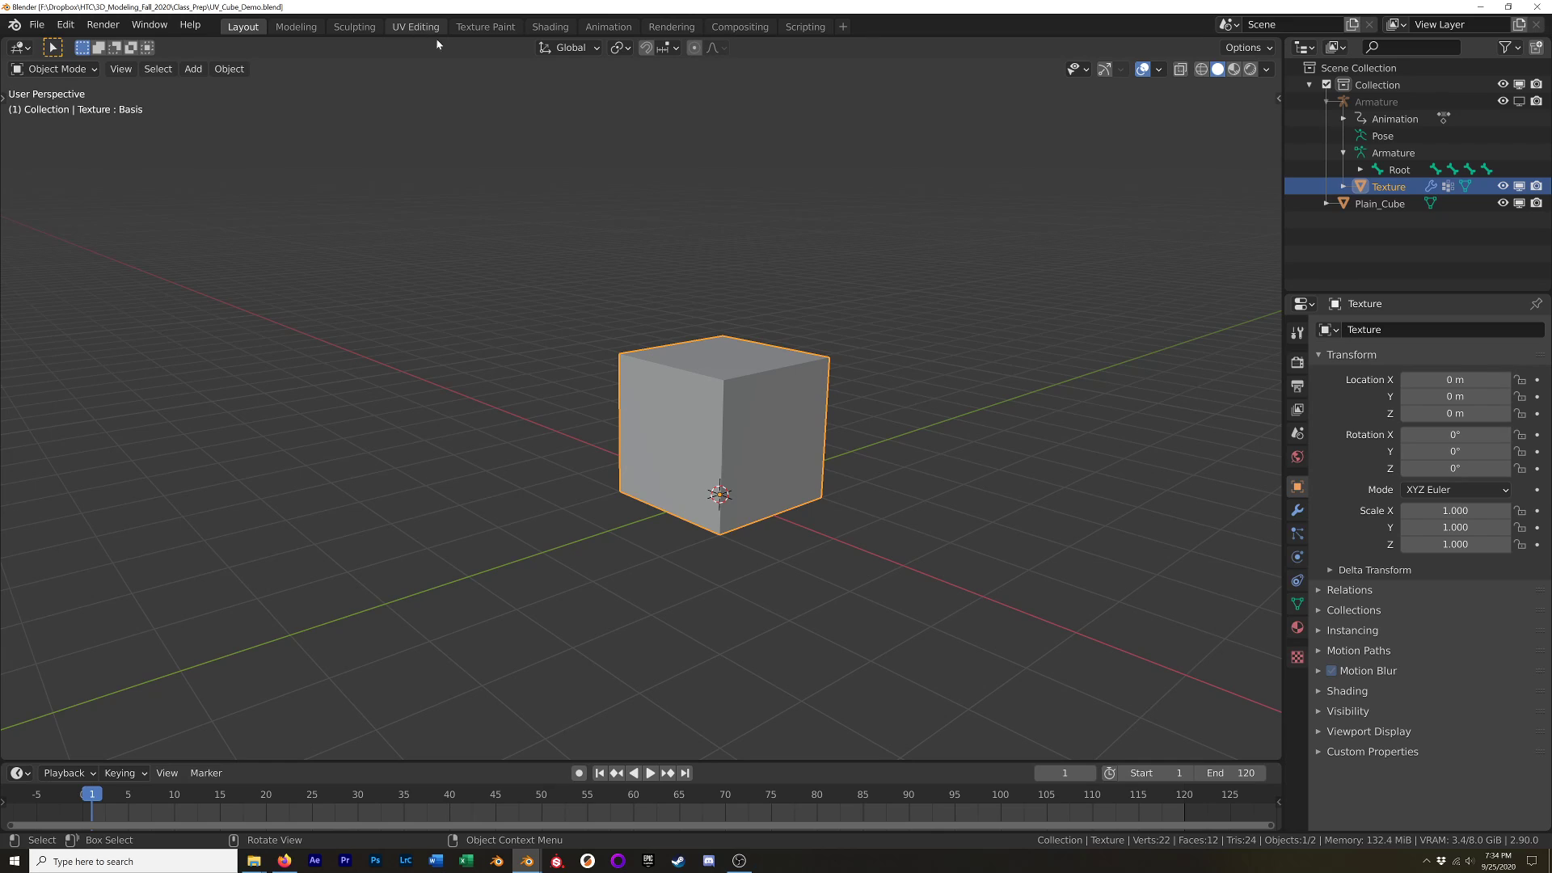
Switch to the UV Editing workspace and look up the UV Squares add-on's details in the preferences by searching "uv".
left_click(417, 27)
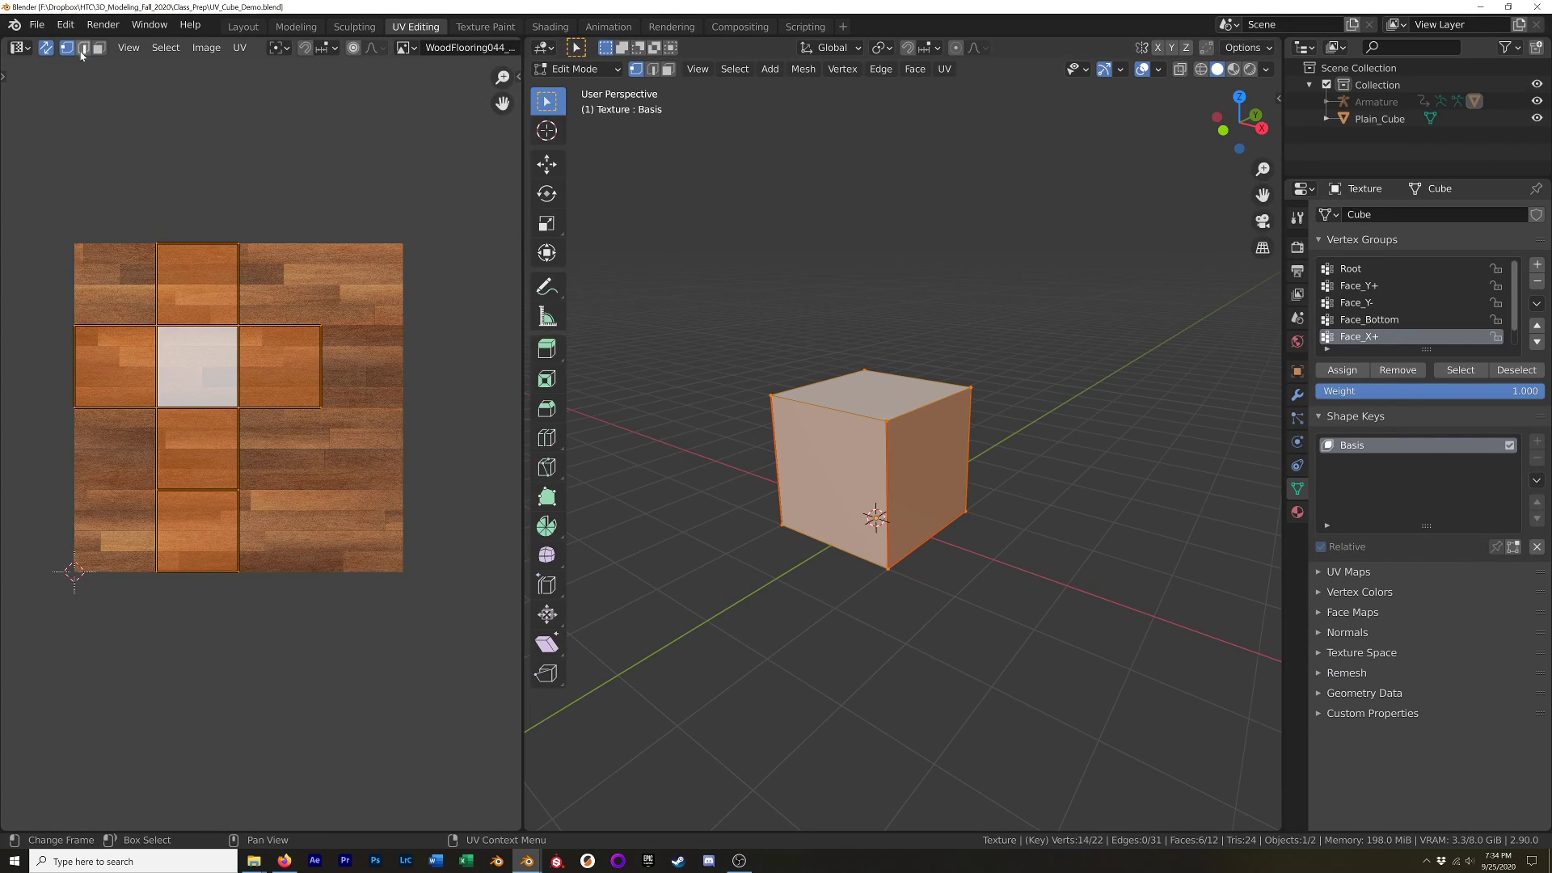
left_click(66, 25)
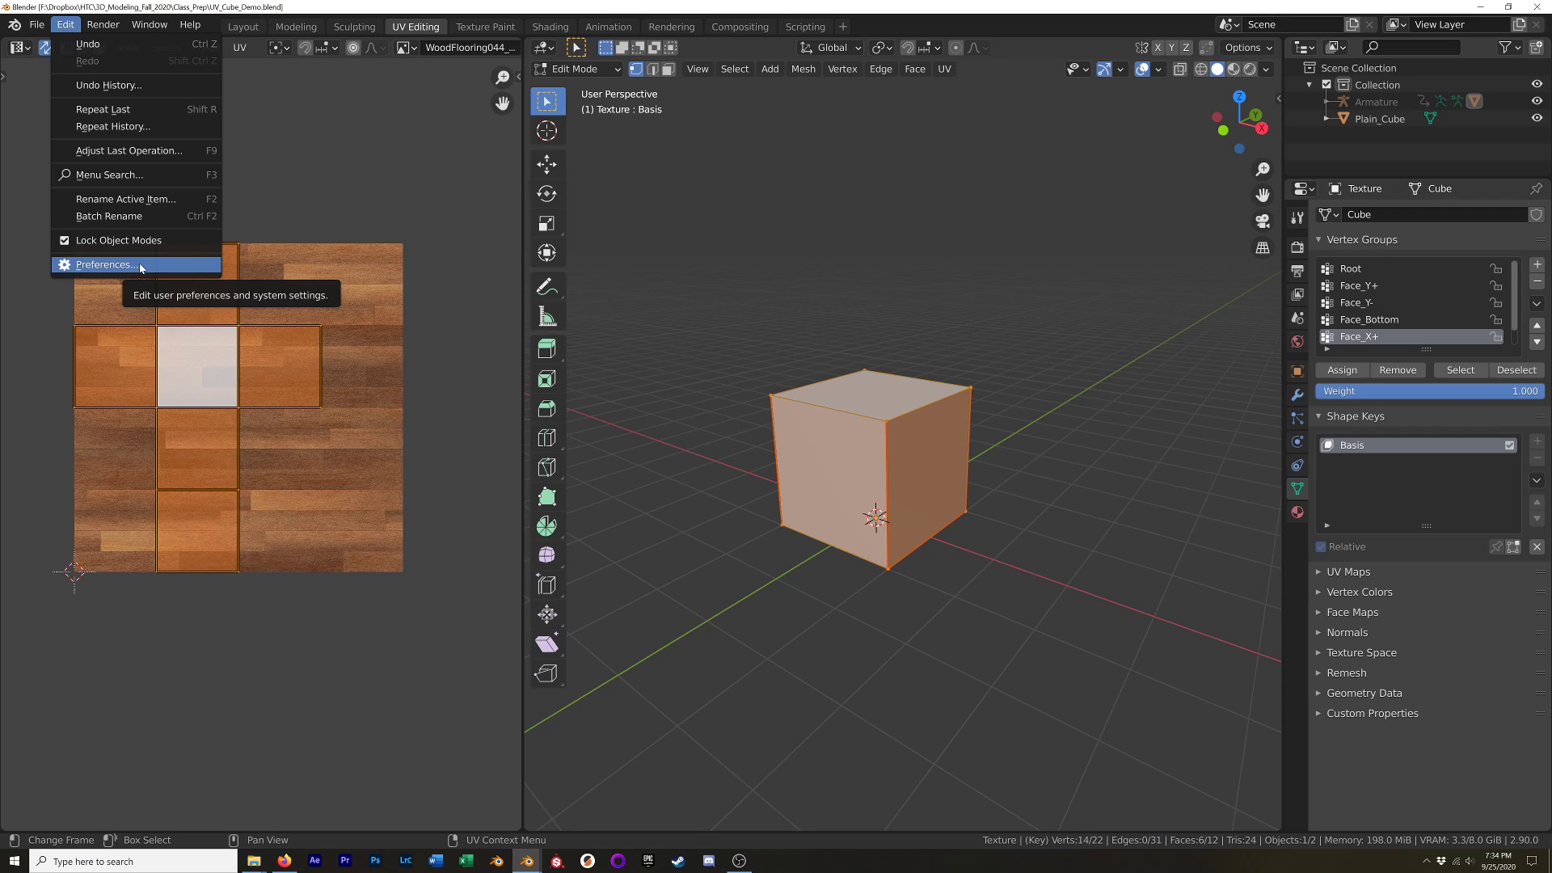
left_click(141, 265)
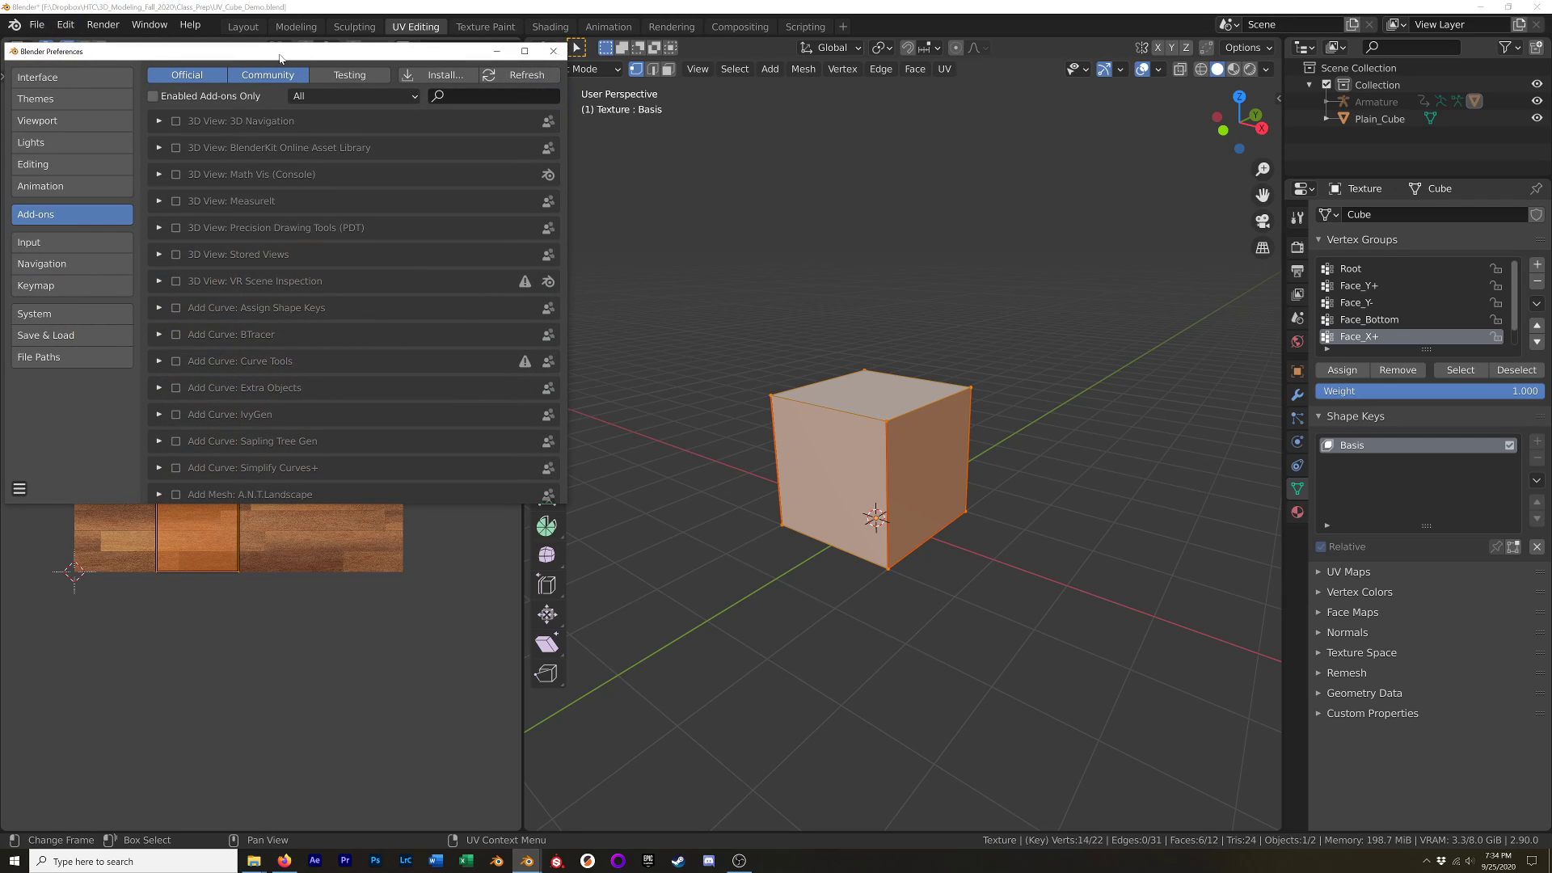
left_click(987, 212)
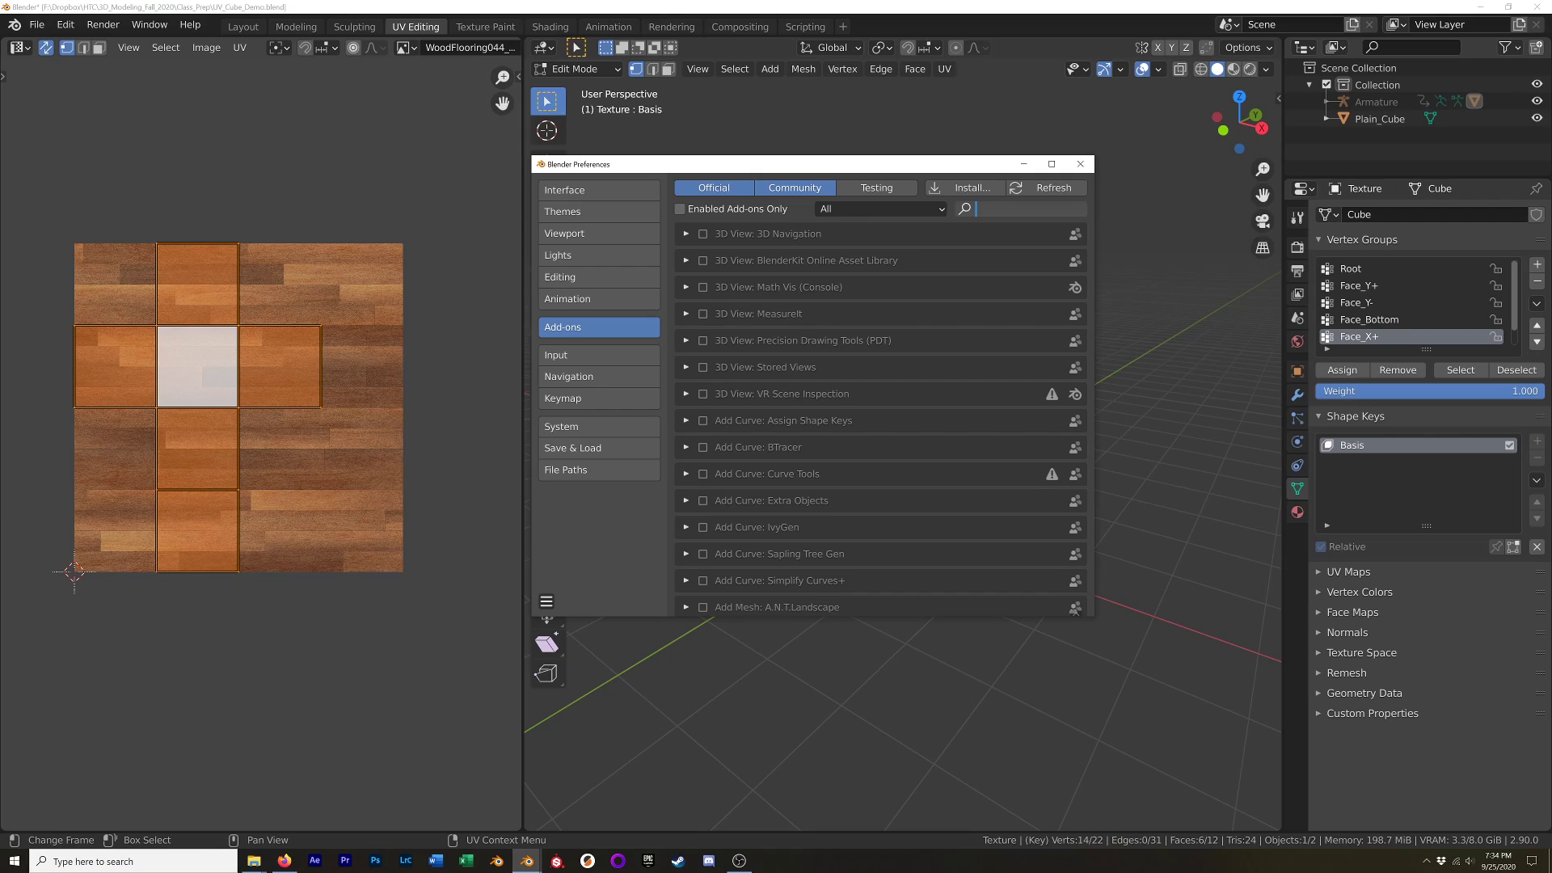
type("uv")
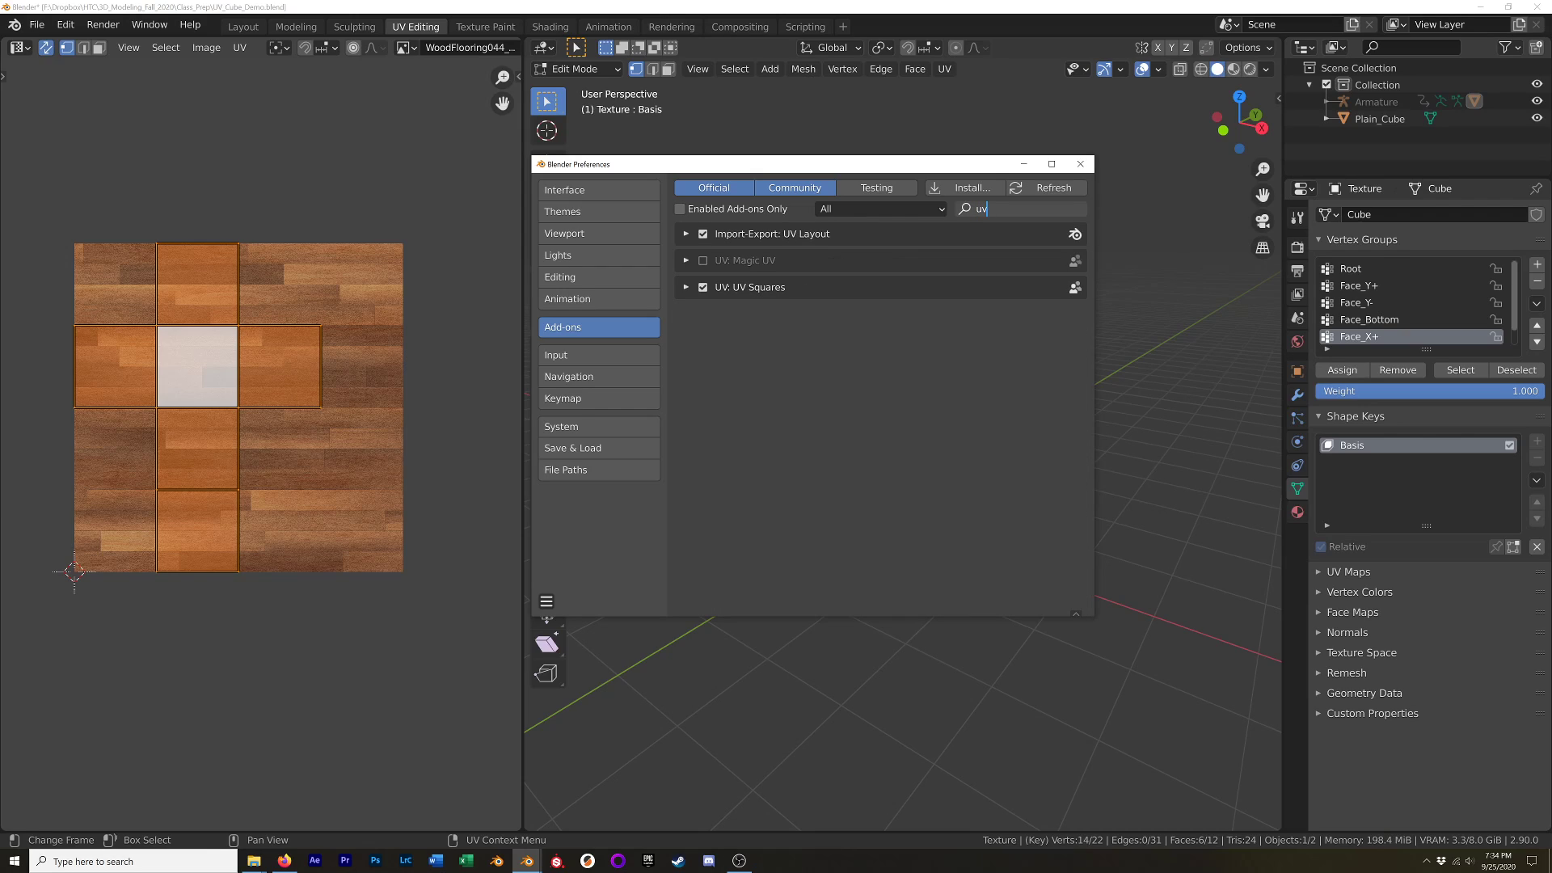
key("Return")
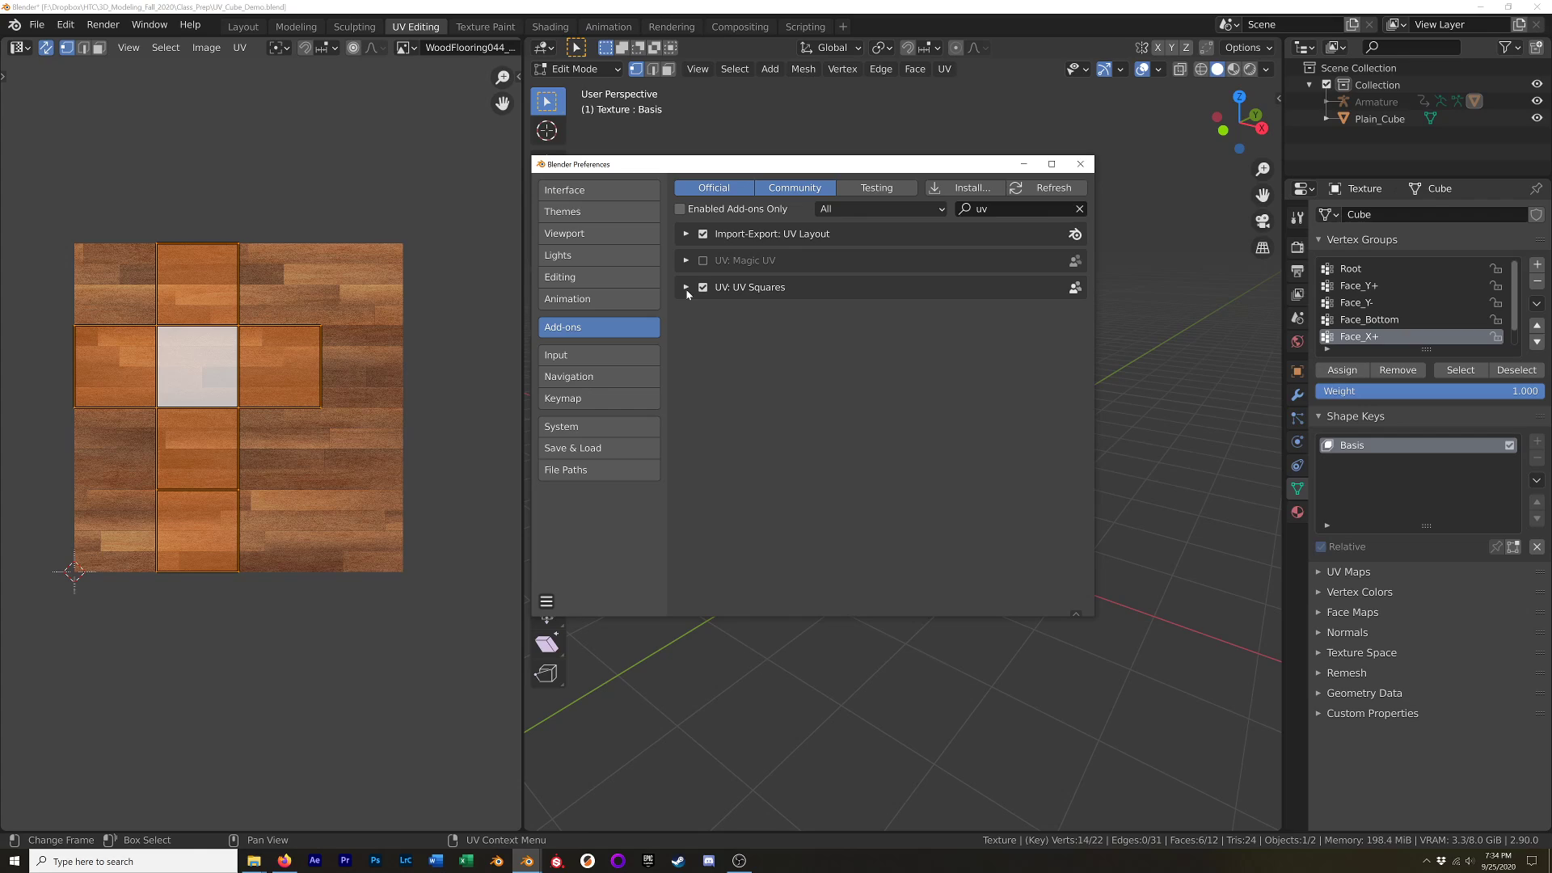
left_click(685, 288)
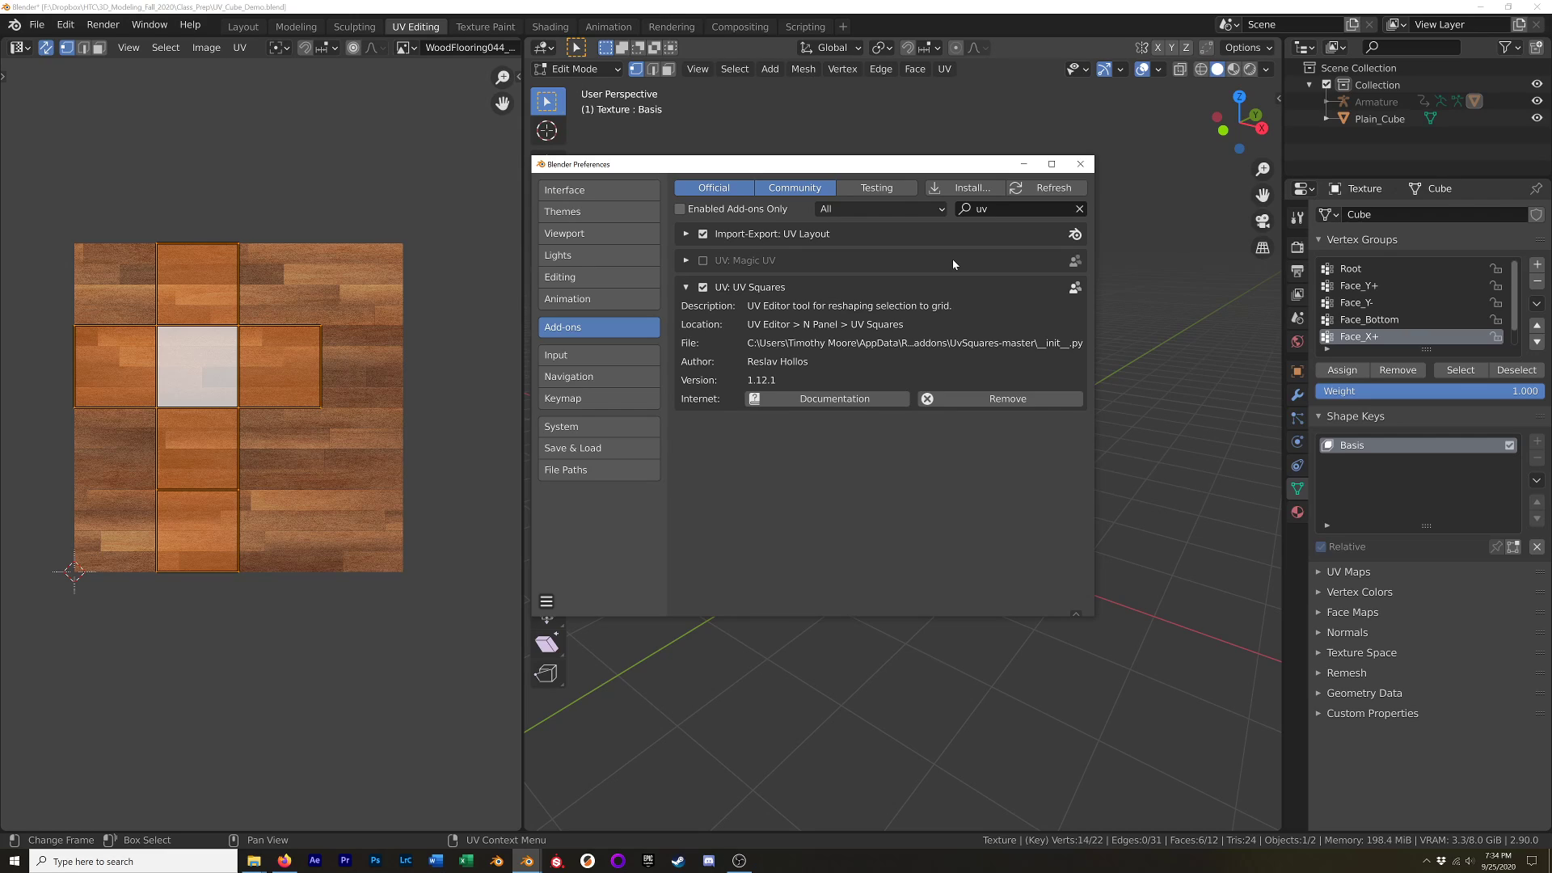
left_click(1080, 164)
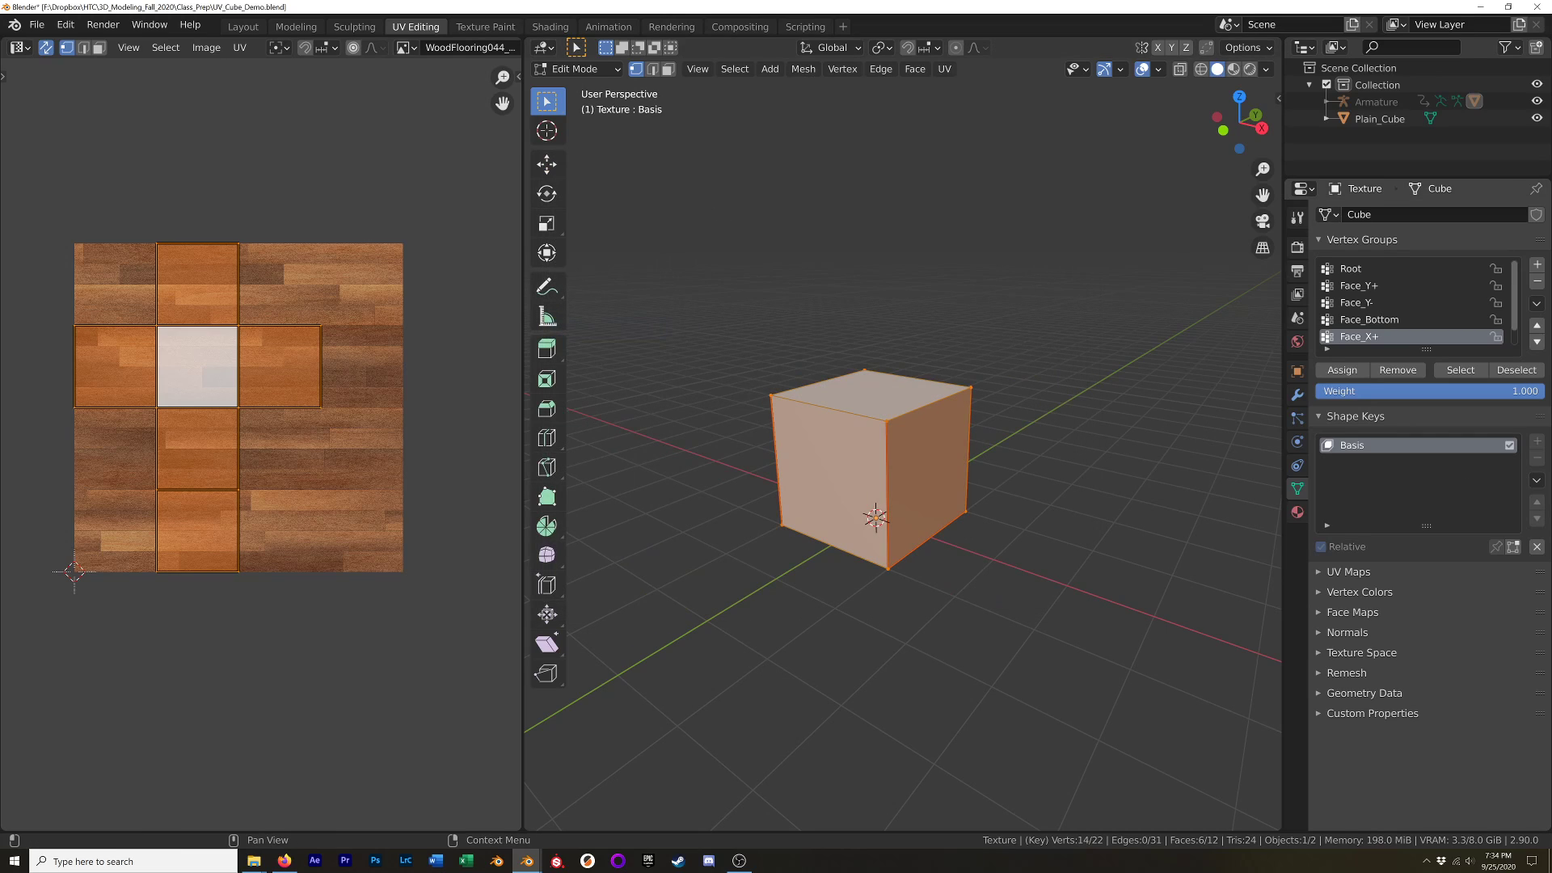
key("alt+Tab")
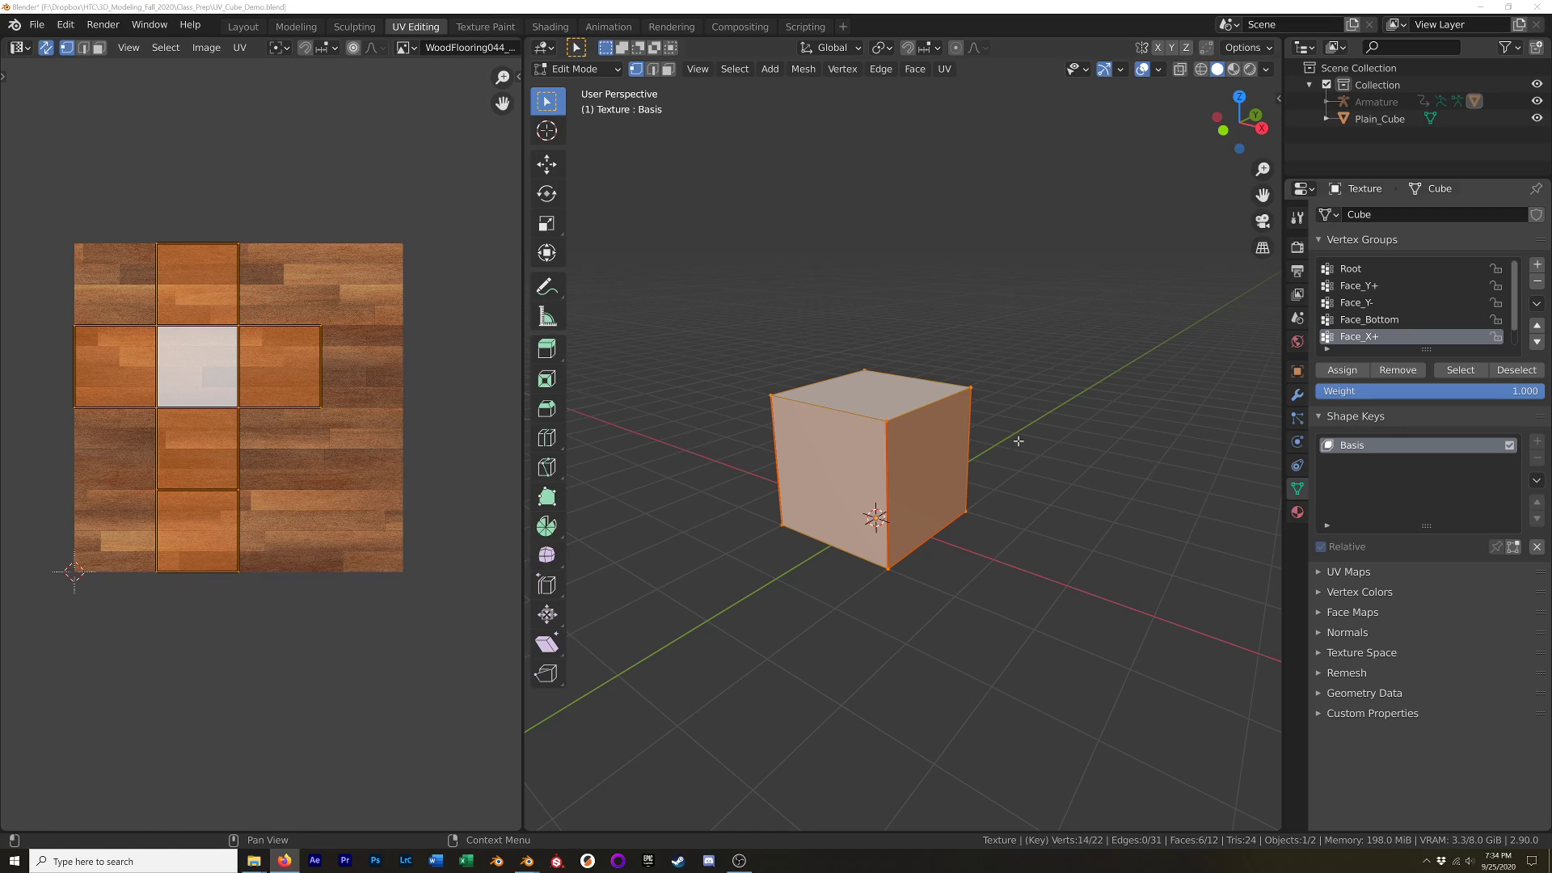
key("alt+Tab")
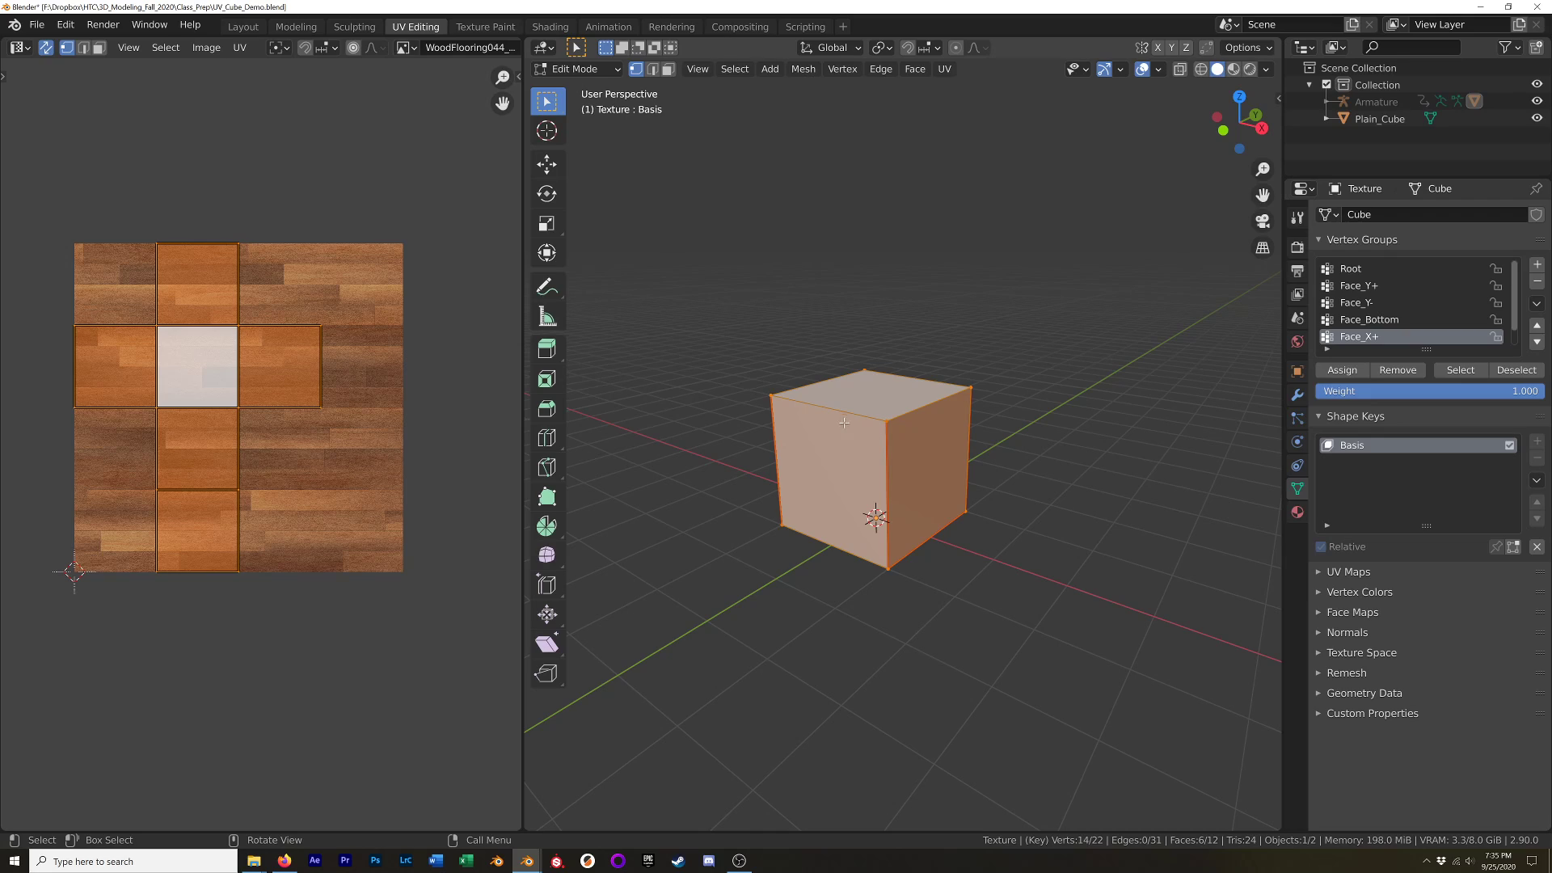
Display the cube in Material Preview shading, inspect its wood texture in Object Mode, and return to Edit Mode.
key("z")
left_click(843, 523)
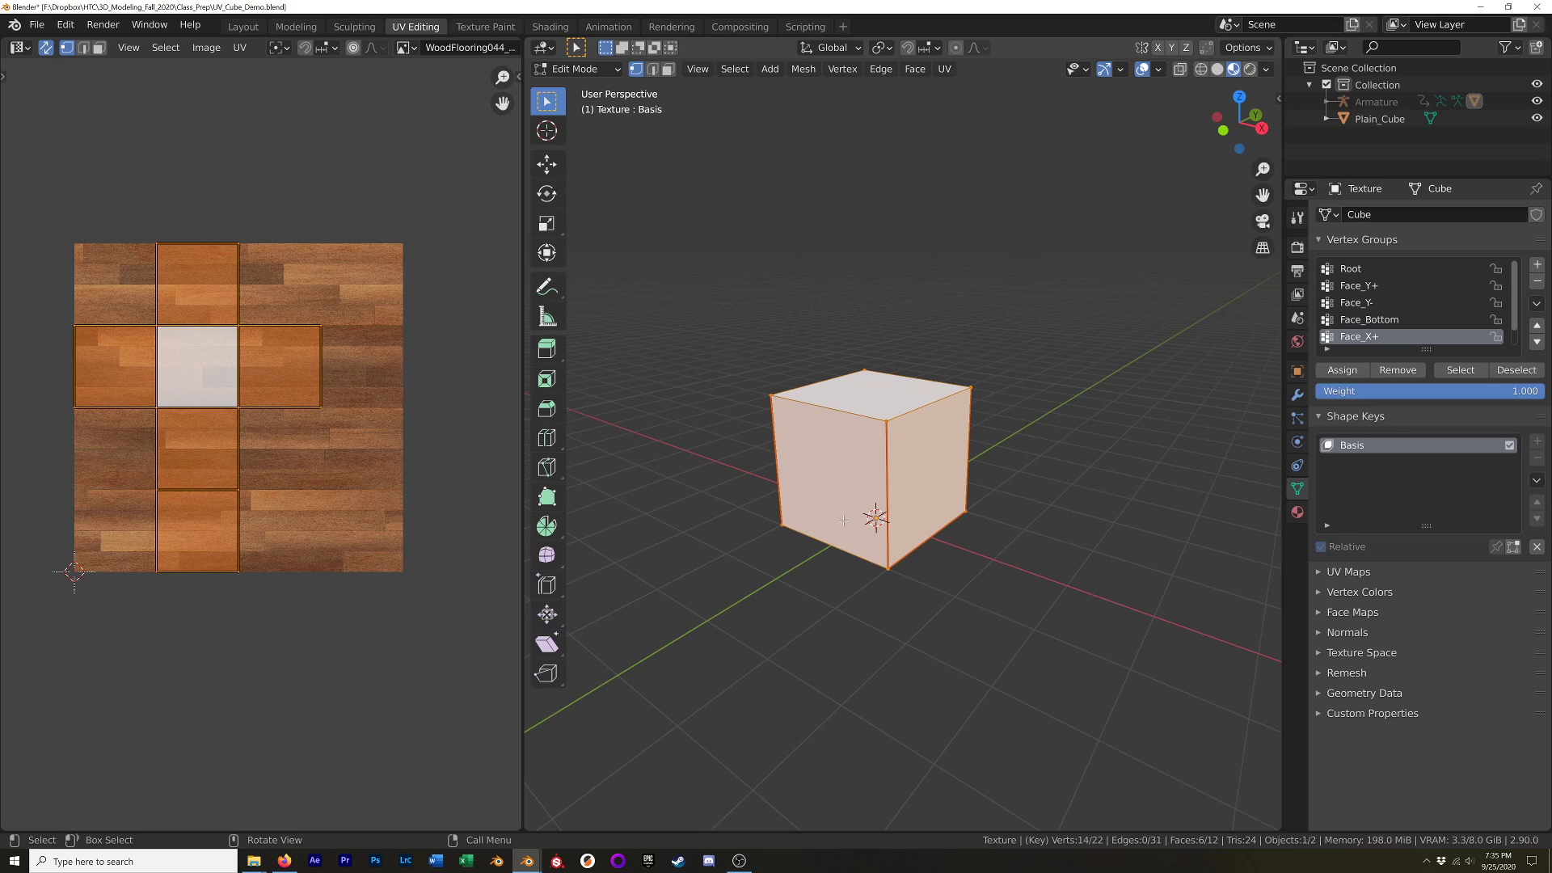
scroll(858, 431, "up", 10)
scroll(877, 425, "down", 3)
key("Tab")
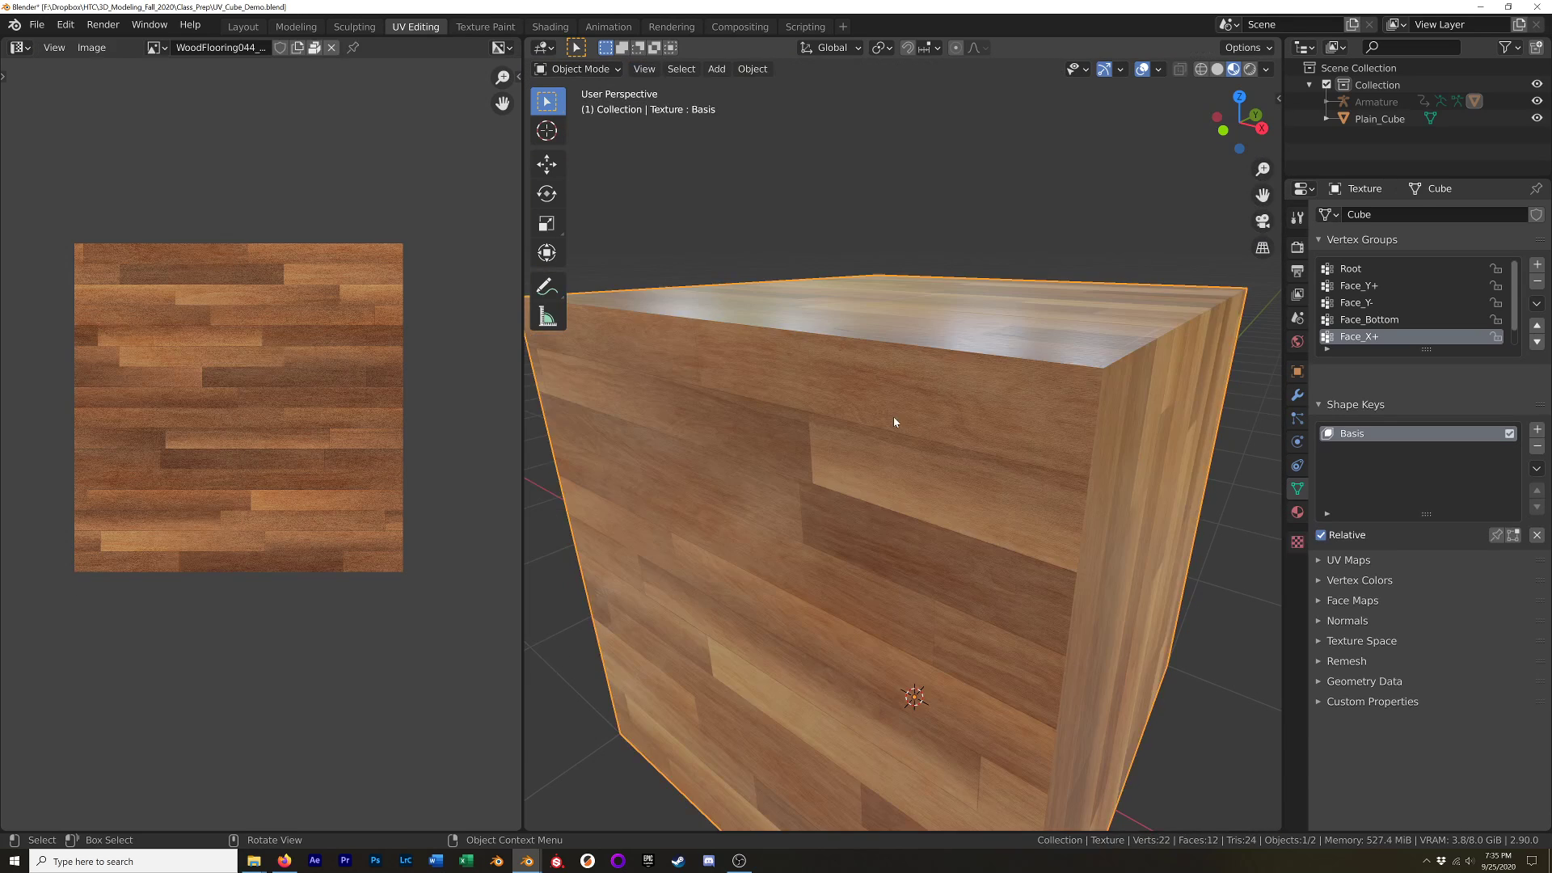
scroll(897, 416, "down", 7)
scroll(909, 414, "up", 3)
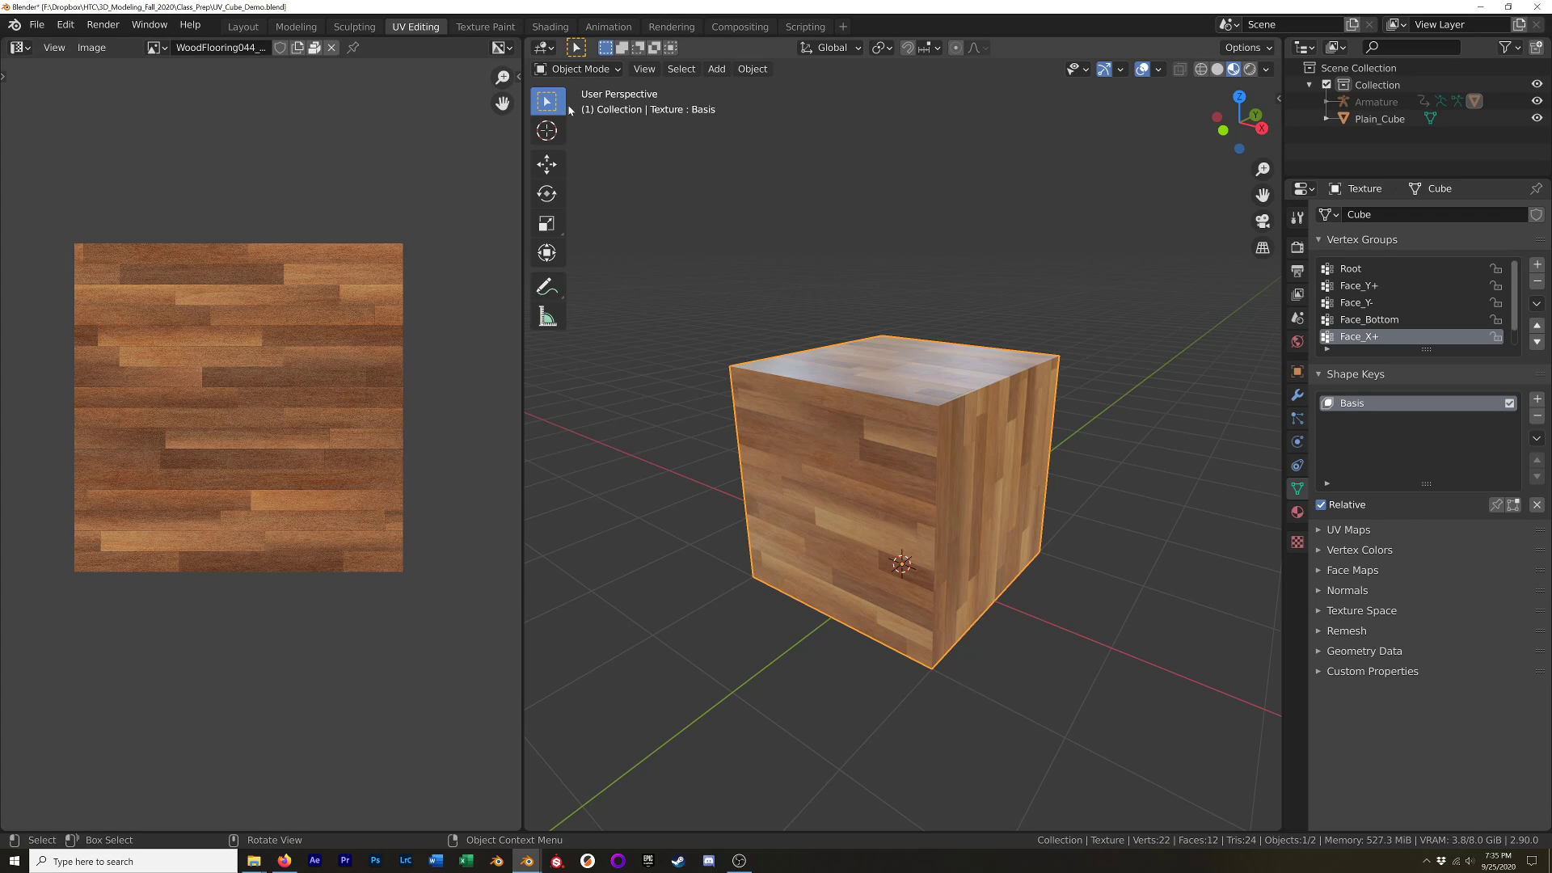
key("Tab")
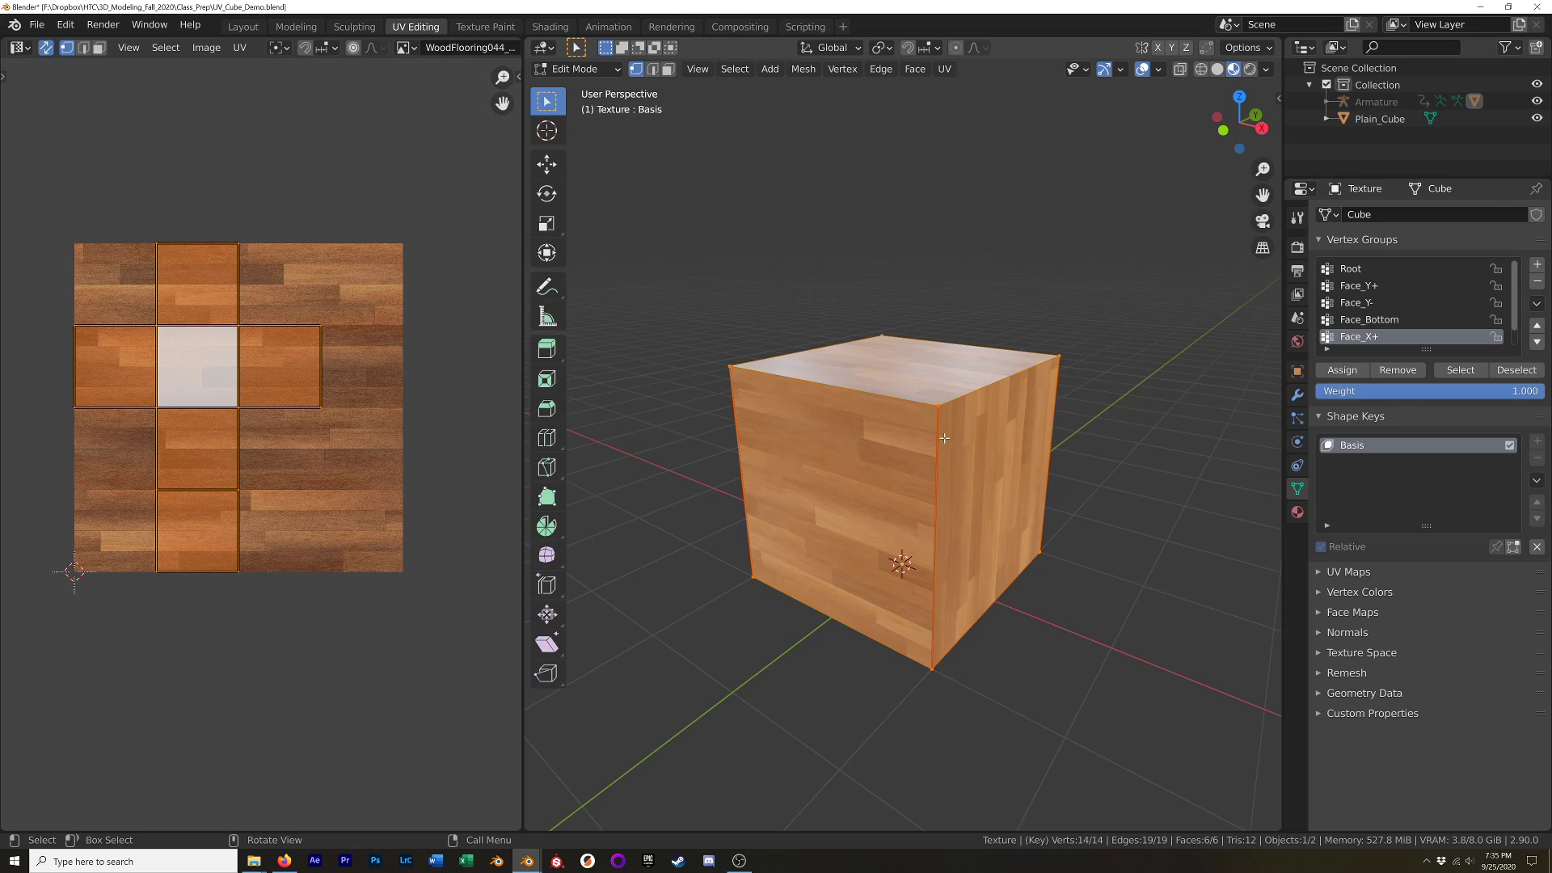
scroll(944, 437, "up", 3)
scroll(896, 412, "up", 2)
scroll(898, 422, "down", 5)
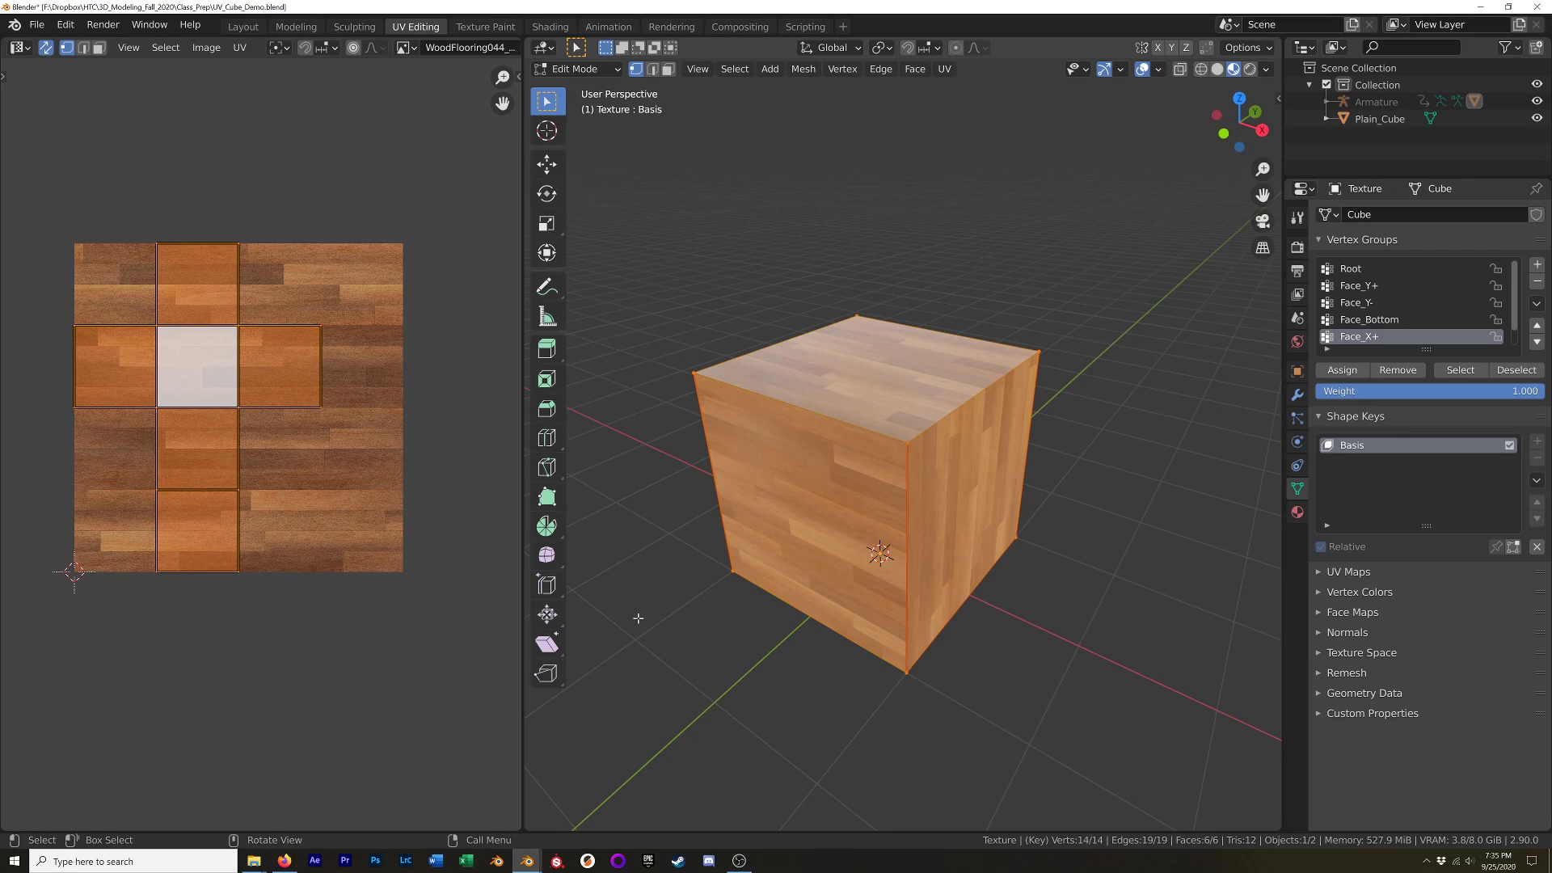
mouse_move(809, 517)
middle_mouse_down()
mouse_move(827, 516)
mouse_move(804, 522)
middle_mouse_up()
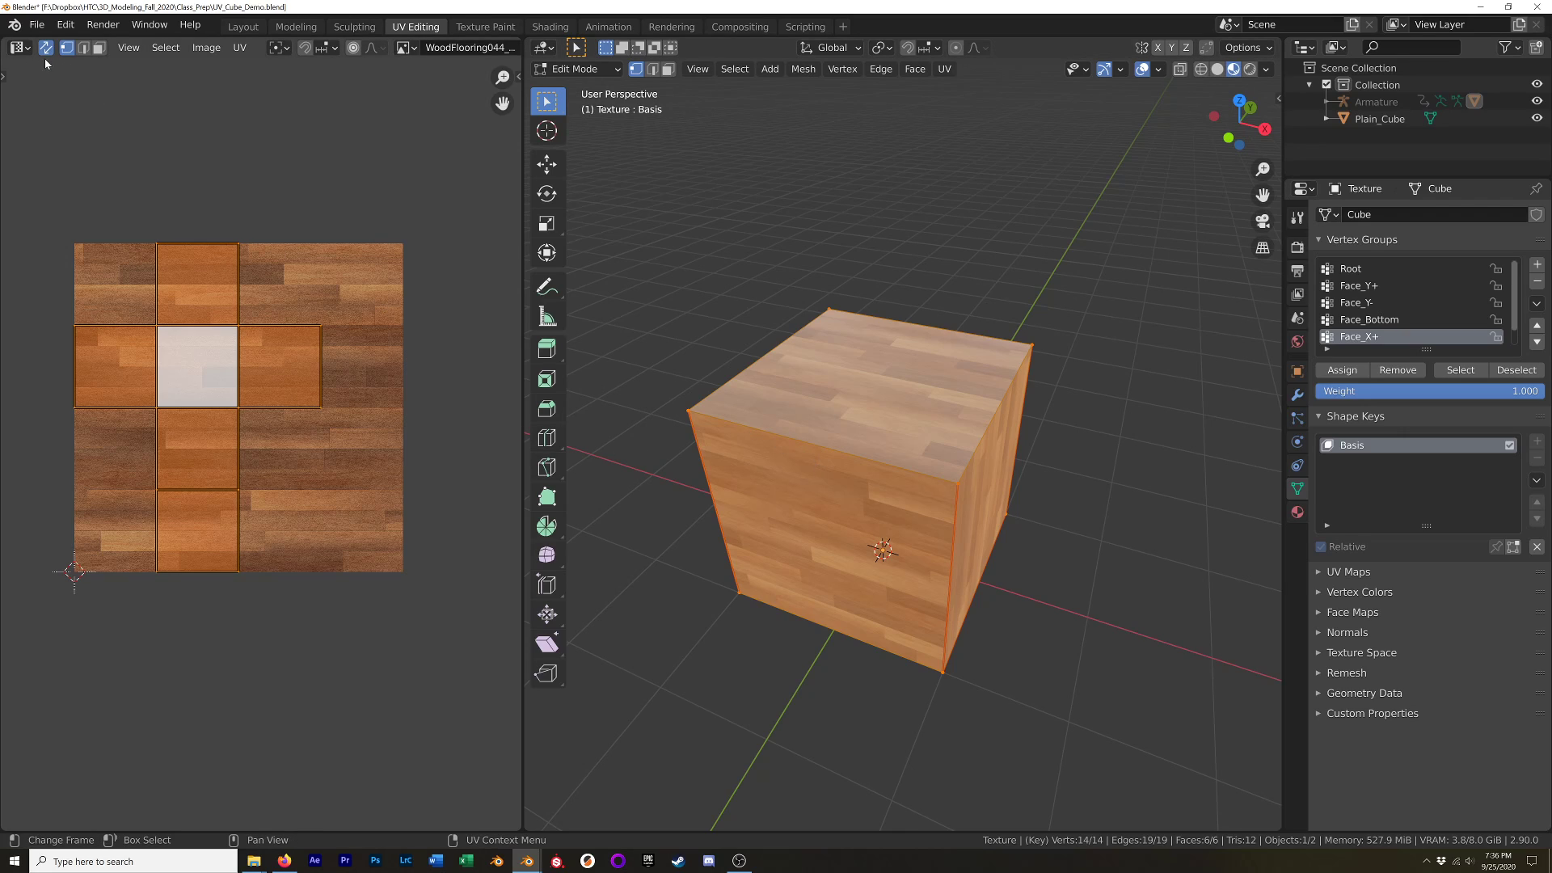
Use face selection in the UV editor to select the right arm of the cross-shaped layout and inspect its matching cube face.
left_click(99, 47)
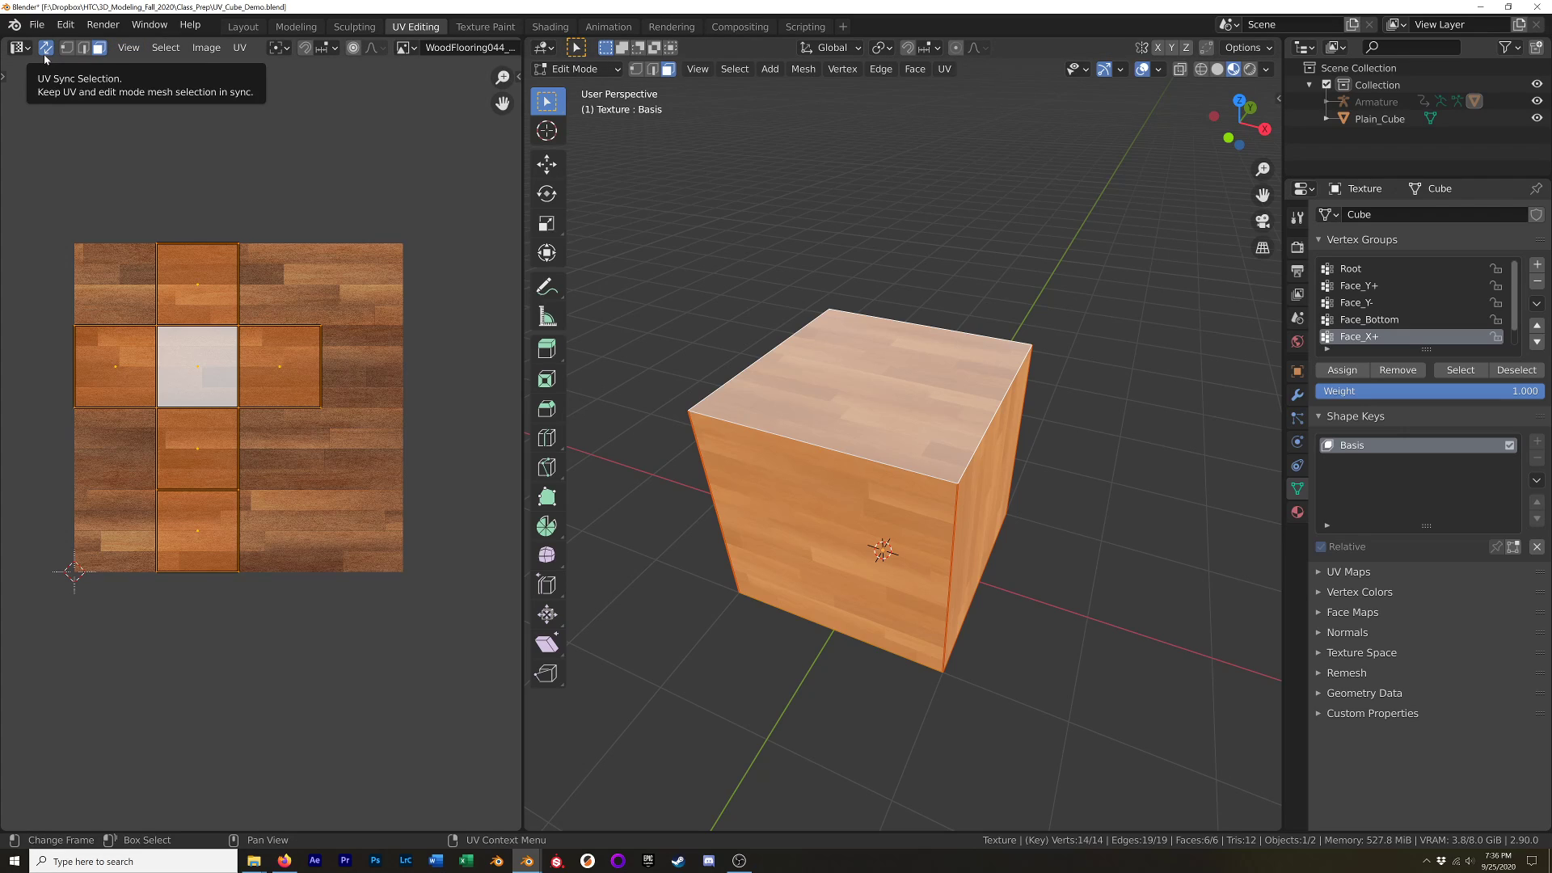
left_click(266, 380)
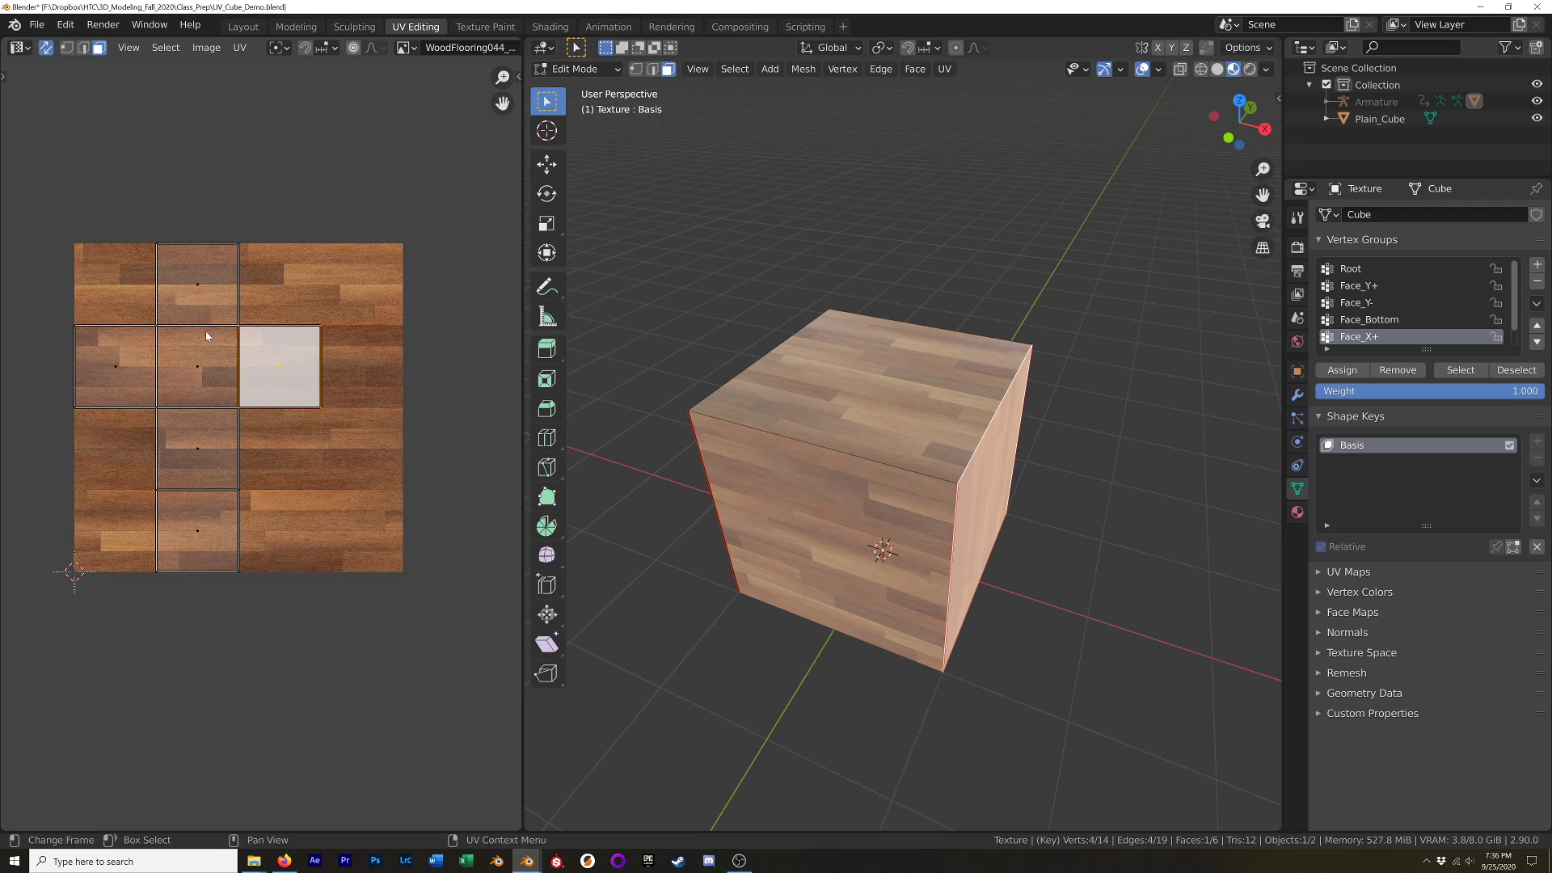
middle_click_drag(854, 493, 951, 532)
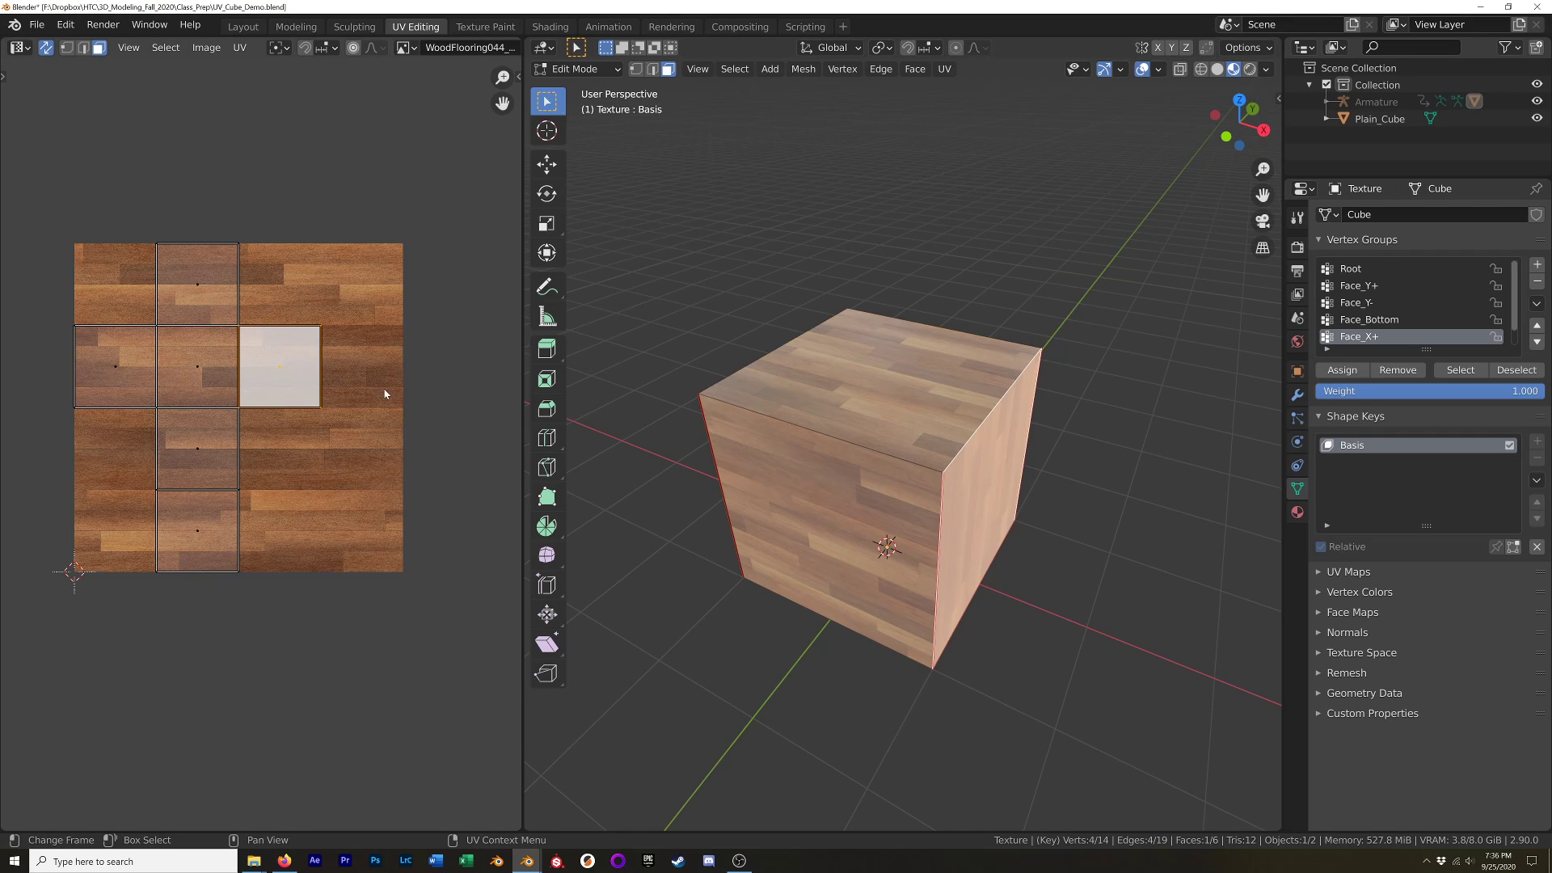
middle_click_drag(1038, 560, 973, 487)
scroll(973, 487, "up", 4)
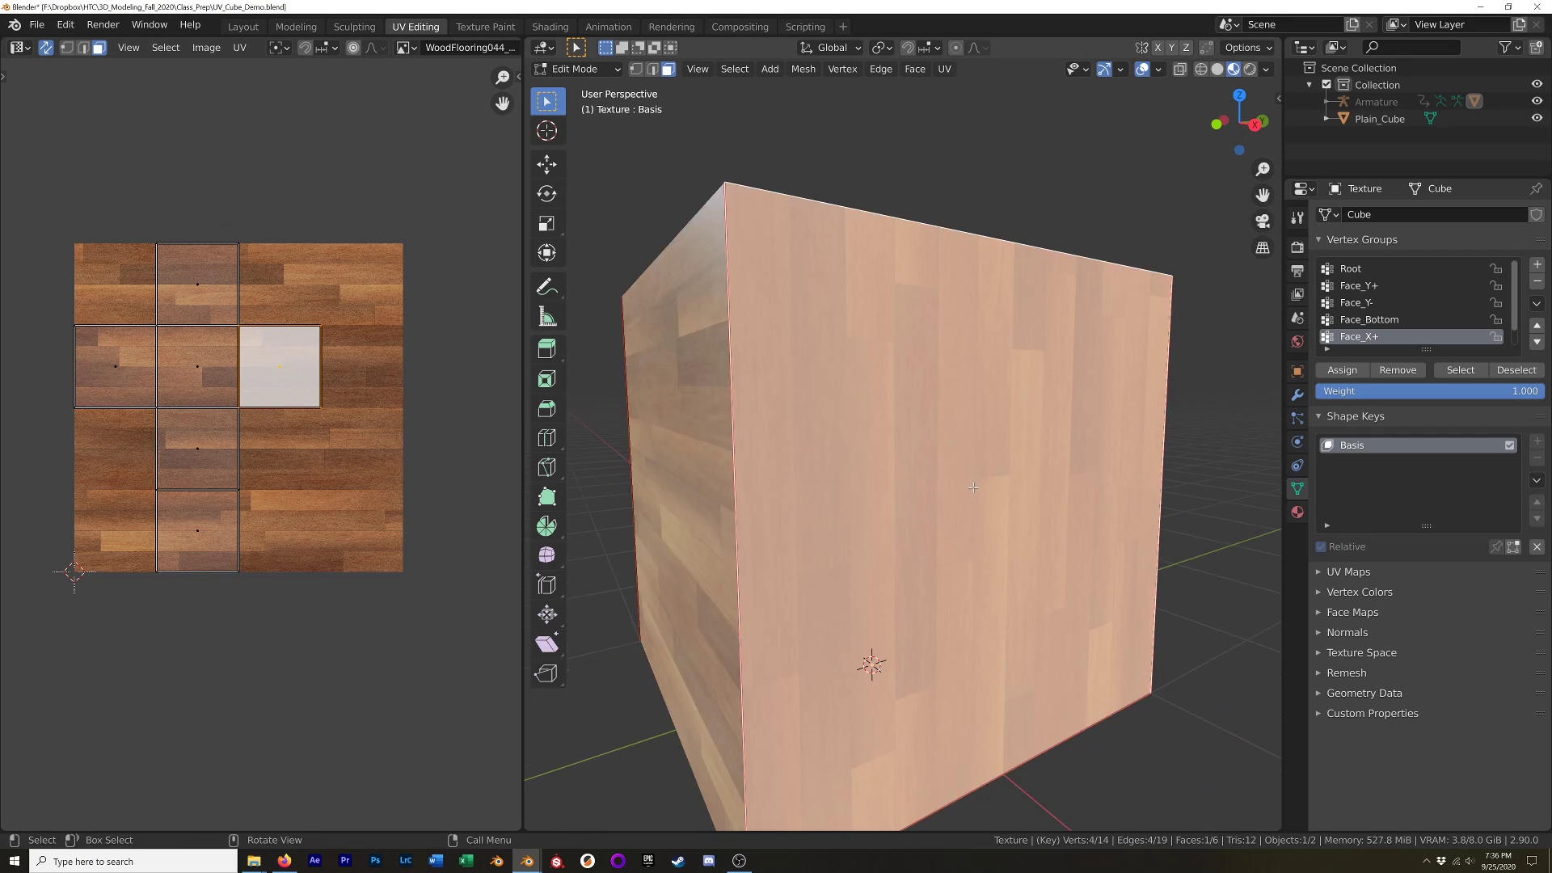
scroll(973, 487, "down", 5)
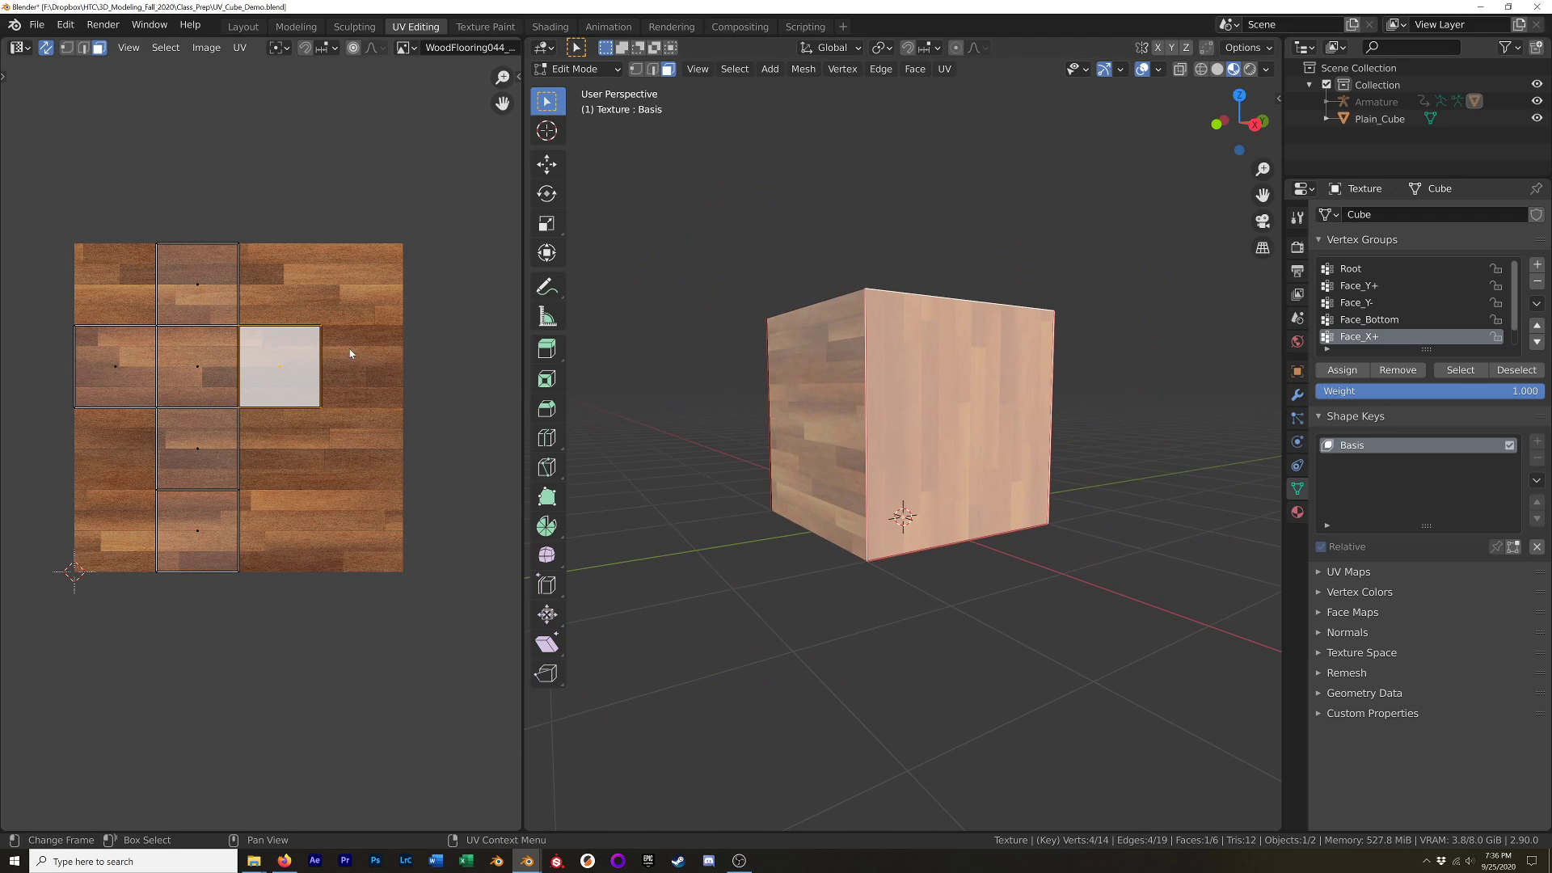
Switch to vertex selection and select the upper-right corner vertex of the right arm in the UV layout.
key("b")
left_click_drag(311, 314, 337, 394)
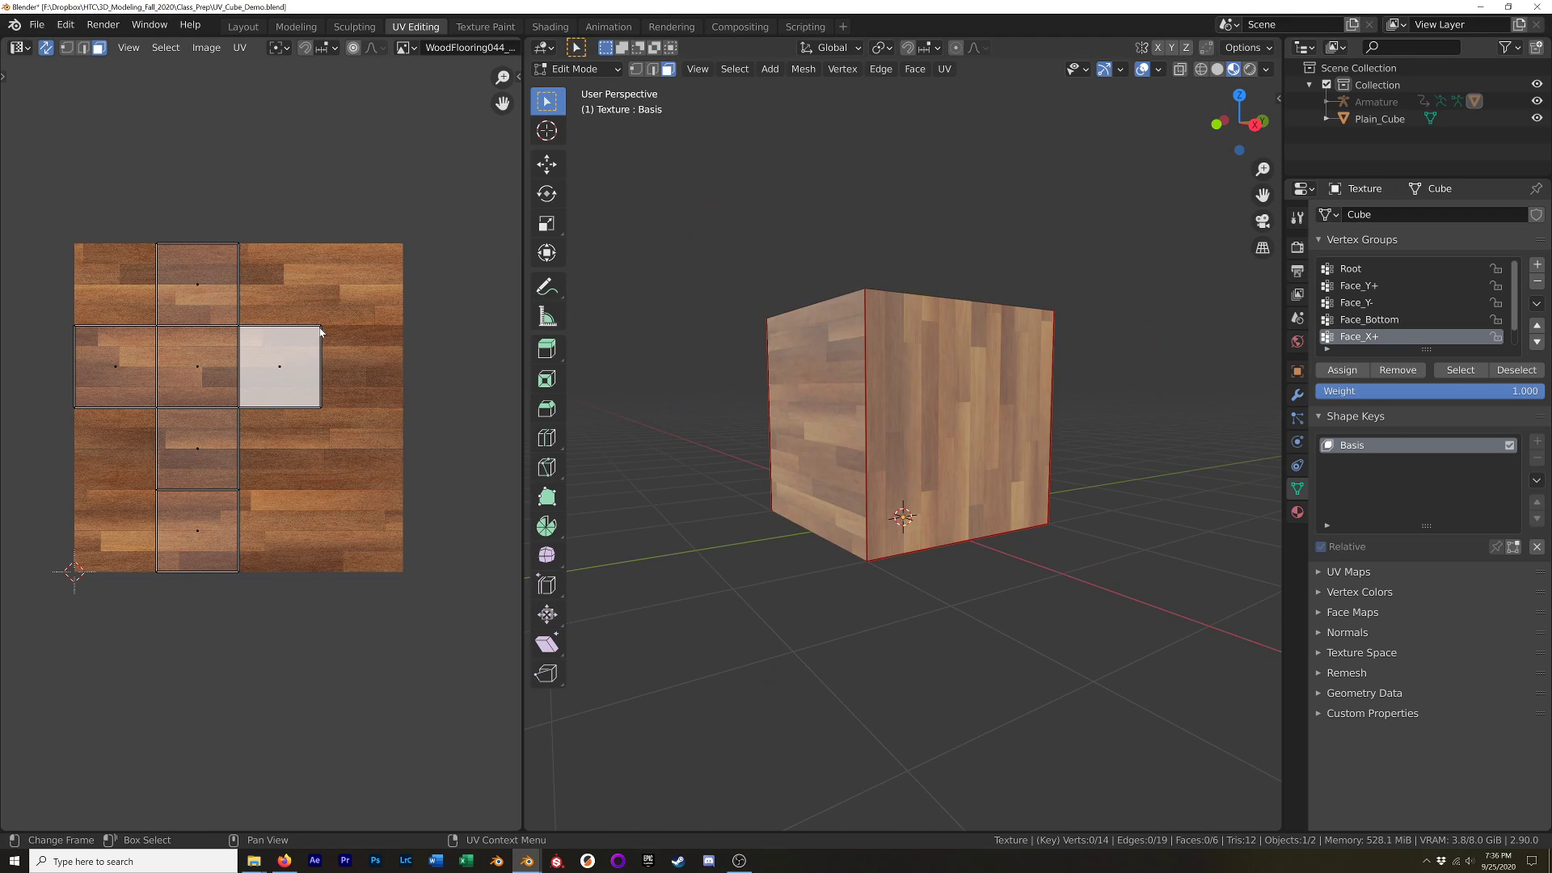
left_click(66, 47)
left_click(308, 338)
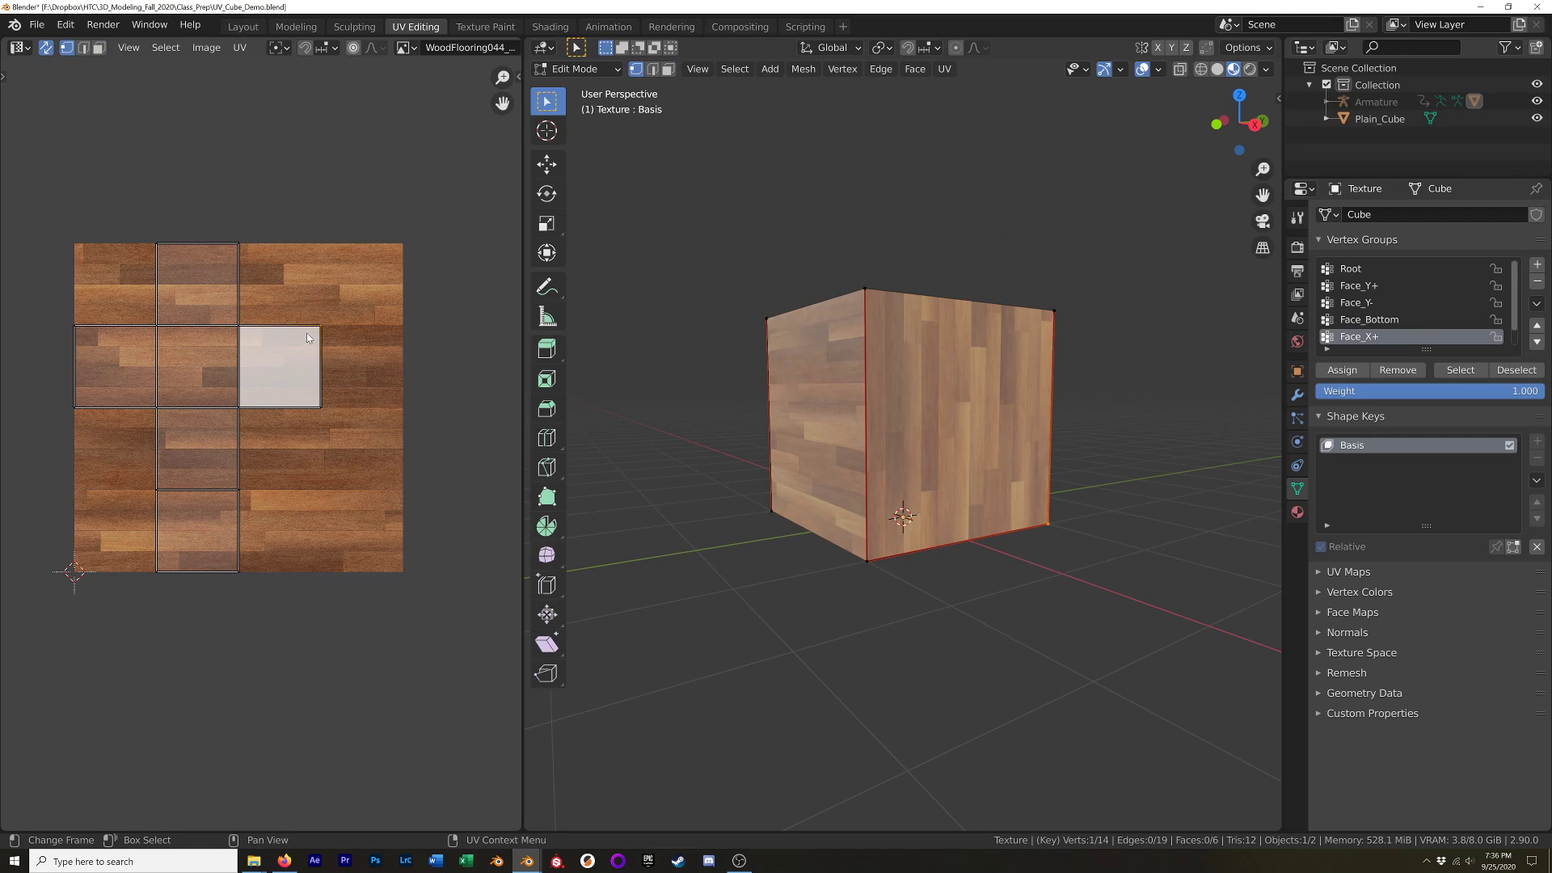
scroll(315, 338, "up", 7)
scroll(312, 348, "down", 5)
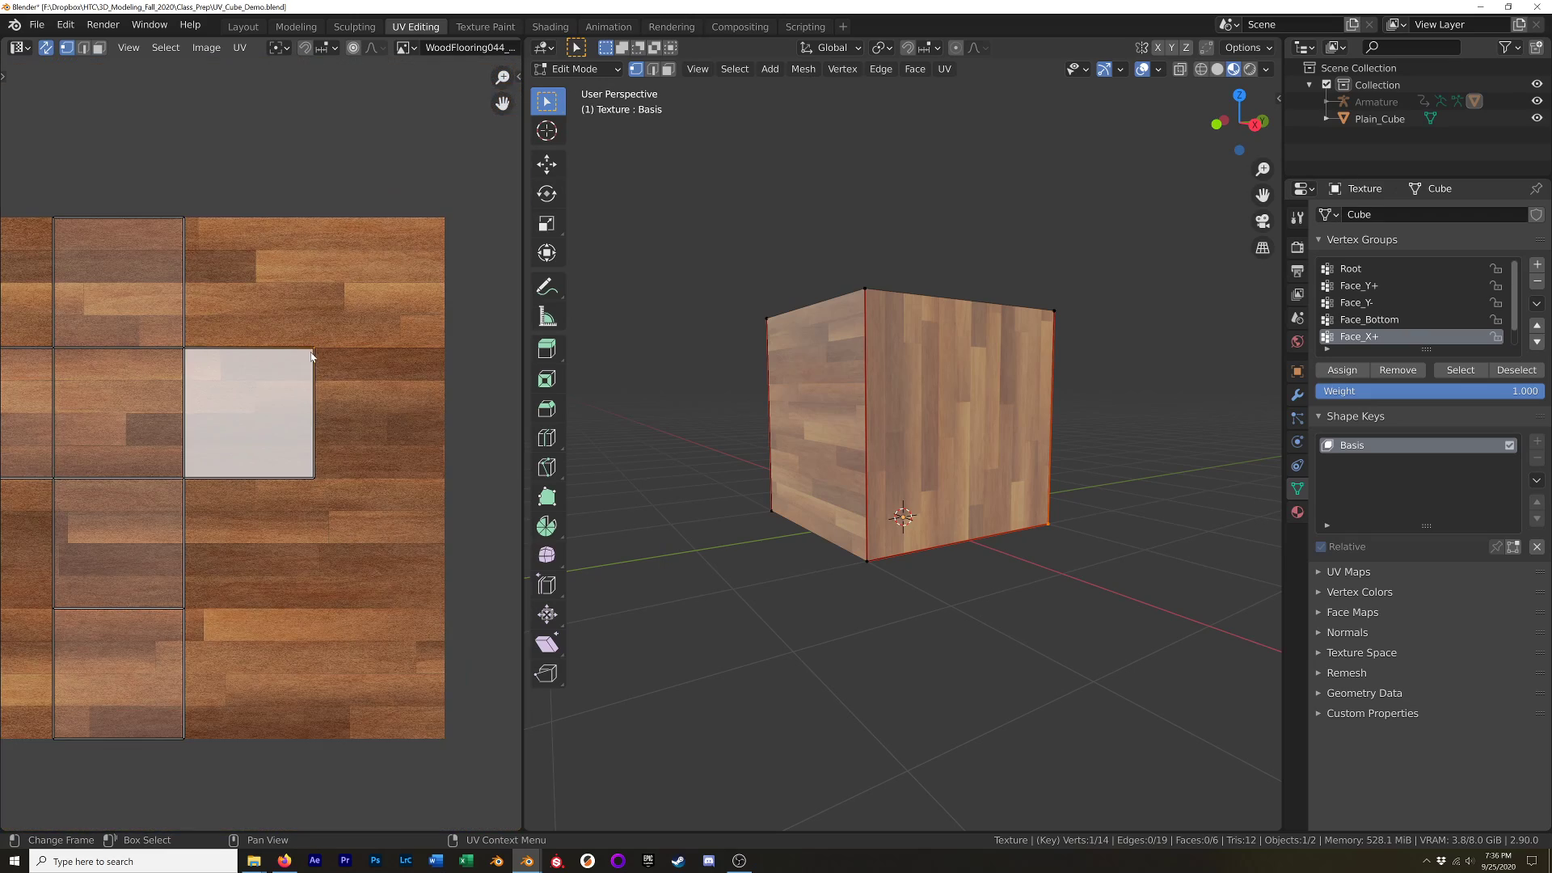
middle_click_drag(296, 395, 357, 351)
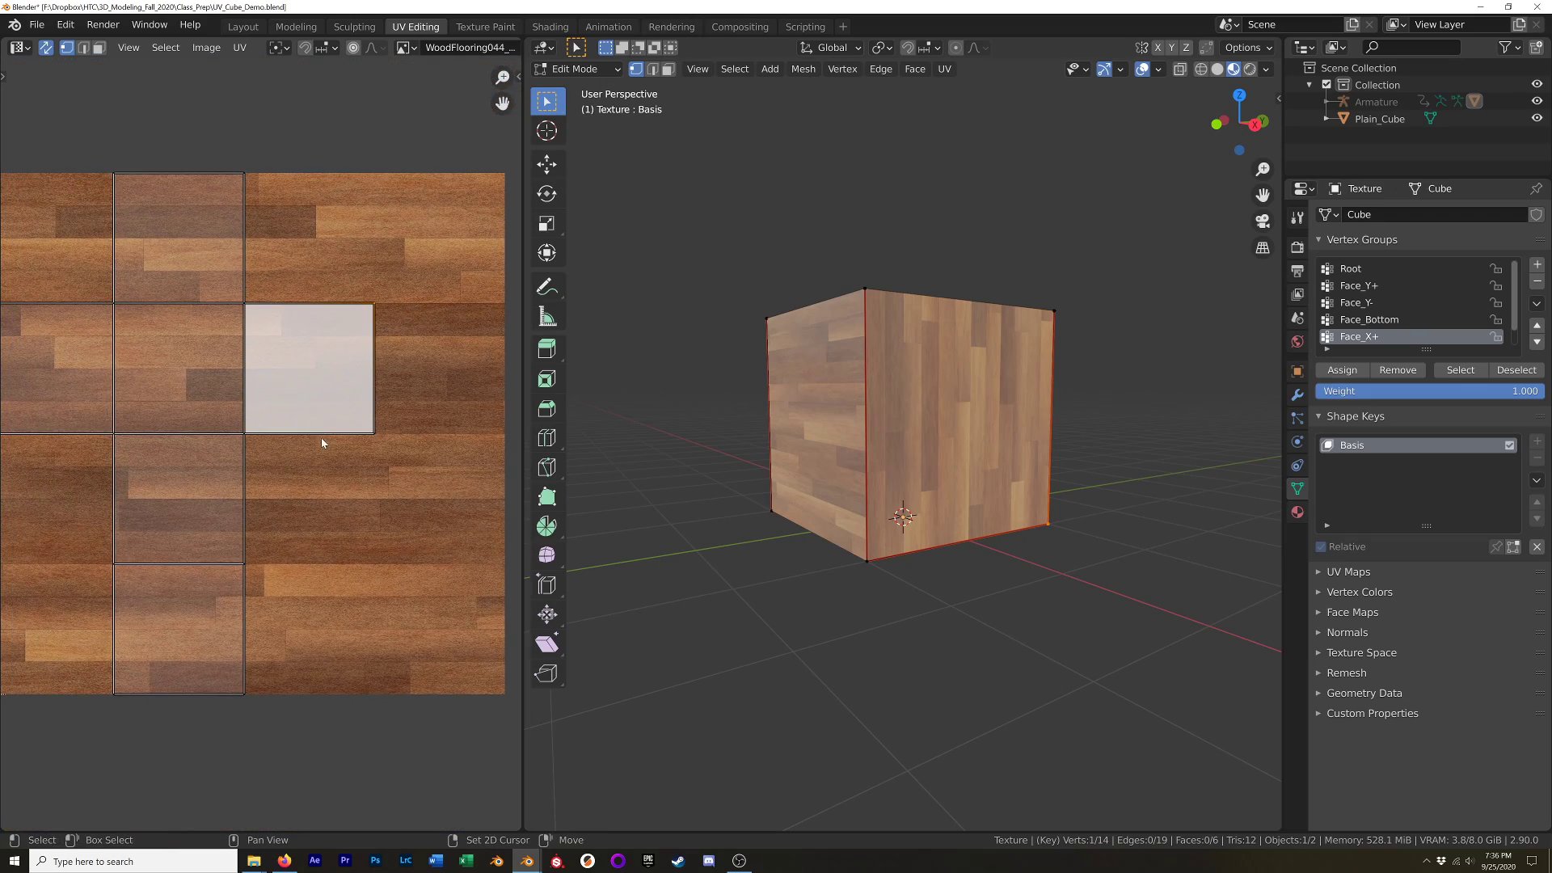
middle_click_drag(321, 443, 345, 384)
scroll(433, 413, "down", 1)
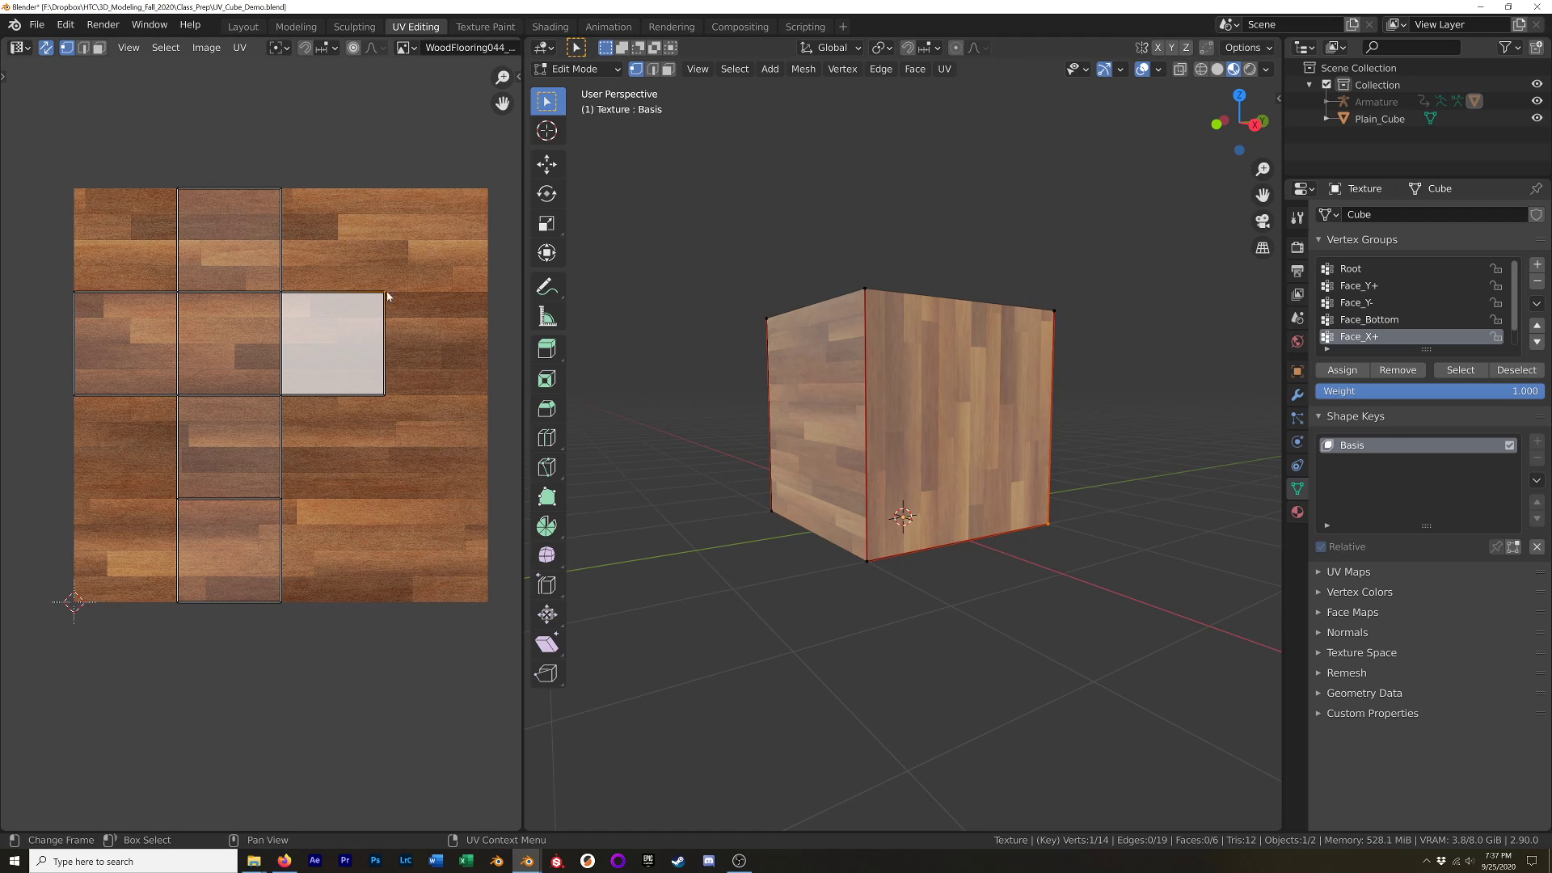
Turn off UV Sync Selection and select the cube's entire mesh to show all of its UV faces.
scroll(386, 295, "up", 3)
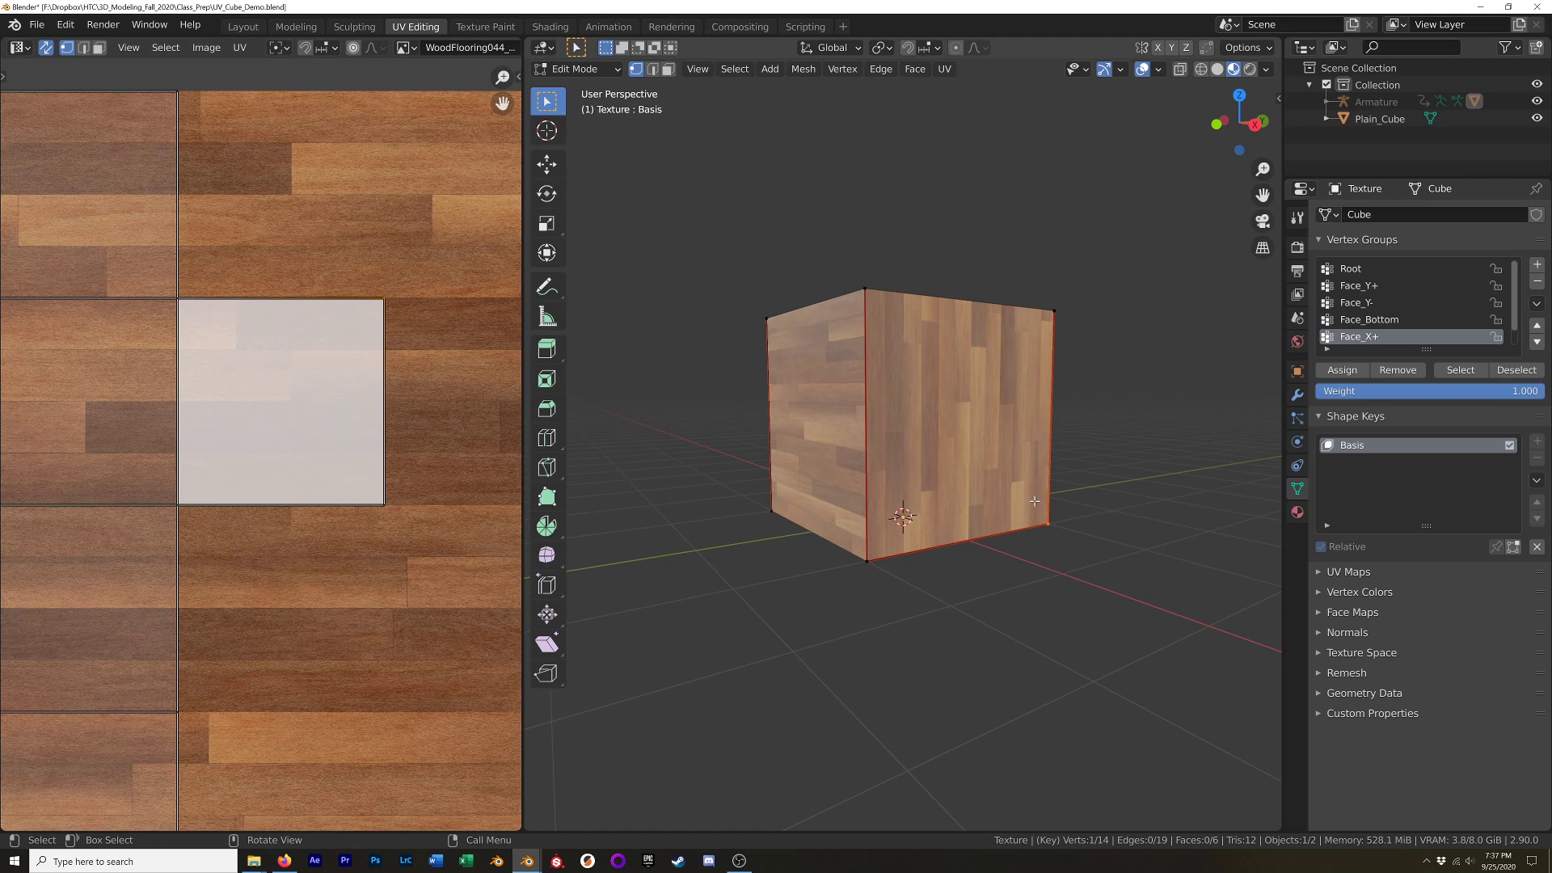
middle_click_drag(1075, 507, 950, 525)
scroll(962, 518, "down", 3)
scroll(245, 468, "down", 2)
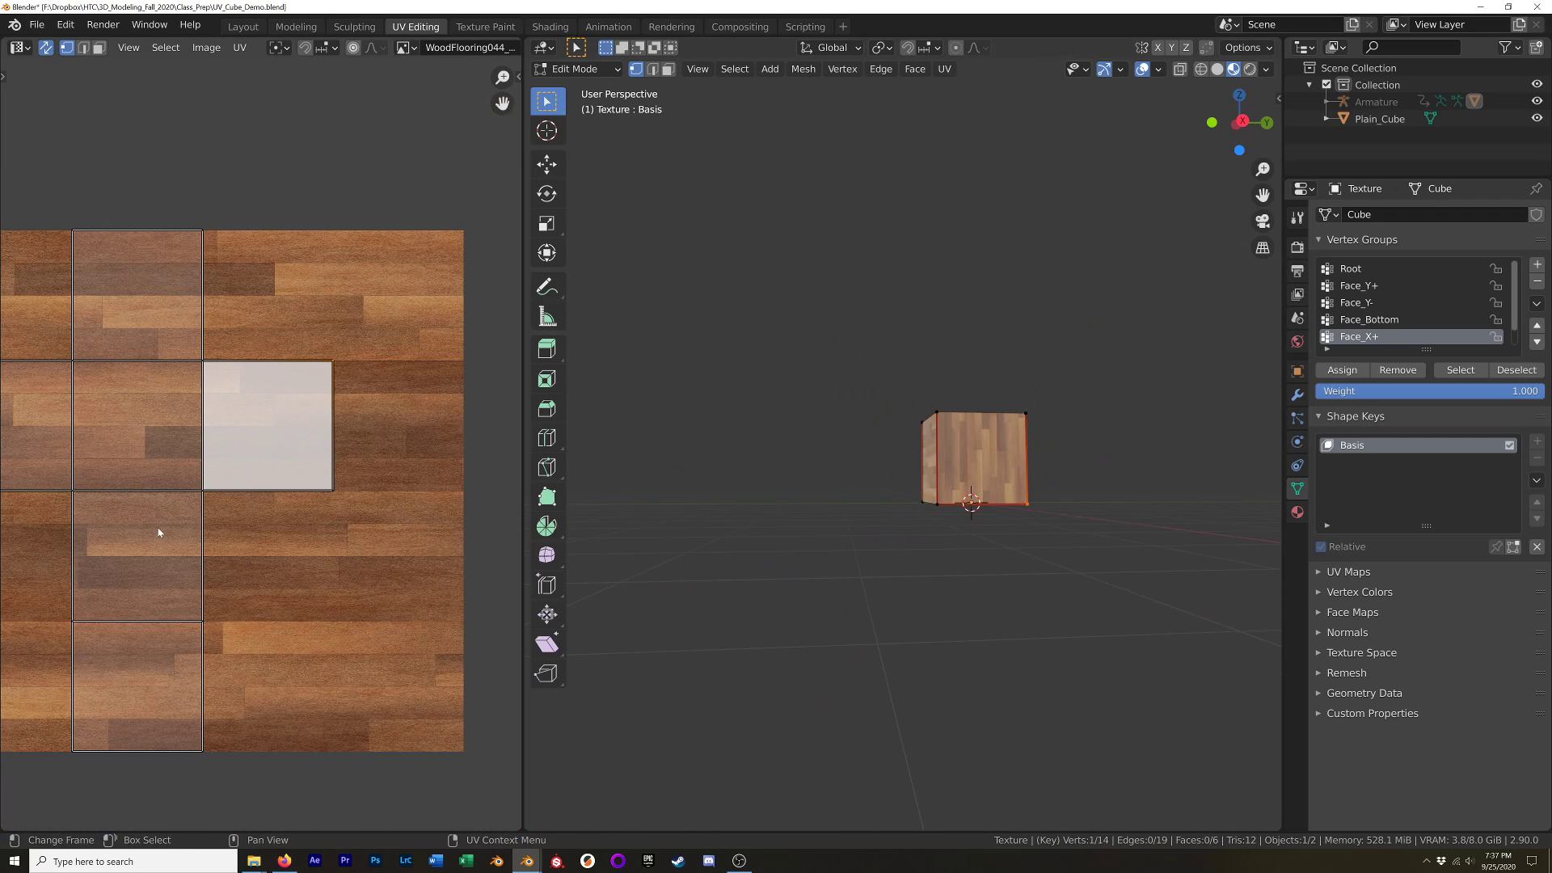
middle_click_drag(158, 533, 275, 491)
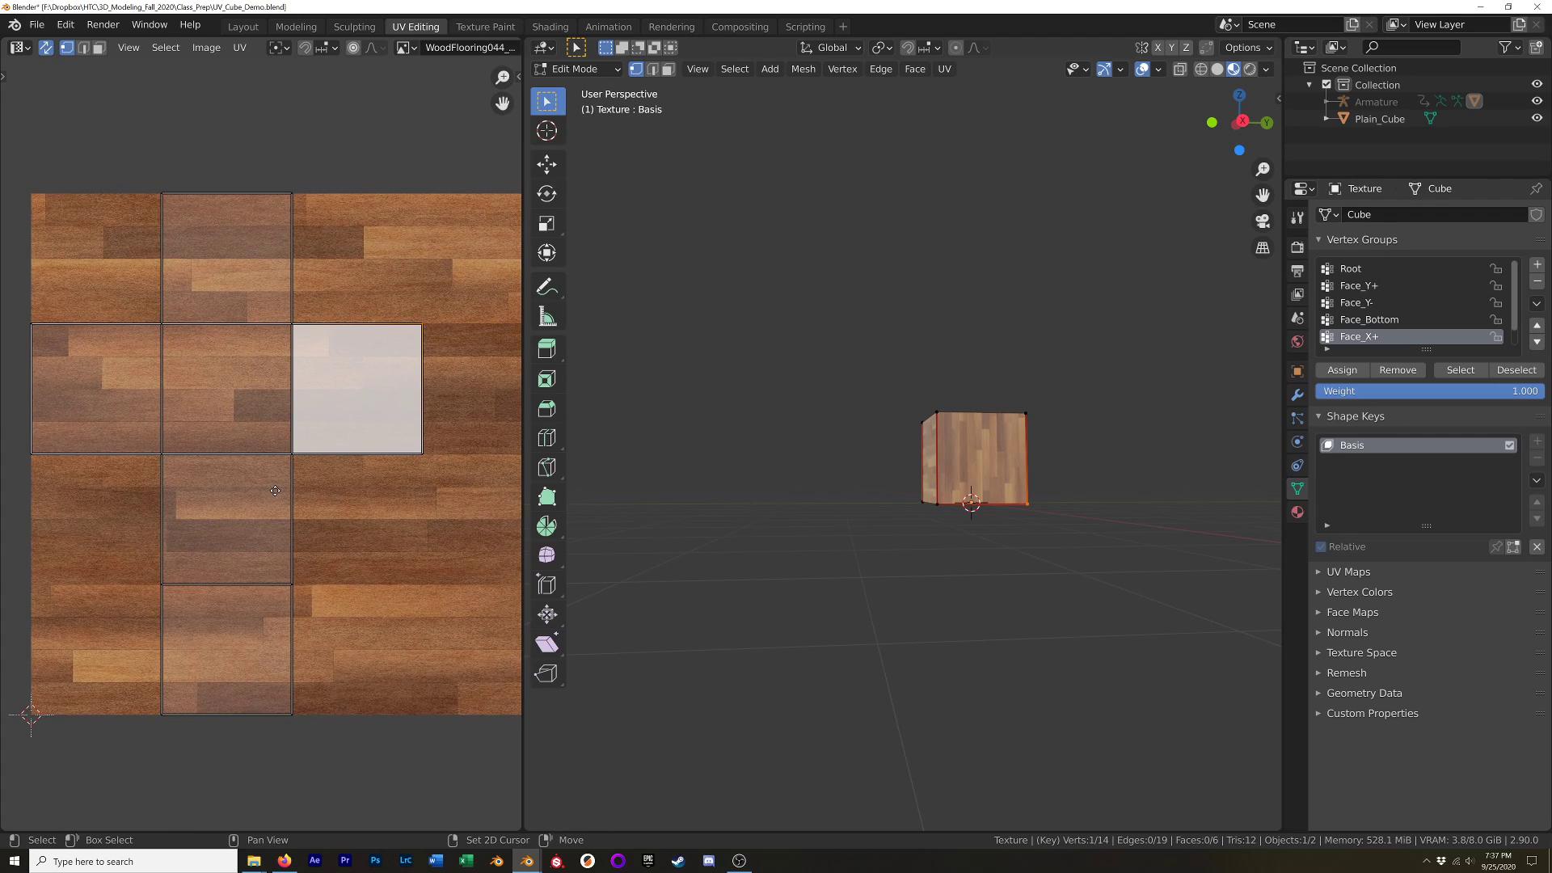
left_click(46, 48)
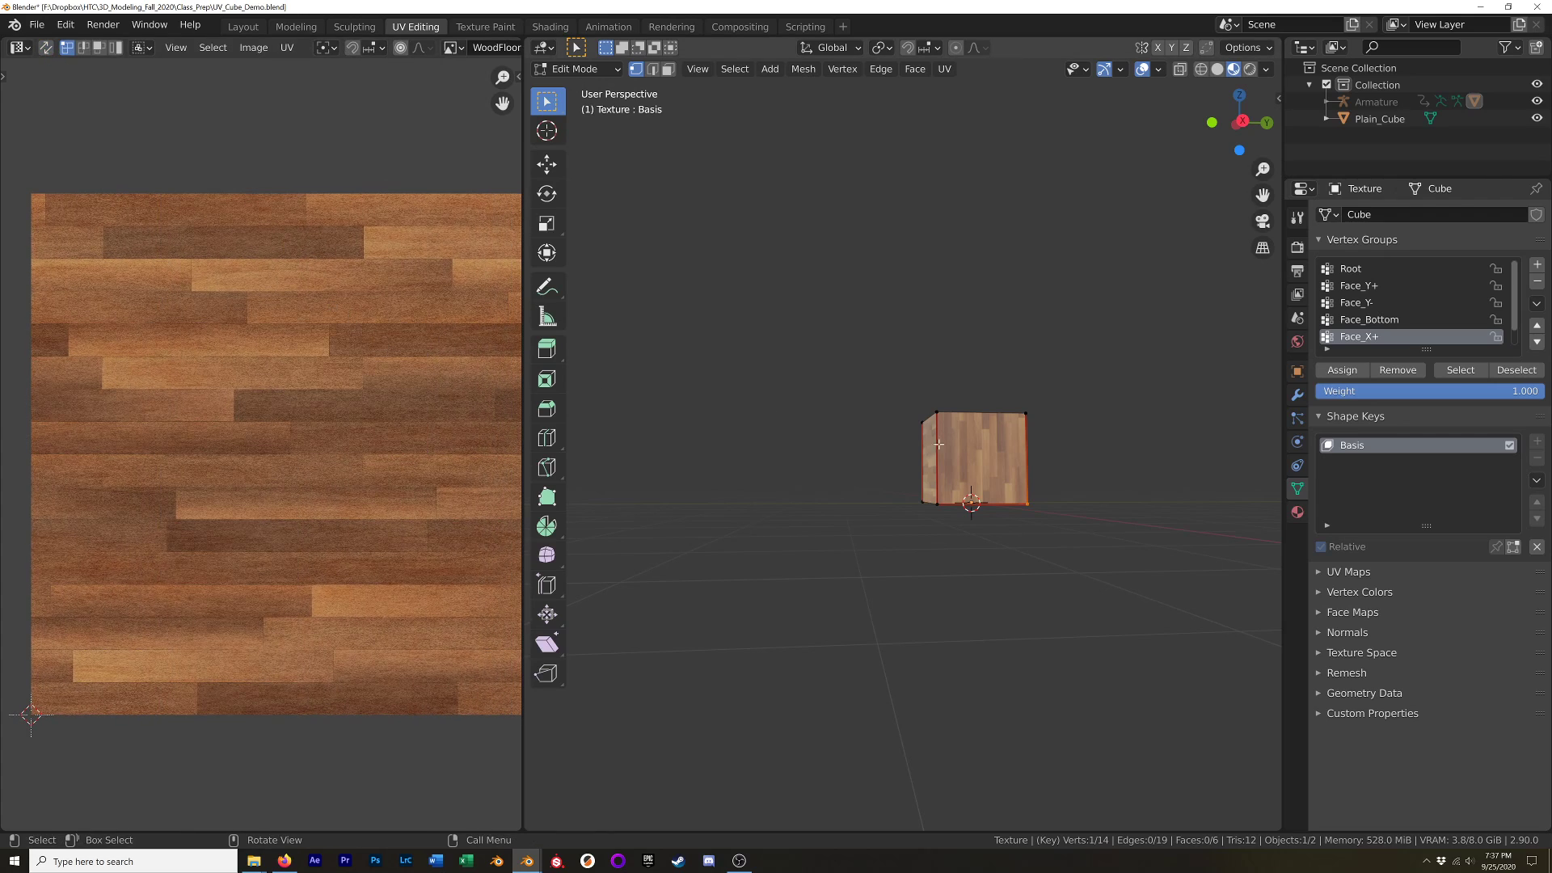
key("a")
left_click_drag(416, 348, 416, 348)
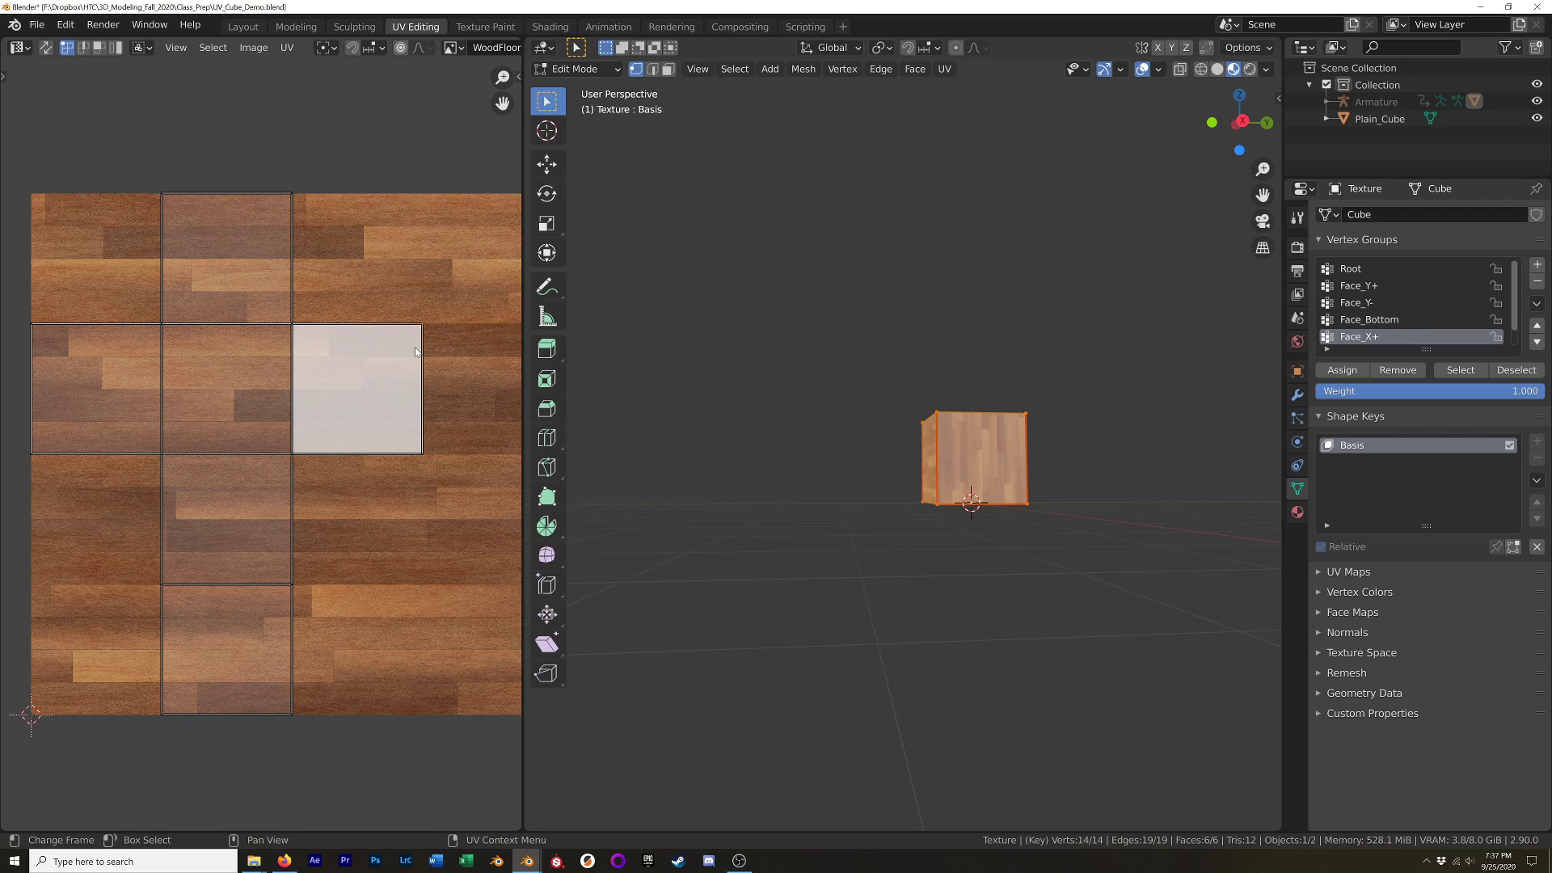
scroll(1033, 508, "up", 4)
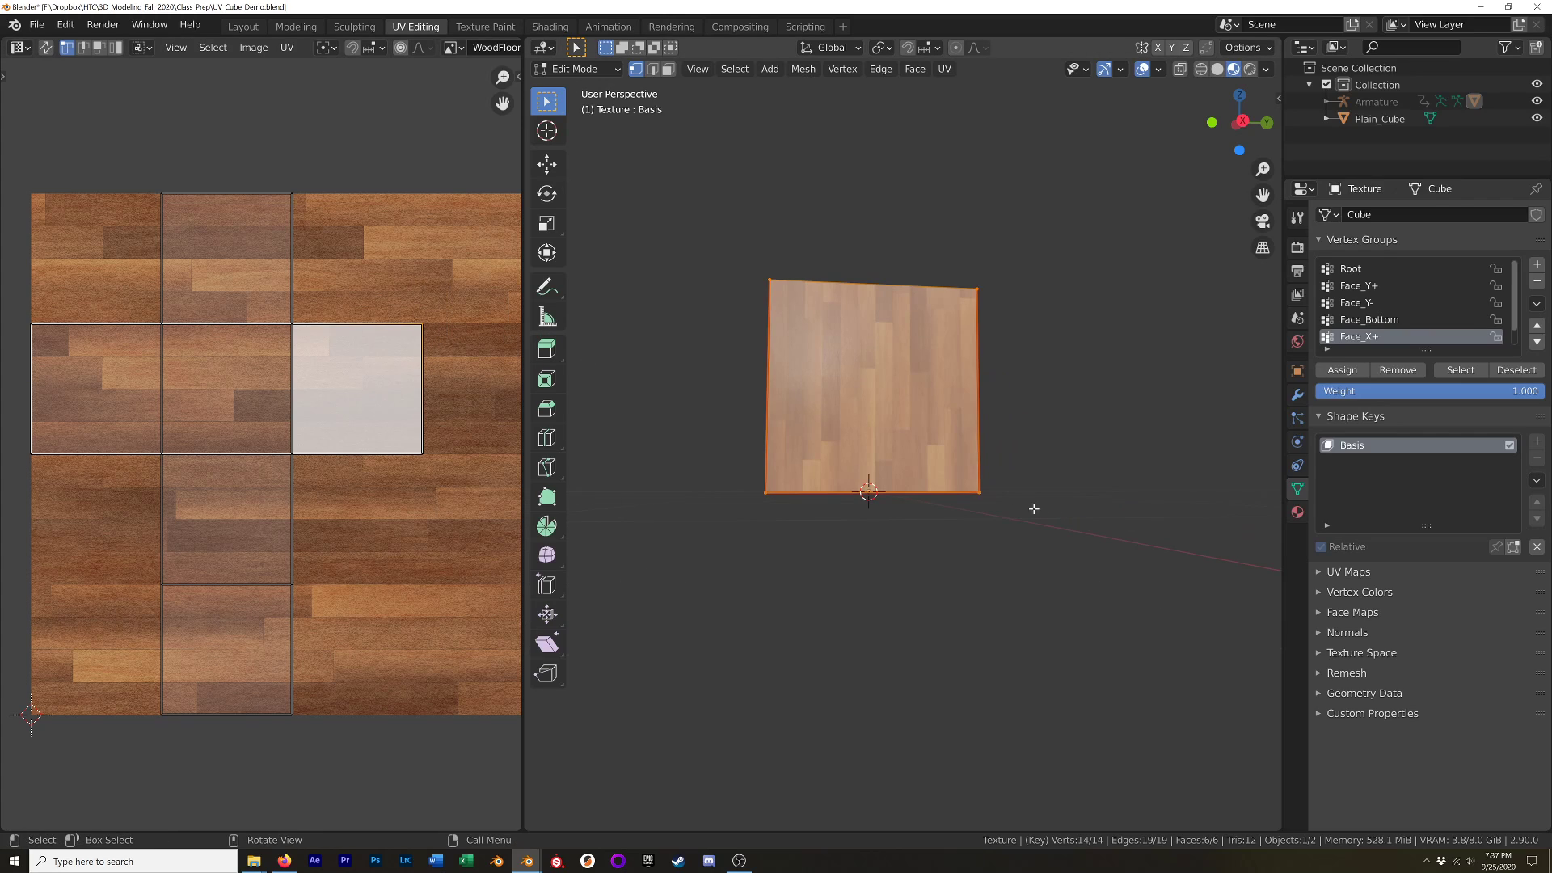
Select only the lower-right corner vertex of the cube's facing side and turn UV Sync Selection back on.
left_click_drag(1005, 465, 970, 500)
left_click(46, 47)
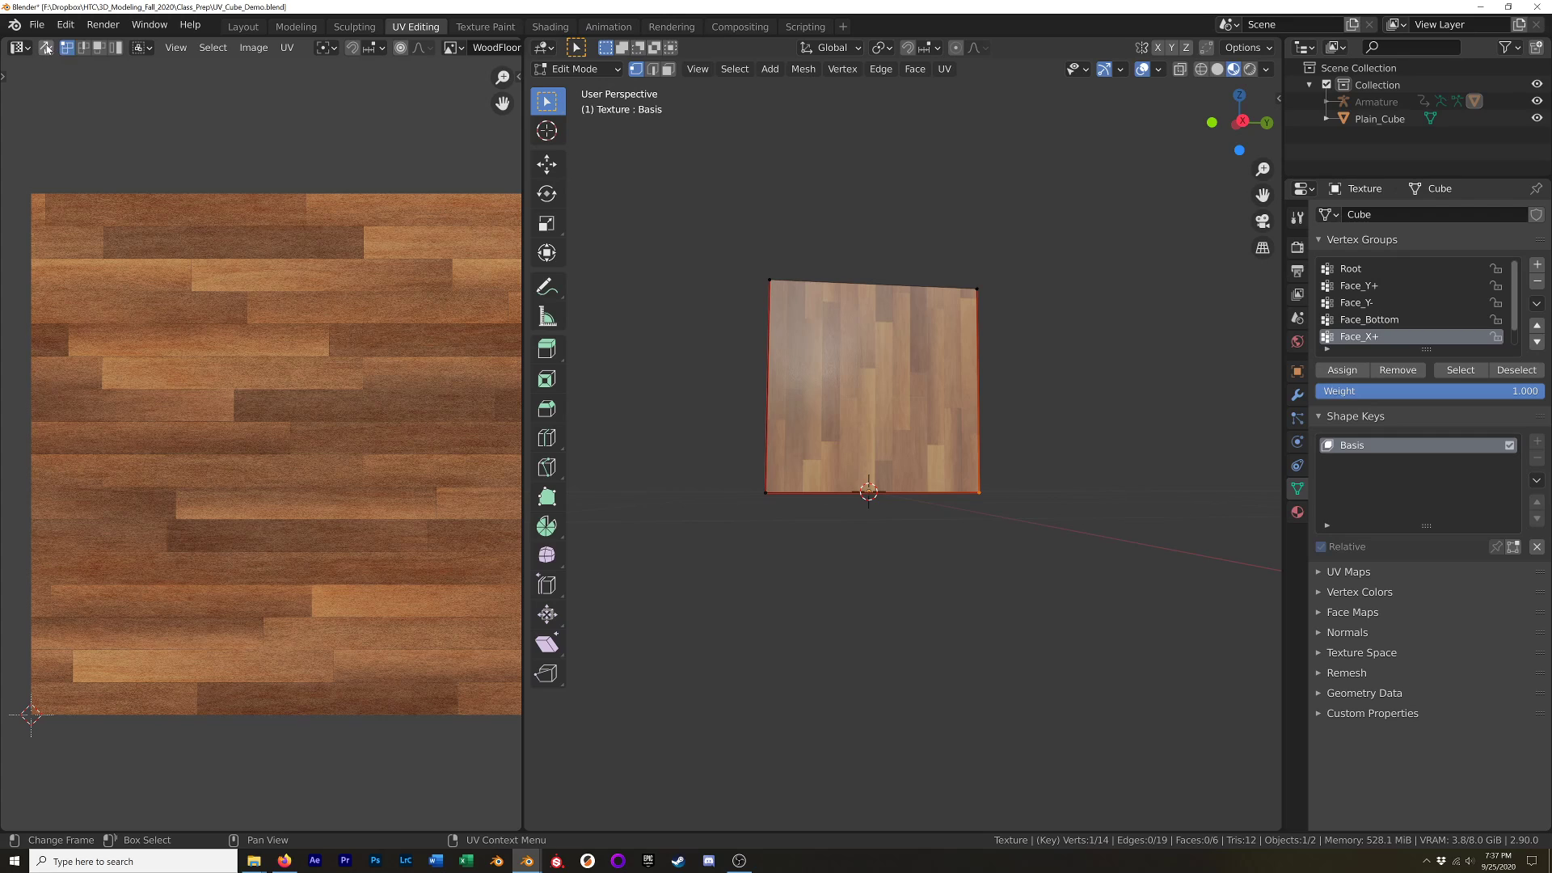
middle_click_drag(745, 416, 1025, 534)
left_click_drag(1025, 531, 919, 467)
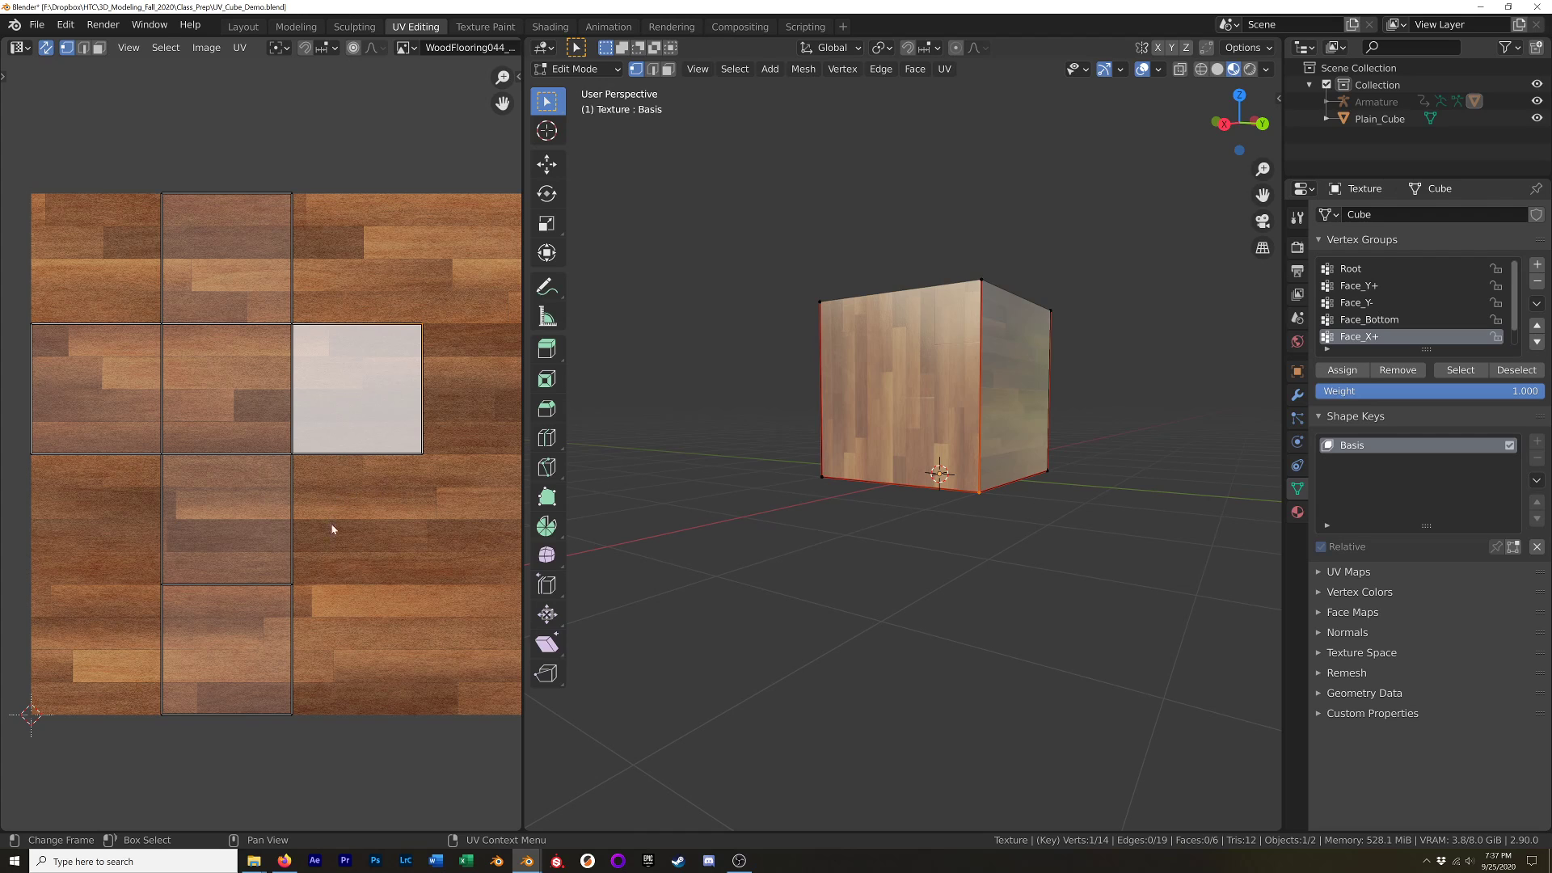
middle_click_drag(978, 529, 902, 506)
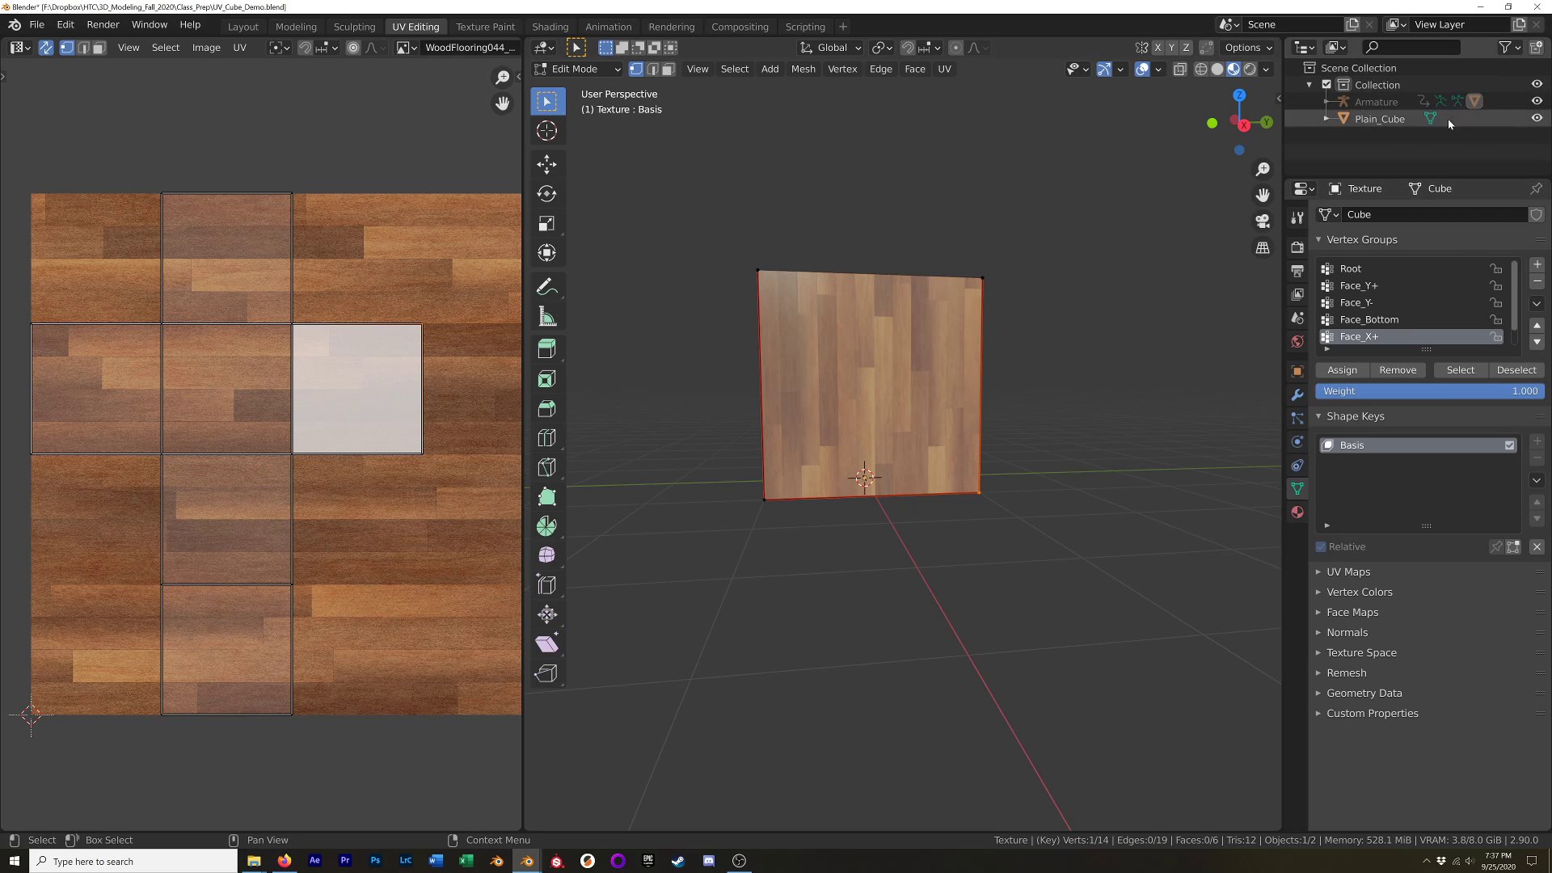
Expand the Armature hierarchy and hide its Texture object so only Plain_Cube stays displayed.
left_click(1327, 99)
scroll(1383, 128, "down", 1)
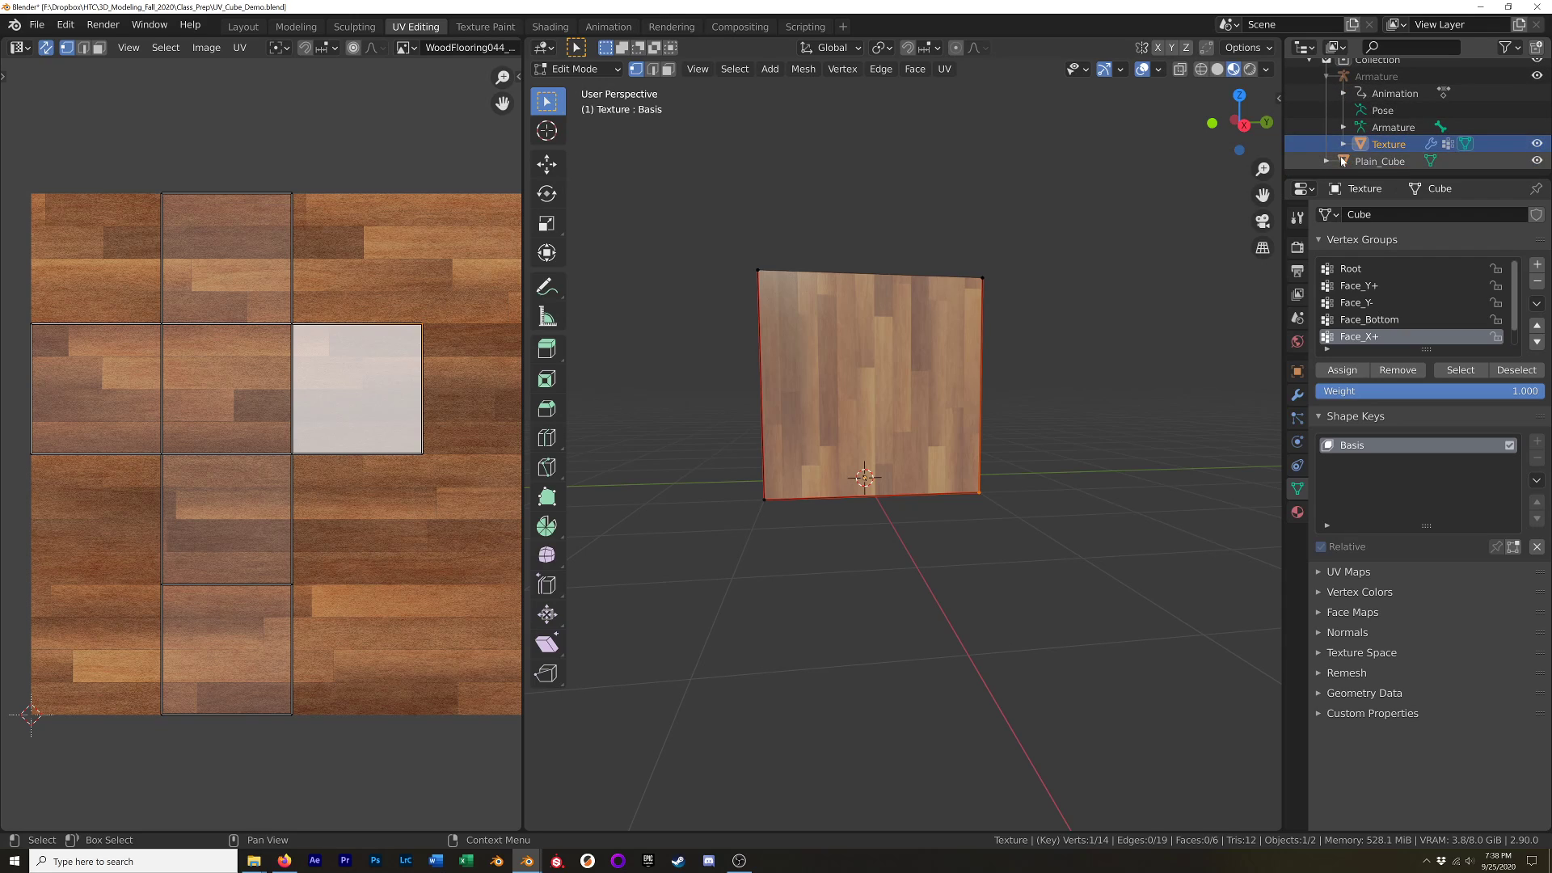
left_click(1536, 144)
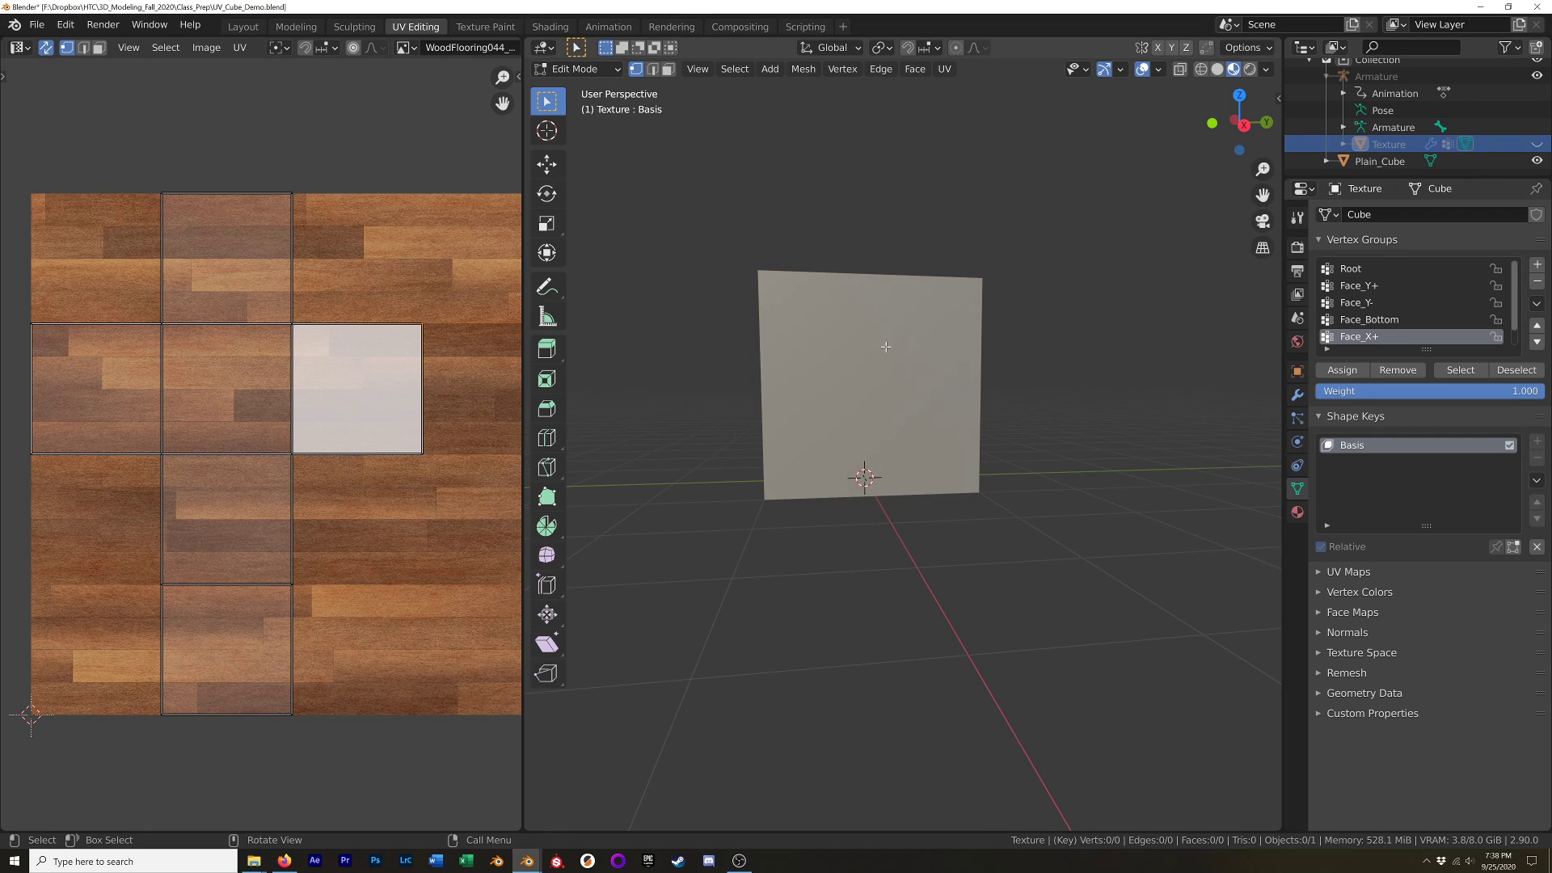
Enter Edit Mode on Plain_Cube instead of the hidden Texture object and frame its cross-shaped UV layout.
key("Tab")
left_click(863, 330)
key("Tab")
middle_click_drag(875, 314, 892, 327)
scroll(251, 405, "up", 7)
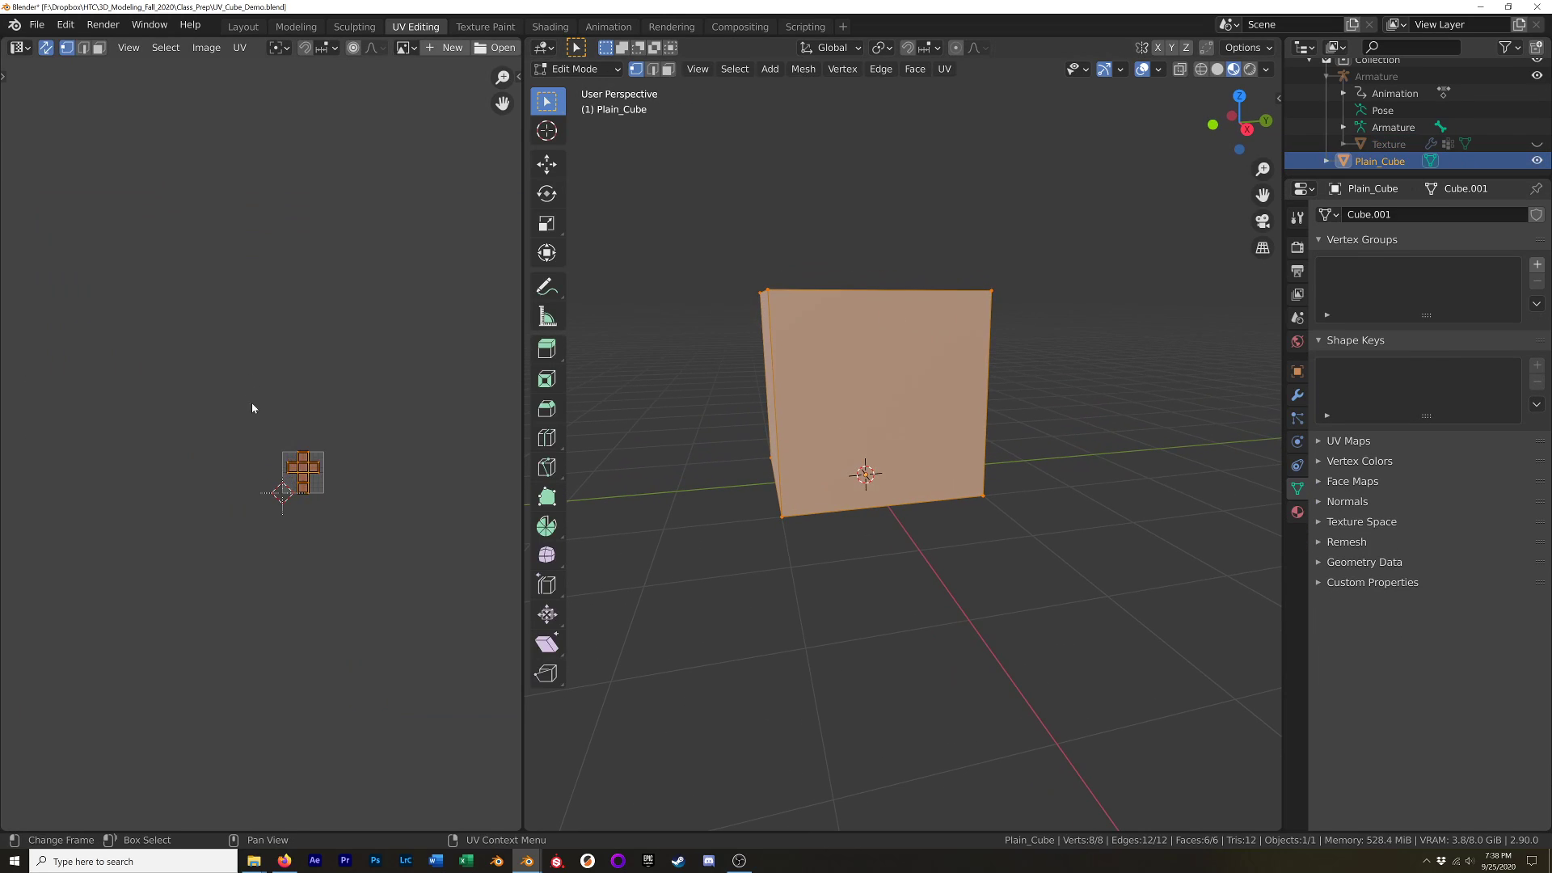
middle_click_drag(368, 604, 316, 477)
scroll(380, 522, "up", 3)
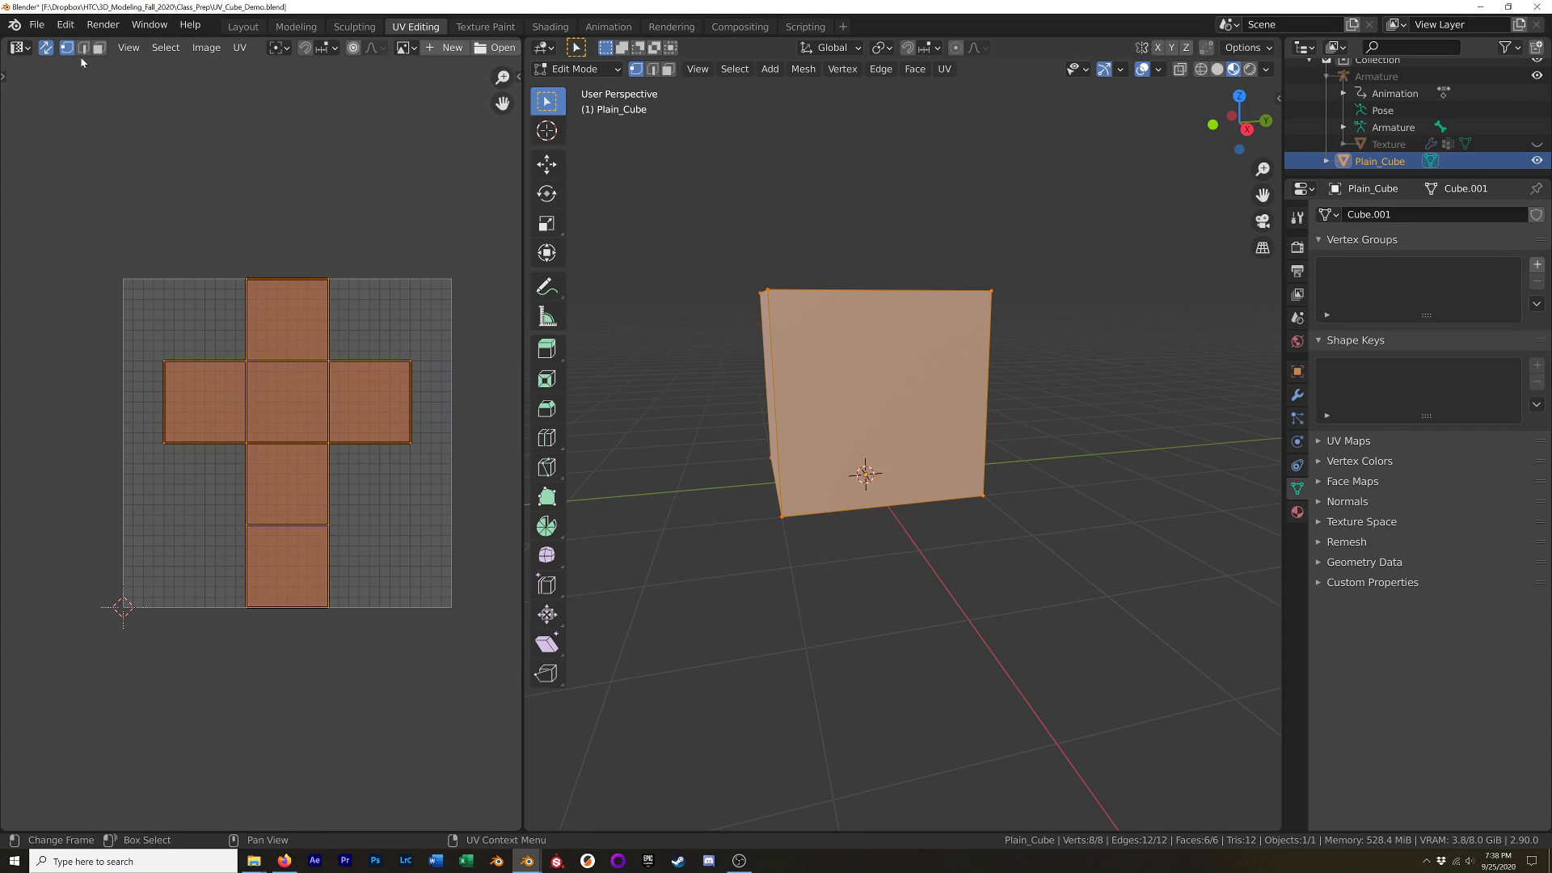
Compare vertex correspondence by selecting the upper-right corner of the UV layout's right arm, then a bottom corner of the cube.
left_click_drag(430, 333, 407, 374)
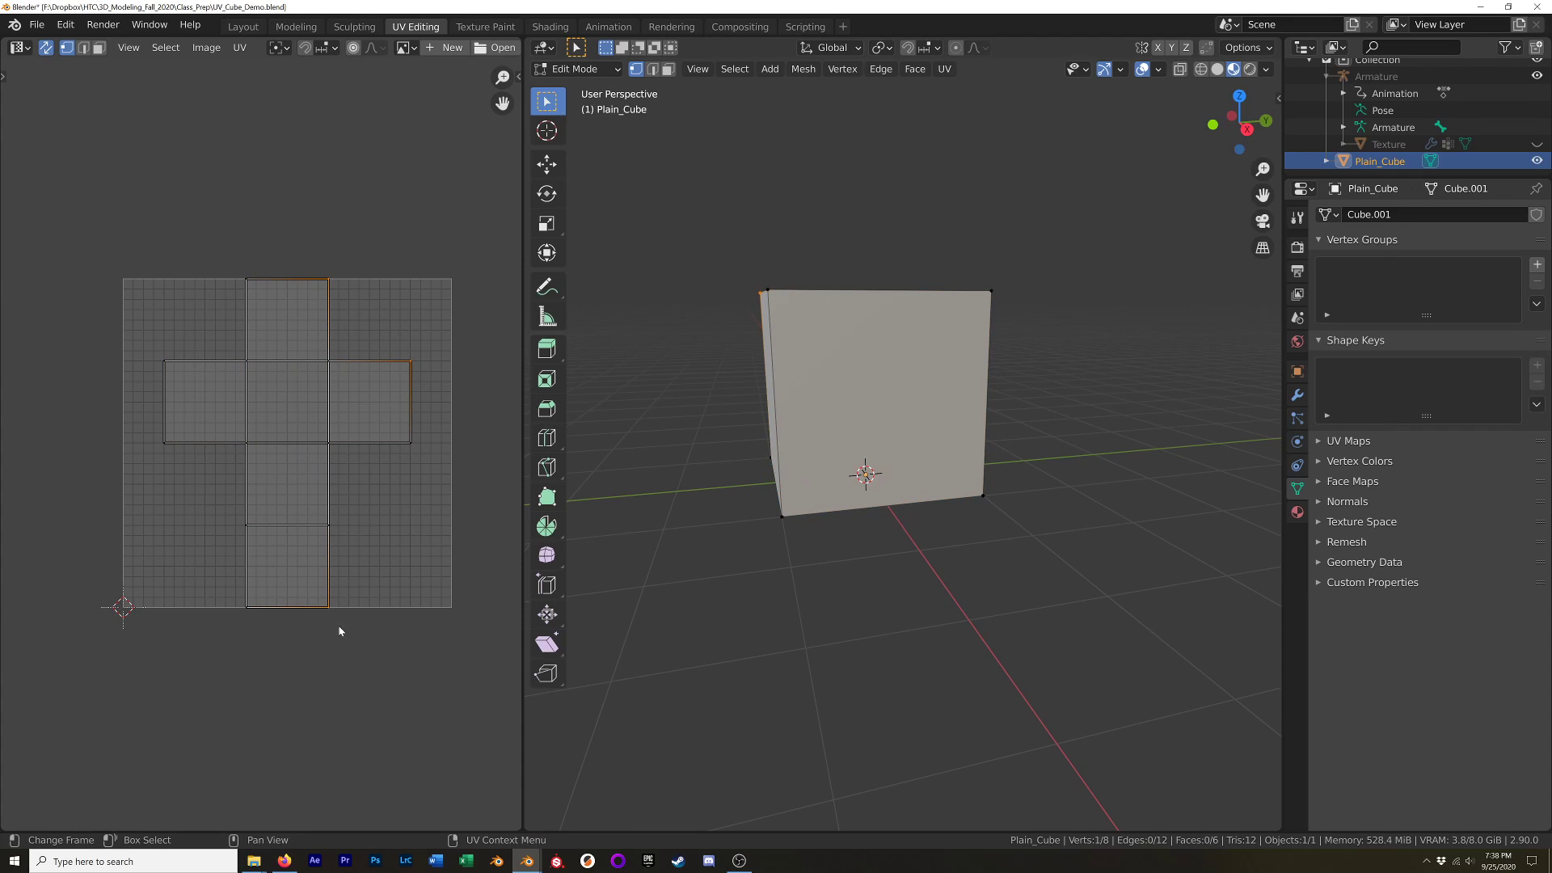
middle_click_drag(1051, 505, 1003, 446)
middle_click_drag(929, 411, 918, 396)
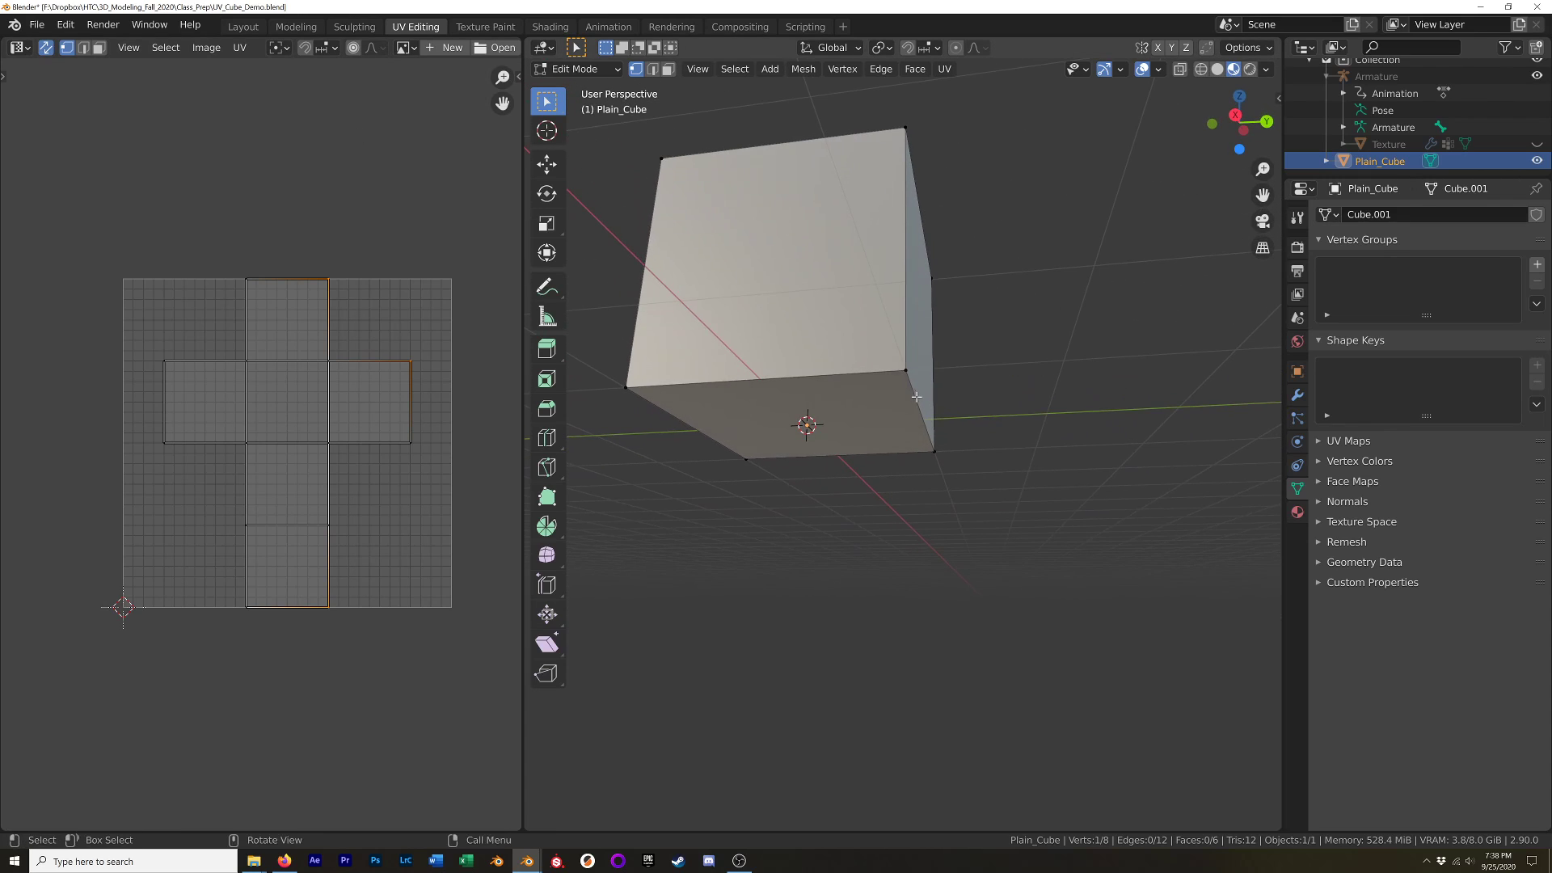
left_click(898, 366)
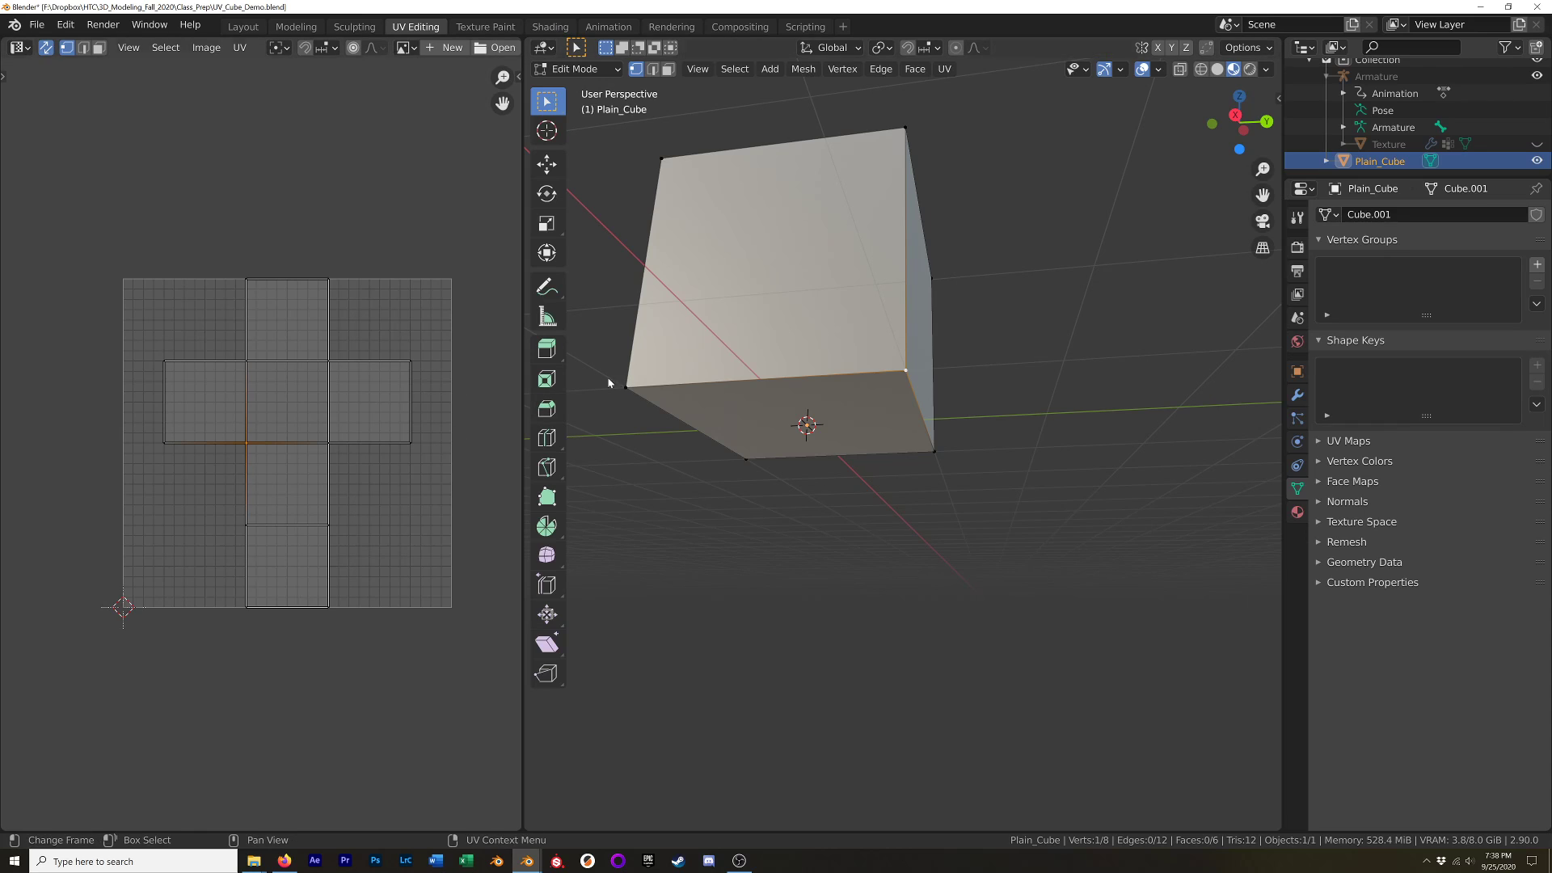
middle_click_drag(639, 376, 668, 392)
Reselect the upper-right corner vertex of the UV layout's right arm and centre the 3D view on its matching cube corner.
left_click_drag(422, 332, 400, 376)
middle_click_drag(594, 258, 767, 266)
key("KP_Decimal")
middle_click_drag(933, 477, 899, 435)
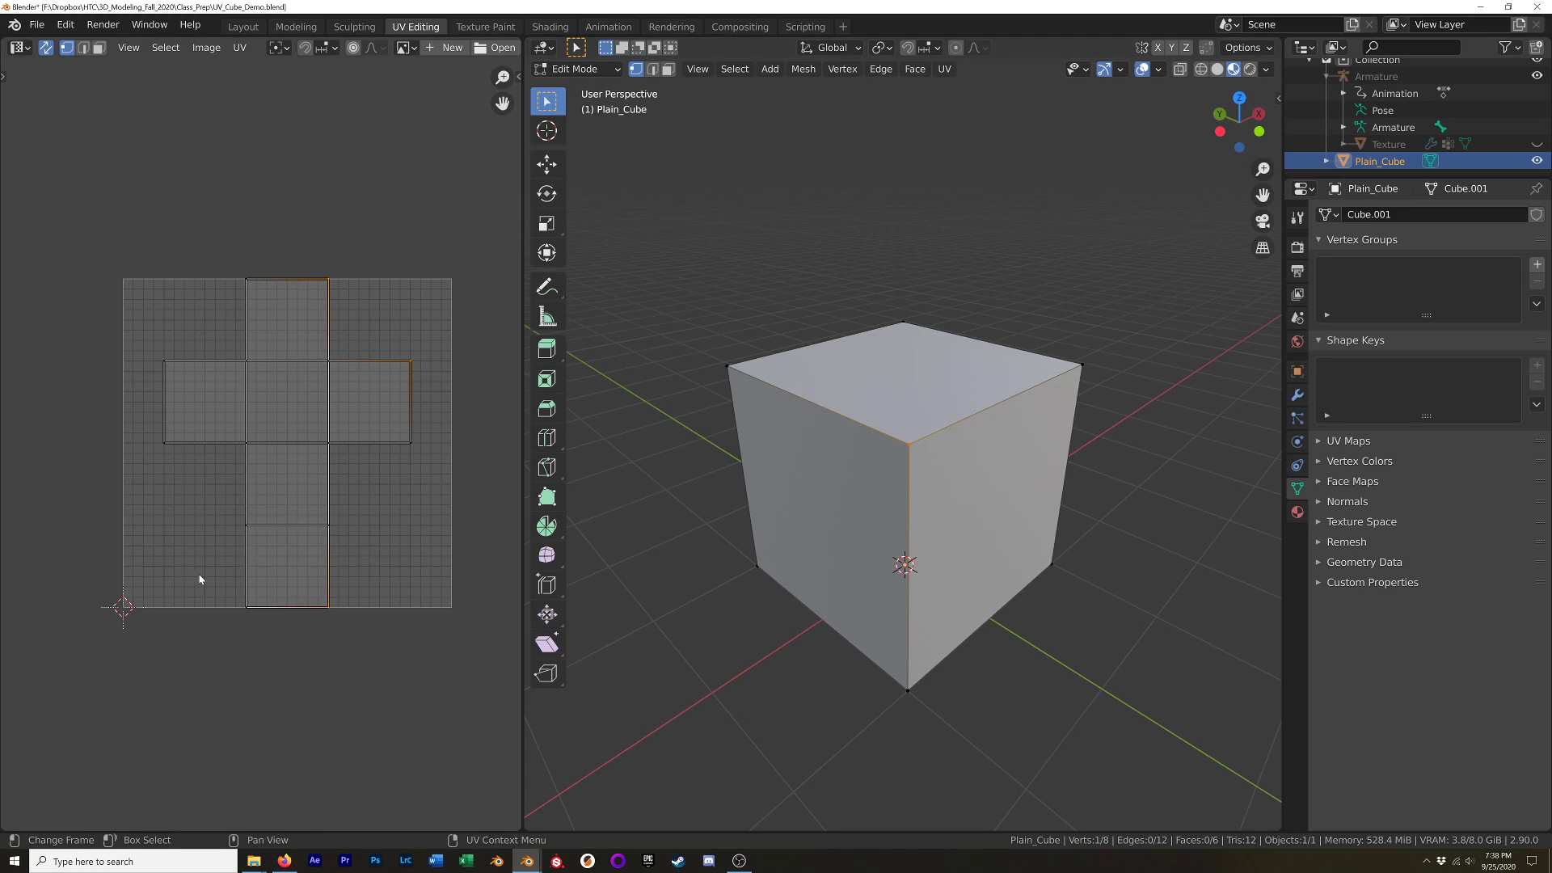
Select the right arm's face in face selection mode and display WoodFlooring044_COL_4K.jpg behind the UV layout.
left_click(99, 48)
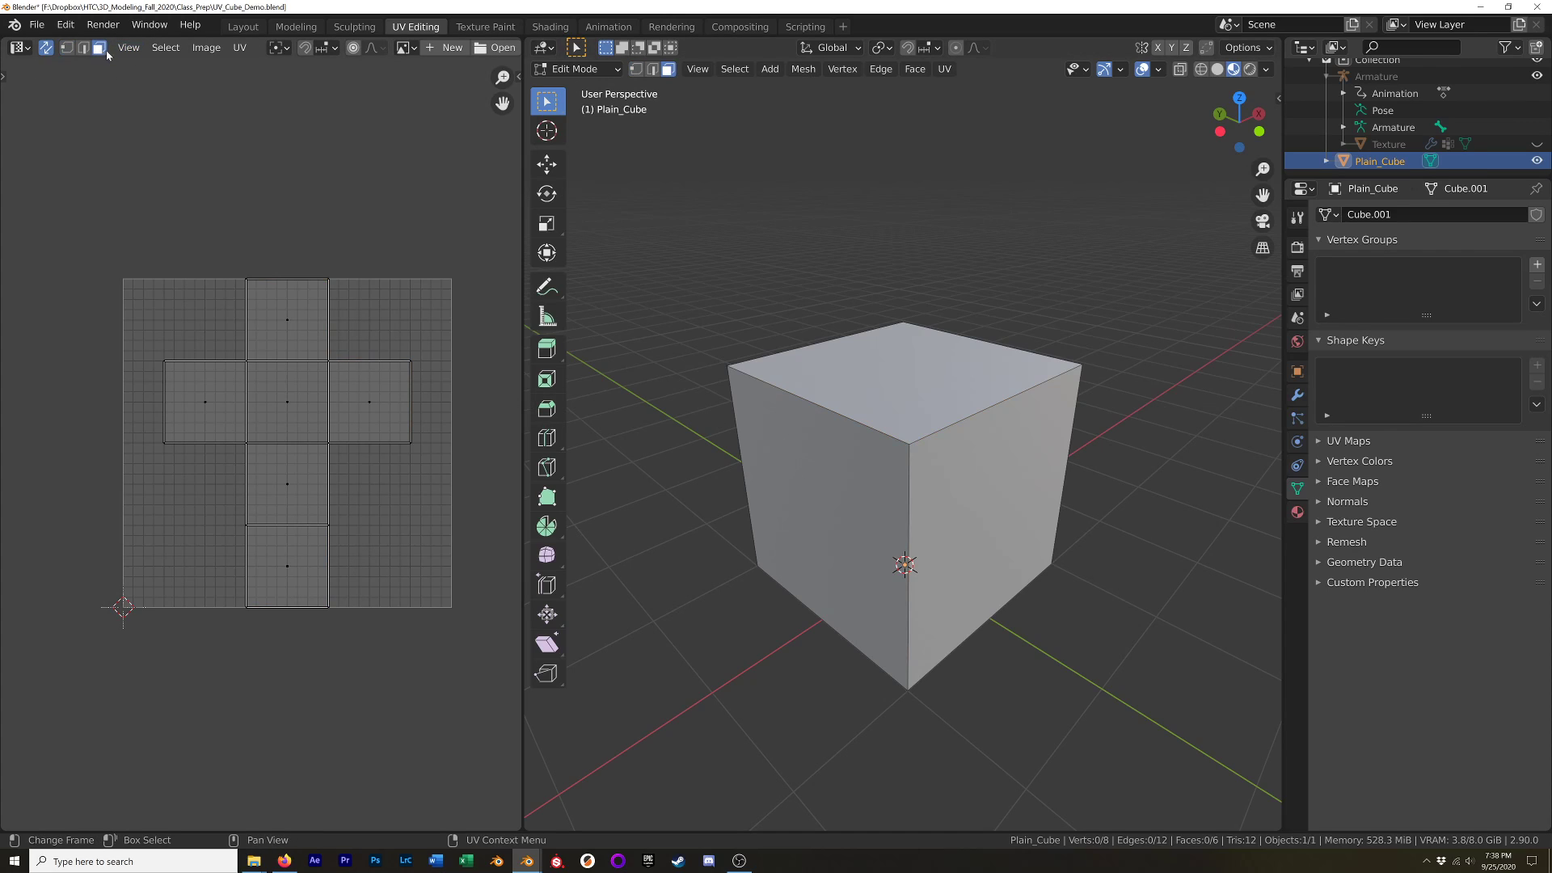
left_click(373, 407)
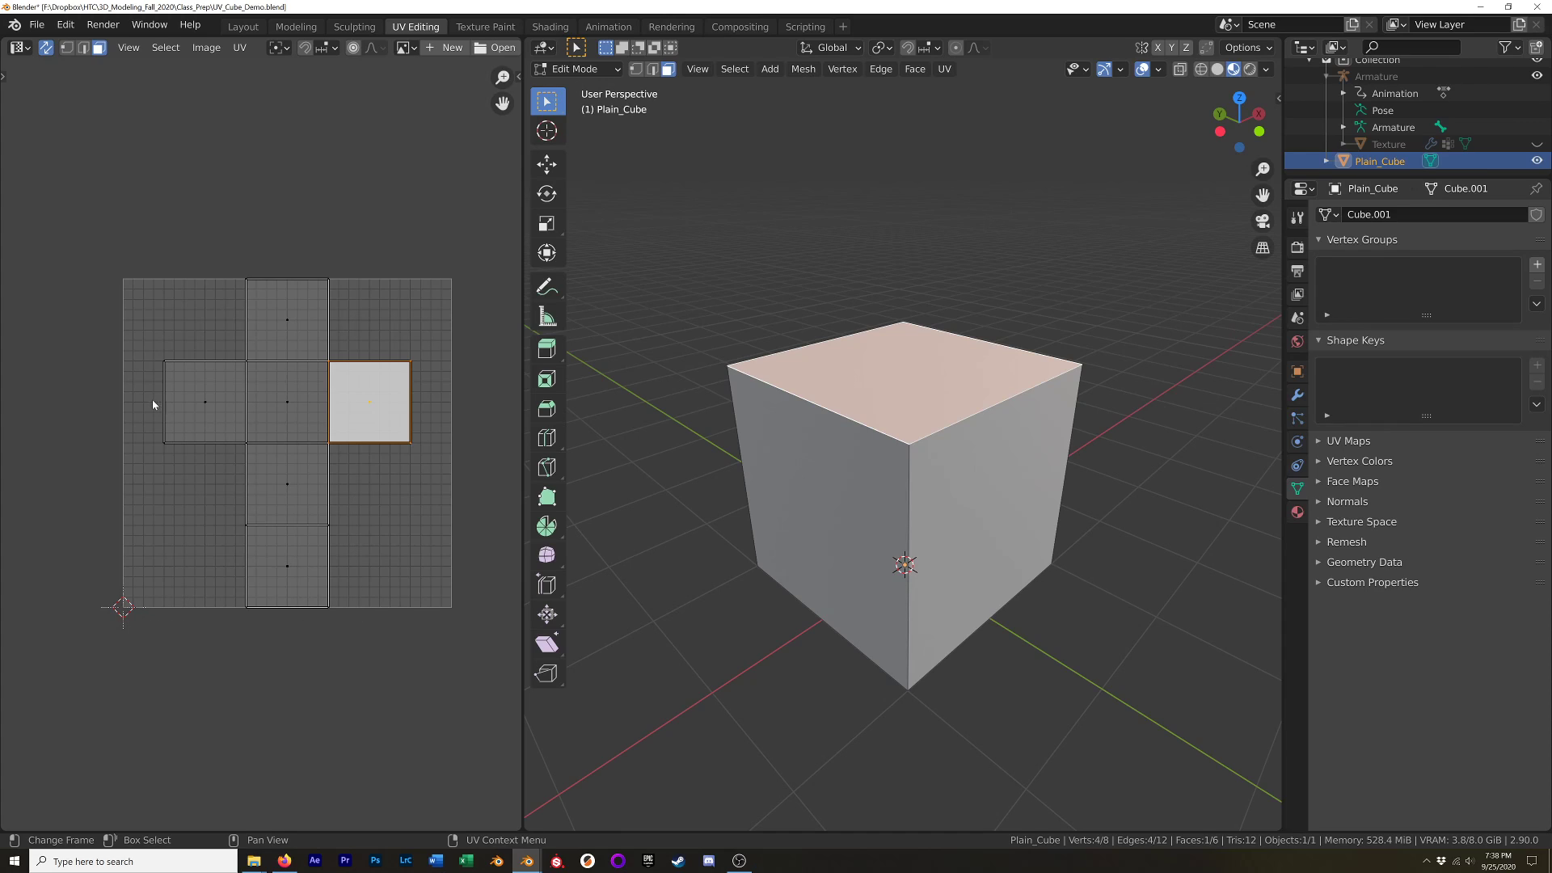
left_click(404, 48)
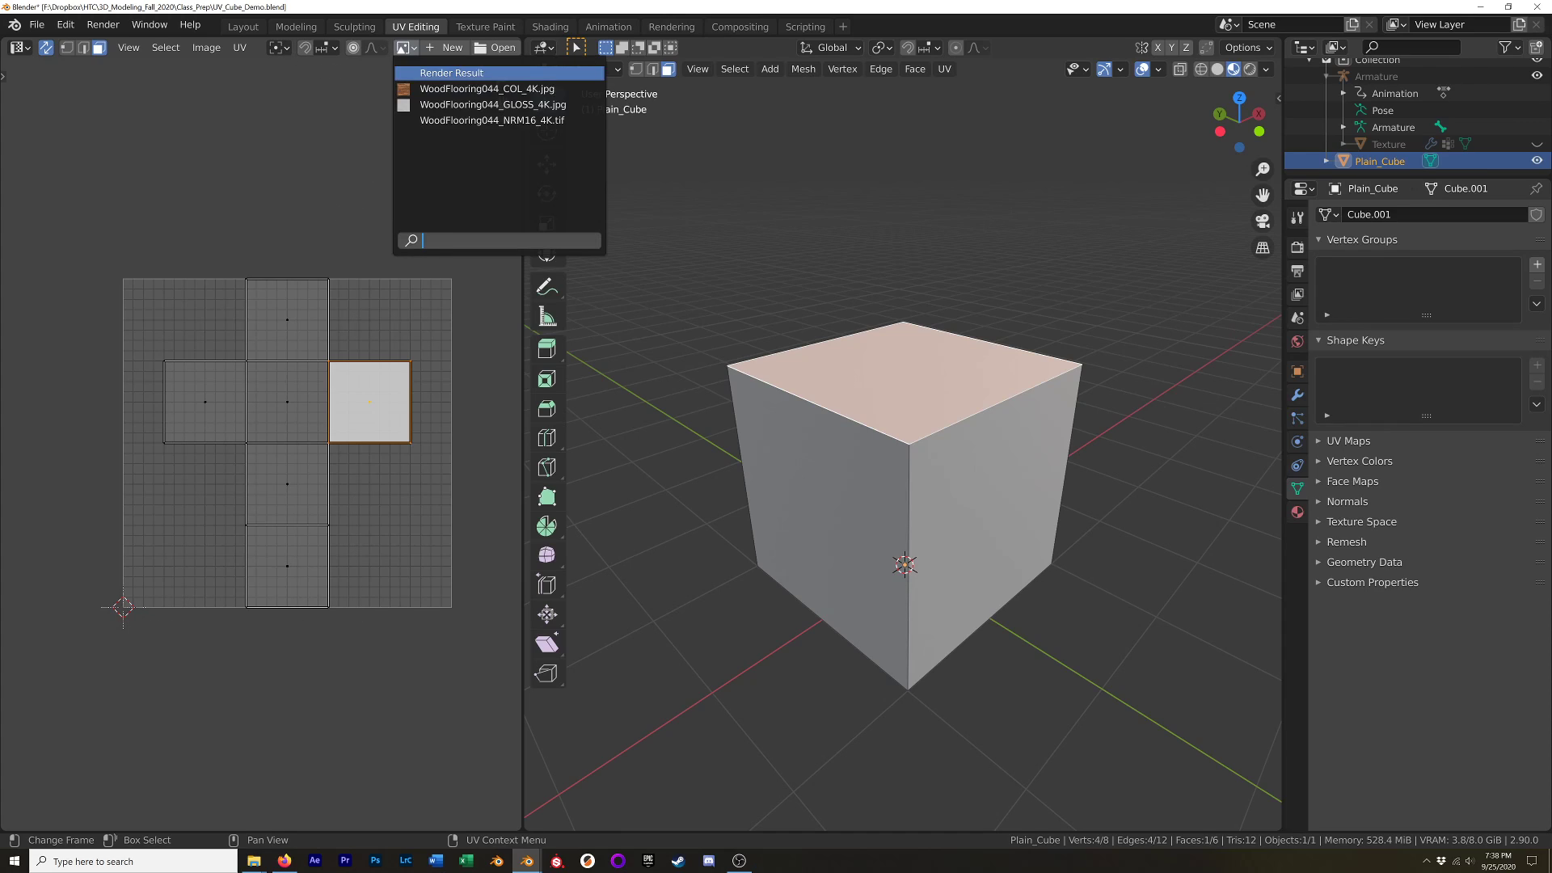
left_click(453, 90)
scroll(323, 477, "down", 8)
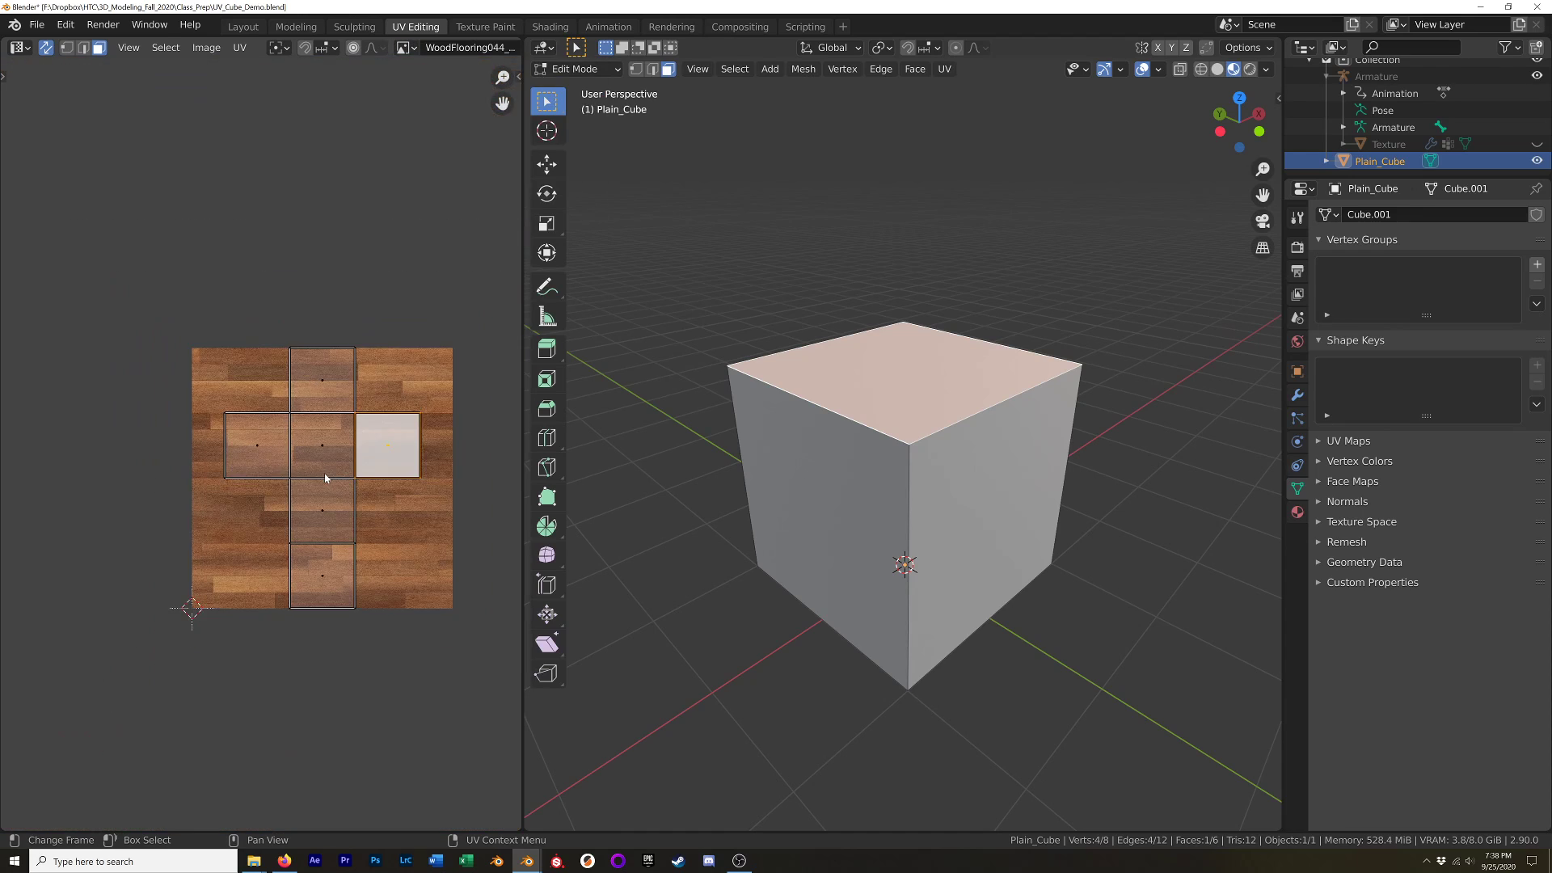
scroll(333, 486, "up", 3)
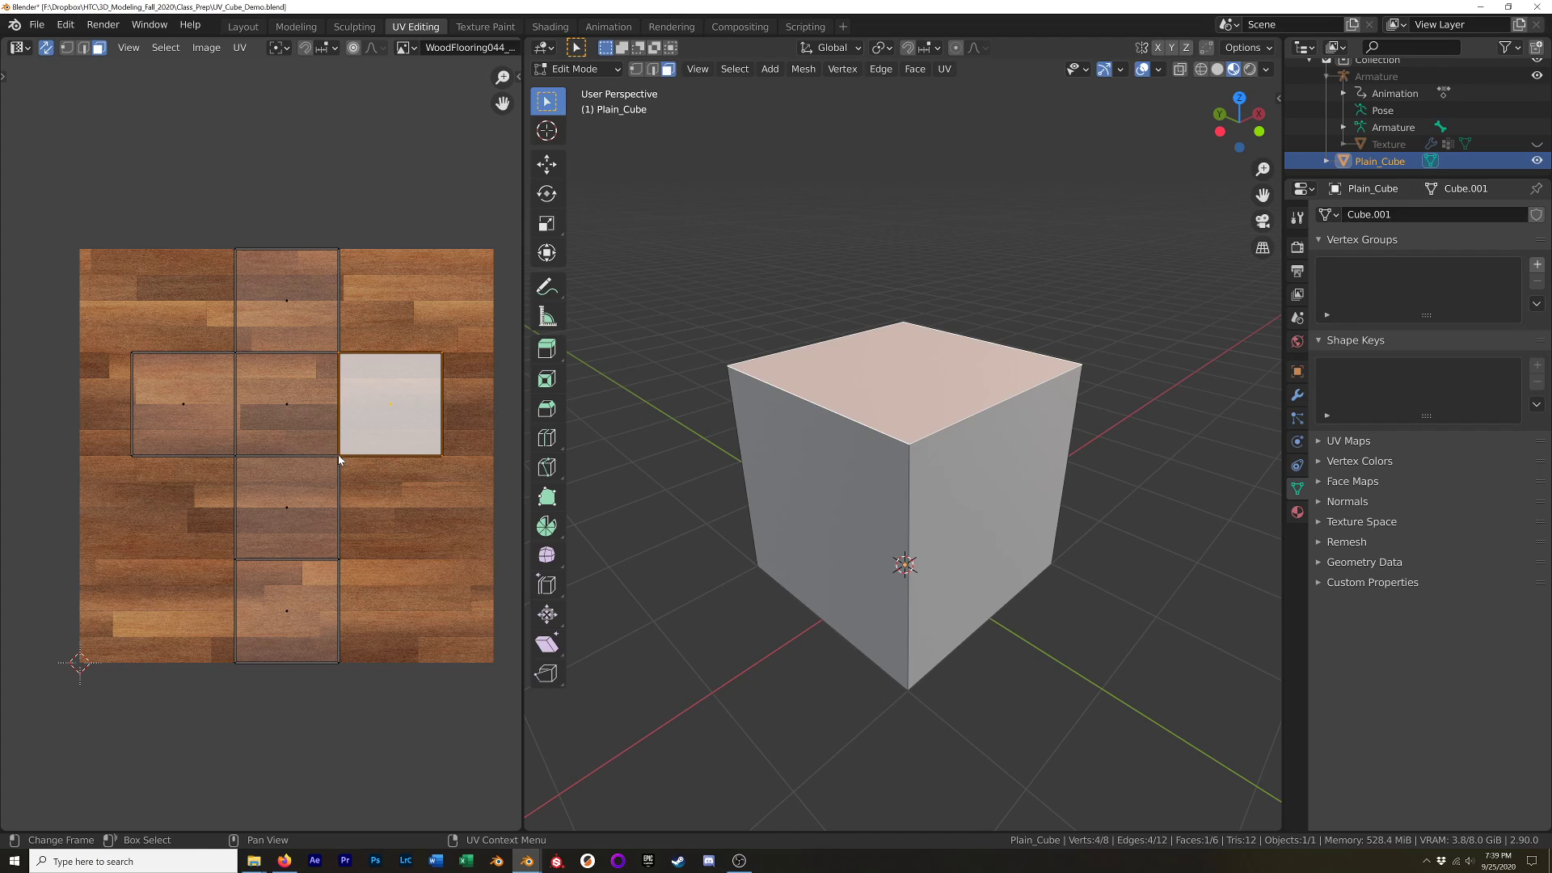
middle_click_drag(773, 451, 789, 390)
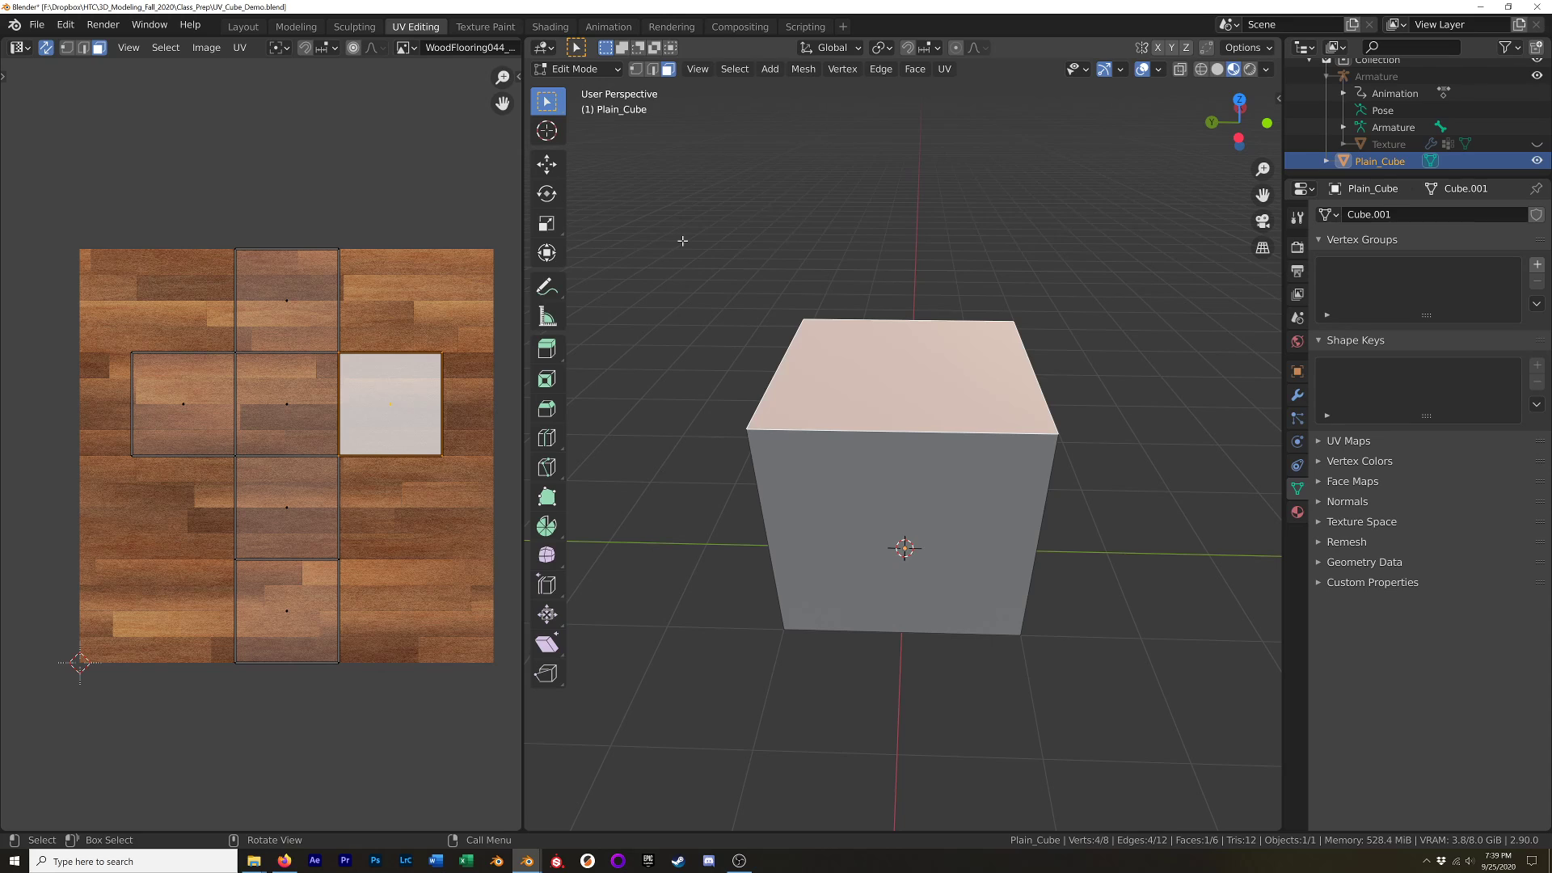
Switch to the Layout workspace, unhide the Texture object and run its unfolding animation.
left_click(243, 27)
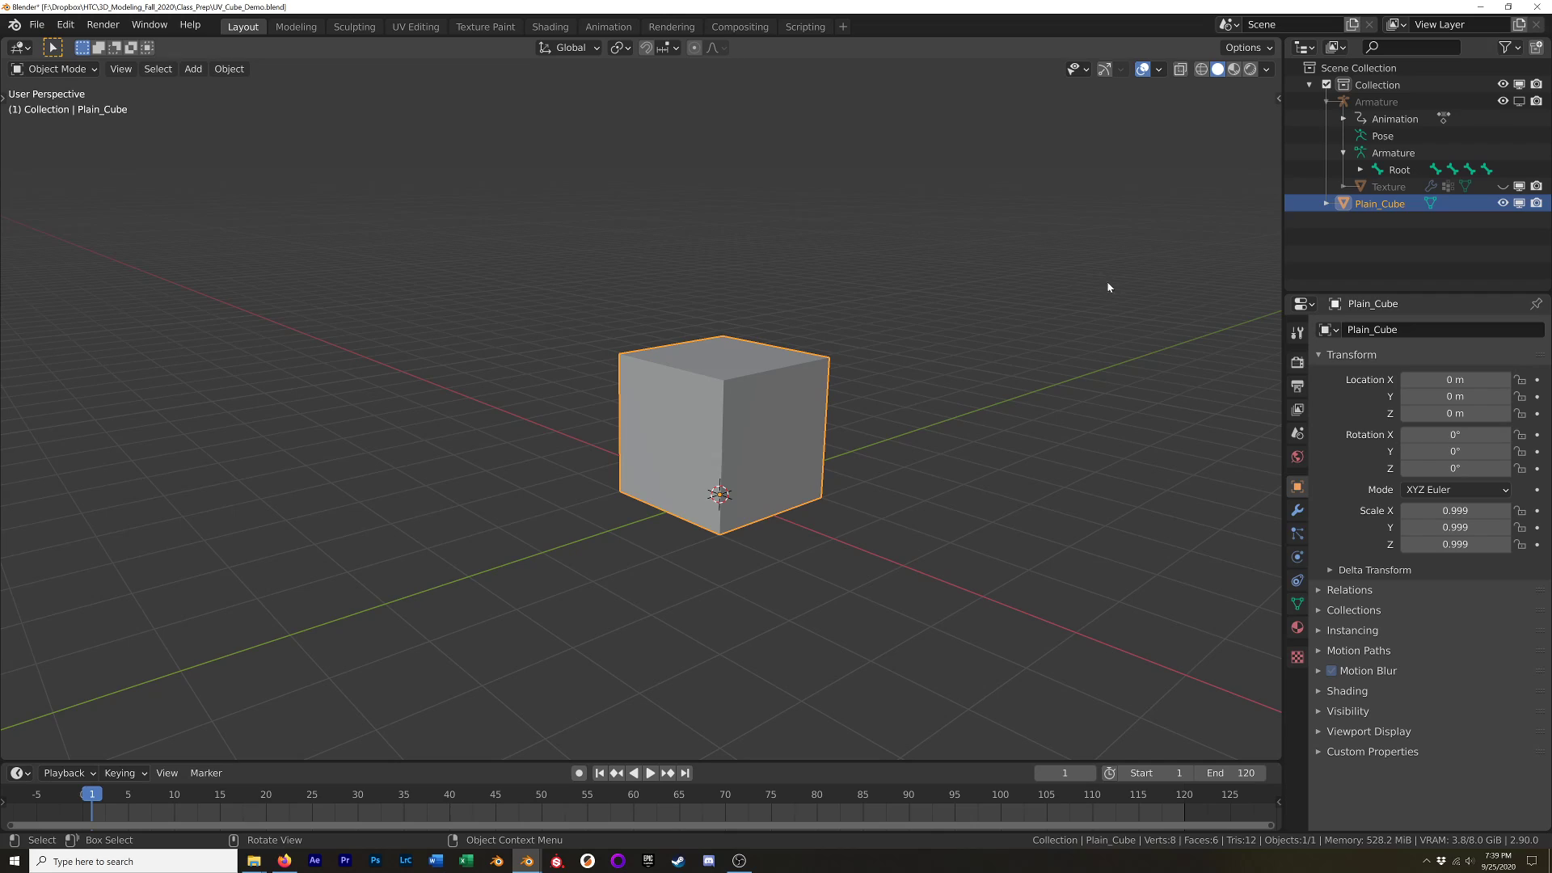
left_click(1502, 187)
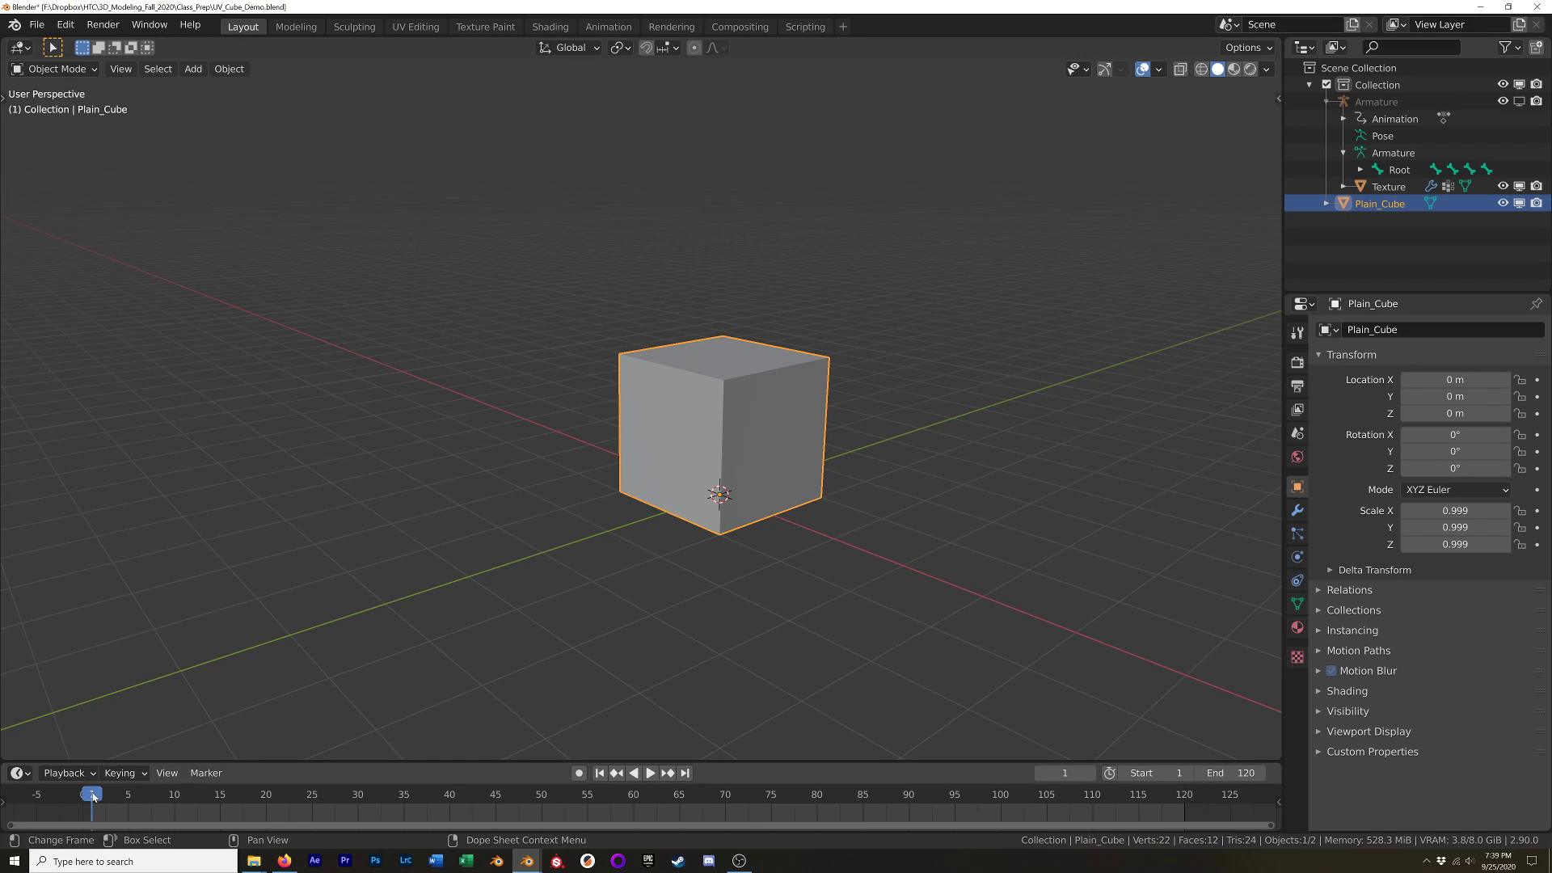
key("space")
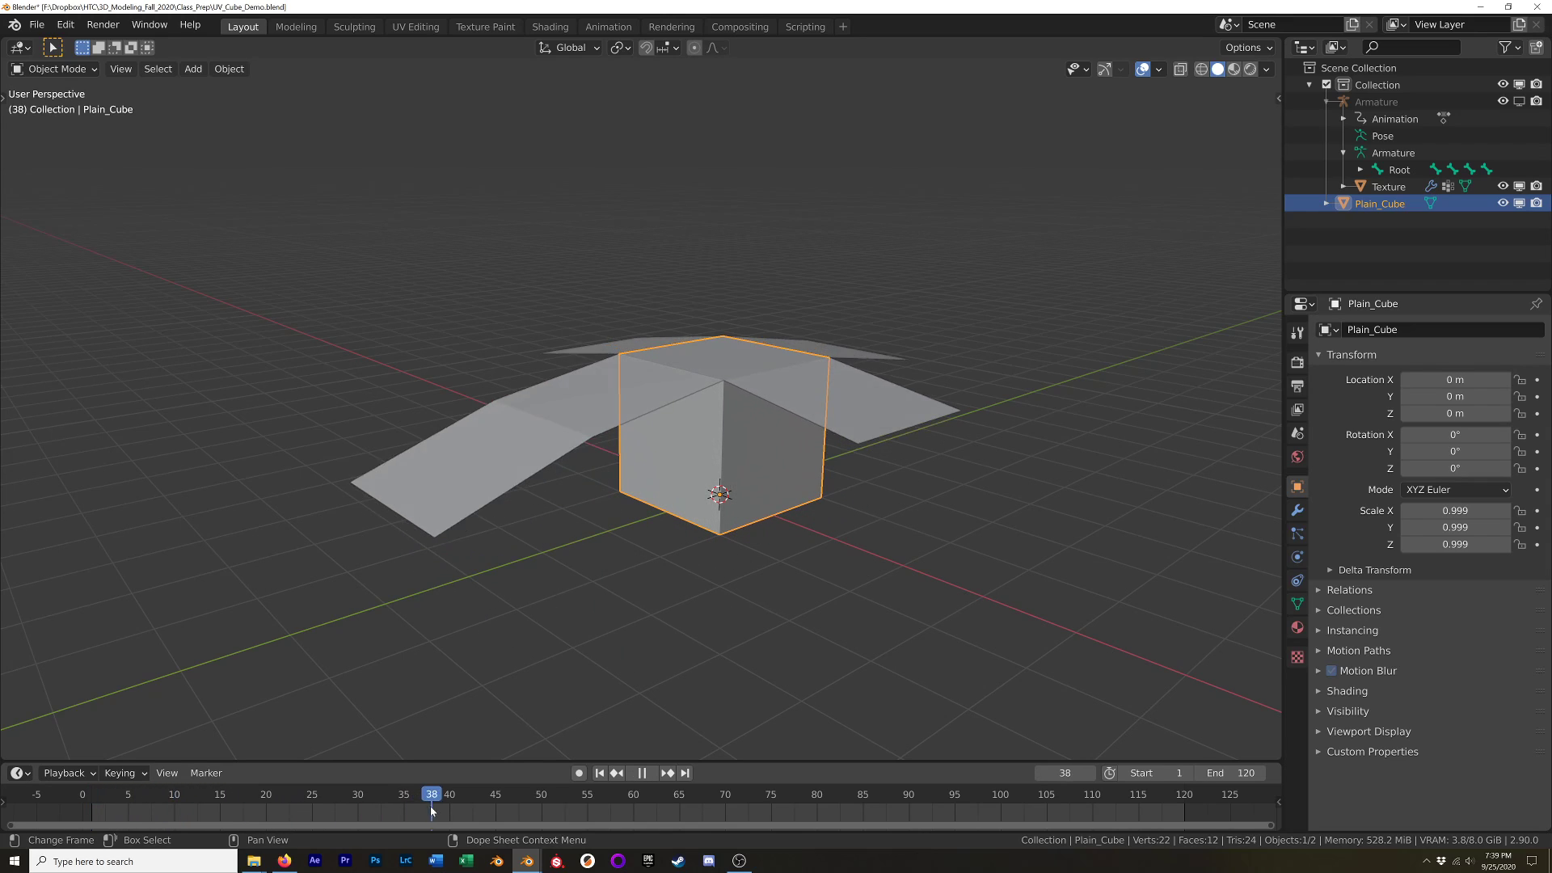
key("space")
Select the unfolded Texture mesh above the cube and move the animation to frame 62.
left_click(495, 335)
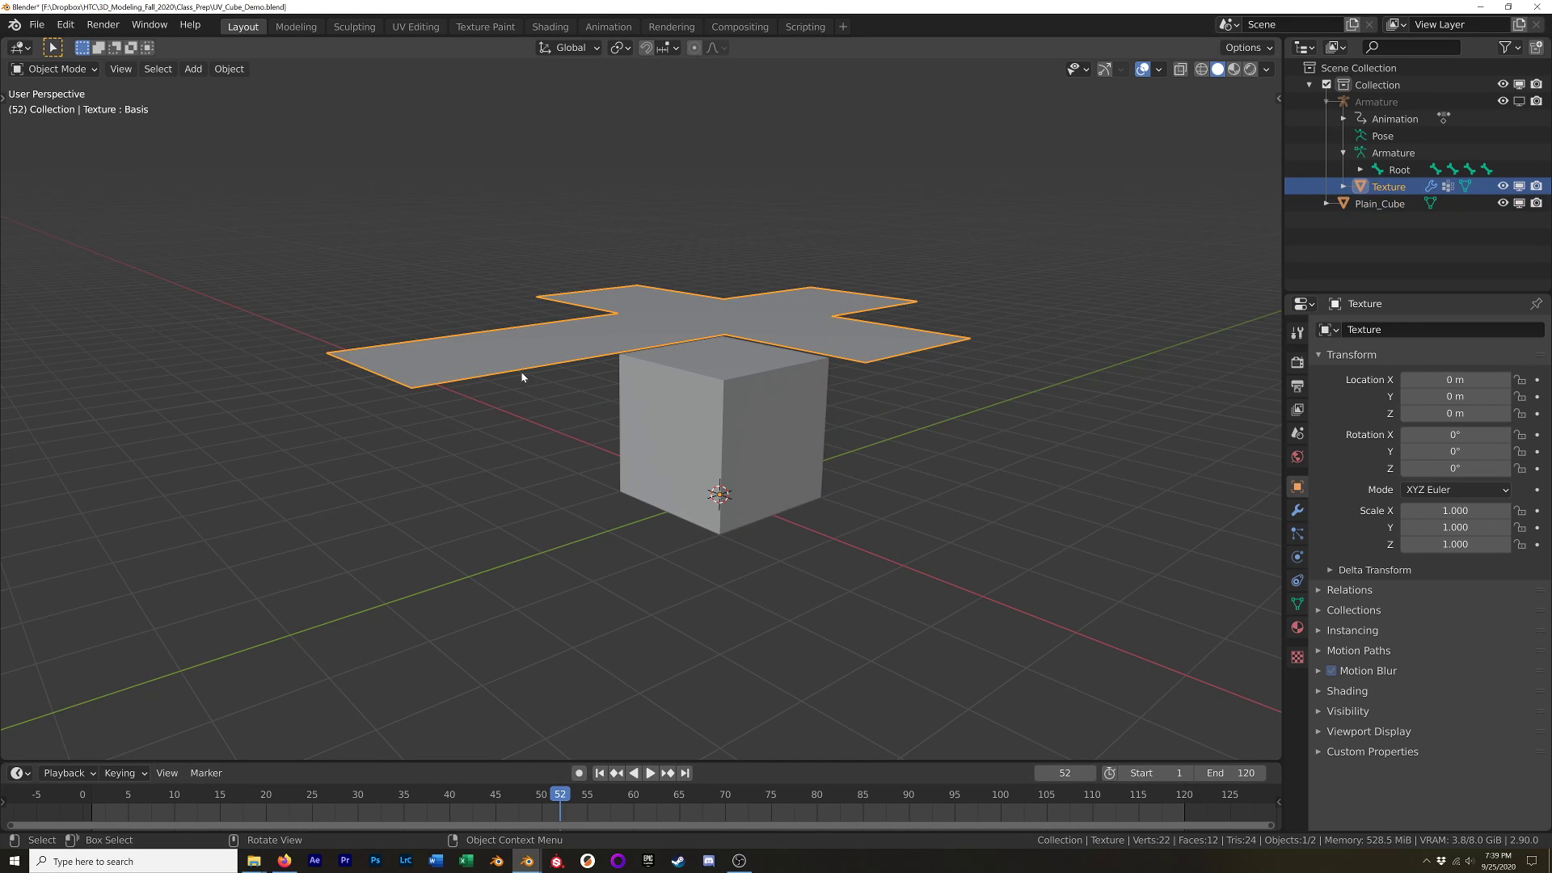
middle_click_drag(520, 374, 458, 598)
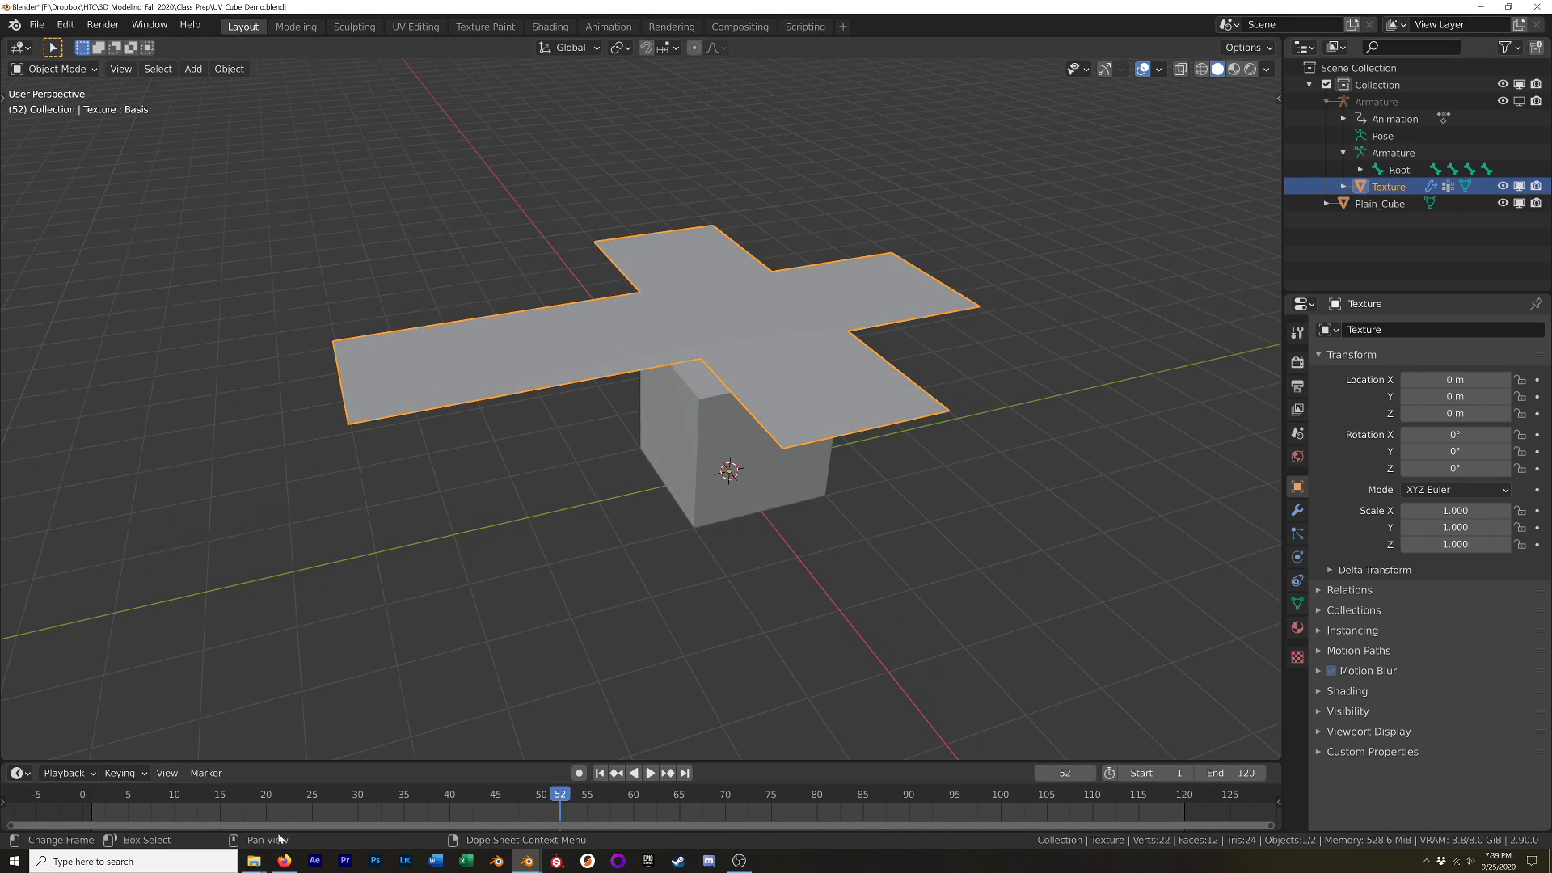
left_click_drag(575, 802, 725, 784)
left_click(646, 773)
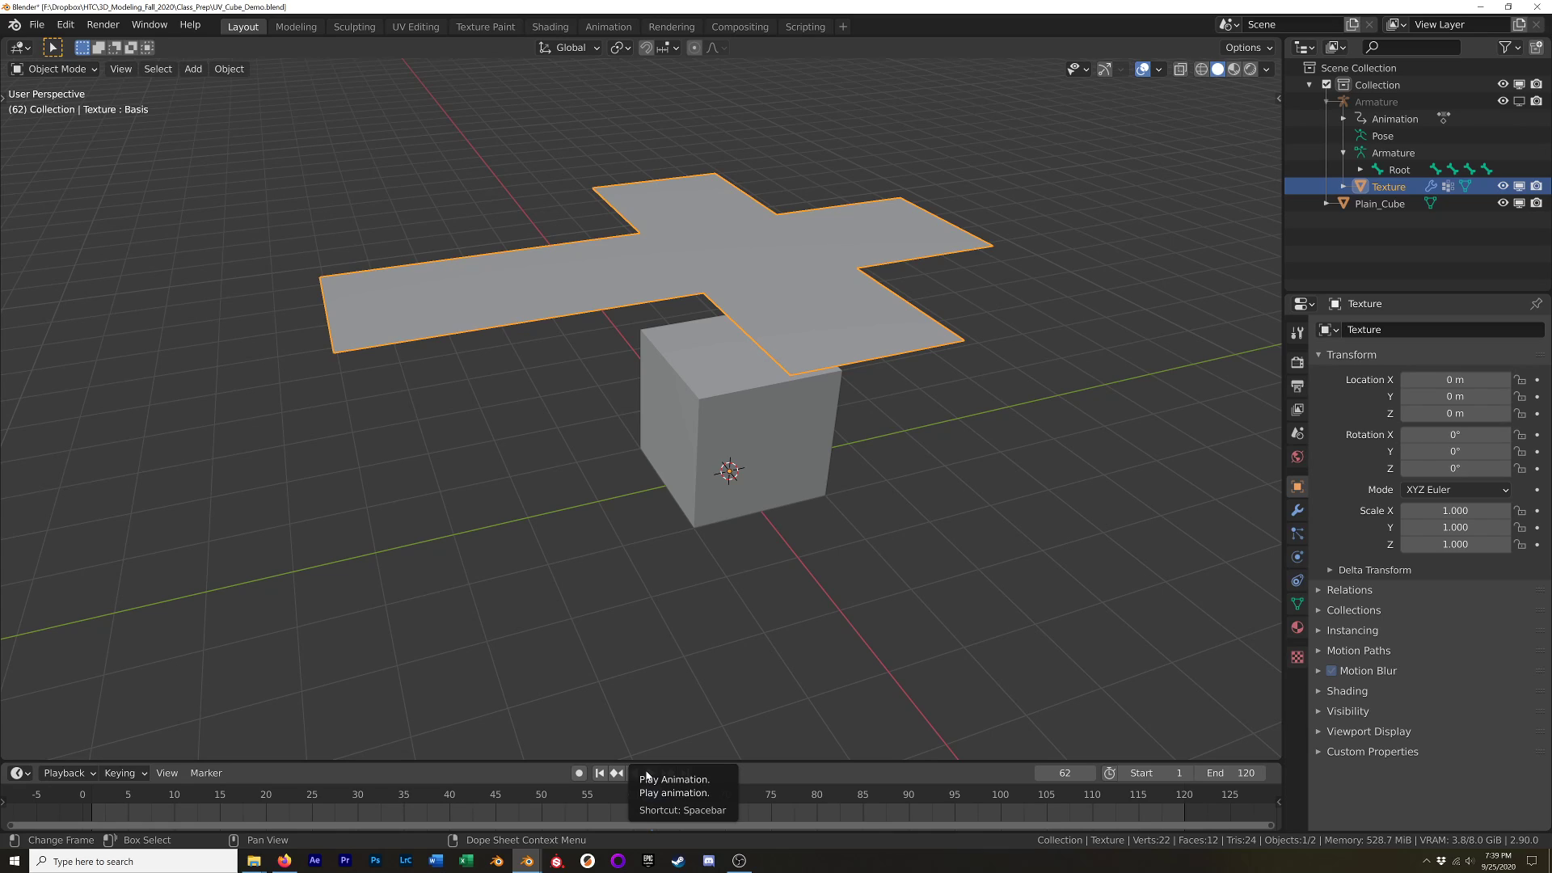
left_click(776, 371)
left_click(826, 362)
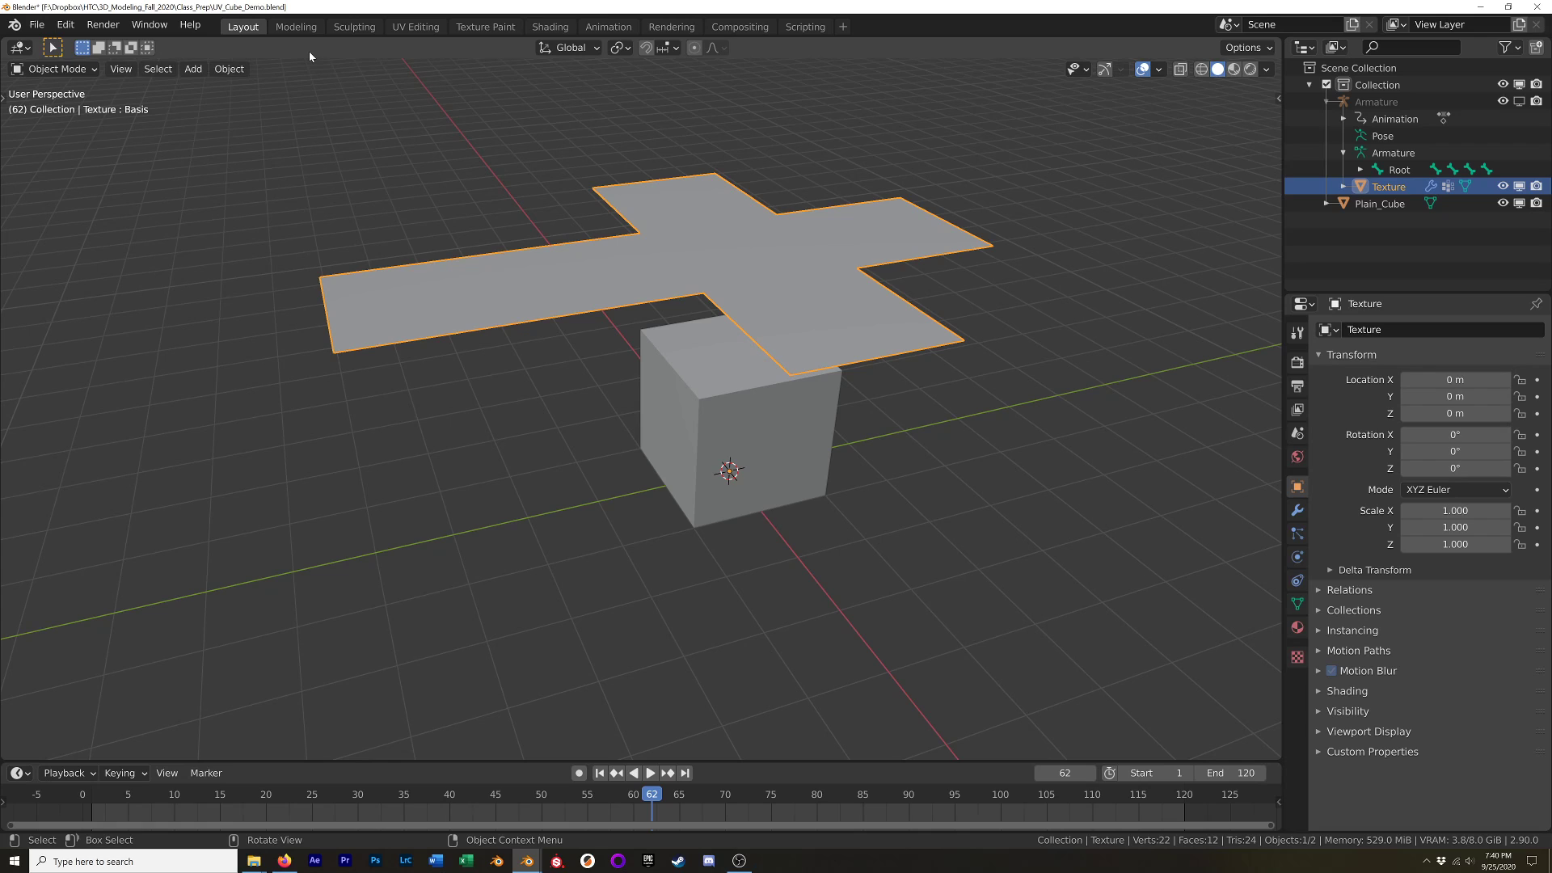
Check the Texture object's UV layout in the UV Editing workspace, then return to Layout and advance to frame 73.
left_click(424, 27)
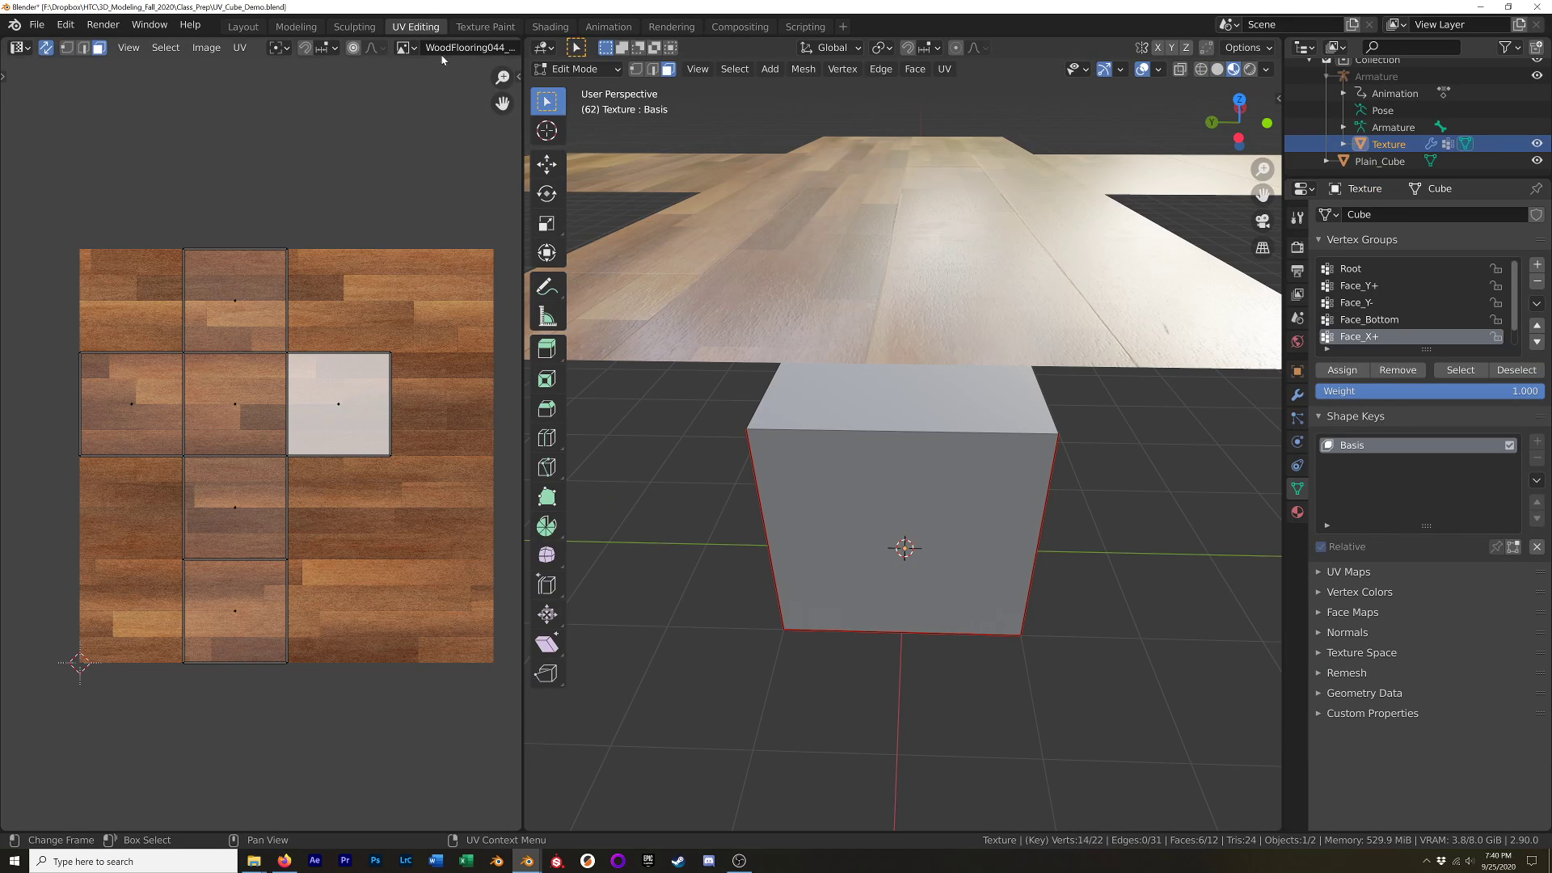
left_click(243, 26)
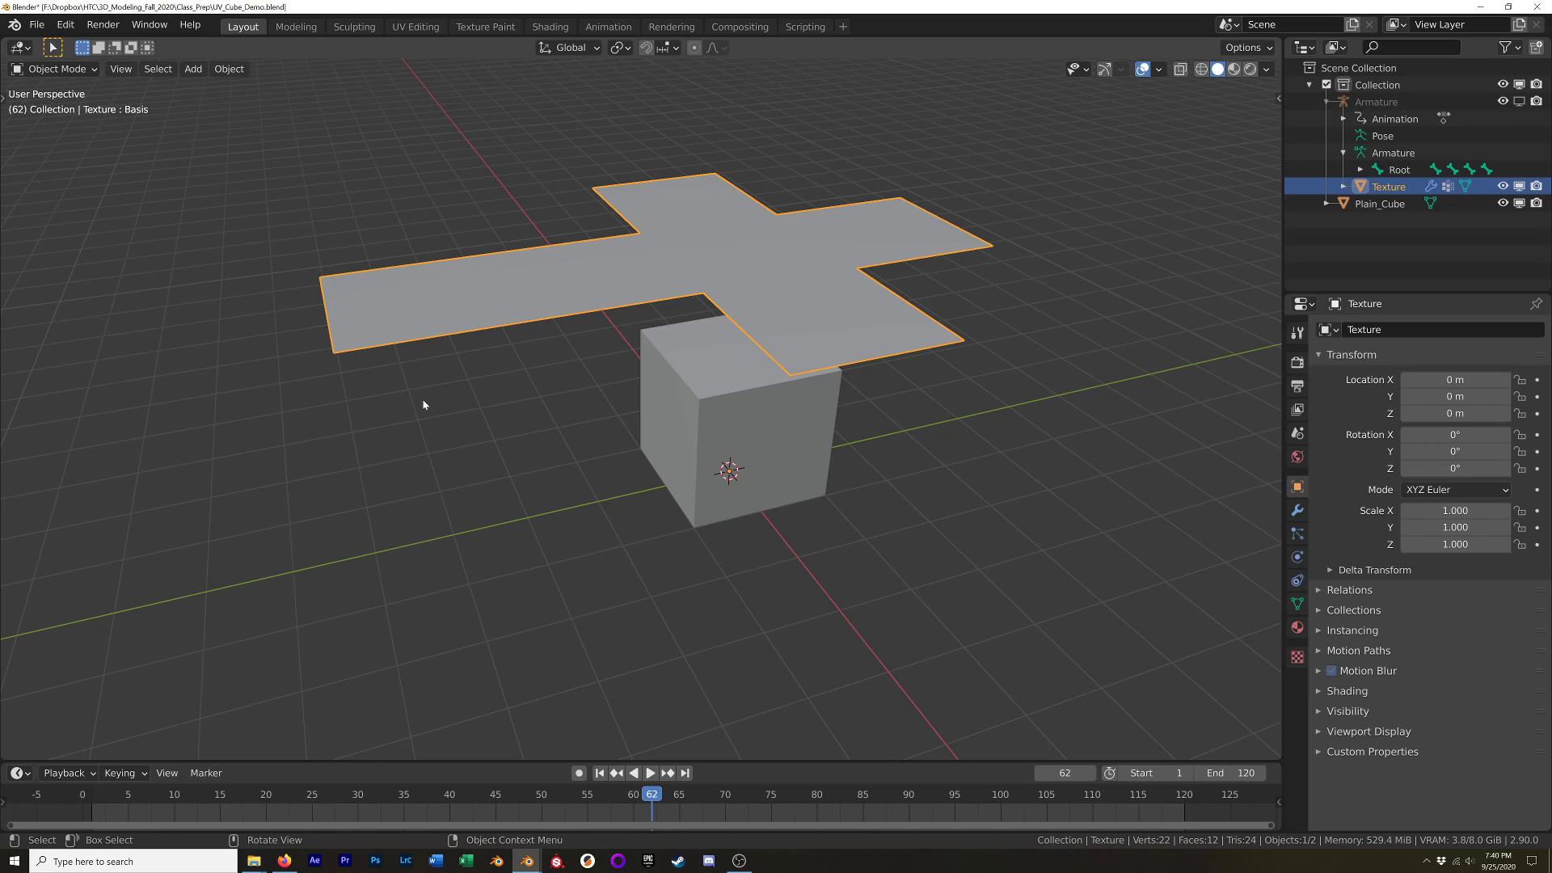
key("space")
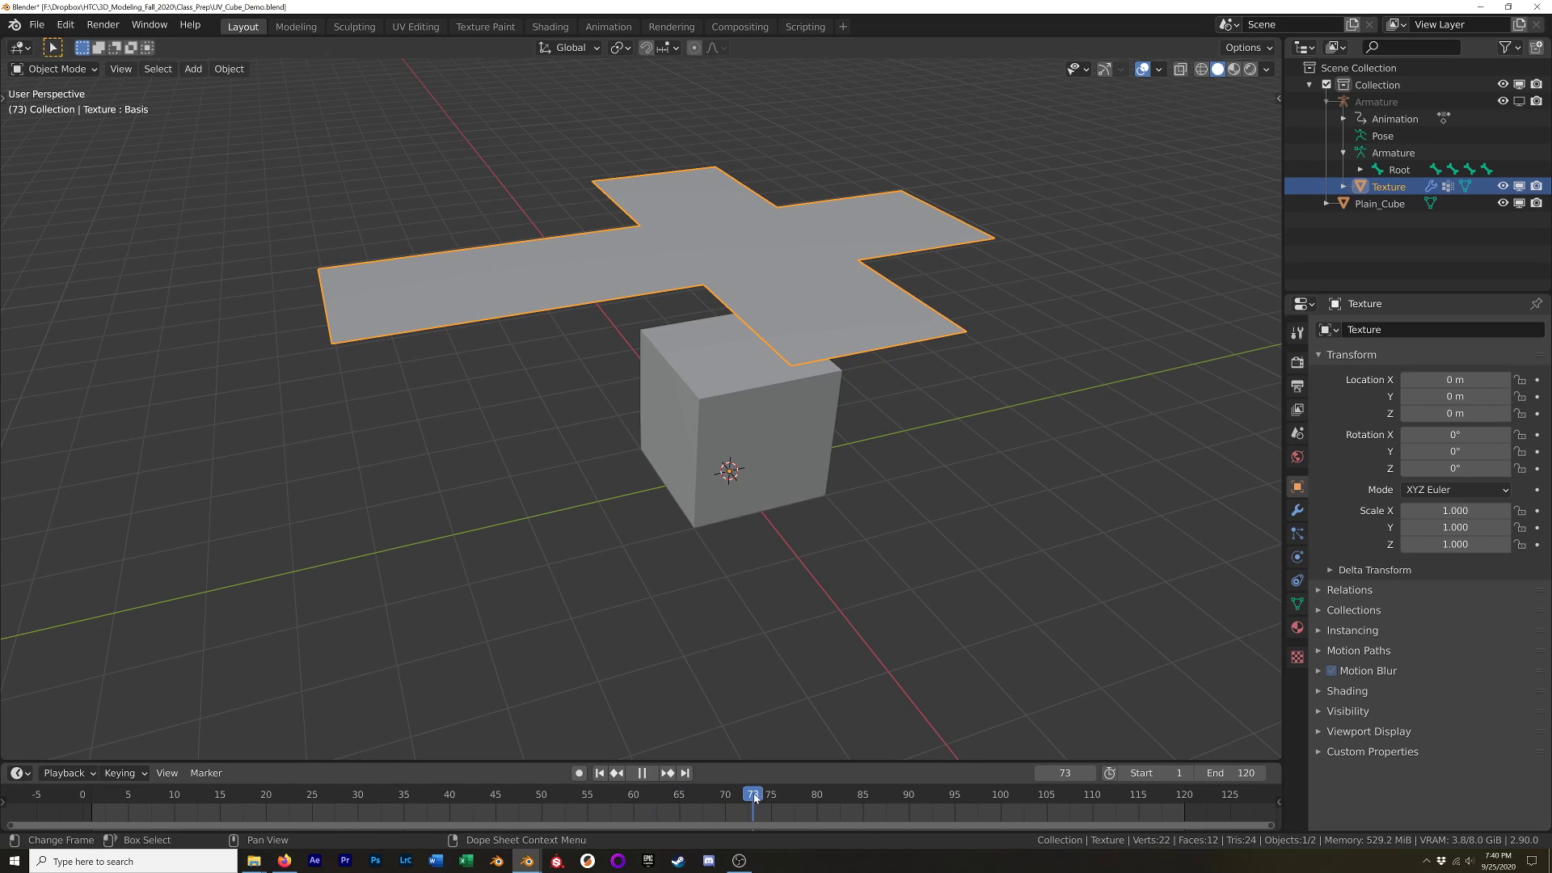
key("space")
Set the viewport shading to Material Preview to show the wood texture on the unfolded mesh.
key("z")
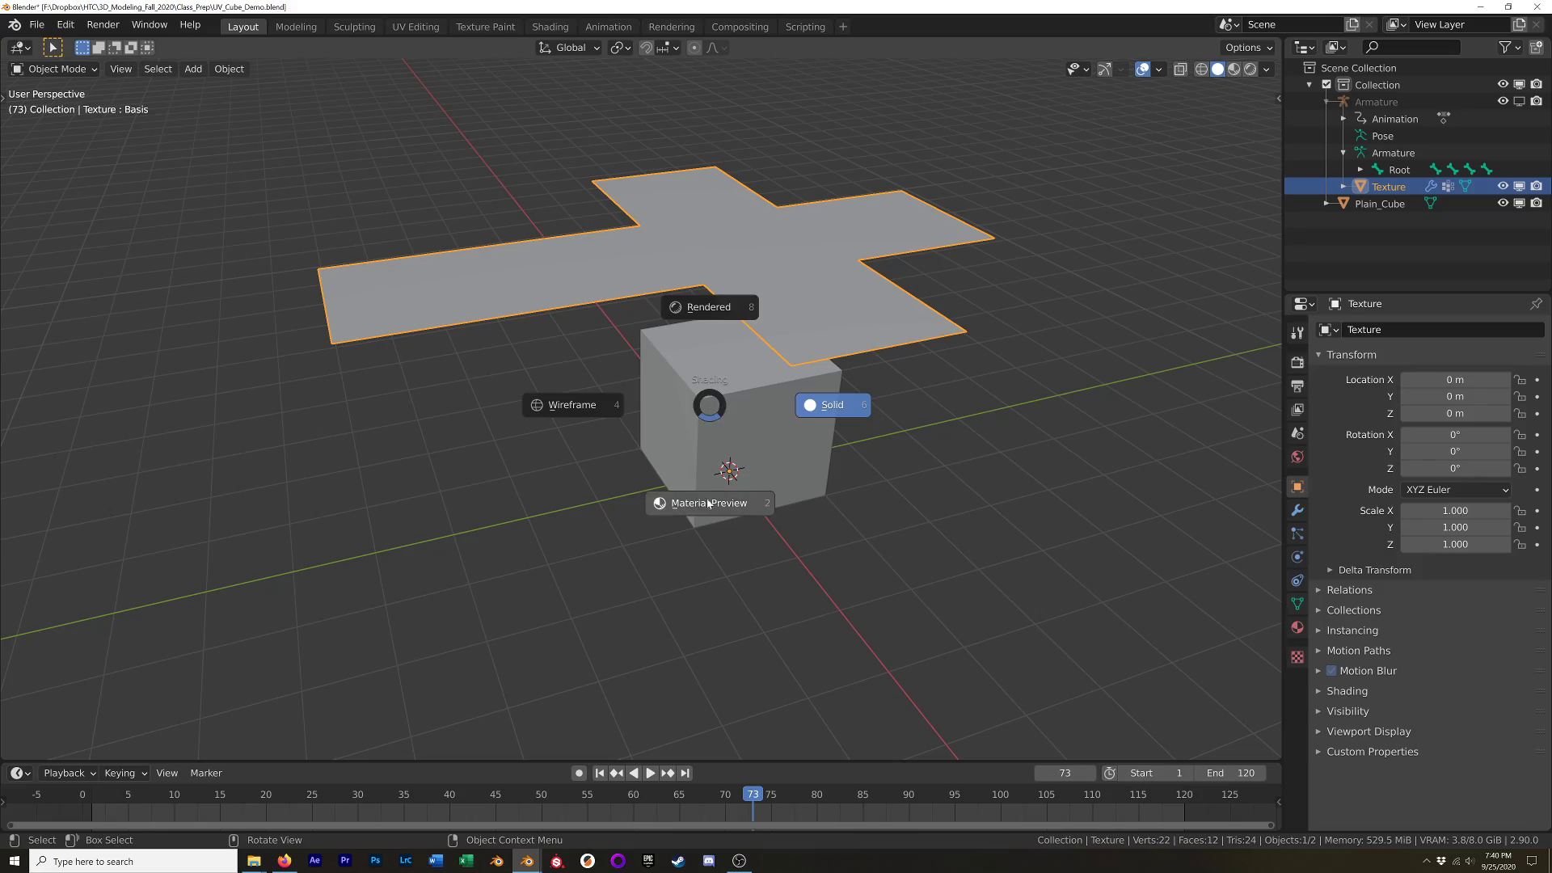
left_click(701, 511)
middle_click_drag(653, 415, 685, 404)
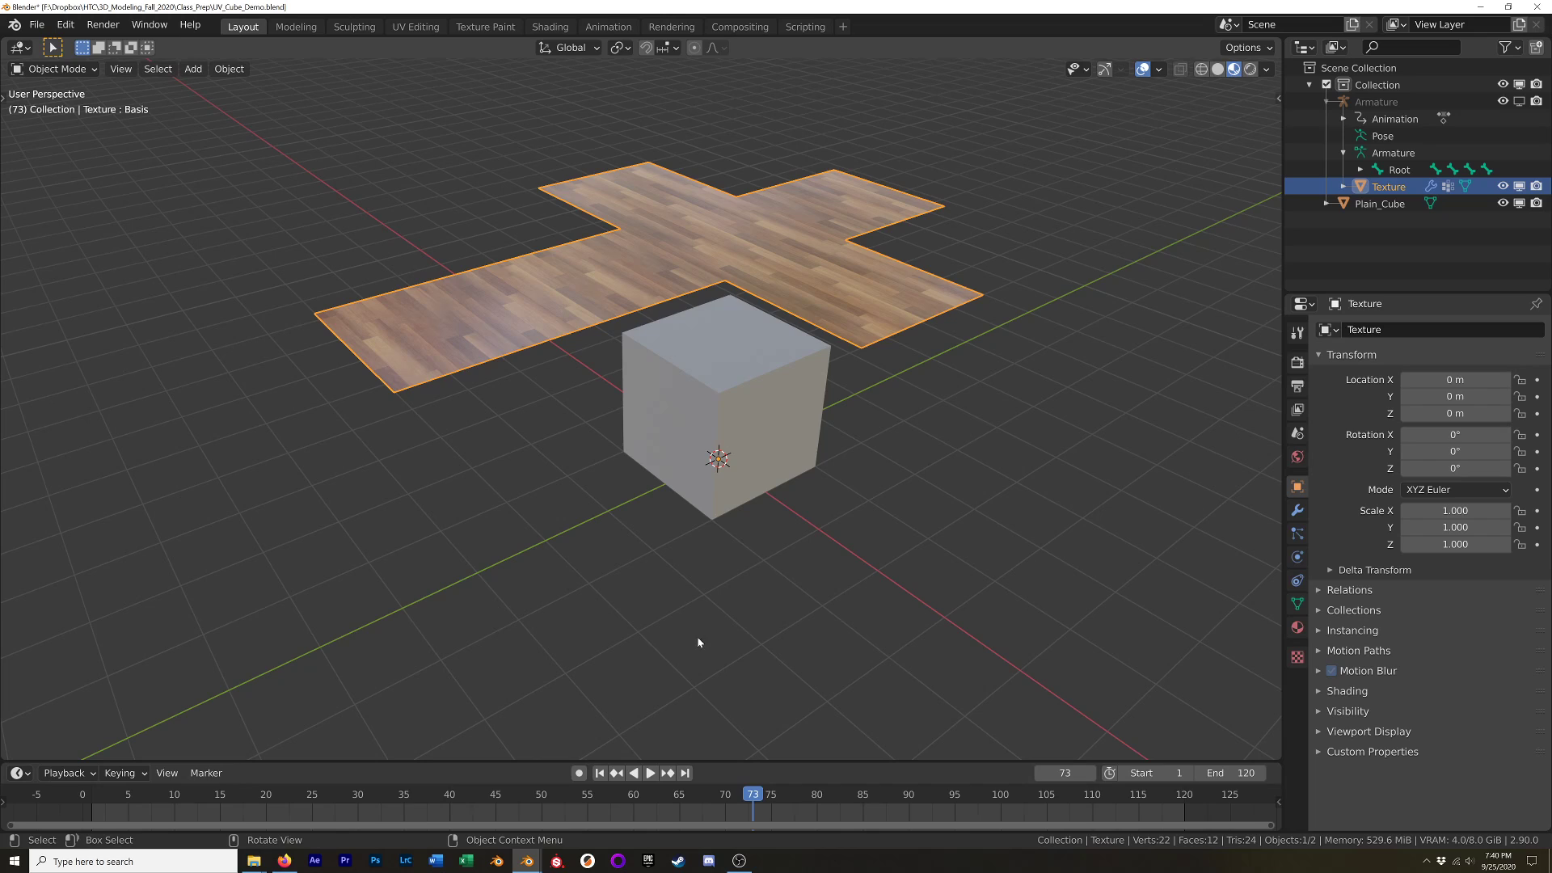
Rewind to frame 1 and play the textured cube's unfolding animation through to the flat cross.
left_click_drag(758, 802, 92, 807)
mouse_move(710, 555)
middle_mouse_down()
mouse_move(683, 485)
mouse_move(685, 554)
middle_mouse_up()
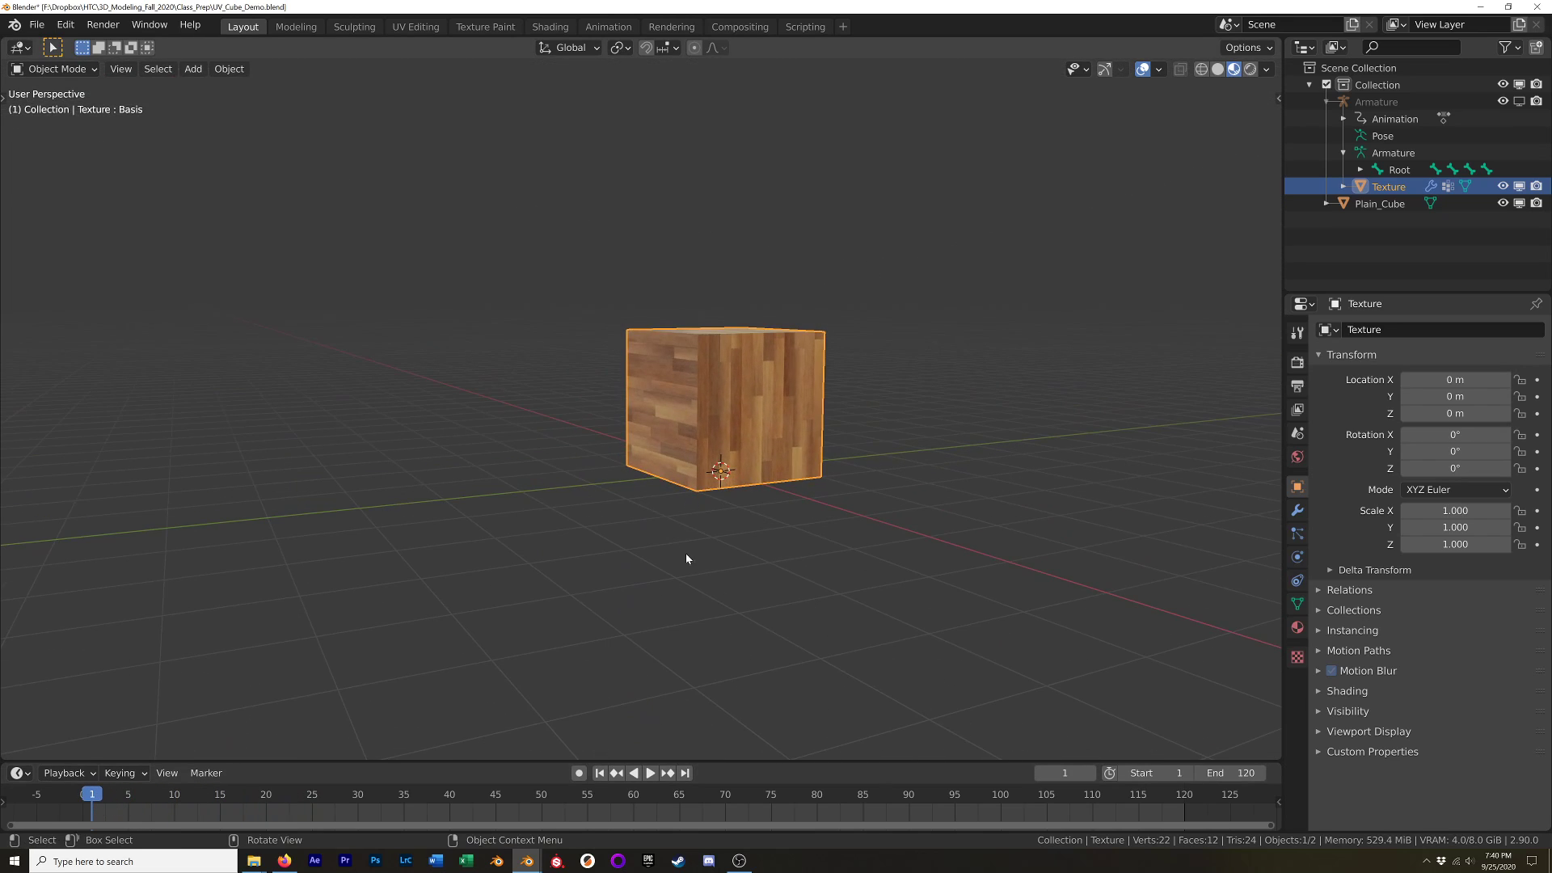
left_click(650, 773)
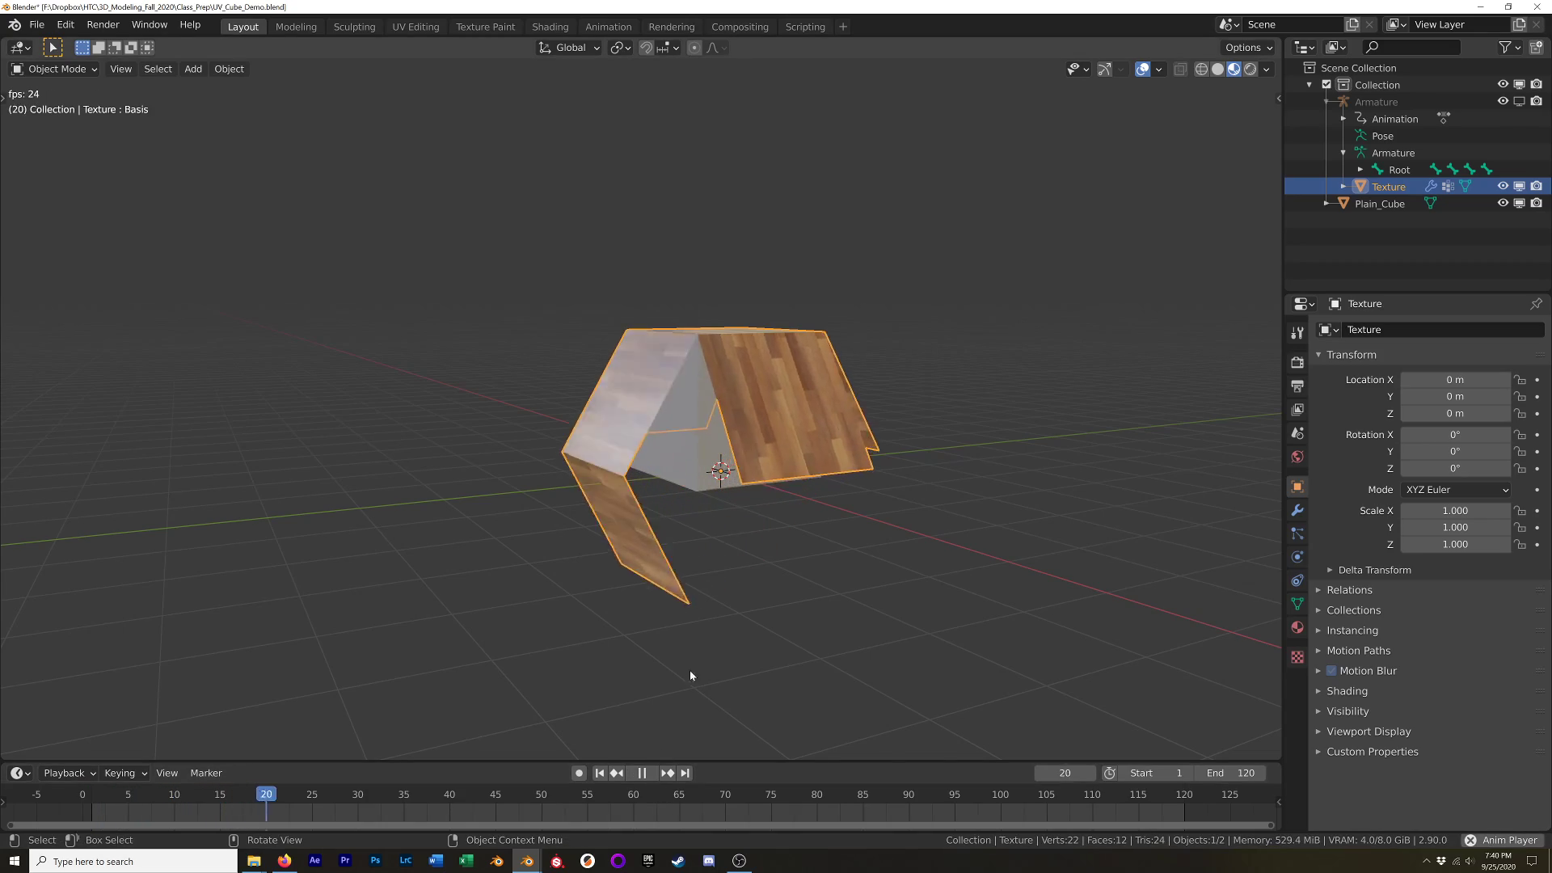
middle_click_drag(693, 671, 763, 635)
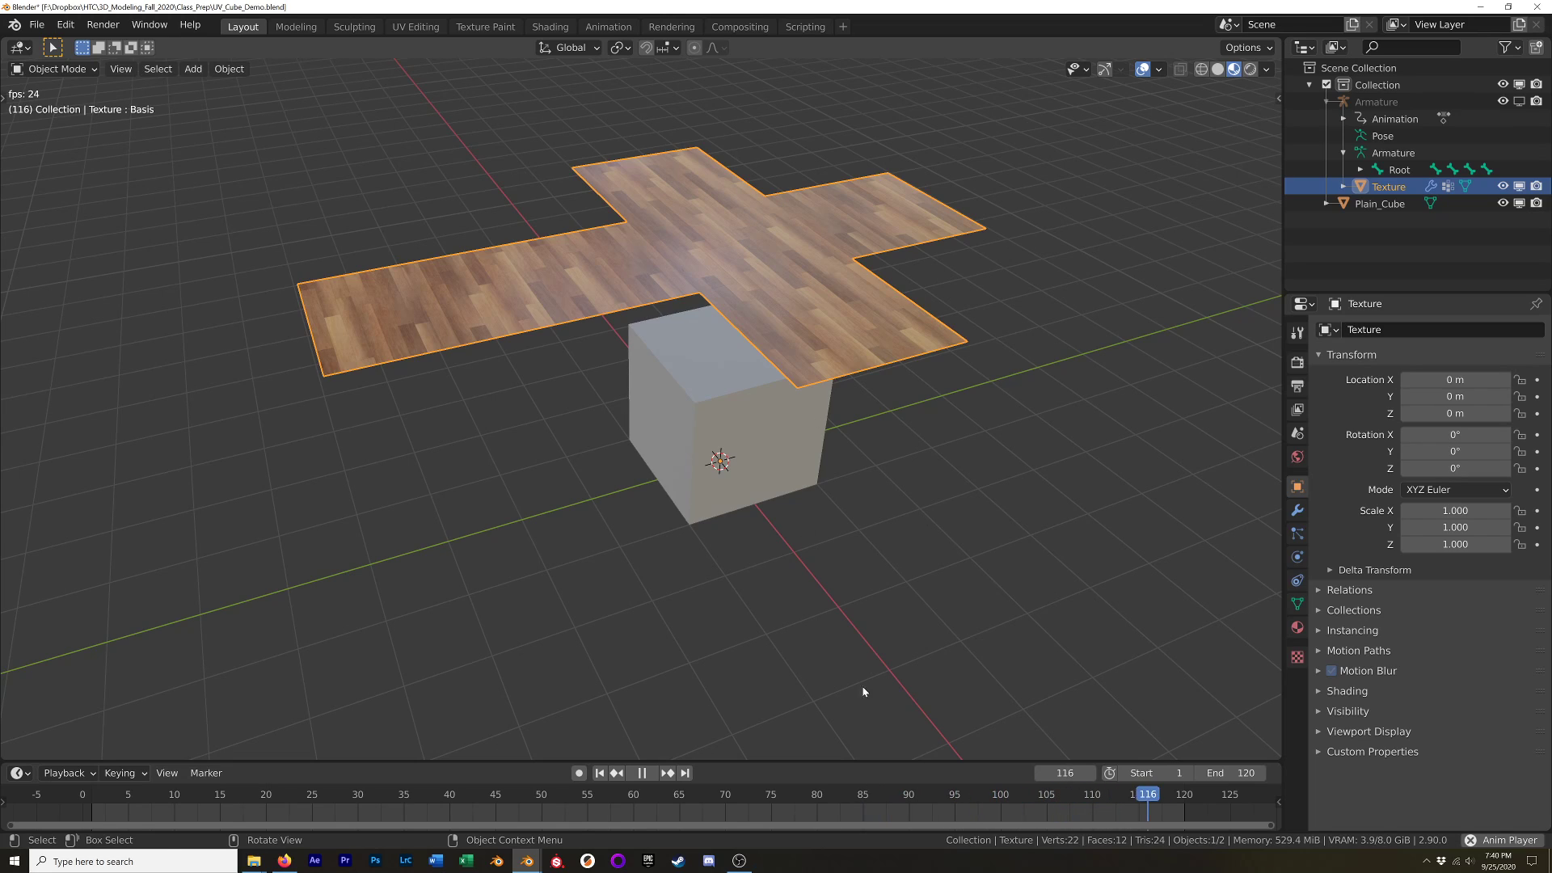
key("space")
Move to frame 94, play the animation in reverse to refold the texture around the cube, then stop playback.
left_click(944, 797)
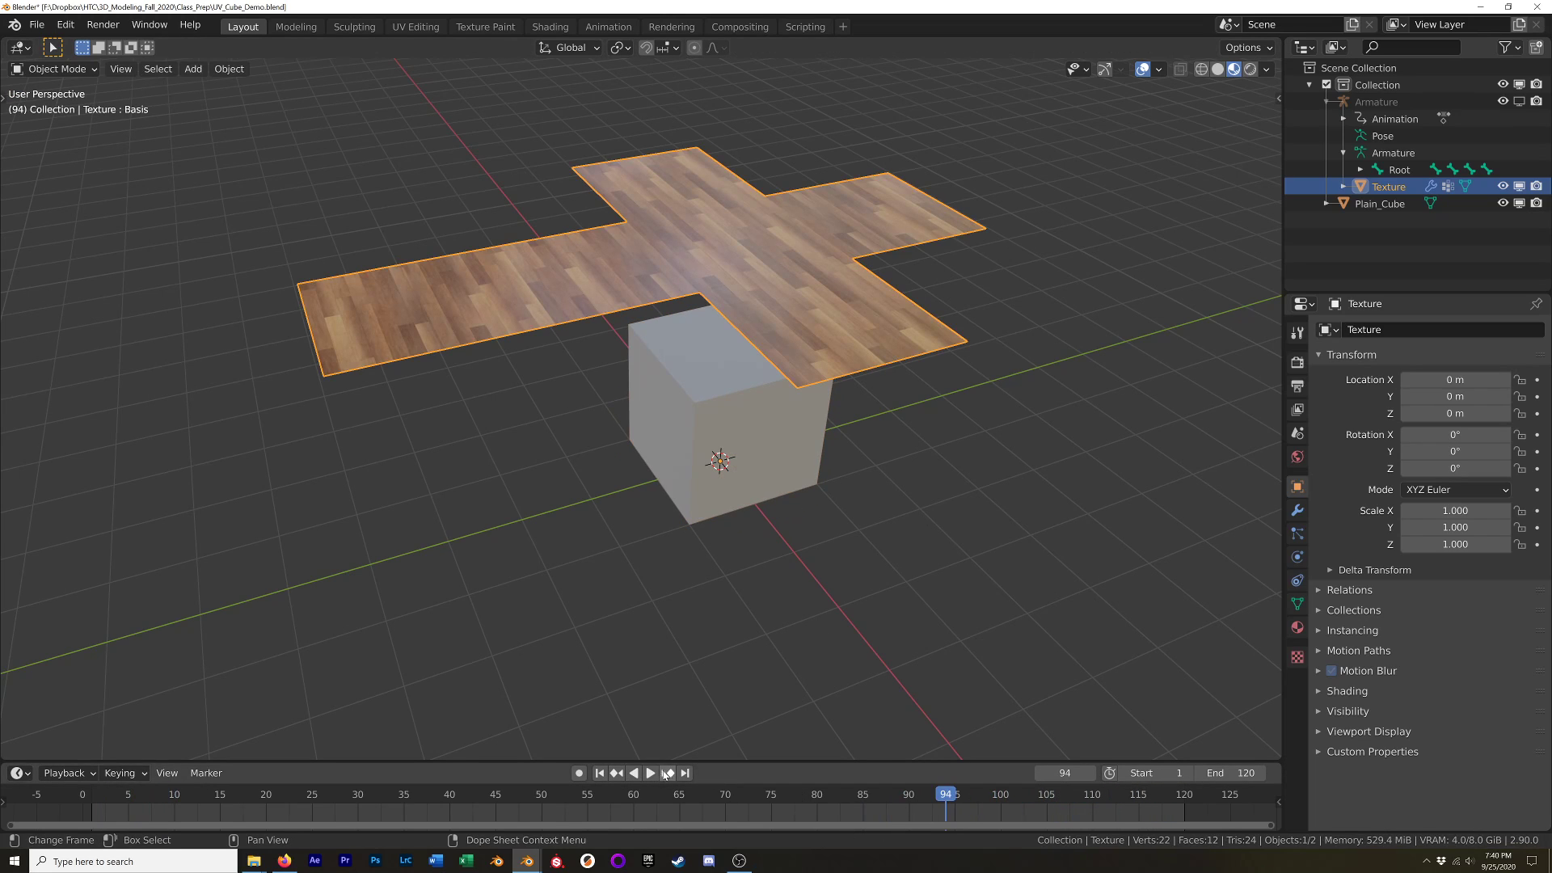
left_click(634, 773)
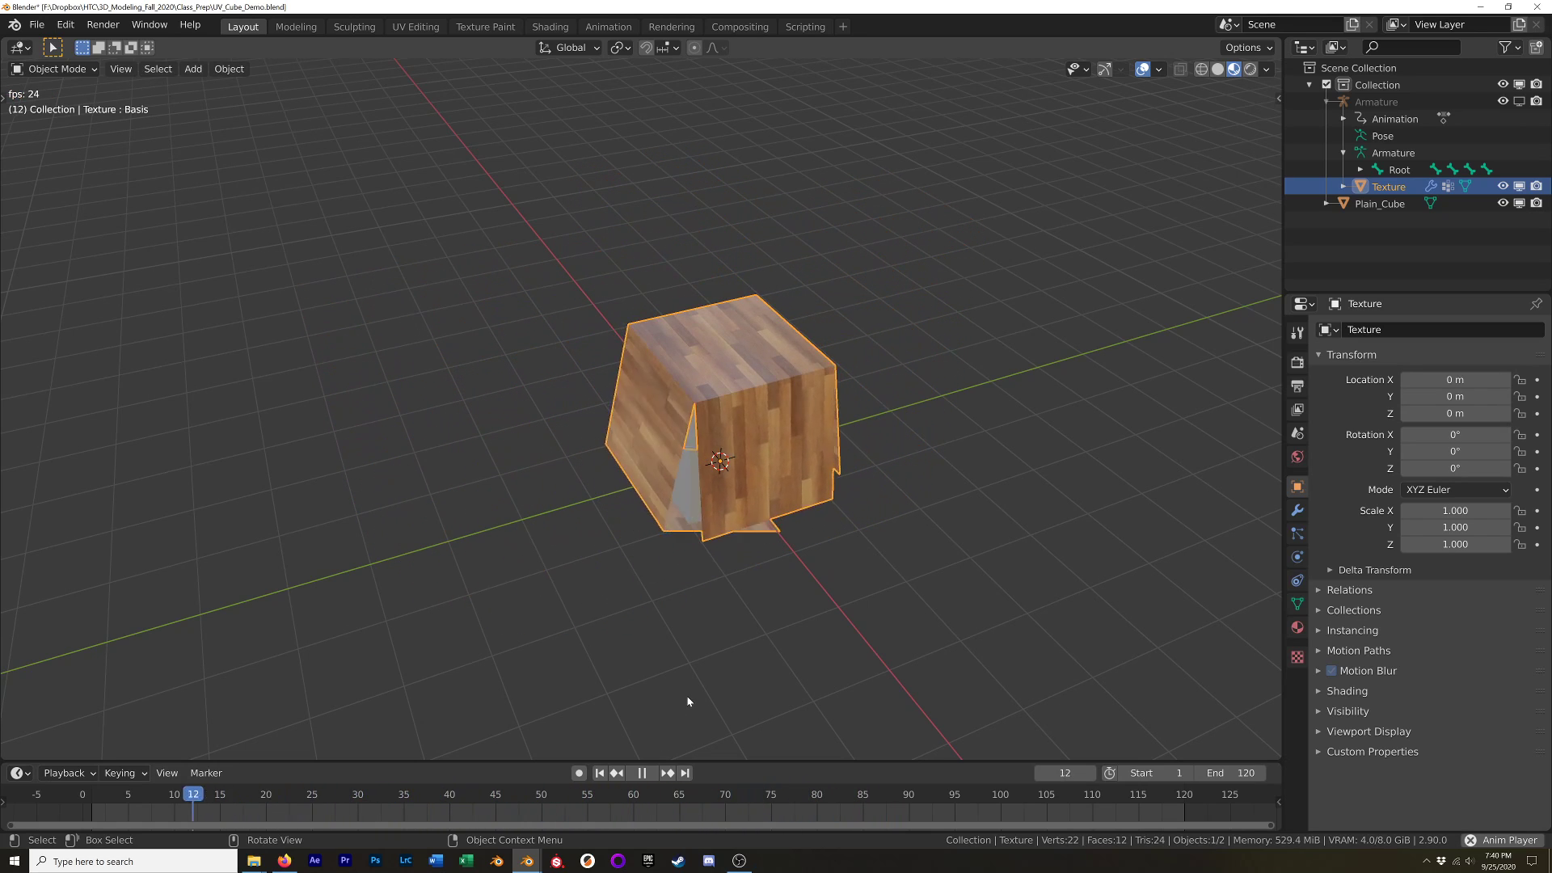
left_click(719, 575)
key("space")
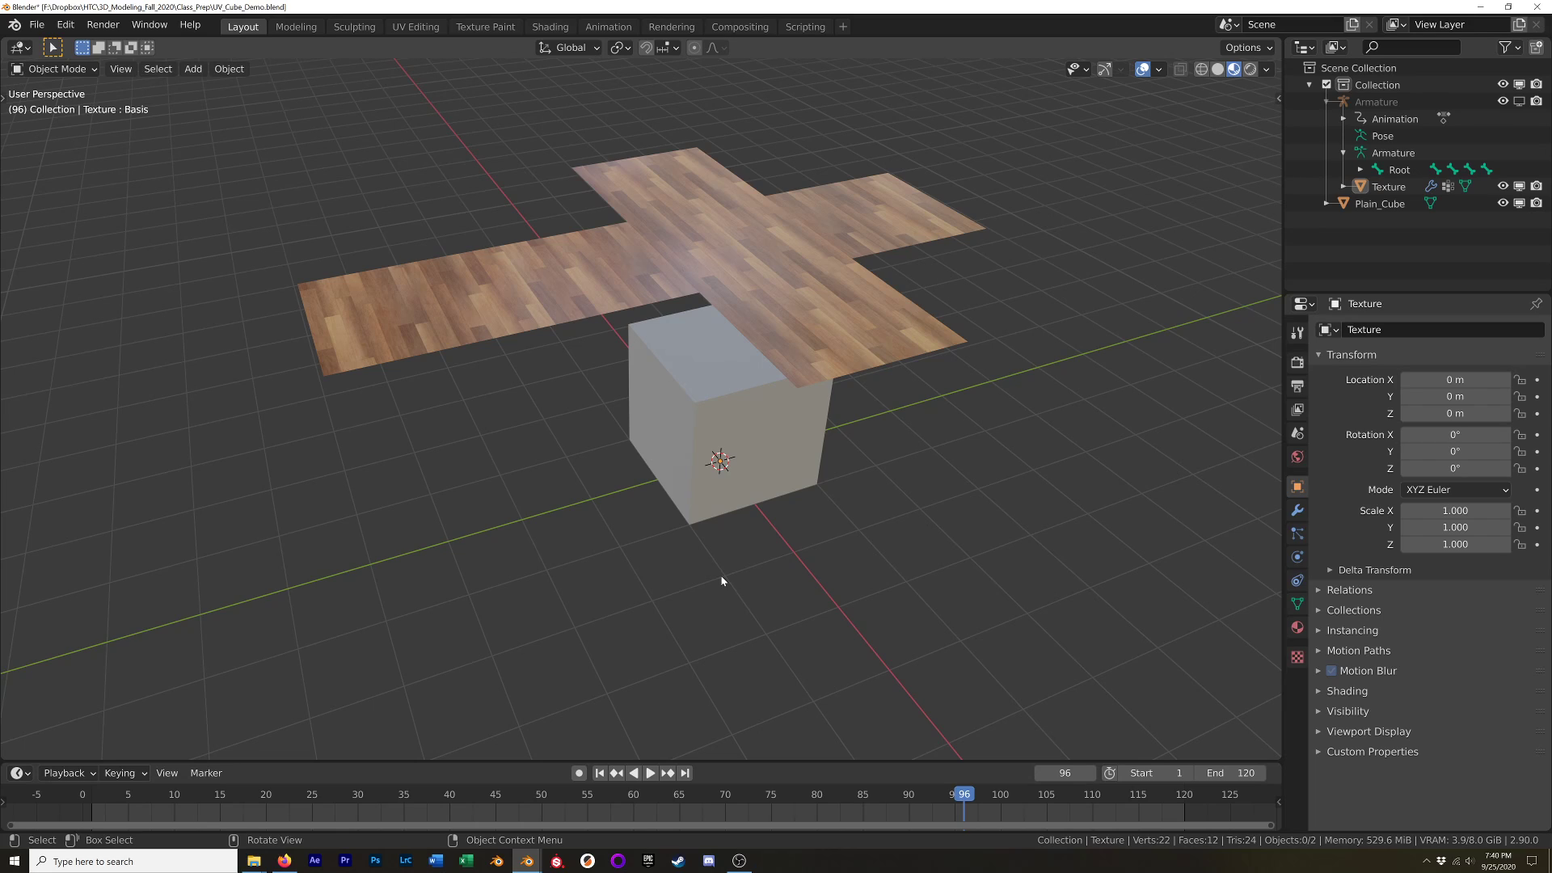
Return the animation to frame 1 and select the folded wood-textured cube.
left_click_drag(135, 796, 95, 807)
middle_click_drag(674, 408, 731, 373)
left_click(732, 372)
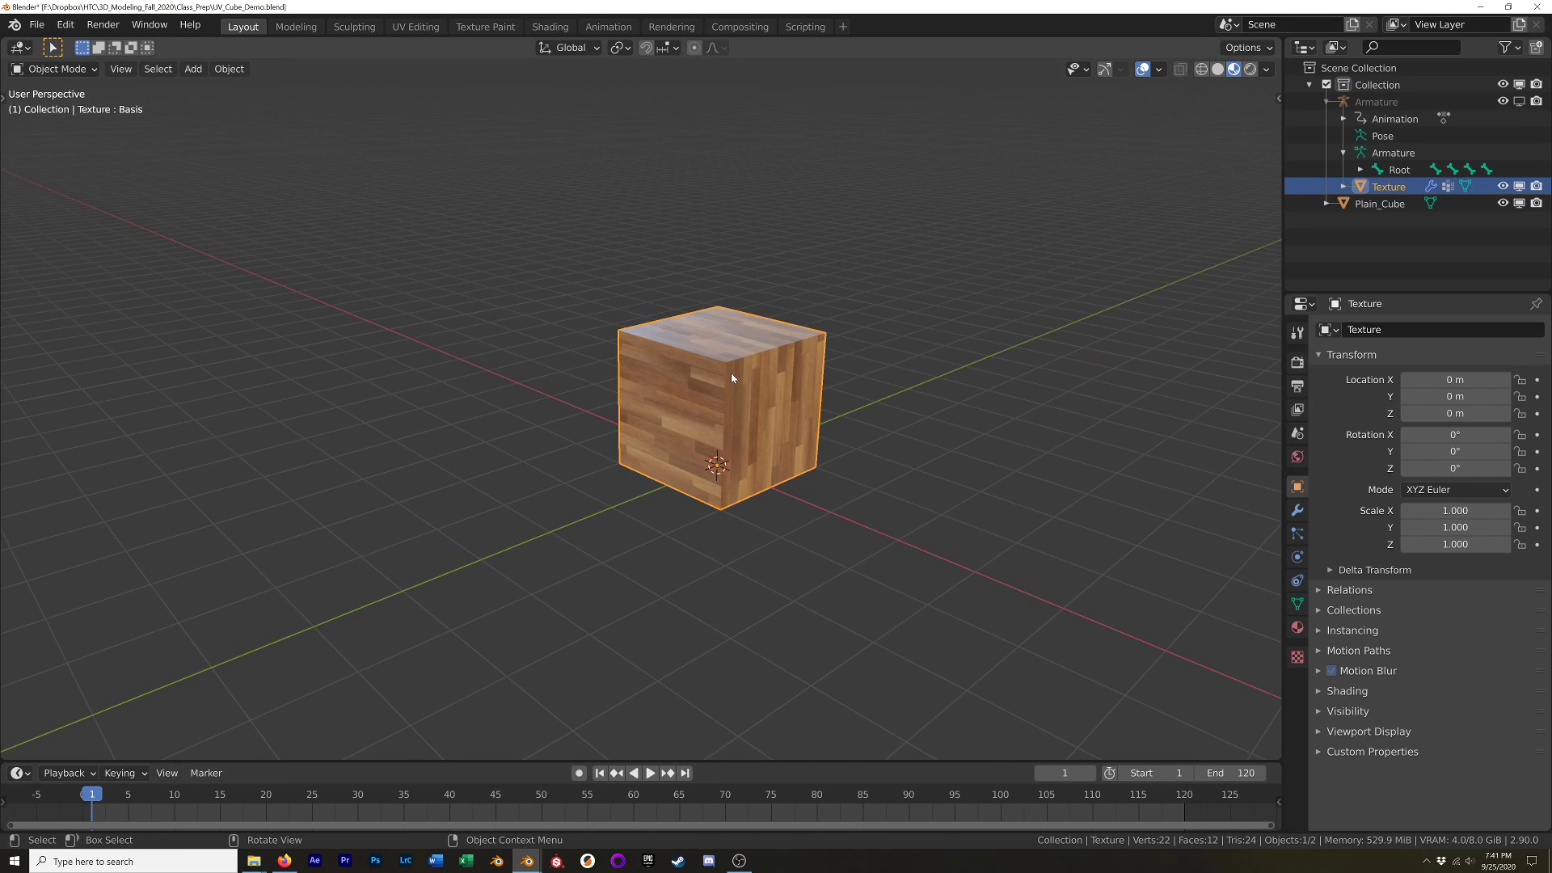
scroll(732, 377, "up", 3)
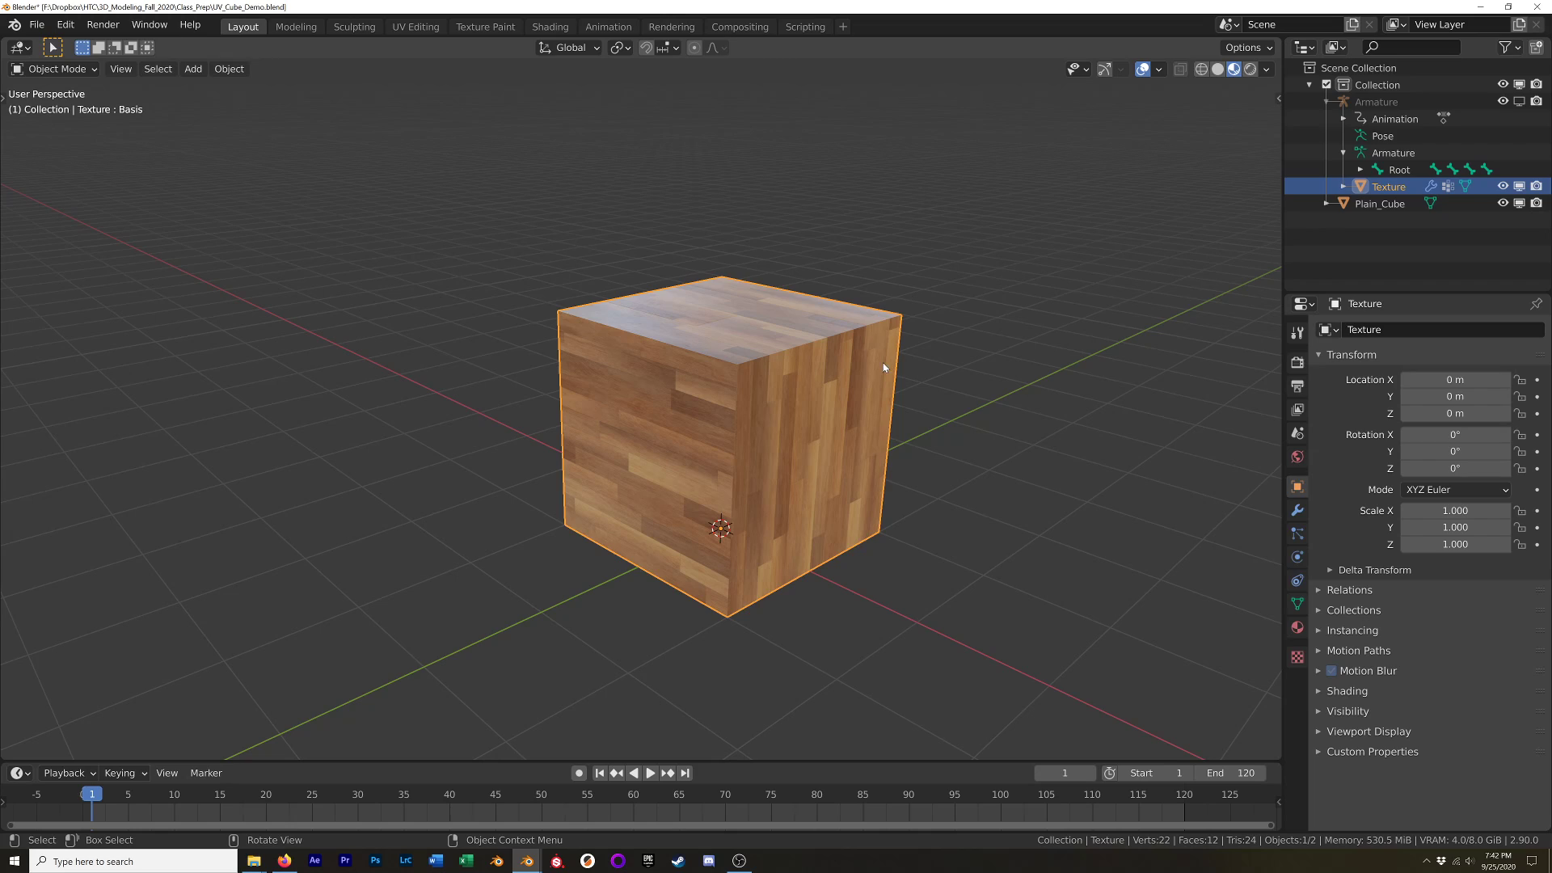
Exclude the Collection holding both cubes from the view layer to clear the scene.
left_click(1326, 84)
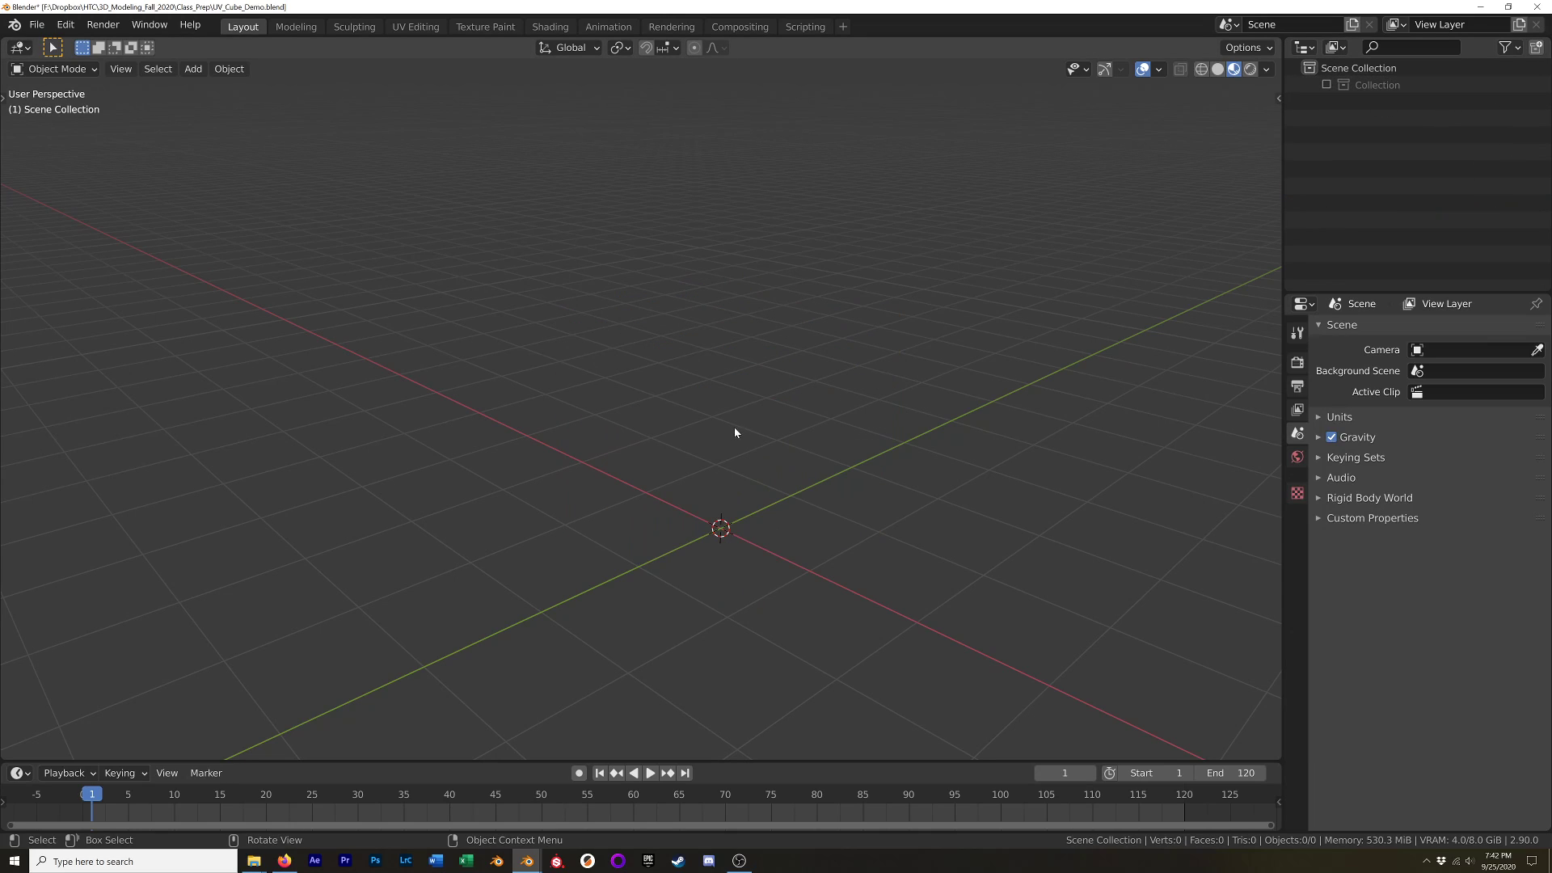
Add a new cube mesh to the empty scene and set the viewport shading to Solid.
key("shift+a")
mouse_move(733, 429)
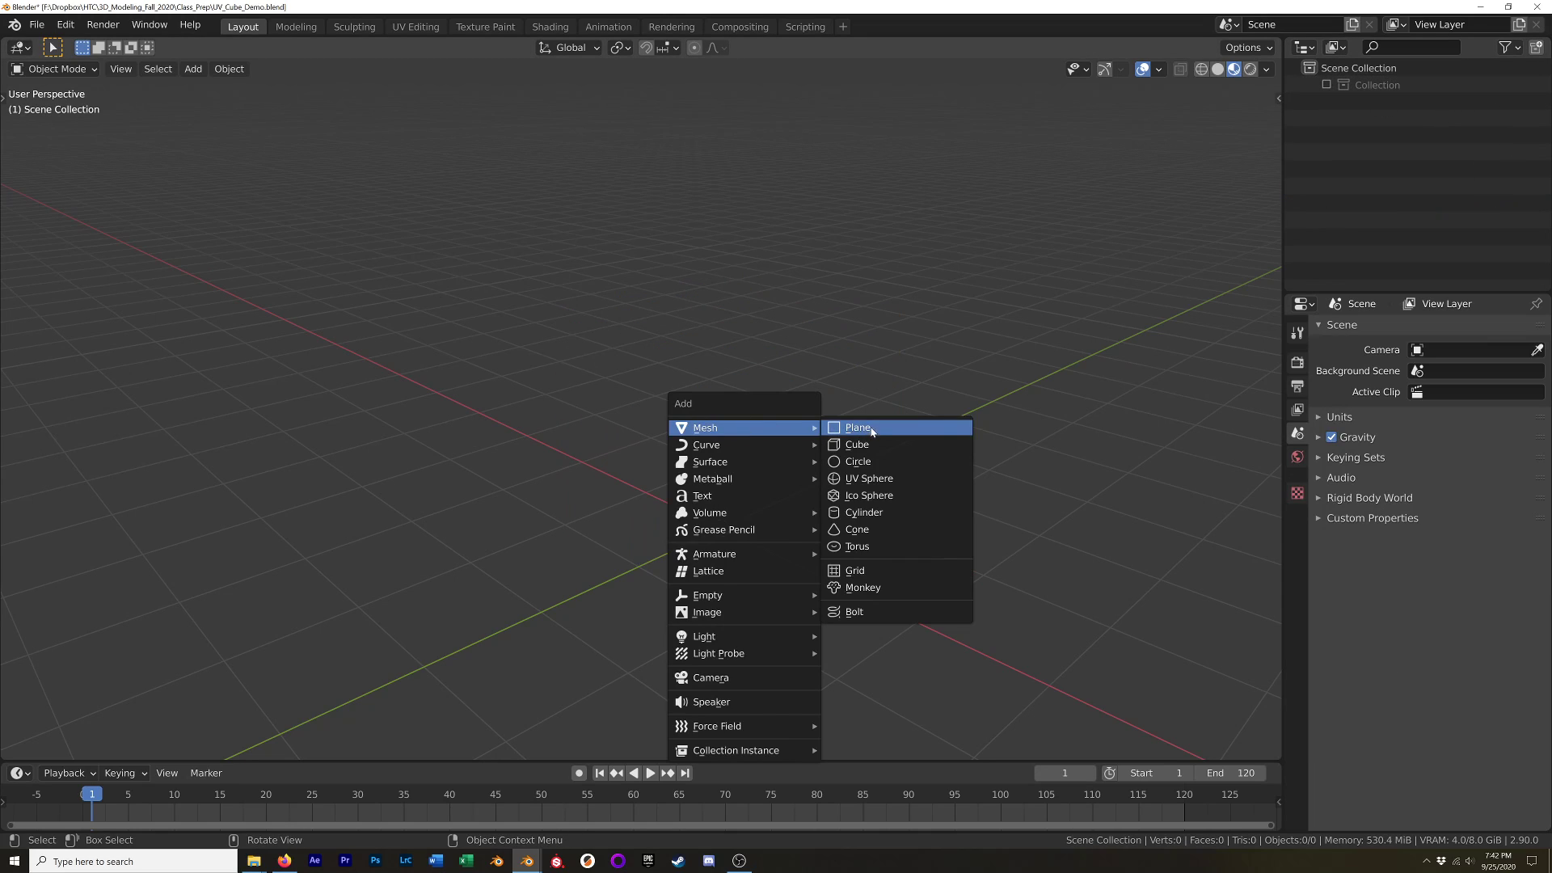
left_click(889, 443)
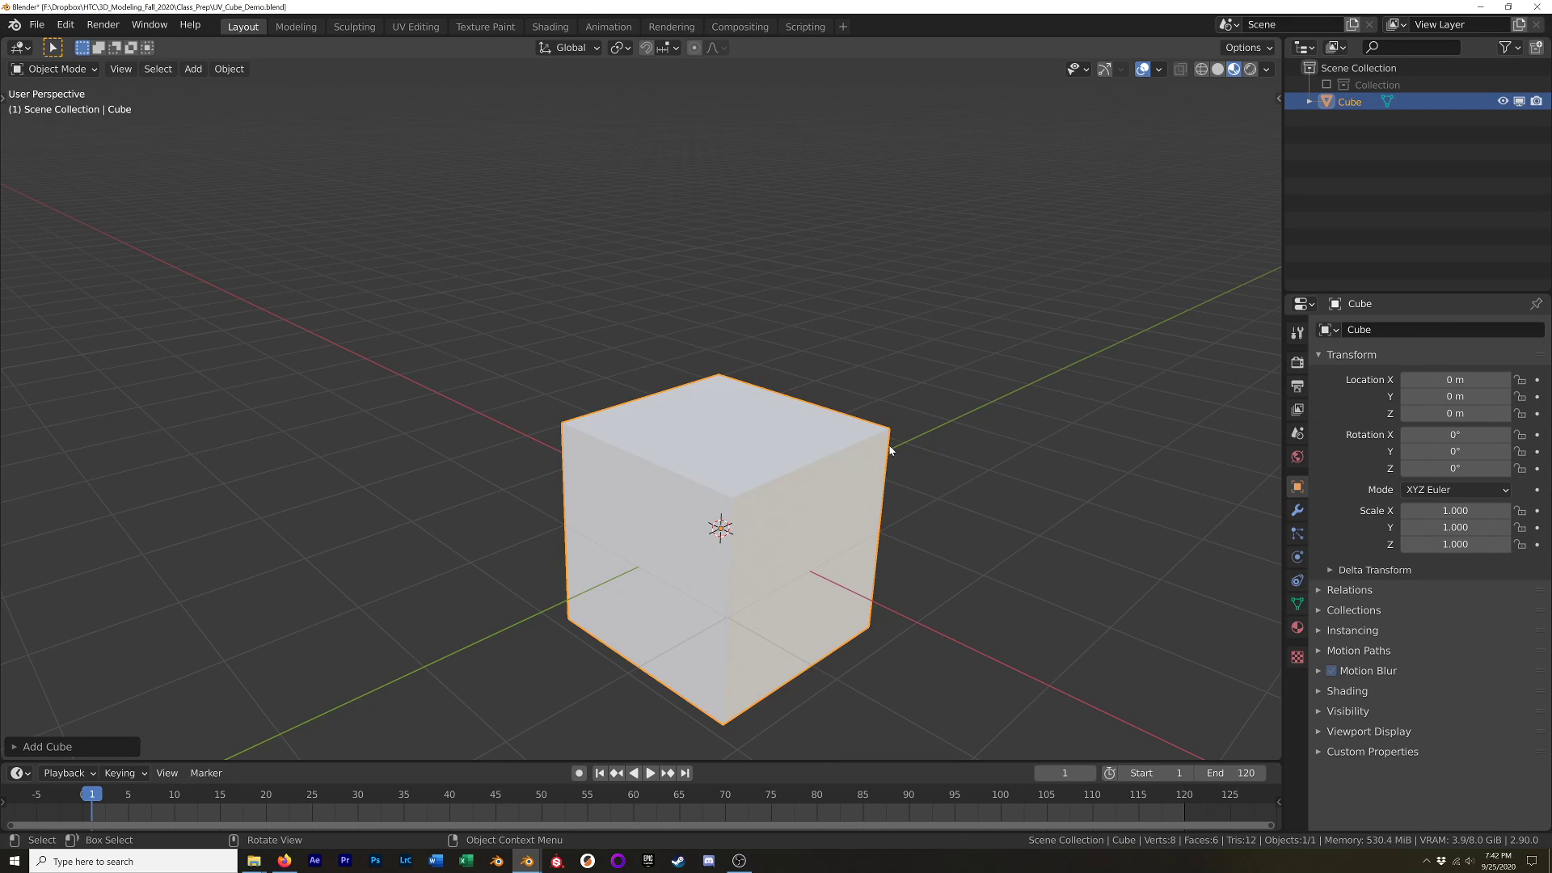
mouse_move(854, 515)
middle_mouse_down()
mouse_move(850, 503)
mouse_move(816, 577)
mouse_move(839, 506)
middle_mouse_up()
key("z")
left_click(979, 511)
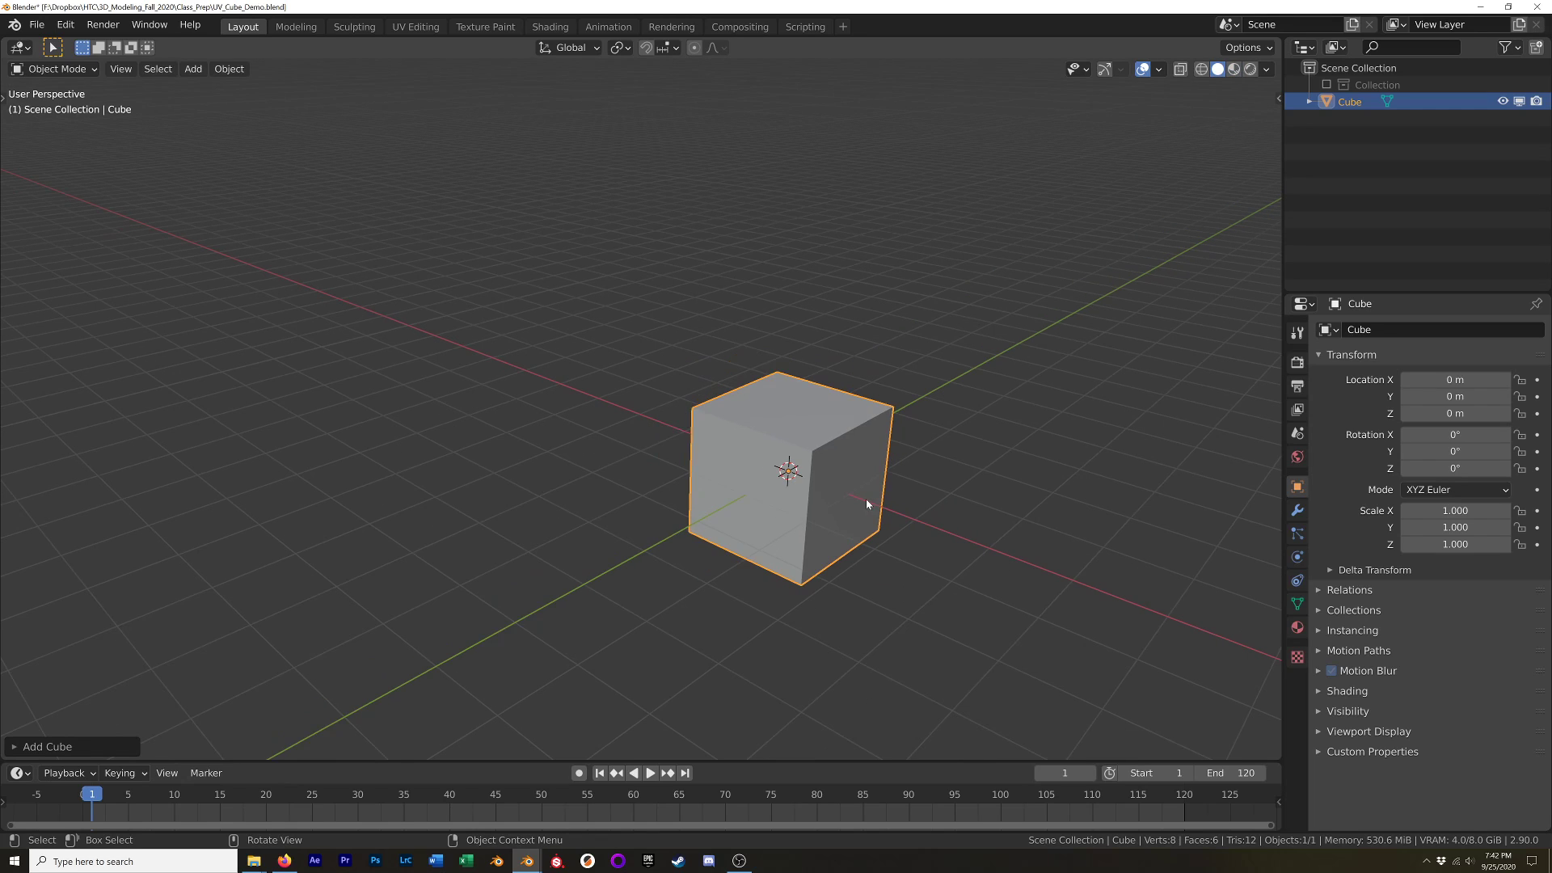
Switch to the UV Editing workspace and widen the UV editor area.
left_click(414, 27)
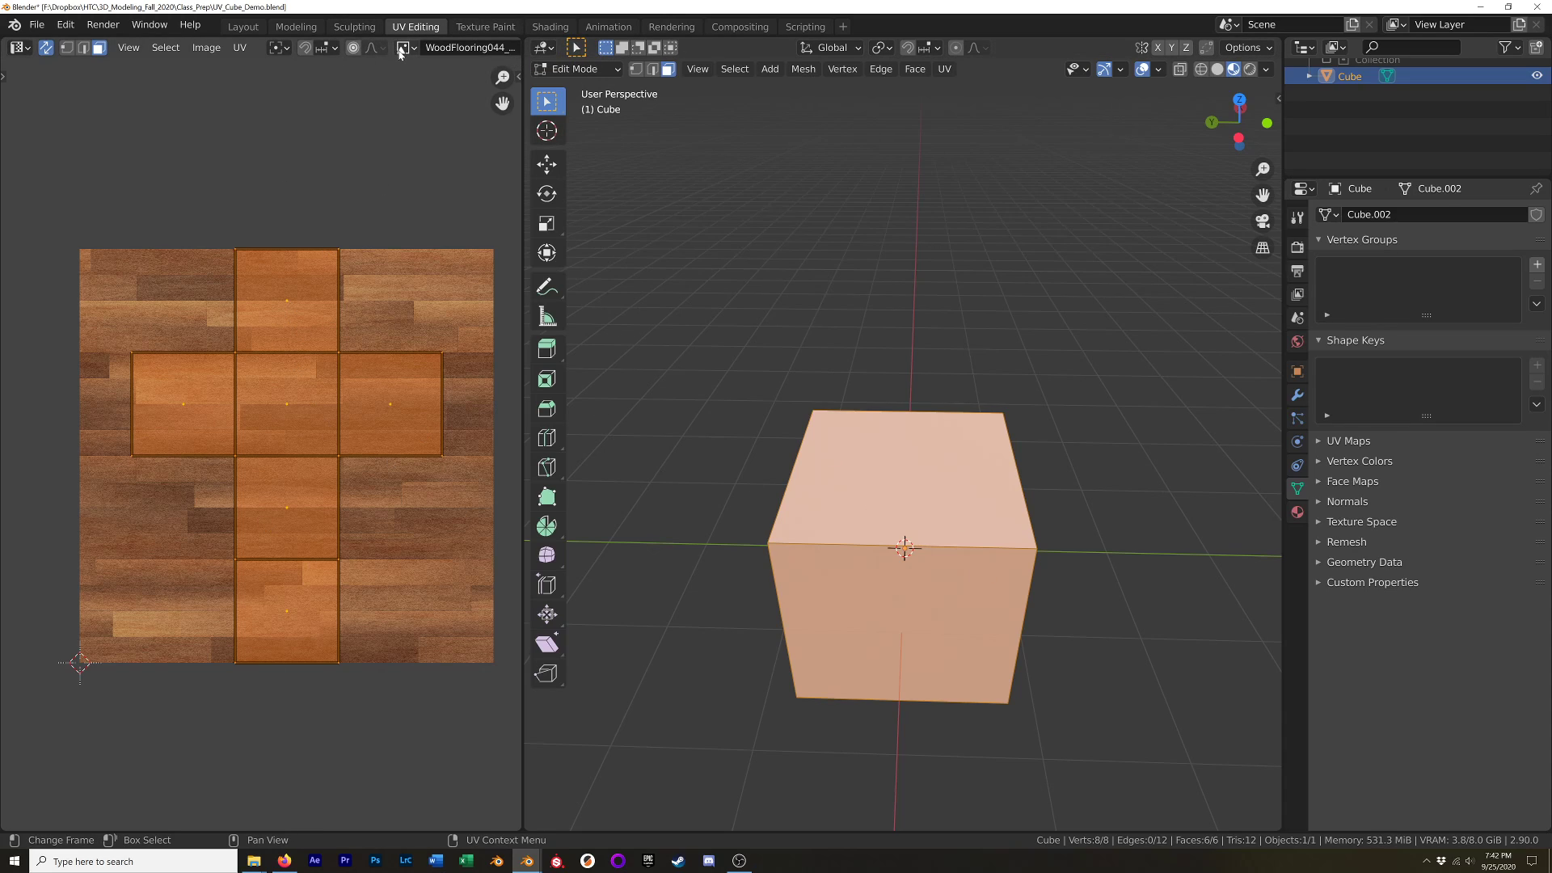
scroll(371, 49, "down", 10)
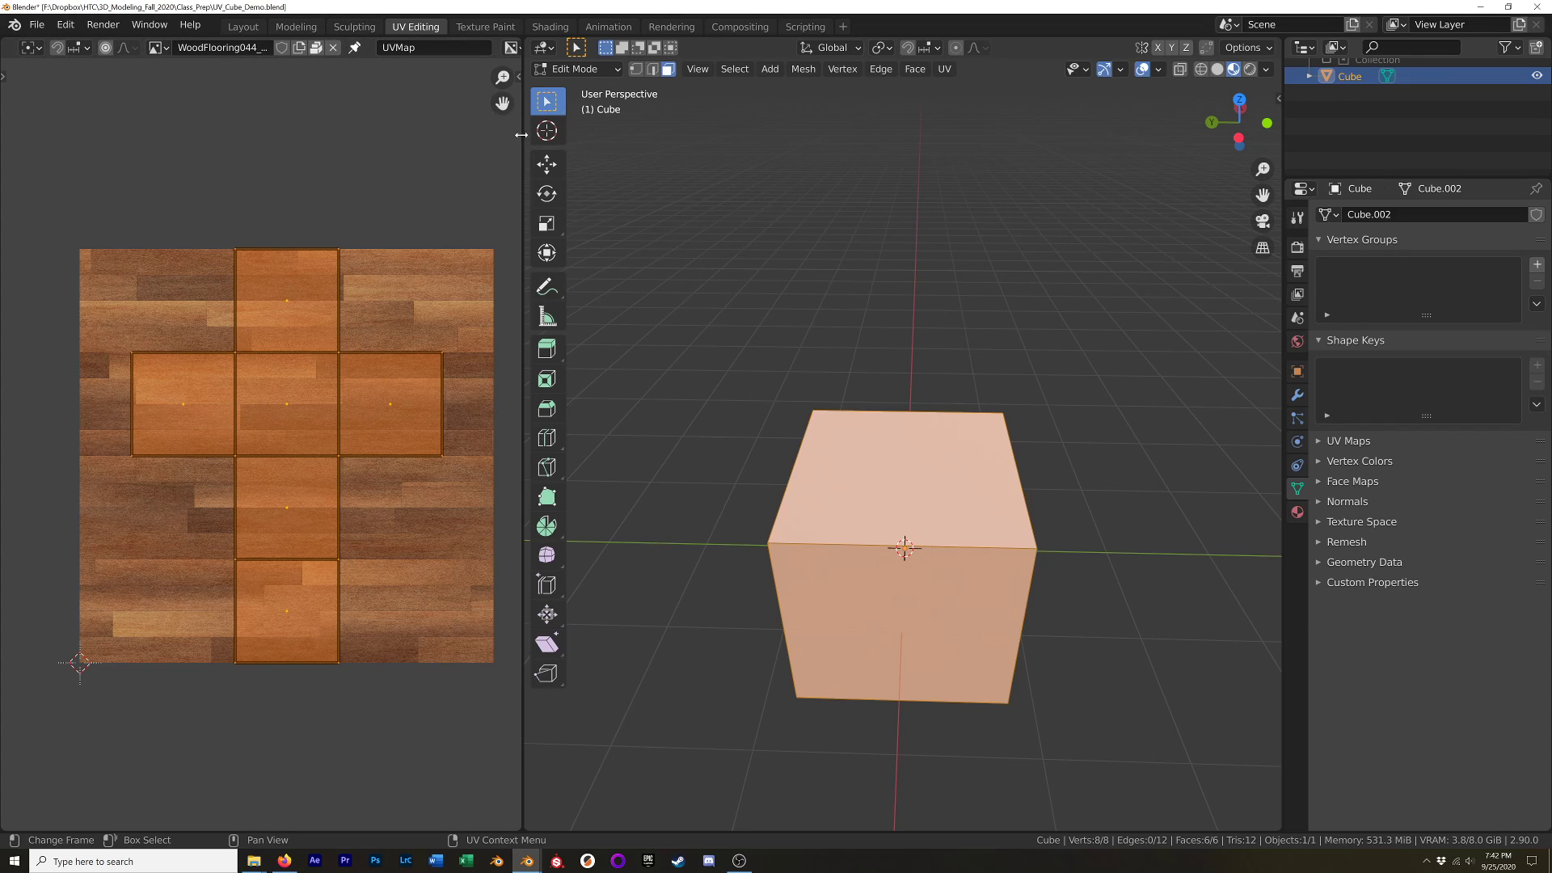
left_click_drag(521, 134, 818, 166)
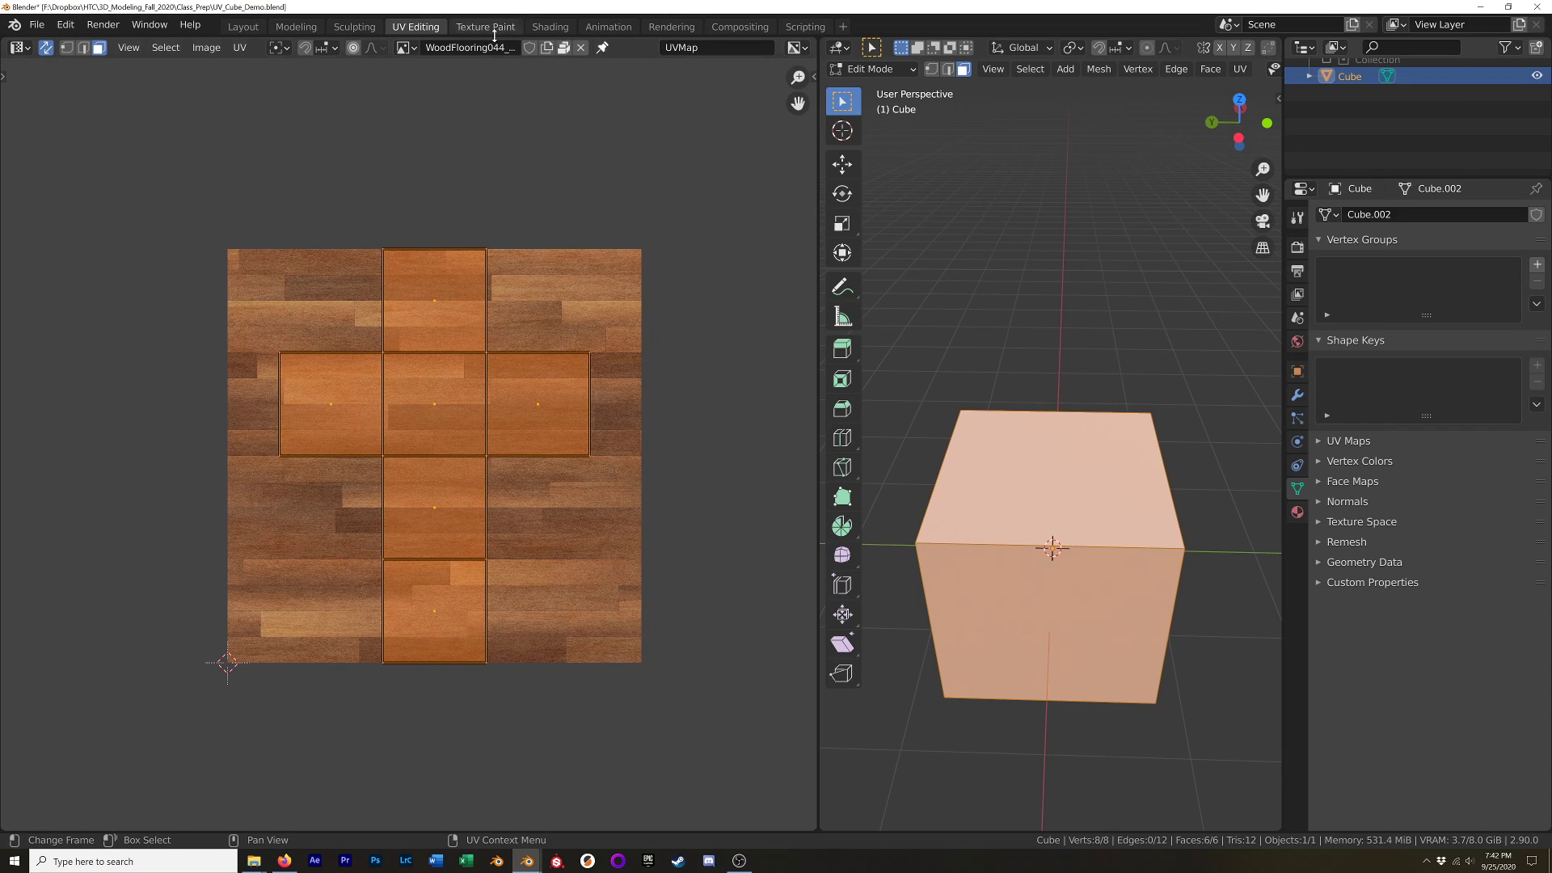
Change the UV editor area to the Image Editor and back to the UV Editor.
left_click(19, 47)
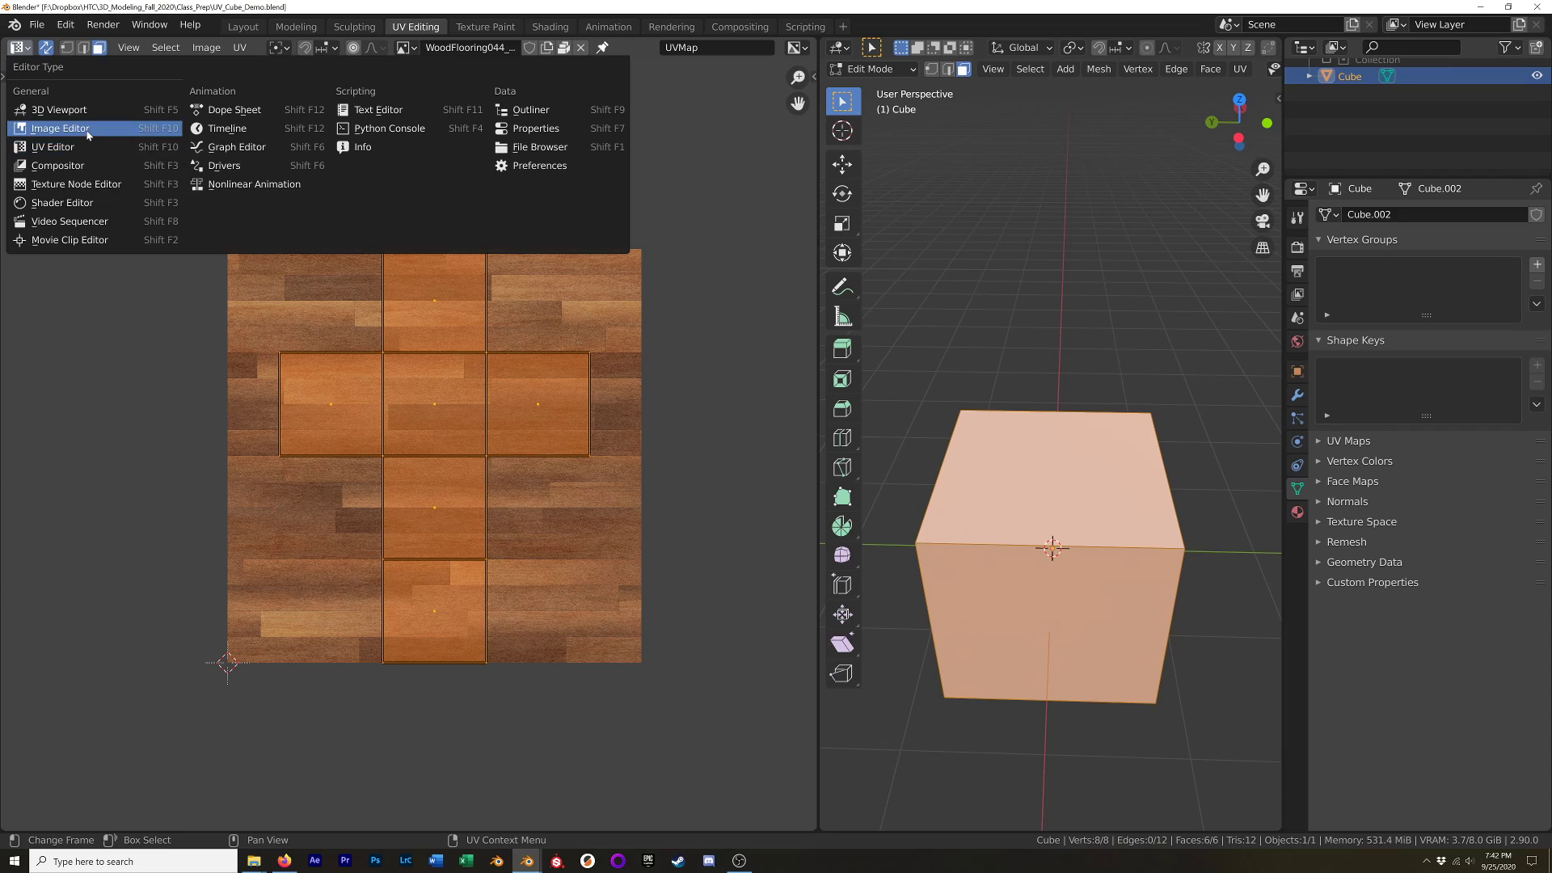
left_click(88, 133)
left_click(19, 47)
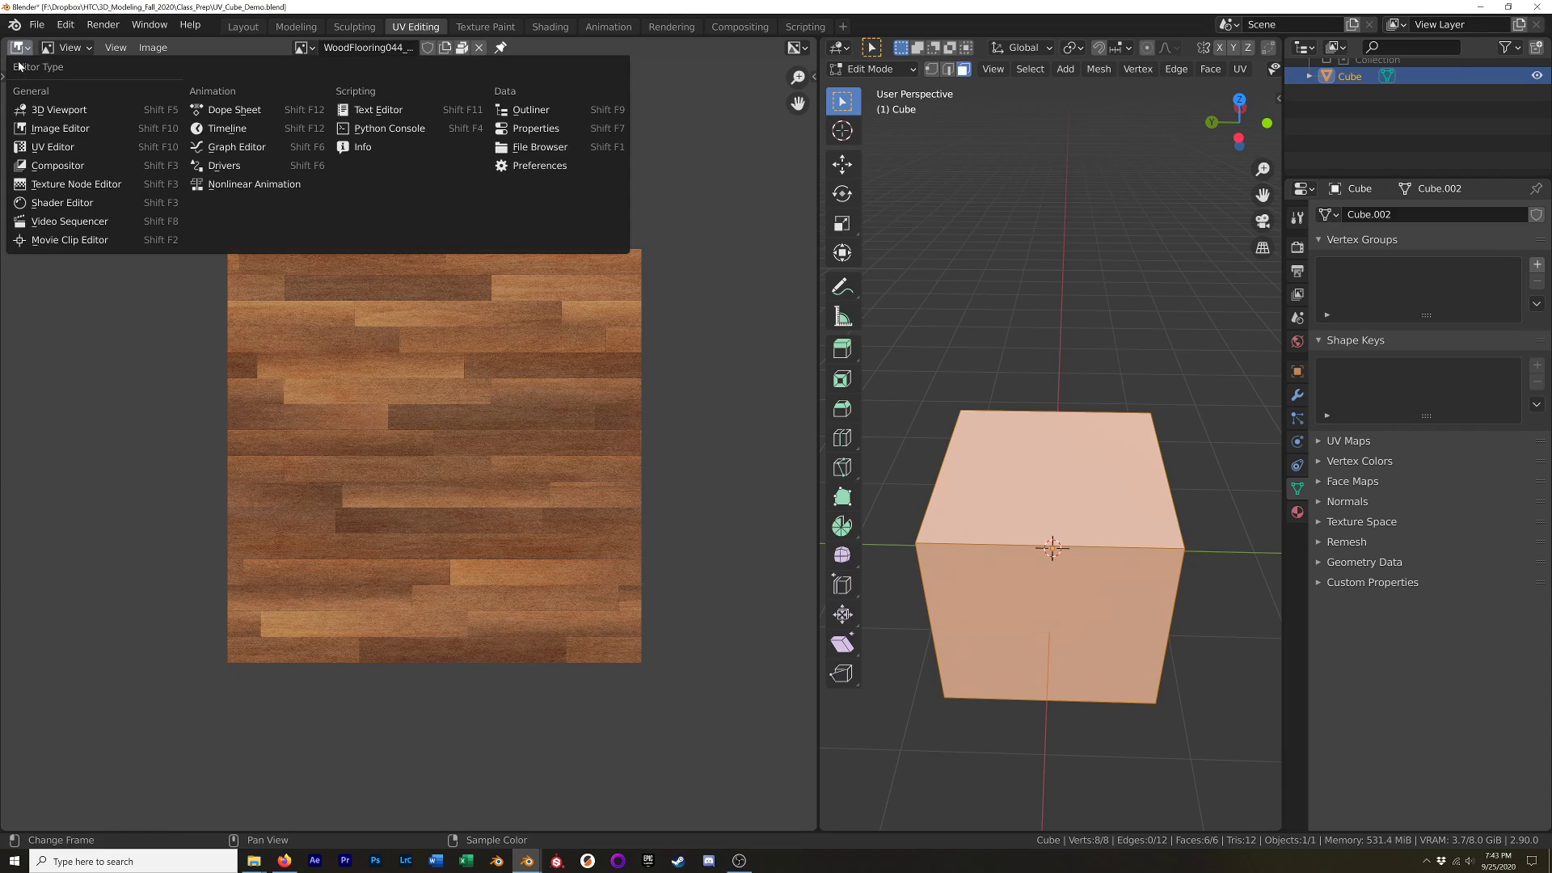
left_click(73, 148)
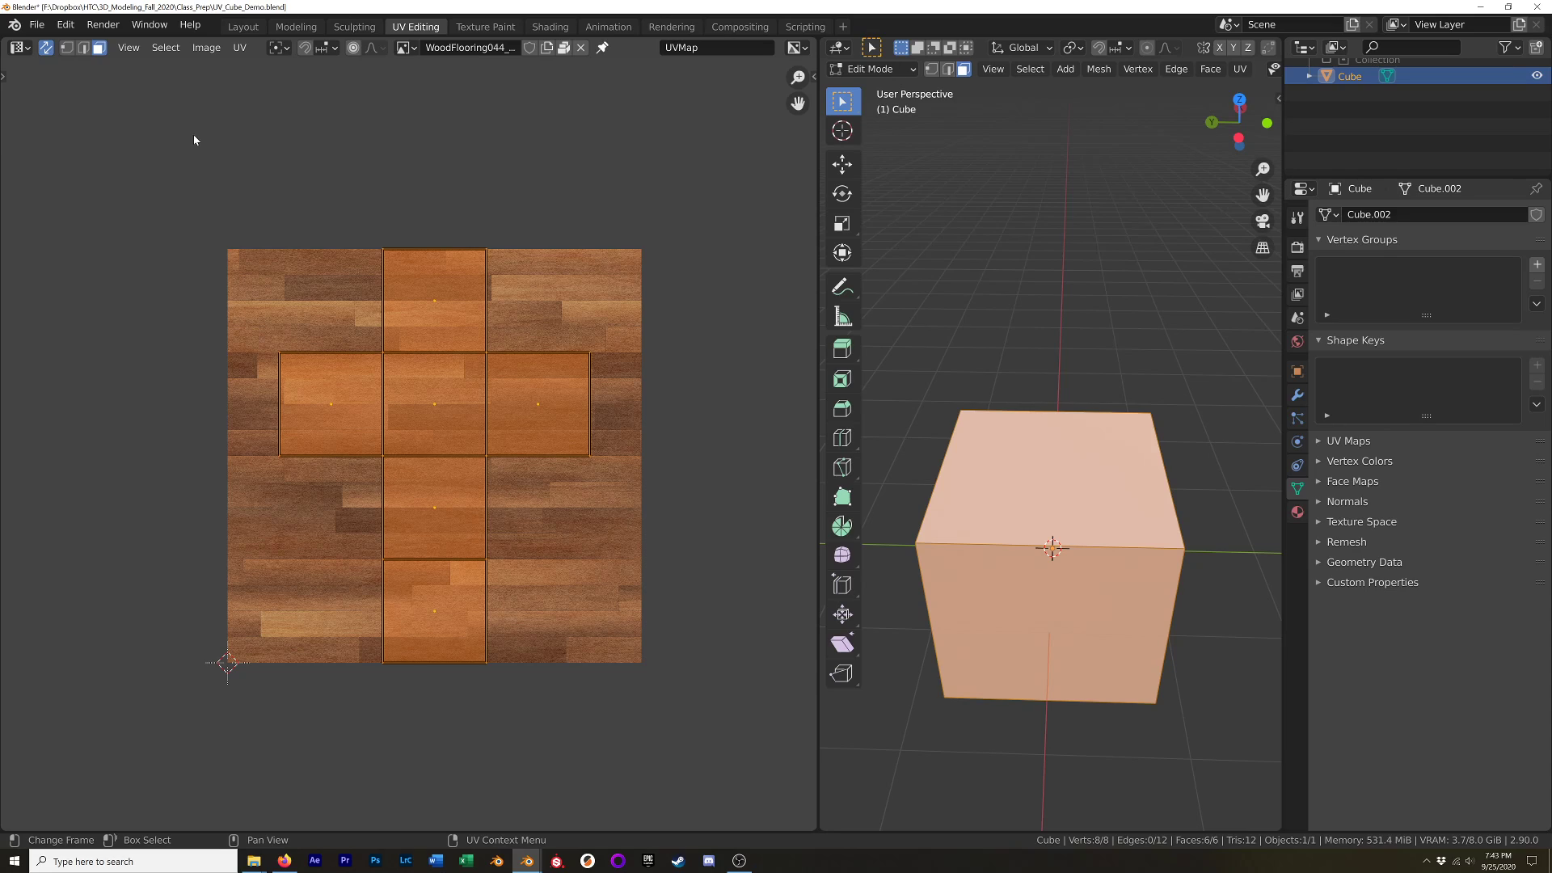
Unlink the wood image from the UV editor, frame the cross-shaped layout and narrow the editor area.
left_click(582, 48)
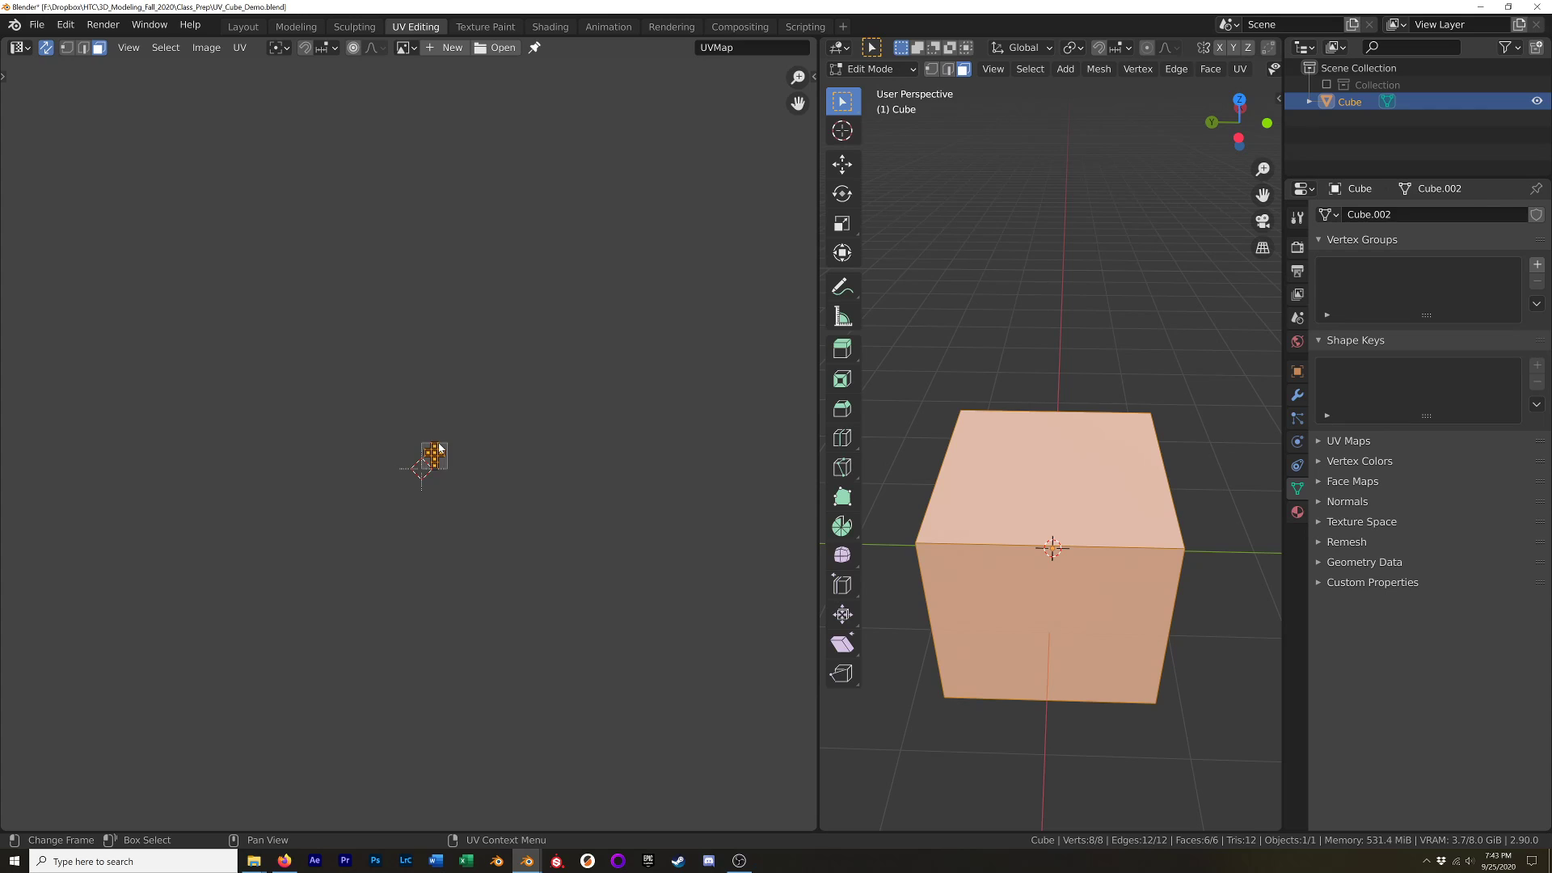
scroll(444, 458, "up", 12)
middle_click_drag(390, 470, 440, 537)
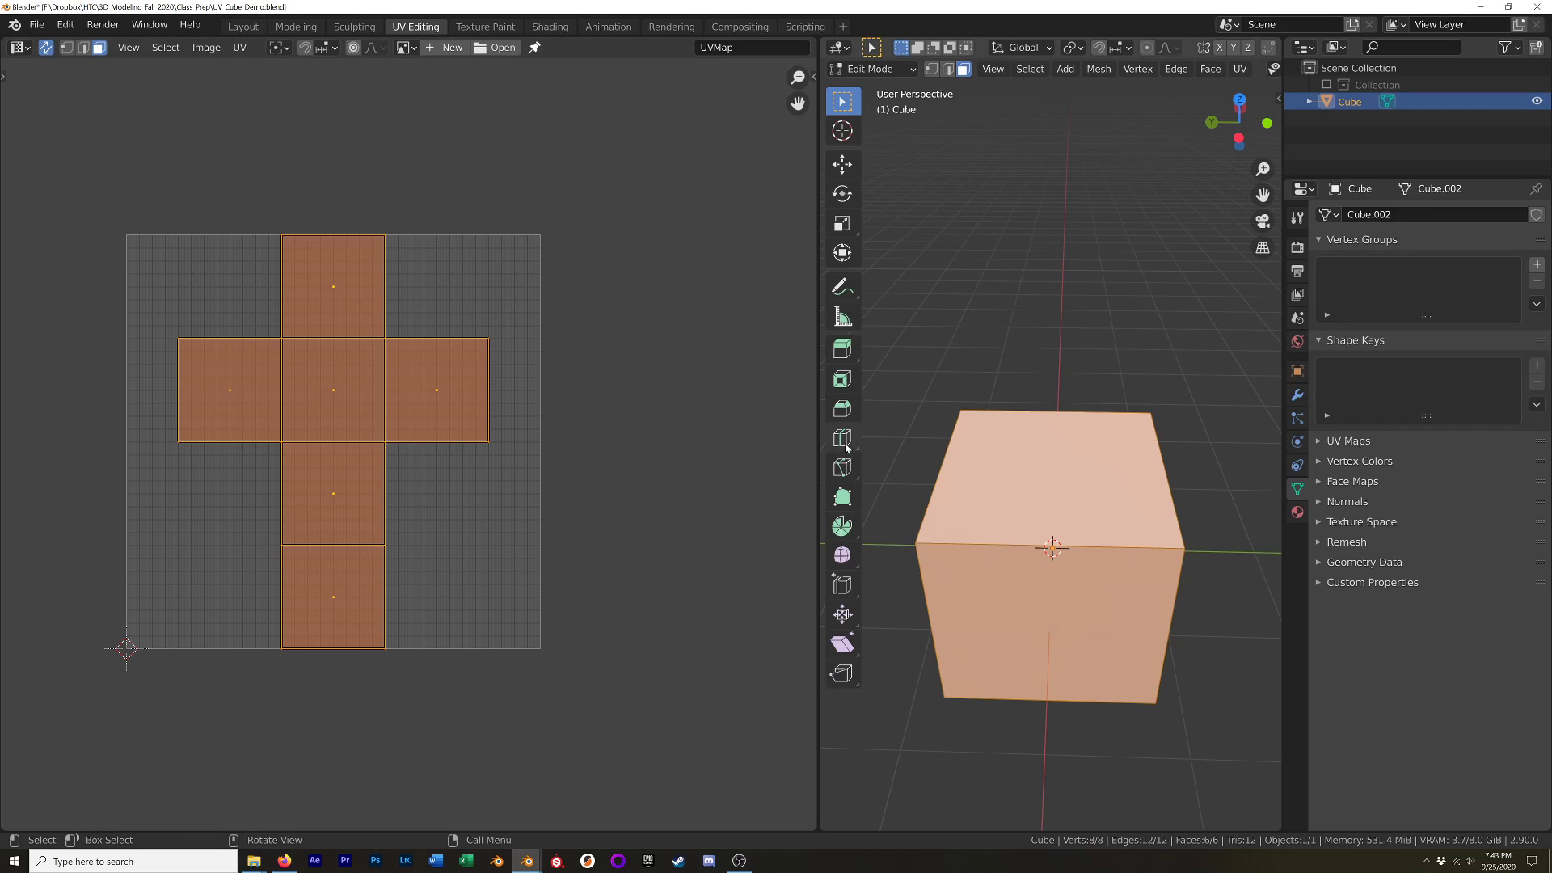
left_click_drag(818, 438, 515, 436)
middle_click_drag(346, 471, 399, 474)
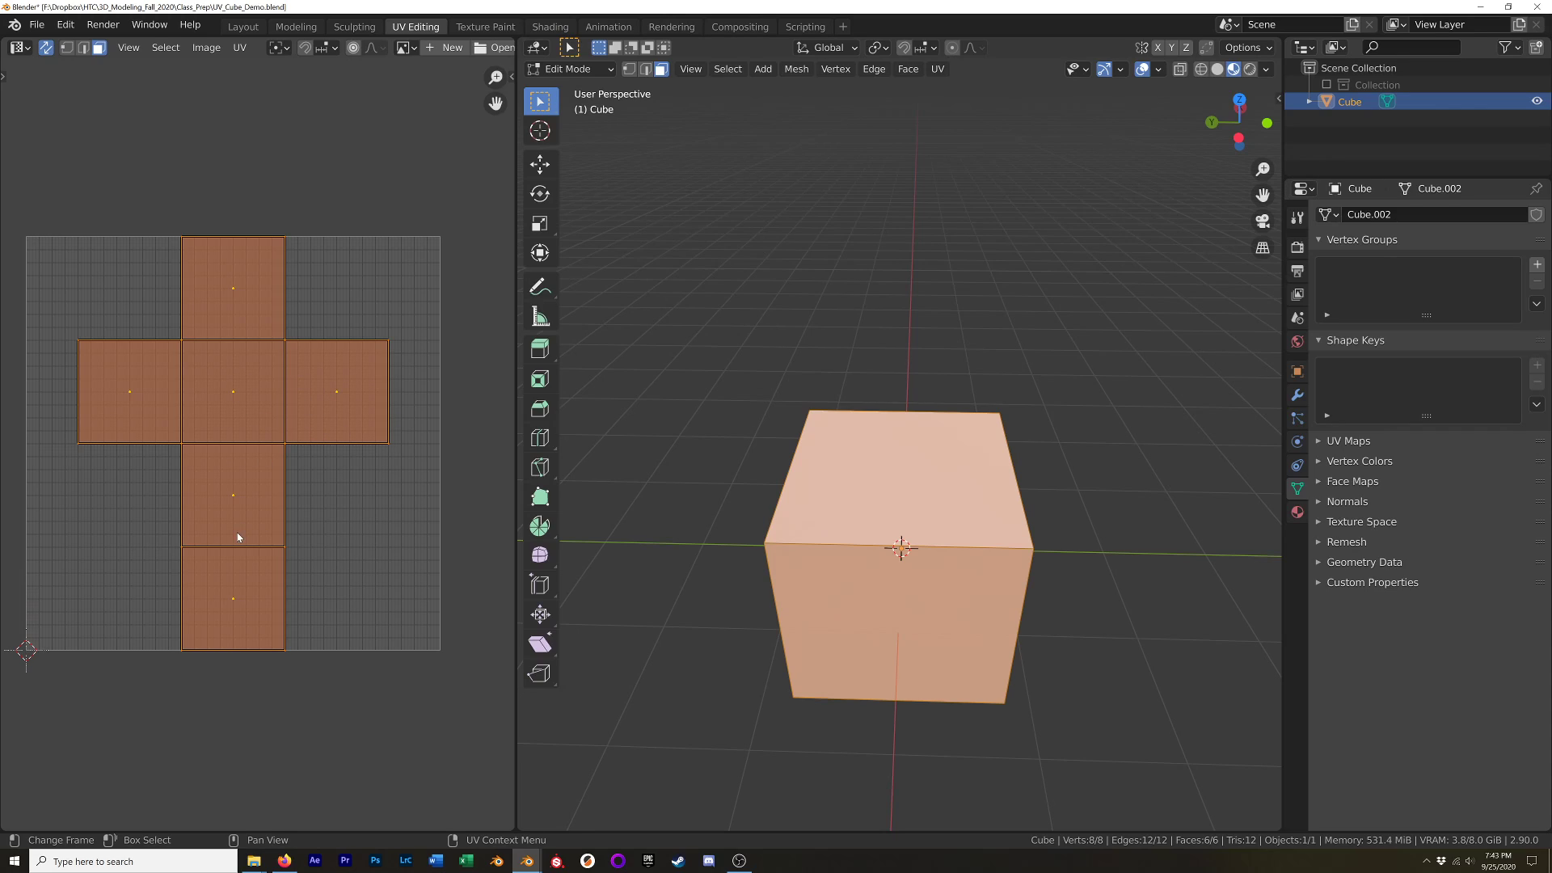
Select the cube's top face and a side face in turn to compare them with their UV squares.
left_click(934, 519)
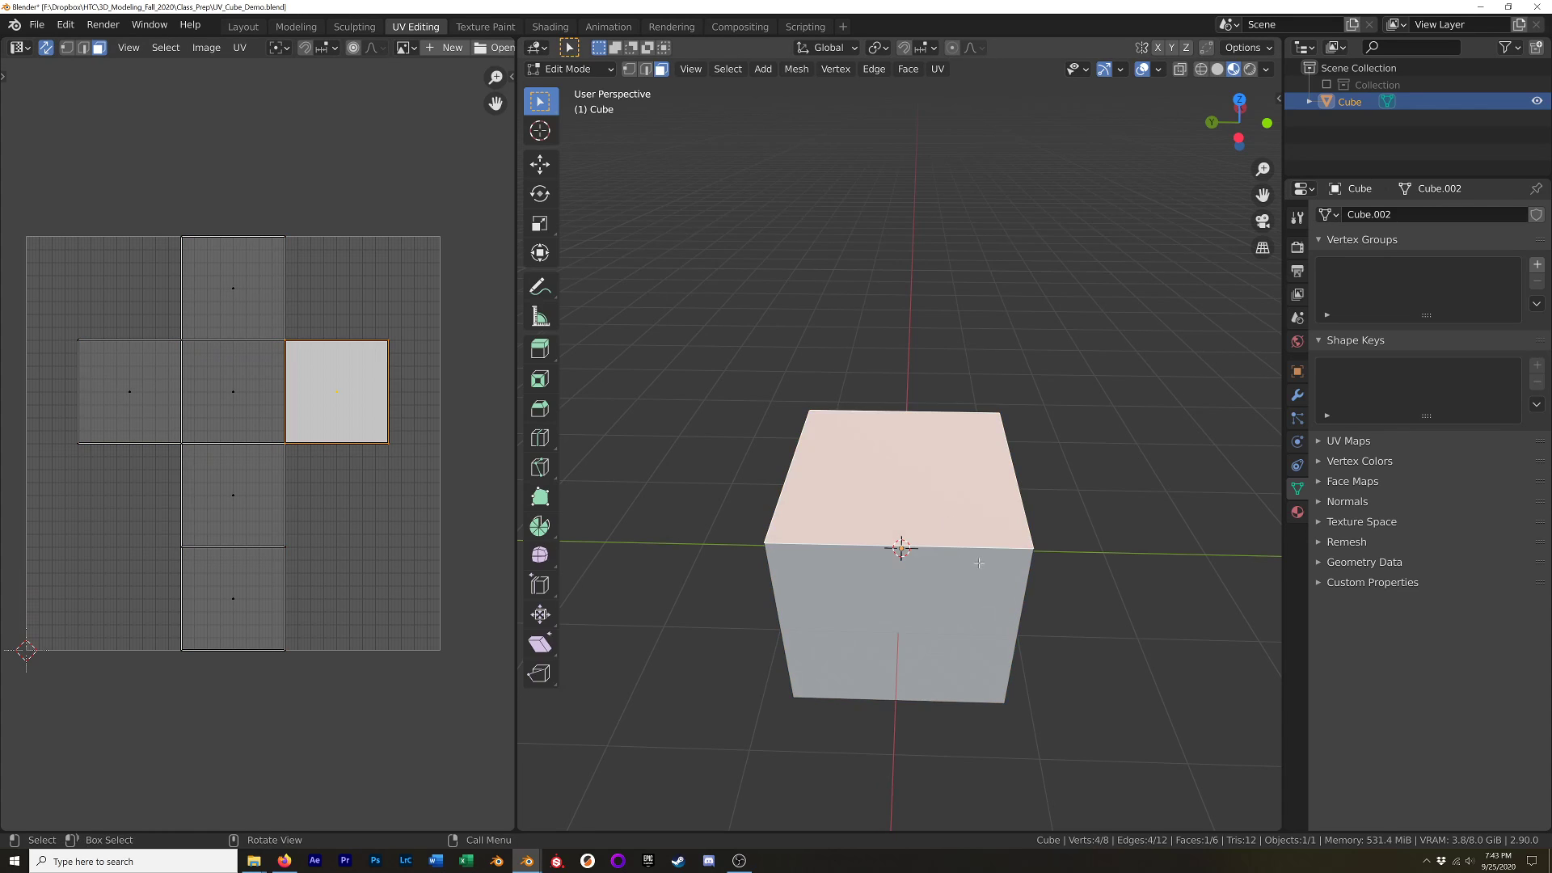
middle_click_drag(978, 556, 905, 485)
left_click(959, 510)
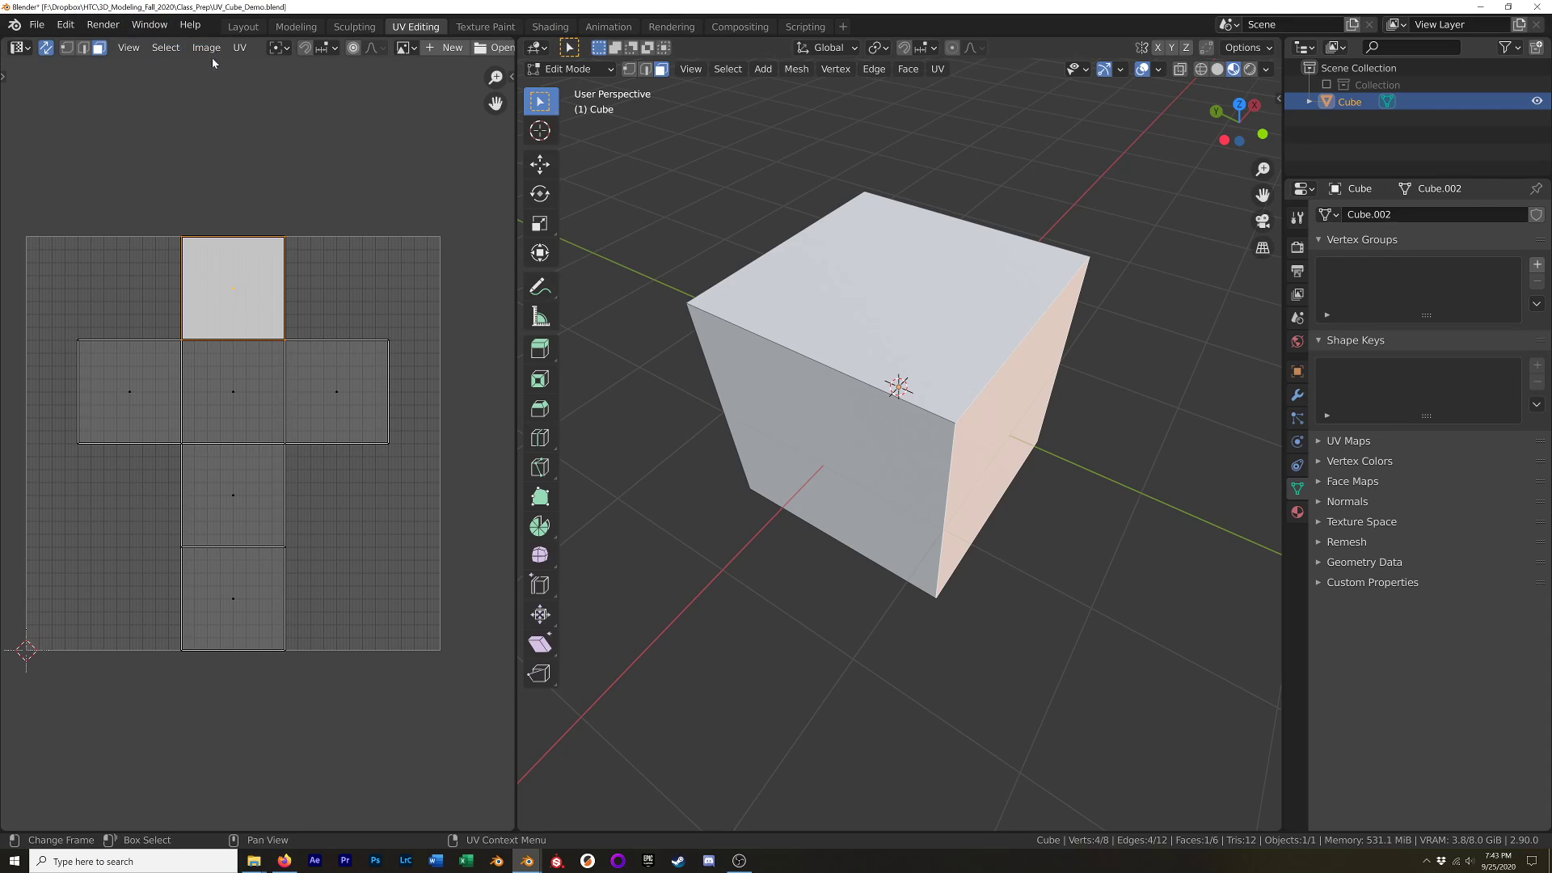
Widen the UV editor area again and reframe the cube in the 3D view.
scroll(260, 54, "down", 6)
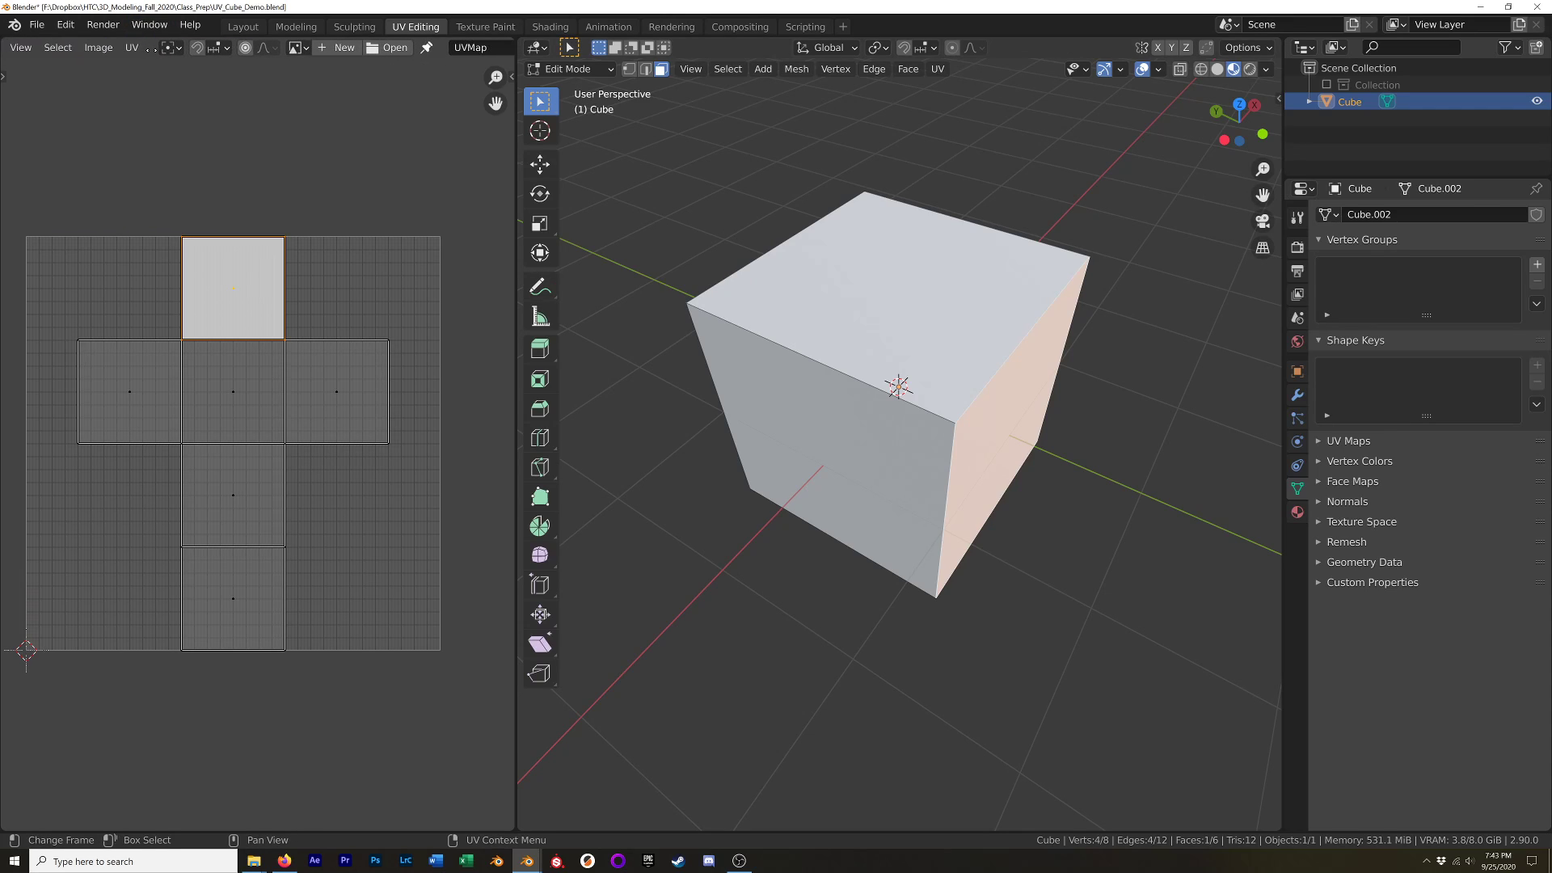
left_click_drag(516, 178, 711, 179)
middle_click_drag(990, 368, 991, 326)
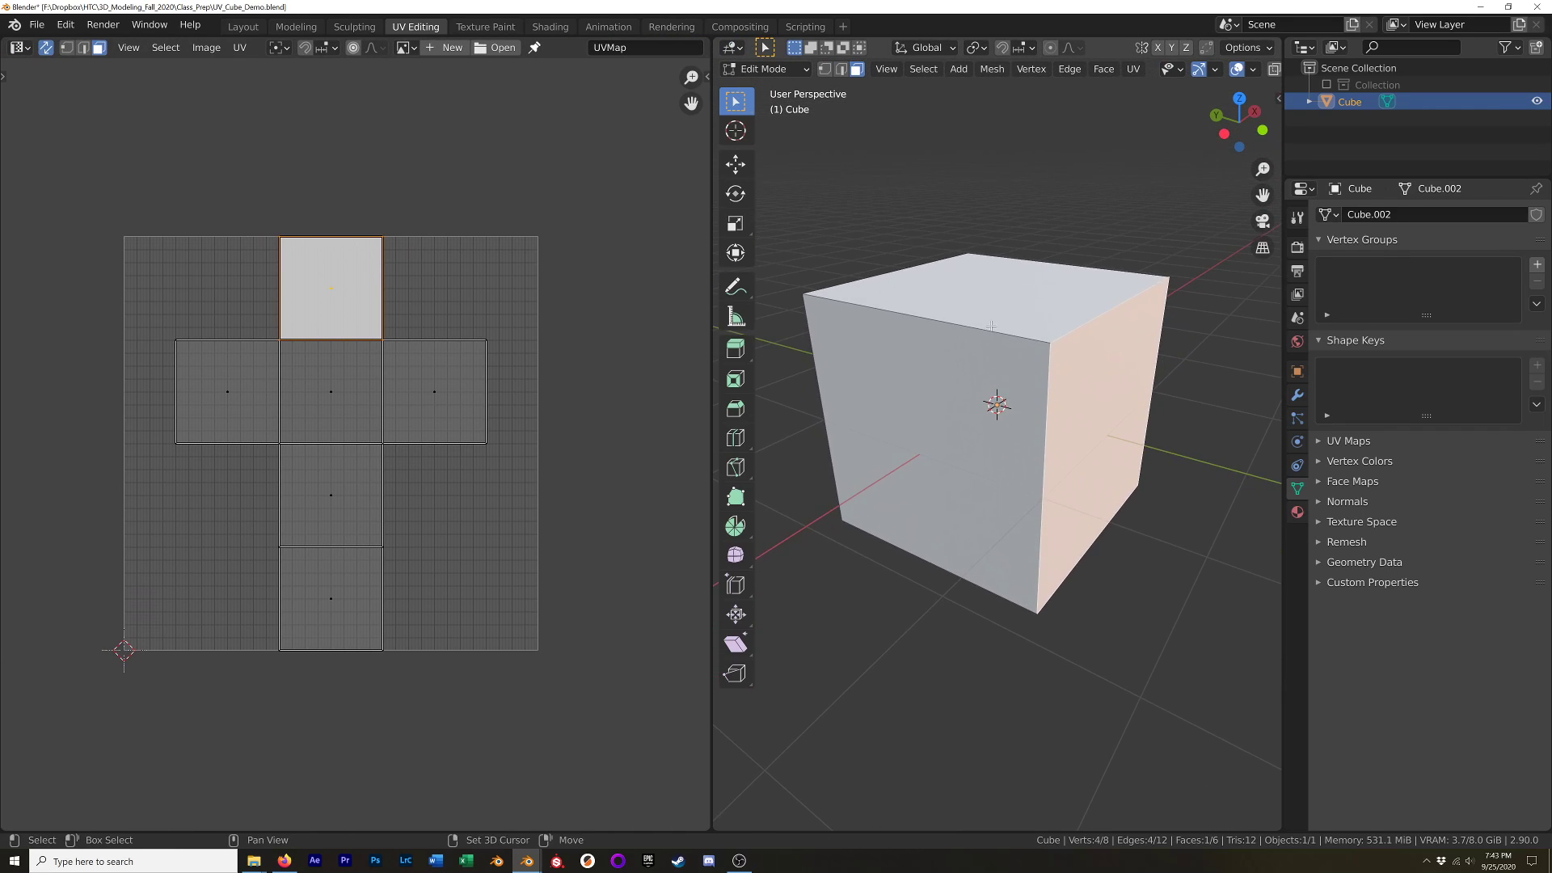
middle_click_drag(1010, 257, 978, 383, "shift")
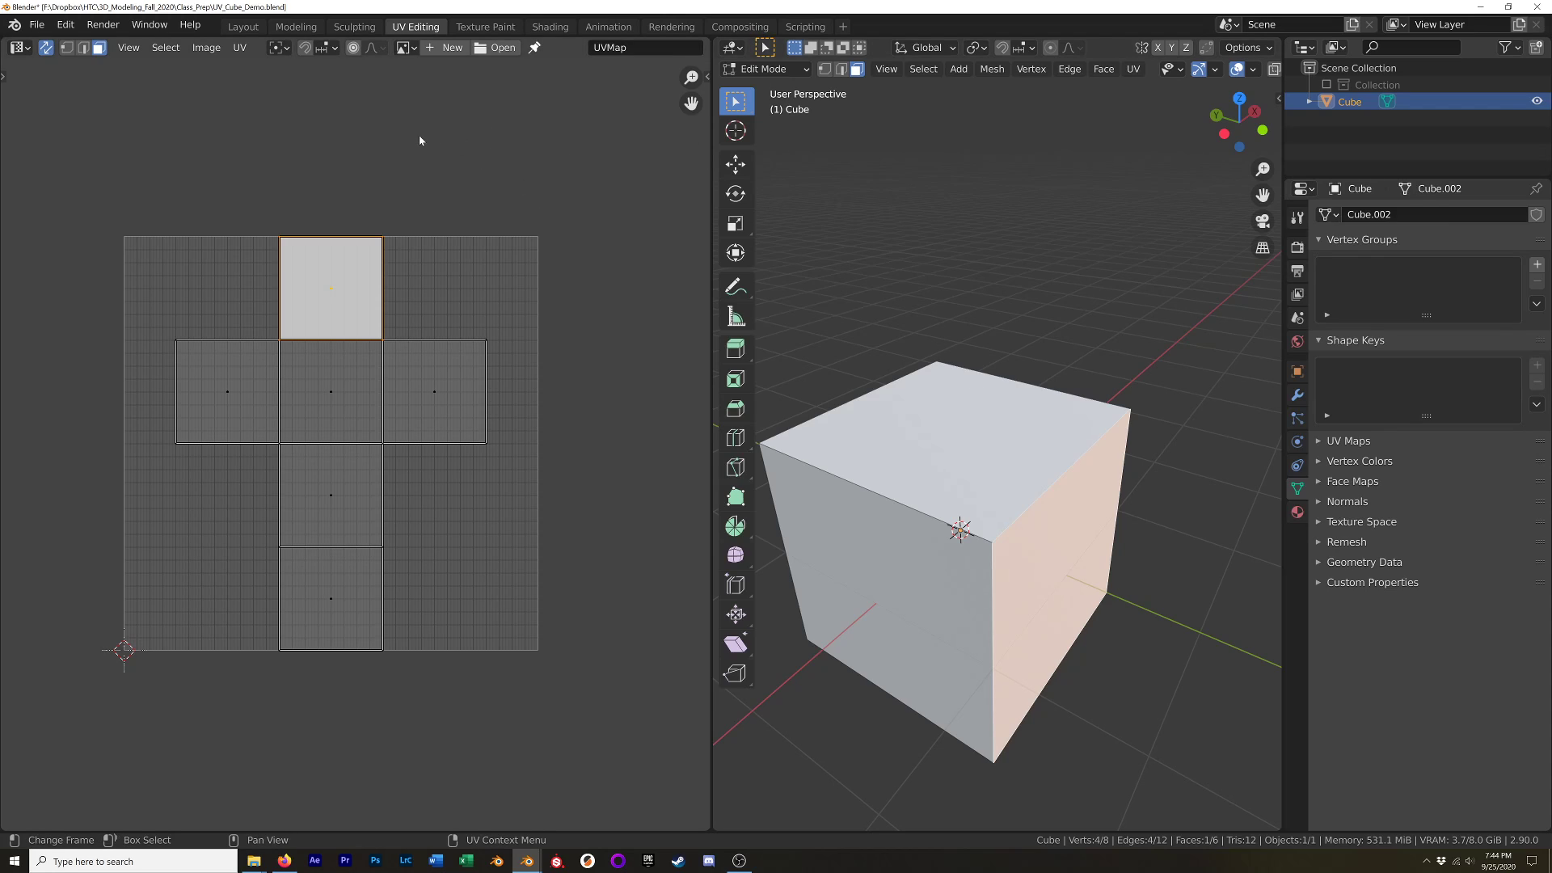
Enable the Stretching overlay in the UV editor's display settings, with its type set to Area.
key("n")
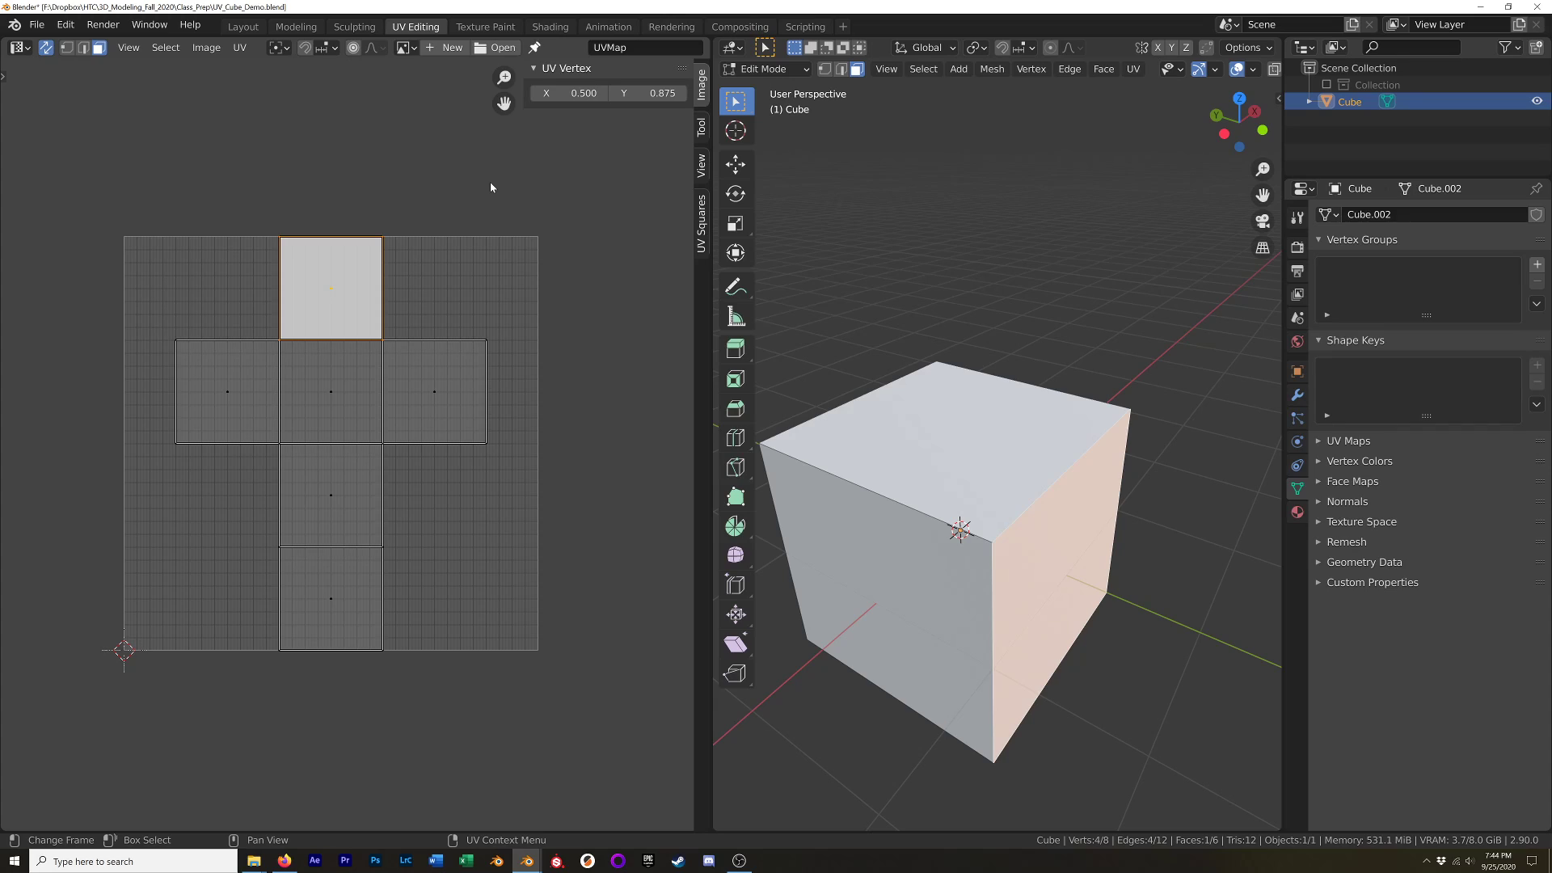
left_click(701, 131)
left_click(701, 166)
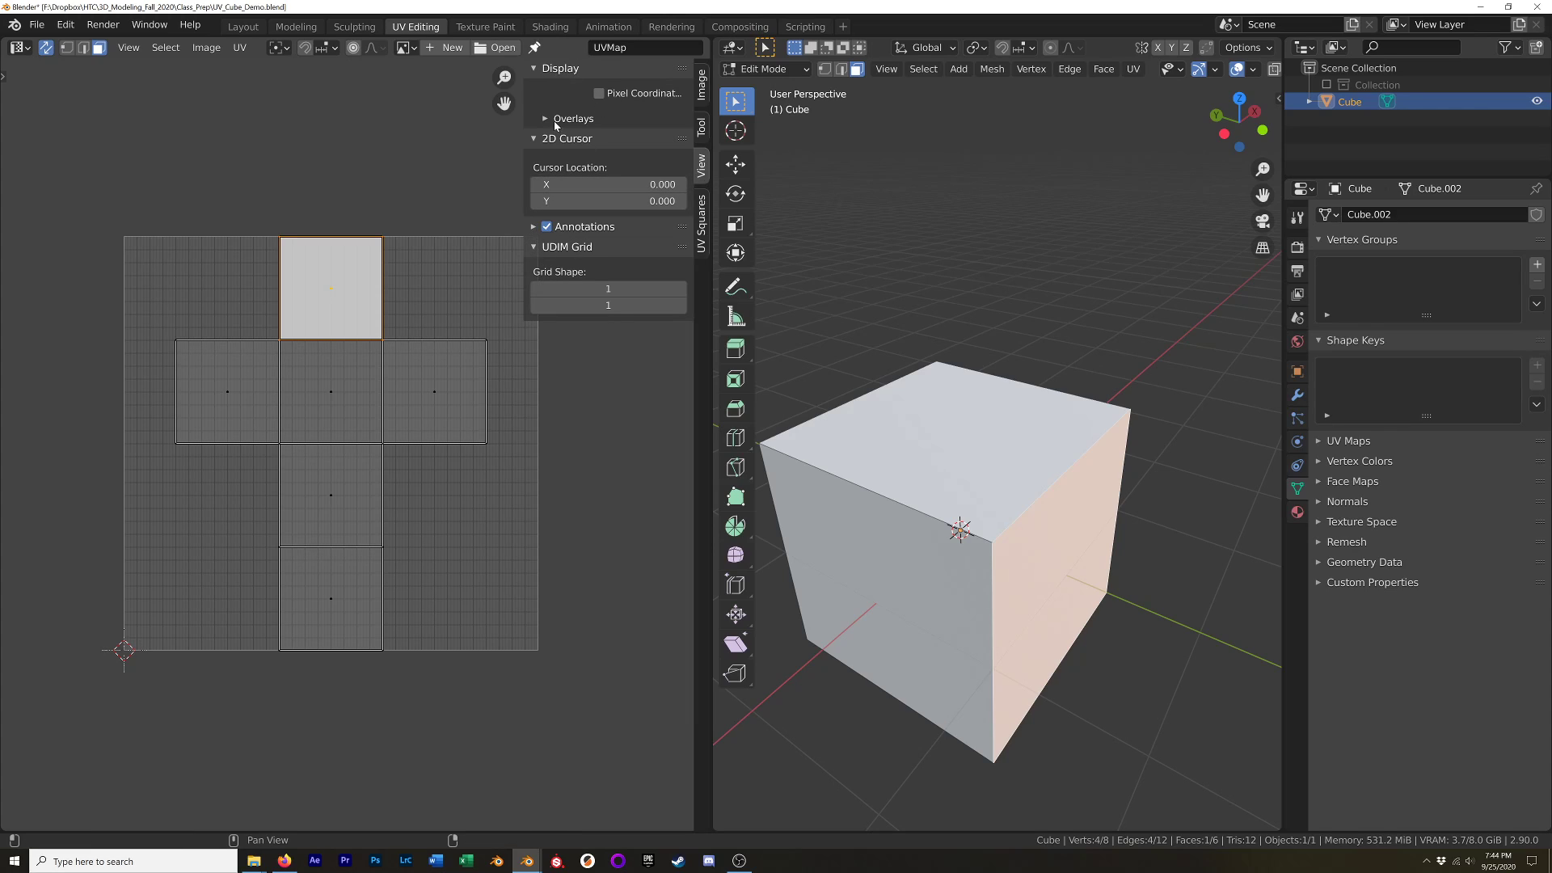
left_click(554, 119)
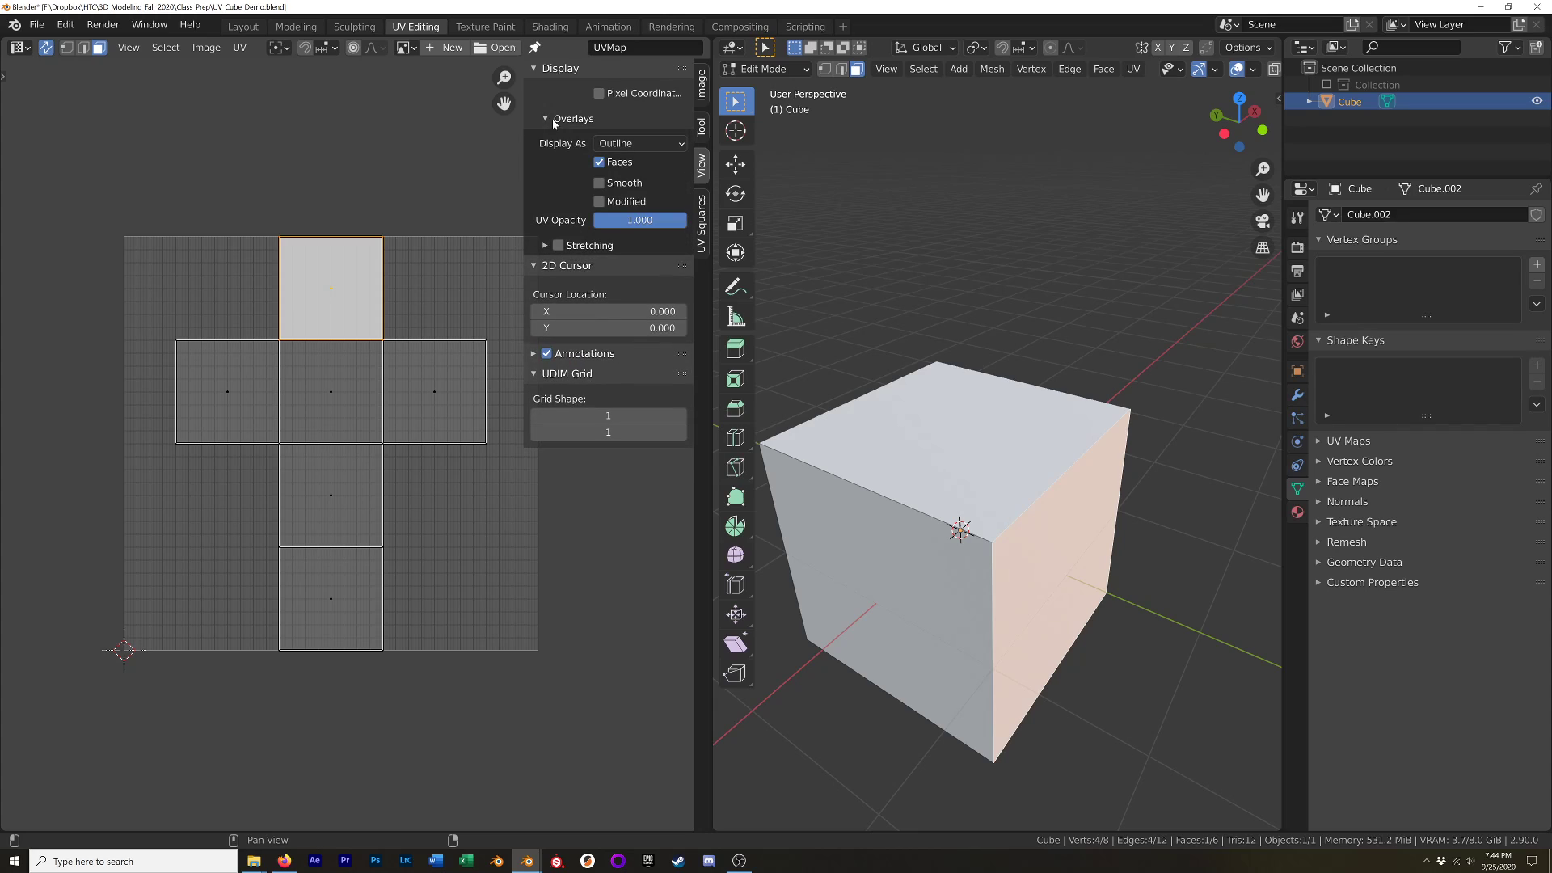
left_click(558, 247)
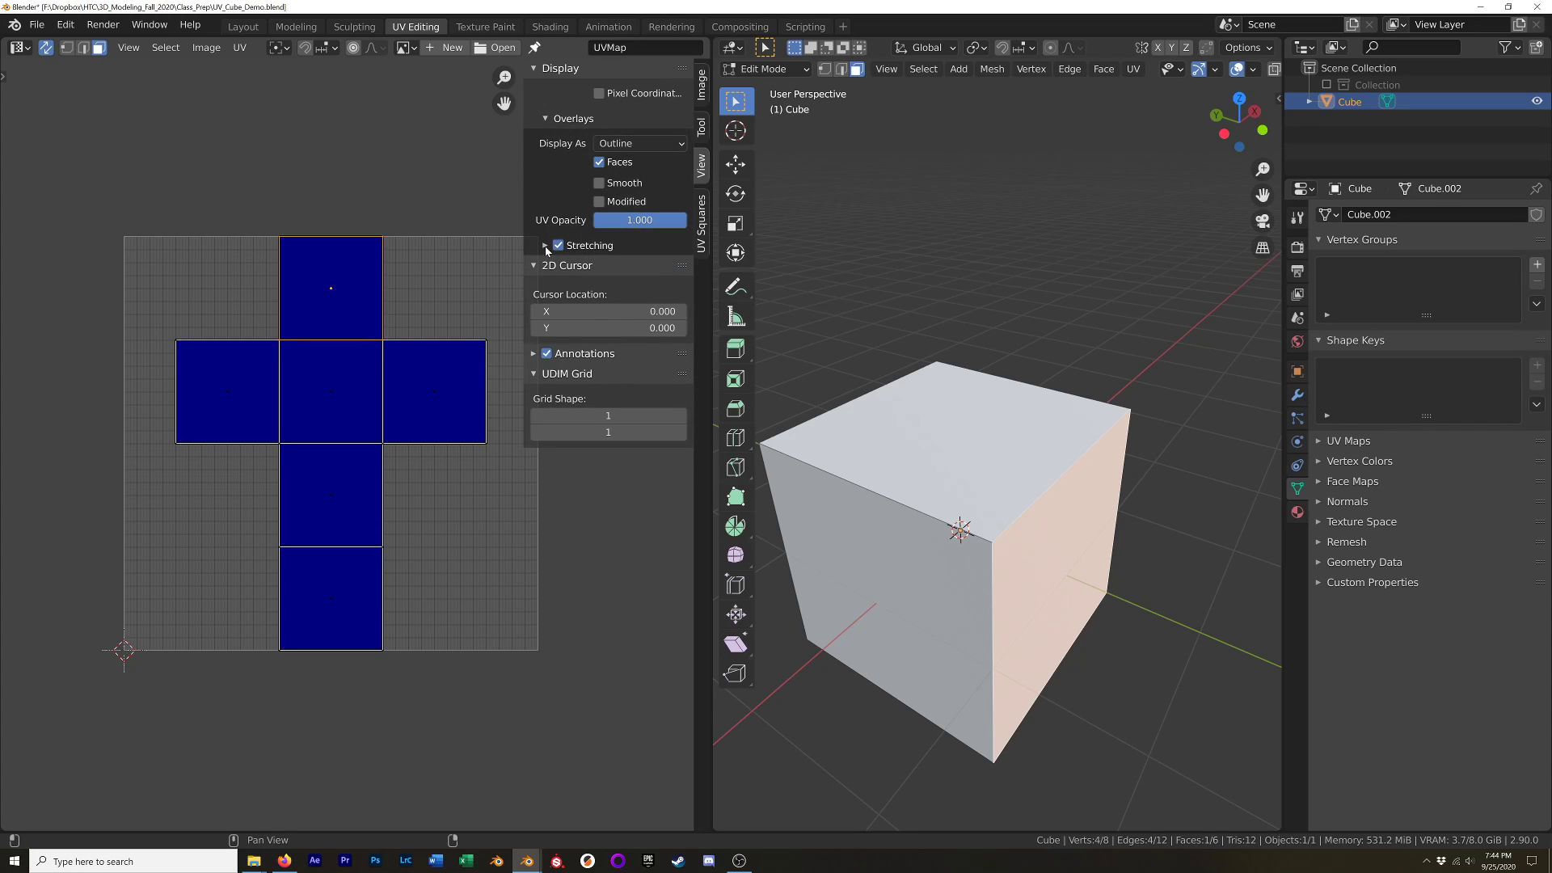
left_click(545, 245)
left_click(622, 270)
left_click(616, 315)
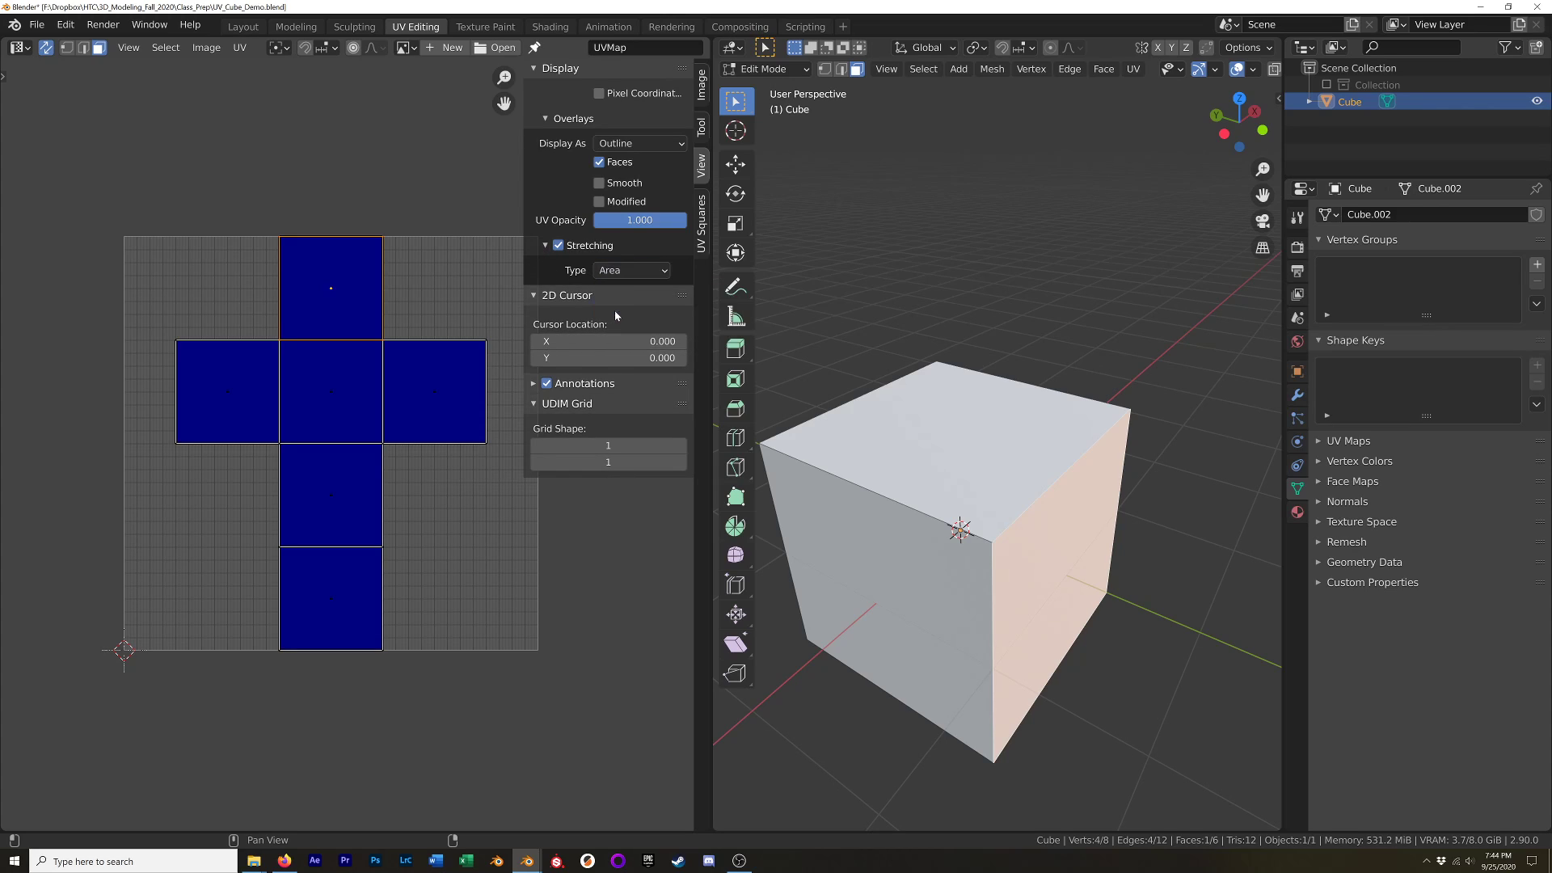
Change the stretching display type to Angle and back to Area.
left_click(632, 271)
left_click(640, 289)
scroll(918, 560, "down", 5)
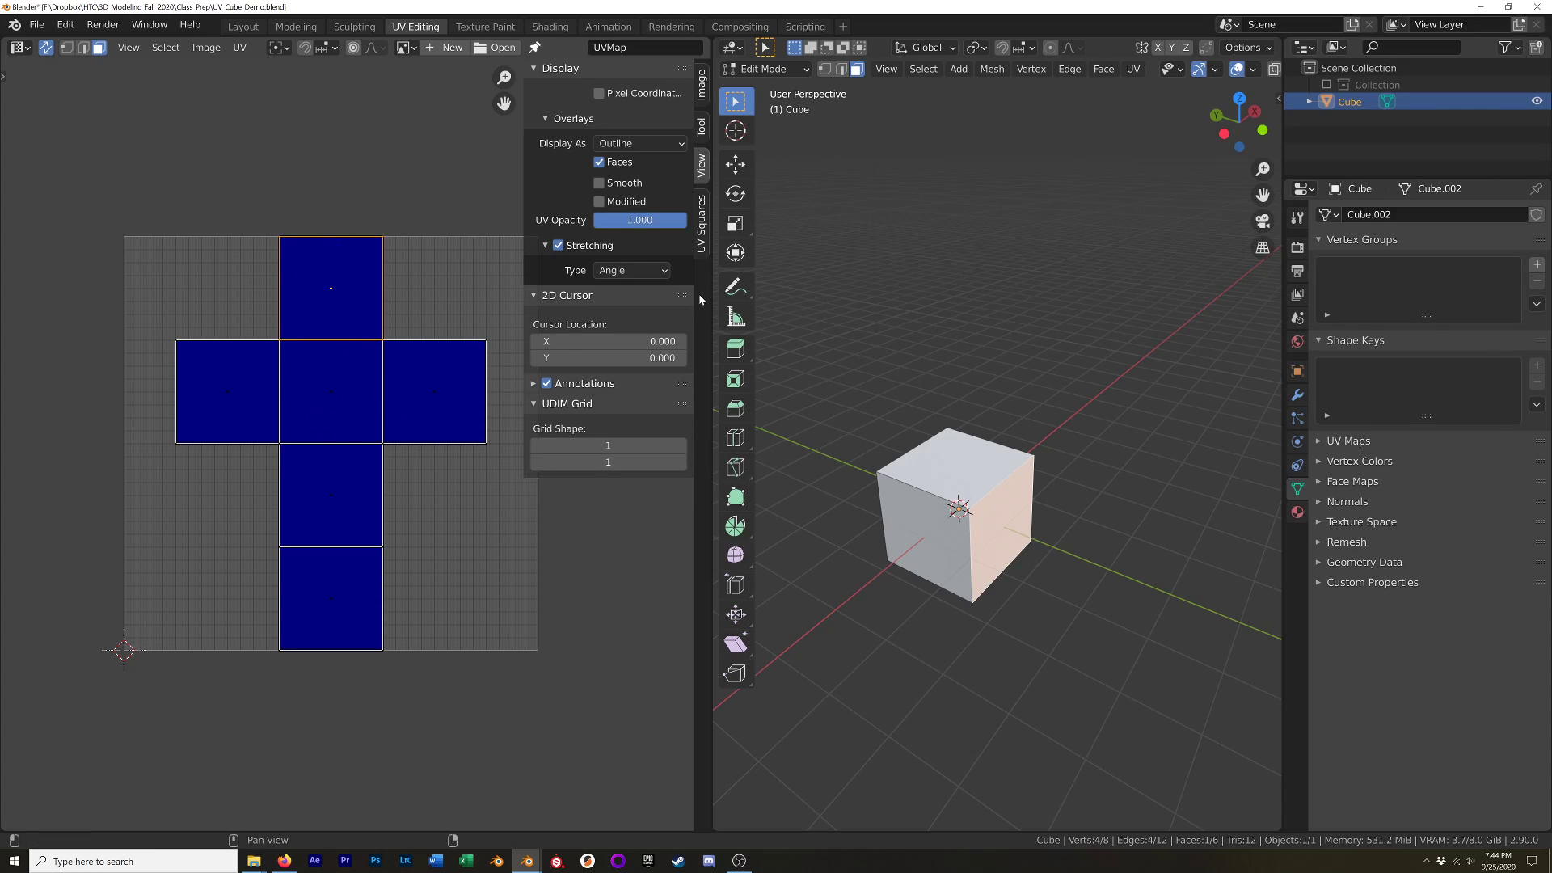
left_click(633, 270)
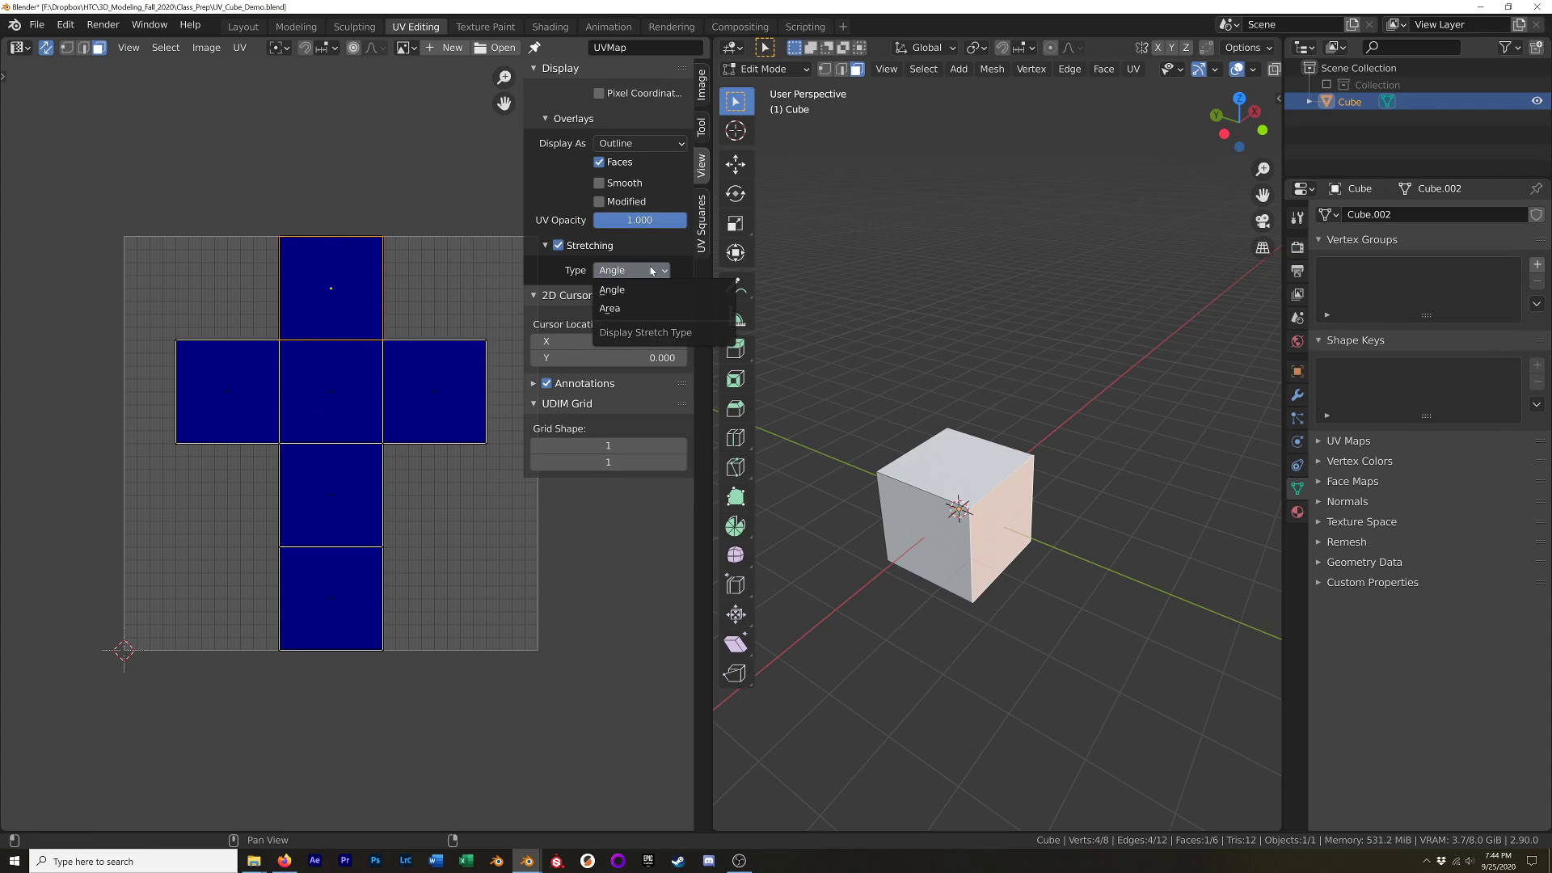
left_click(613, 308)
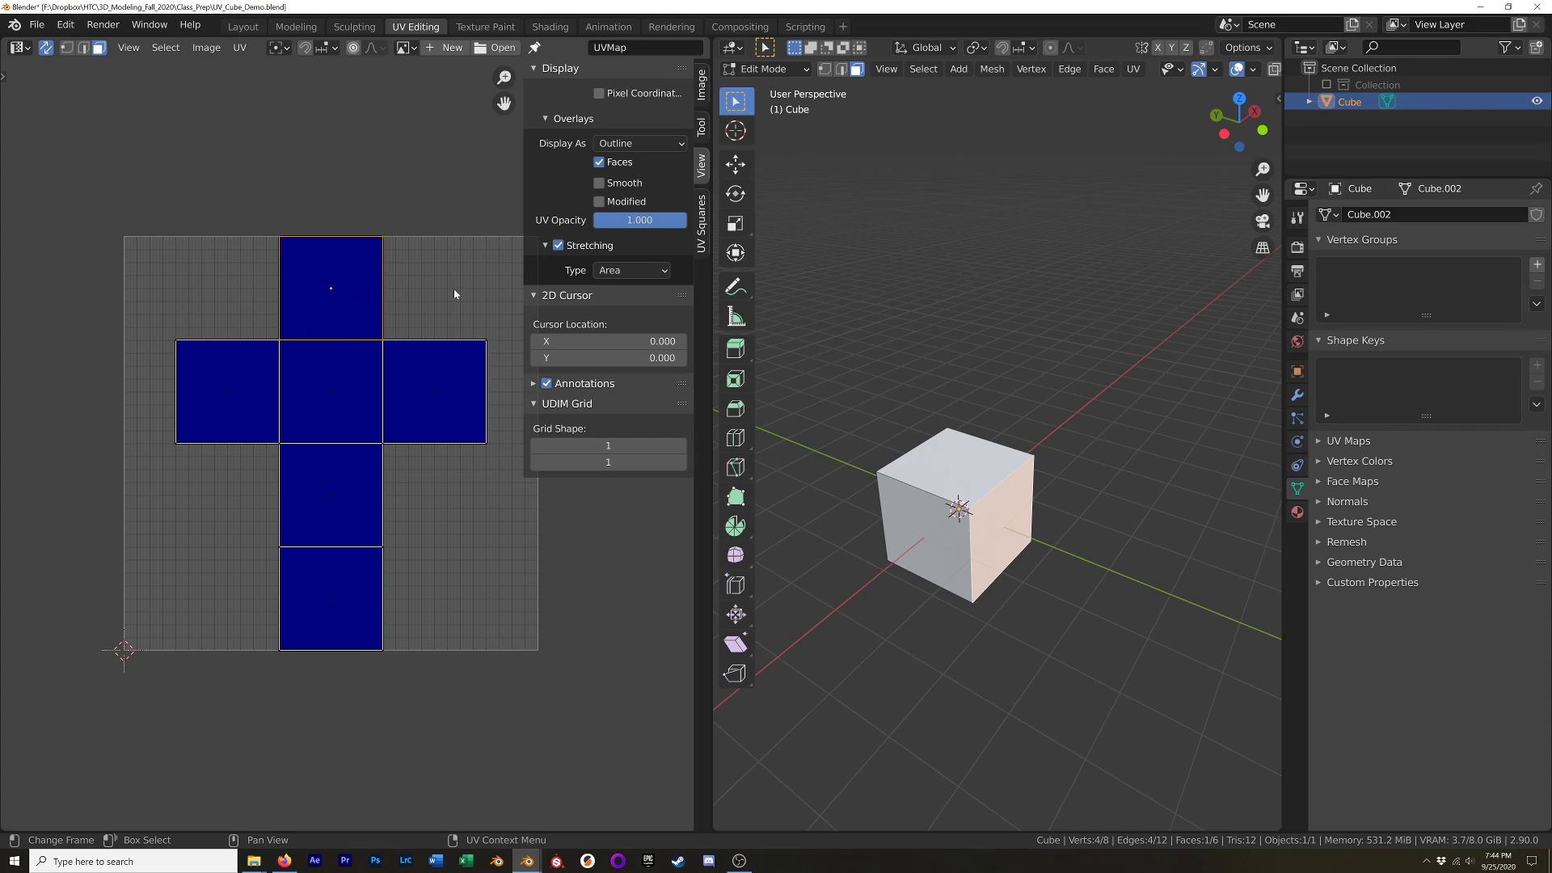
Scale the topmost UV face of the cross down to about a tenth of its size, compare it with the cube, and undo the scaling.
key("s")
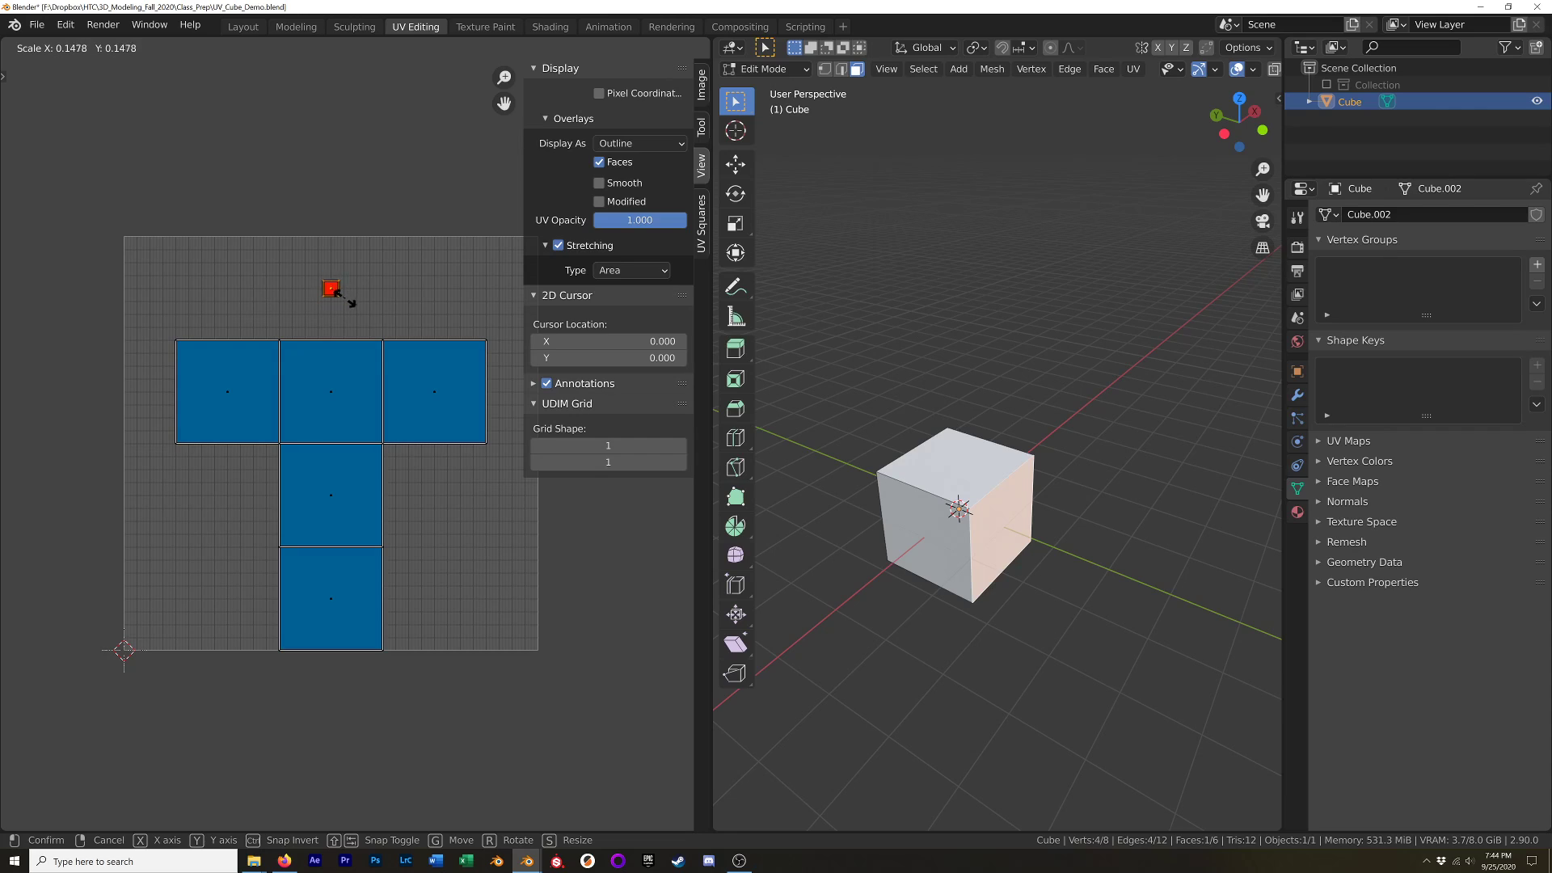
left_click(343, 300)
scroll(348, 293, "up", 7)
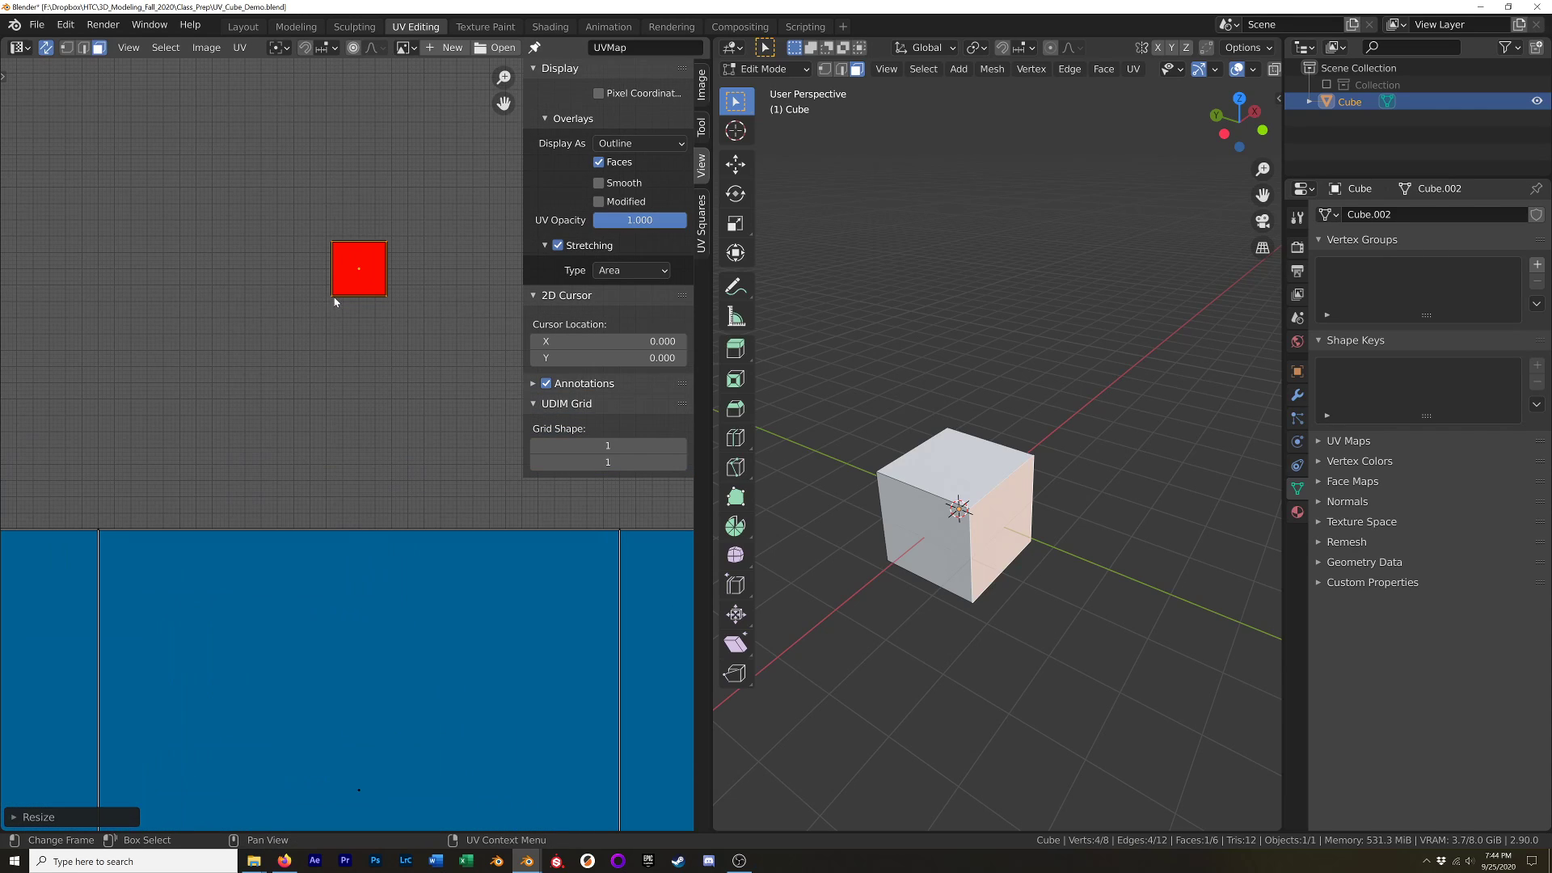
scroll(354, 291, "down", 4)
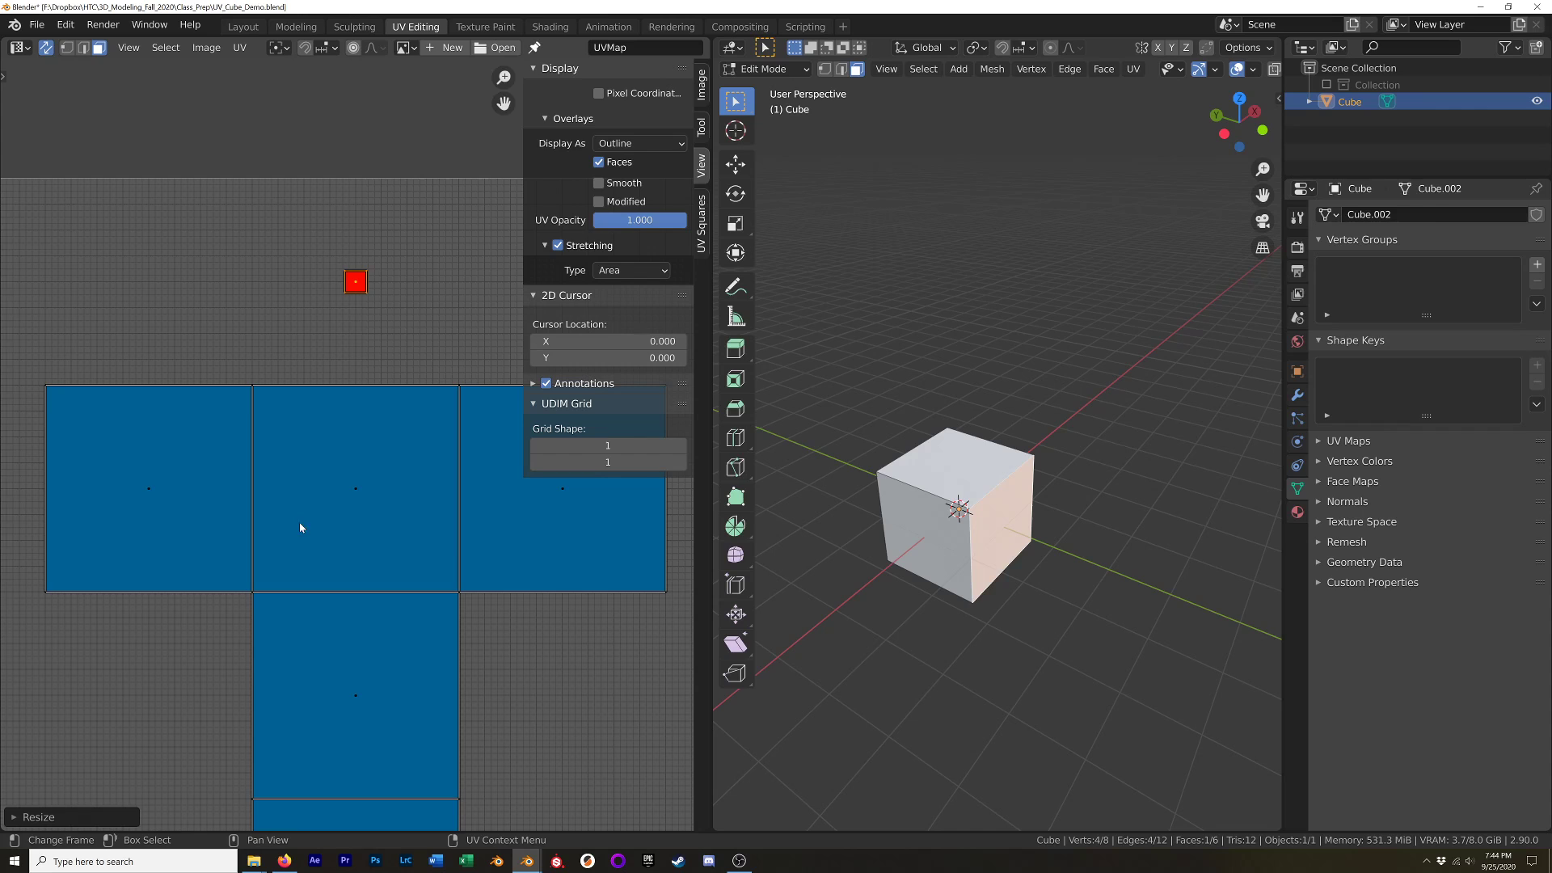
middle_click_drag(1010, 437, 908, 485)
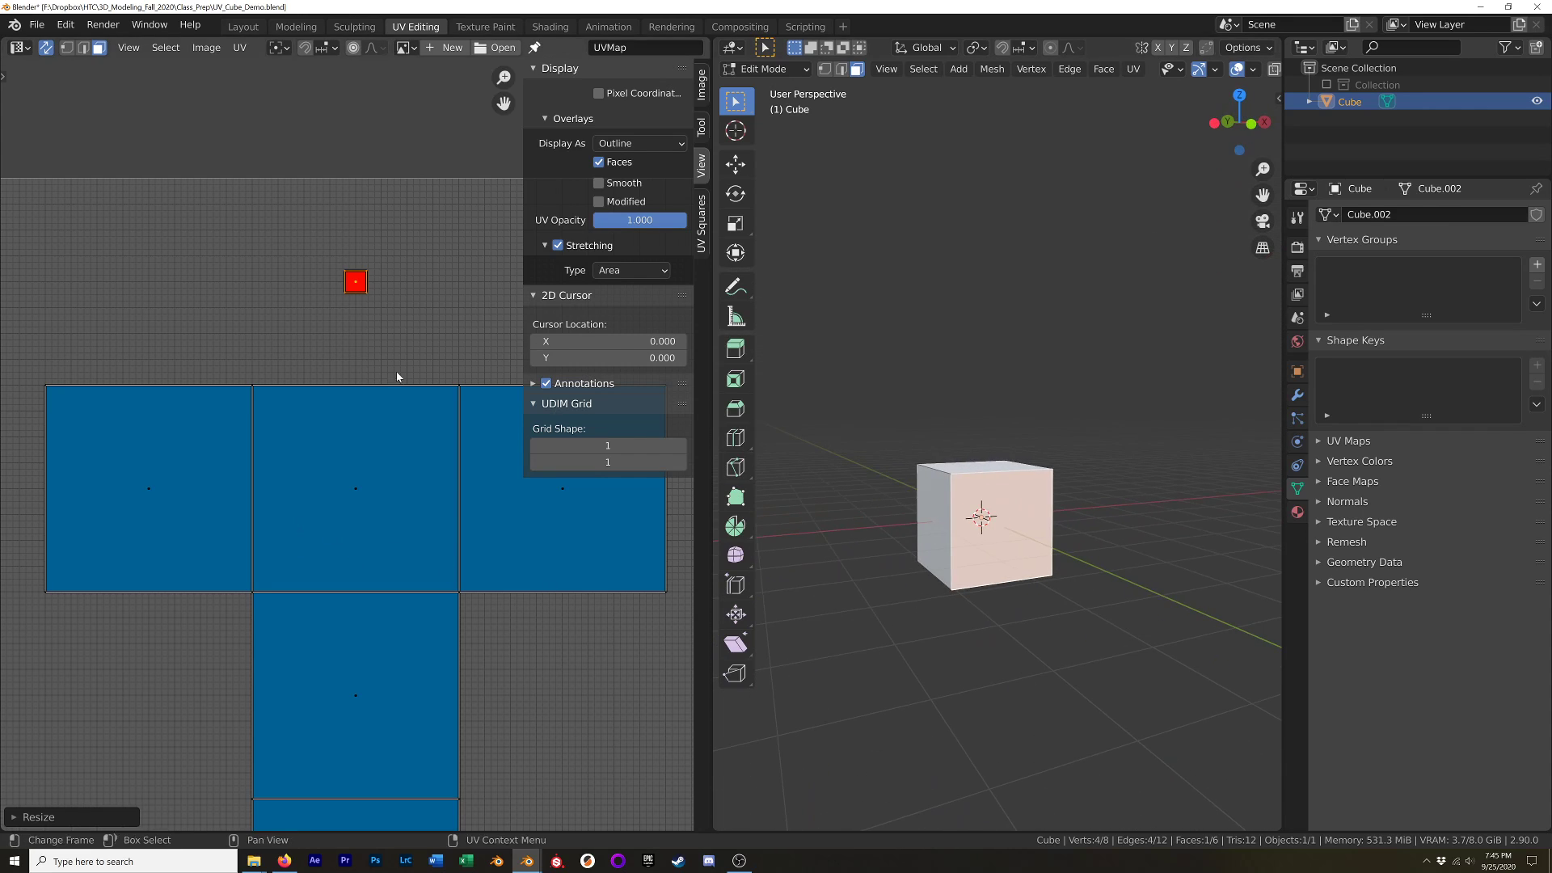
scroll(342, 356, "down", 3)
key("ctrl+z")
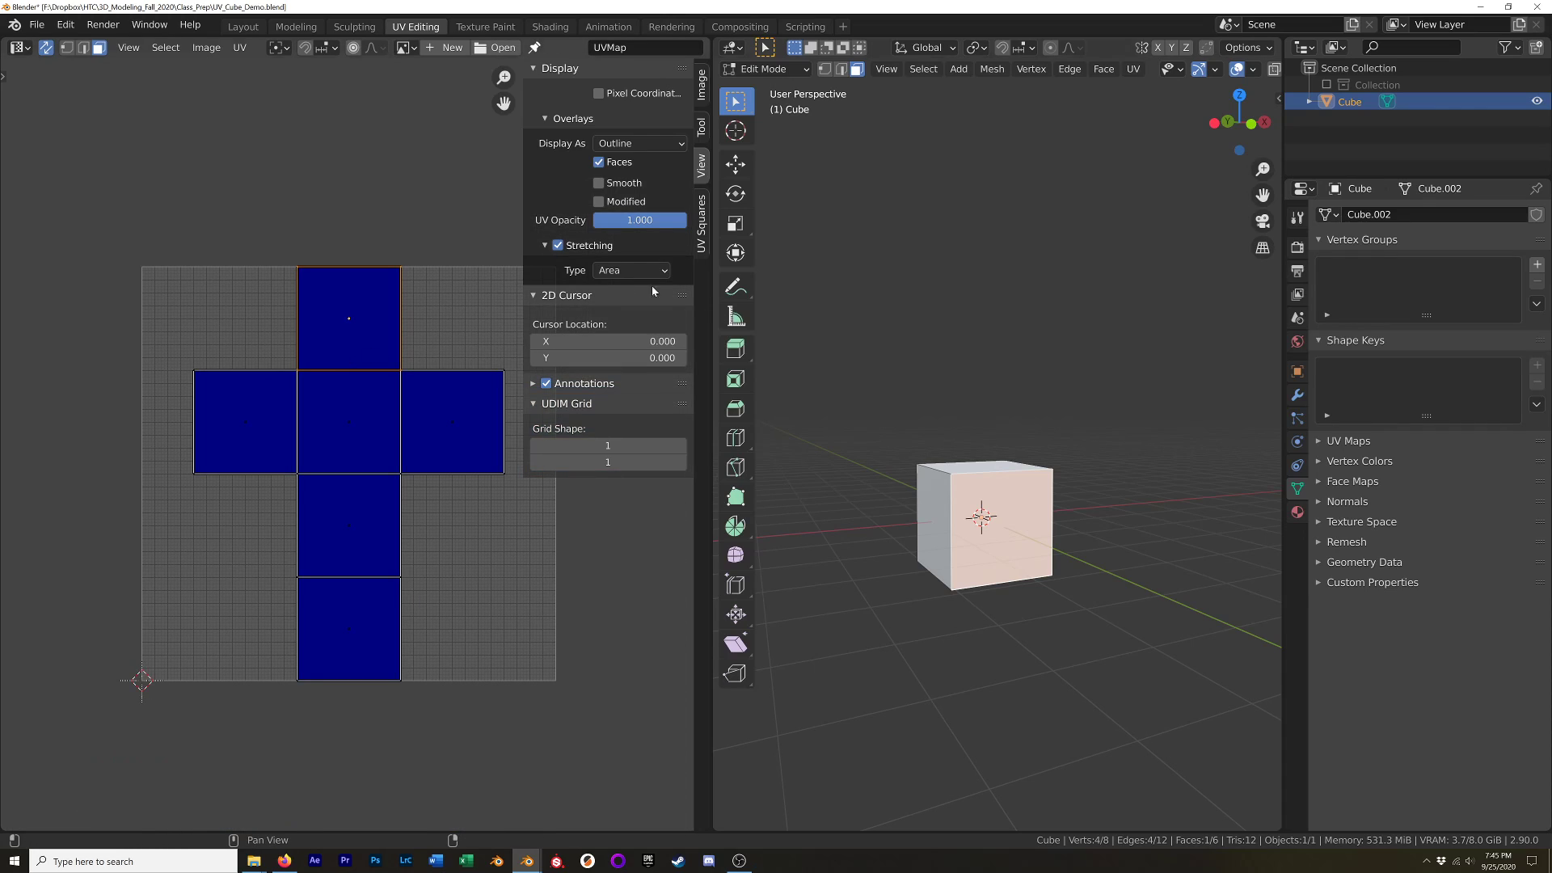
Set the stretching display type to Angle.
left_click(623, 271)
left_click(621, 306)
left_click(624, 272)
left_click(626, 293)
Switch to vertex selection, turn off UV sync selection and select the whole cube to show its UVs.
left_click_drag(453, 303, 400, 261)
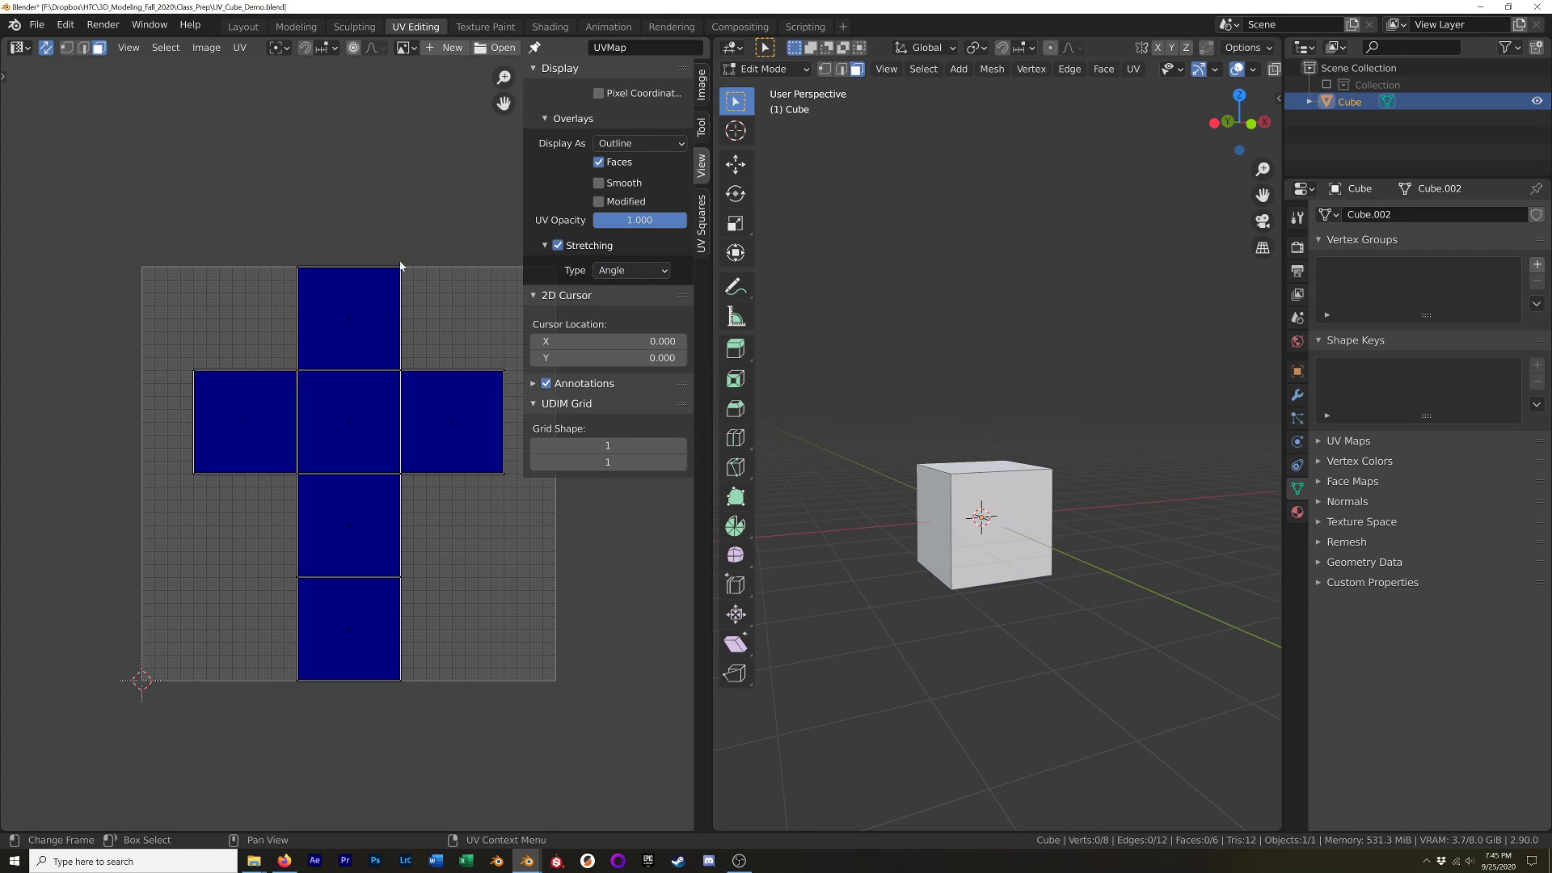
left_click(68, 48)
left_click(46, 48)
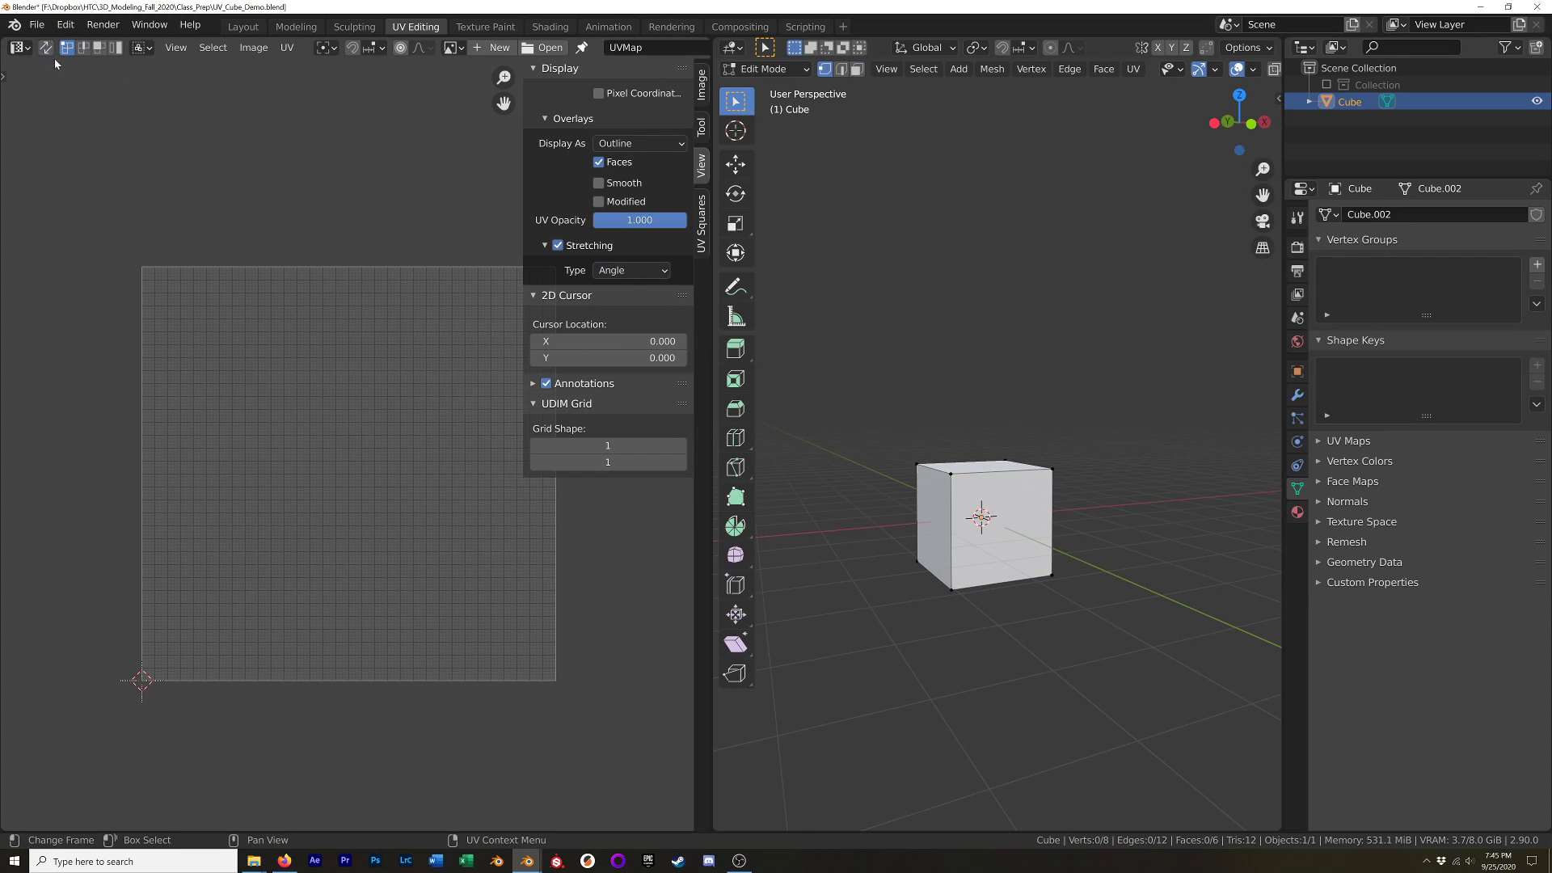
key("a")
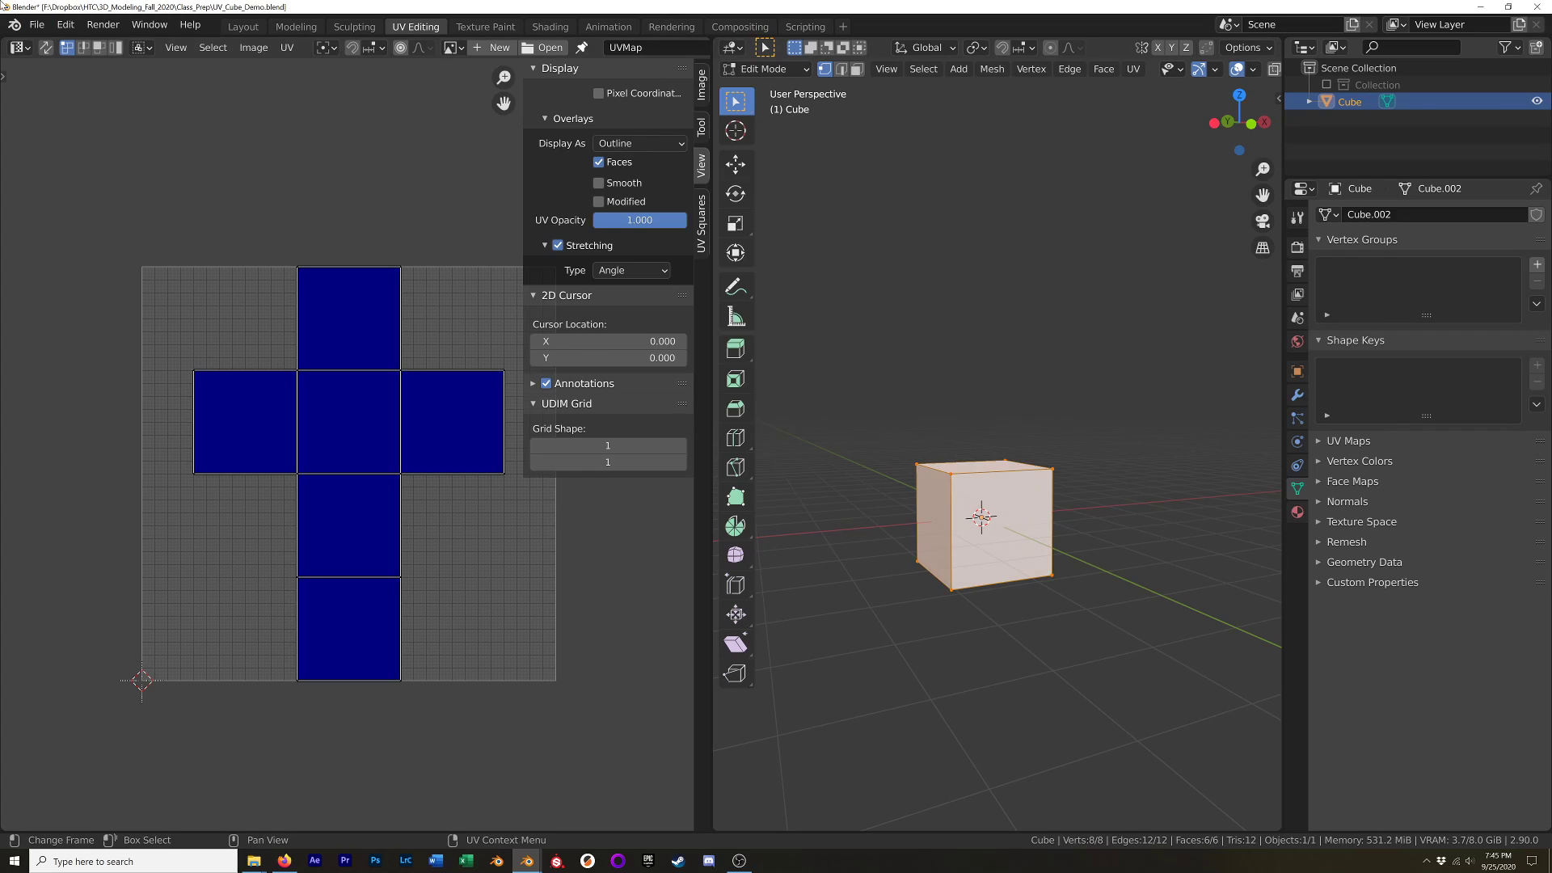
Try moving the upper-right UV vertex of the cross's topmost face inward by about 0.09 and 0.11, and cancel the move.
left_click_drag(447, 224, 327, 317)
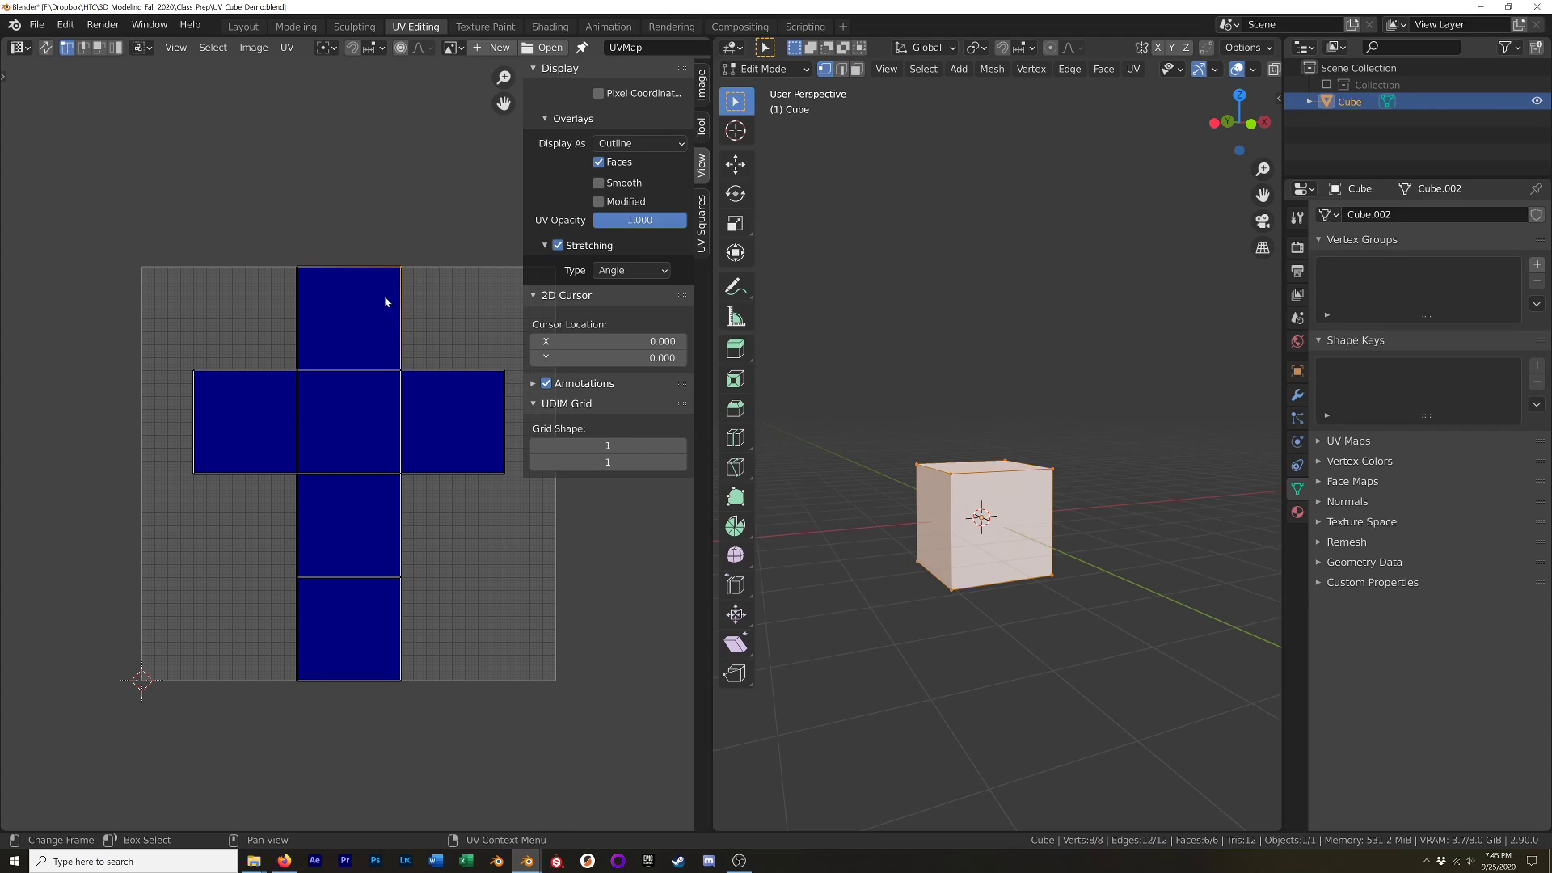
key("g")
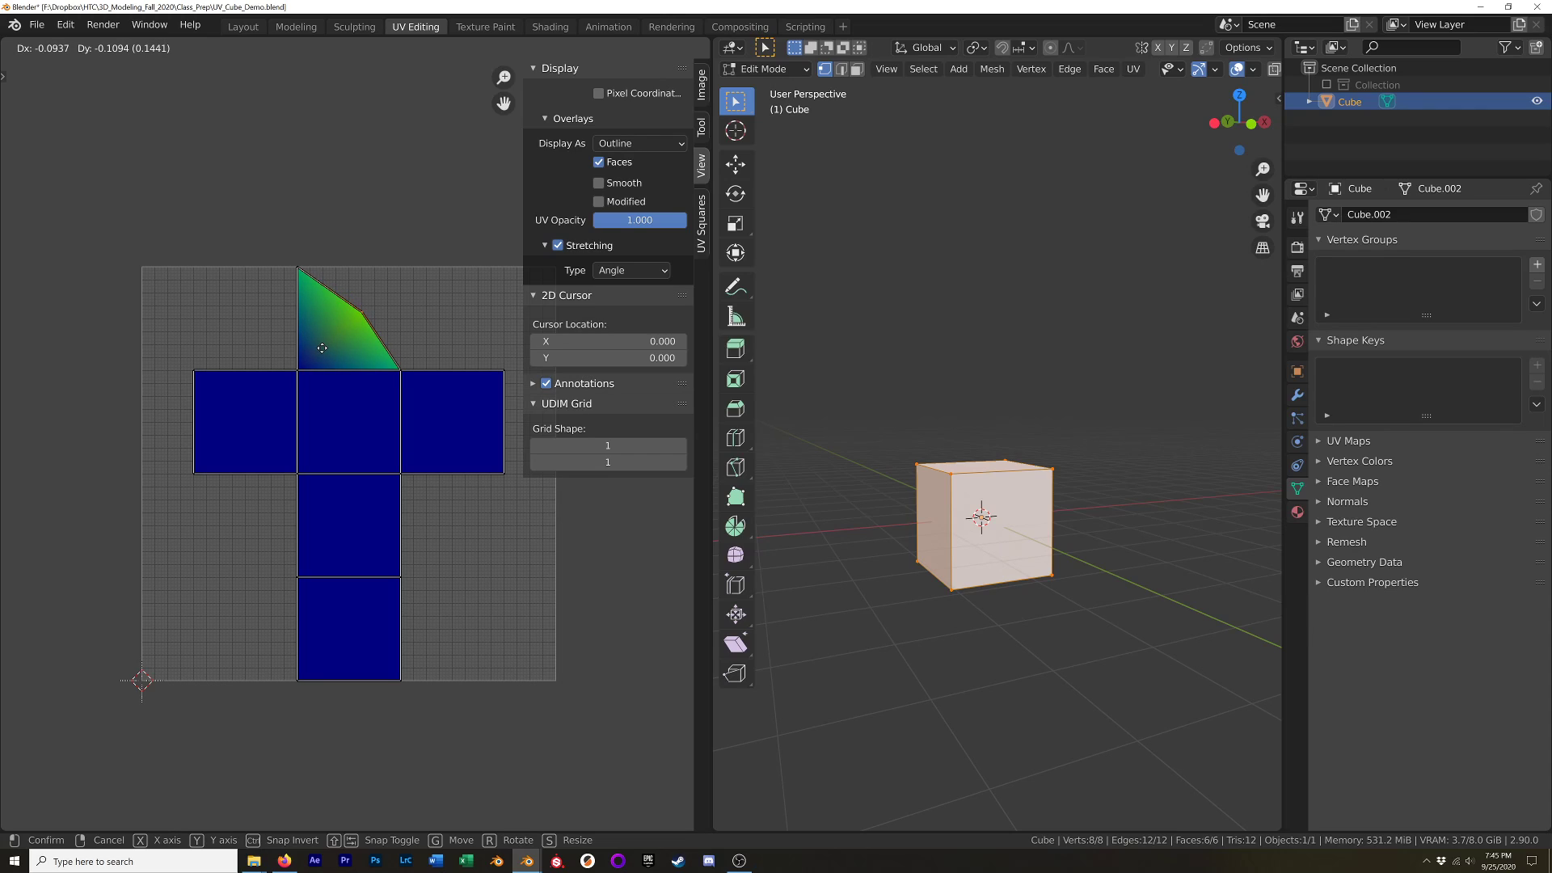
key("Escape")
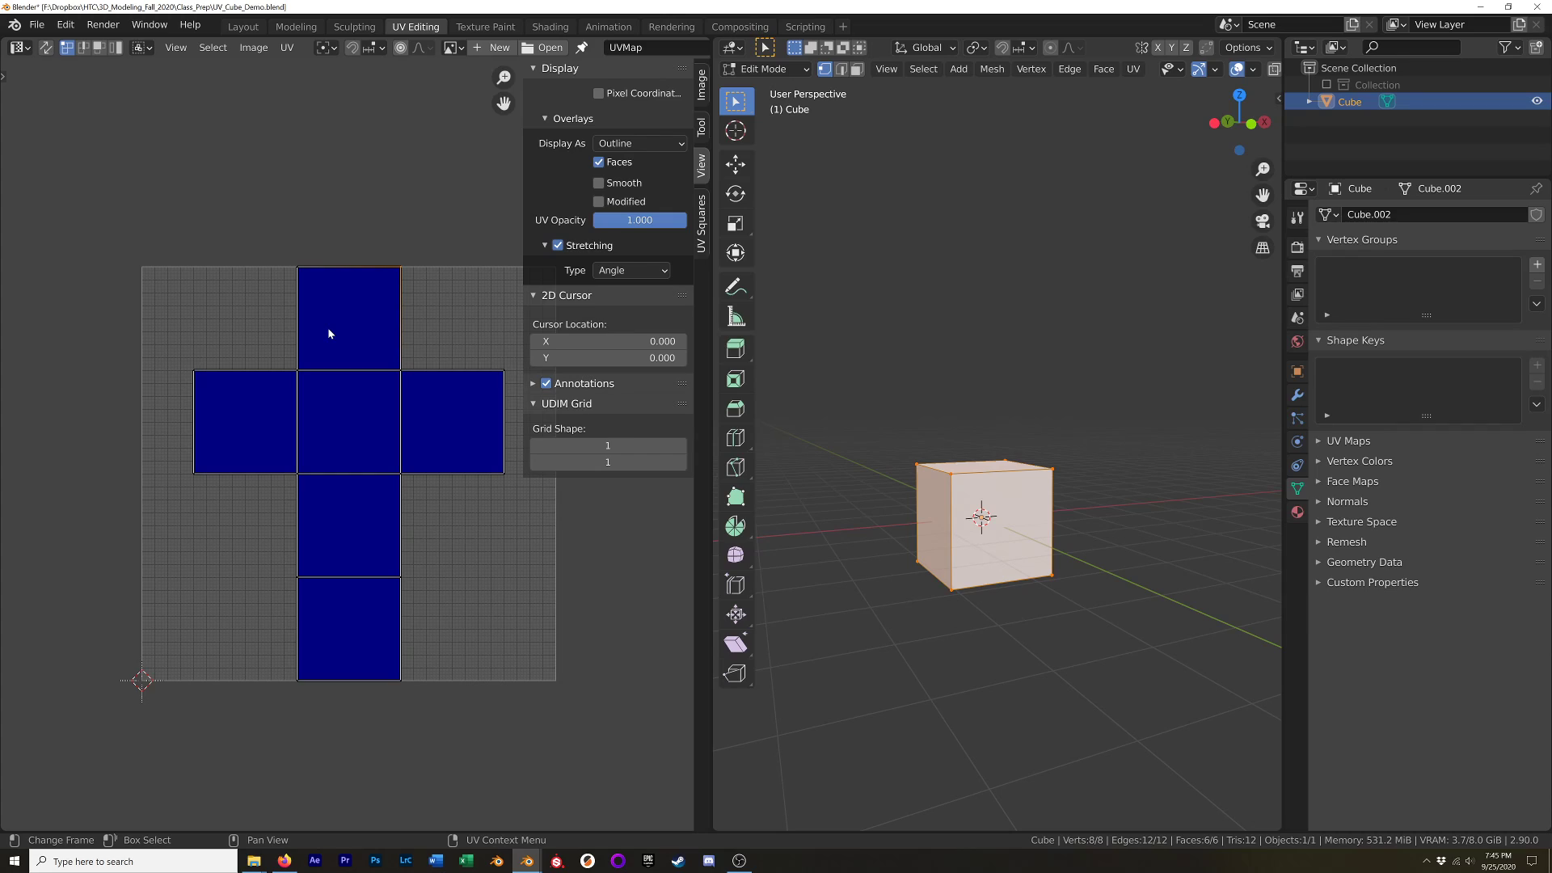
Turn off the stretching overlay and create a new image named UV_Test with the generated type UV Grid.
left_click(558, 245)
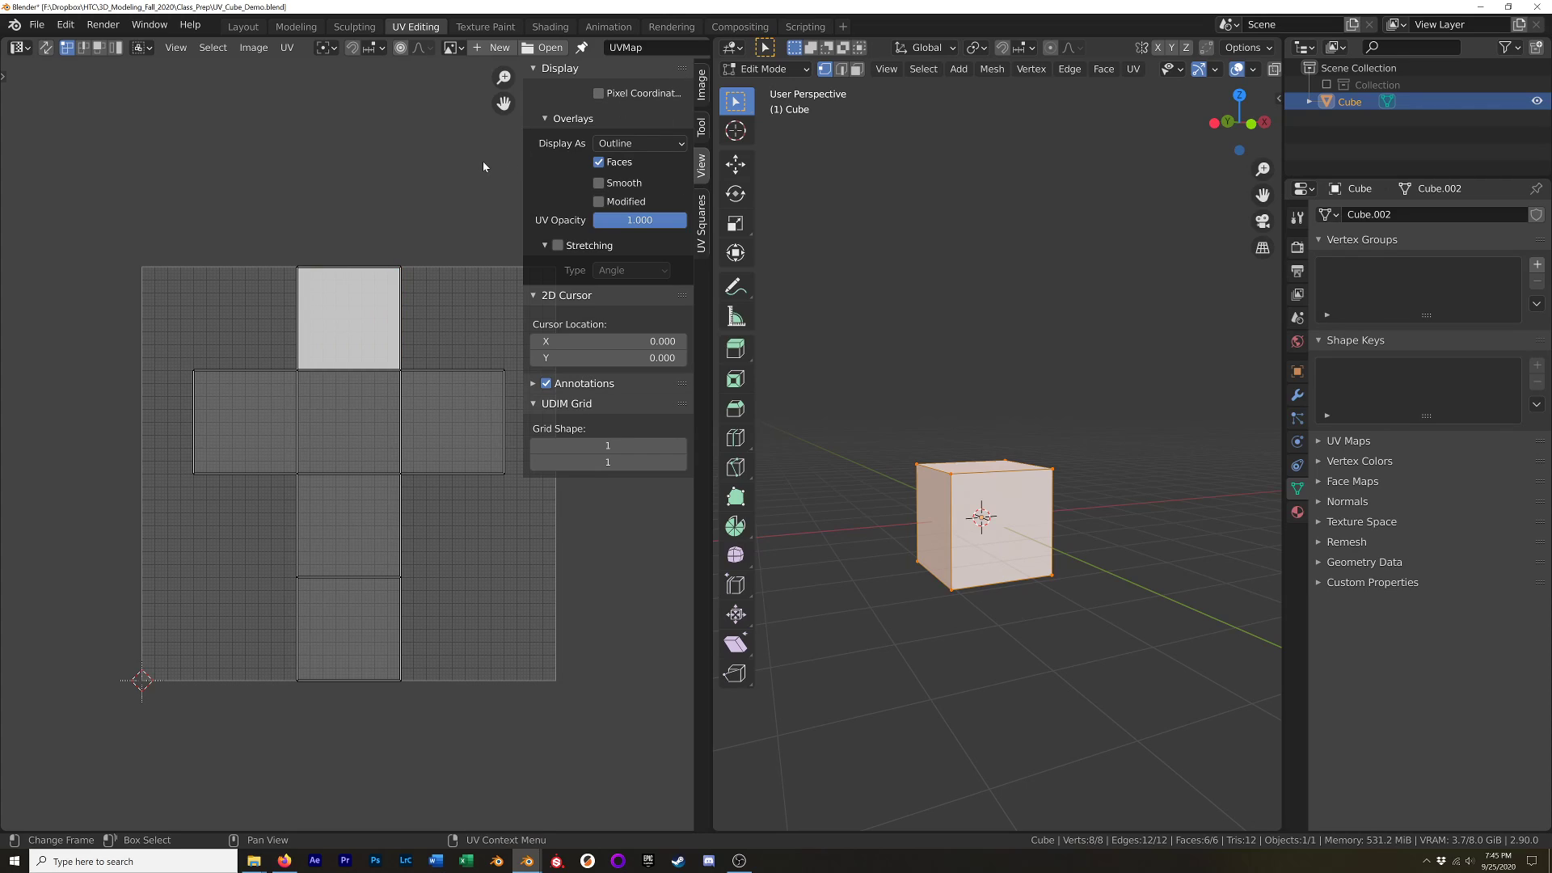
left_click(701, 84)
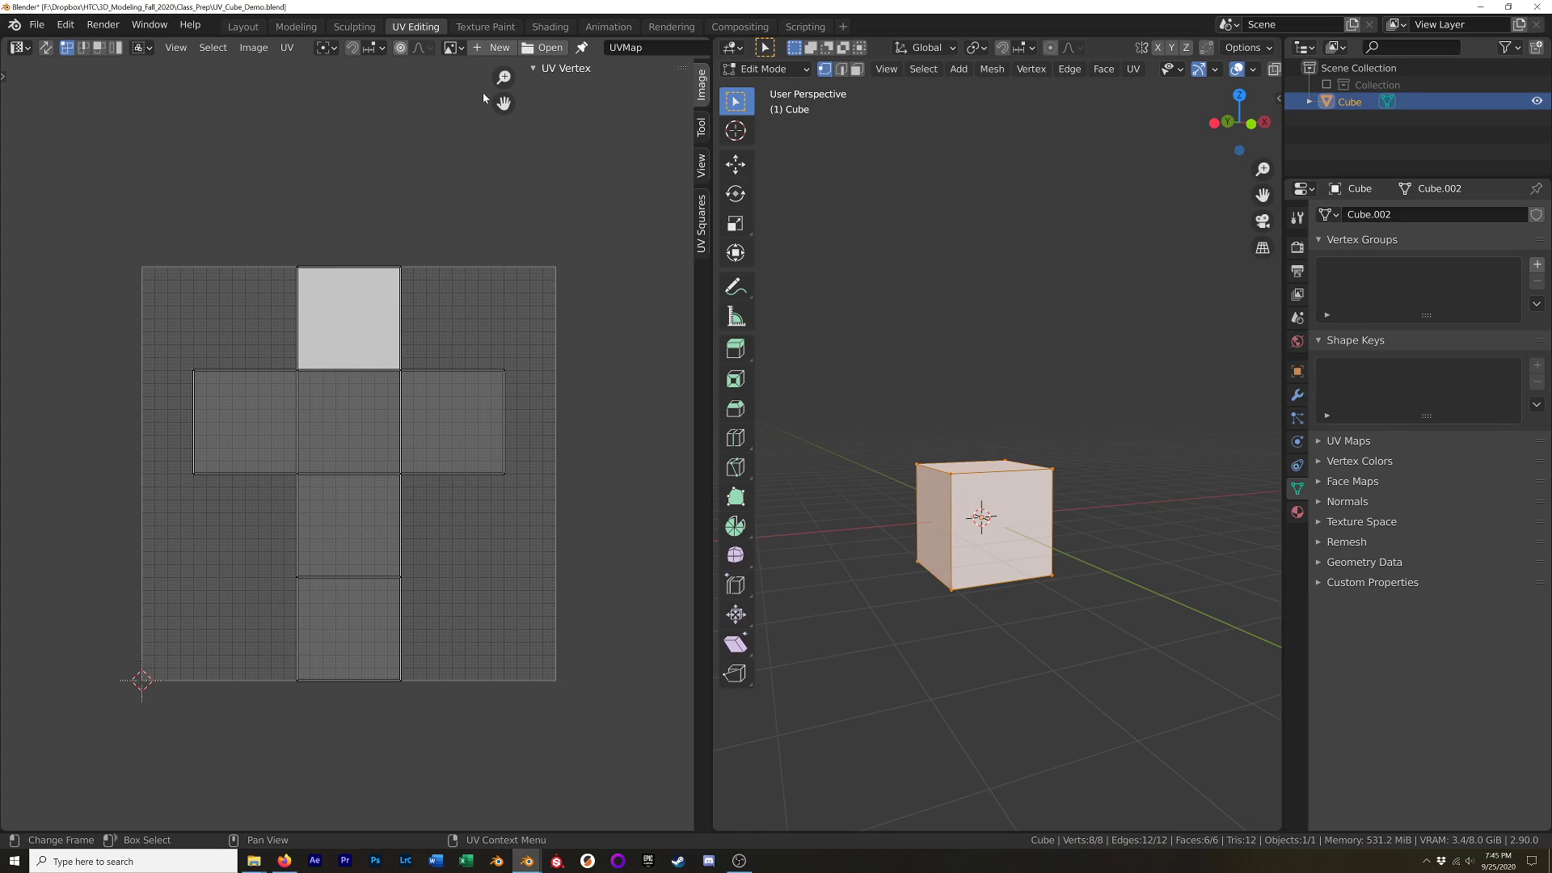
left_click(495, 49)
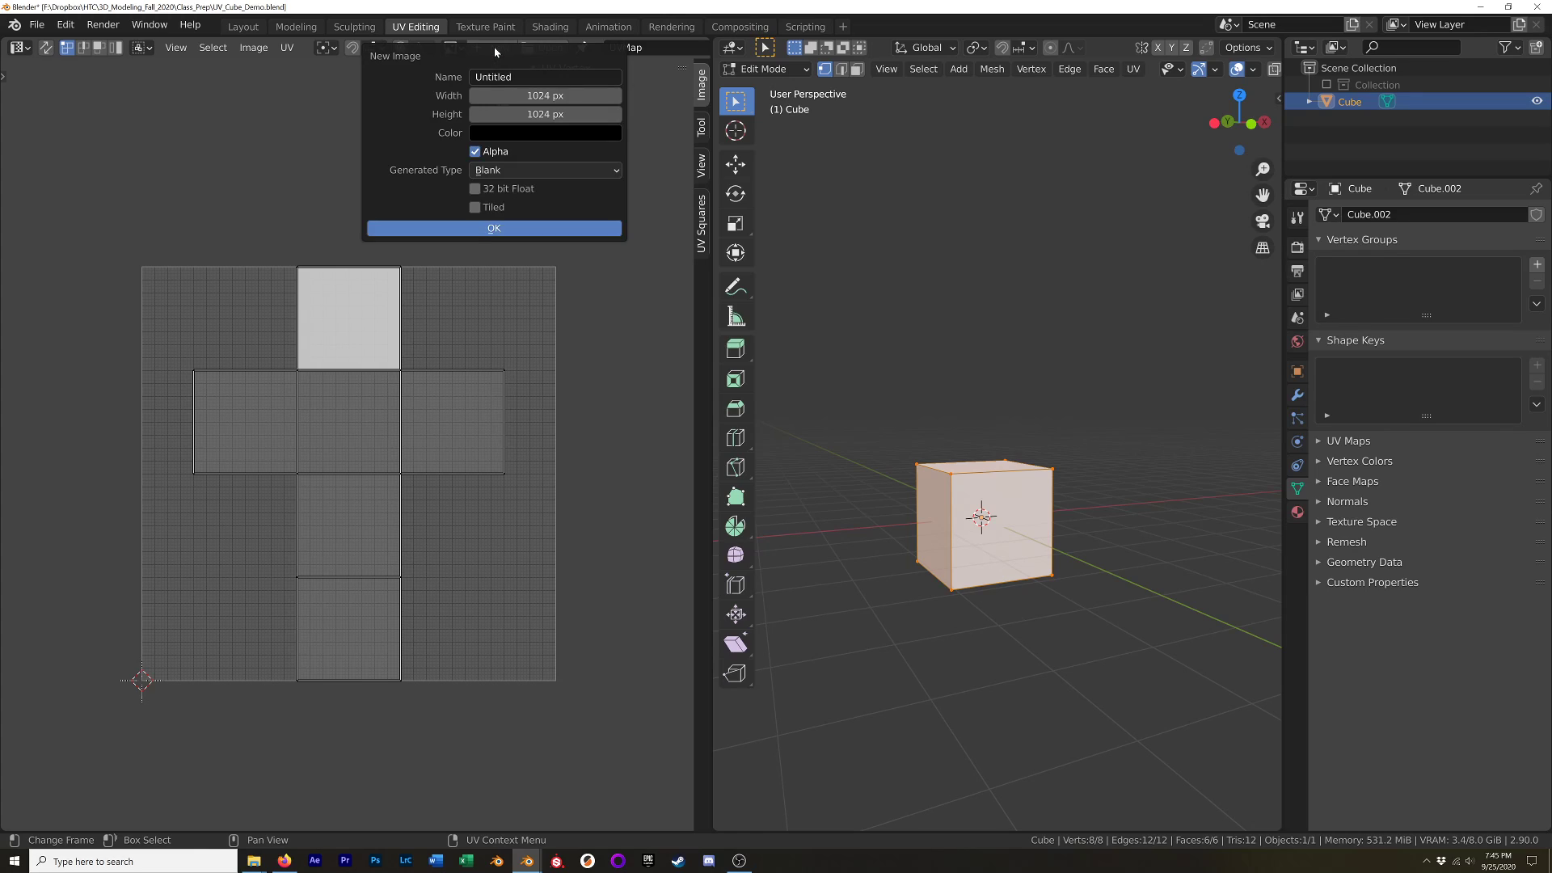
left_click(533, 78)
type("U")
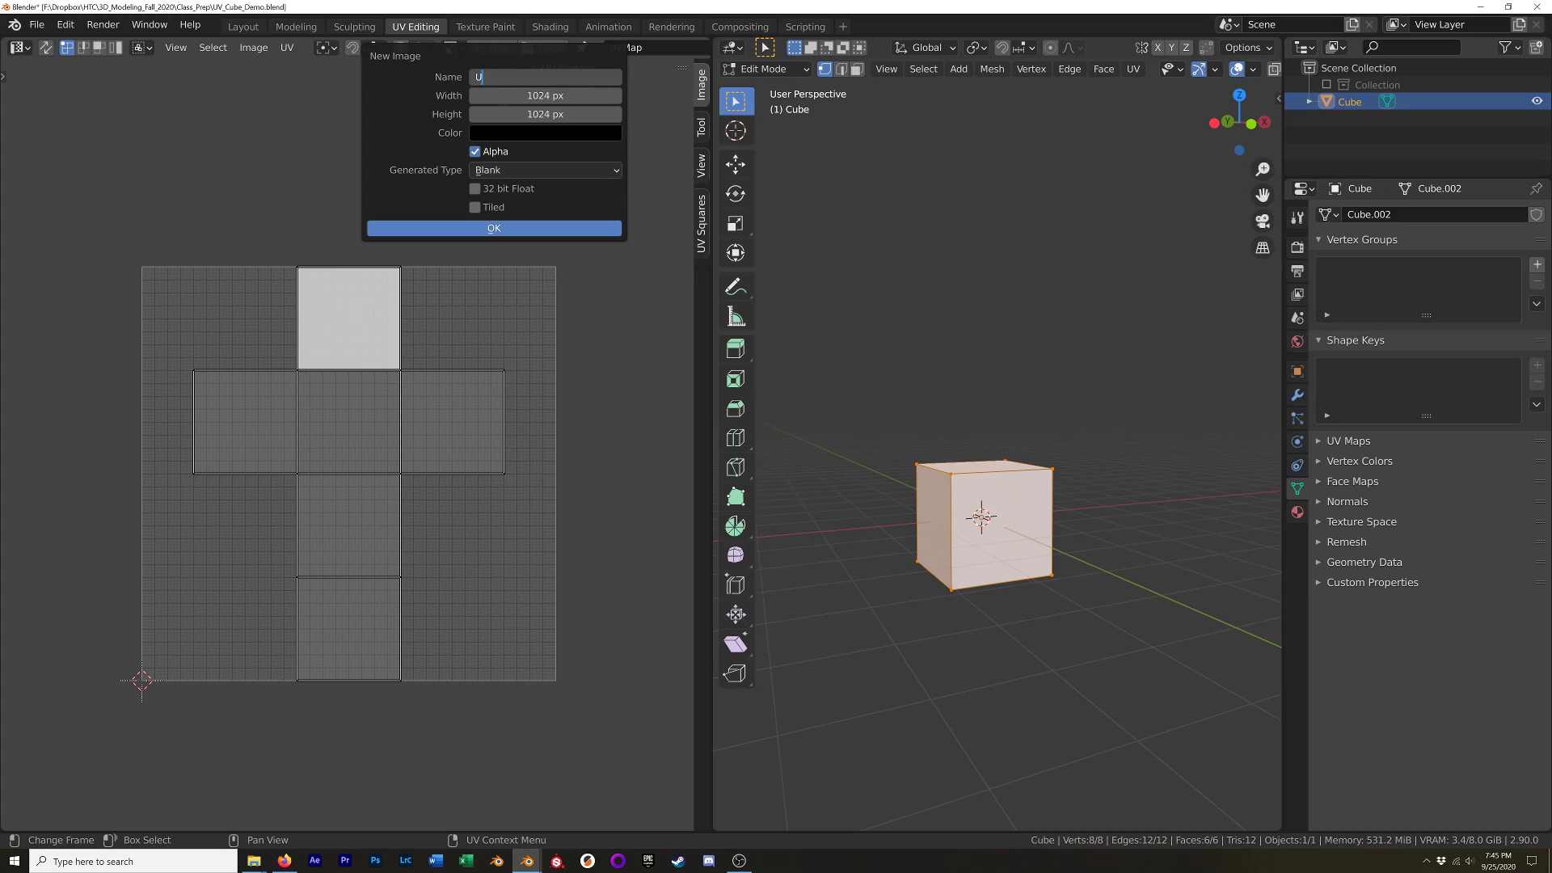
type("V_Test")
key("Return")
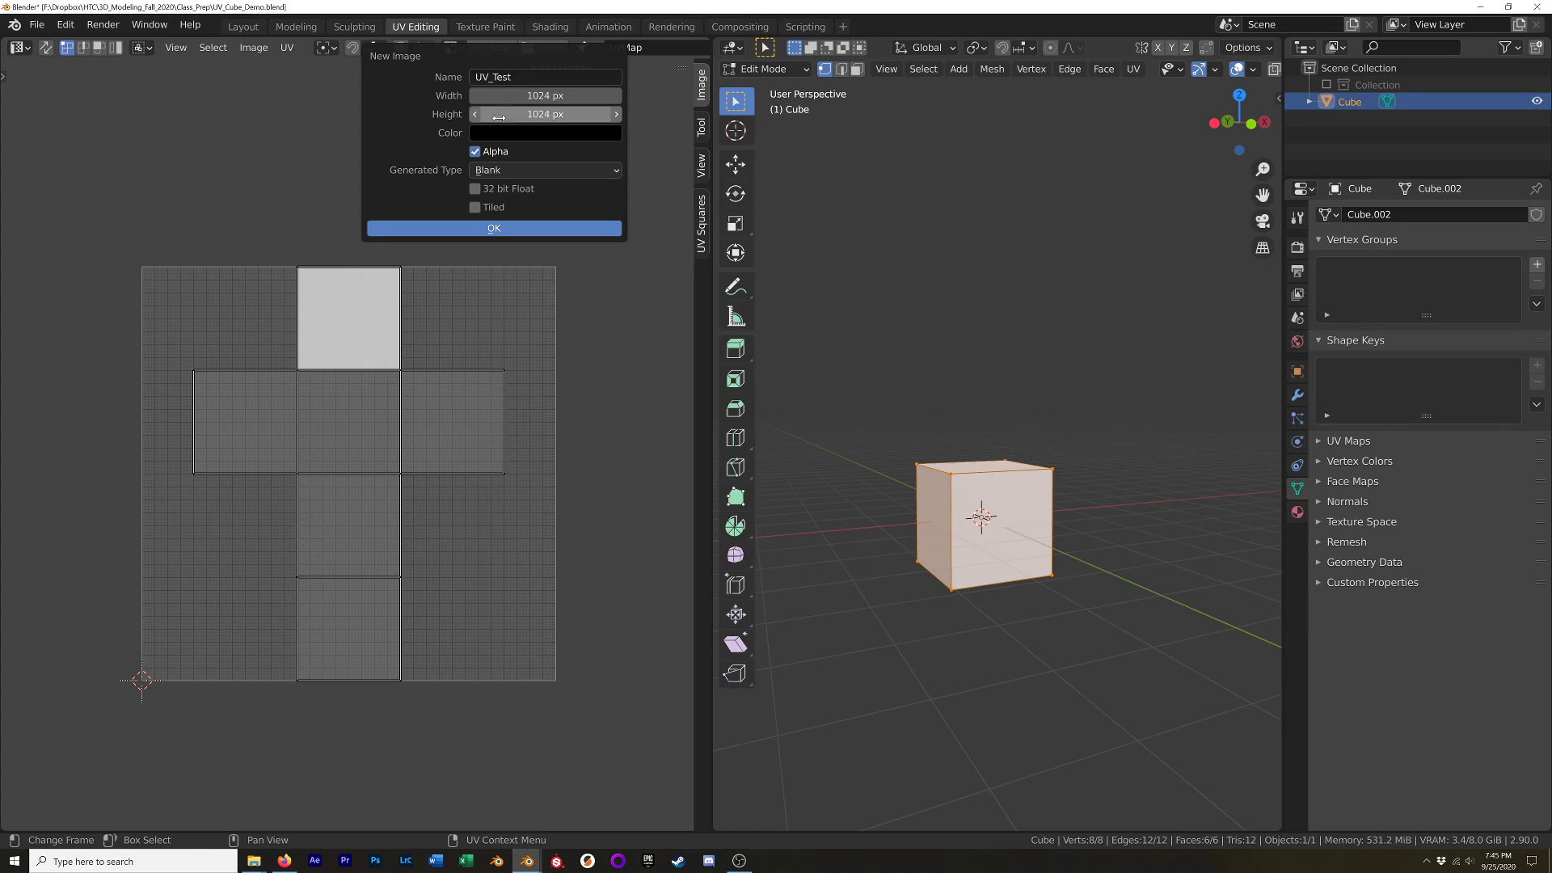
left_click(491, 173)
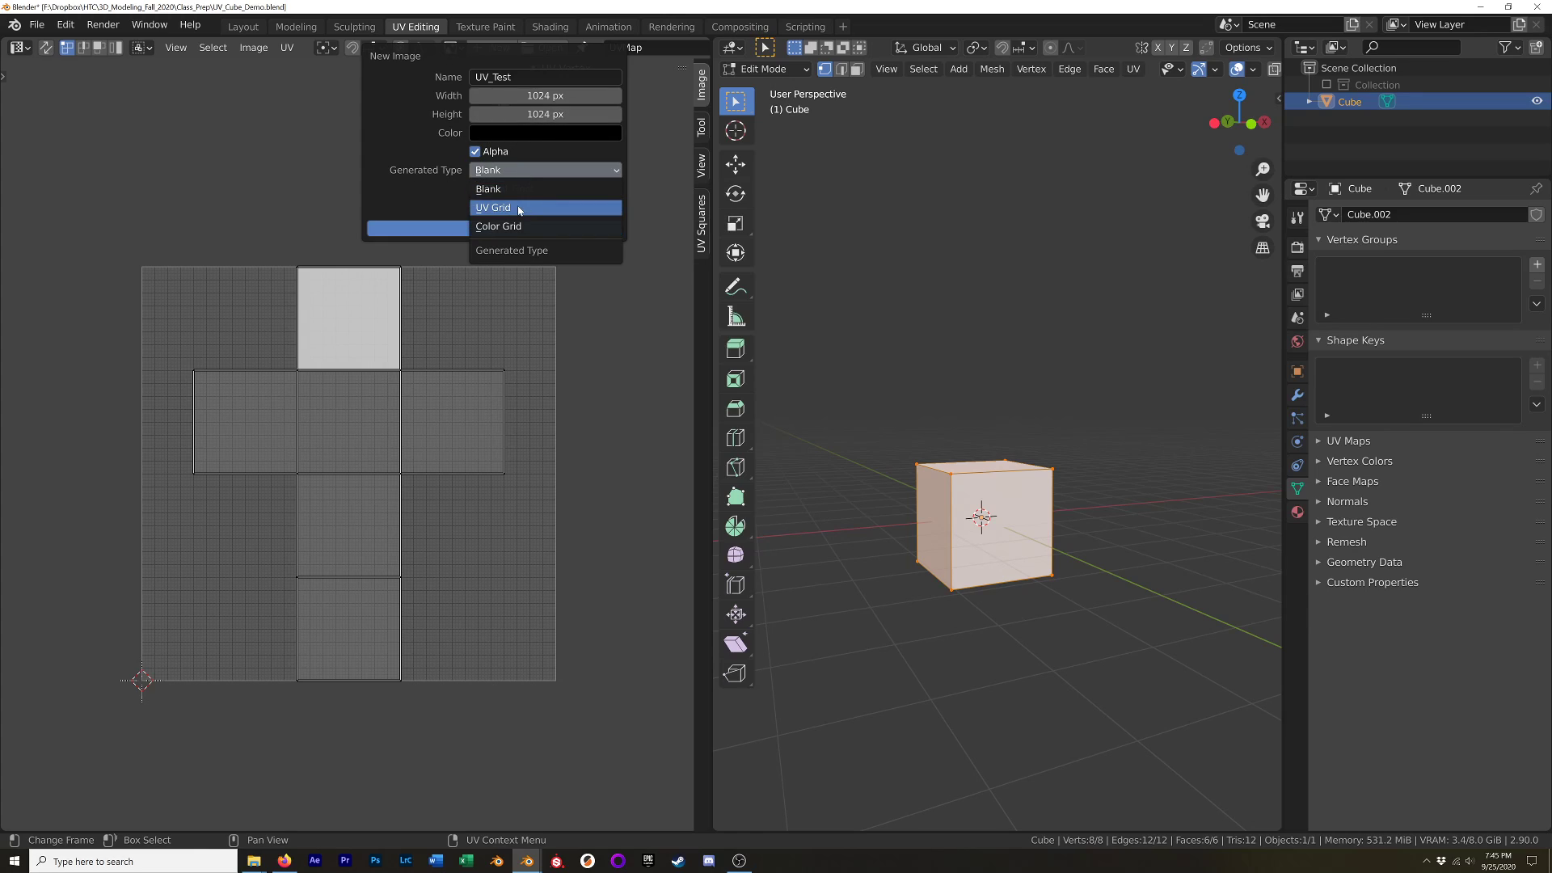
left_click(510, 208)
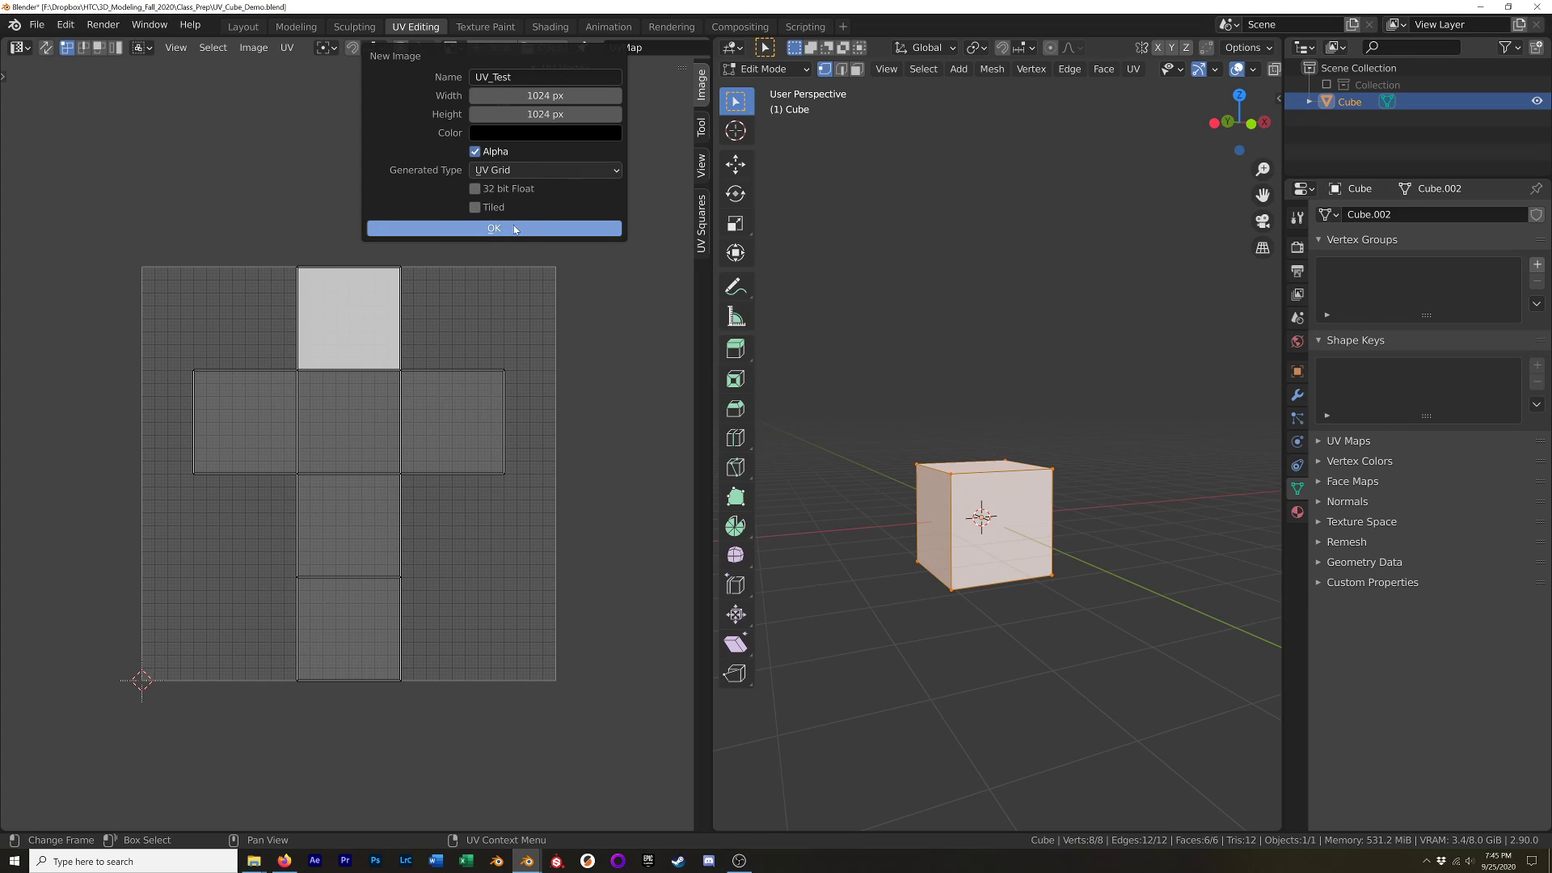
left_click(514, 230)
Inspect the checker pattern of the UV_Test grid and switch the 3D viewport shading to Material Preview.
scroll(422, 393, "down", 5)
scroll(420, 396, "up", 1)
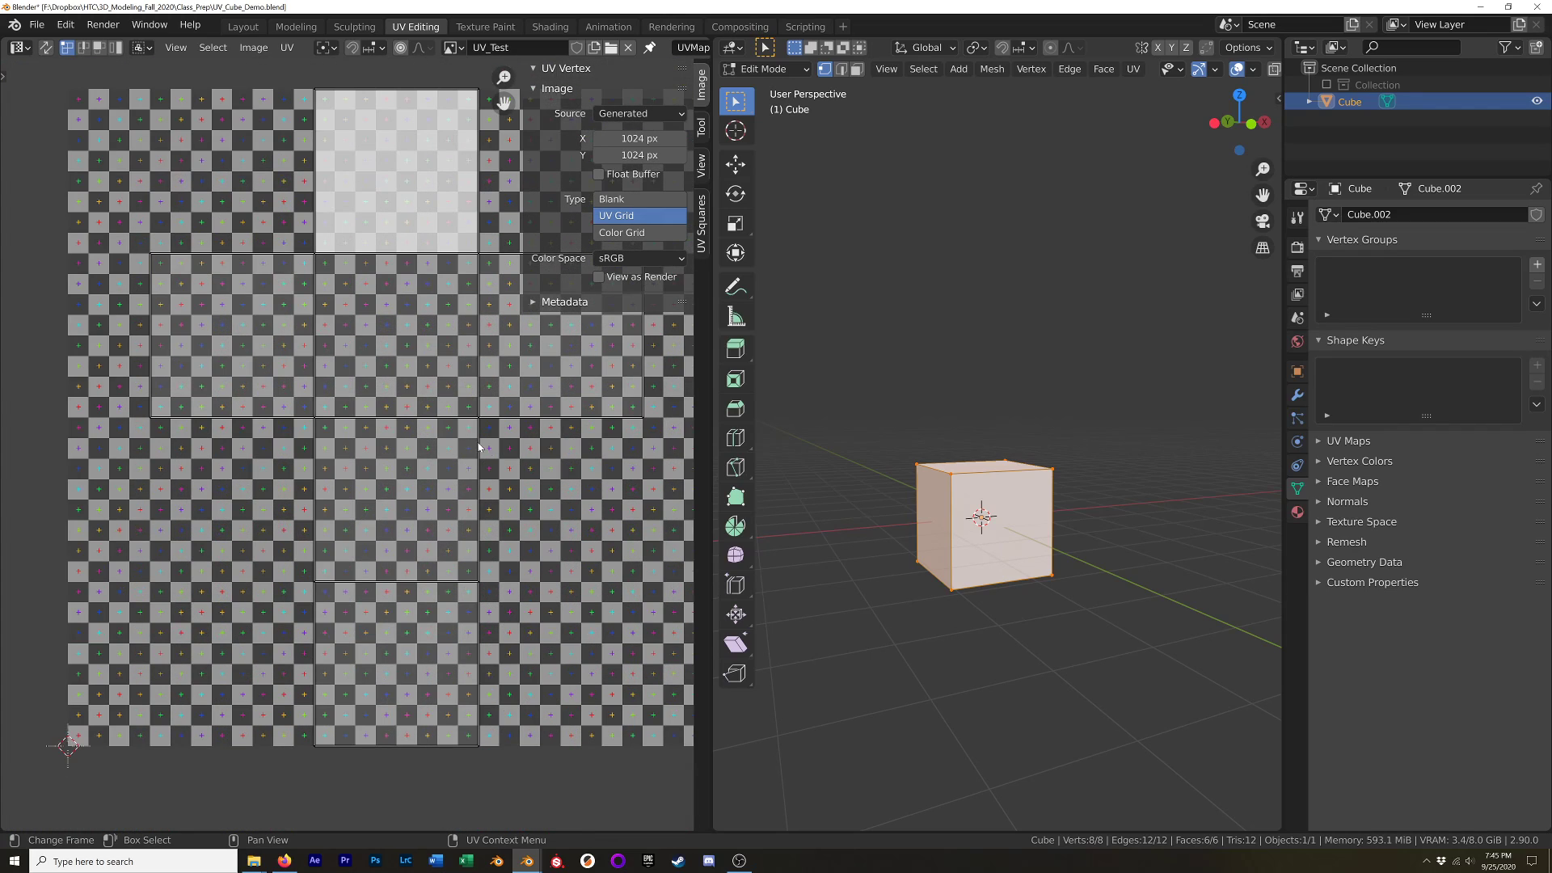
middle_click_drag(477, 444, 327, 555)
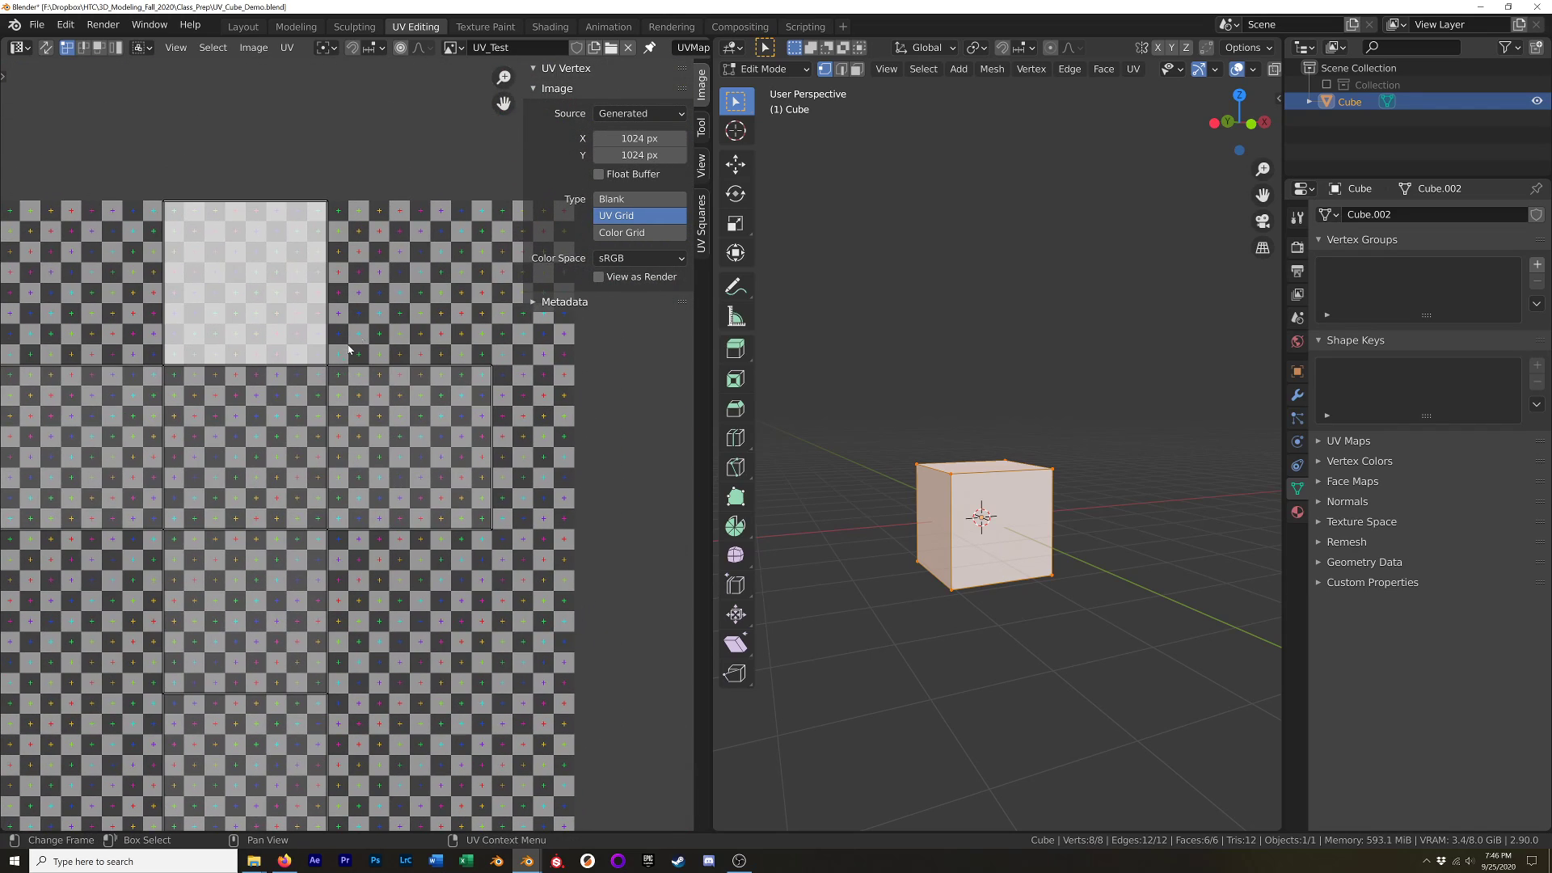
scroll(384, 316, "up", 6)
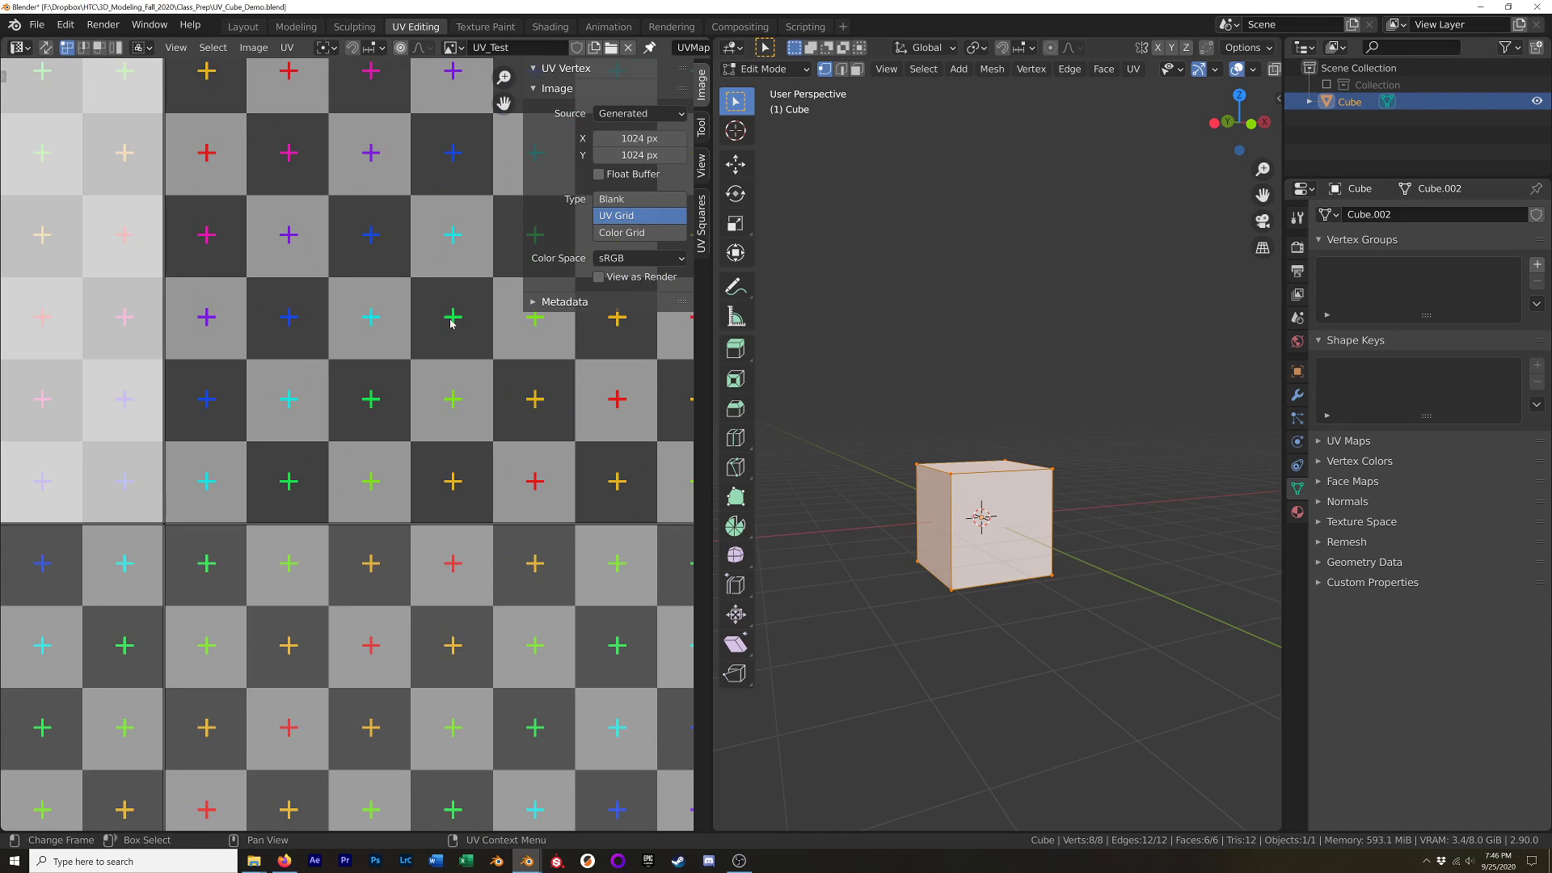
scroll(494, 377, "down", 7)
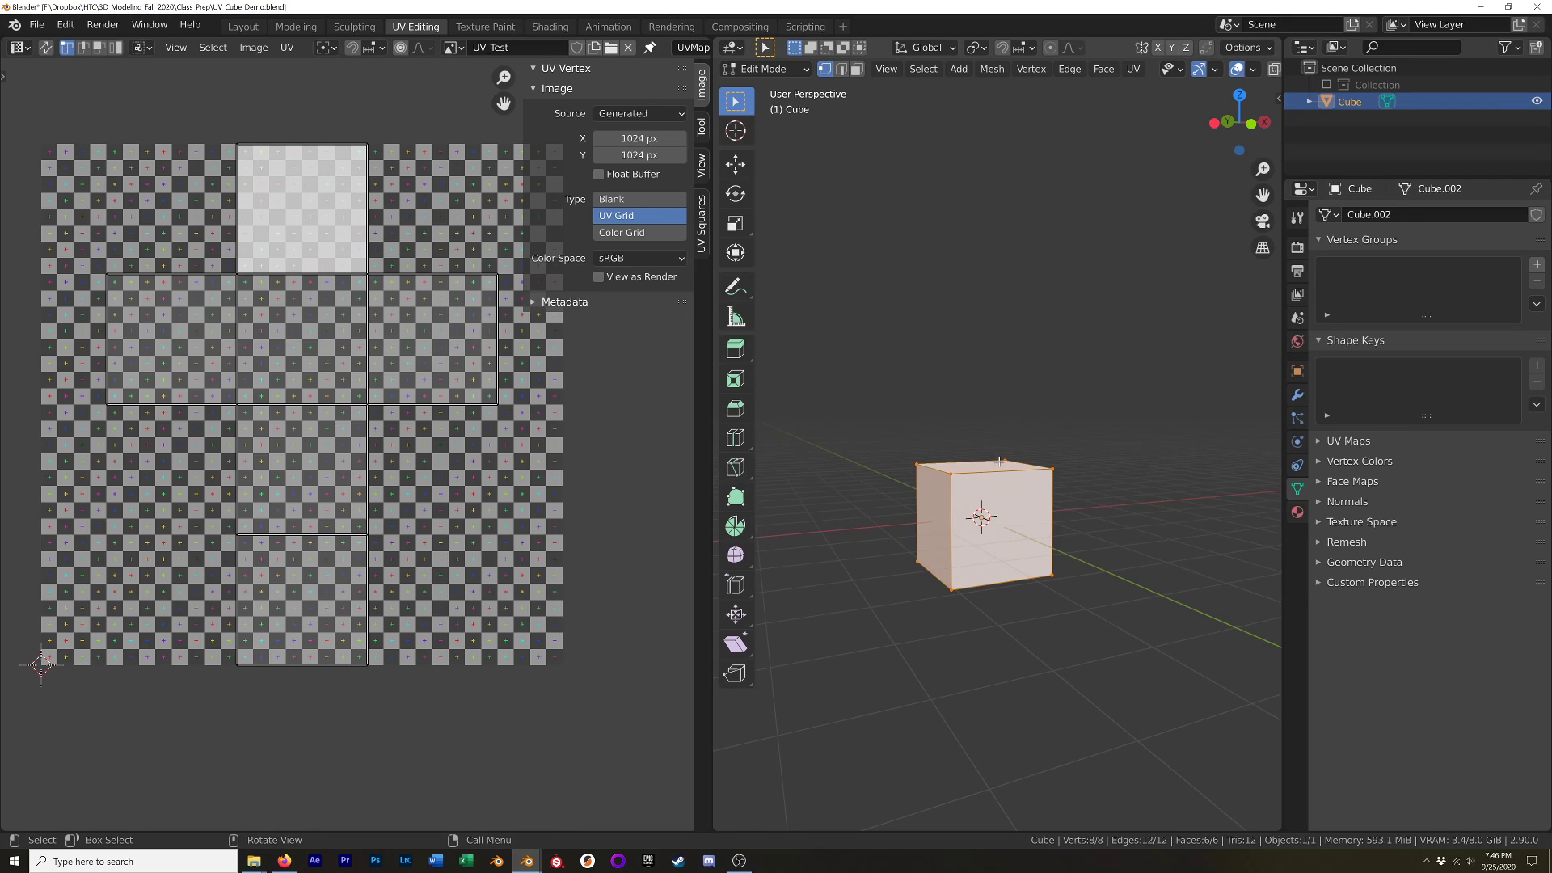
key("z")
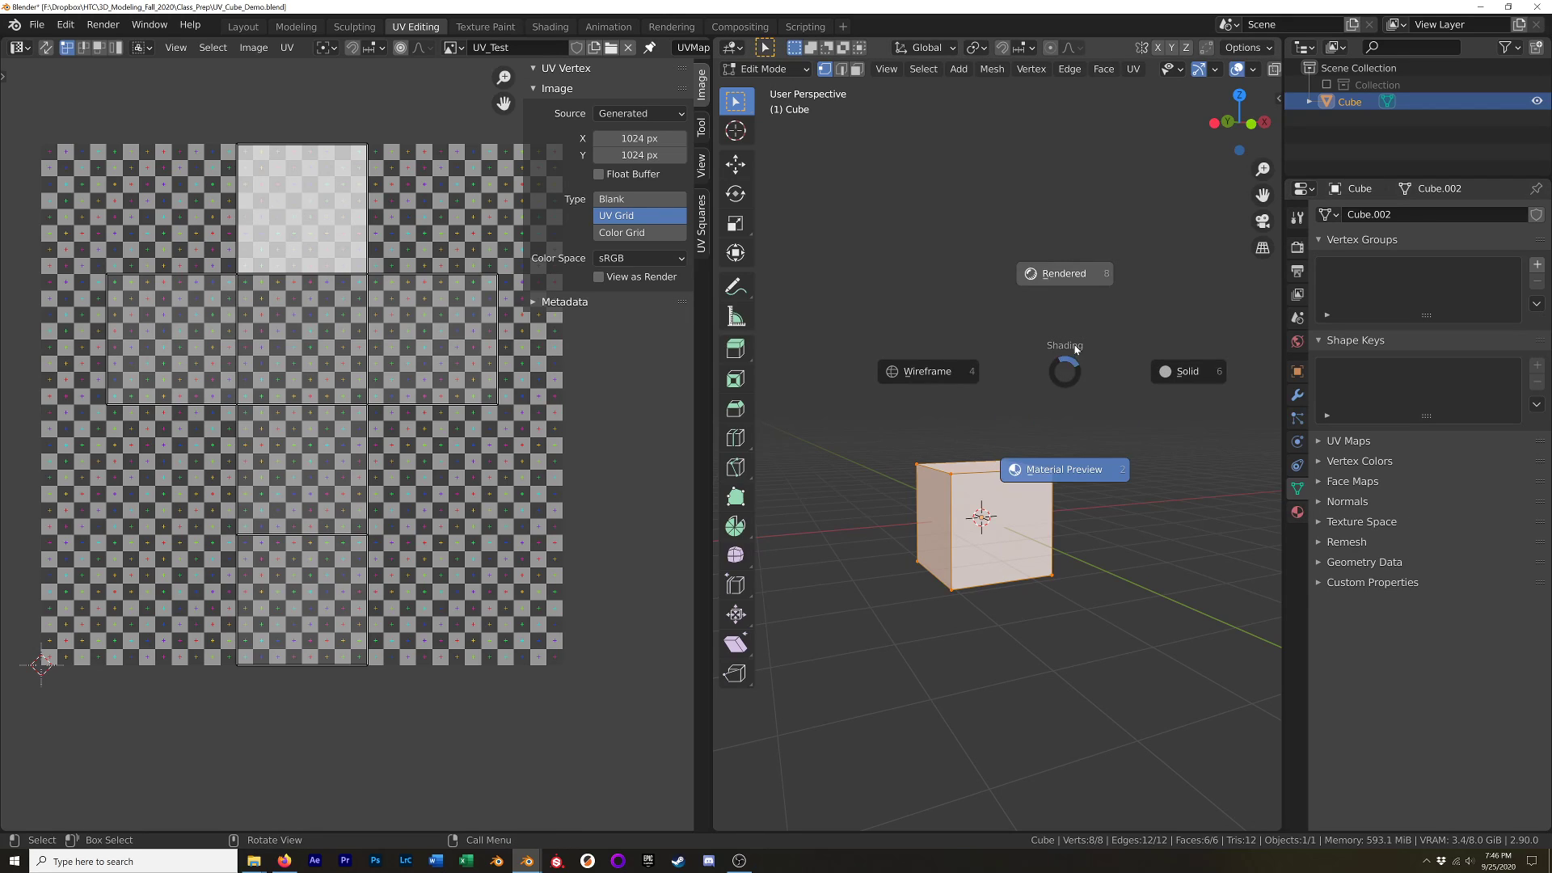
left_click(1071, 472)
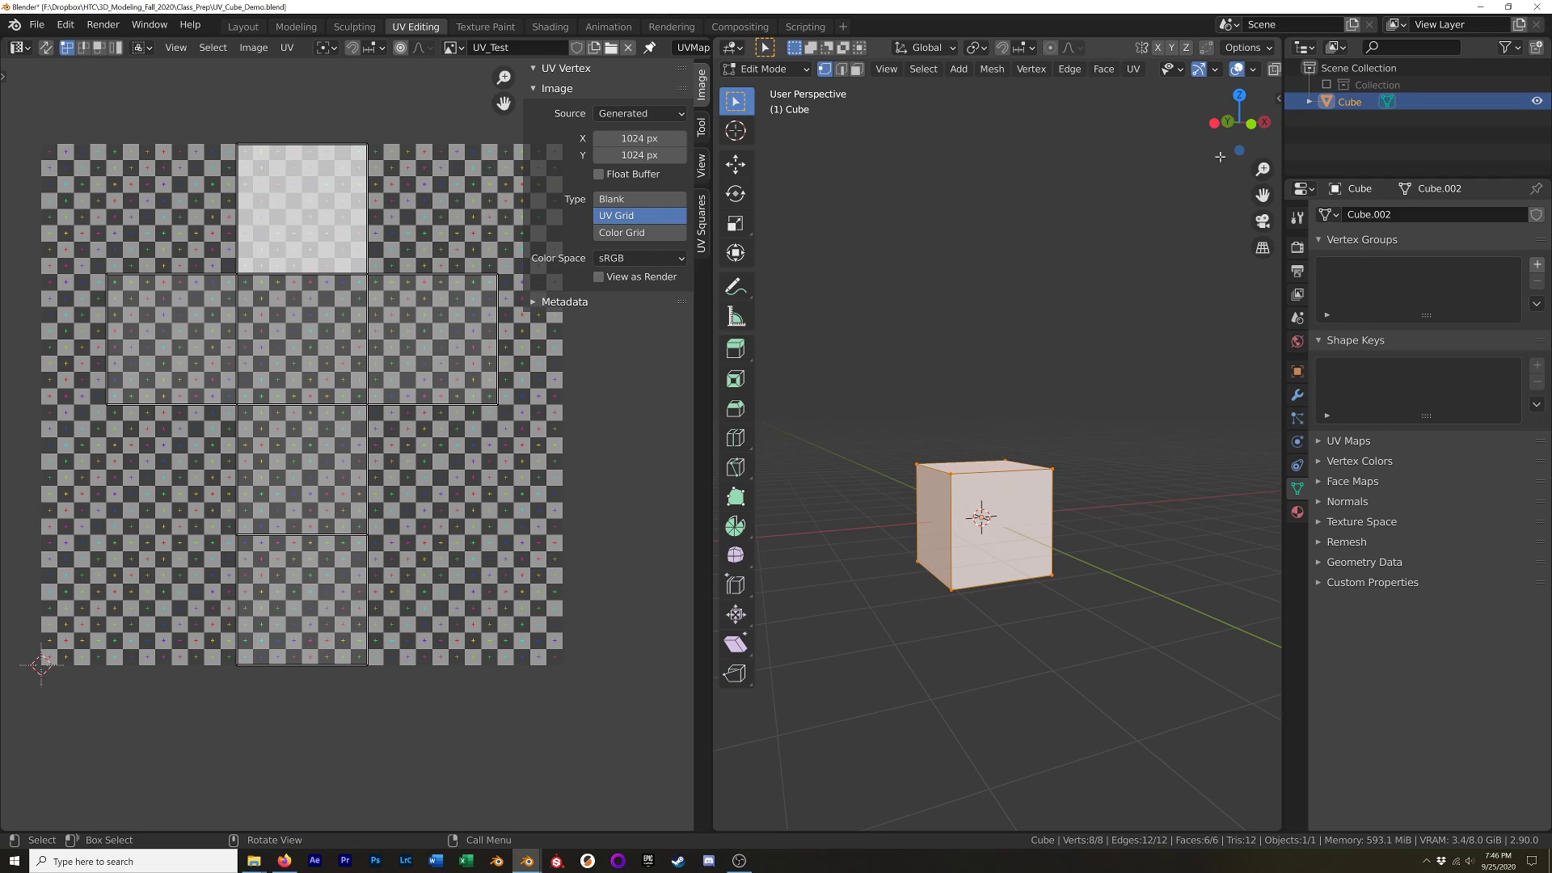
Hide the 3D viewport's toolbar and enable the Screencast Keys display.
key("n")
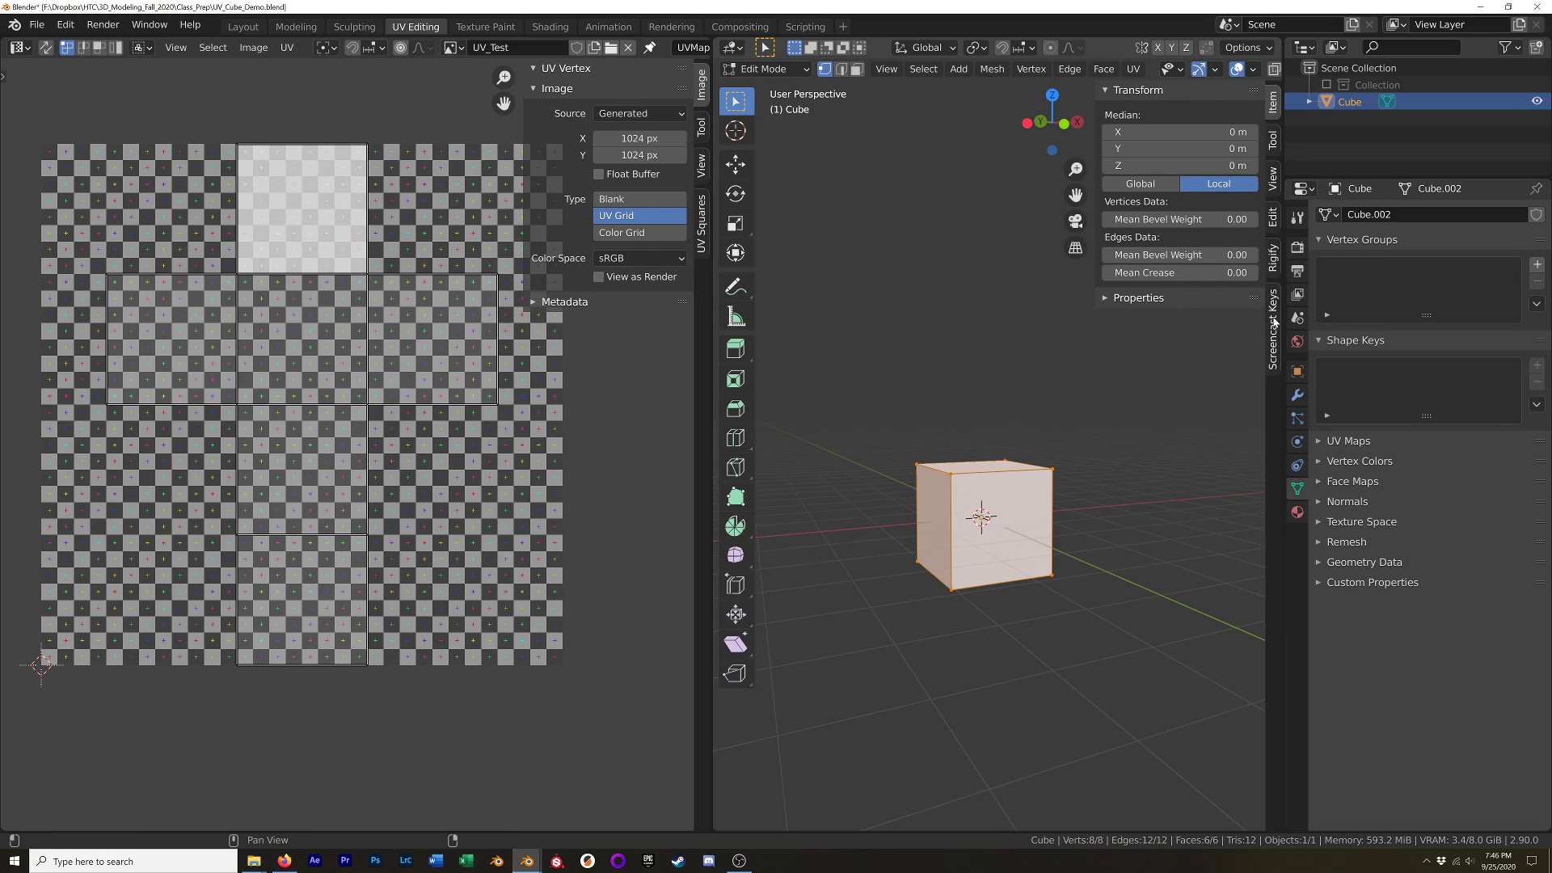
left_click(1273, 327)
key("n")
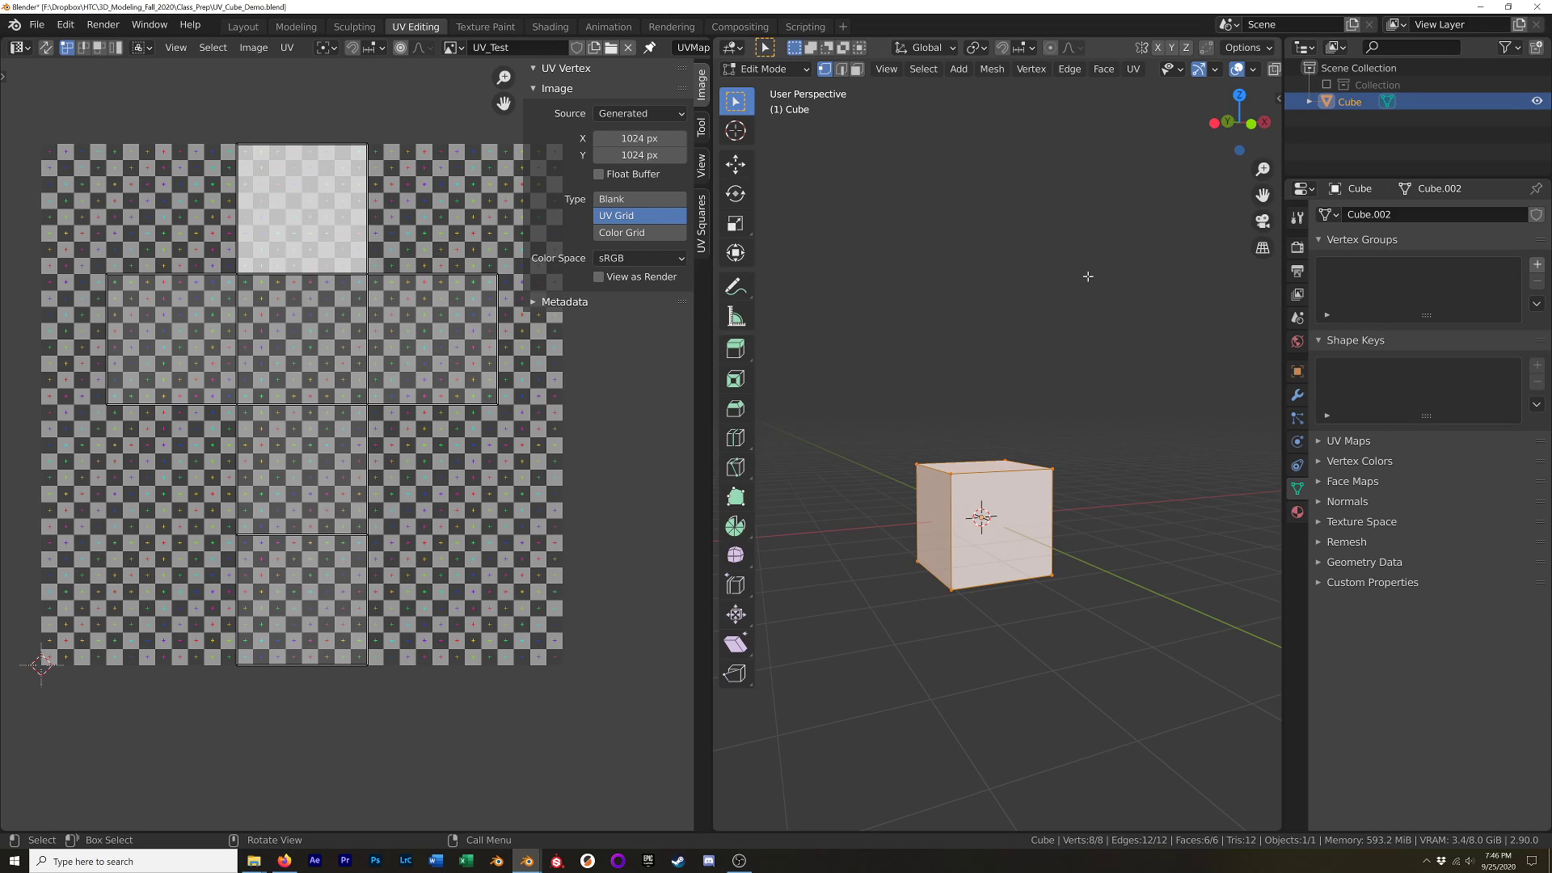
key("t")
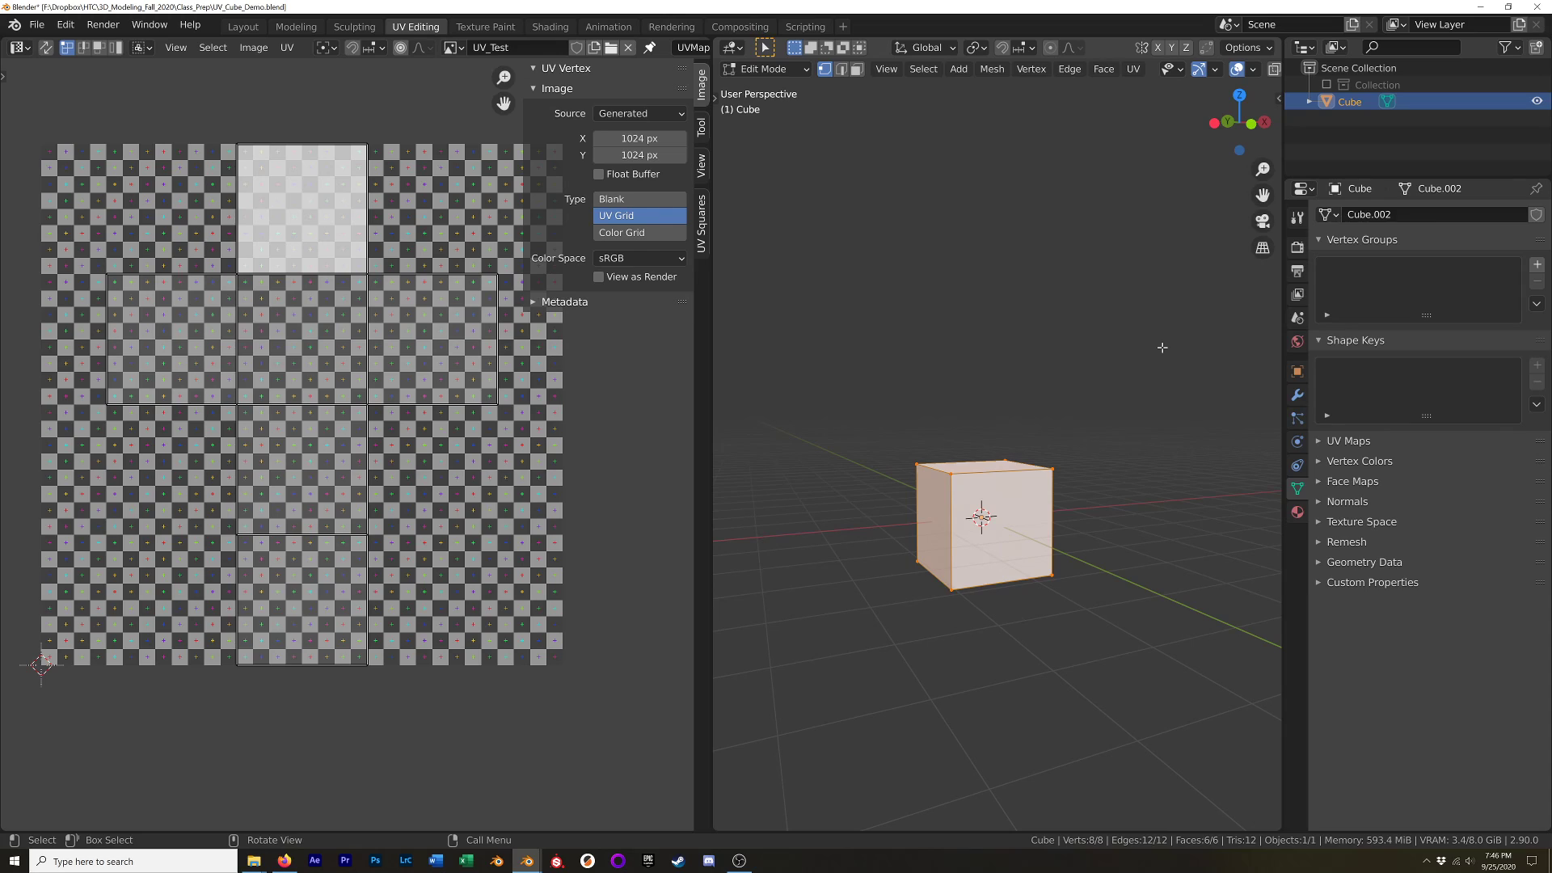
key("n")
left_click(1119, 90)
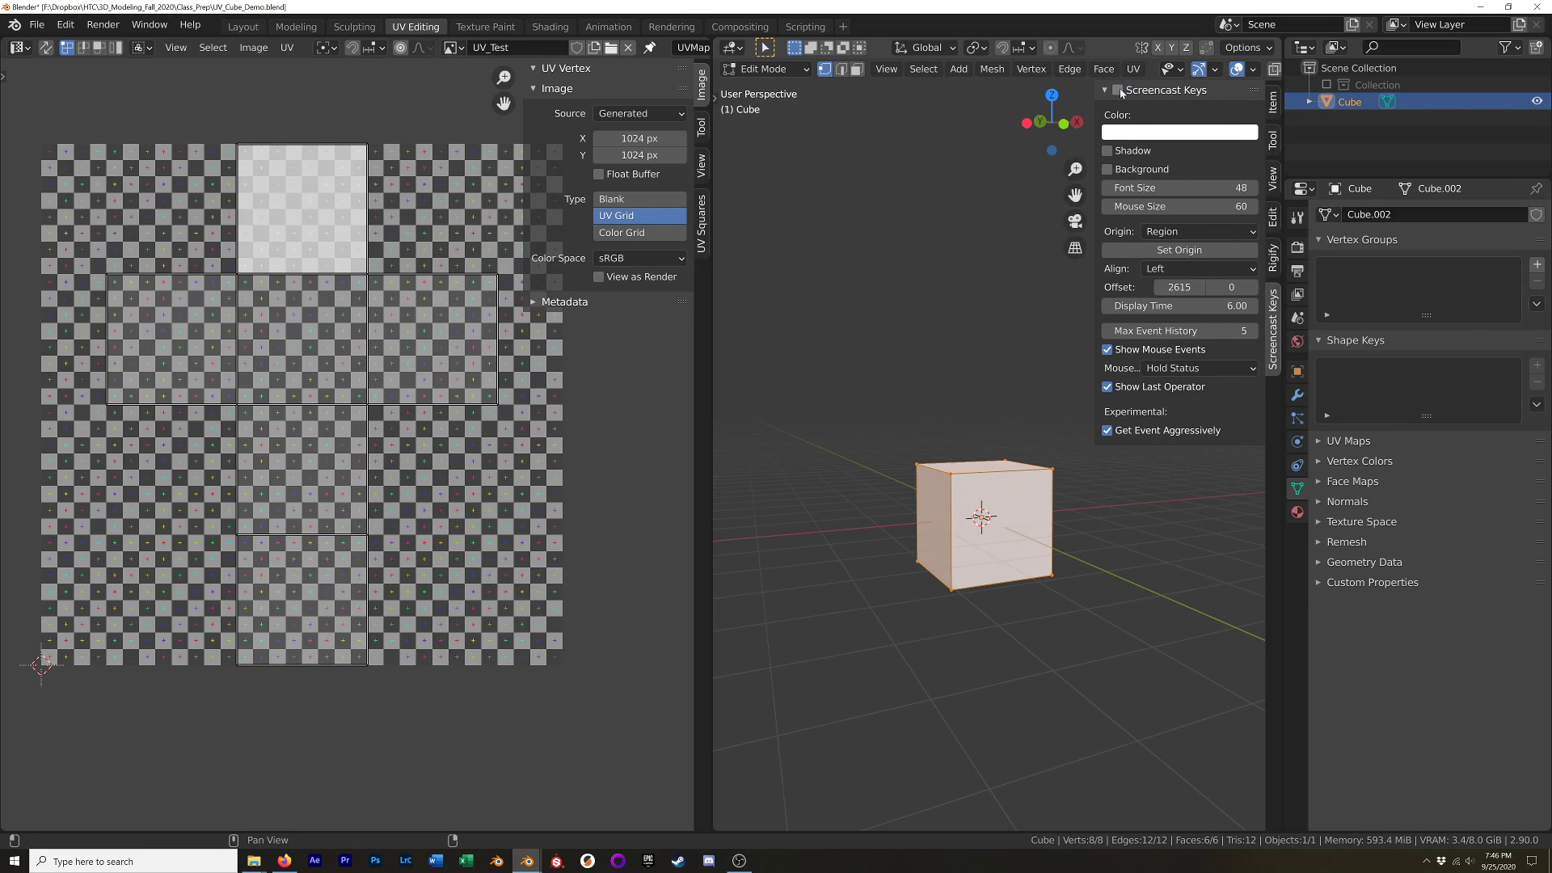
Align the Screencast Keys display to the right with a horizontal offset of 277, and hide its settings.
key("n")
key("n")
key("n")
scroll(947, 452, "down", 5)
scroll(938, 444, "up", 5)
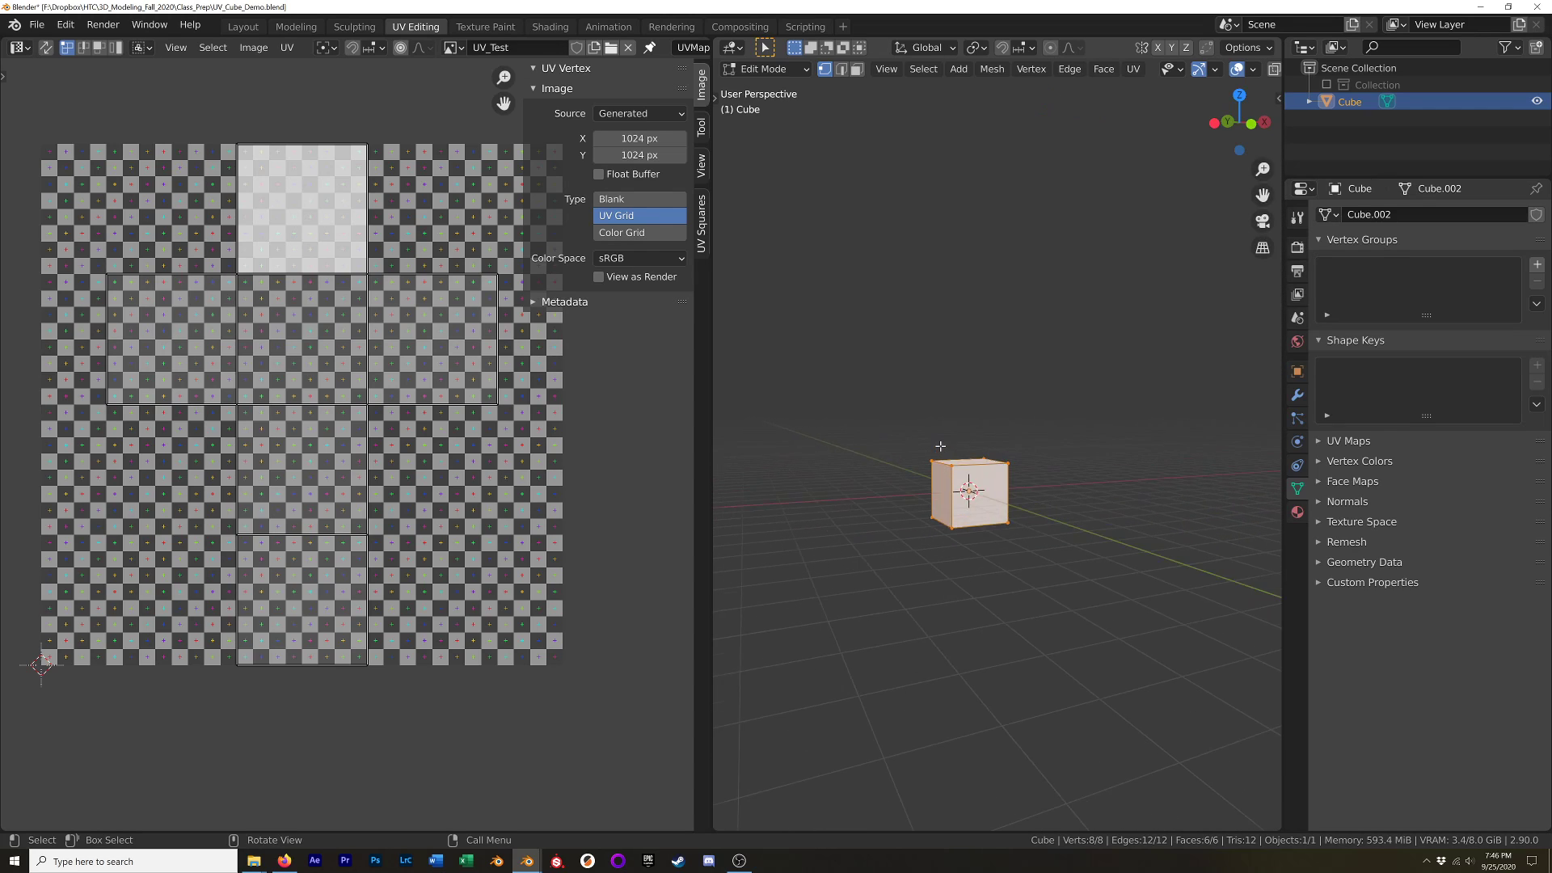
key("n")
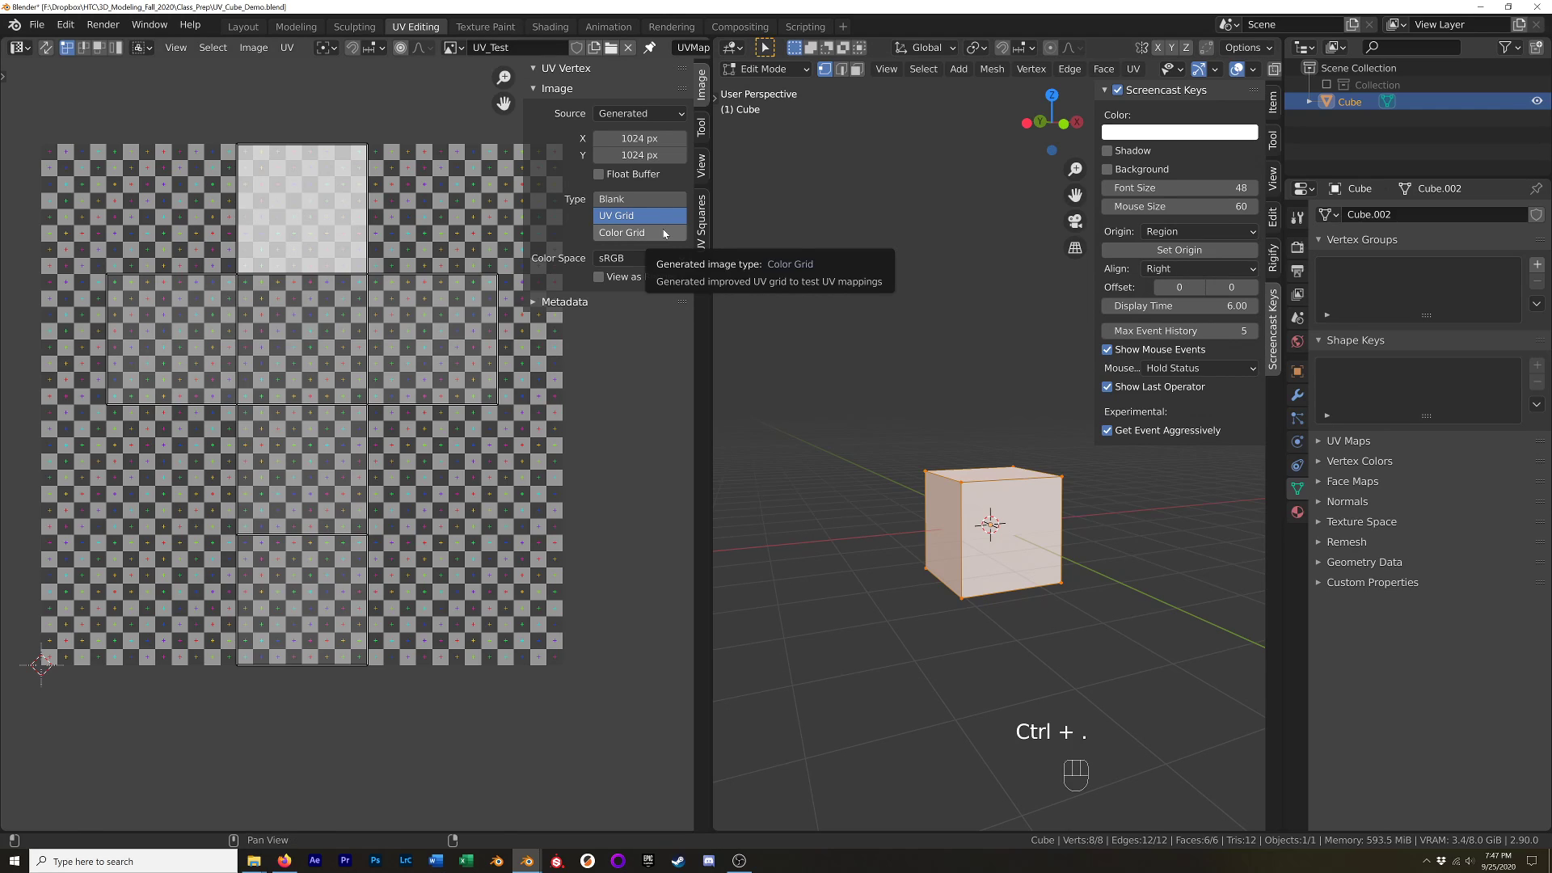
mouse_move(1173, 288)
left_mouse_down()
mouse_move(1273, 287)
mouse_move(1172, 287)
left_mouse_up()
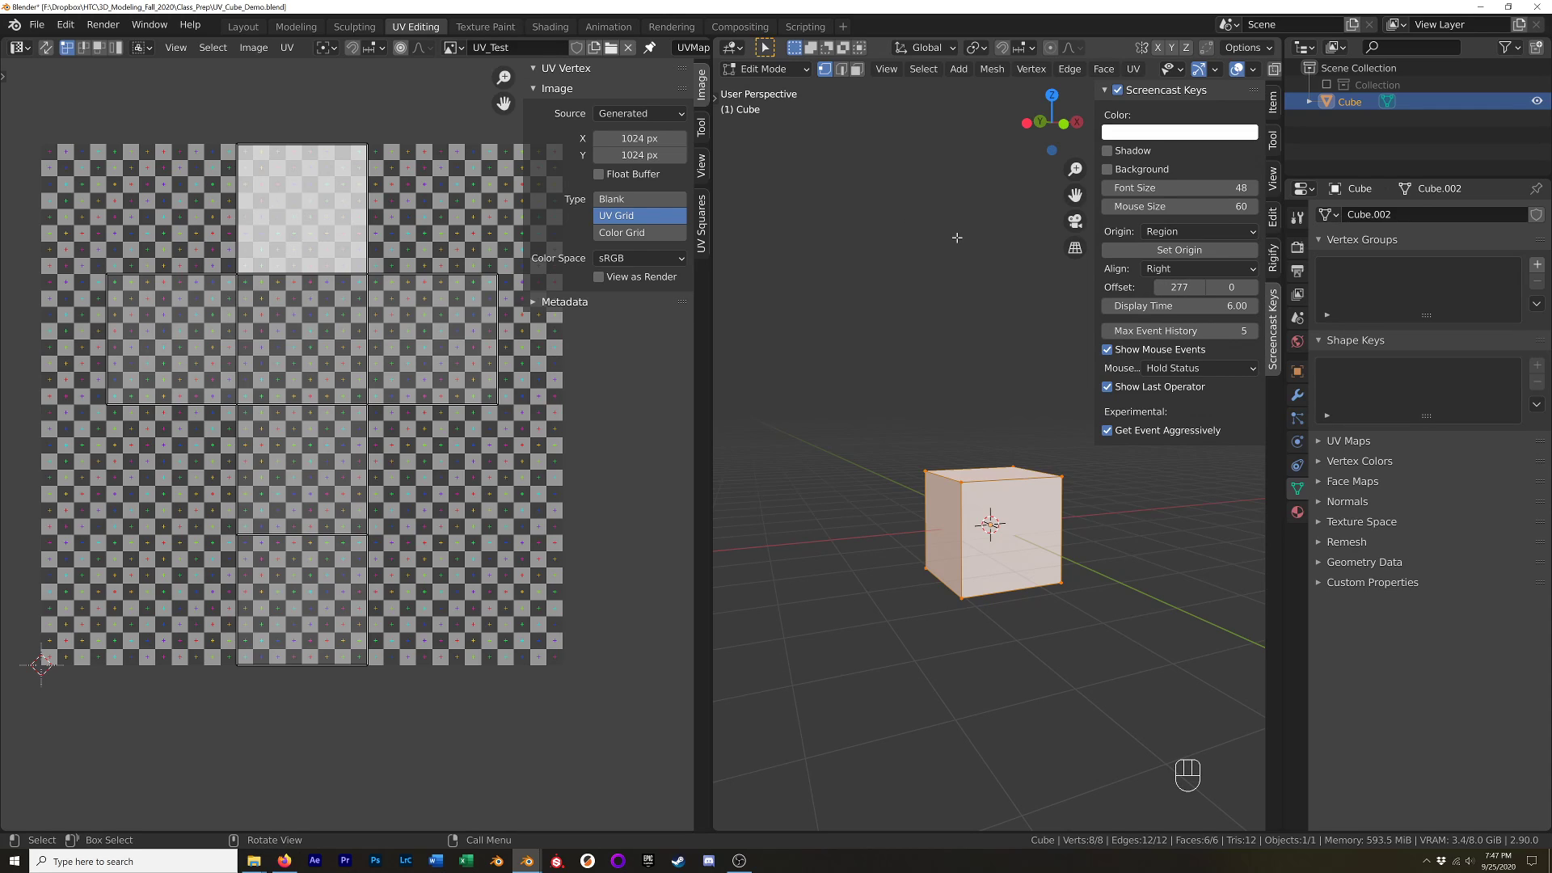
key("n")
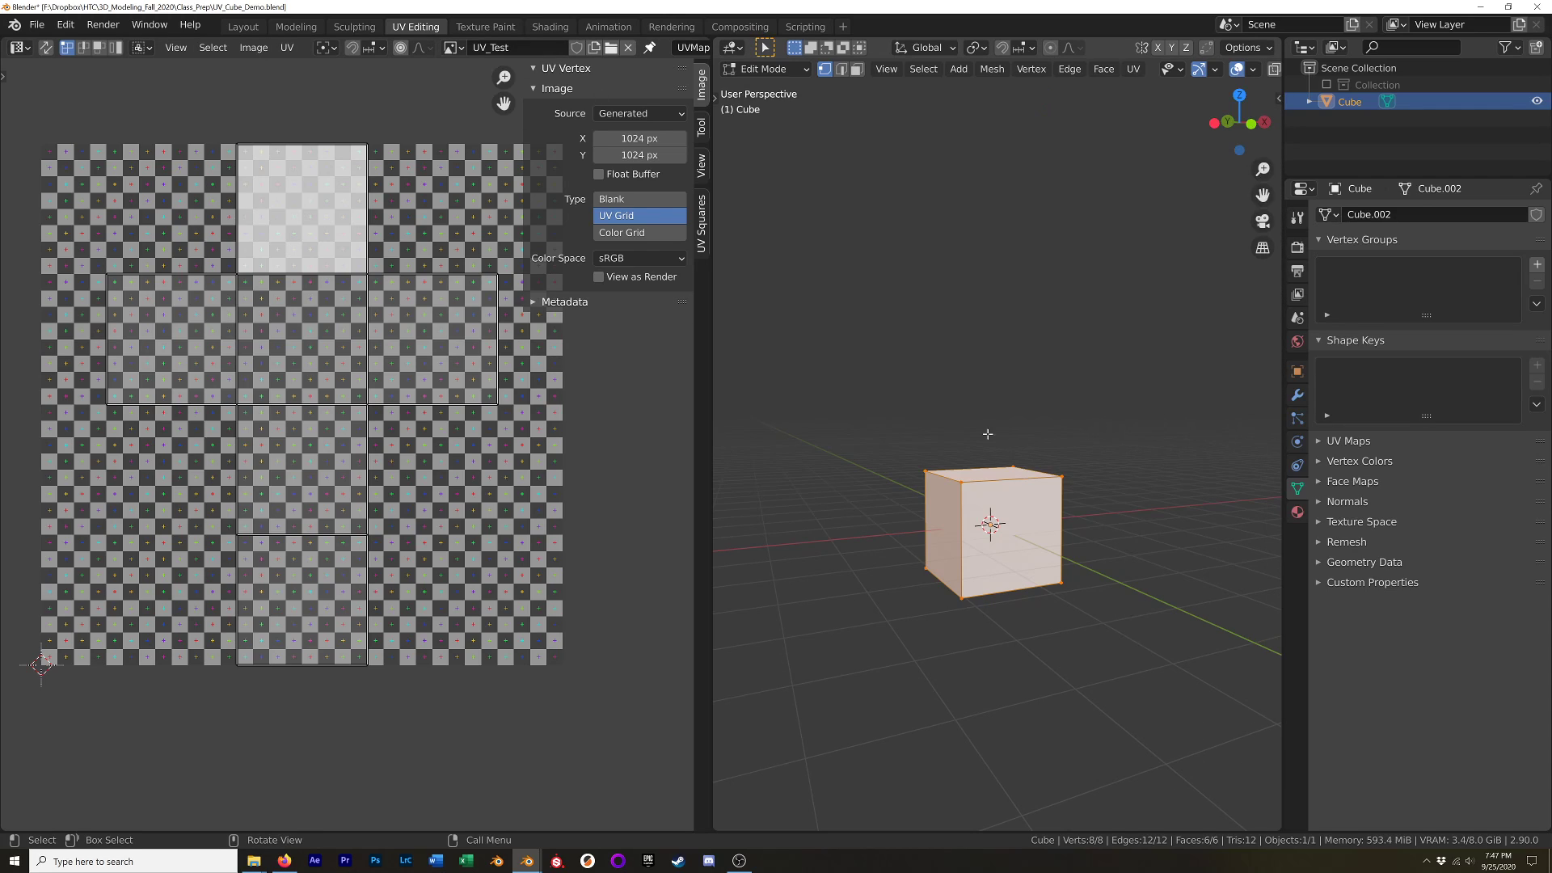
Create a new material on the cube and name it UV_Test.
left_click(1298, 512)
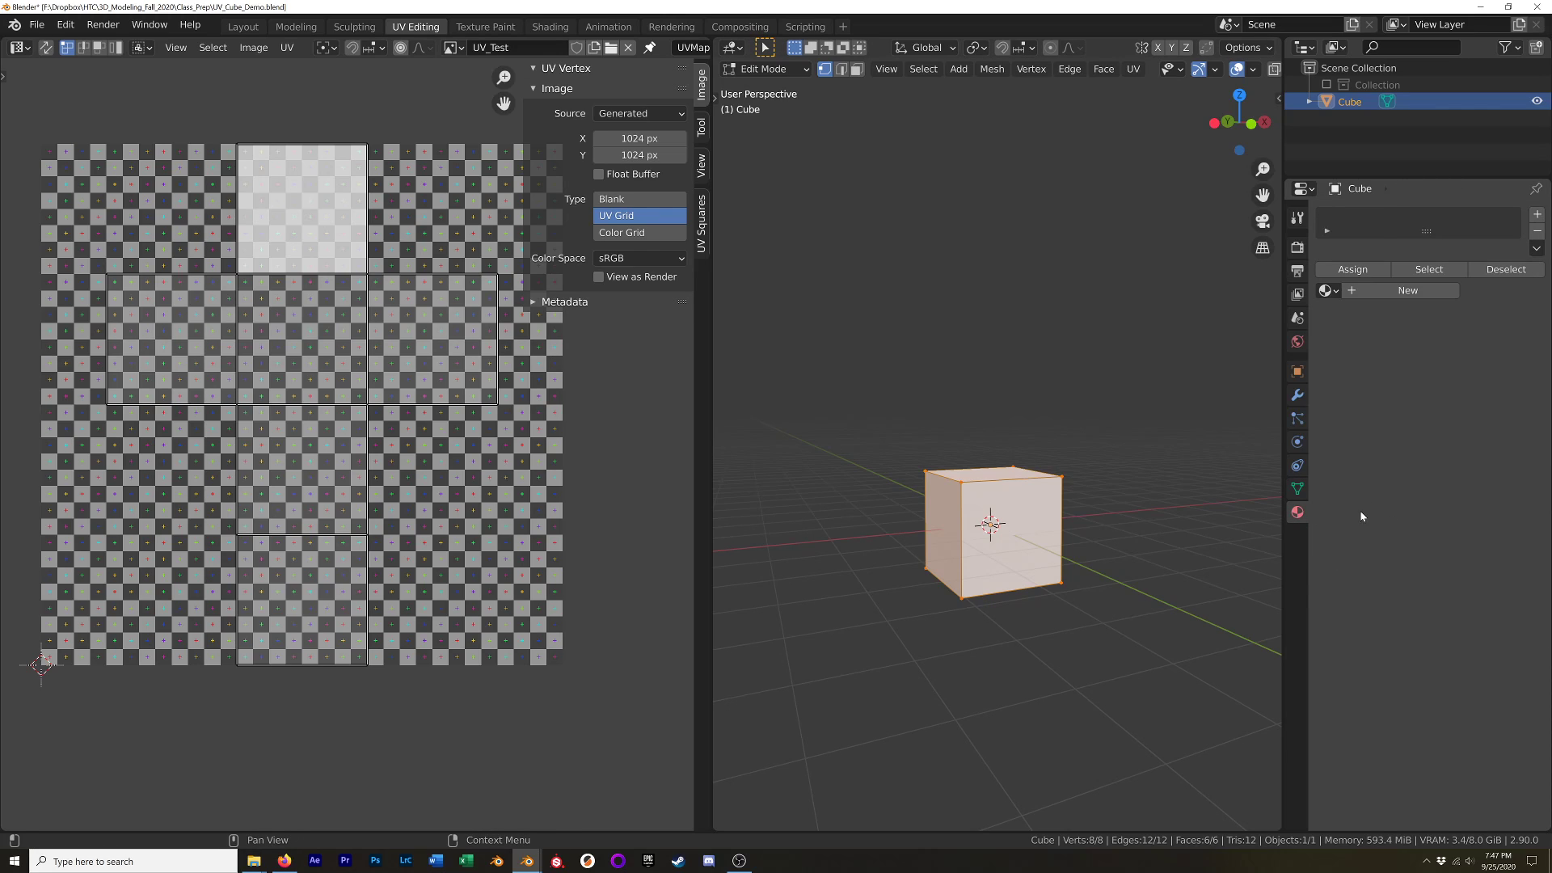
left_click(1395, 293)
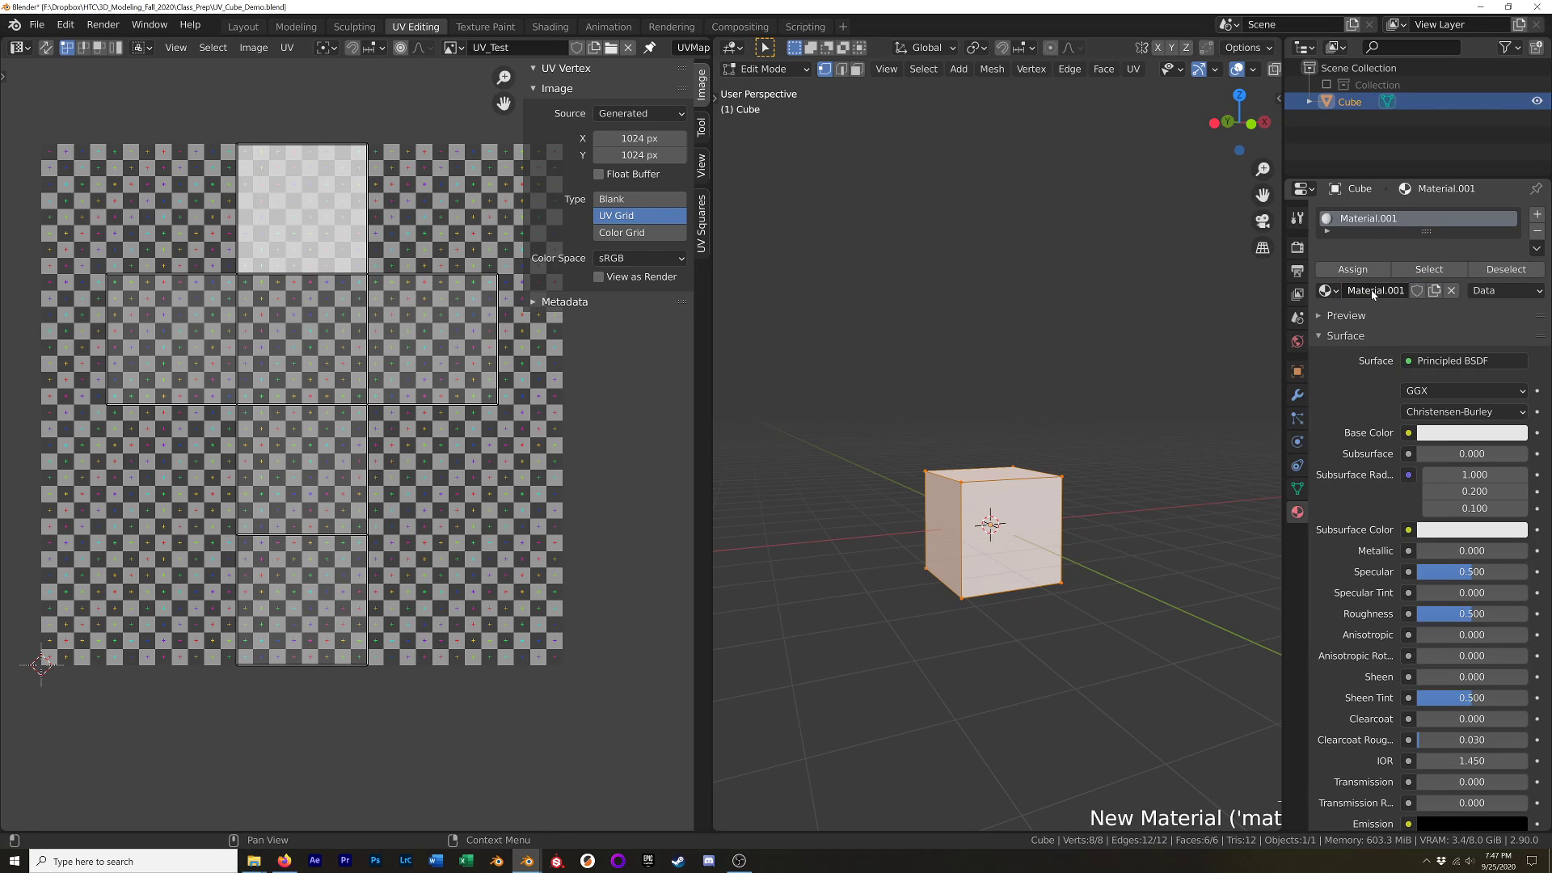
left_click(1395, 293)
type("UV_Test")
key("Return")
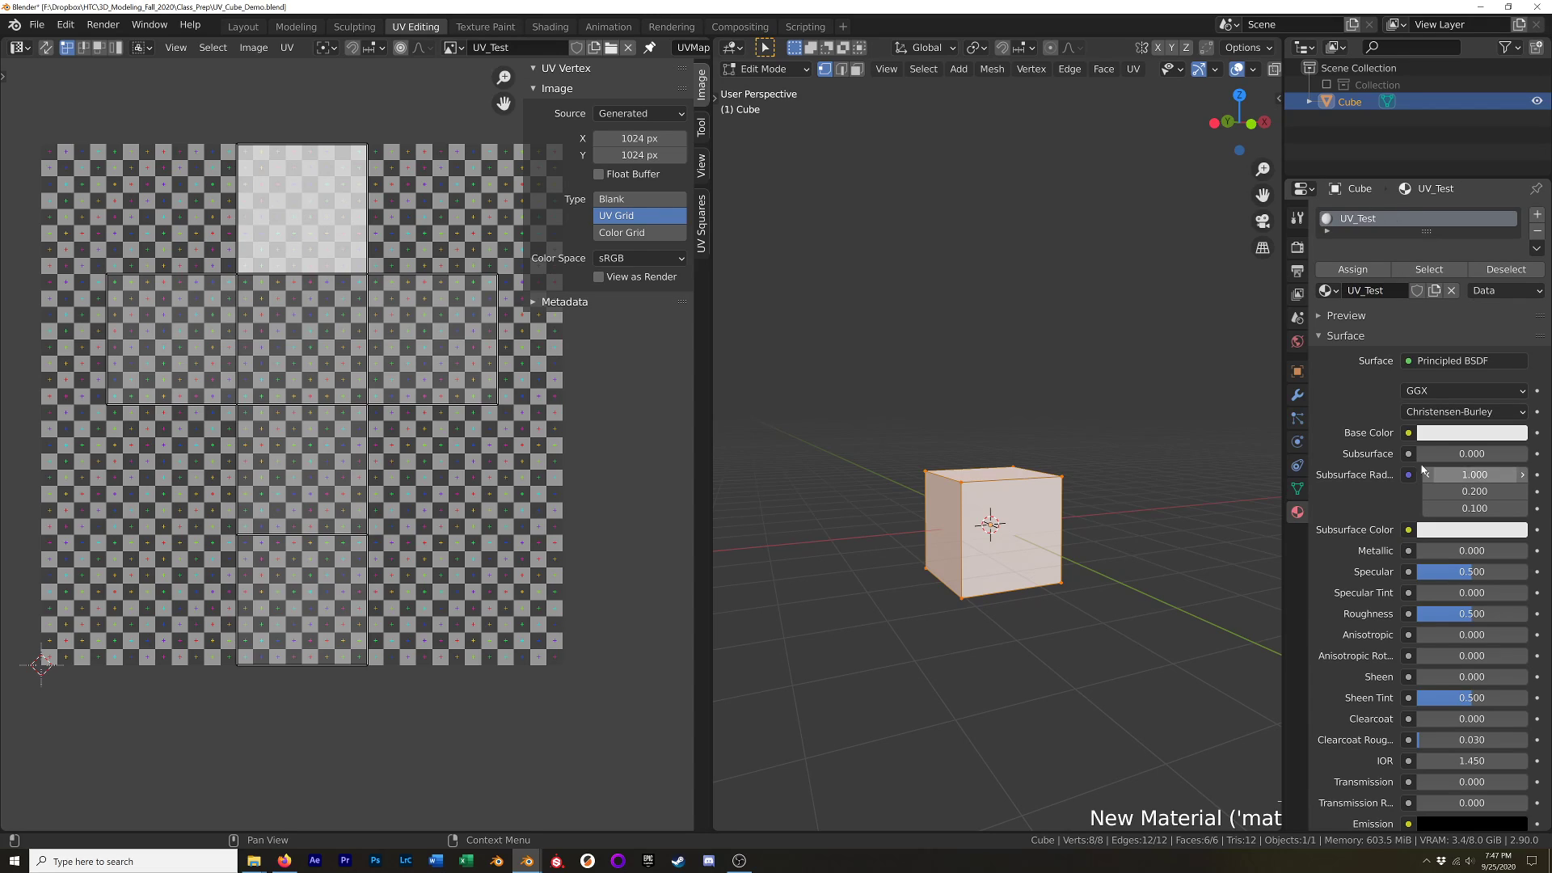
Feed the material's Base Color from an Image Texture that uses the UV_Test image.
left_click(1409, 434)
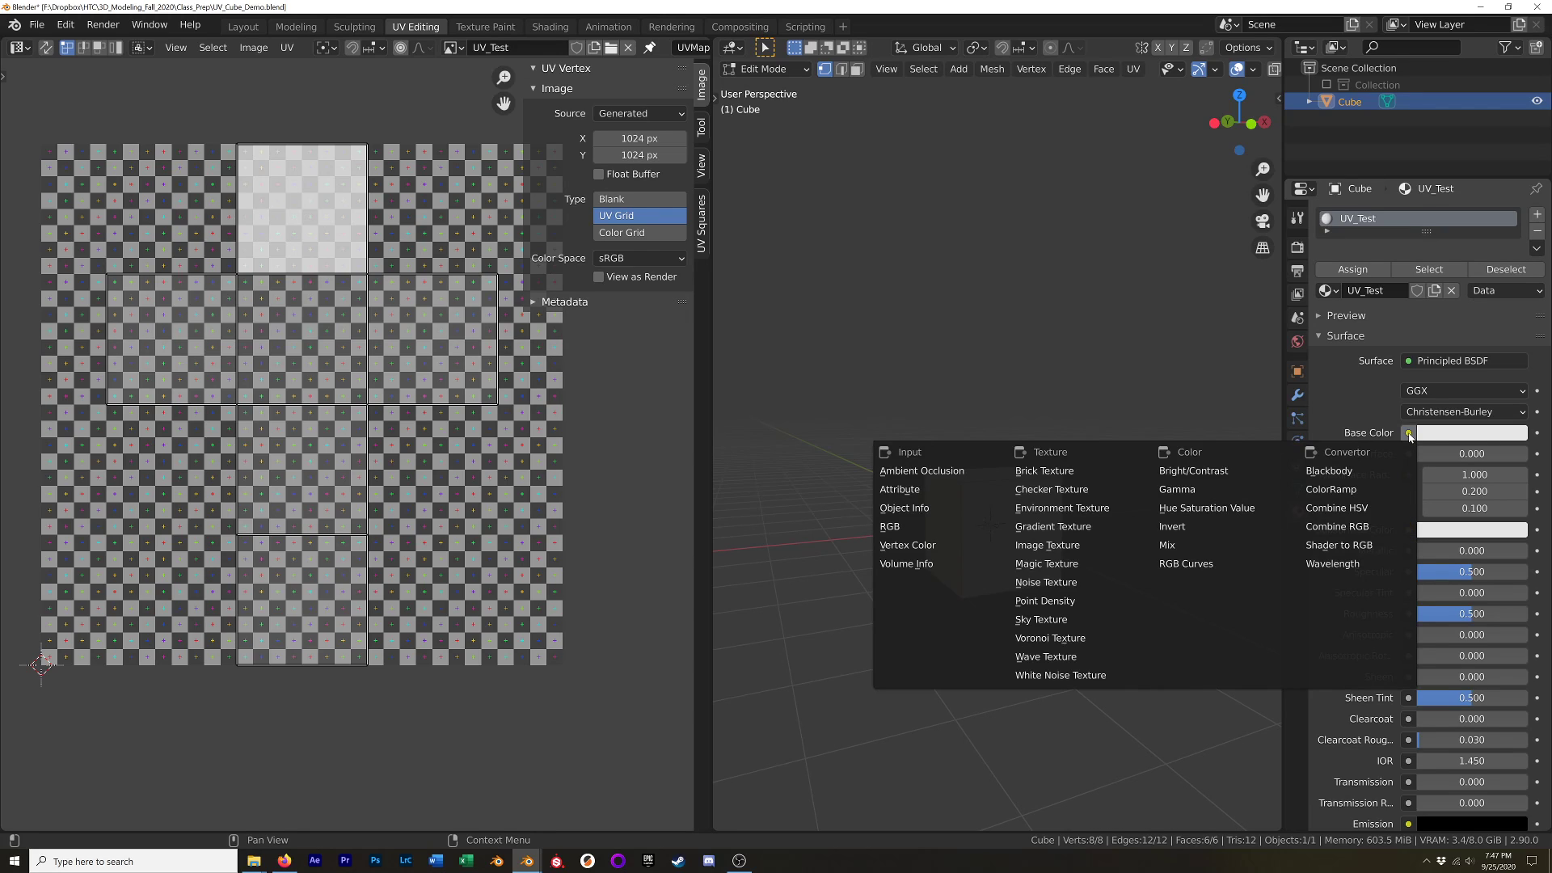
left_click(1059, 548)
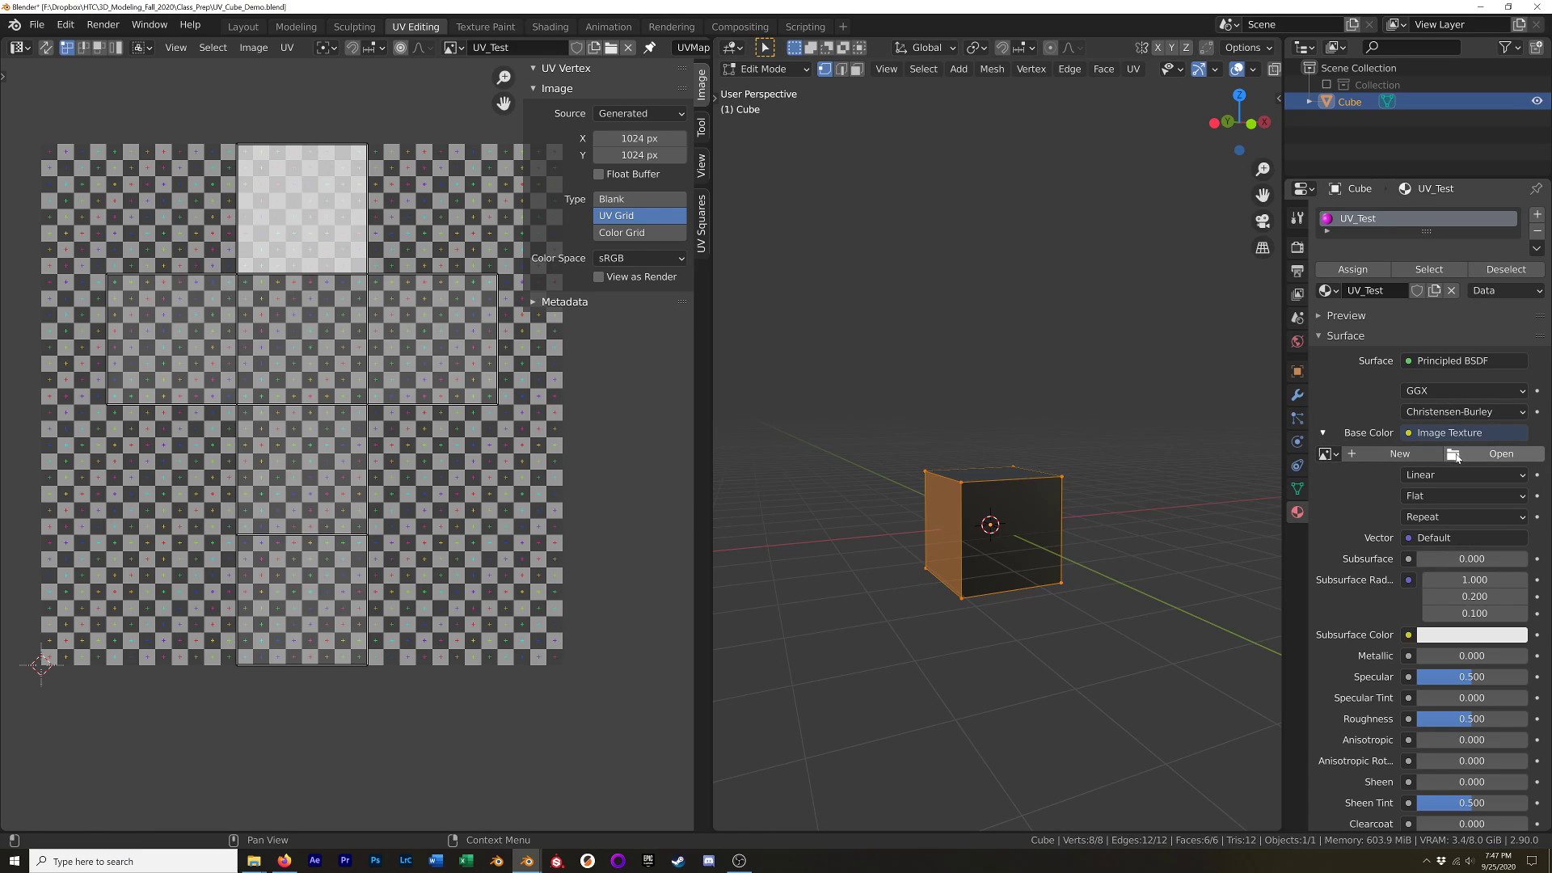
left_click(1325, 455)
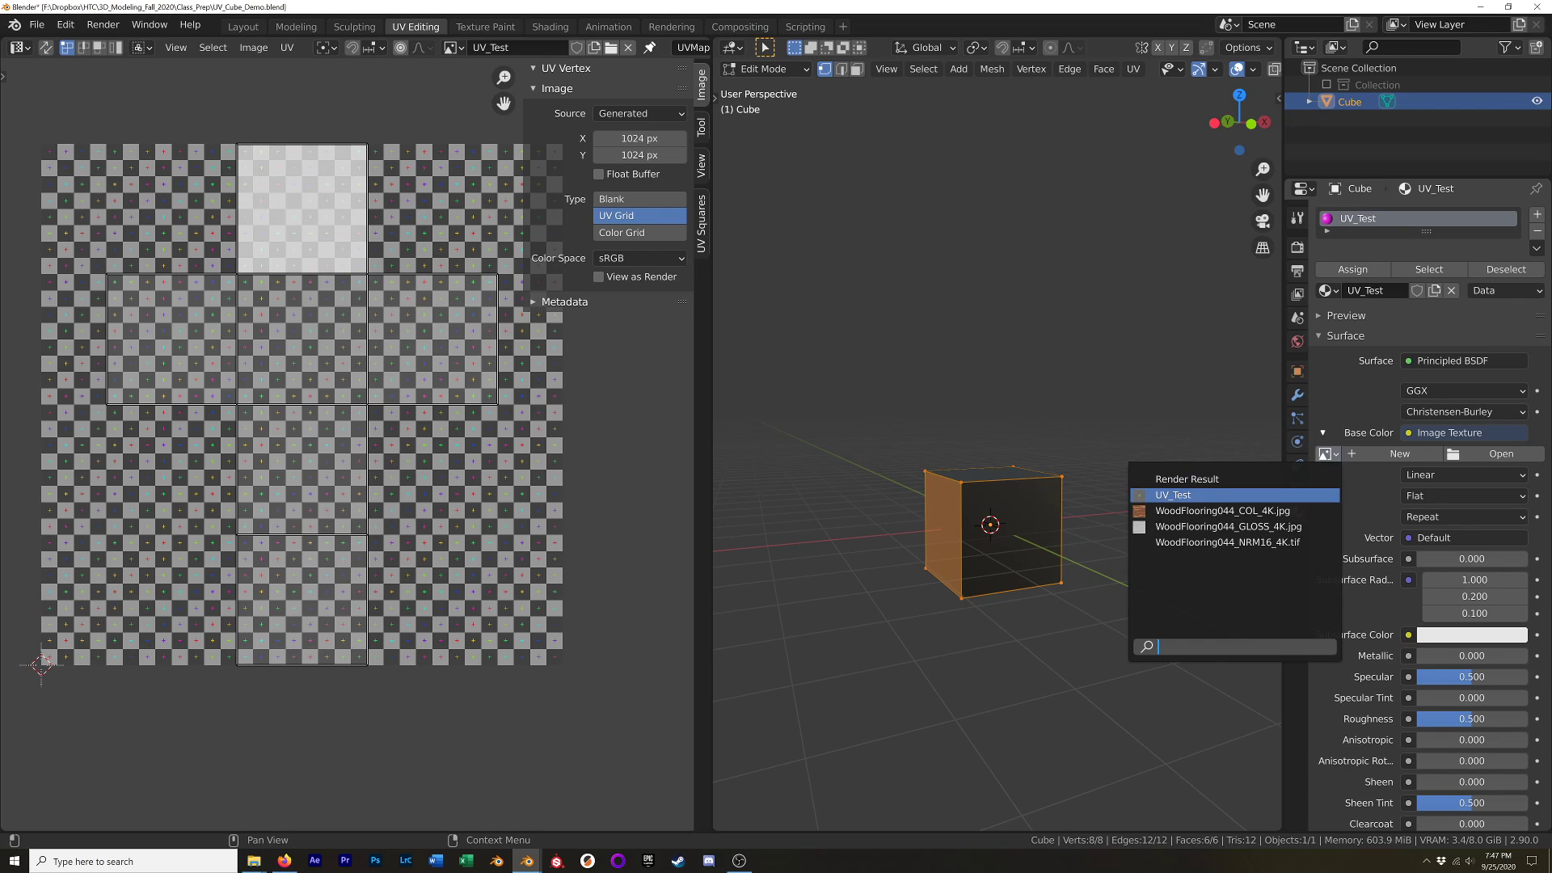
left_click(1180, 495)
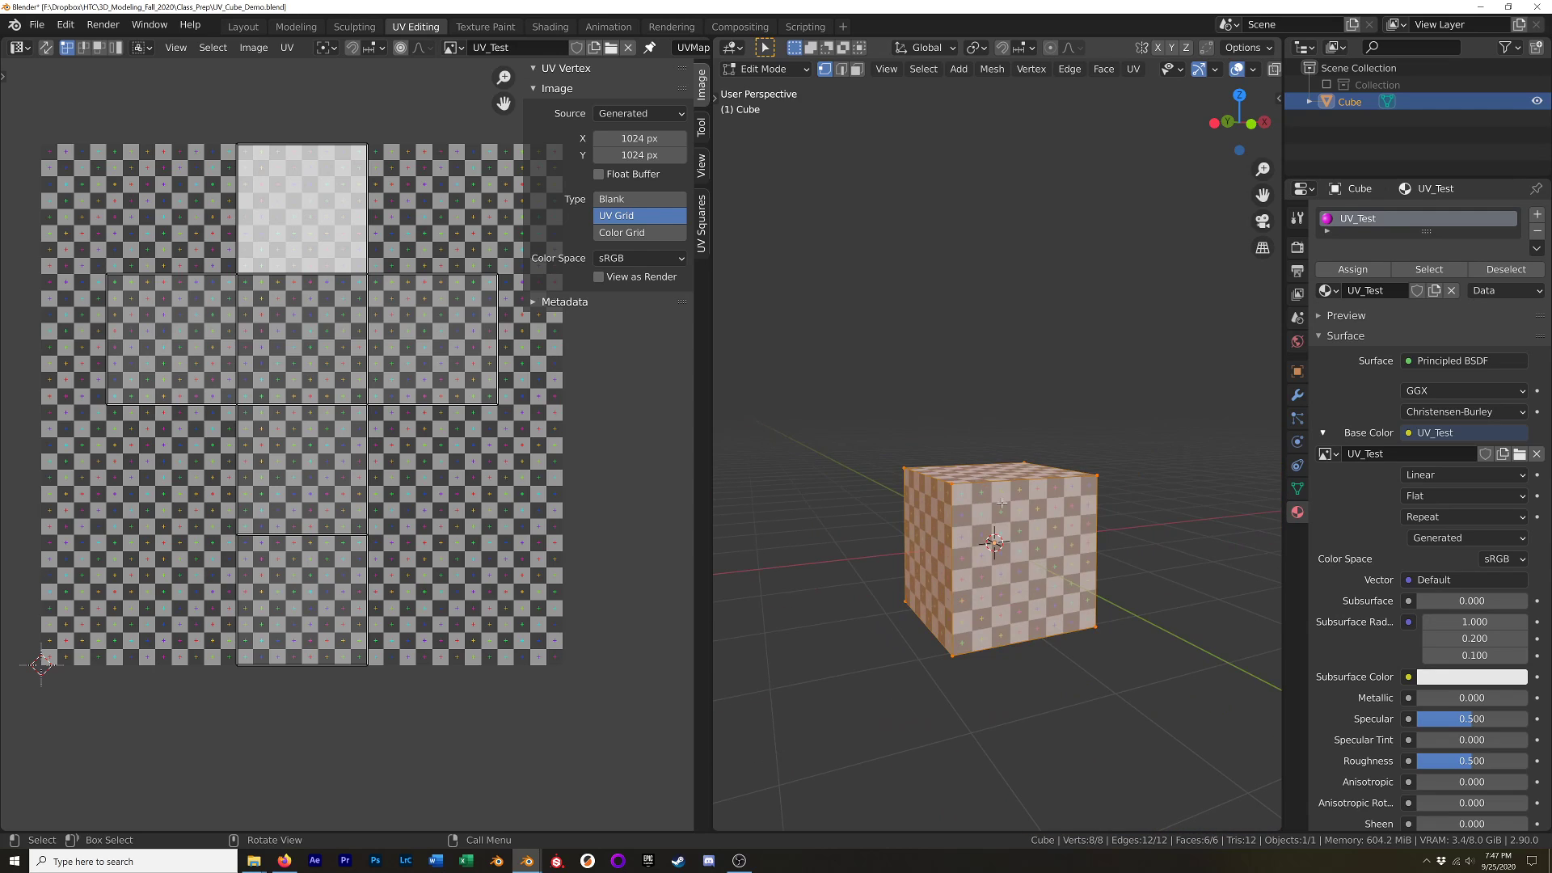
Move the upper-right UV vertex of the cross's topmost face inward to about X 0.534, Y 0.895 and inspect the checker pattern on the cube.
middle_click_drag(1025, 522, 1050, 566)
left_click_drag(381, 122, 352, 172)
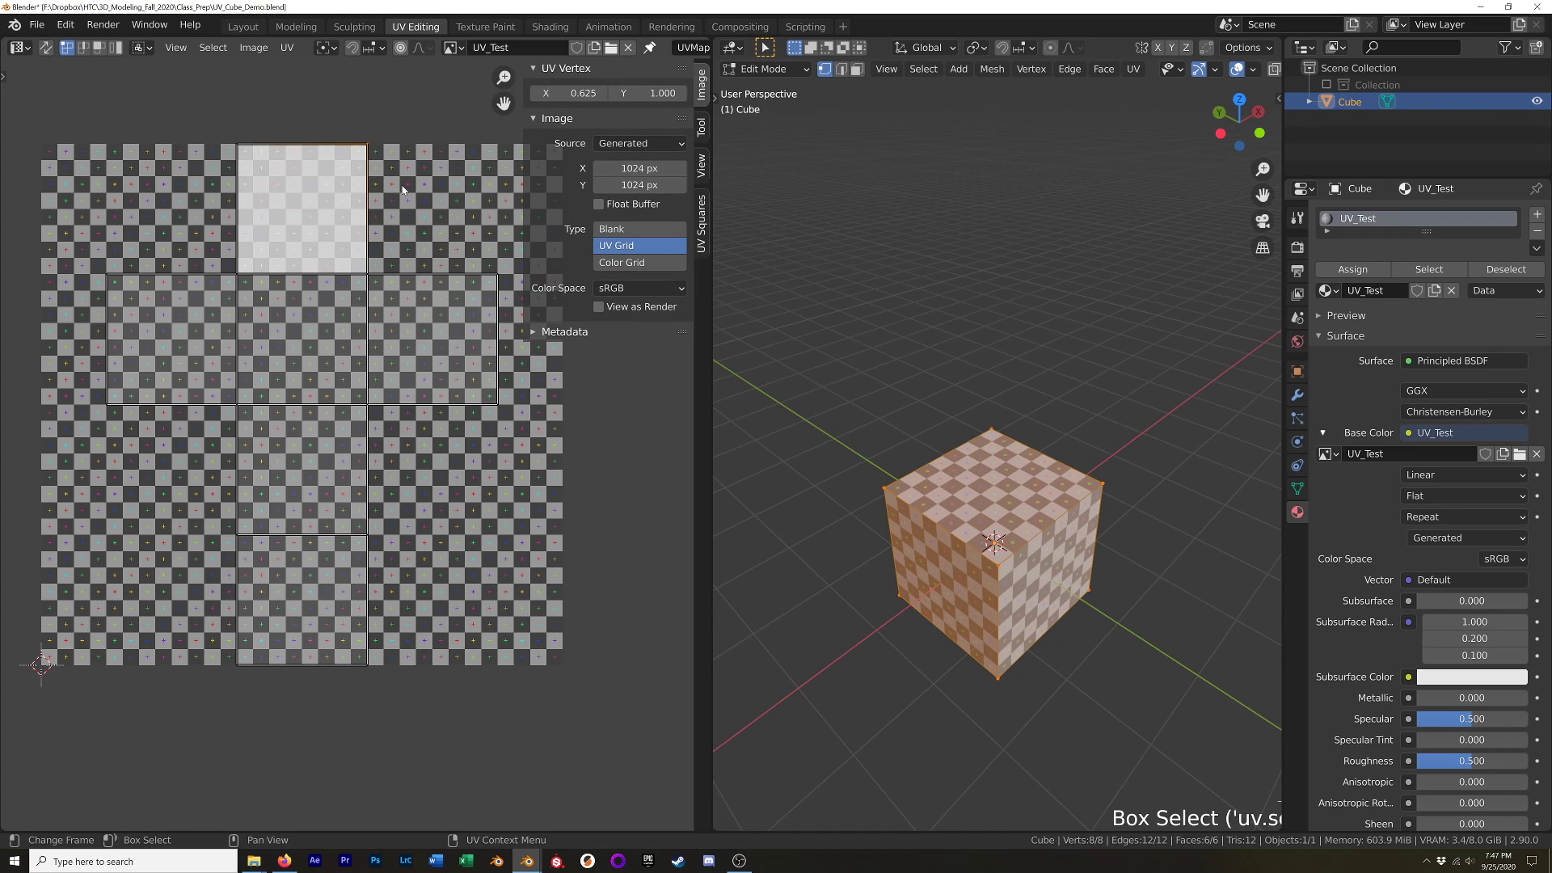
key("g")
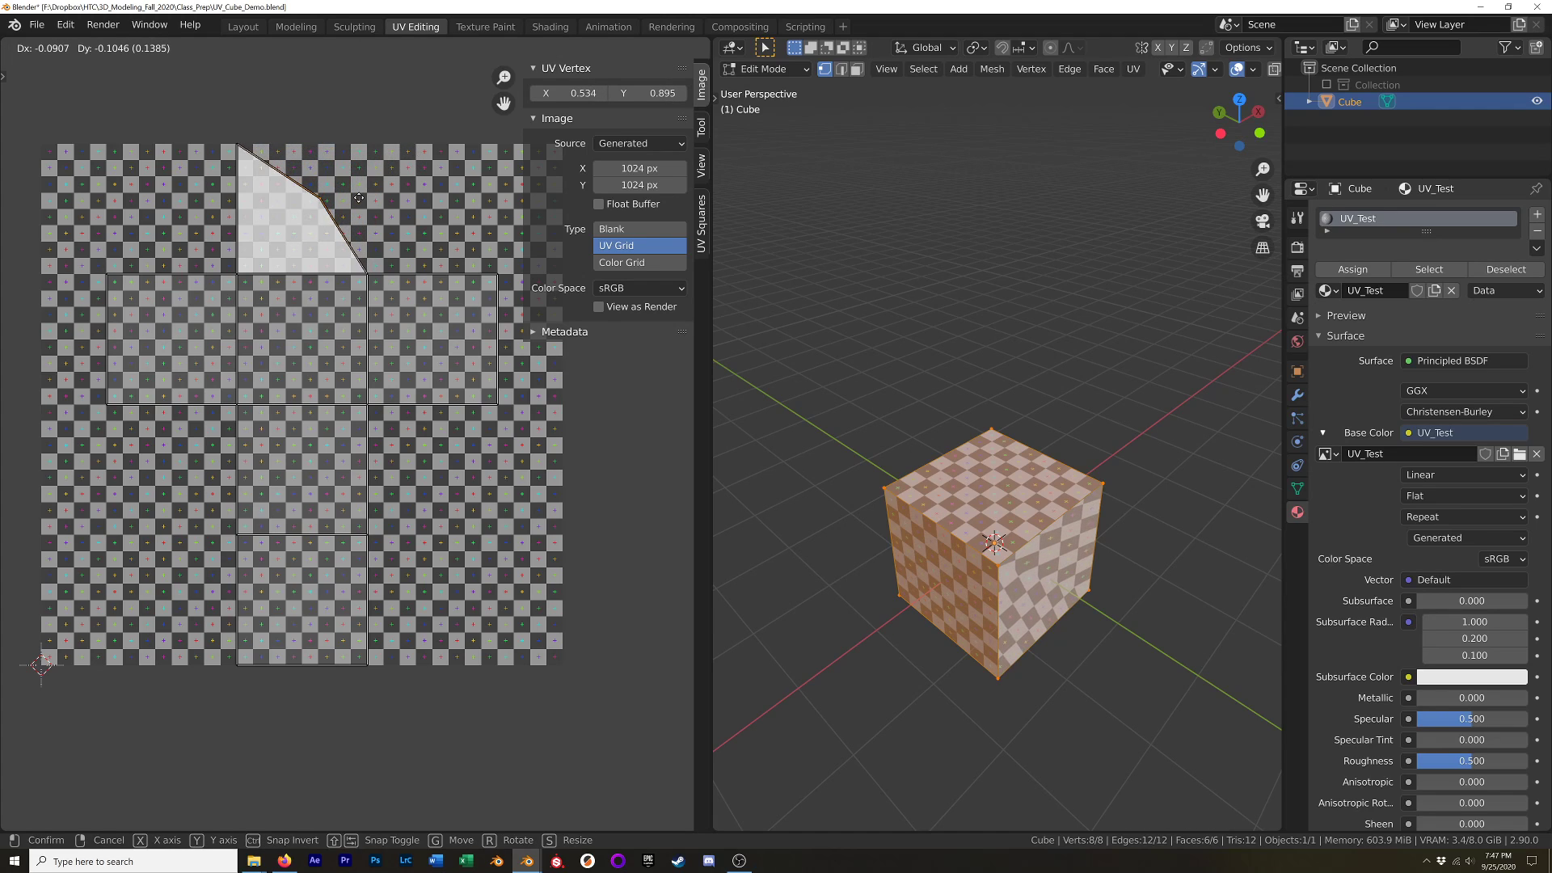
left_click(359, 198)
middle_click_drag(897, 388, 1067, 509)
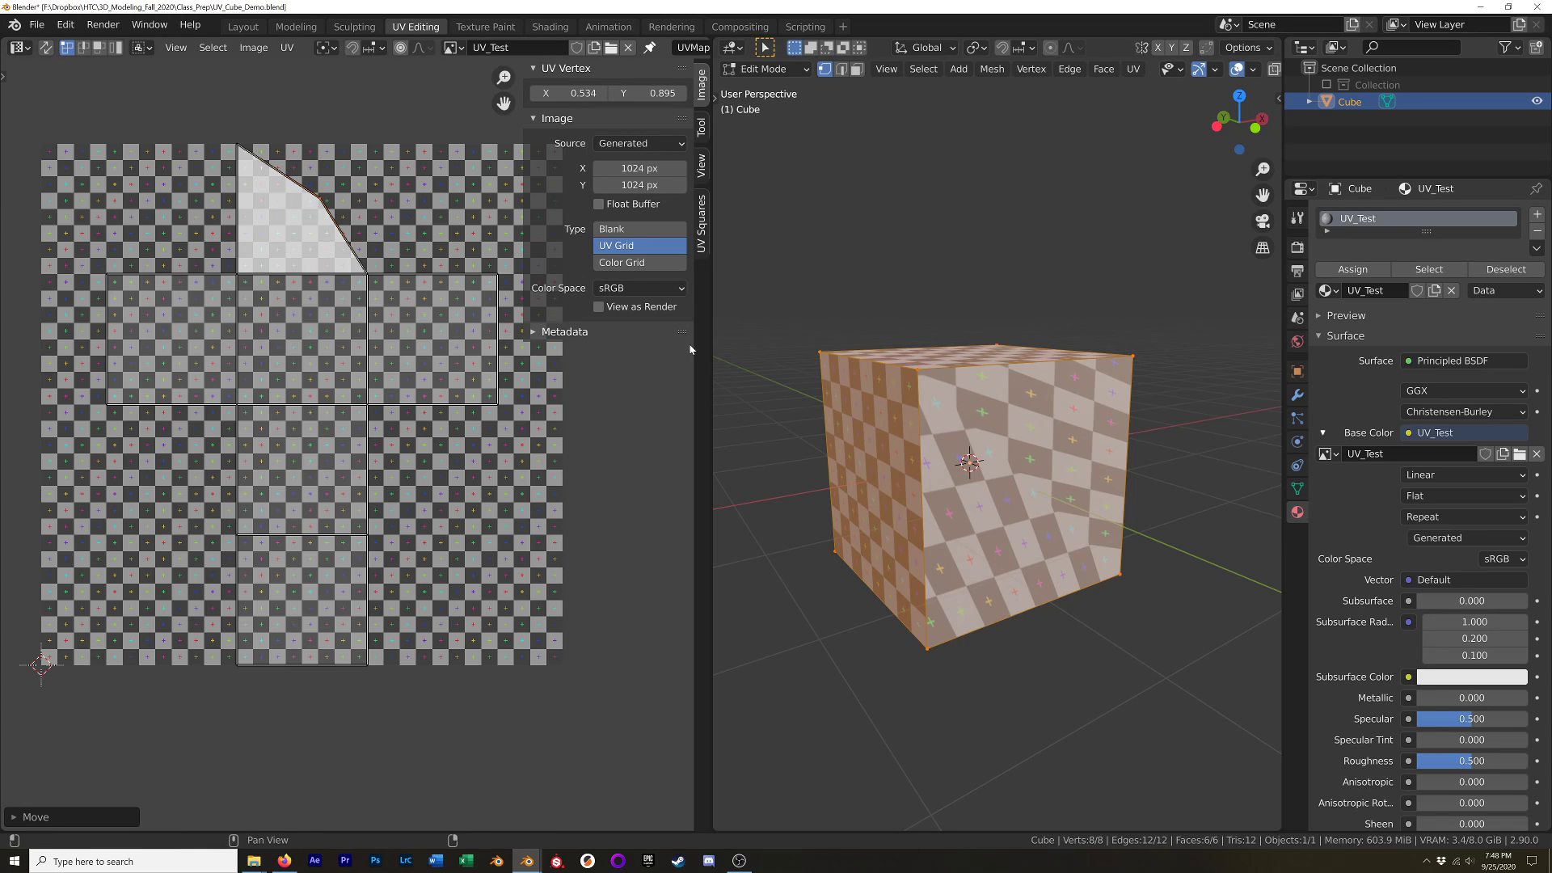
middle_click_drag(784, 459, 884, 311)
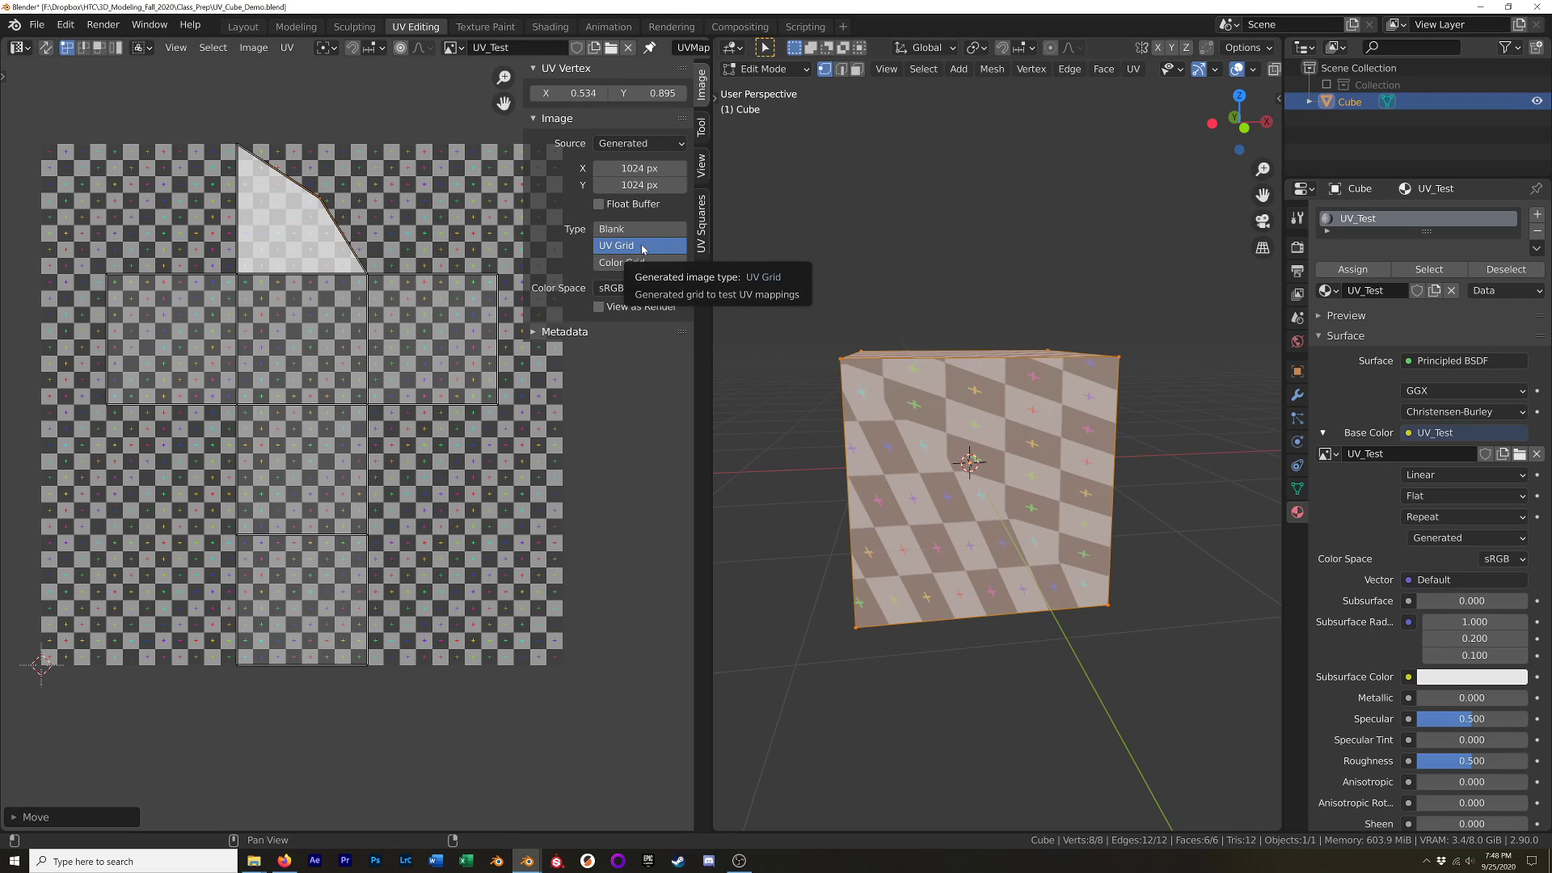
Set the UV_Test image's generated type to Color Grid and undo the UV vertex move on the cross's topmost face.
left_click(656, 264)
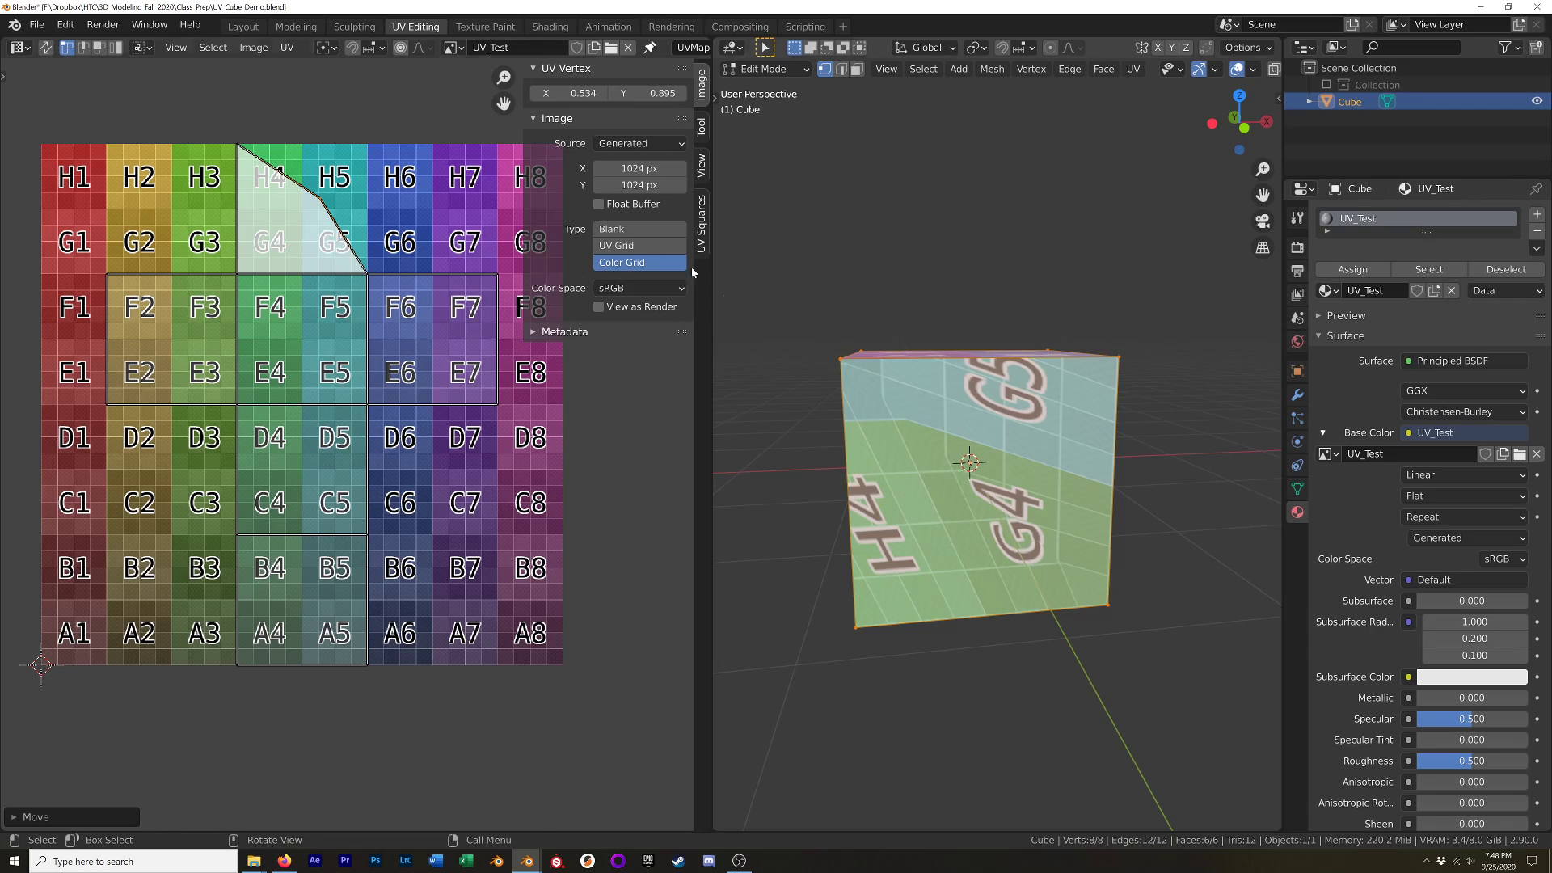
key("ctrl+z")
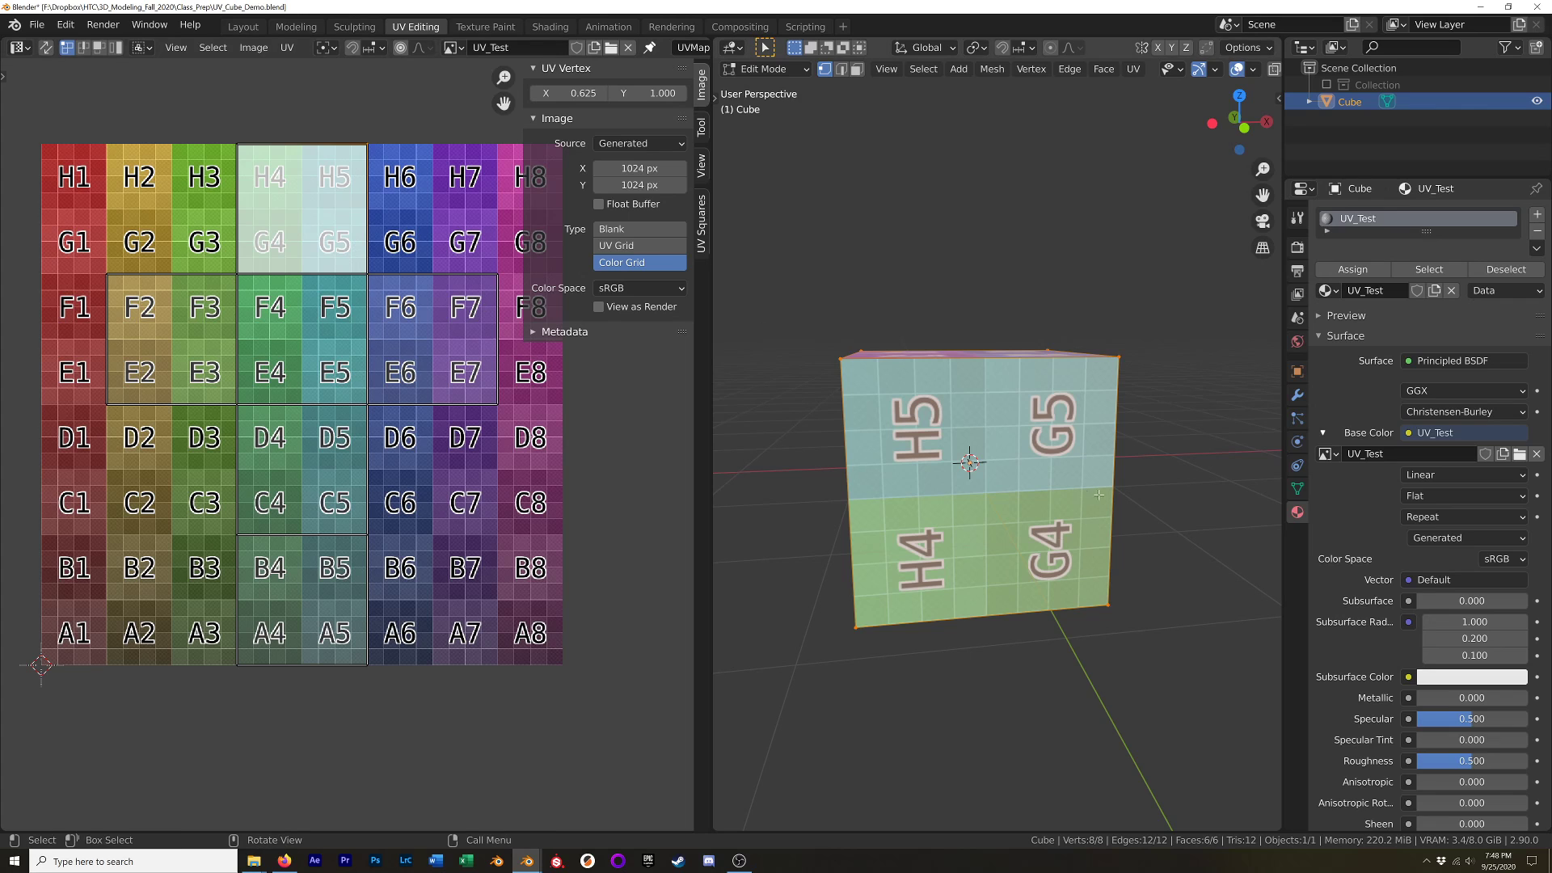
scroll(1051, 469, "down", 3)
middle_click_drag(1051, 469, 887, 459)
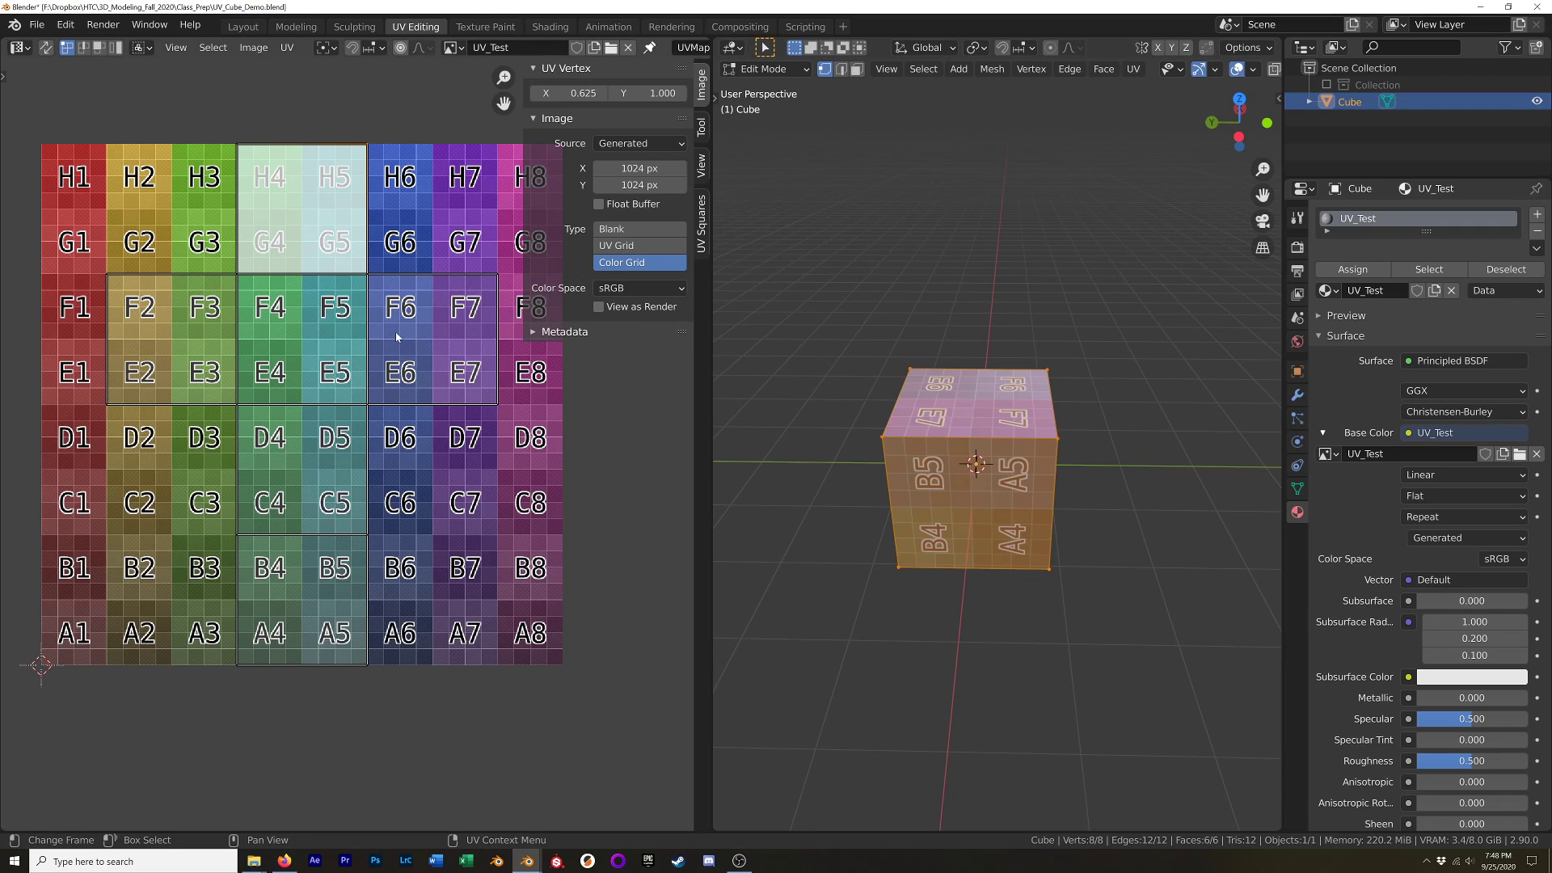
Switch the UV layout to face selection and select the cross's topmost face, covering G4 to H5.
key("3")
left_click(317, 260)
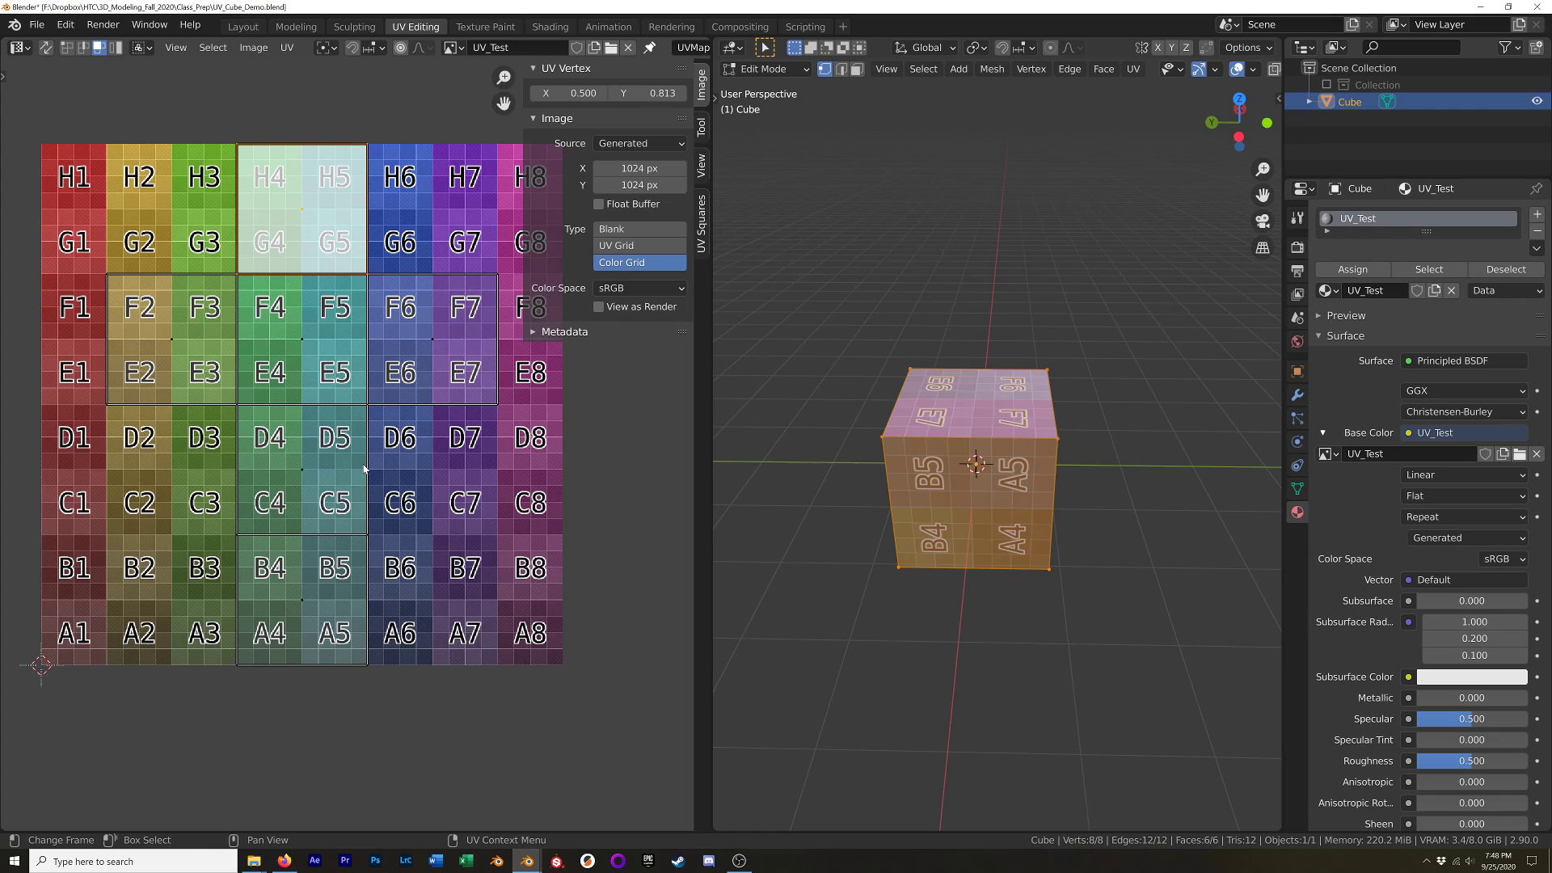
left_click(330, 255)
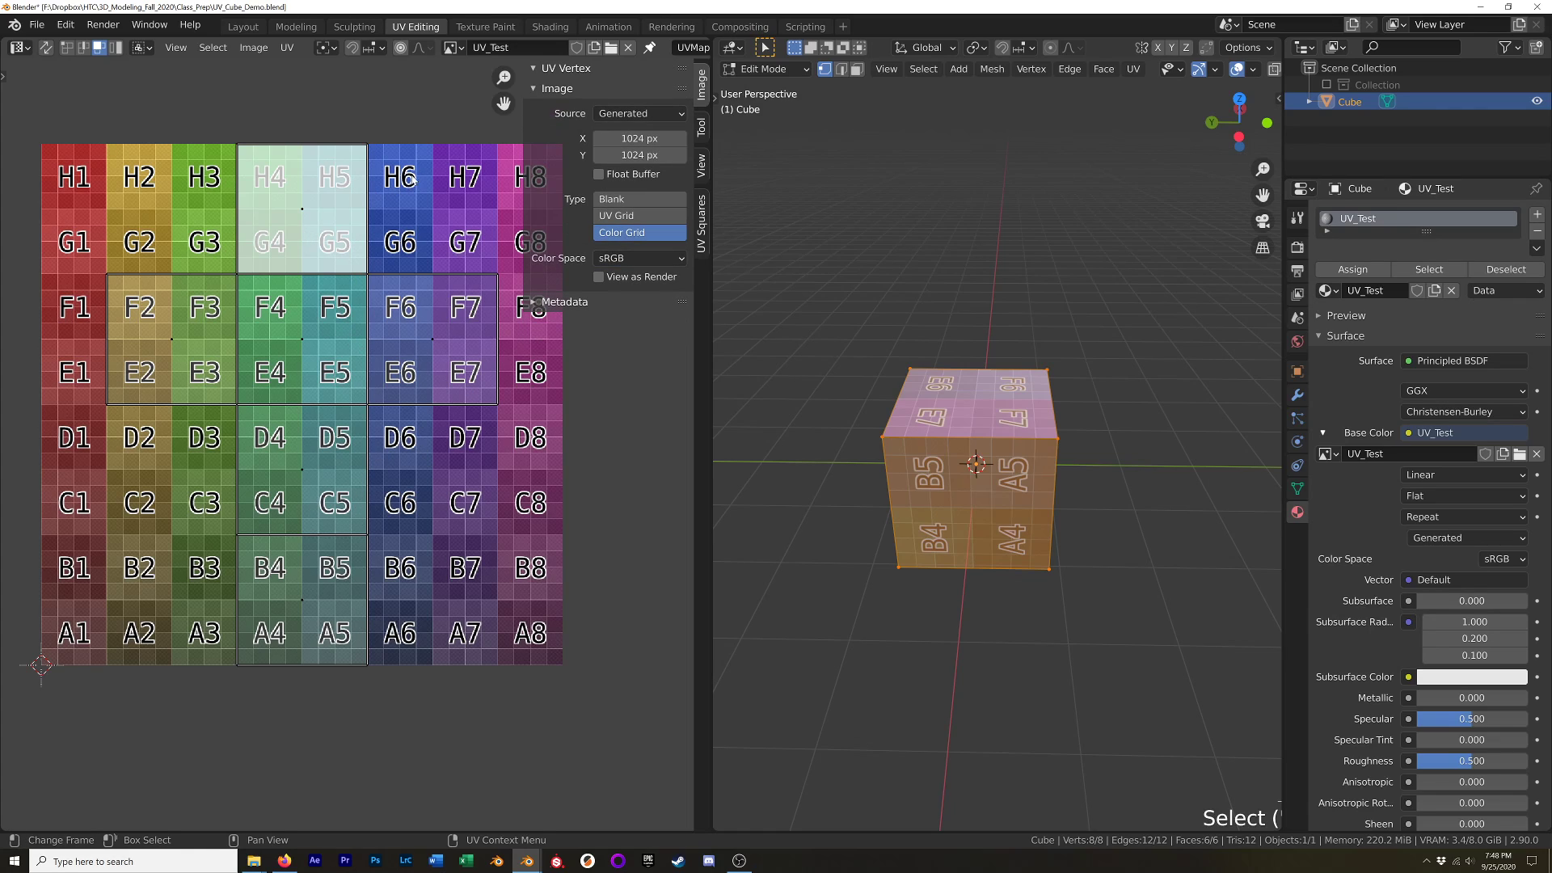
left_click_drag(304, 208, 416, 159)
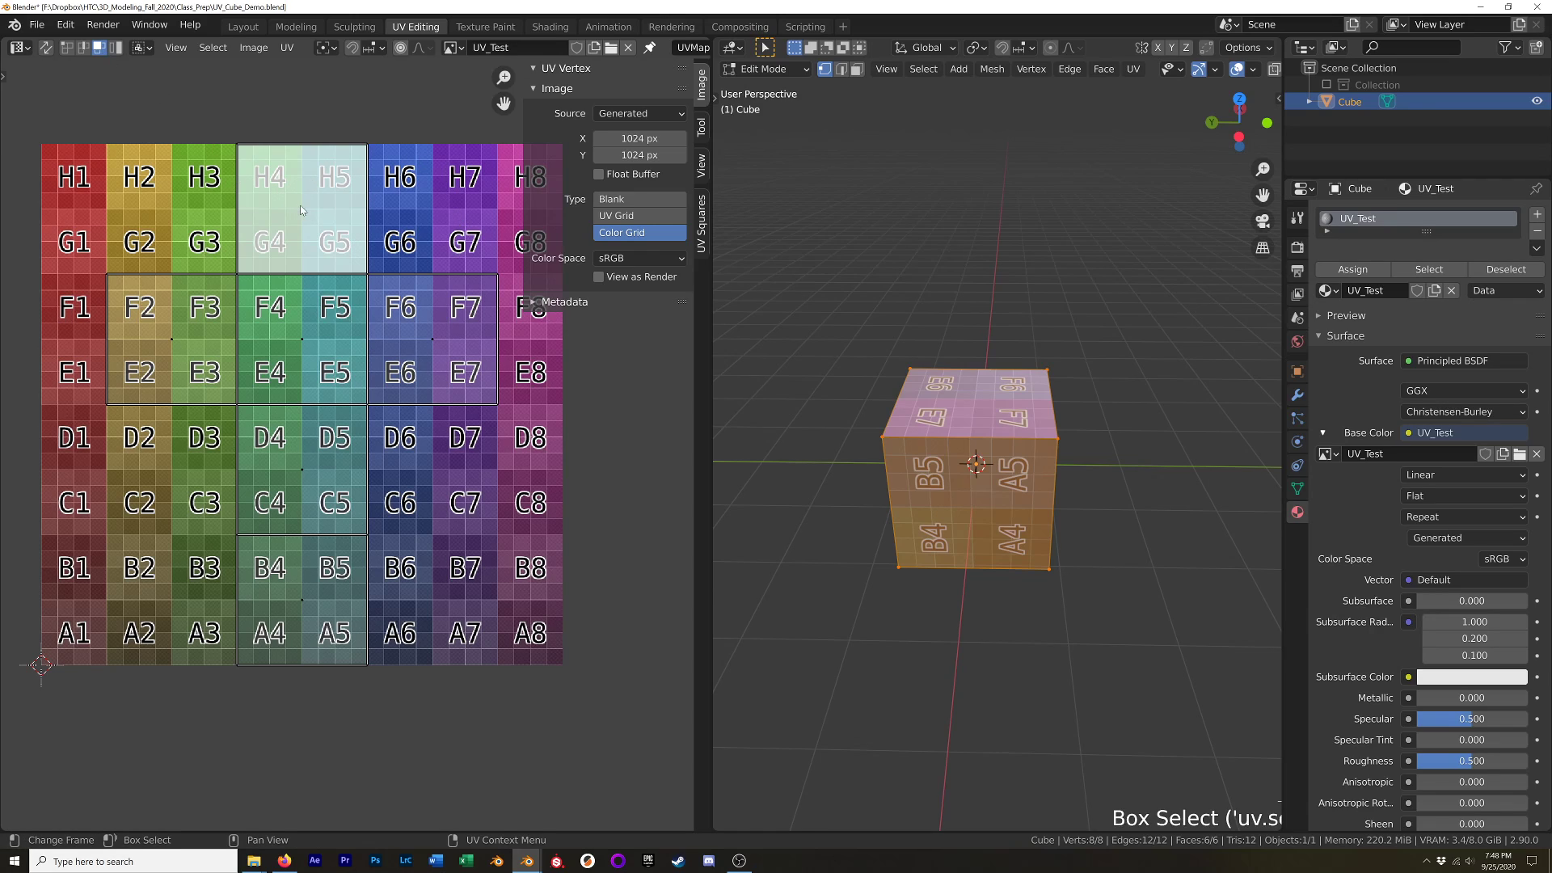
left_click(300, 210)
Try rotating the cross's topmost UV face while checking which cube faces distort.
key("r")
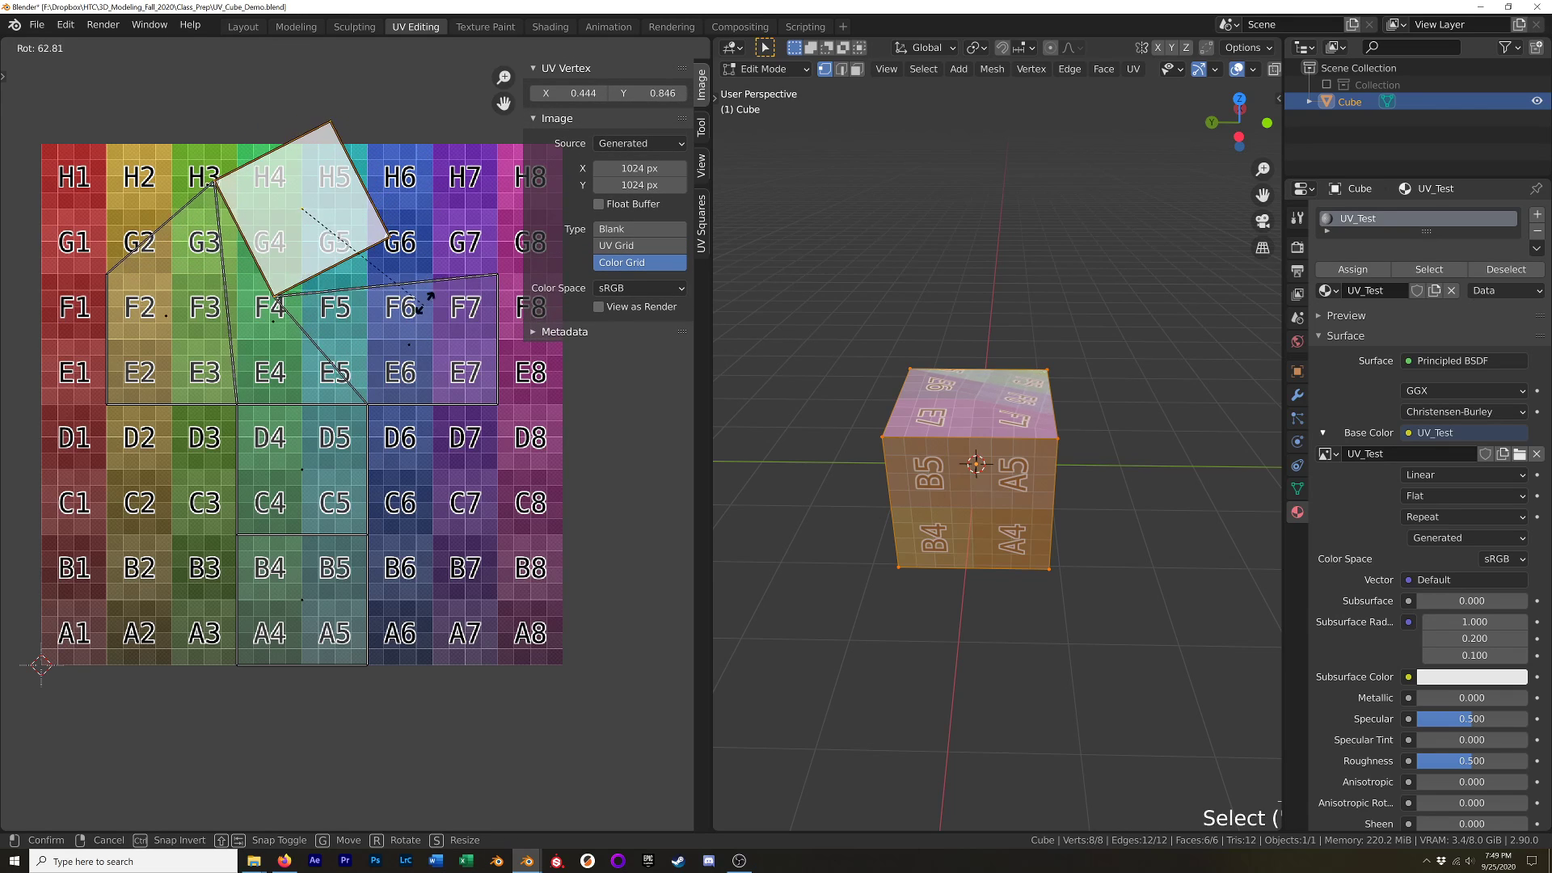
right_click(475, 209)
middle_click_drag(914, 428, 1216, 400)
key("r")
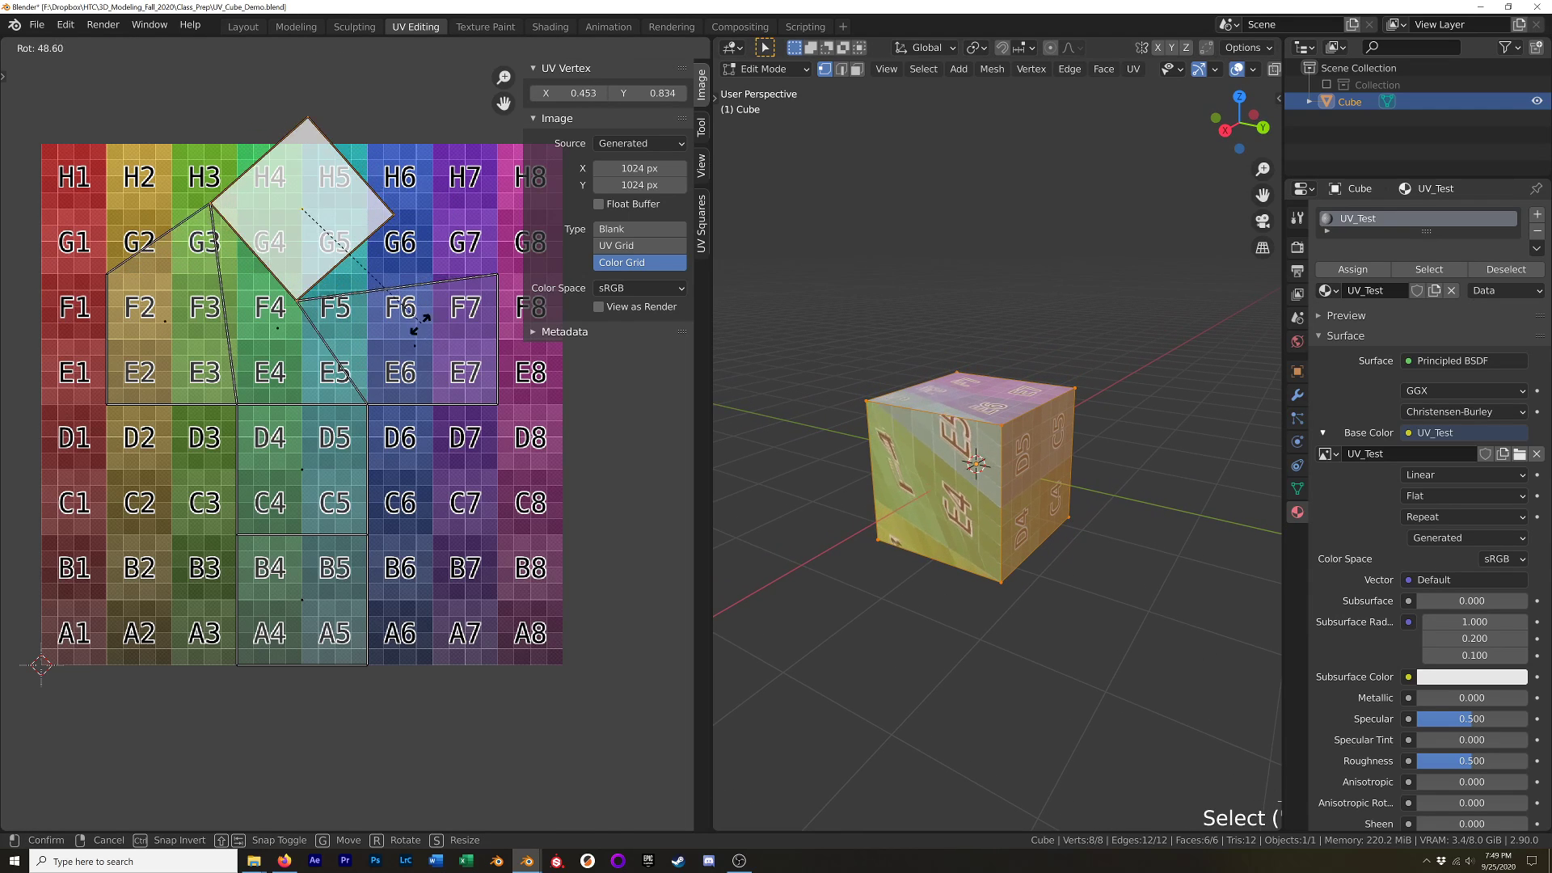
right_click(425, 321)
middle_click_drag(788, 396, 836, 353)
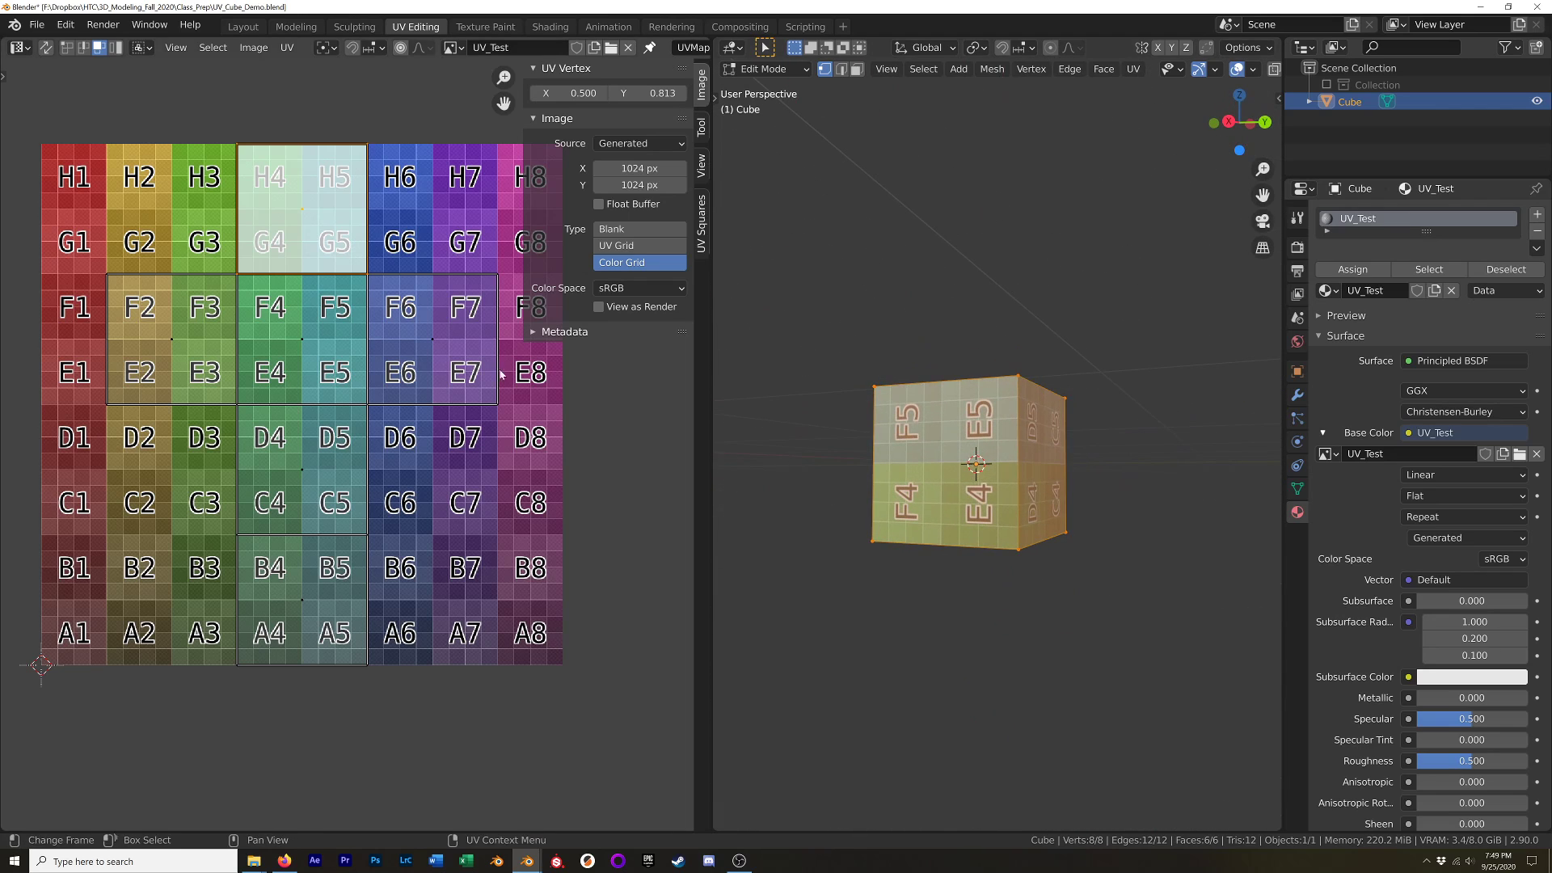
Select the UV face covering E6 to F7 and try rotating it while checking the cube's sides and top.
left_click(425, 341)
middle_click_drag(808, 420, 1059, 409)
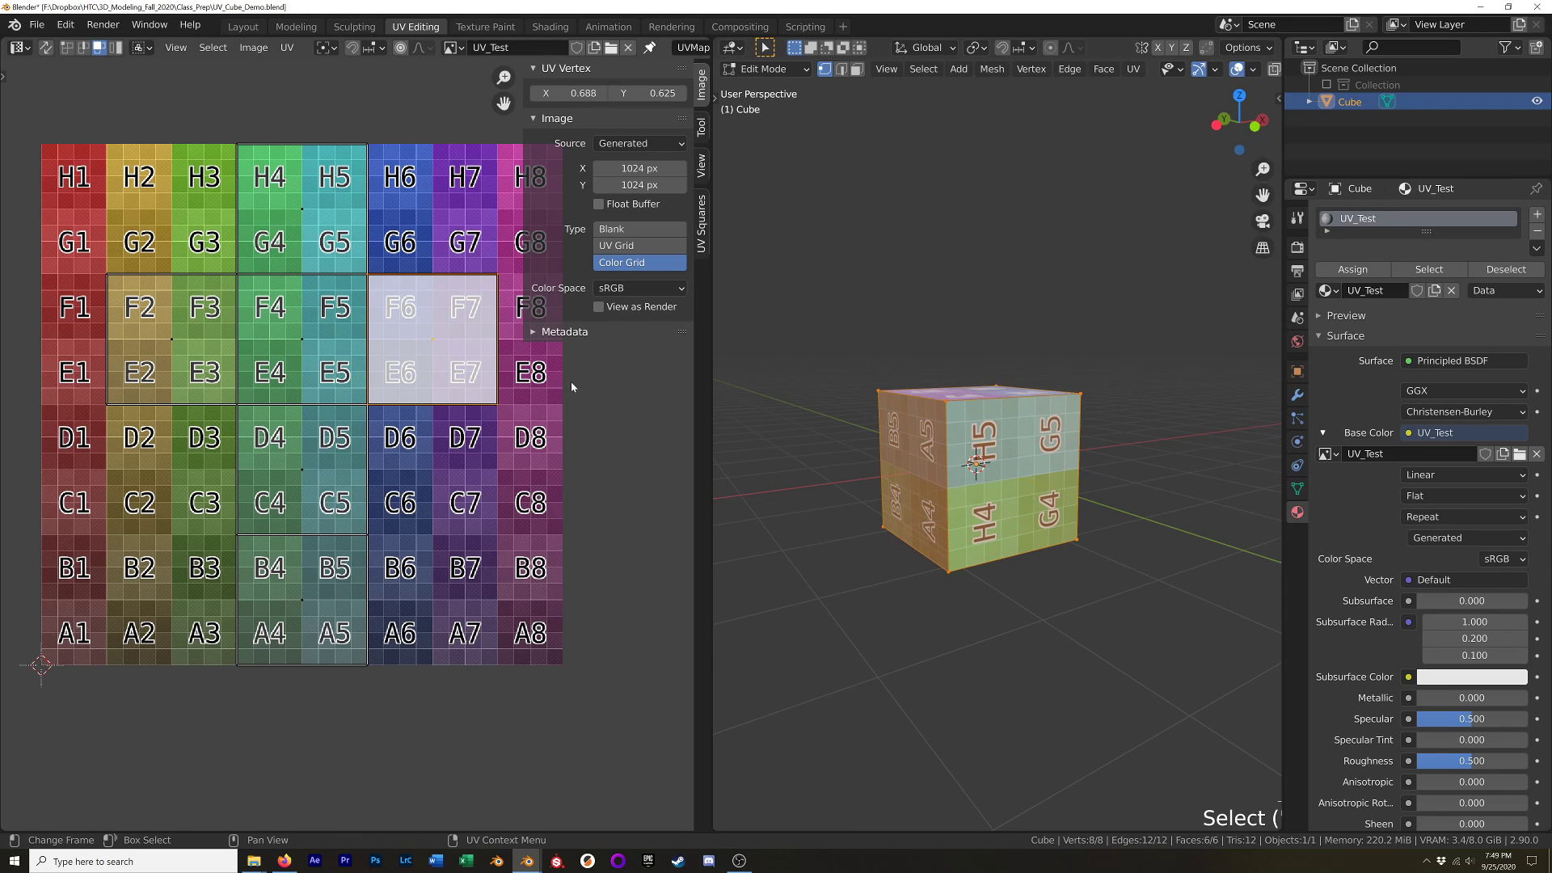
key("r")
right_click(617, 440)
middle_click_drag(930, 440, 747, 436)
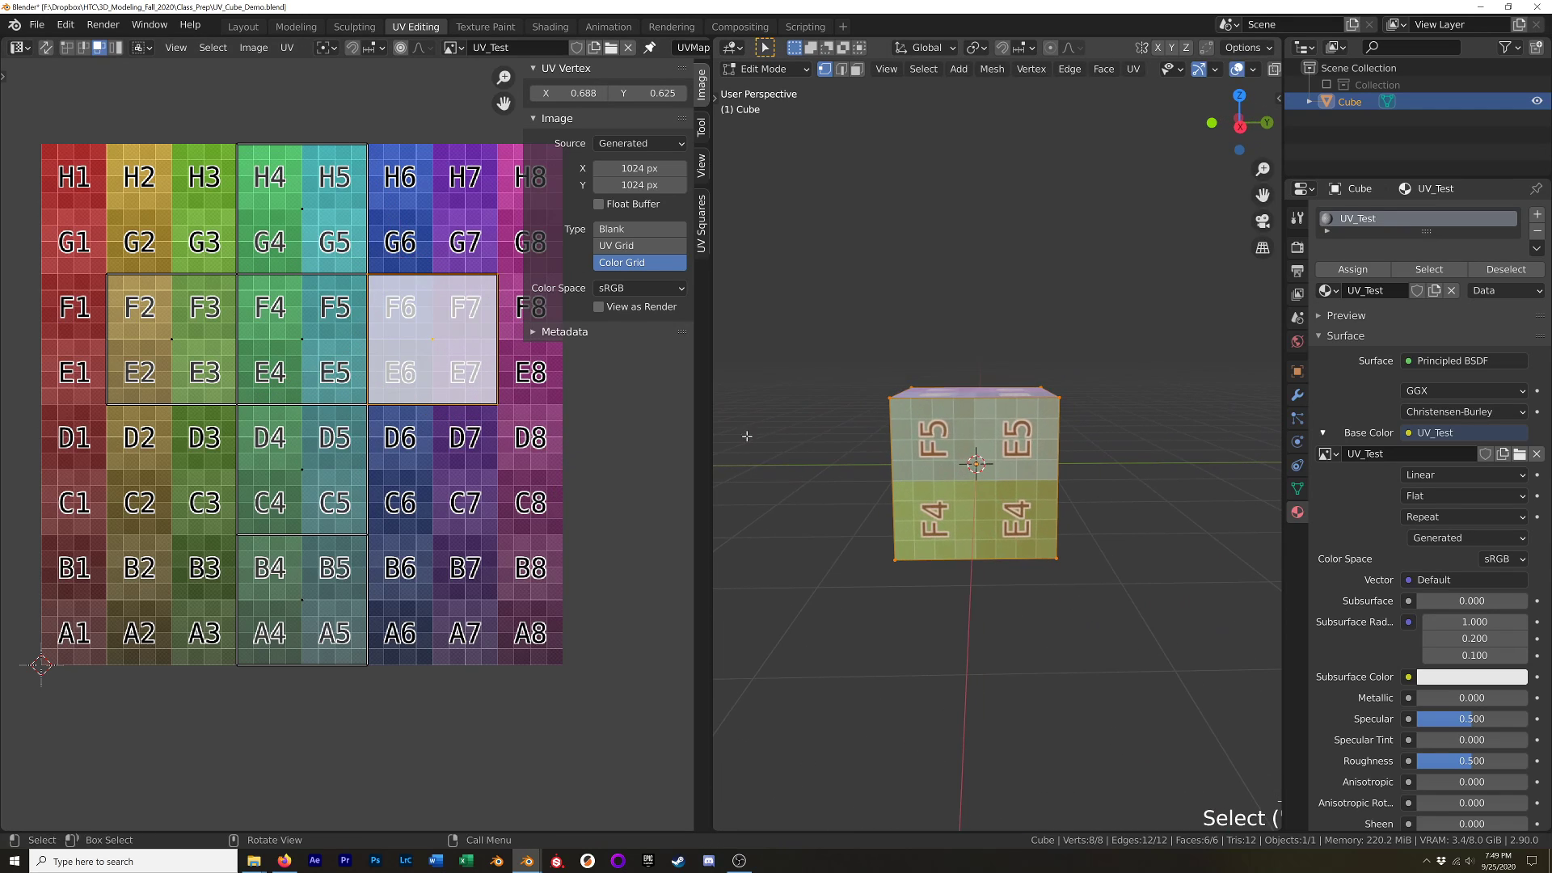
key("r")
right_click(596, 440)
middle_click_drag(849, 436, 965, 505)
key("r")
right_click(556, 458)
key("r")
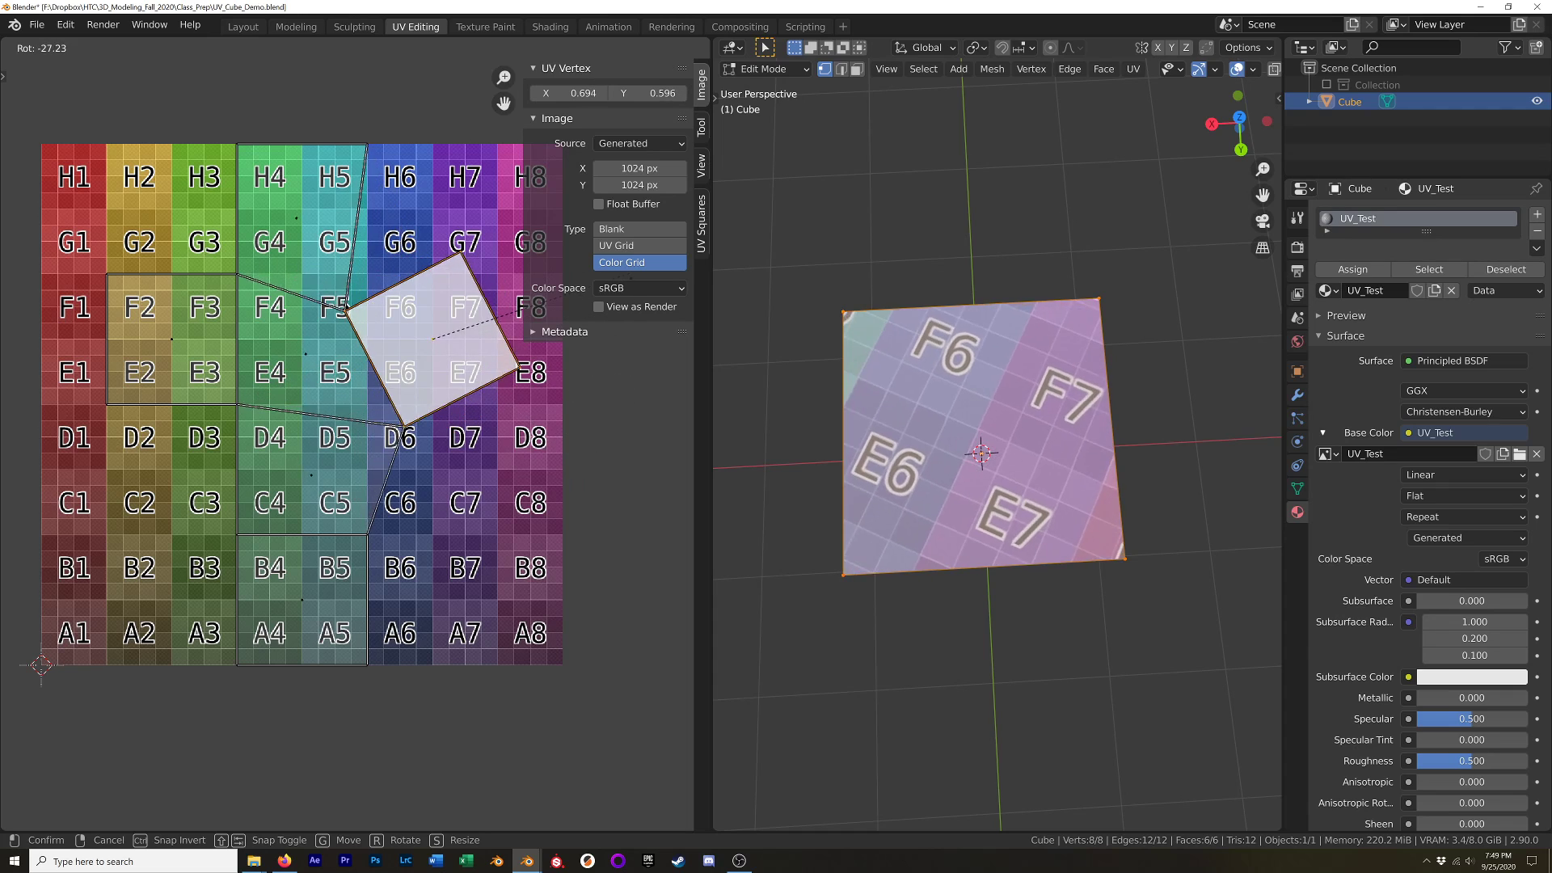
right_click(596, 473)
middle_click_drag(946, 521, 974, 475)
key("r")
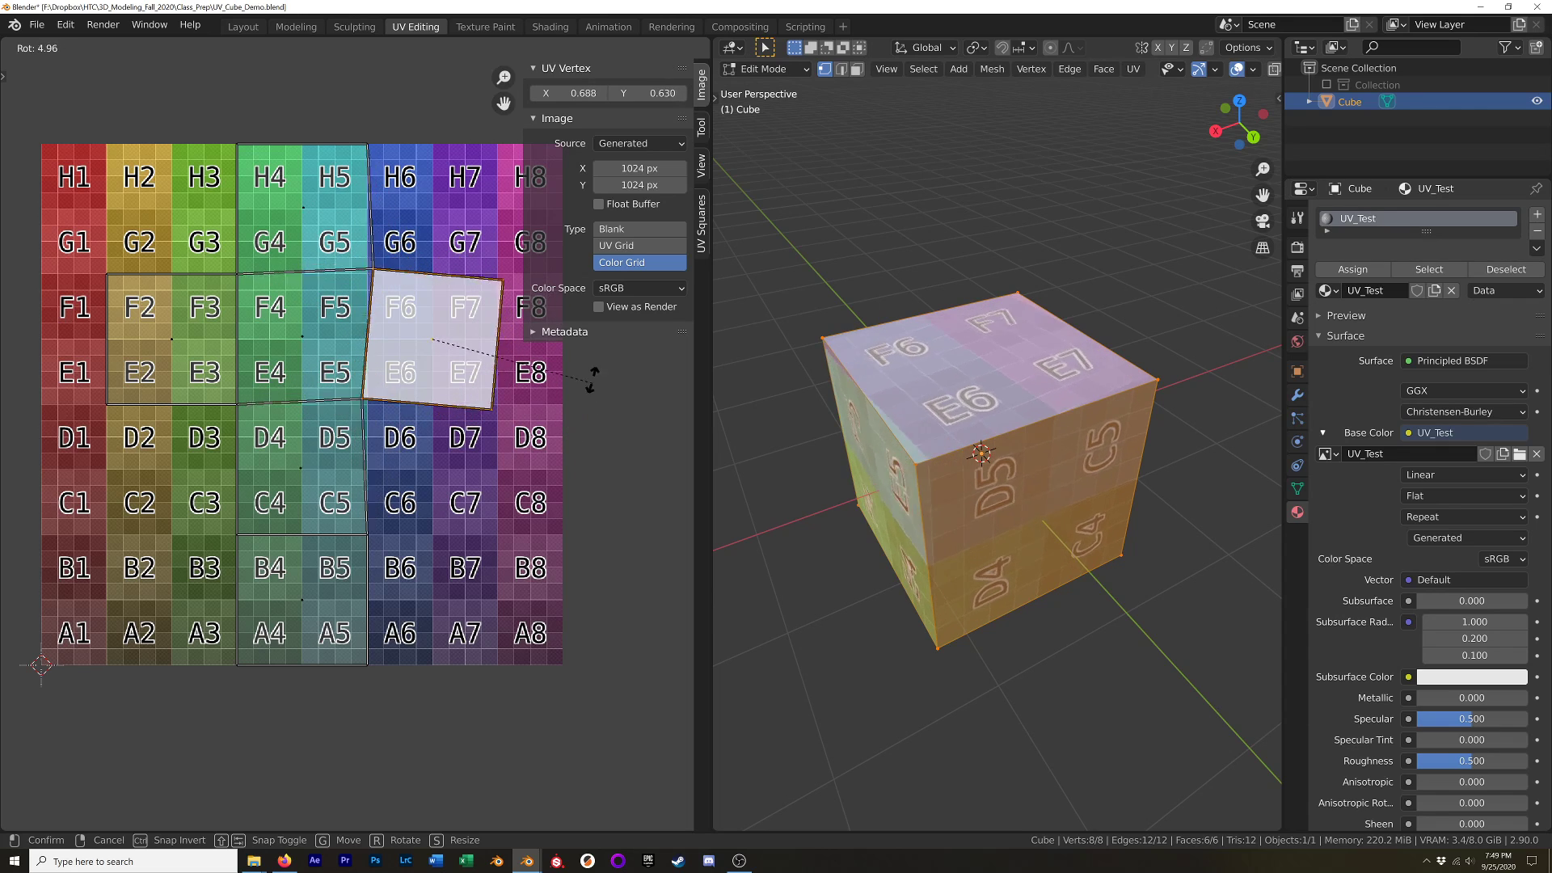
right_click(633, 377)
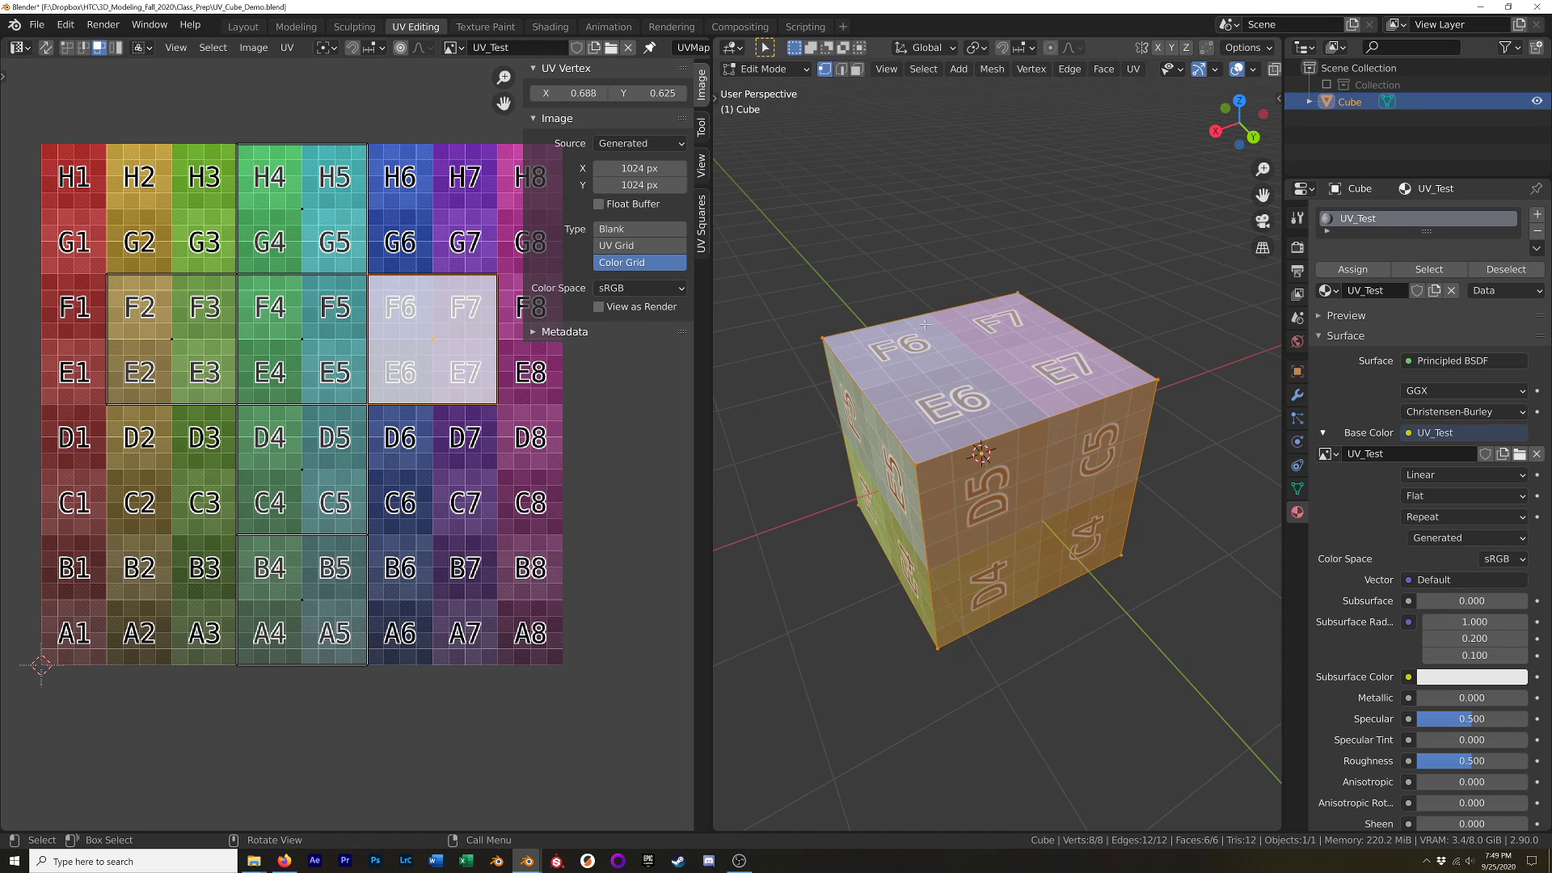
middle_click_drag(922, 327, 899, 404)
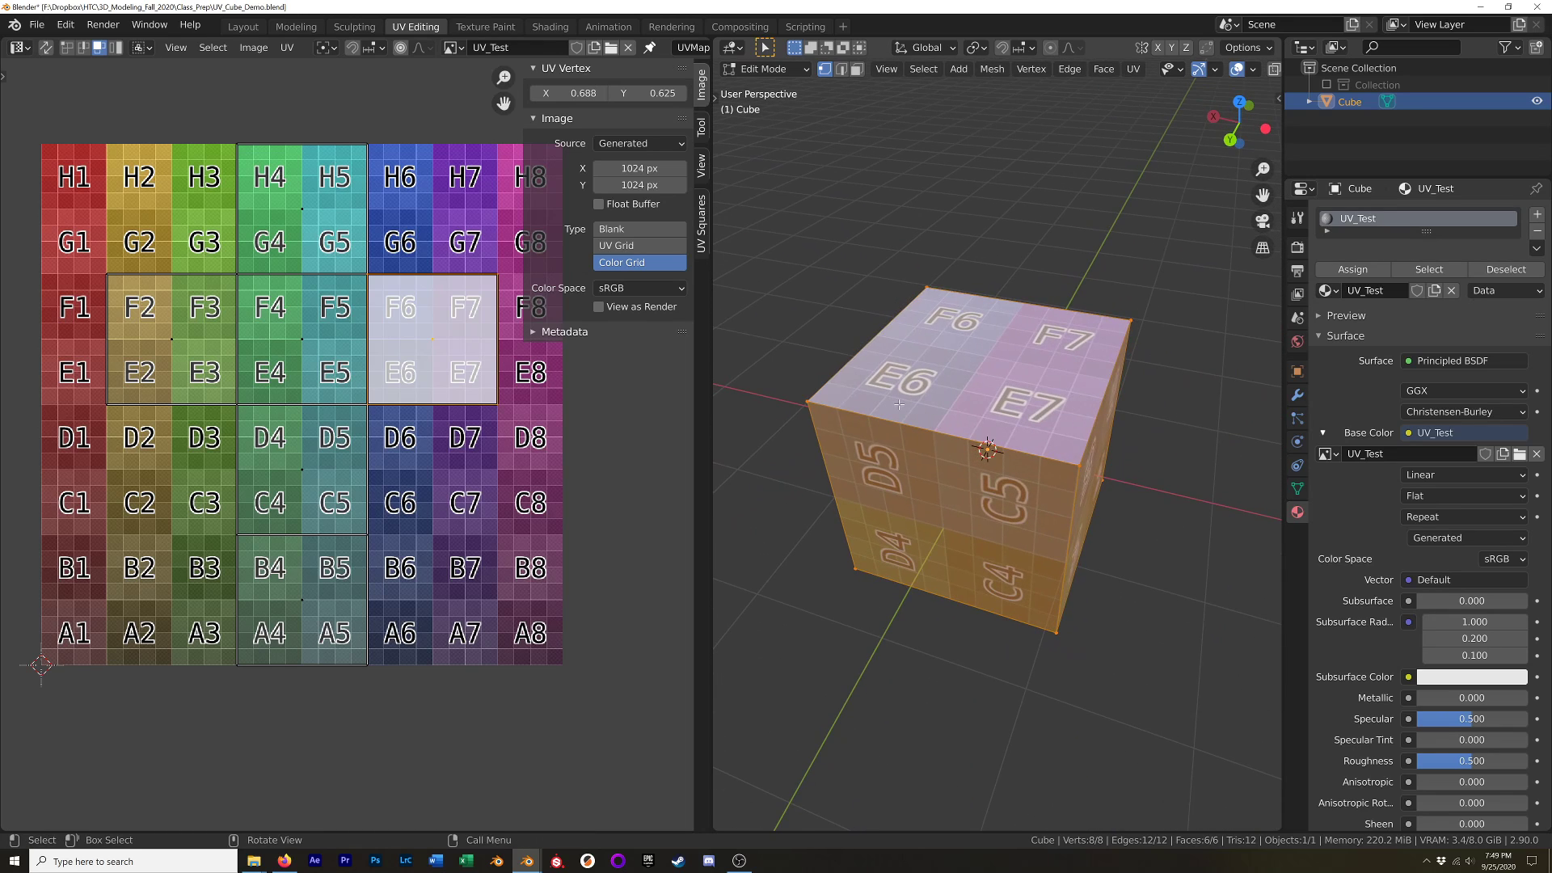
Switch the cube mesh to face selection and select its top face to locate the matching UV face.
left_click(1028, 382)
middle_click_drag(1059, 379, 968, 349)
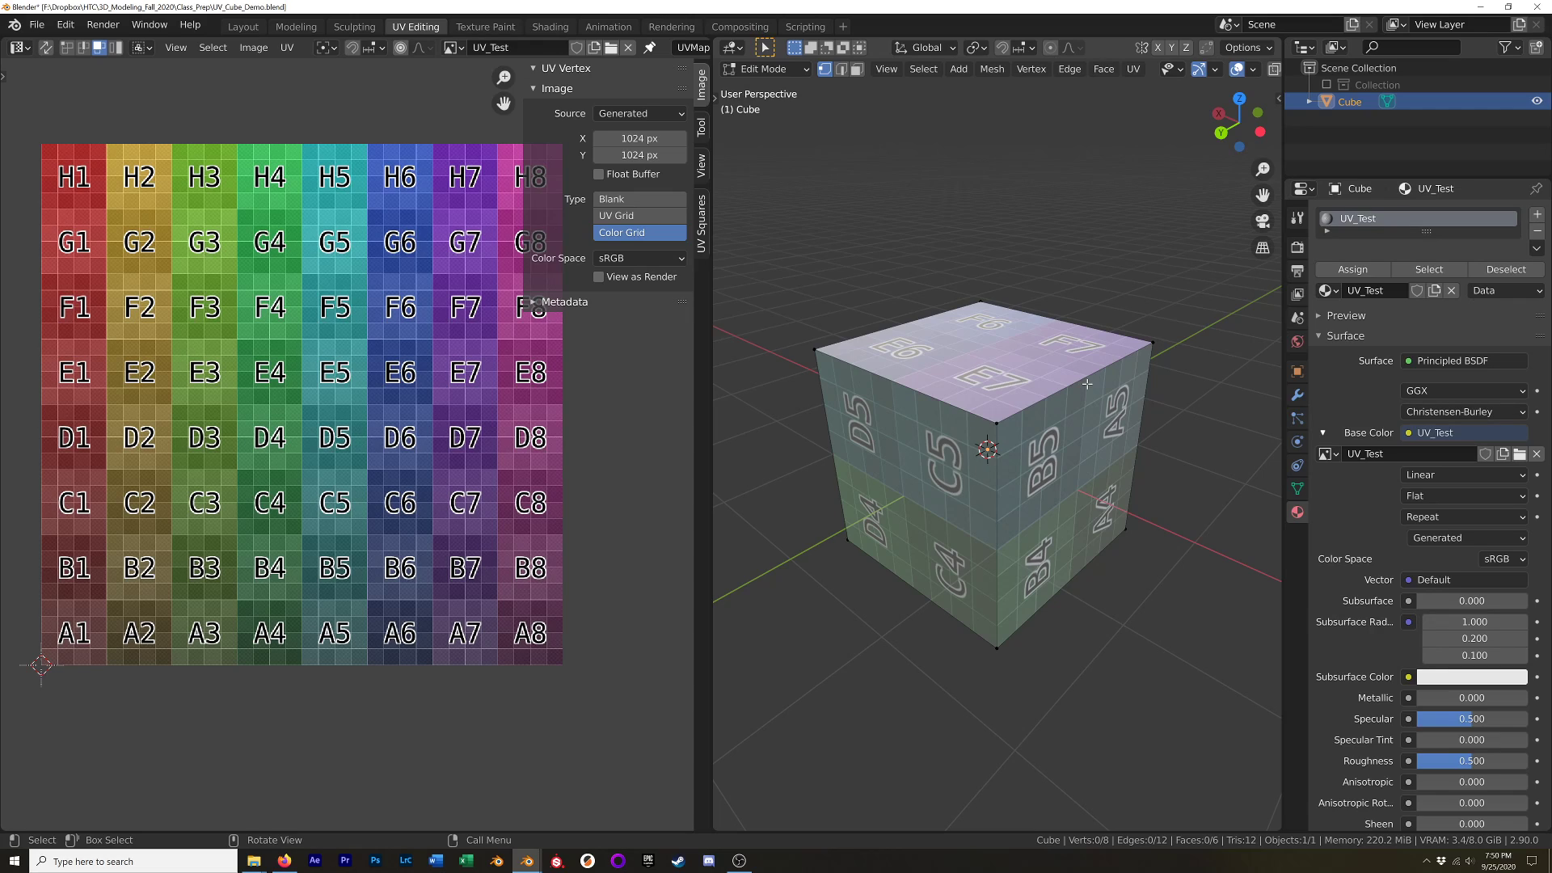
key("3")
left_click(1036, 365)
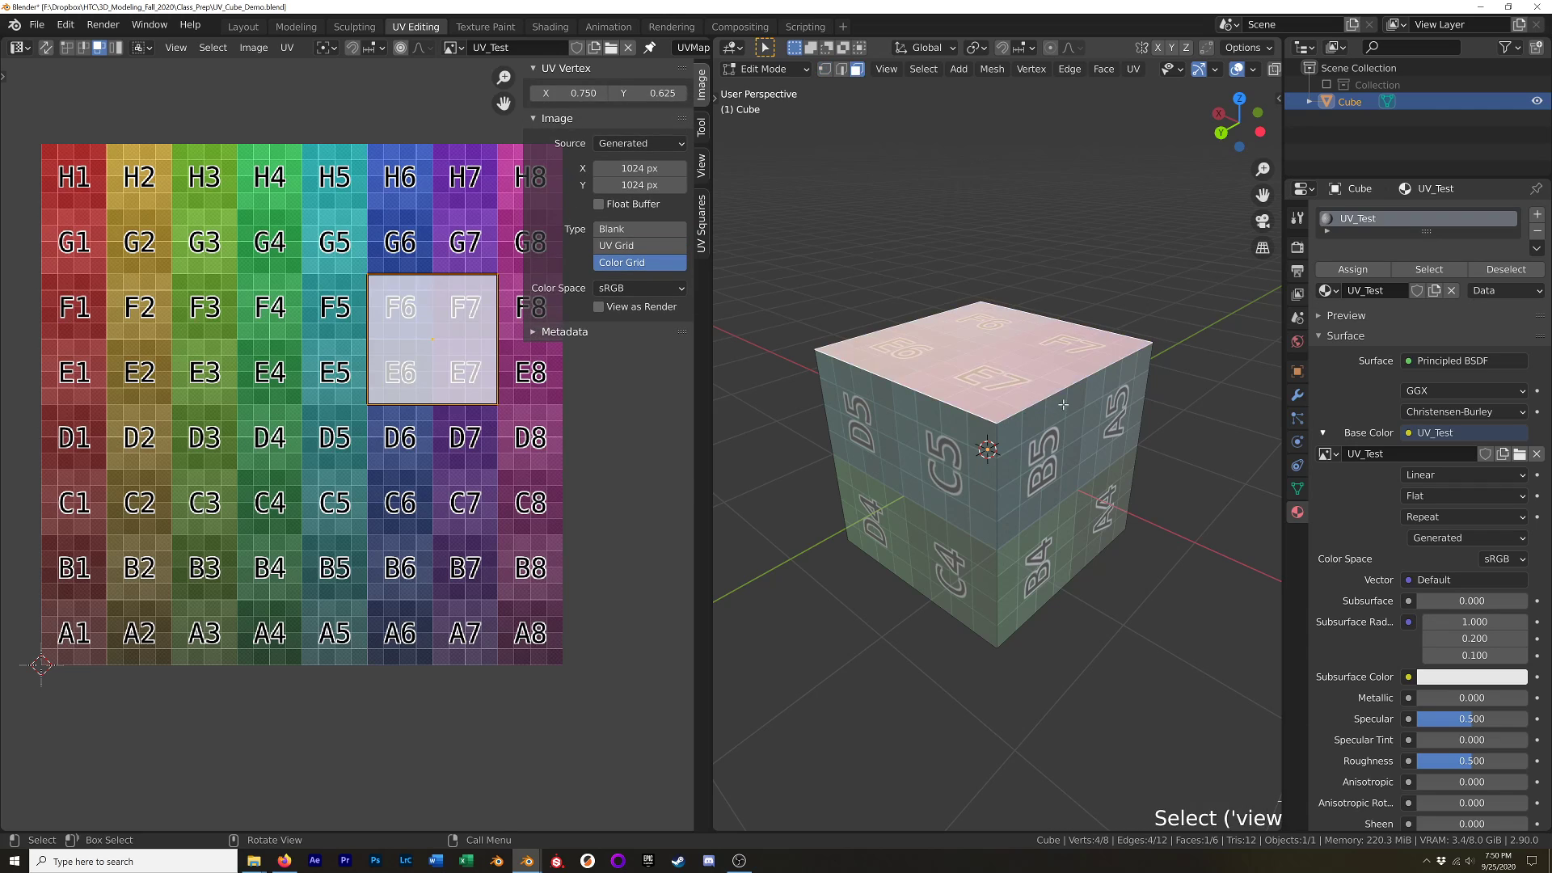
middle_click_drag(1035, 365, 1086, 382)
scroll(970, 404, "down", 4)
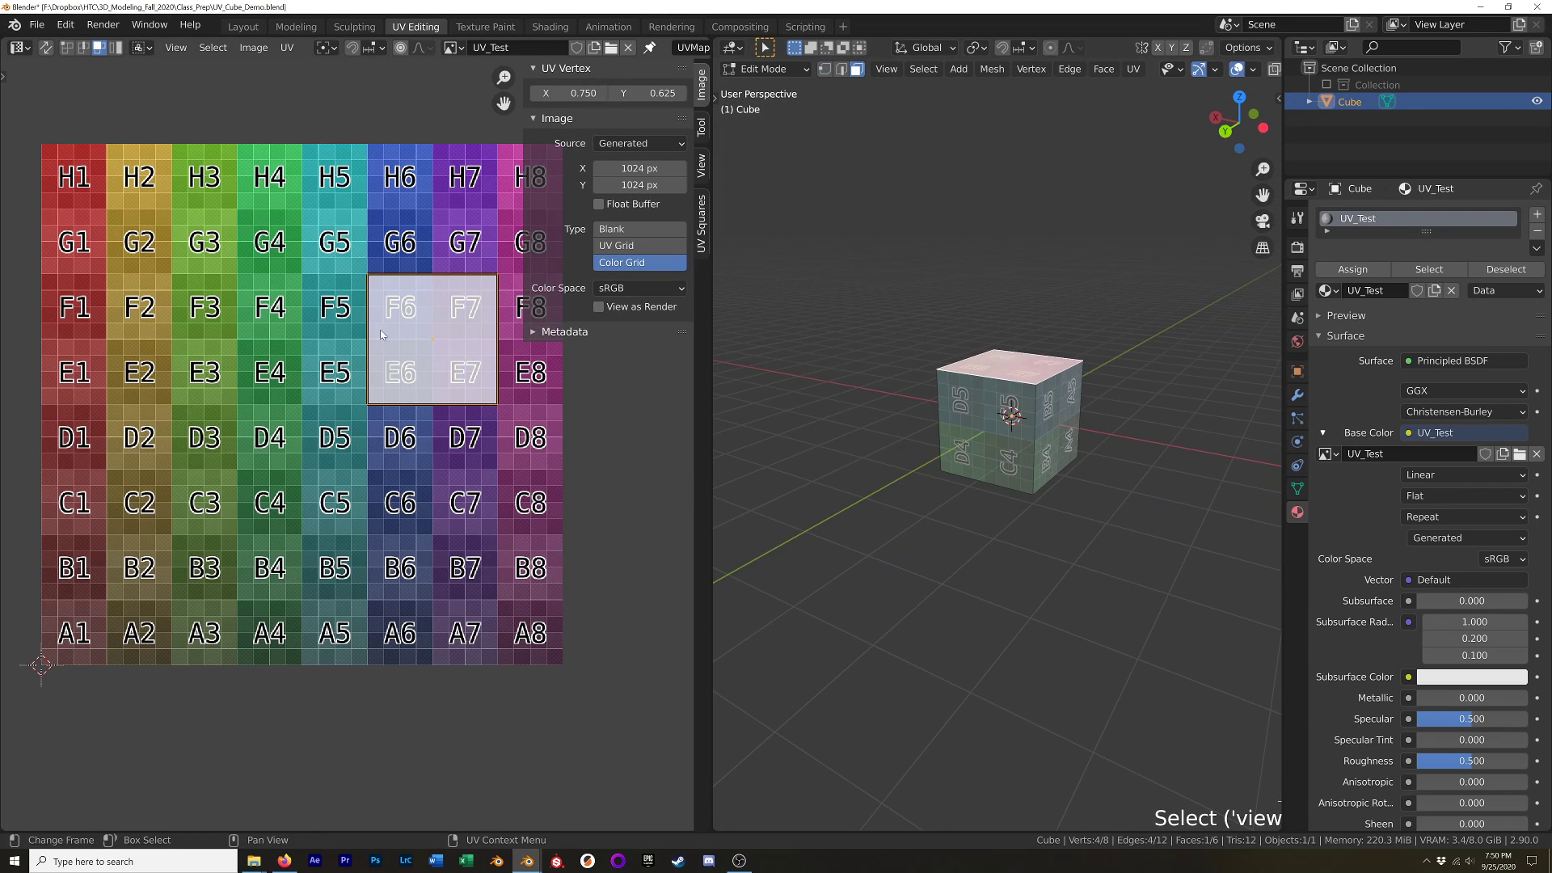
Select the cube's side face textured with C4 to D5 to locate its UV face.
key("KP_1")
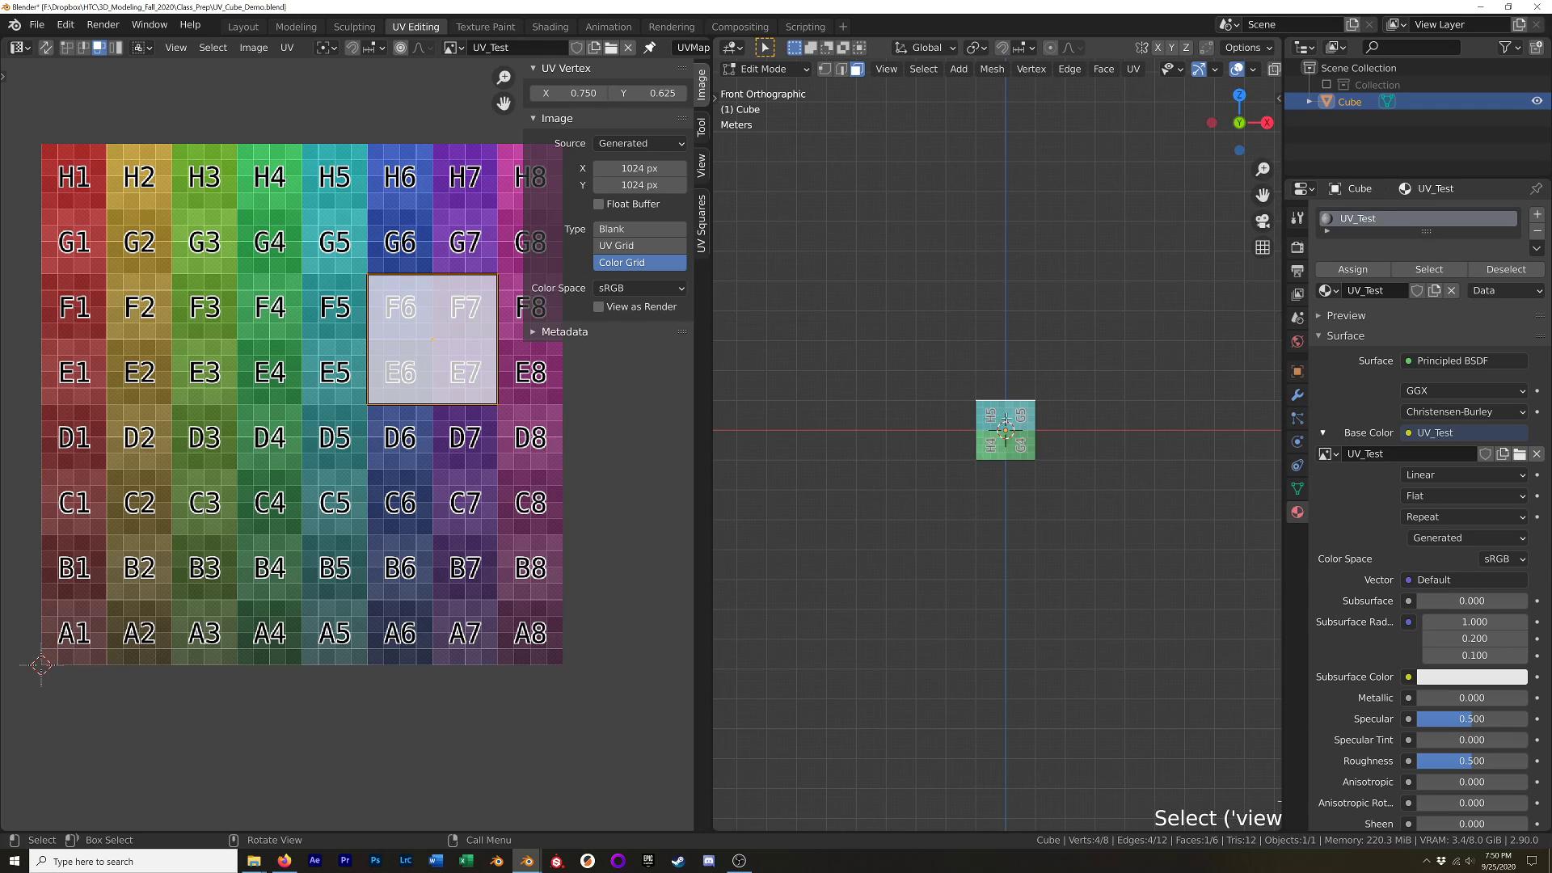
scroll(1027, 410, "up", 6)
middle_click_drag(1060, 353, 955, 435)
scroll(1038, 394, "down", 7)
middle_click_drag(1107, 295, 1093, 420, "shift")
left_click(1097, 442)
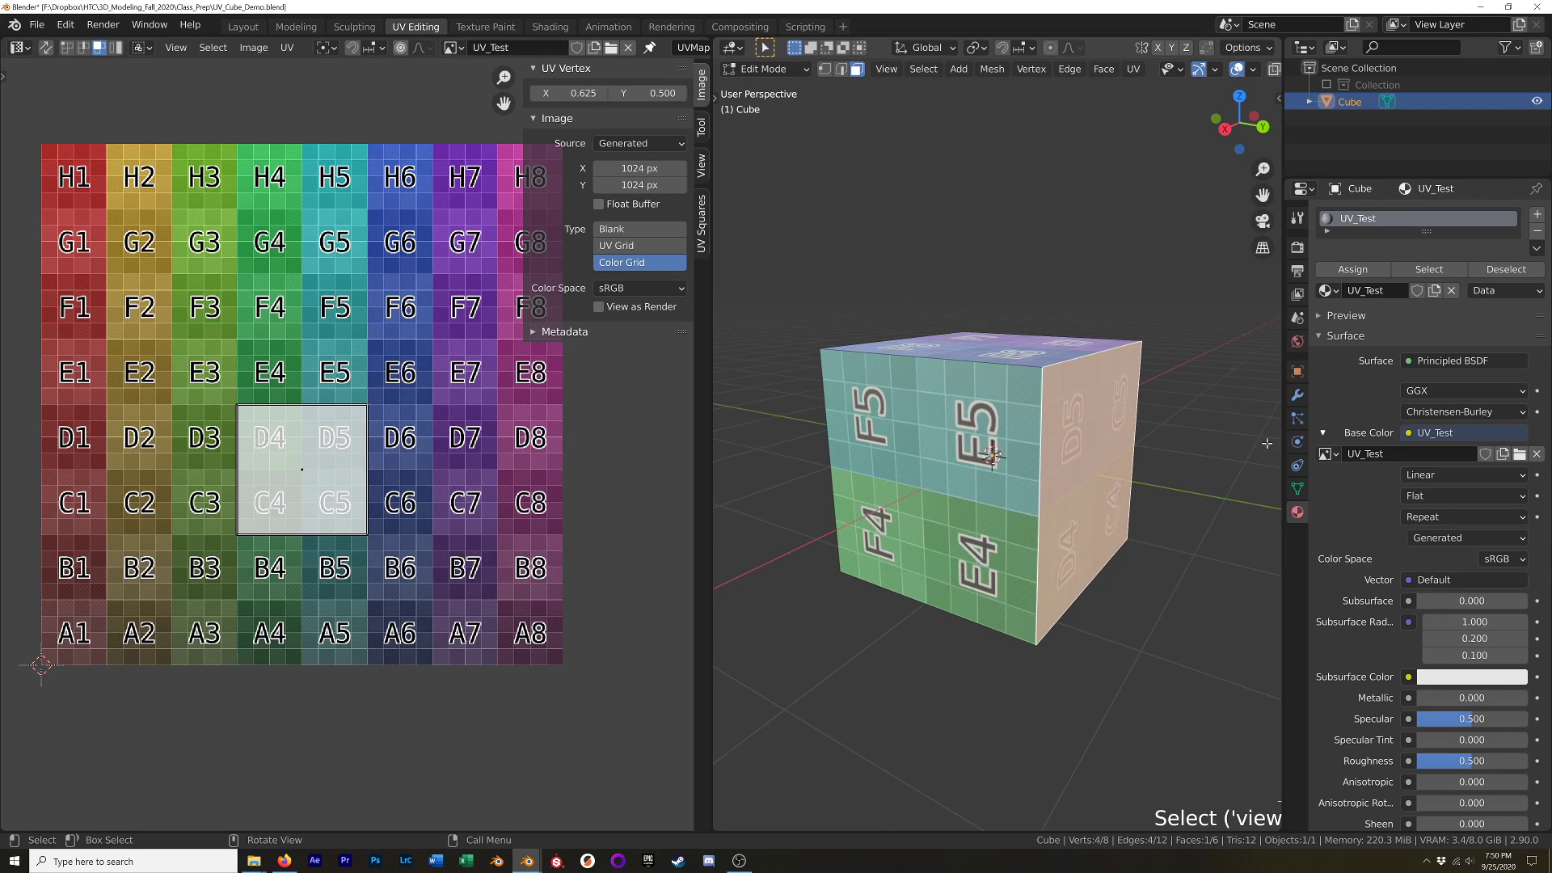
middle_click_drag(1066, 398, 1066, 429)
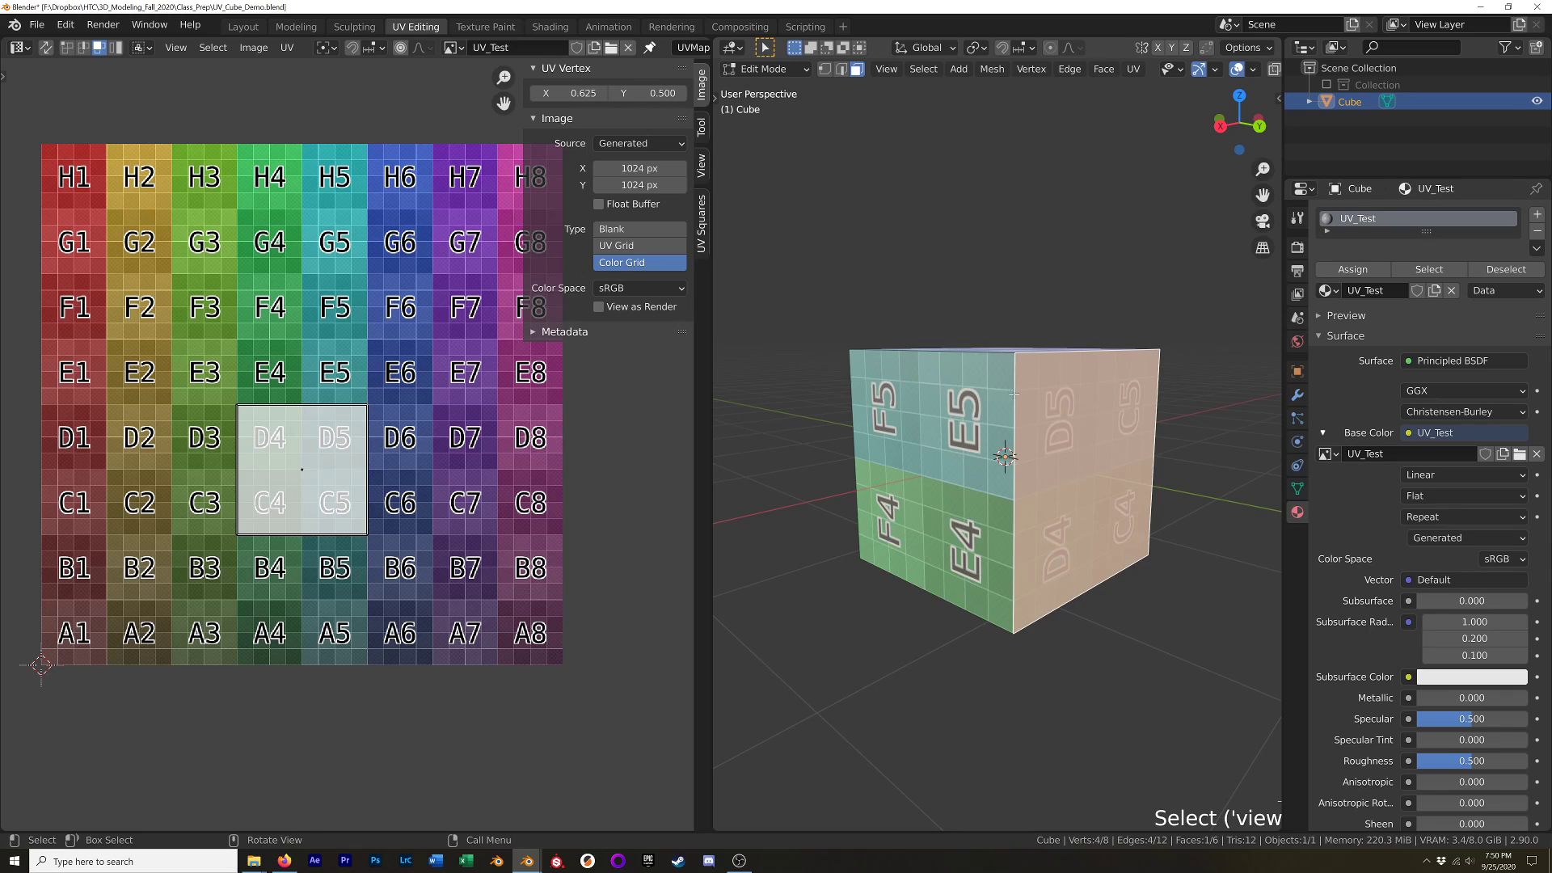
Mark the two vertical edges and the bottom edge of the cube's C4–D5 side face as seams.
key("2")
left_click(1066, 440)
left_click(1157, 432, "shift")
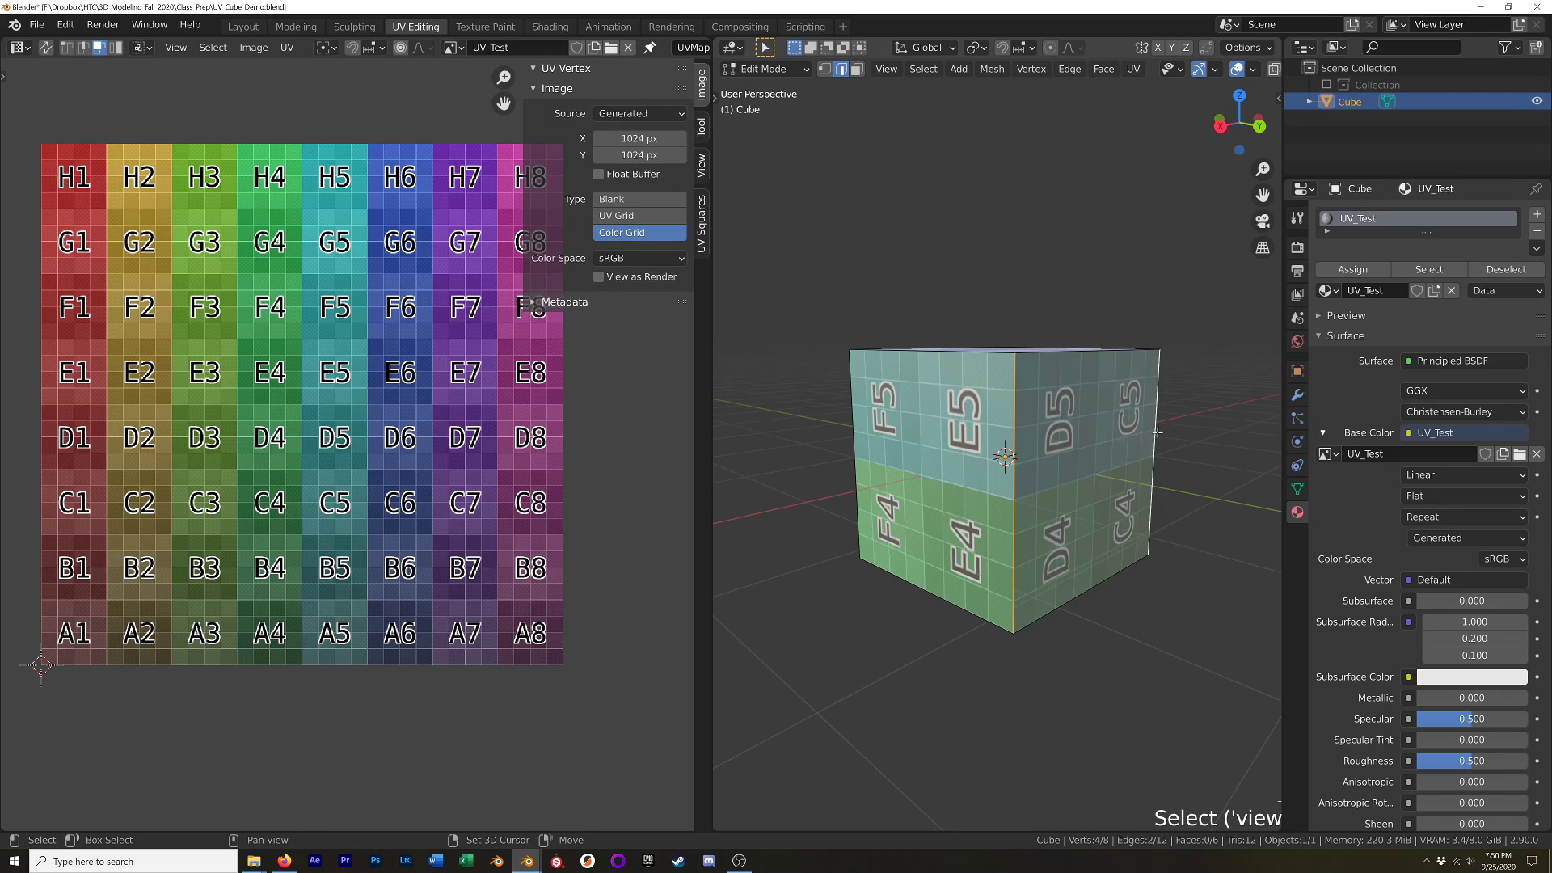
left_click(1101, 585, "shift")
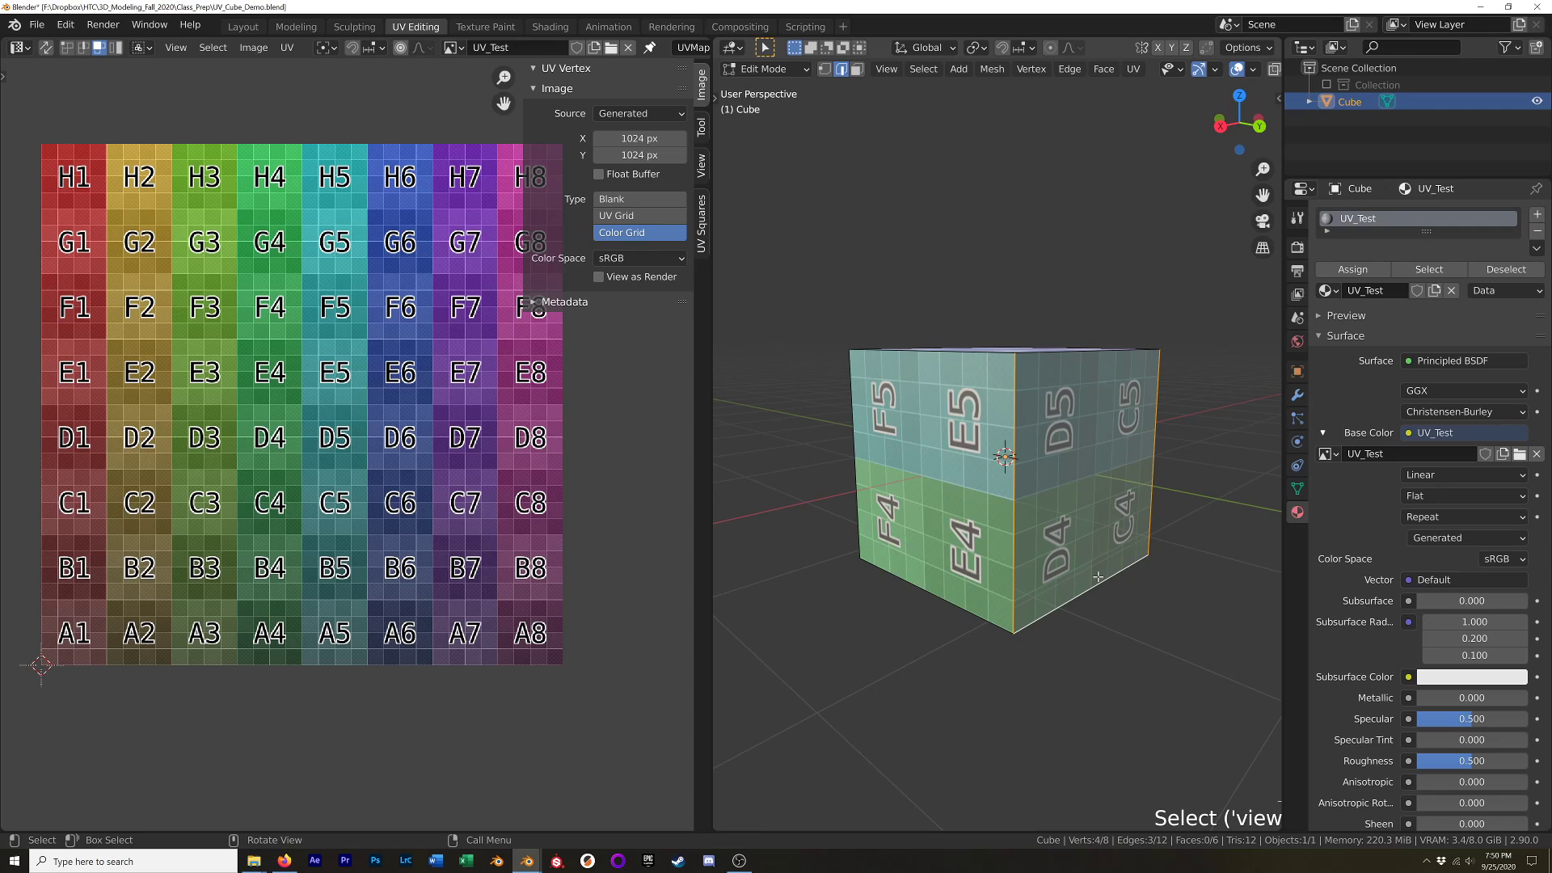
right_click(1096, 410)
right_click(1124, 450)
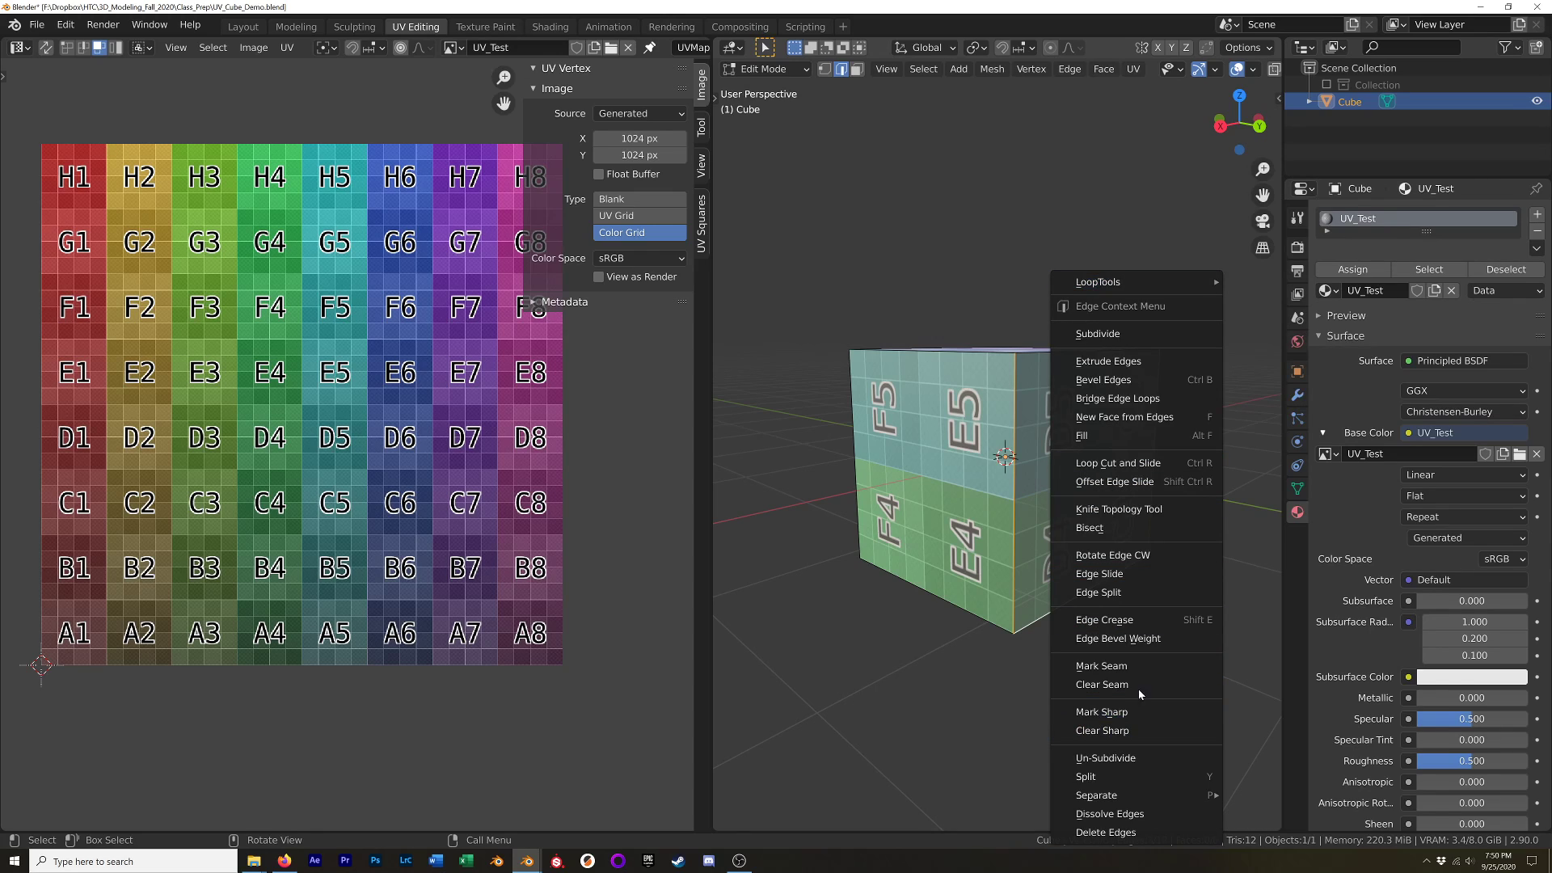
left_click(1136, 666)
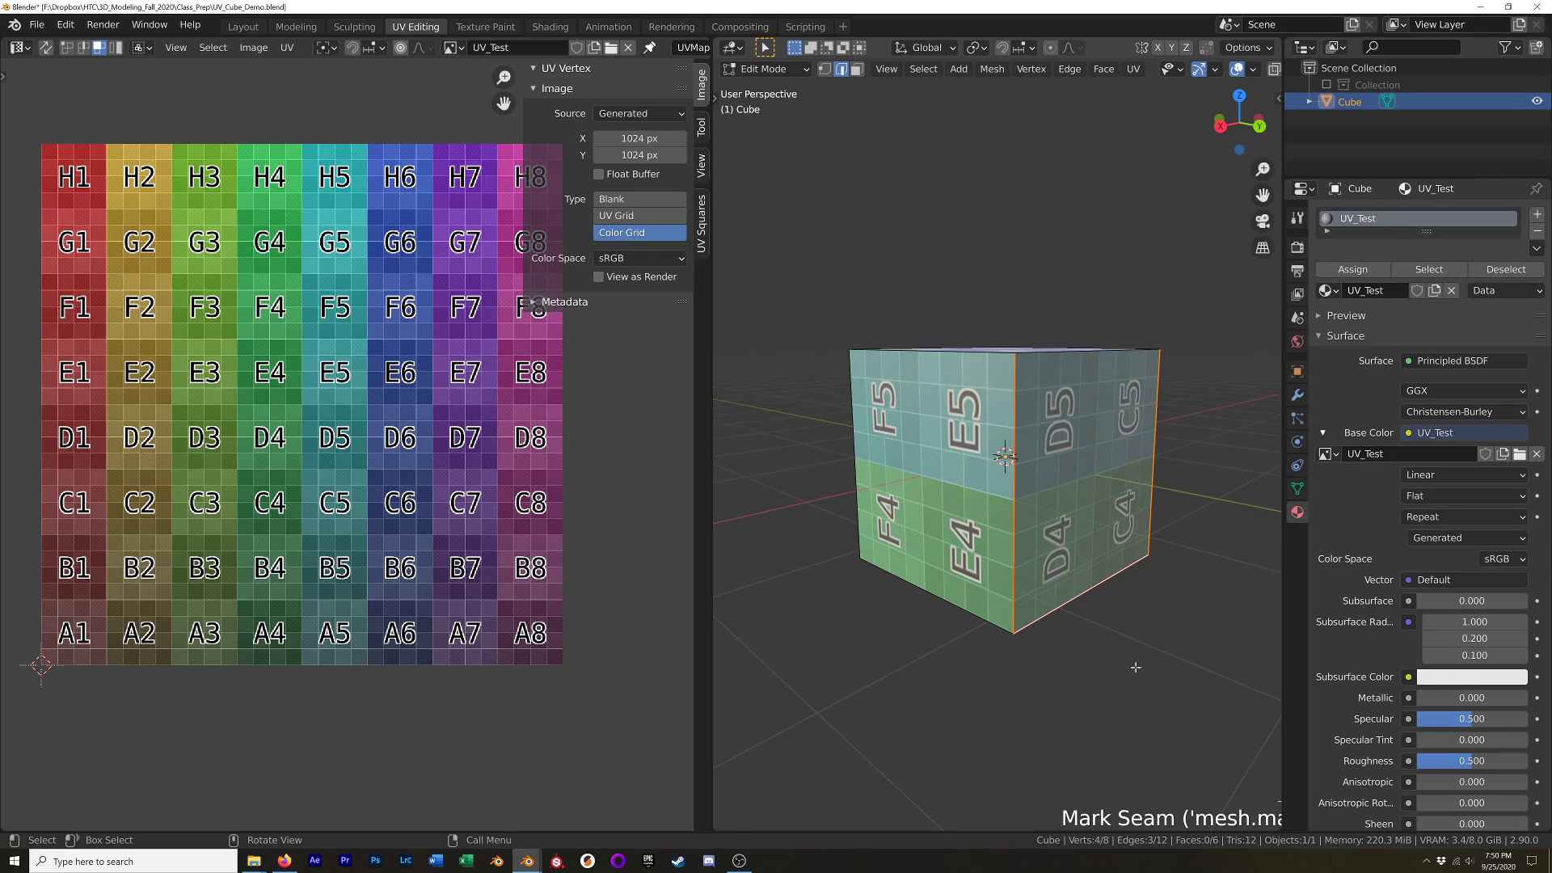
Deselect the edges, examine the marked seams on the untextured cube, and return to textured shading.
key("KP_Decimal")
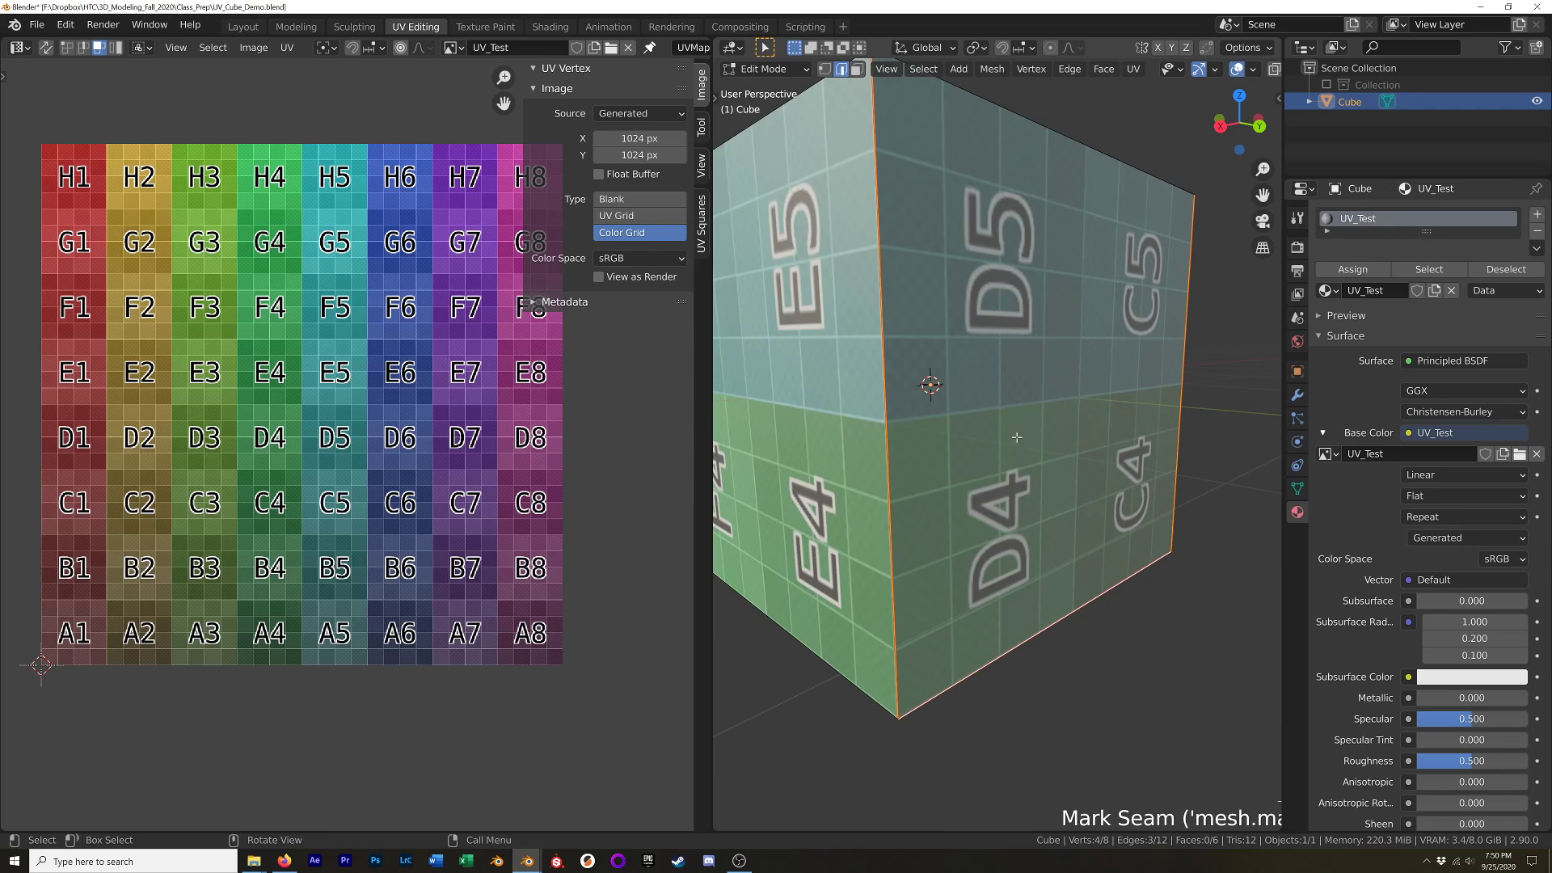
scroll(1036, 459, "down", 3)
key("z")
left_click(780, 435)
left_click_drag(1088, 658, 1079, 641)
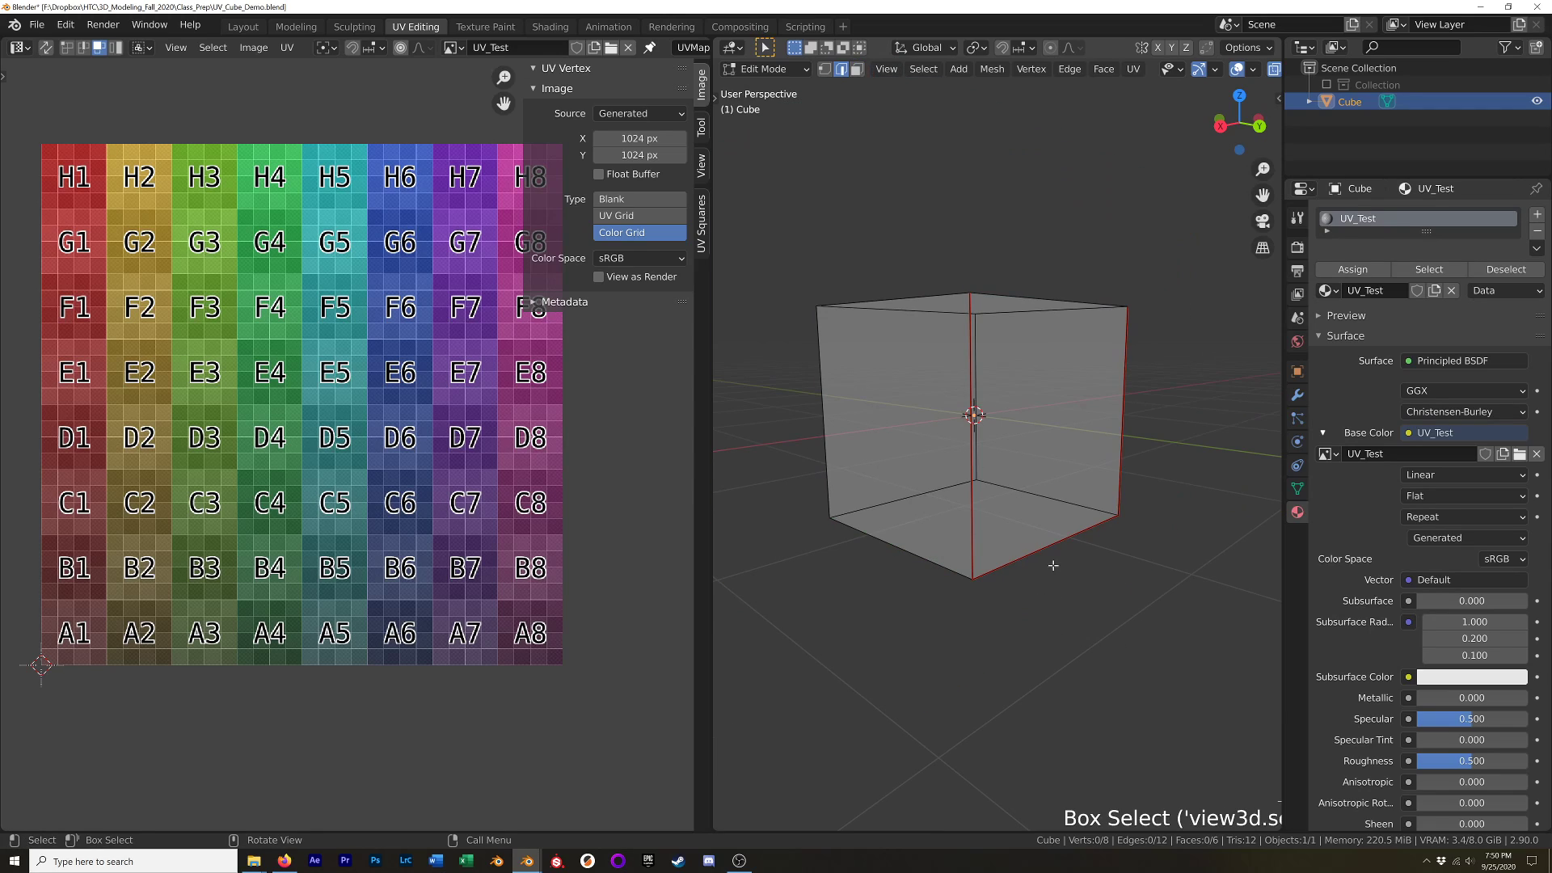
middle_click_drag(1088, 569, 1110, 439)
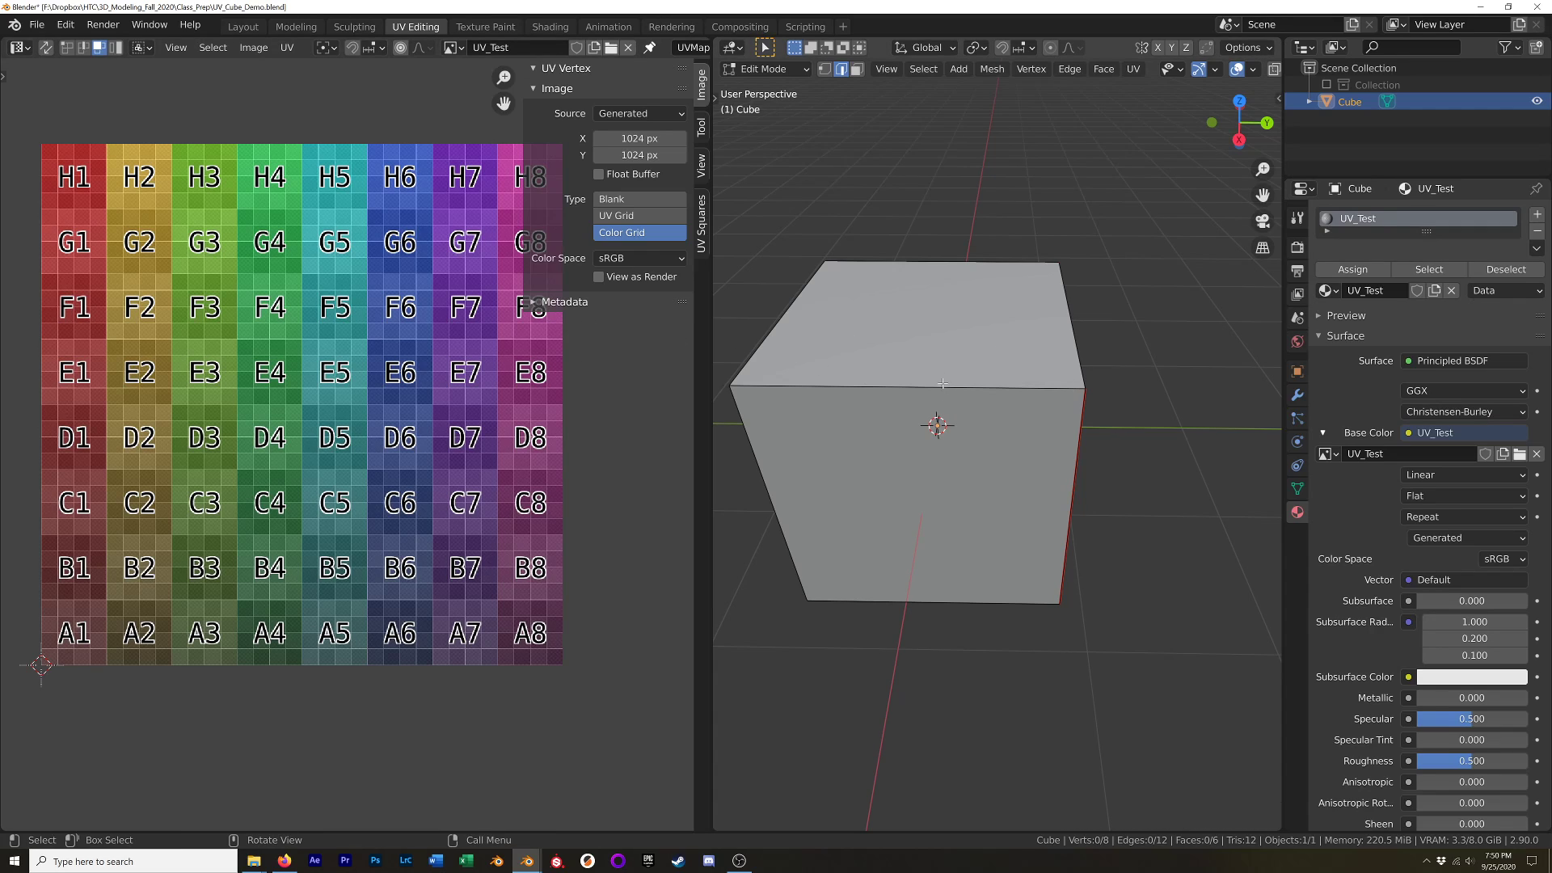
key("z")
left_click(952, 464)
middle_click_drag(953, 464, 1054, 398)
scroll(1054, 398, "down", 3)
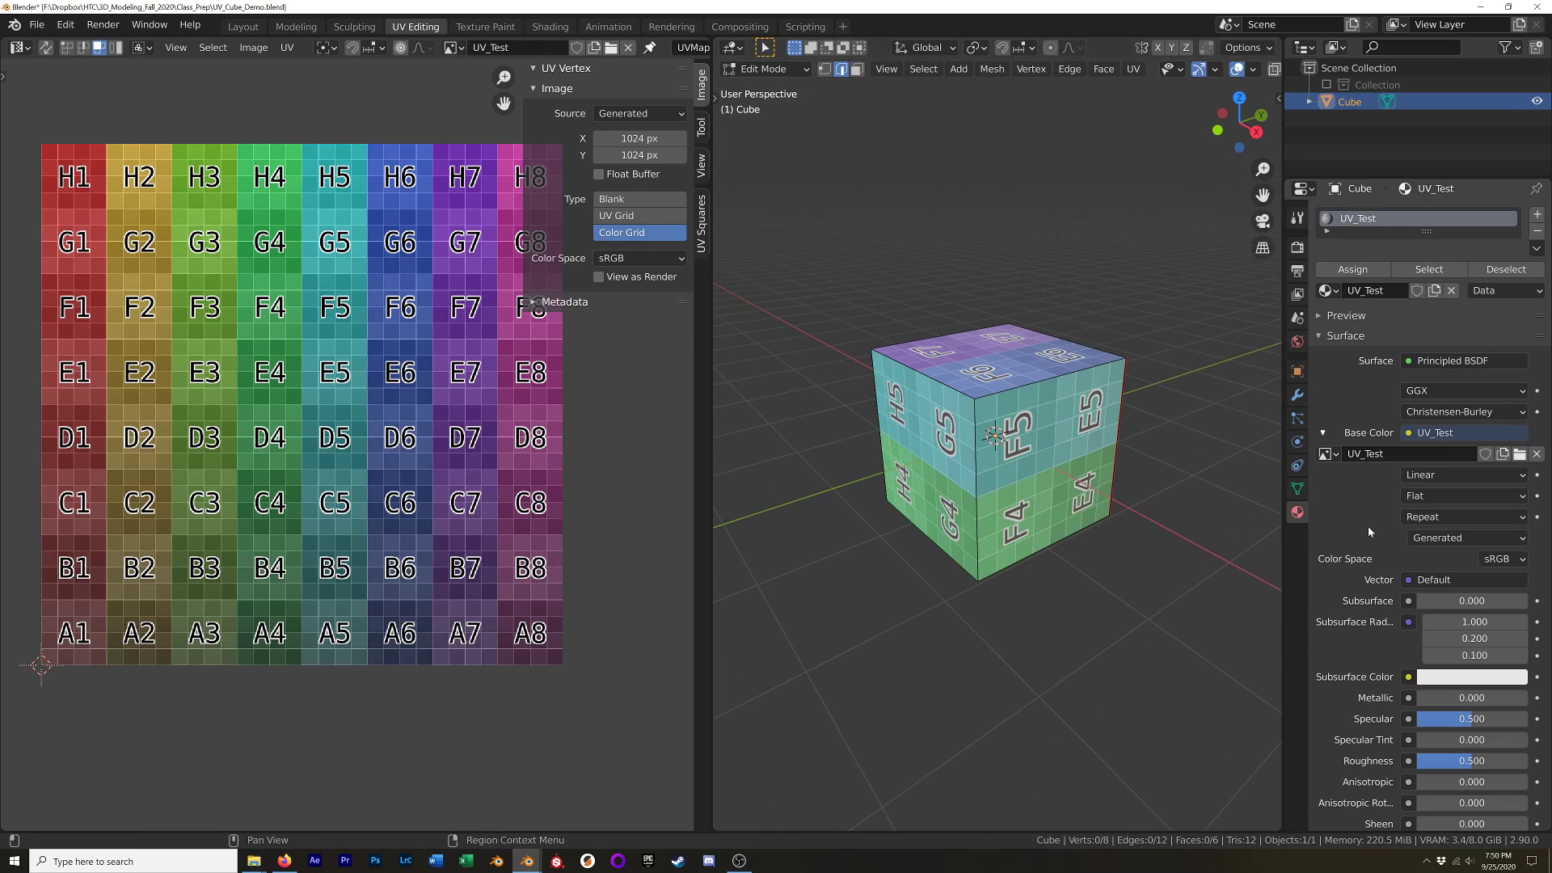
Show the UV Maps list in the cube's mesh data properties.
left_click(1297, 488)
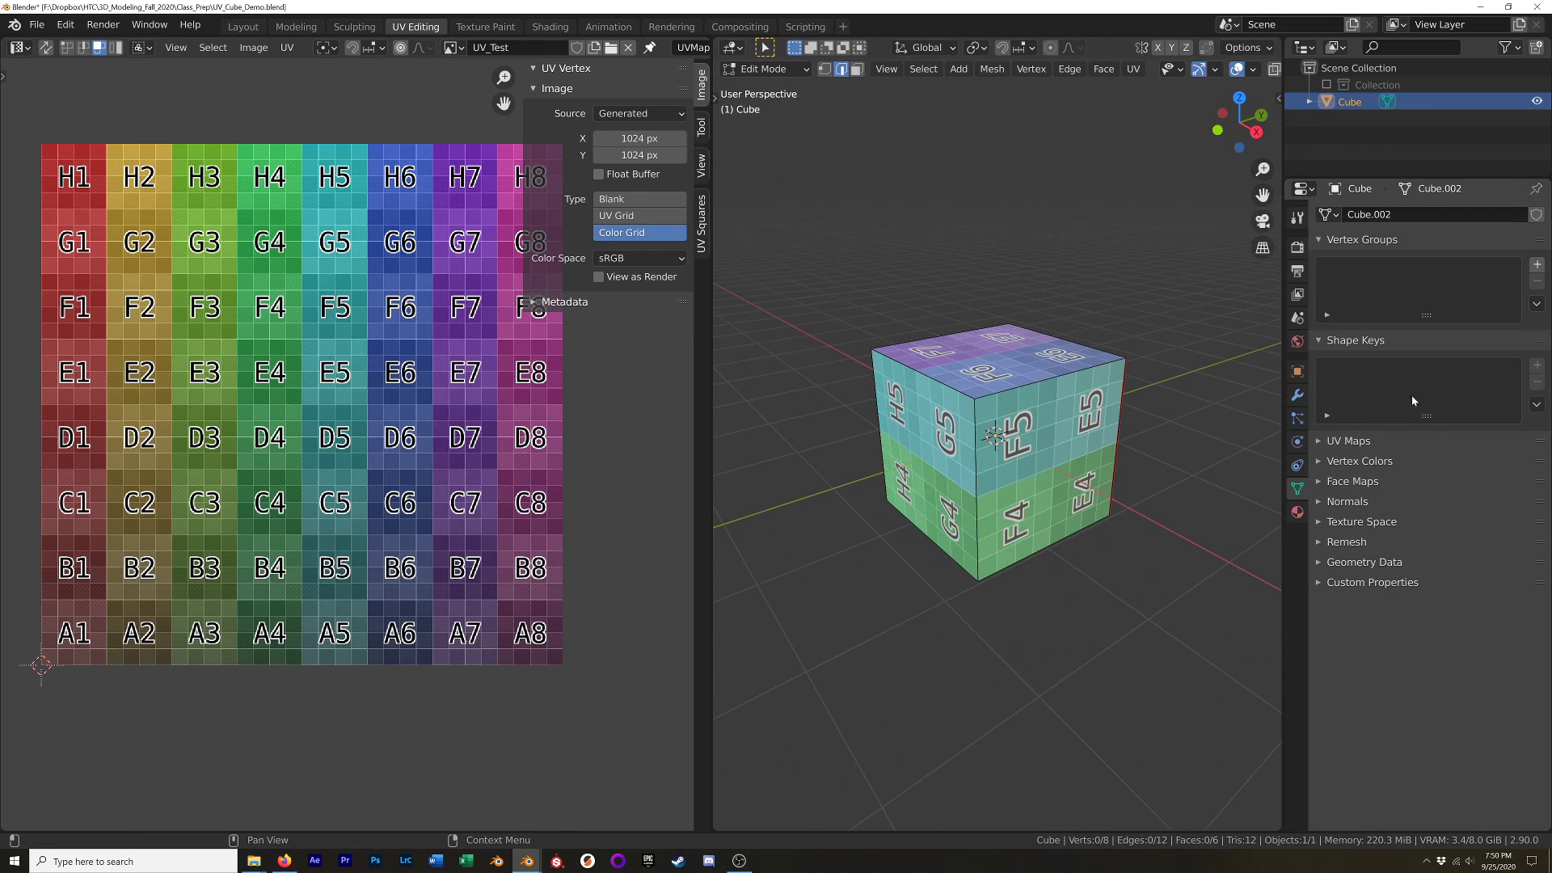
left_click(1348, 442)
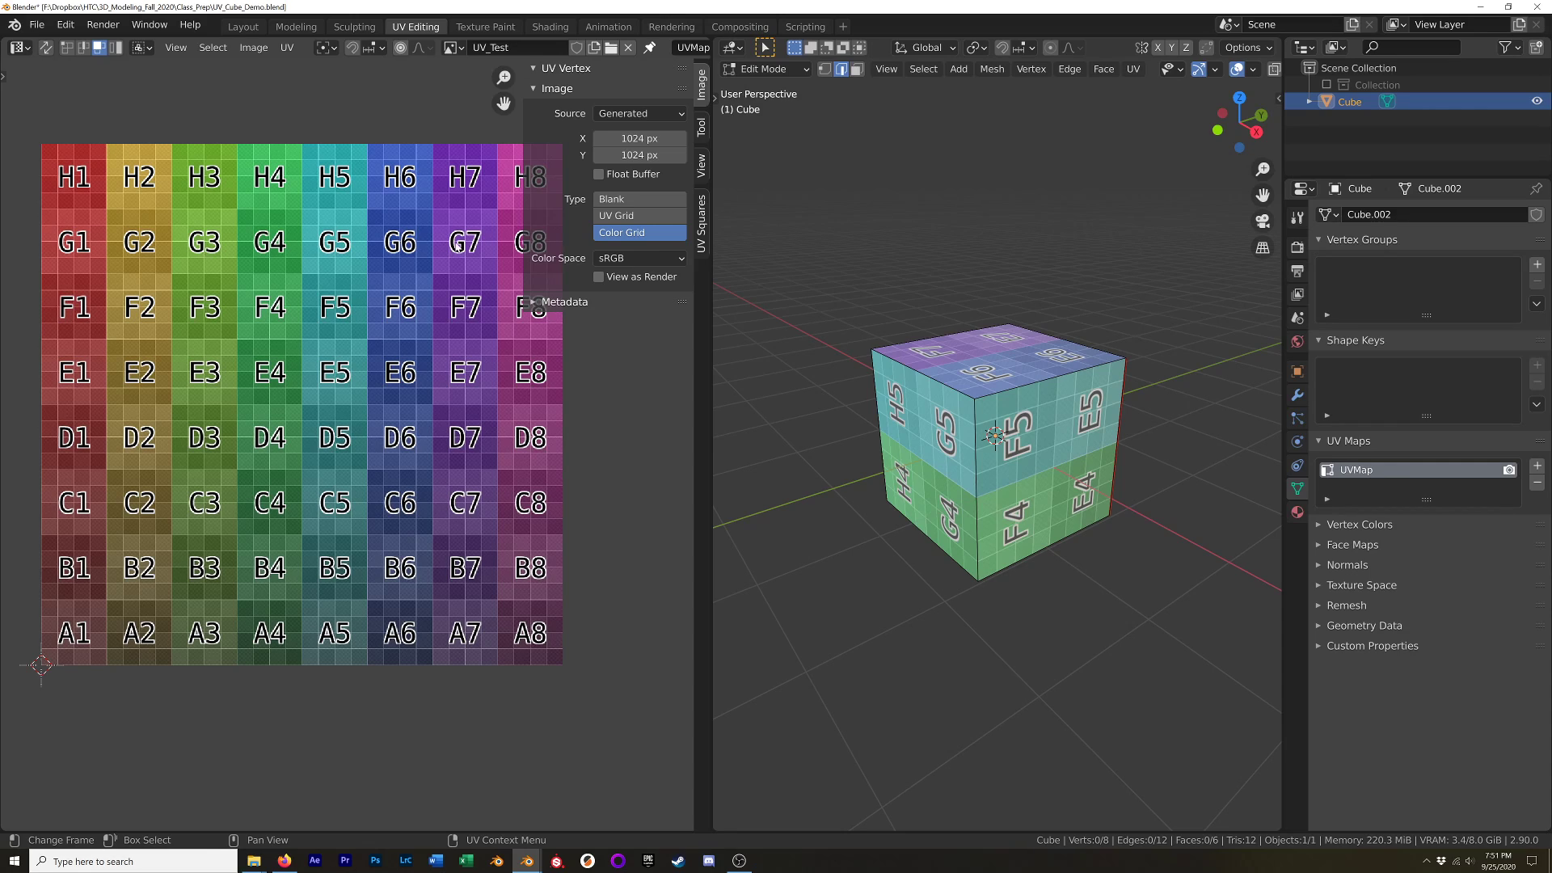
Unwrap all of the cube's faces using the marked seams, and hide the UV editor's sidebar.
key("a")
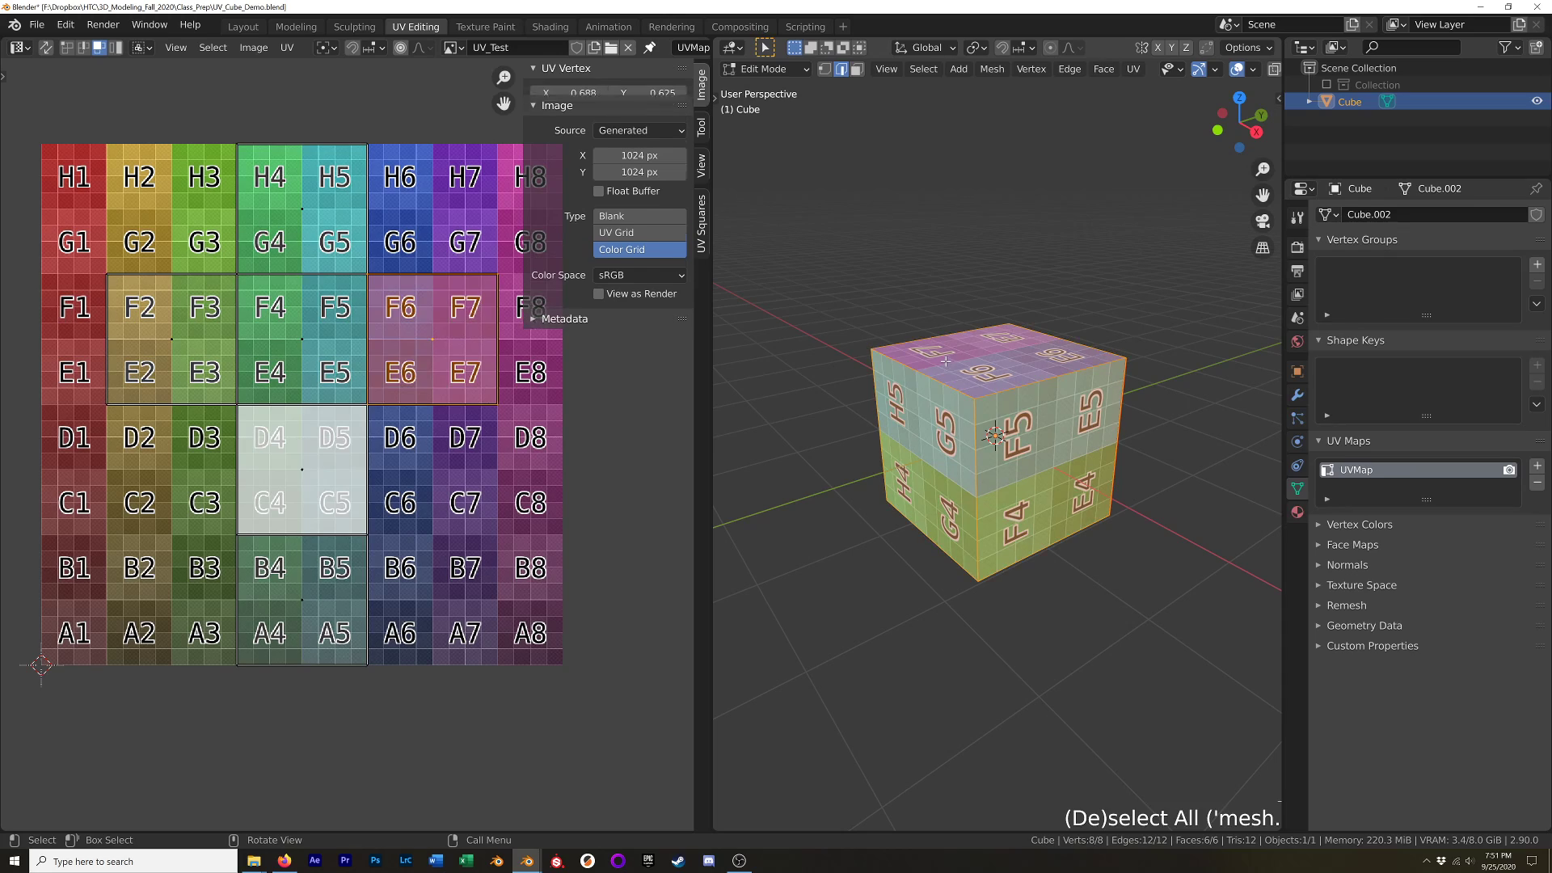
key("u")
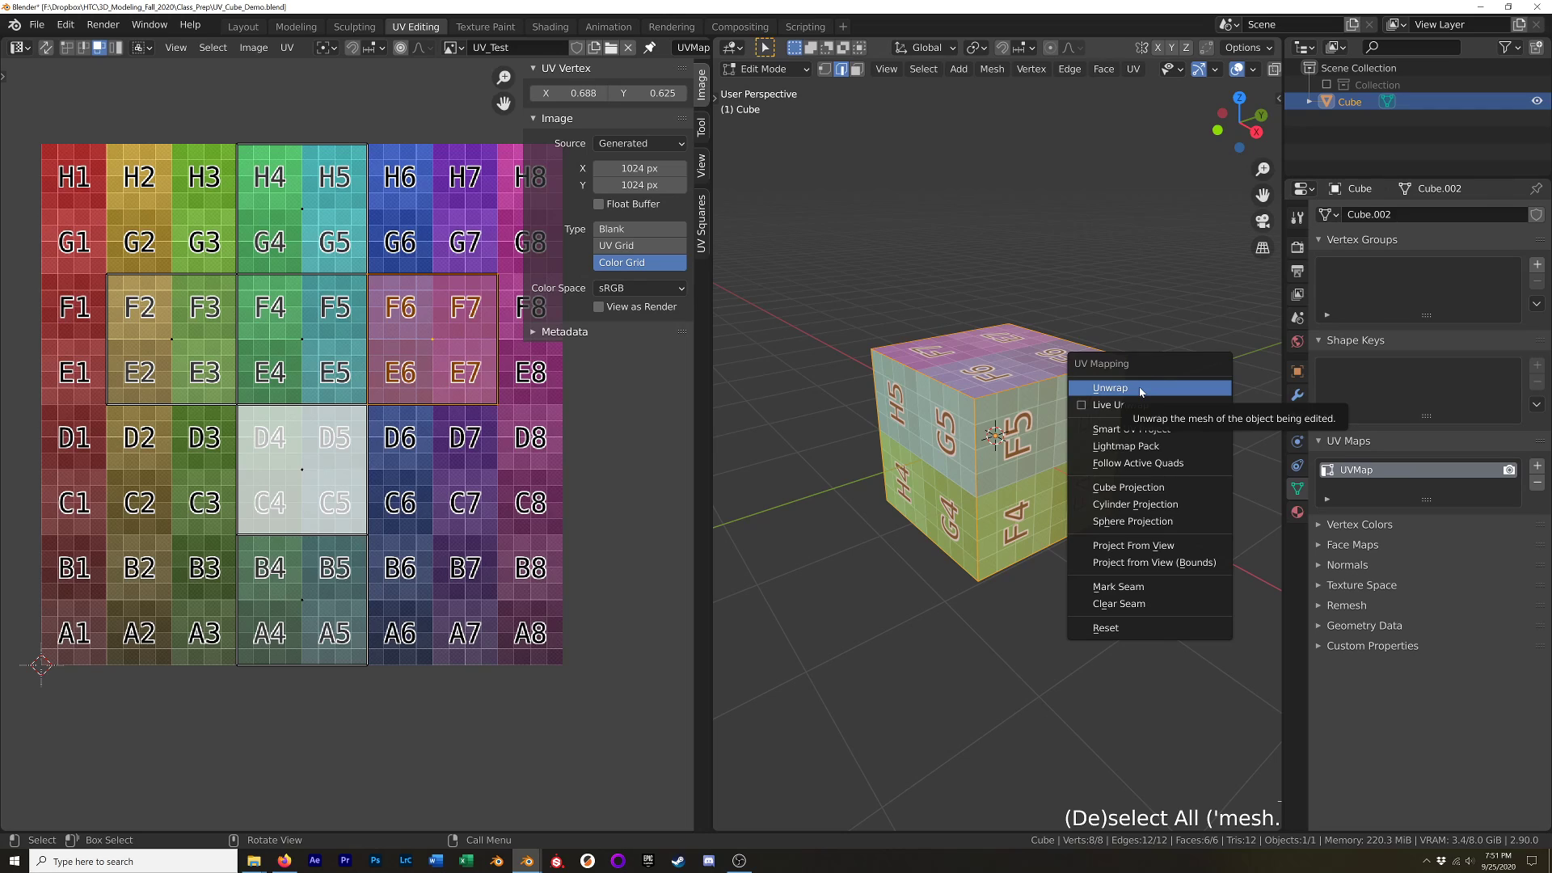
left_click(1140, 389)
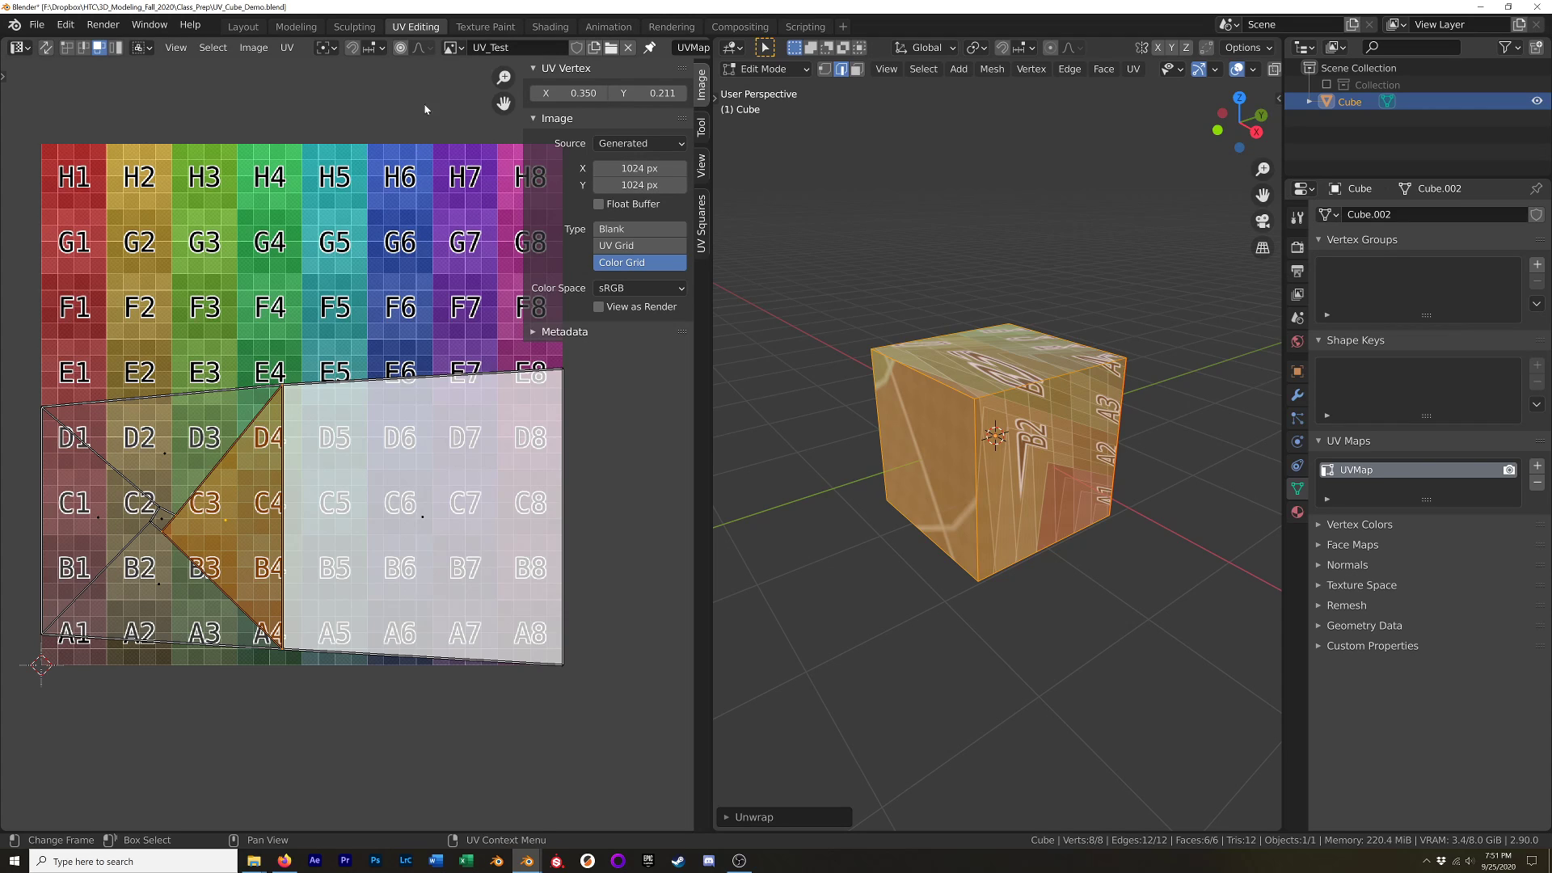
key("n")
scroll(421, 444, "up", 1)
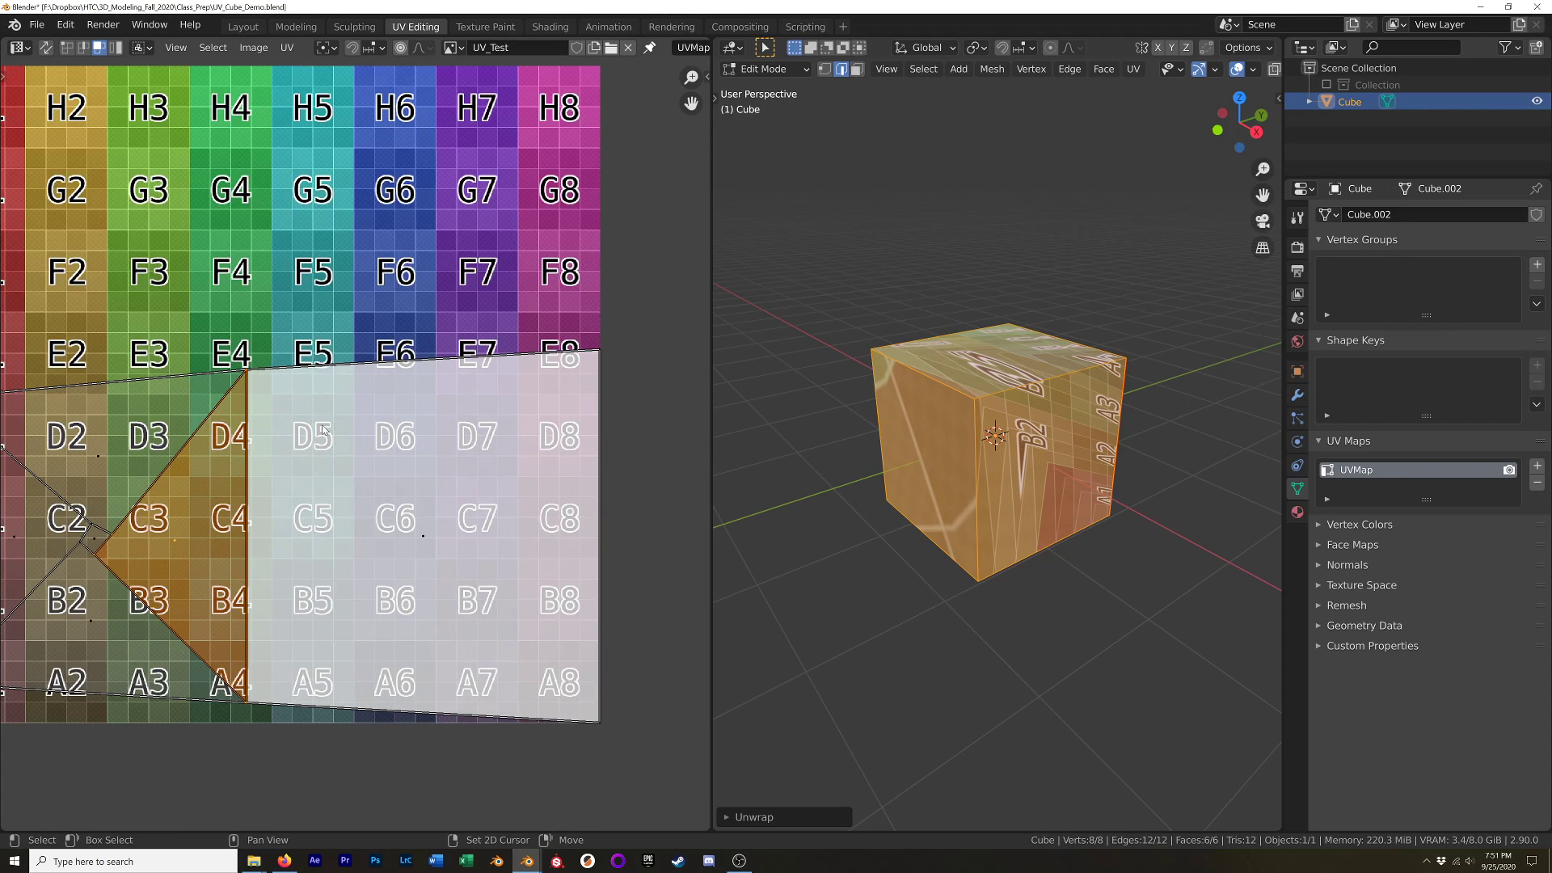
Examine the unwrapped UV layout and how the test texture falls on the cube's faces in Object Mode.
middle_click_drag(332, 426, 402, 458)
scroll(413, 455, "down", 1)
middle_click_drag(950, 446, 1258, 412)
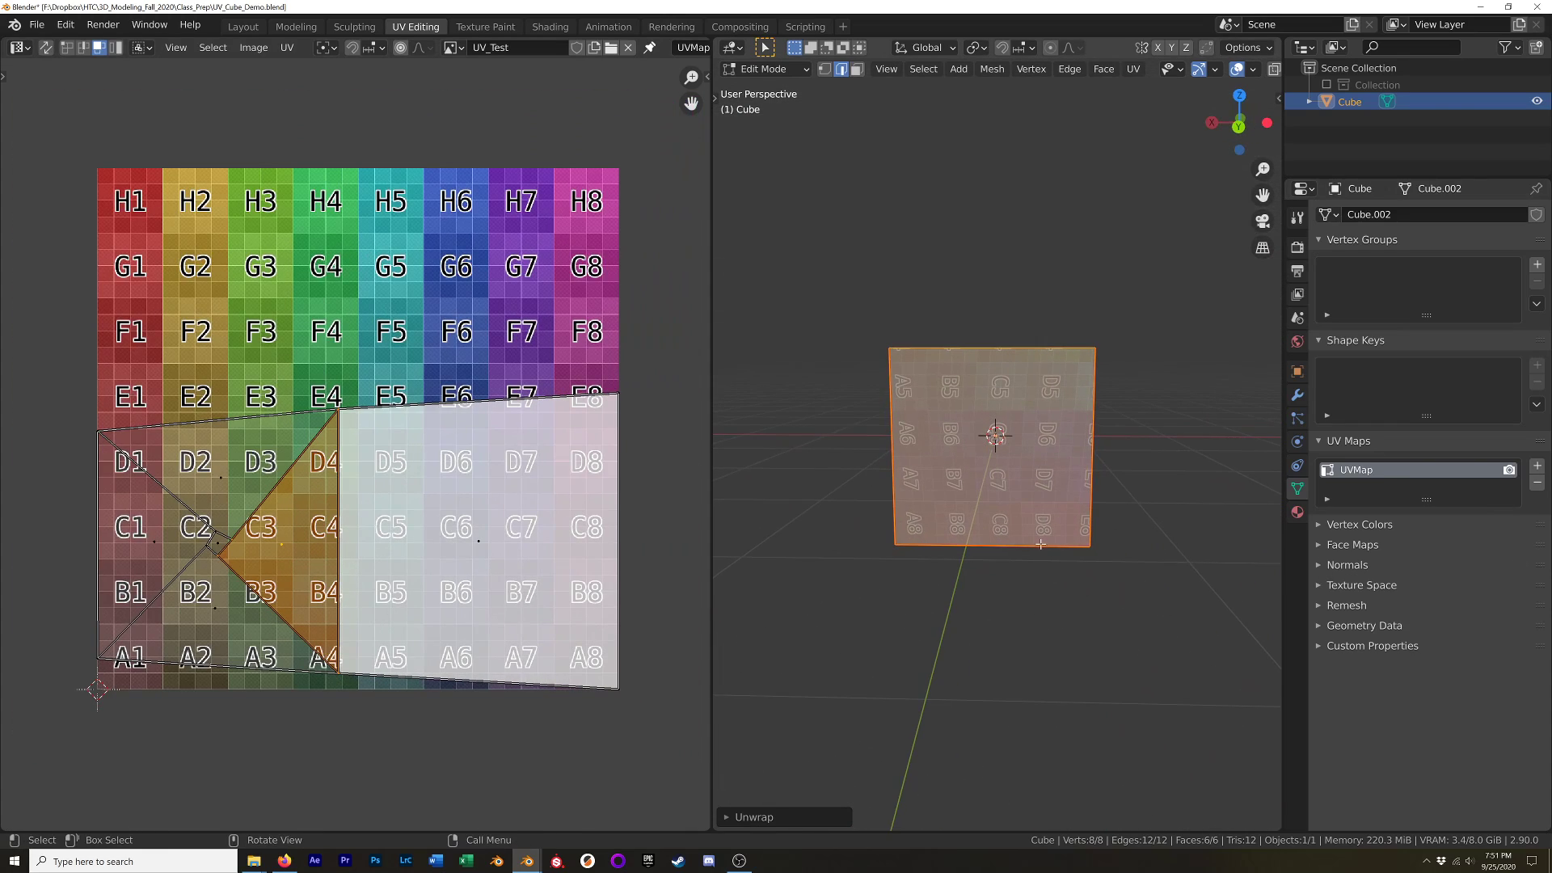
middle_click_drag(1102, 532, 1137, 461)
left_click(1132, 481)
key("Tab")
scroll(1011, 454, "up", 10)
scroll(1031, 475, "down", 6)
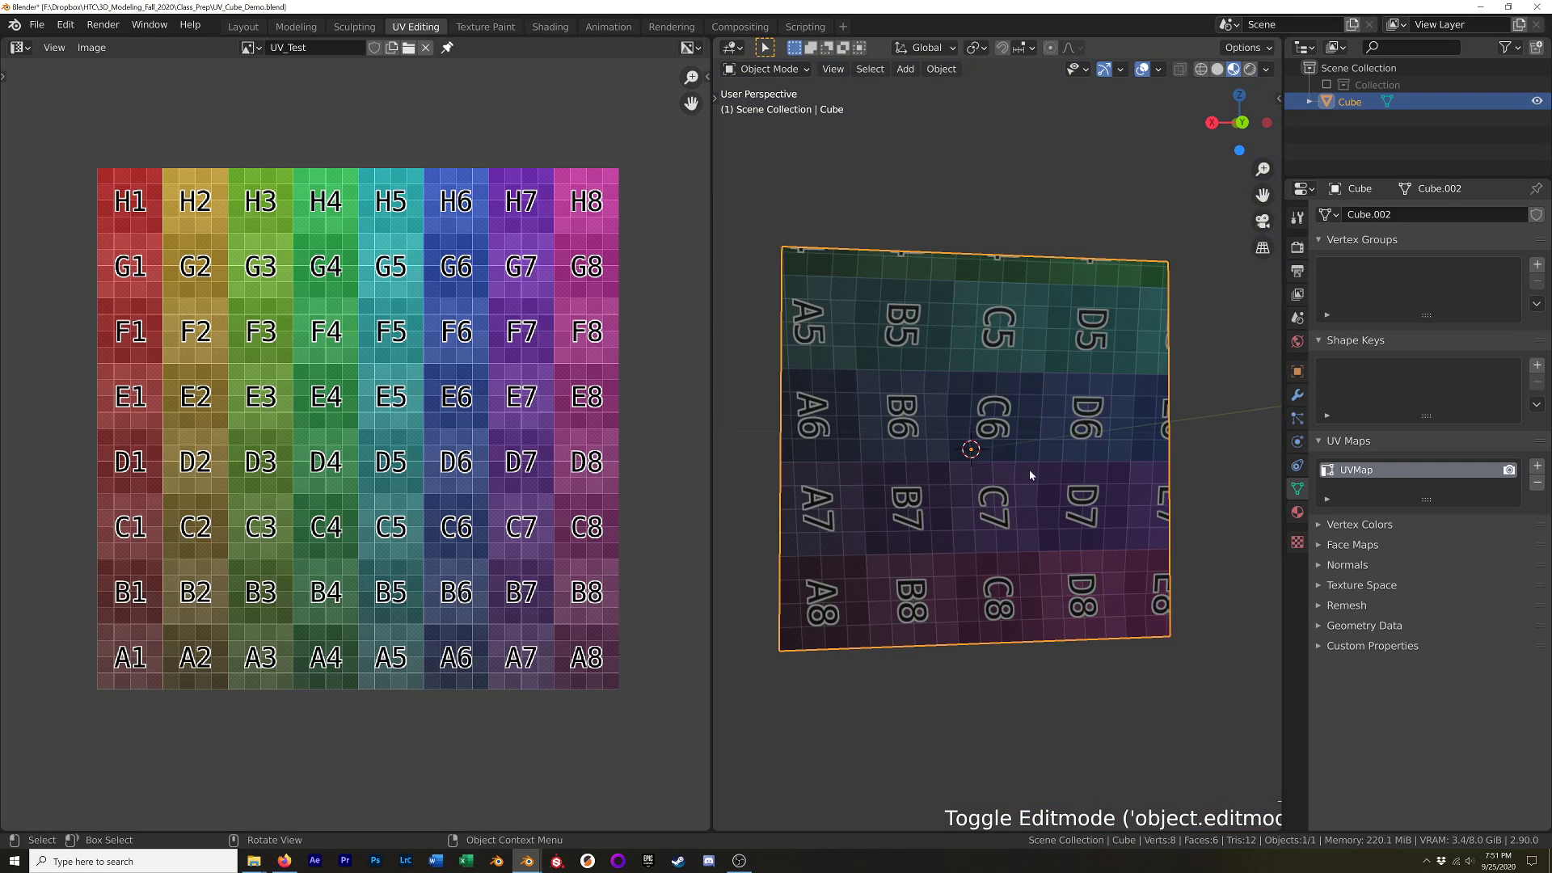
middle_click_drag(1037, 443, 1089, 450)
key("Tab")
scroll(1052, 369, "up", 4)
middle_click_drag(874, 404, 856, 431)
scroll(1053, 369, "down", 5)
key("Tab")
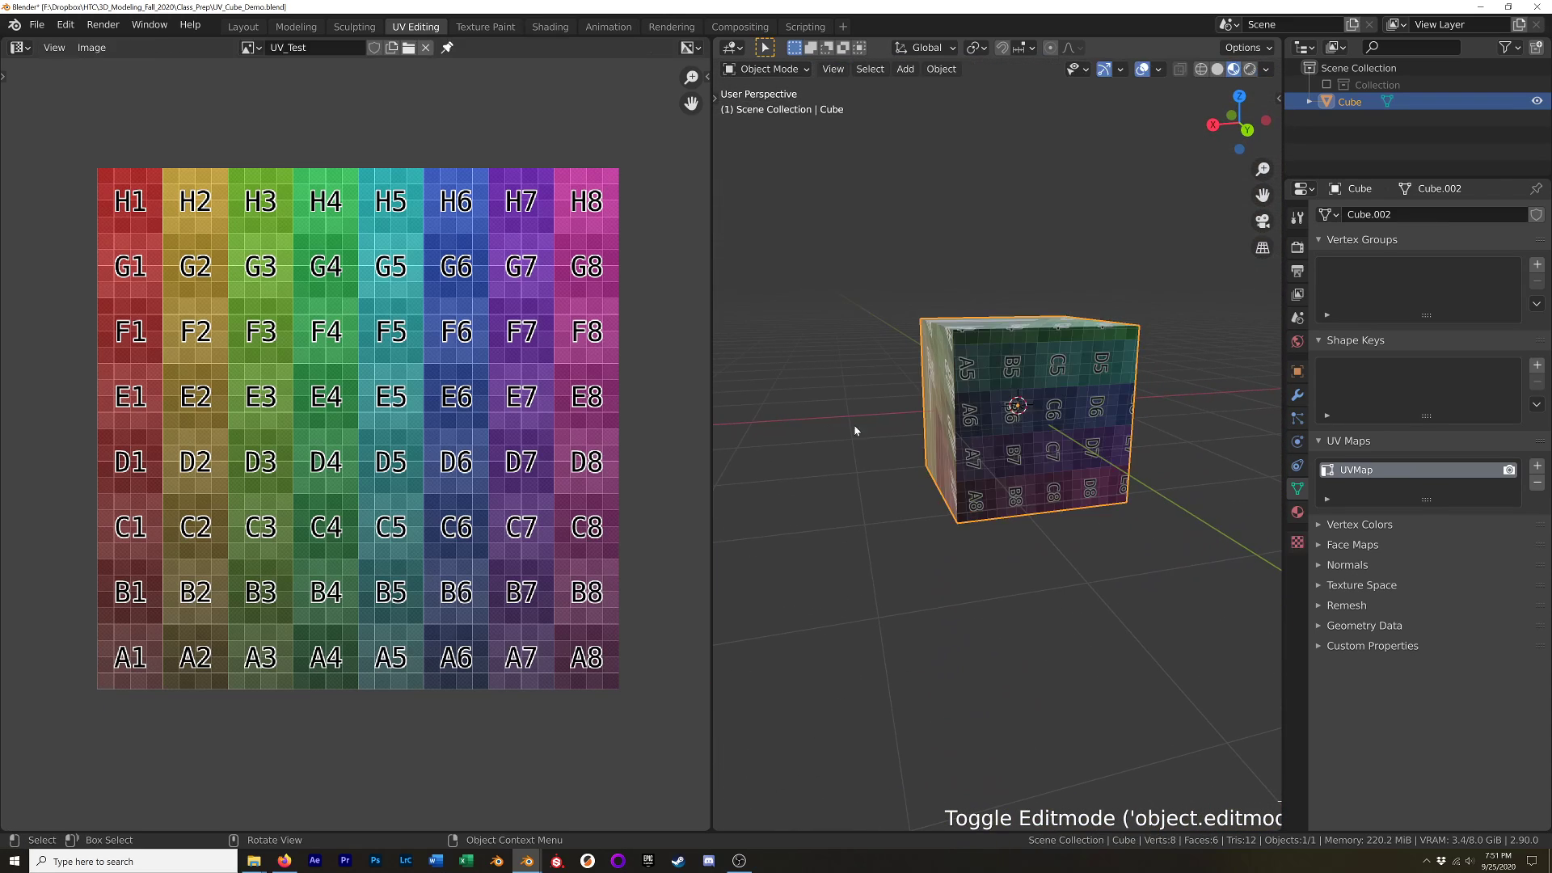
Return to Edit Mode, deselect the edges, and examine the marked seams and the UV shape of the B2–A3 side face.
key("Tab")
middle_click_drag(1037, 434, 1043, 401)
left_click_drag(1158, 438, 1166, 444)
middle_click_drag(1060, 427, 1120, 459)
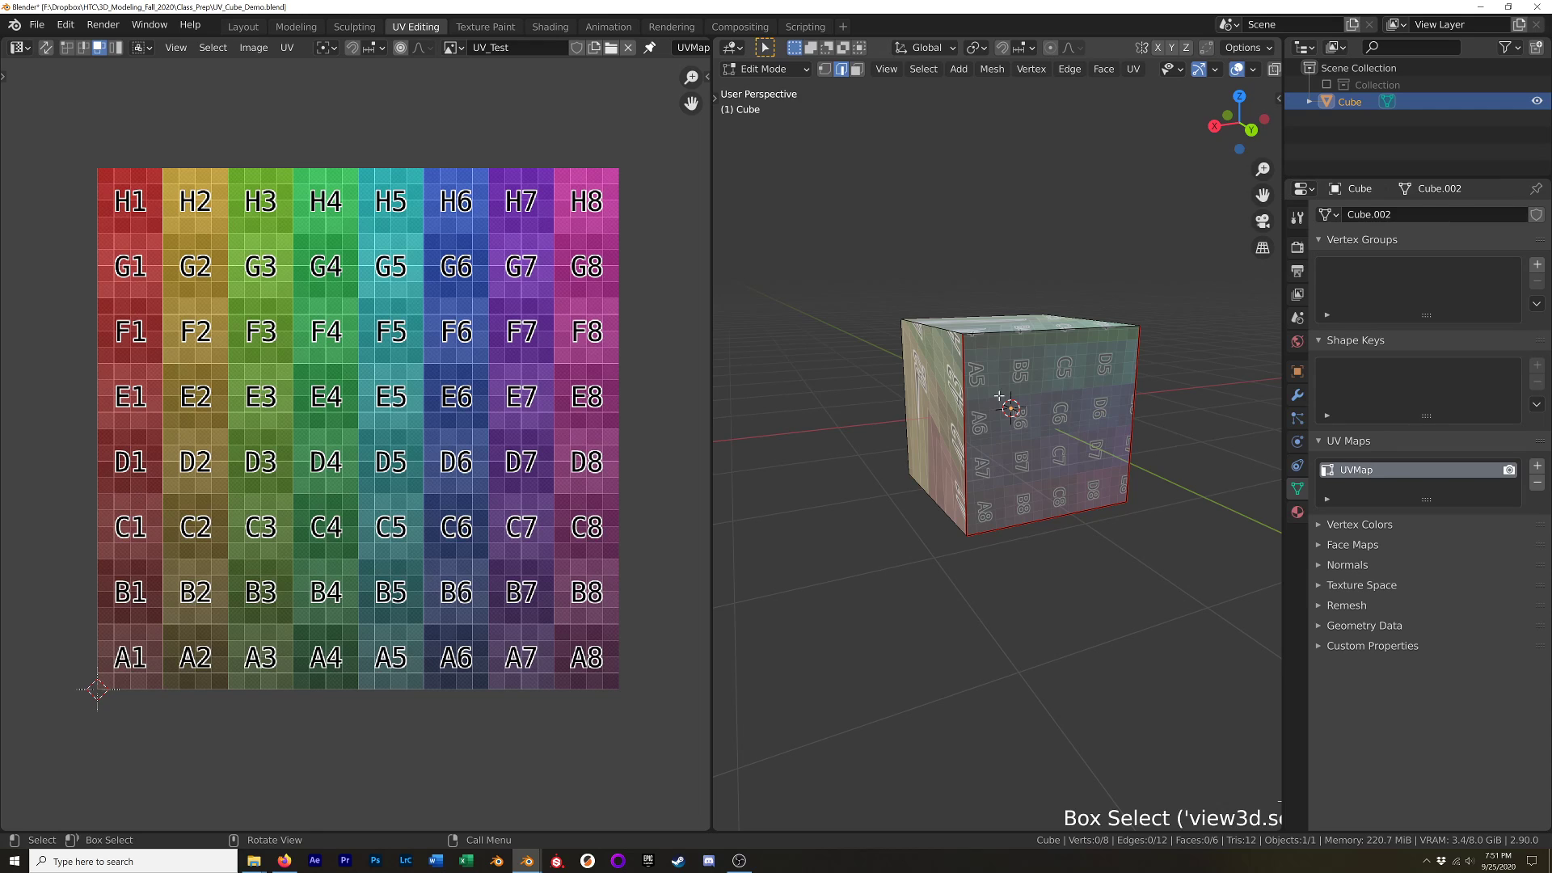
middle_click_drag(941, 348, 1046, 424)
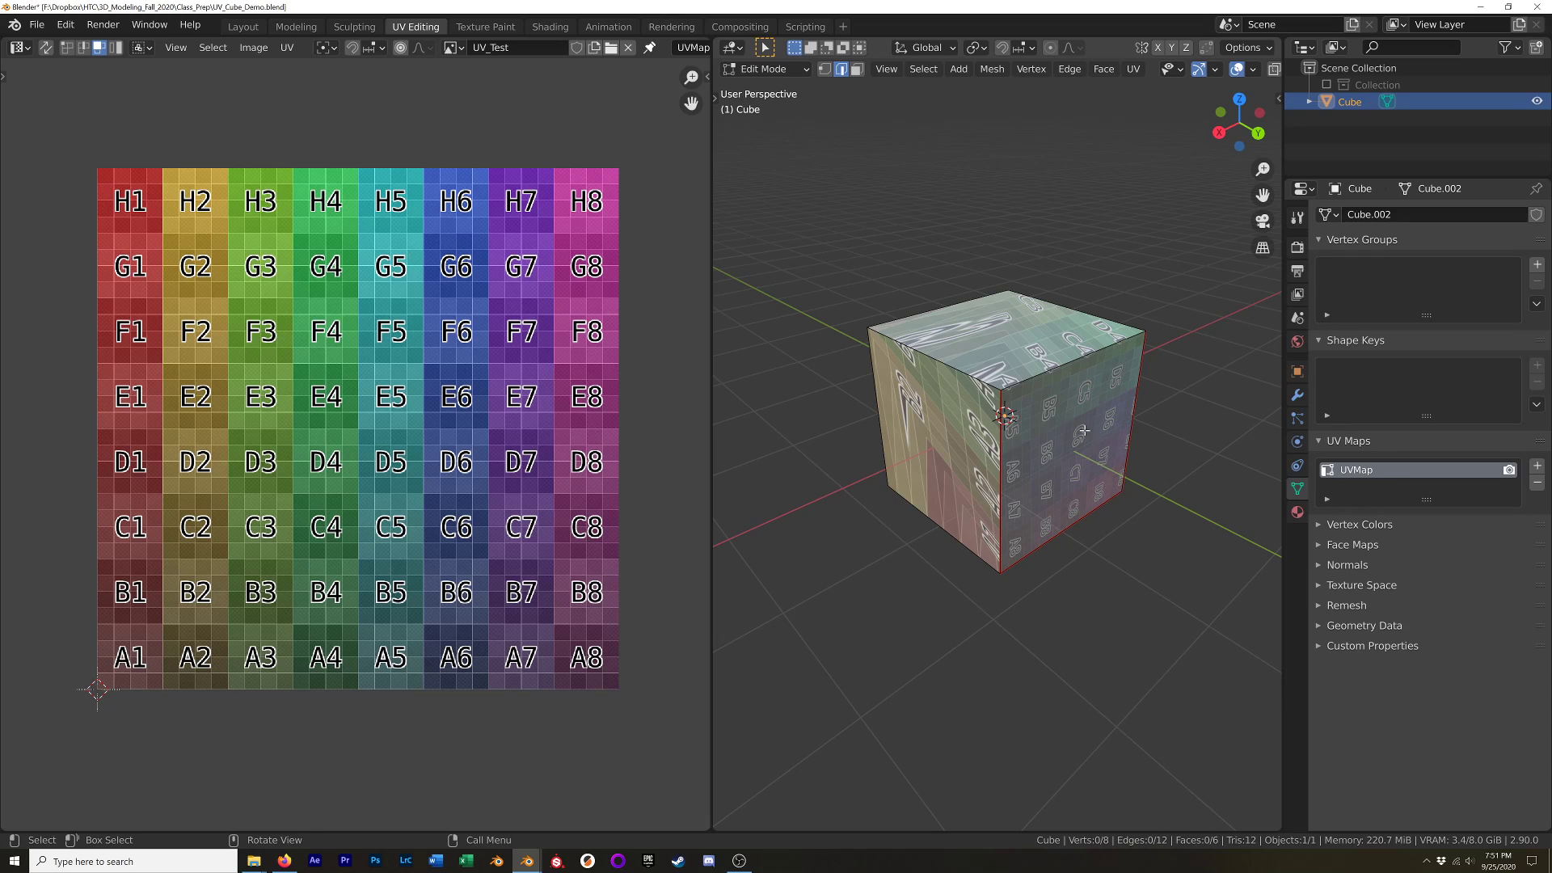
middle_click_drag(1069, 350, 1059, 396)
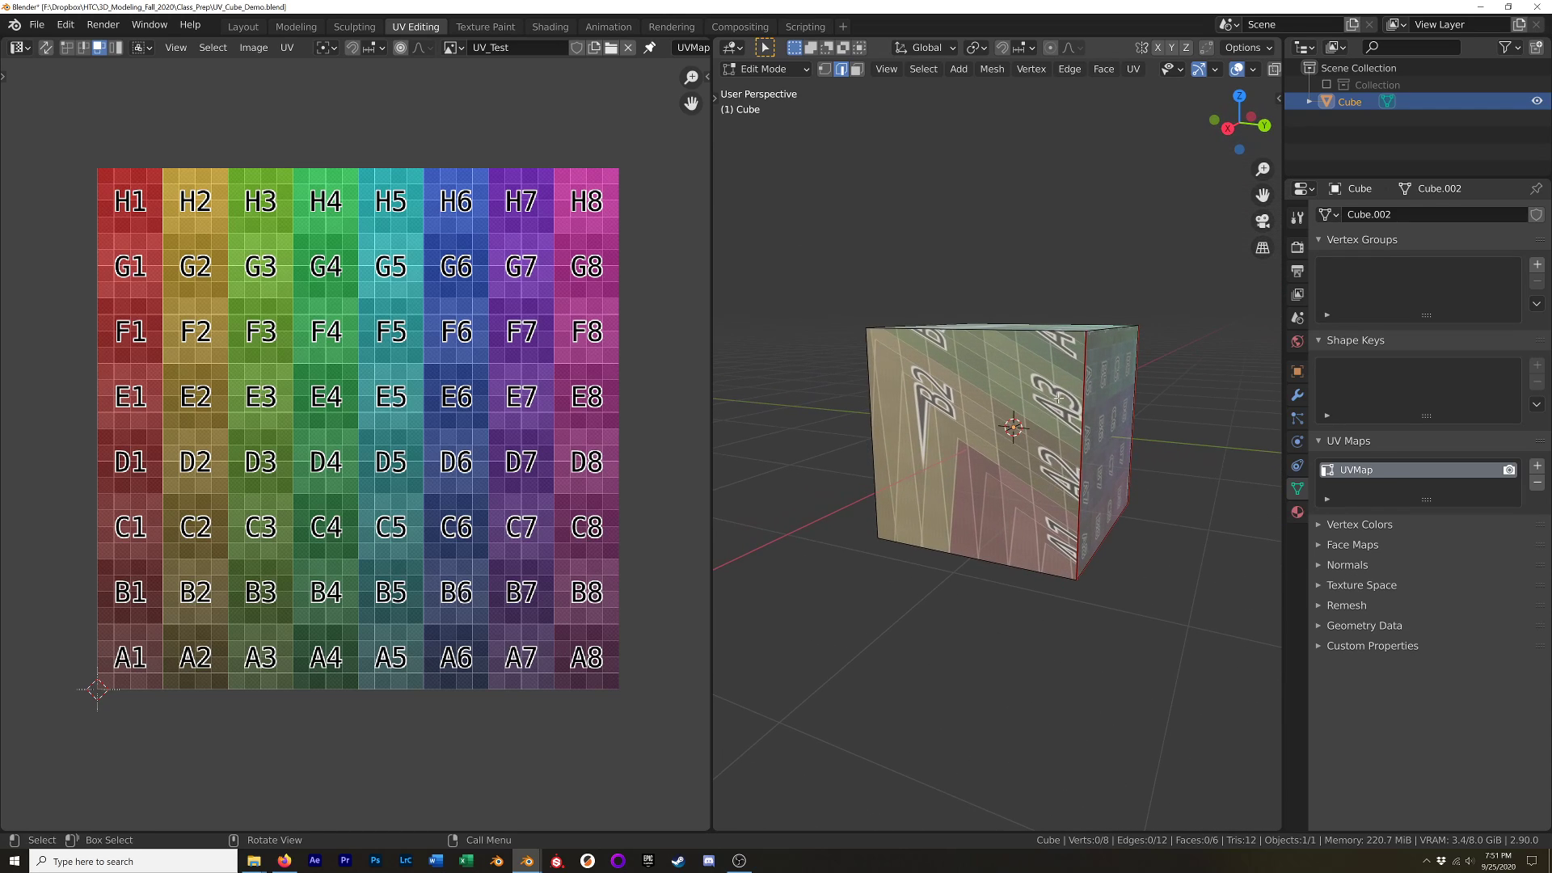
key("3")
left_click(1033, 427)
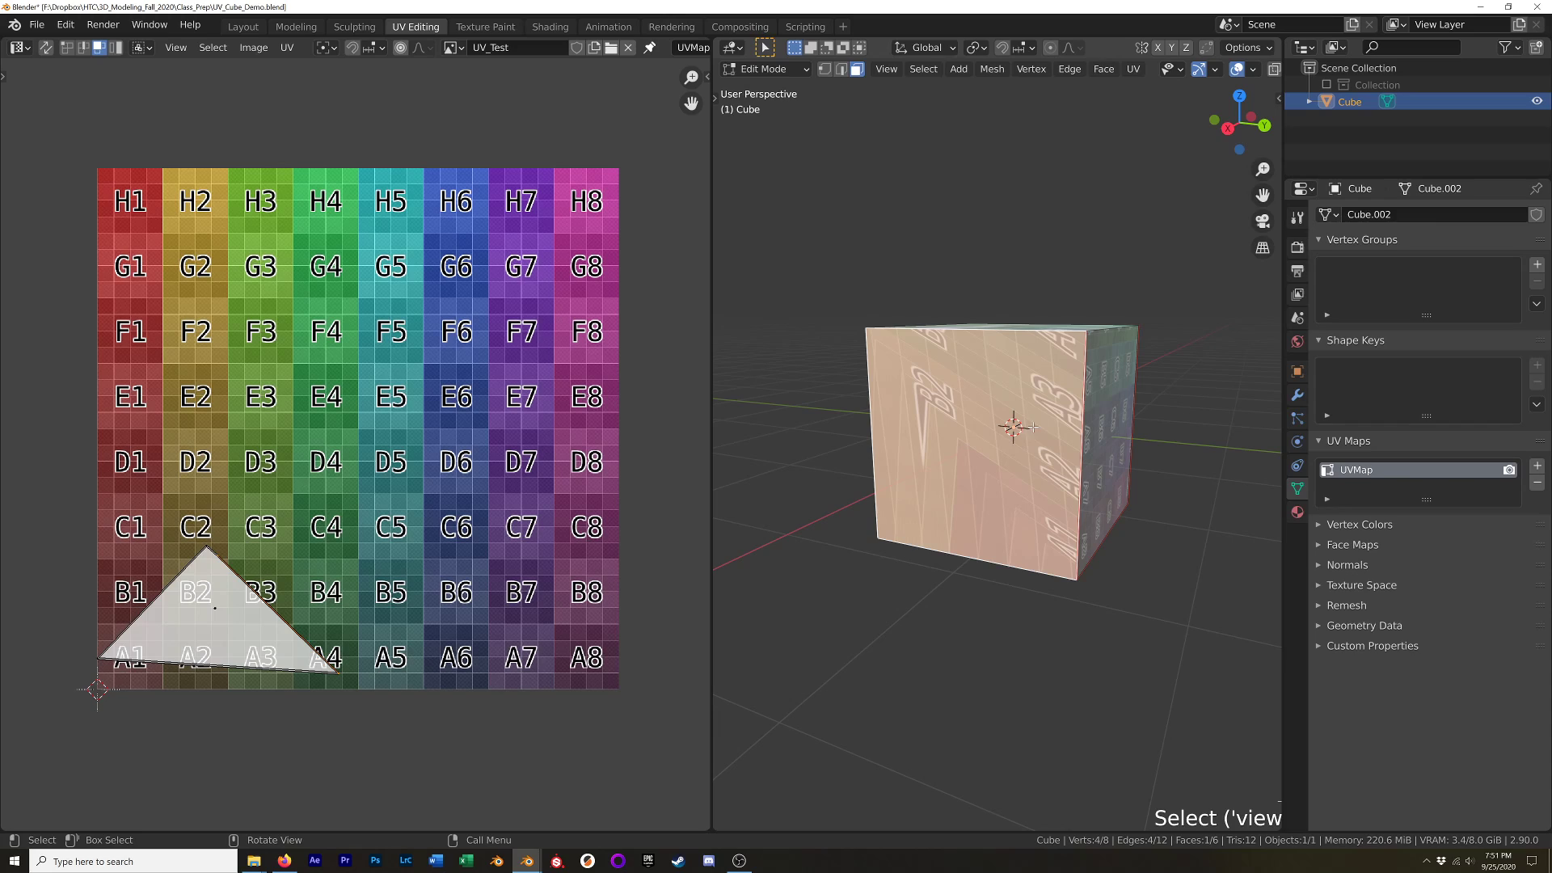
Mark the unseamed vertical edge and the bottom edge of the B2–A3 side face as seams.
key("2")
left_click(871, 405)
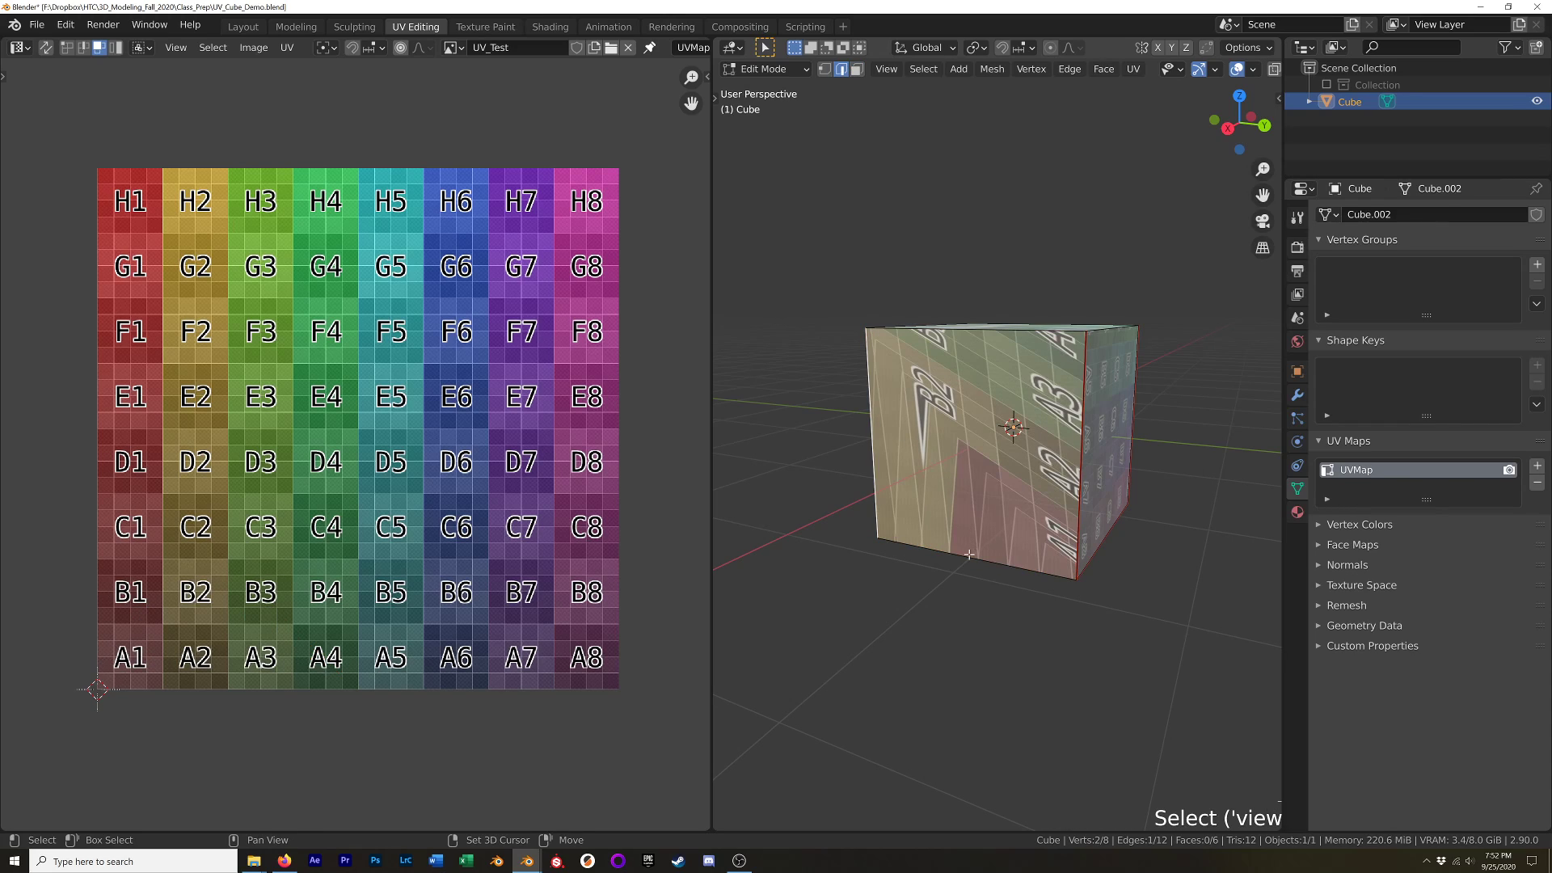
left_click(968, 556, "shift")
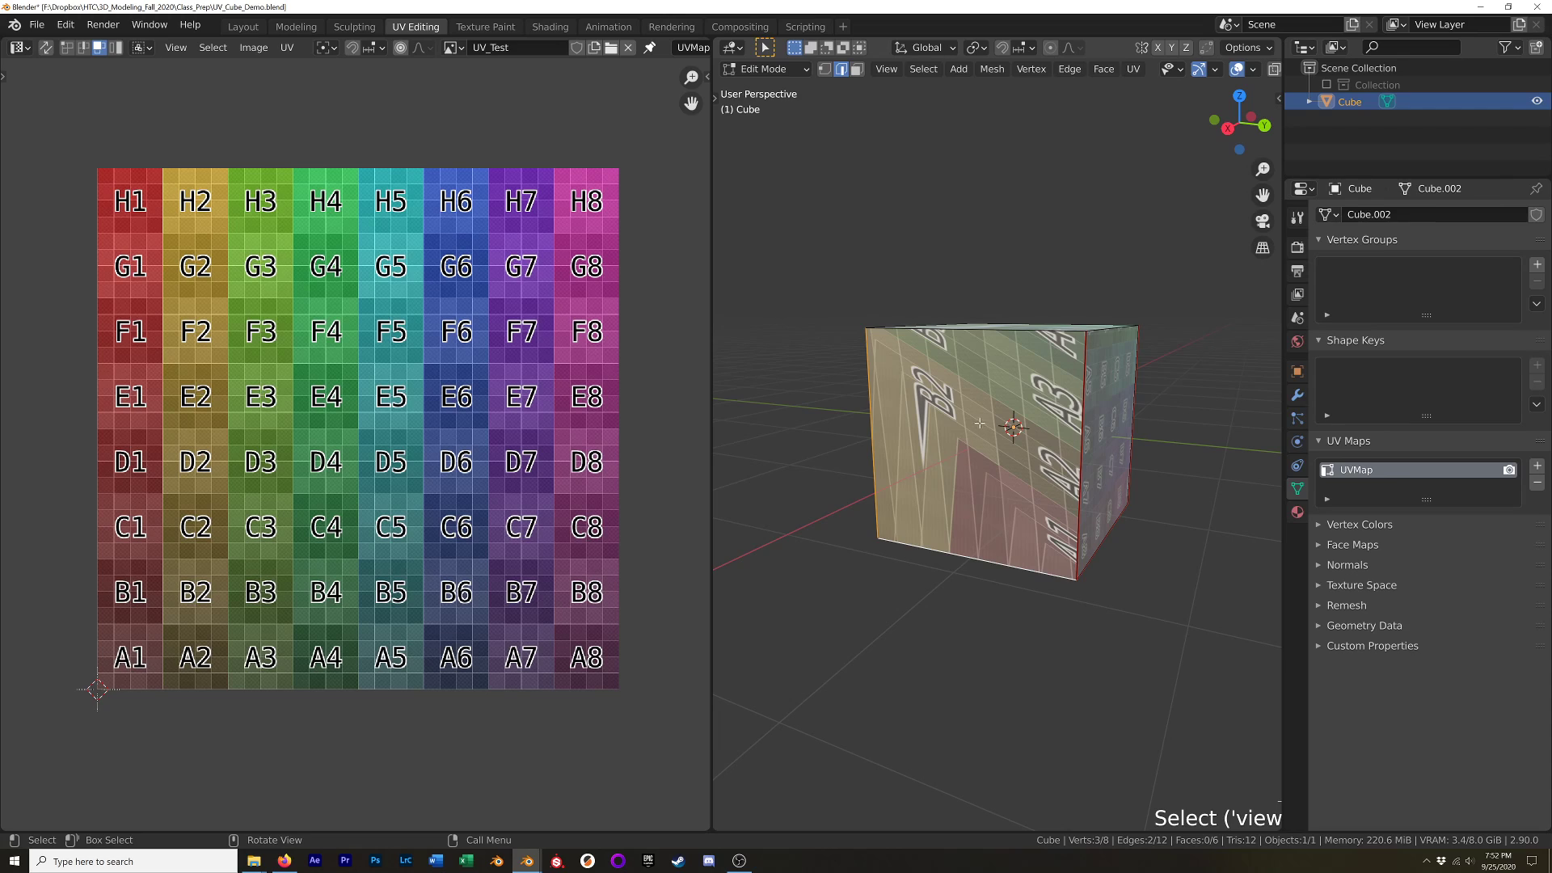
middle_click_drag(959, 459, 1017, 330)
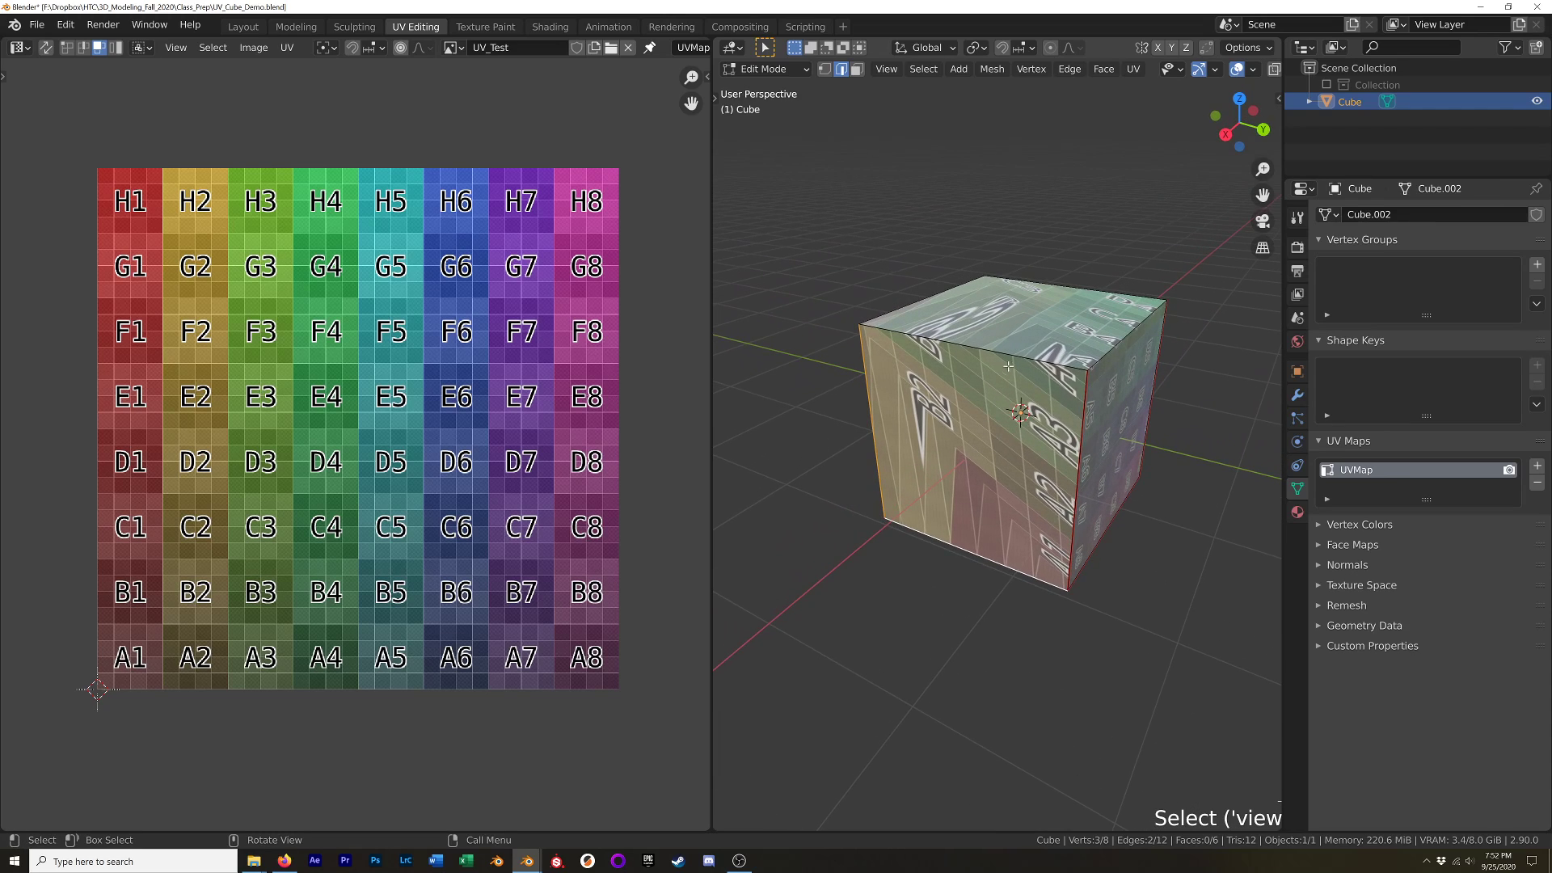
right_click(955, 414)
left_click(955, 415)
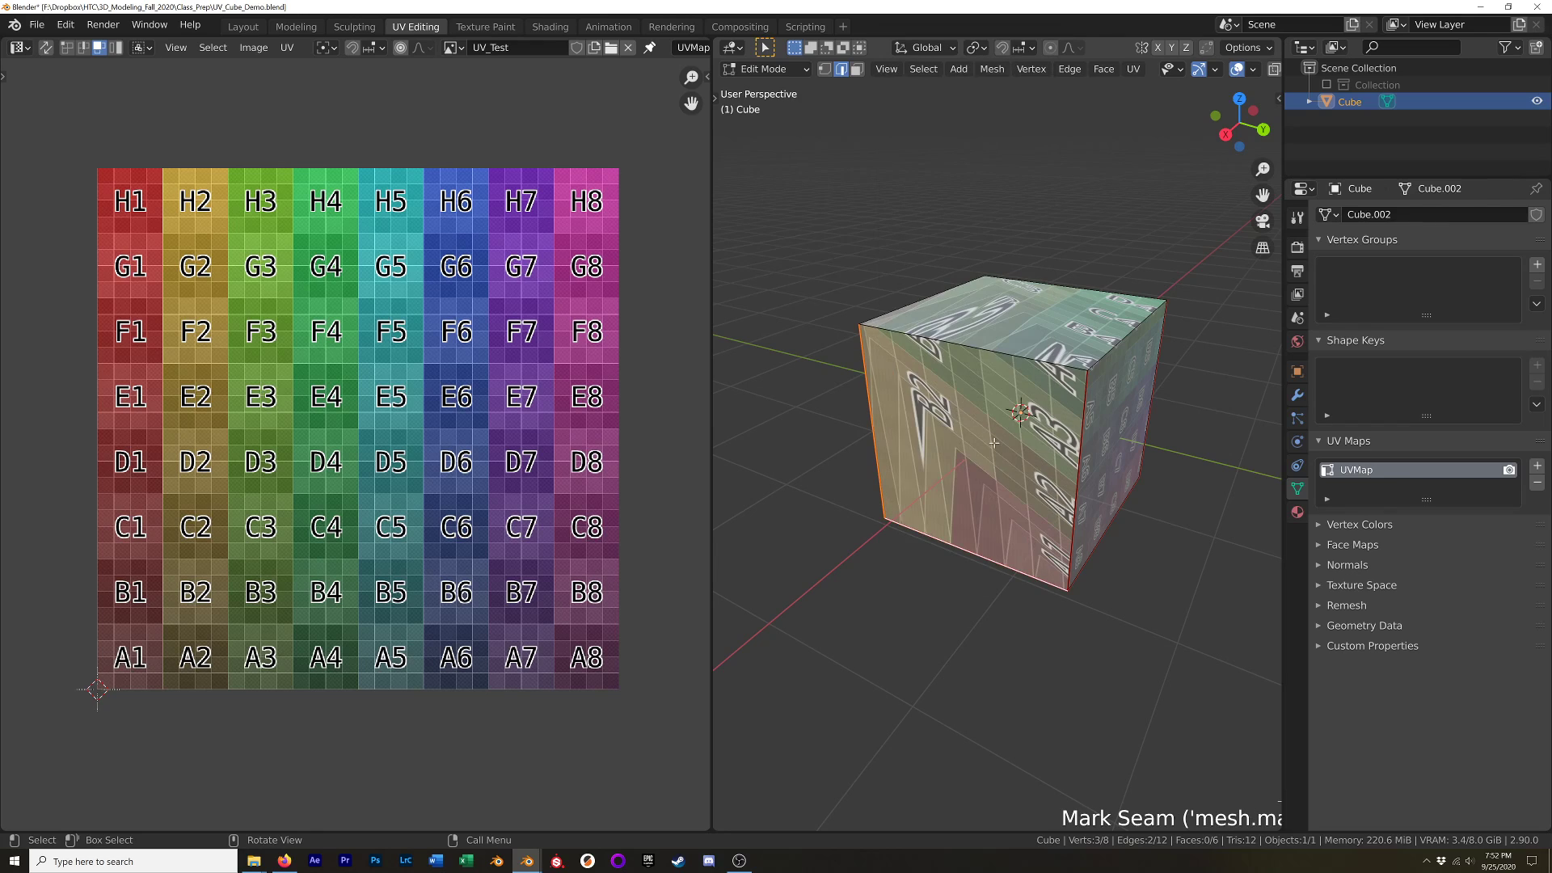
Mark the cube's last unseamed vertical edge and the bottom edge of the adjoining side face as seams.
middle_click_drag(859, 436, 1003, 496)
left_click(1005, 566)
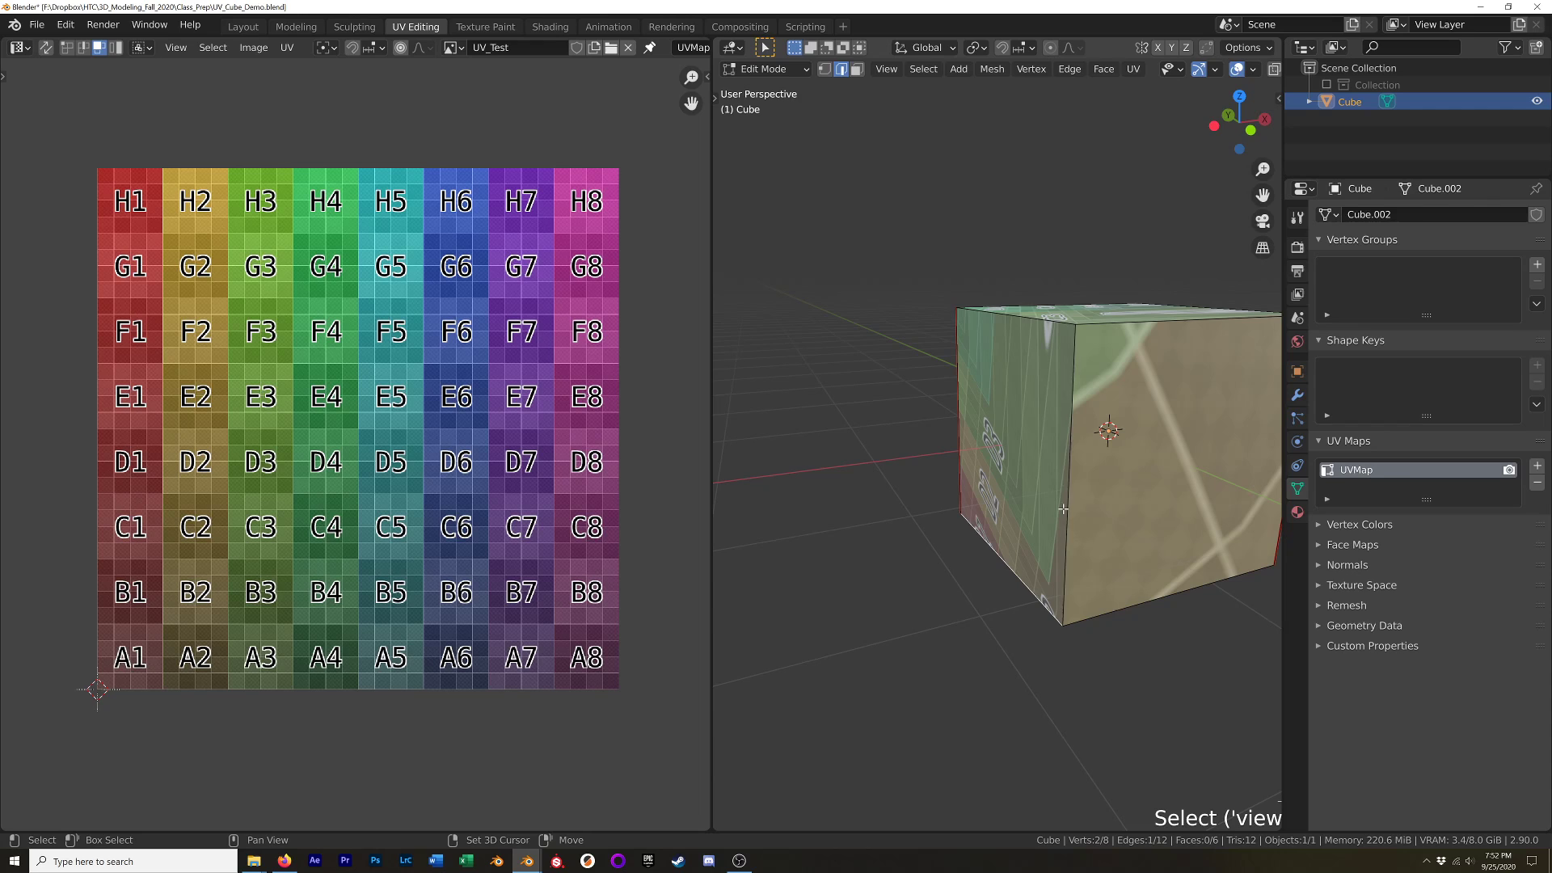
right_click(1029, 471)
left_click(1029, 471)
middle_click_drag(1029, 472, 1020, 388)
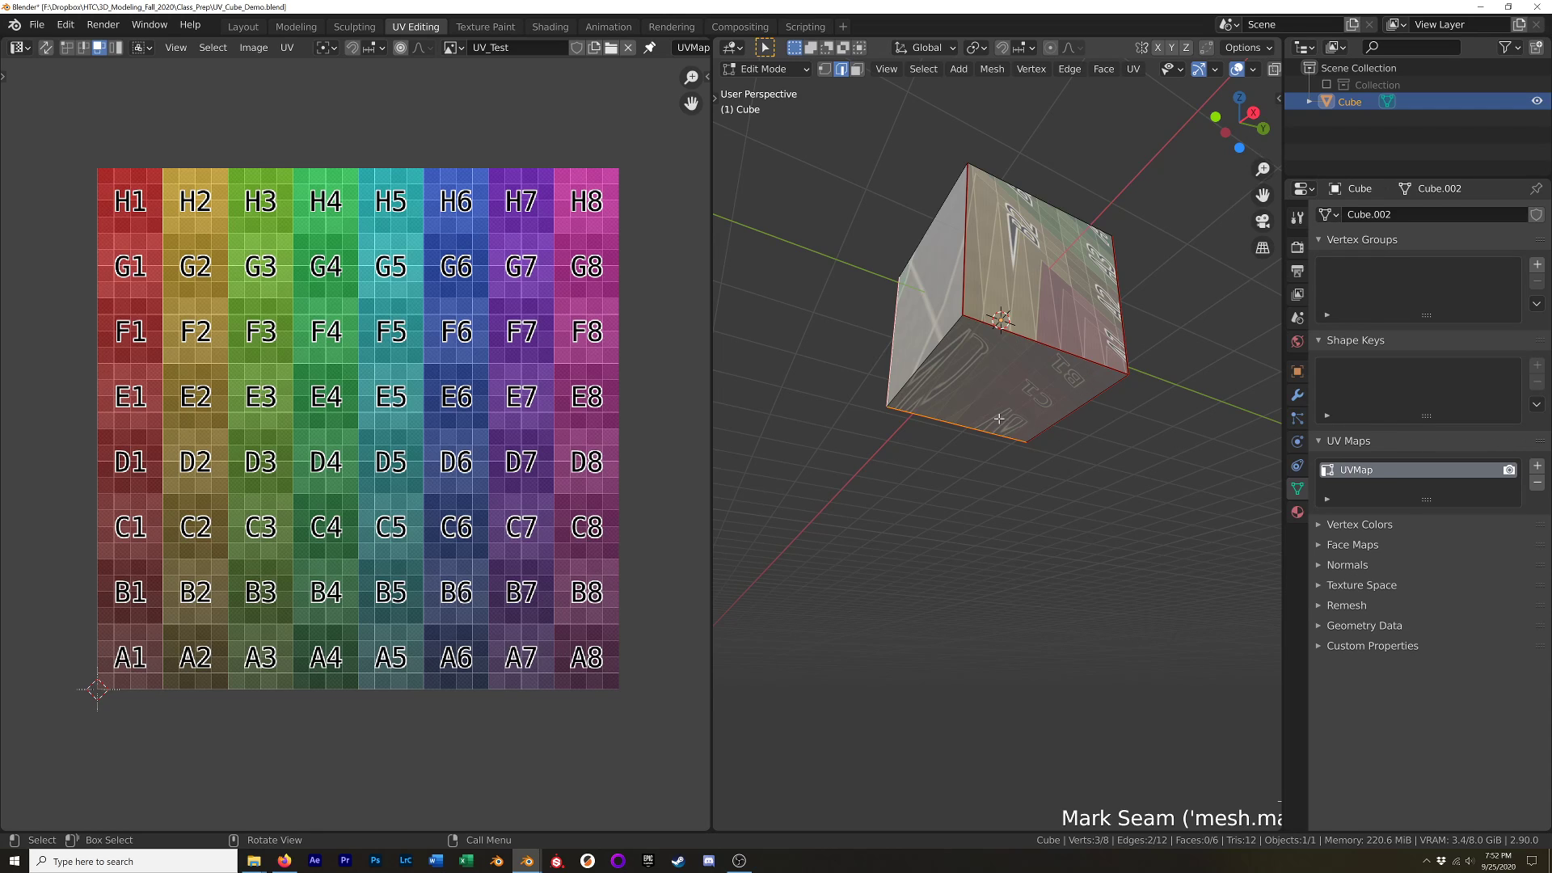
Examine all the marked seams through the cube with X-ray display, and turn X-ray off again.
middle_click_drag(944, 346, 1091, 404)
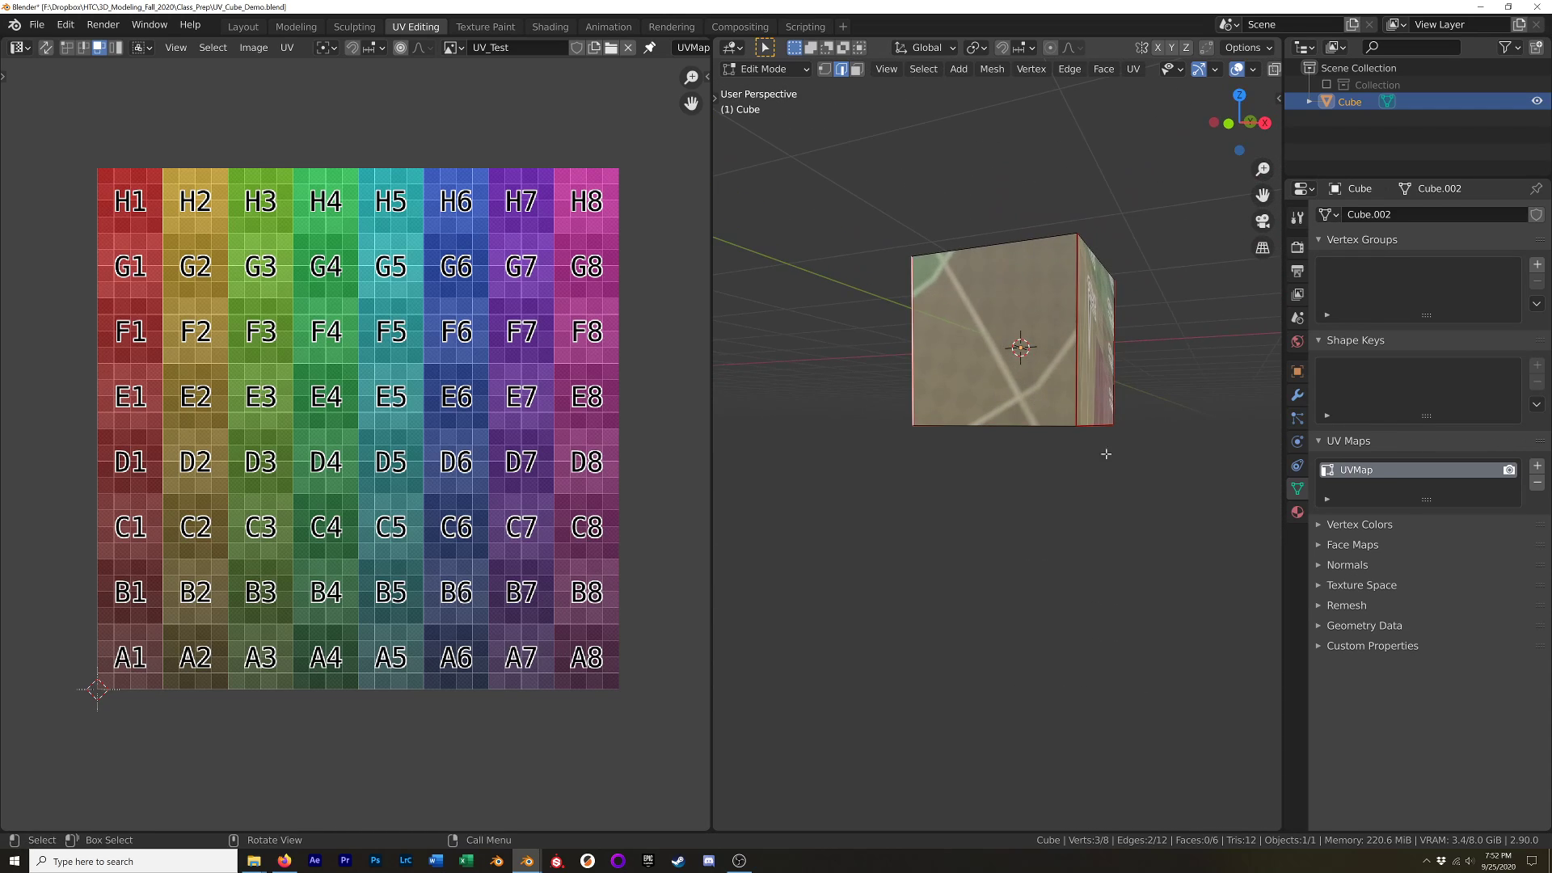
left_click(1113, 413)
key("a")
middle_click_drag(1003, 338, 1042, 419)
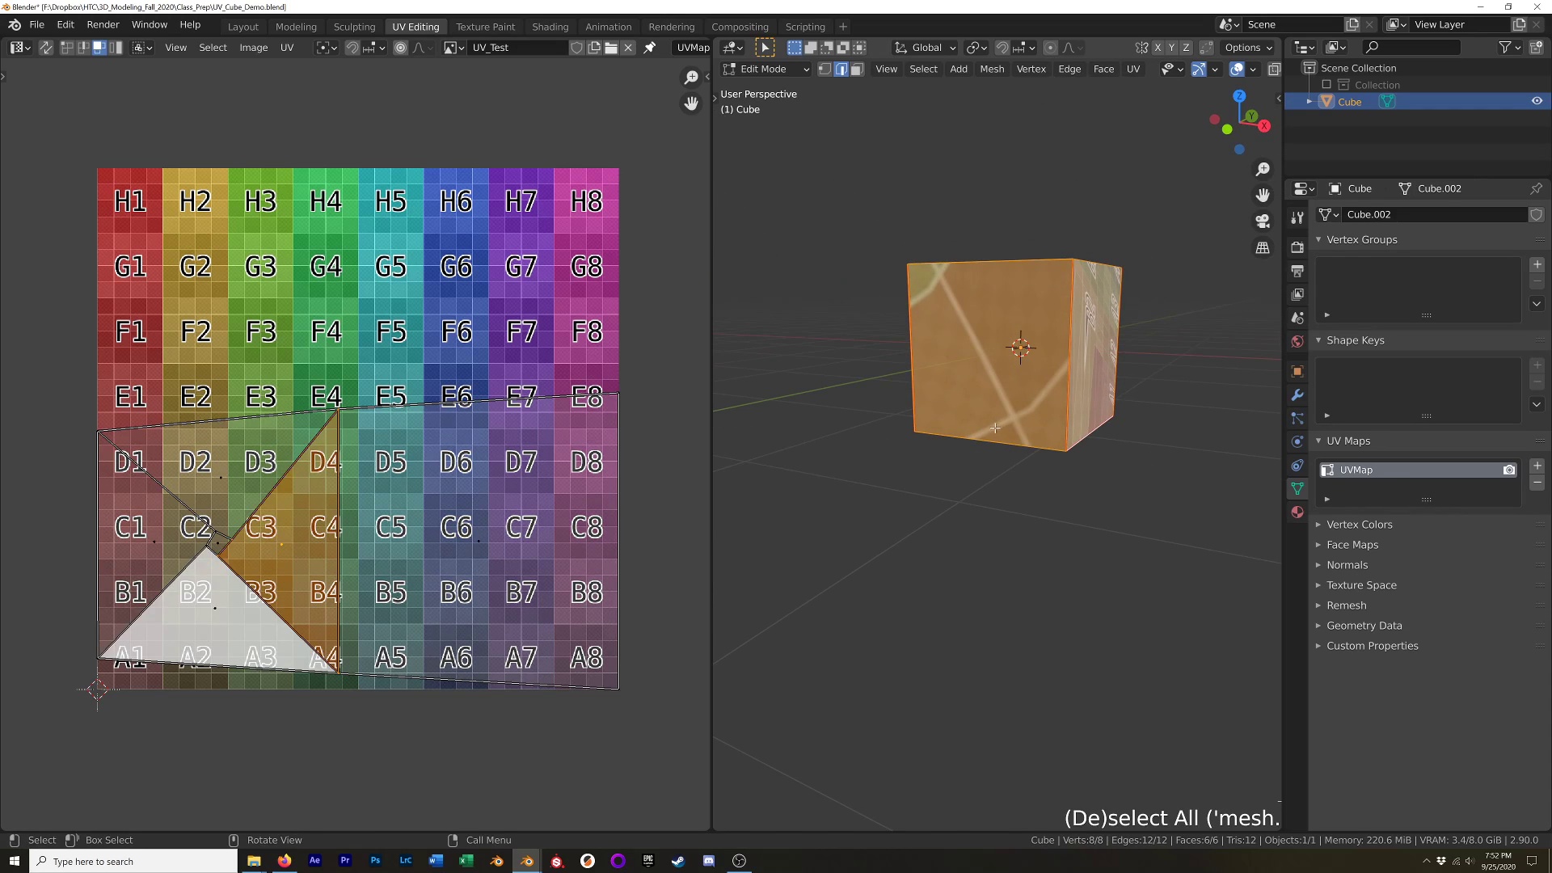
key("alt+z")
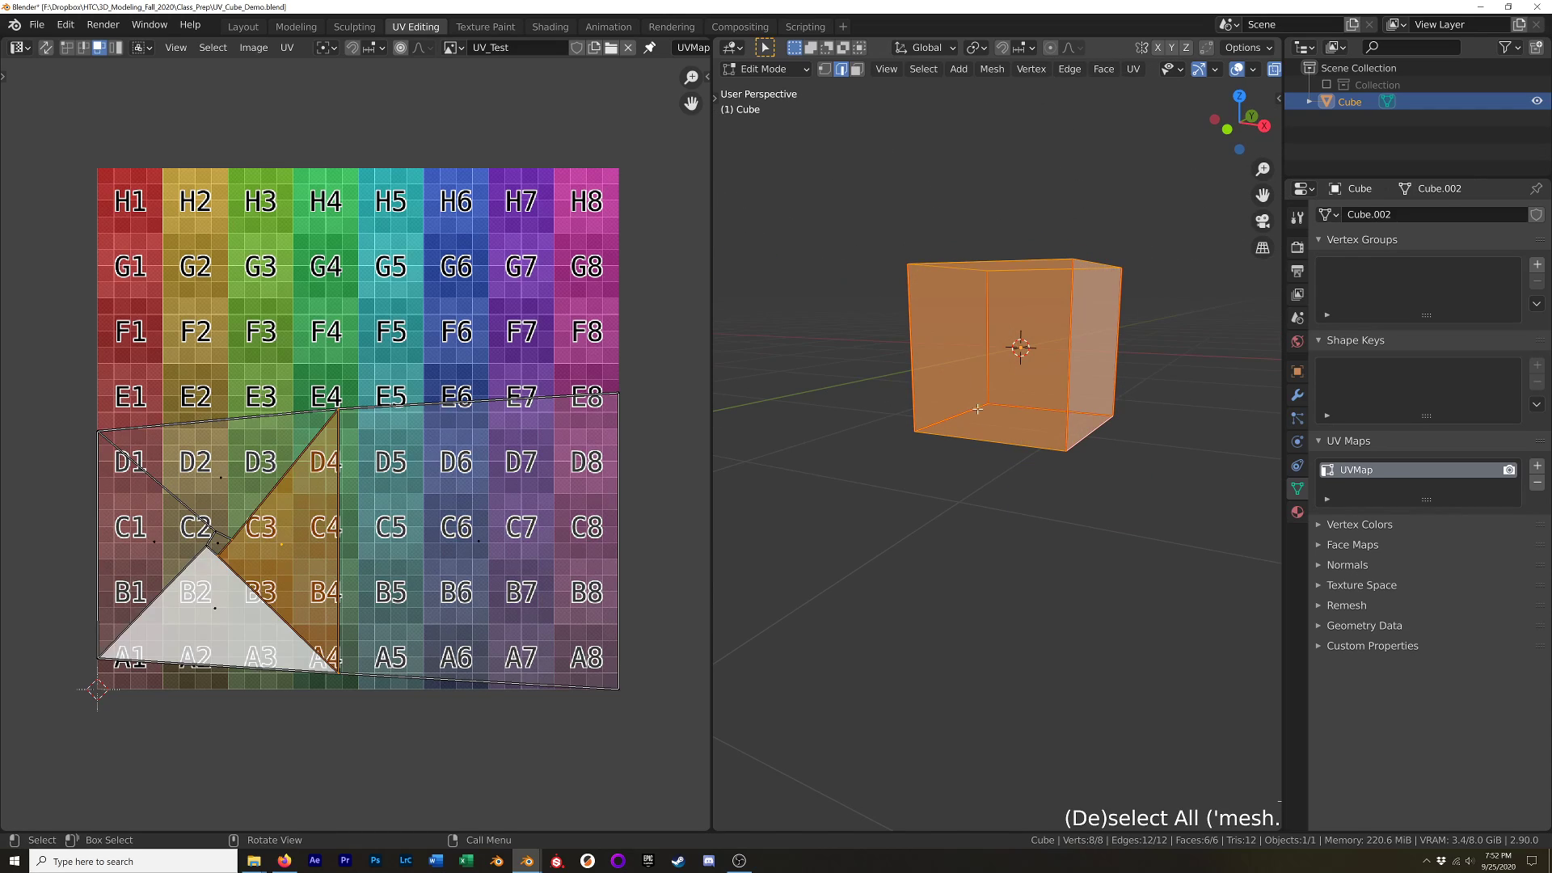
middle_click_drag(944, 454, 893, 490)
left_click(901, 430)
middle_click_drag(1016, 458, 937, 538)
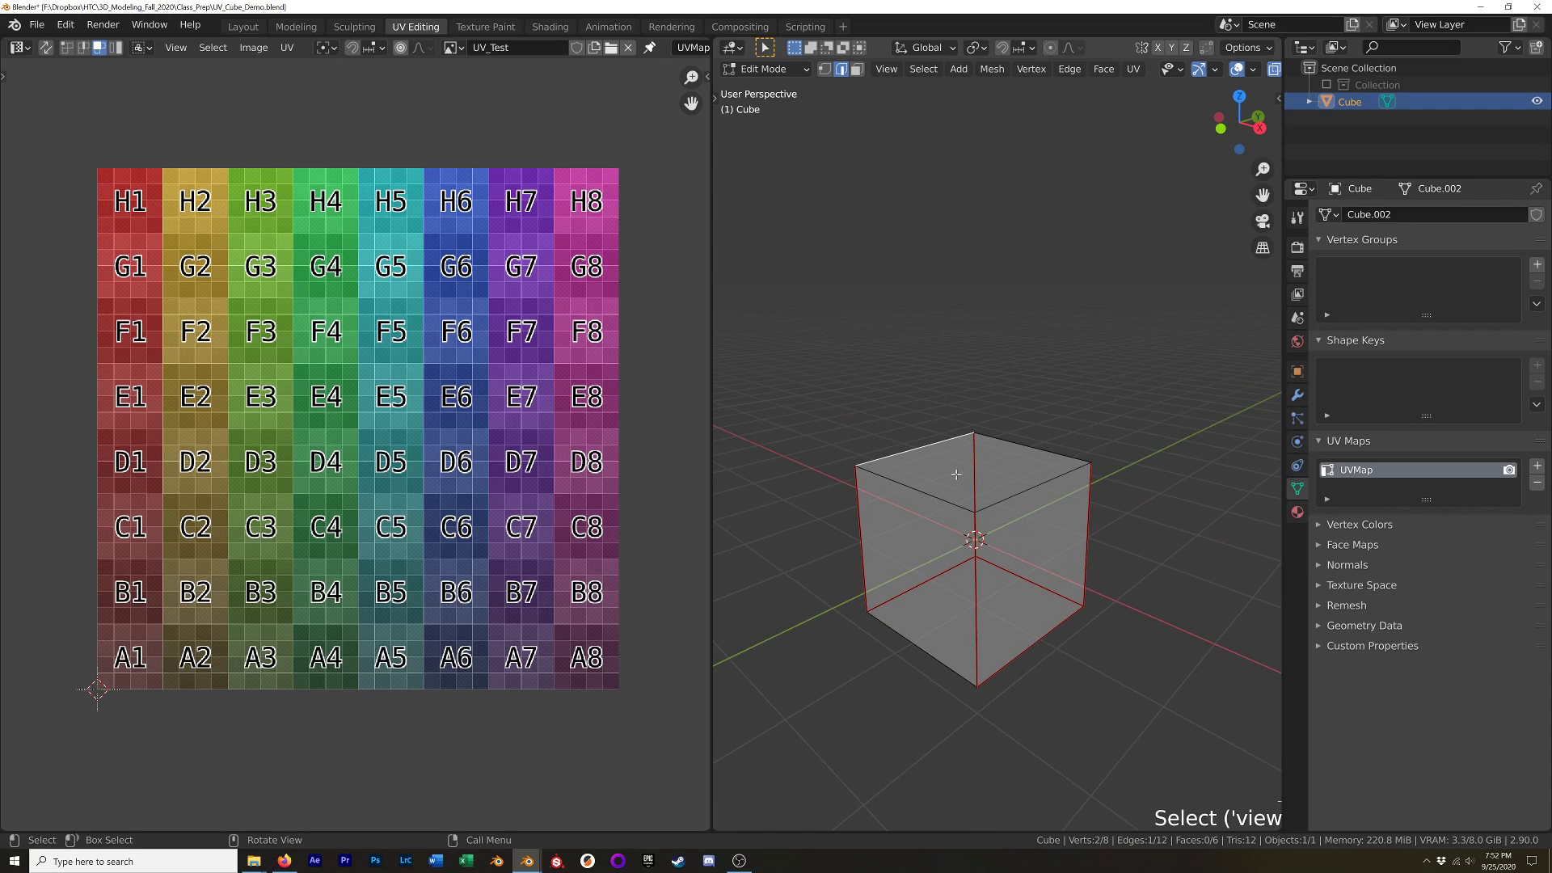
key("alt+z")
Select all of the cube's faces and unwrap them along the marked seams.
key("u")
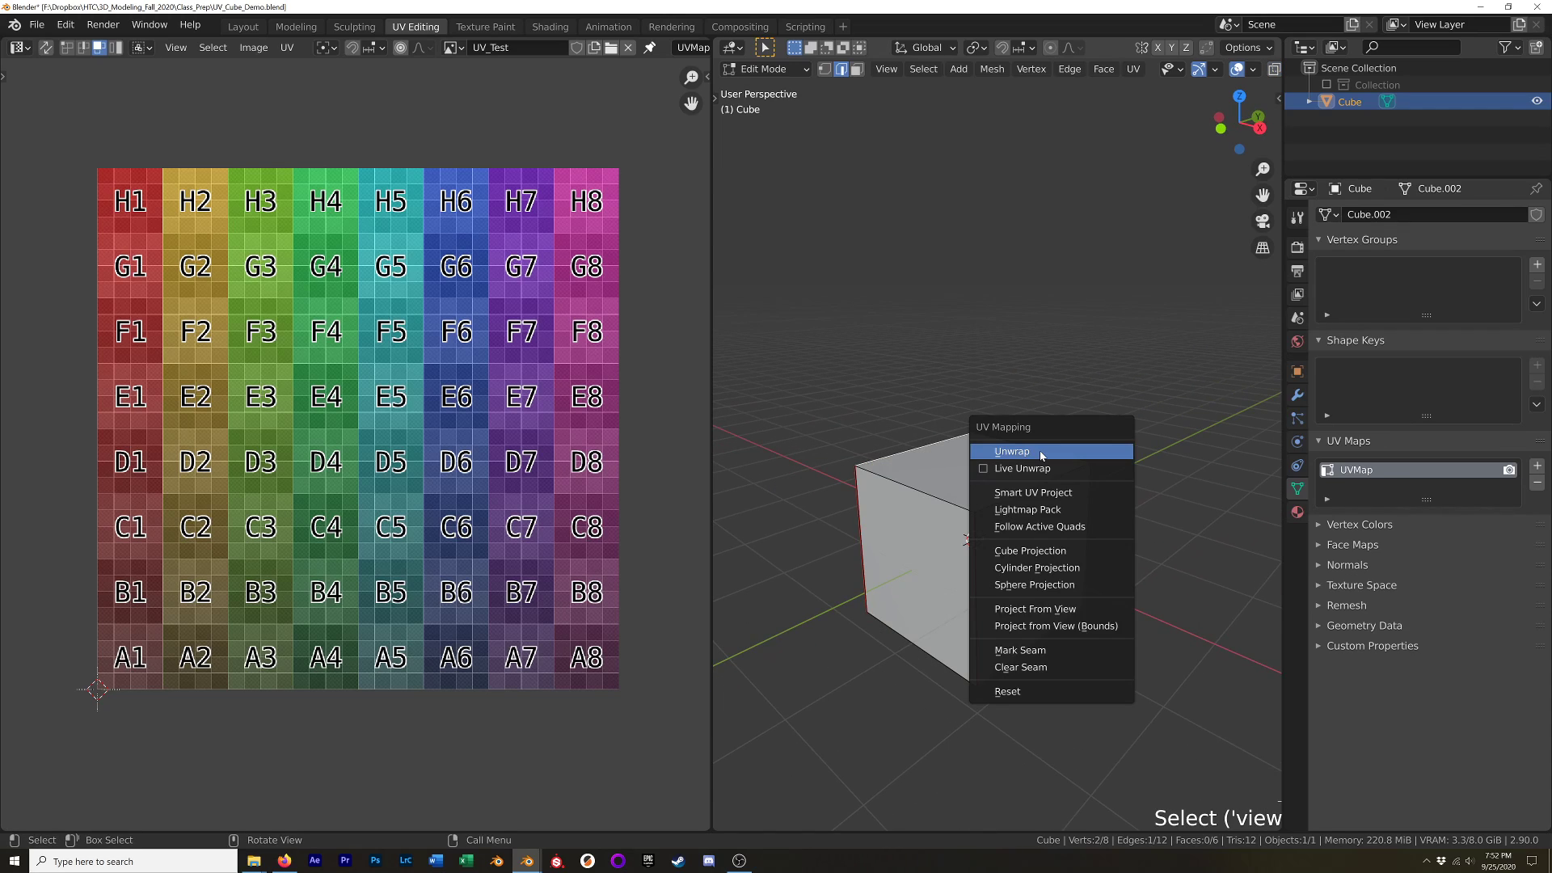
key("u")
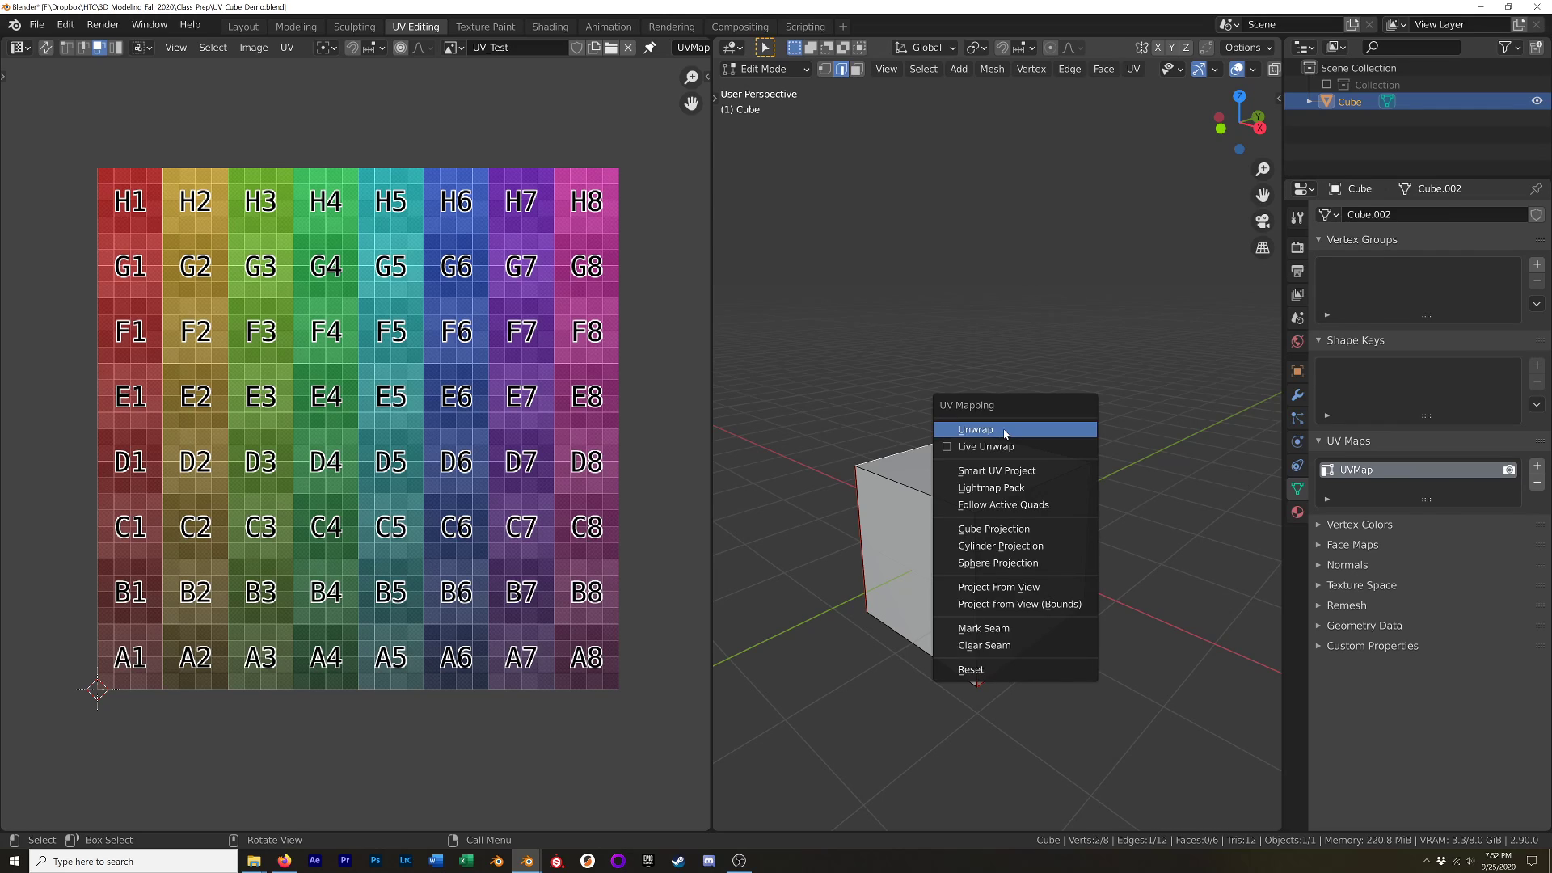
key("Escape")
key("a")
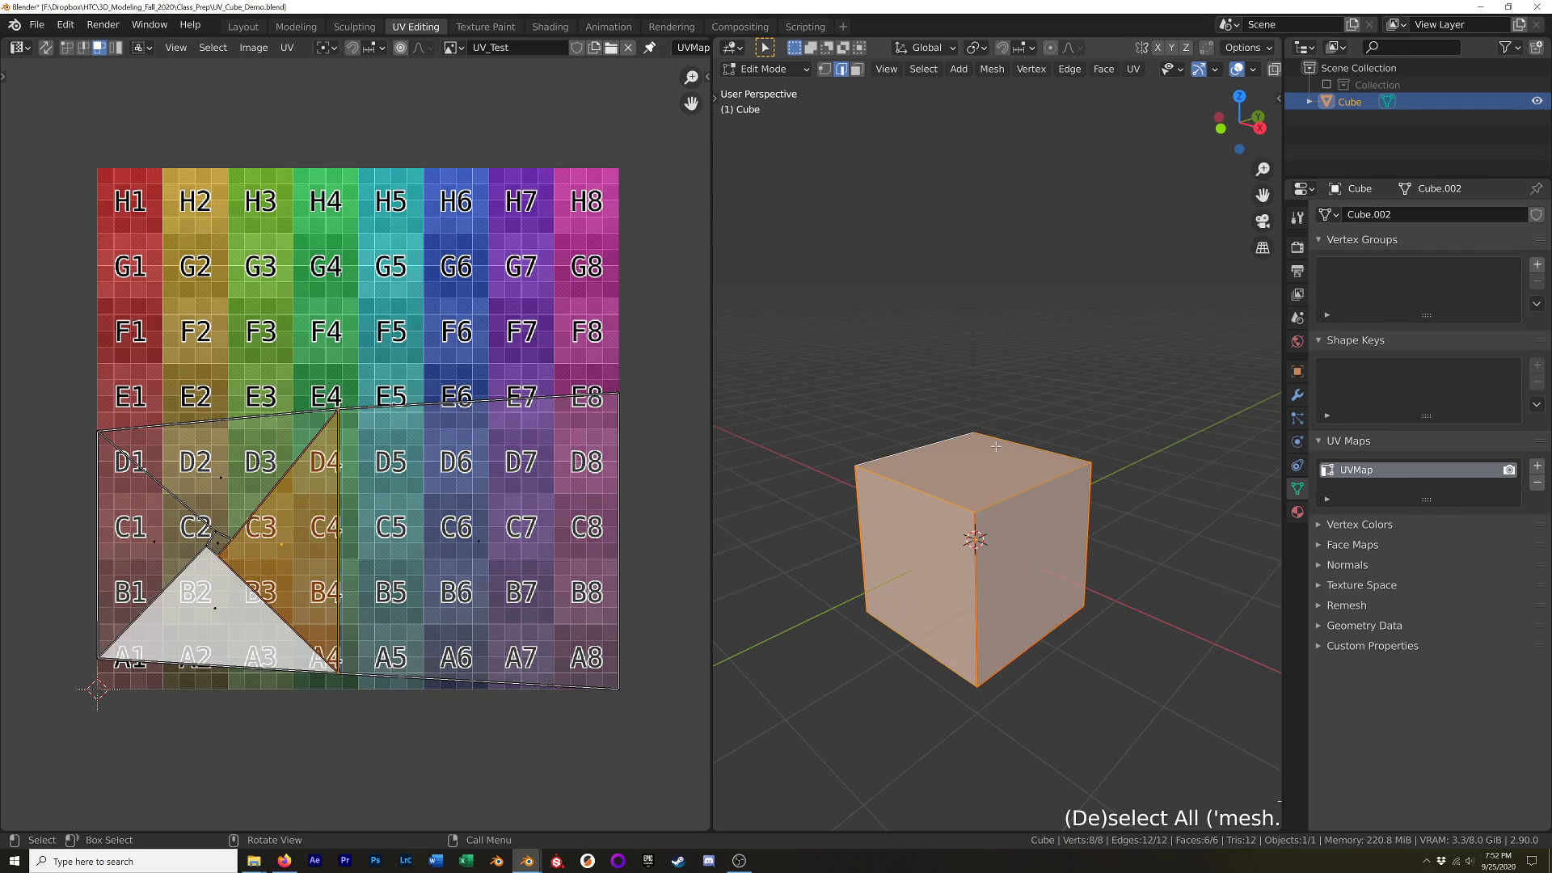
key("u")
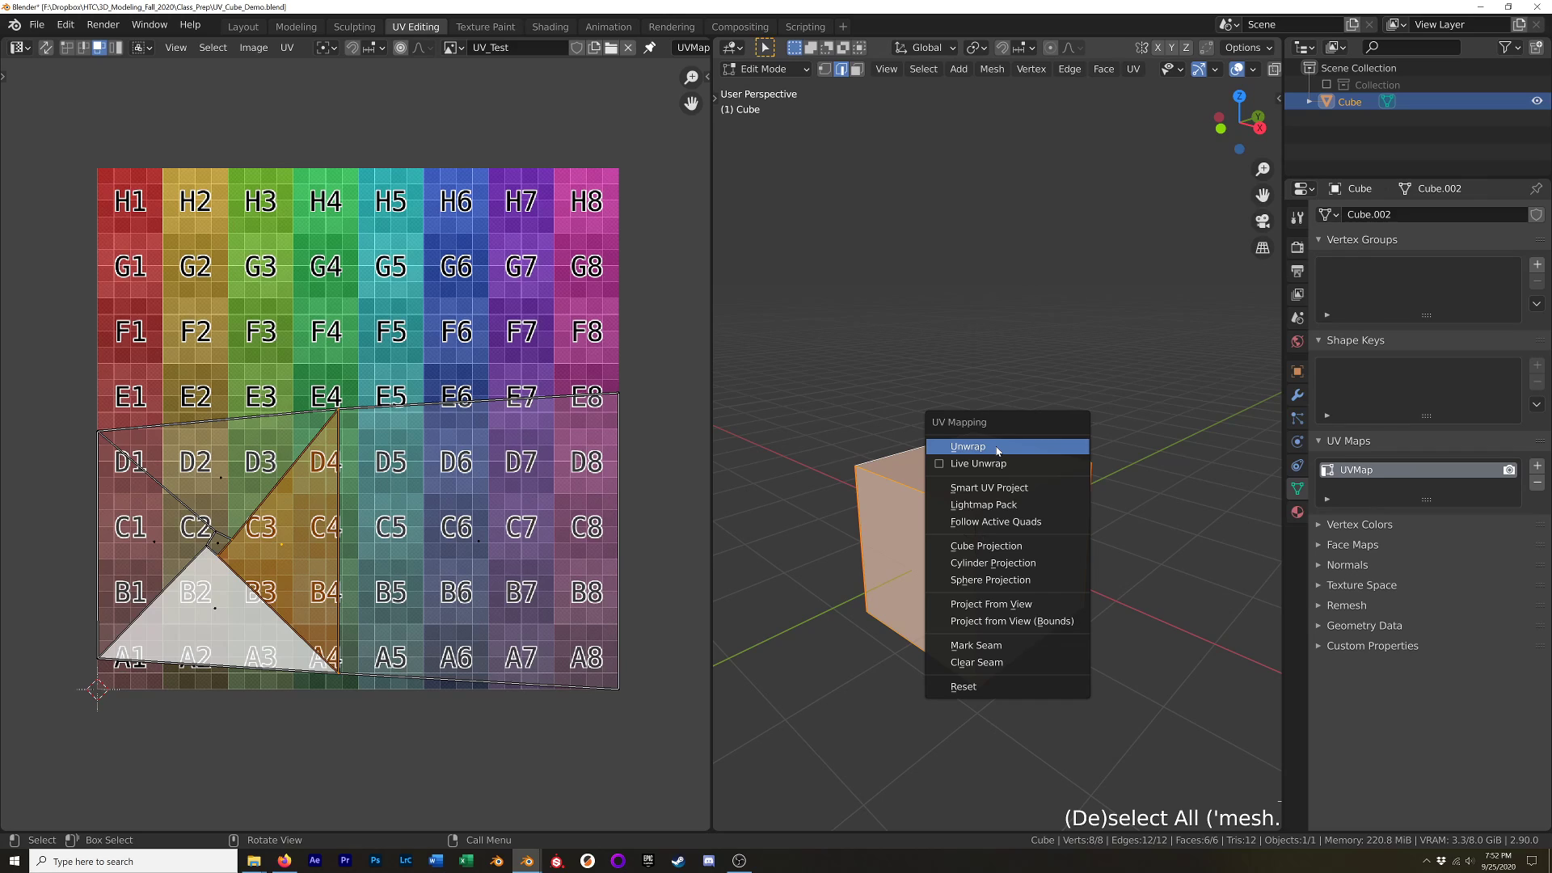
left_click(997, 452)
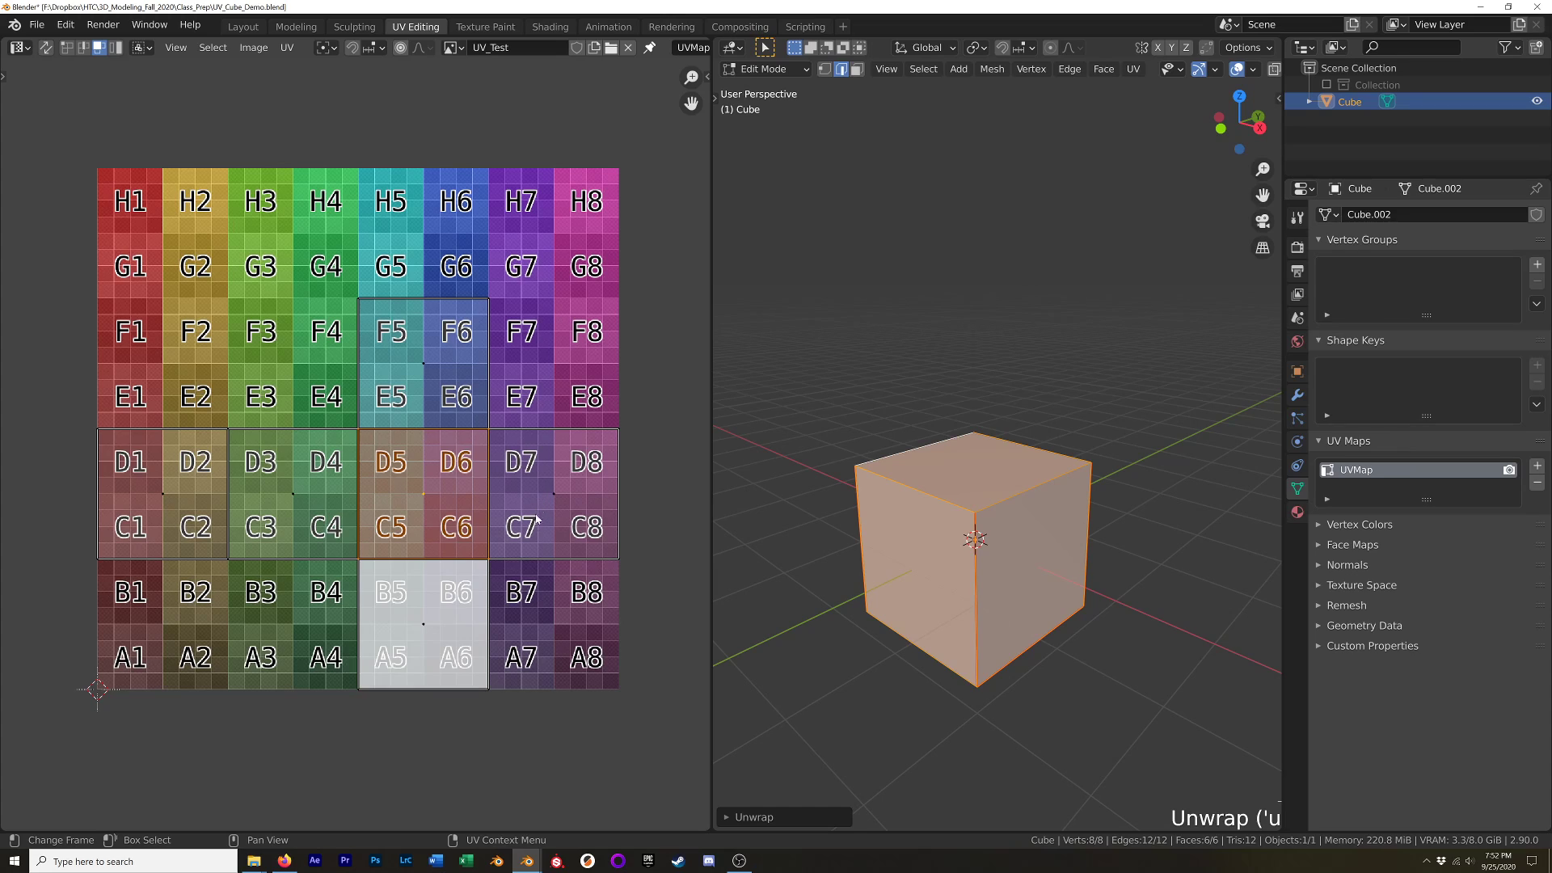
Switch the 3D viewport back to textured shading and examine the new layout on the cube's faces.
key("z")
left_click(1008, 475)
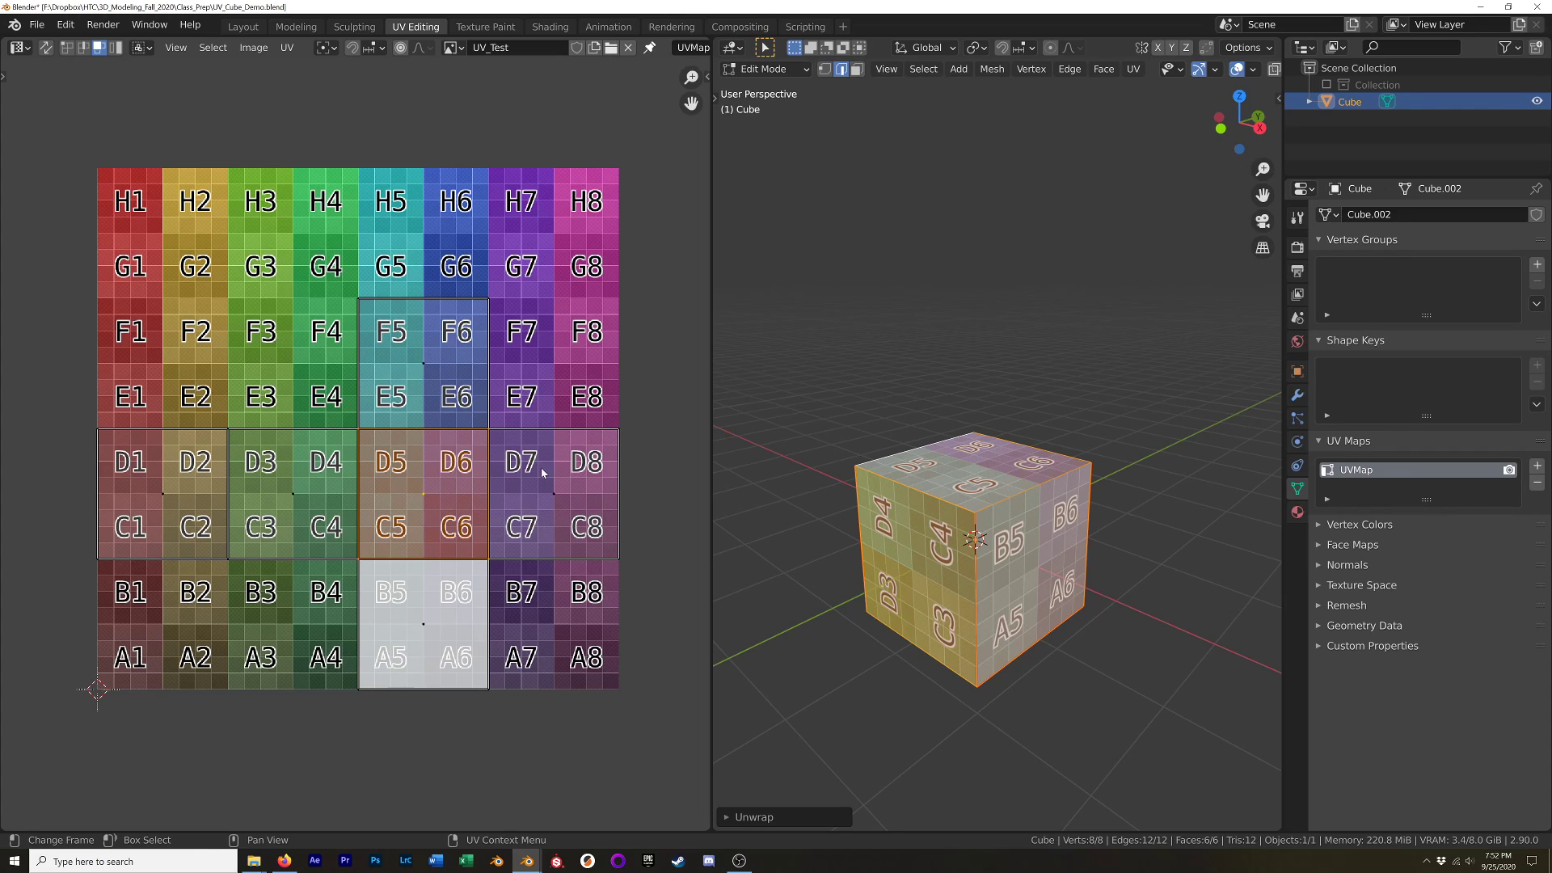
middle_click_drag(1040, 510, 950, 541)
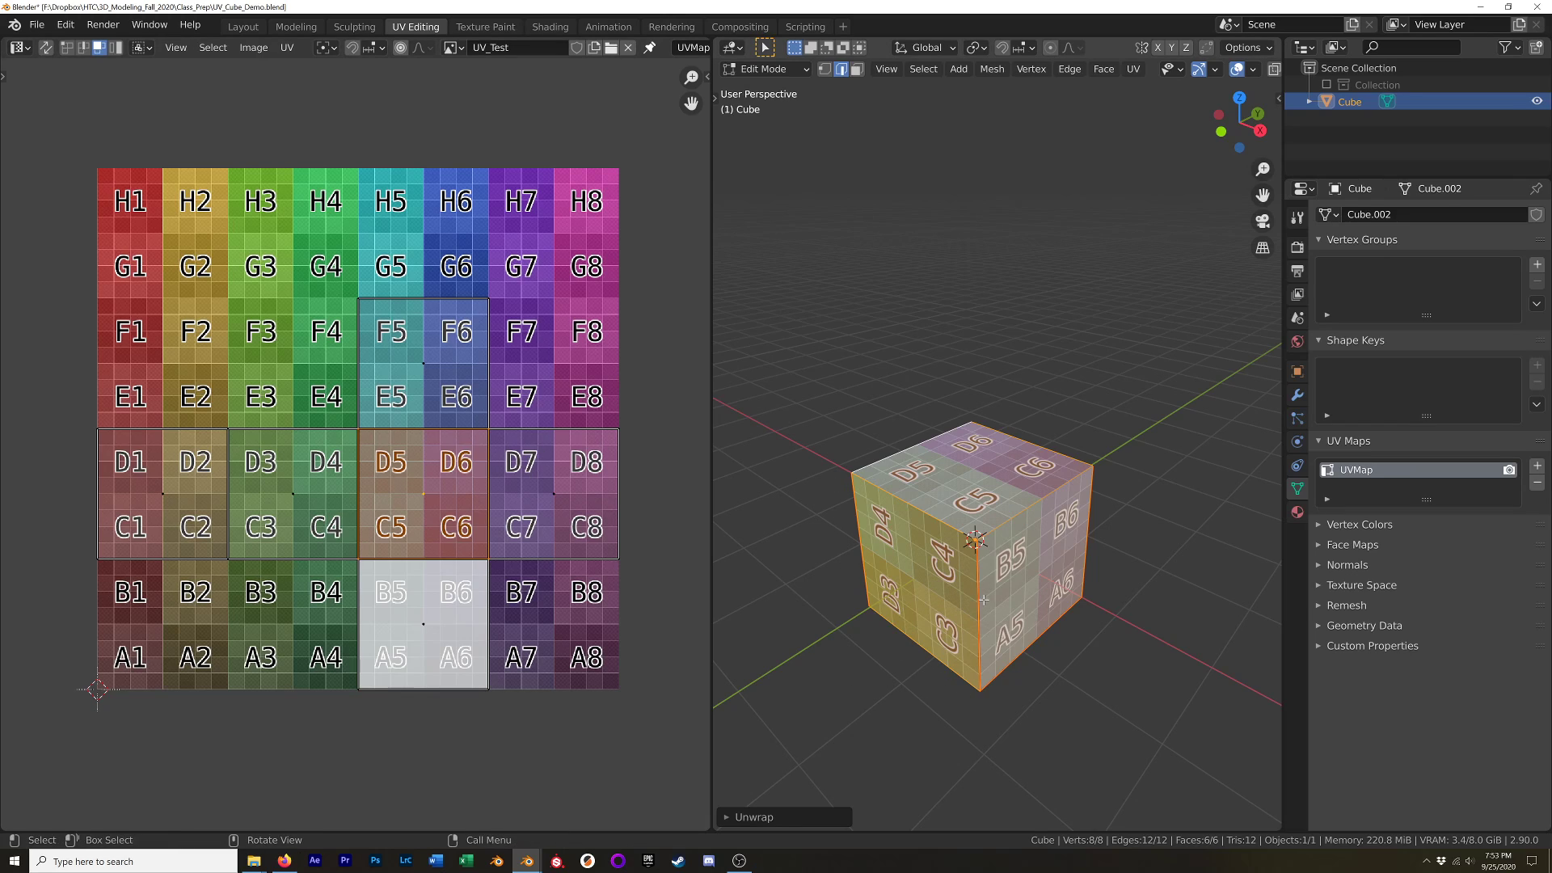
middle_click_drag(983, 599, 994, 554)
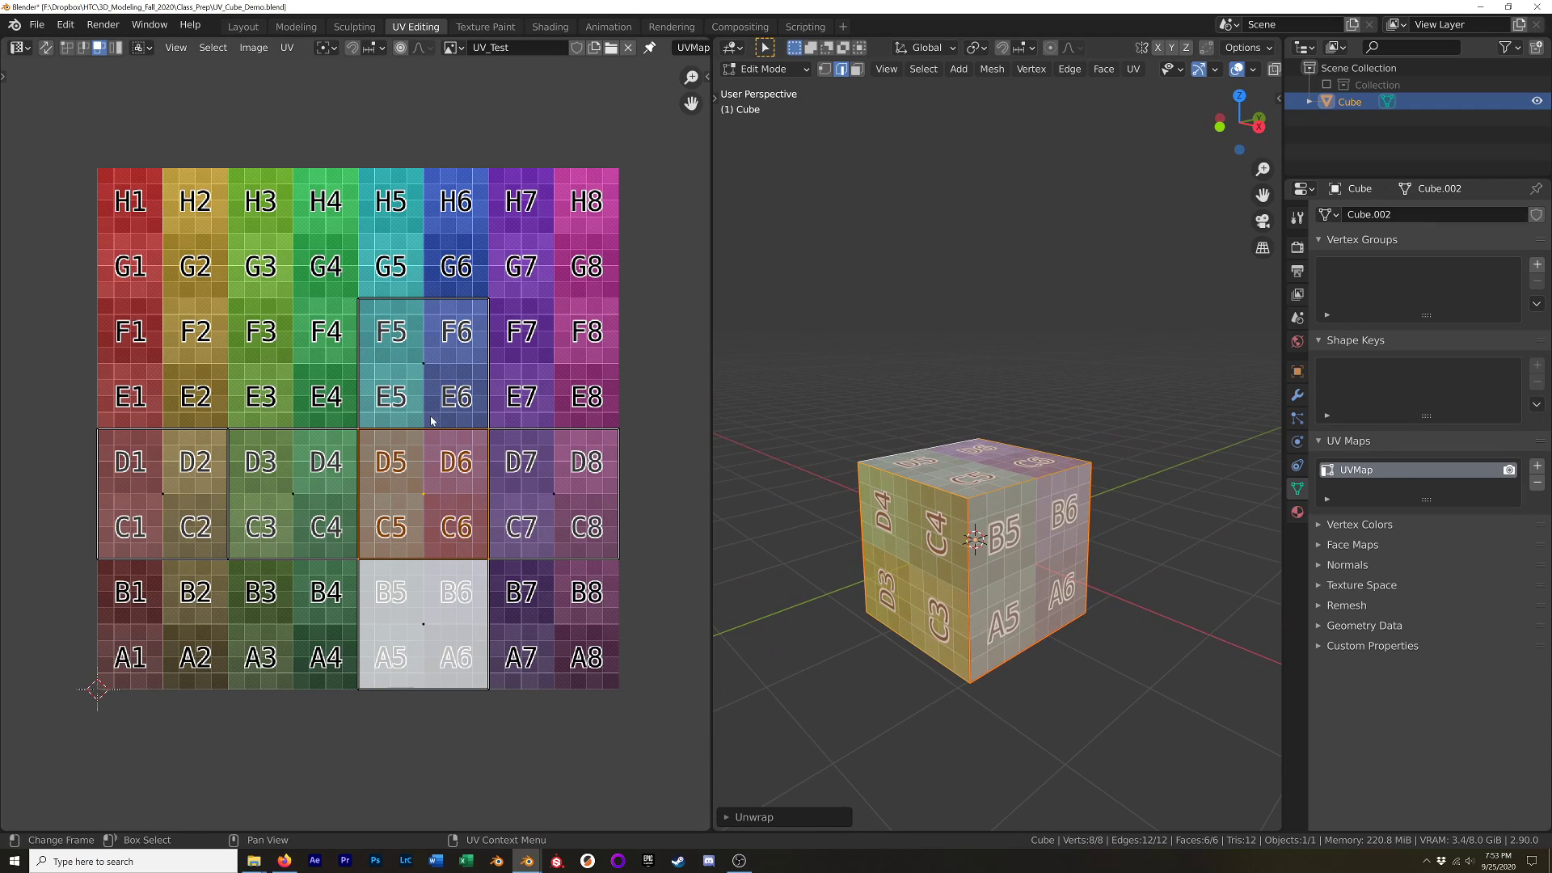
Rotate the cube's entire UV layout by -90 degrees.
key("a")
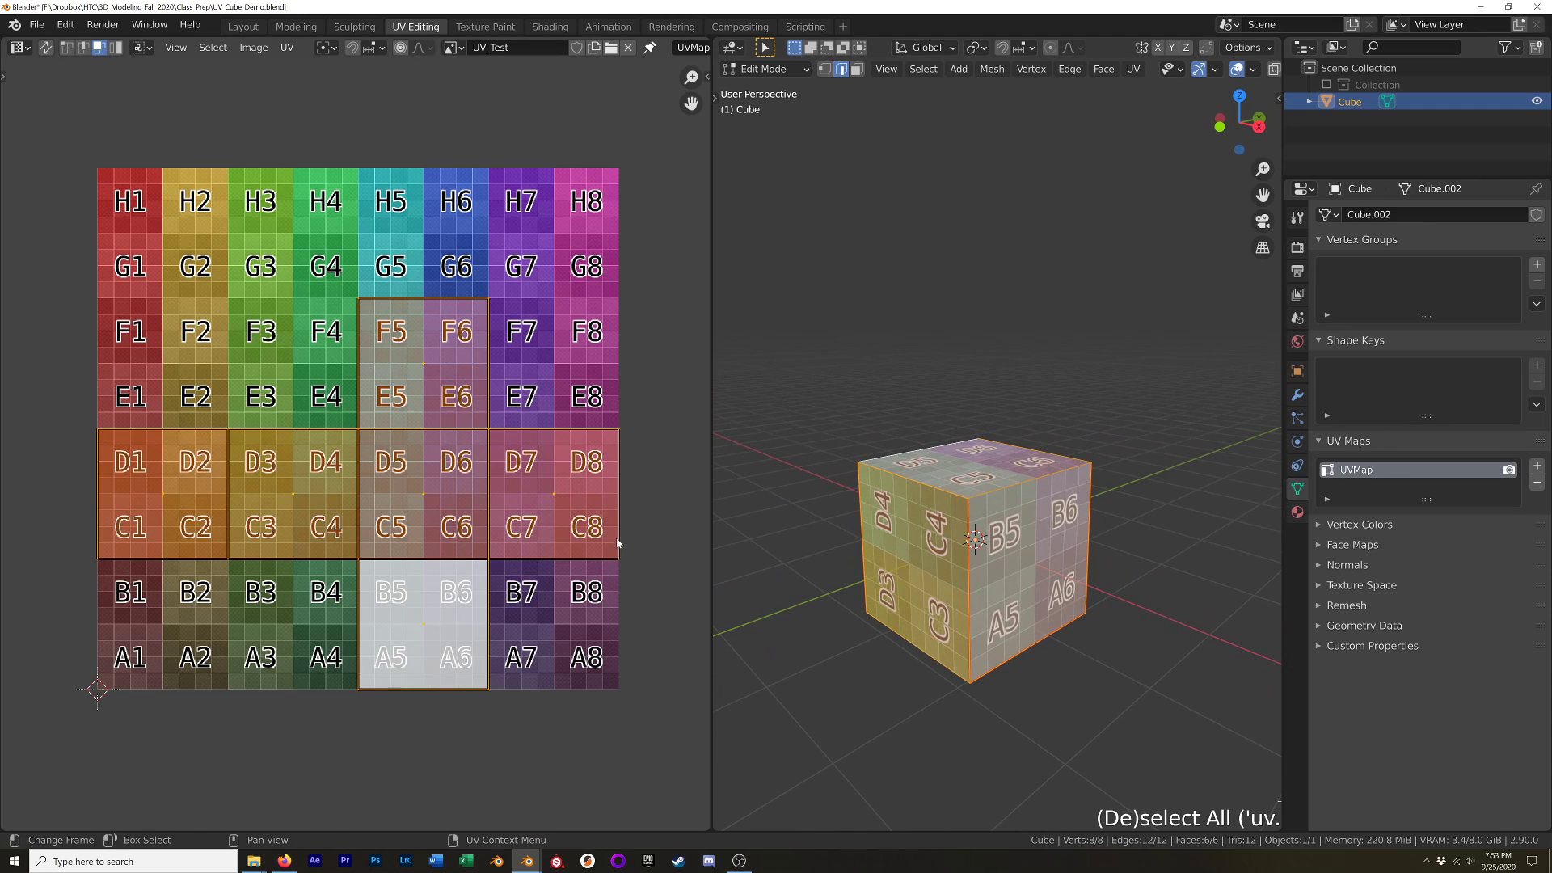
key("r")
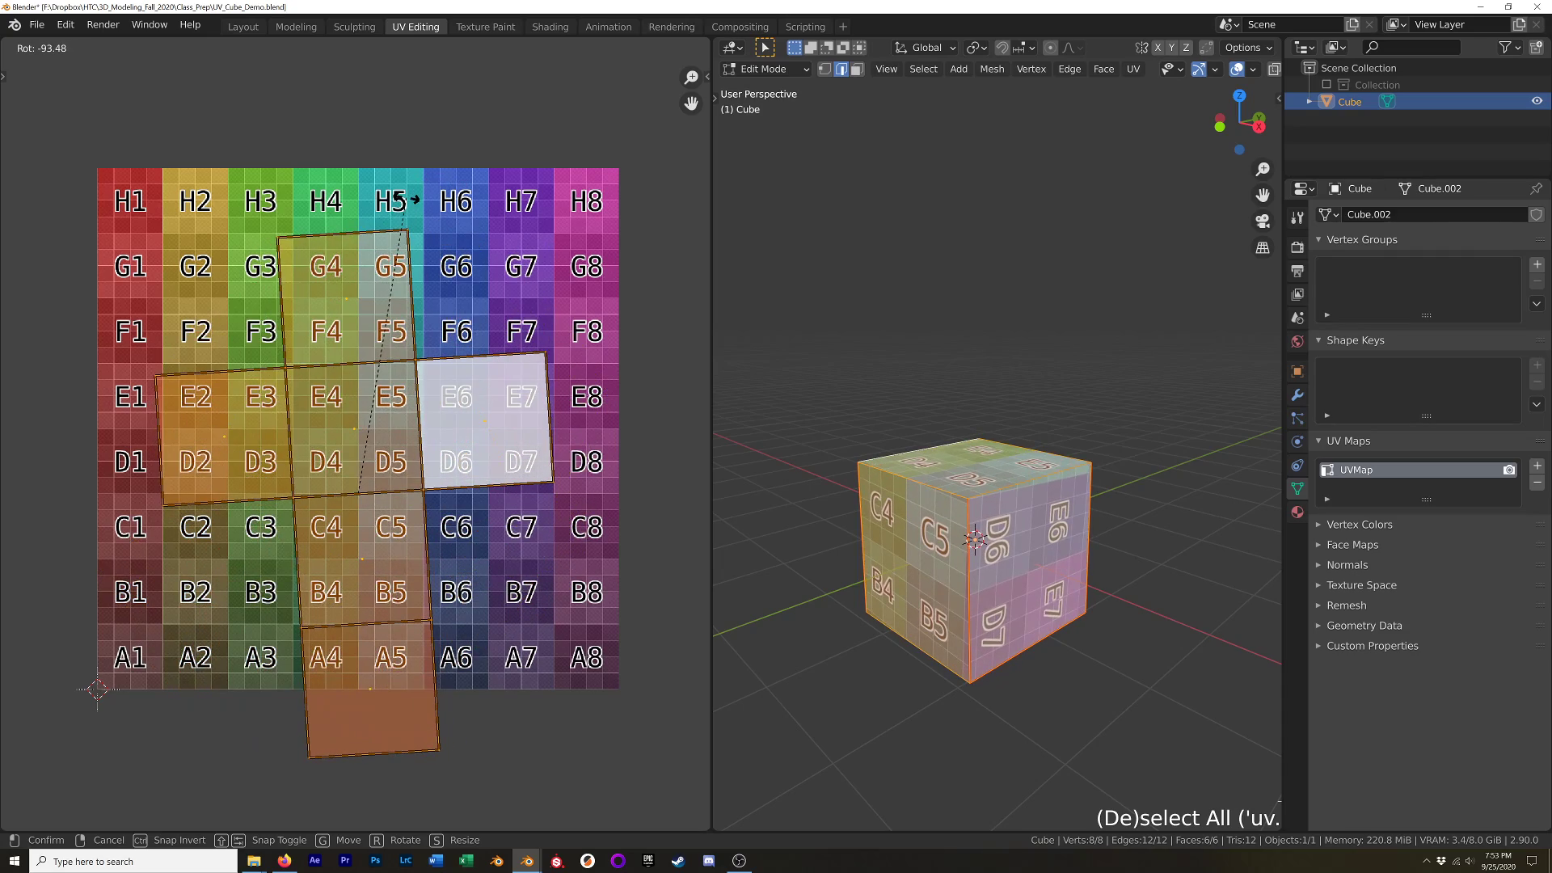
type("90")
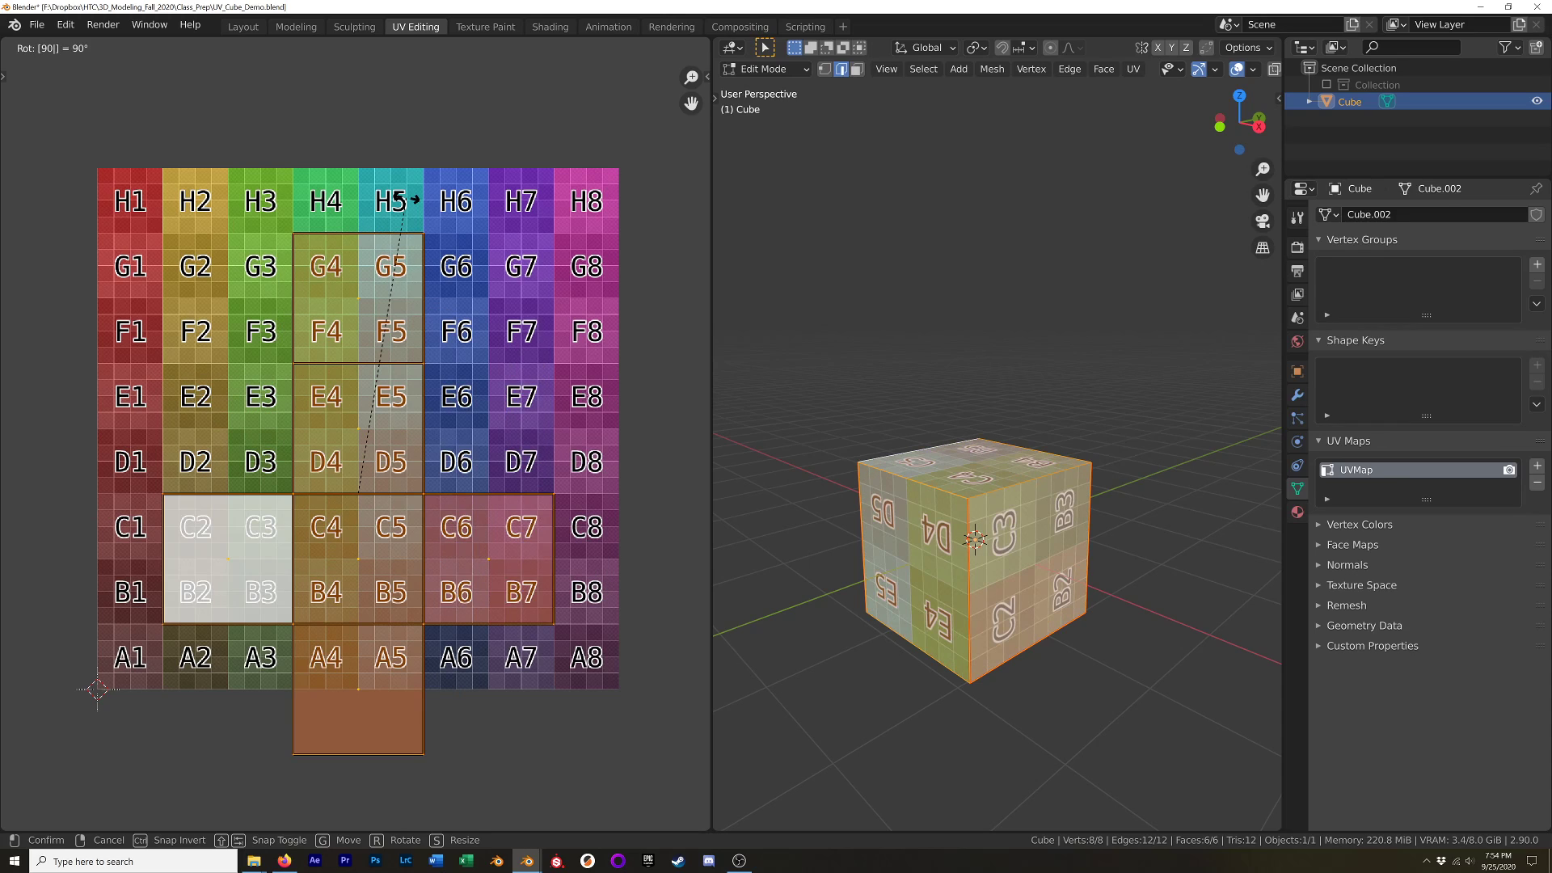
key("minus")
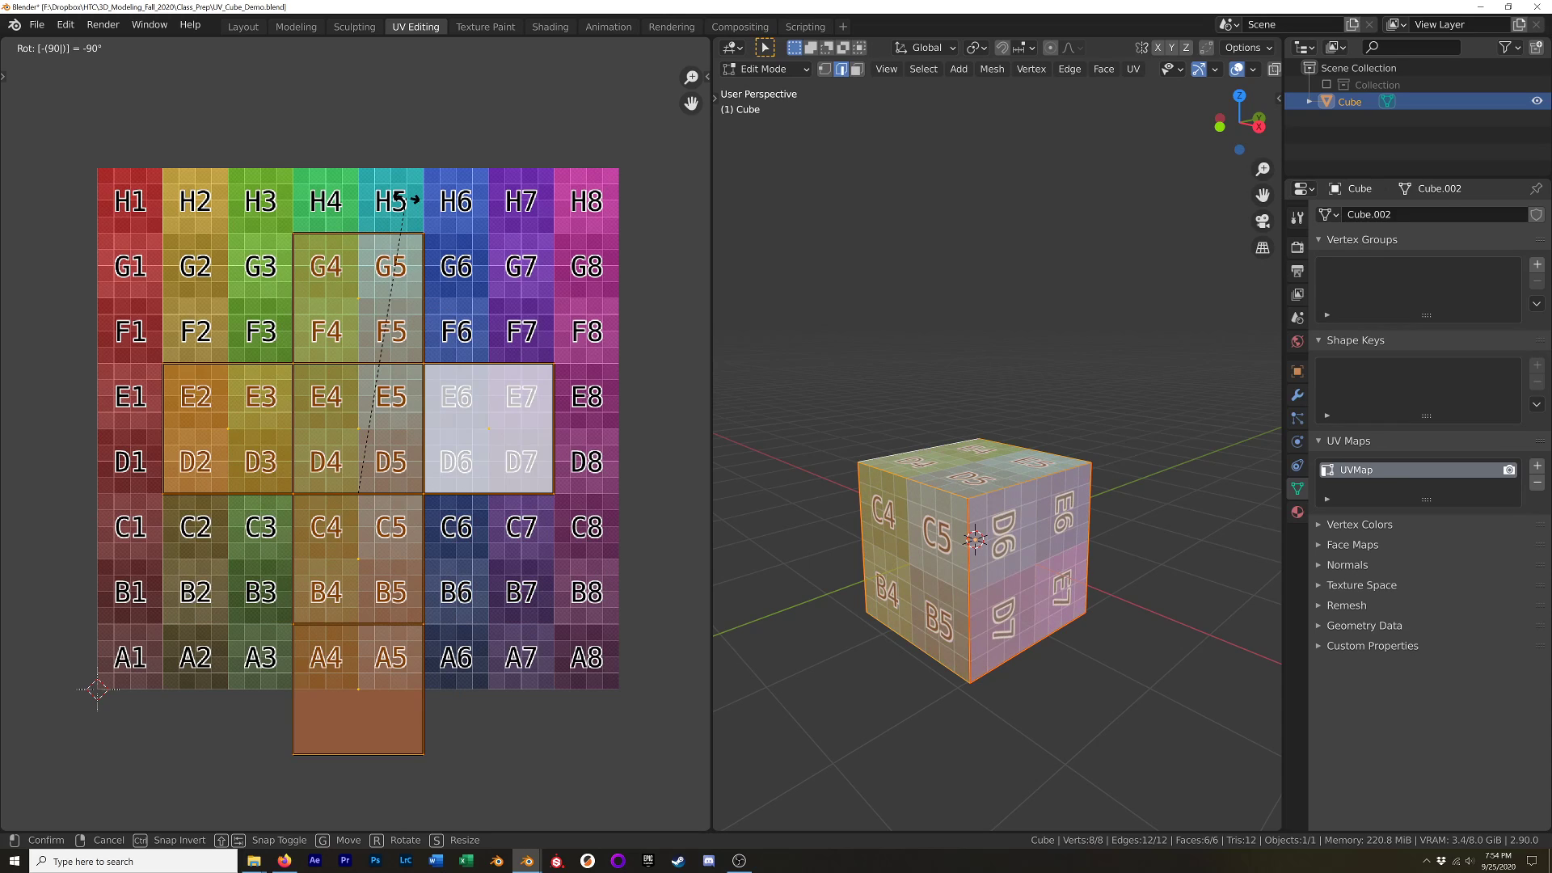
key("KP_Enter")
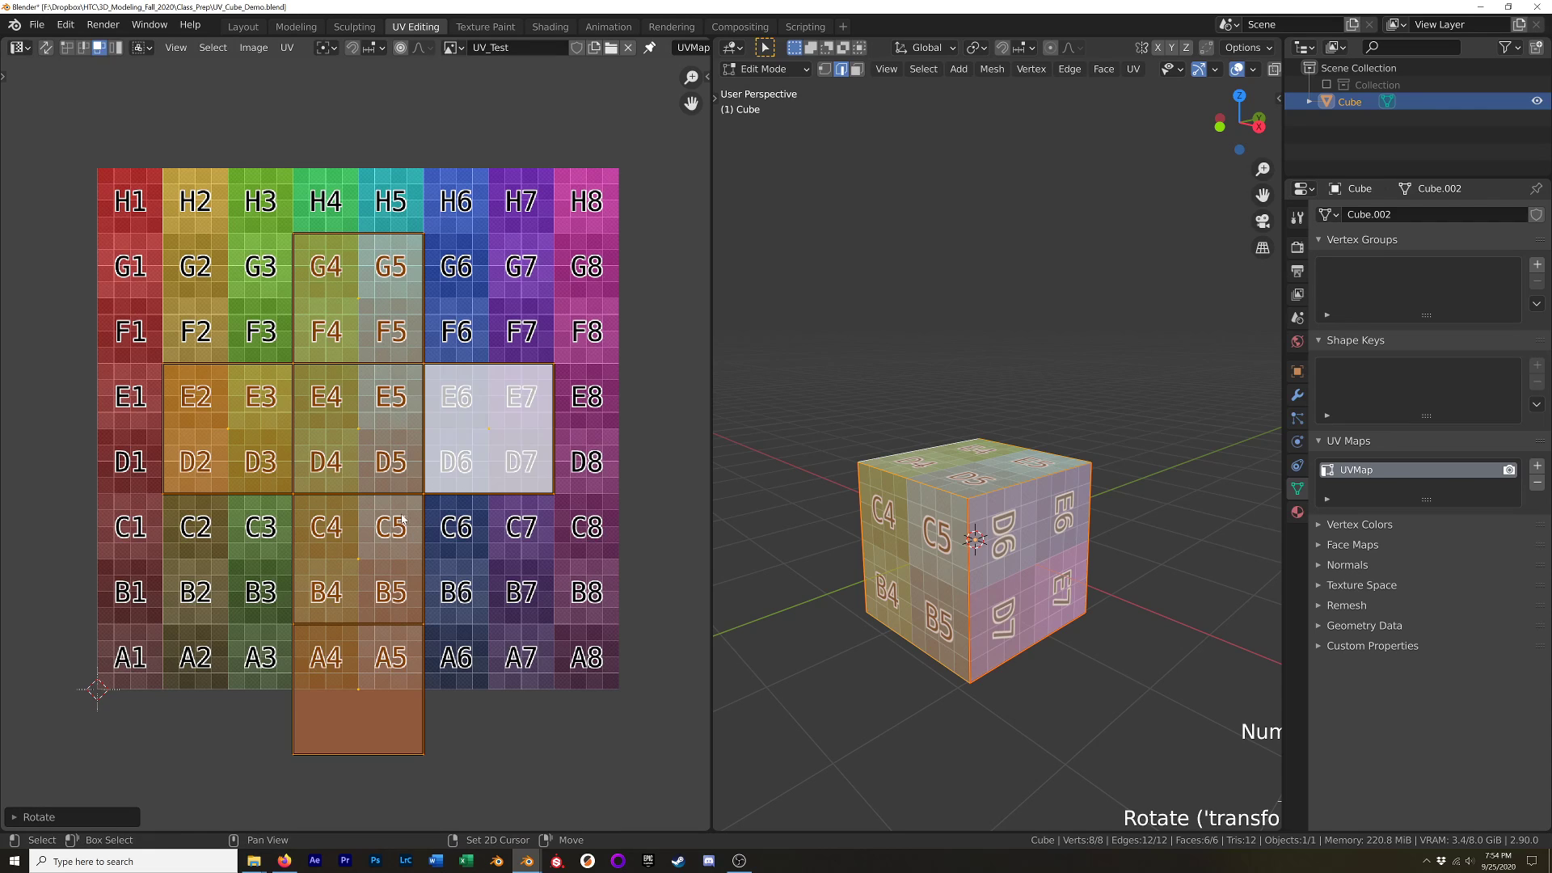
Show the seam marking and clearing options for the vertical edge between the C5 and D6 faces.
mouse_move(942, 606)
middle_mouse_down()
mouse_move(1003, 597)
mouse_move(1017, 663)
mouse_move(1152, 556)
mouse_move(972, 496)
mouse_move(1143, 606)
mouse_move(935, 557)
mouse_move(923, 595)
mouse_move(950, 594)
middle_mouse_up()
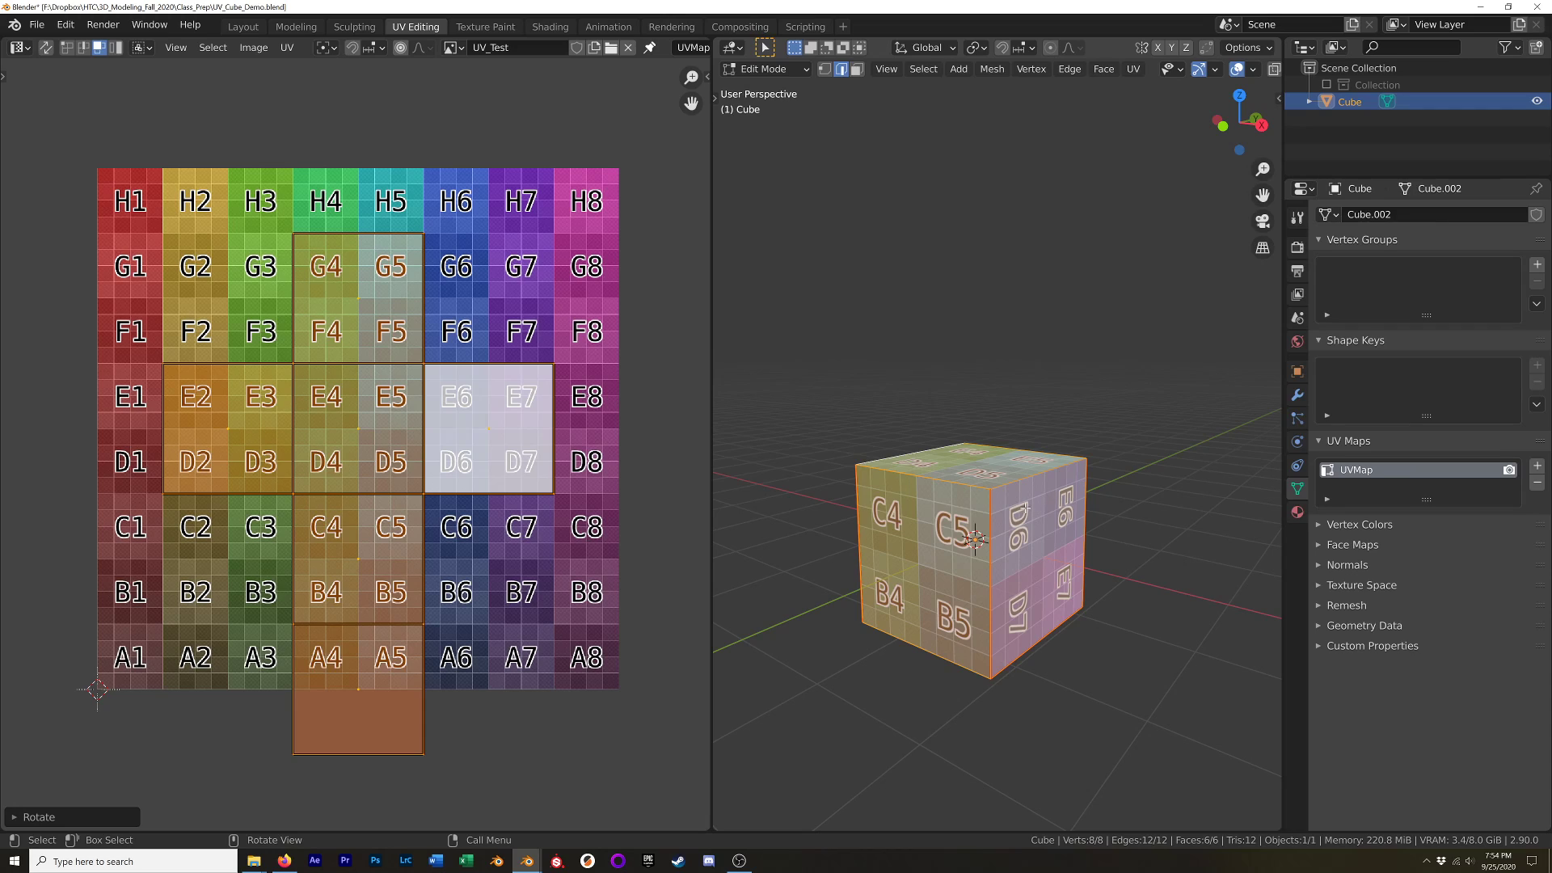
left_click(997, 524)
right_click(997, 524)
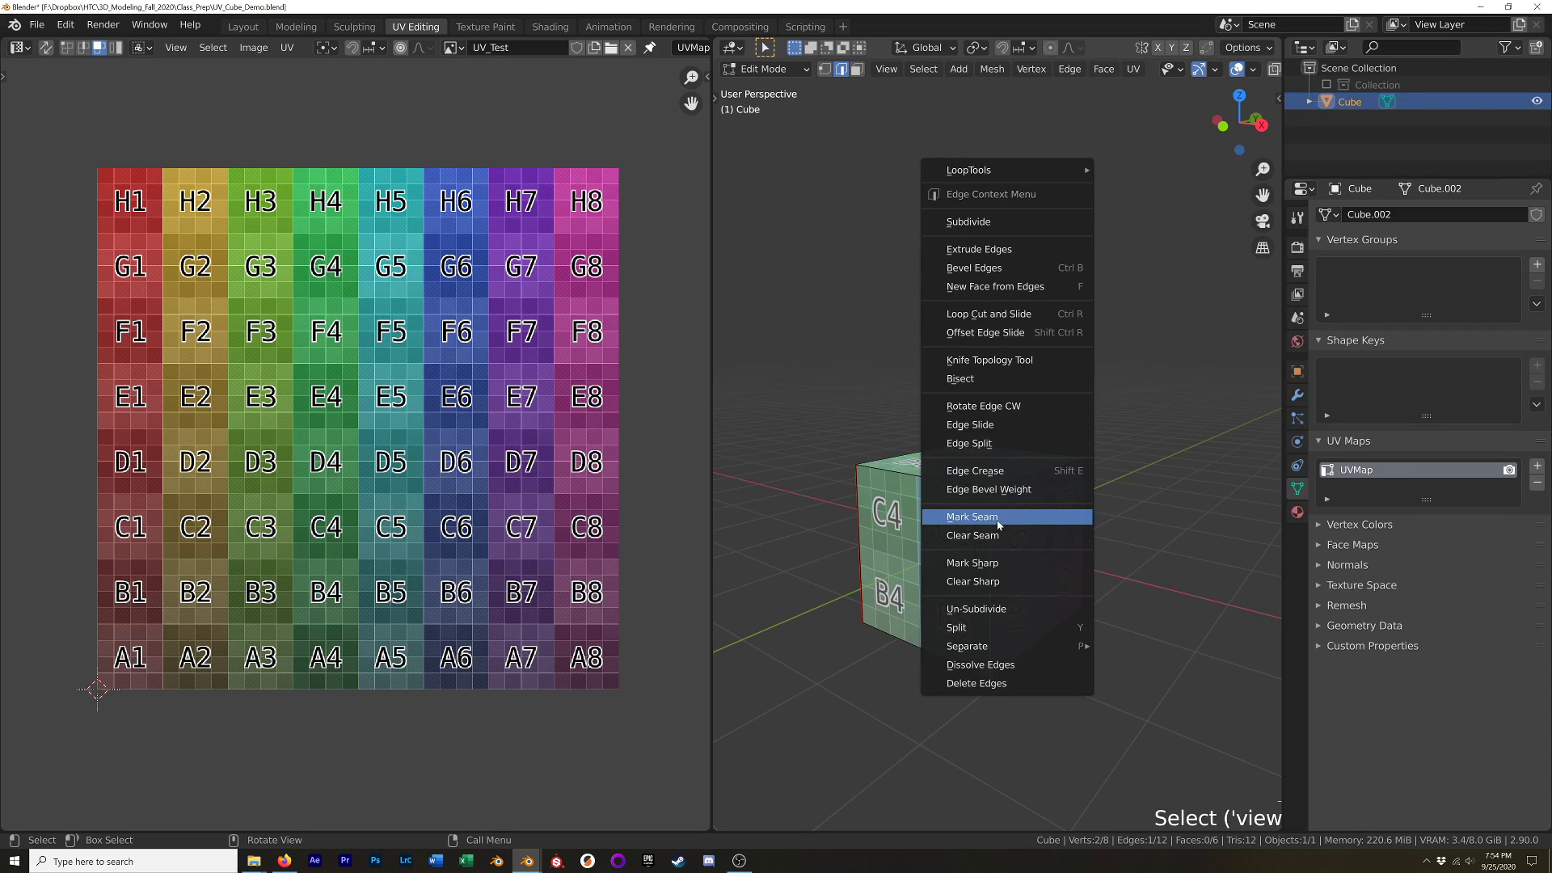
left_click(1007, 537)
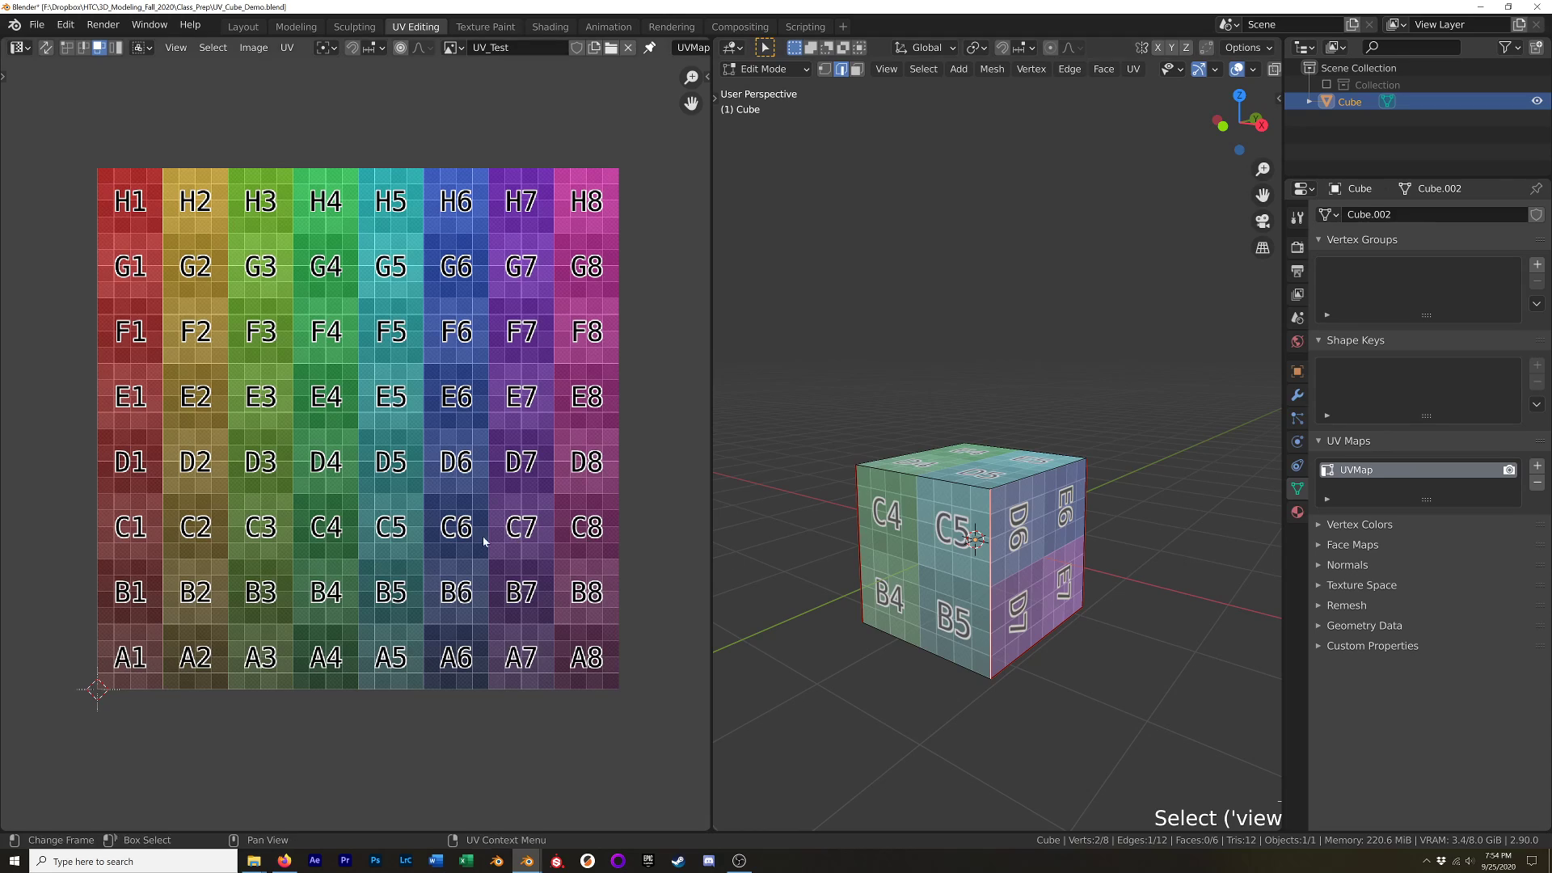
Select all of the cube's faces and unlink the UV_Test image from the UV editor.
key("a")
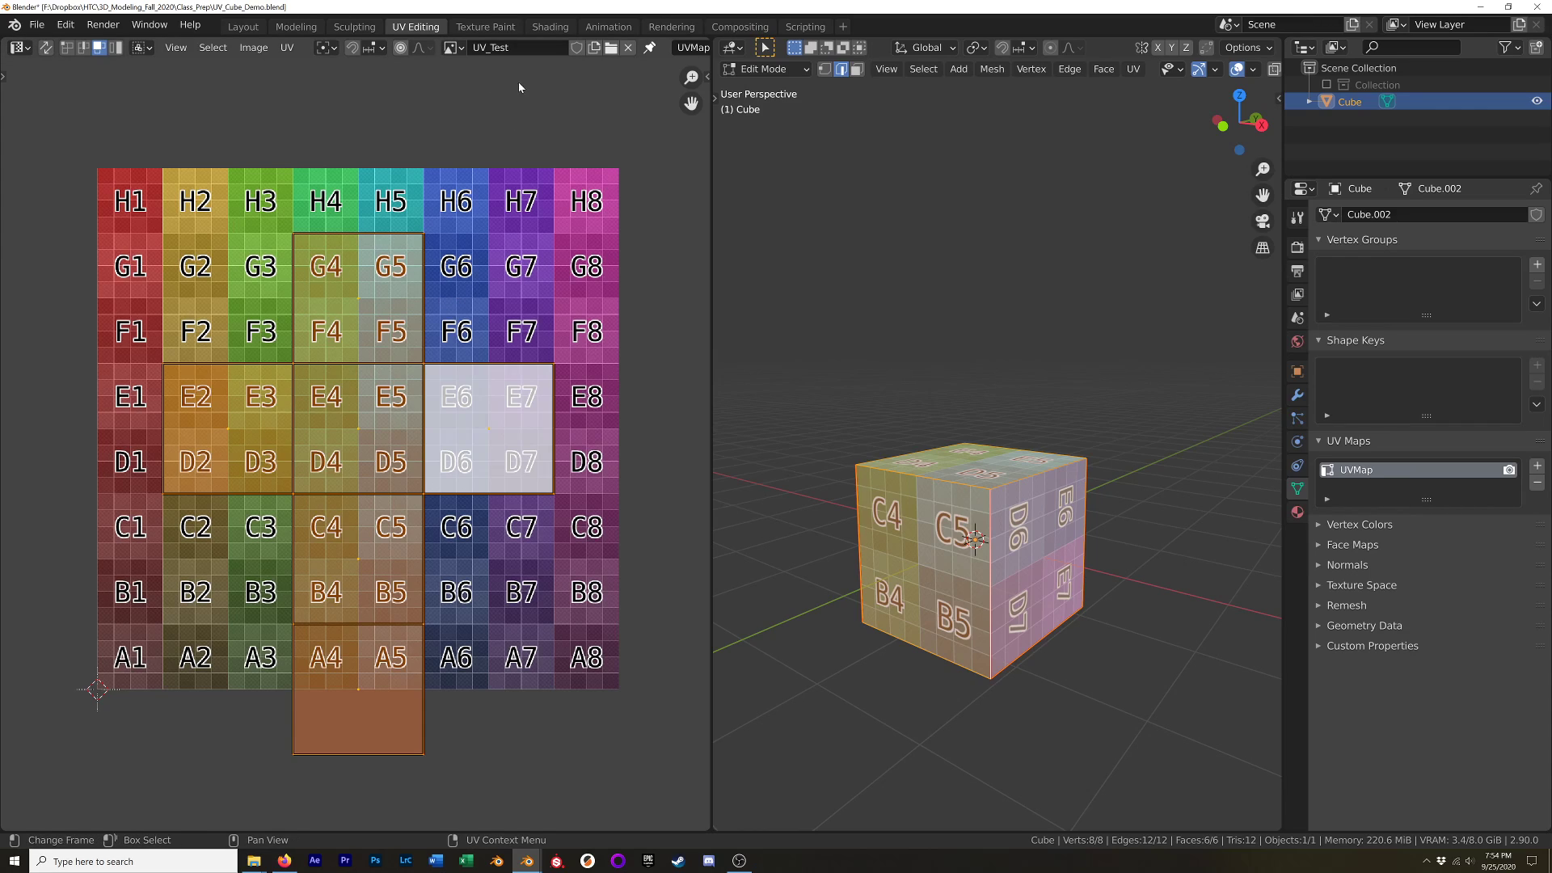
left_click(628, 49)
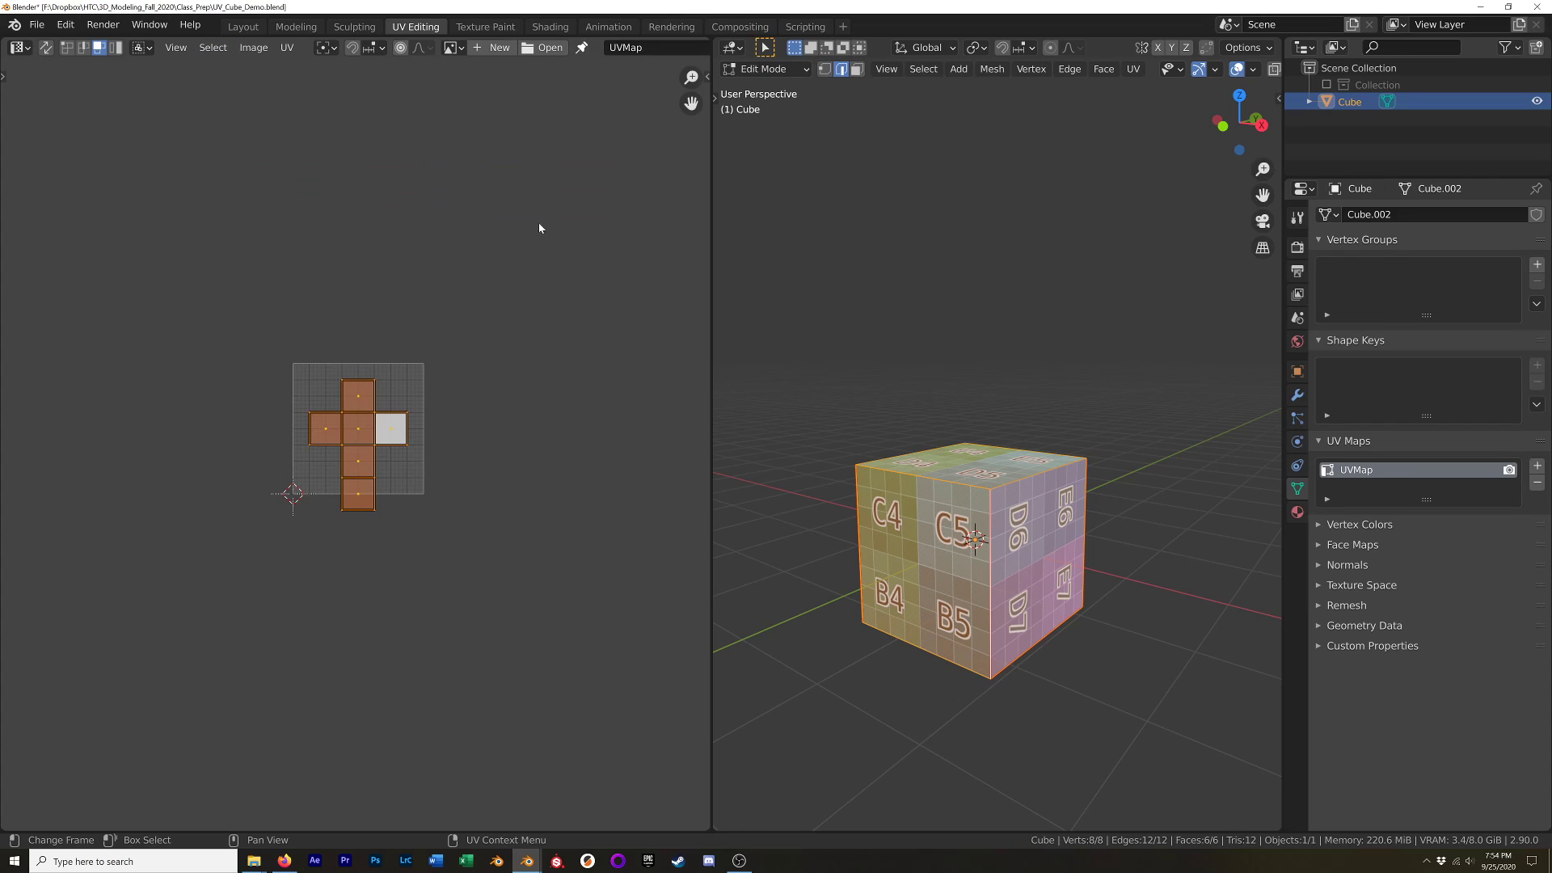
Try to move only the right-arm face of the cross within the UV layout.
scroll(360, 399, "up", 2)
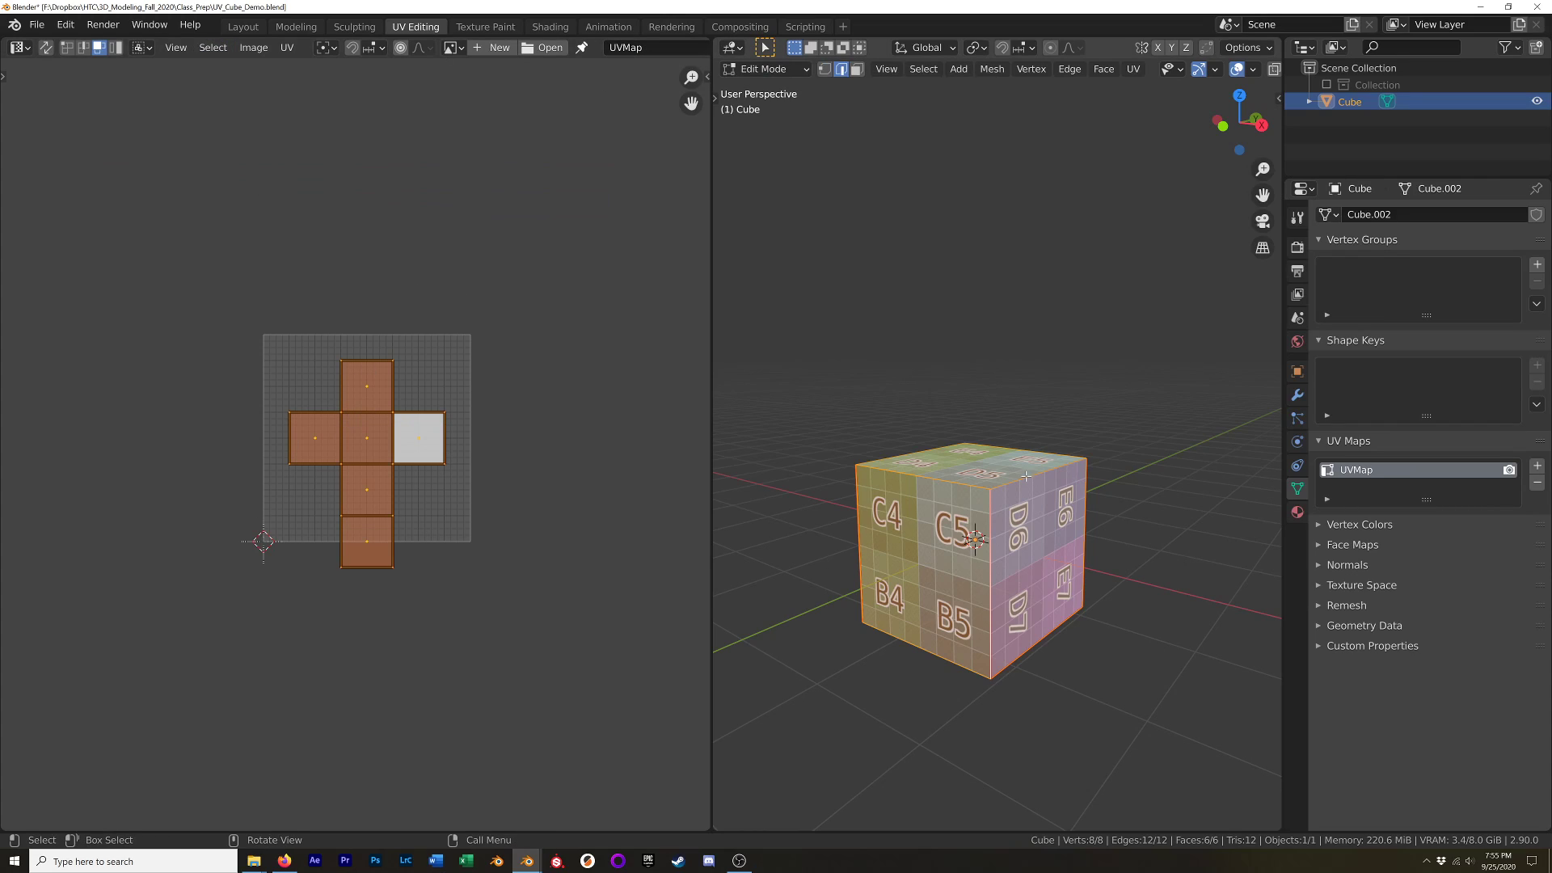
scroll(1026, 477, "up", 4)
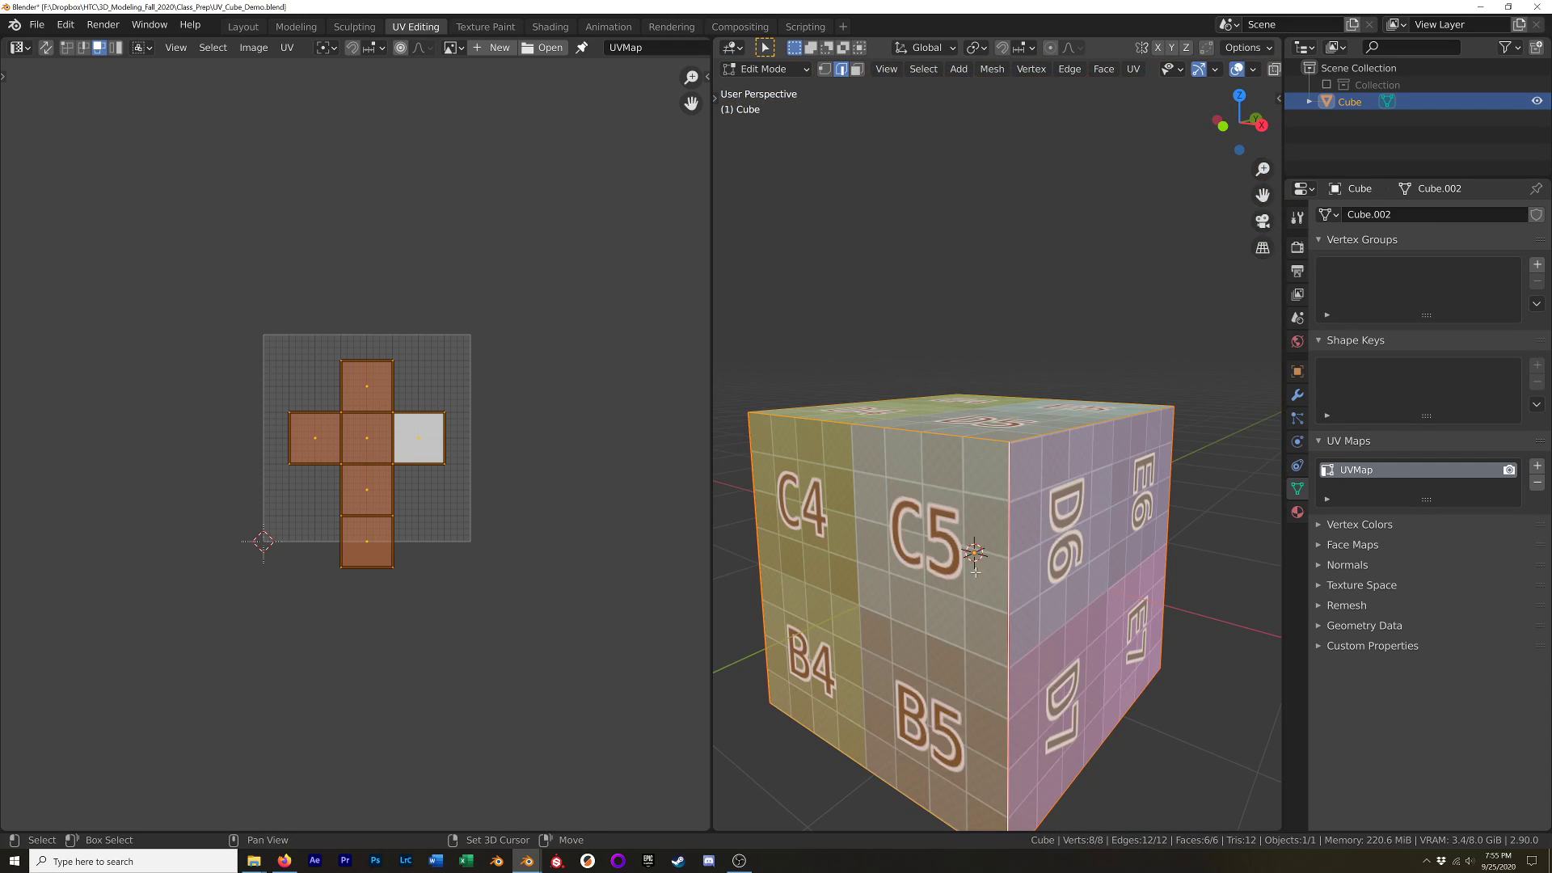
middle_click_drag(960, 571, 970, 518)
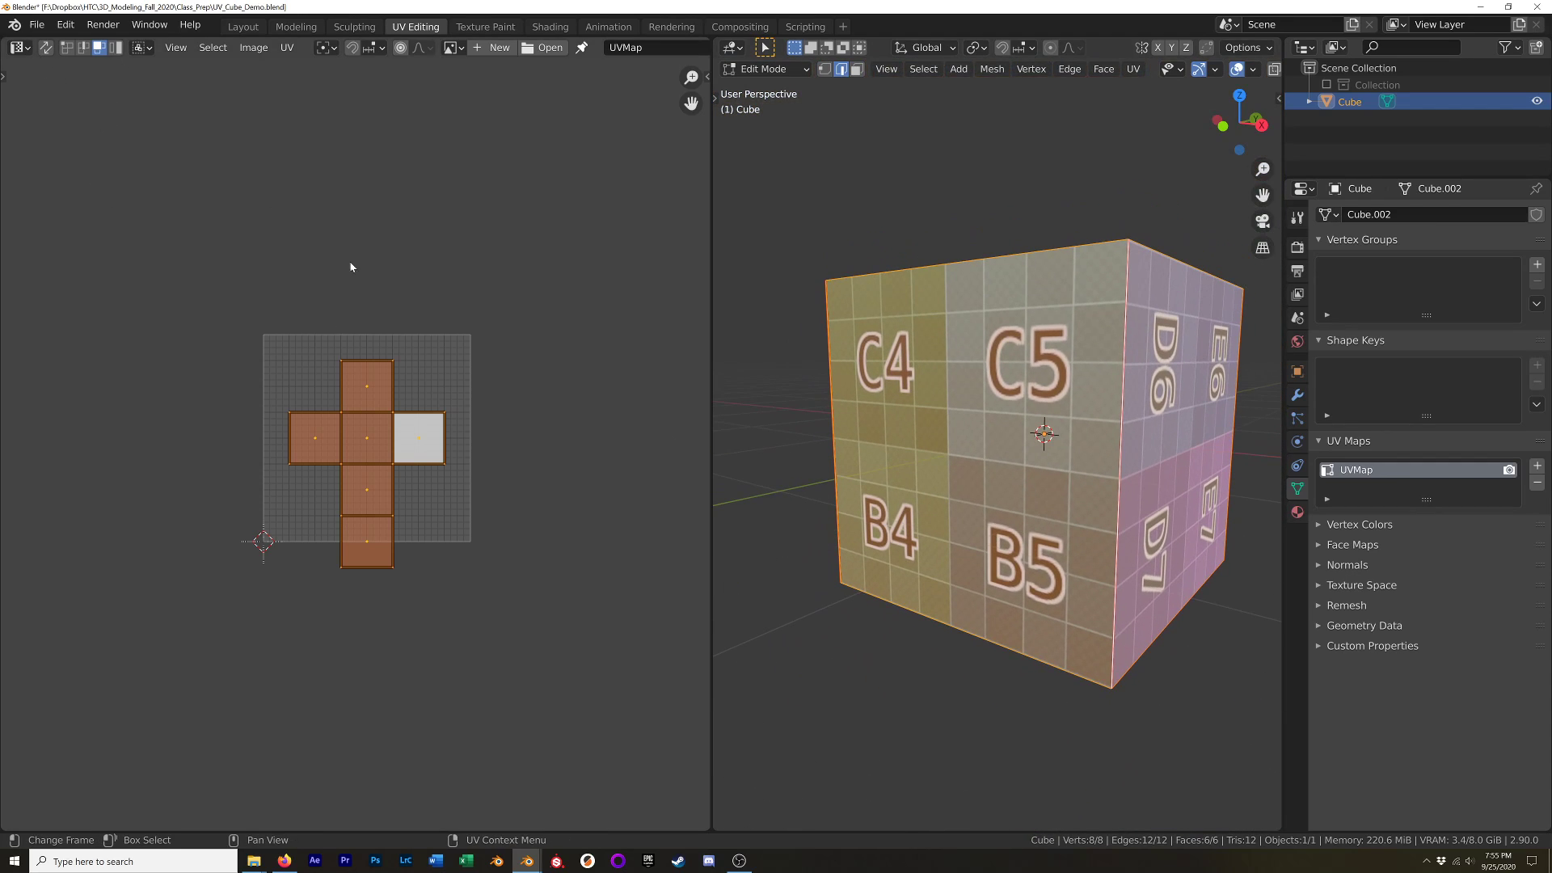
left_click(408, 429)
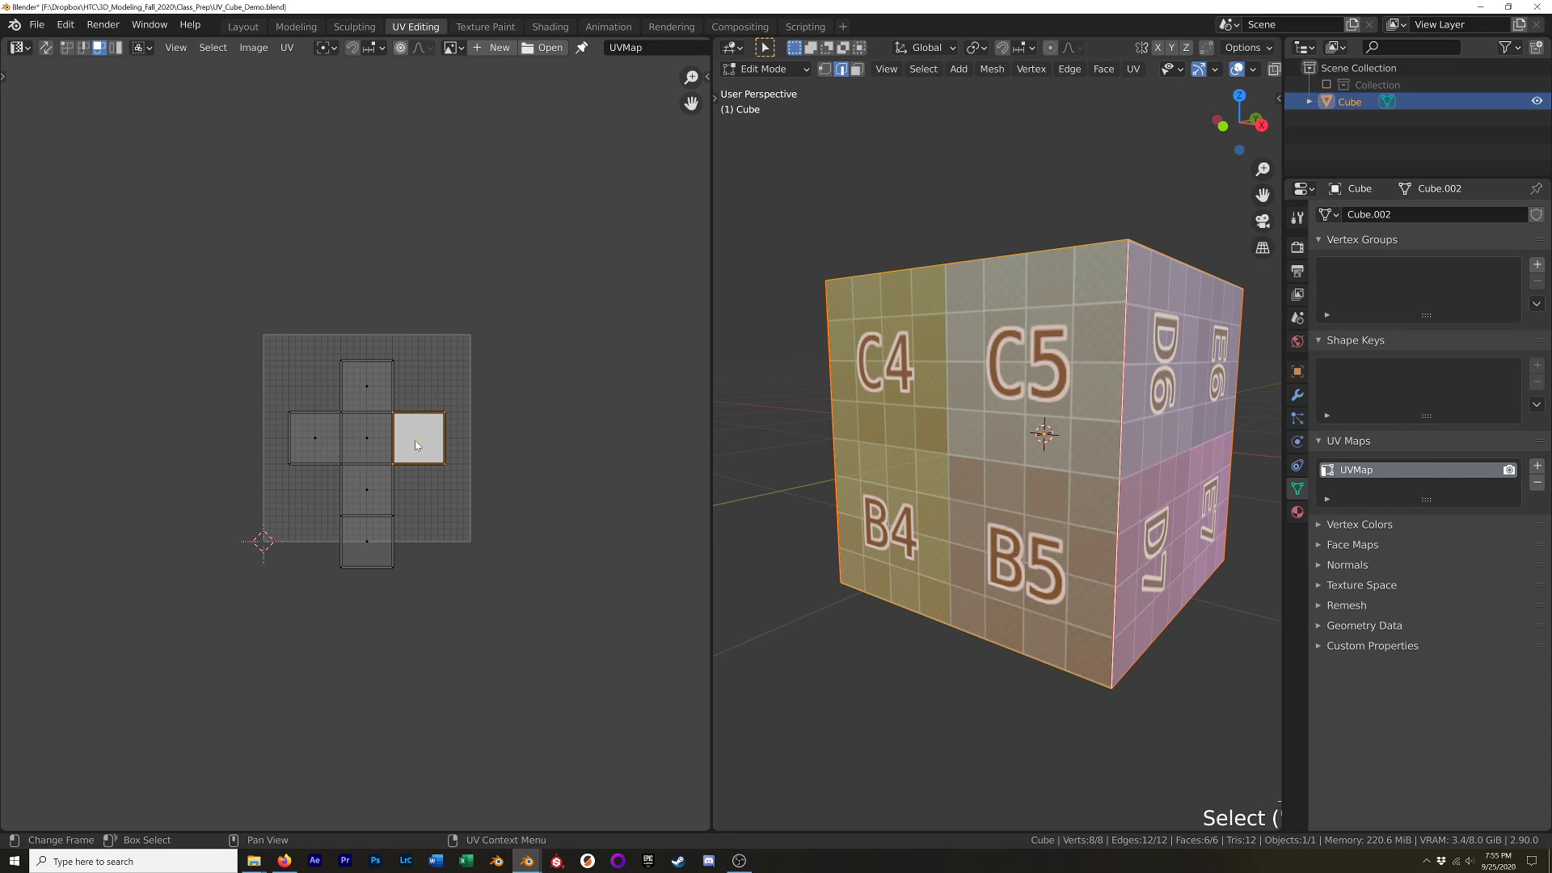
key("g")
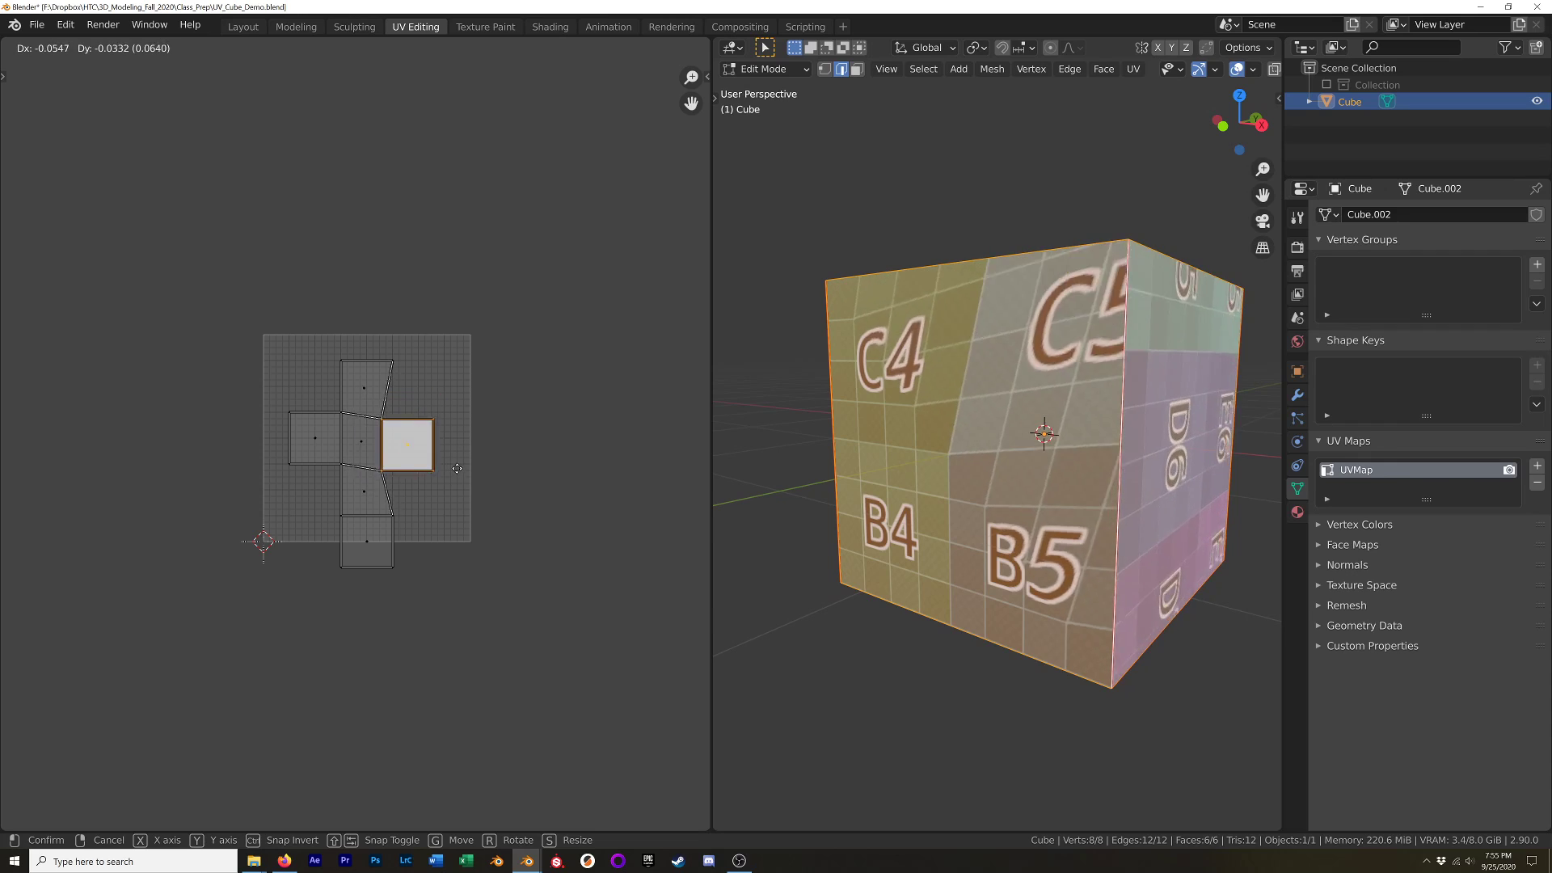
right_click(418, 467)
Look through the UV editing commands for a way to separate the selected right-arm face from its neighbours.
scroll(419, 467, "up", 1)
middle_click_drag(421, 482, 465, 490)
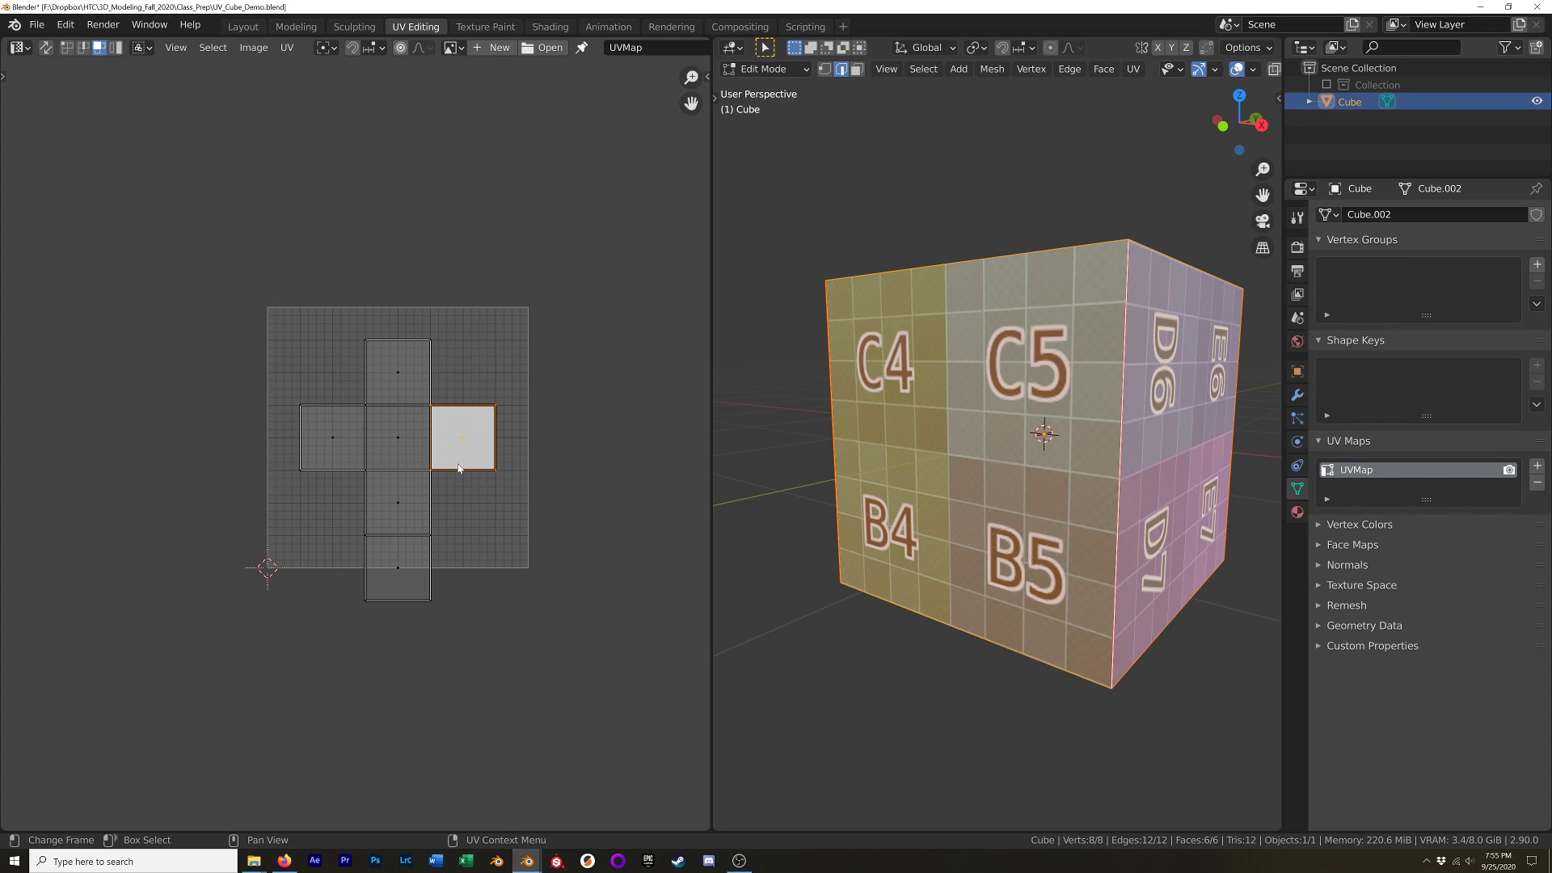
right_click(463, 315)
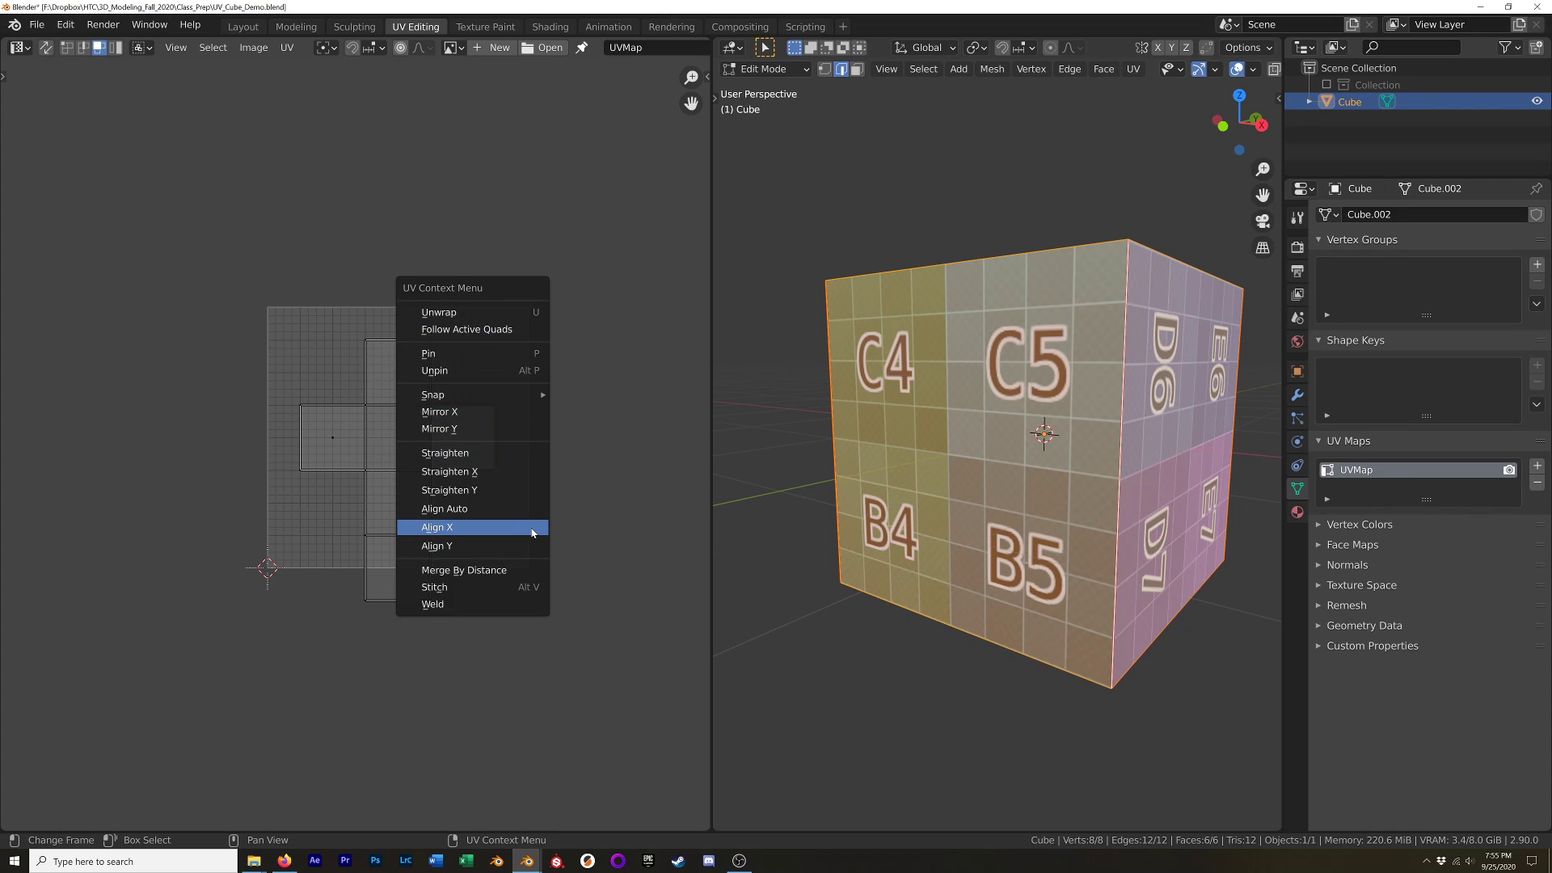
right_click(480, 336)
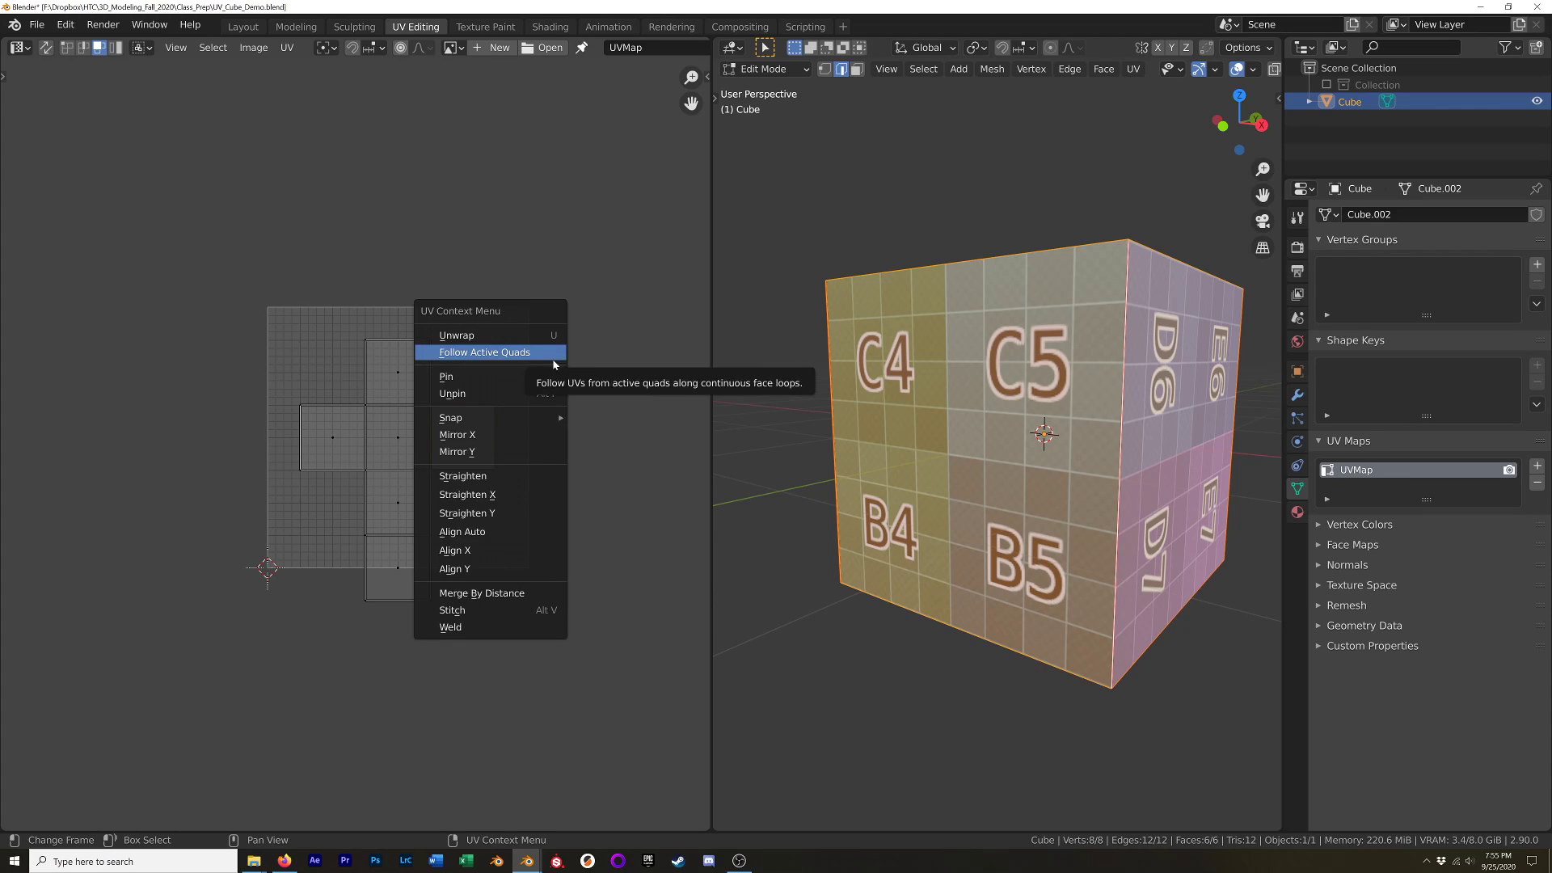
left_click(294, 50)
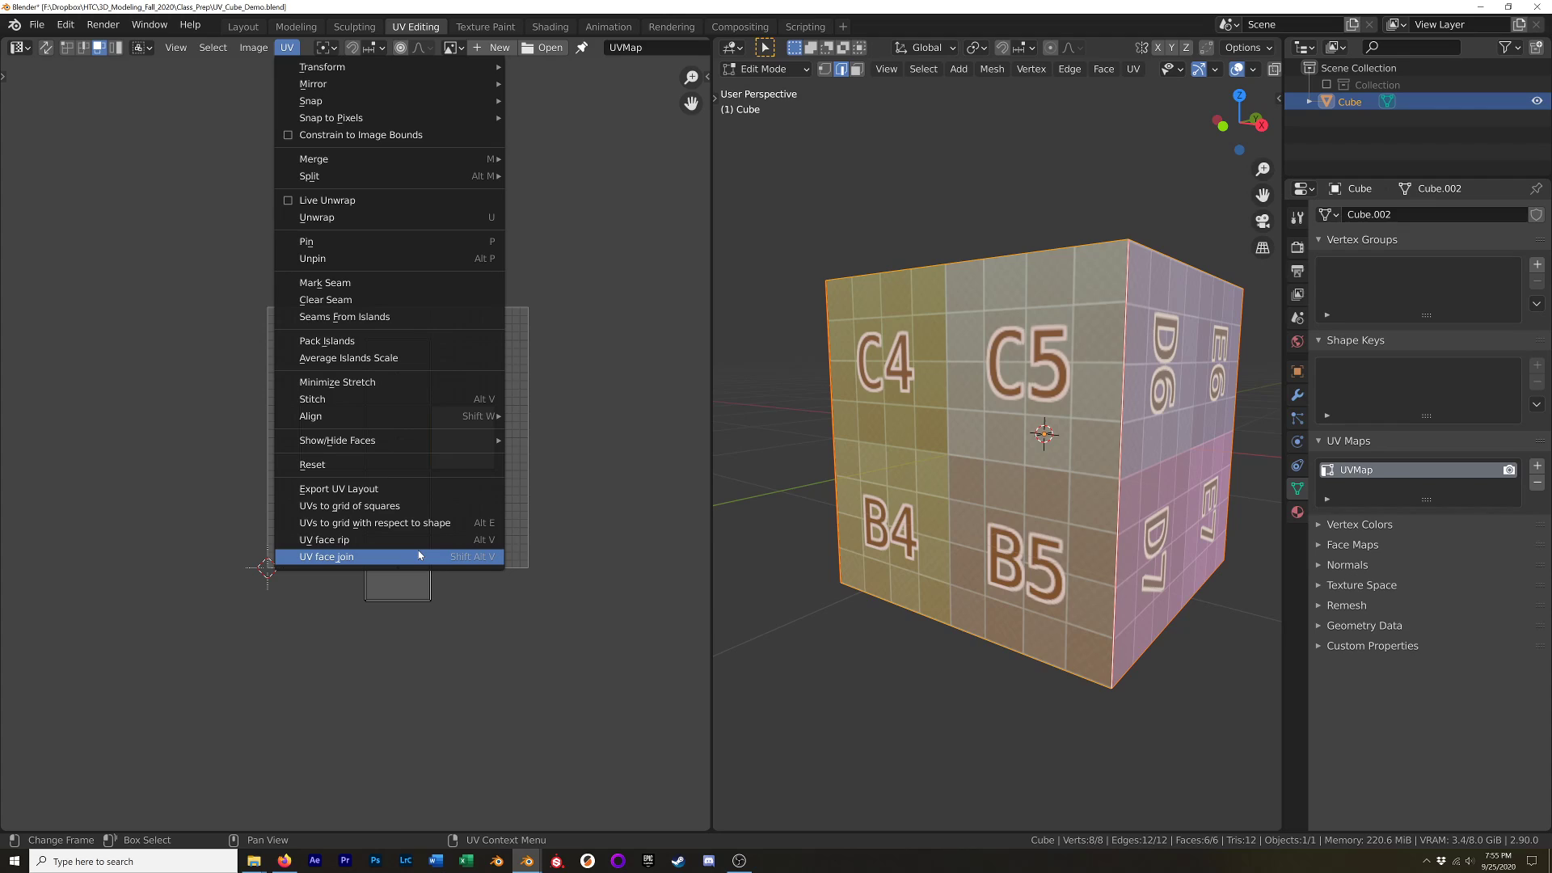
left_click(473, 436)
Rip the right-arm face from the cross layout and move it to the UV area's right border.
scroll(473, 437, "up", 2)
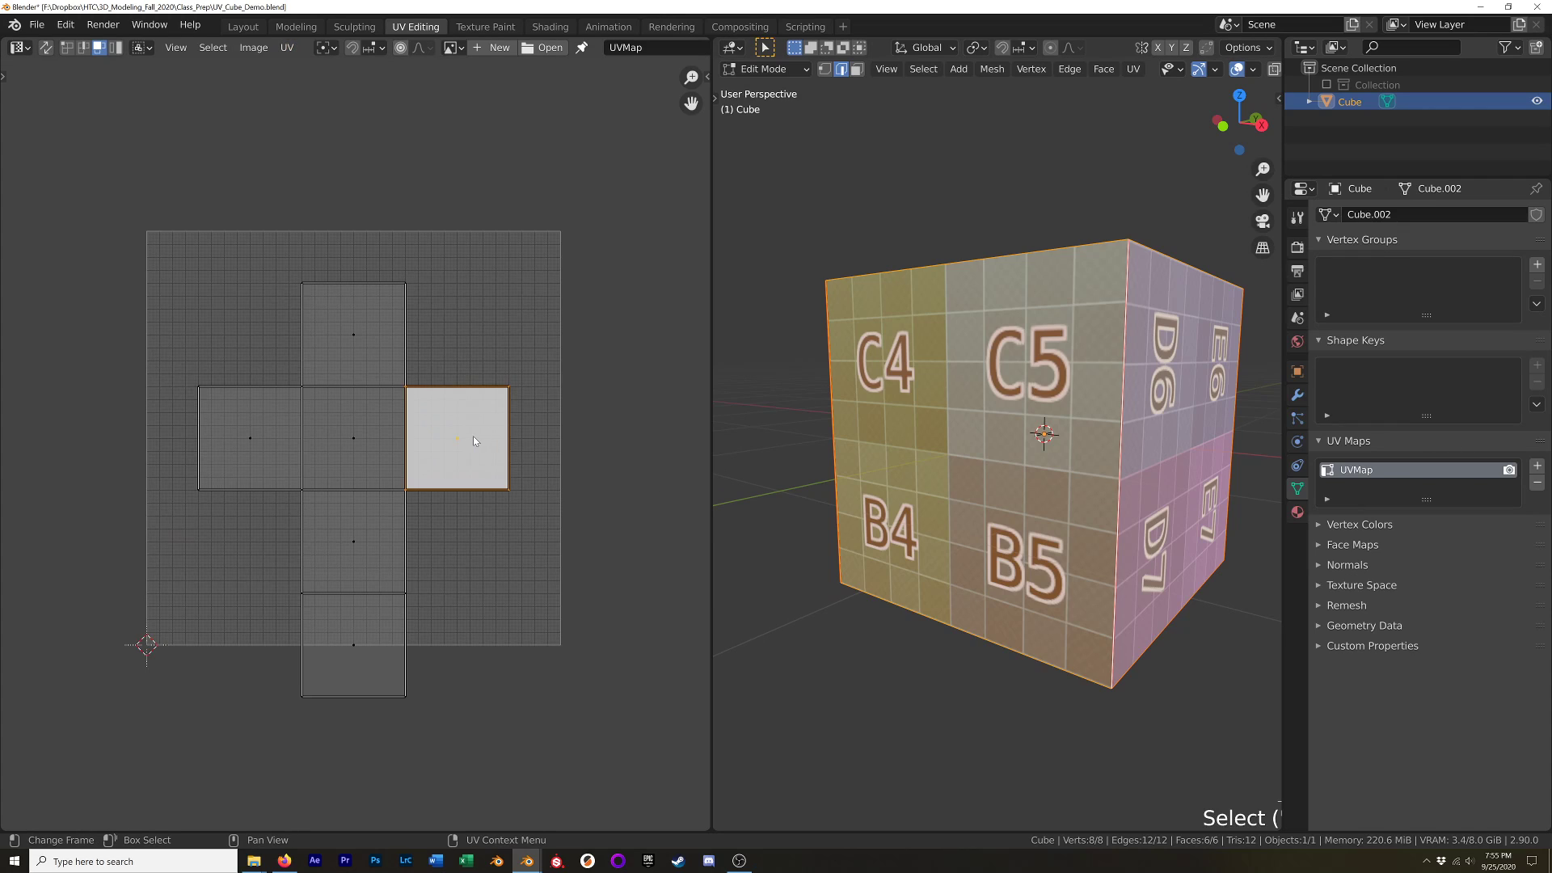
scroll(472, 436, "up", 1)
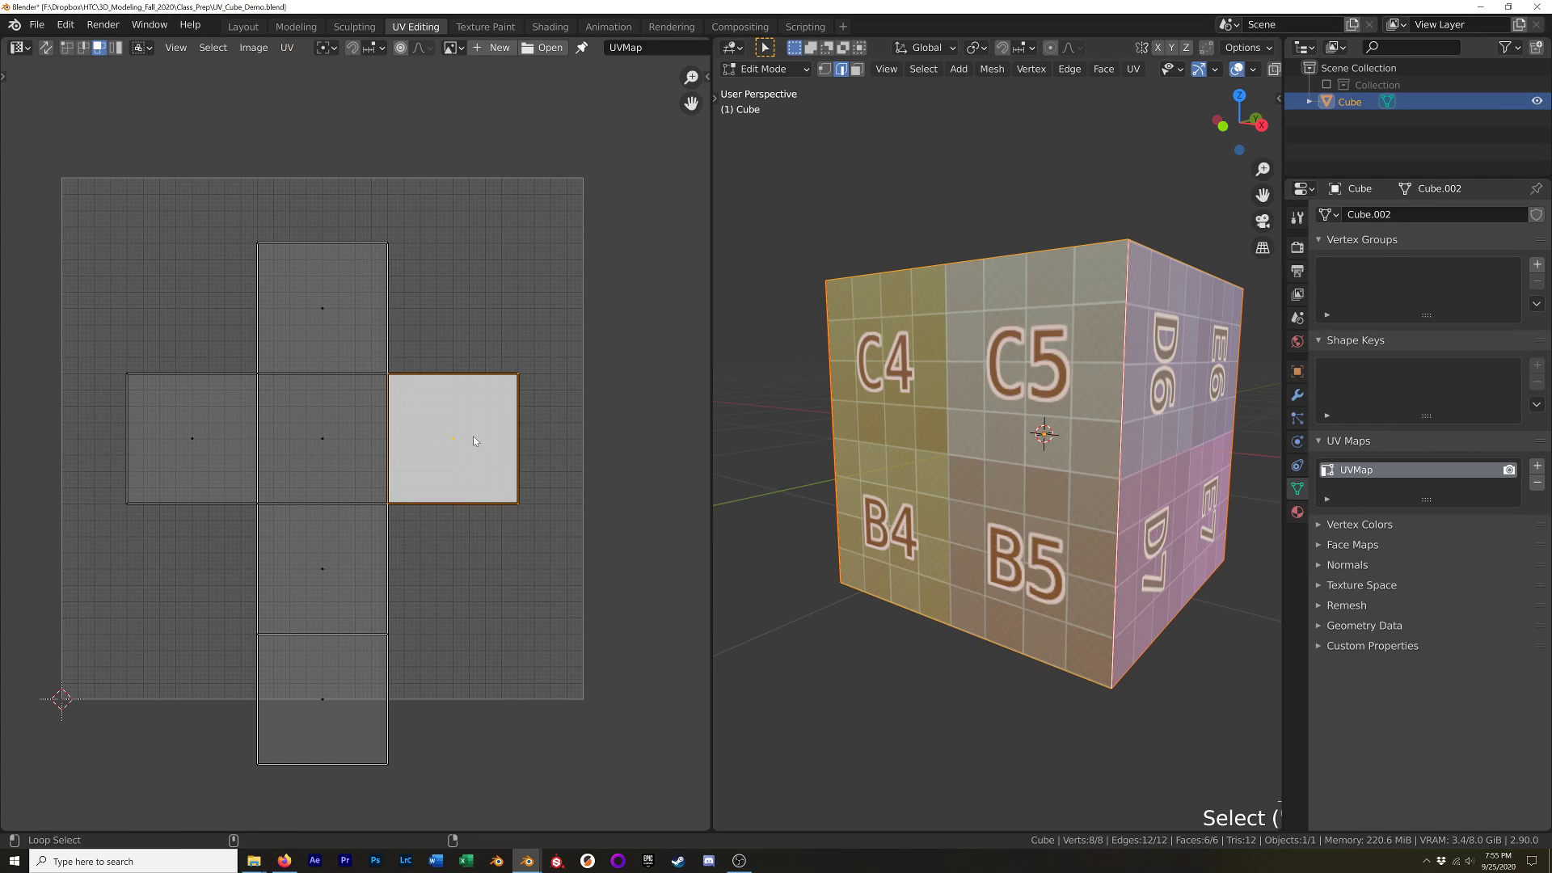
key("alt+v")
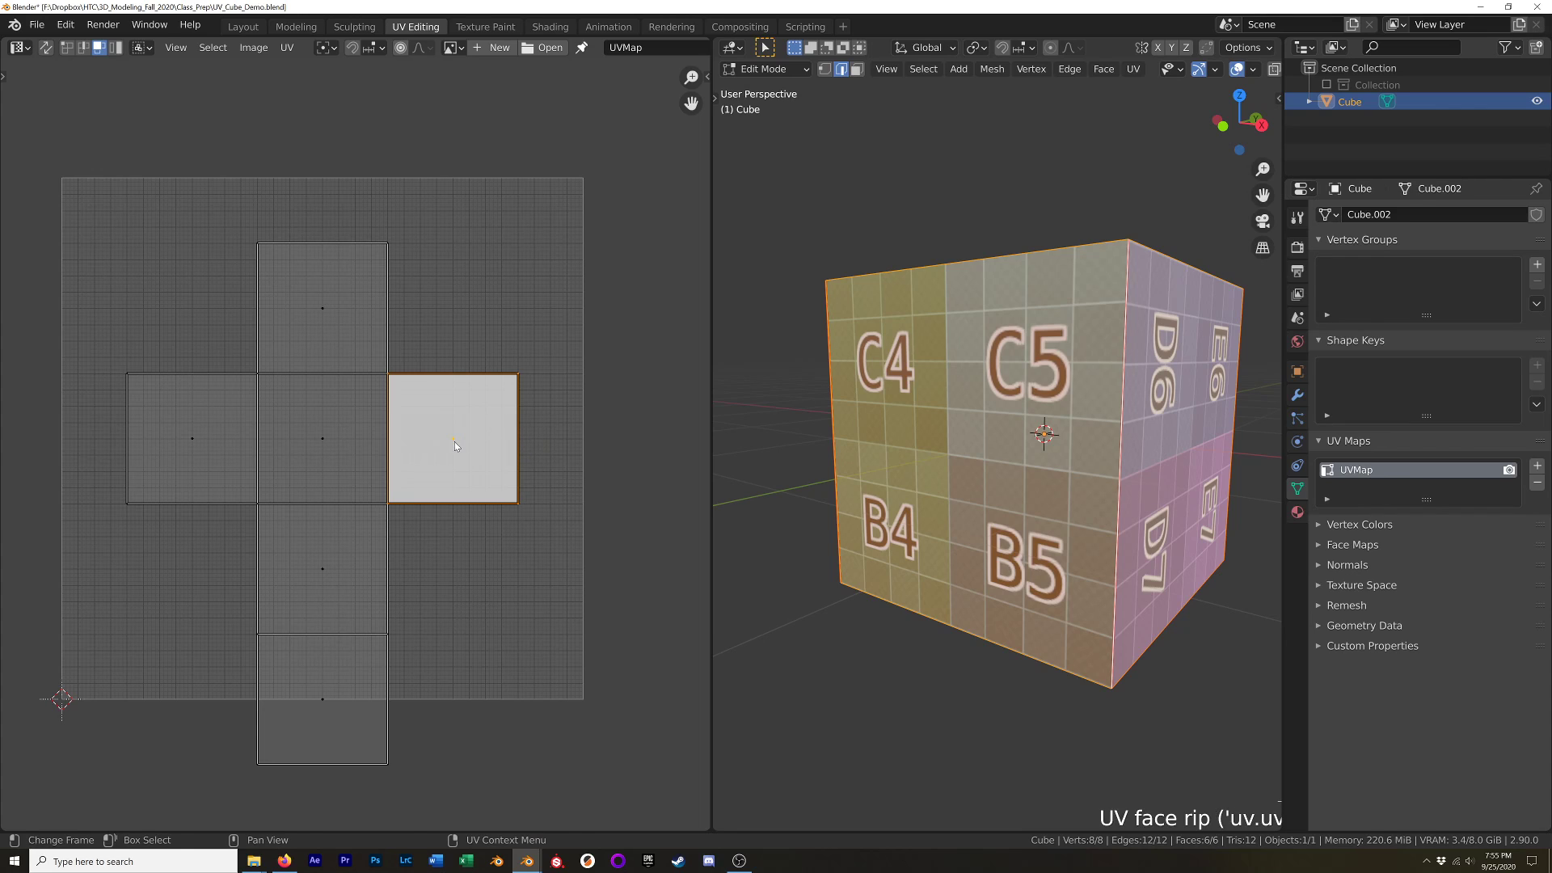
key("g")
left_click(504, 436)
scroll(371, 463, "down", 2)
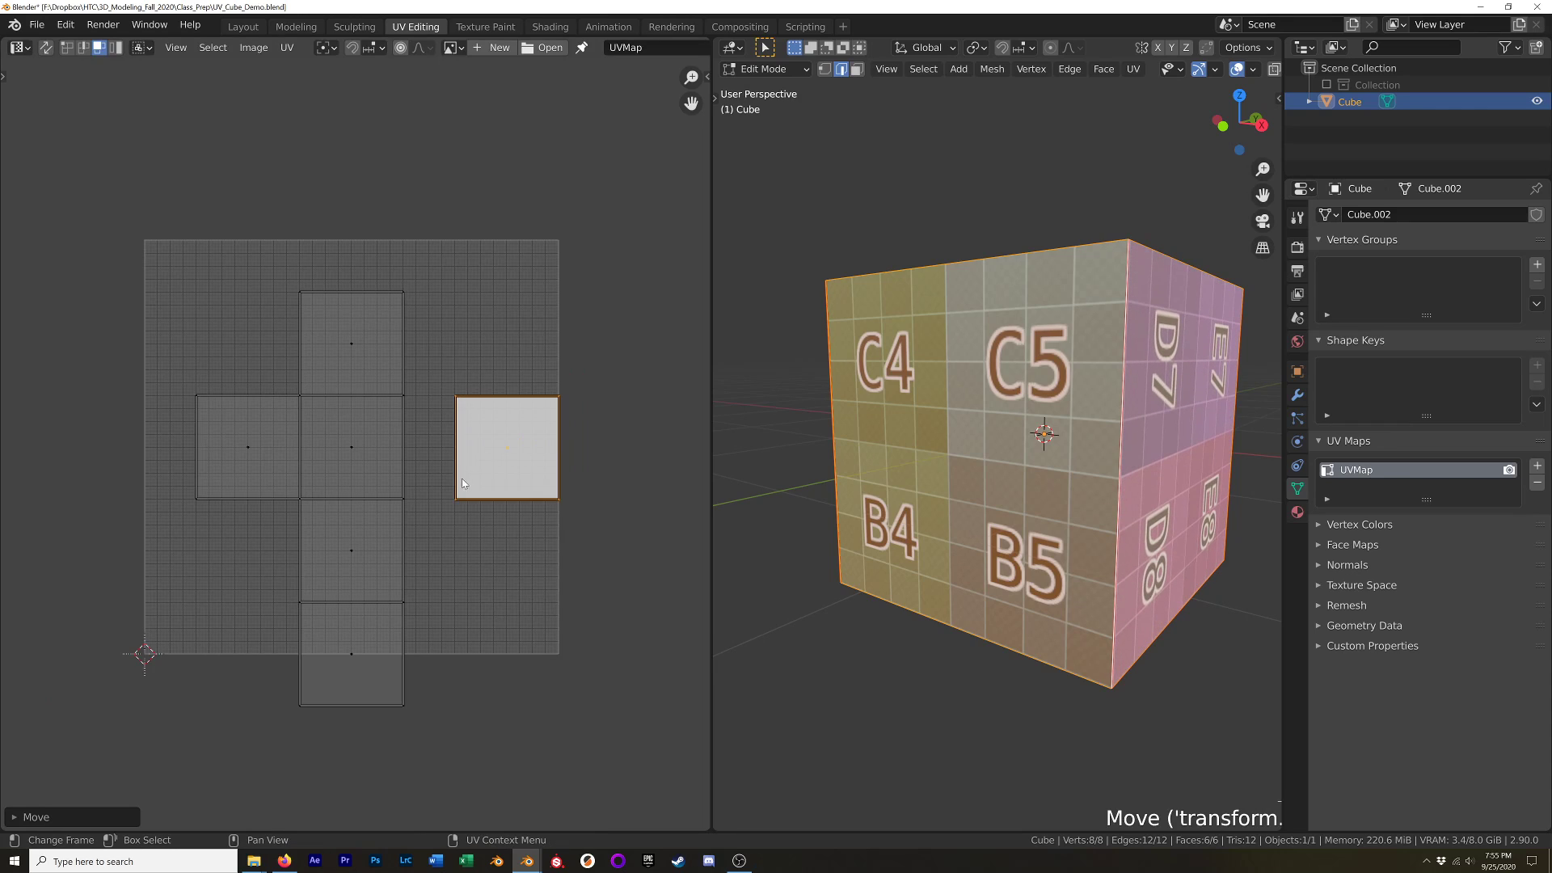
Turn on UV sync selection and set the UV editor to face selection.
middle_click_drag(371, 463, 398, 442)
middle_click_drag(762, 435, 962, 447)
left_click(292, 430)
left_click(46, 47)
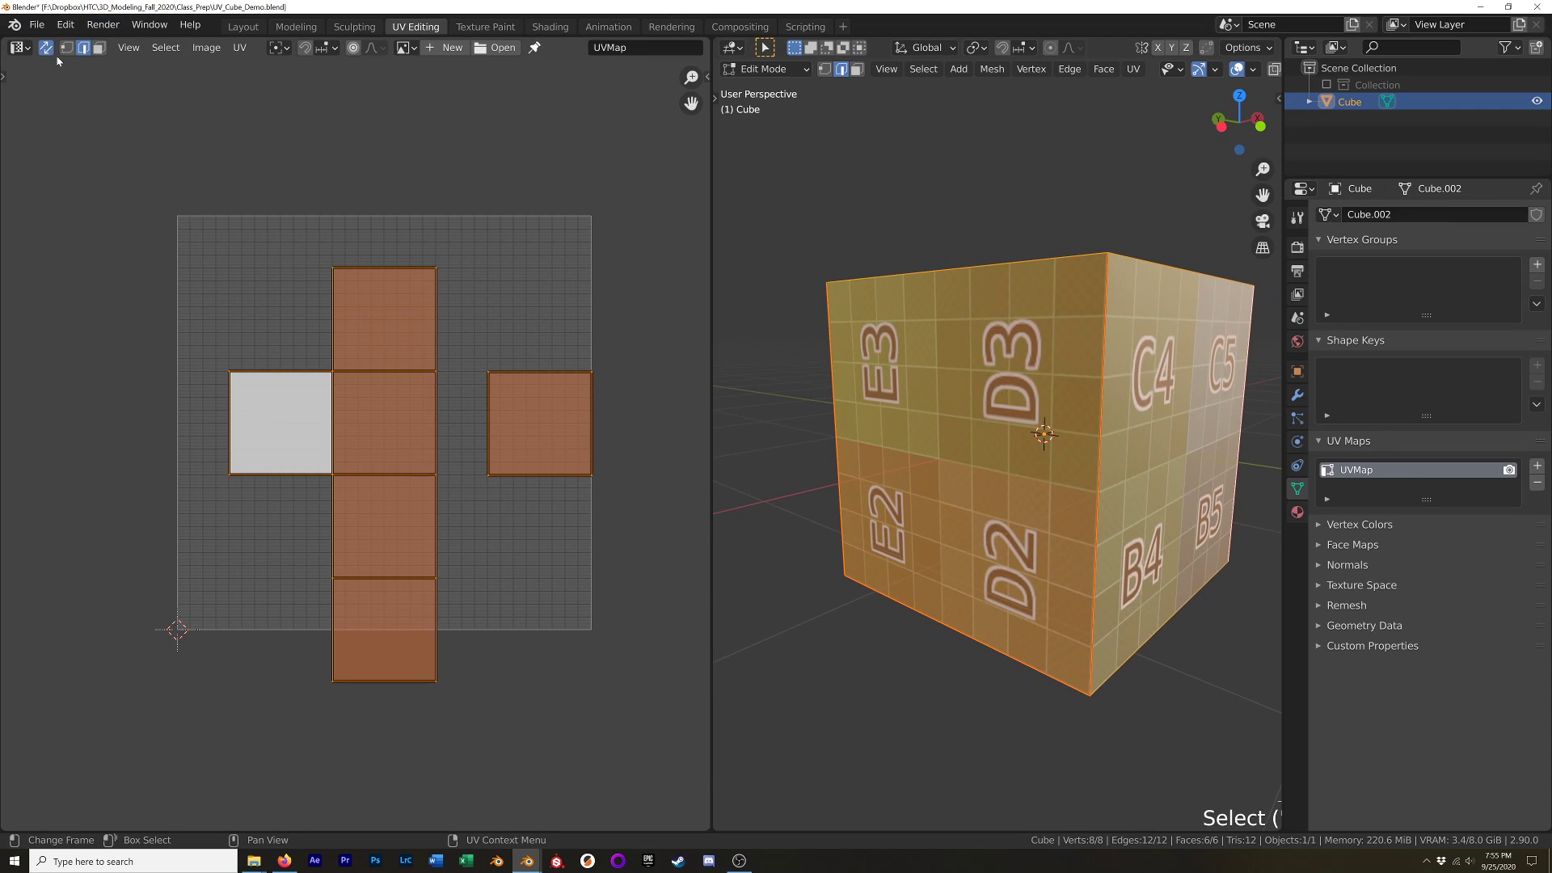
left_click(99, 48)
Rip the left-arm face from the cross layout and move it about 0.13 left to the UV area's left border.
left_click_drag(285, 402, 276, 348)
left_click(283, 422)
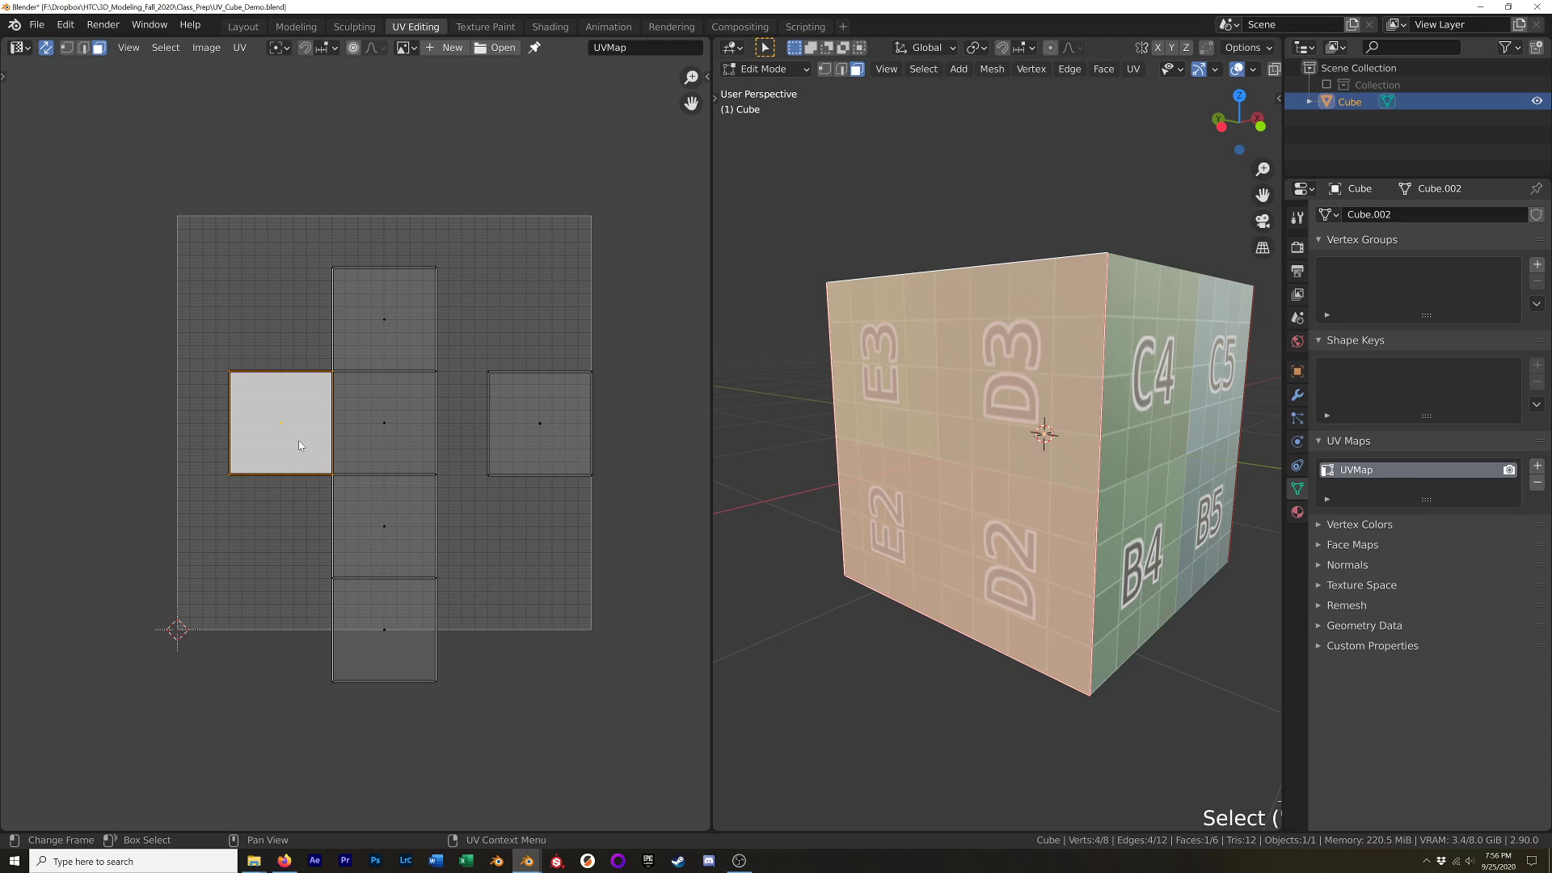
key("v")
left_click(284, 415)
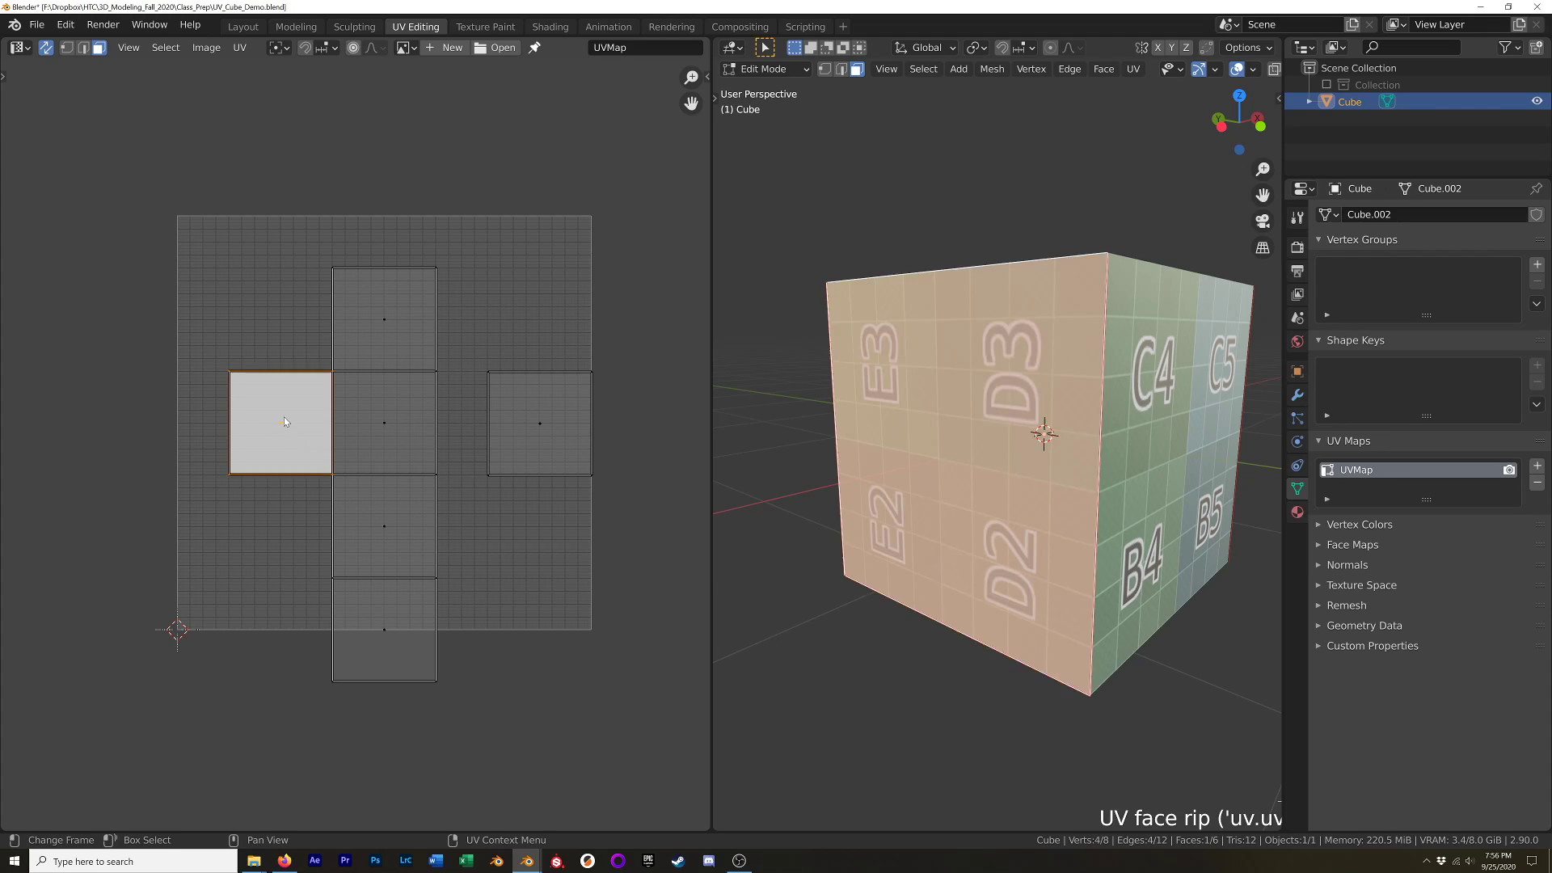
key("g")
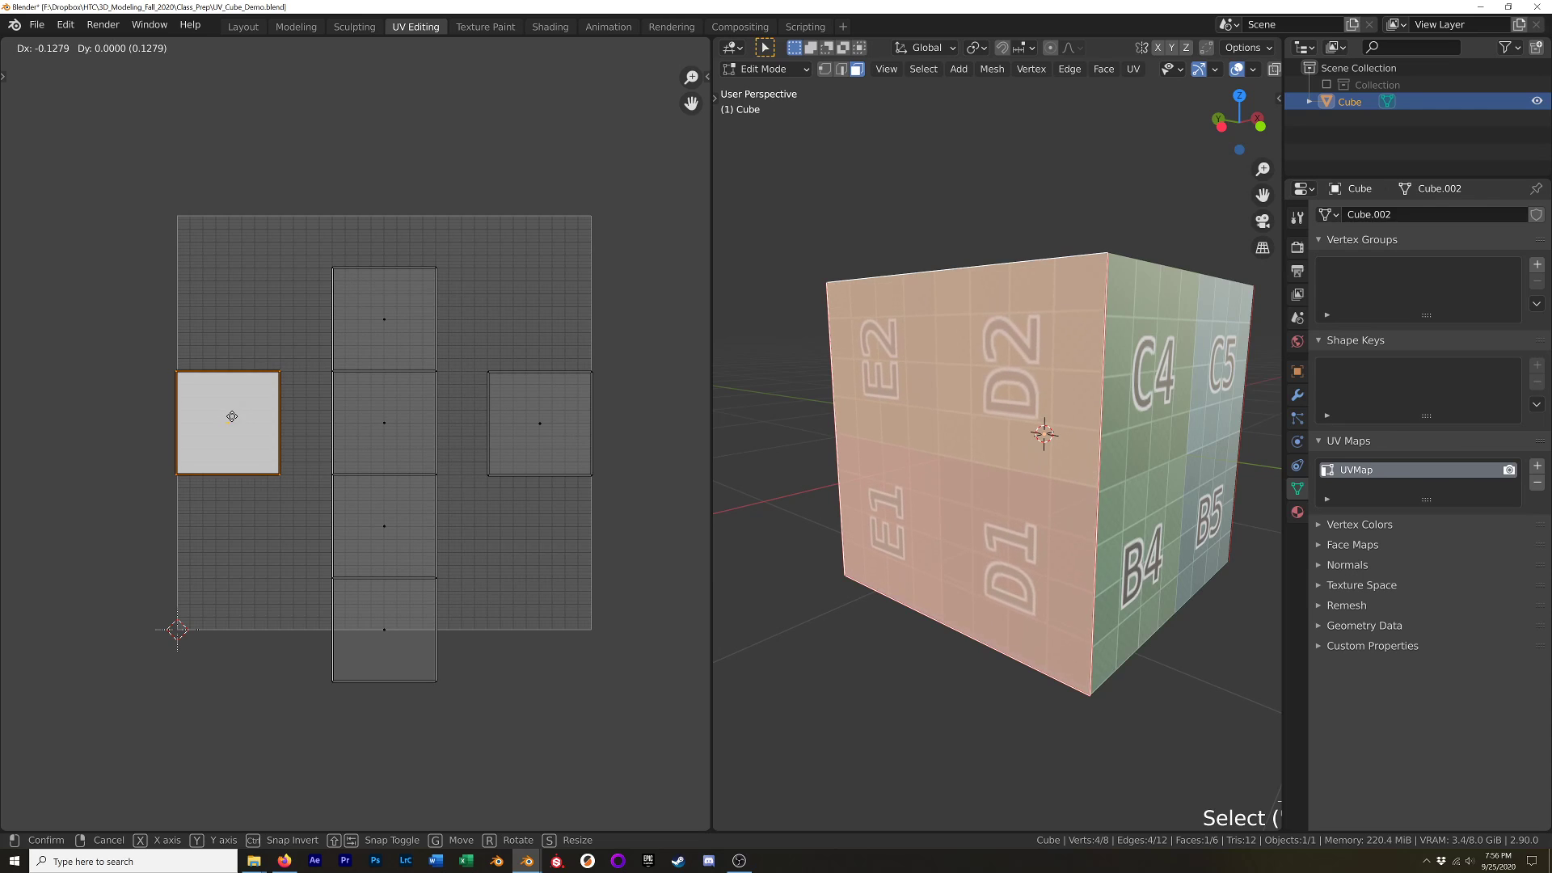
left_click(234, 416)
Select the edge shared by the two lowest faces of the UV column and rip the layout along it.
left_click(404, 419)
middle_click_drag(1017, 381, 1188, 355)
left_click(387, 619)
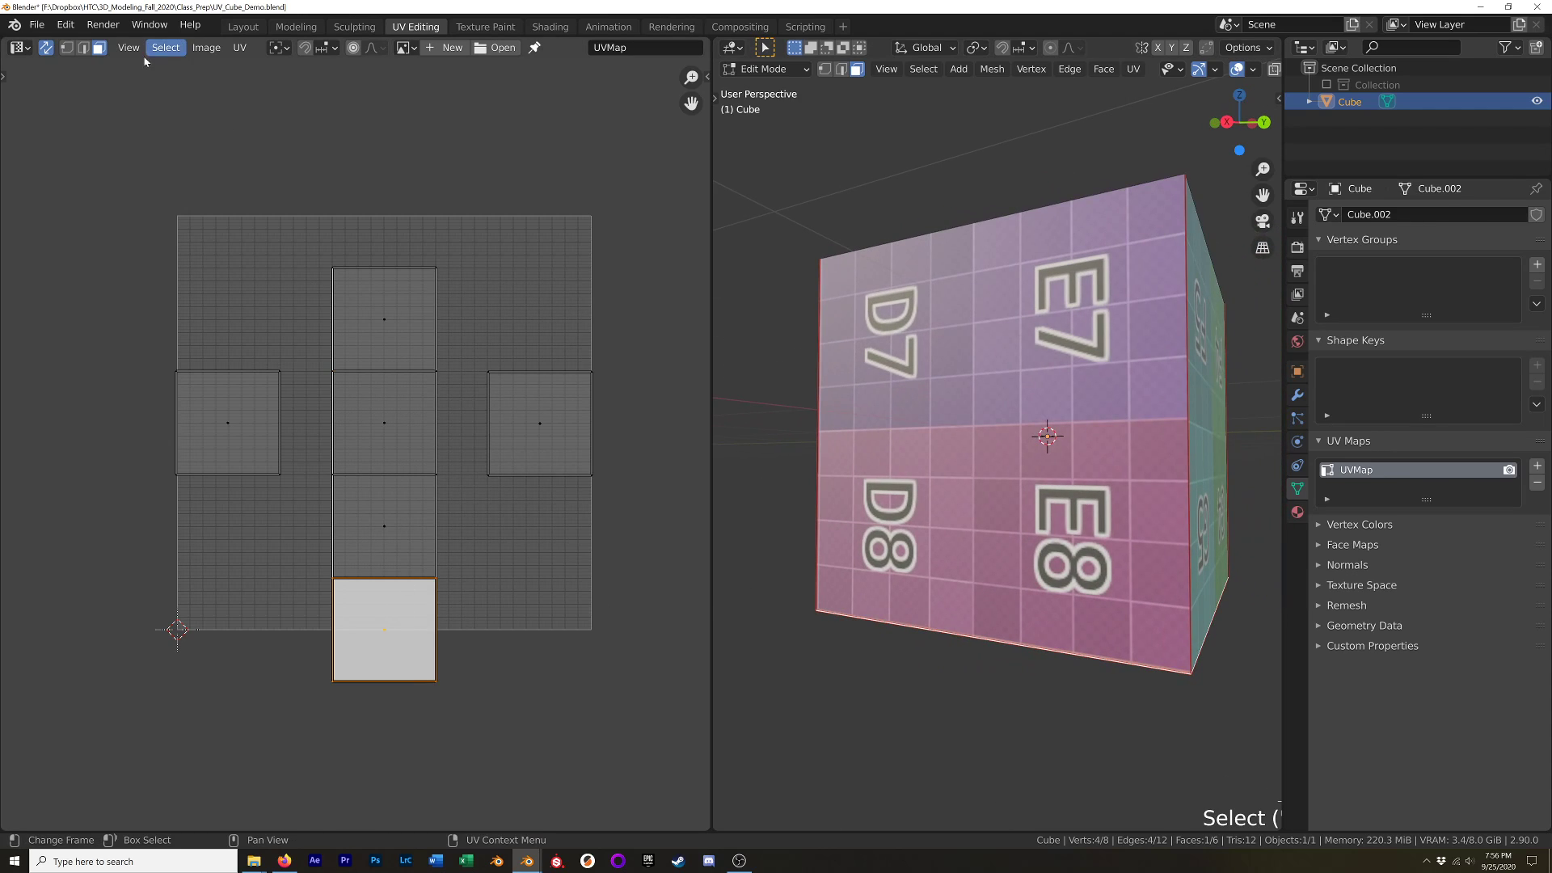
left_click(83, 47)
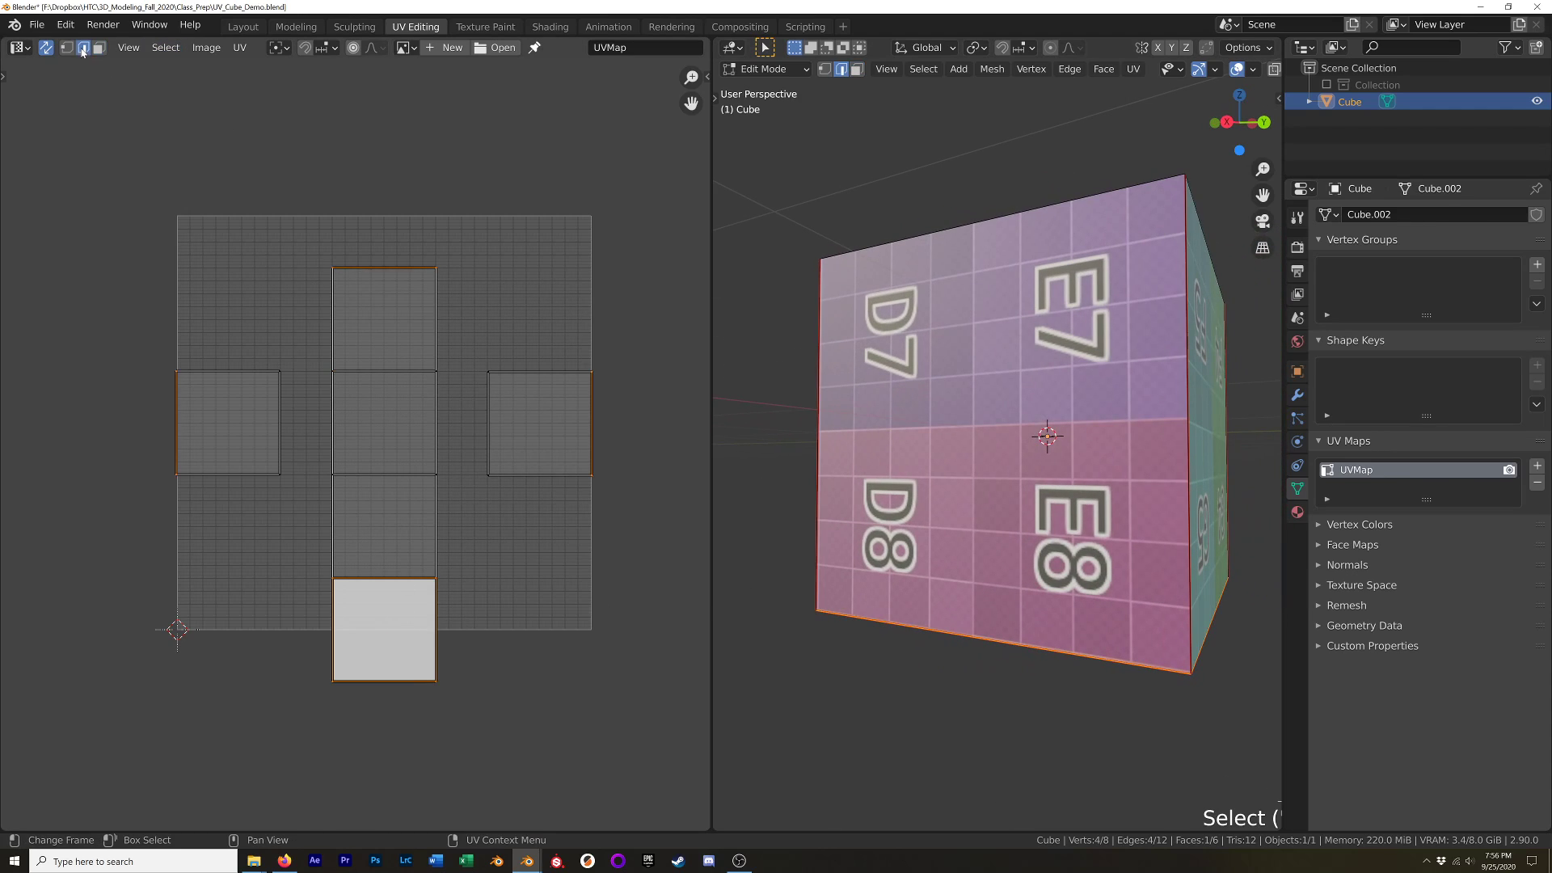
left_click(400, 579)
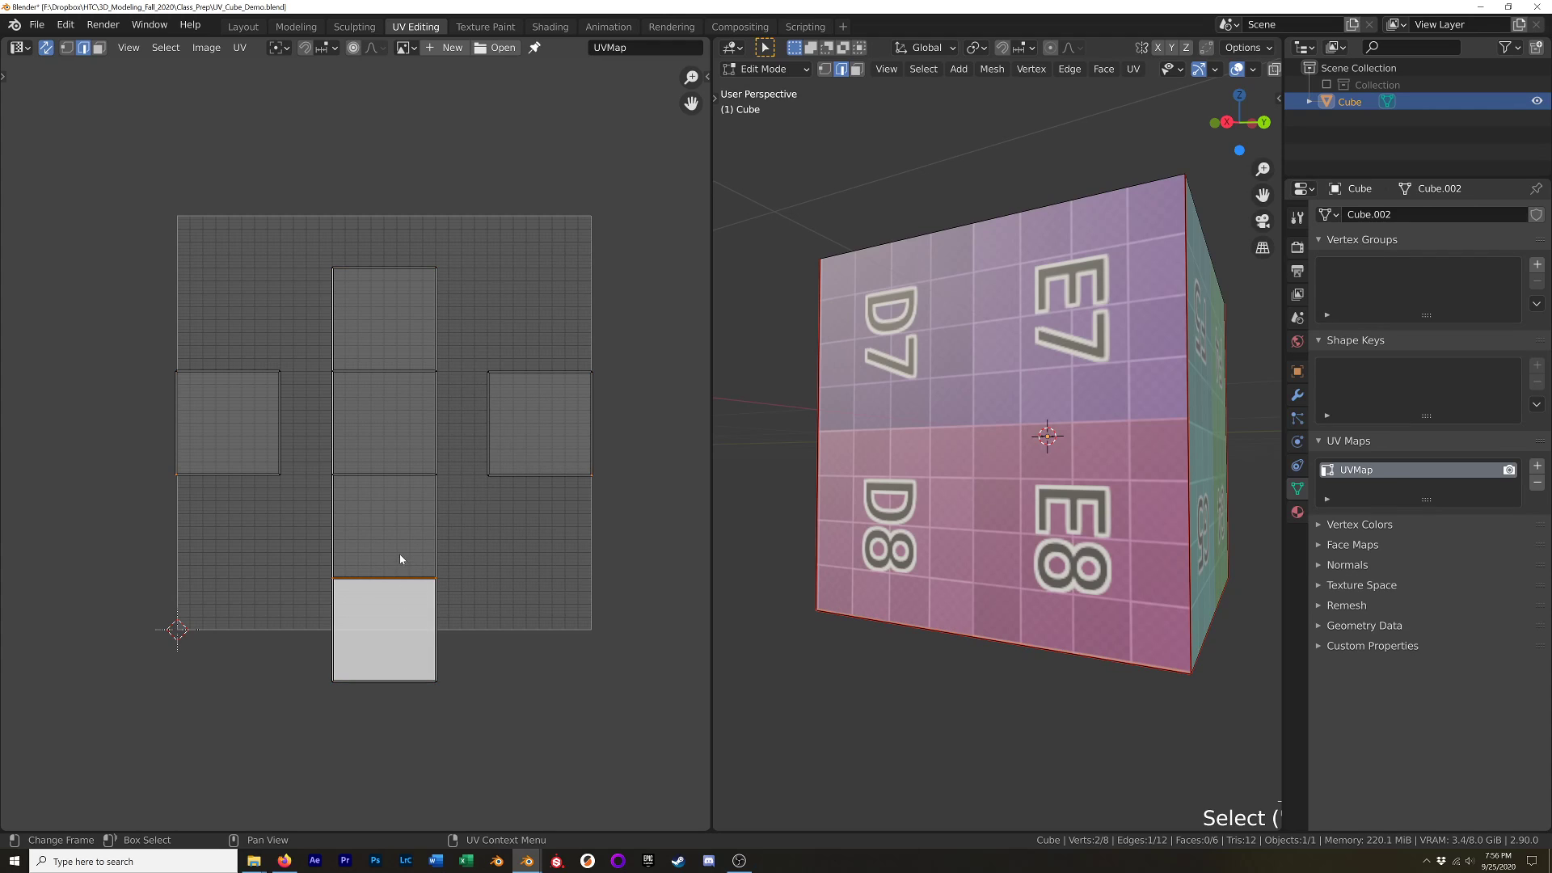
key("v")
right_click(410, 560)
left_click(403, 575)
key("alt+v")
Select the lowest UV face and move it down, leaving a gap below the column.
left_click(395, 599)
key("3")
left_click(389, 613)
key("g")
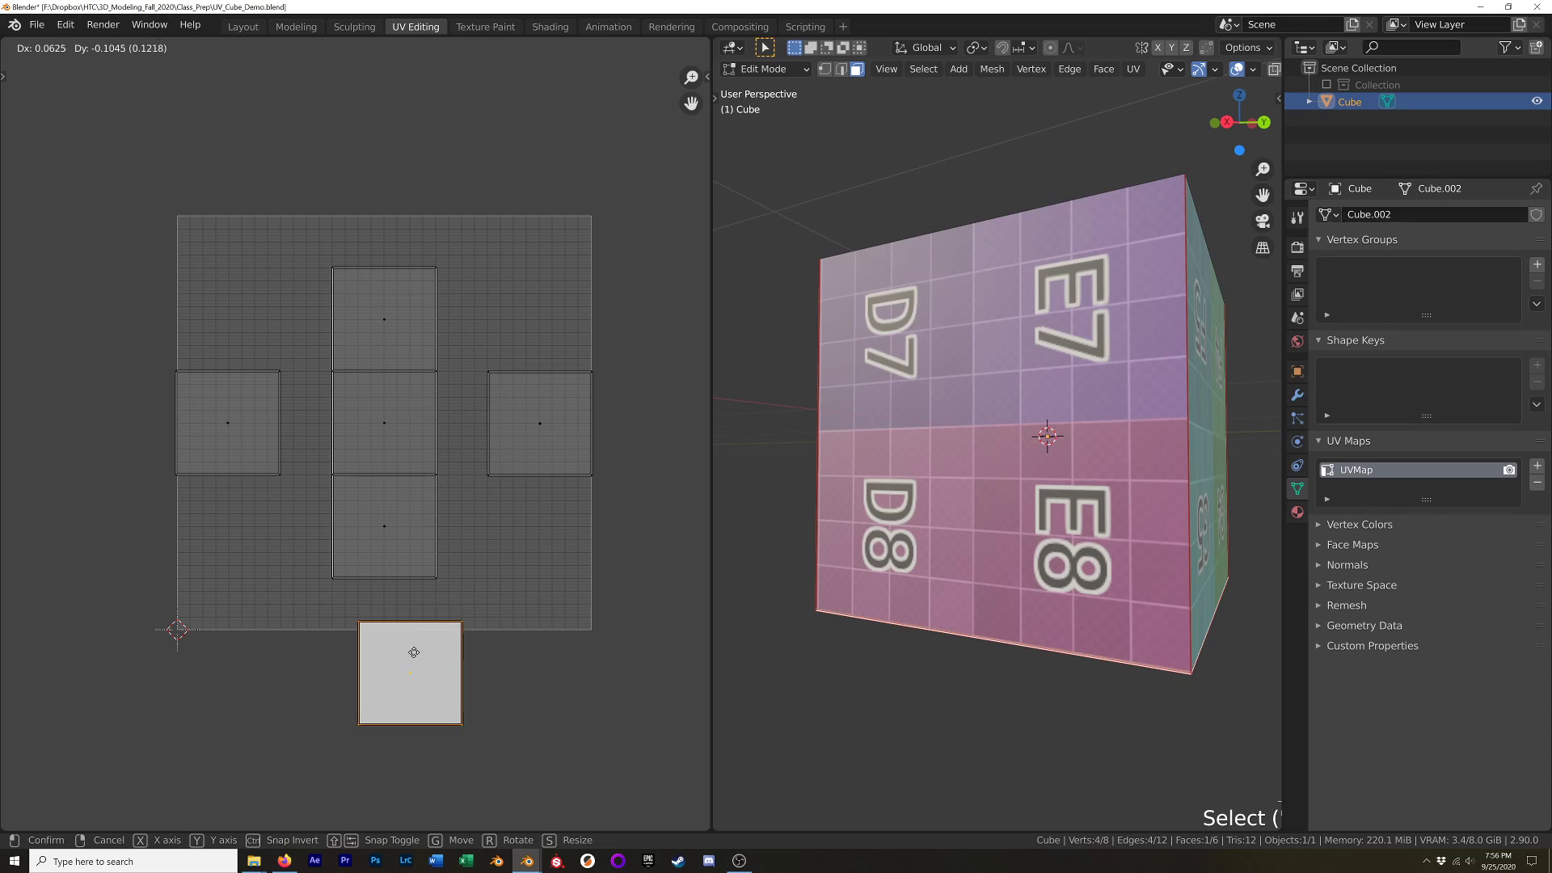
left_click(384, 636)
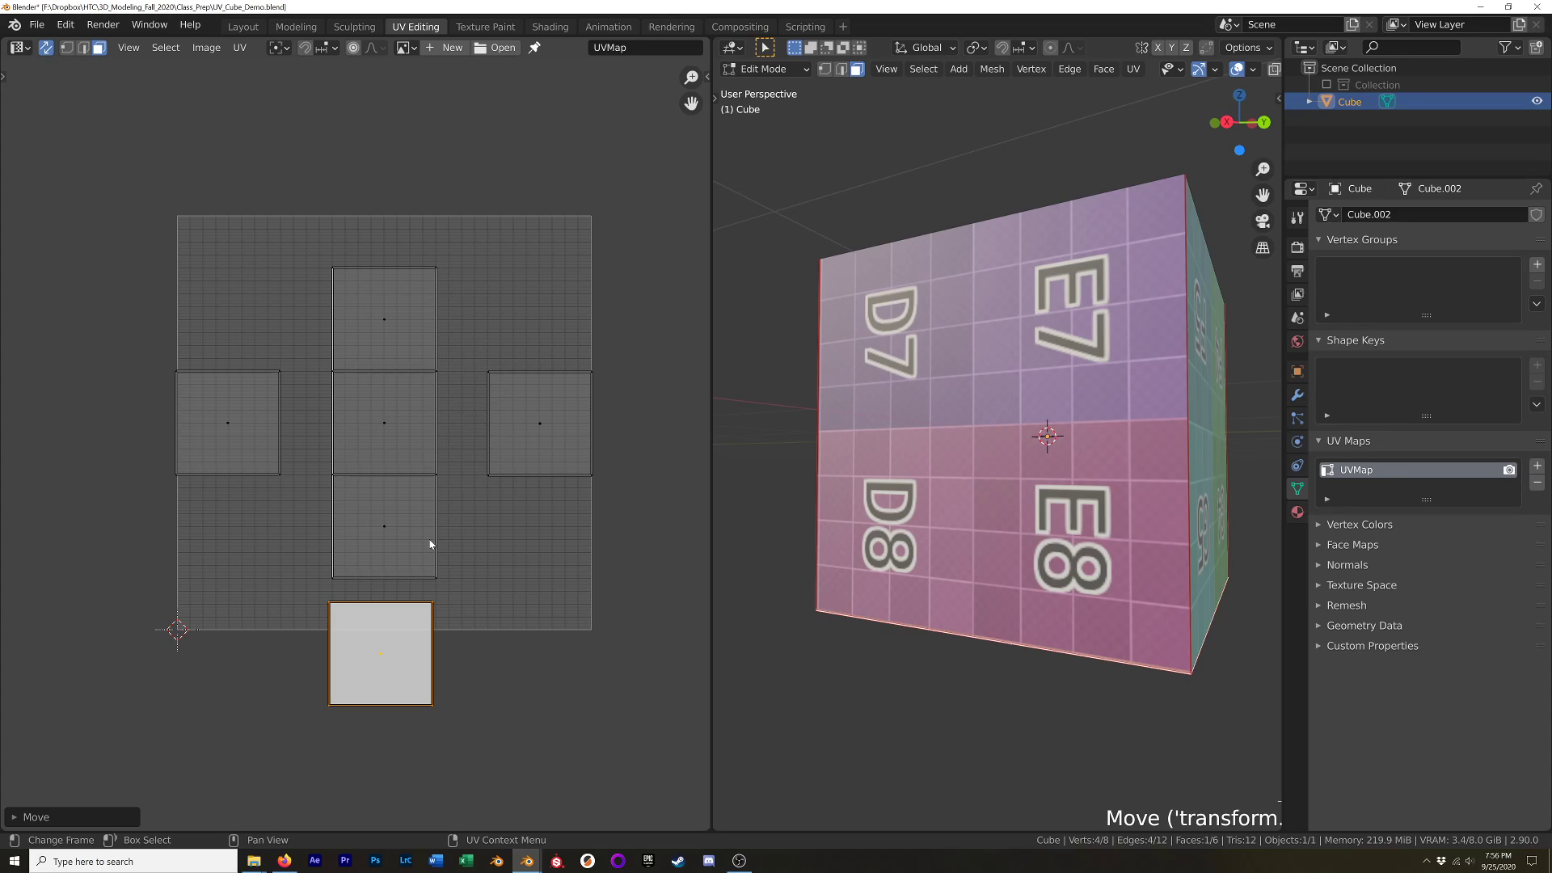
Rip the remaining three faces of the UV column apart from each other.
left_click(376, 528)
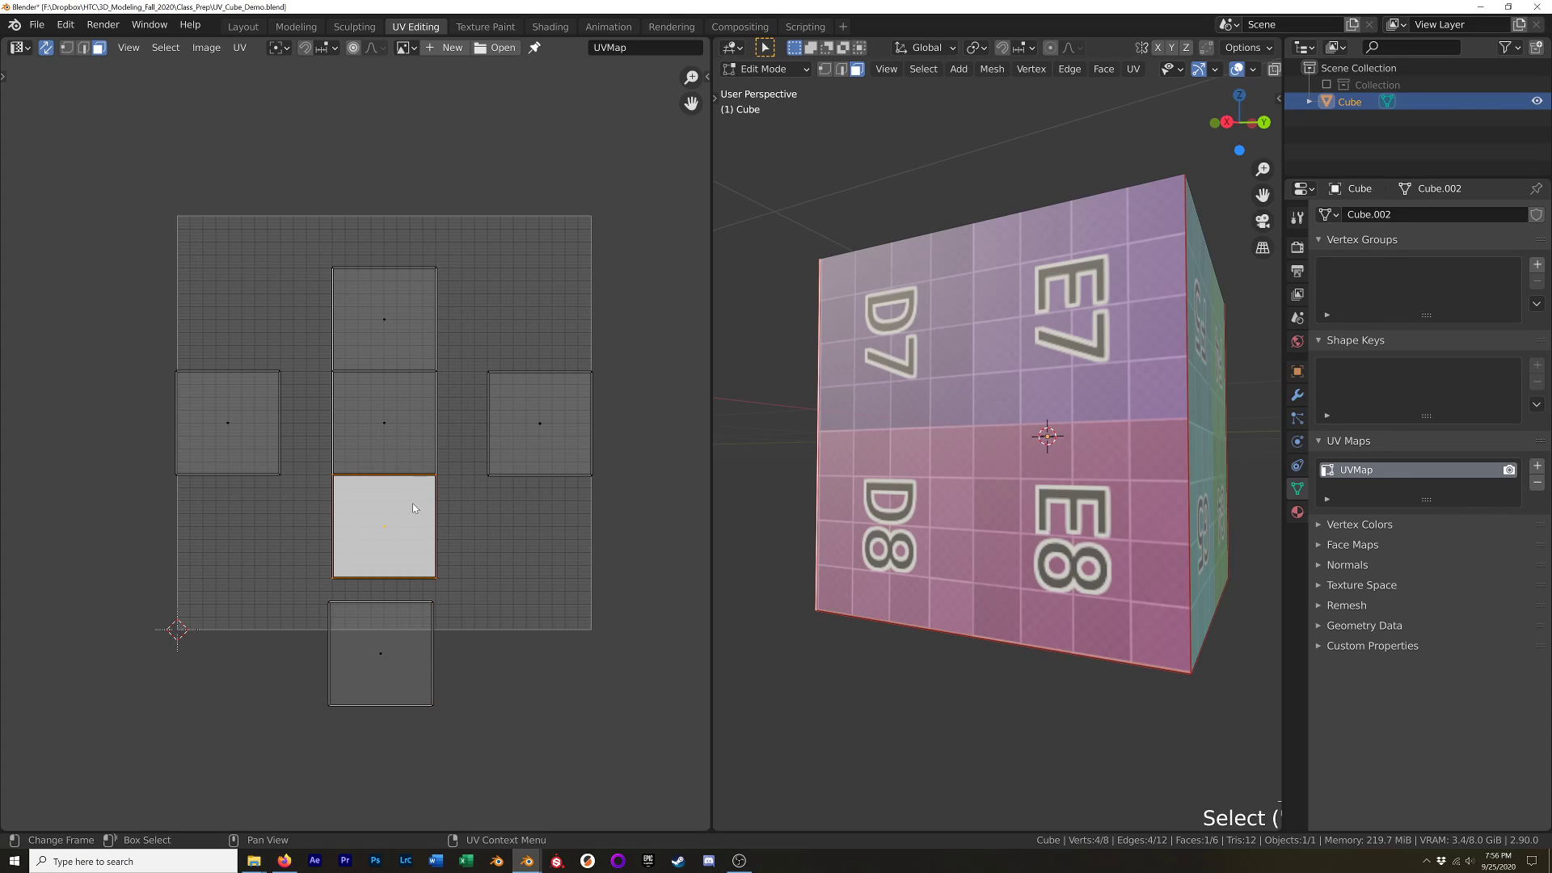
key("alt+v")
left_click(384, 415)
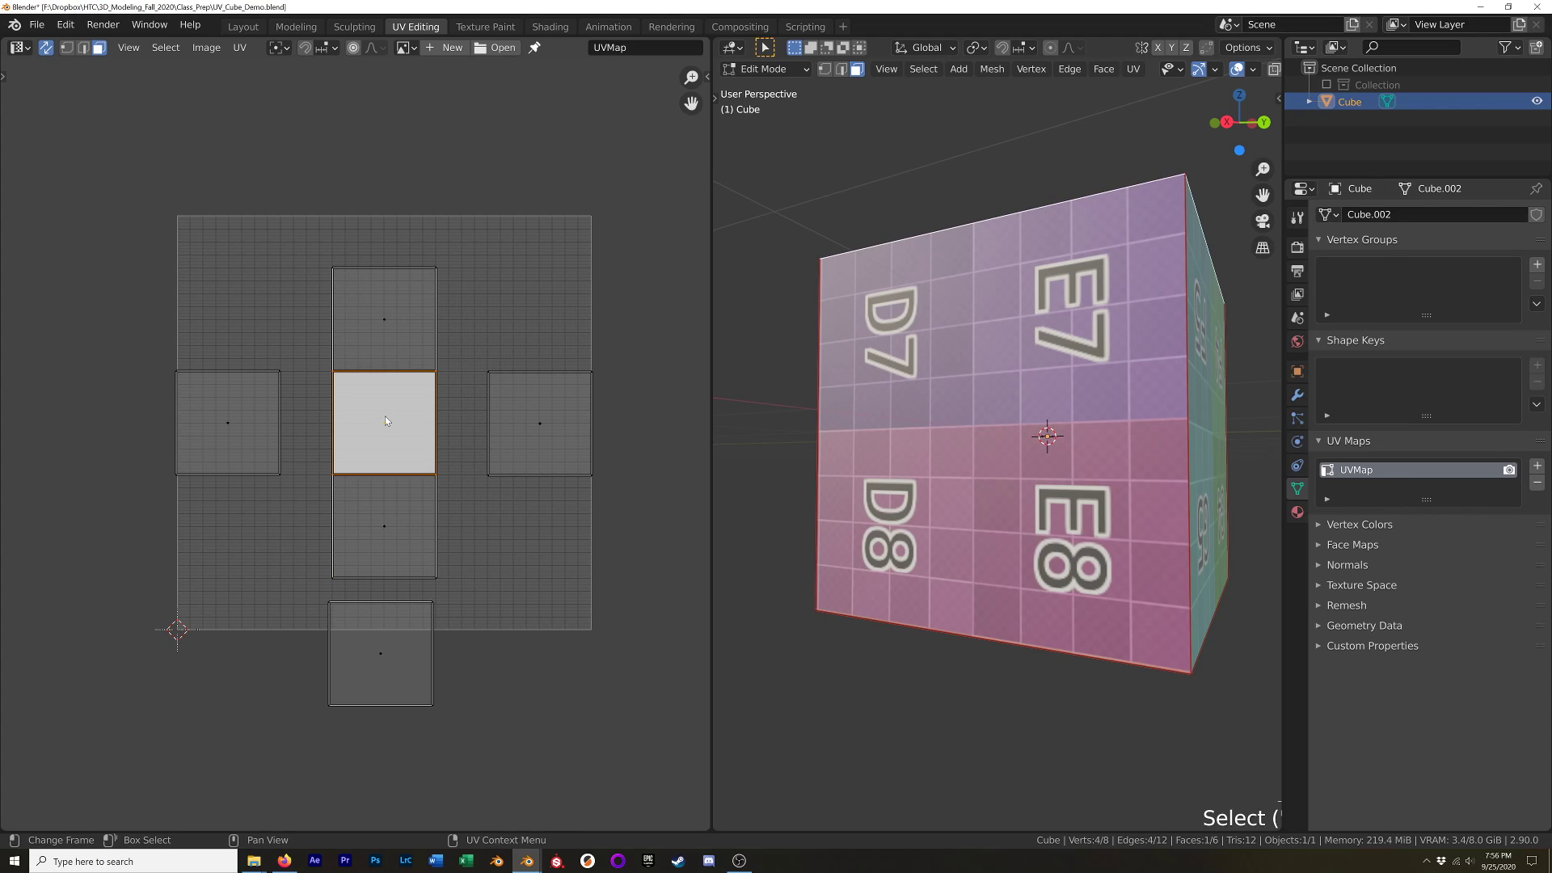
key("alt+v")
left_click(380, 326)
key("alt+v")
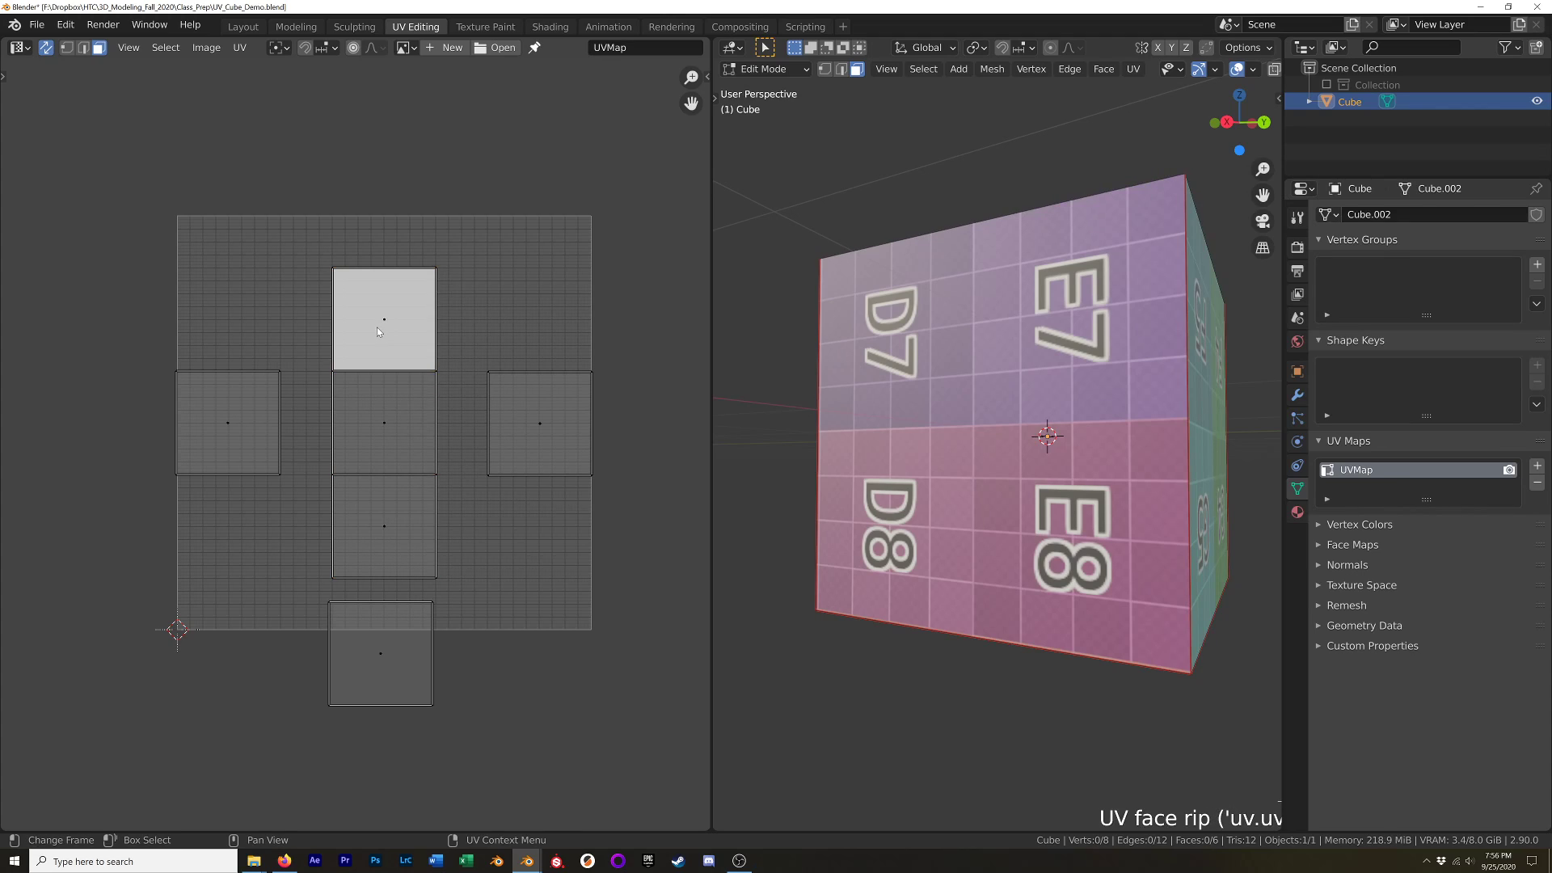
Move the column's top face up, shift the face beneath it slightly up, and shift the lowest face slightly down and right.
left_click(377, 326)
key("g")
left_click(389, 296)
left_click(388, 424)
key("g")
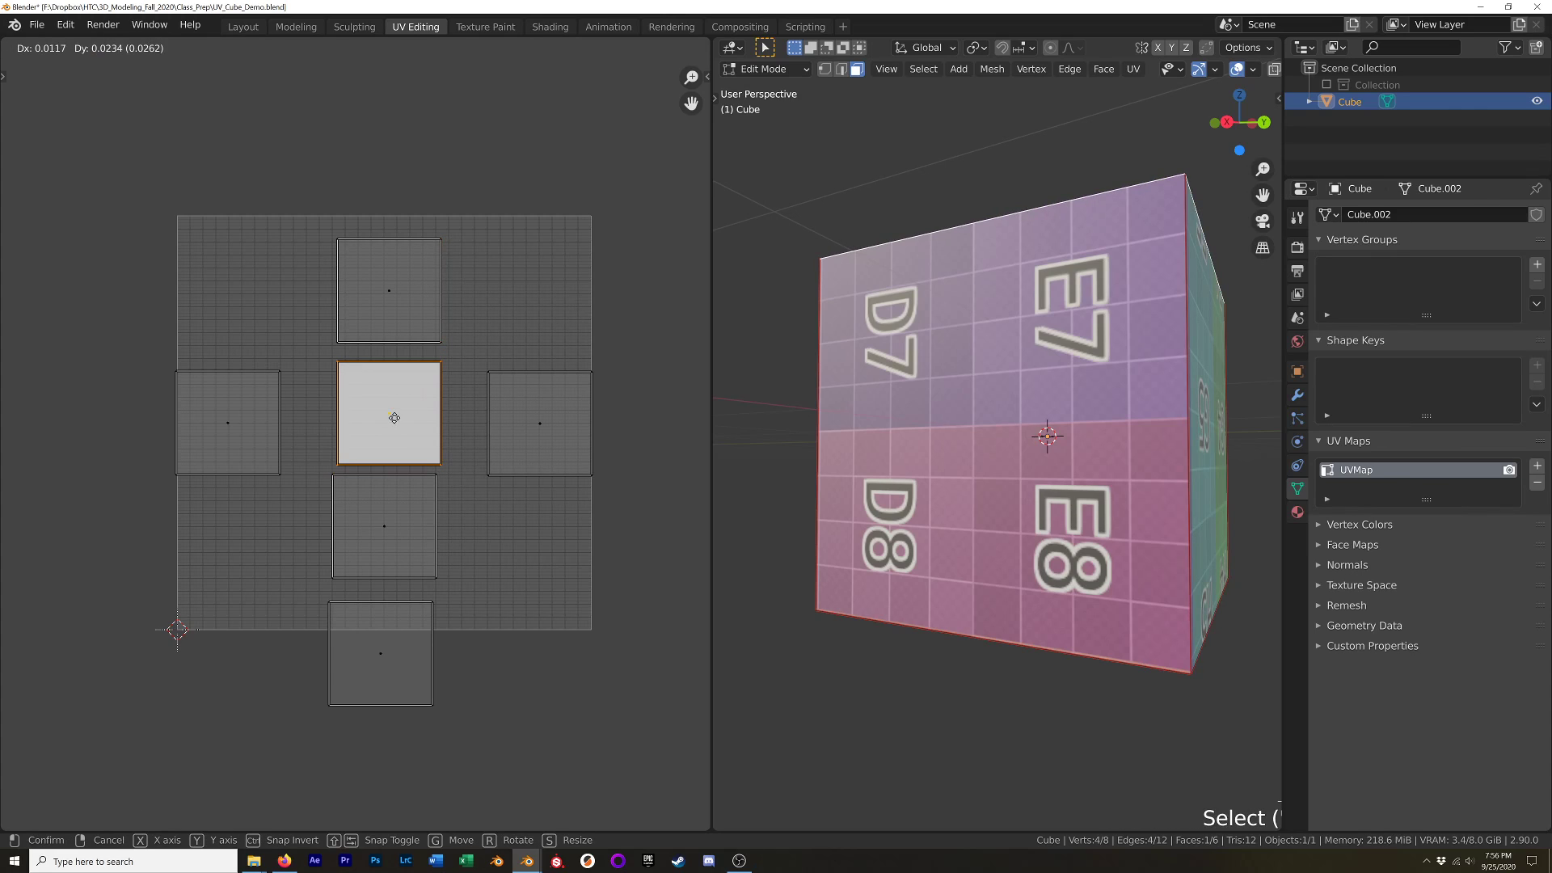
left_click(394, 417)
left_click(387, 643)
key("g")
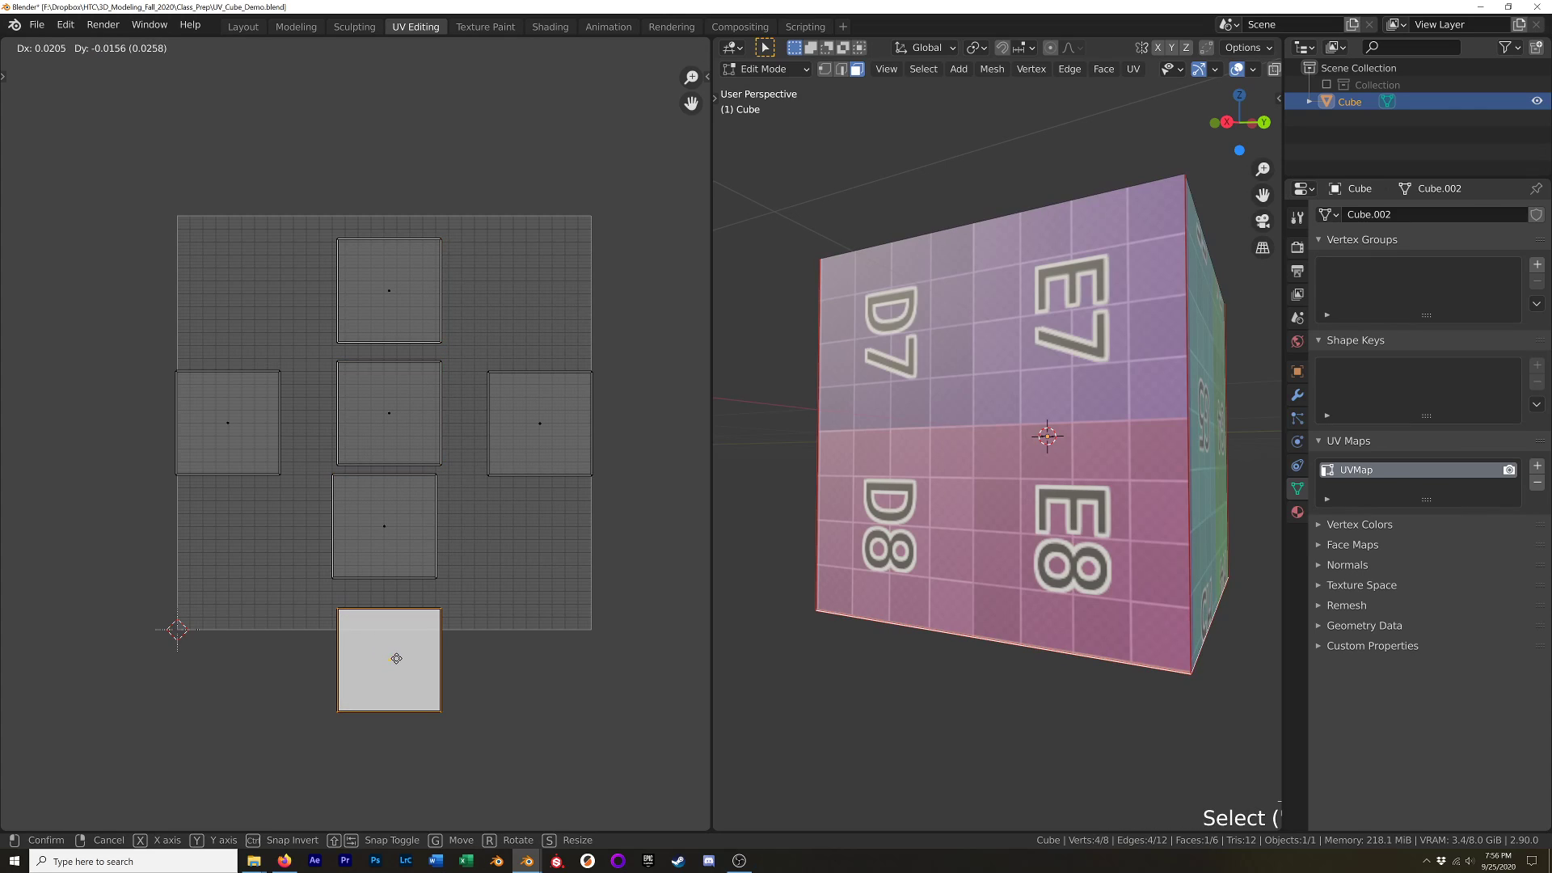
left_click(396, 658)
Rotate the separate right-hand UV face by 90 degrees.
middle_click_drag(899, 480, 930, 475)
scroll(1093, 479, "down", 2)
left_click(540, 423)
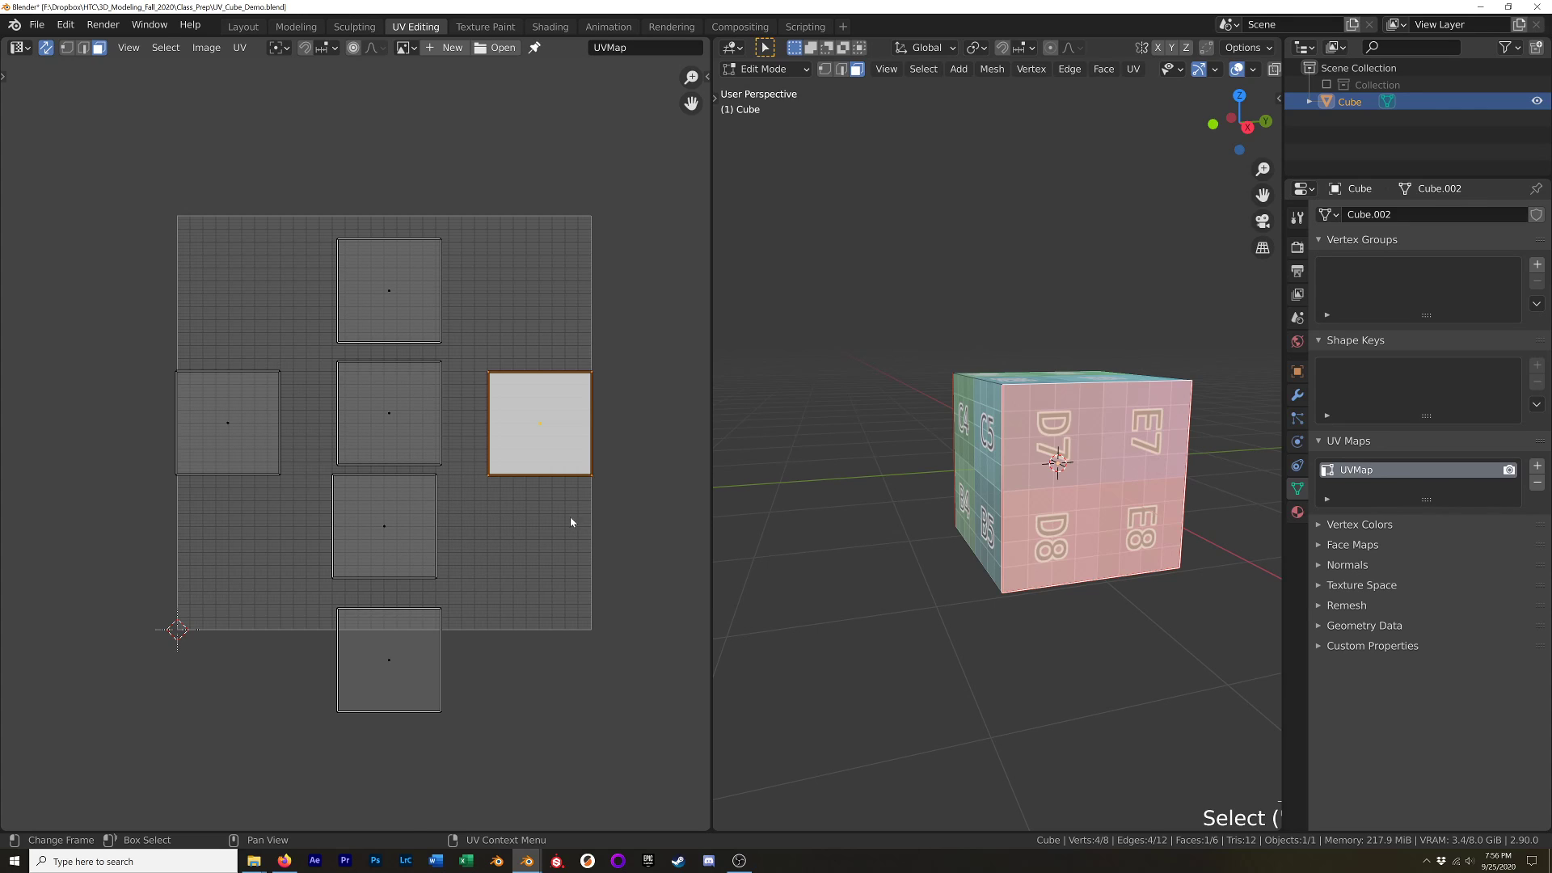
key("r")
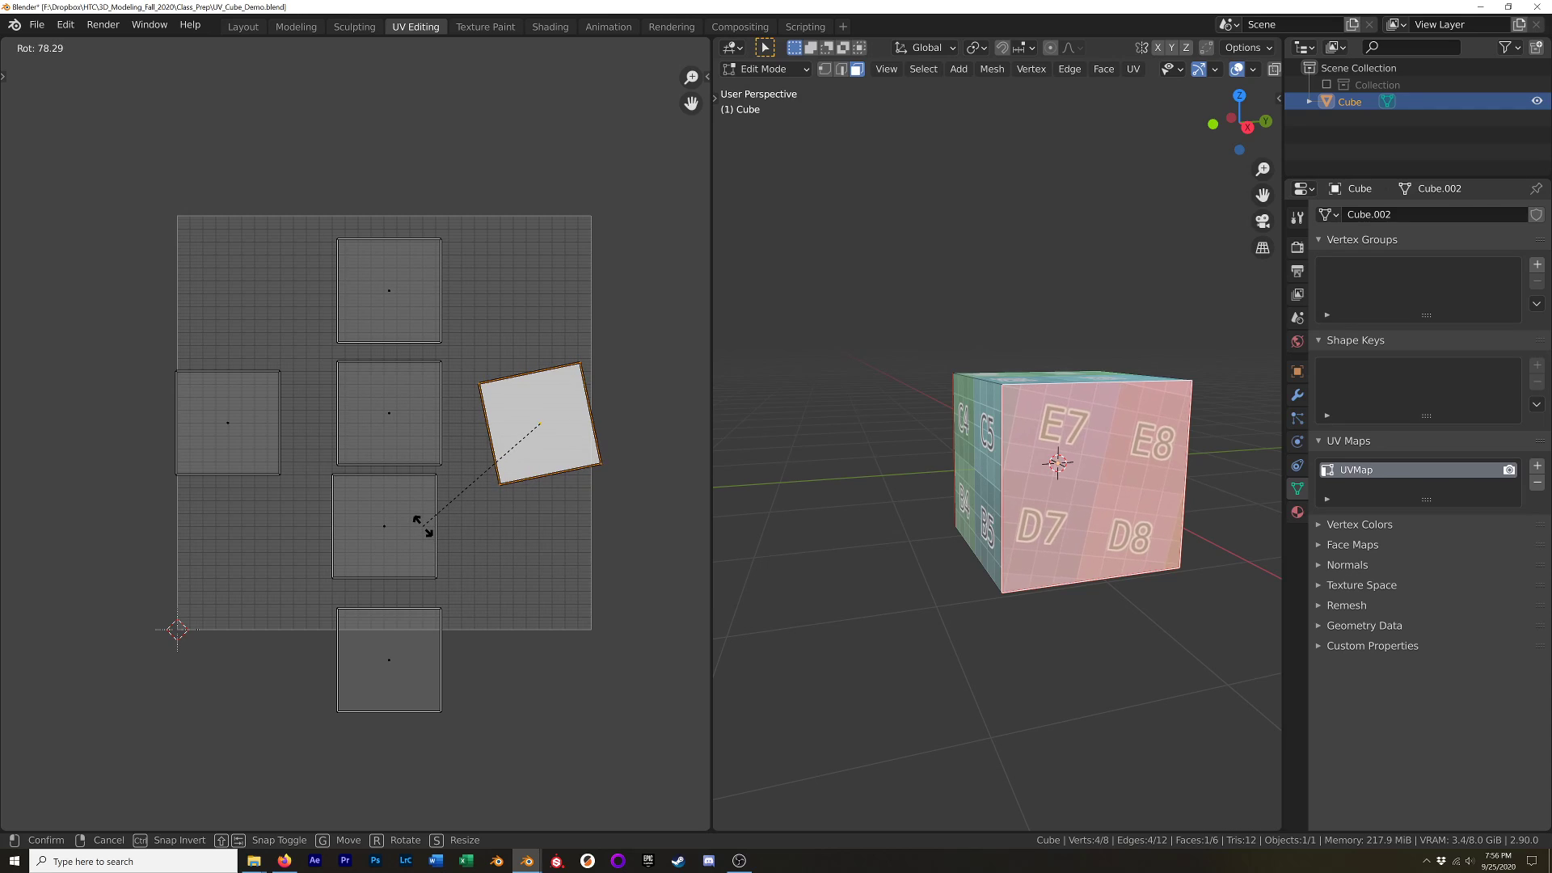
type("90")
key("Return")
Rotate the separate left-hand UV face by -90 degrees so its lettering reads upright on the cube.
left_click(256, 452)
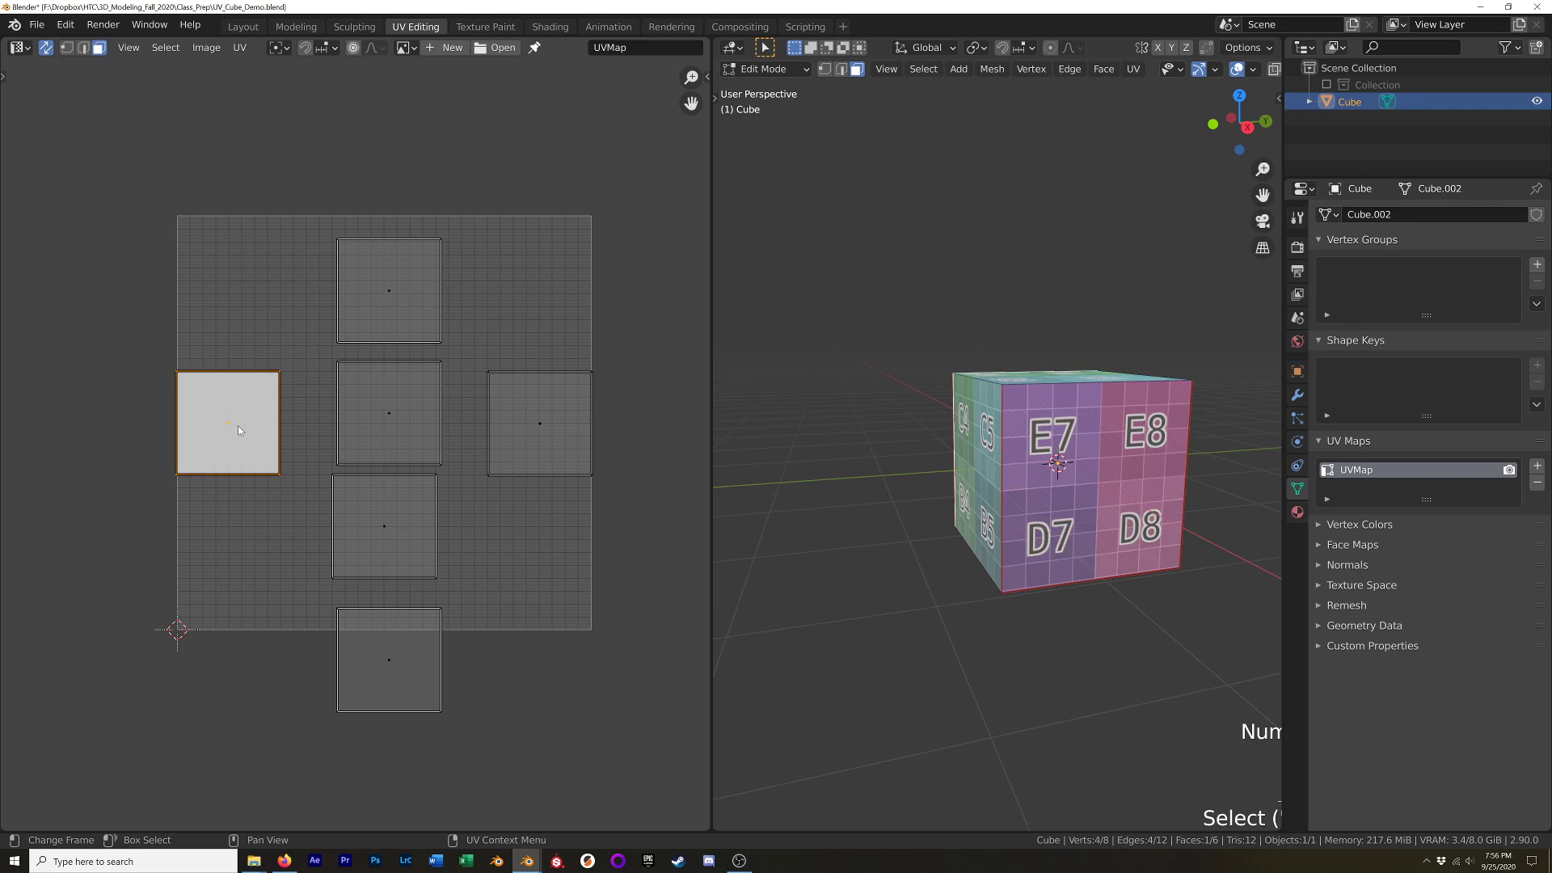
middle_click_drag(1051, 467, 1164, 467)
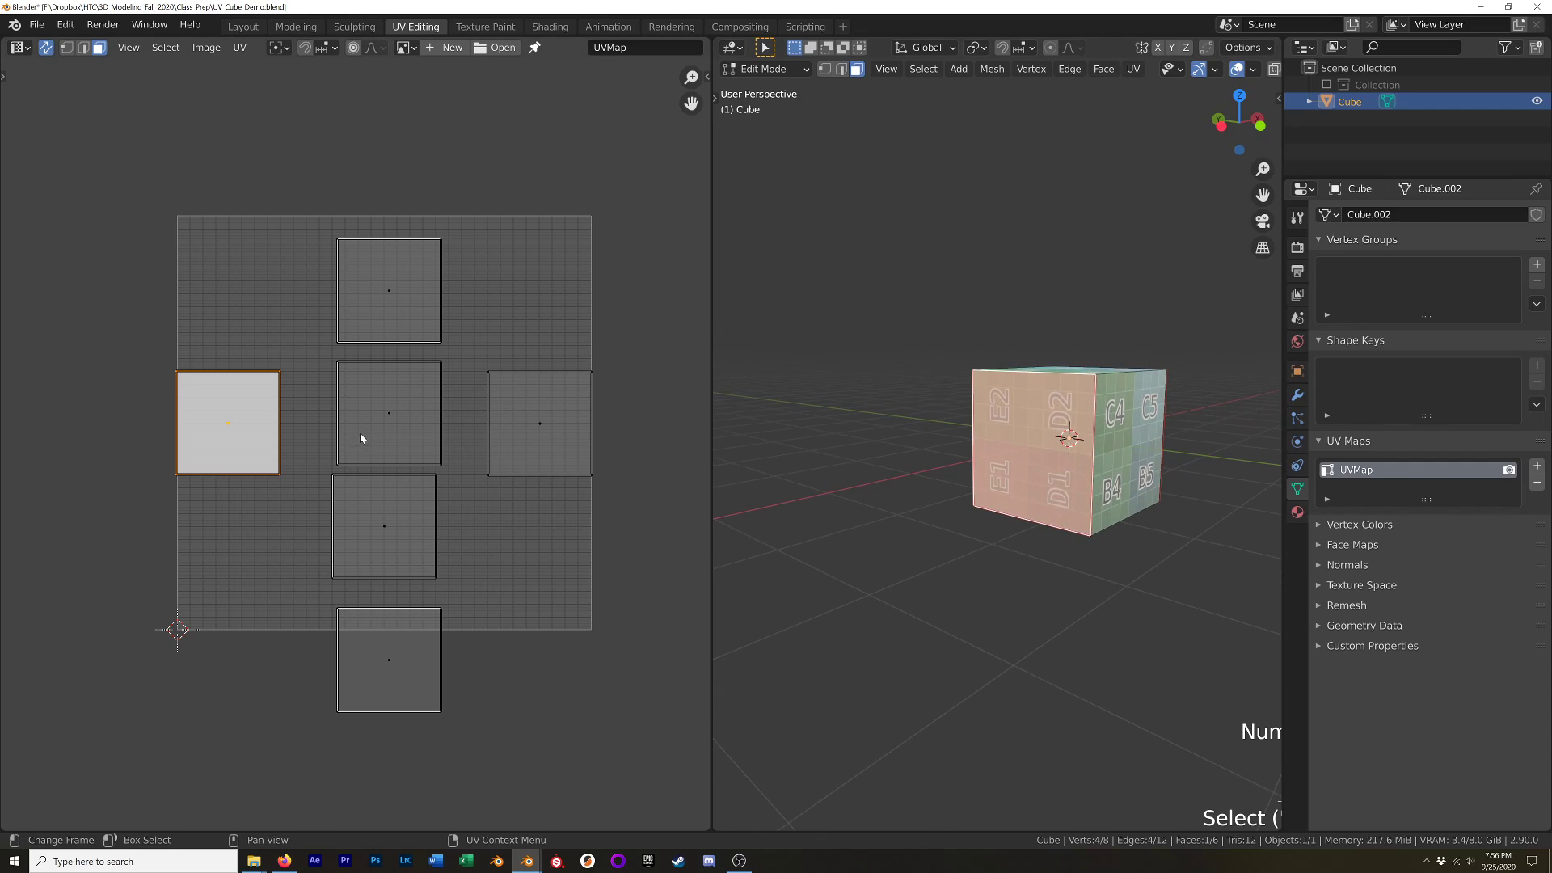
key("r")
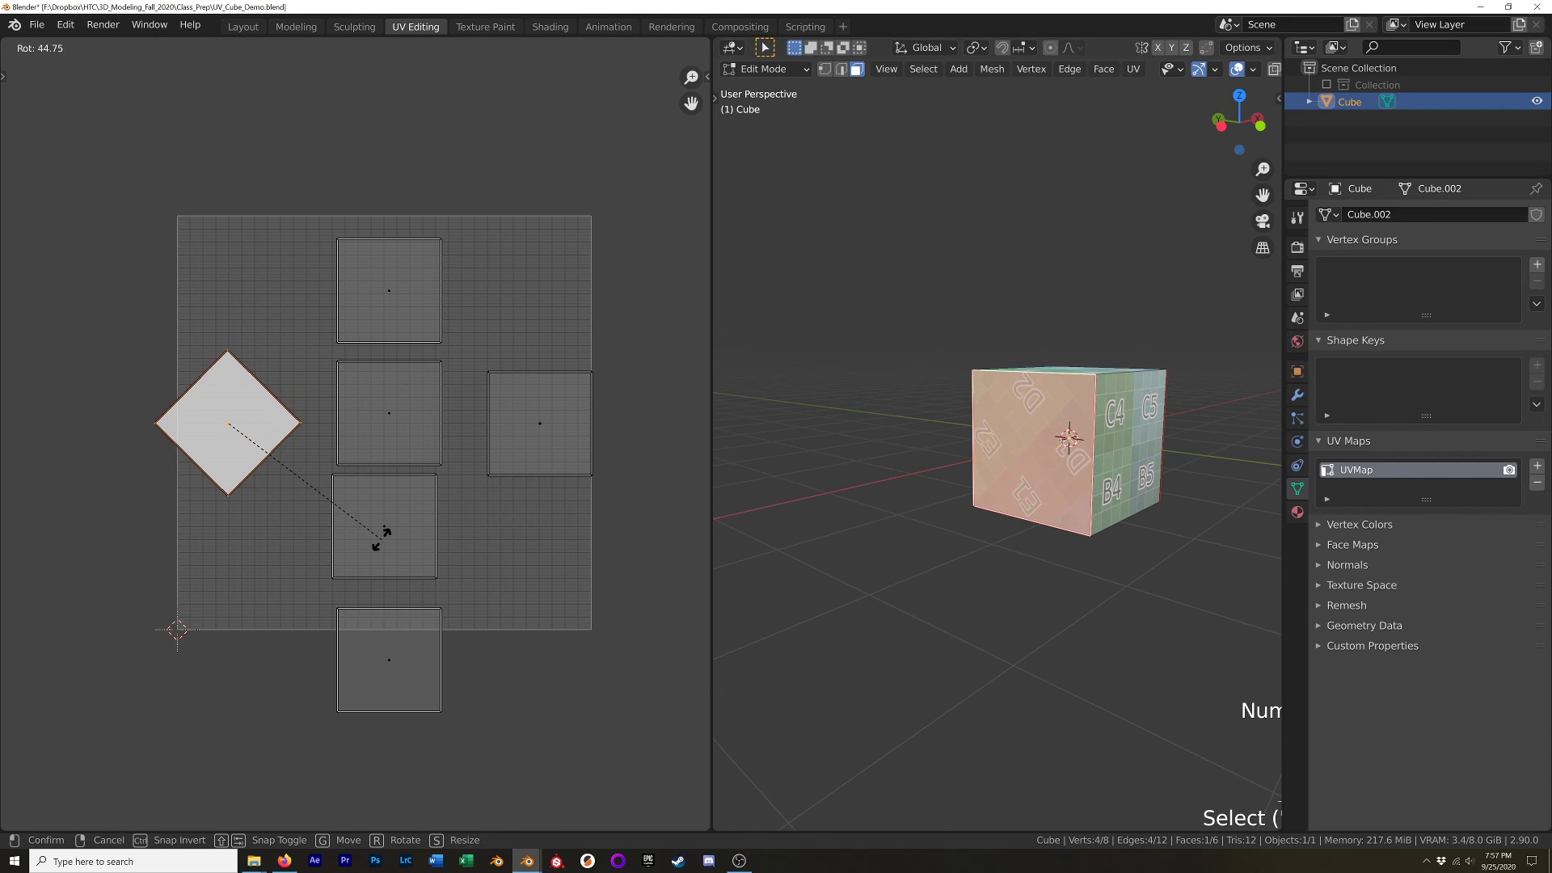
key("0")
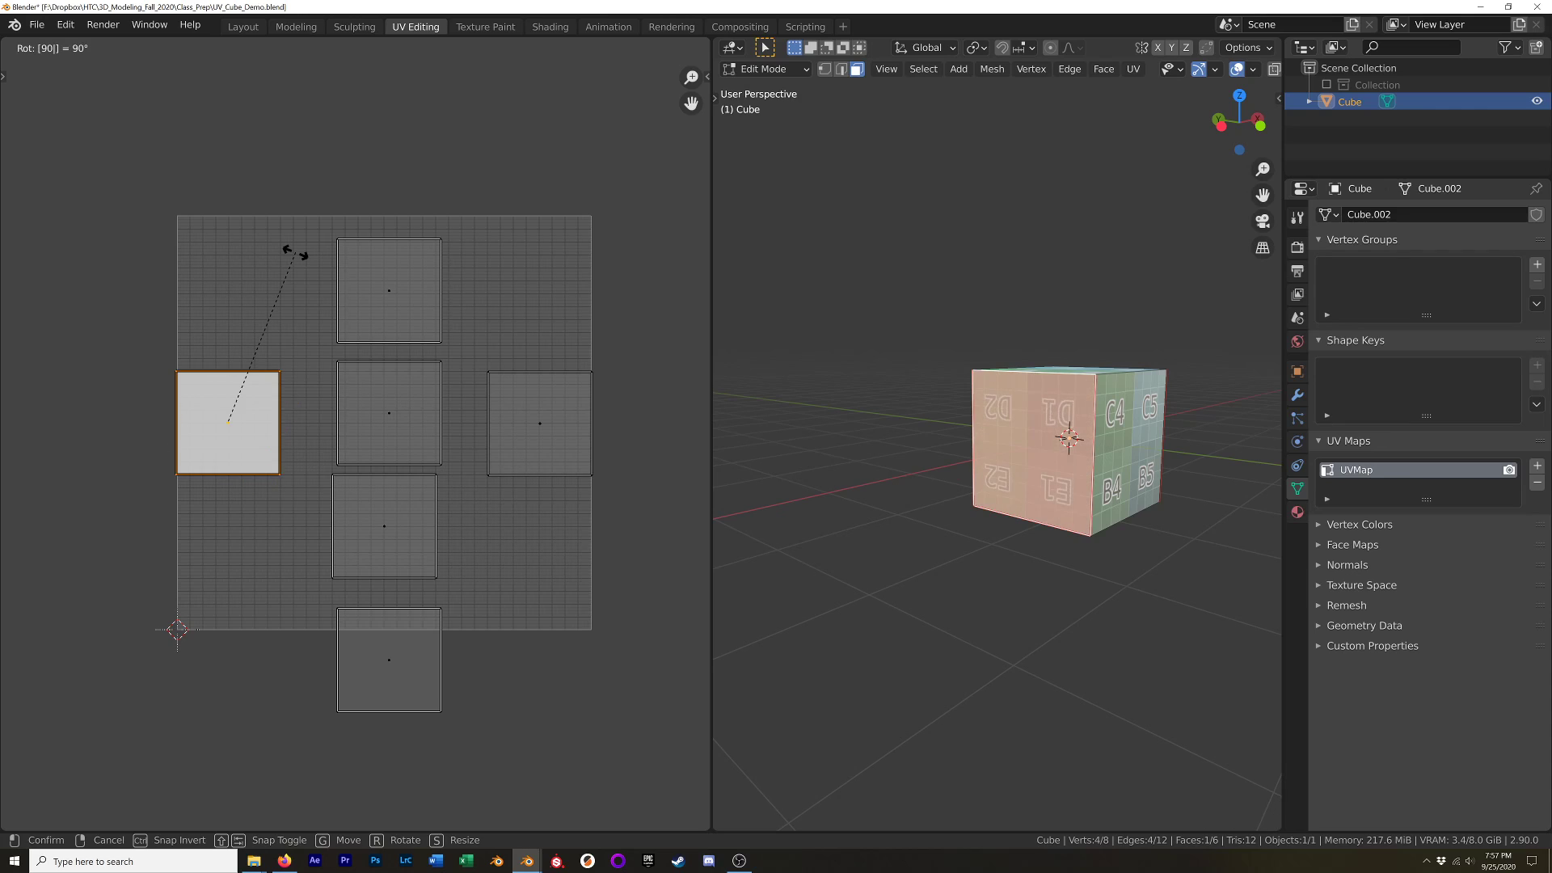
key("Return")
scroll(967, 434, "up", 5)
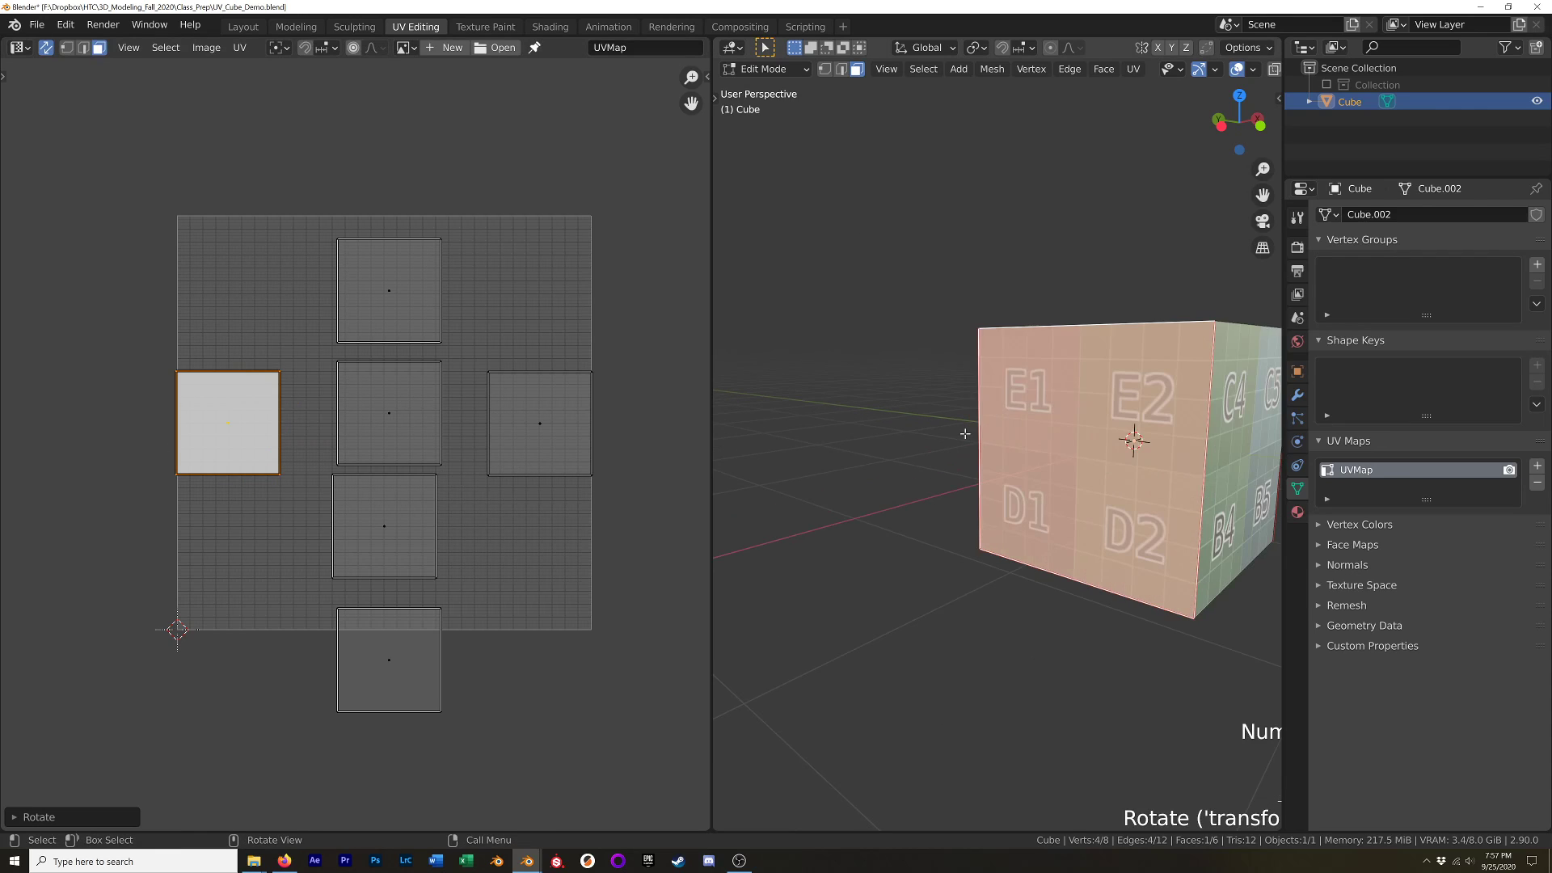
scroll(1066, 431, "down", 3)
mouse_move(961, 431)
middle_mouse_down()
mouse_move(1091, 420)
mouse_move(985, 437)
middle_mouse_up()
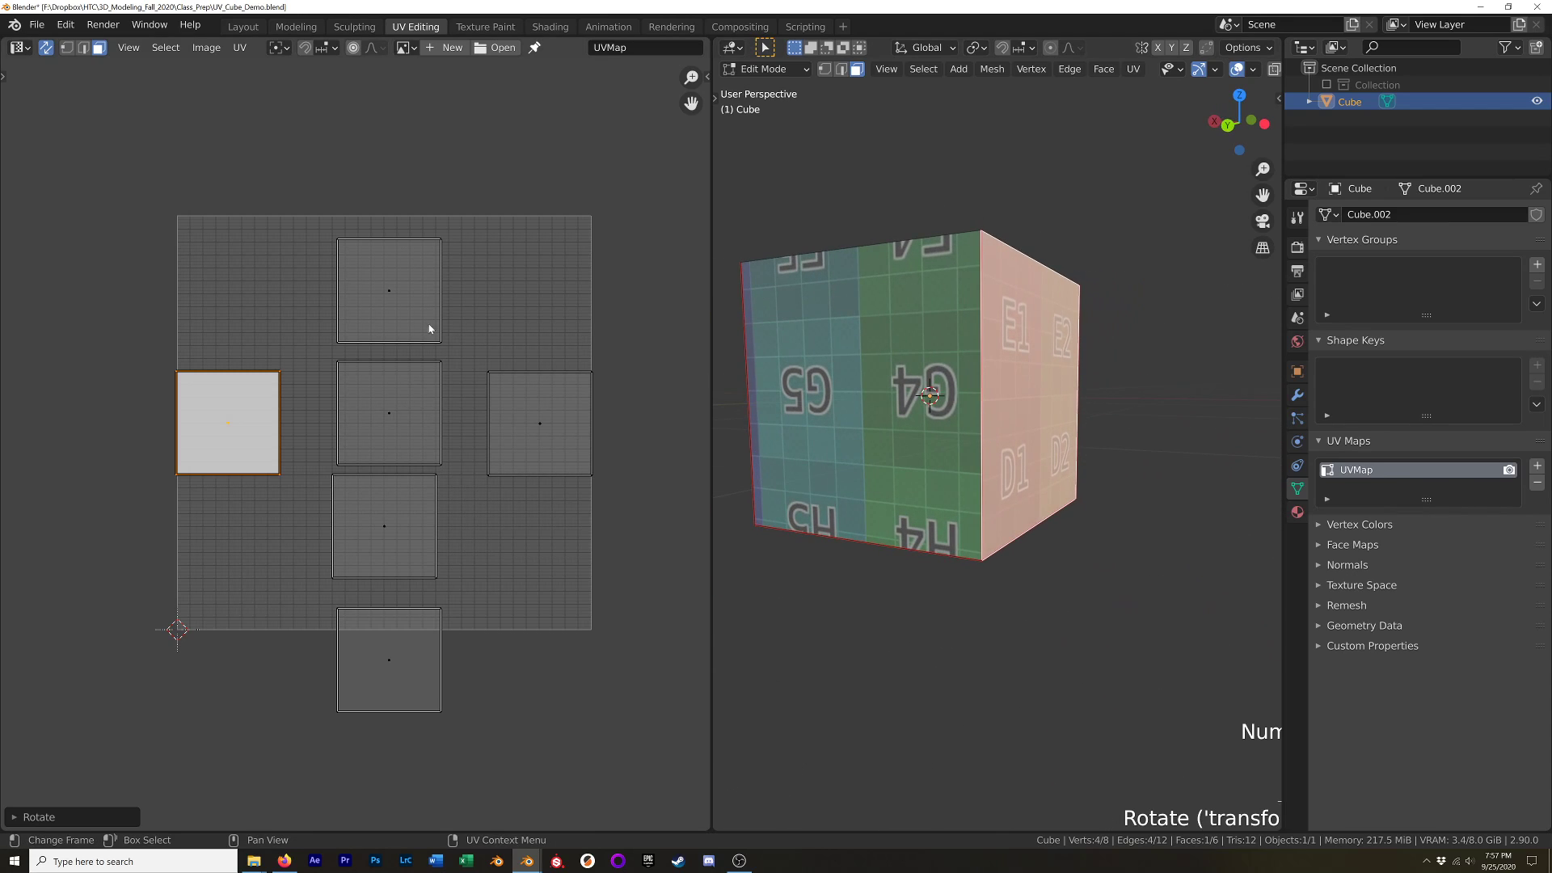
Try to rotate the cube face lettered G4 and G5 by 180 degrees in the 3D view, and undo the rotation.
left_click(758, 402)
type("r")
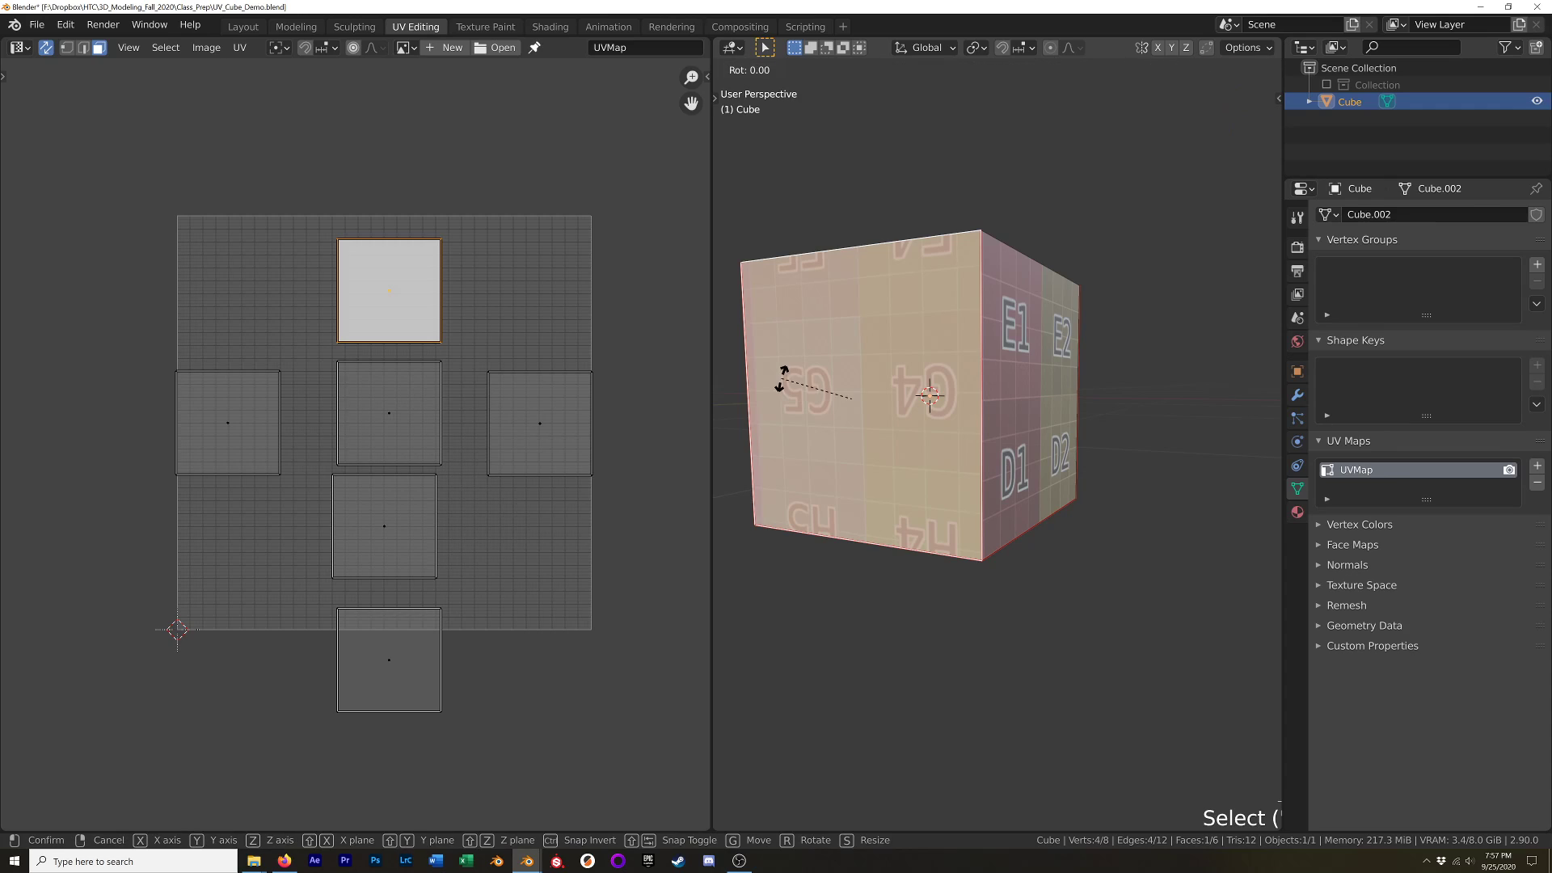
type("180")
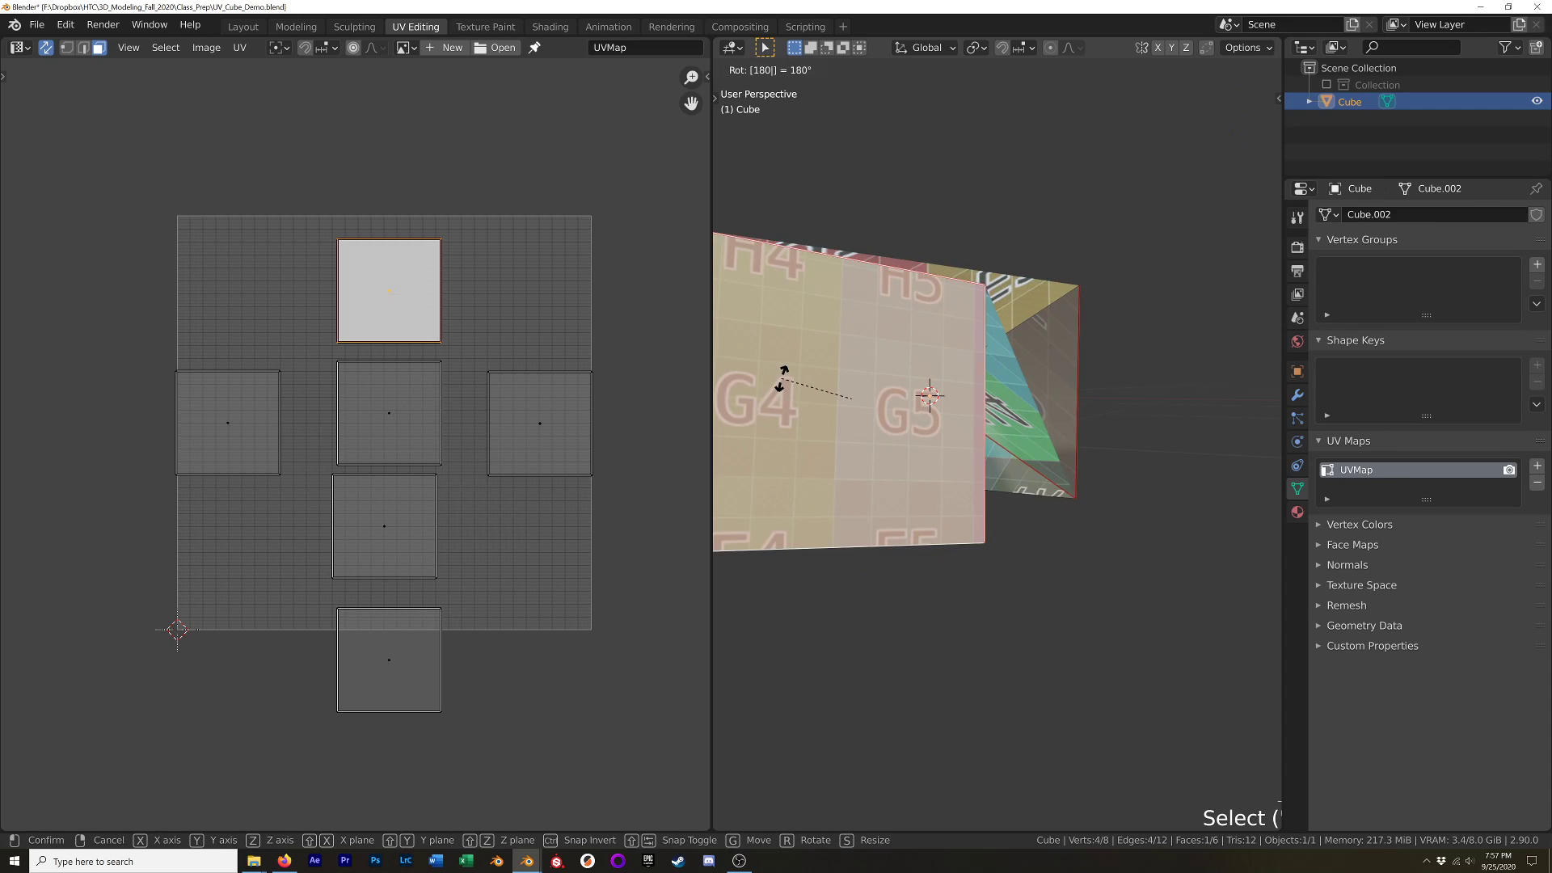
key("Return")
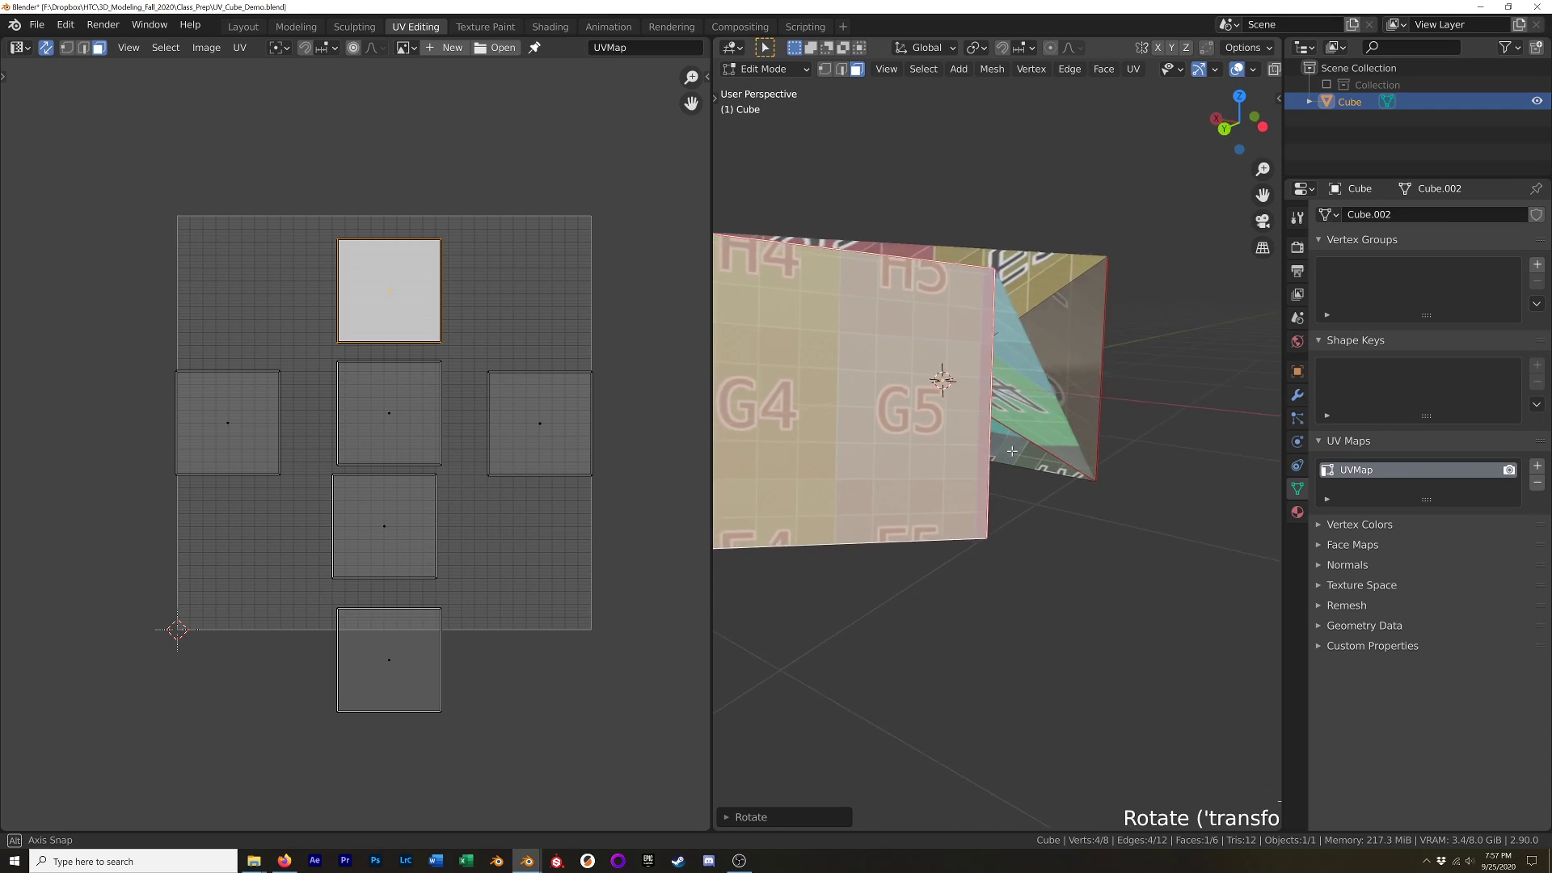
scroll(1011, 450, "down", 8)
middle_click_drag(1012, 450, 954, 447)
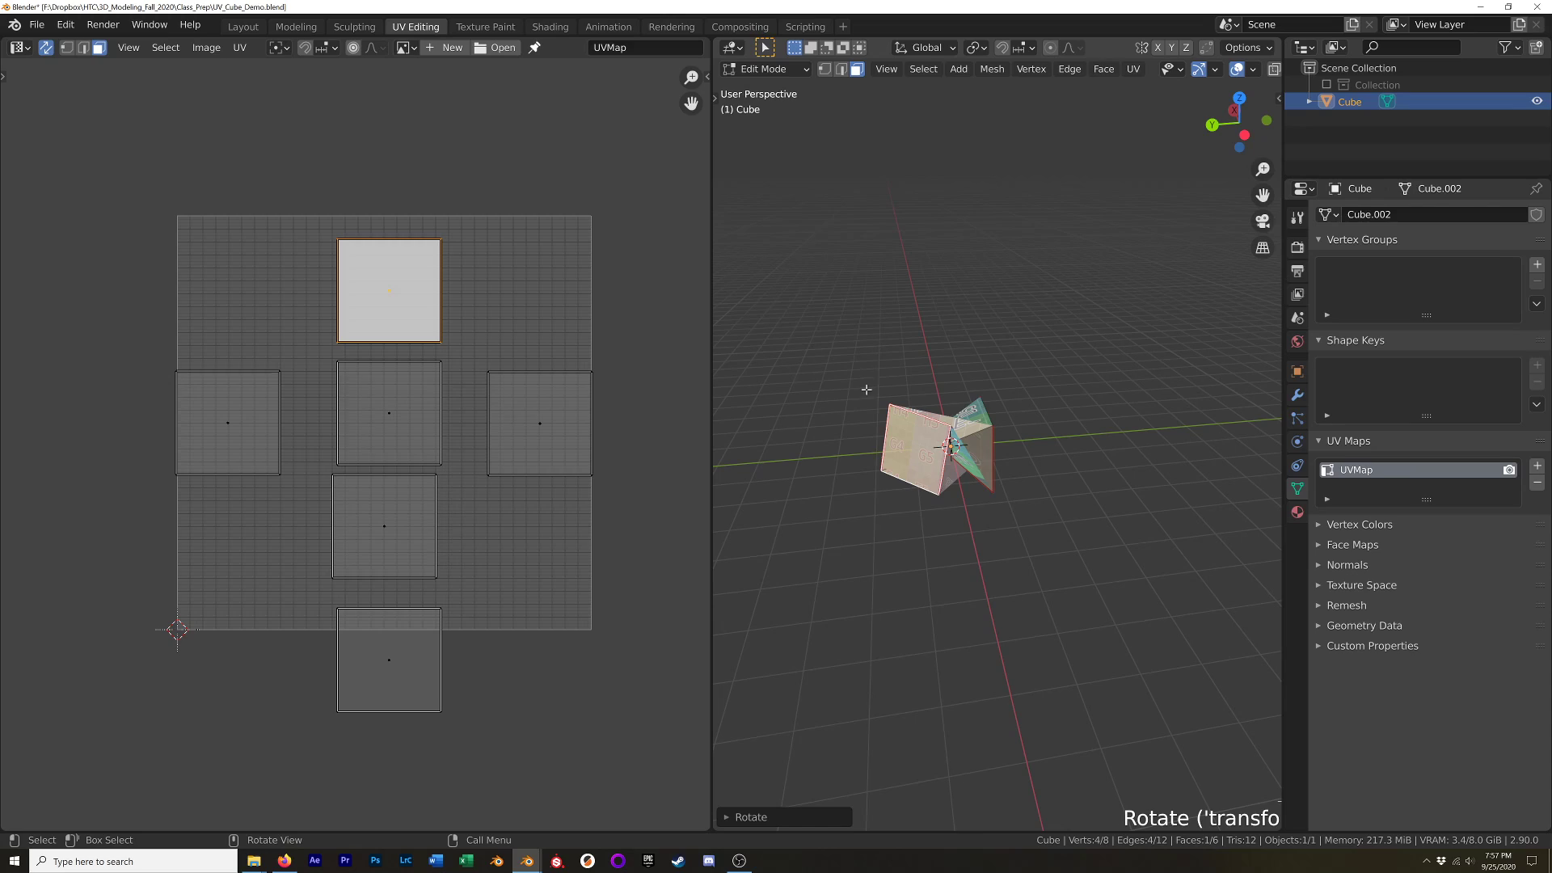
key("ctrl+z")
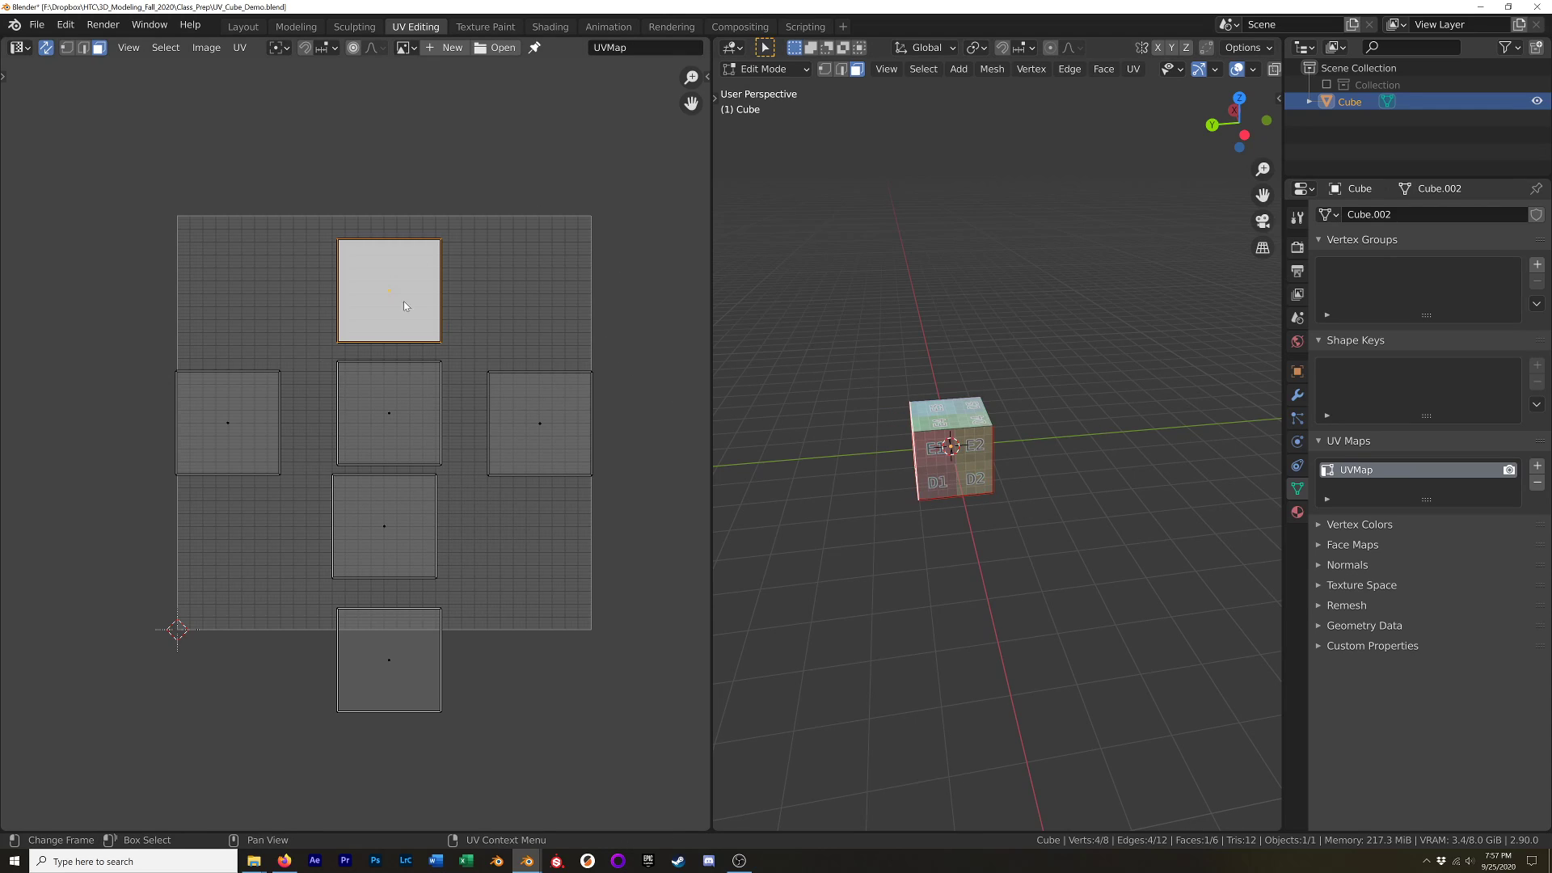
Rotate the selected uppermost UV face by 180 degrees in the UV editor.
type("r180")
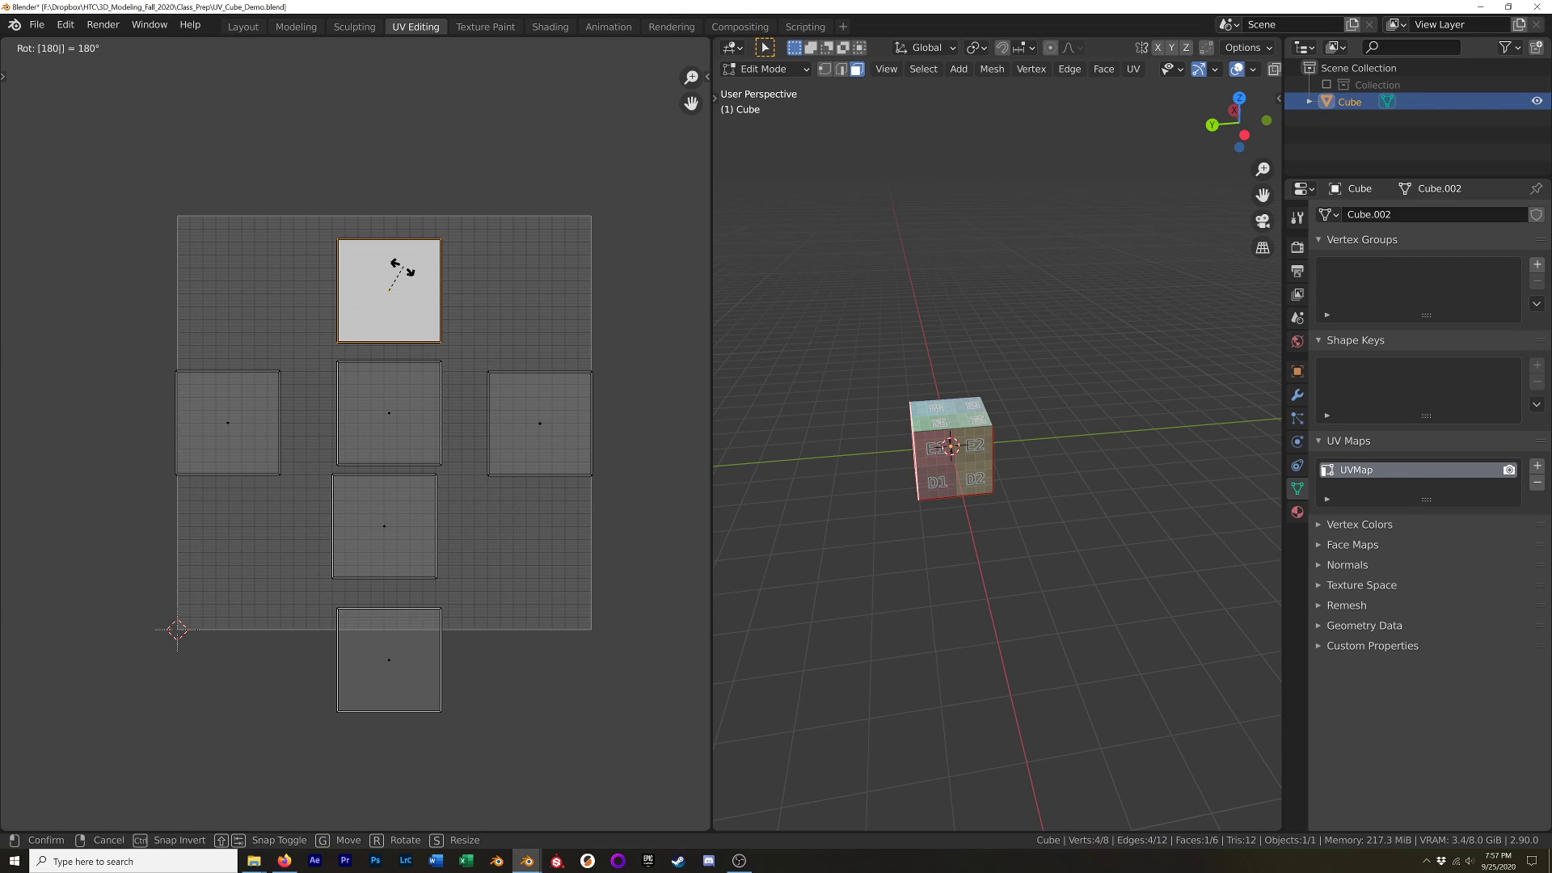
key("Return")
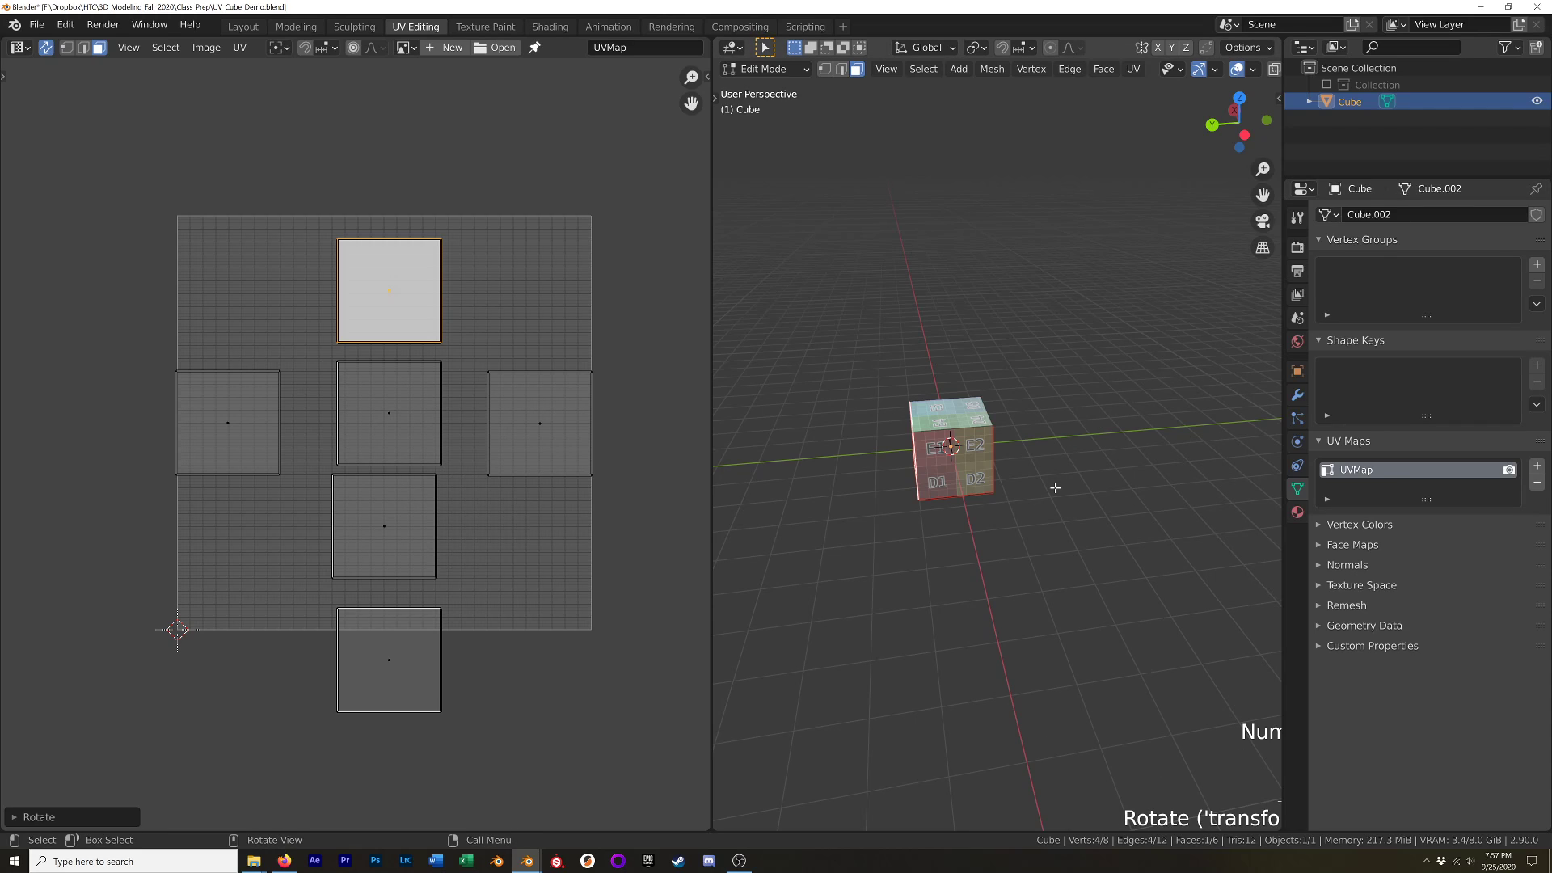
Adjust the horizontal offset of the Screencast Keys overlay in the 3D view.
key("n")
left_click(1168, 287)
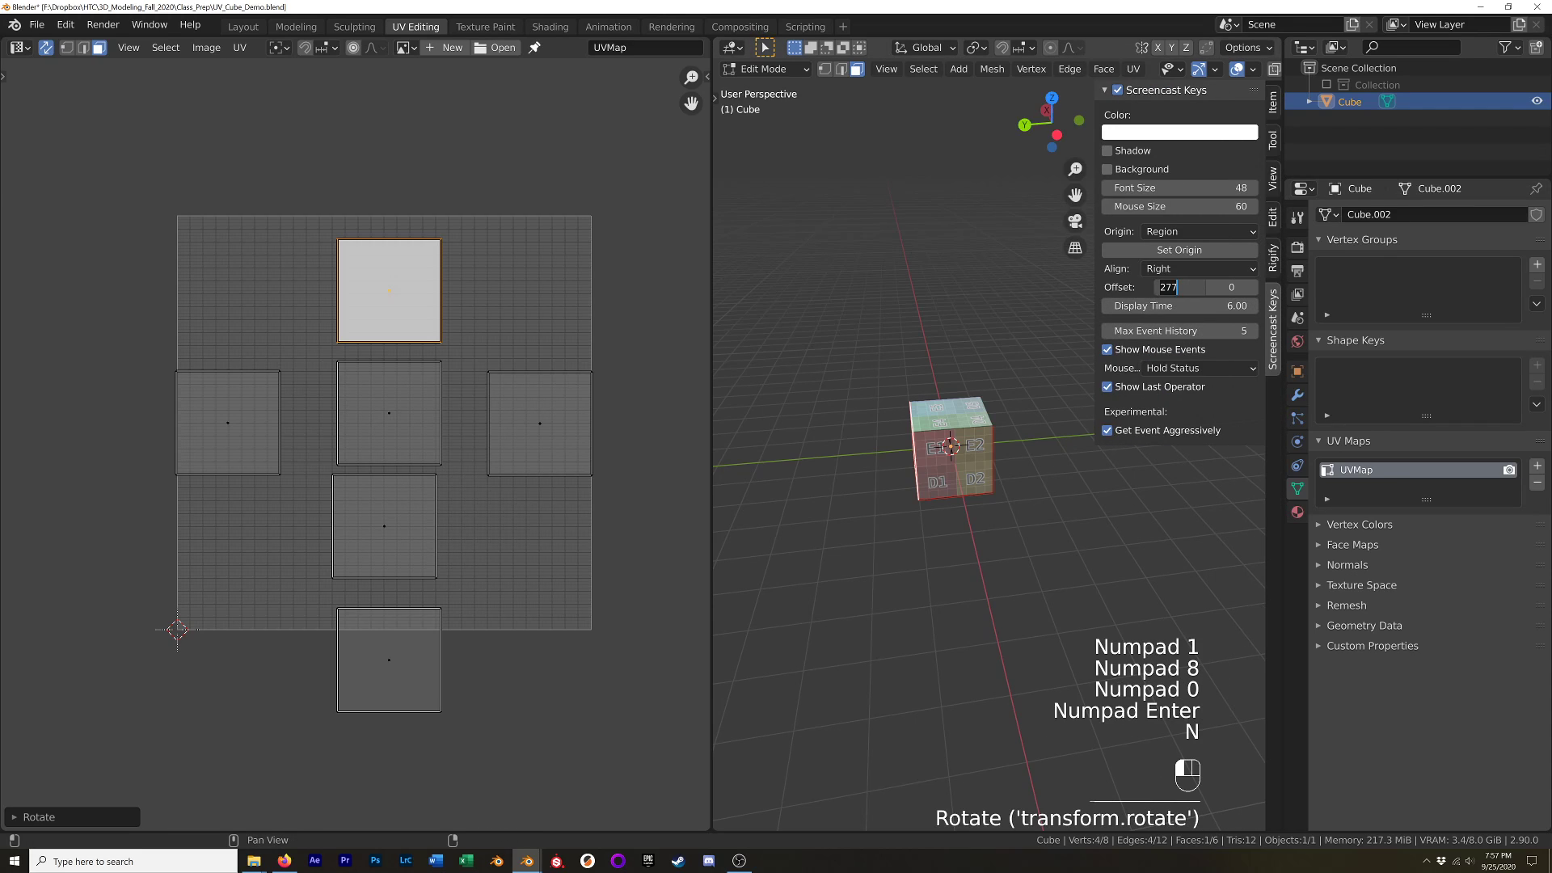
key("n")
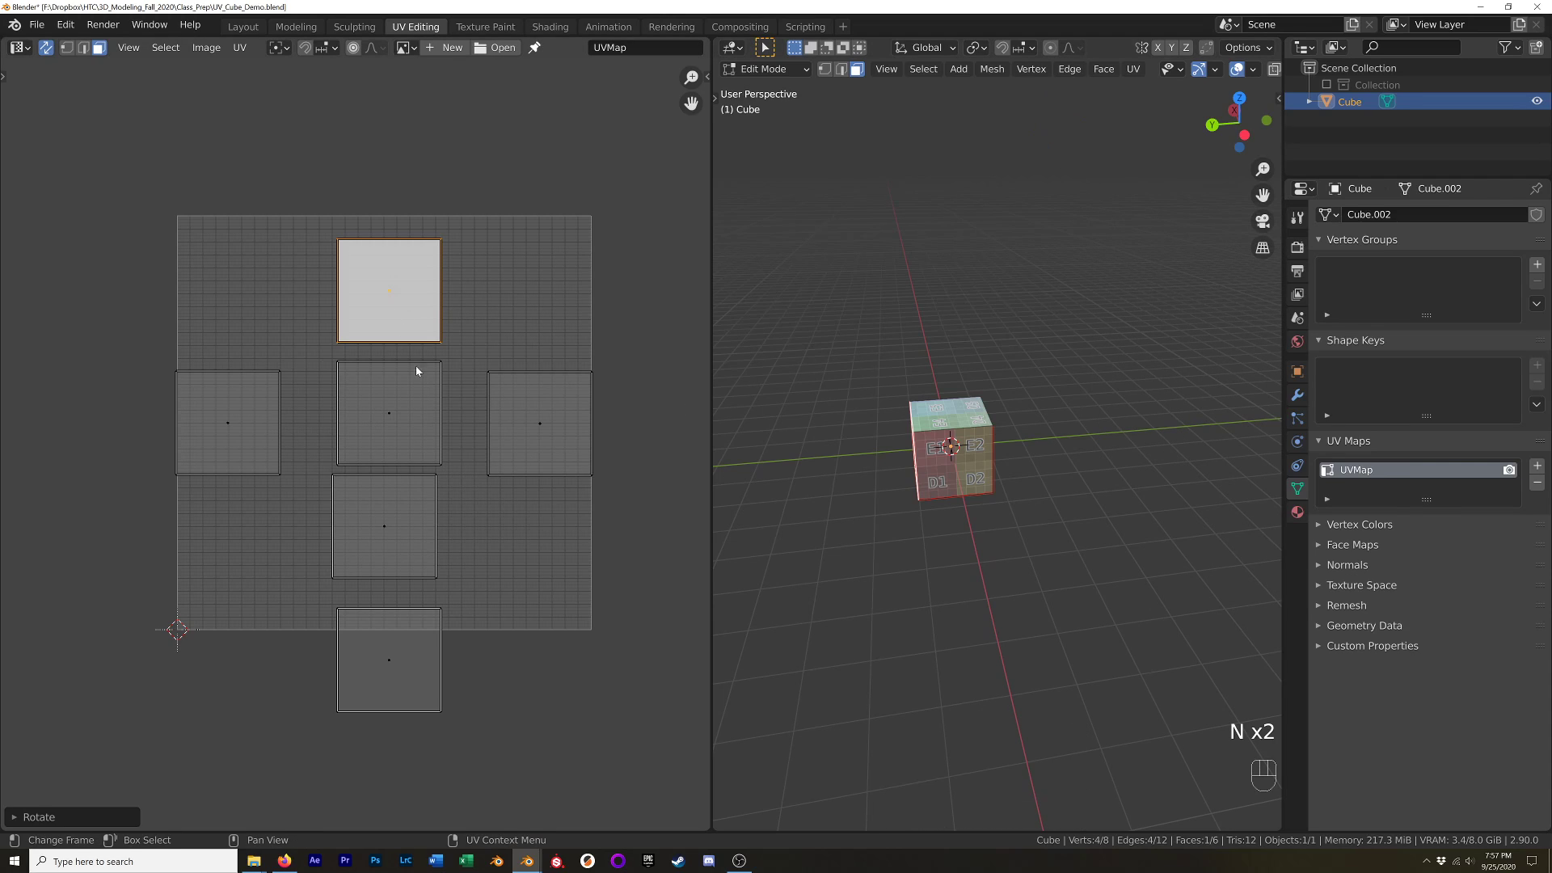
Examine the lettering around the cube and identify which sides the centre, right-hand and lower UV faces map to.
mouse_move(929, 476)
middle_mouse_down()
mouse_move(909, 469)
mouse_move(938, 465)
mouse_move(919, 463)
middle_mouse_up()
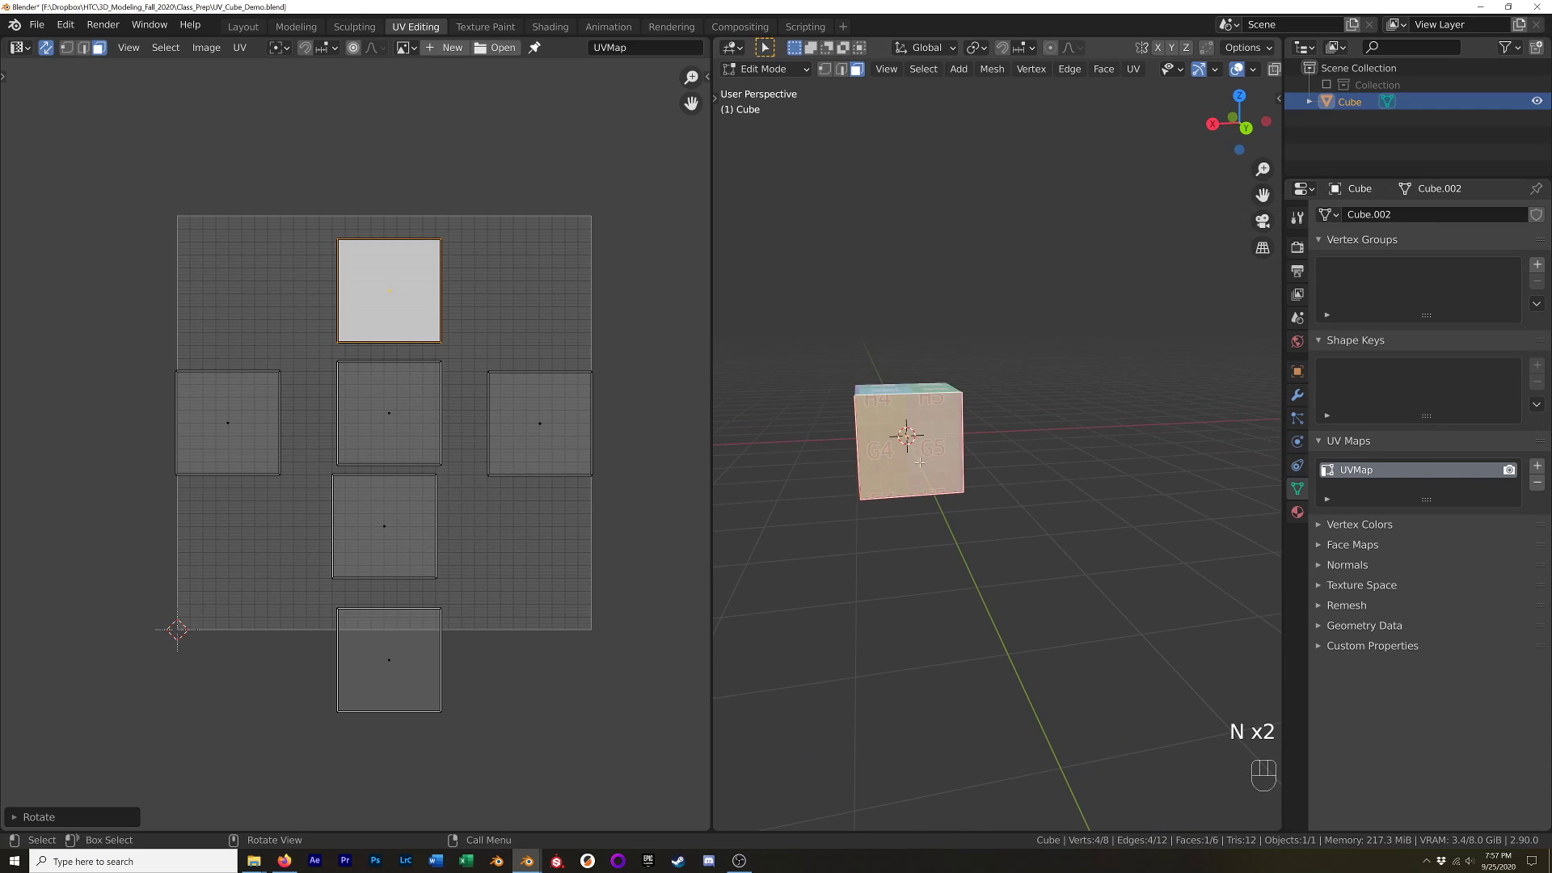
left_click(497, 369)
middle_click_drag(1010, 498, 1049, 475)
key("KP_1")
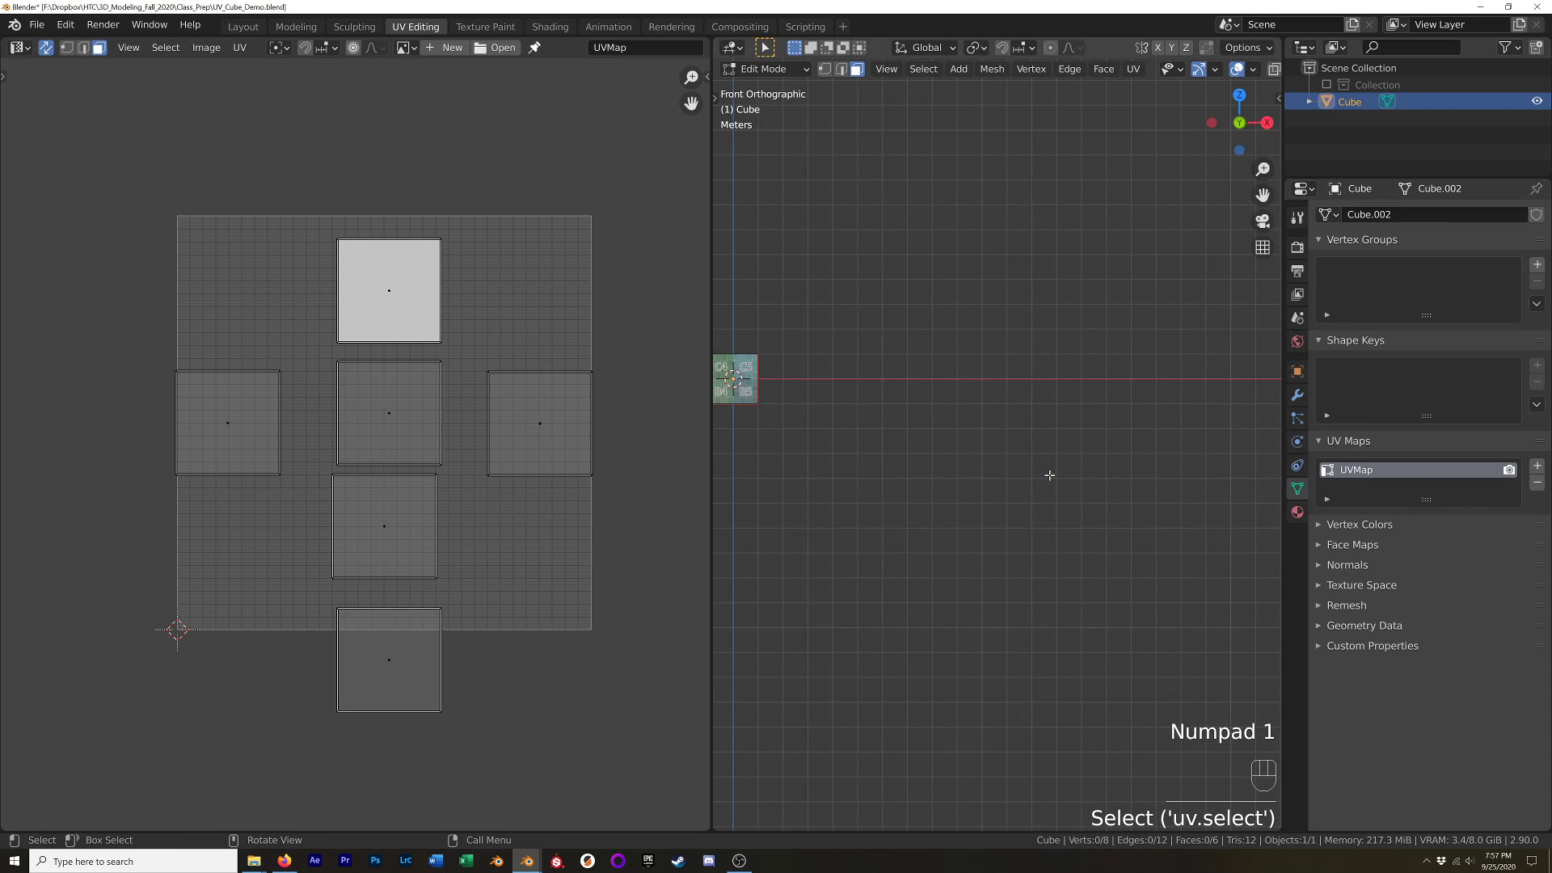
middle_click_drag(843, 377, 821, 554, "shift")
scroll(973, 418, "up", 4)
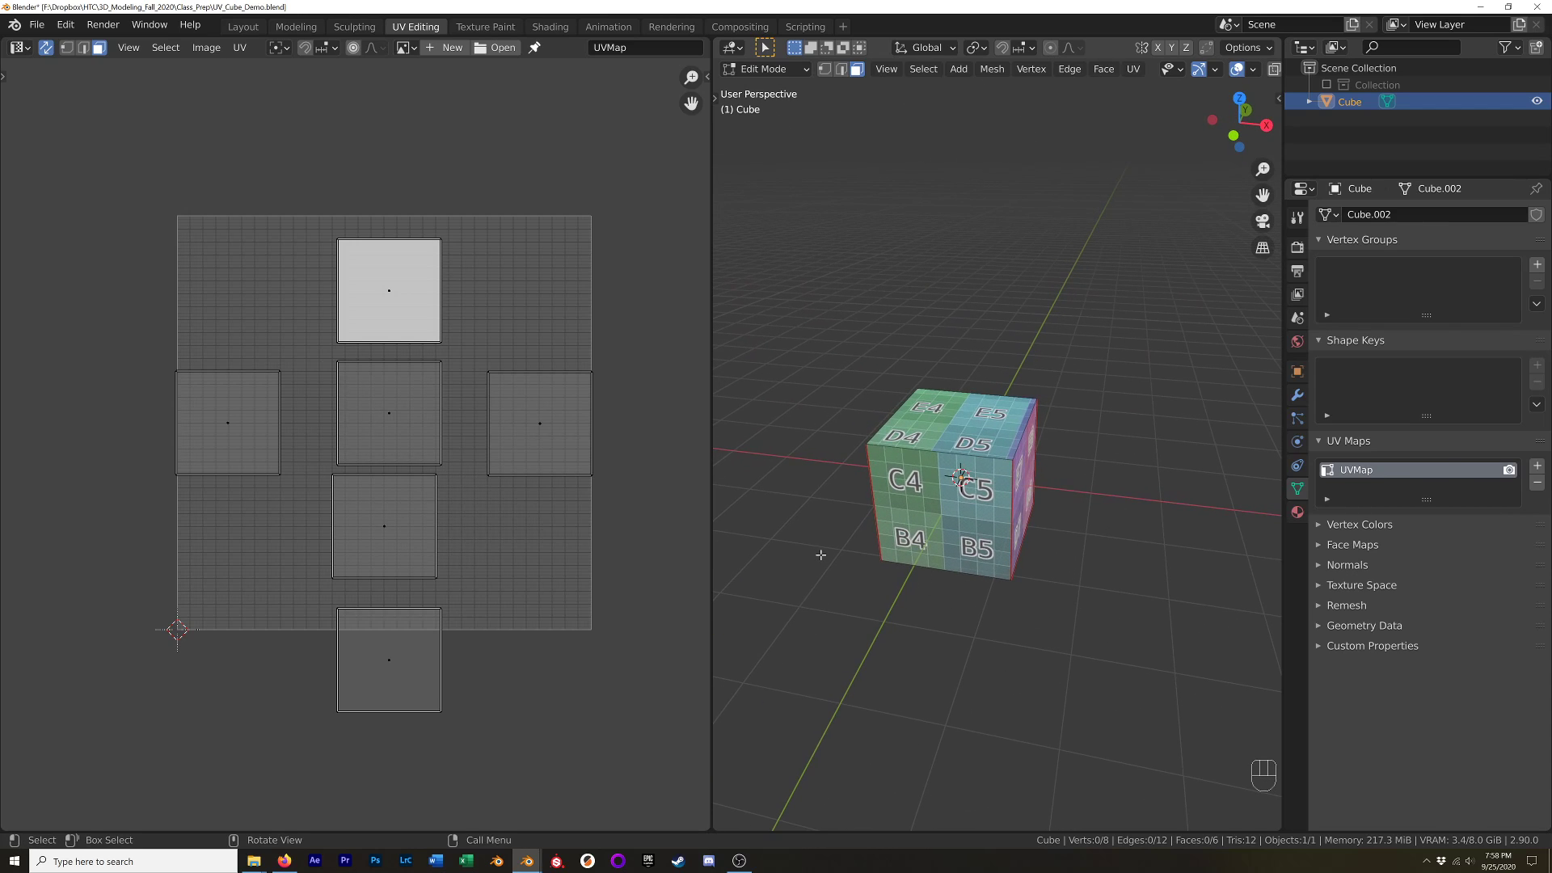
left_click(411, 404)
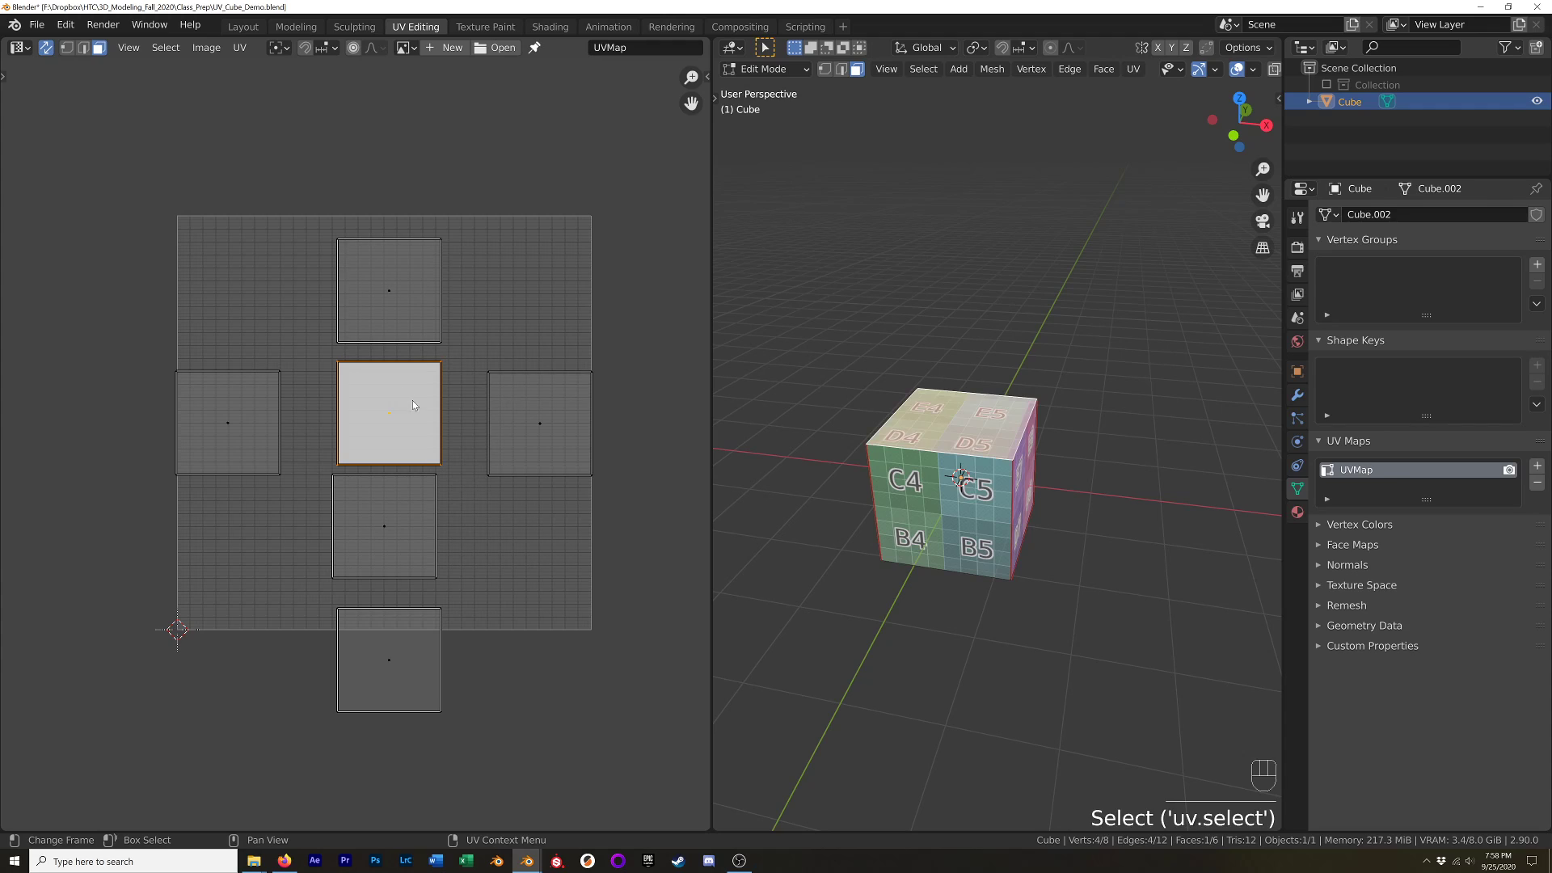
middle_click_drag(539, 430, 532, 443)
left_click(532, 443)
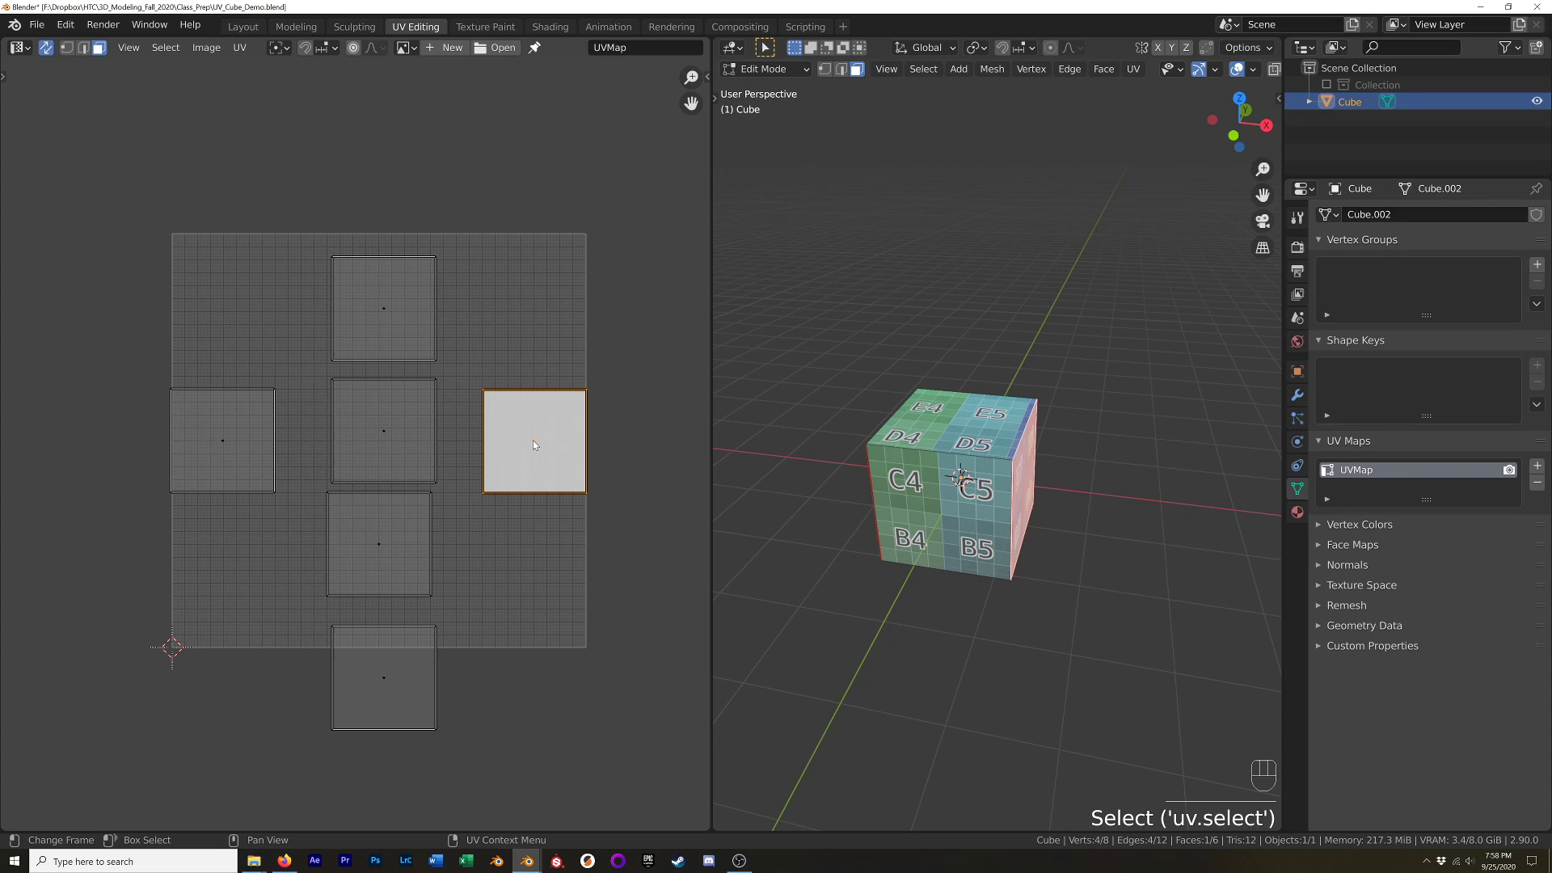
middle_click_drag(808, 485, 888, 481)
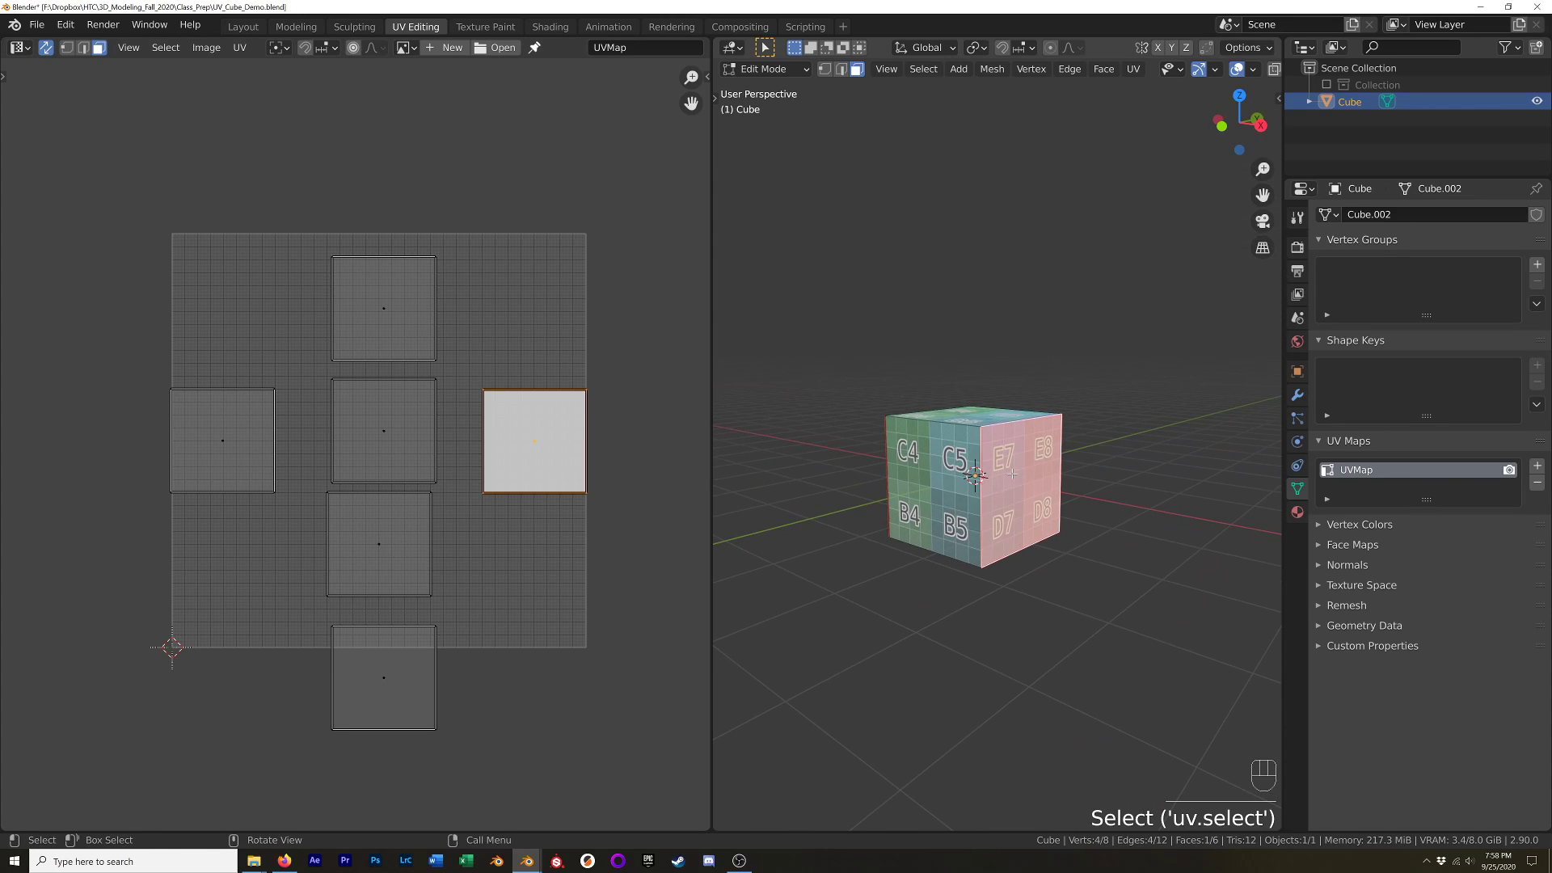
left_click(445, 456)
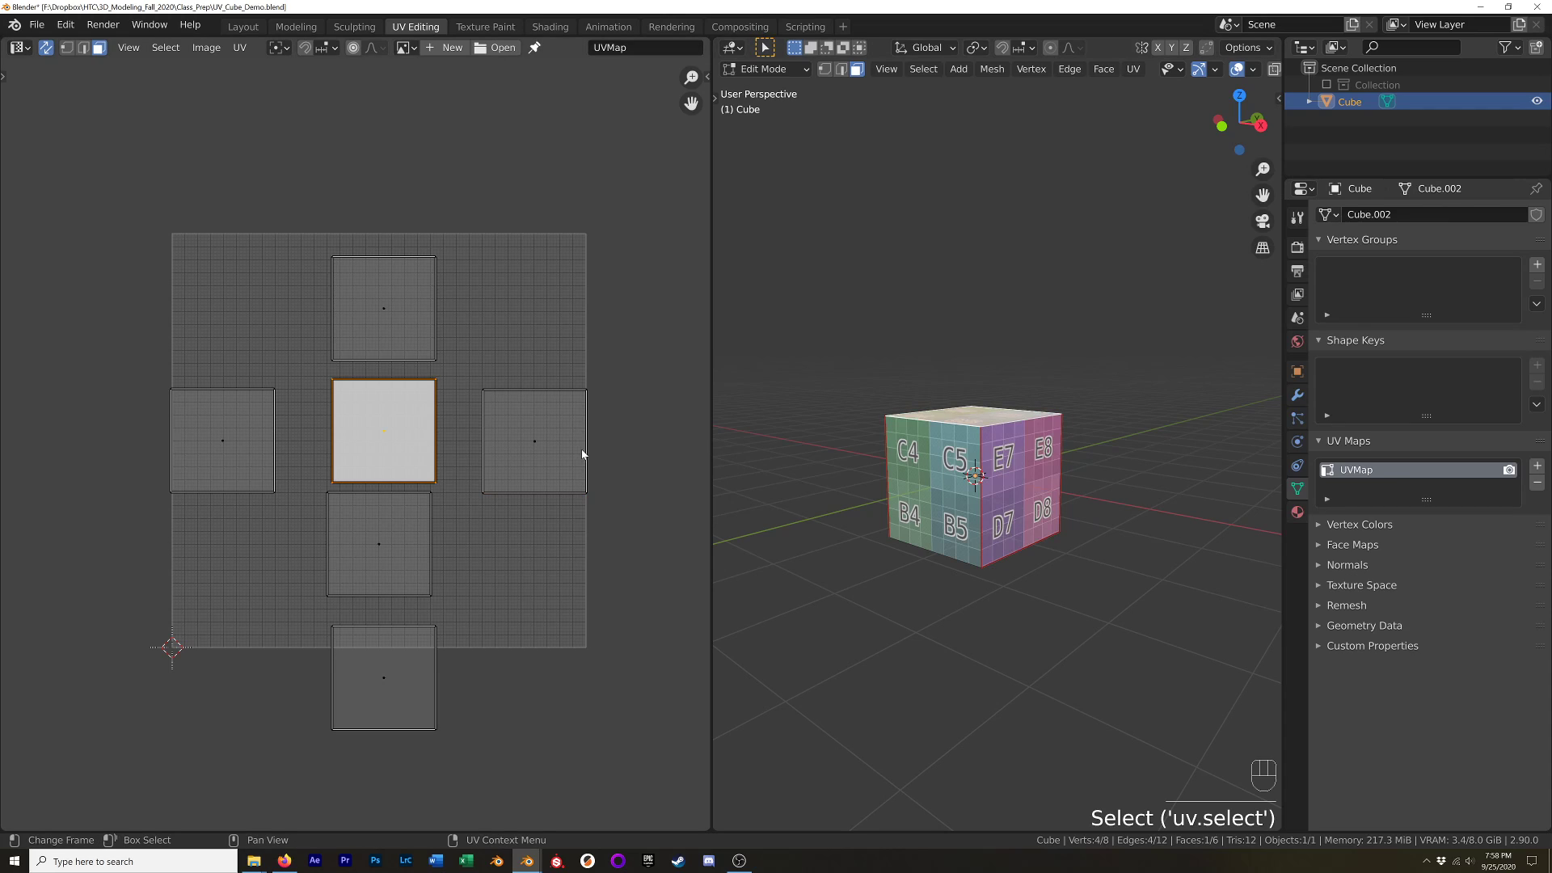
left_click(547, 450)
left_click(385, 551)
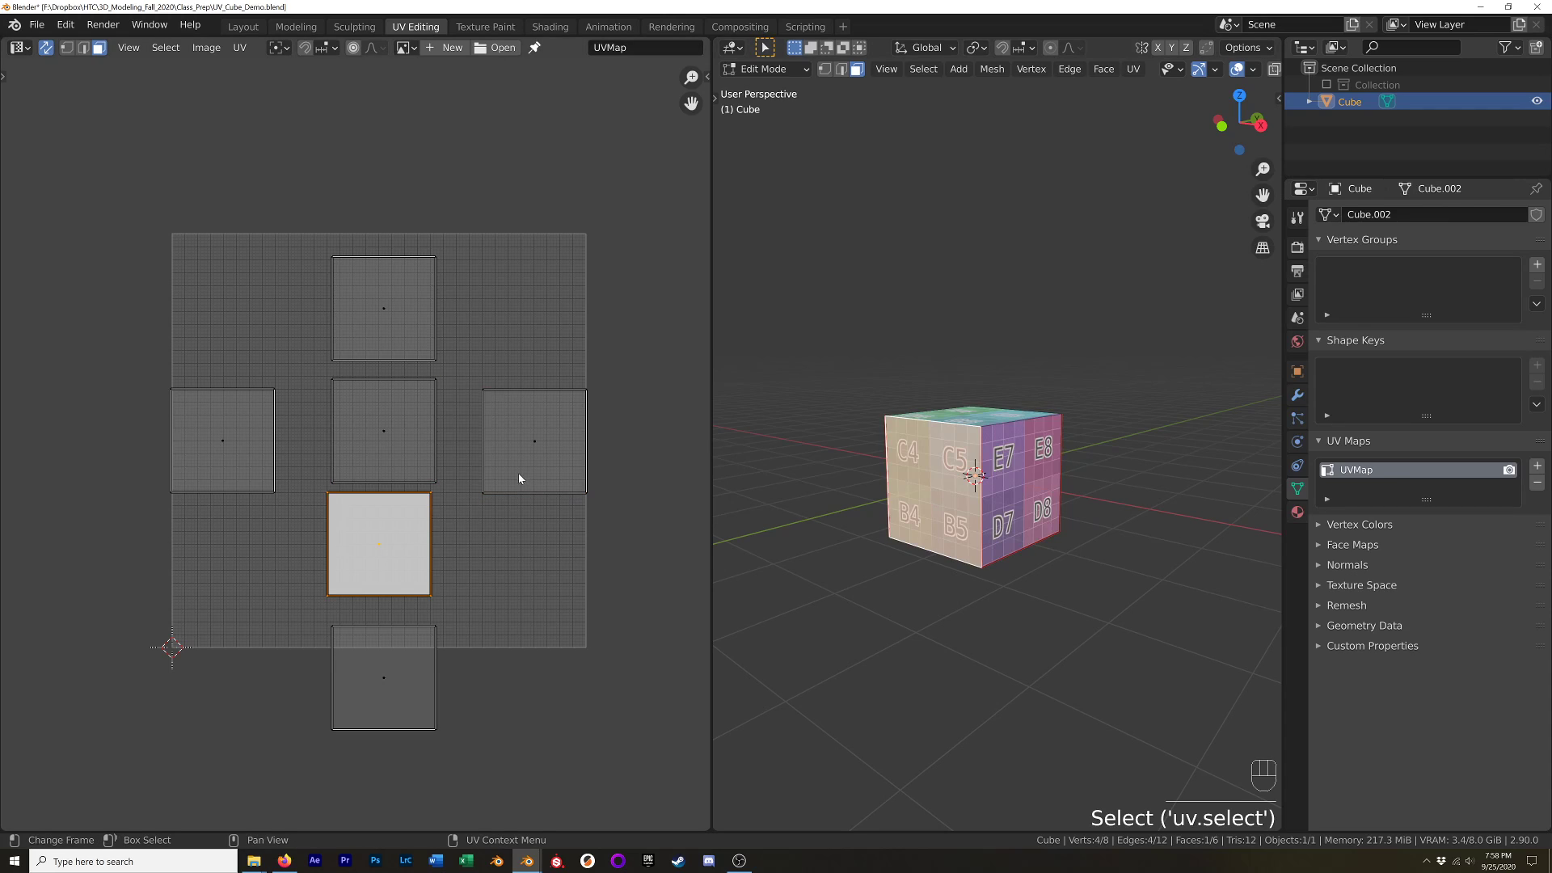
Move the right-hand UV face down so it sits beside the third face of the column.
left_click(535, 446)
key("g")
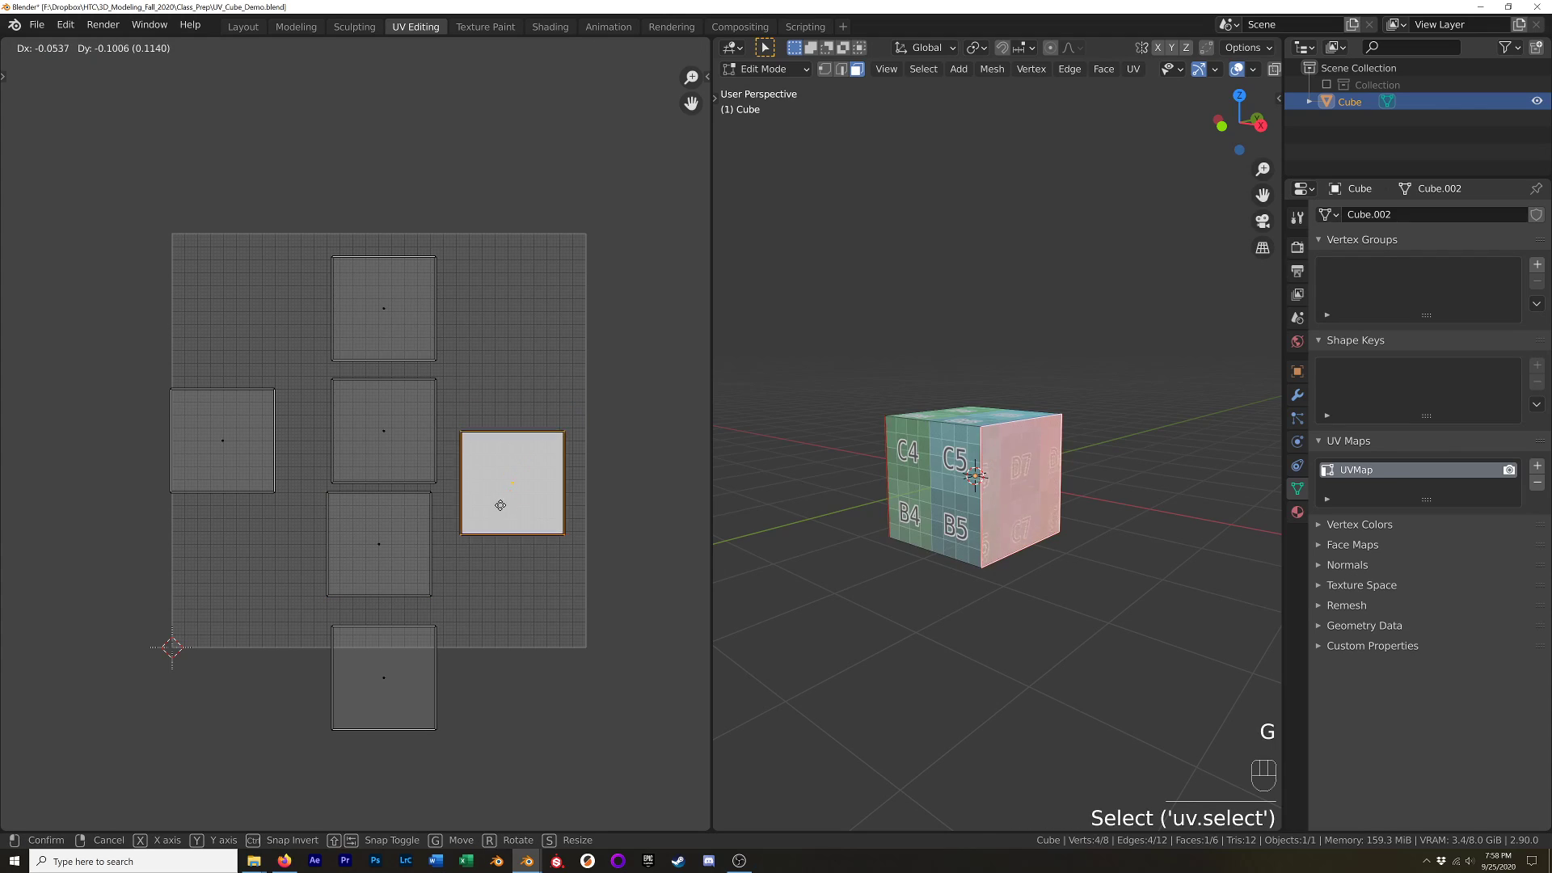
left_click(495, 568)
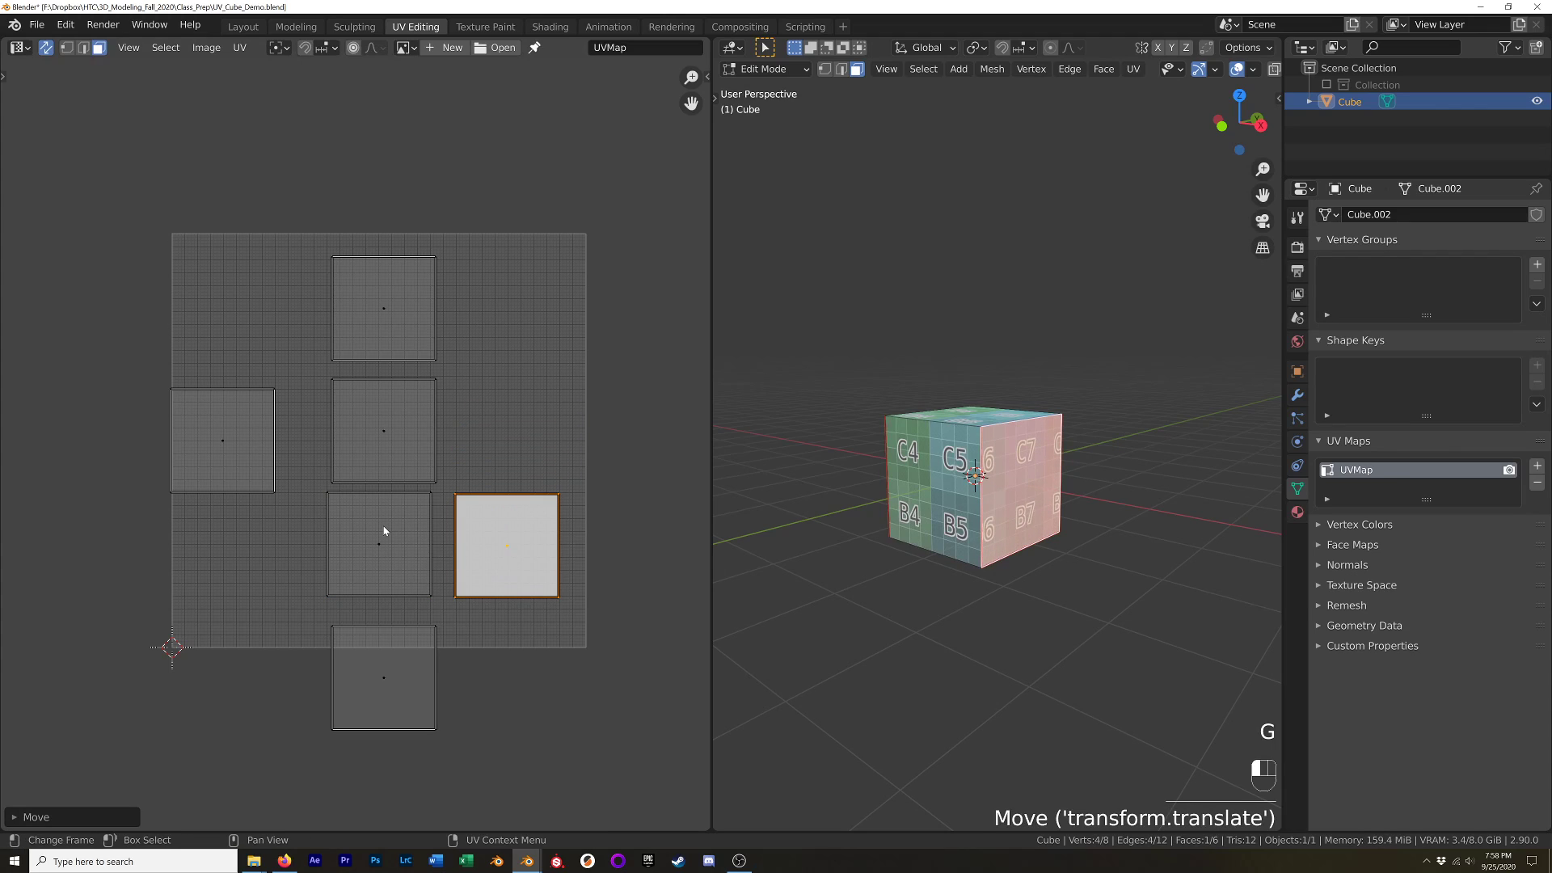
Stitch the moved UV face's left edge to the matching edge of the column's third face.
left_click(405, 539)
left_click(483, 544)
scroll(480, 548, "up", 1)
middle_click_drag(479, 549, 504, 531, "shift")
key("2")
left_click(480, 516)
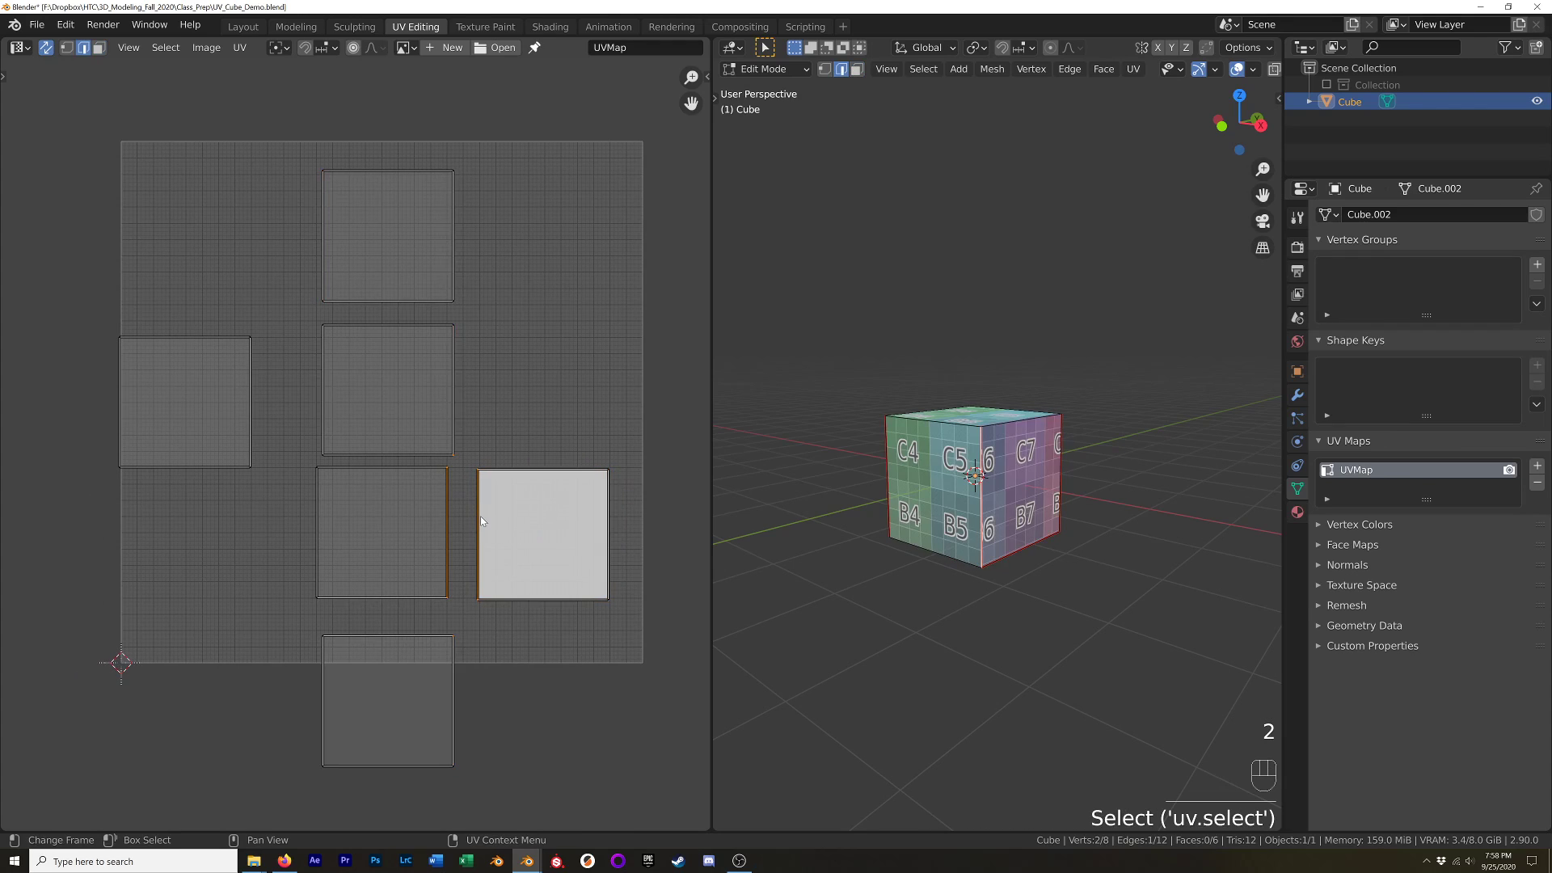
right_click(497, 512)
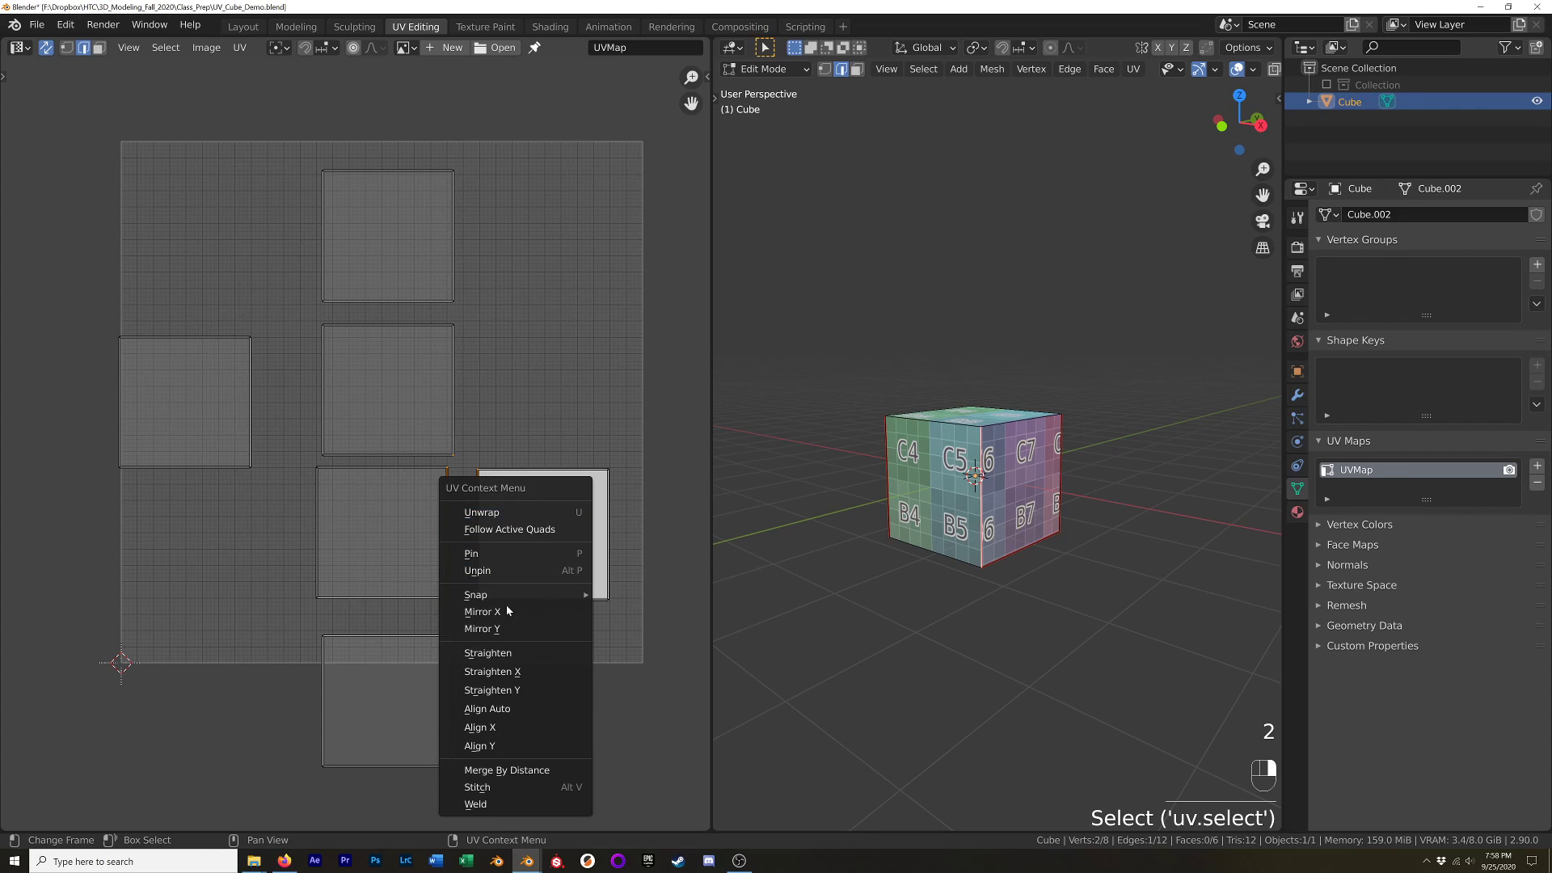
left_click(525, 789)
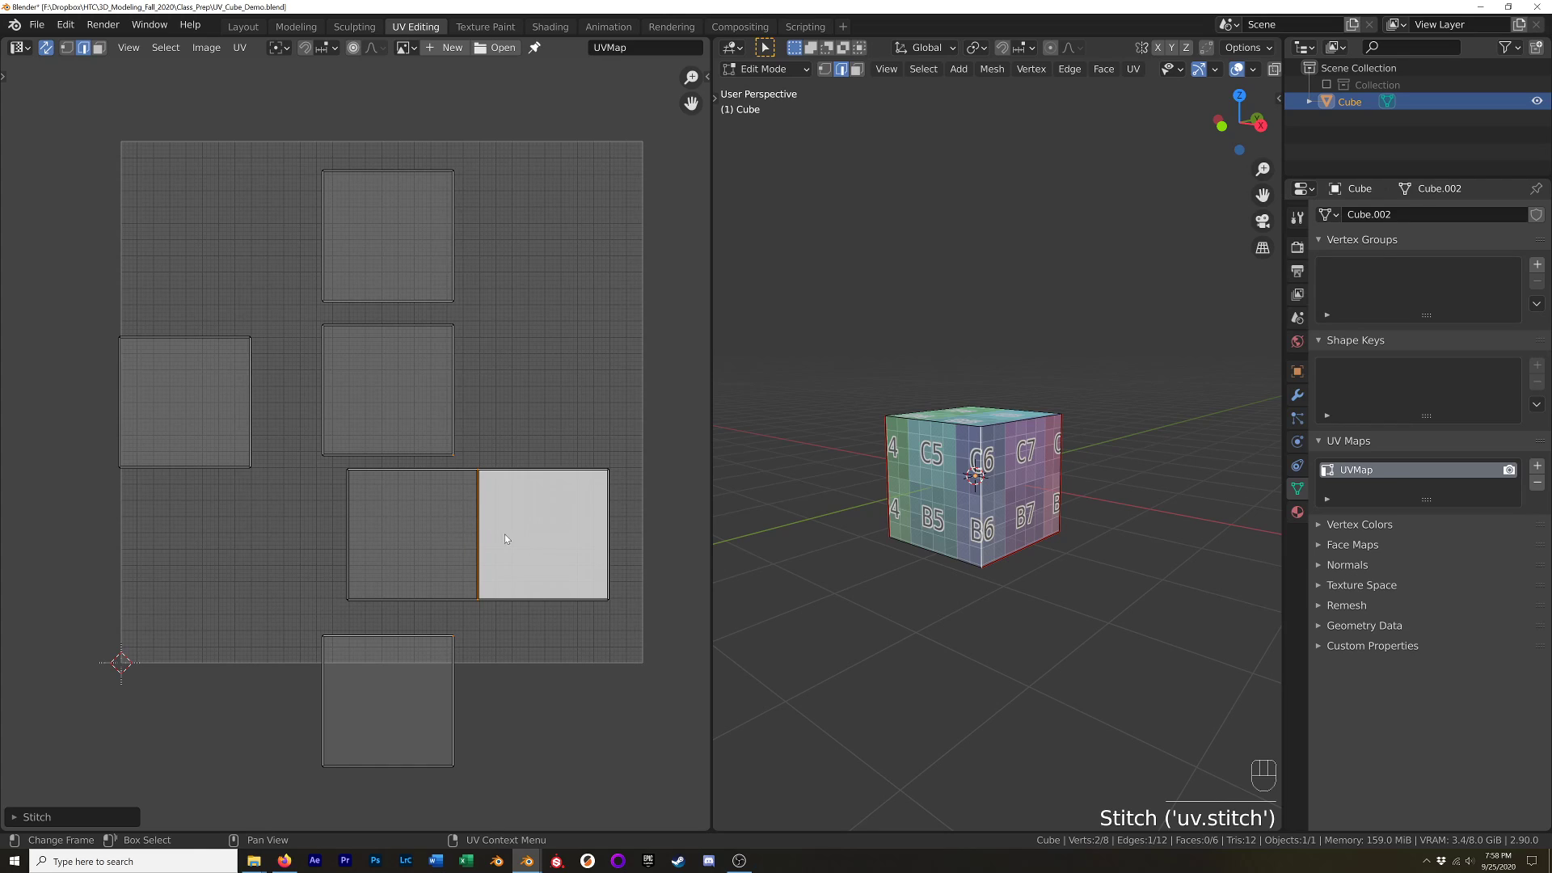
Try to stitch the two joined UV faces with both faces selected, and undo back to the separate faces in their earlier positions.
left_click(551, 543)
key("3")
left_click(543, 536)
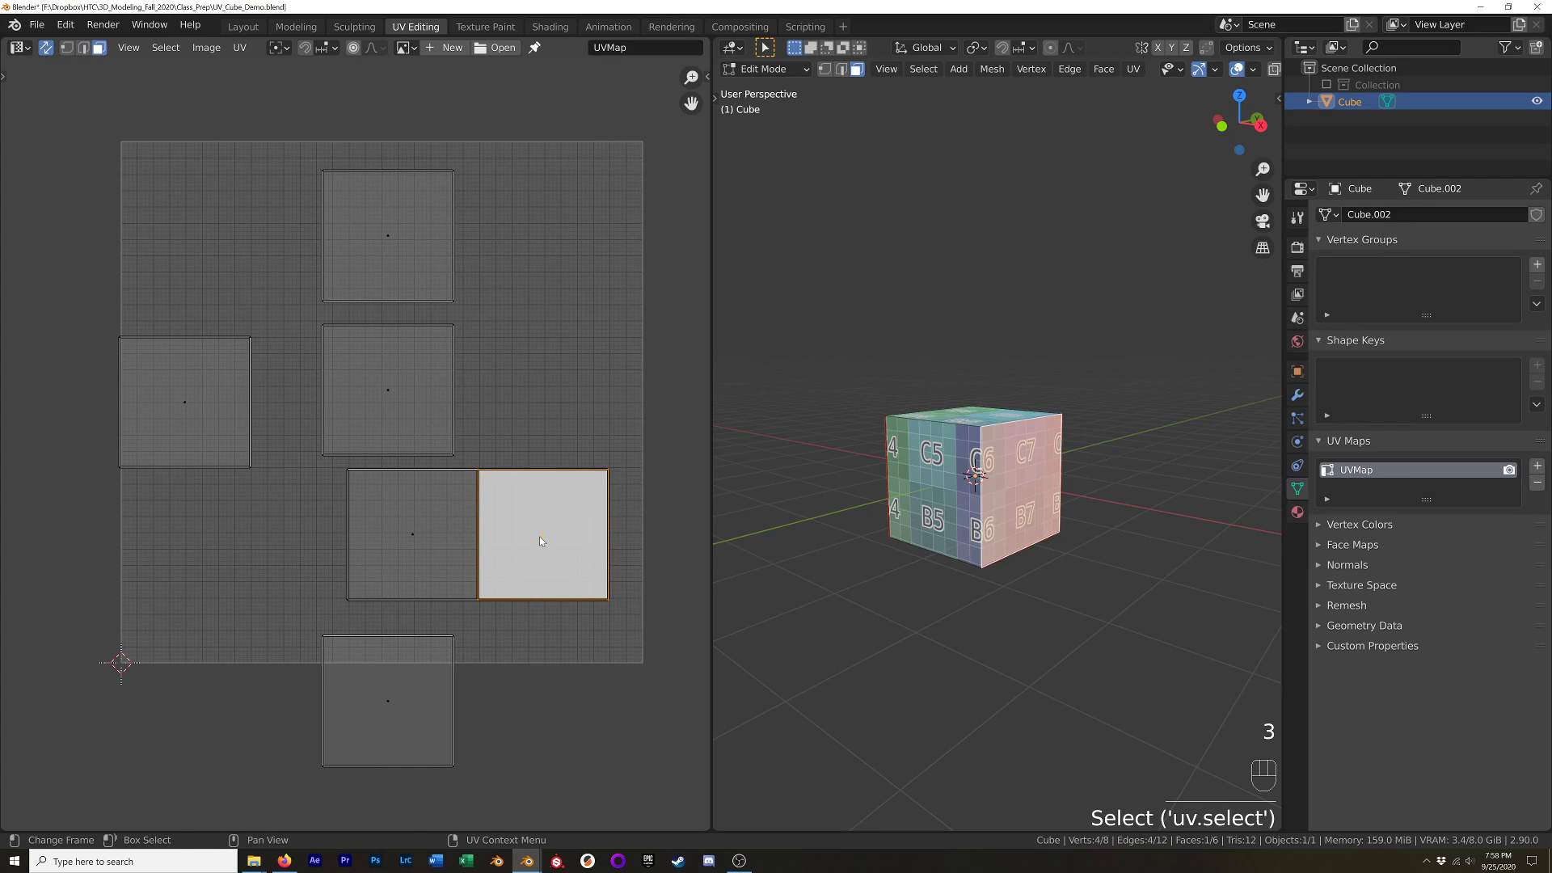
key("g")
right_click(594, 543)
left_click(434, 536, "shift")
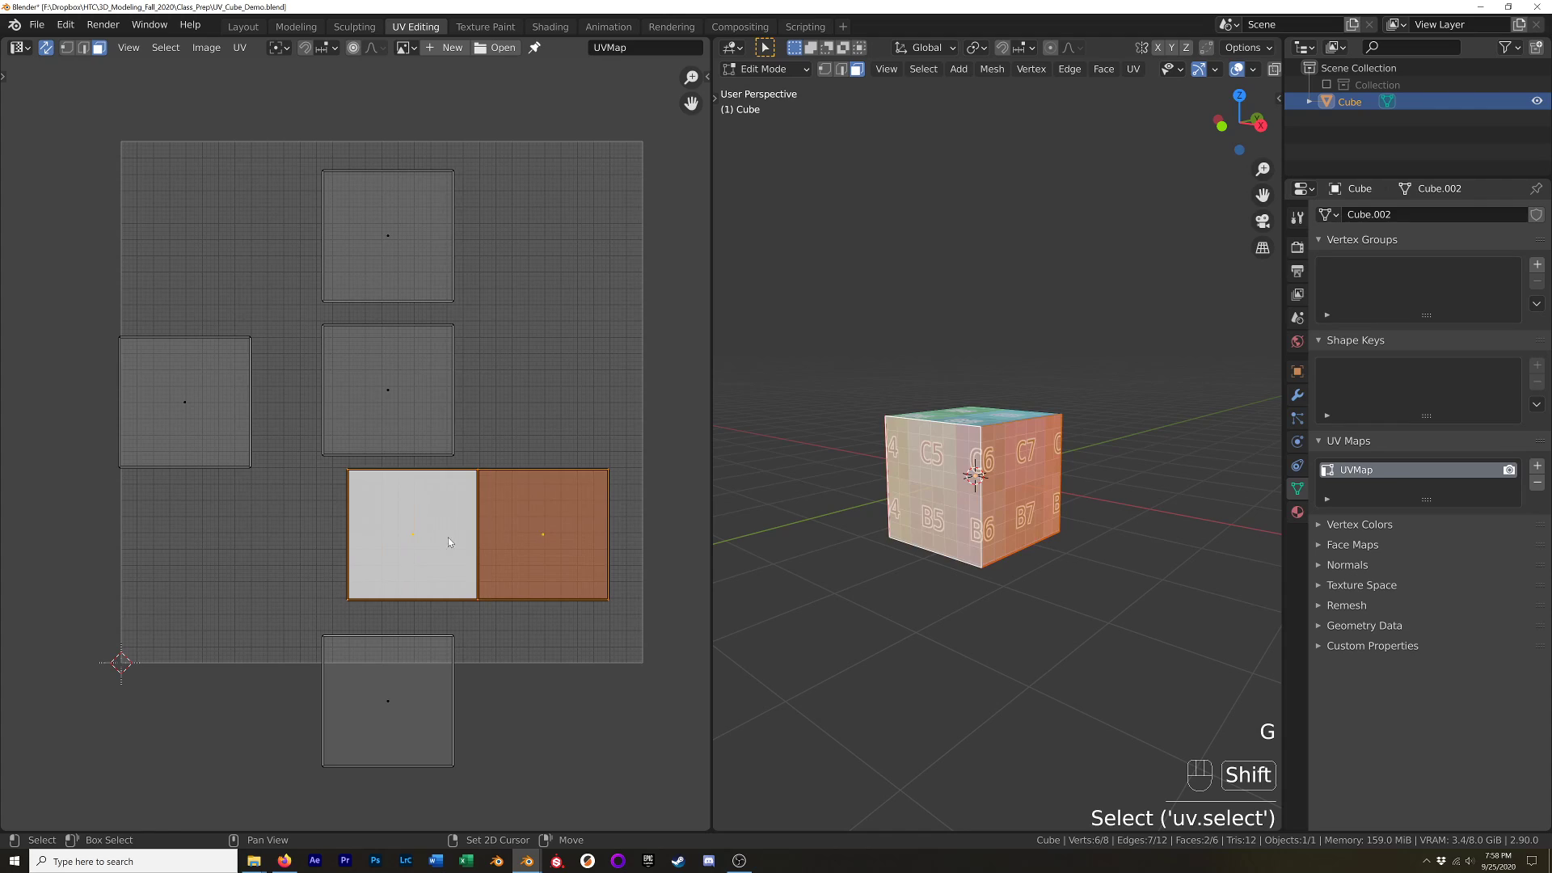
right_click(538, 536)
left_click(537, 534)
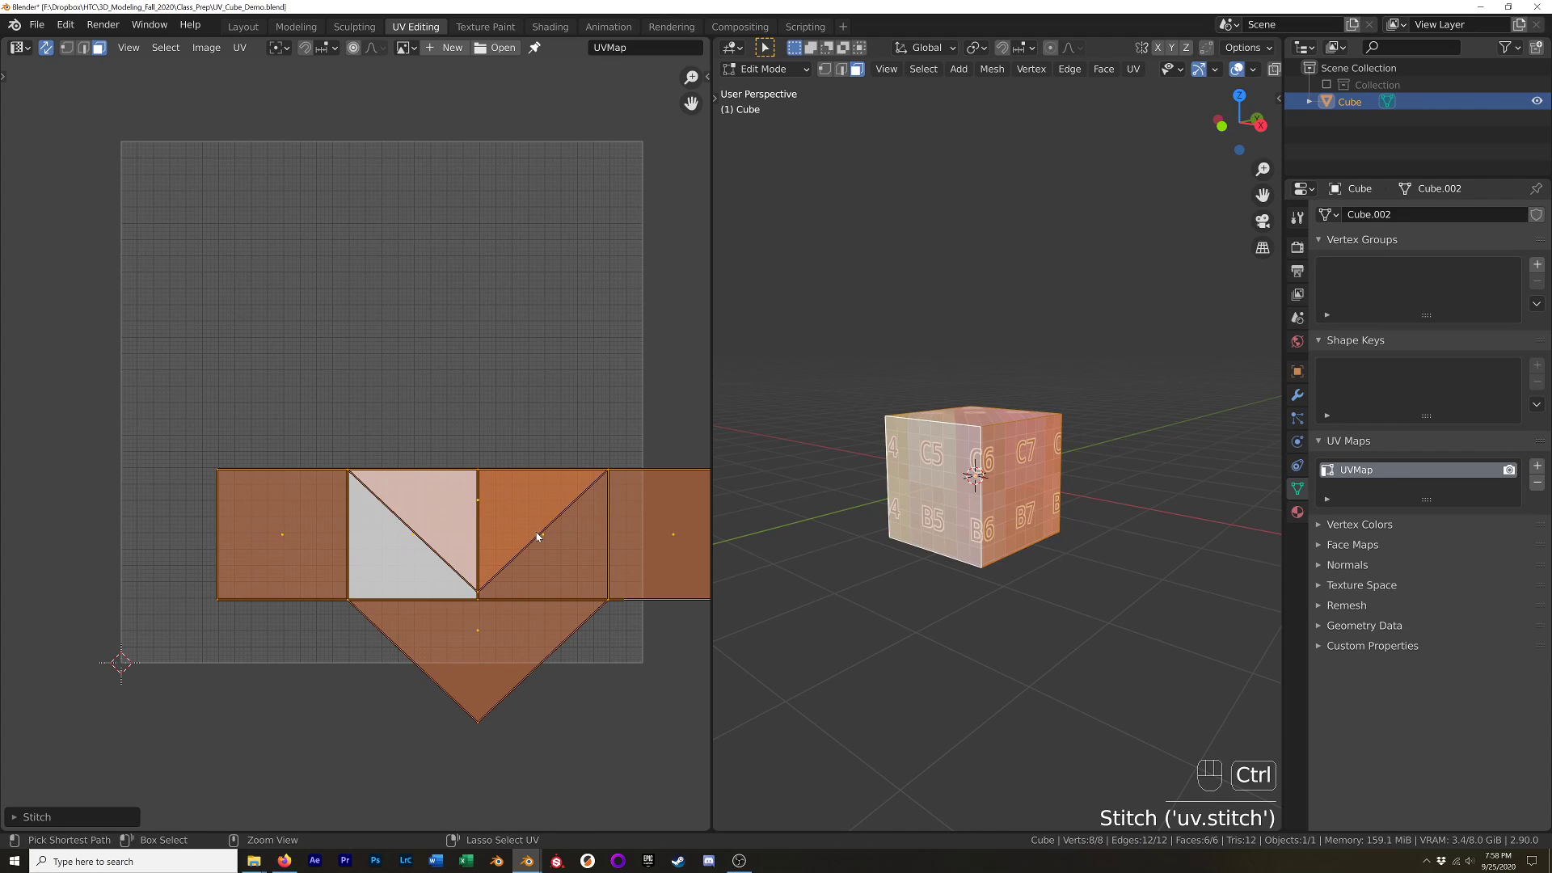
key("ctrl+z")
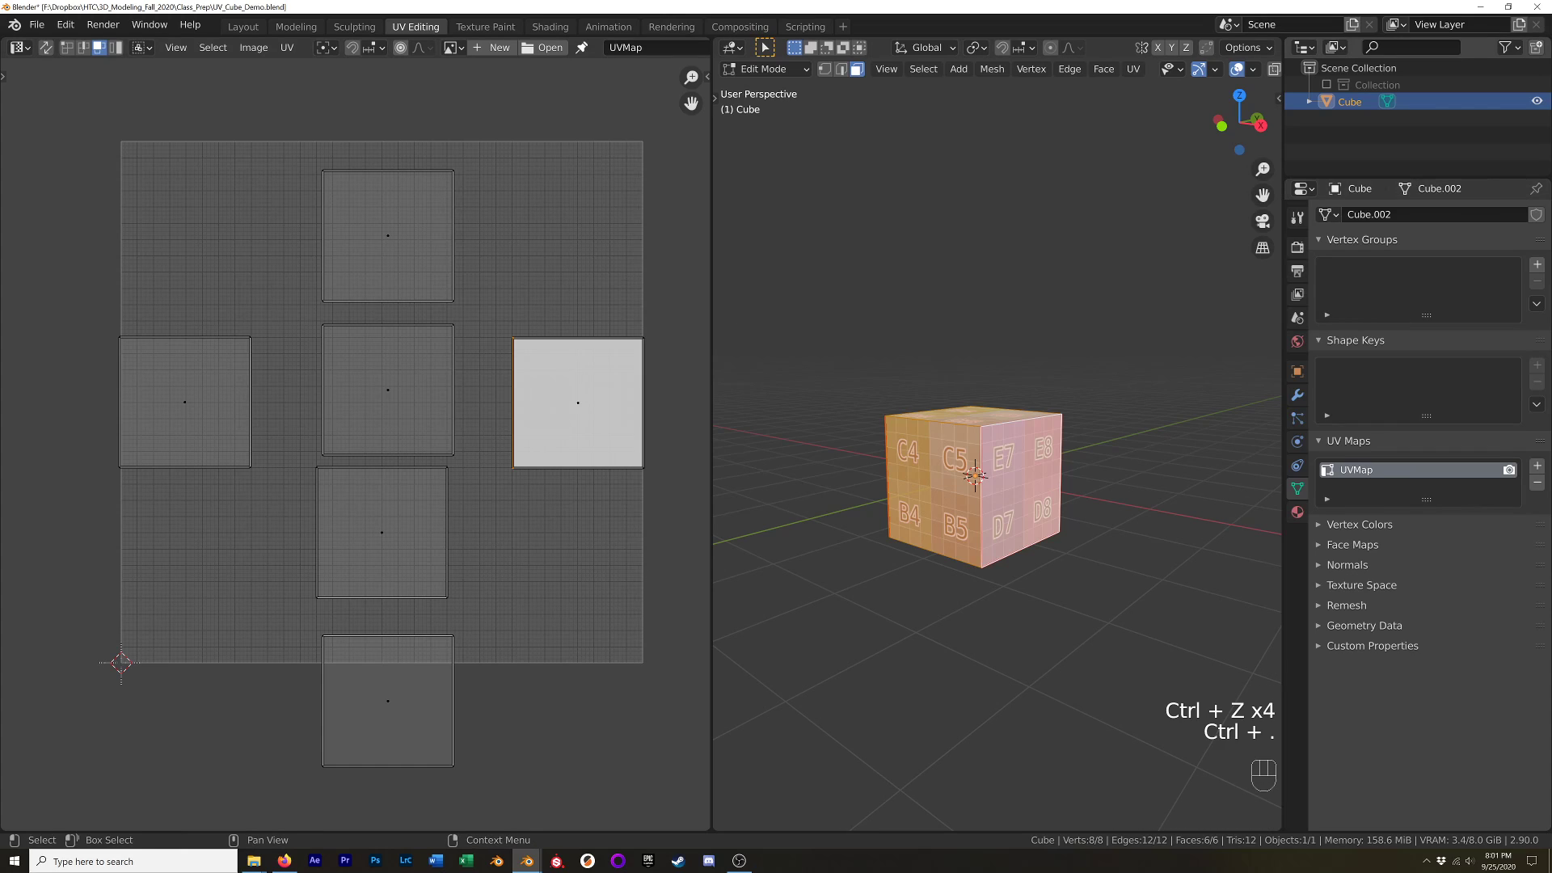
Stitch the left edge of the separate right-hand UV face to its matching edge on the column's third face.
left_click(458, 8)
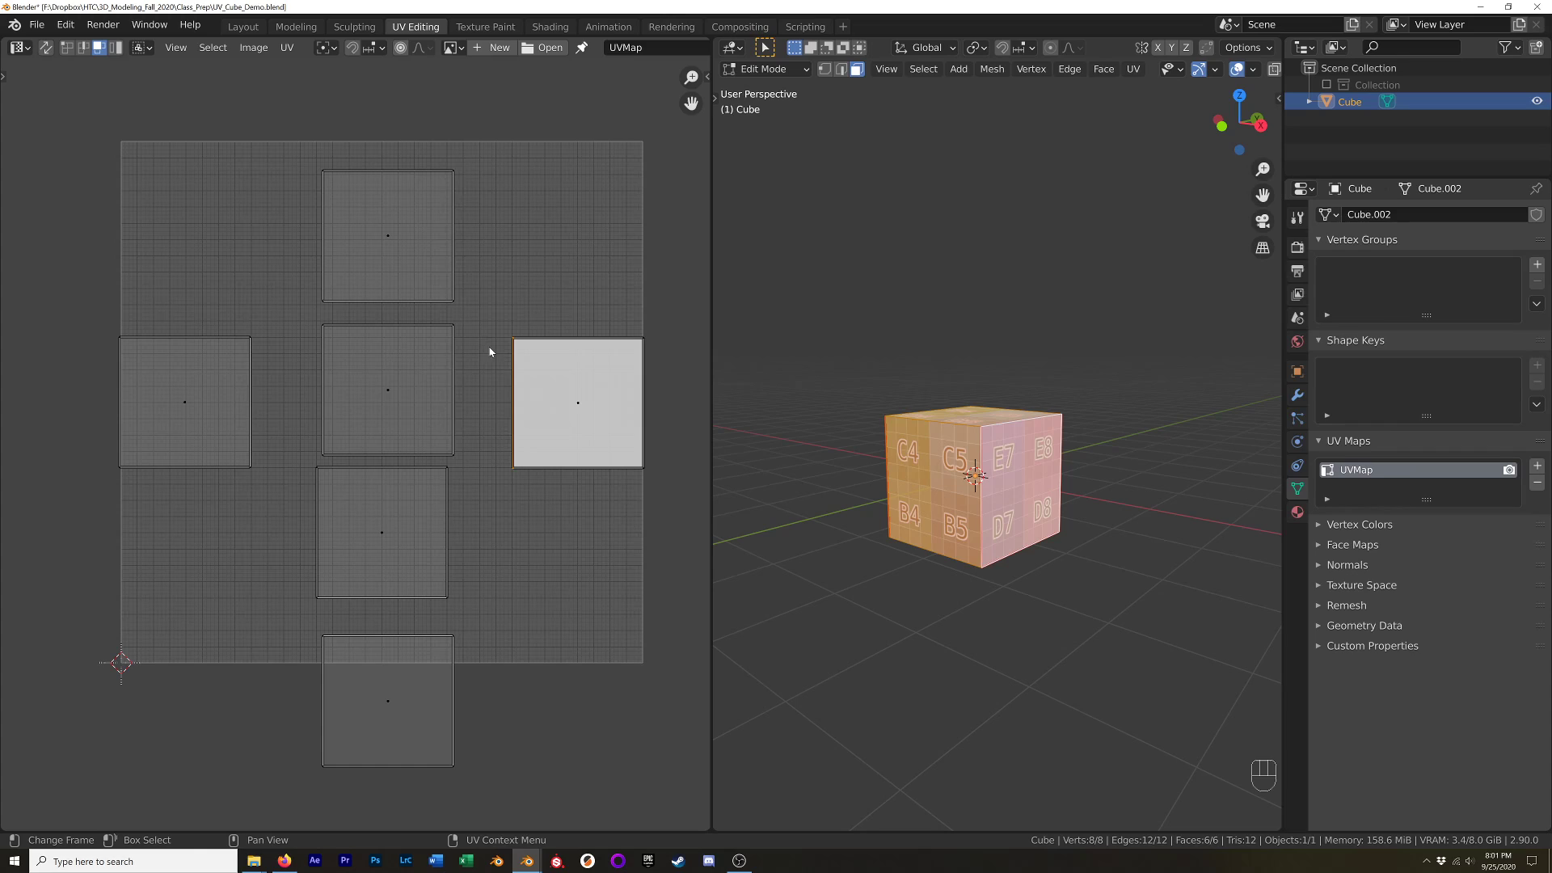
left_click(509, 379)
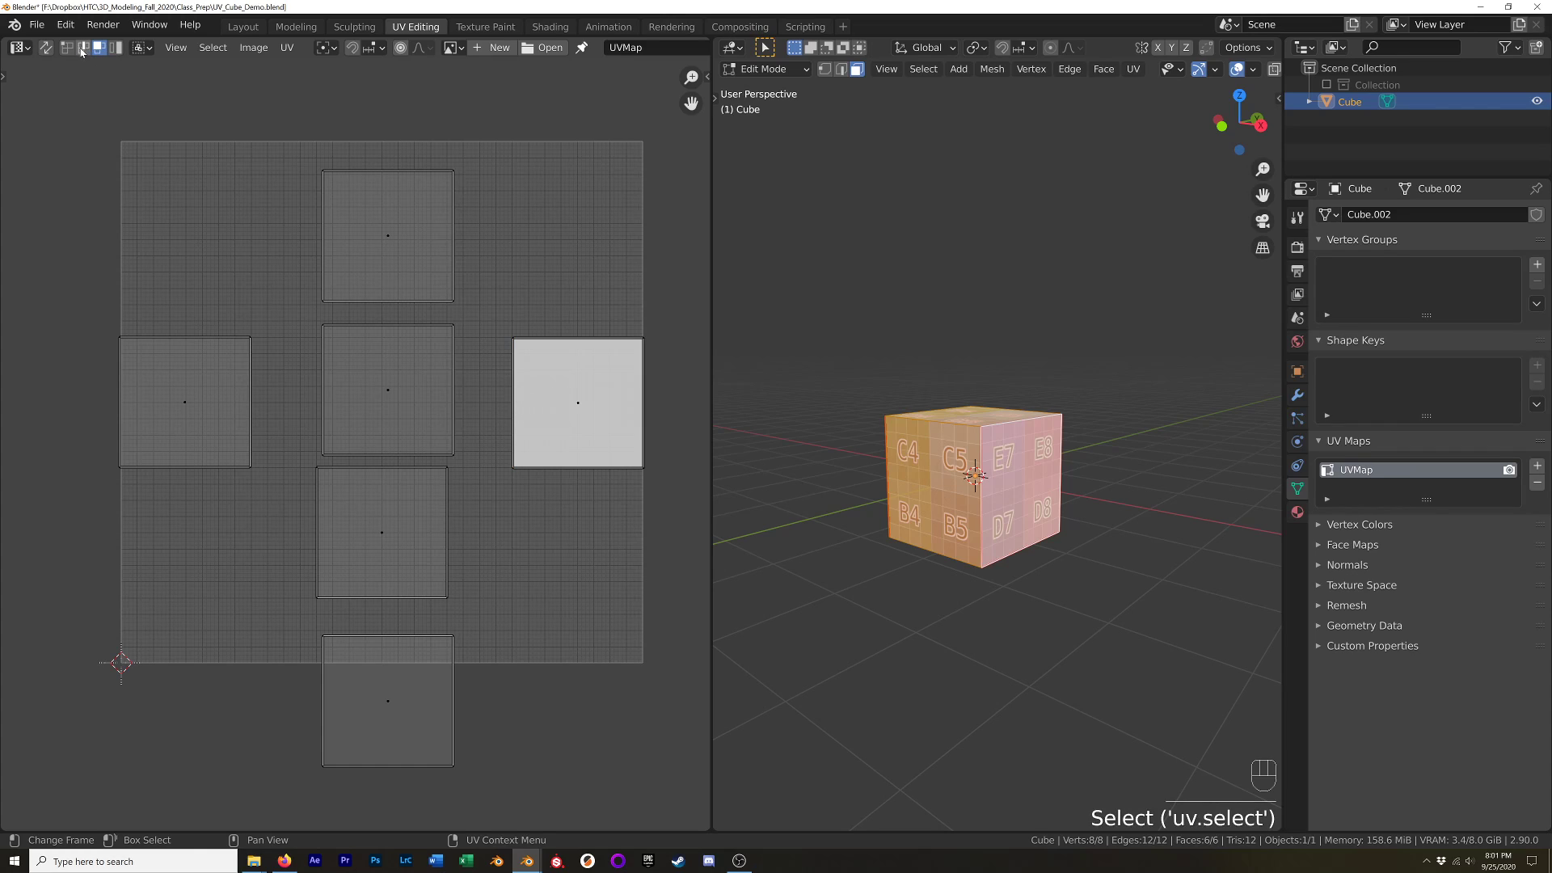
left_click(83, 47)
left_click(515, 393)
right_click(515, 393)
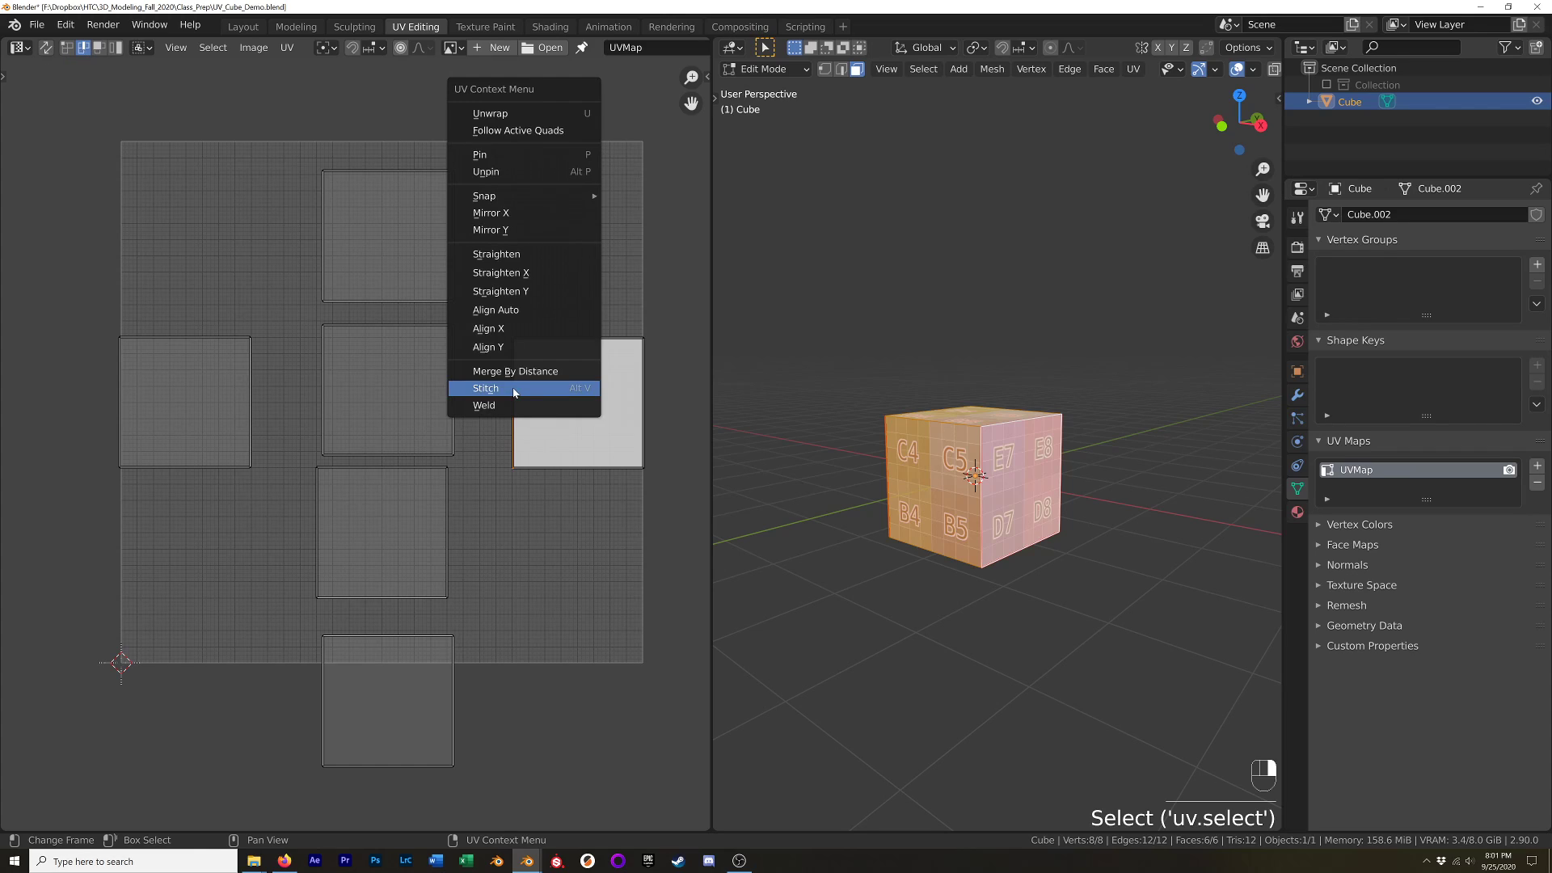
left_click(486, 388)
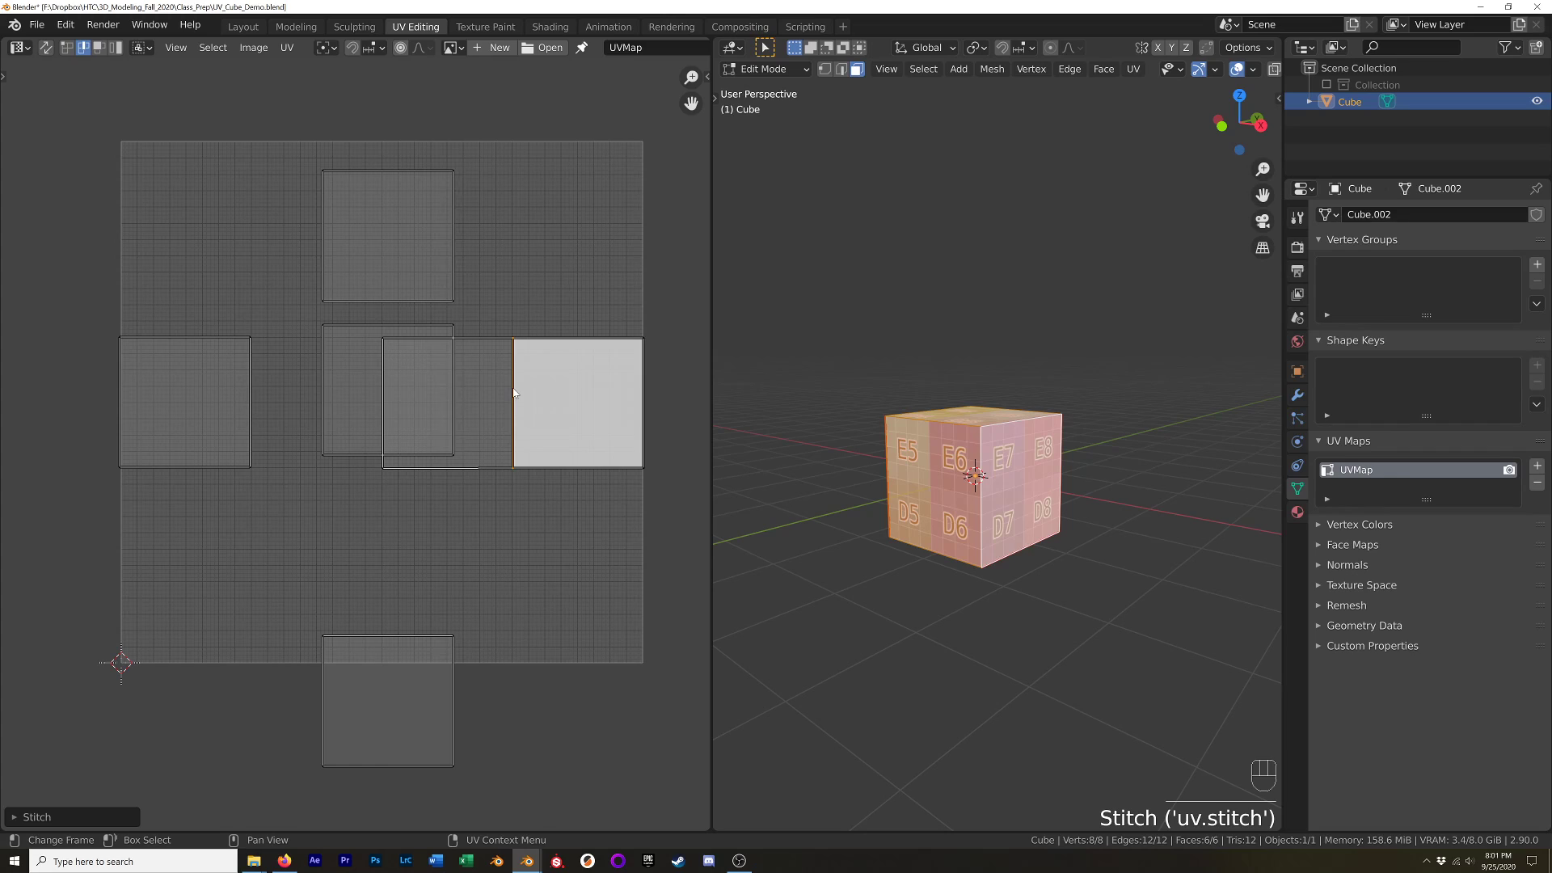
Select both stitched UV faces and move them together down and left, beneath the column's second face.
left_click(98, 47)
left_click(575, 398)
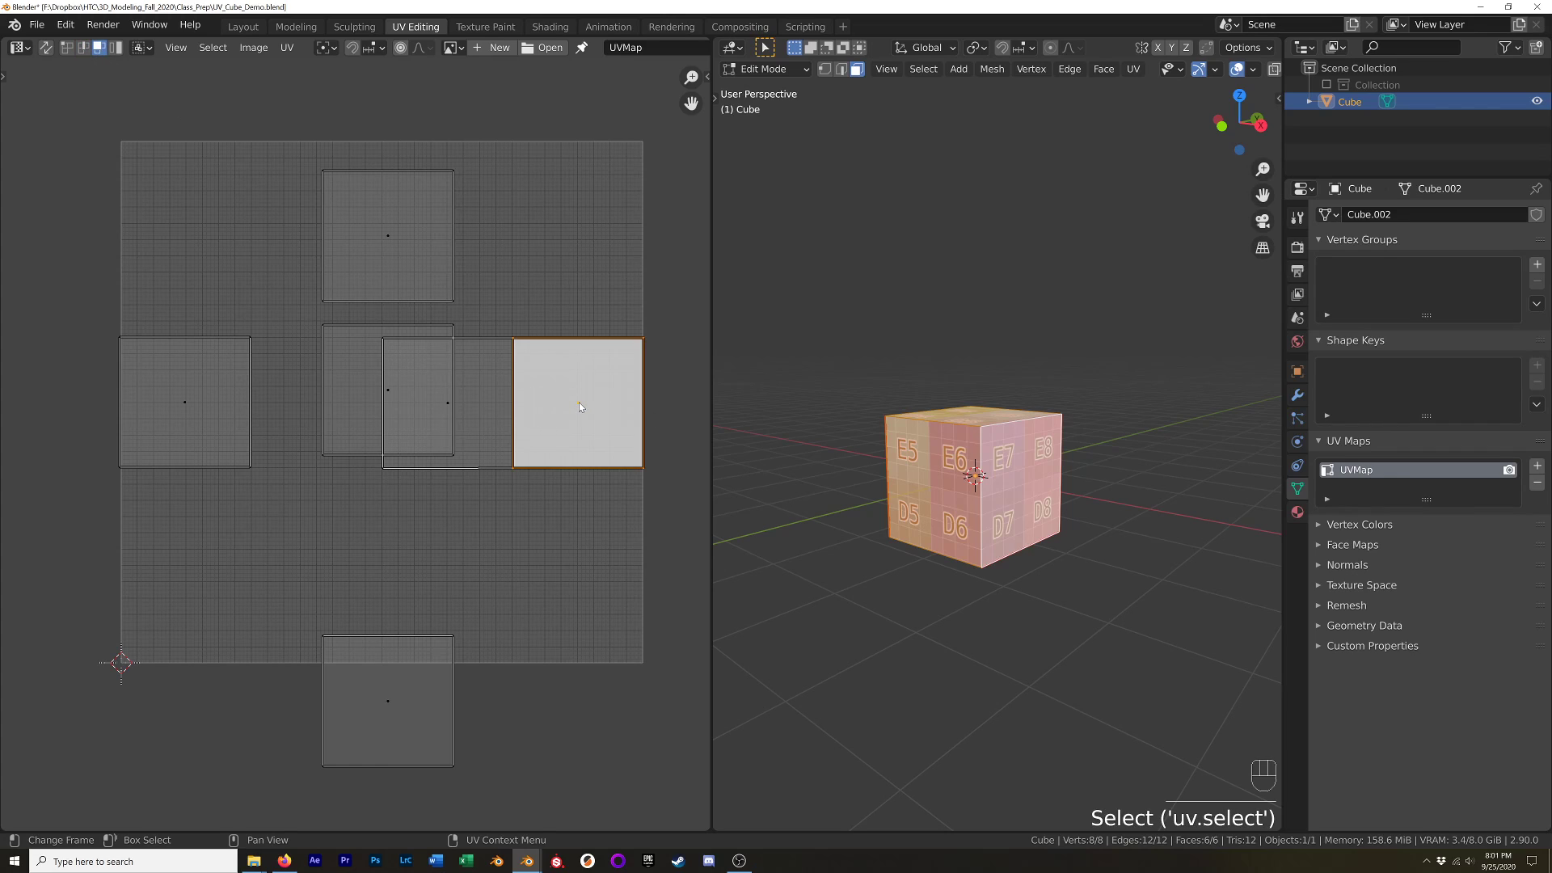
key("g")
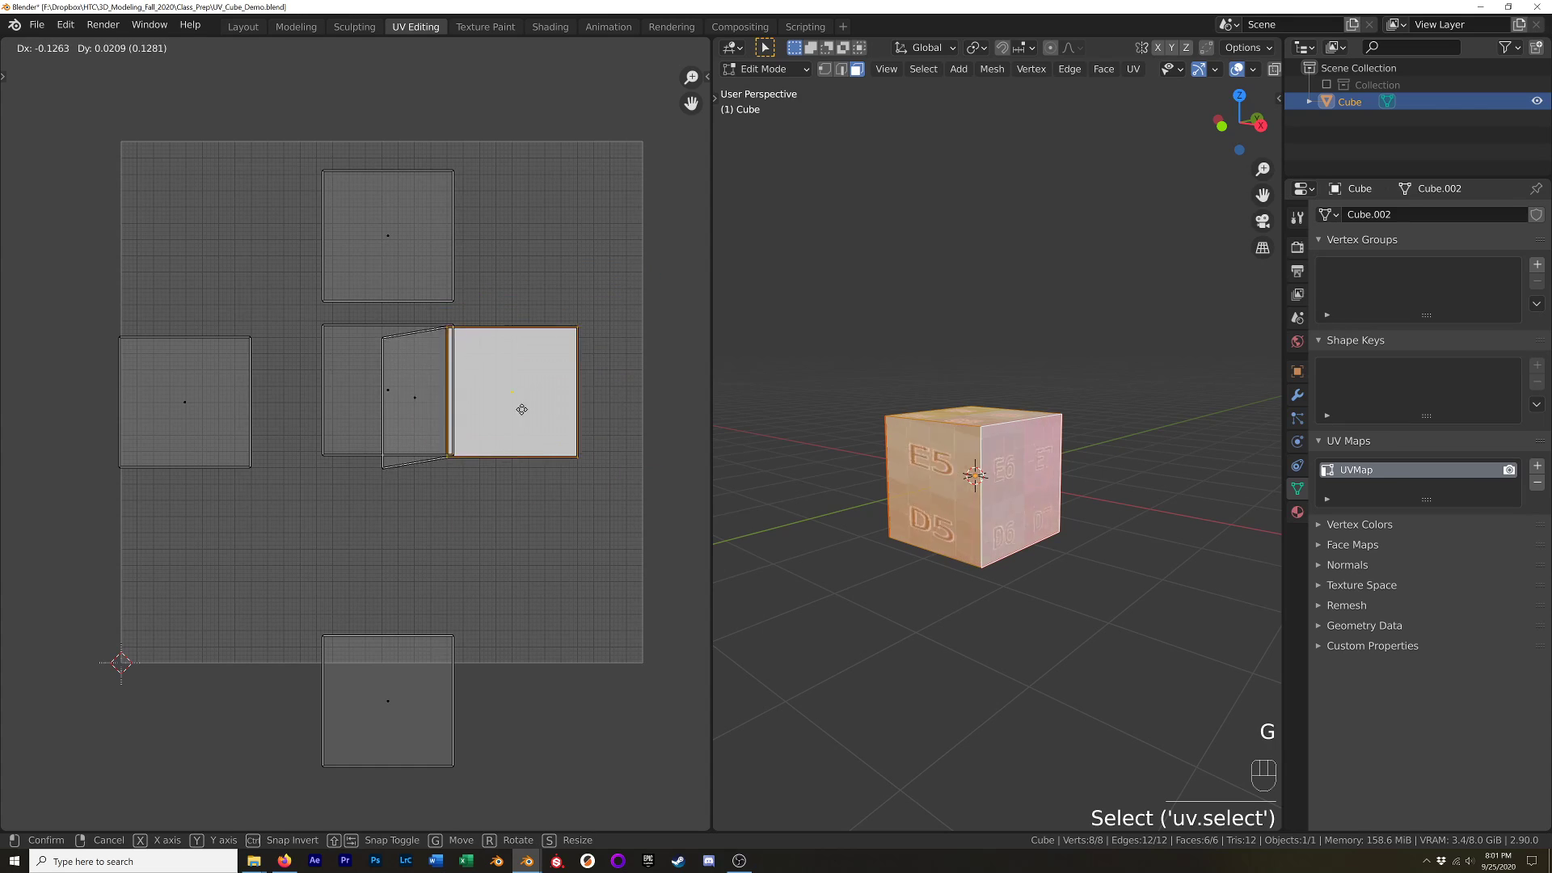
right_click(522, 409)
left_click(475, 419, "shift")
key("g")
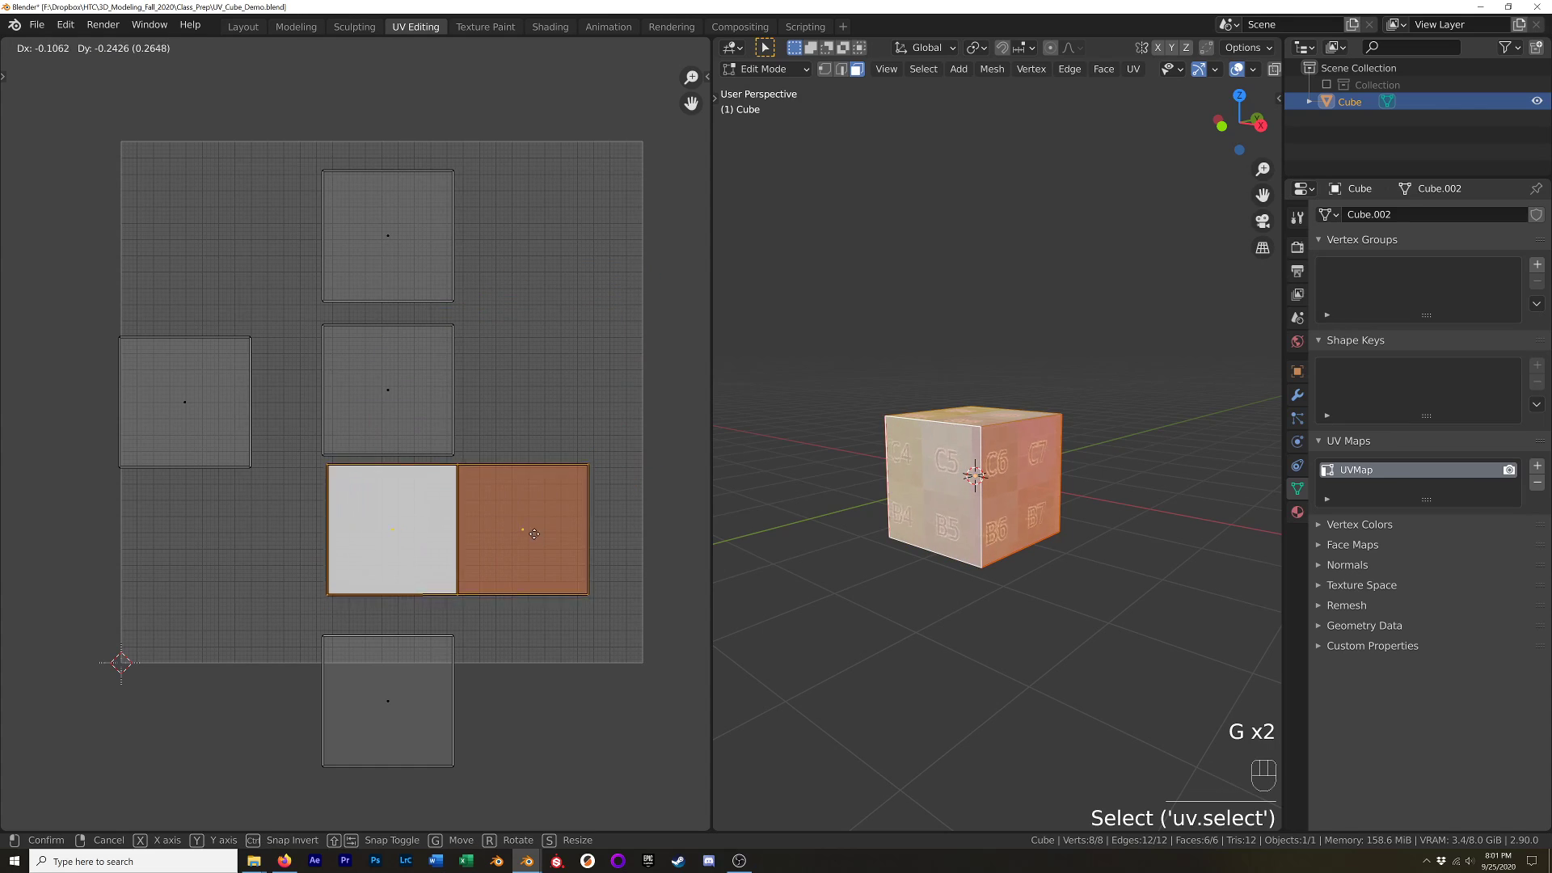
left_click(546, 545)
Turn on UV sync selection, try moving only the right-hand stitched face, and cancel the move.
left_click(46, 48)
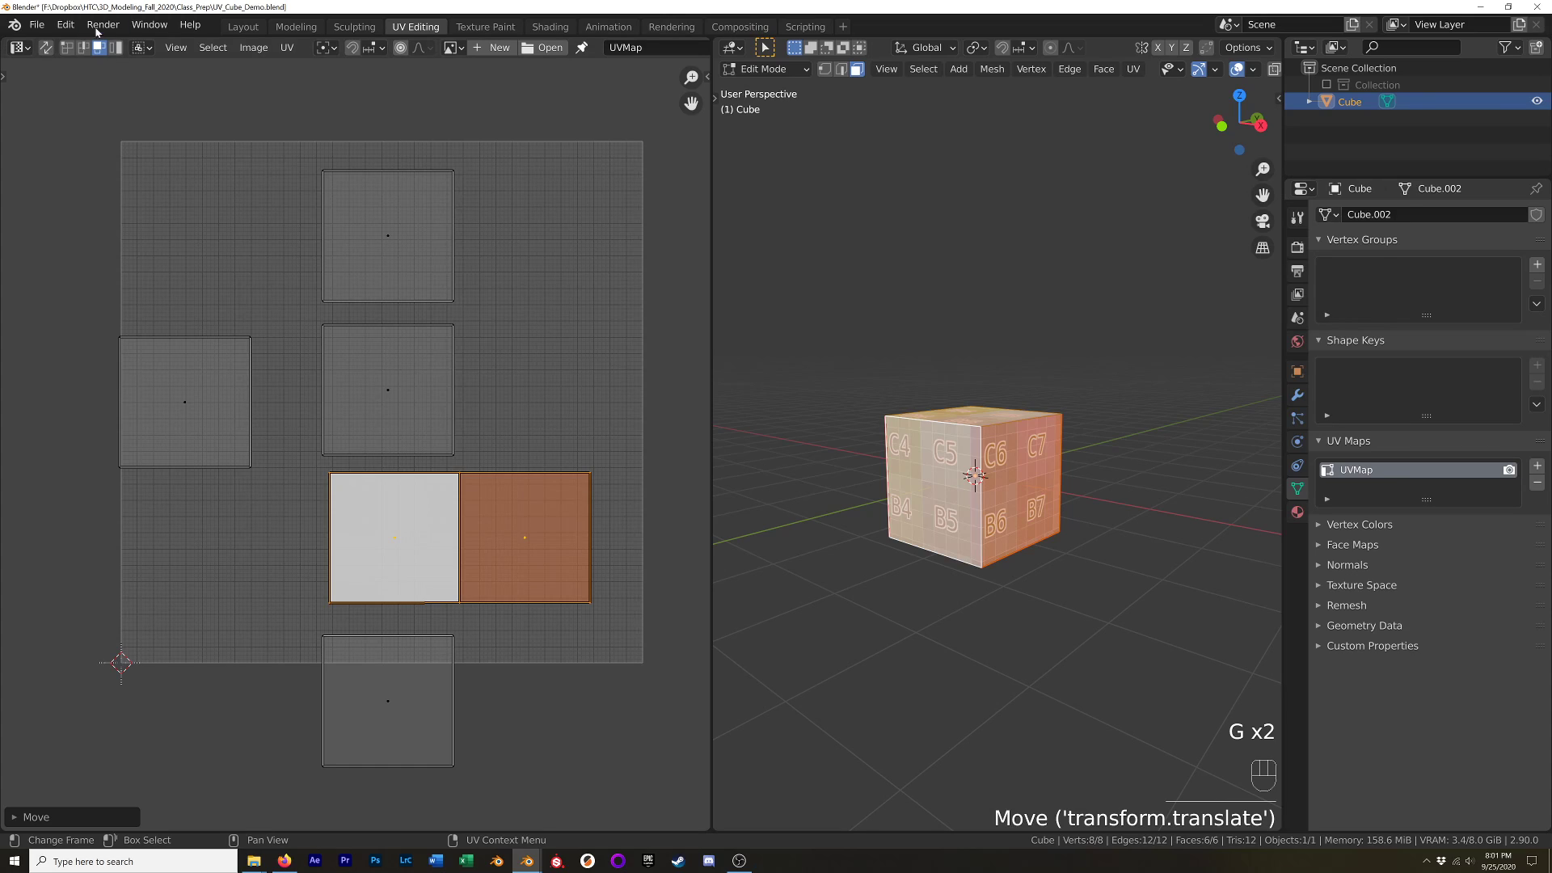
left_click(518, 350)
left_click(525, 527)
key("g")
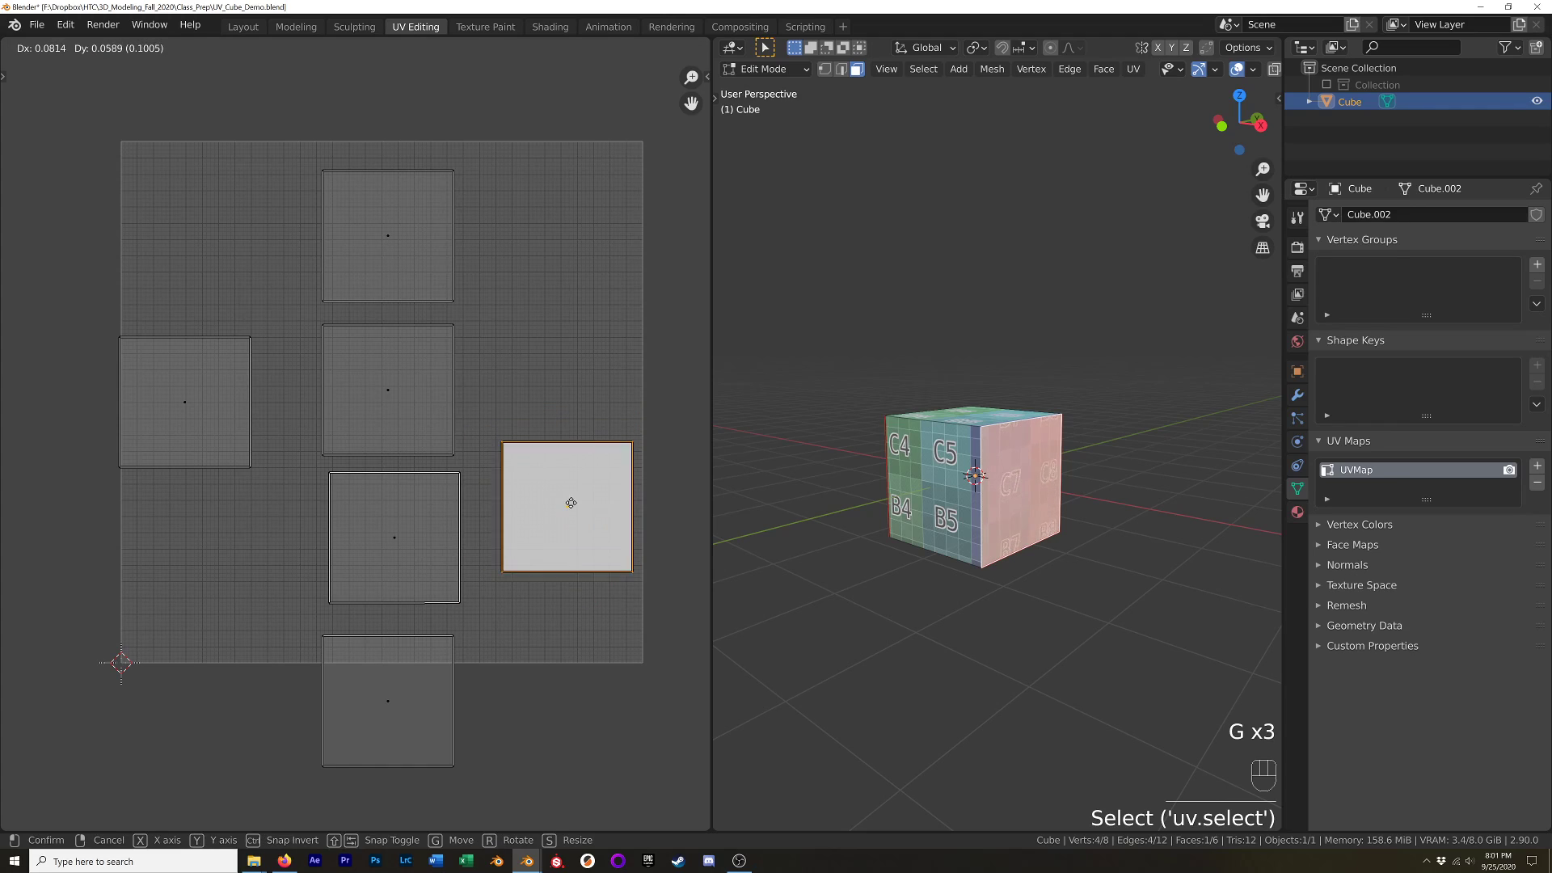
right_click(571, 503)
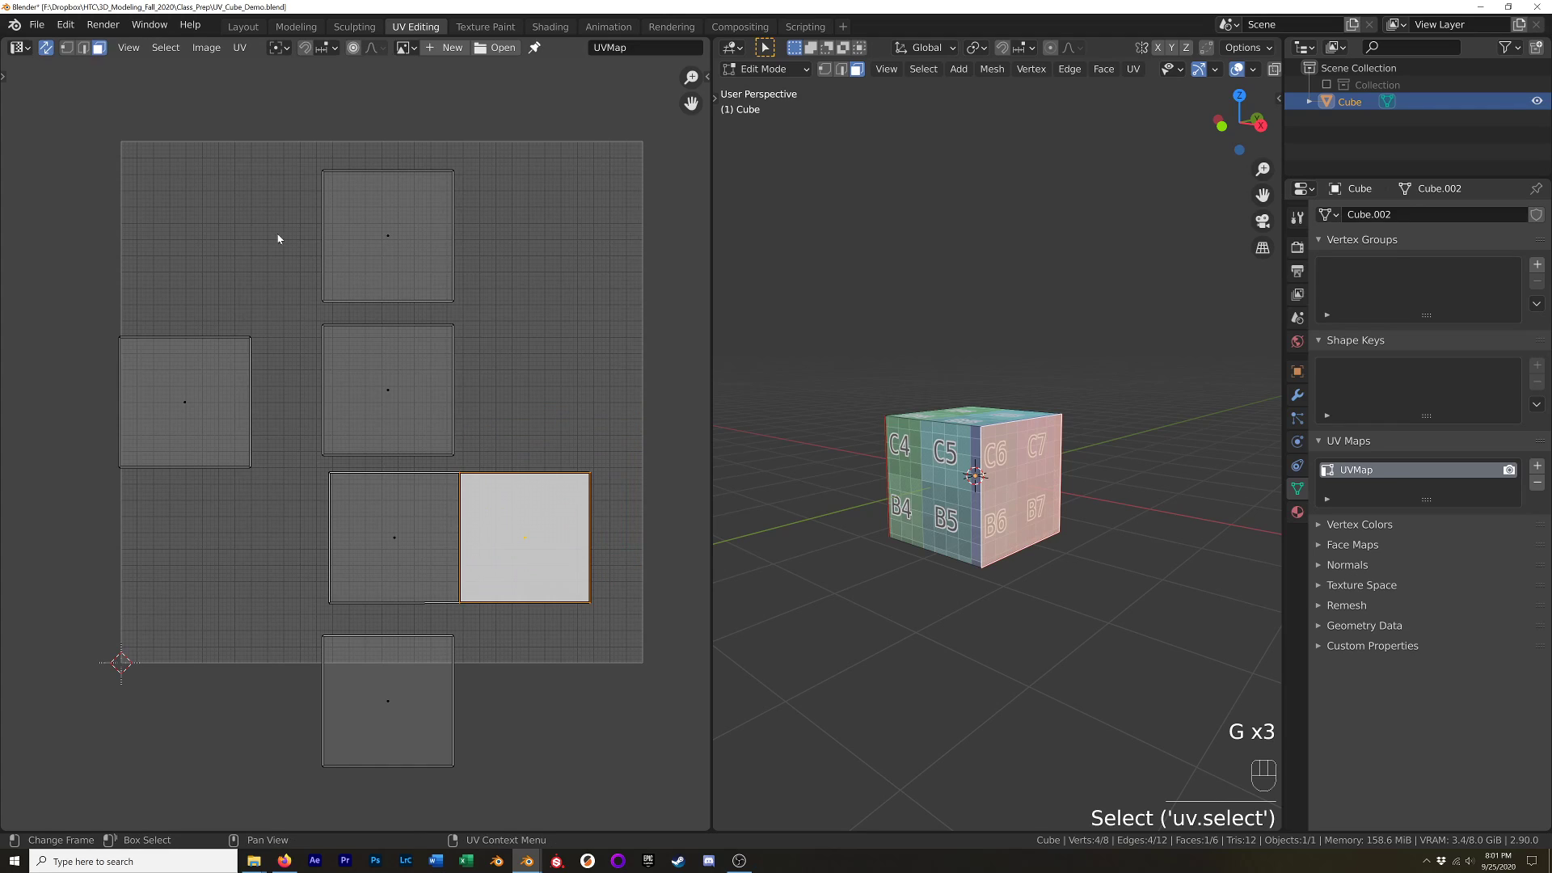
Turn off UV sync selection, select all of the cube's faces, and select only the right-hand stitched face in the UV layout.
left_click(47, 51)
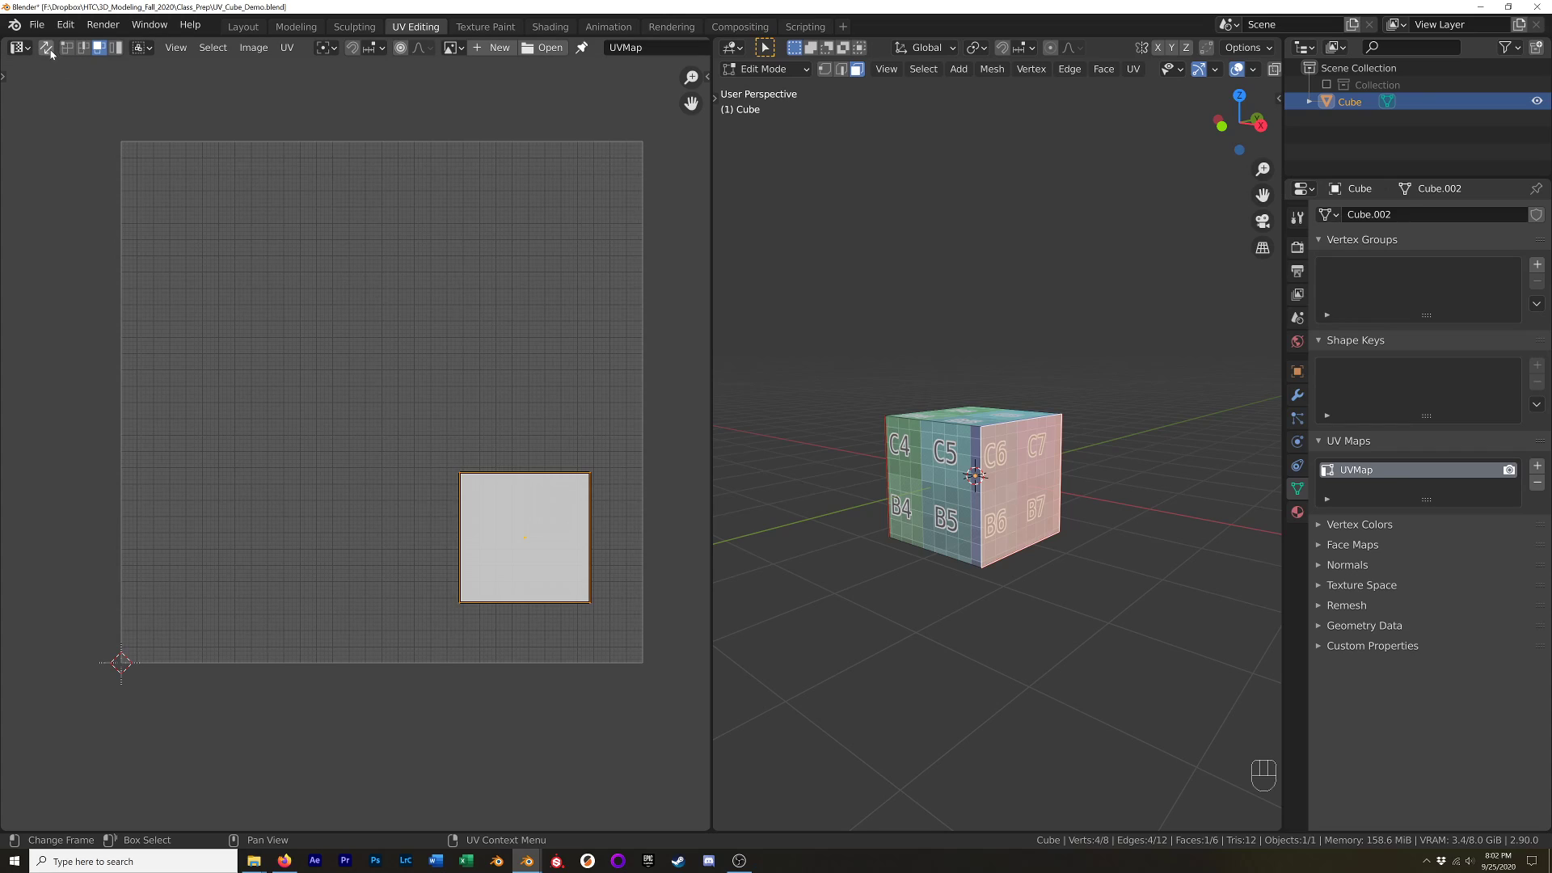
key("a")
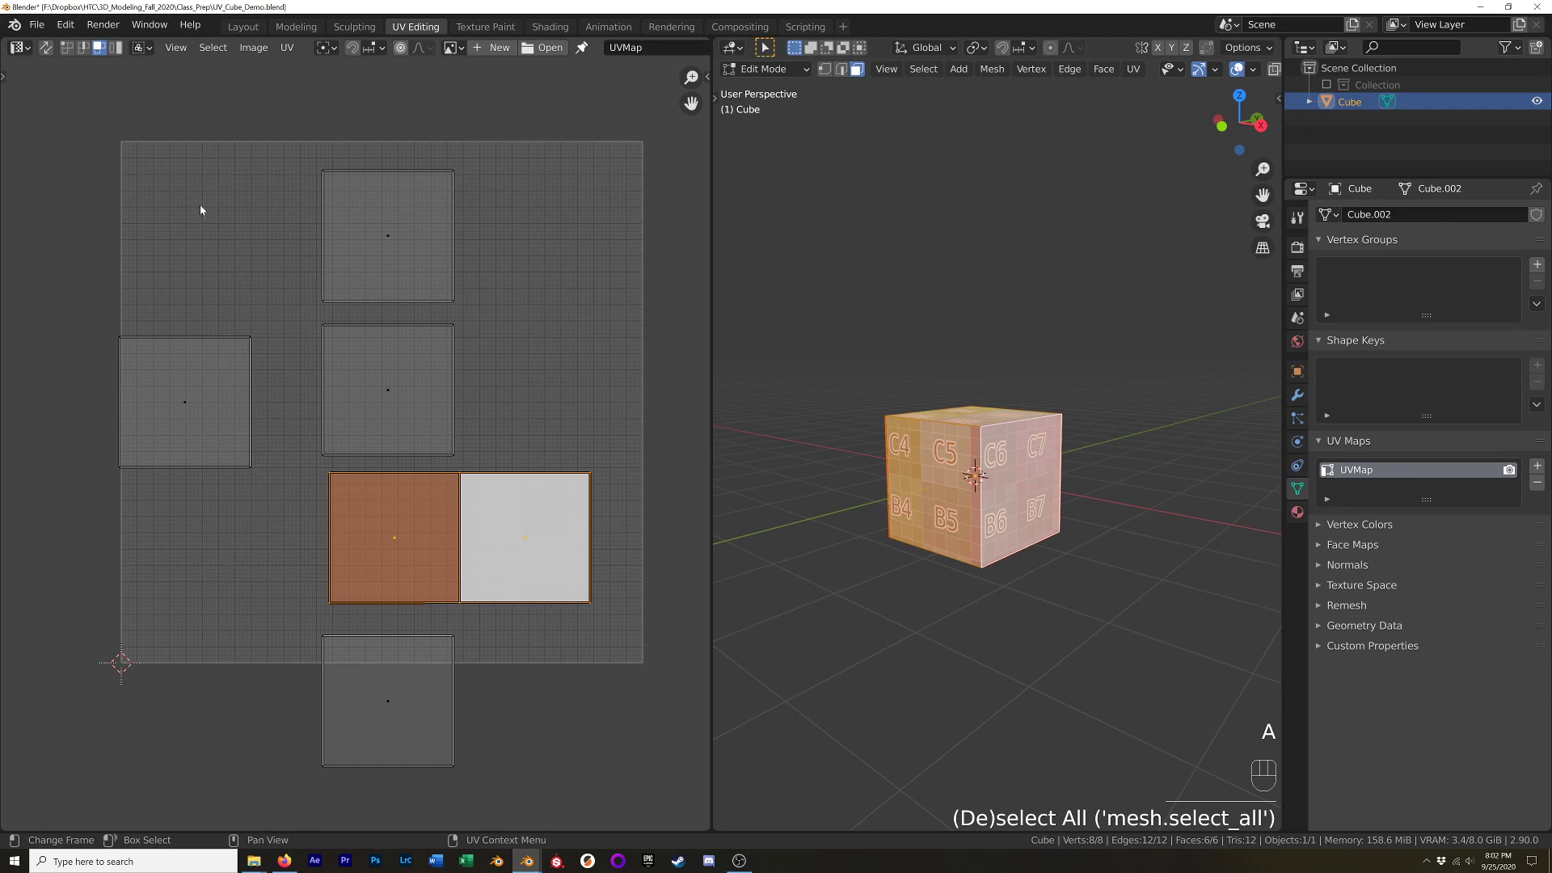
left_click(488, 519)
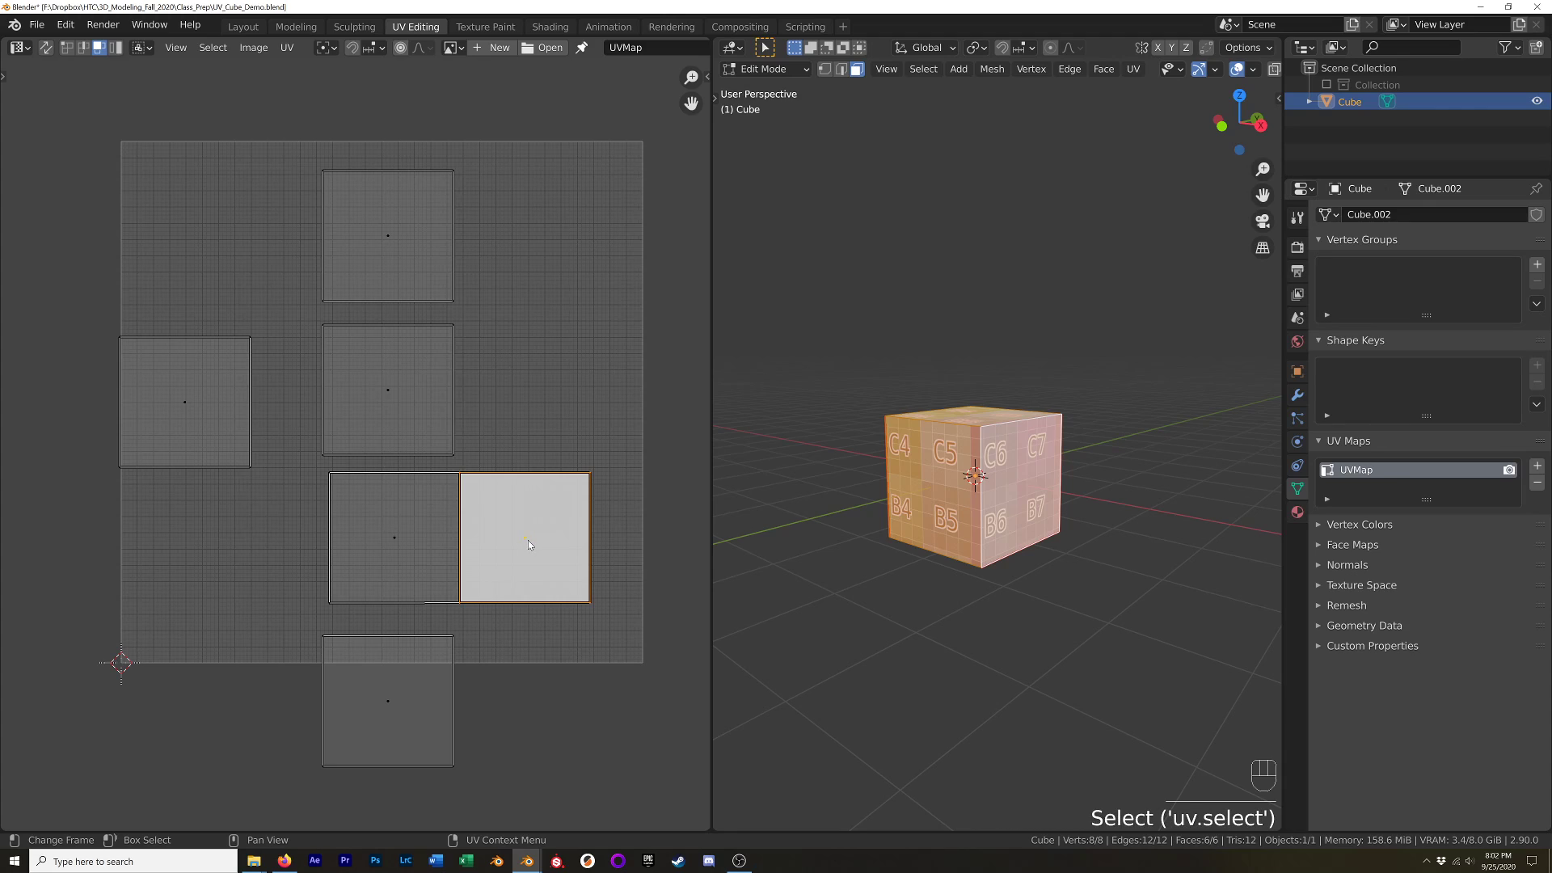
Switch UV selection to island mode and try selecting several islands, ending with the joined two-face island.
key("g")
left_click(510, 540)
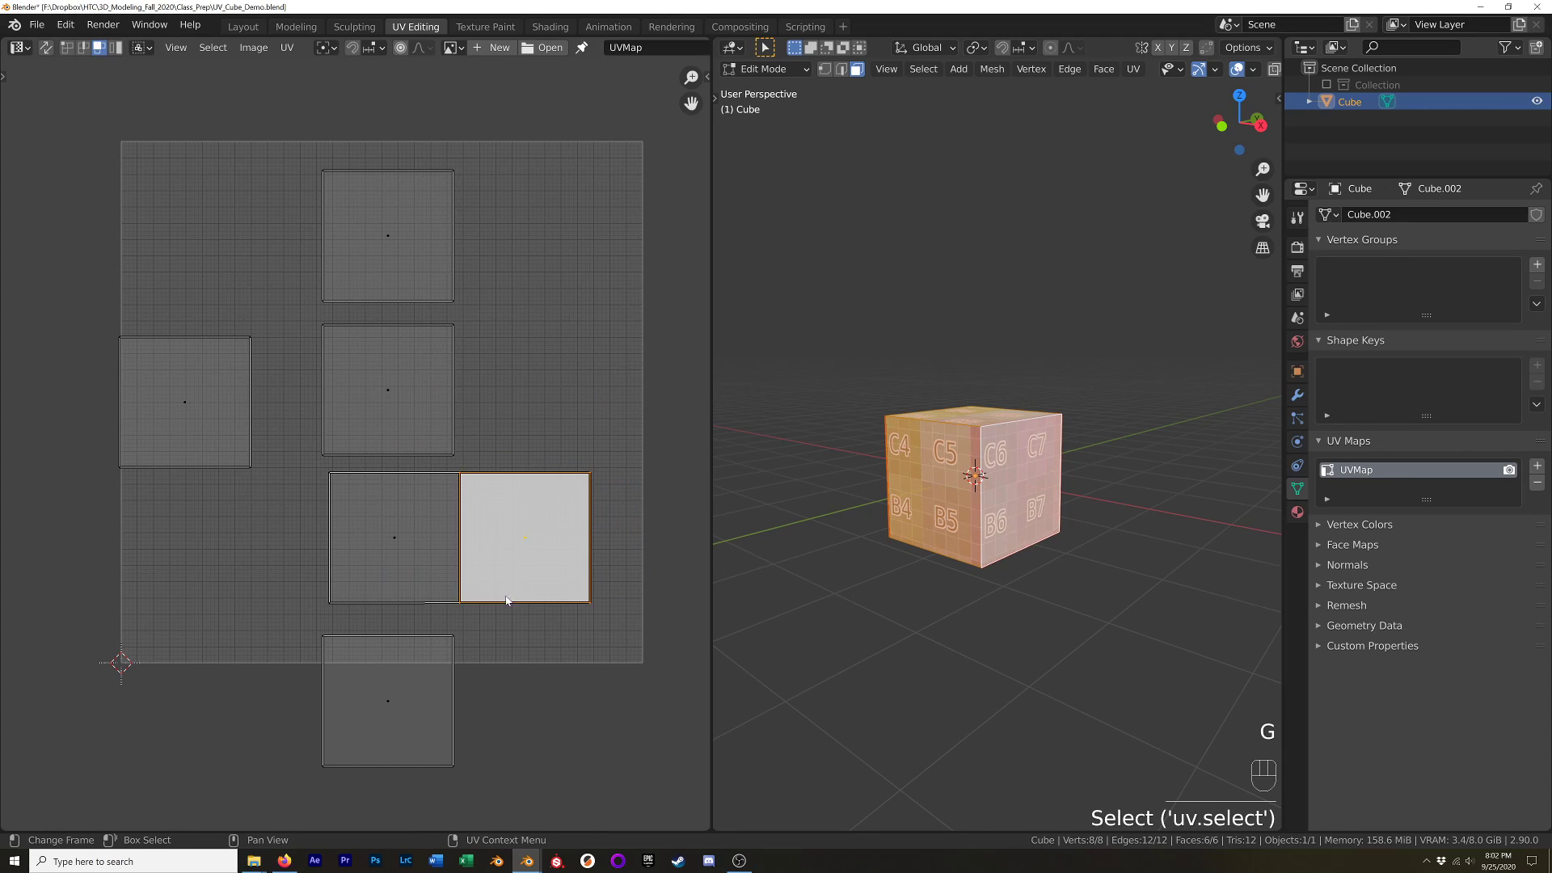
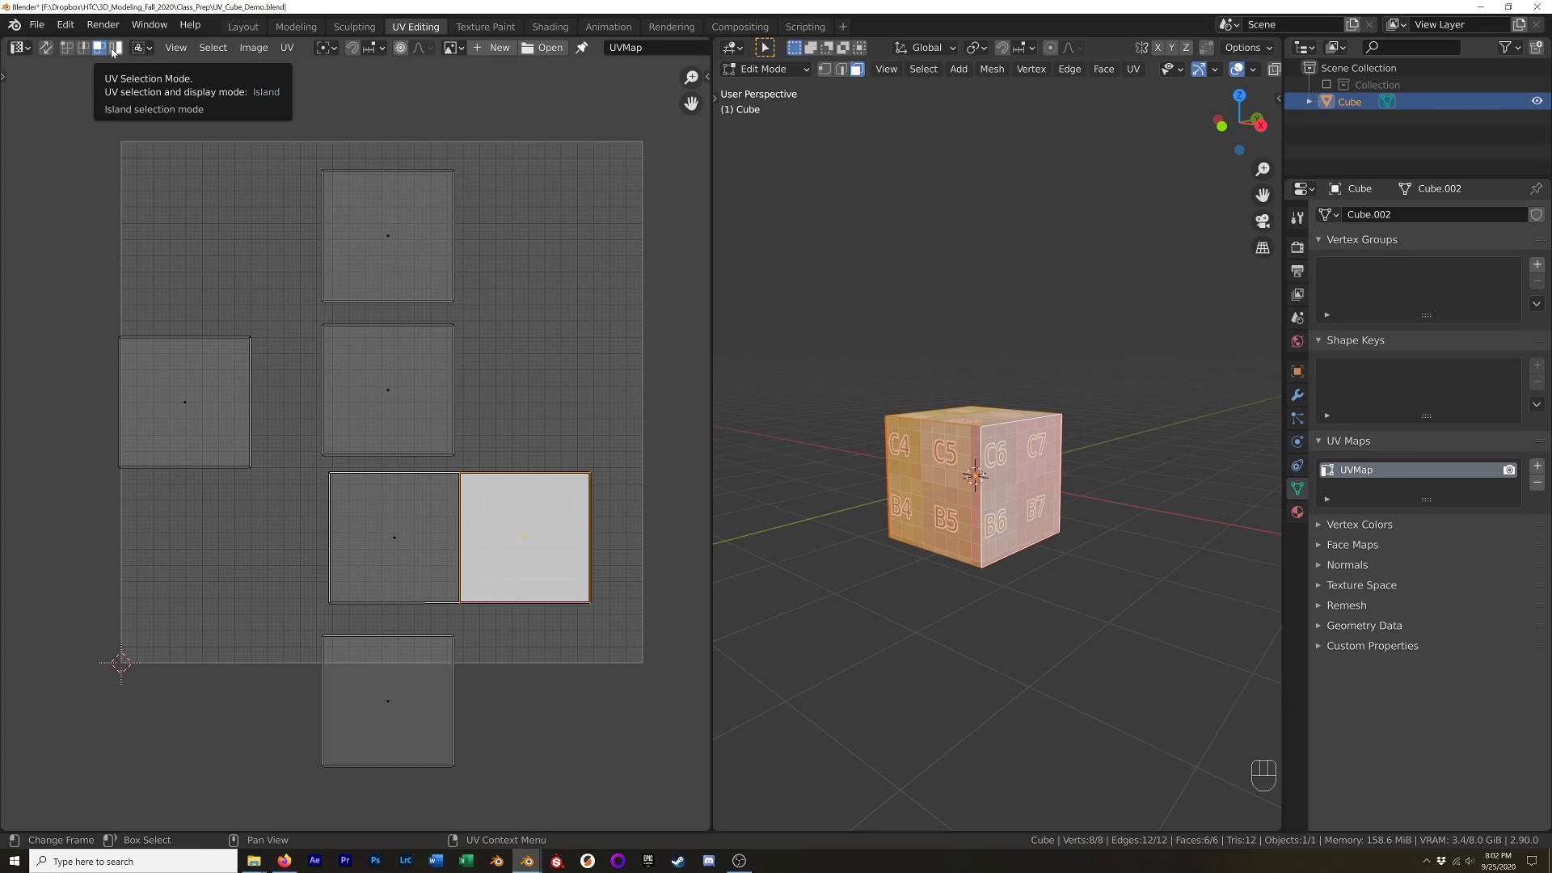
left_click(114, 49)
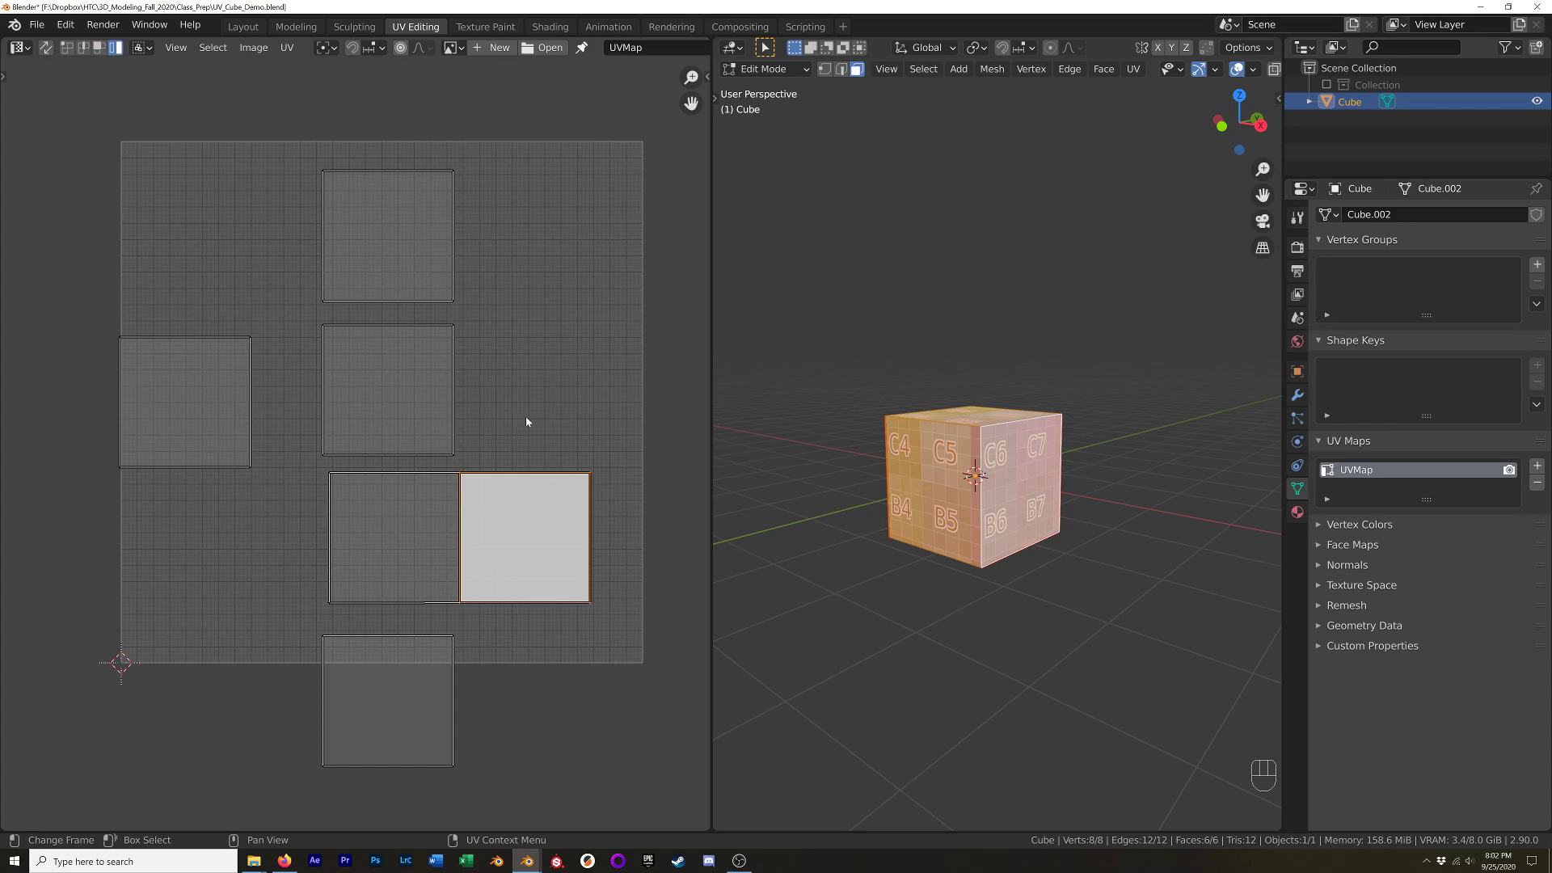
left_click(506, 495)
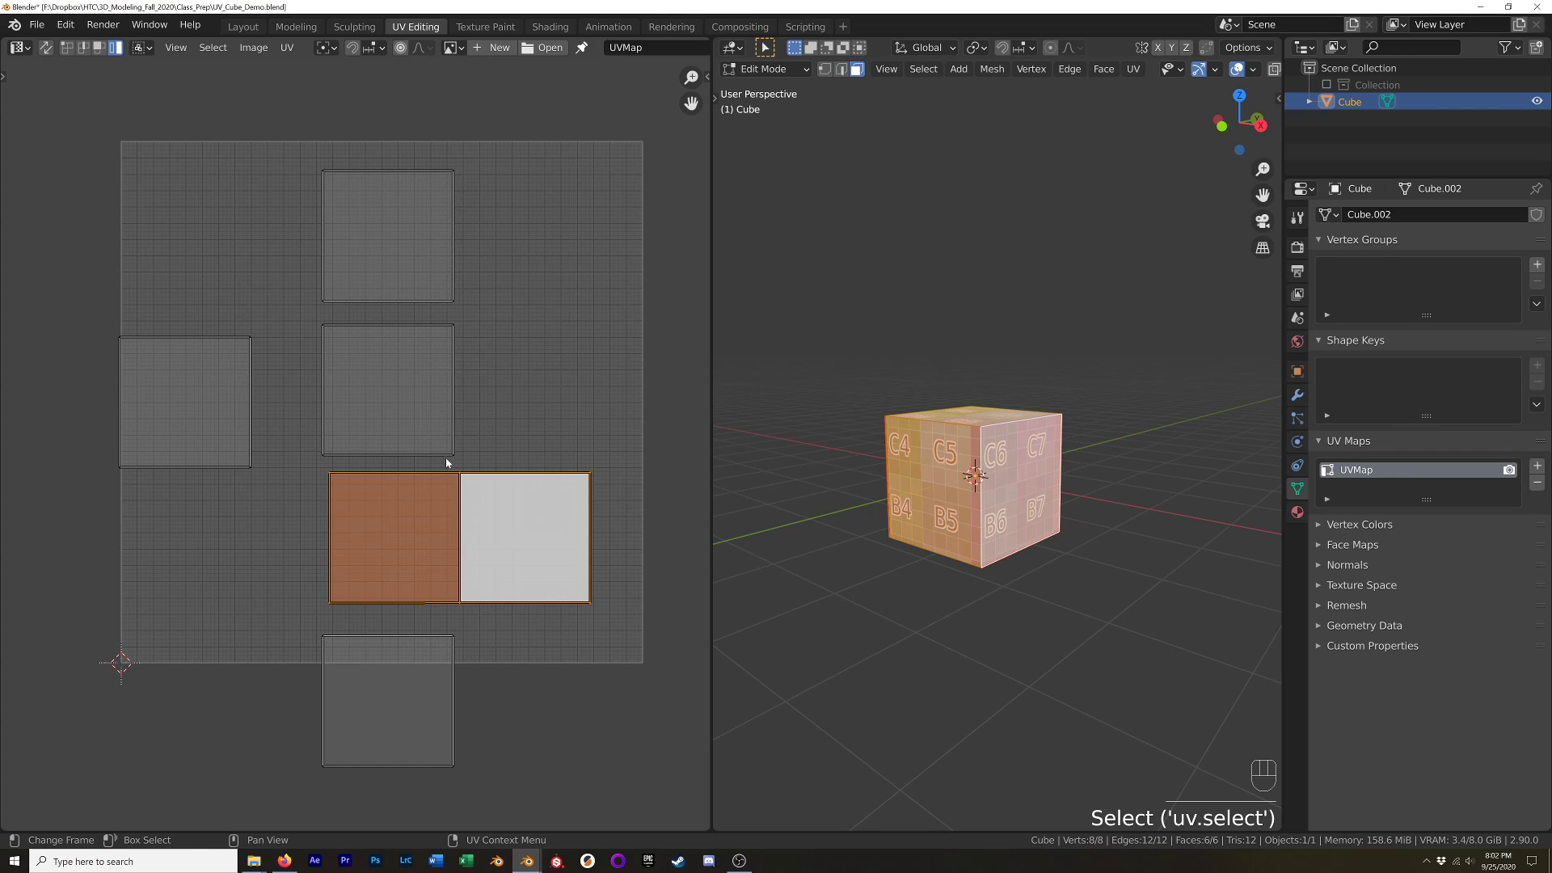
left_click(407, 397)
left_click(422, 377)
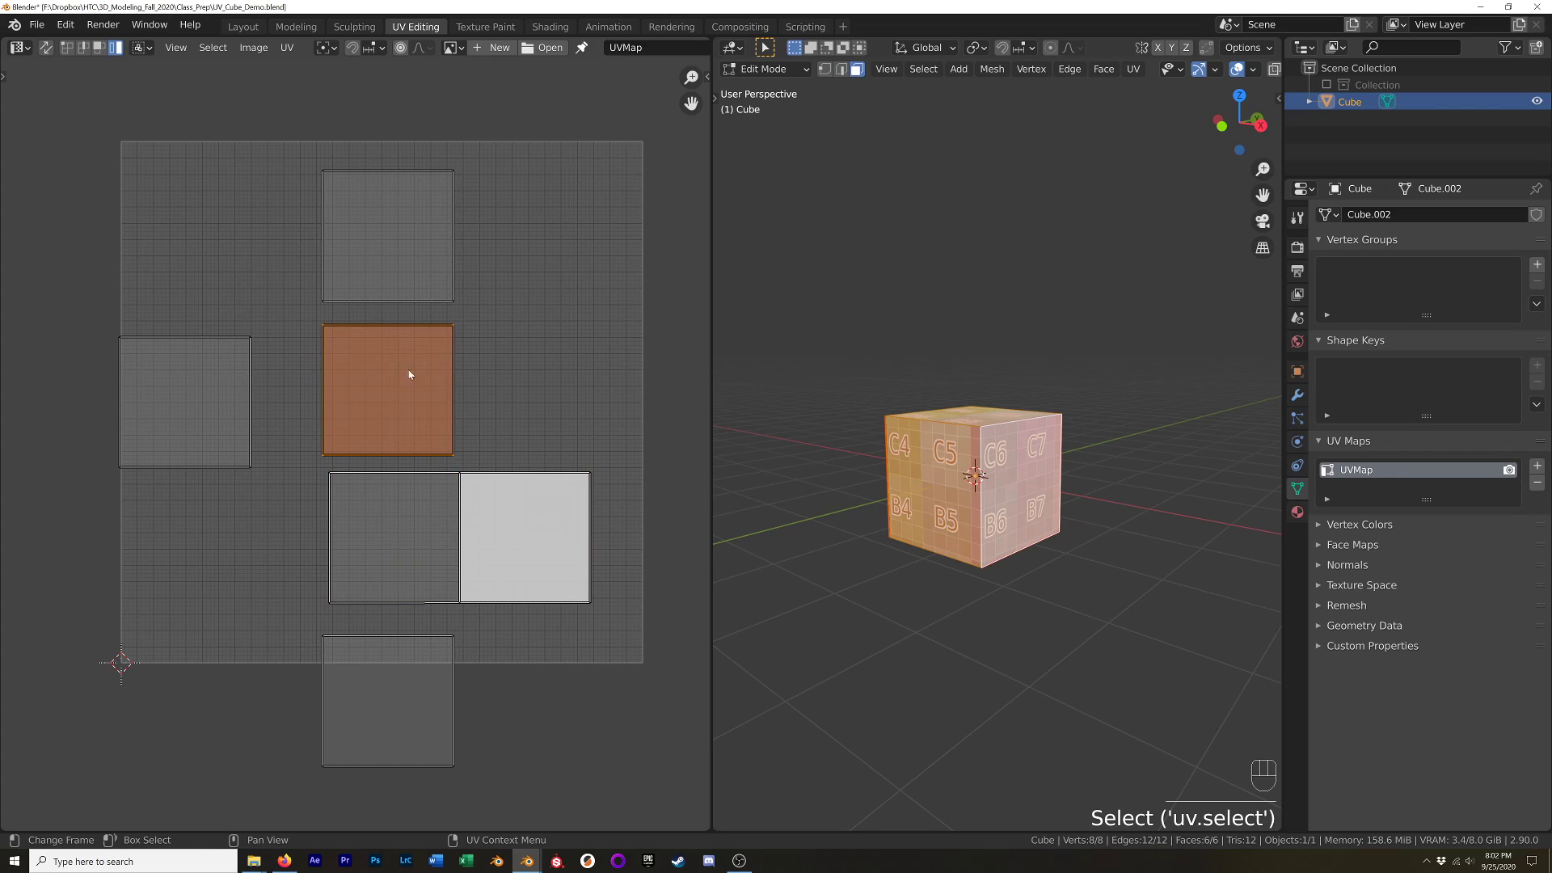
left_click(425, 252)
left_click(528, 526)
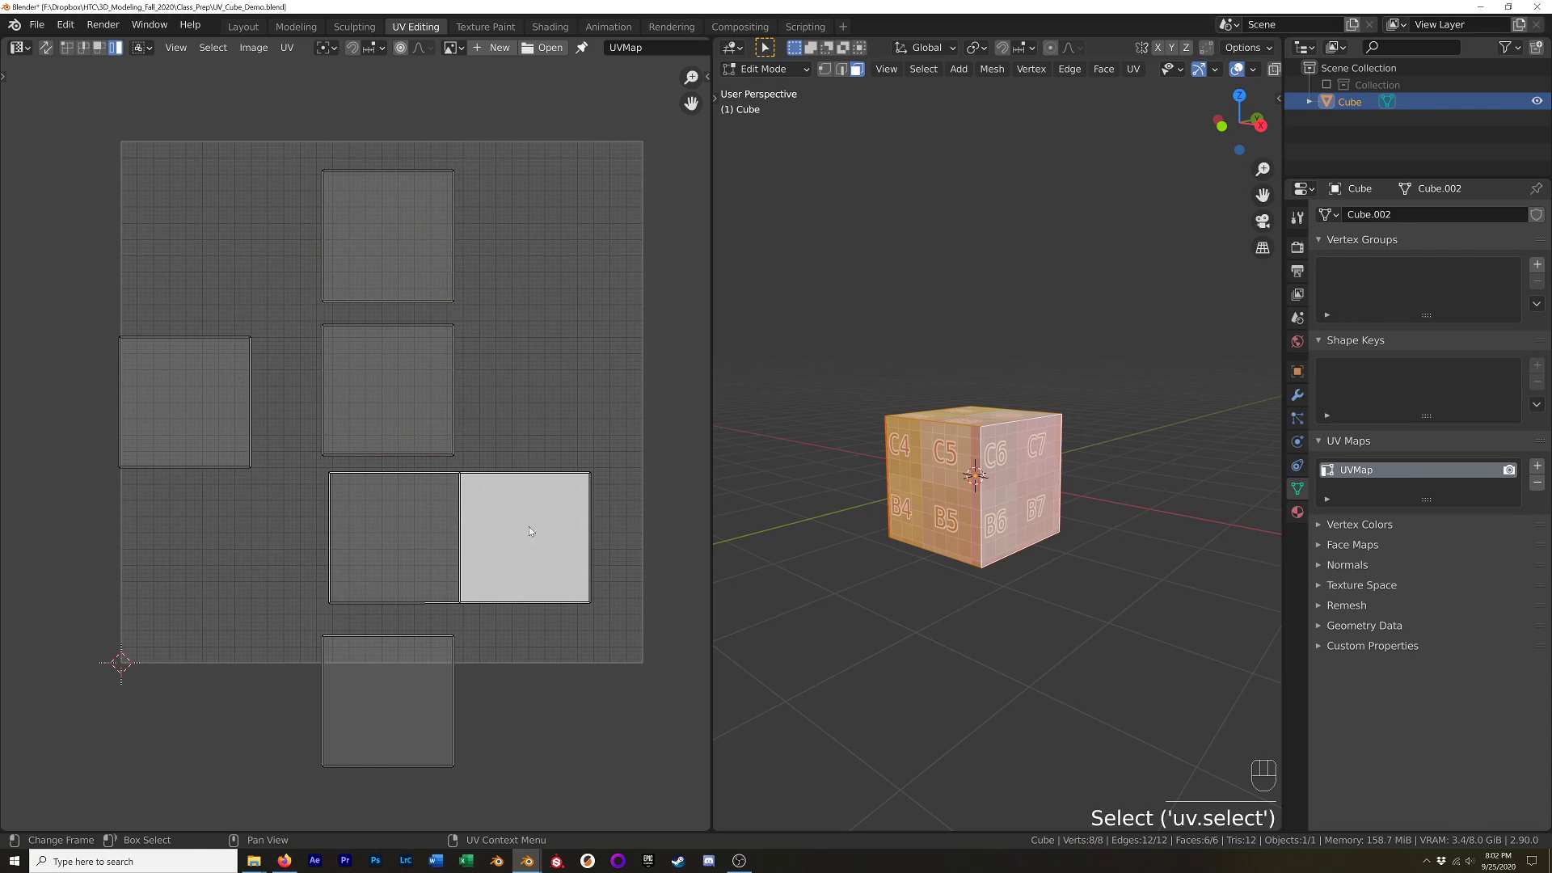
left_click(492, 526)
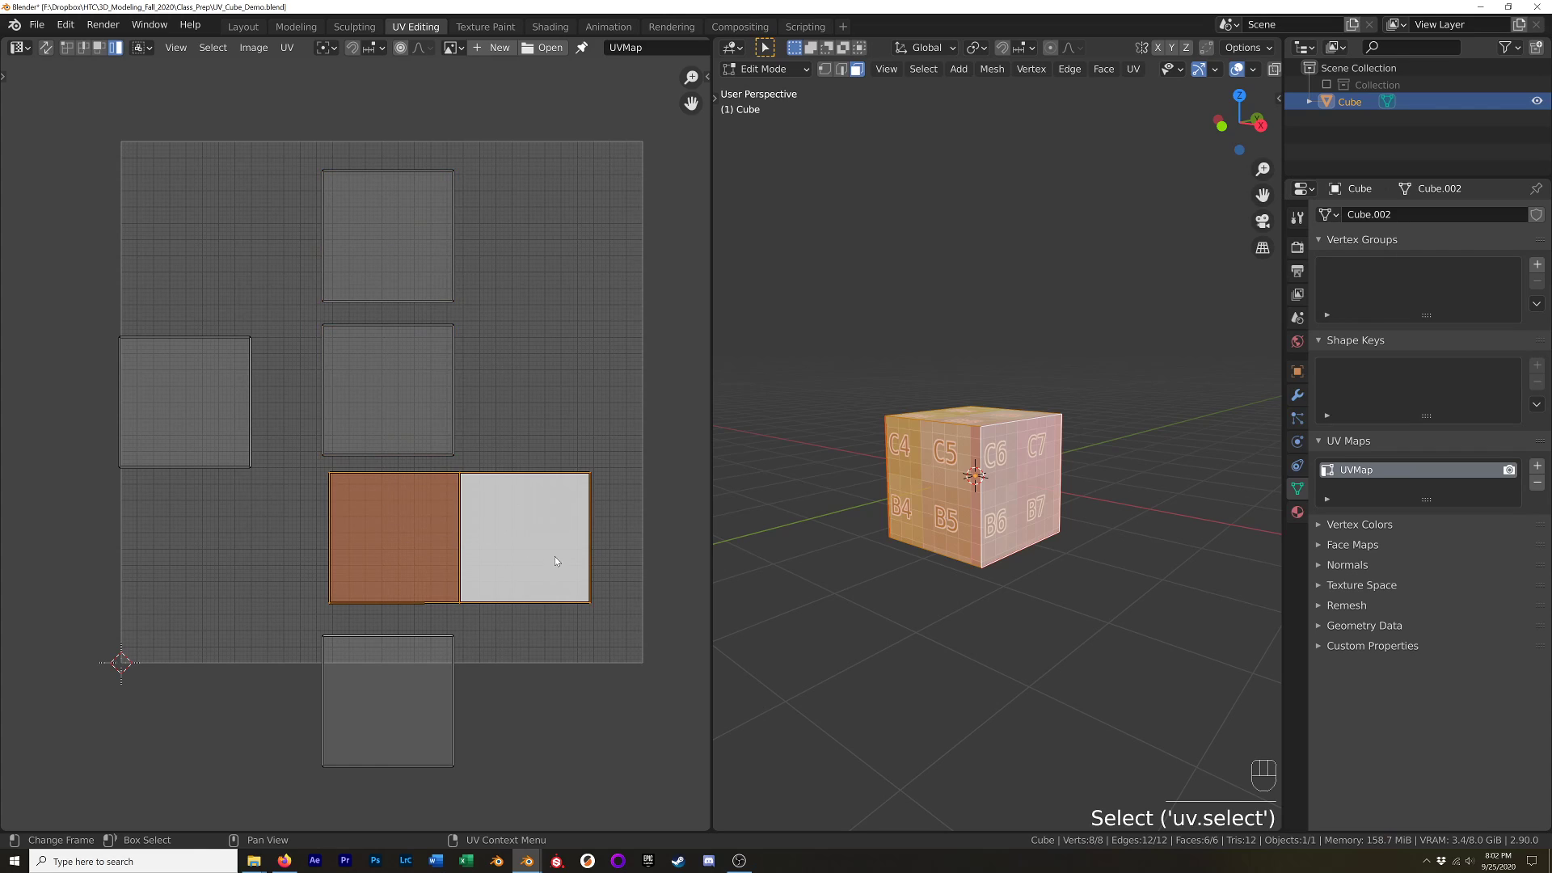
In face selection mode, test-move the detached UV face beside the column to check which cube side it covers.
left_click(83, 47)
left_click(99, 47)
left_click(215, 423)
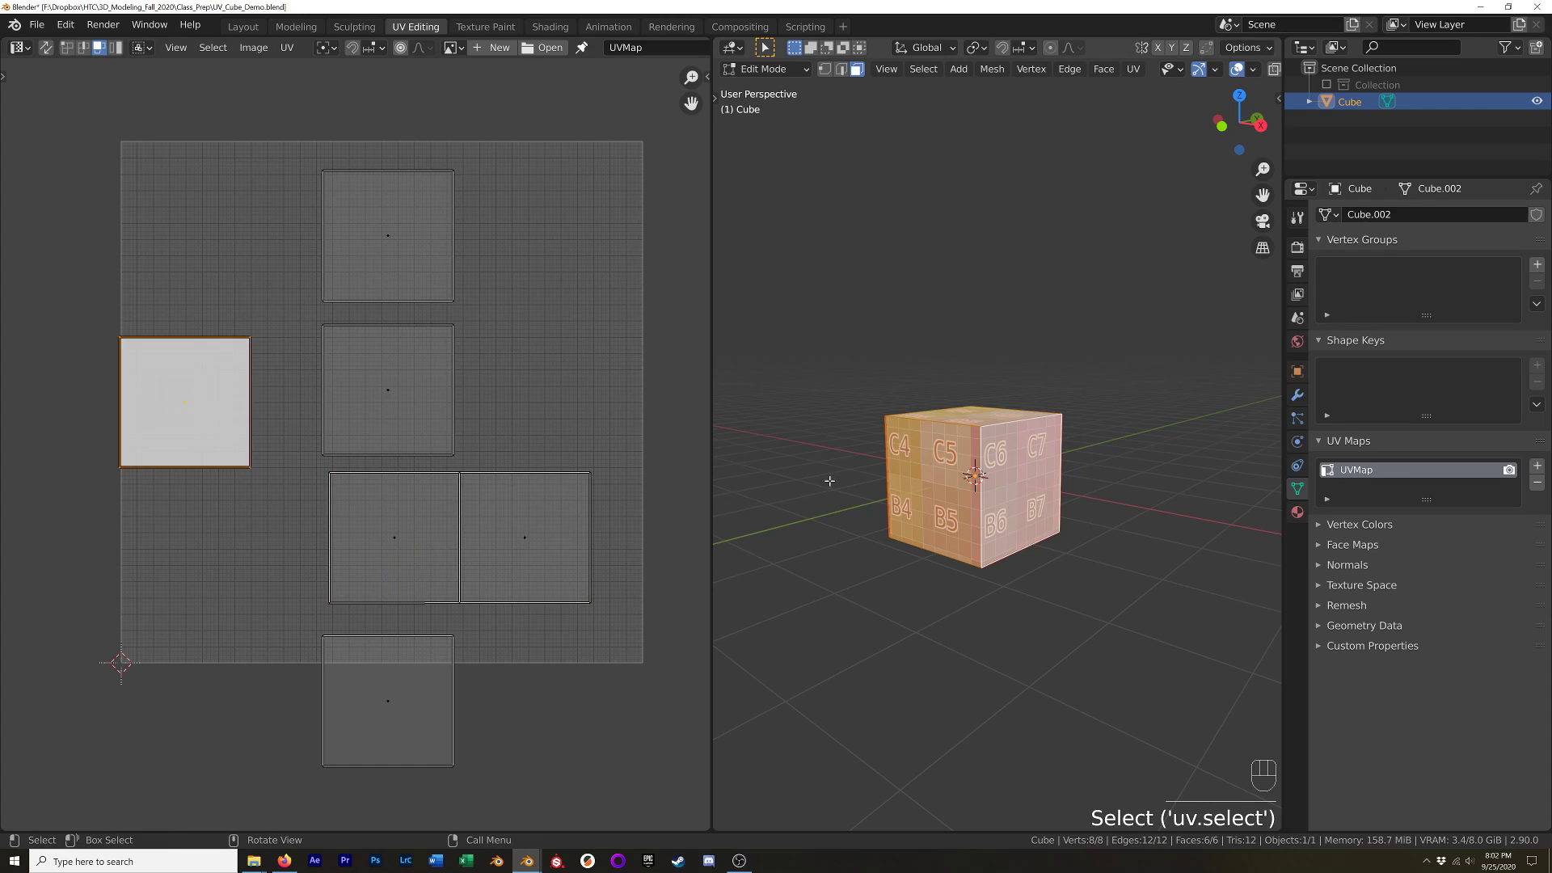
middle_click_drag(873, 496, 1051, 482)
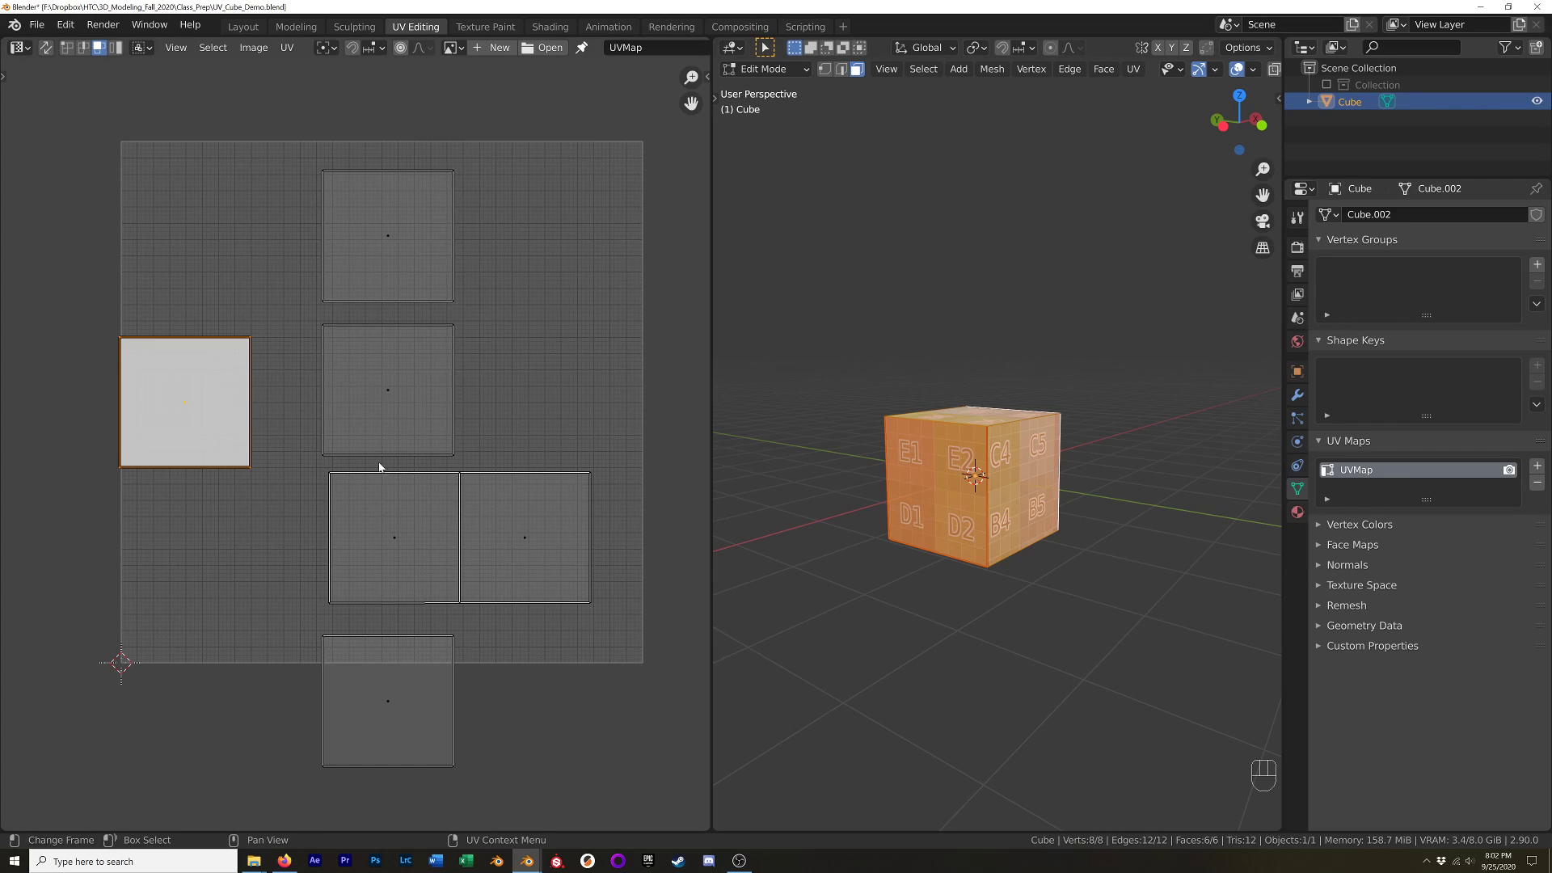
key("g")
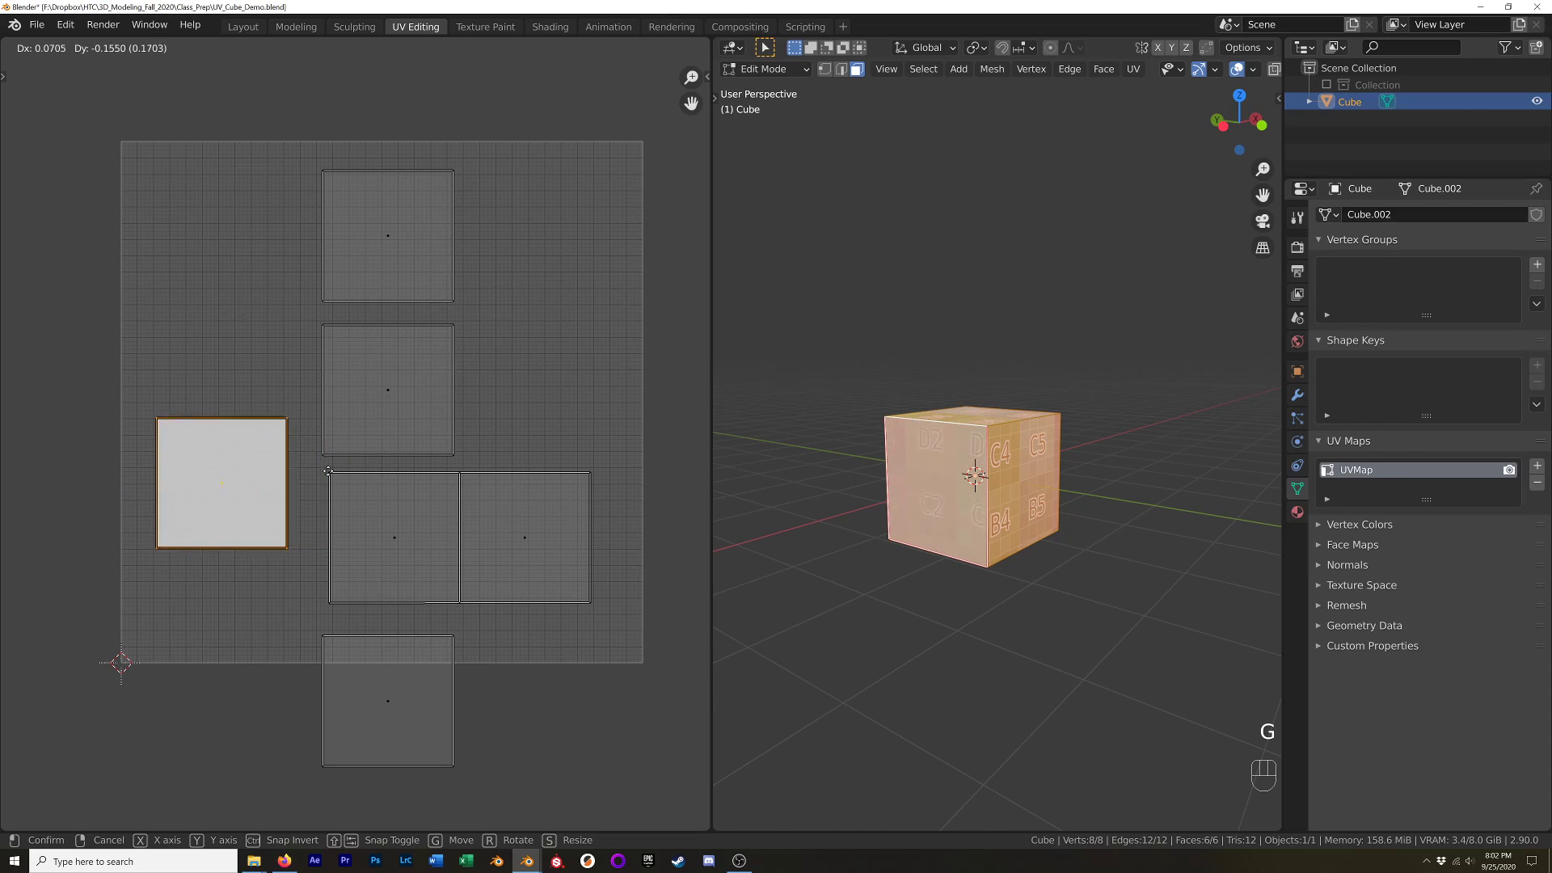
right_click(254, 419)
left_click(253, 419)
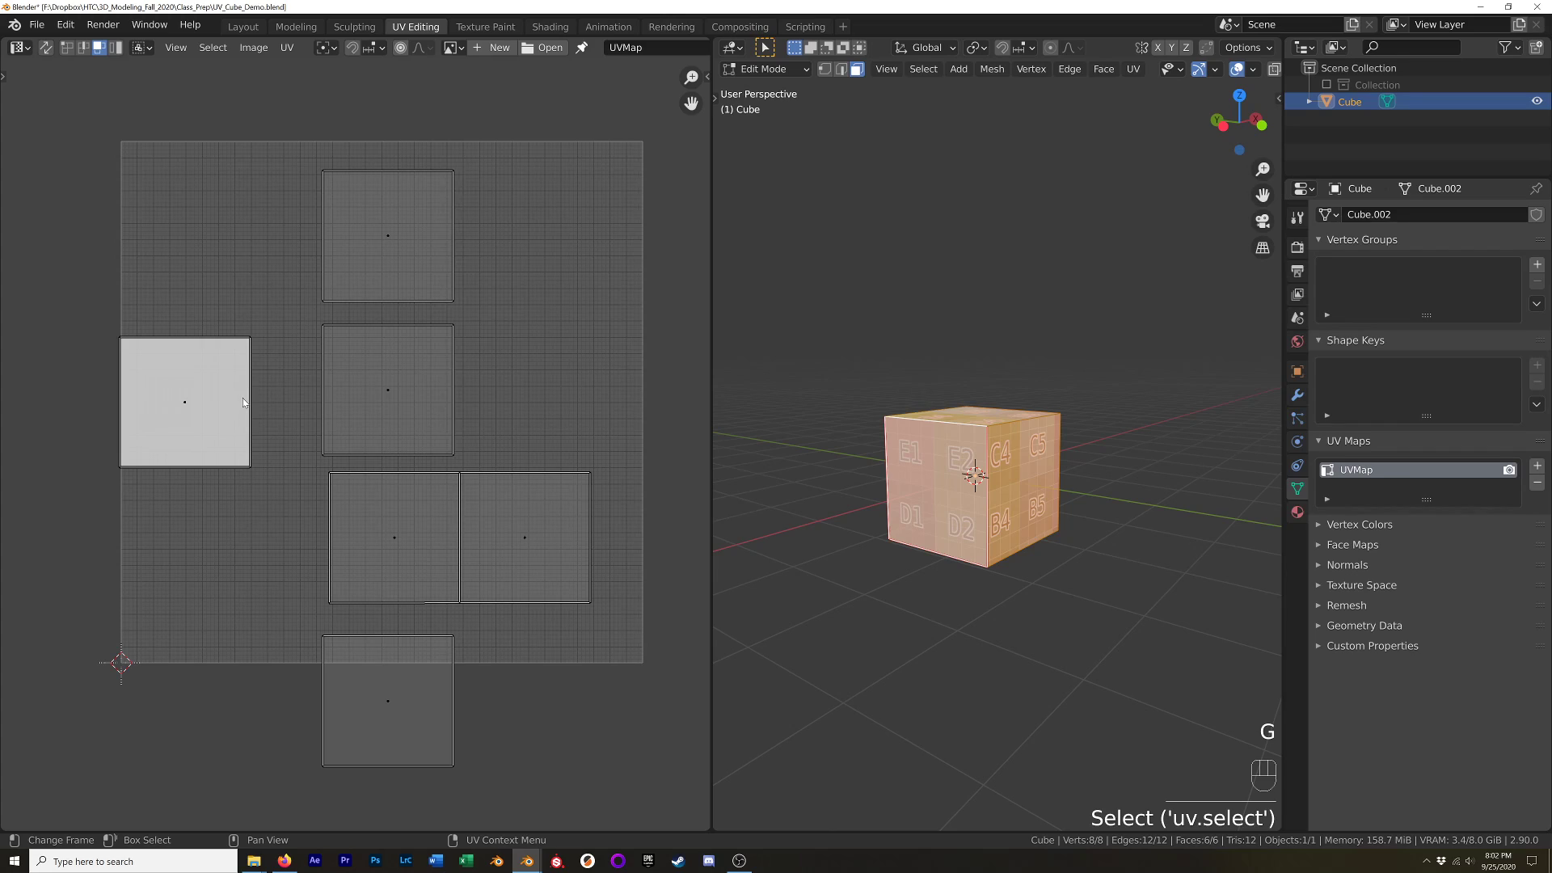
Stitch the inner vertical edge of the detached side UV face to the two-face island using edge selection.
key("2")
left_click(251, 377)
right_click(244, 376)
left_click(234, 380)
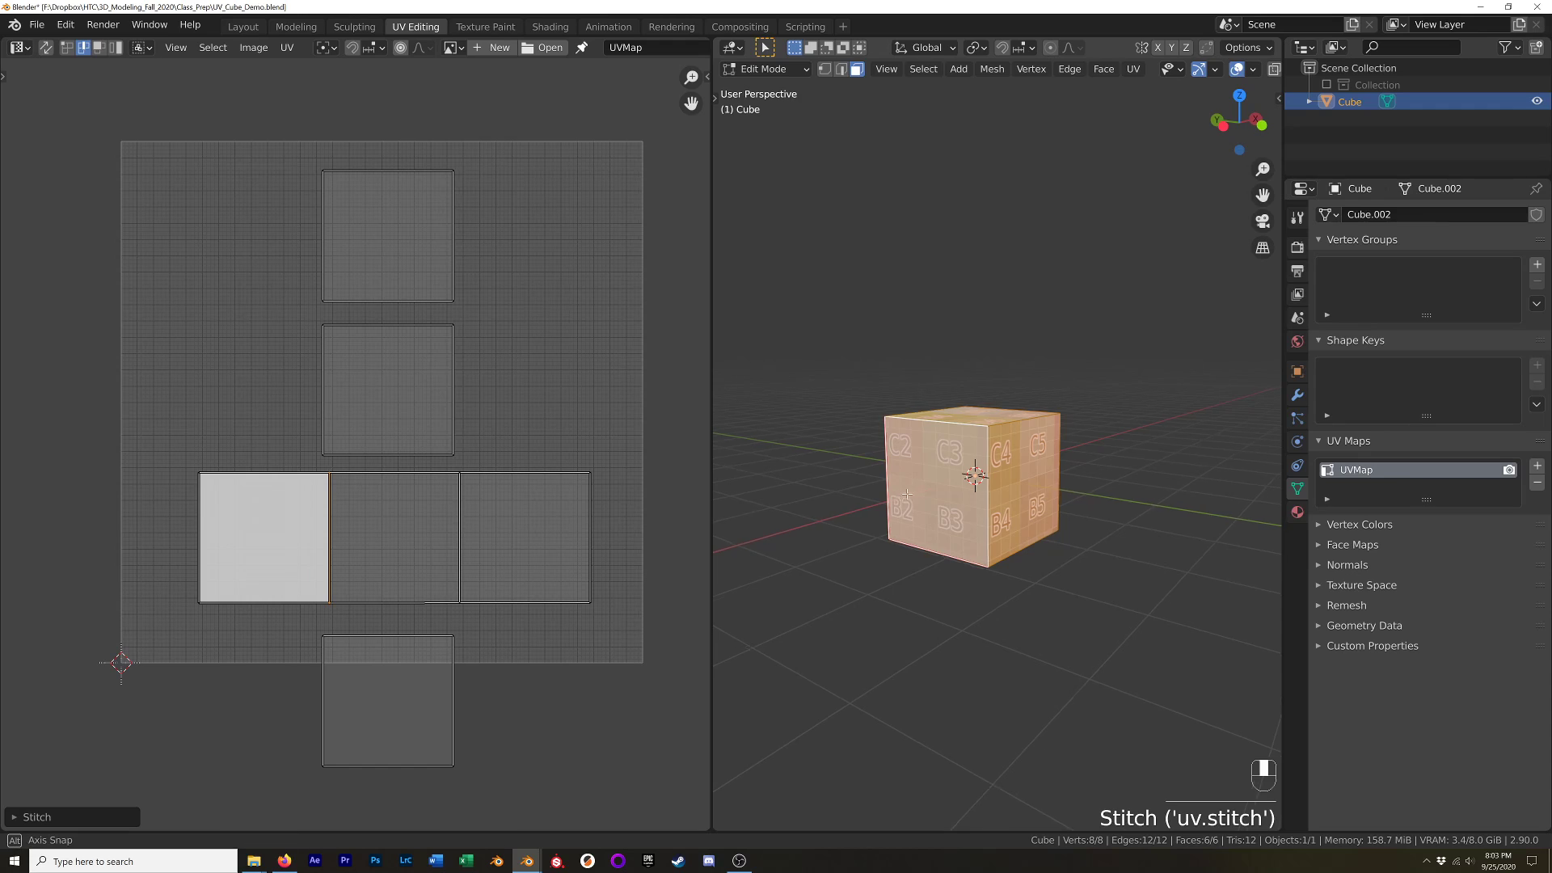
Examine which cube side the UV face directly above the three-face strip covers, using face selection.
middle_click_drag(930, 490, 963, 472)
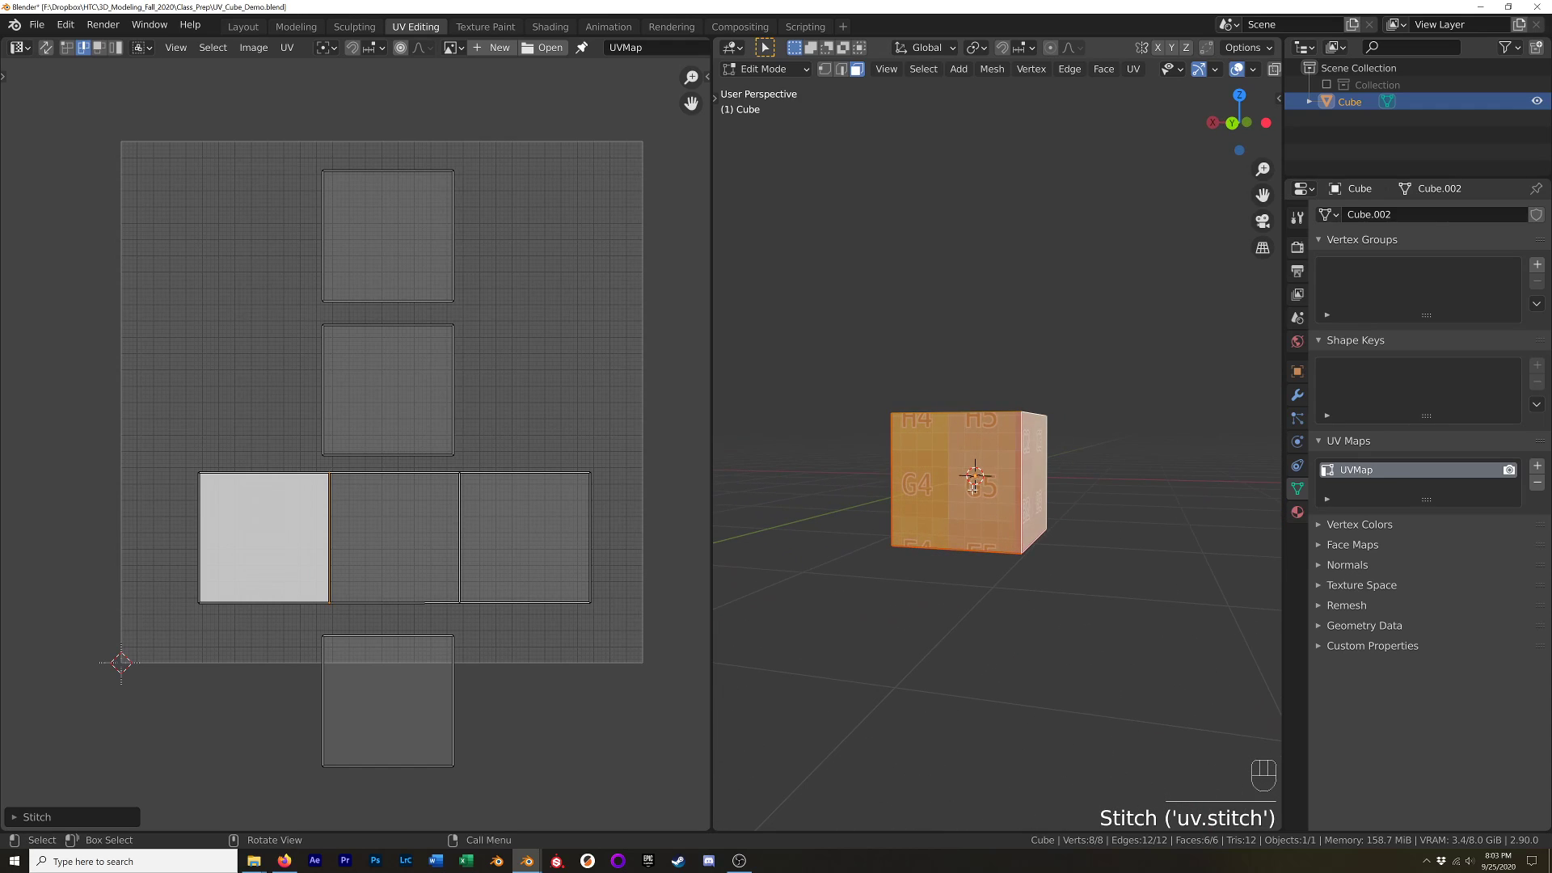
left_click(388, 326)
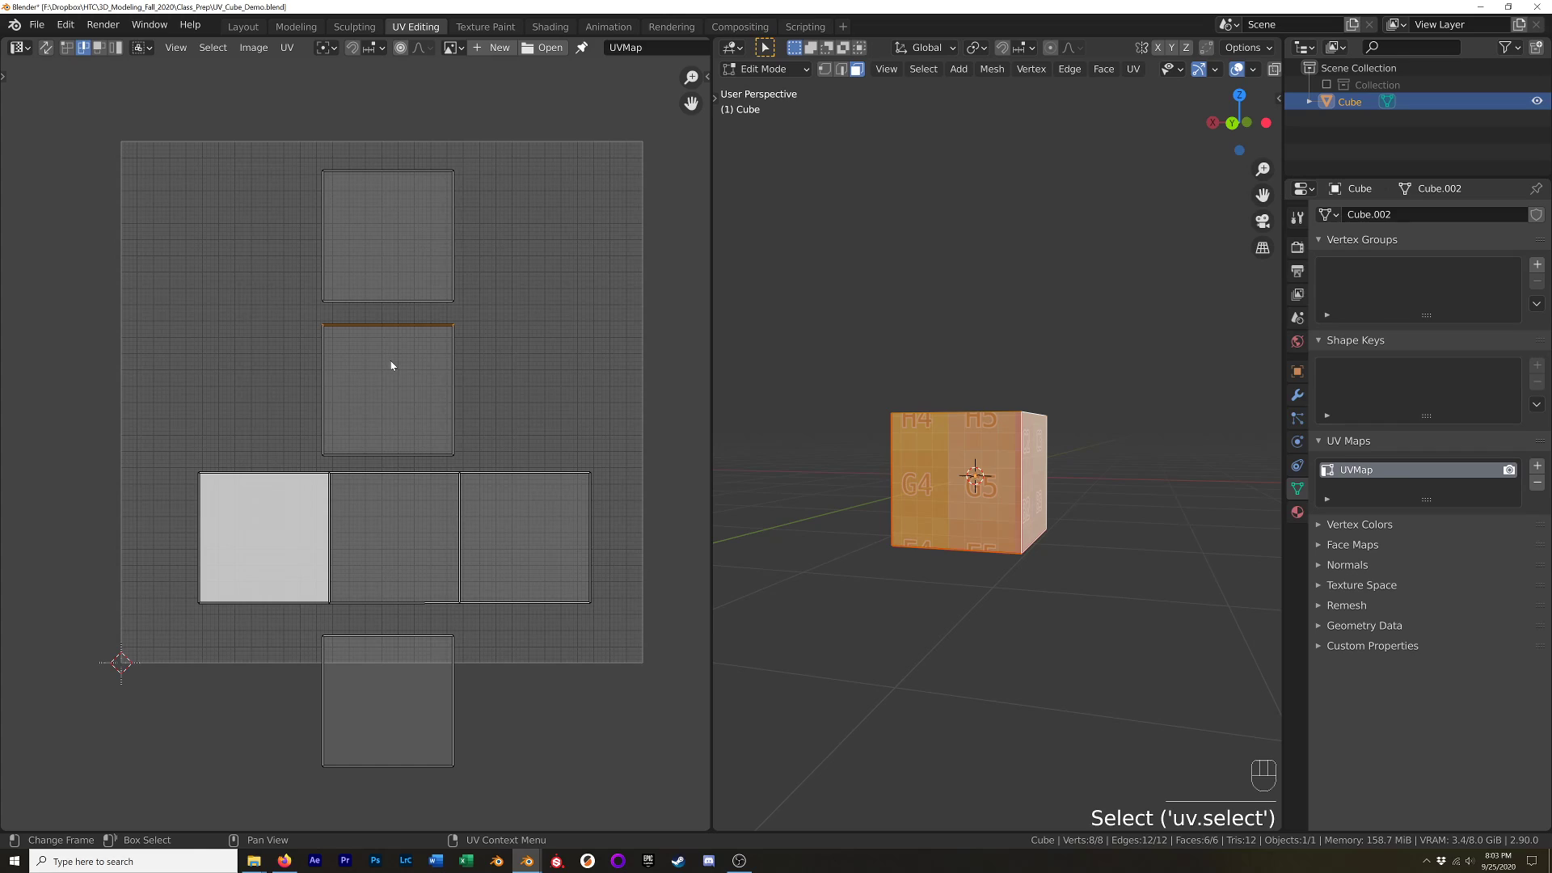
left_click(99, 49)
left_click(388, 395)
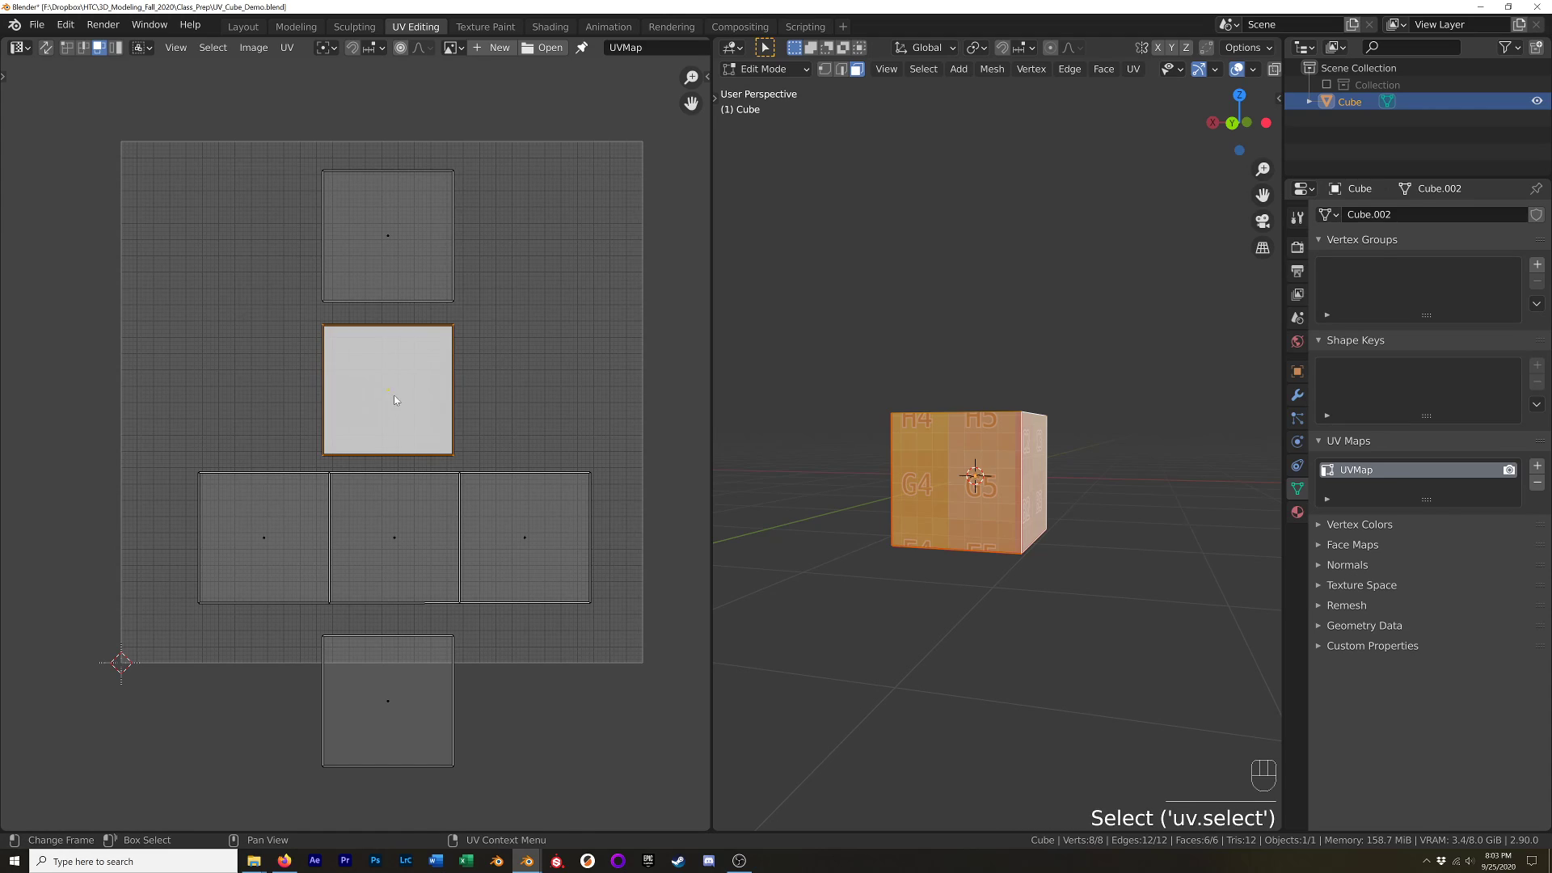
key("g")
right_click(135, 93)
Enable UV sync selection and select the two upper UV faces in turn to match them to the cube's sides.
left_click(46, 47)
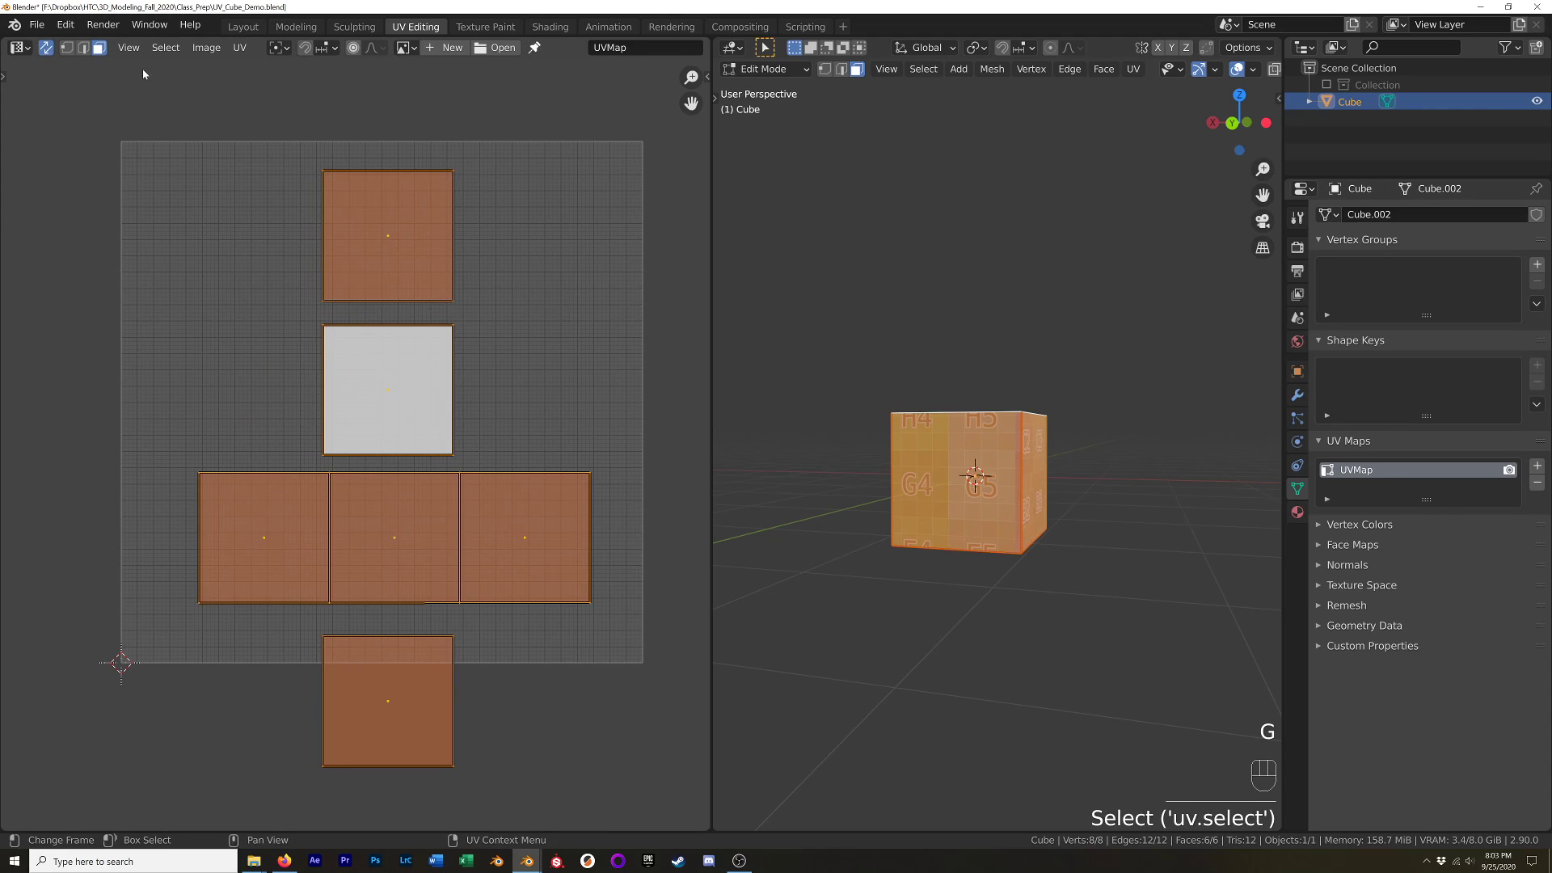
left_click(413, 383)
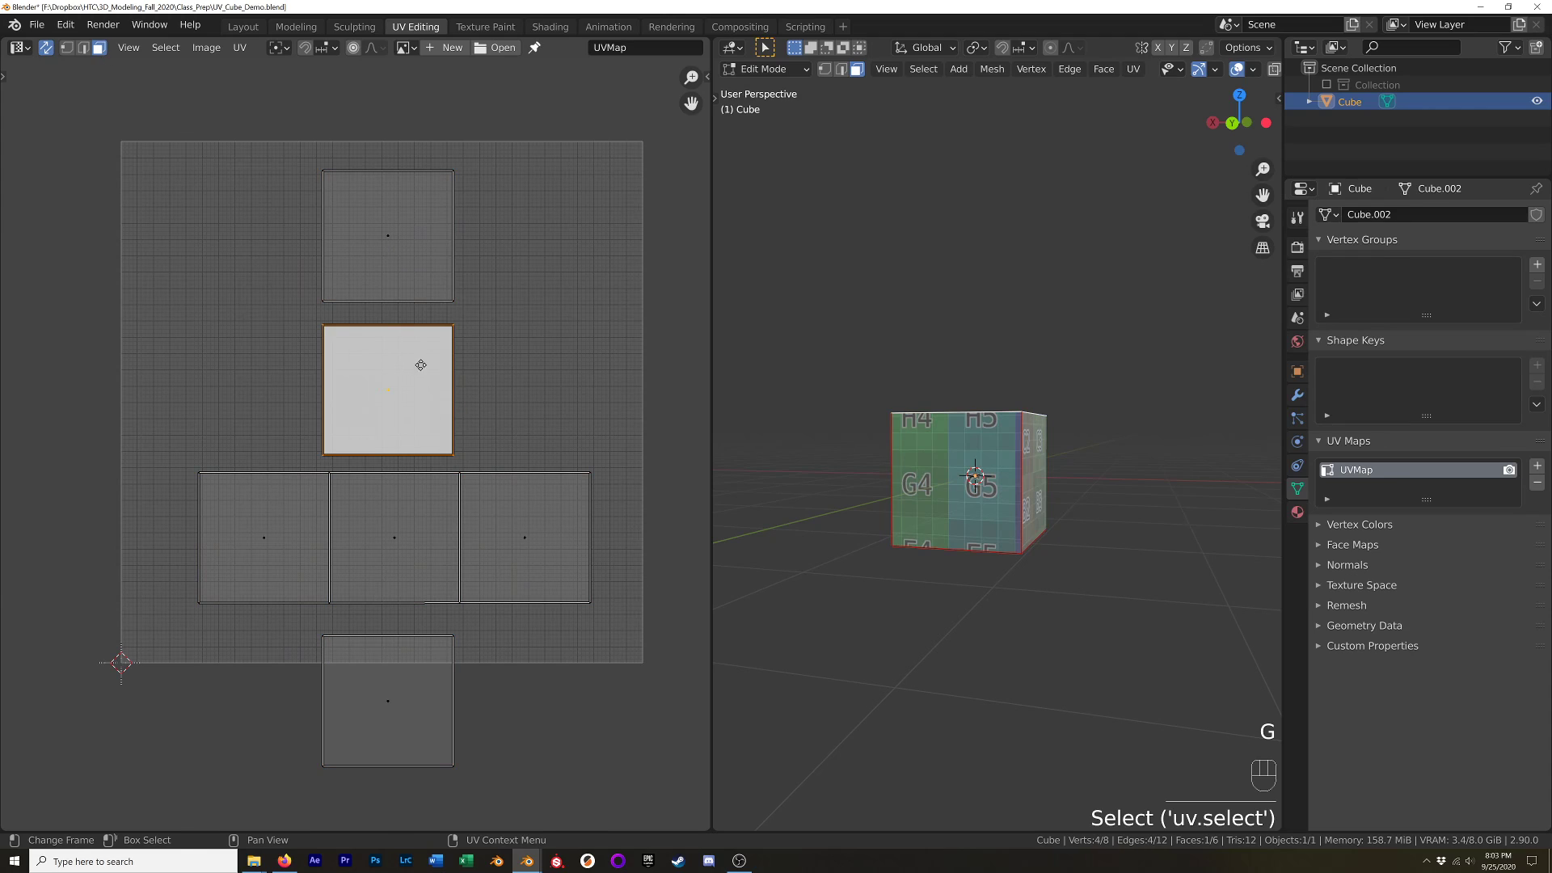
key("g")
key("g")
left_click(422, 254)
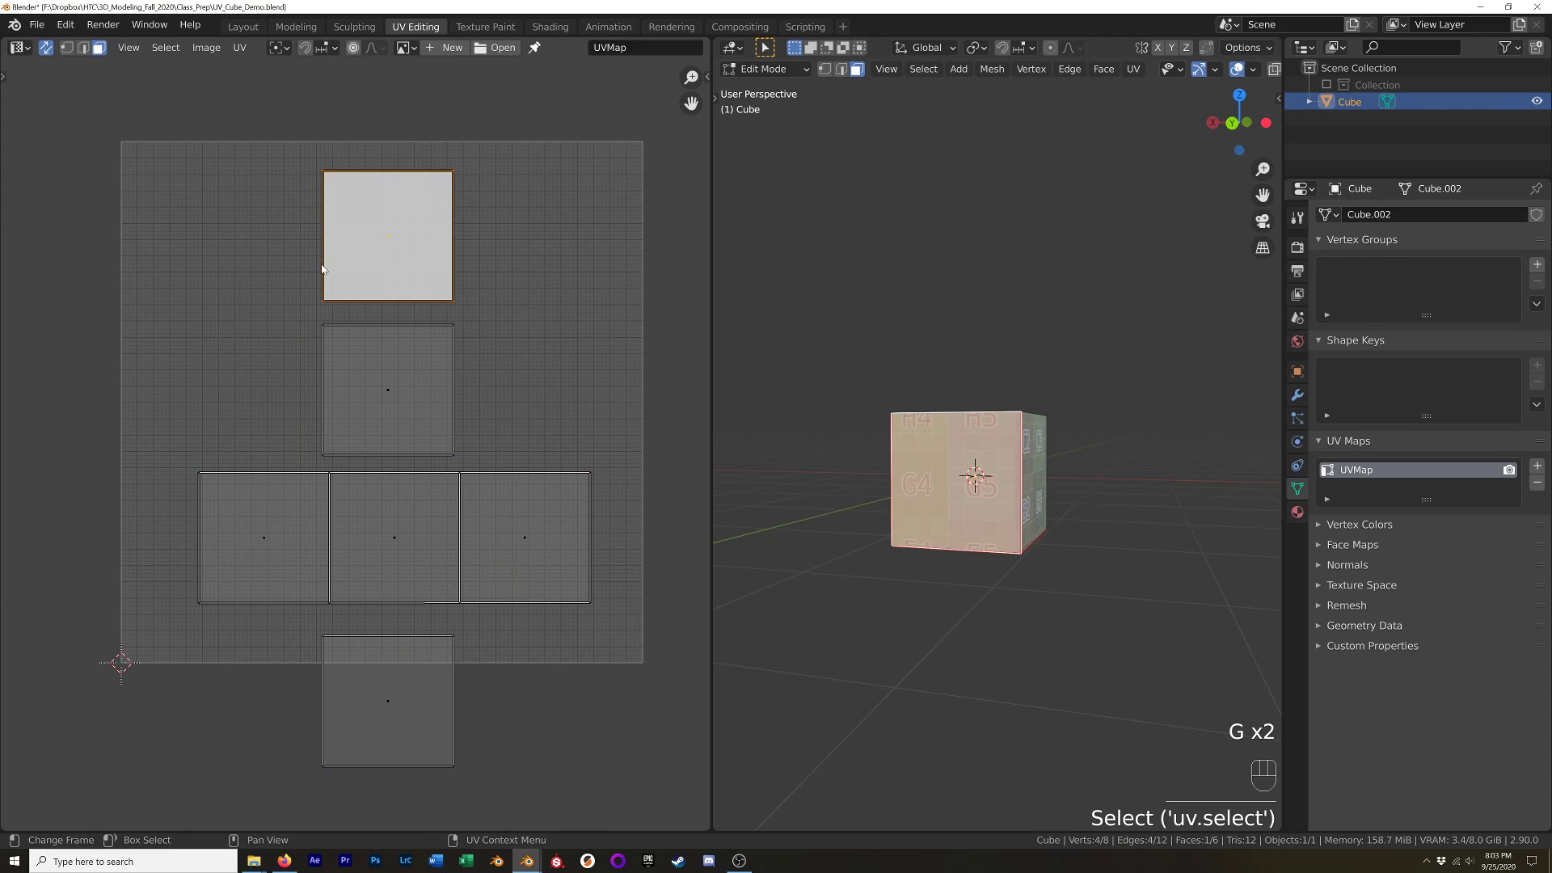
Disable sync selection, select all mesh faces, and stitch the topmost UV face to the strip by its right edge.
left_click(45, 48)
key("a")
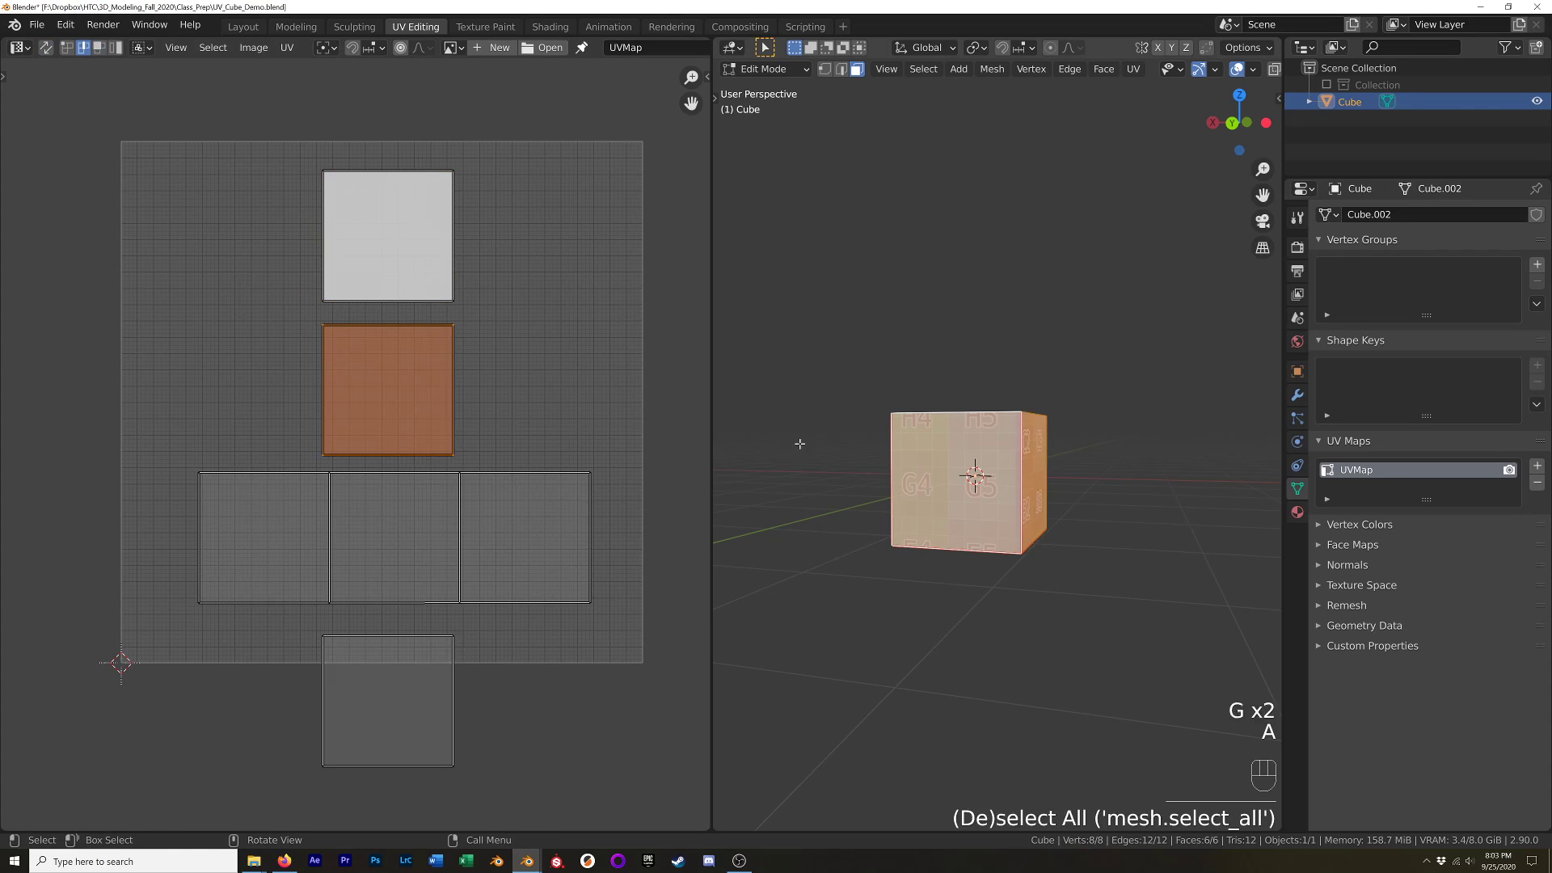
left_click(456, 222)
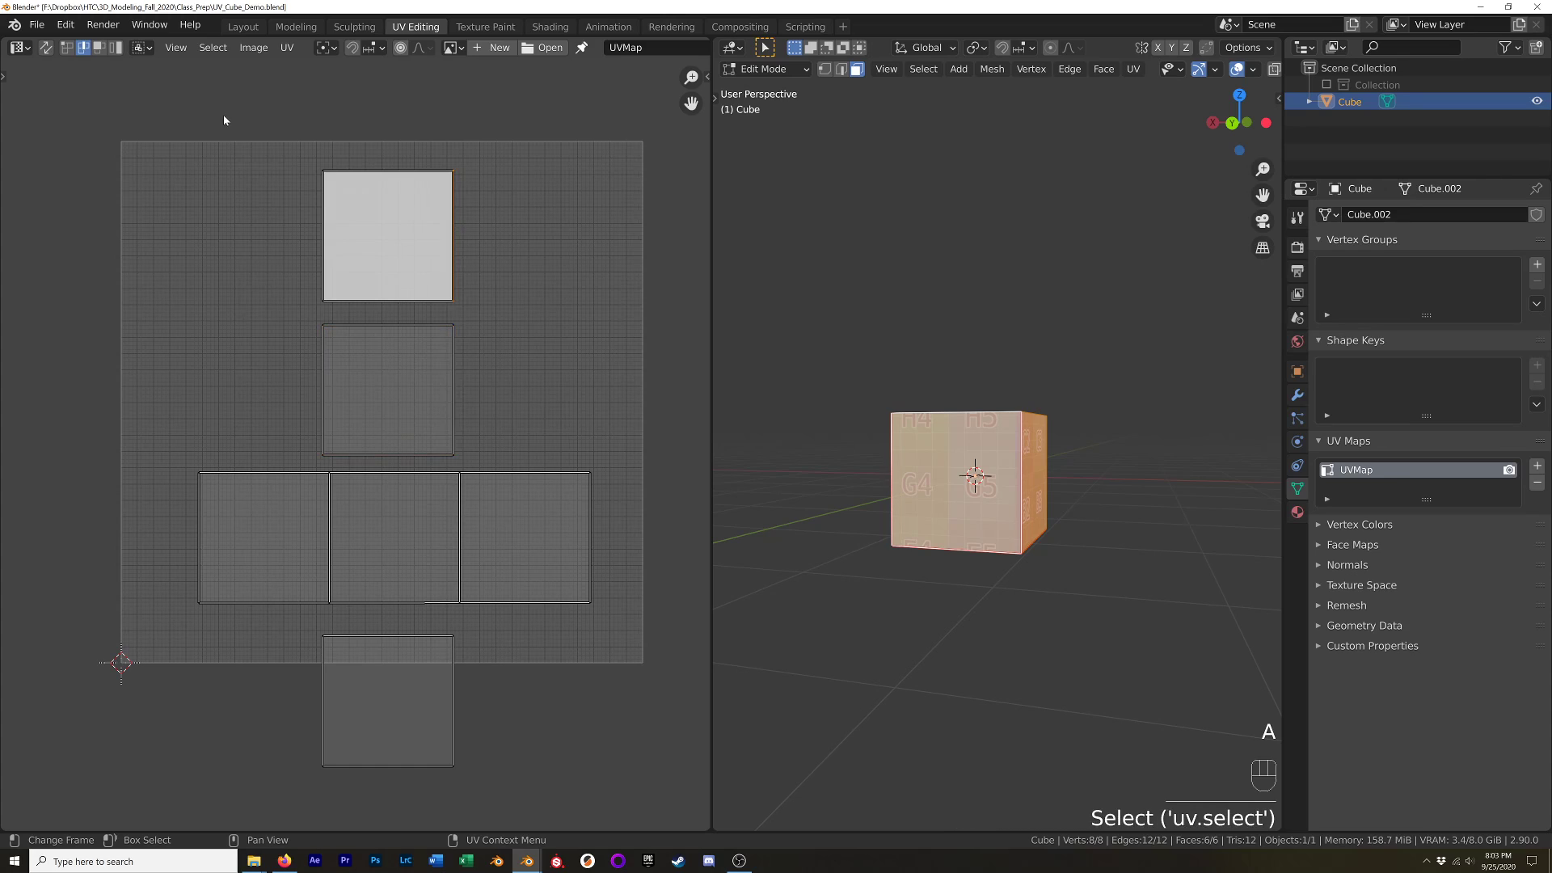
right_click(452, 215)
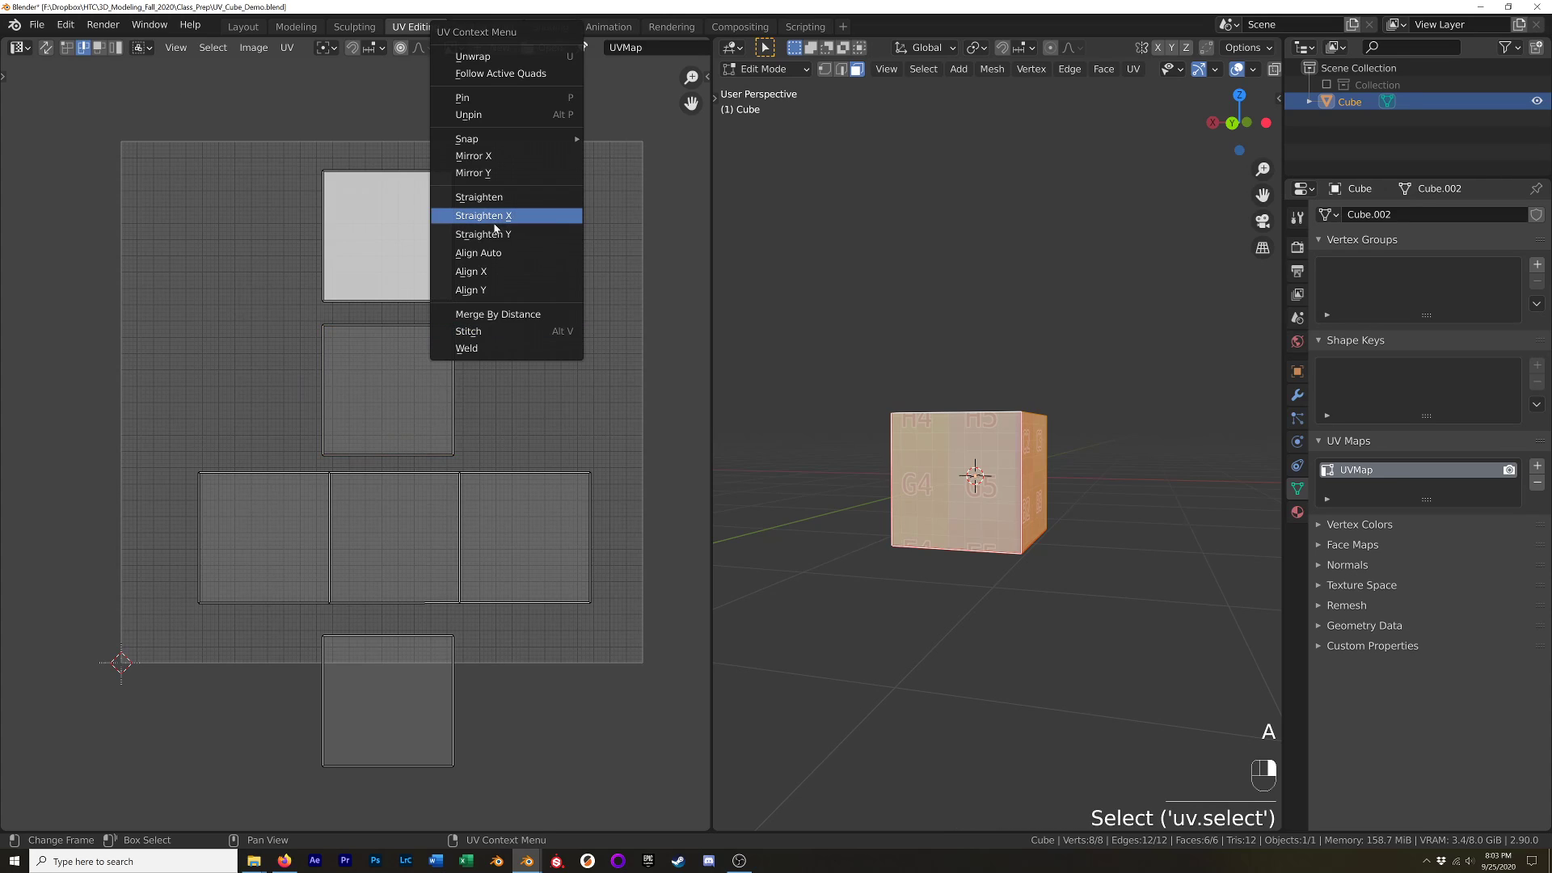
left_click(492, 333)
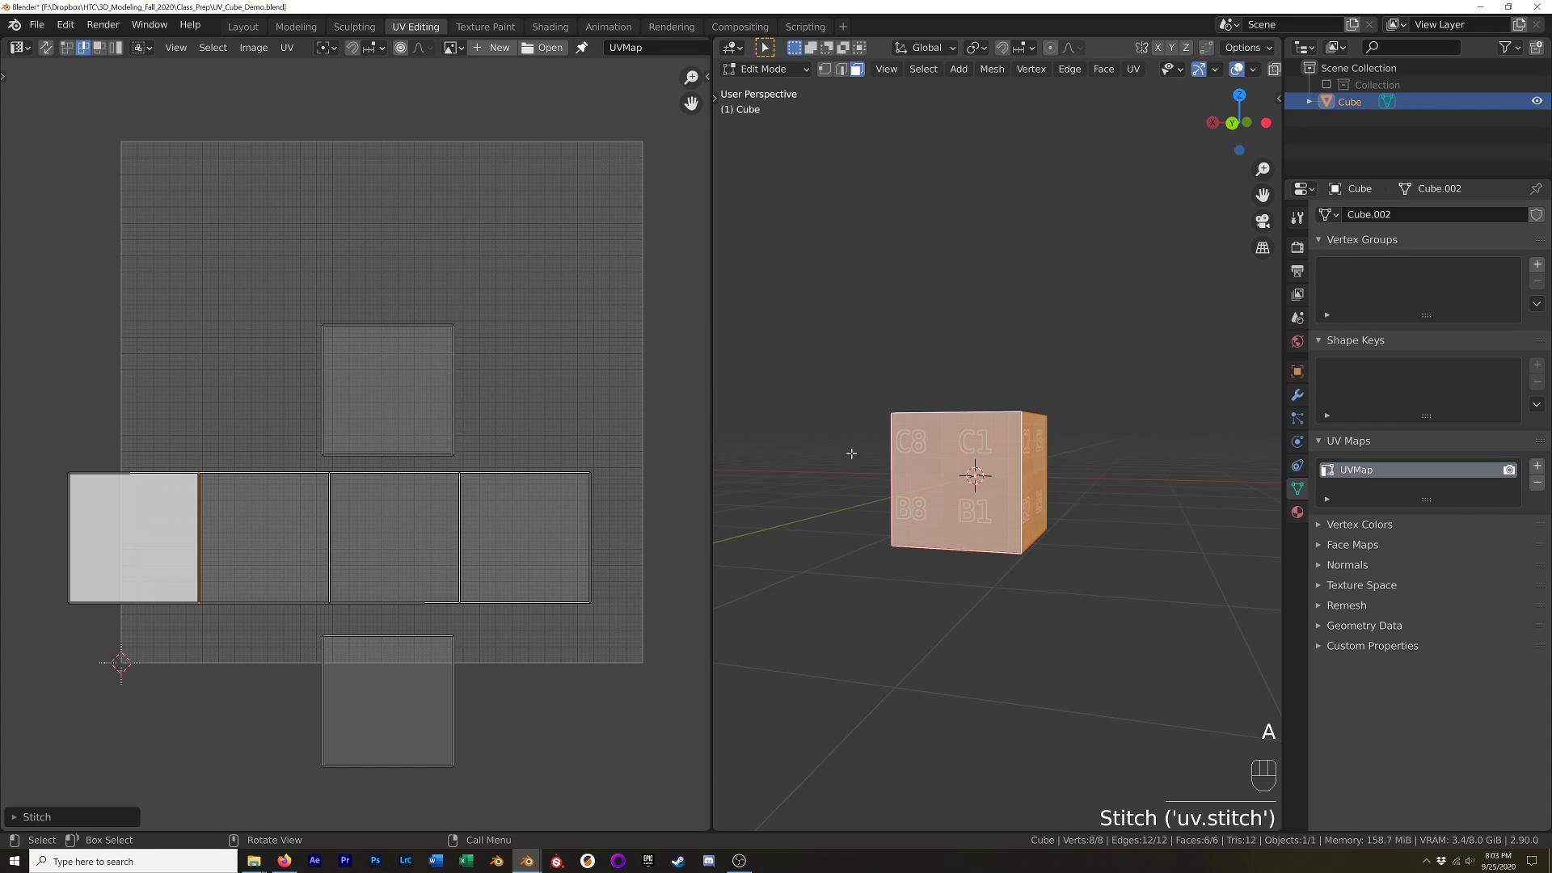
Test-move the four-face strip in island selection mode and inspect its texture mapping around the cube.
middle_click_drag(851, 454, 824, 522)
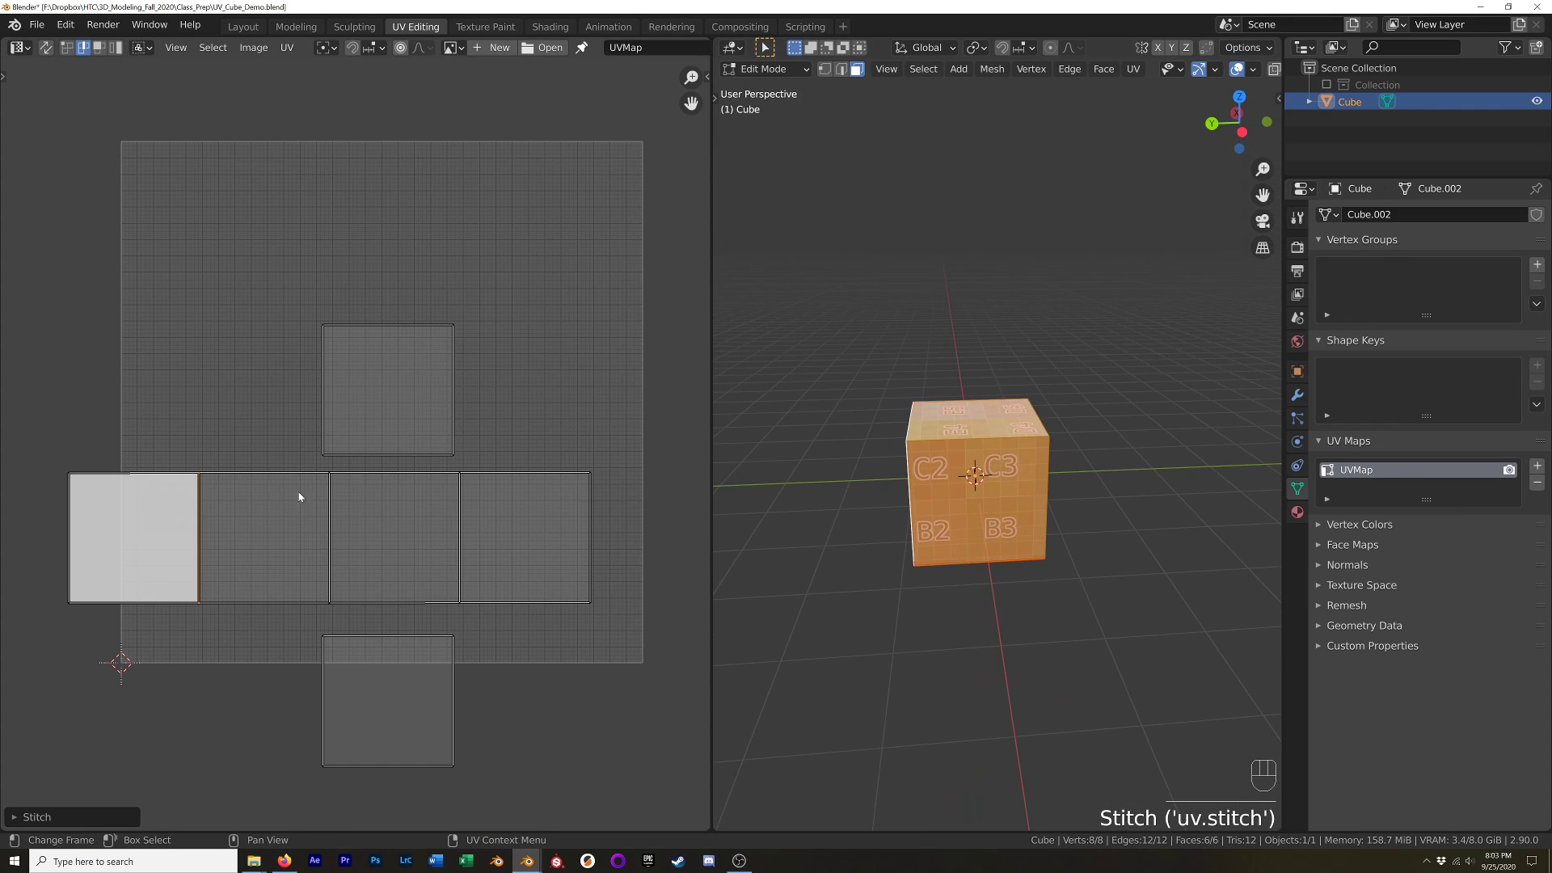
left_click(116, 49)
left_click(545, 546)
key("g")
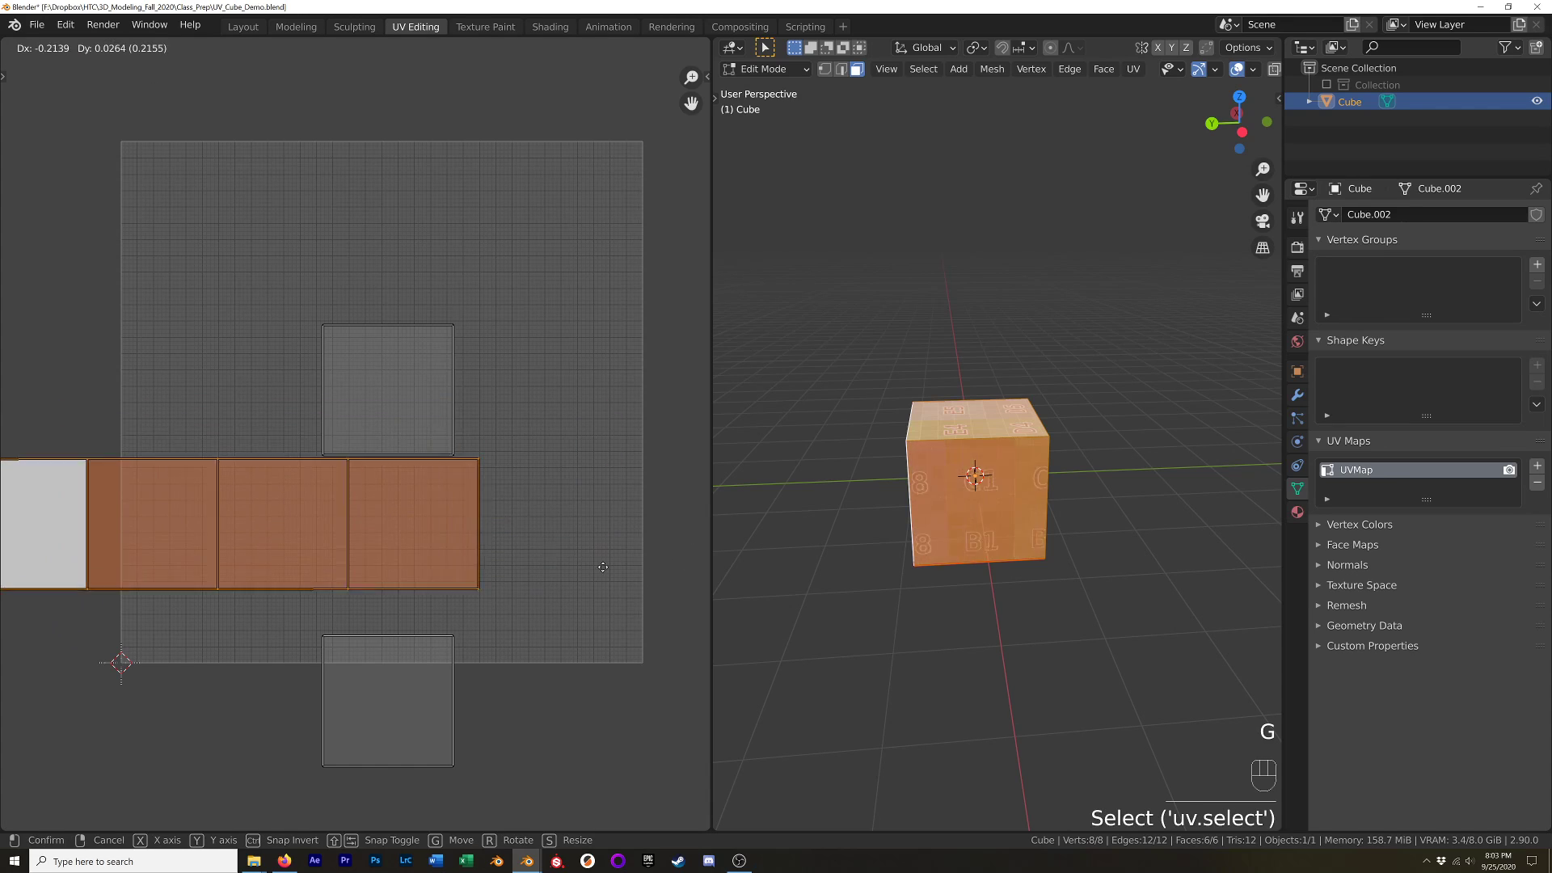
right_click(730, 560)
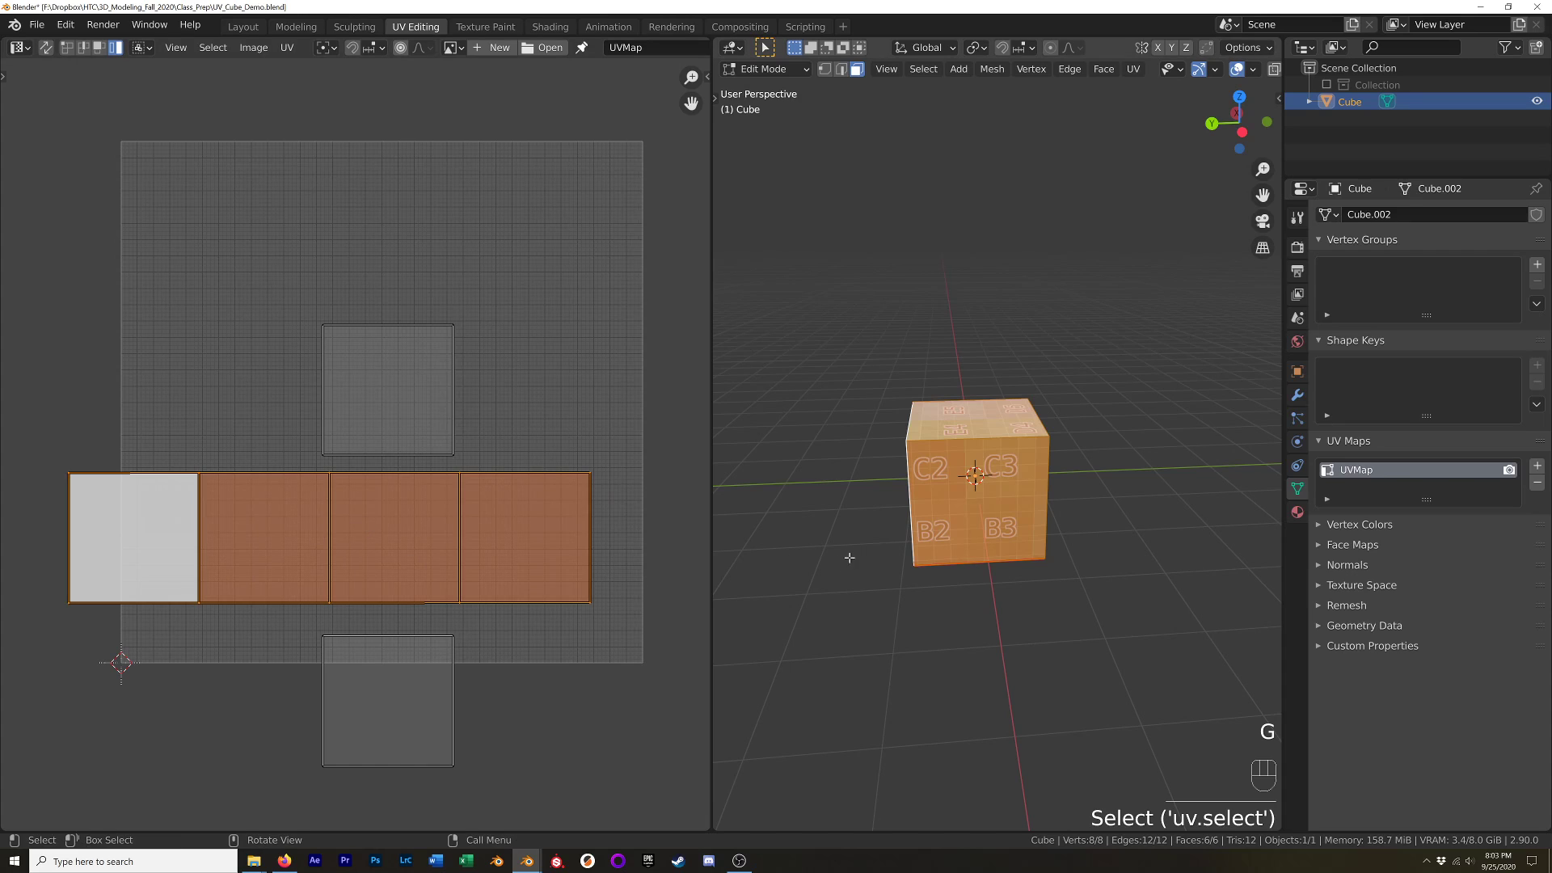
middle_click_drag(846, 561, 638, 549)
key("g")
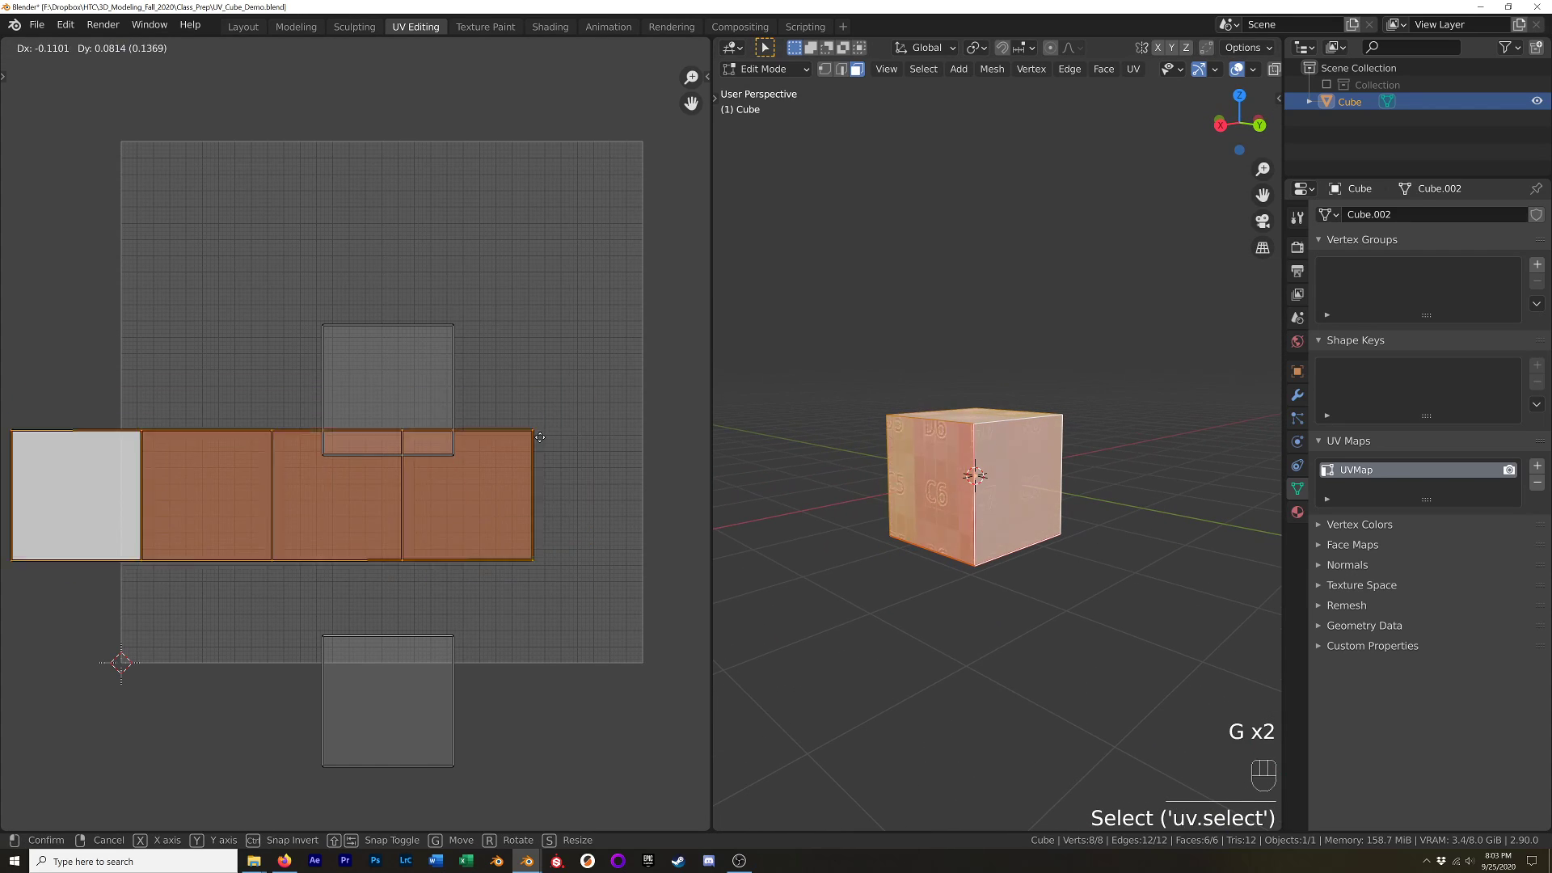
right_click(656, 470)
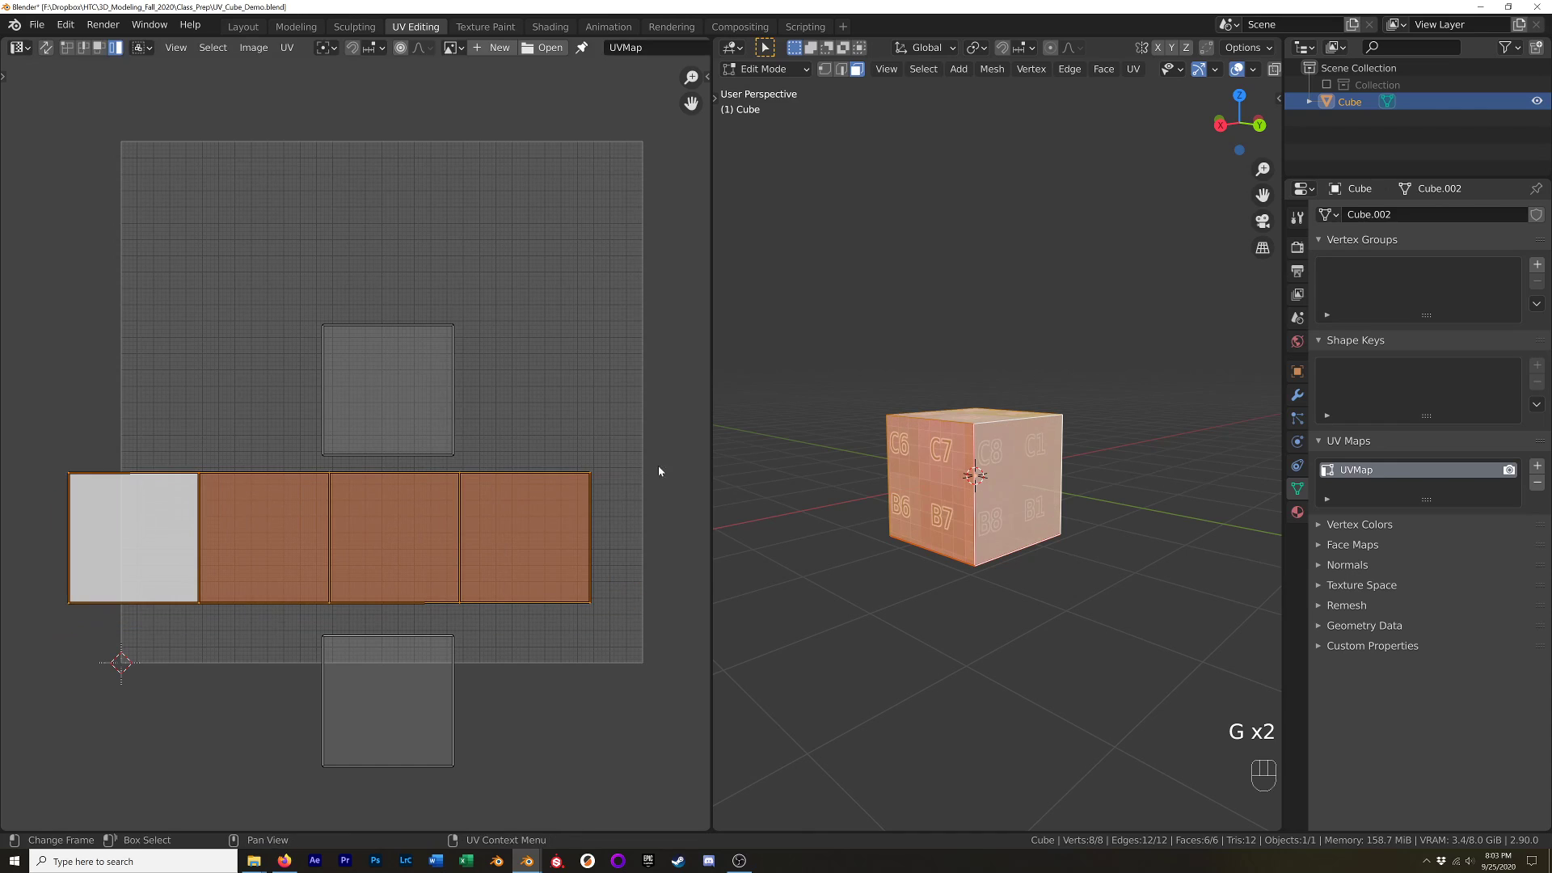
middle_click_drag(1054, 479, 808, 525)
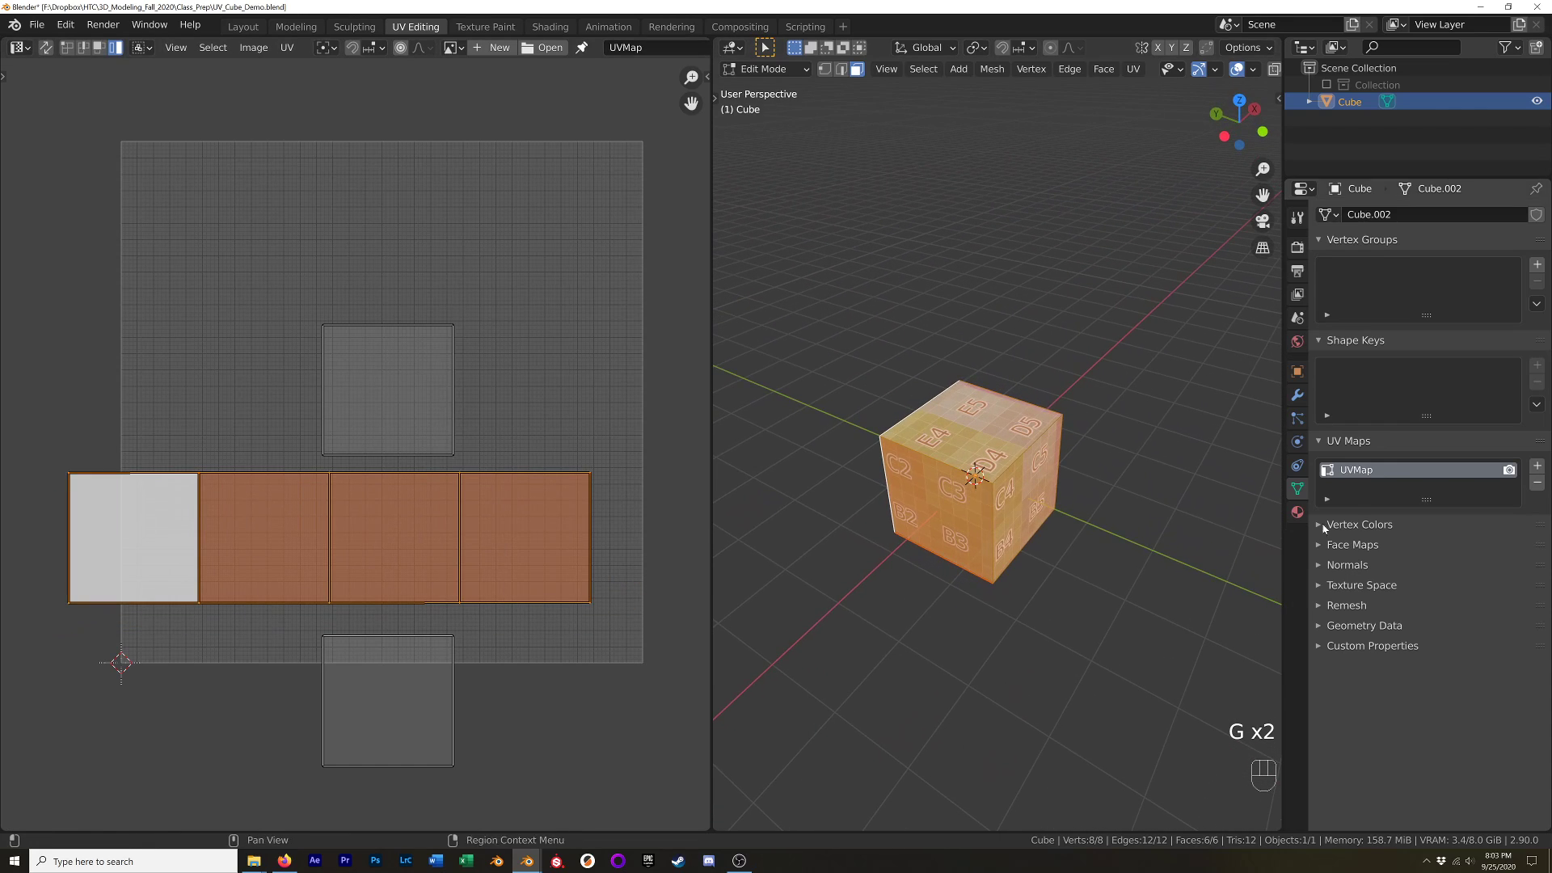
key("KP_1")
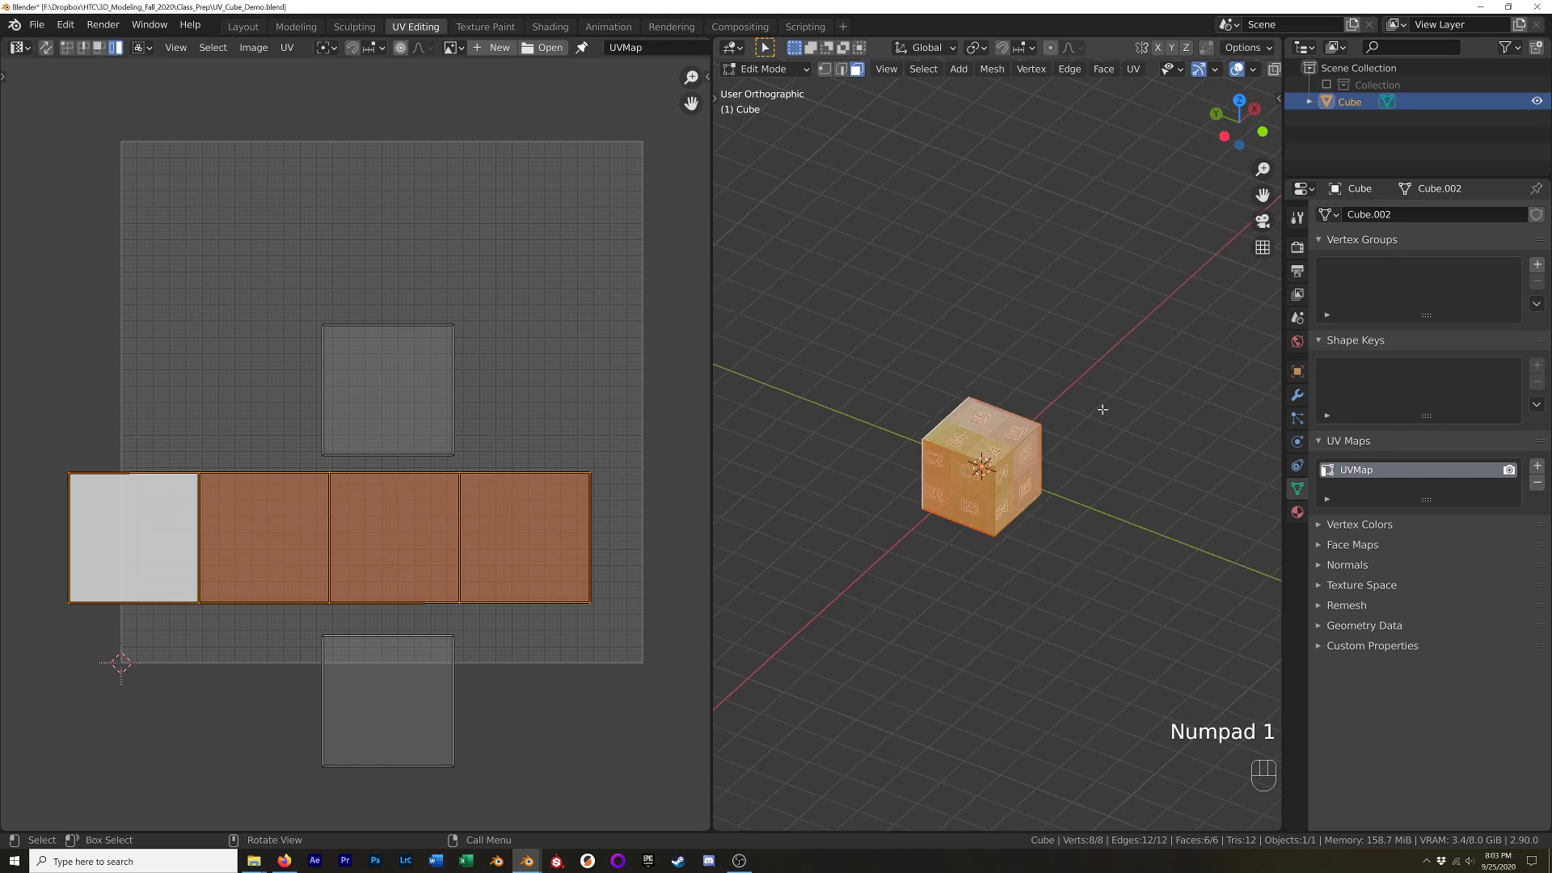
middle_click_drag(1021, 396, 954, 452)
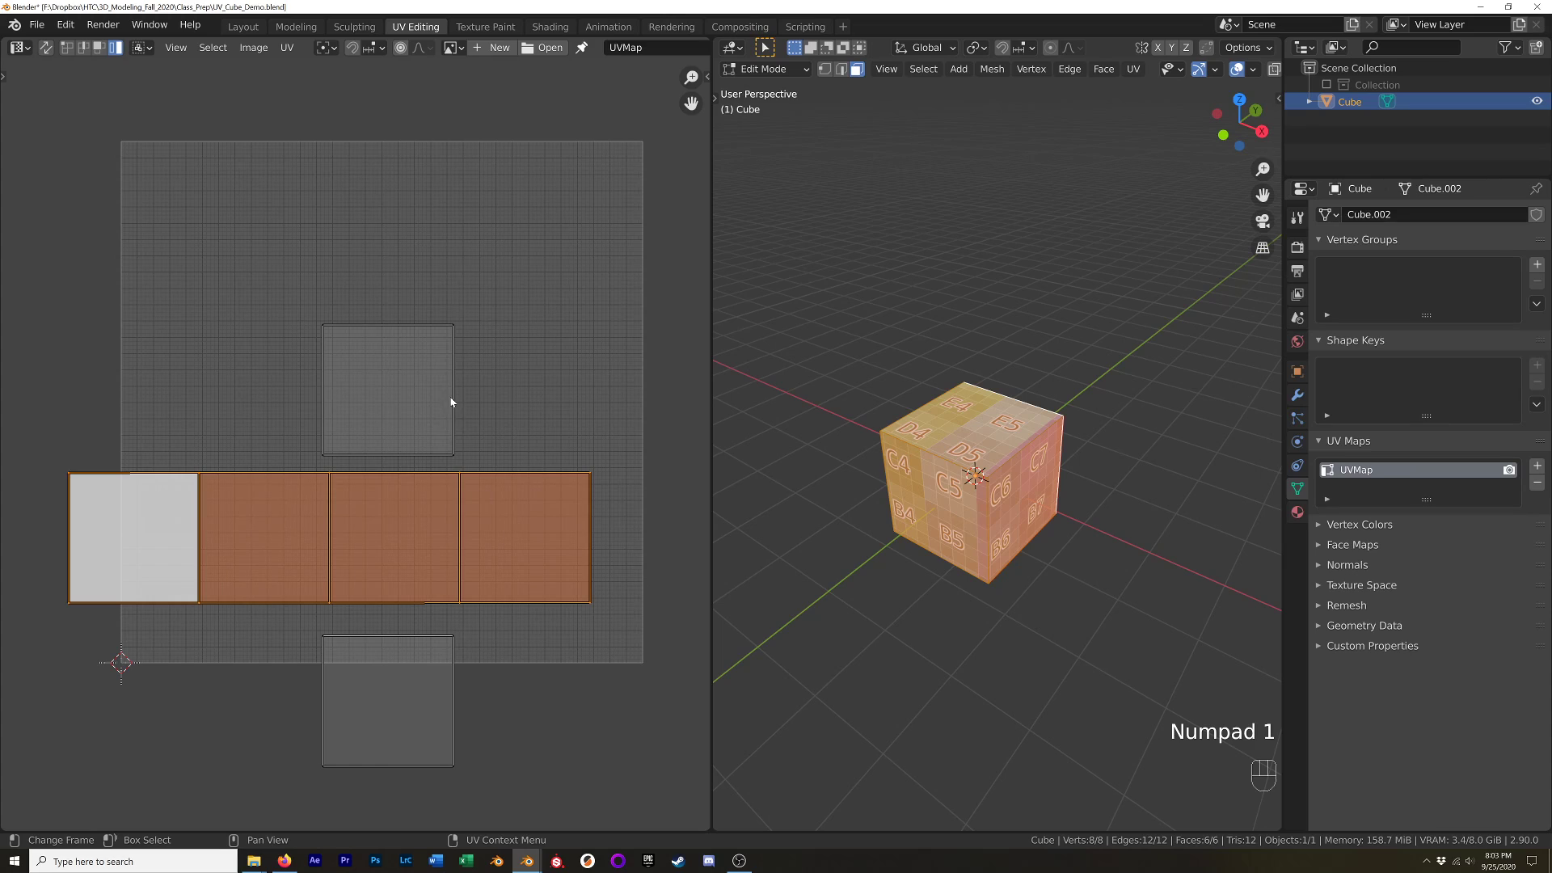
Enable UV sync selection and compare the strip's third face with the UV face above it on the cube.
left_click(408, 486)
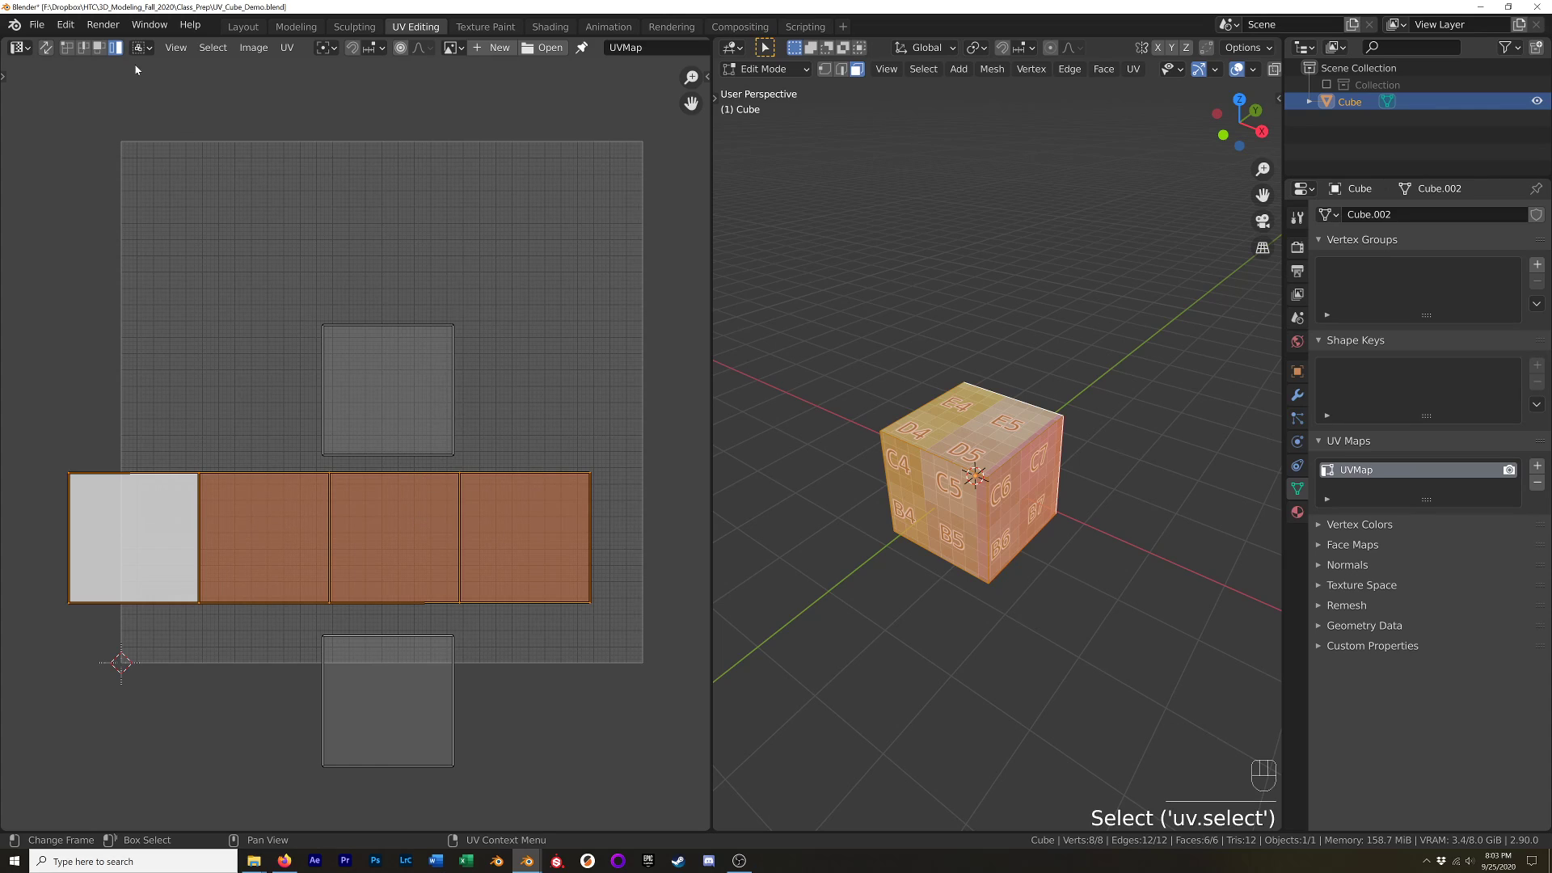
left_click(46, 47)
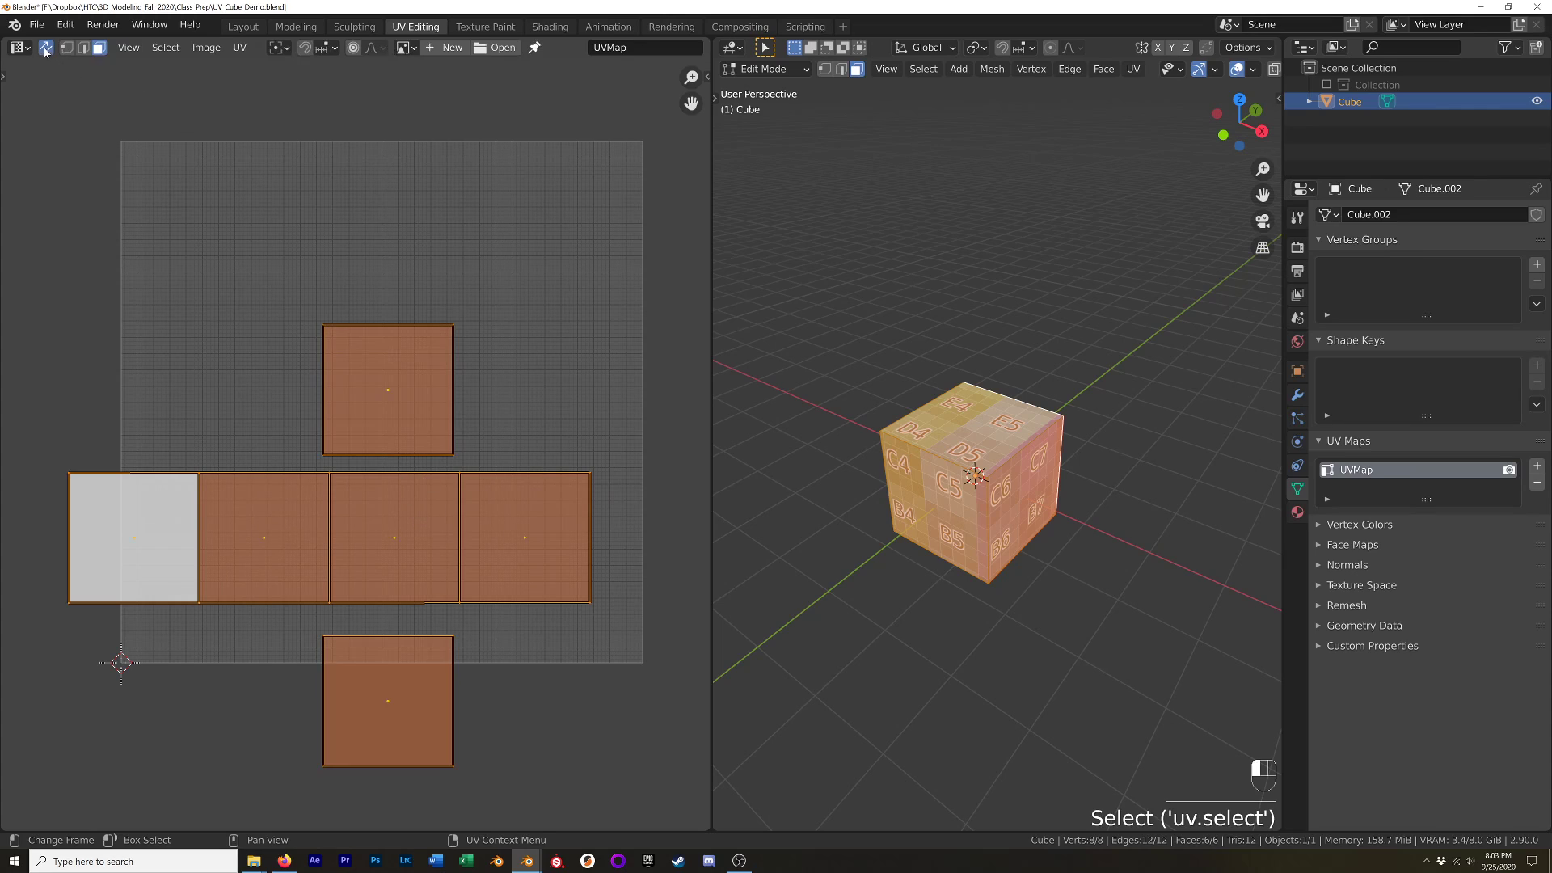
left_click(397, 539)
left_click(391, 402)
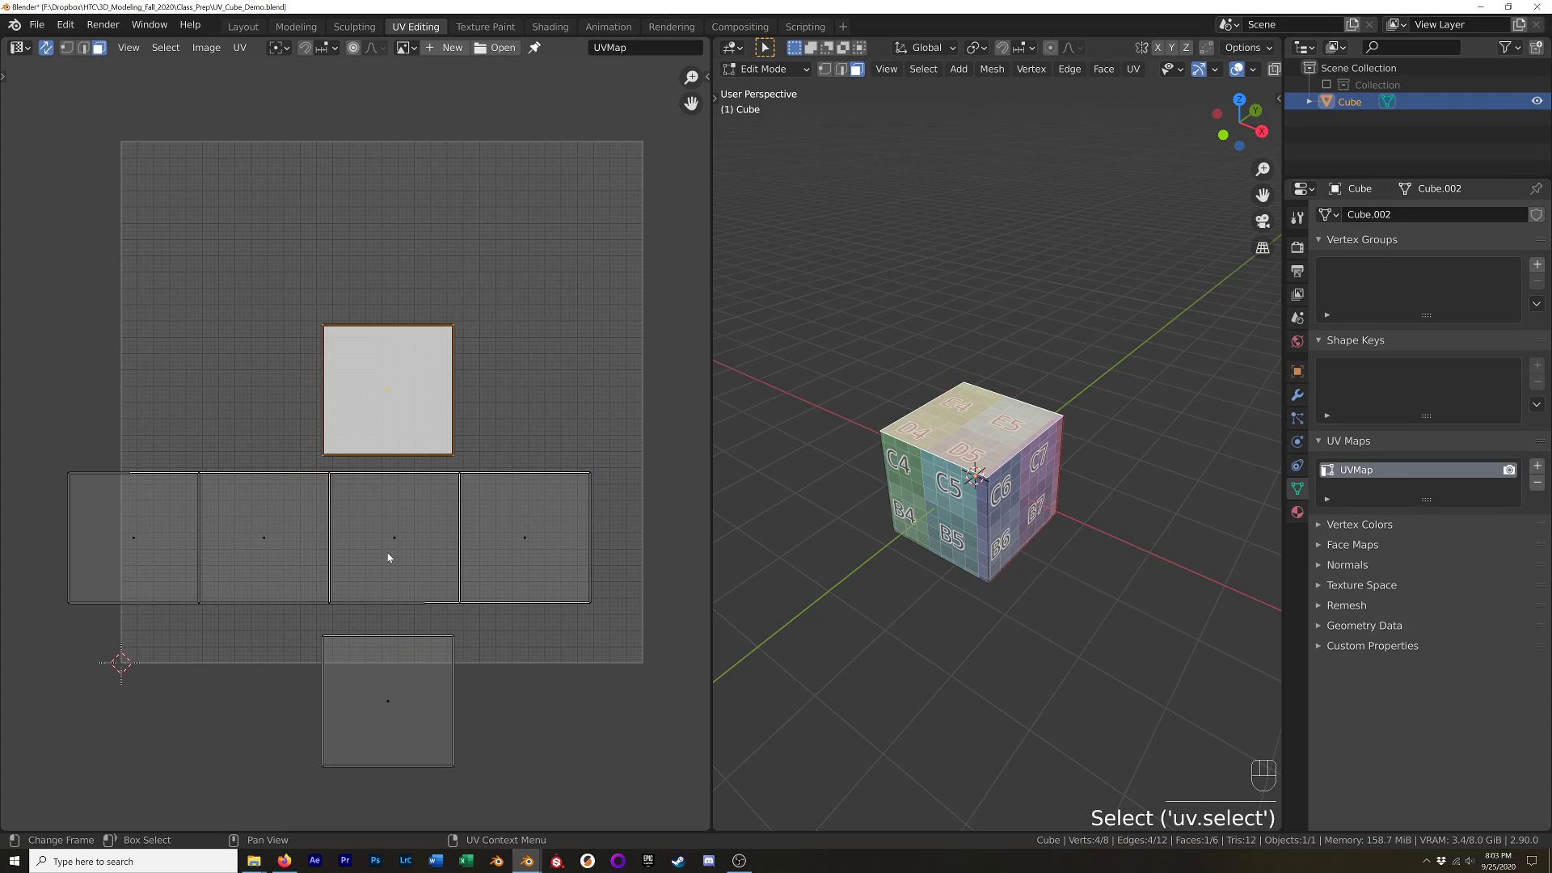
left_click(388, 554)
left_click(380, 372)
left_click(396, 539)
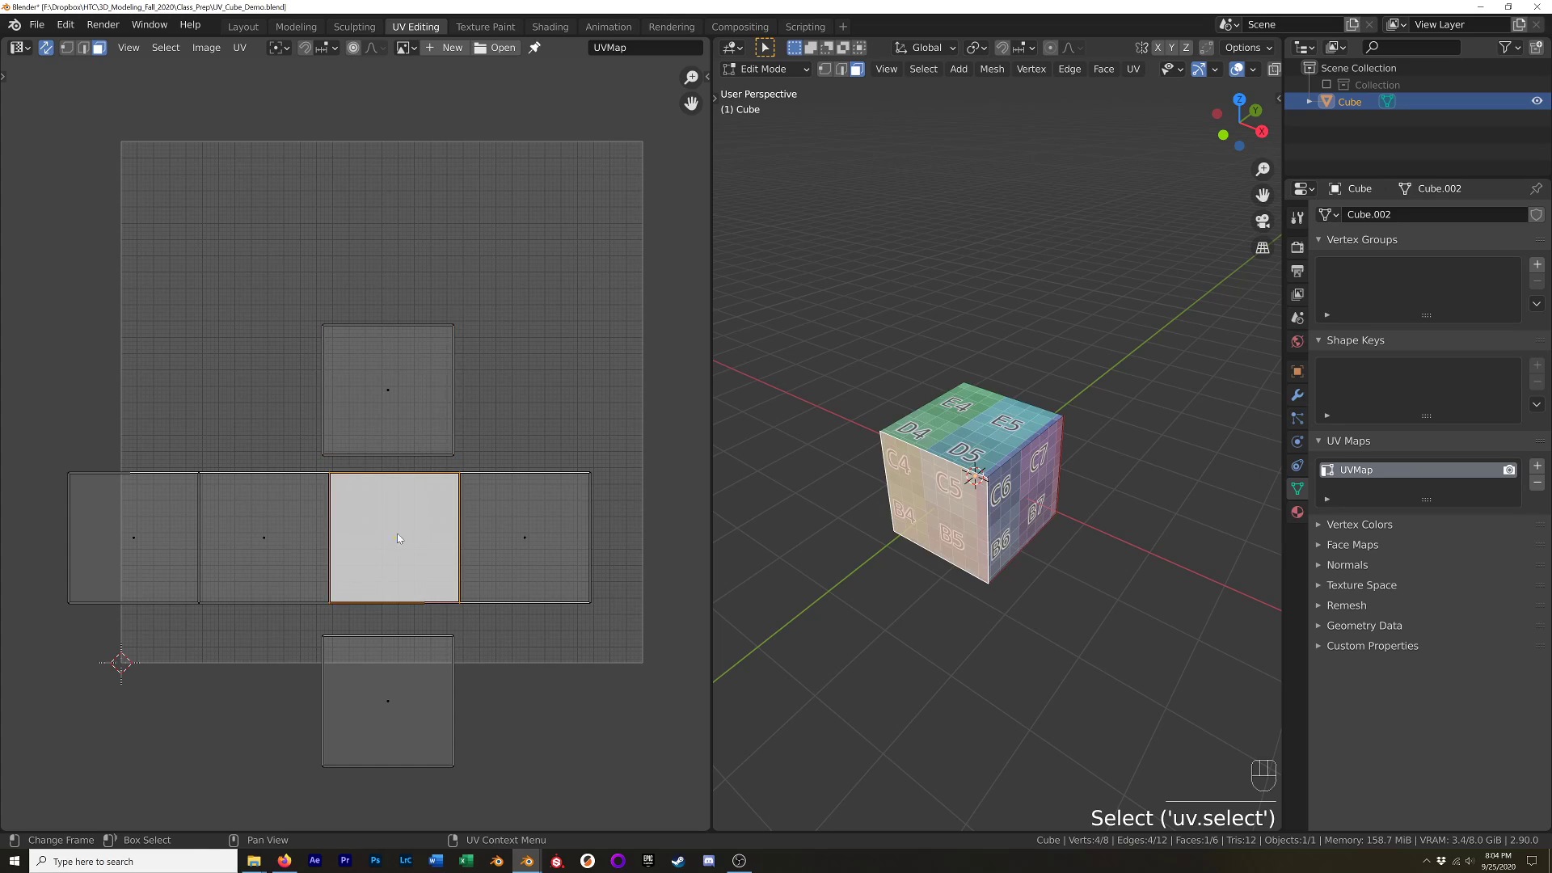
Stitch the detached UV face above the strip onto the strip's third face along its lower edge.
left_click(84, 47)
left_click(392, 458)
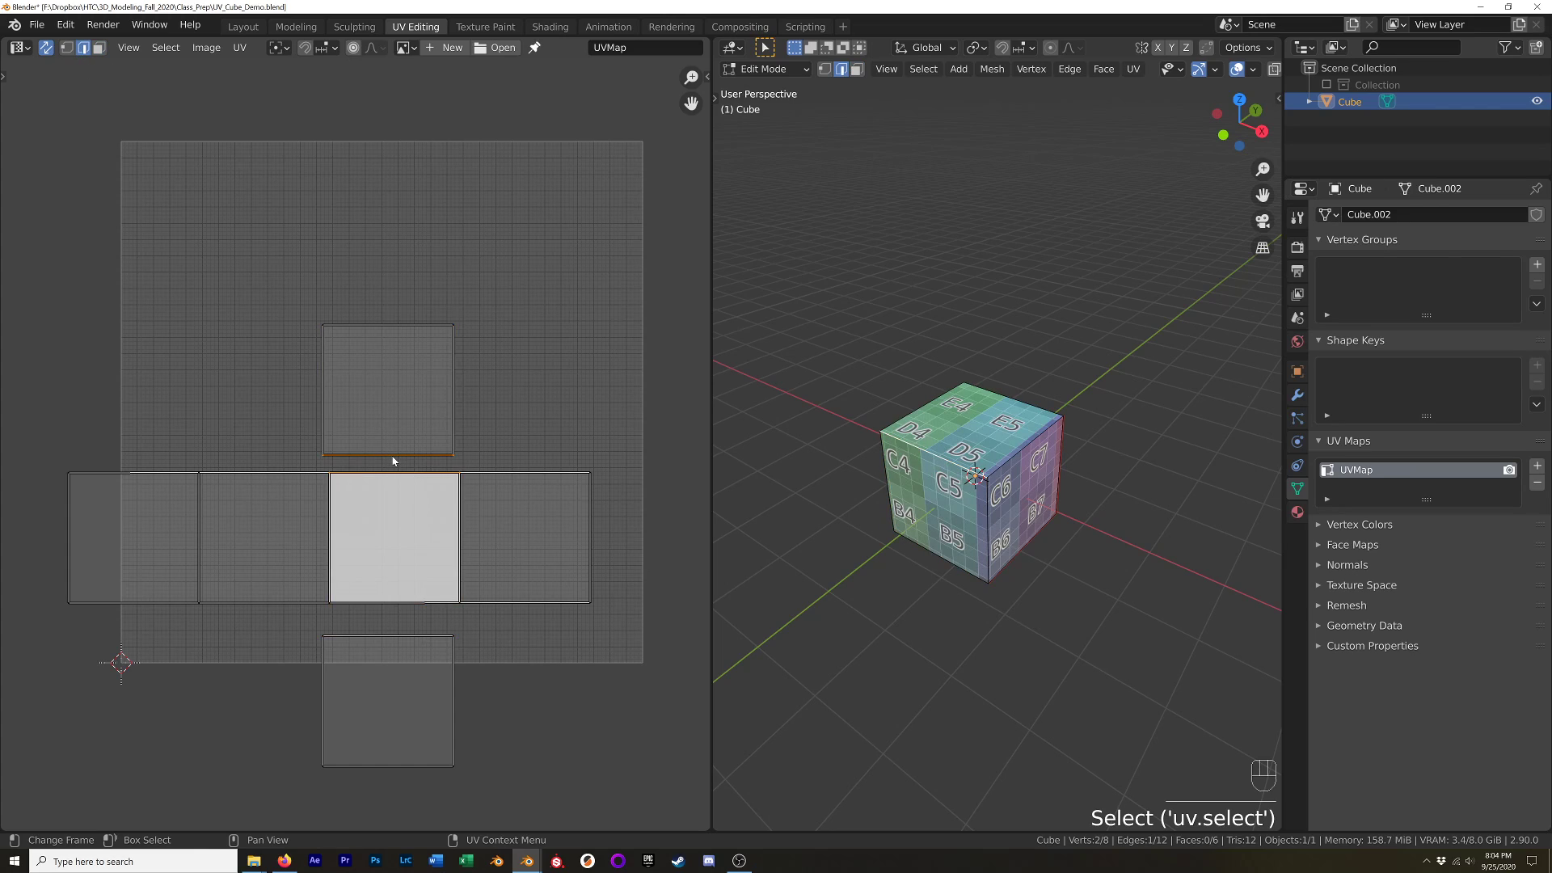
right_click(509, 391)
left_click(482, 389)
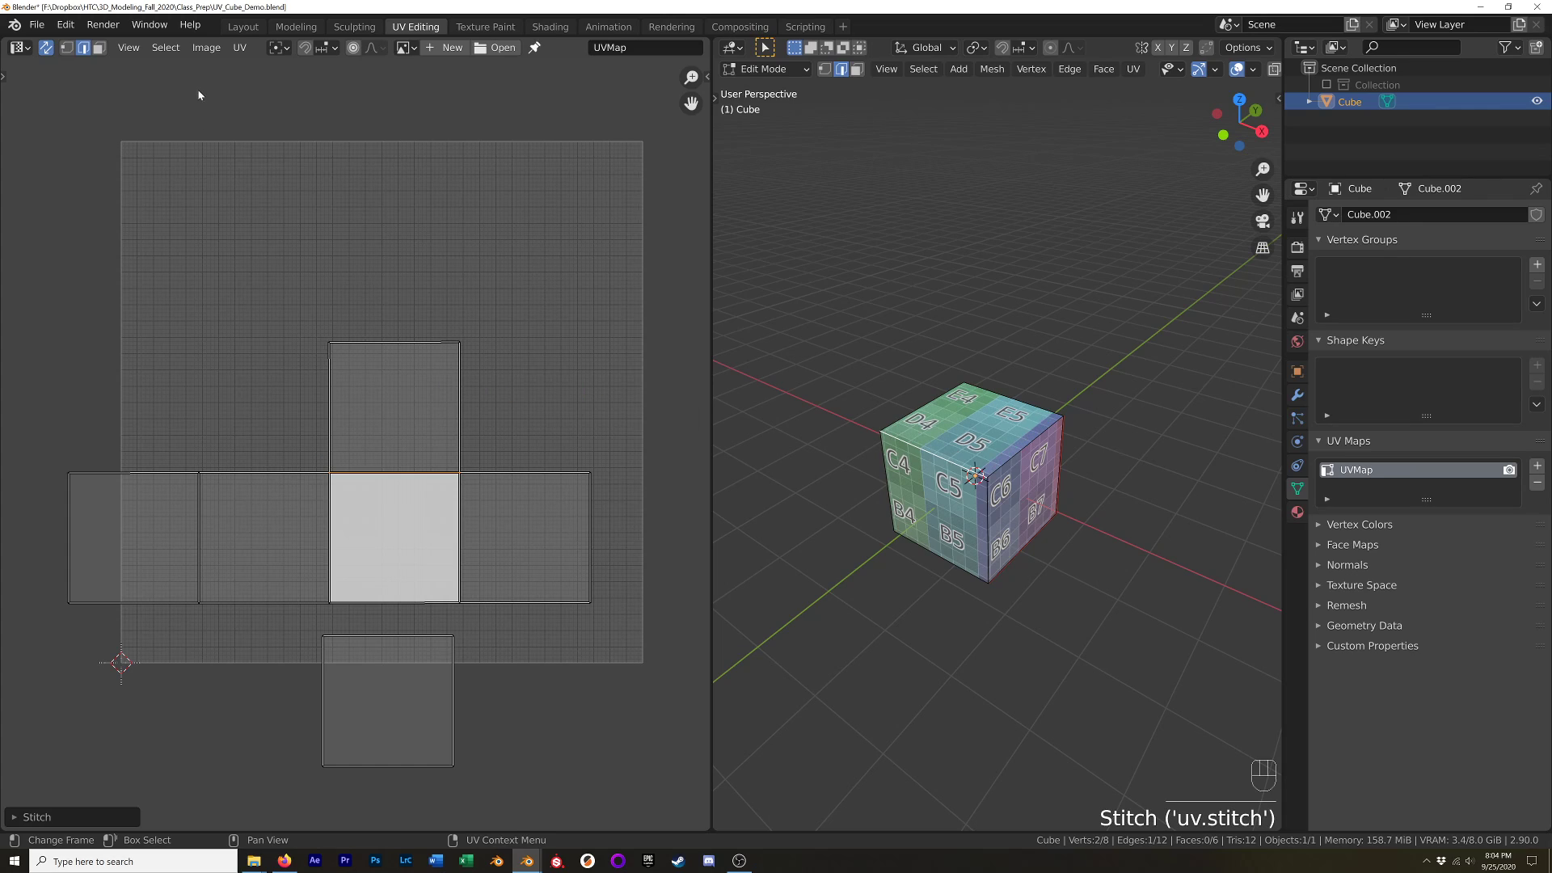
Stitch the detached UV face below the strip onto the strip's third face along its upper edge.
left_click(99, 46)
left_click(473, 711)
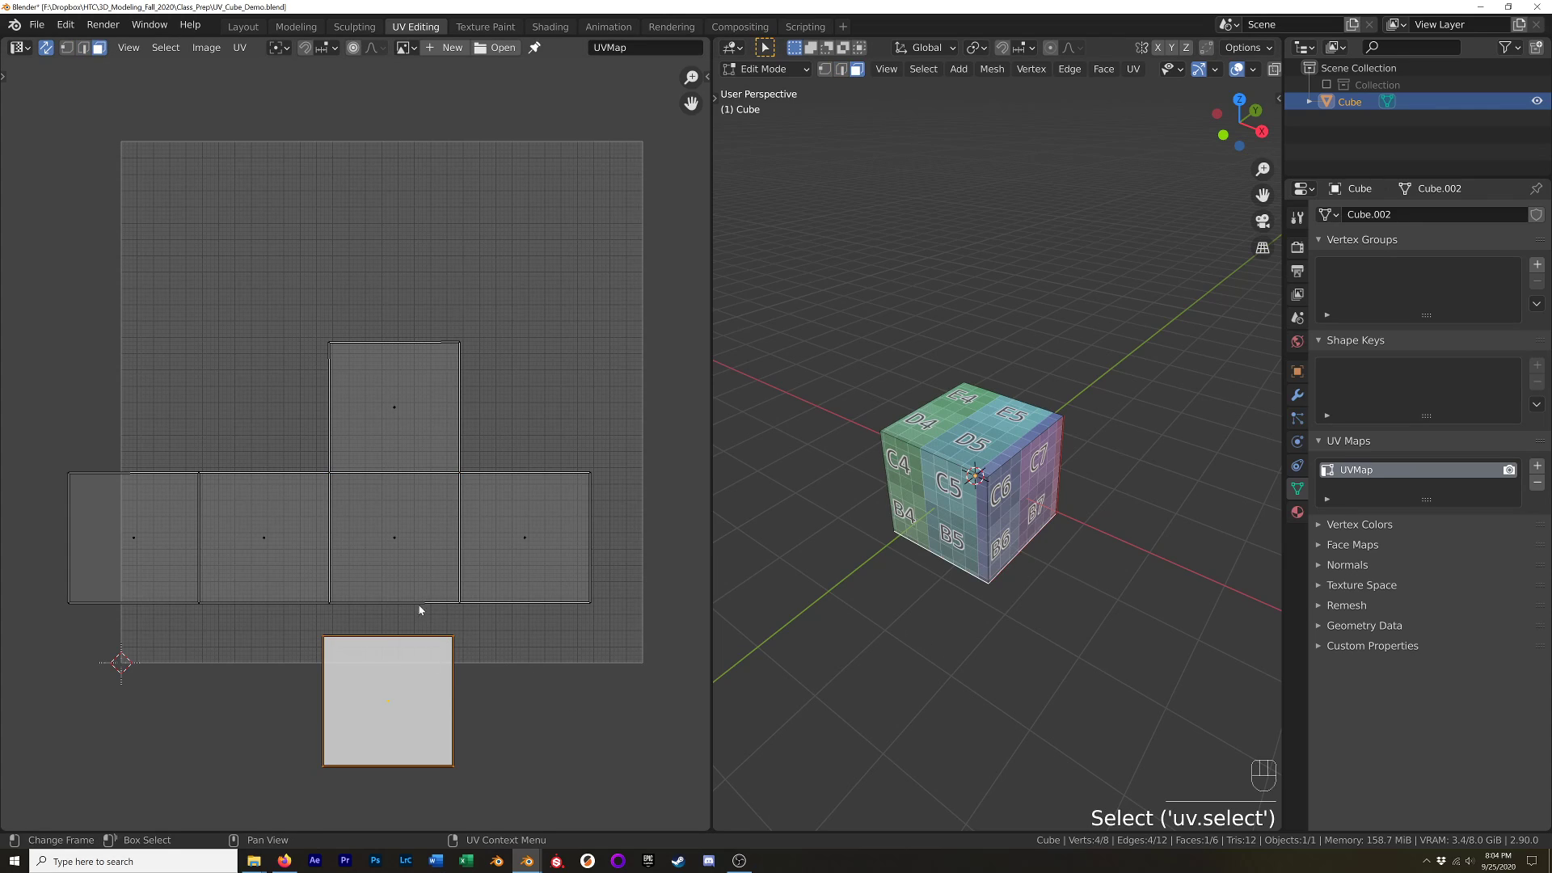
left_click(83, 48)
left_click(395, 640)
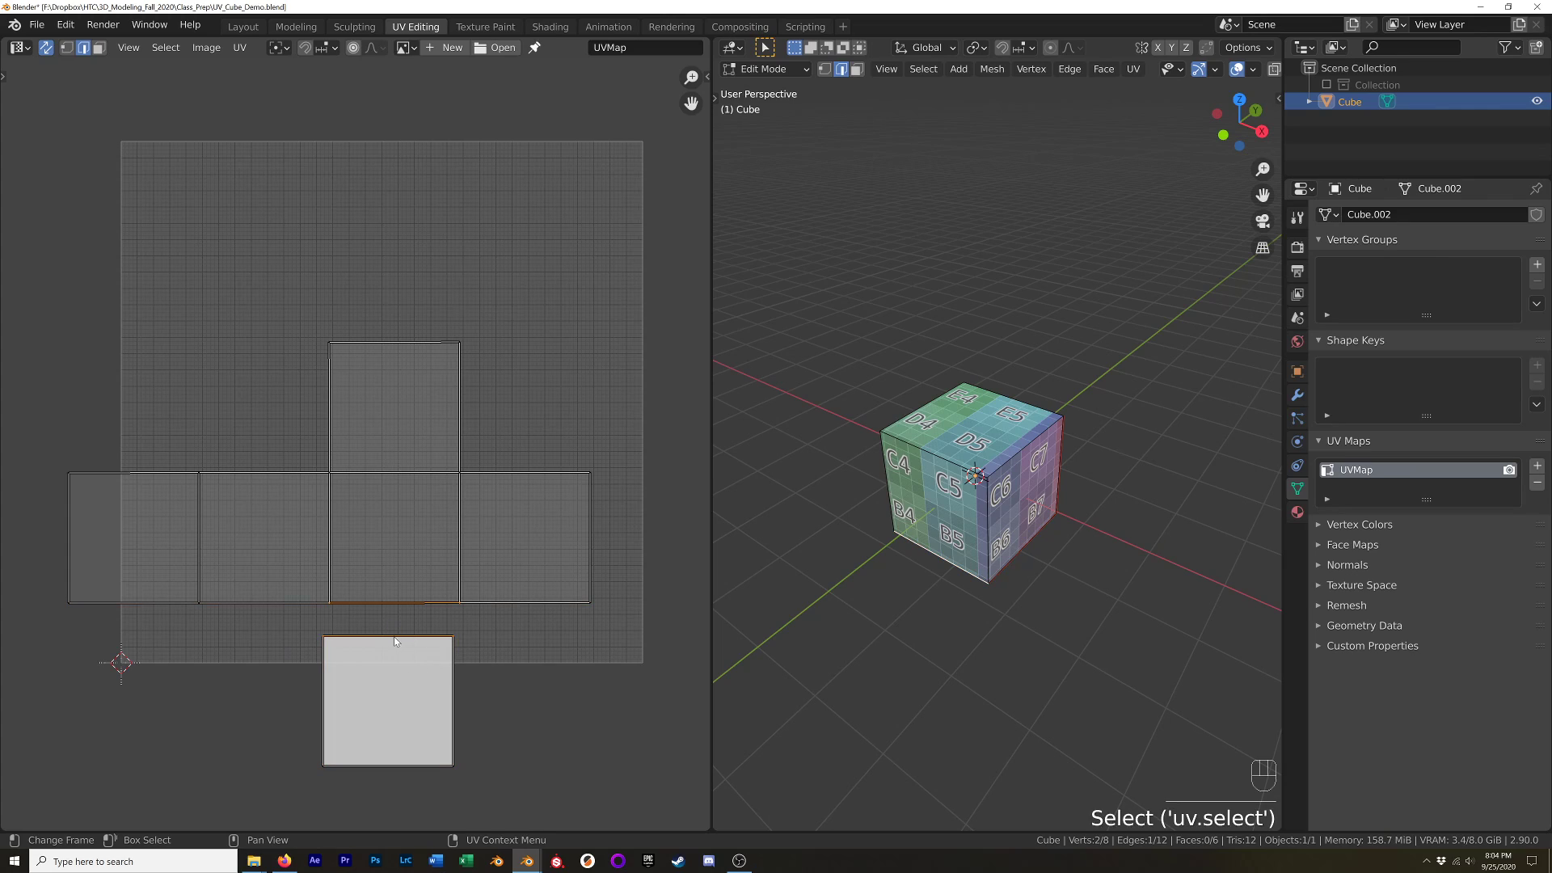
right_click(401, 638)
left_click(411, 628)
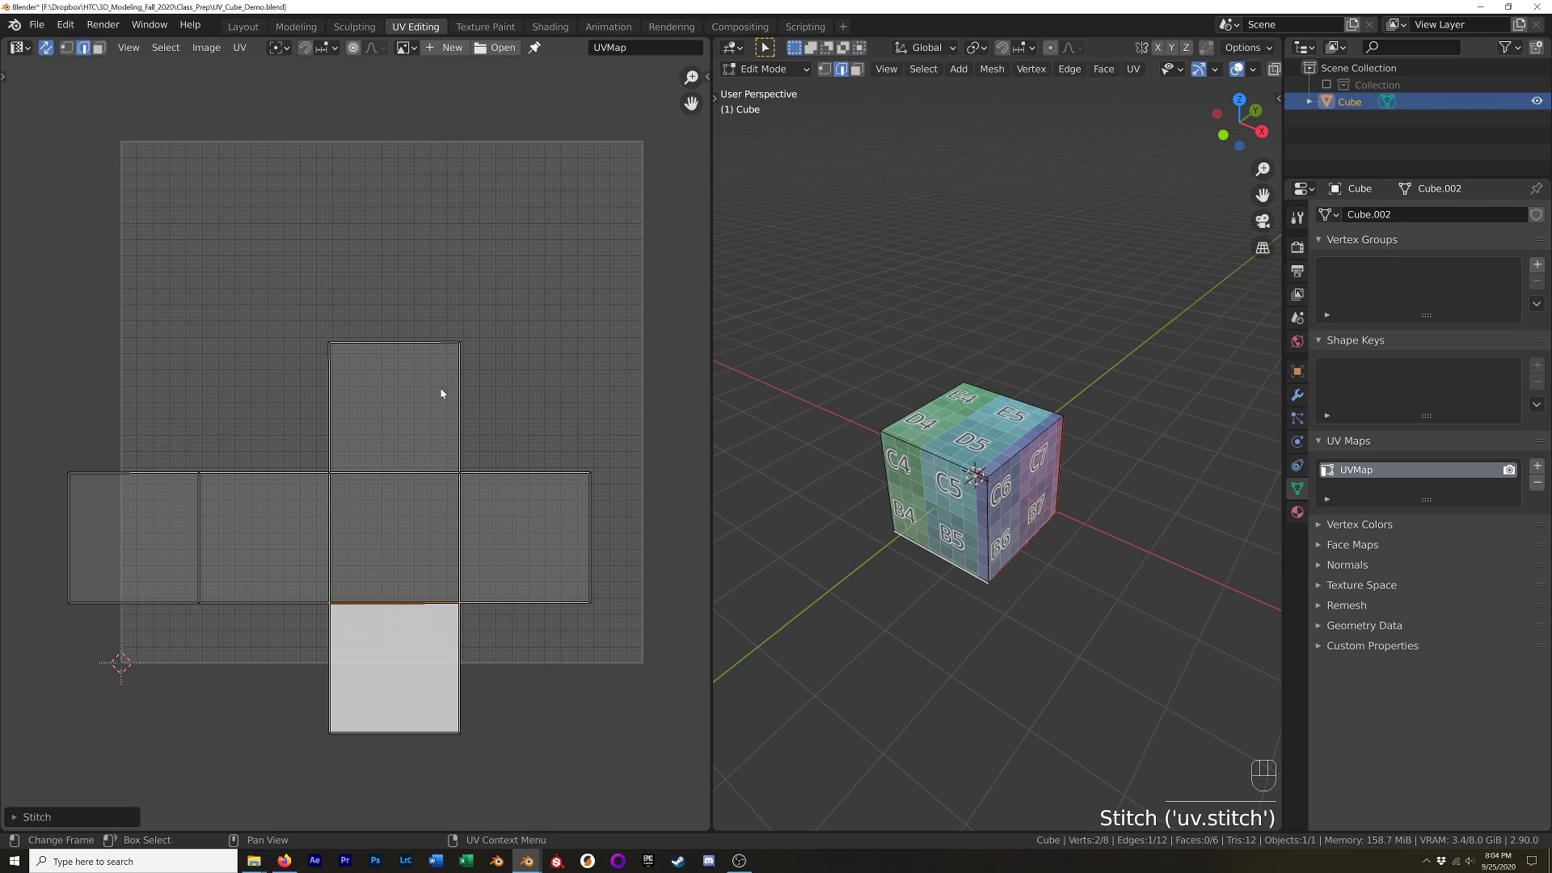
Disable UV sync selection, select all mesh faces, and move the whole cross-shaped UV island about 0.2 right and 0.07 up.
left_click(46, 48)
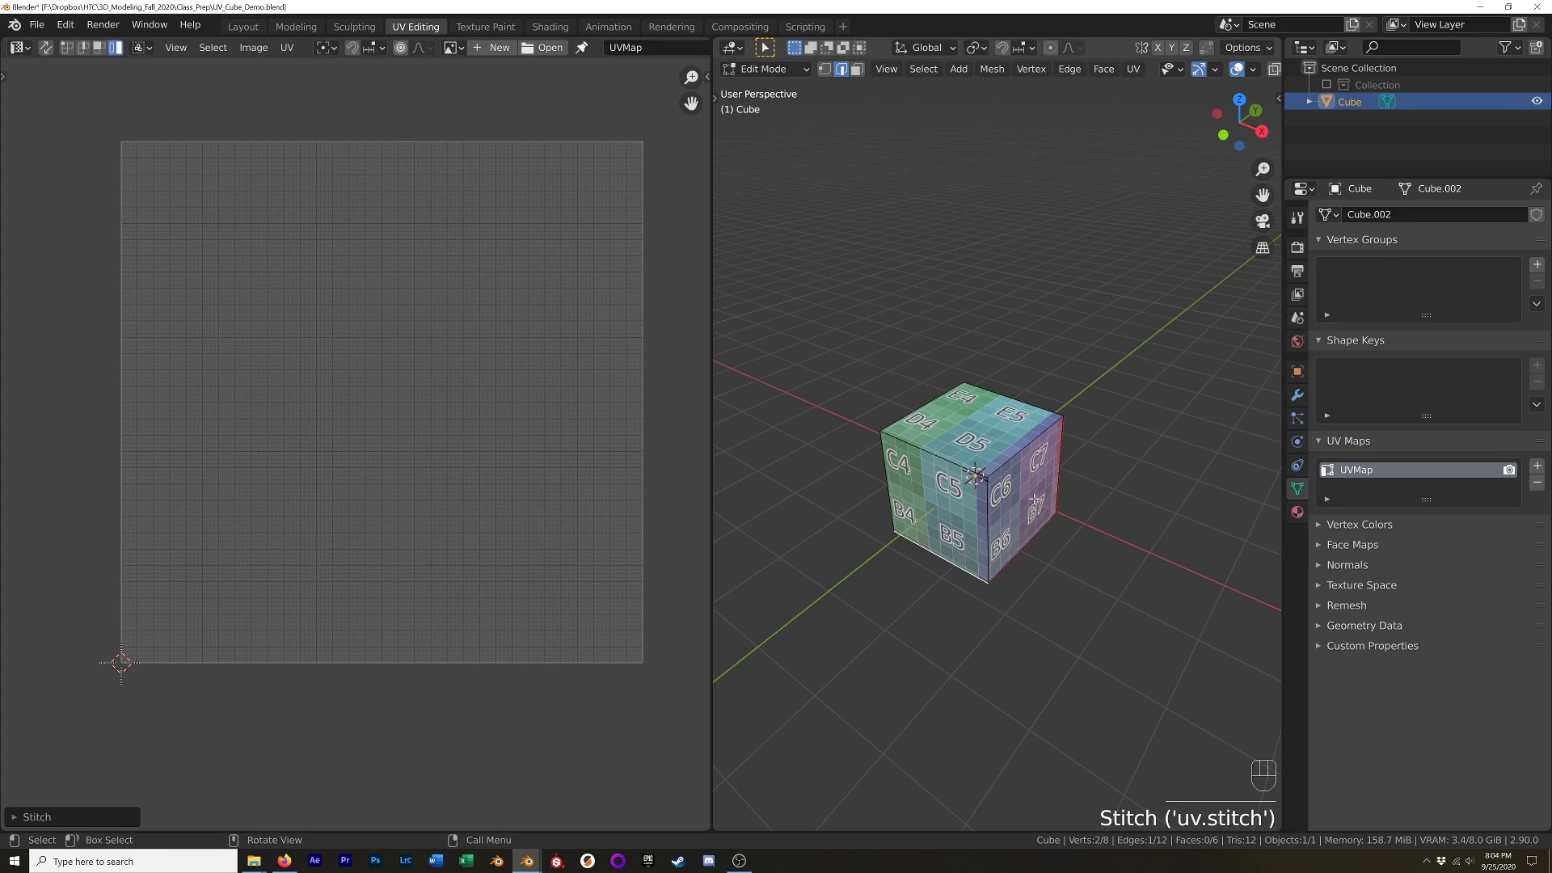
key("a")
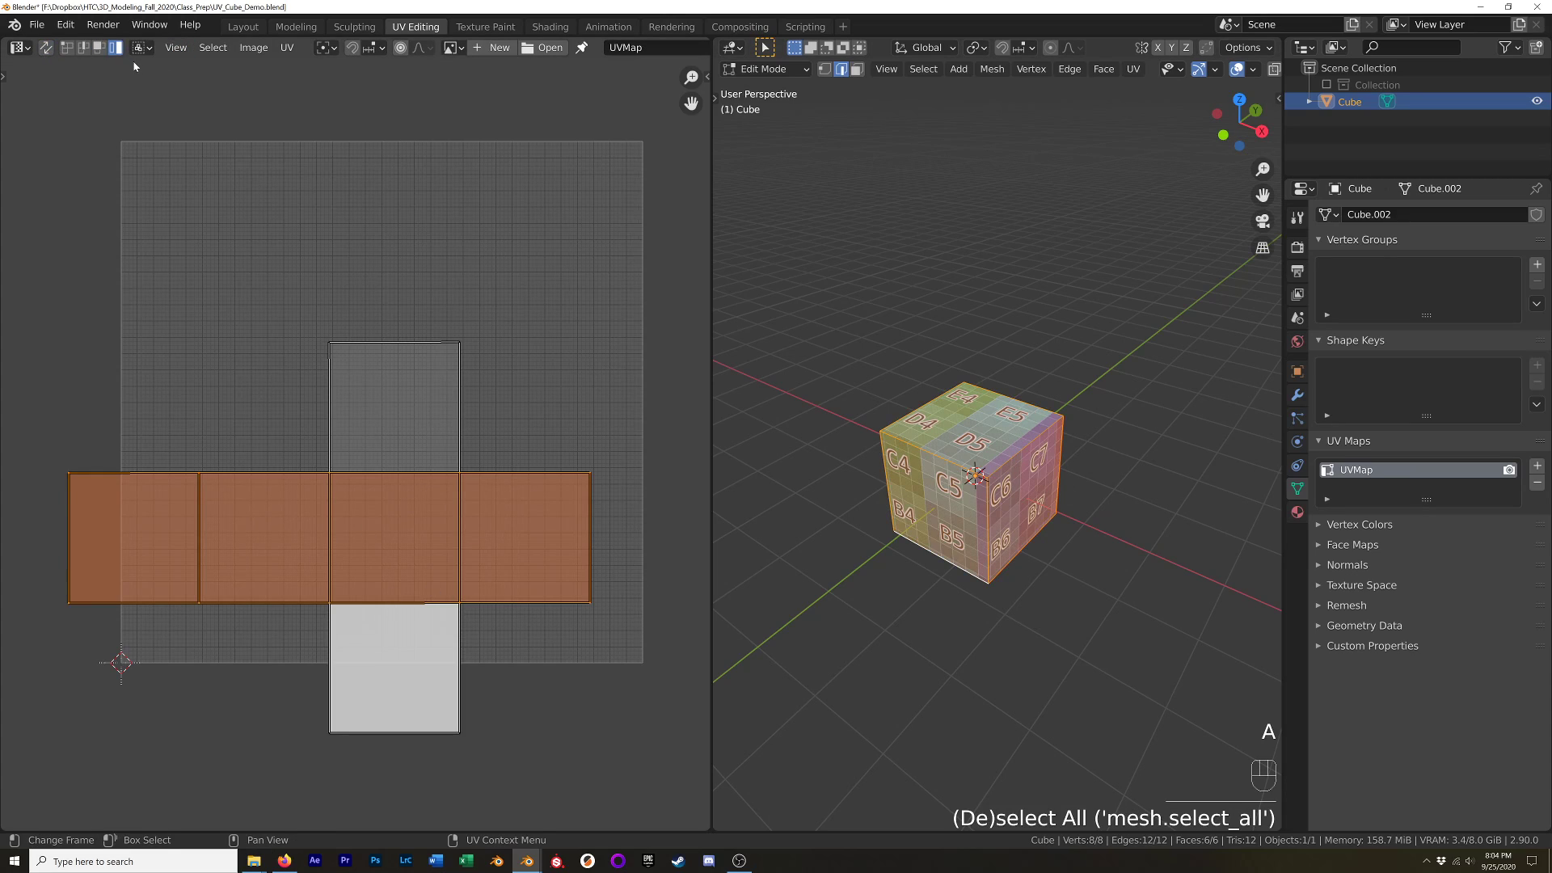
left_click(409, 577)
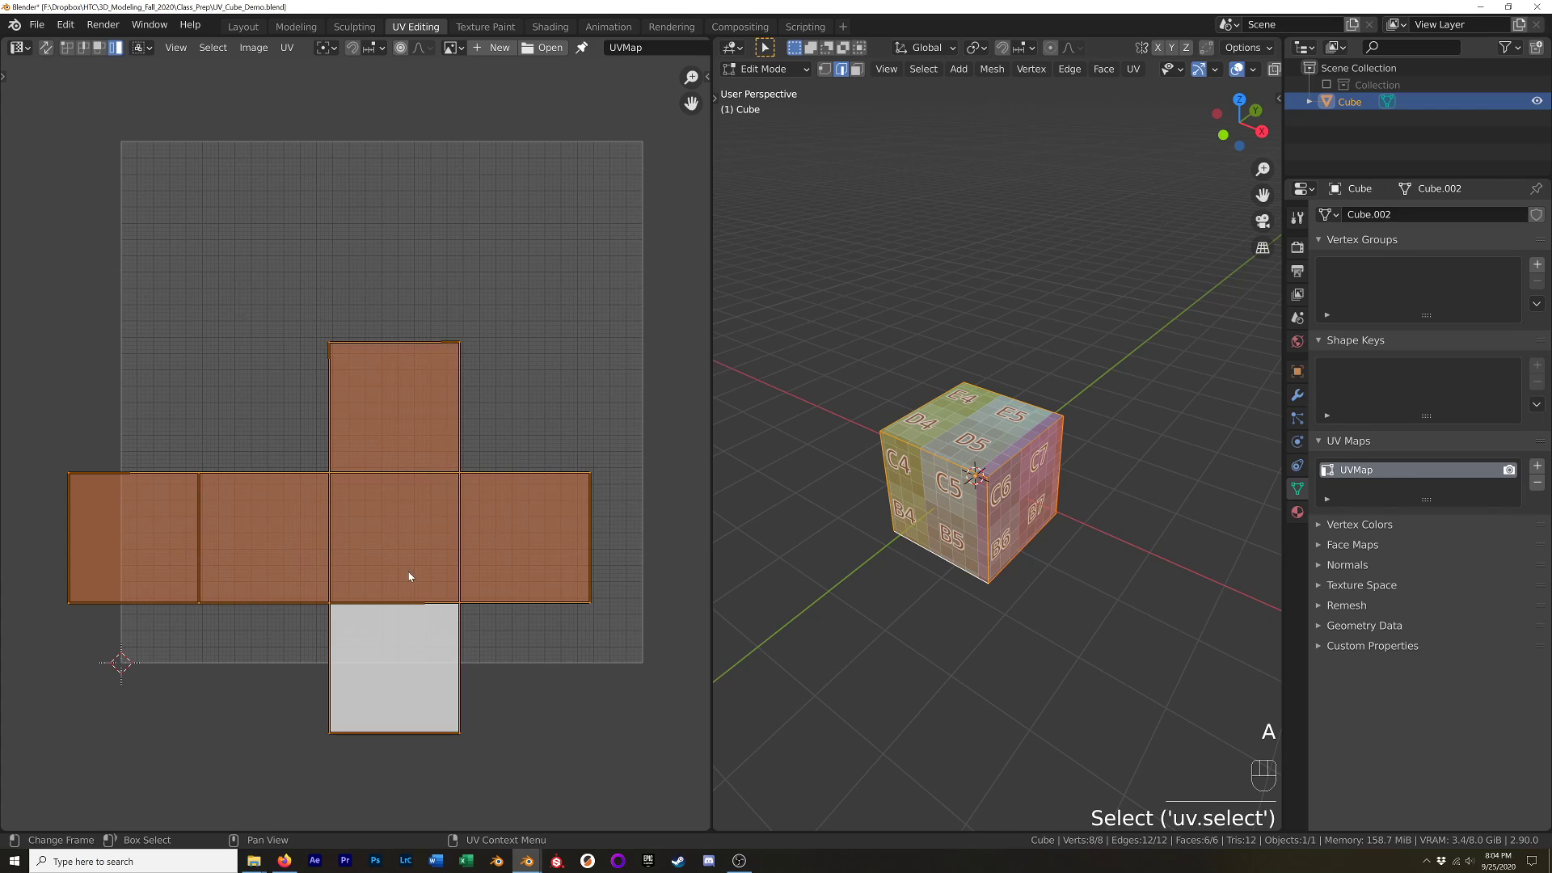
key("g")
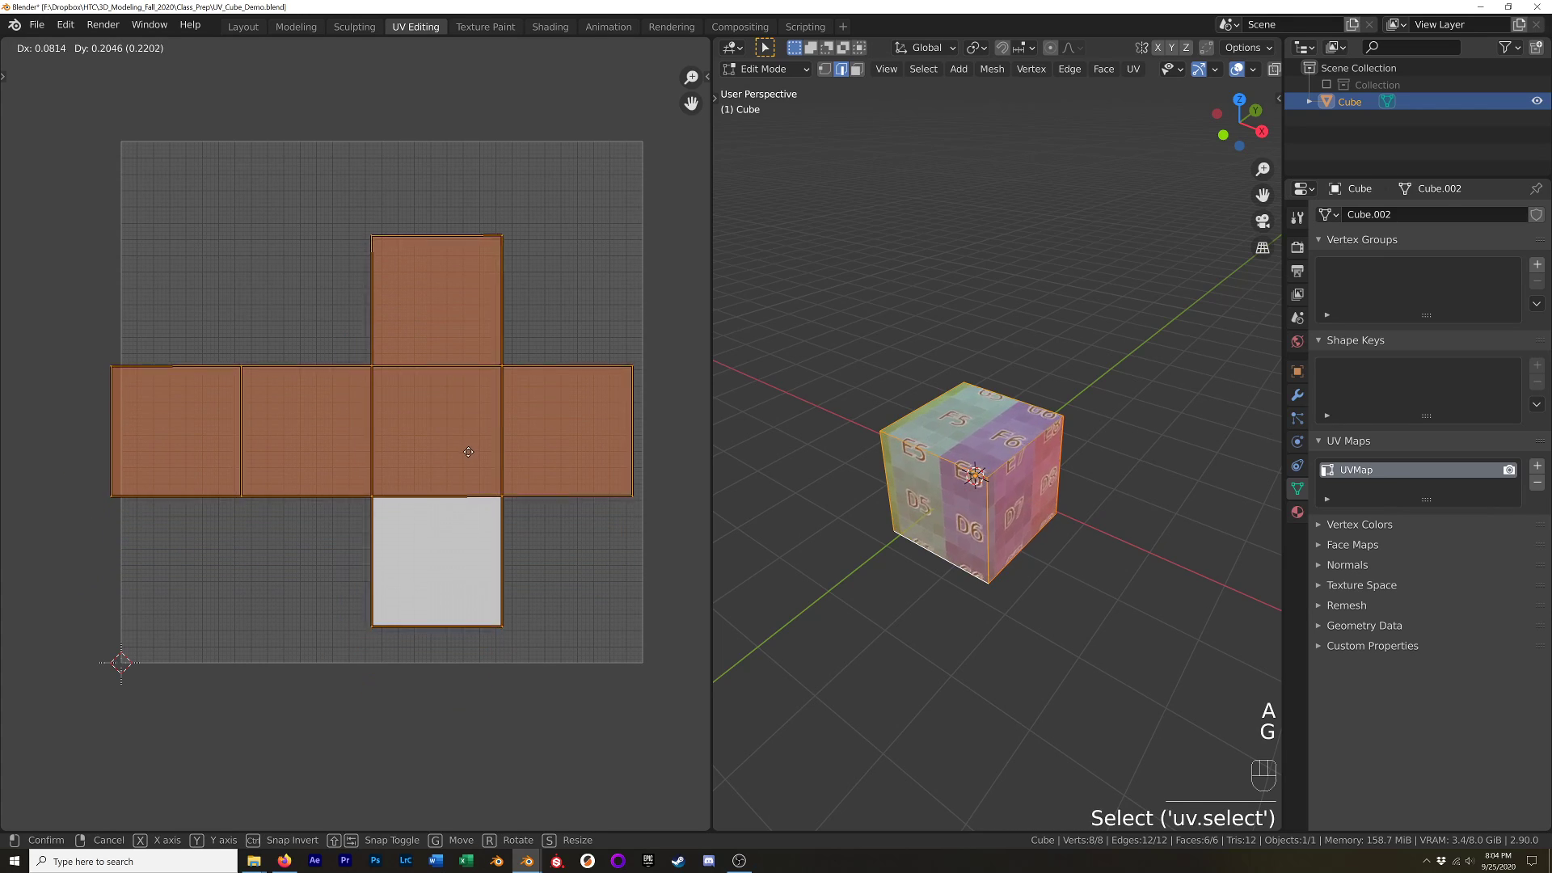
right_click(500, 461)
middle_click_drag(808, 452, 1051, 598)
key("g")
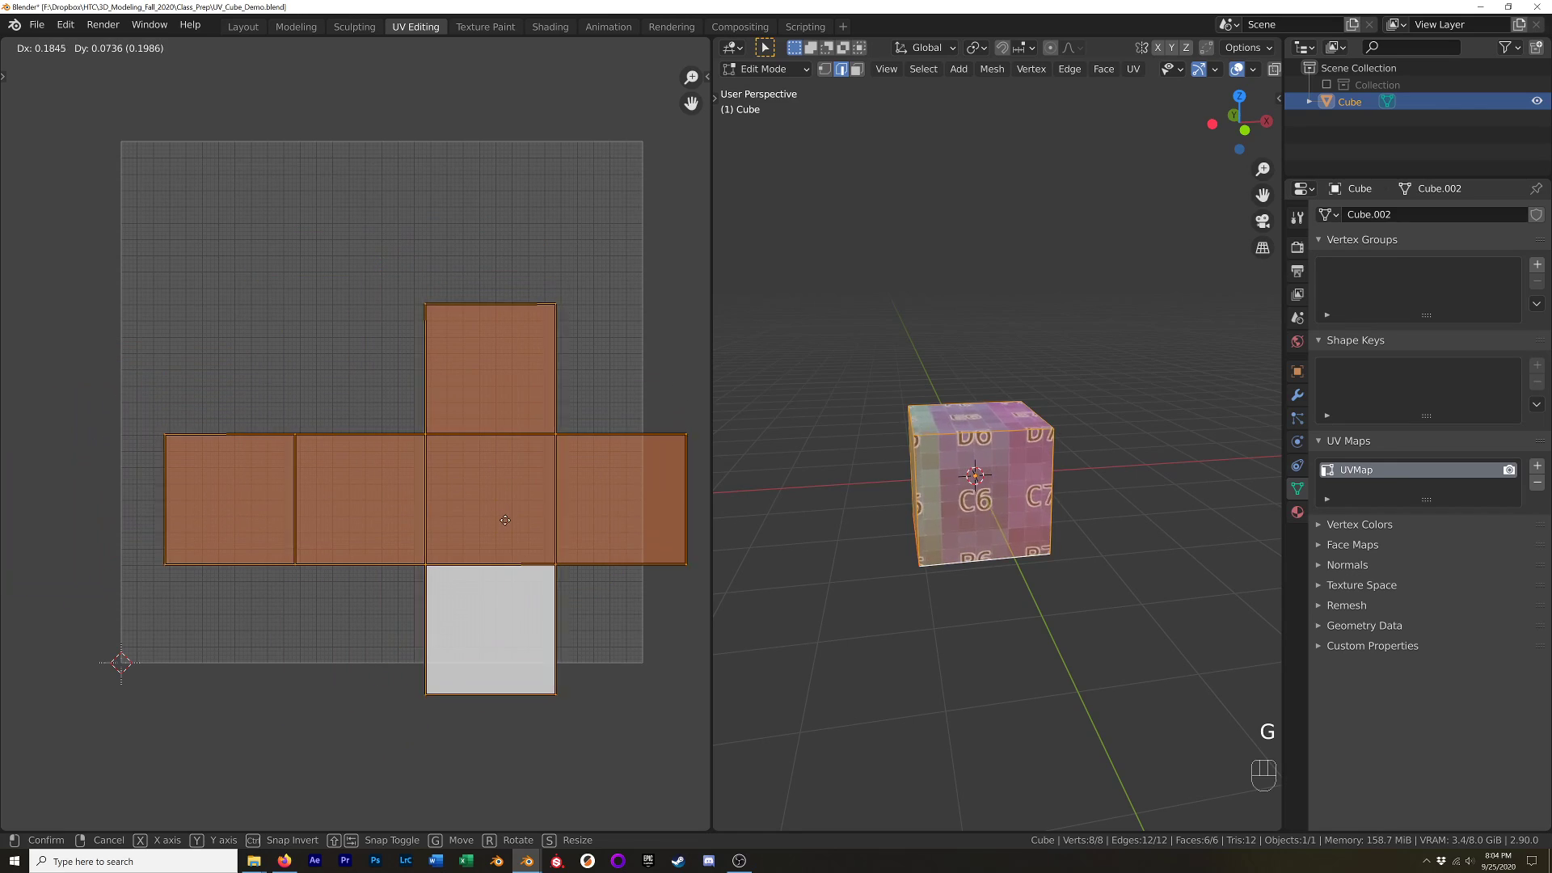
left_click(509, 522)
Examine from all sides how the checker texture continues across the cube's edges.
middle_click_drag(881, 477, 937, 461)
scroll(974, 489, "up", 3)
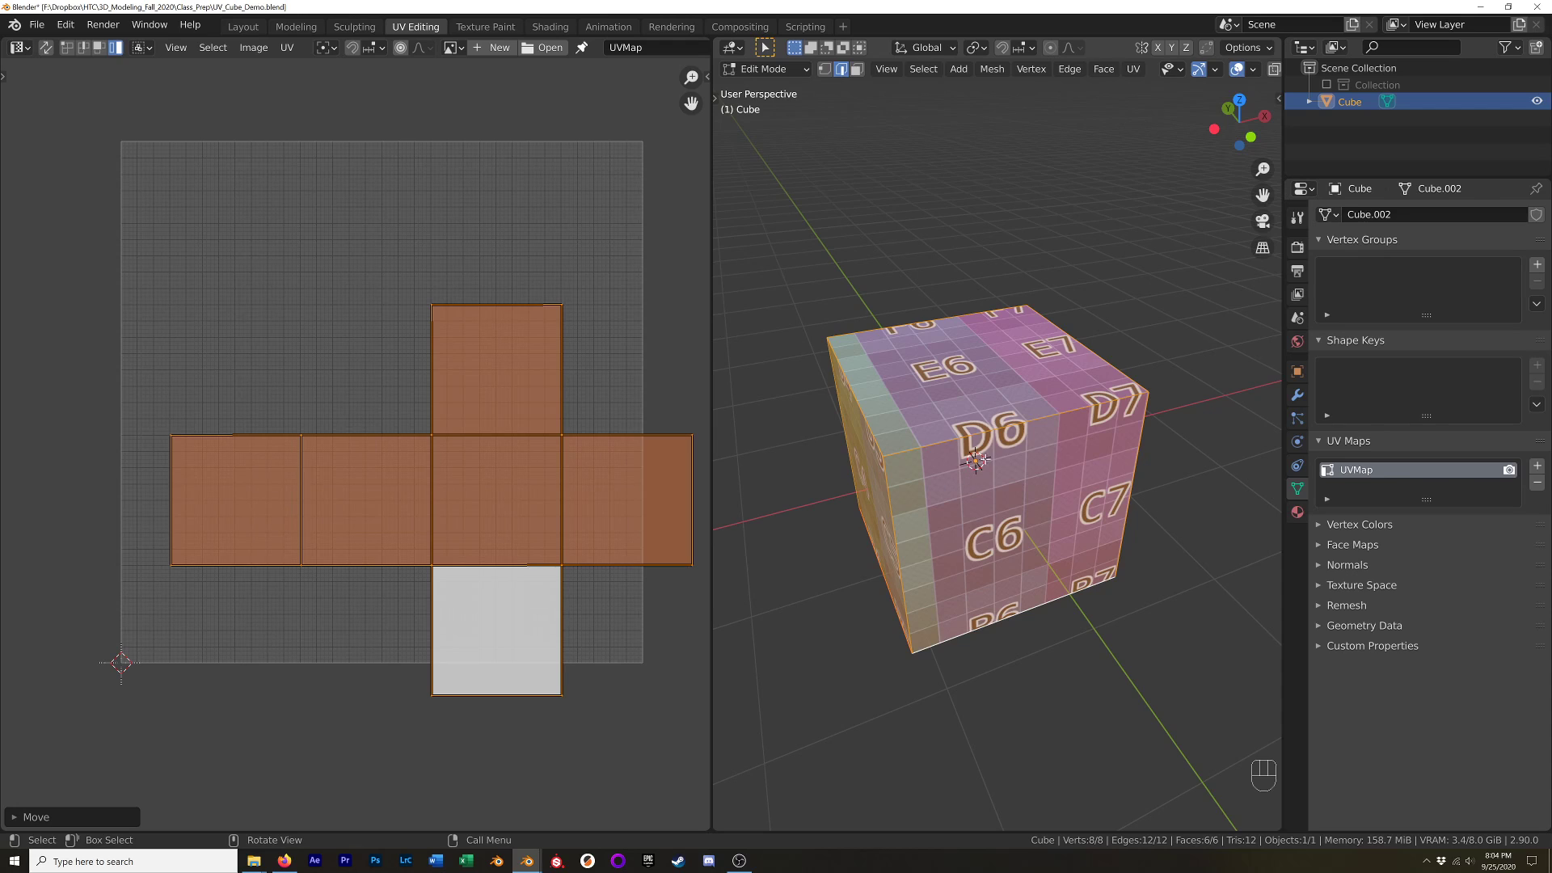
scroll(989, 450, "up", 2)
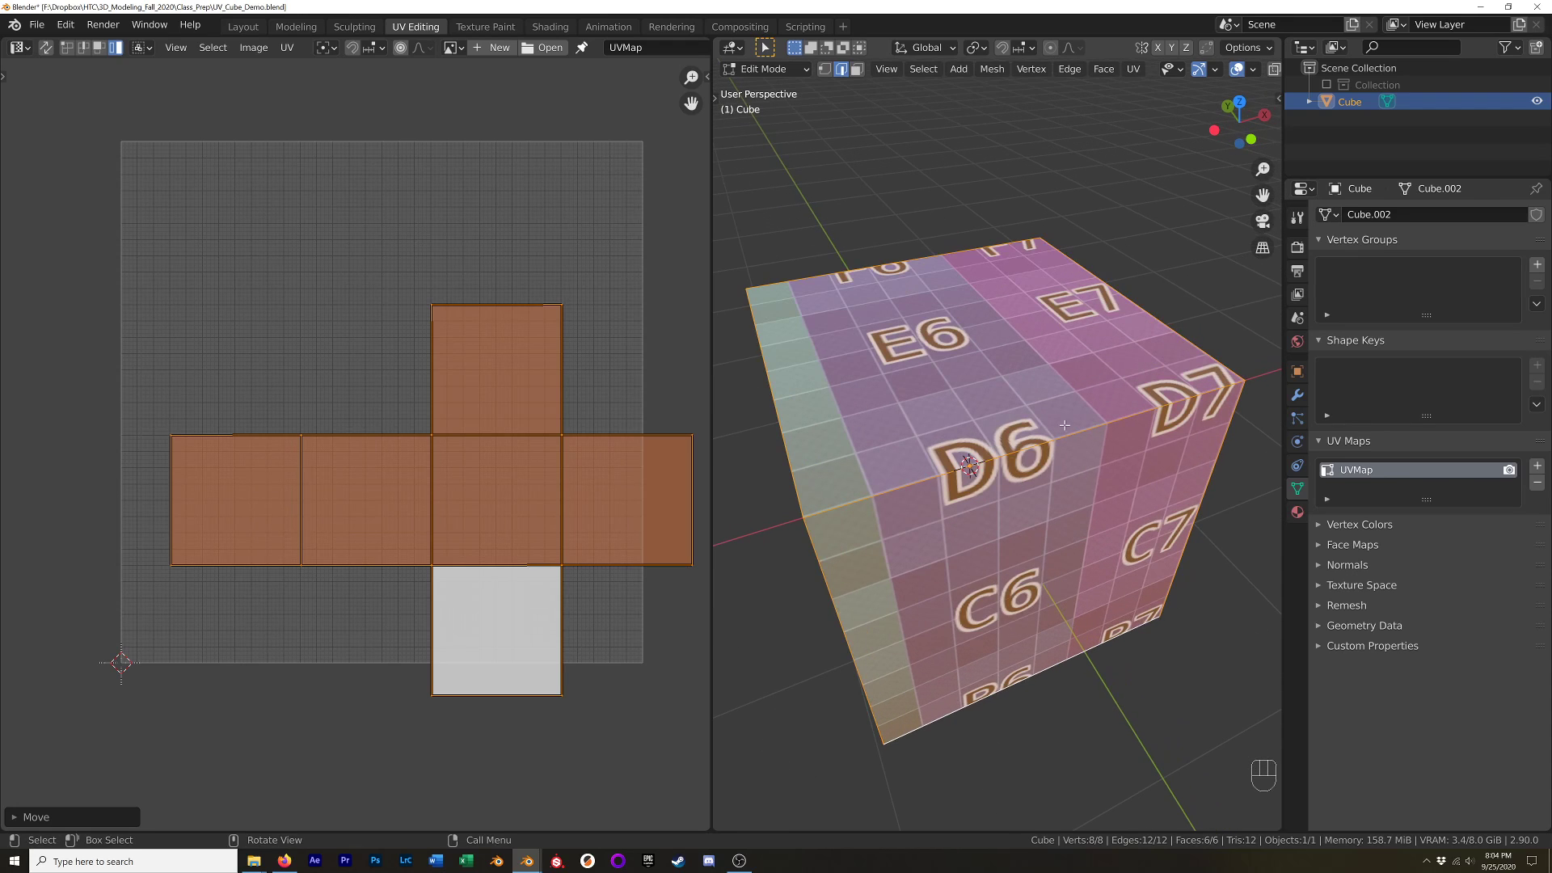
middle_click_drag(972, 526, 1189, 550)
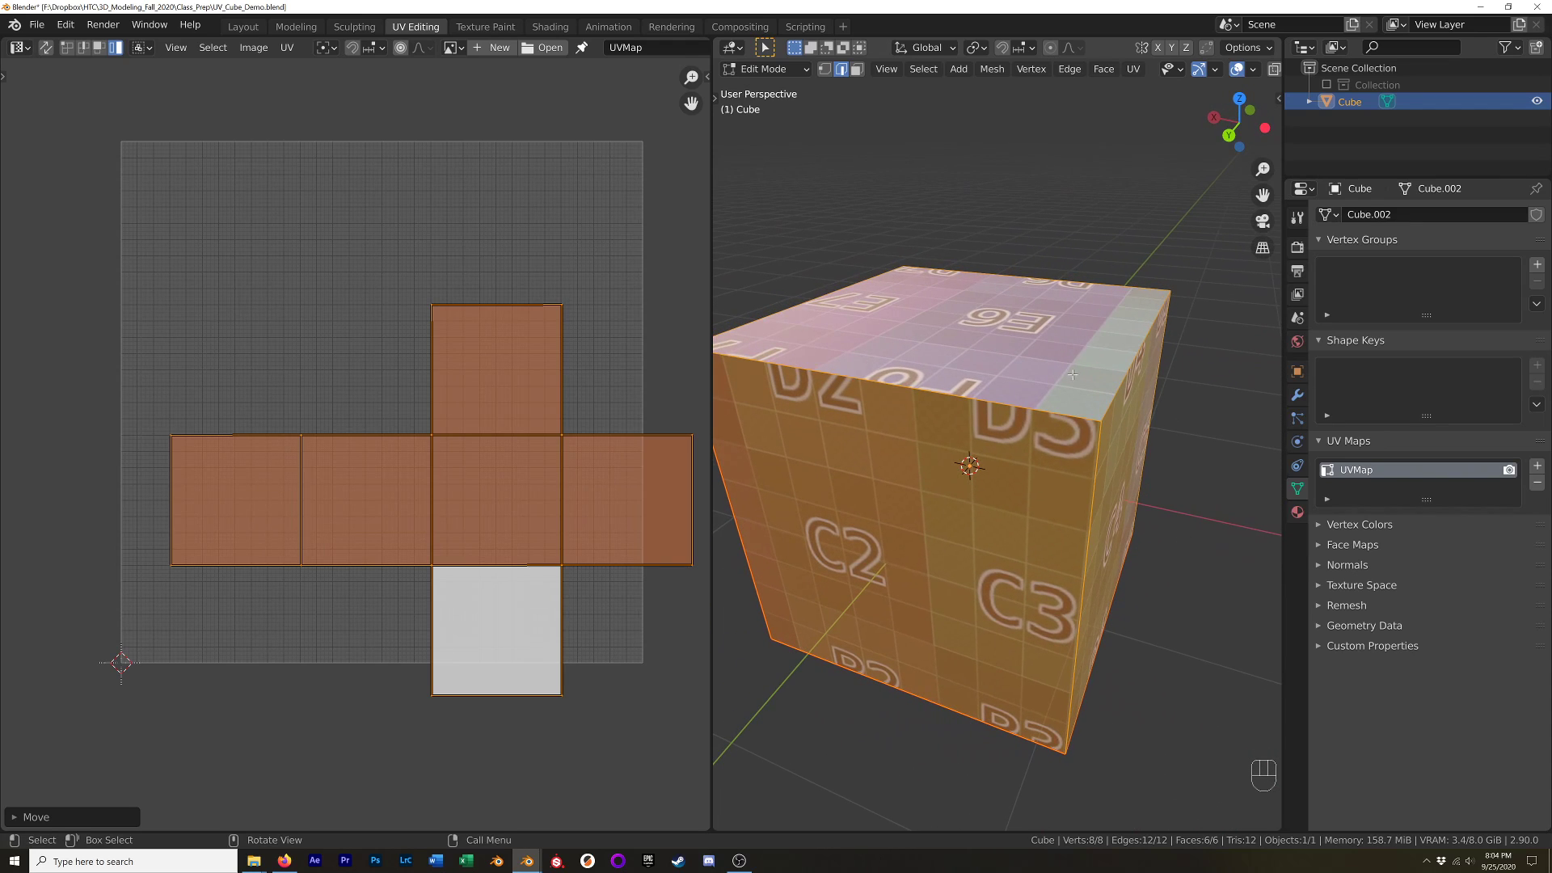
middle_click_drag(1065, 415, 1084, 363)
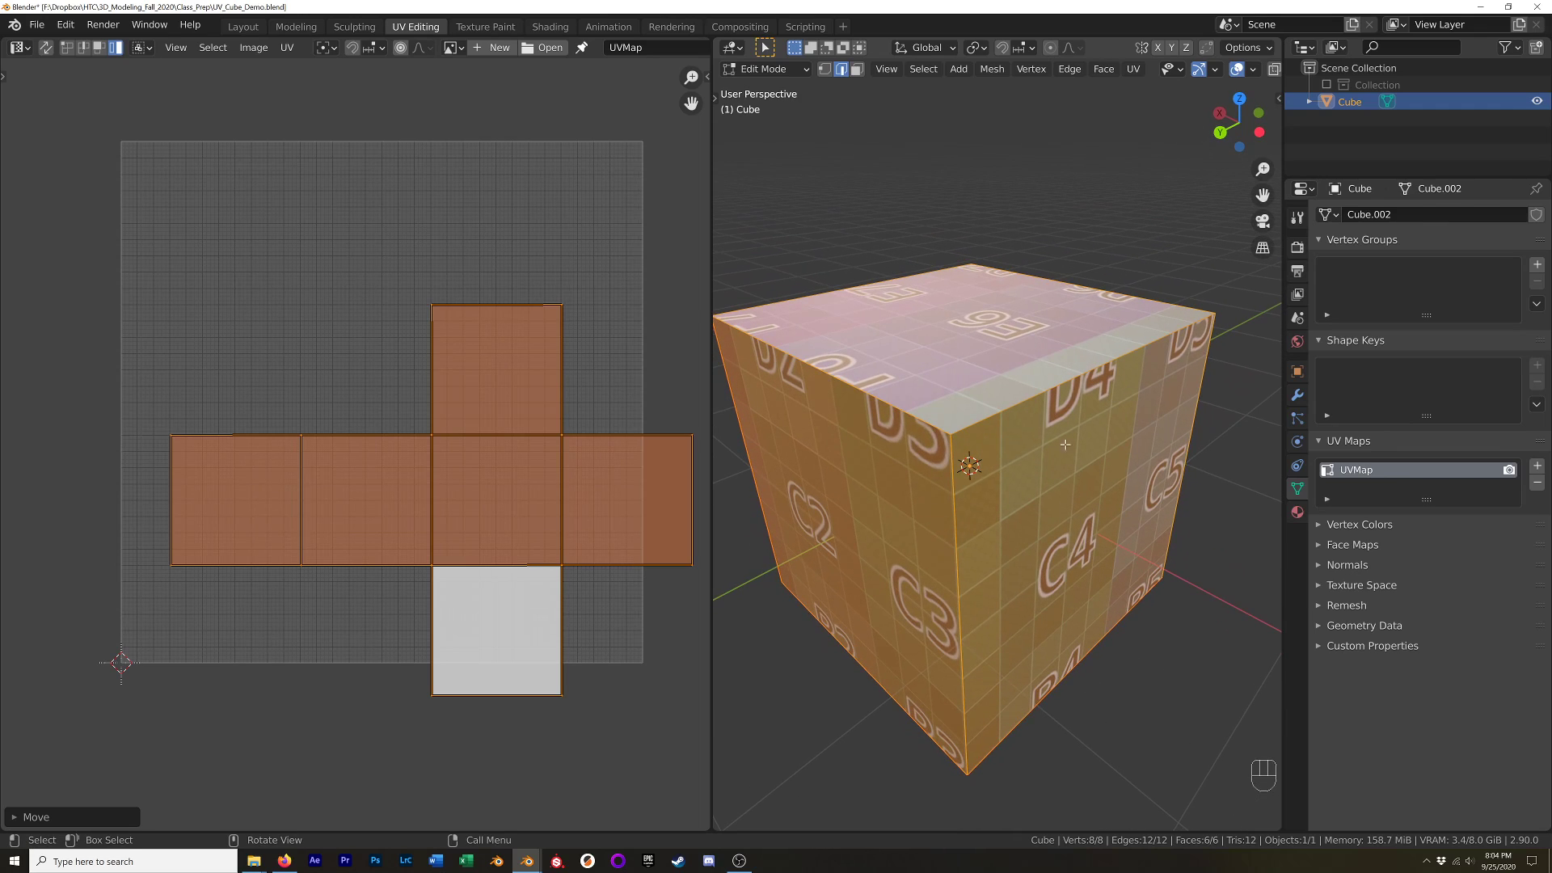
mouse_move(1065, 444)
middle_mouse_down()
mouse_move(1067, 424)
mouse_move(765, 482)
mouse_move(1061, 437)
middle_mouse_up()
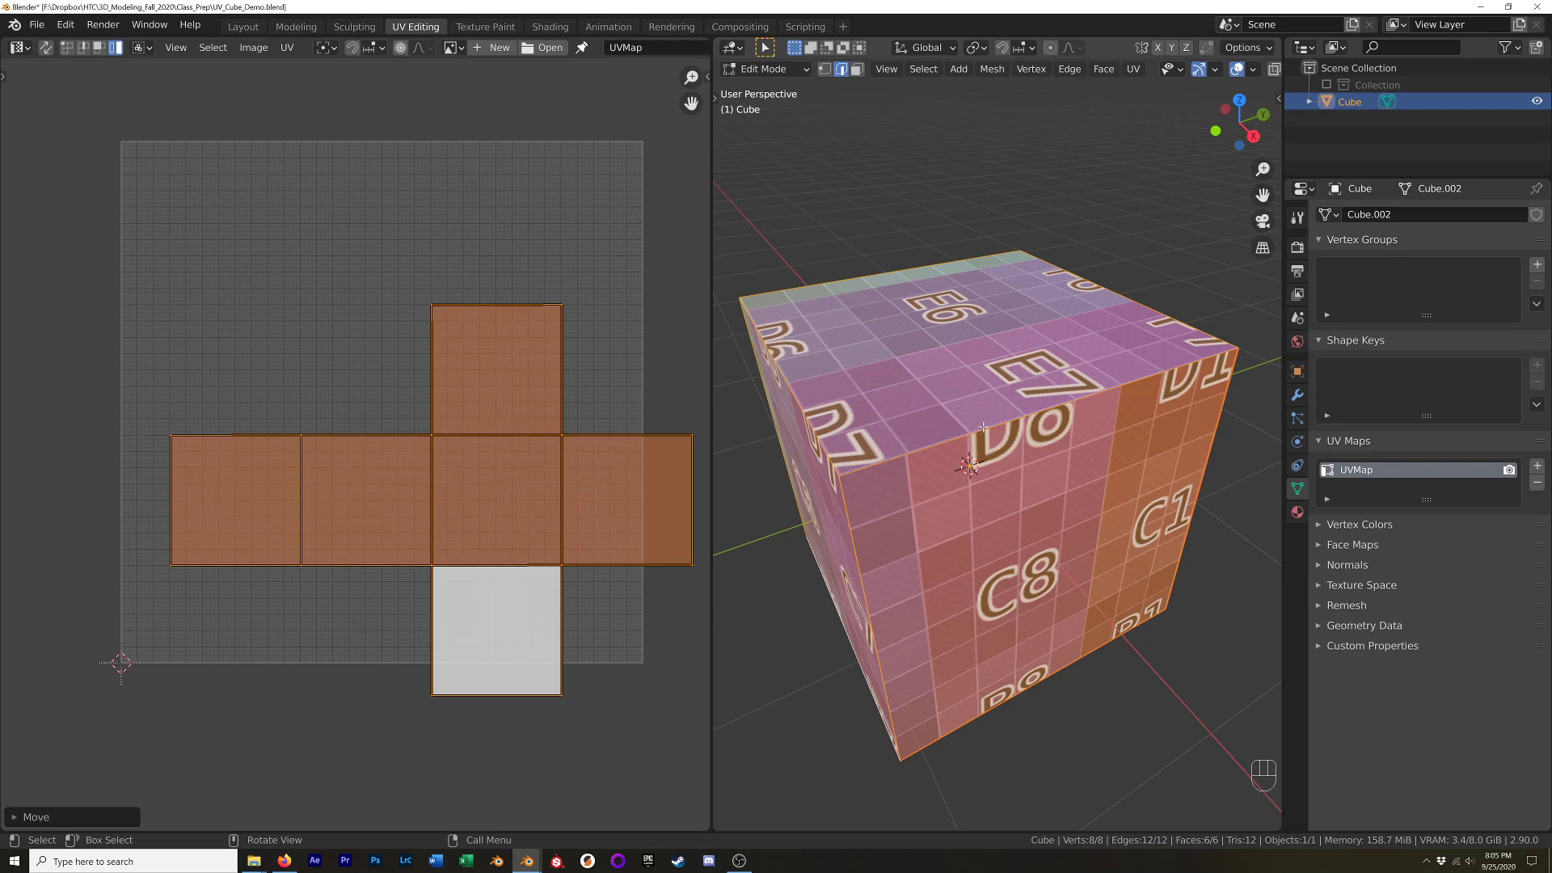
middle_click_drag(954, 501, 1043, 505)
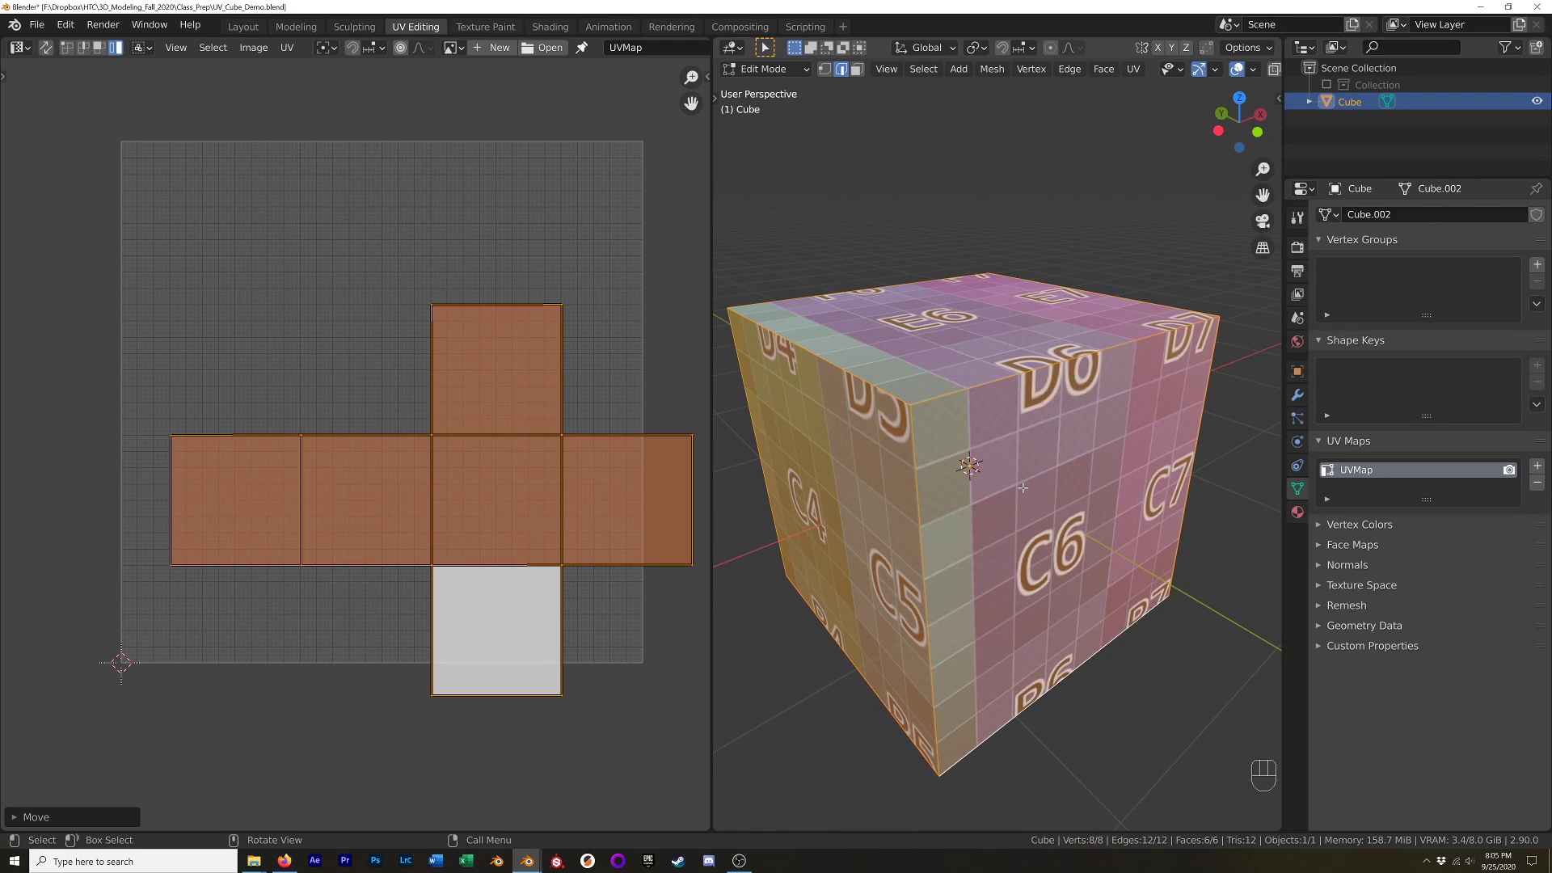
Switch the 3D view to wireframe shading, clear the selection, and examine the marked seams on the cube.
key("z")
left_click(946, 476)
left_click(1165, 768)
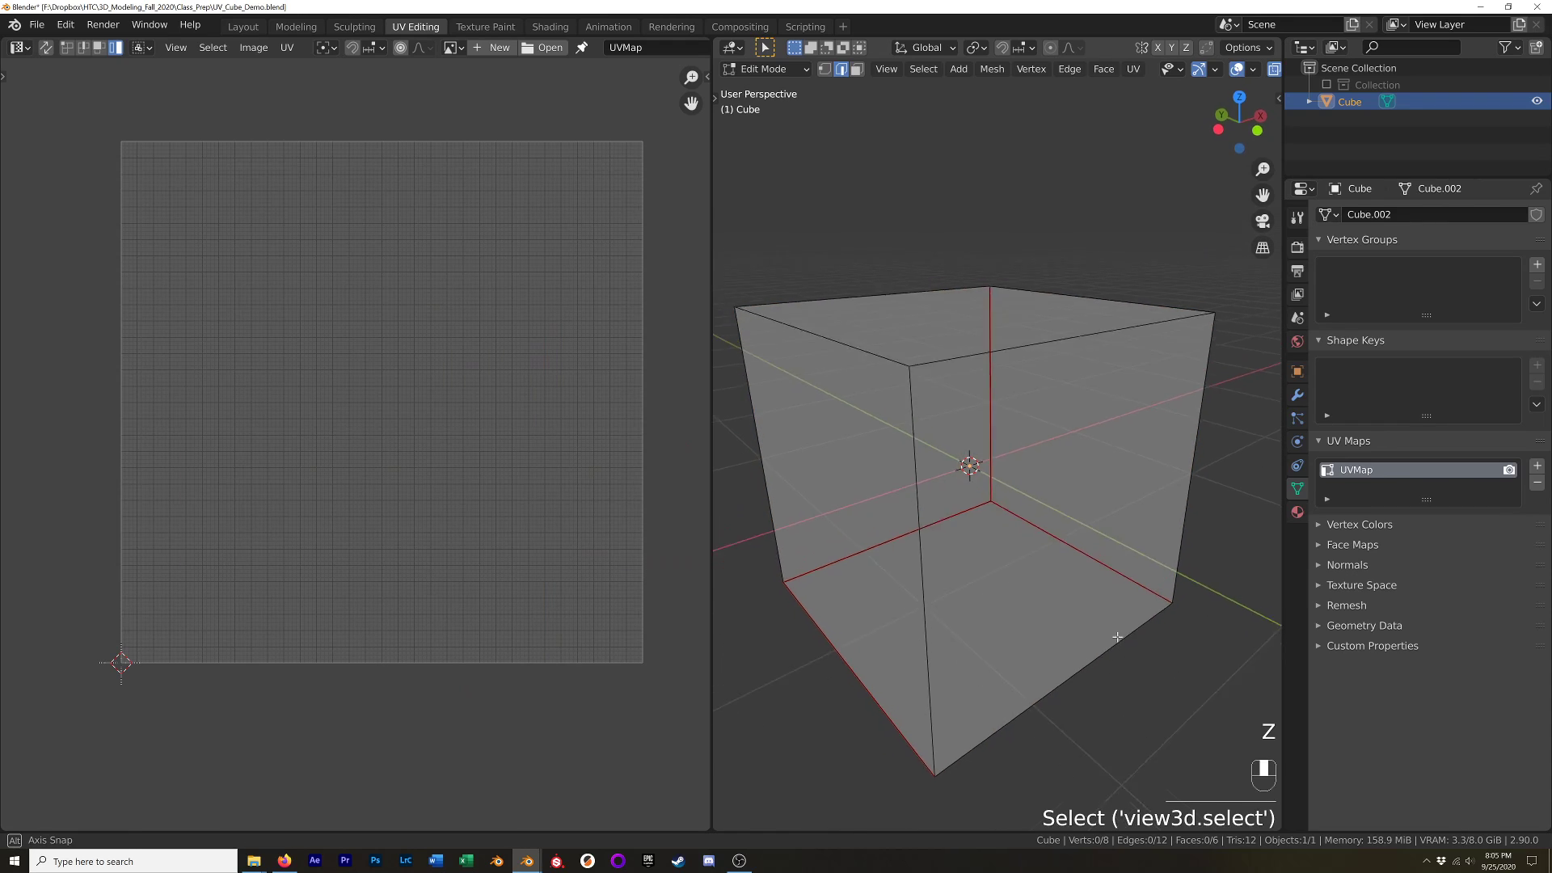
middle_click_drag(1117, 637, 997, 540)
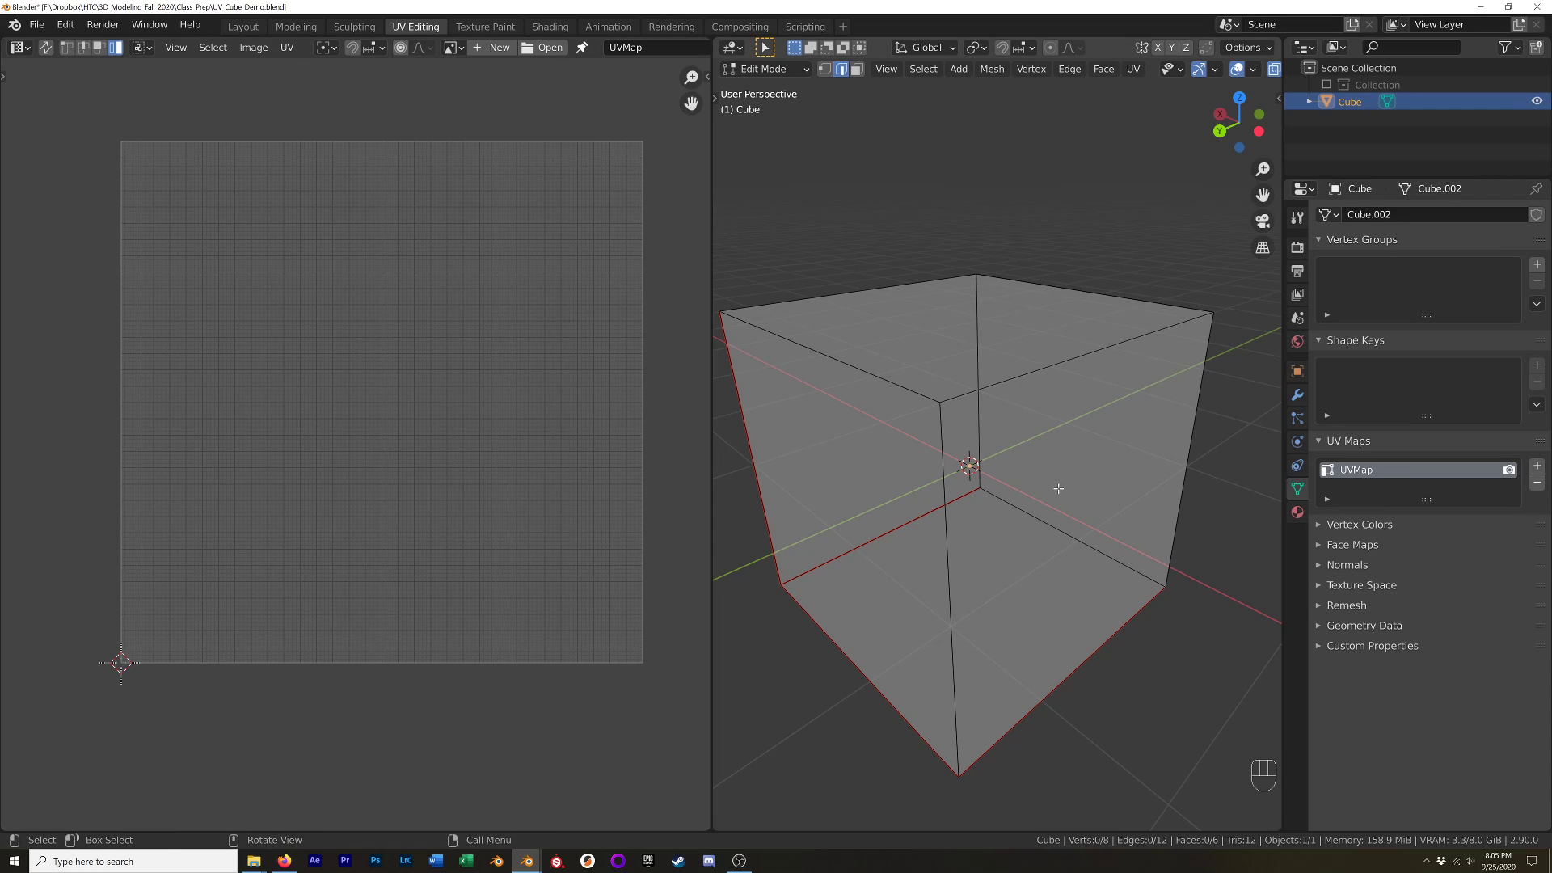
Select the upper edge of the strip's rightmost UV face with sync selection enabled and locate it on the cube.
key("u")
key("a")
mouse_move(538, 513)
middle_mouse_down("shift")
mouse_move(530, 467)
mouse_move(523, 510)
middle_mouse_up("shift")
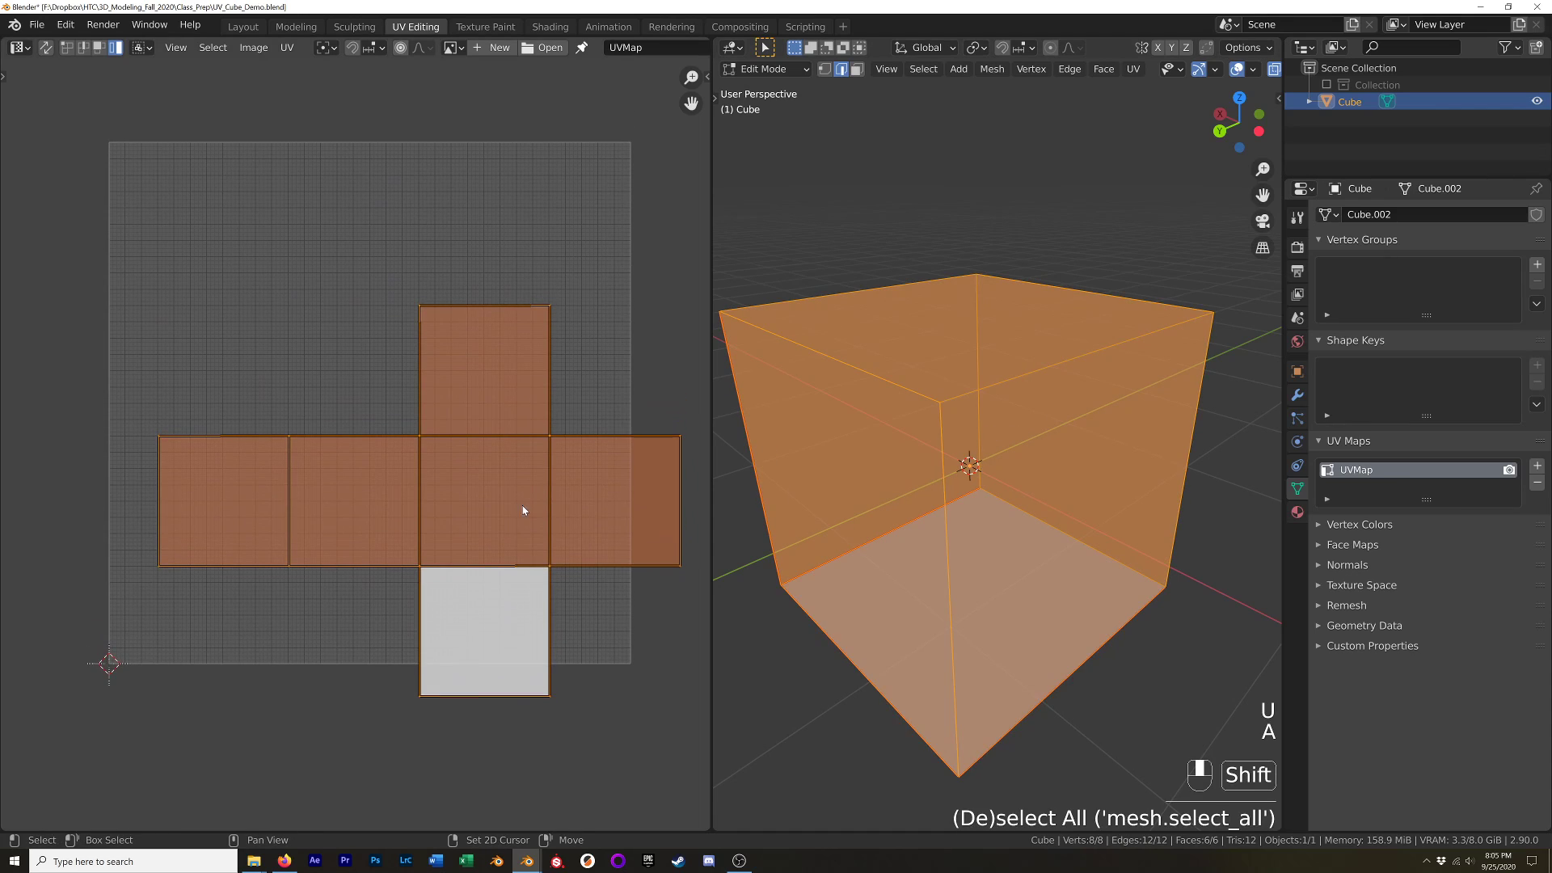
left_click(598, 436)
key("2")
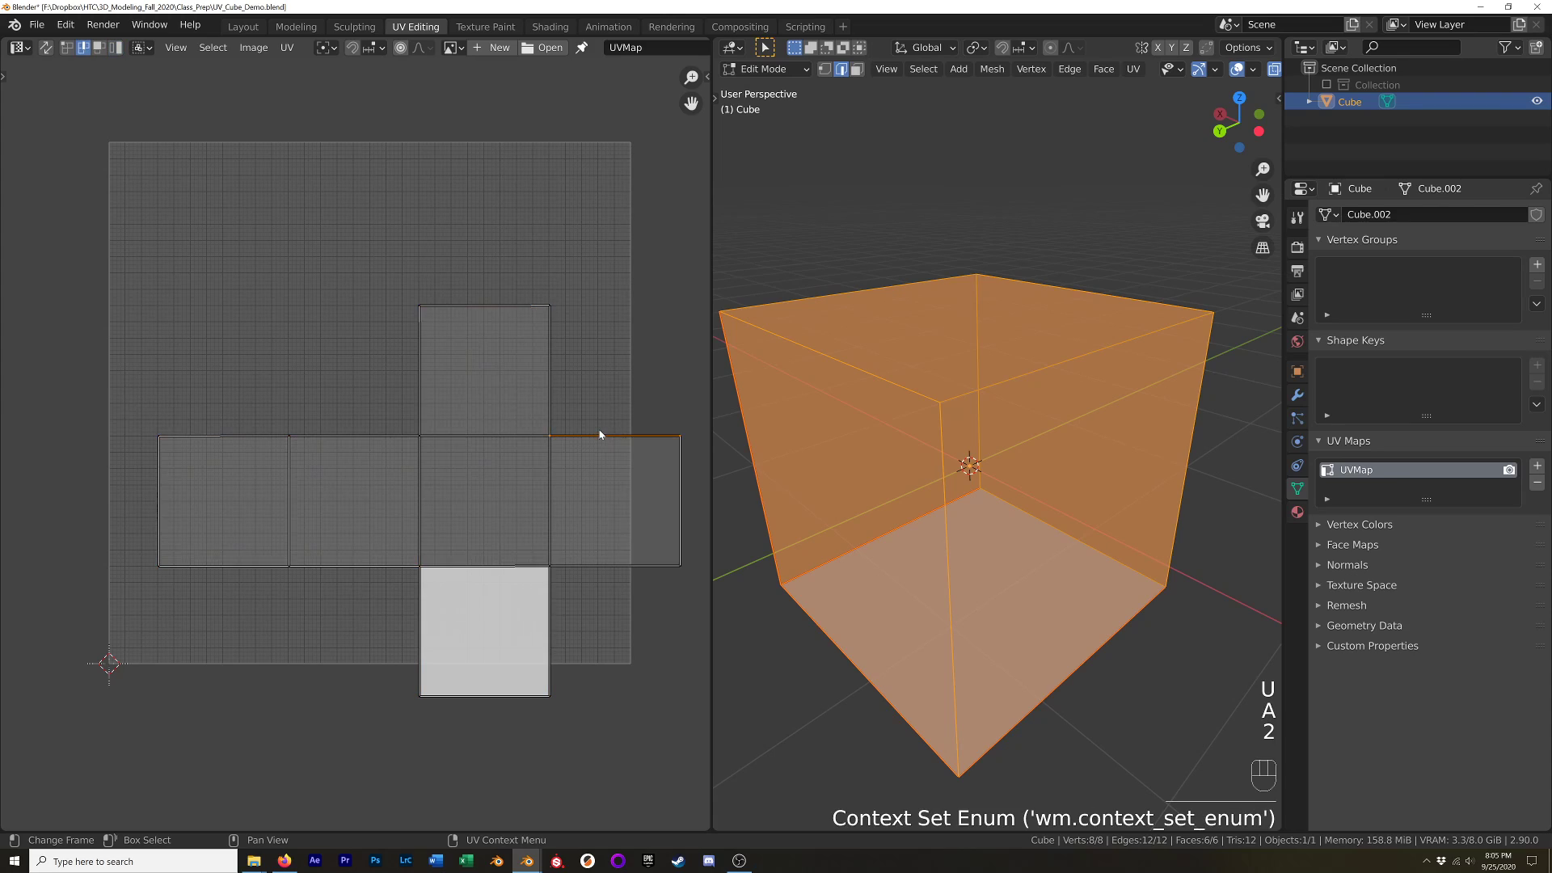
left_click(599, 435)
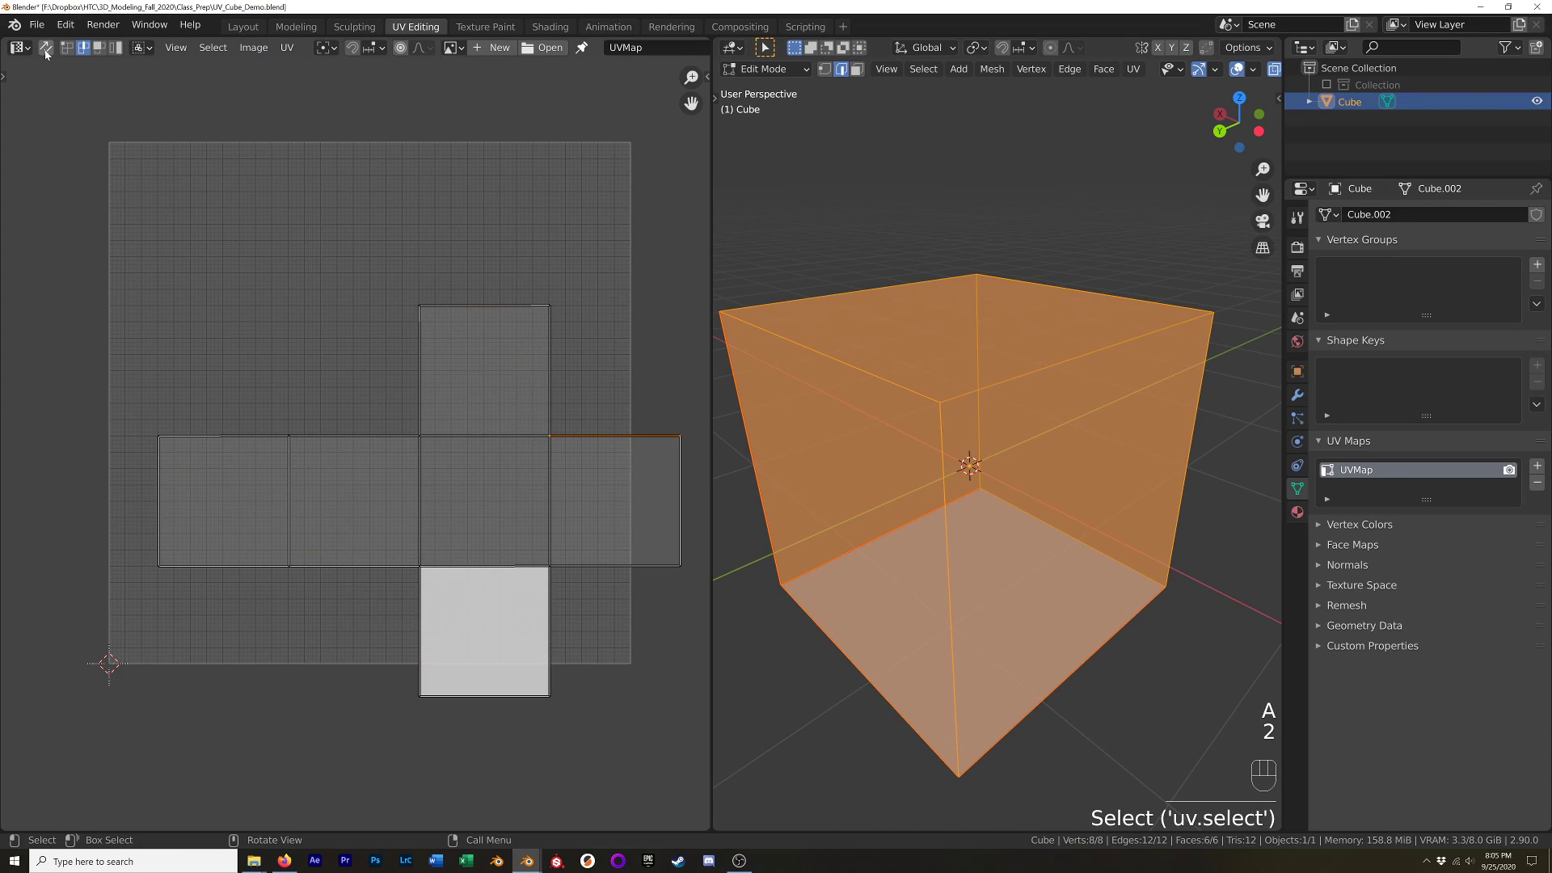
left_click(46, 49)
left_click(603, 436)
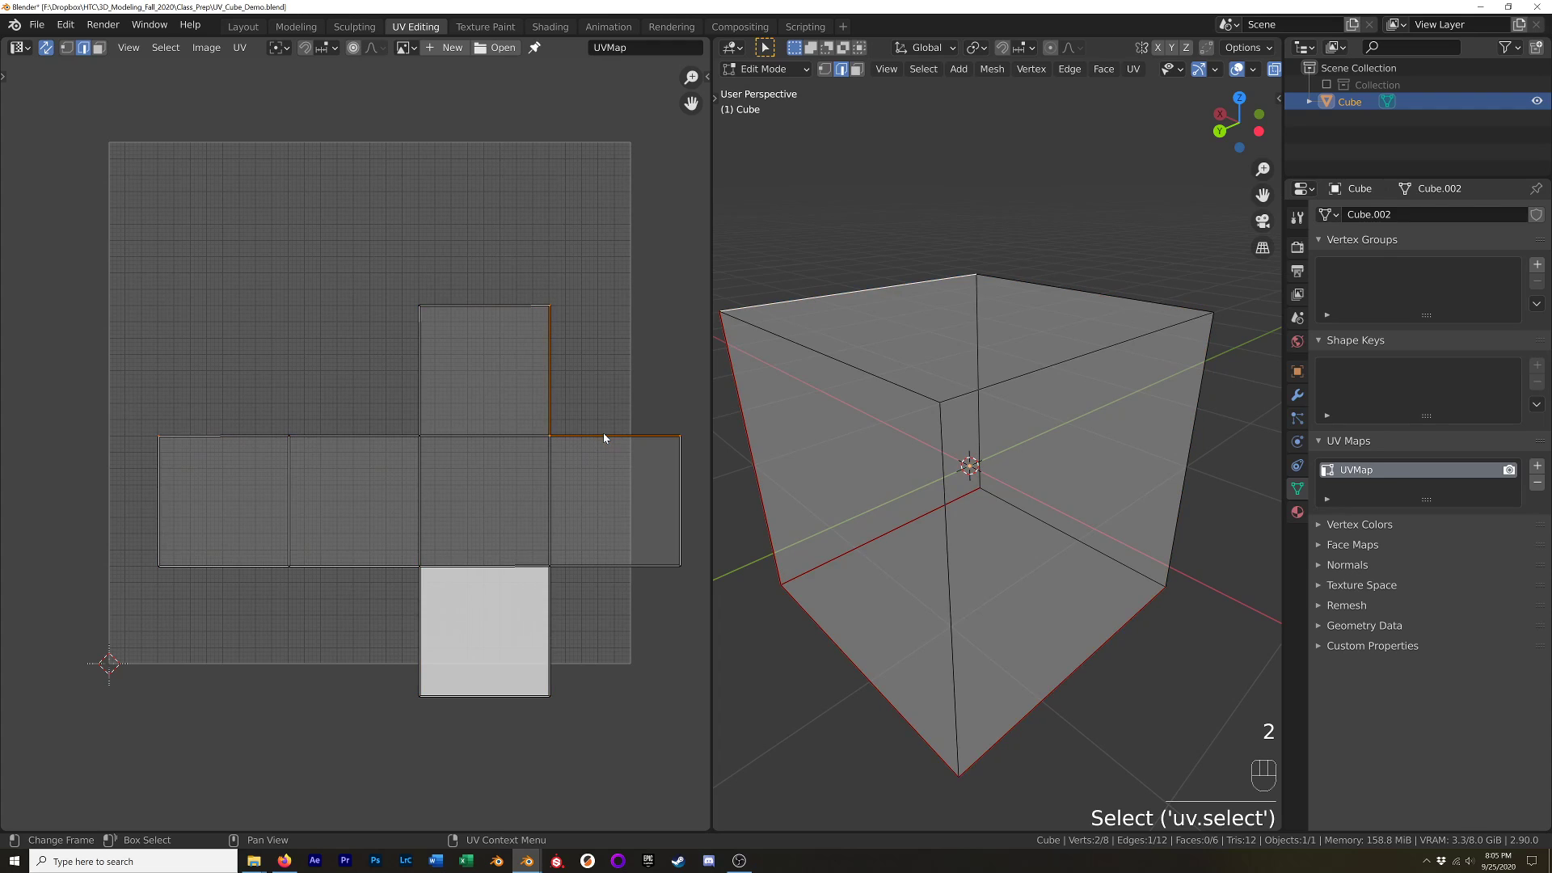
middle_click_drag(801, 416, 1007, 459)
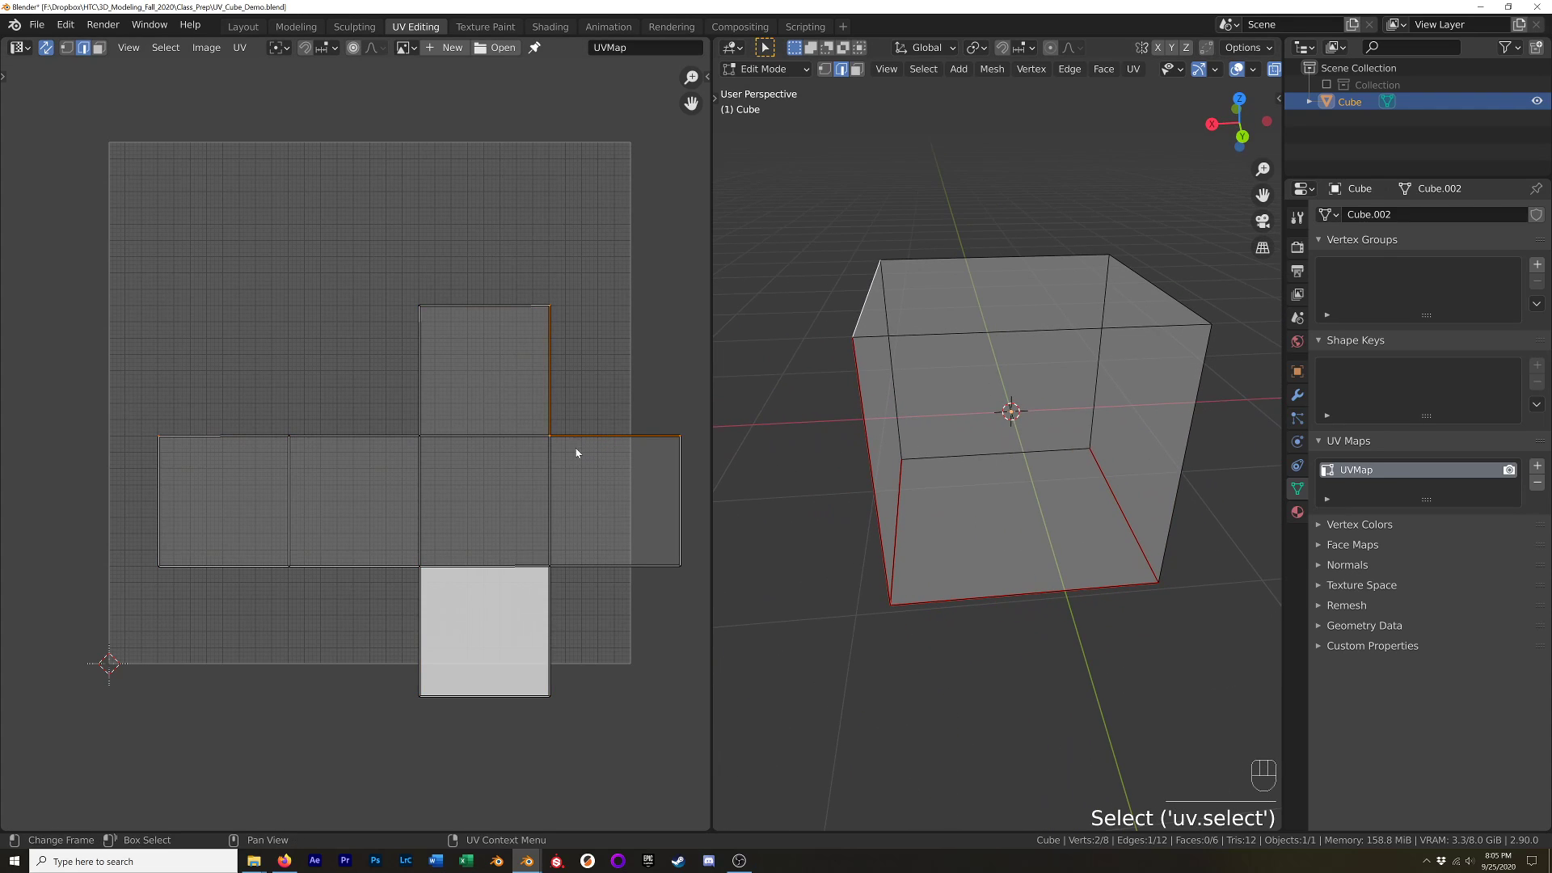
Try to unwrap the whole cube with its existing seams, and undo the unwrap.
left_click(842, 317)
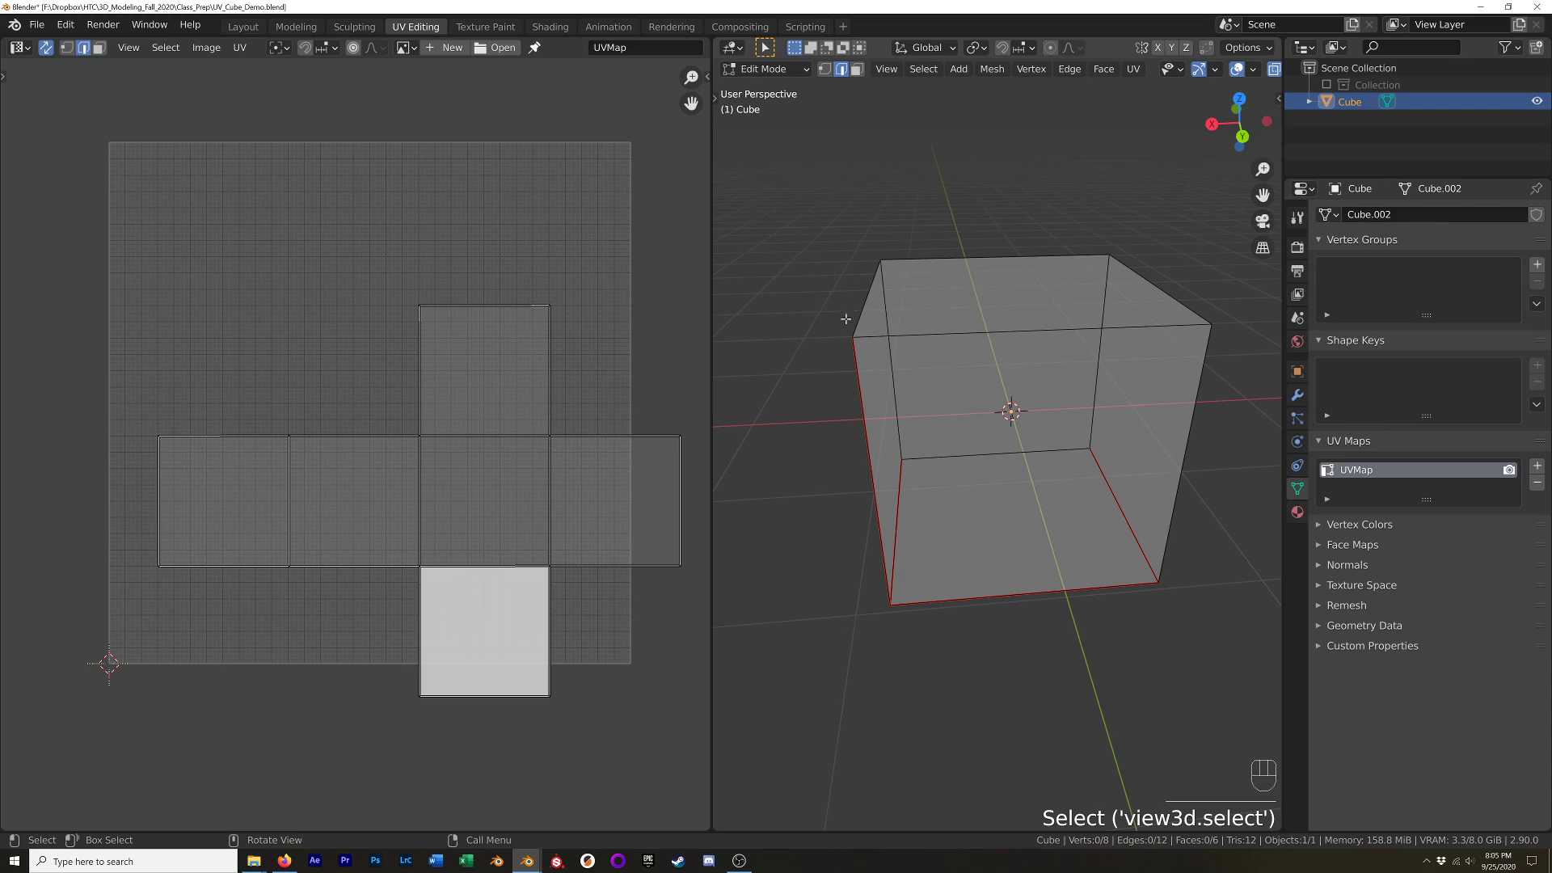
key("a")
key("u")
left_click(961, 361)
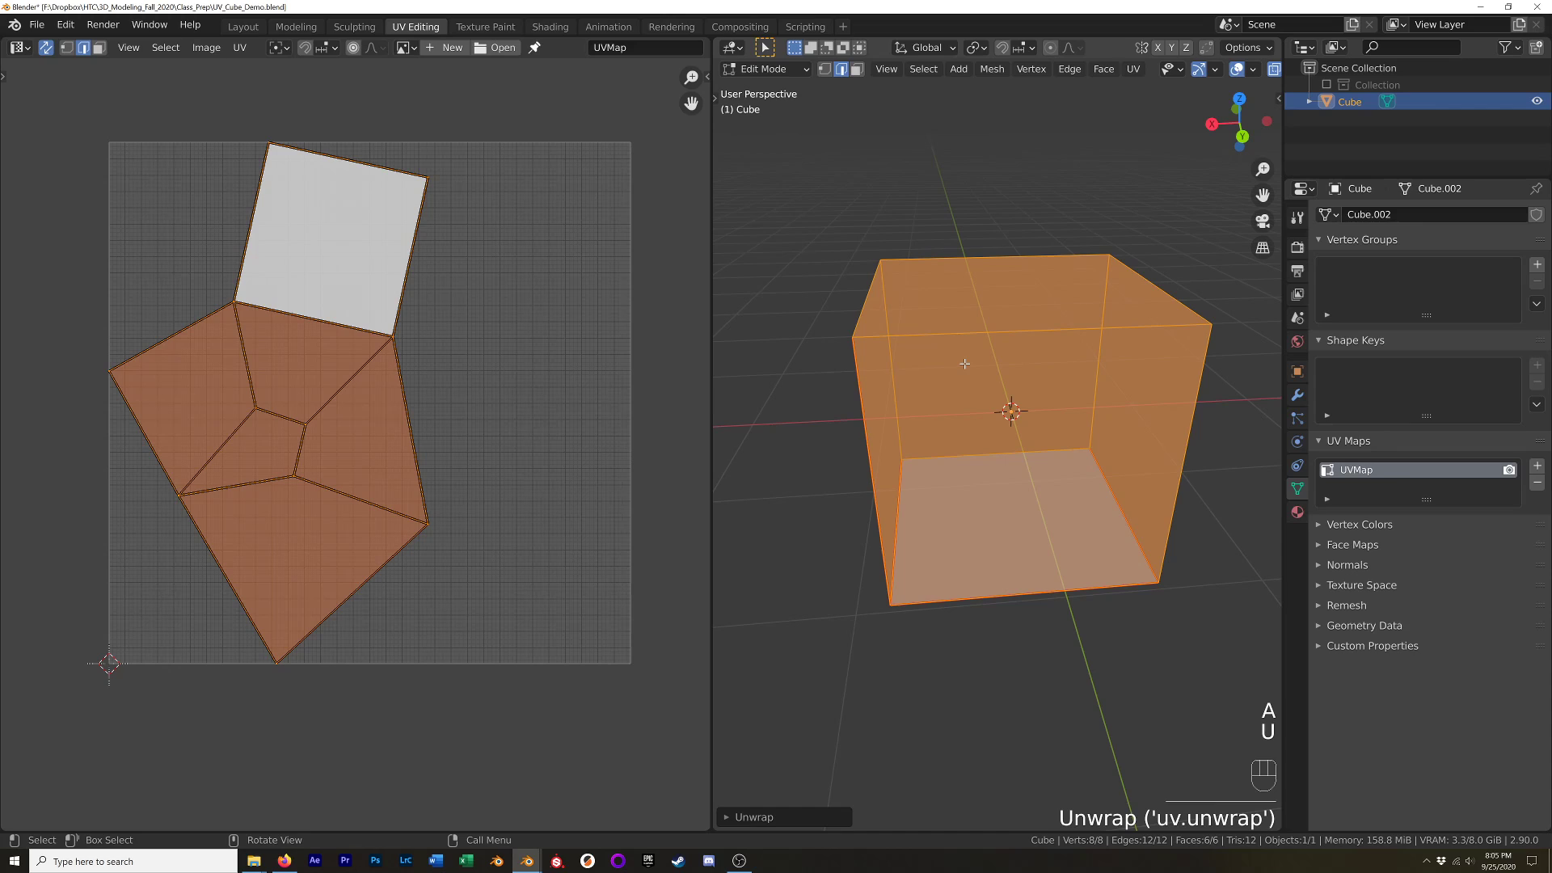
key("ctrl+z")
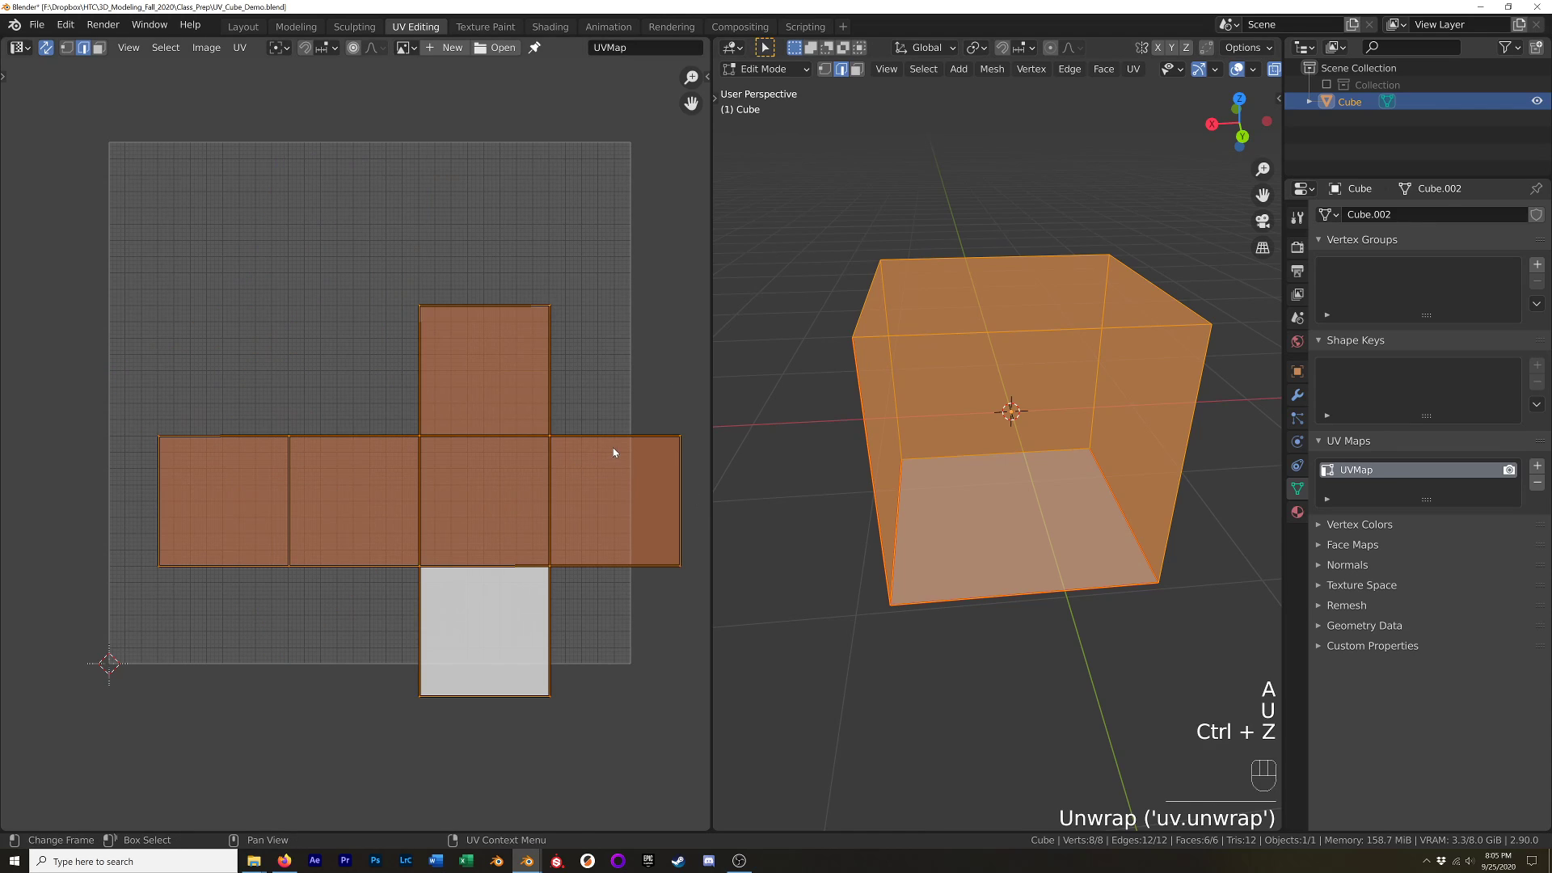
Generate mesh seams from the cross-shaped UV island with Seams From Islands and inspect them on the cube.
middle_click_drag(613, 452, 587, 469, "shift")
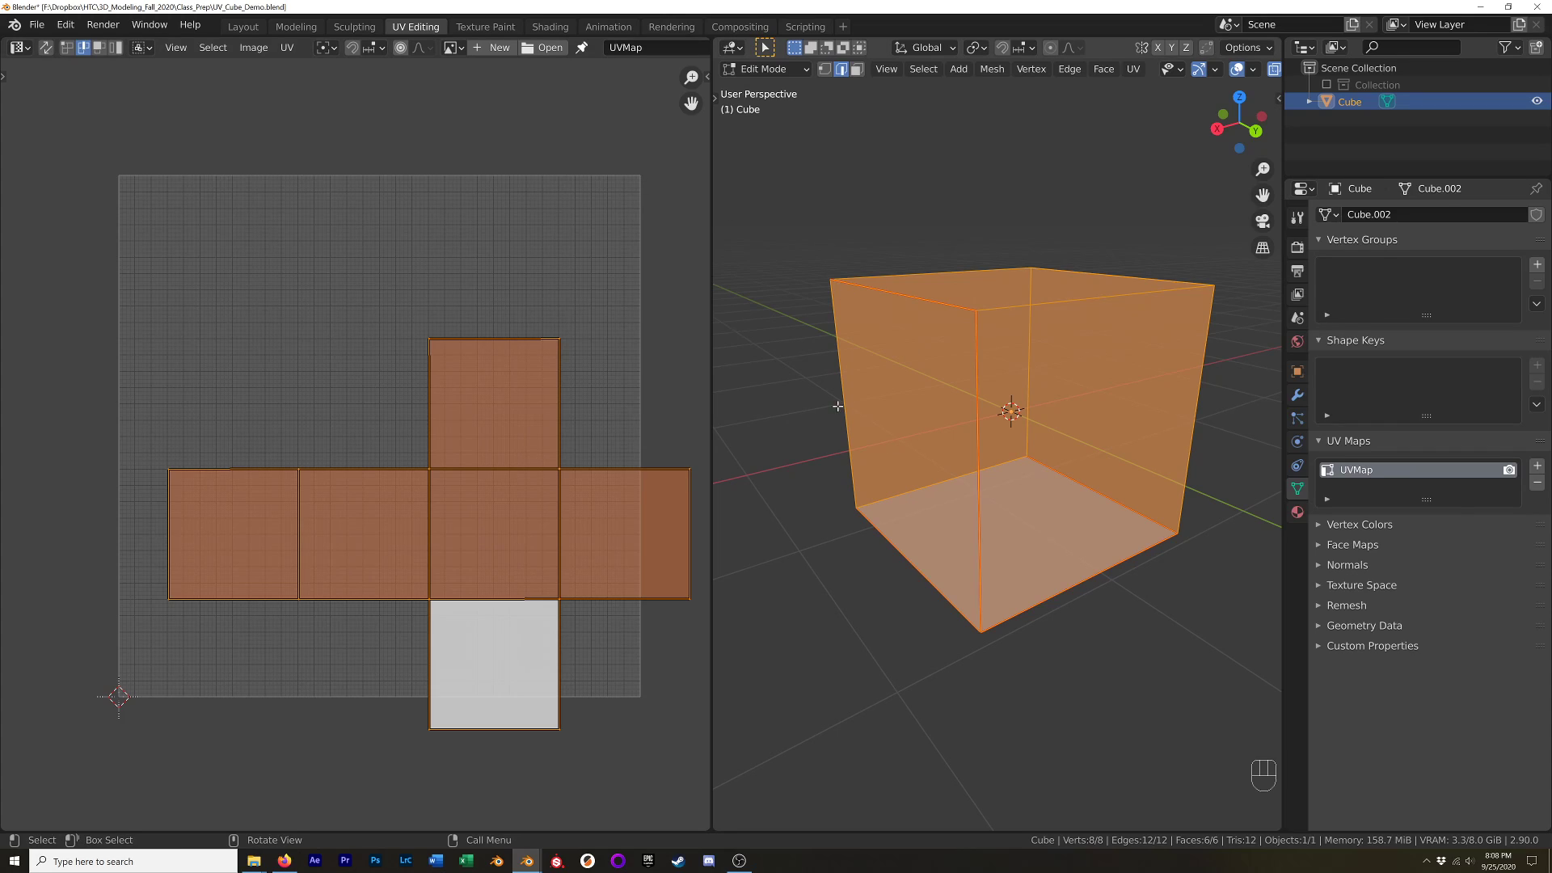
left_click(288, 50)
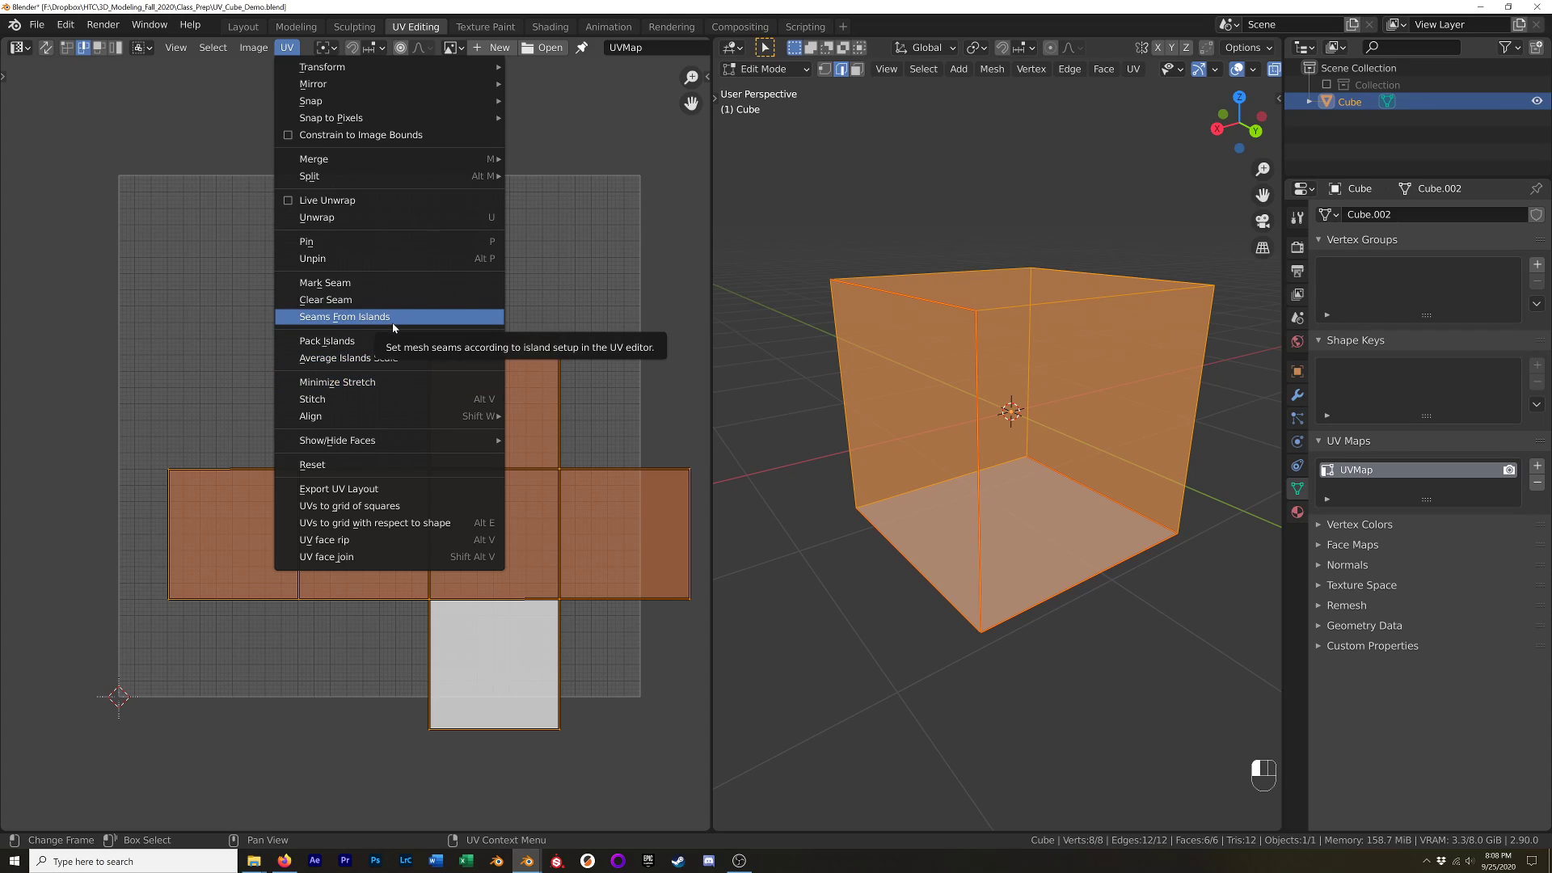
left_click(524, 437)
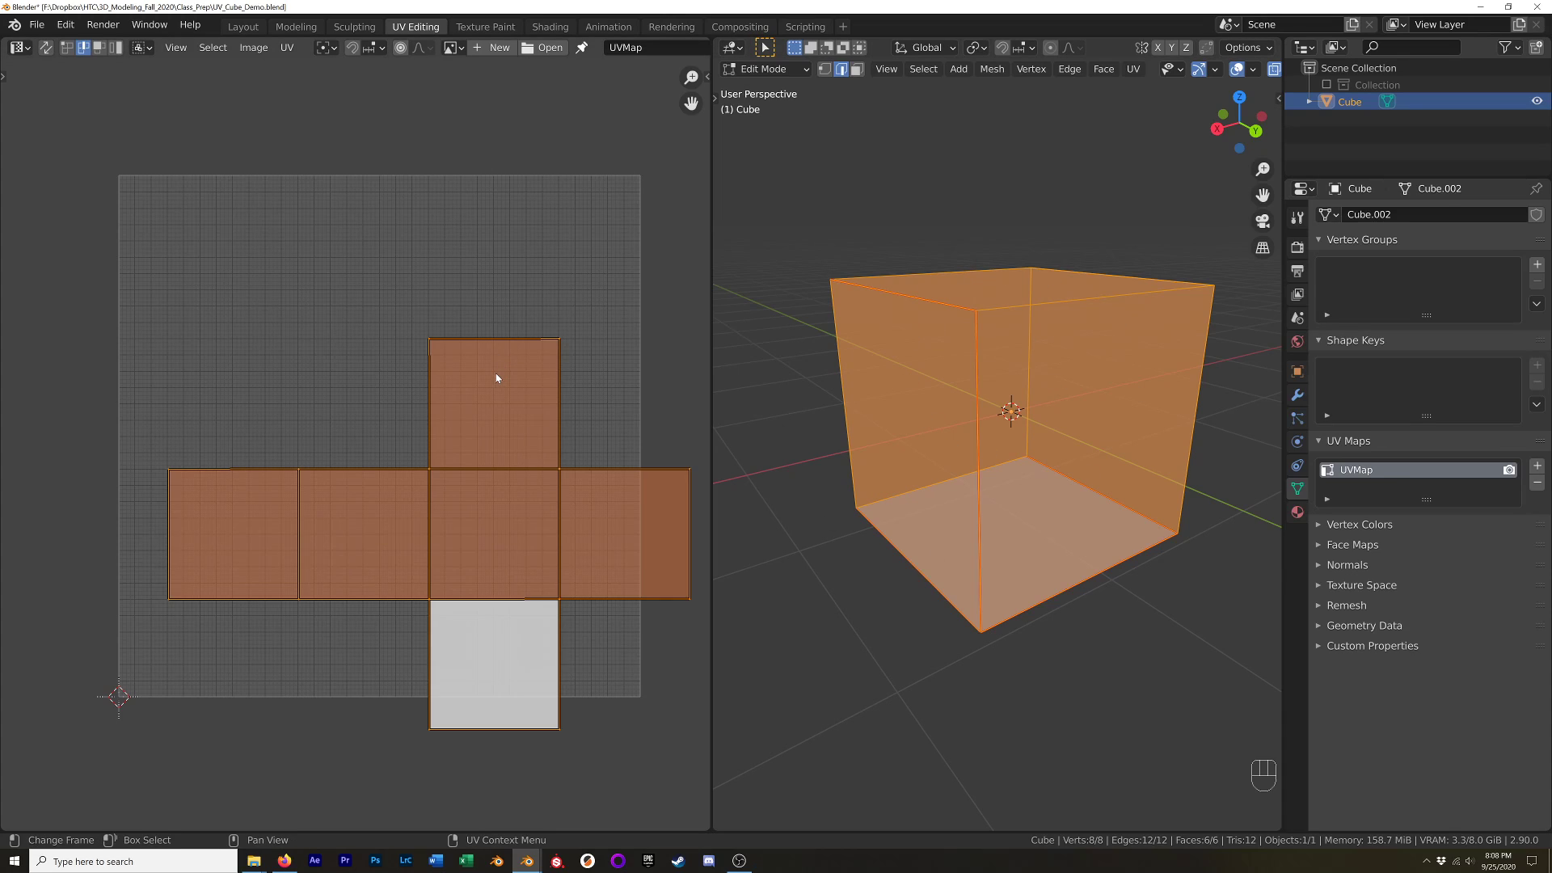
left_click(287, 47)
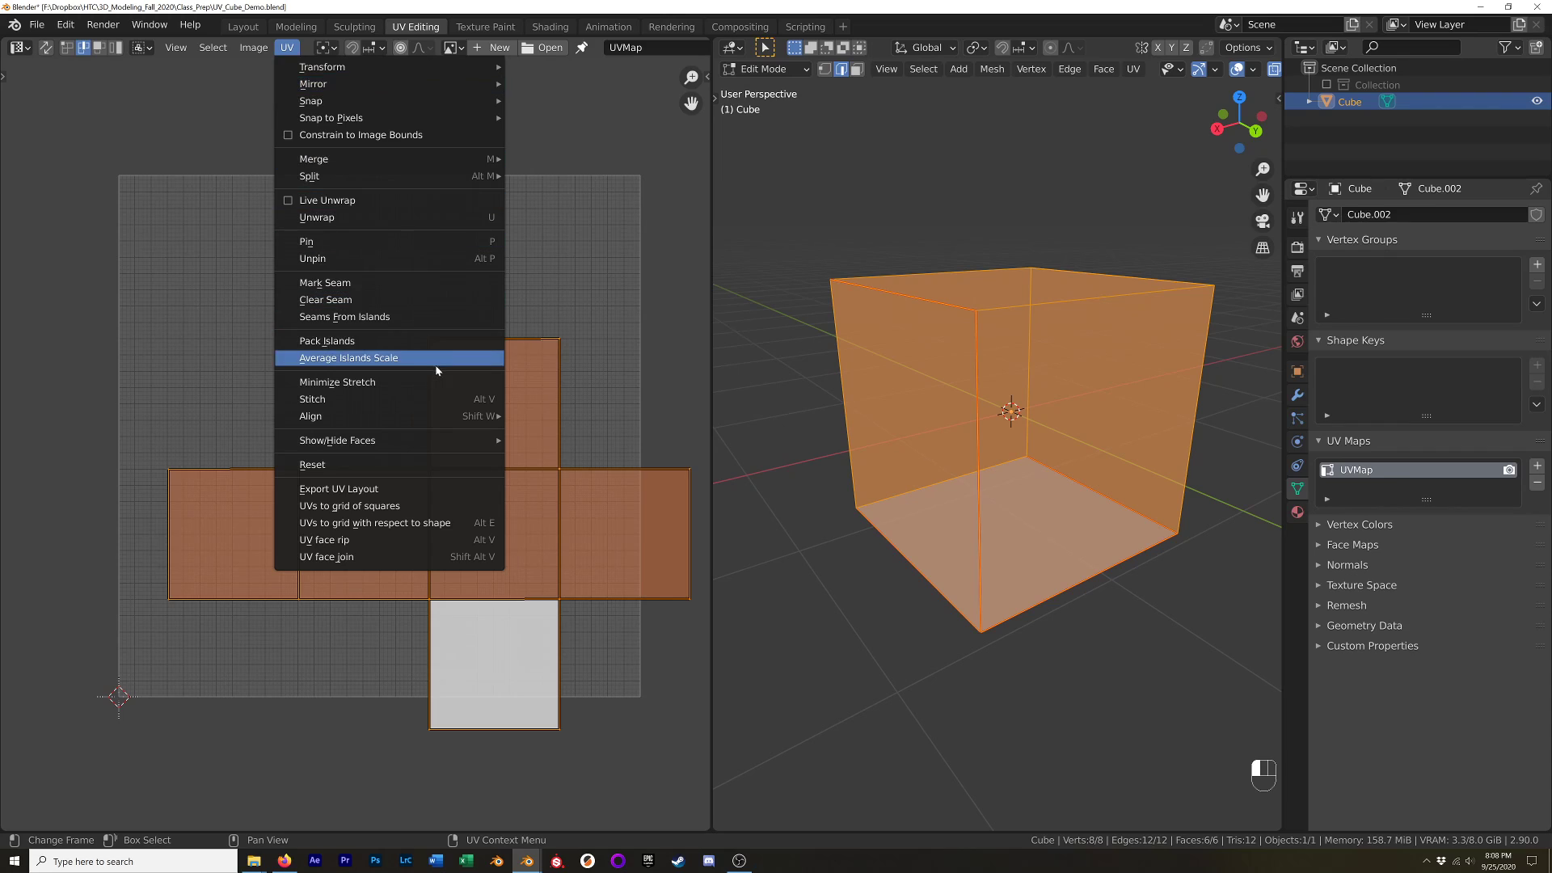
left_click(390, 317)
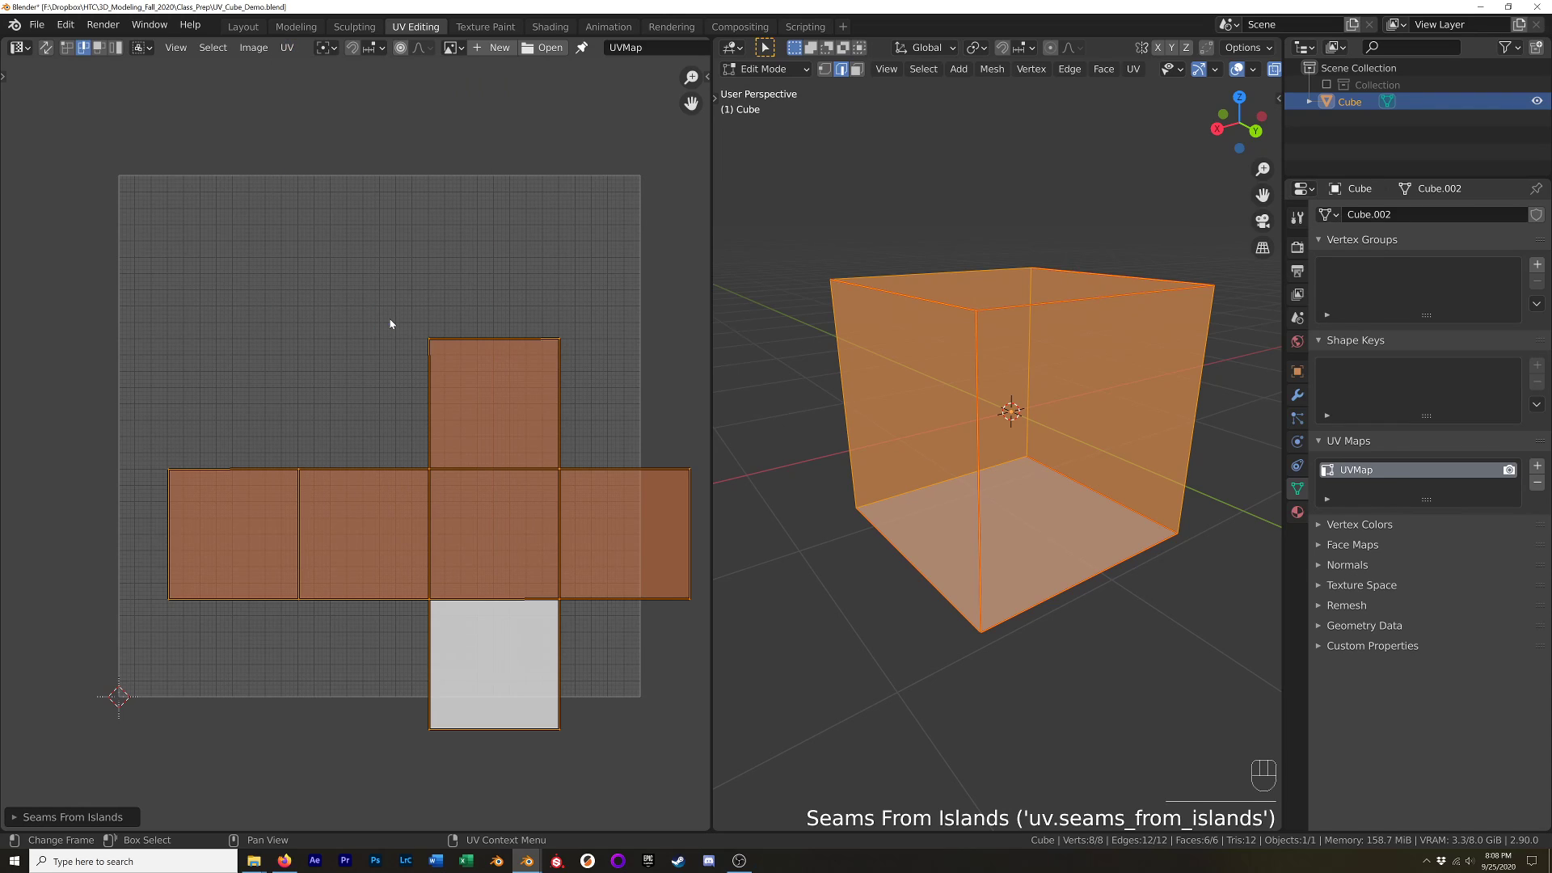
left_click(1051, 631)
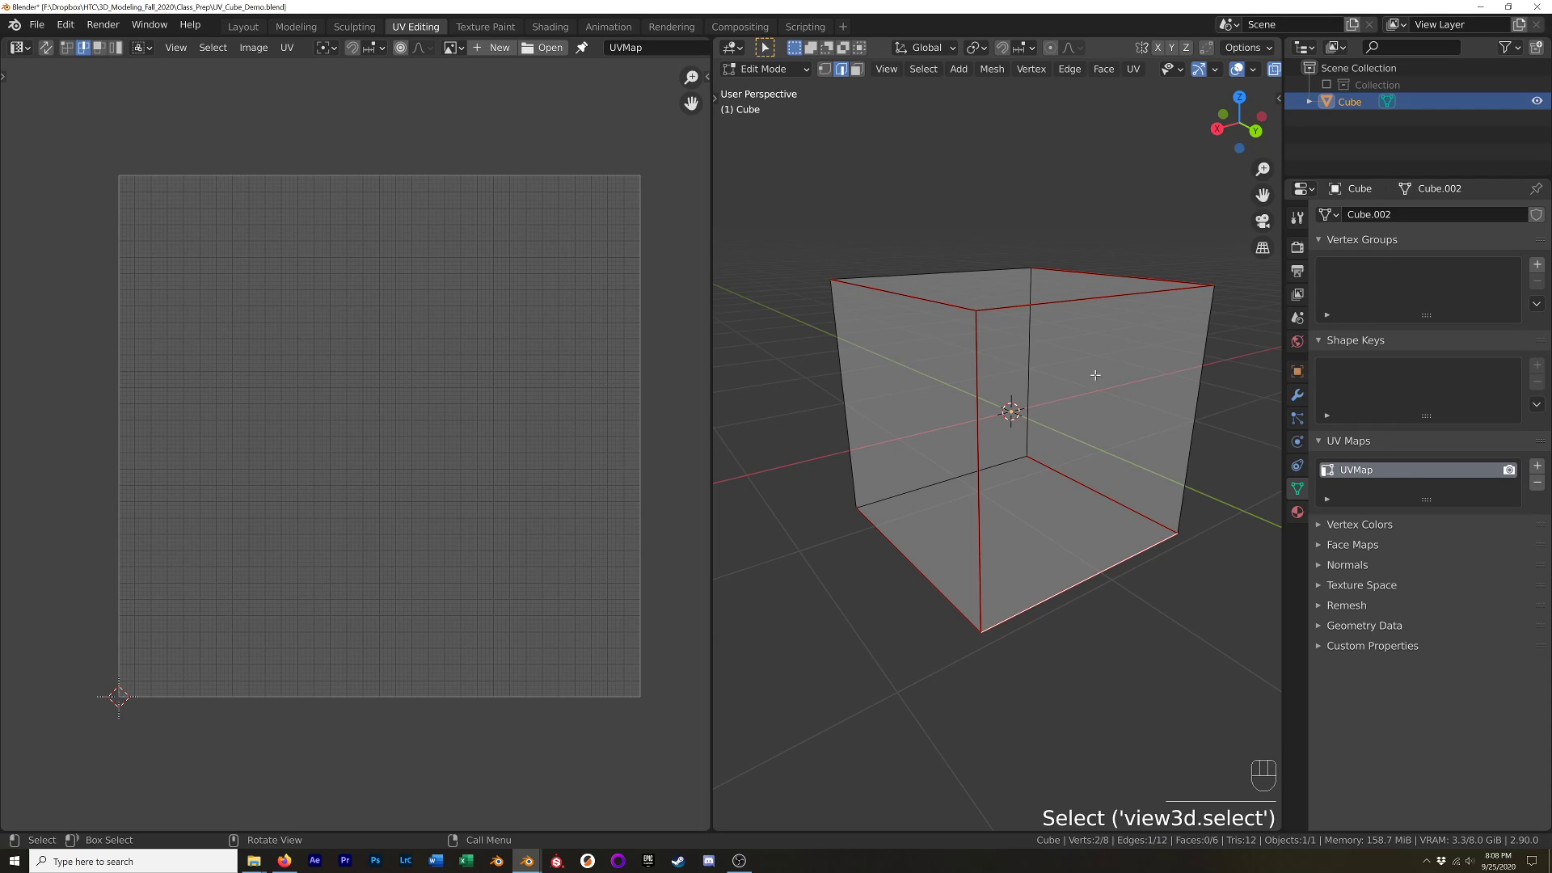
middle_click_drag(1095, 375, 1148, 380)
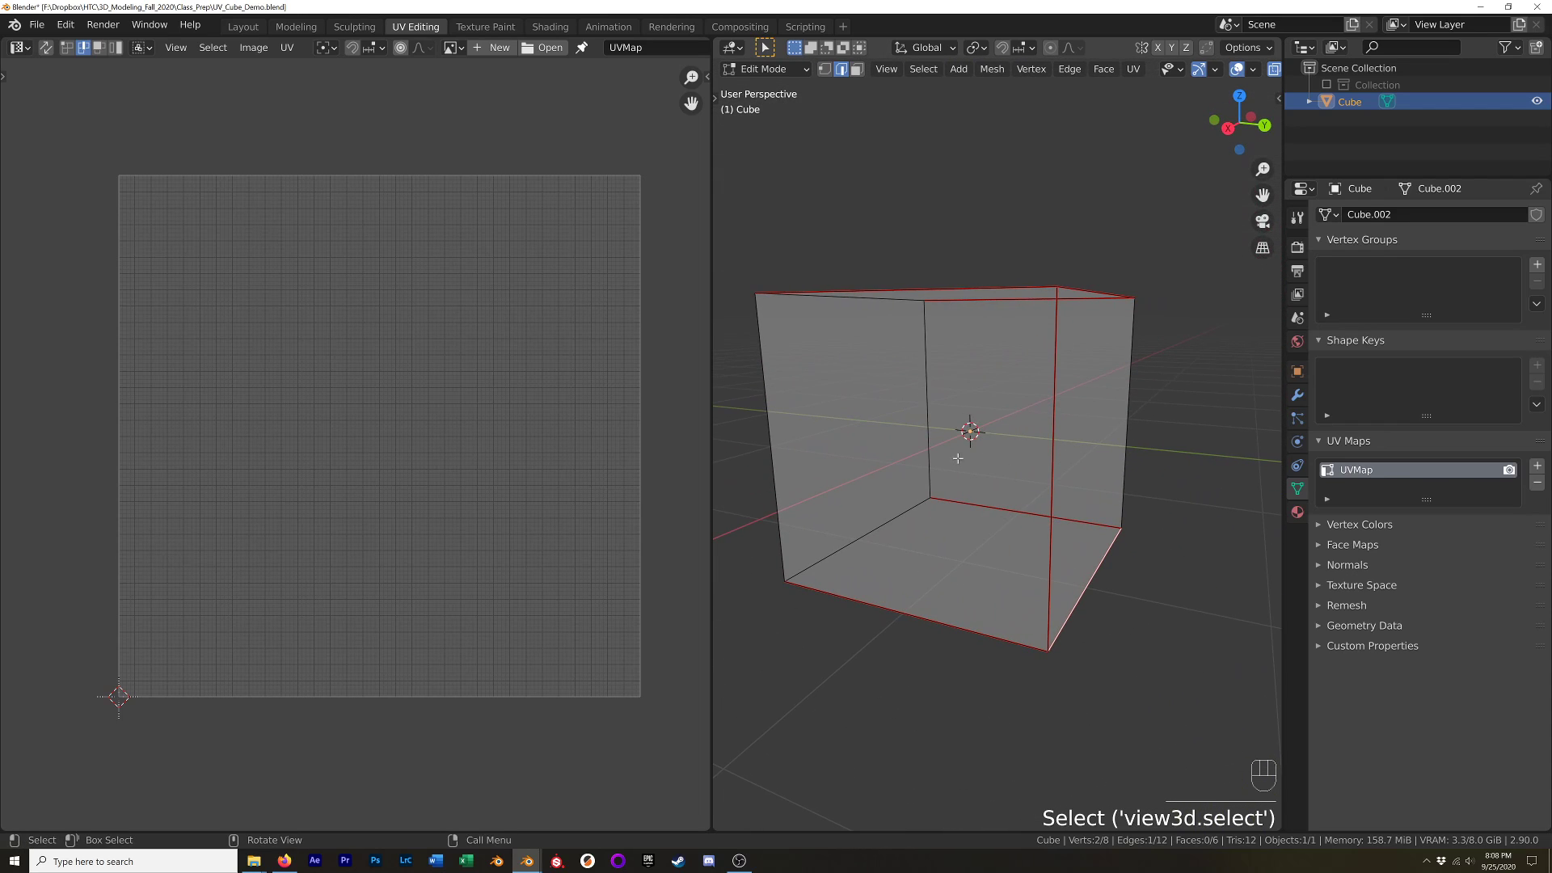
scroll(973, 429, "down", 4)
scroll(973, 429, "up", 4)
Select the whole cube and unwrap it along the new seams.
key("a")
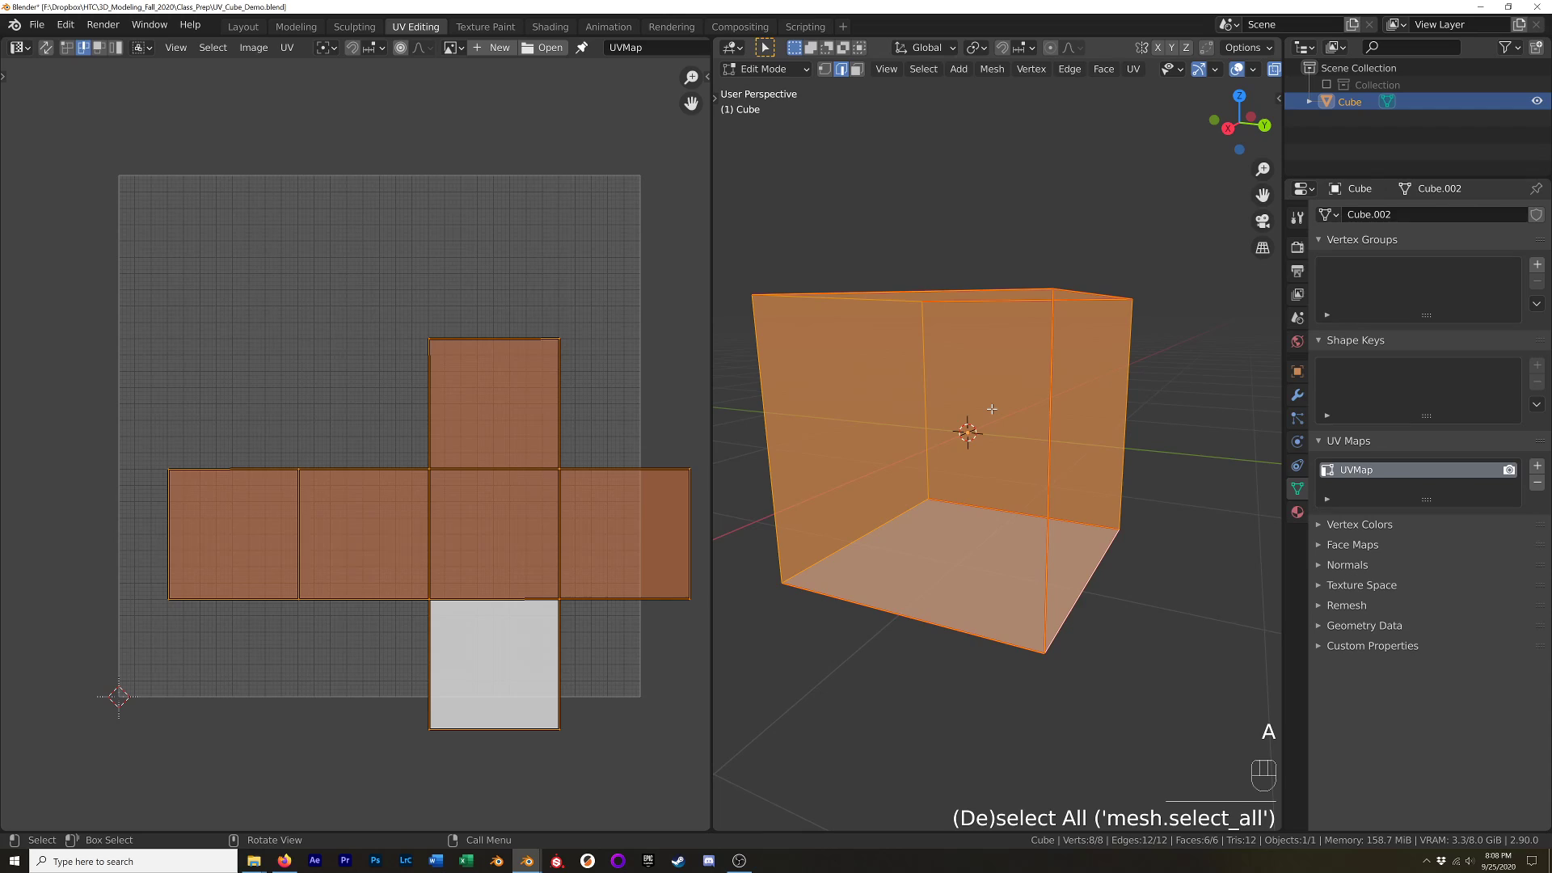
key("u")
left_click(1000, 375)
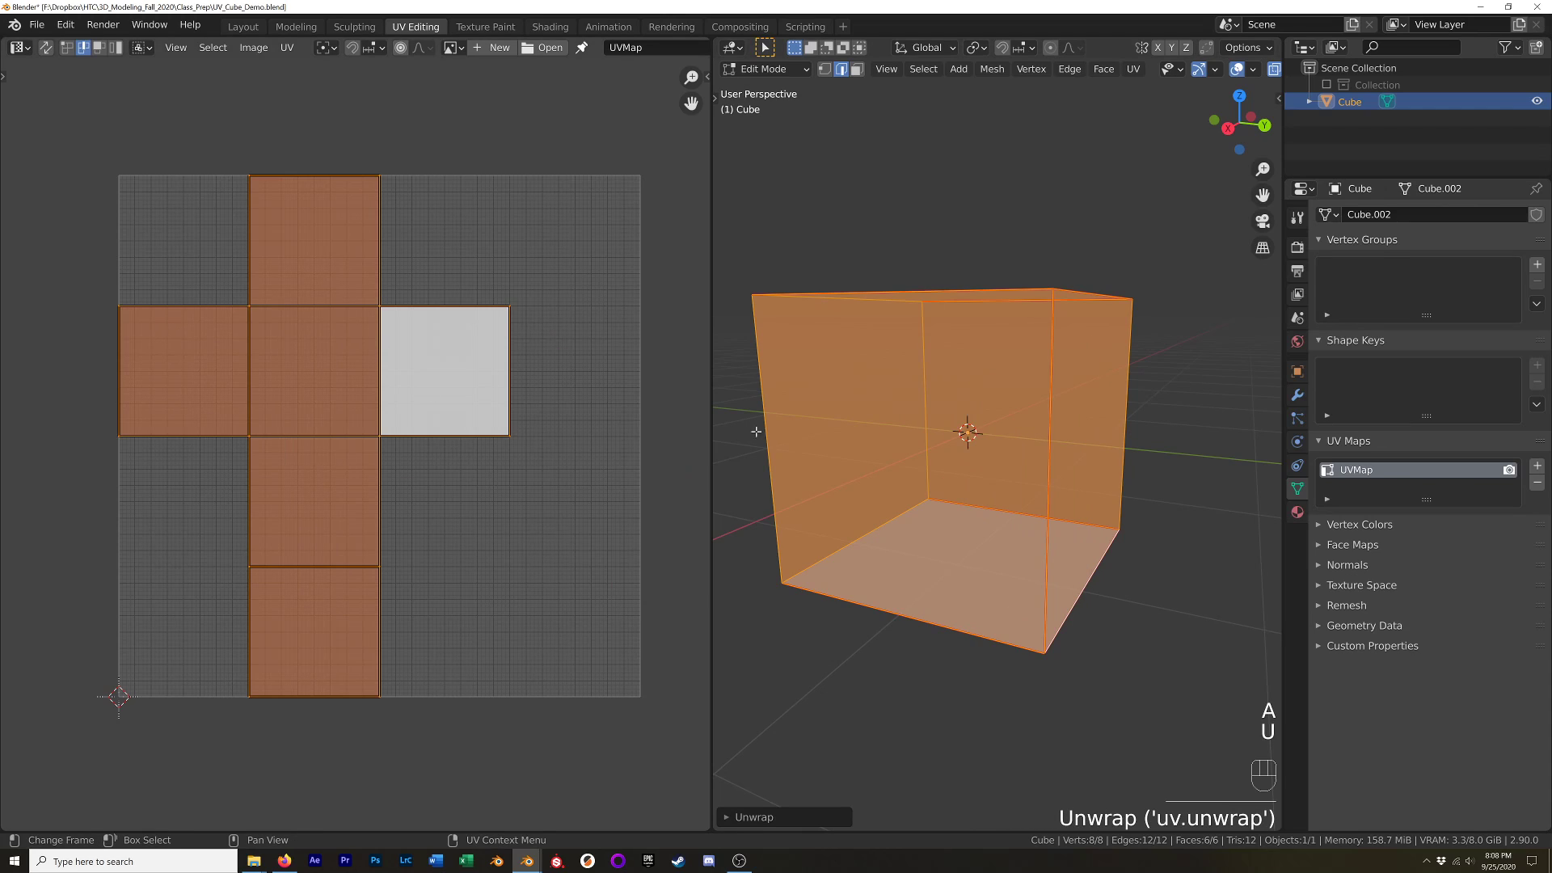
Display the cube in Material Preview shading so the UV test texture shows on its faces.
key("z")
left_click(1050, 435)
scroll(1016, 403, "down", 3)
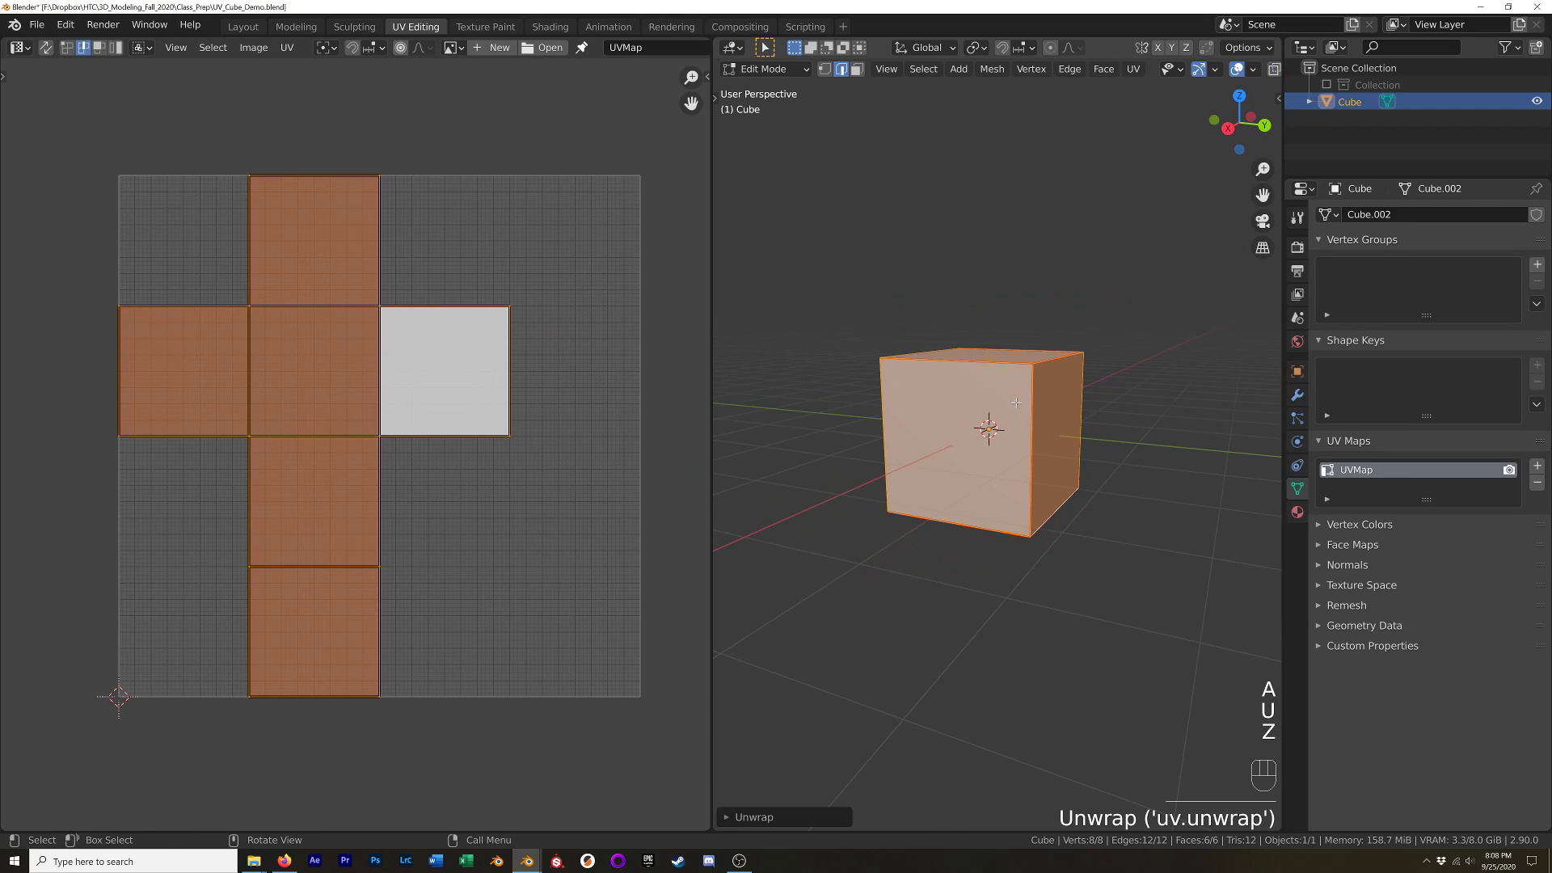
key("z")
left_click(1011, 475)
middle_click_drag(1011, 479, 970, 444)
Rotate the whole cross-shaped UV layout by 90 degrees and check the texture's orientation on the cube.
key("r")
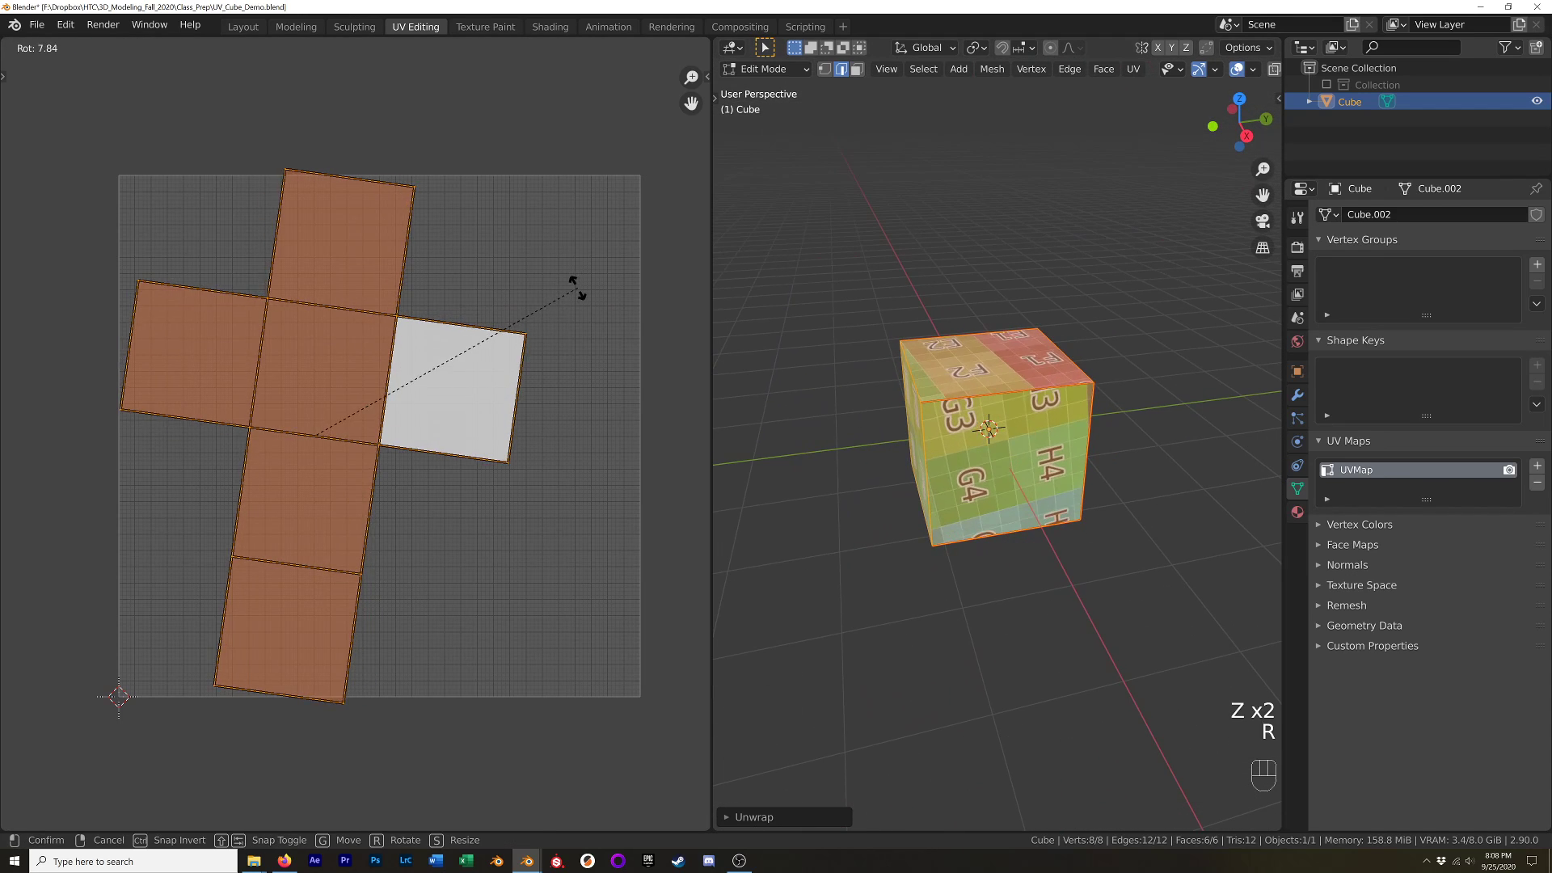
key("KP_9")
key("KP_0")
key("KP_Enter")
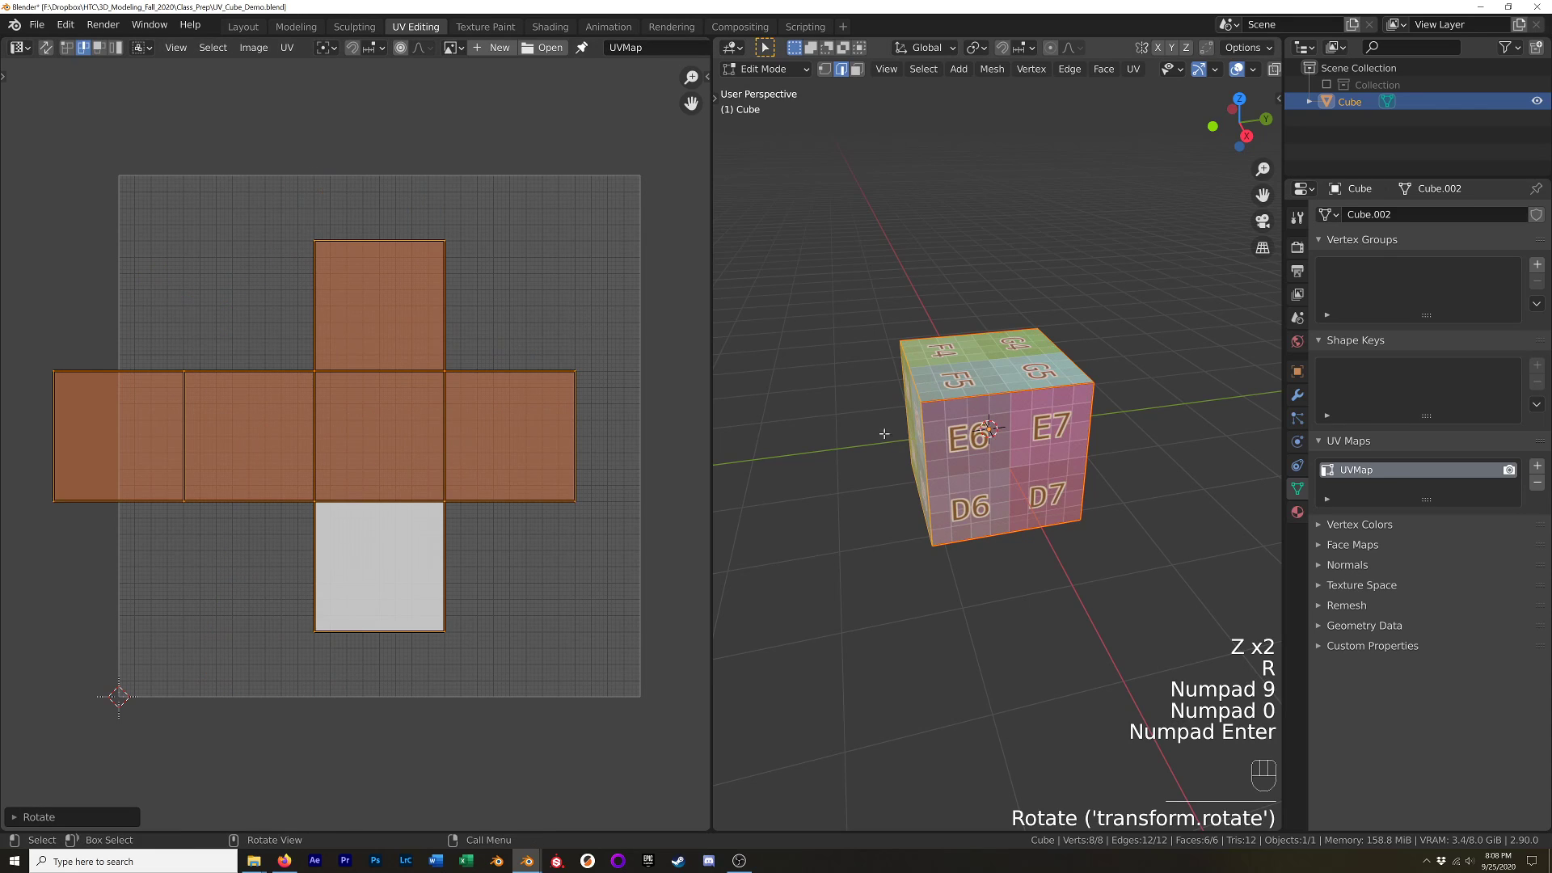
middle_click_drag(1116, 420, 1083, 380)
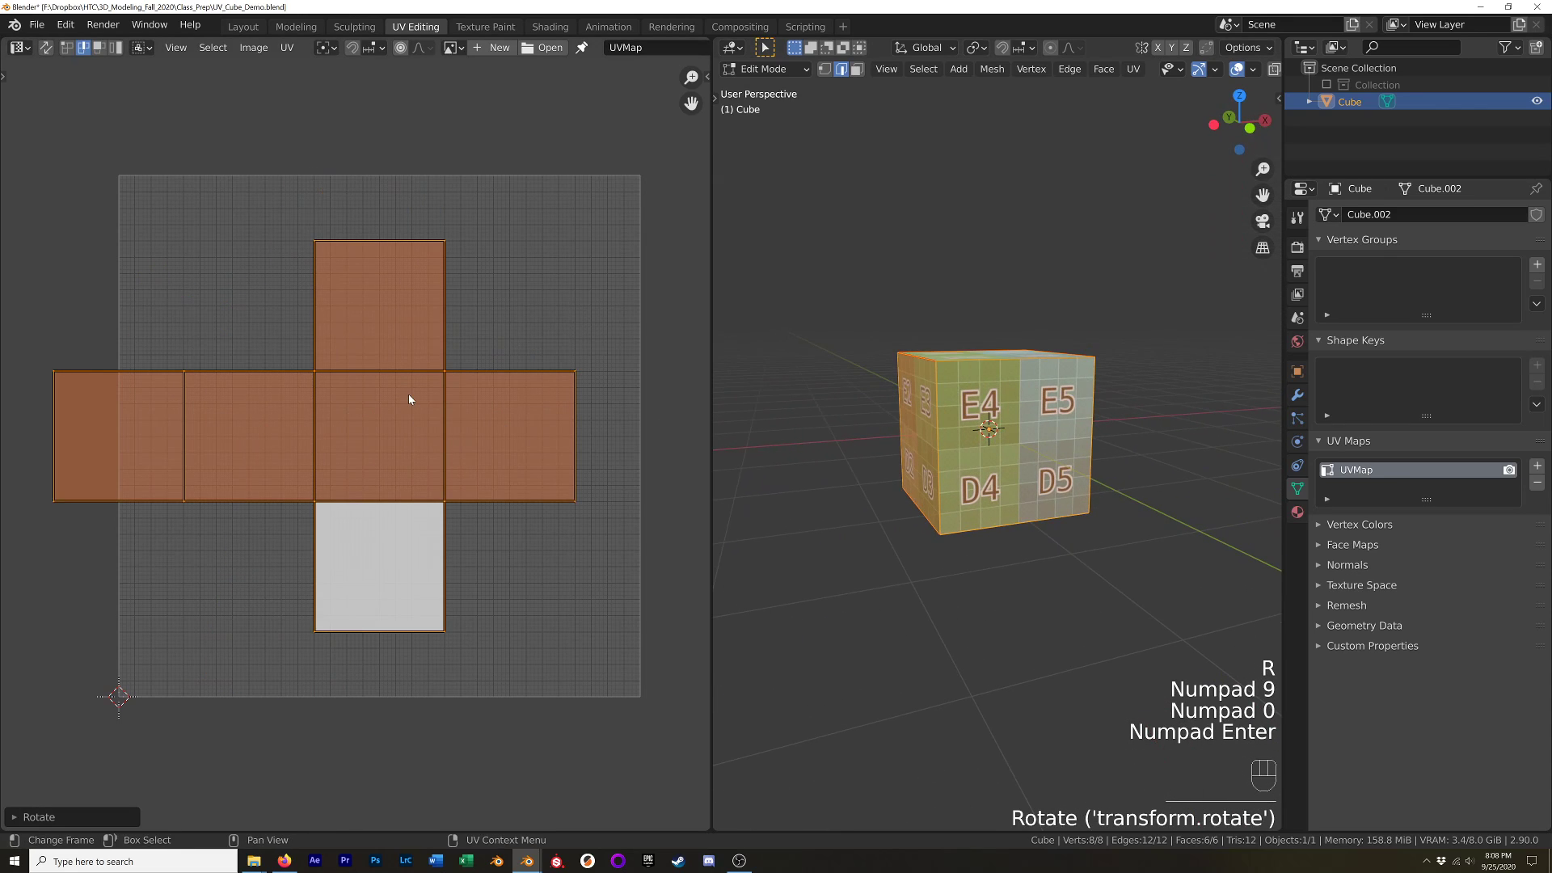
Reposition the cross-shaped UV layout in the UV space and scale it down to slightly over half size.
key("g")
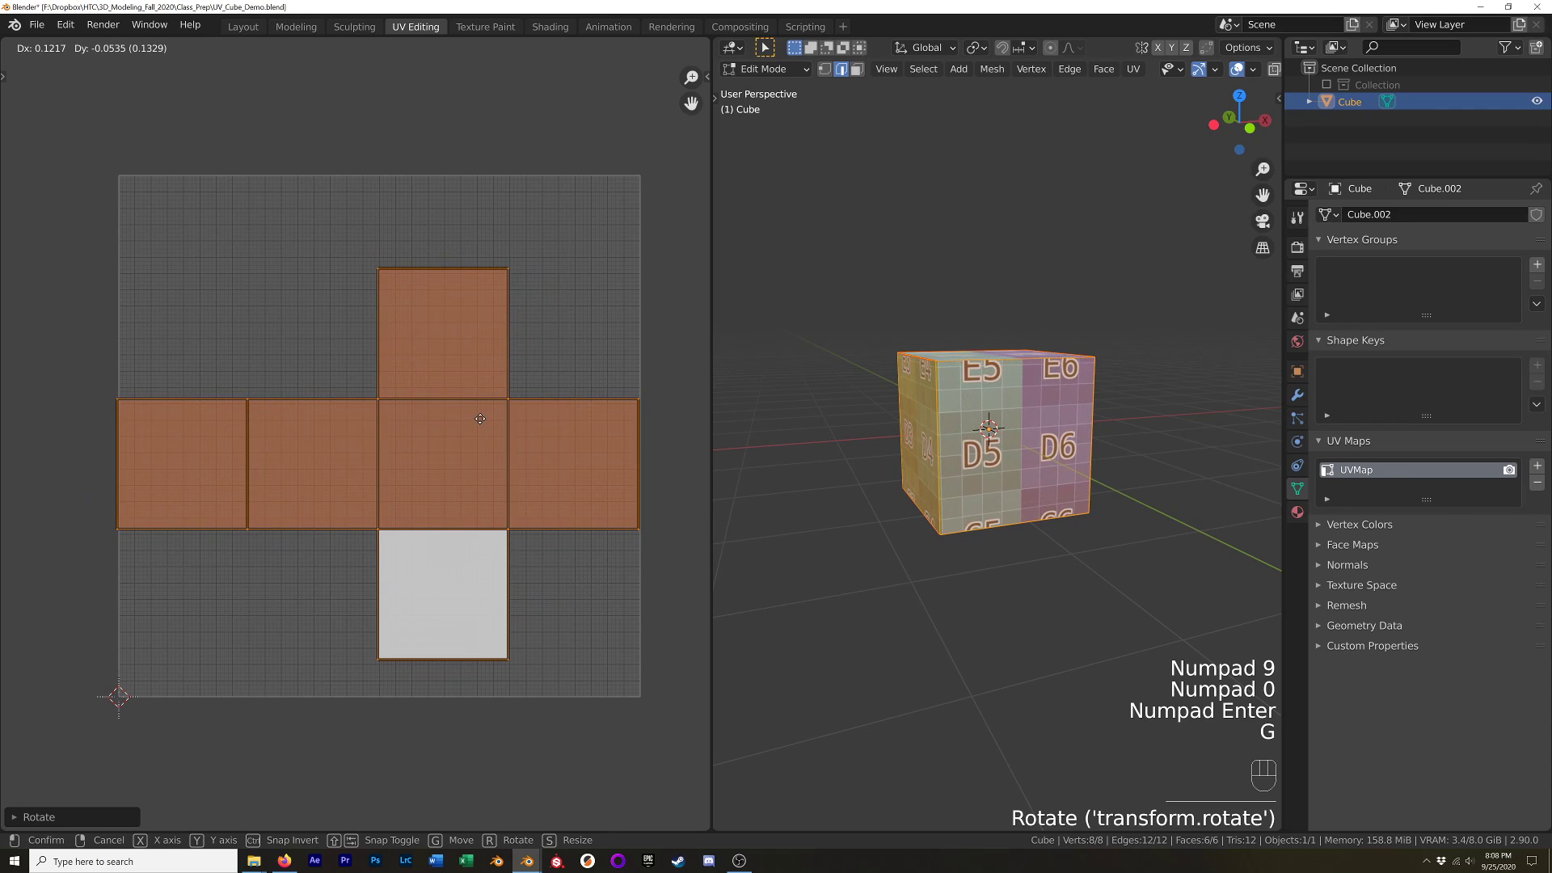
left_click(485, 421)
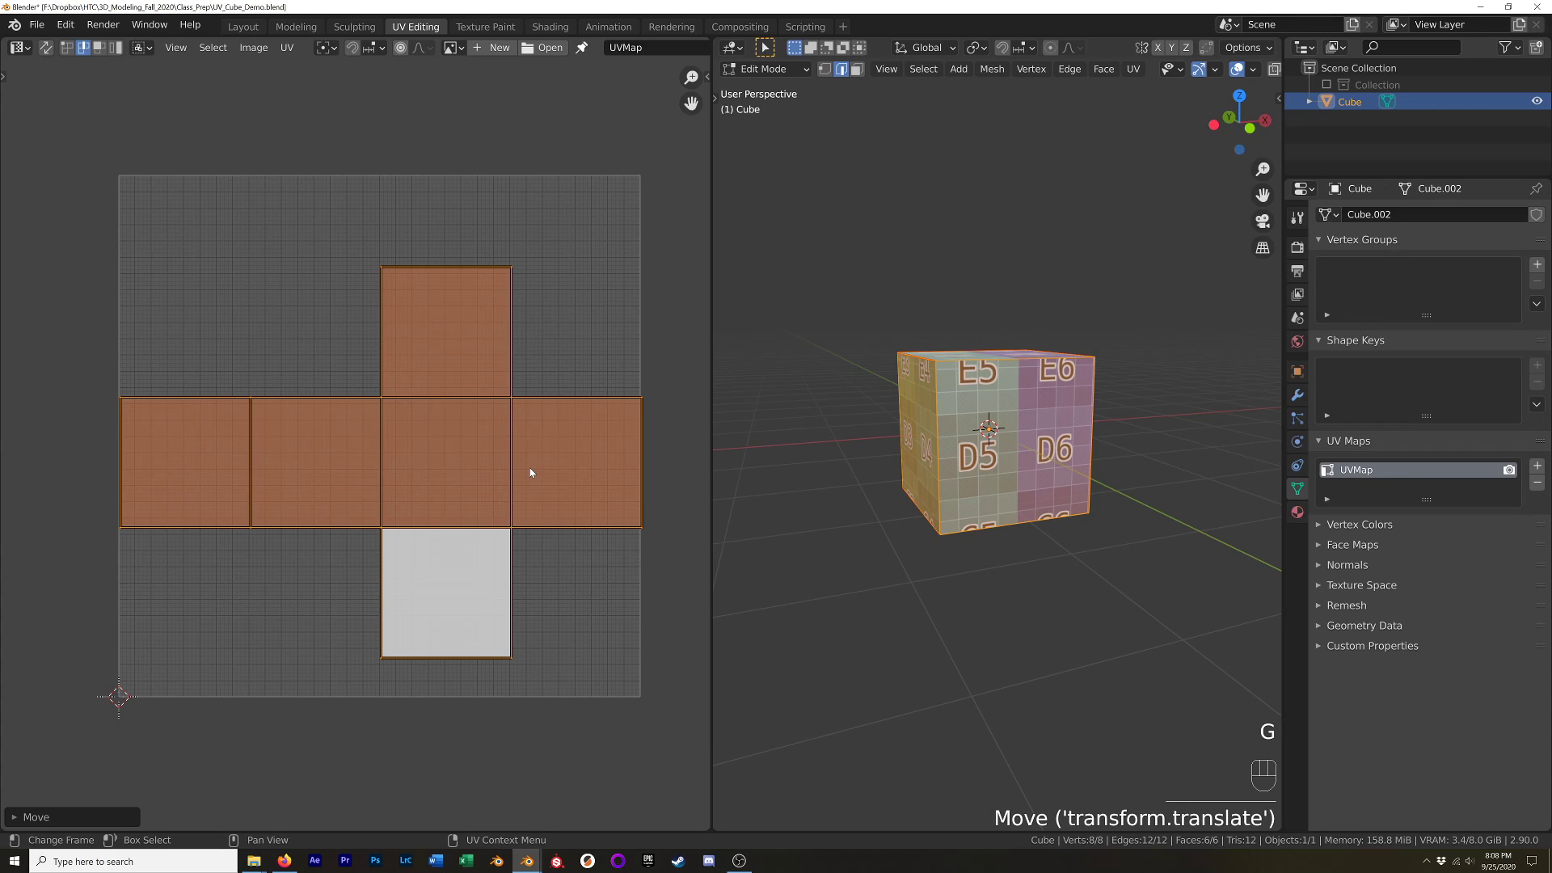
key("g")
left_click(478, 417)
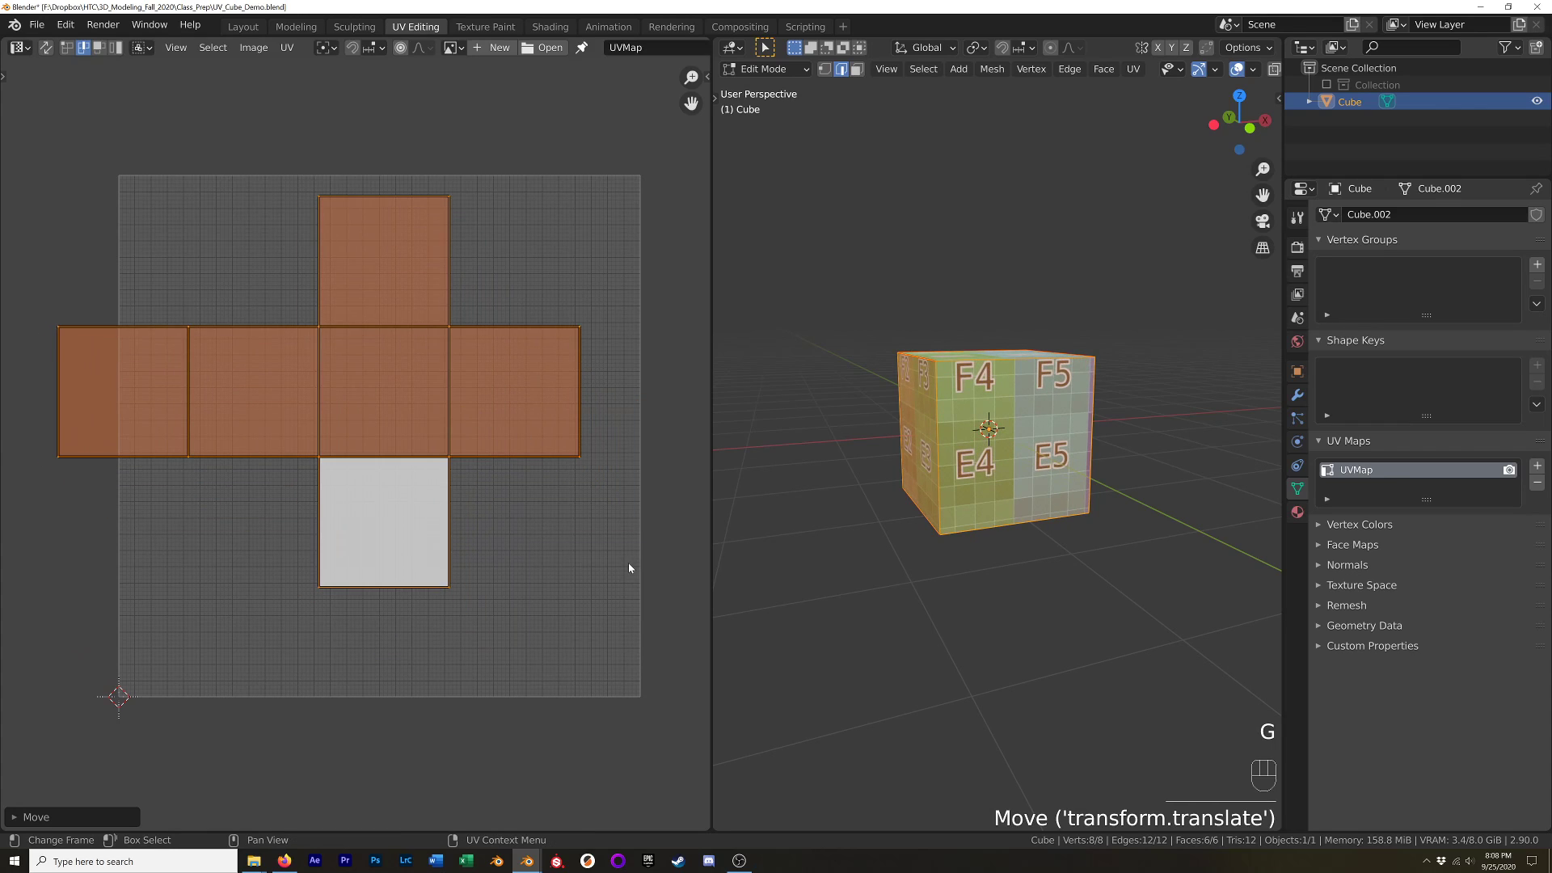
key("s")
left_click(491, 490)
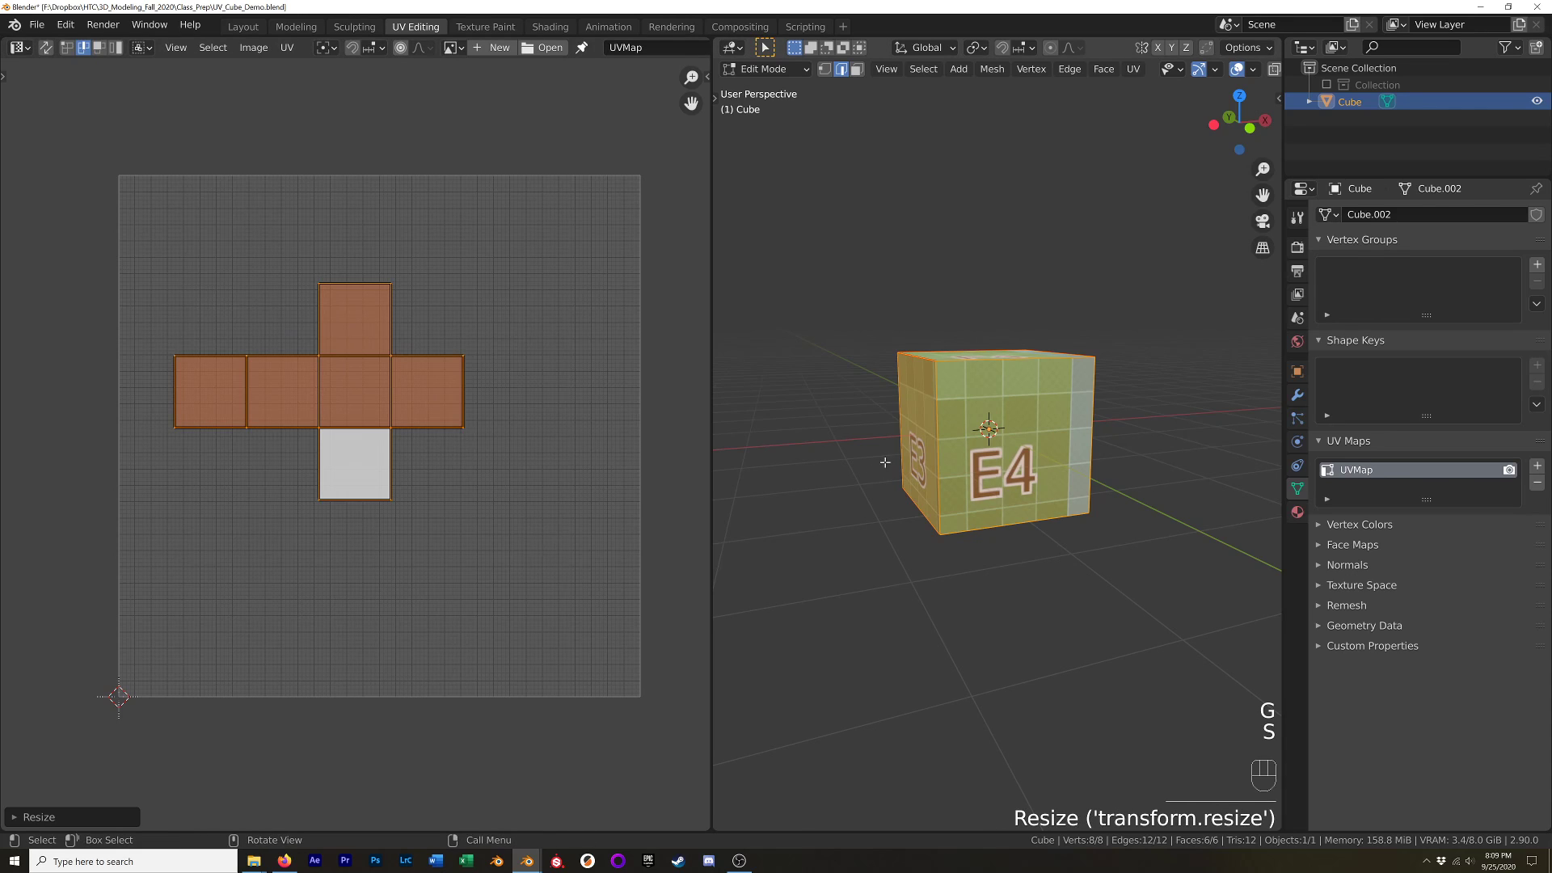
middle_click_drag(856, 469, 759, 485)
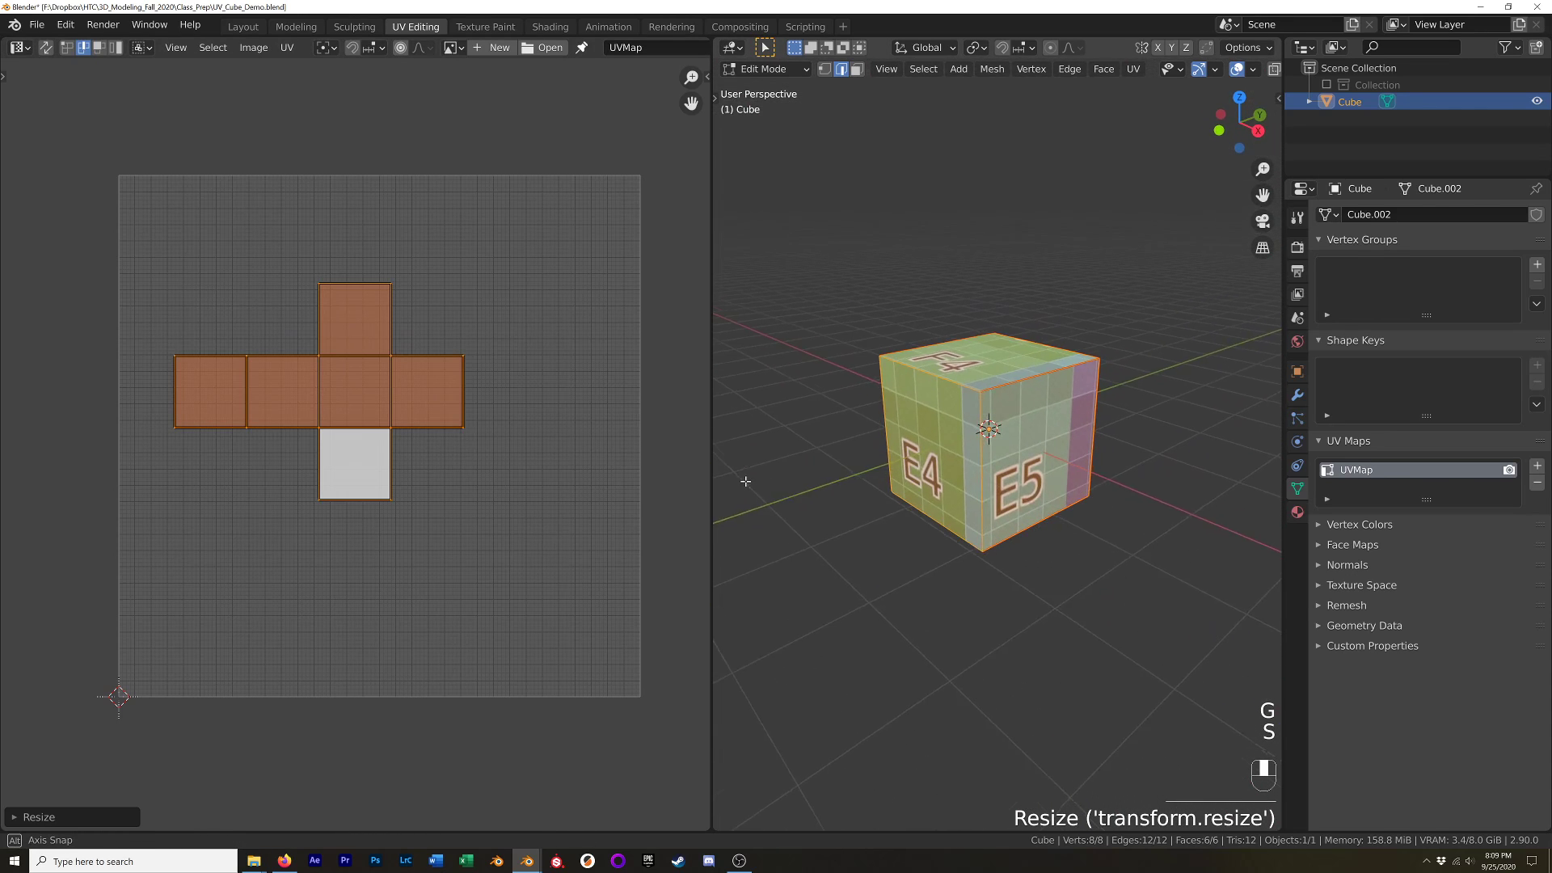
key("g")
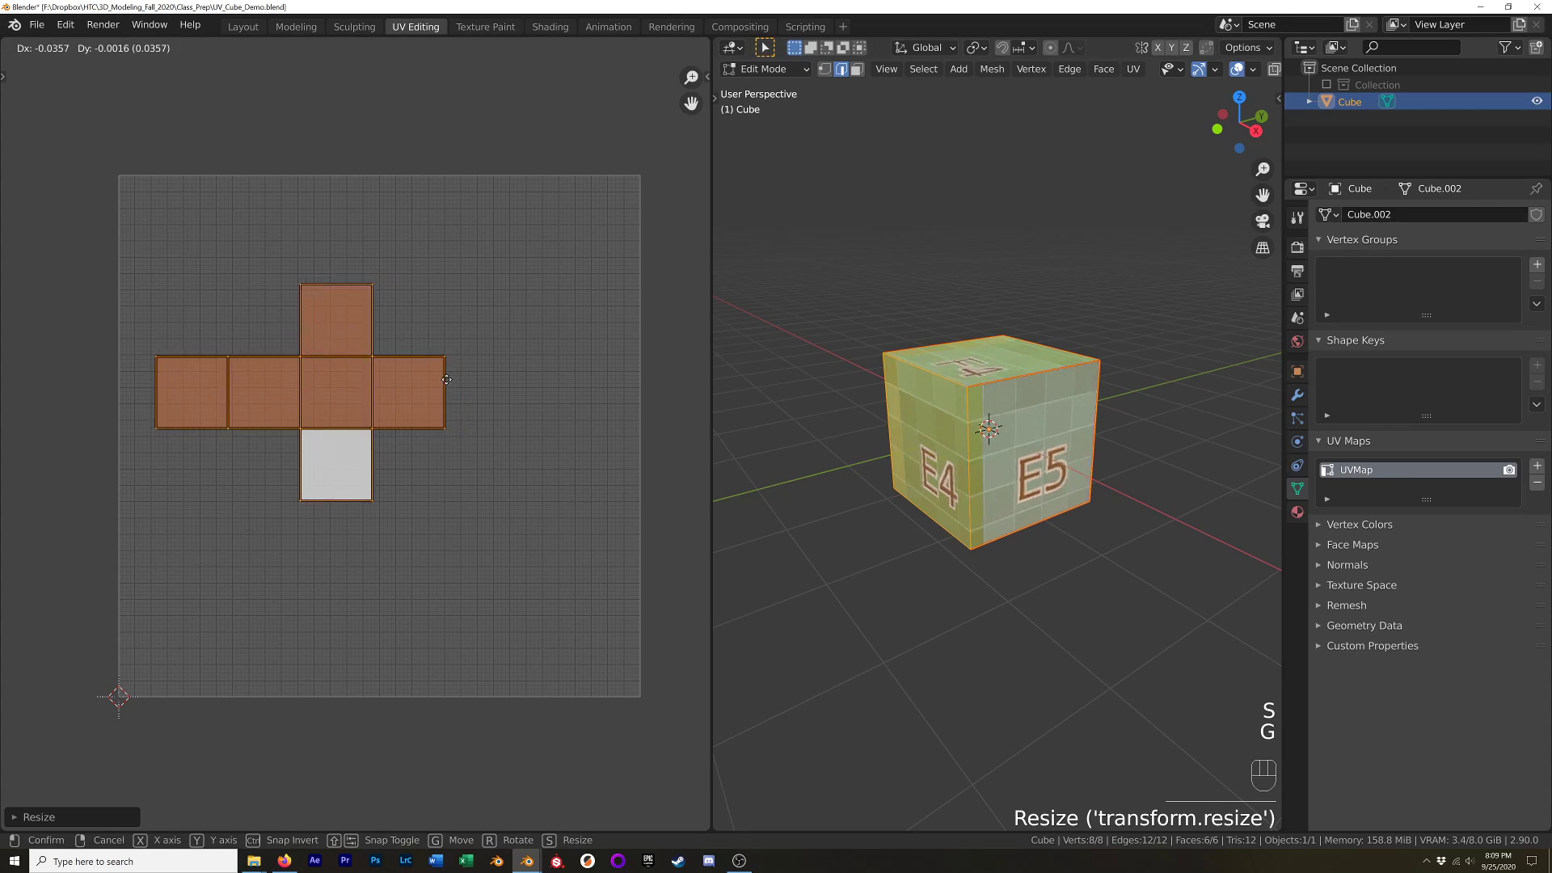
right_click(523, 409)
key("d")
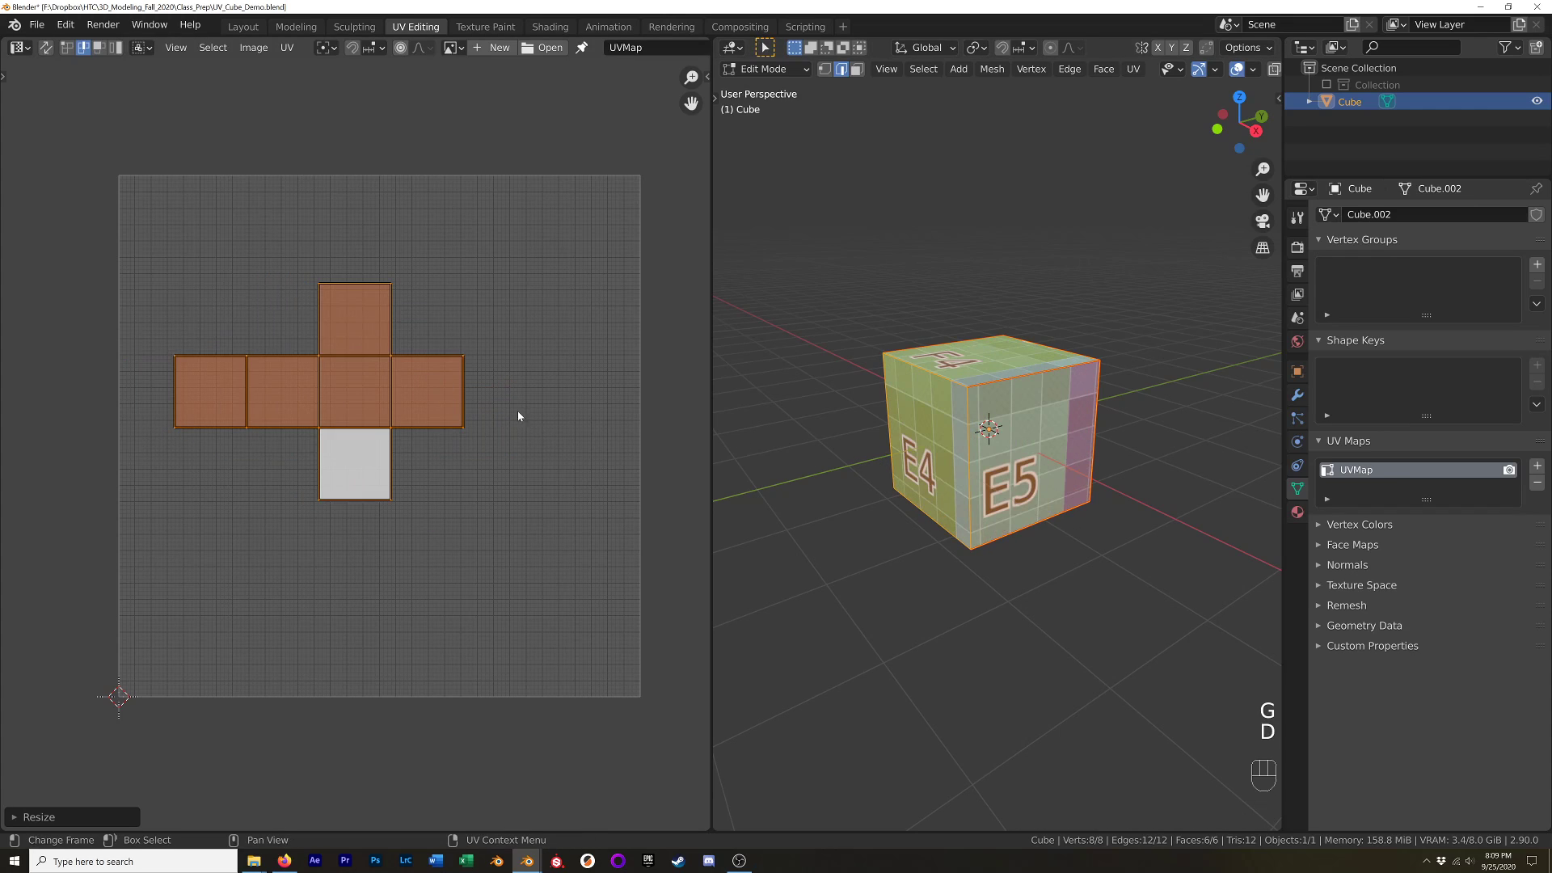
Scale the UV cross up until its four-face row is about as wide as the UV space, checking the texture in the Shading workspace.
key("s")
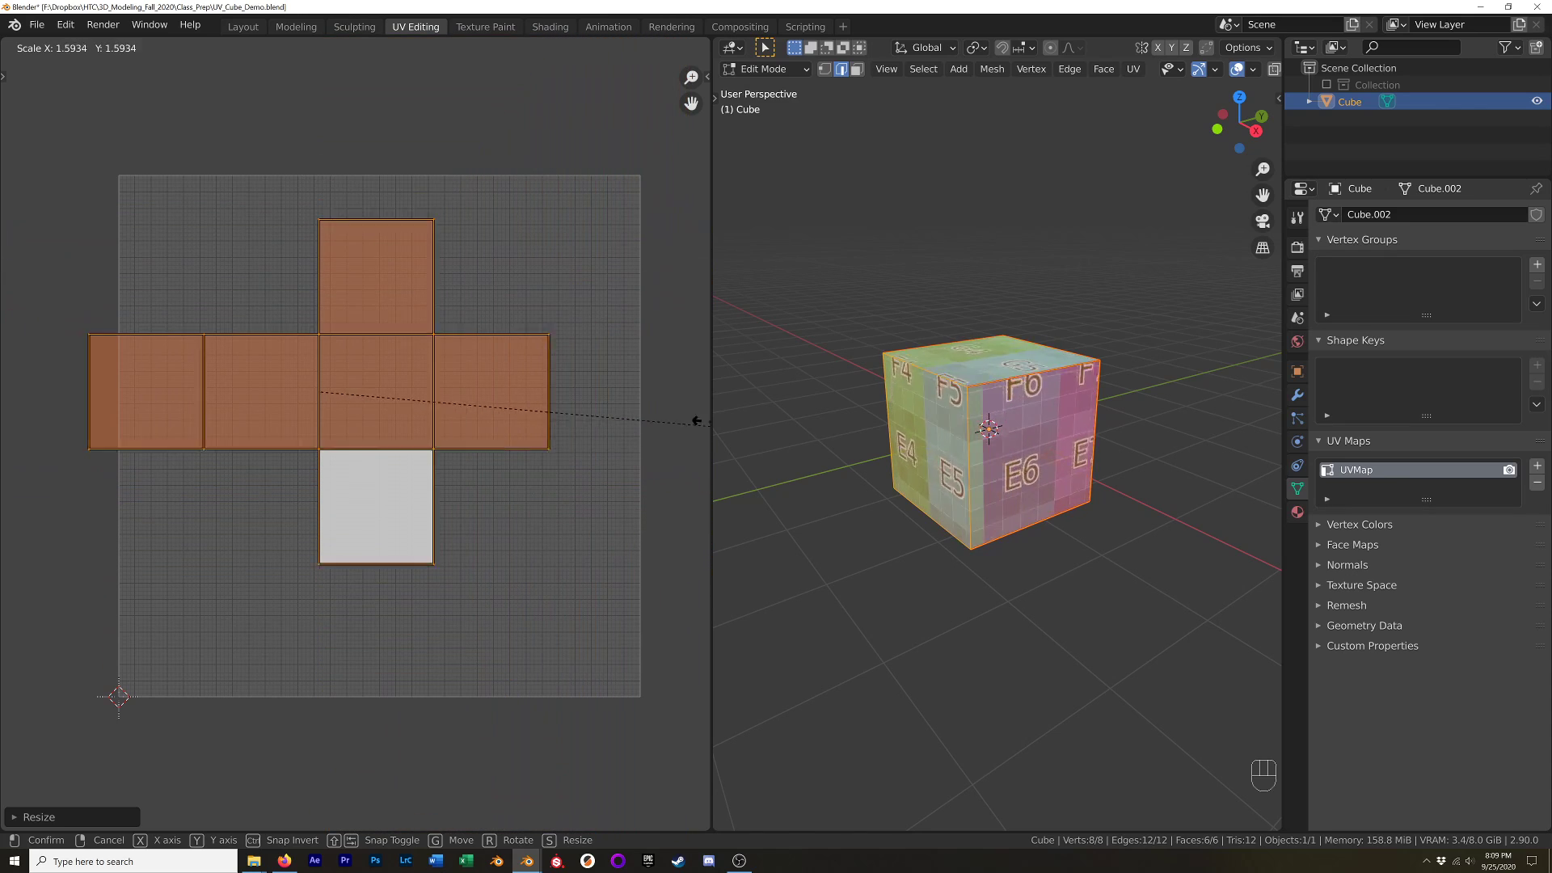
left_click(671, 431)
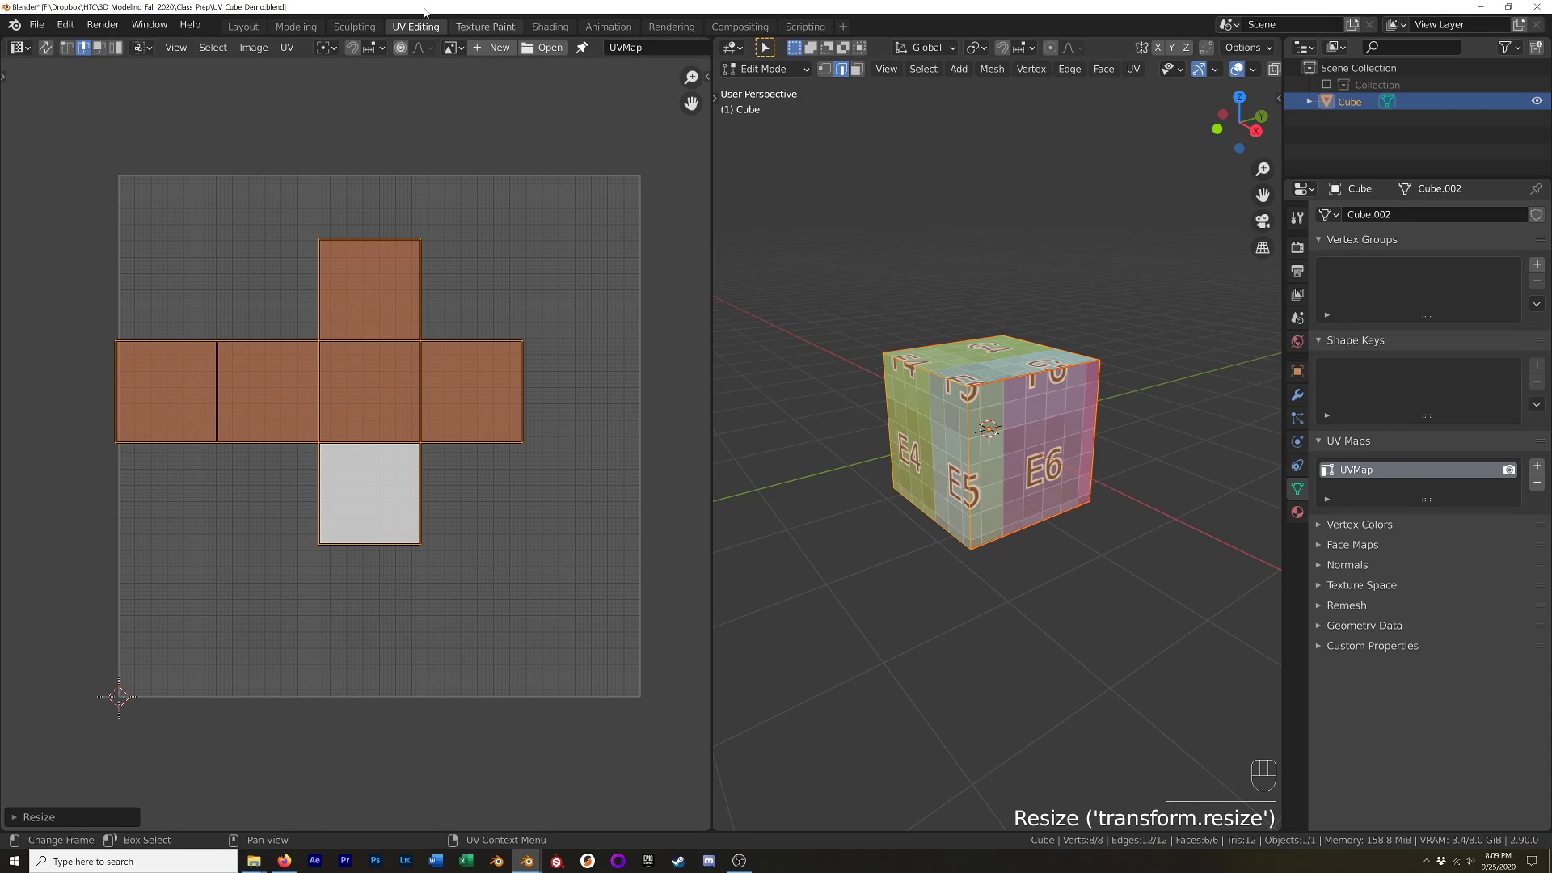
left_click(551, 27)
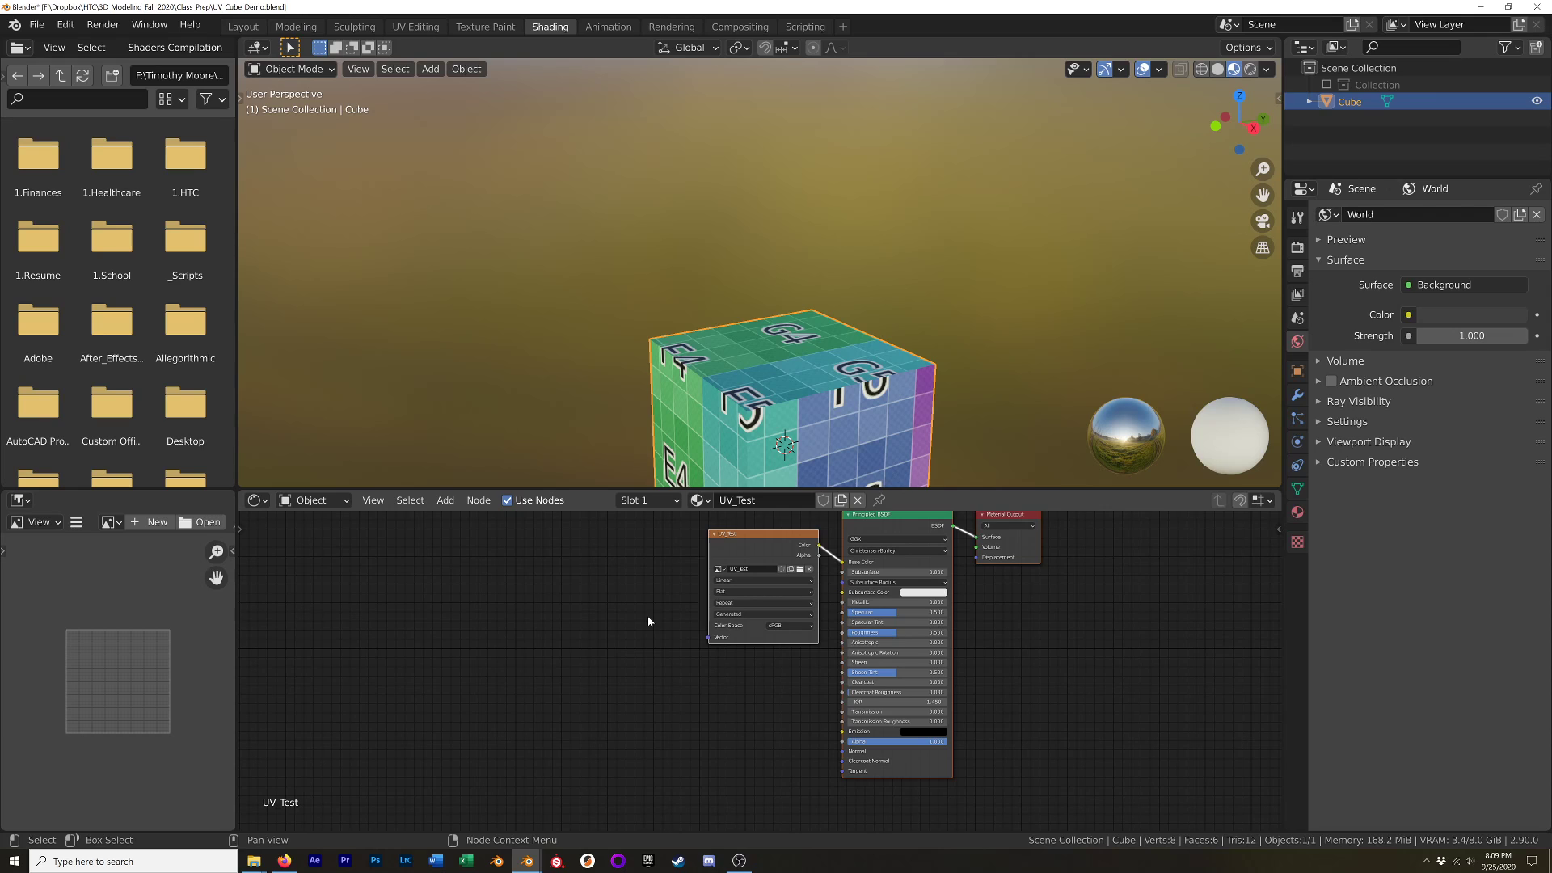
left_click(416, 26)
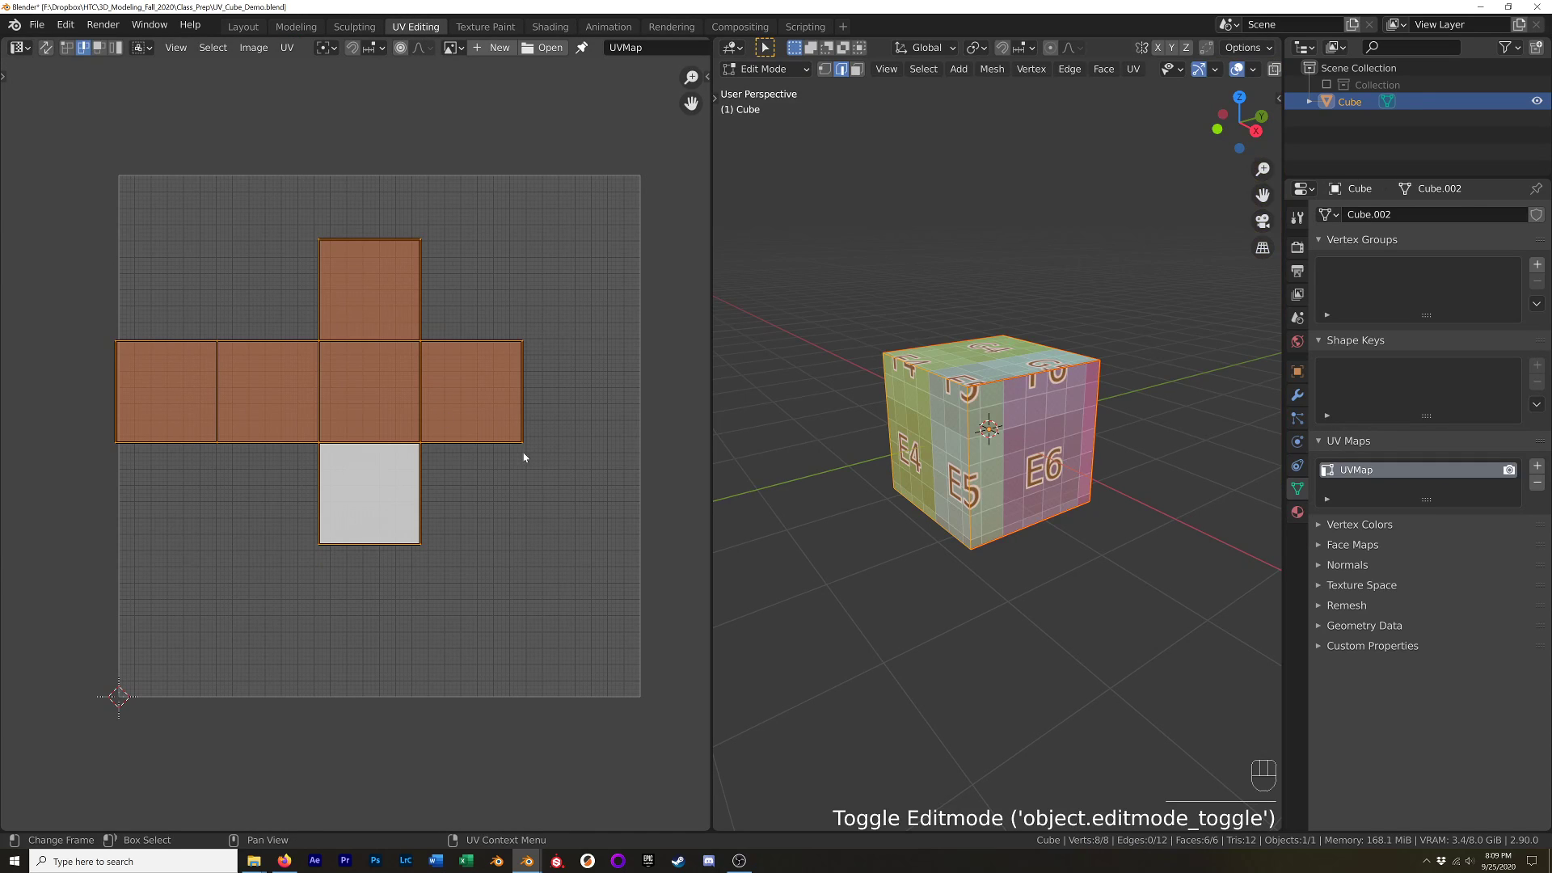
key("s")
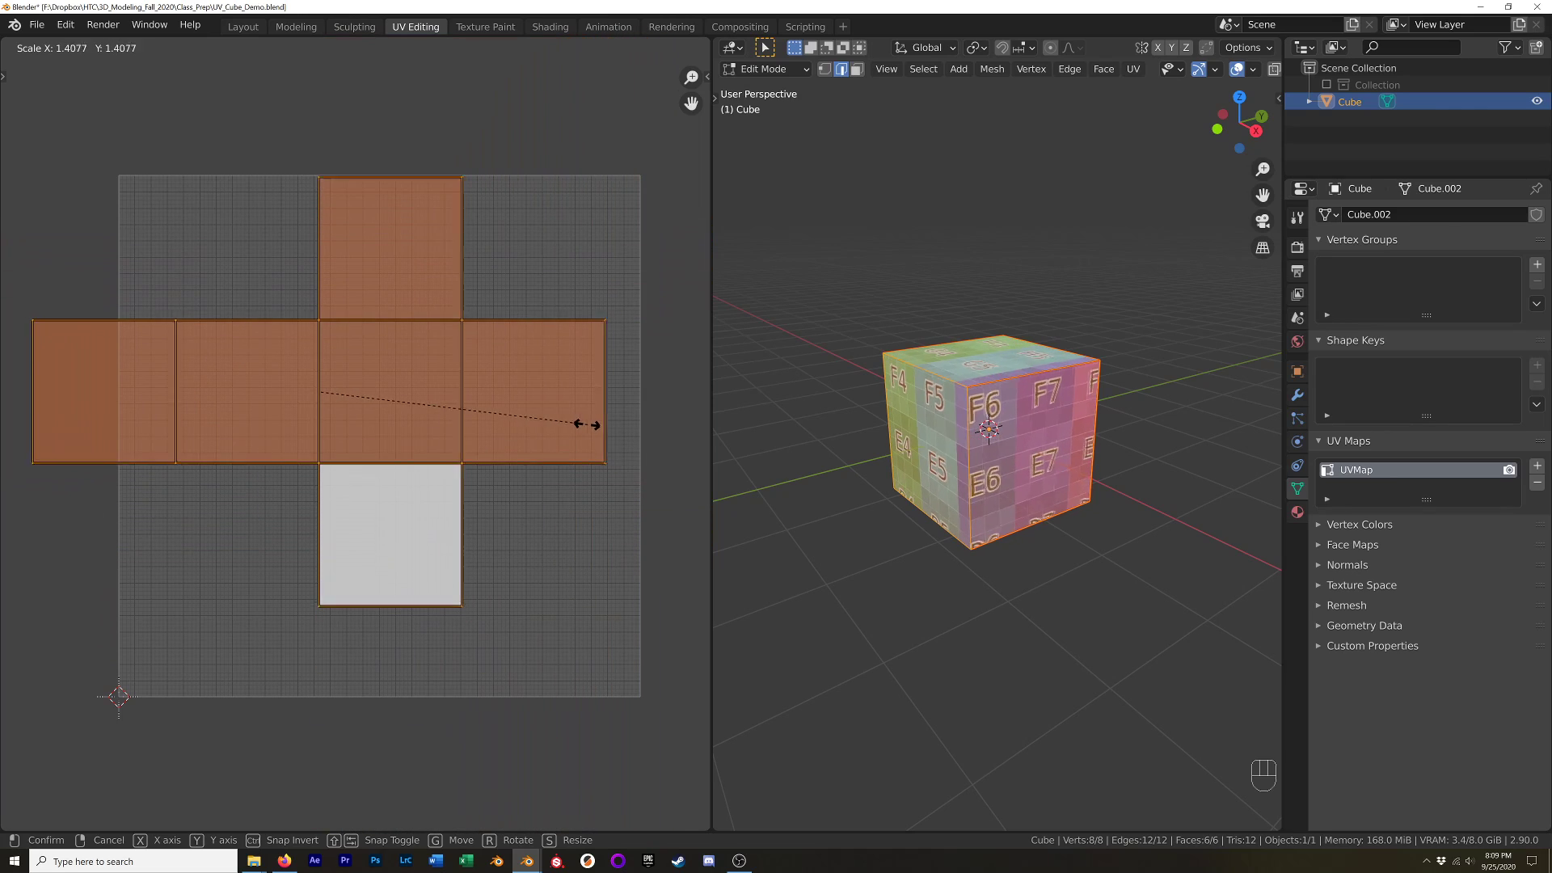
left_click(561, 425)
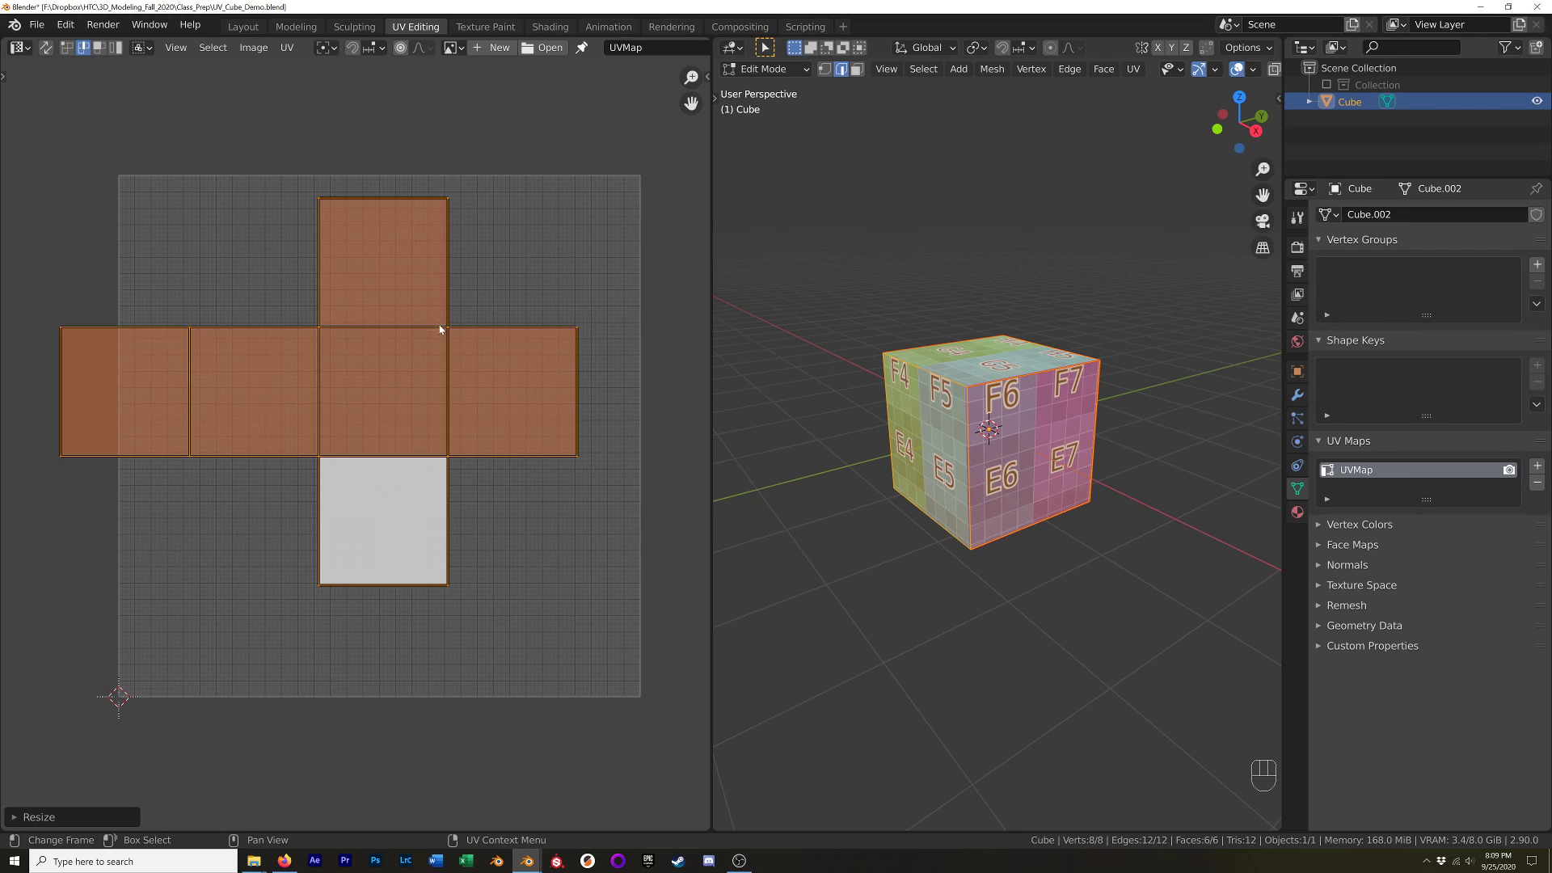
Examine the Quick Favorites options for Pack Islands and Average Islands Scale, and open the Quick Favorites list.
left_click(253, 48)
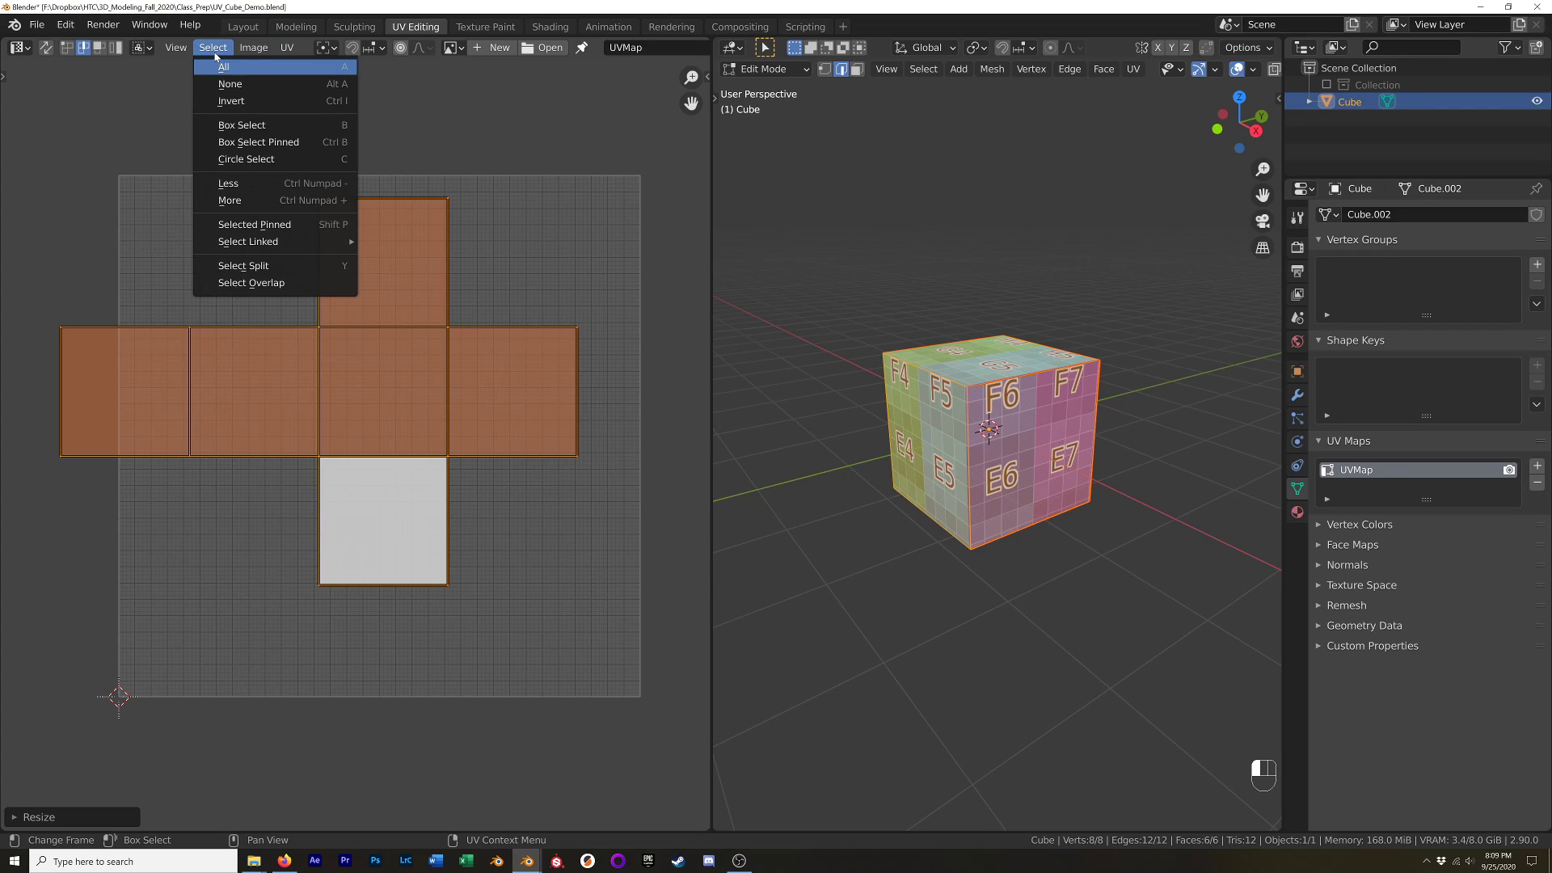
left_click(287, 48)
mouse_move(296, 86)
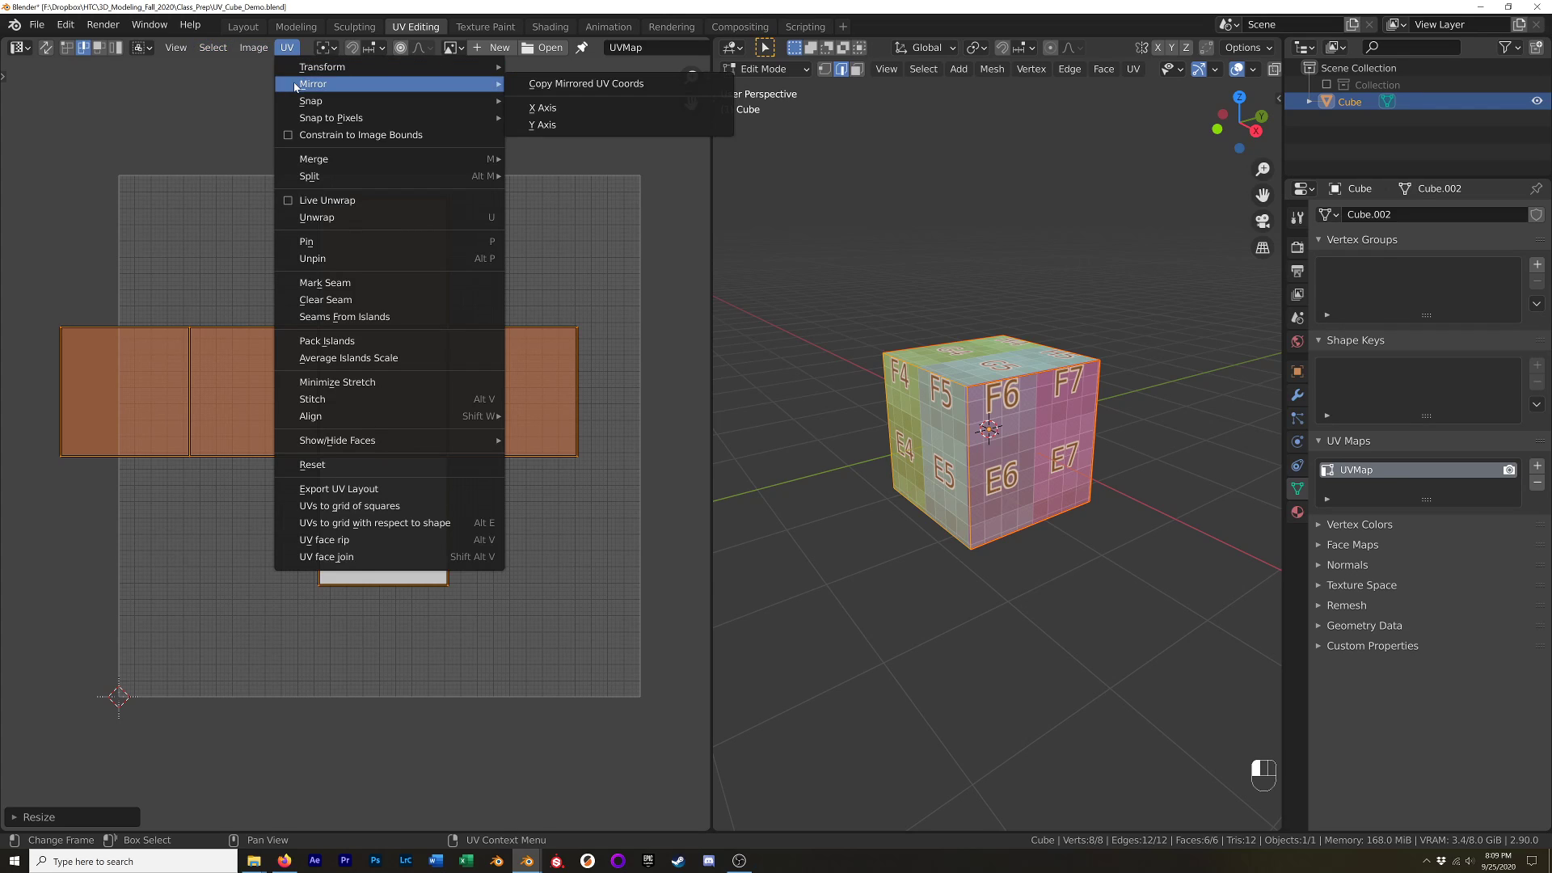
right_click(420, 348)
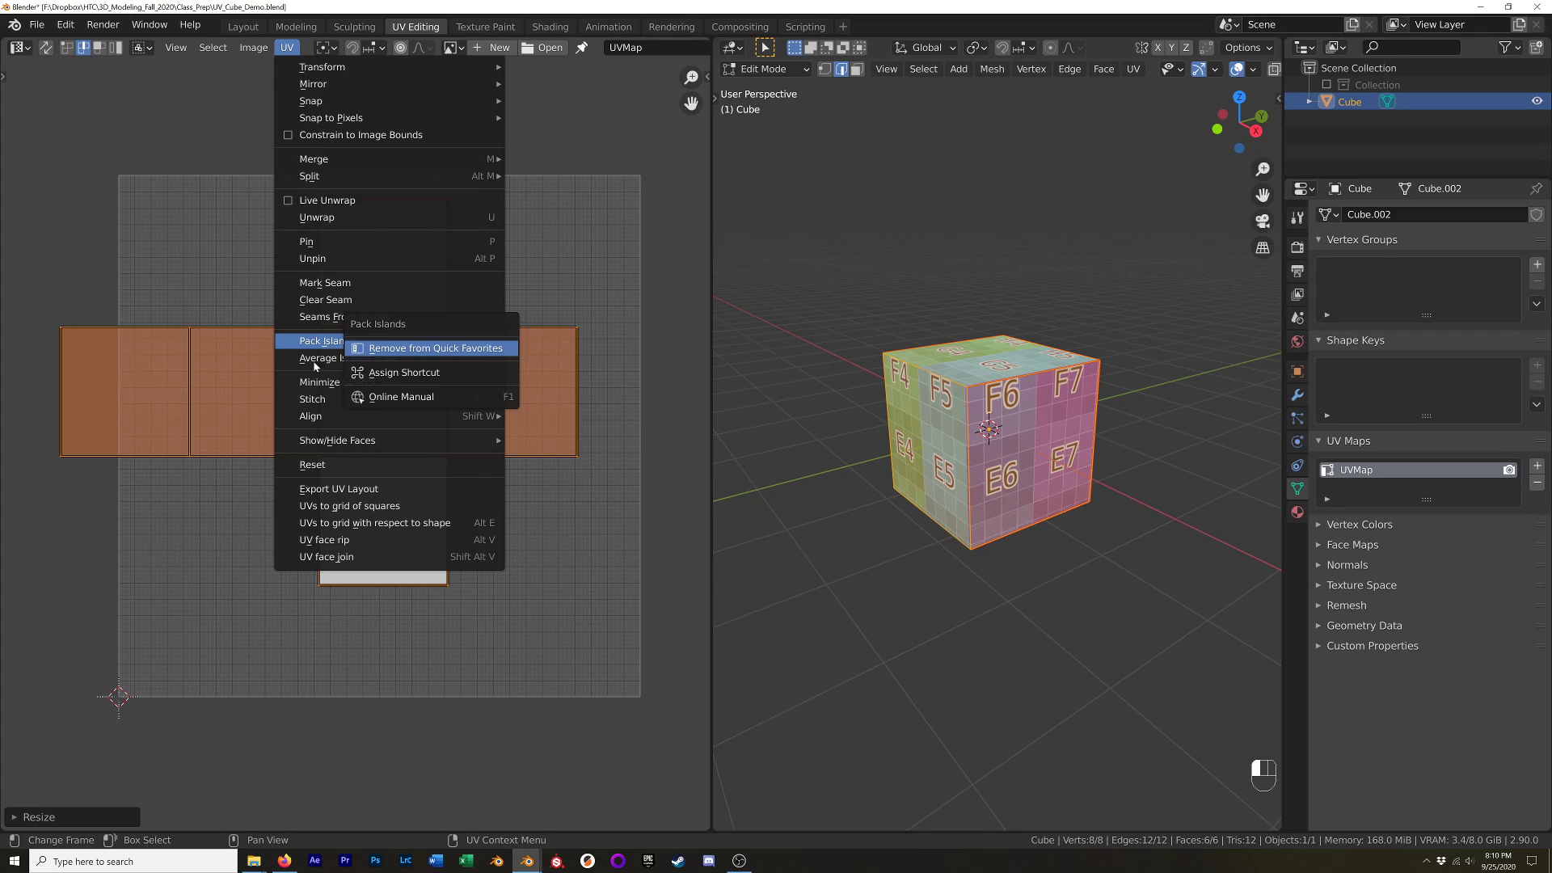
right_click(386, 358)
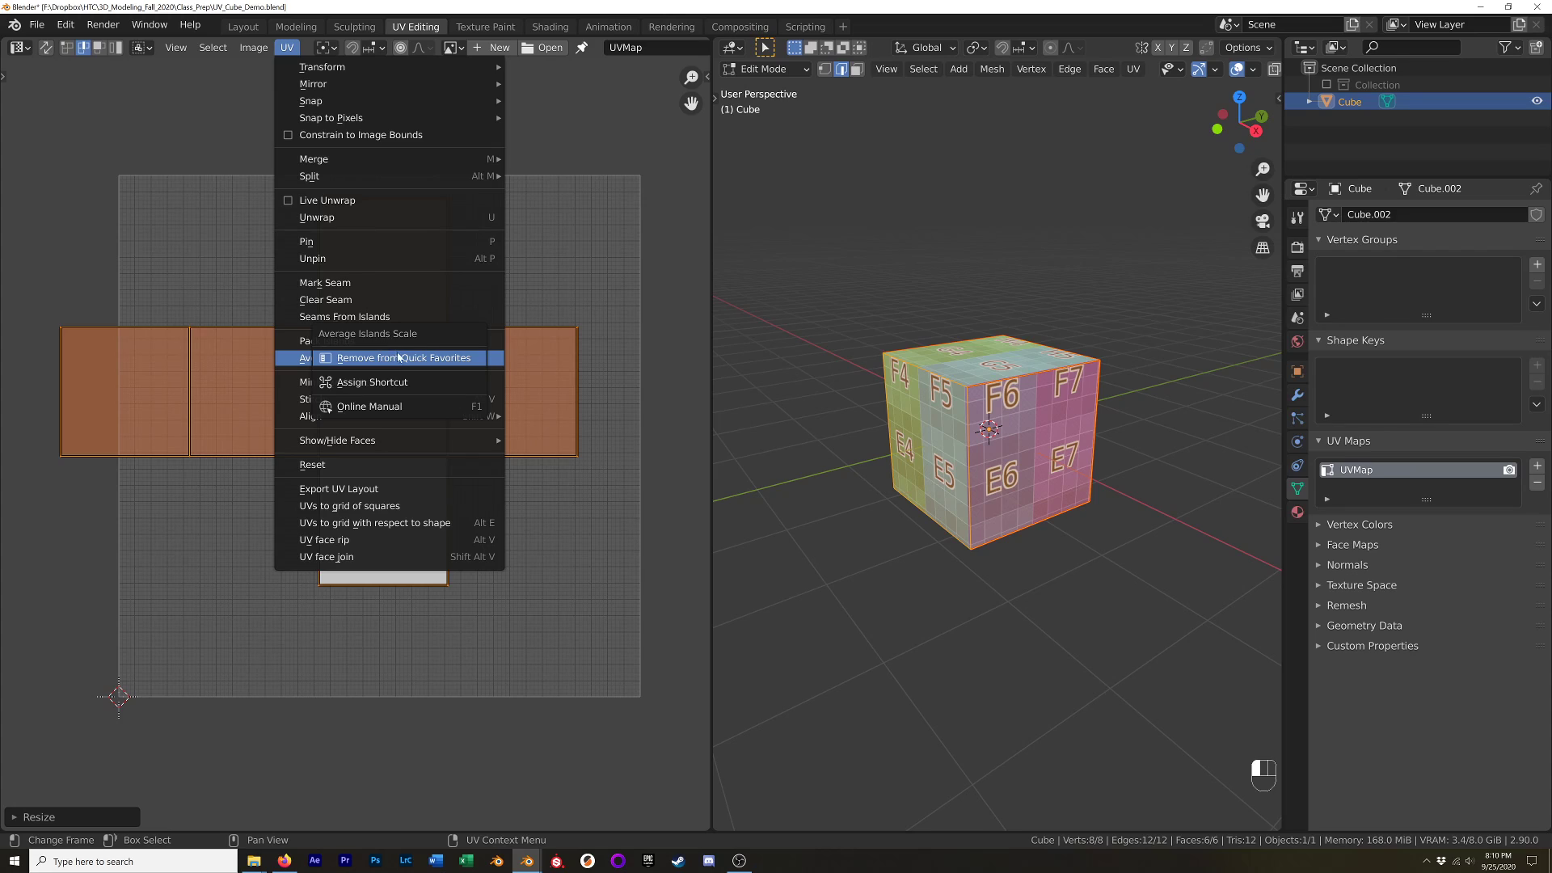
left_click(405, 355)
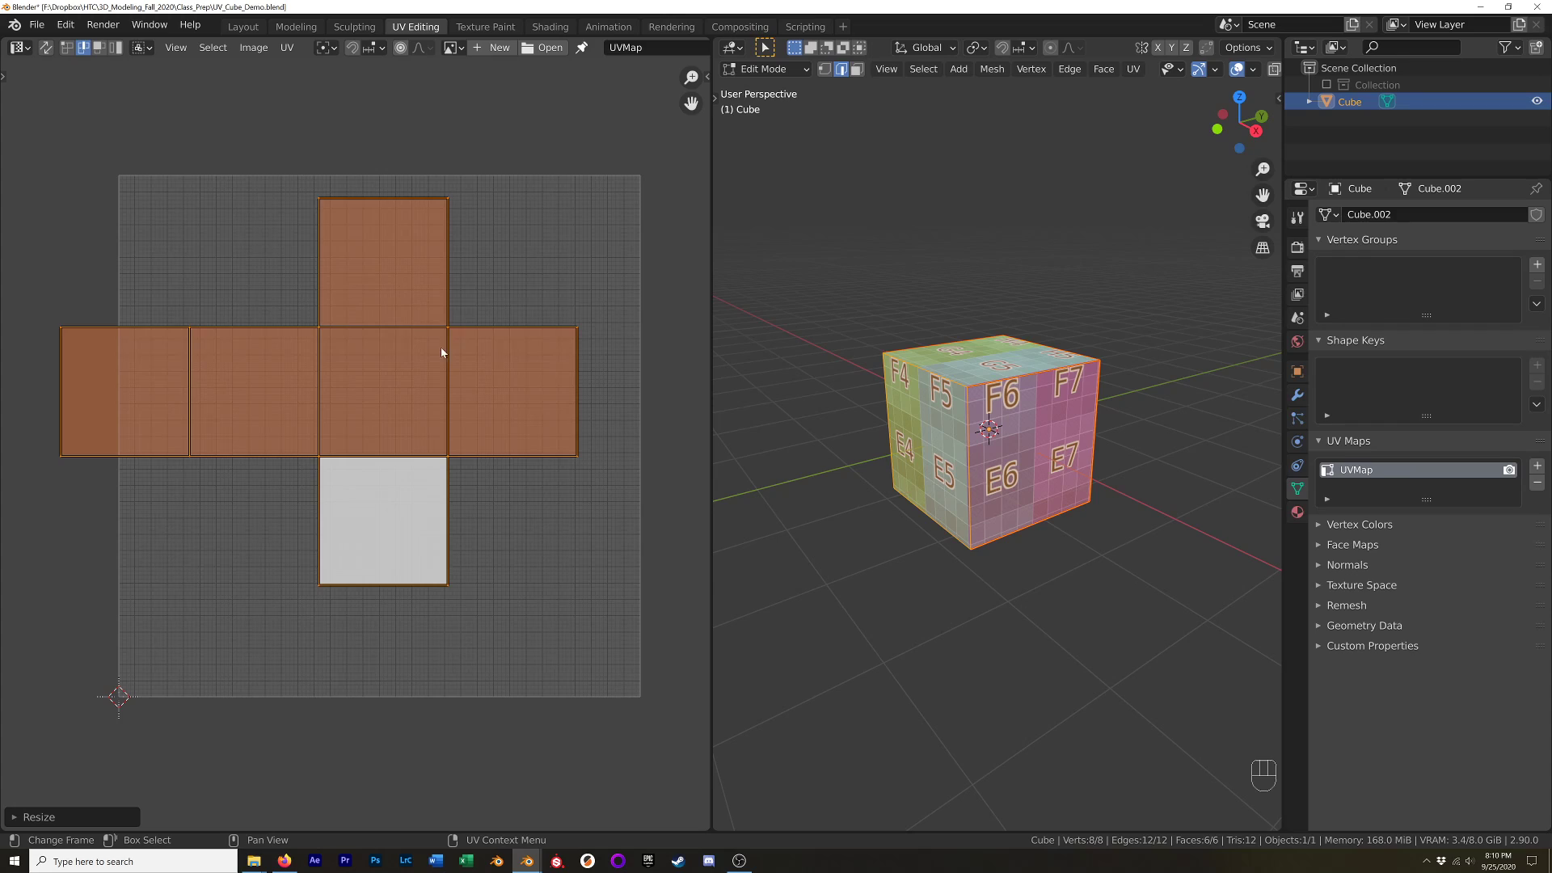
key("q")
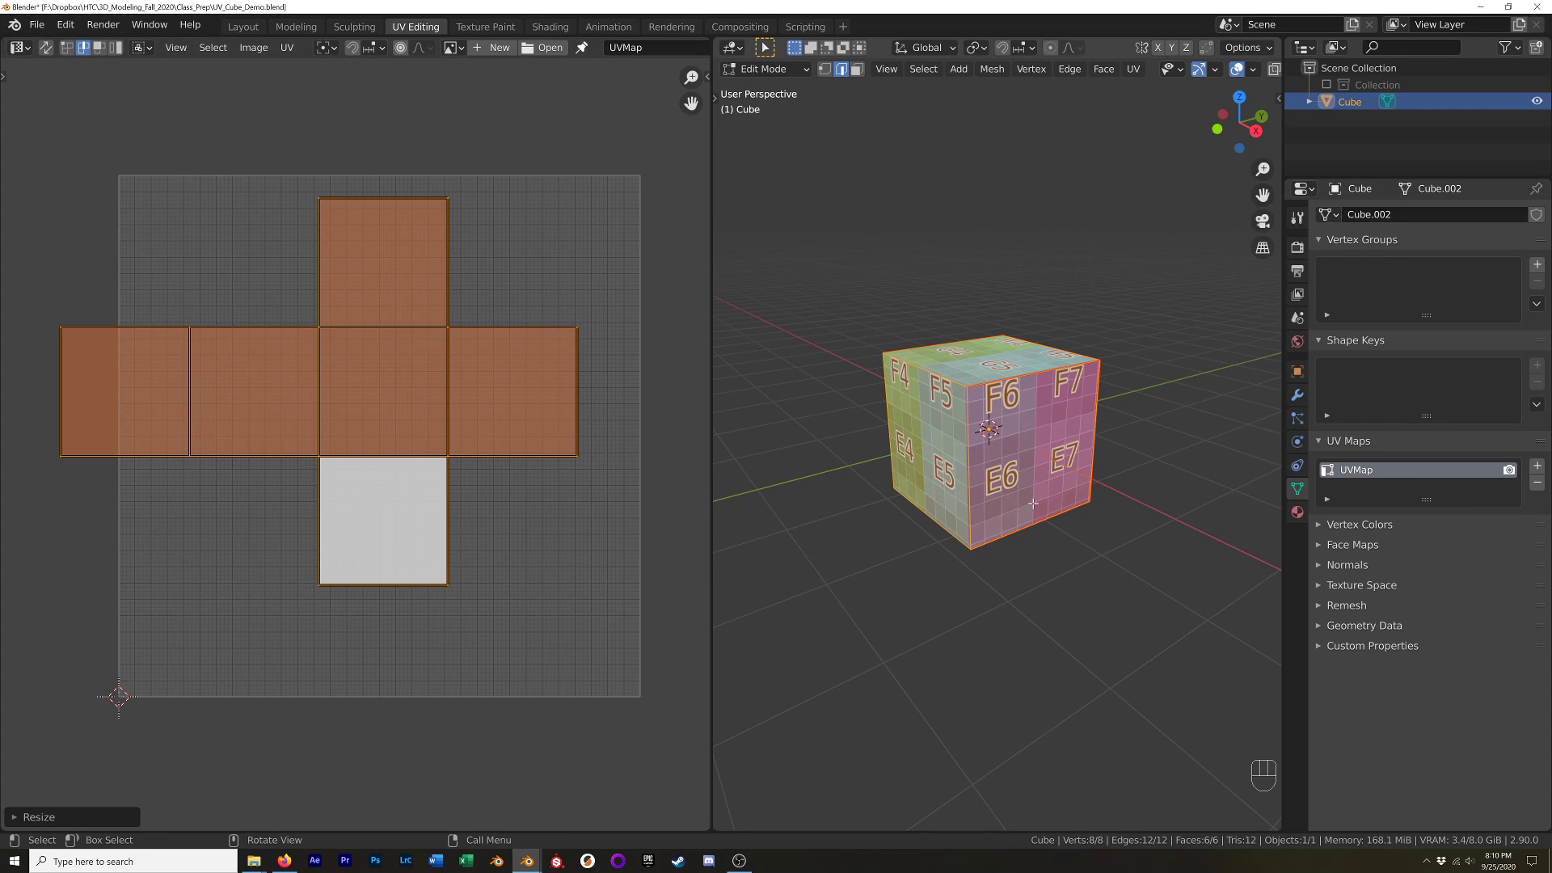
Select the two leftmost UV faces in face mode, rip them off the cross, and move them about 0.06 to the left.
middle_click_drag(1033, 503, 978, 402)
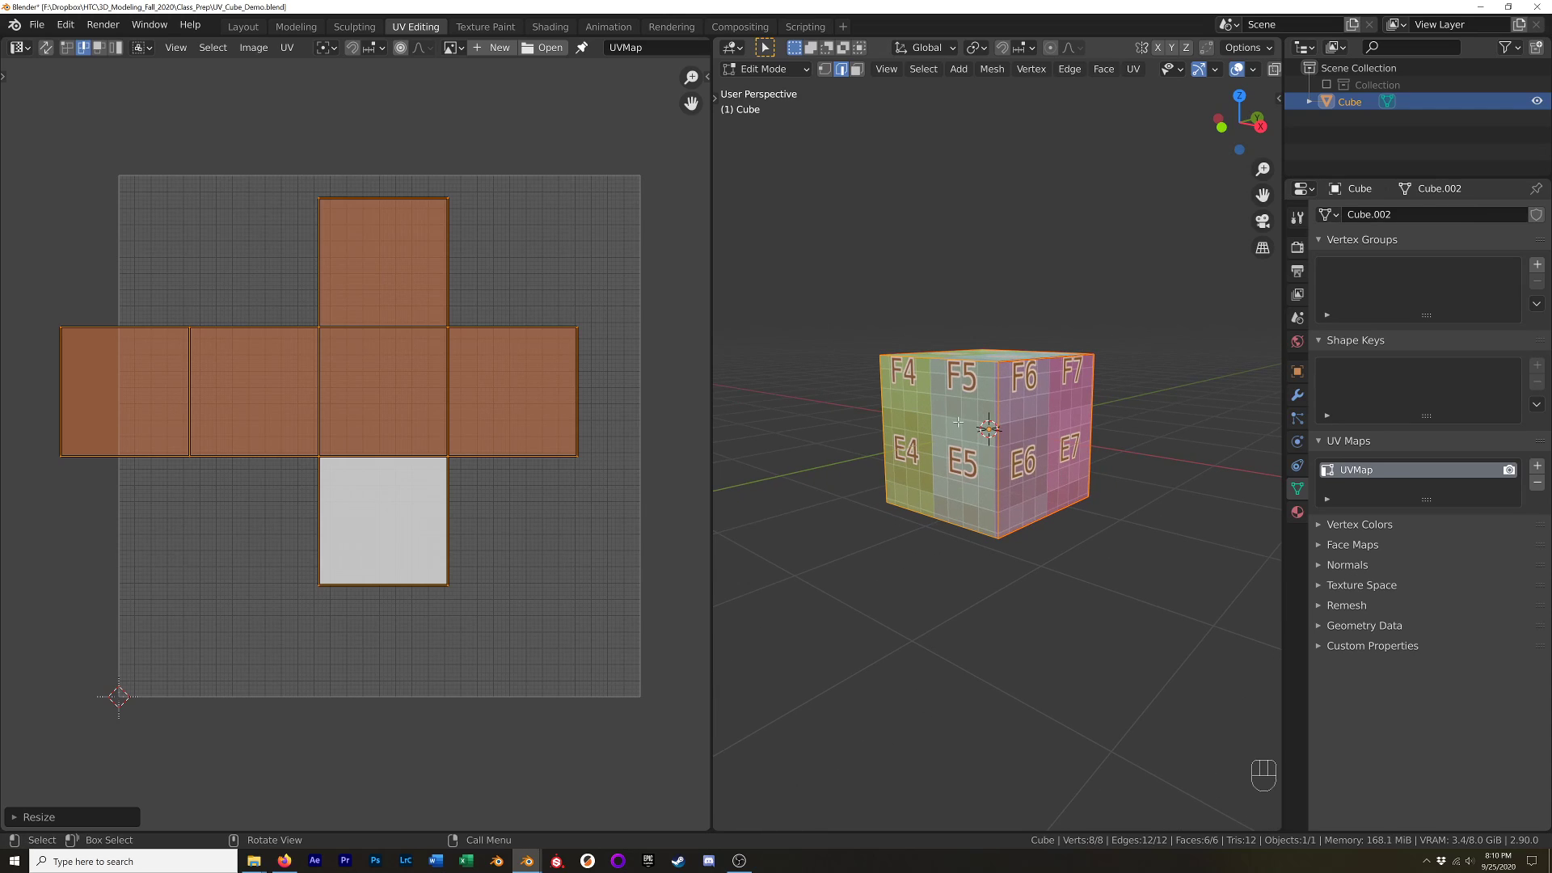
left_click(239, 388)
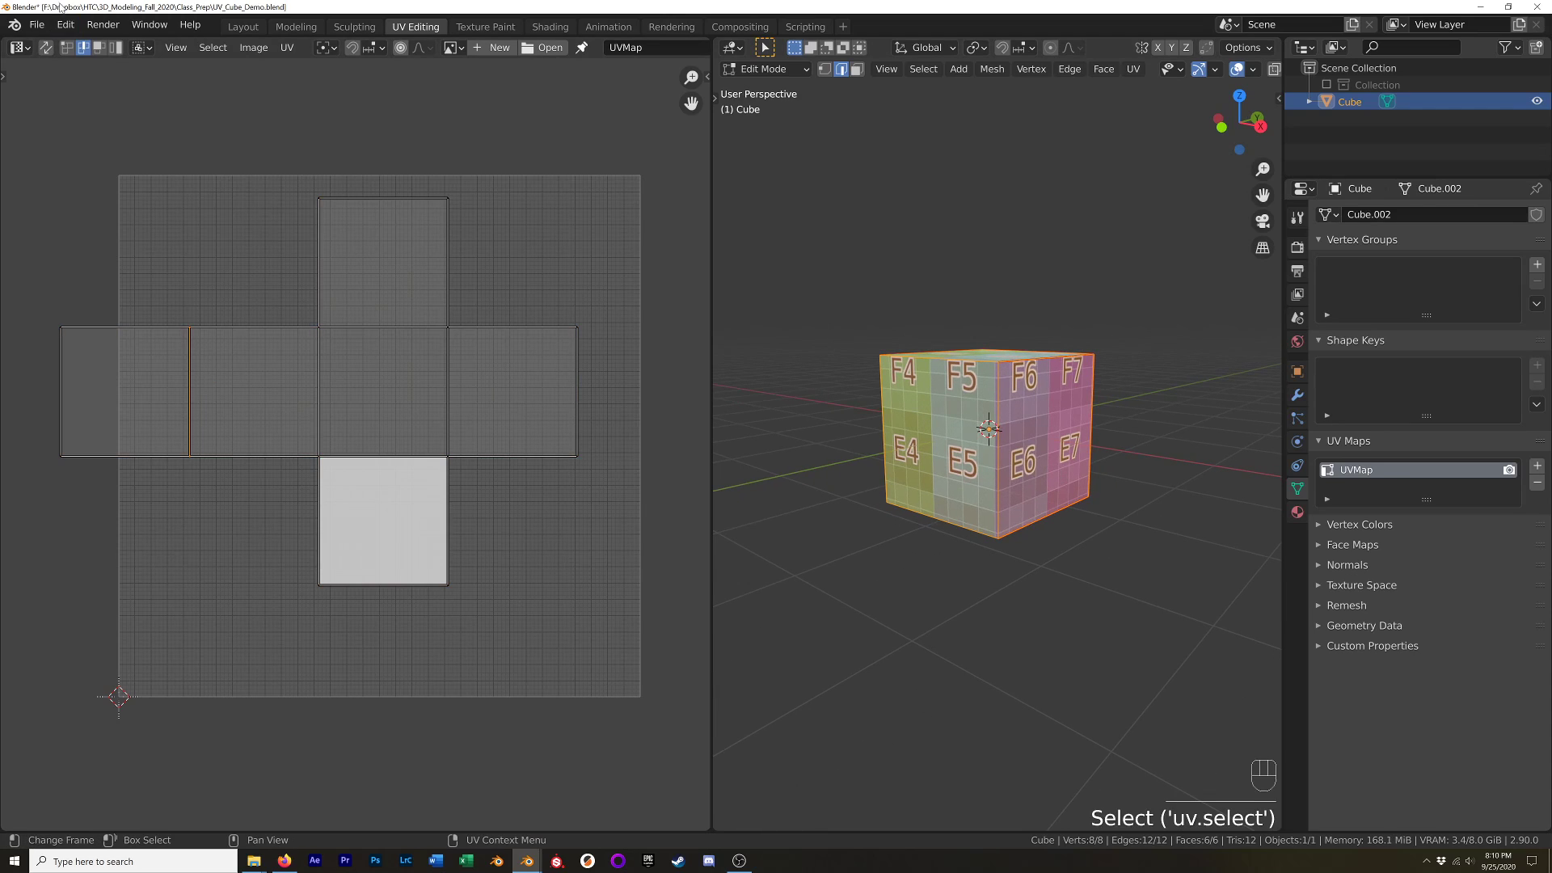
left_click(99, 48)
left_click(271, 388)
left_click(150, 403, "shift")
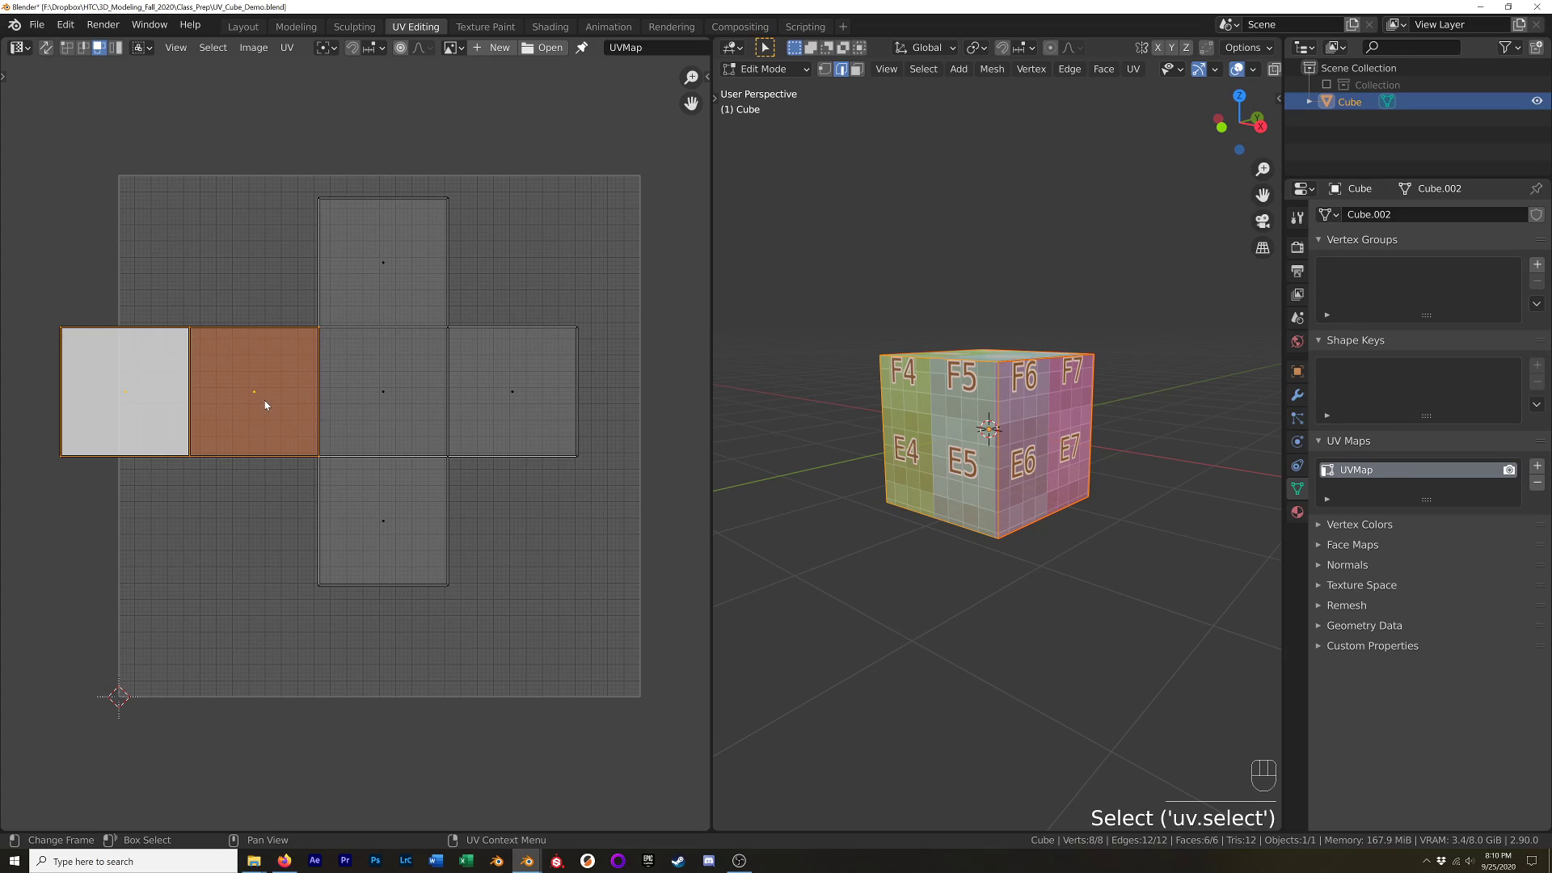
key("alt+v")
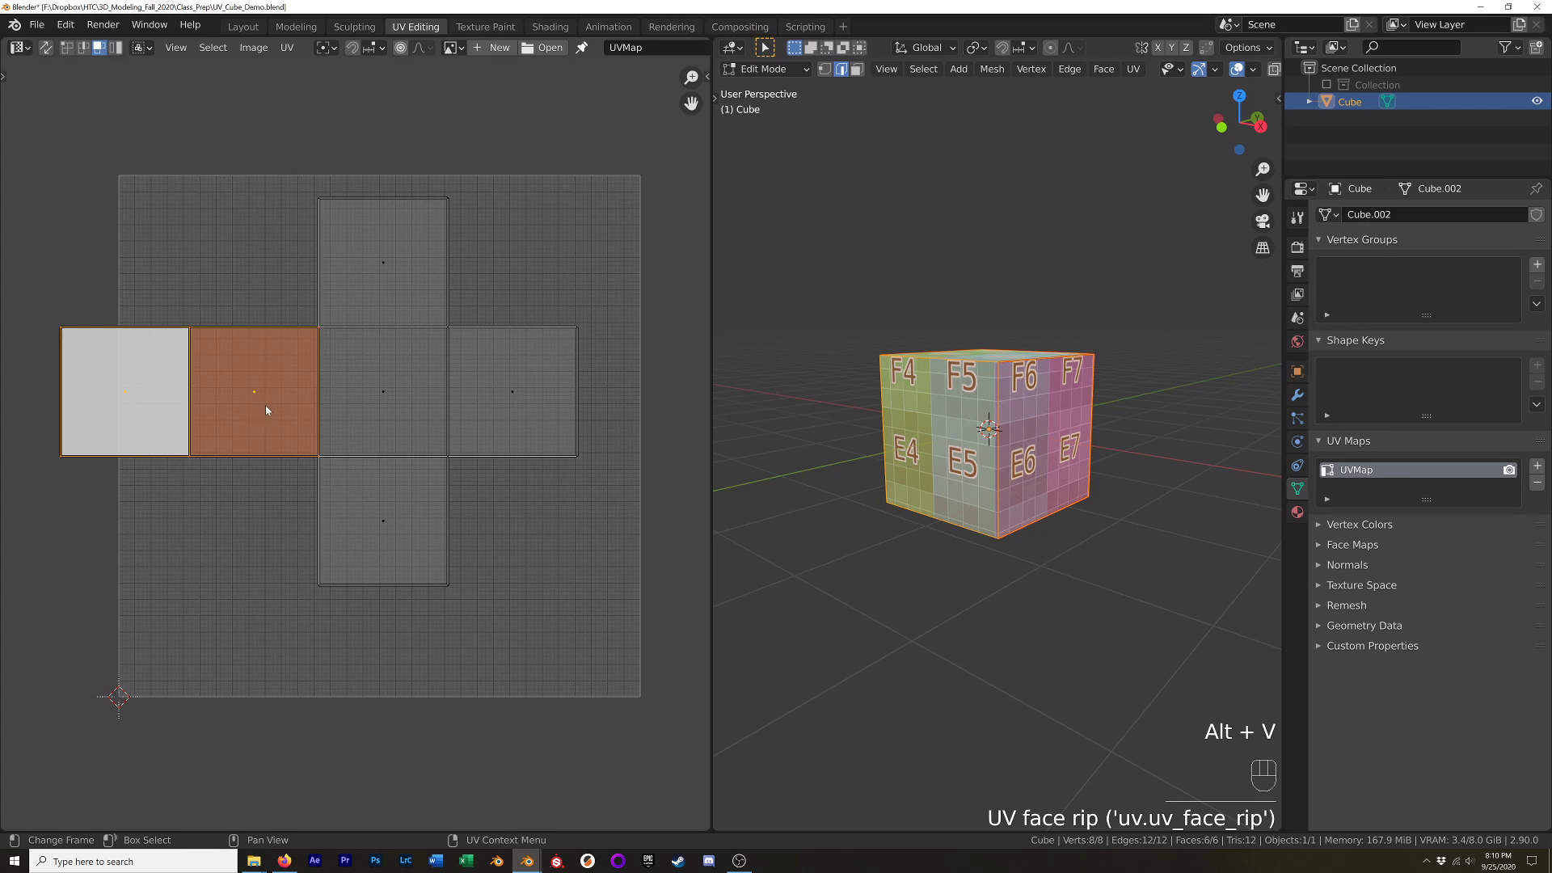
key("g")
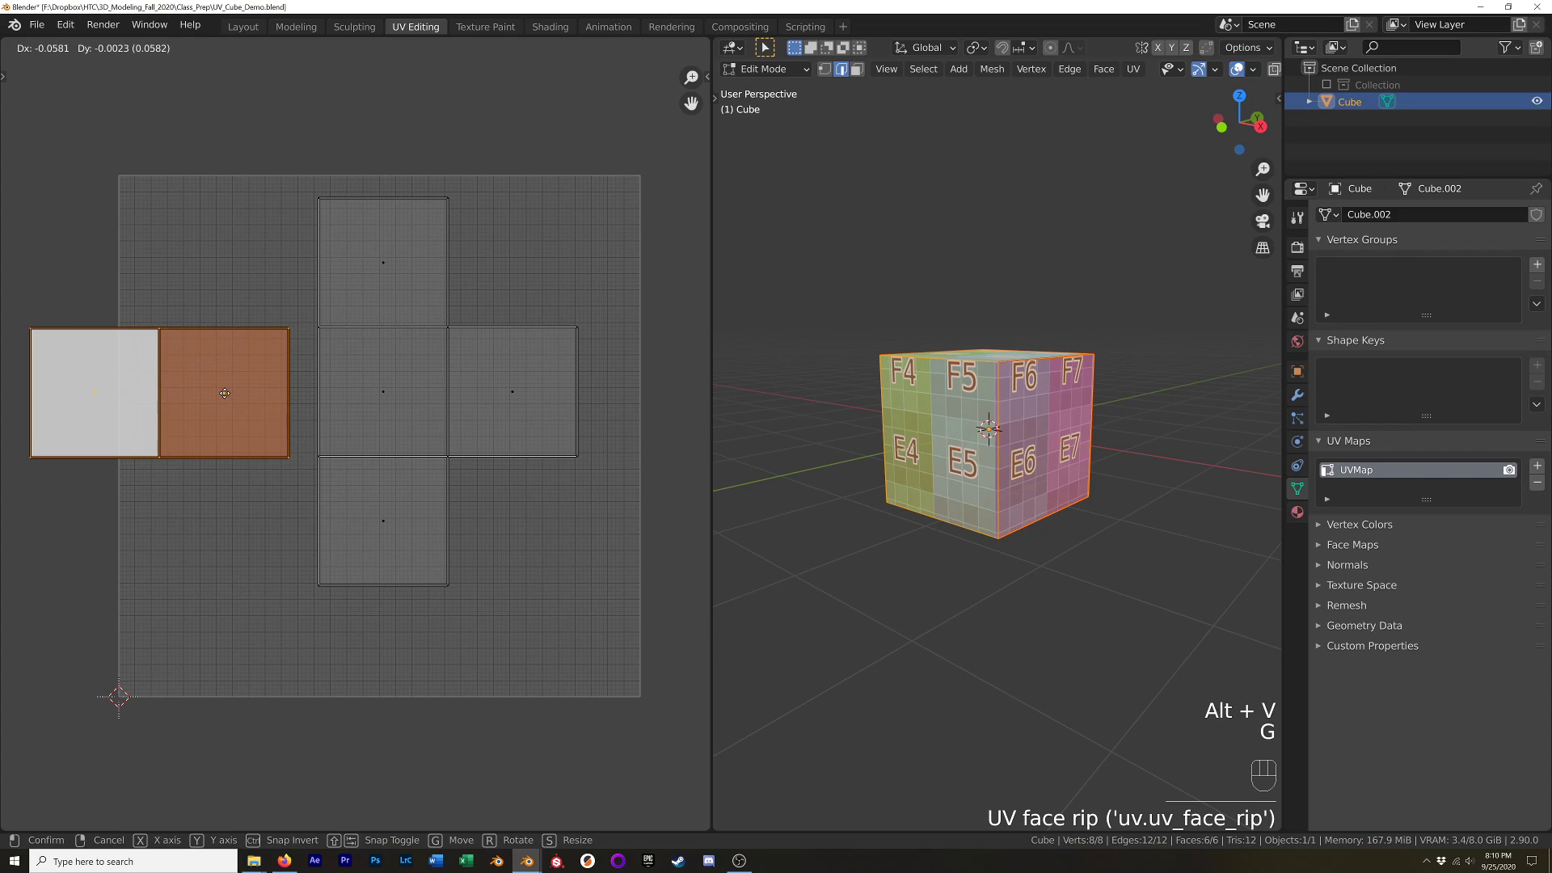
left_click(182, 435)
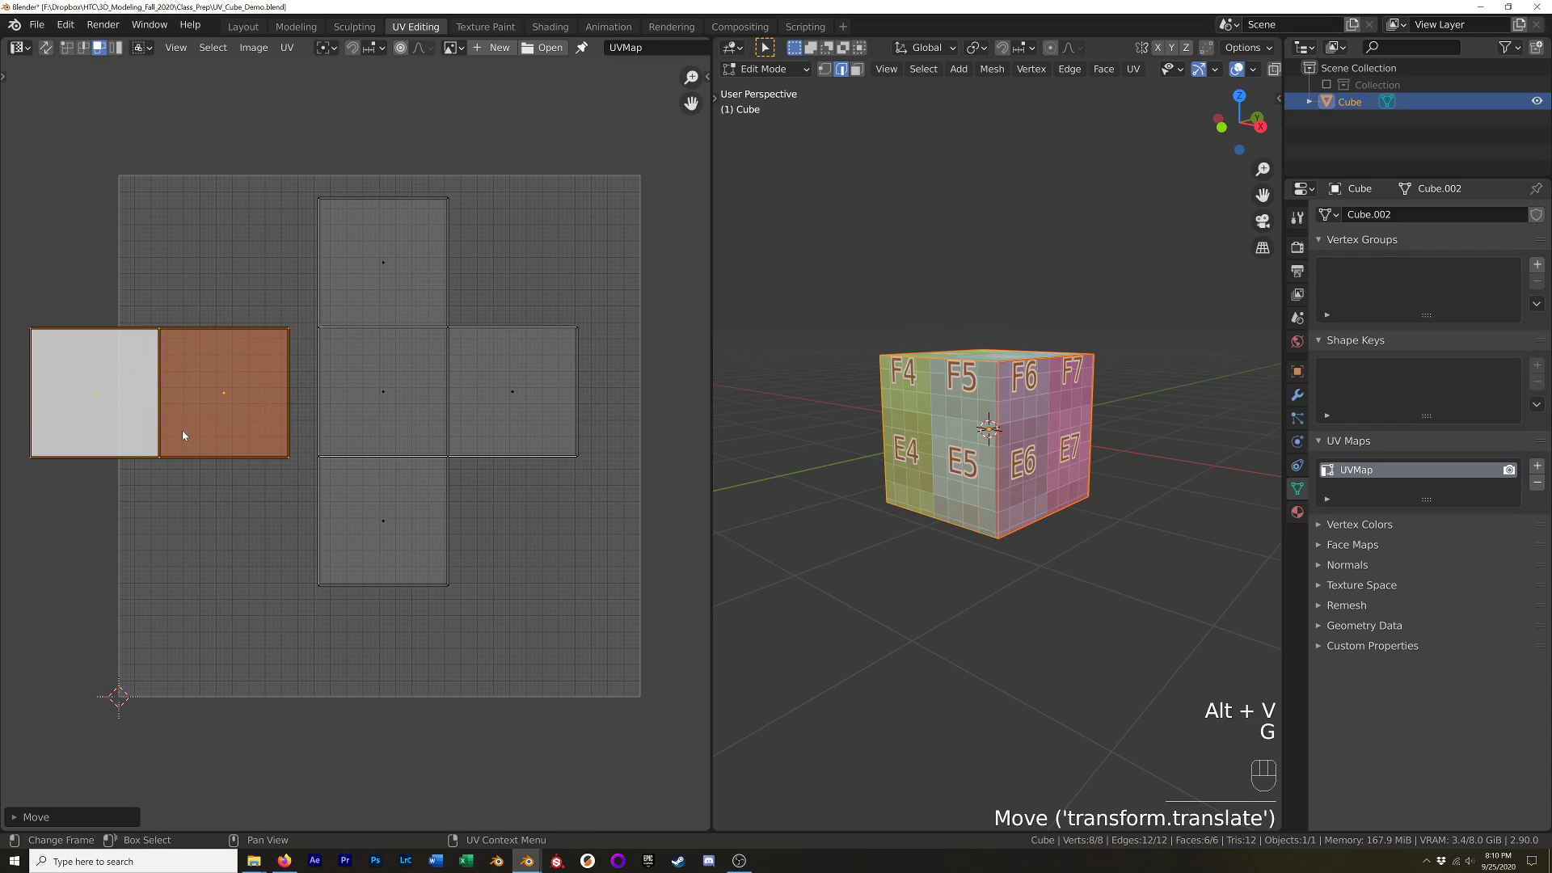
left_click(129, 380)
key("g")
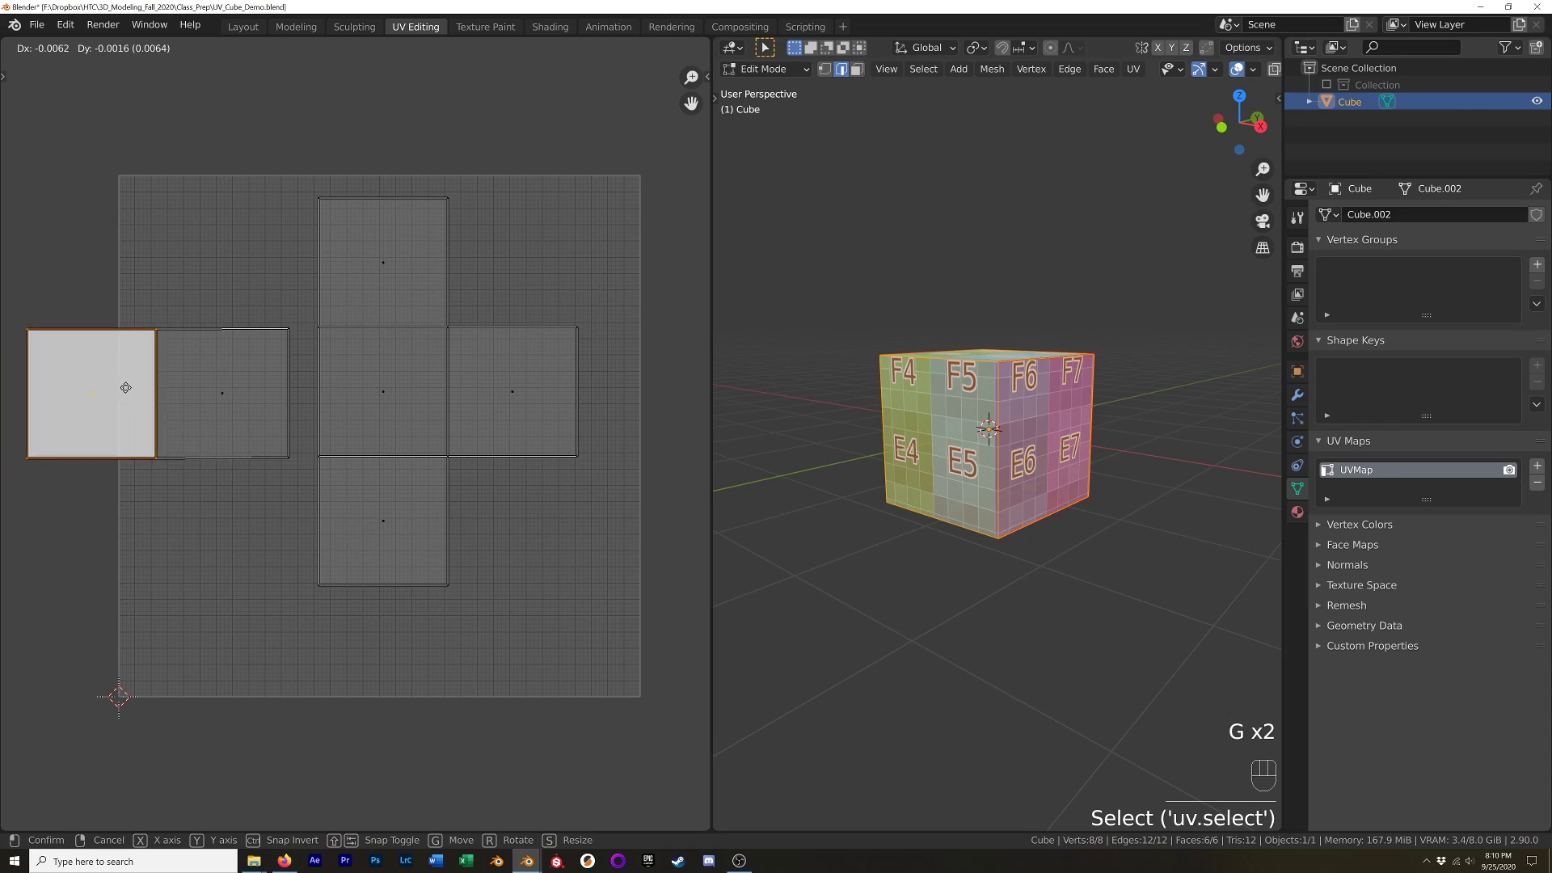
left_click(154, 388)
Select the ripped two-face piece with island selection, scale it down to about half size, and inspect the texture on the cube.
middle_click_drag(367, 316, 460, 330, "shift")
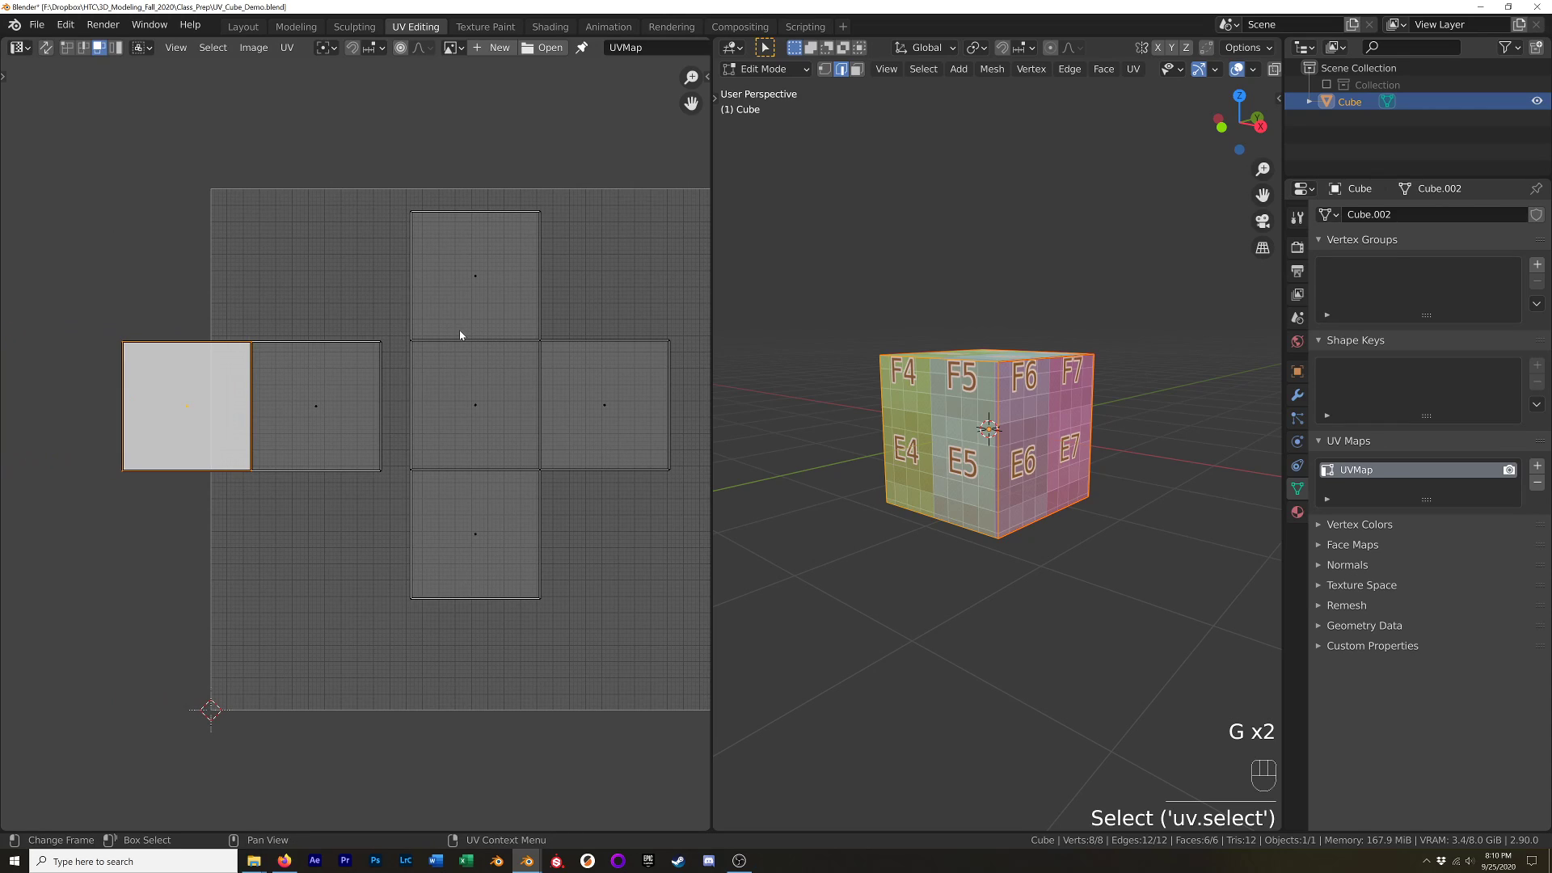
left_click(484, 353)
left_click(280, 395)
left_click(212, 402, "shift")
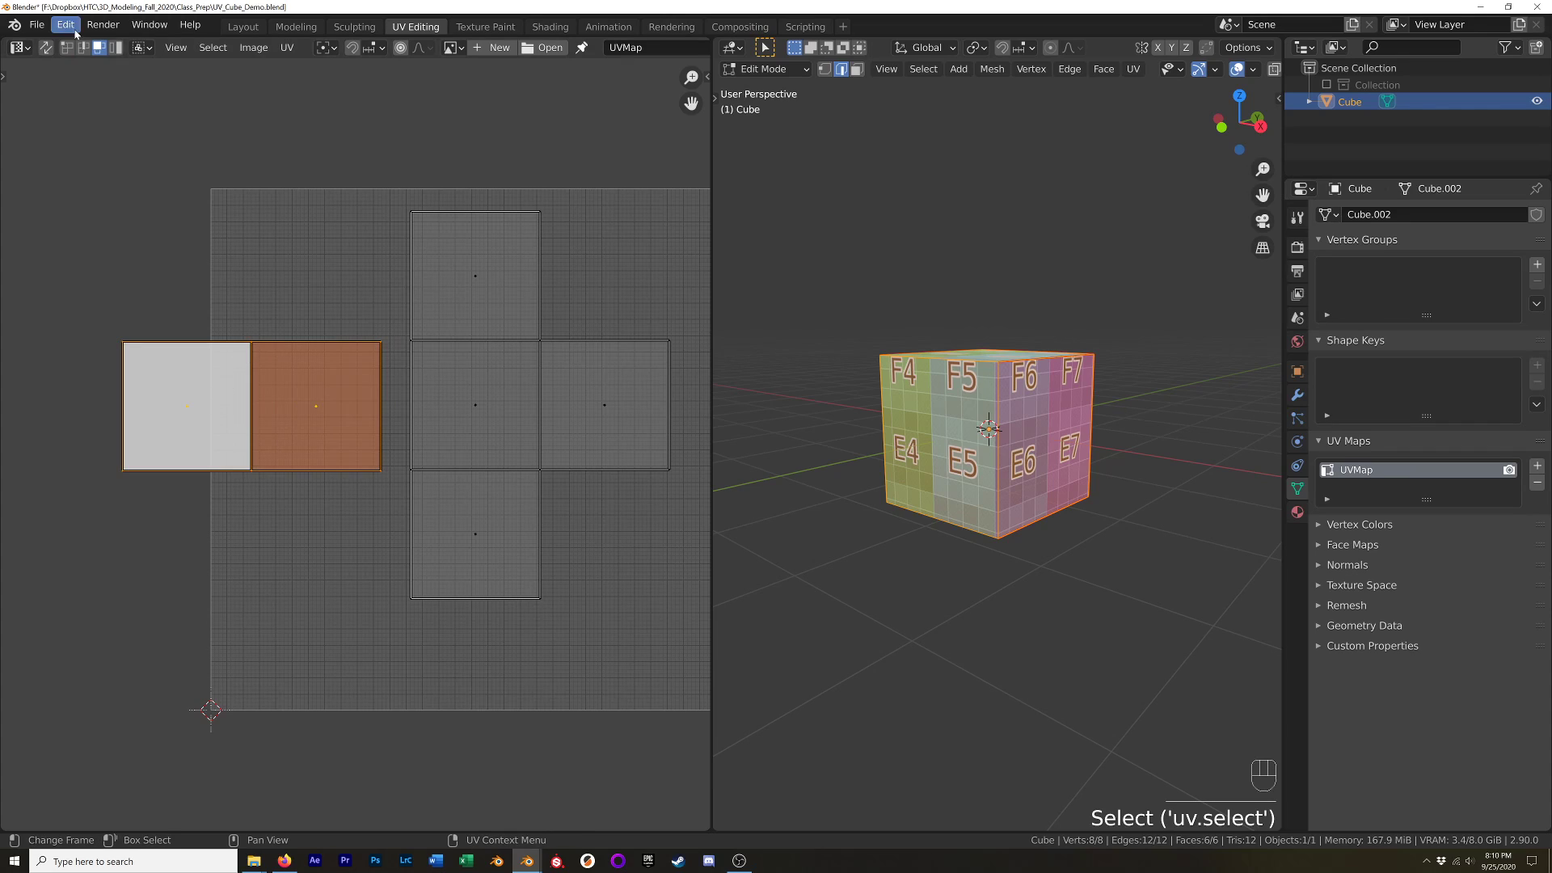
left_click(115, 49)
left_click(309, 257)
left_click(277, 410)
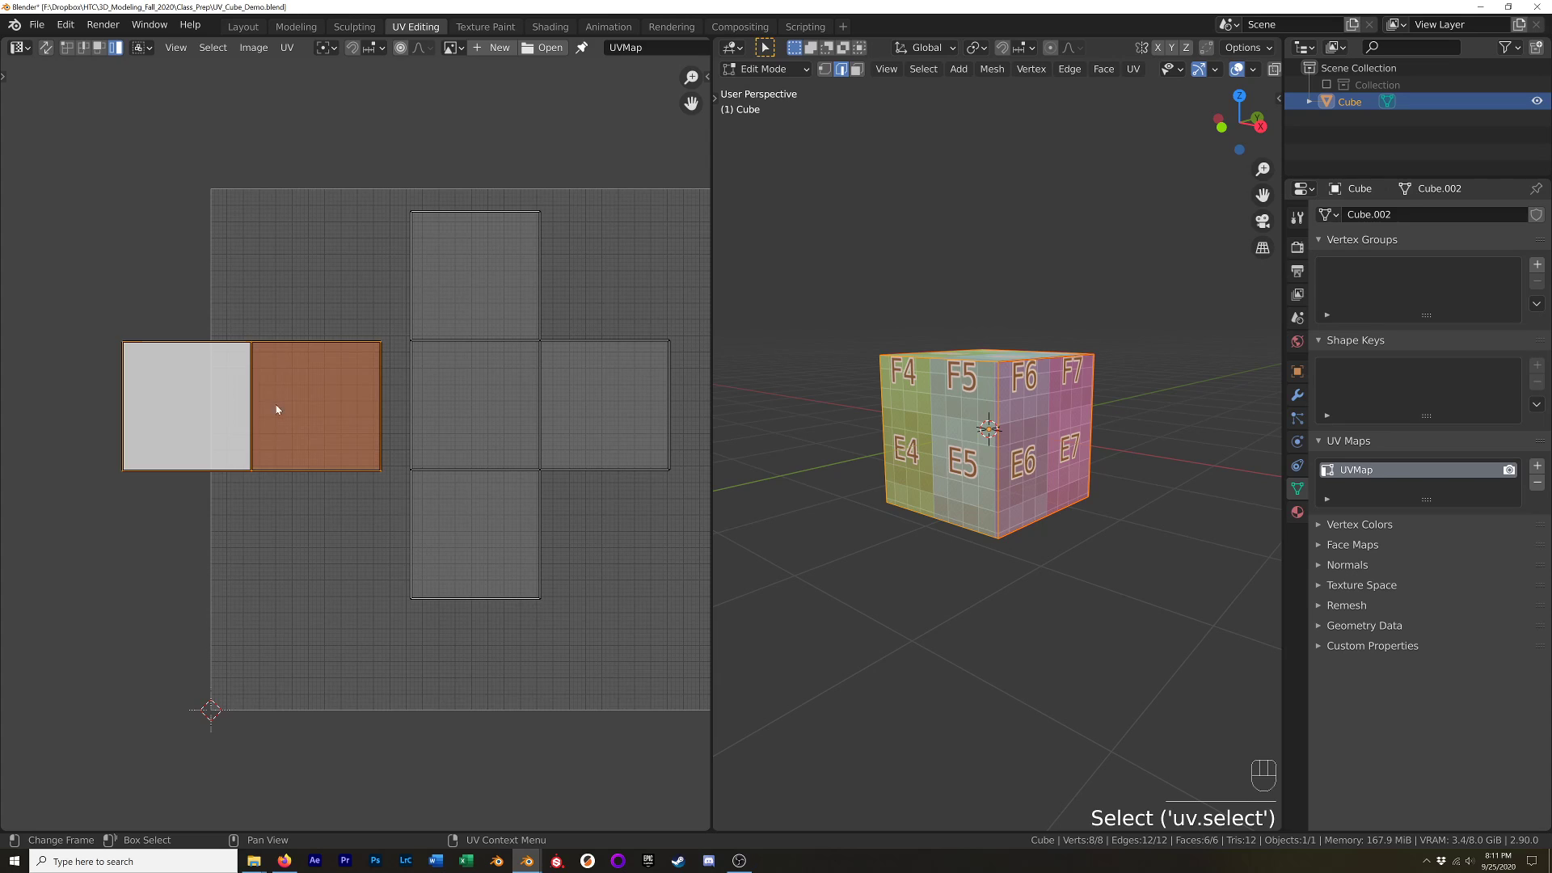
key("s")
left_click(391, 461)
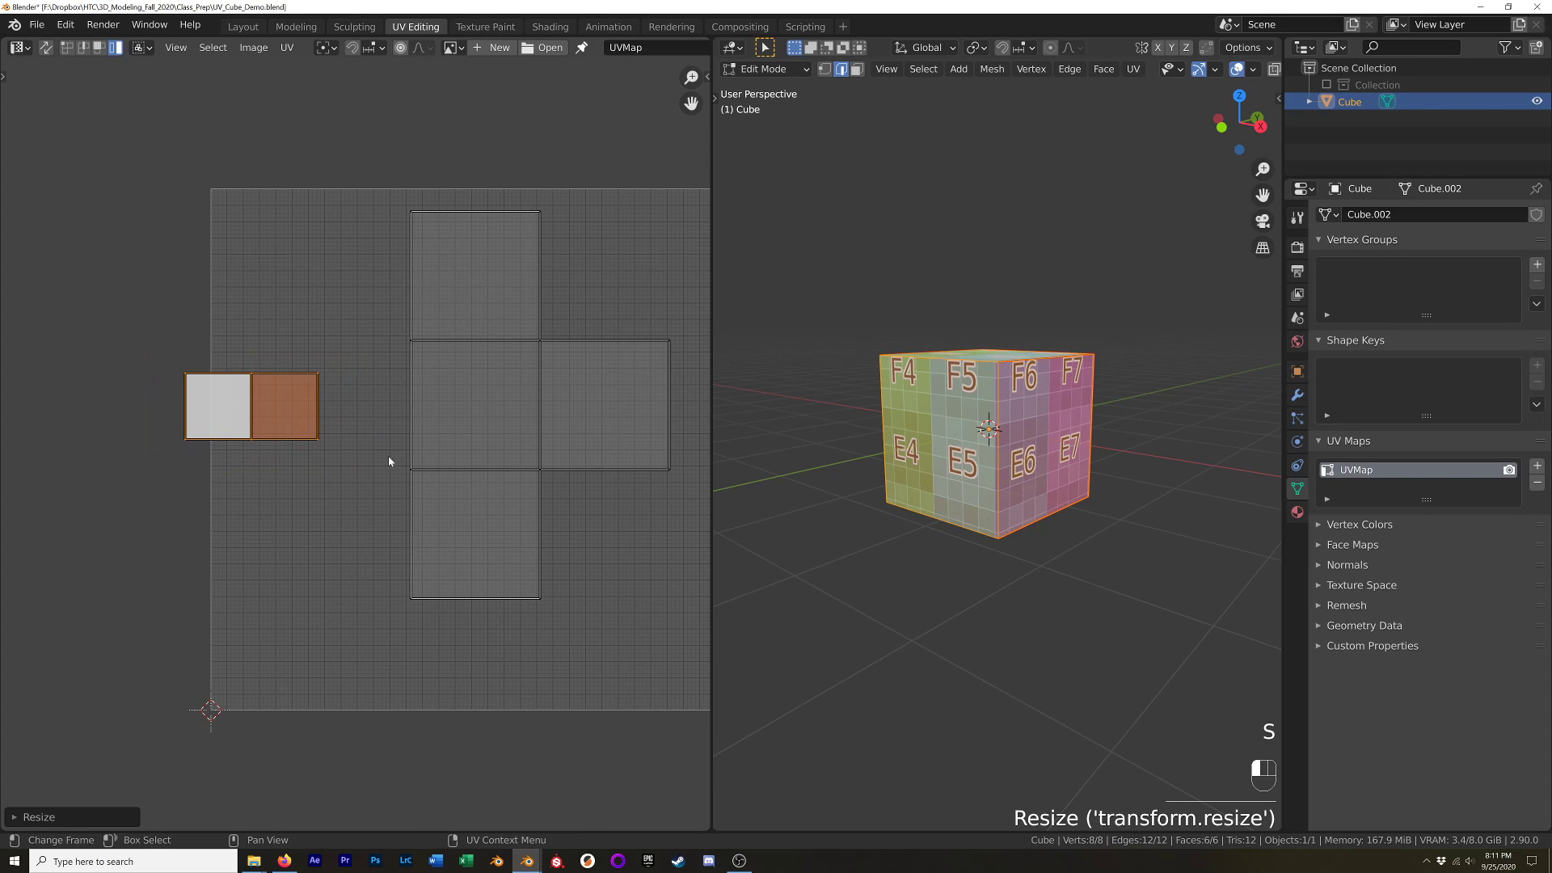
middle_click_drag(391, 462, 345, 460, "shift")
middle_click_drag(987, 404, 892, 421)
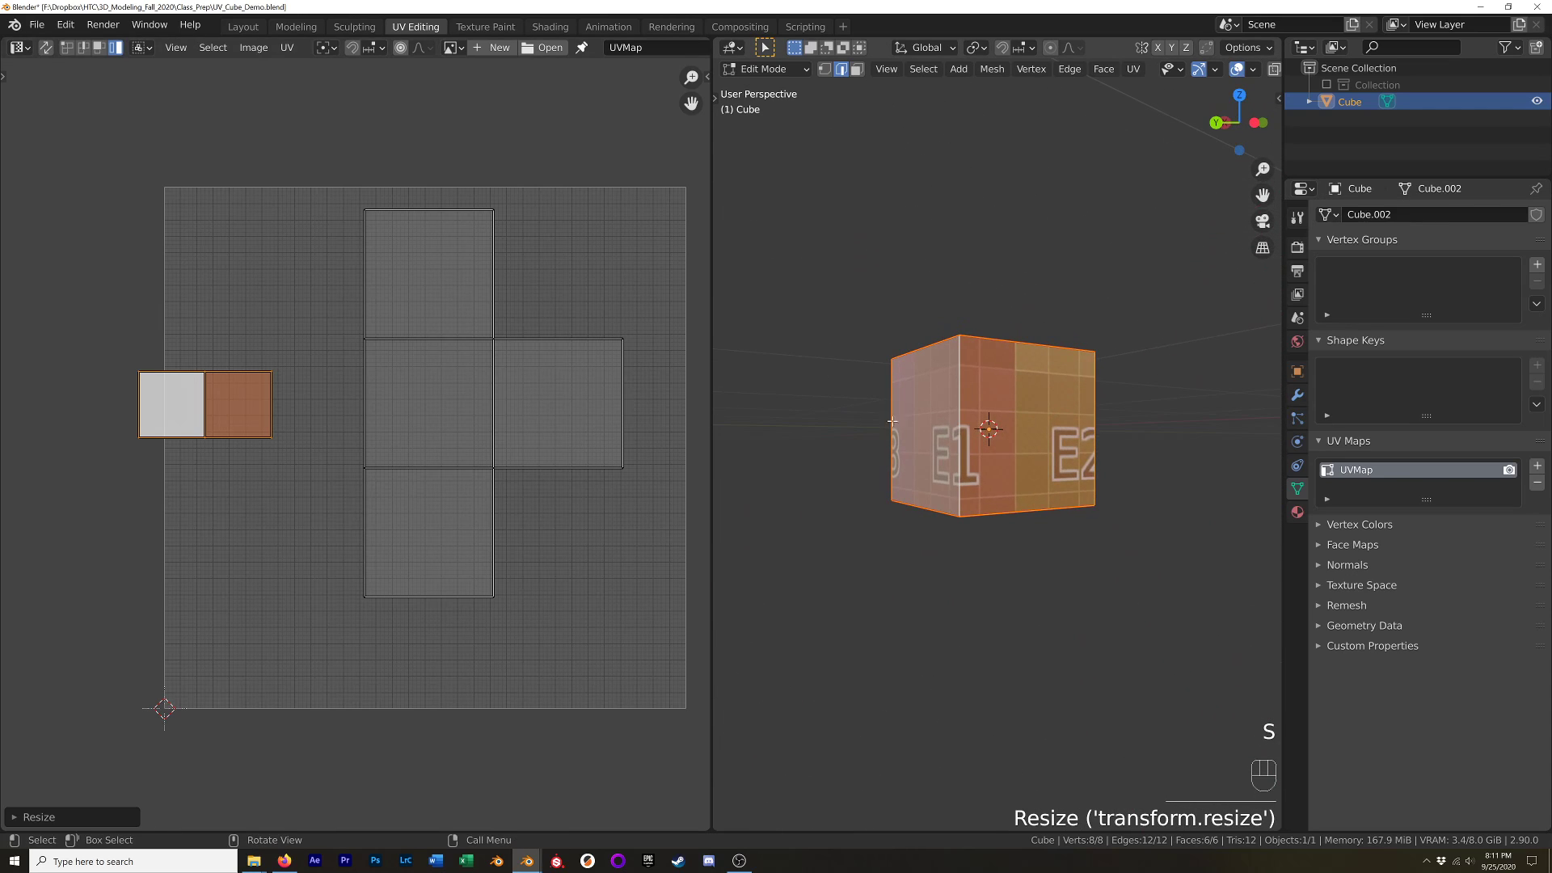
Even out the sizes of all UV islands with Average Islands Scale, and check the texture on the cube.
middle_click_drag(988, 414, 928, 424)
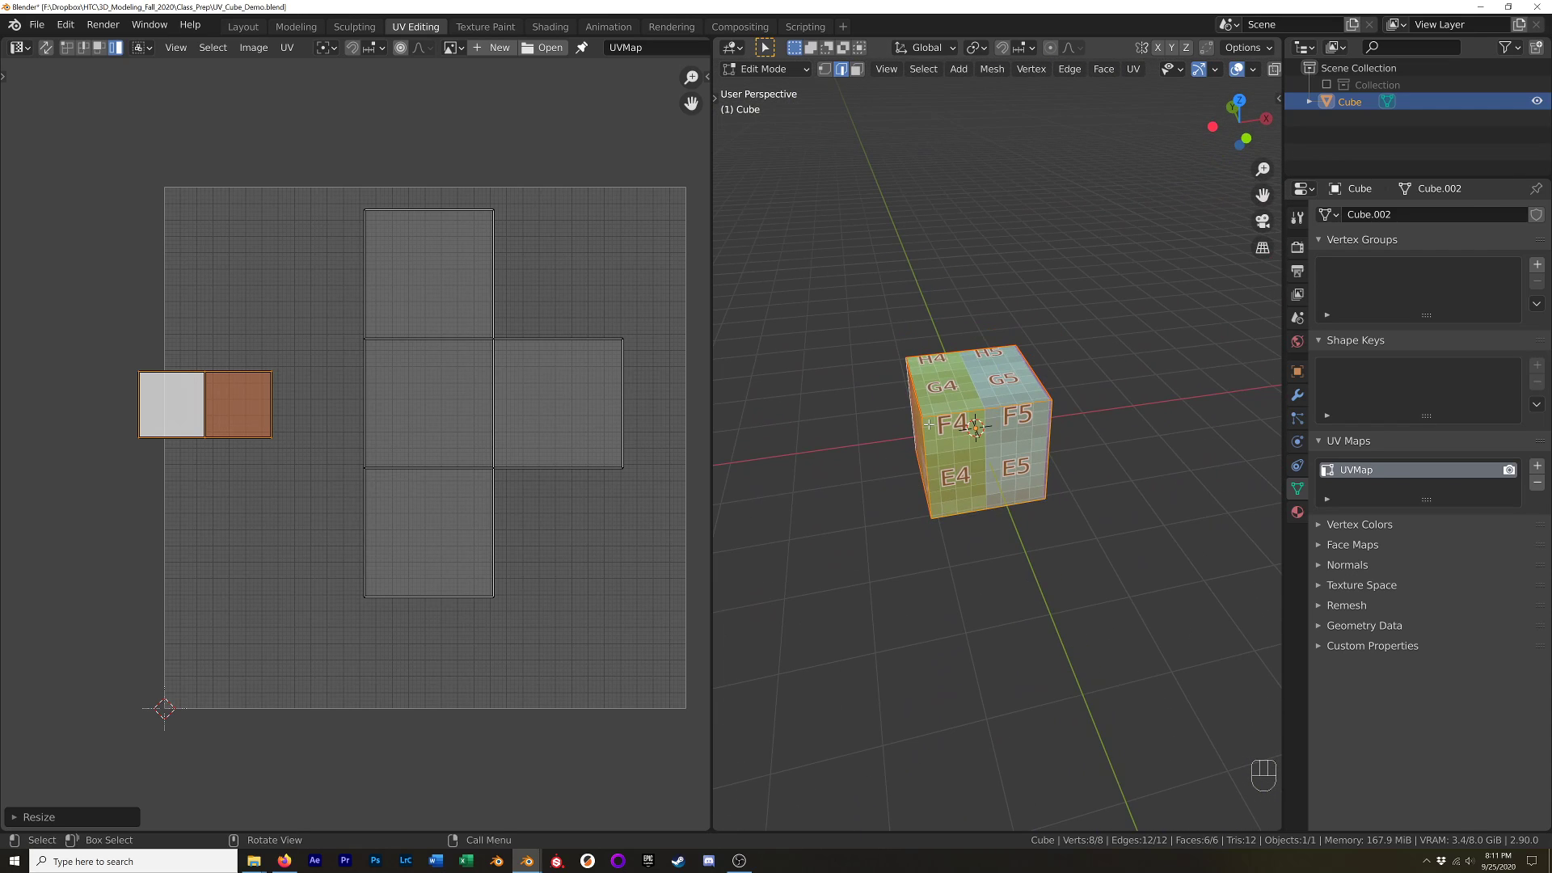
key("a")
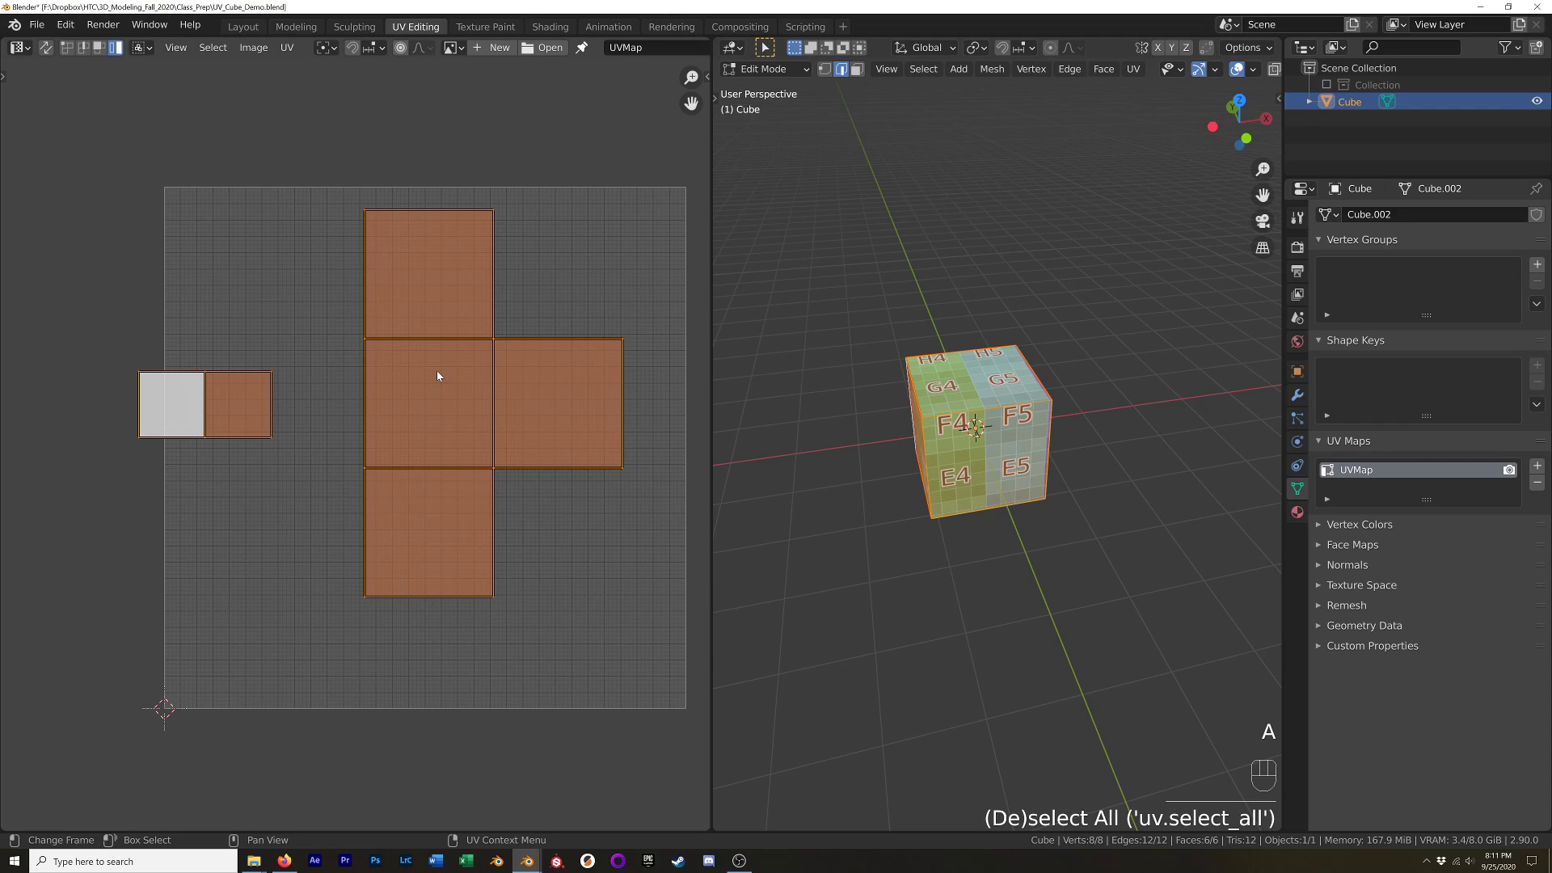
key("q")
left_click(436, 370)
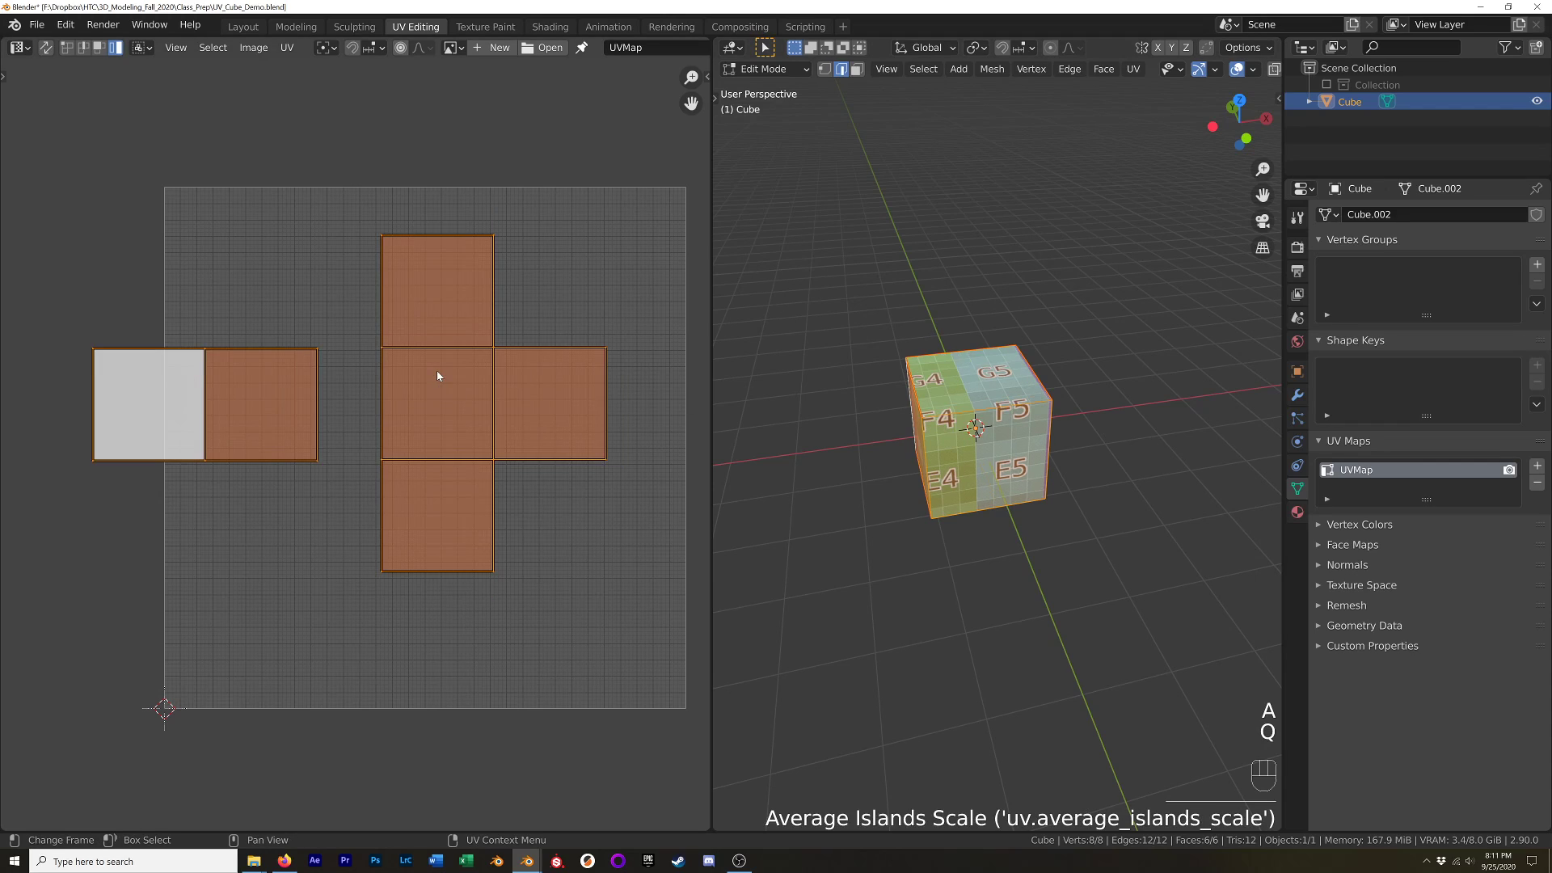
middle_click_drag(994, 473, 999, 421)
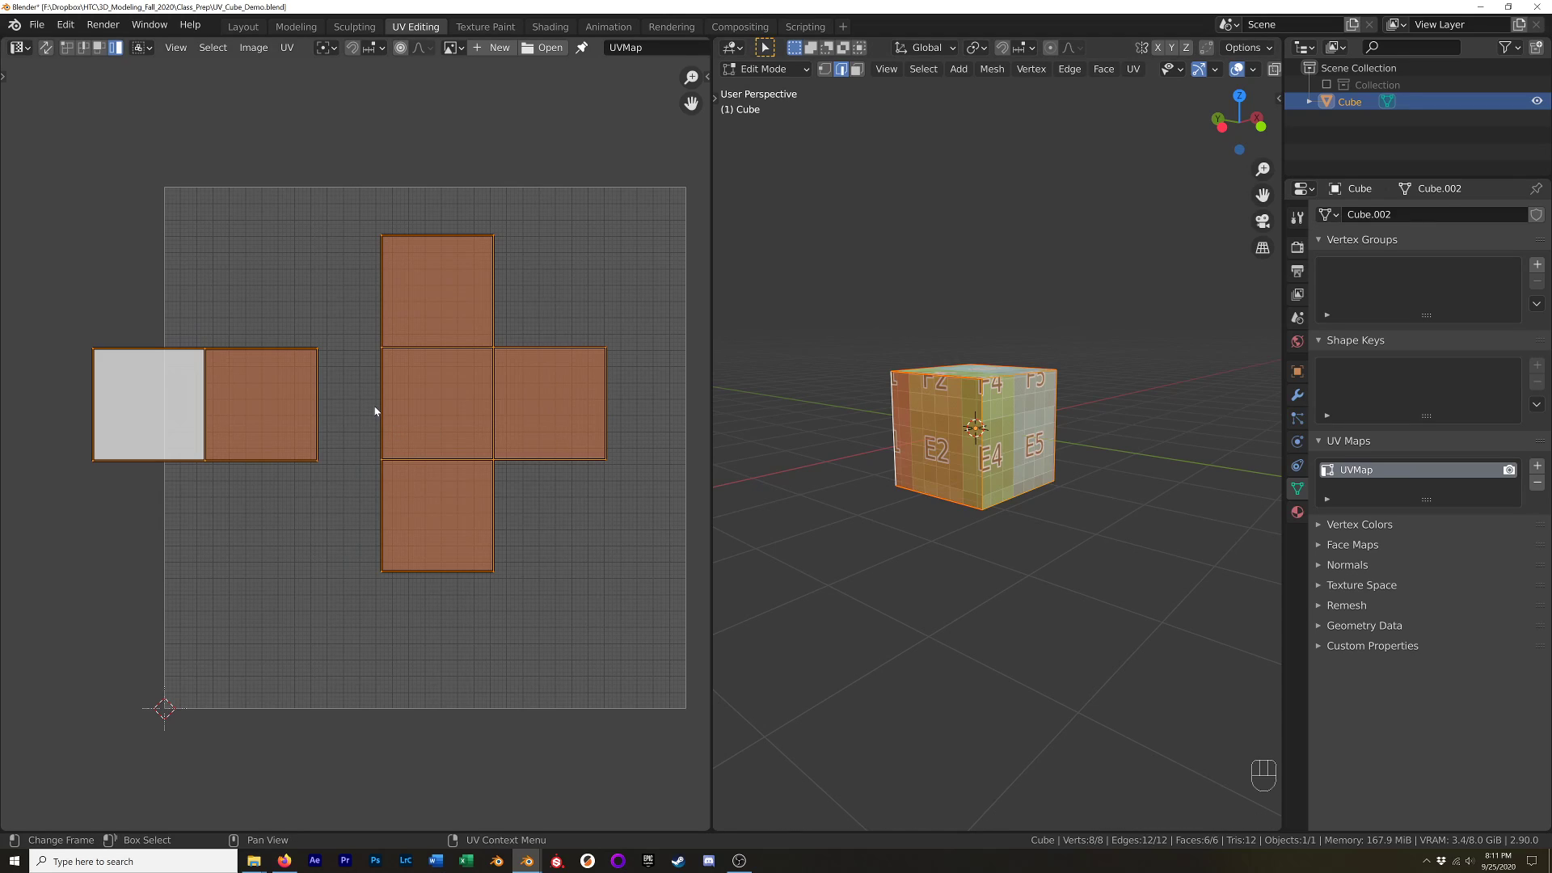
Undo the island averaging, scaling, moving and ripping back to the single joined UV cross.
key("ctrl+z")
key("ctrl+z")
key("ctrl+z")
key("ctrl+z")
key("ctrl+z")
key("ctrl+z")
key("ctrl+z")
key("ctrl+z")
key("ctrl+z")
key("ctrl+z")
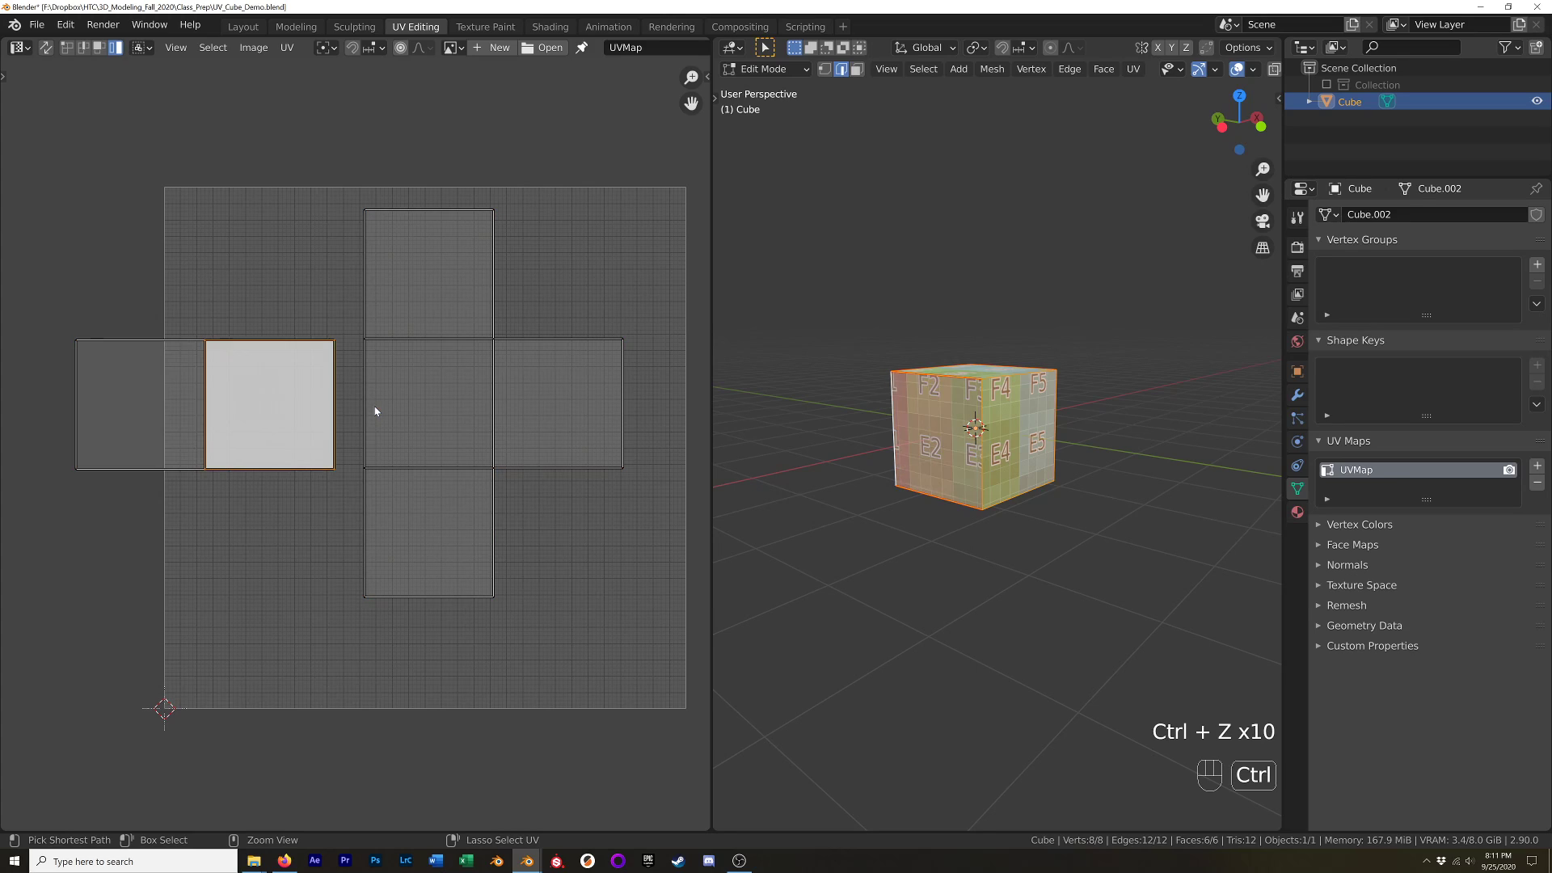
key("ctrl+z")
key("ctrl+z")
key("ctrl+z")
key("ctrl+z")
key("ctrl+z")
key("ctrl+z")
key("ctrl+z")
key("ctrl+z")
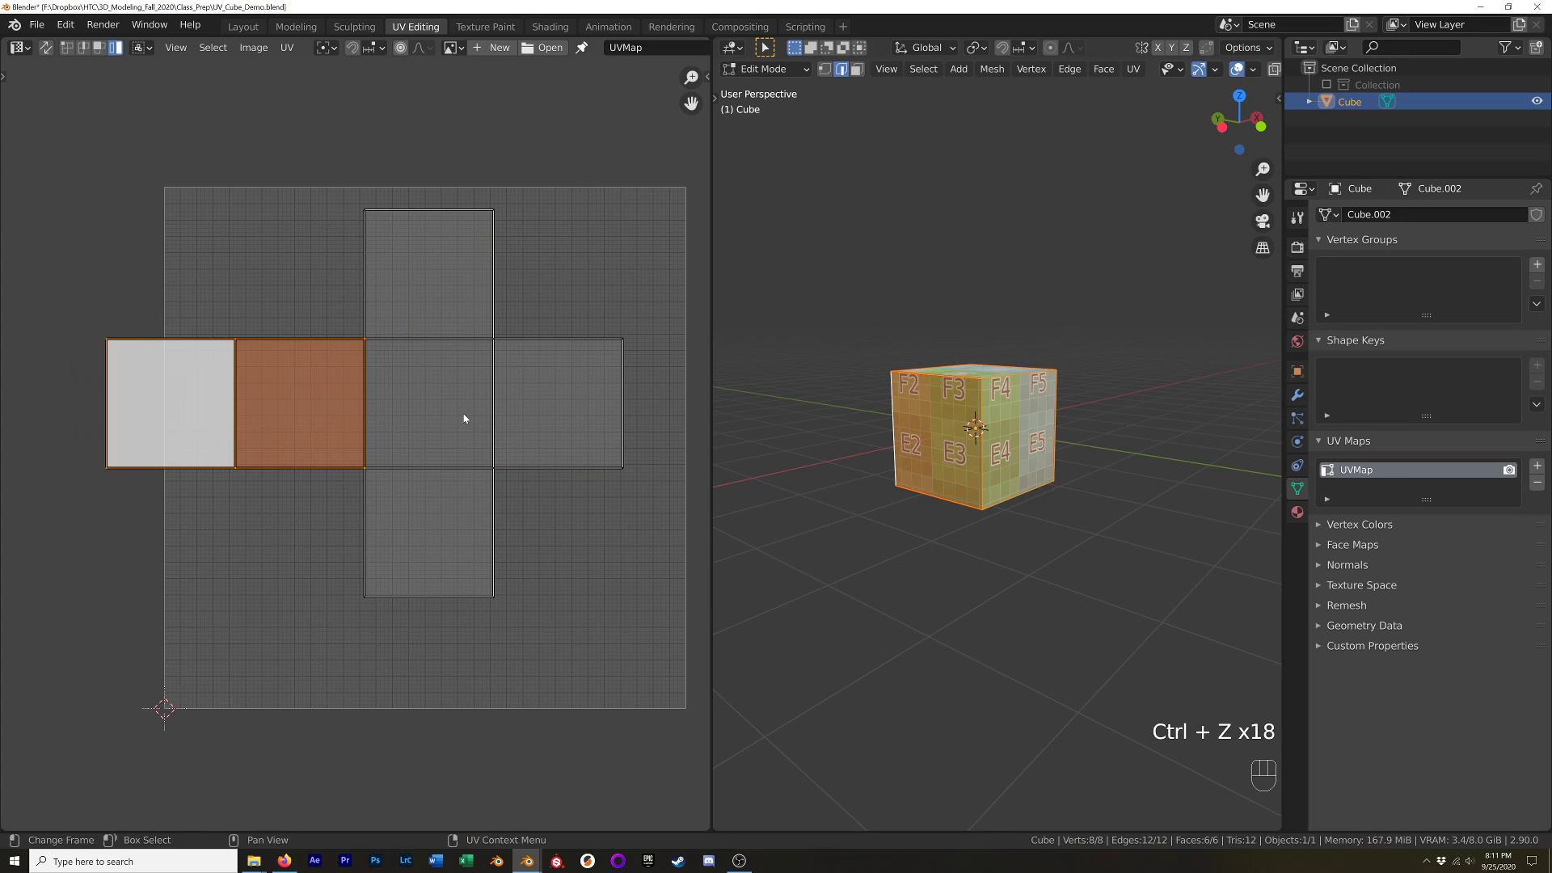
Select the whole UV cross, pack it into the UV space with Pack Islands, and turn off its Rotate option.
key("a")
key("q")
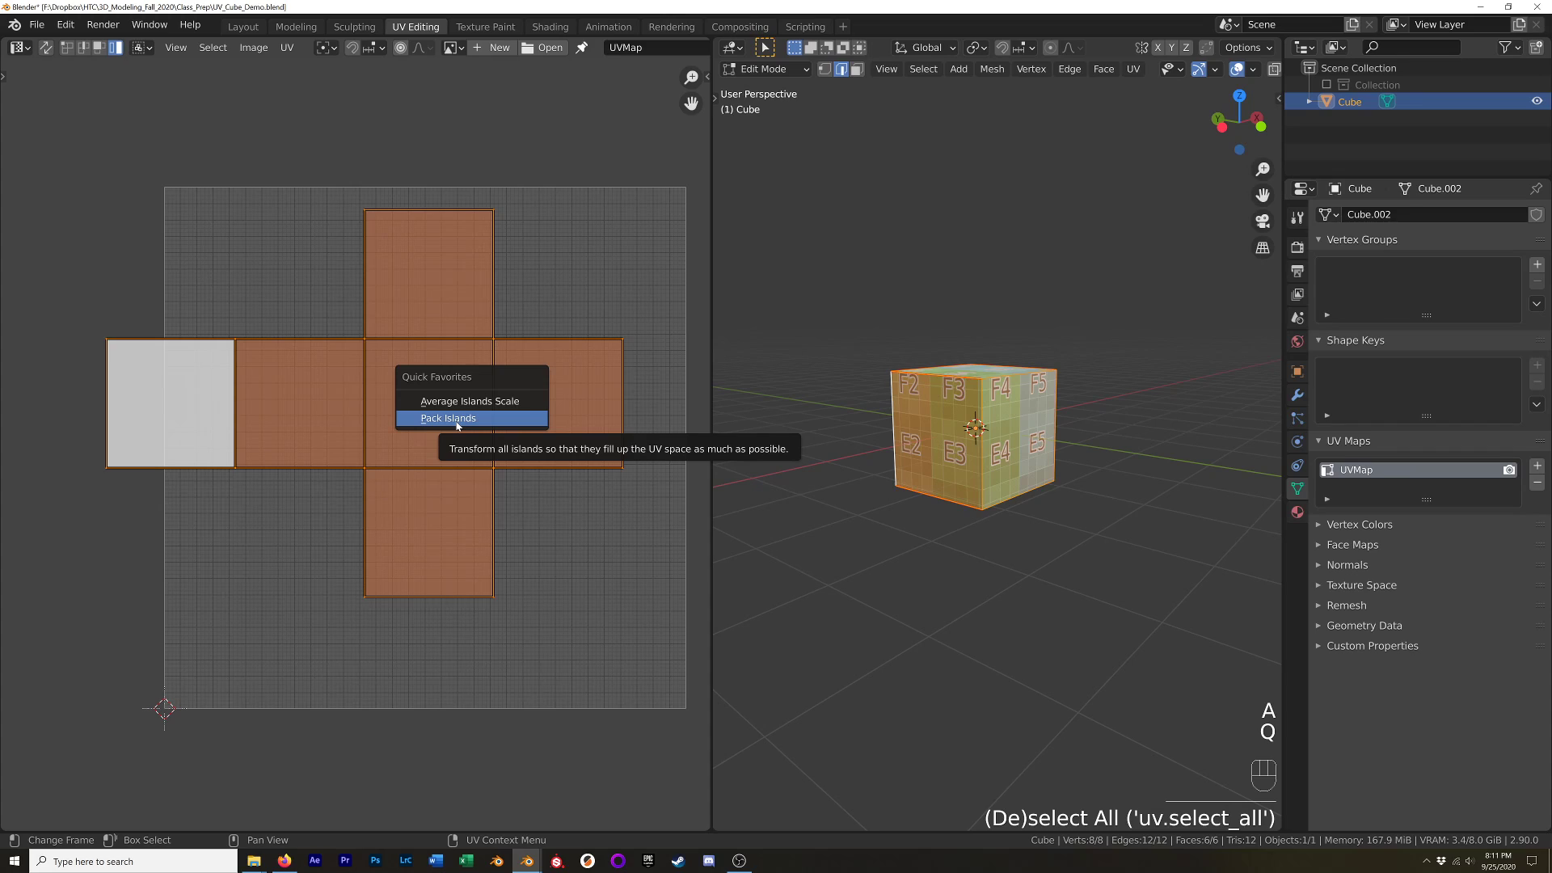
left_click(458, 421)
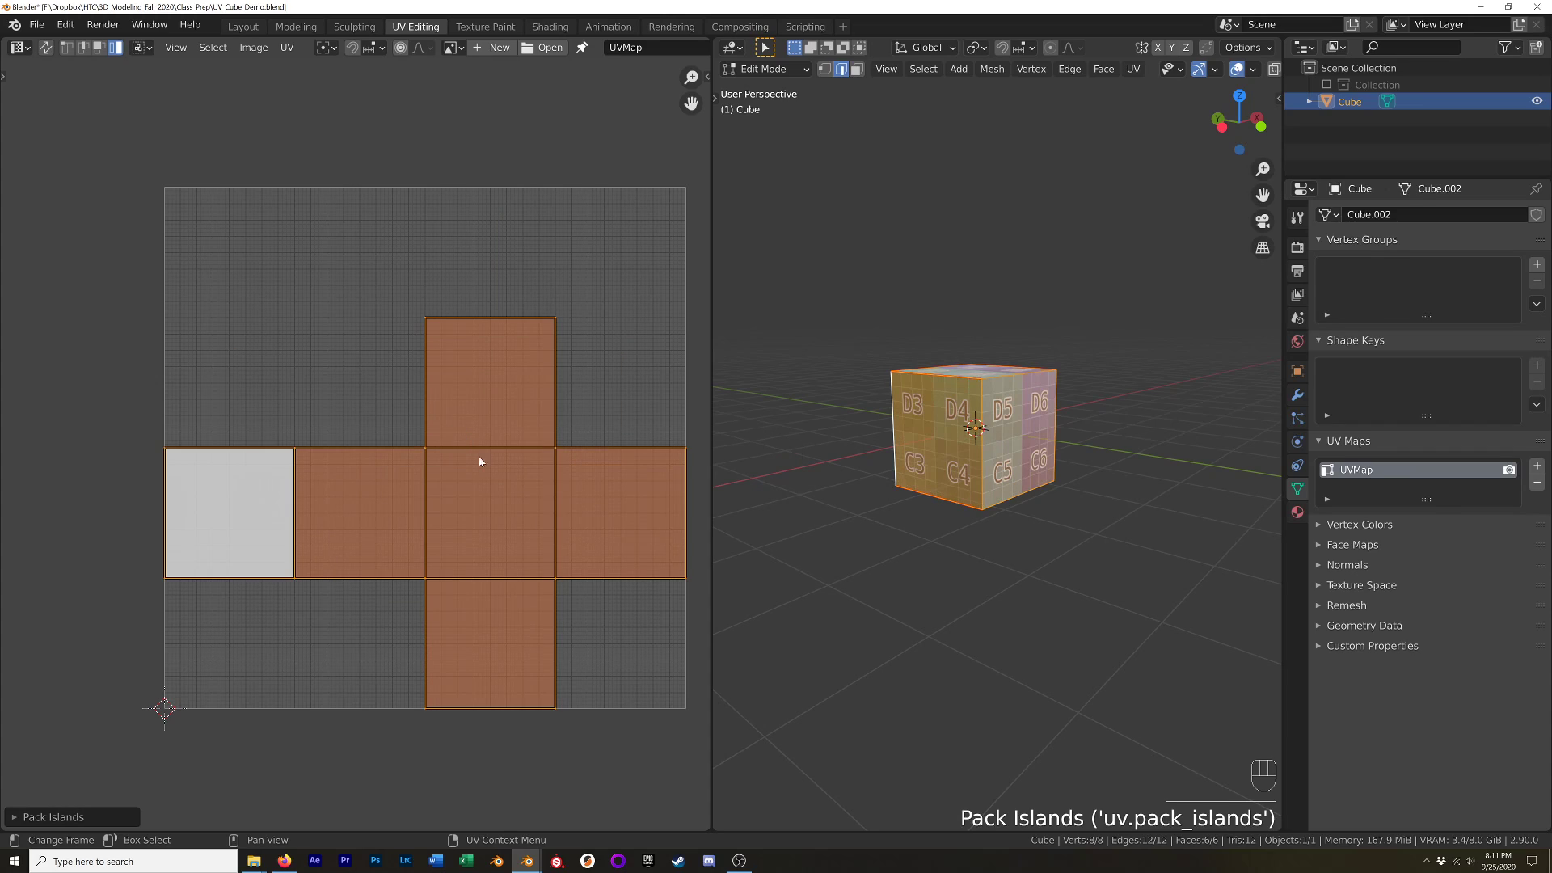
middle_click_drag(526, 589, 465, 569, "shift")
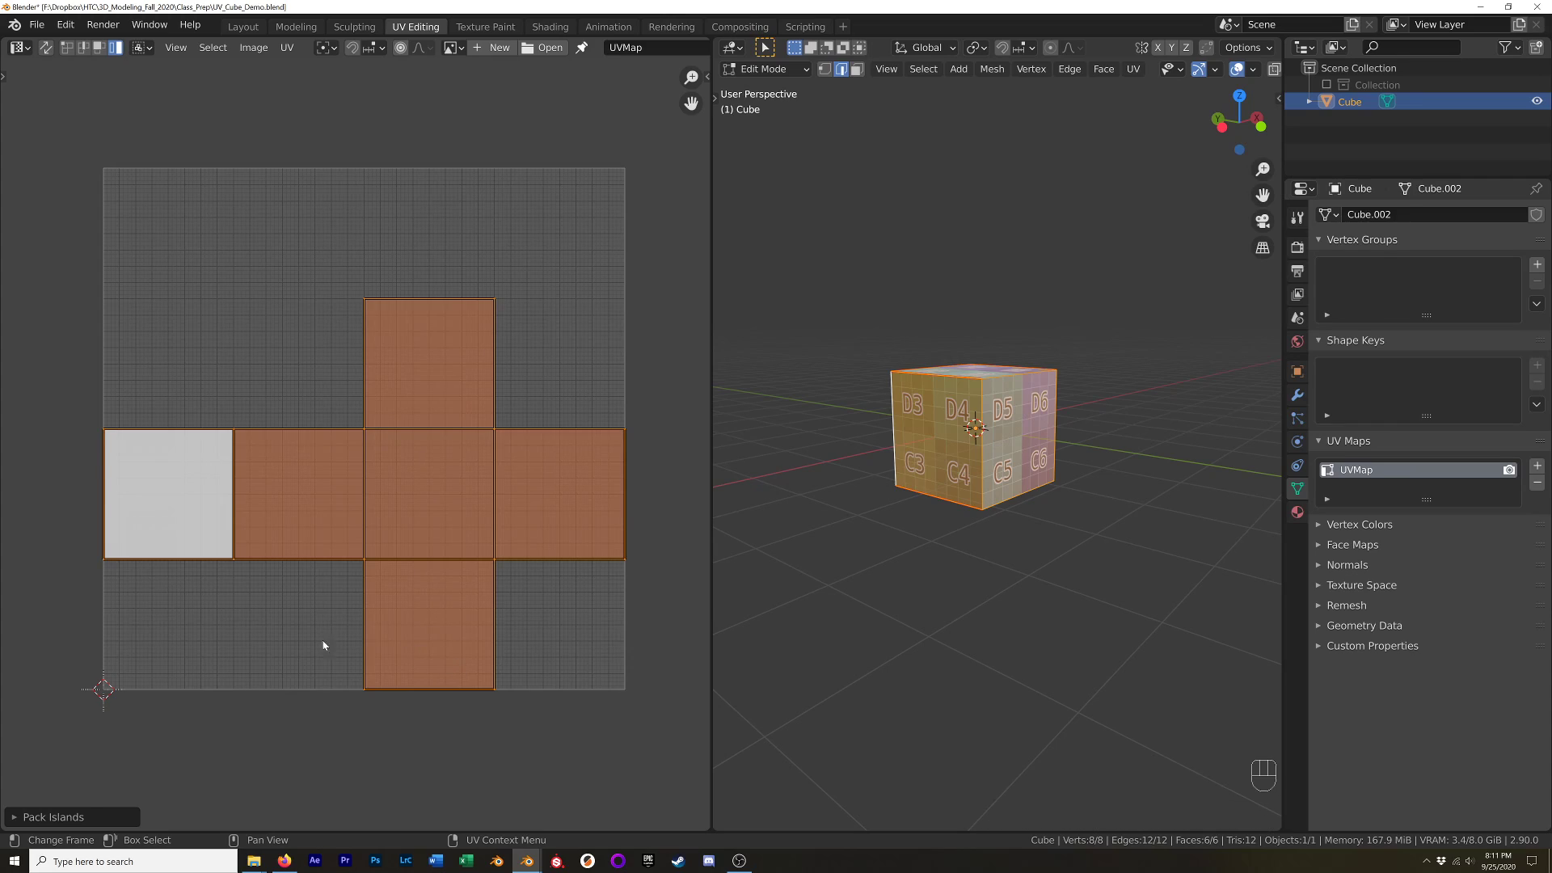
left_click(32, 818)
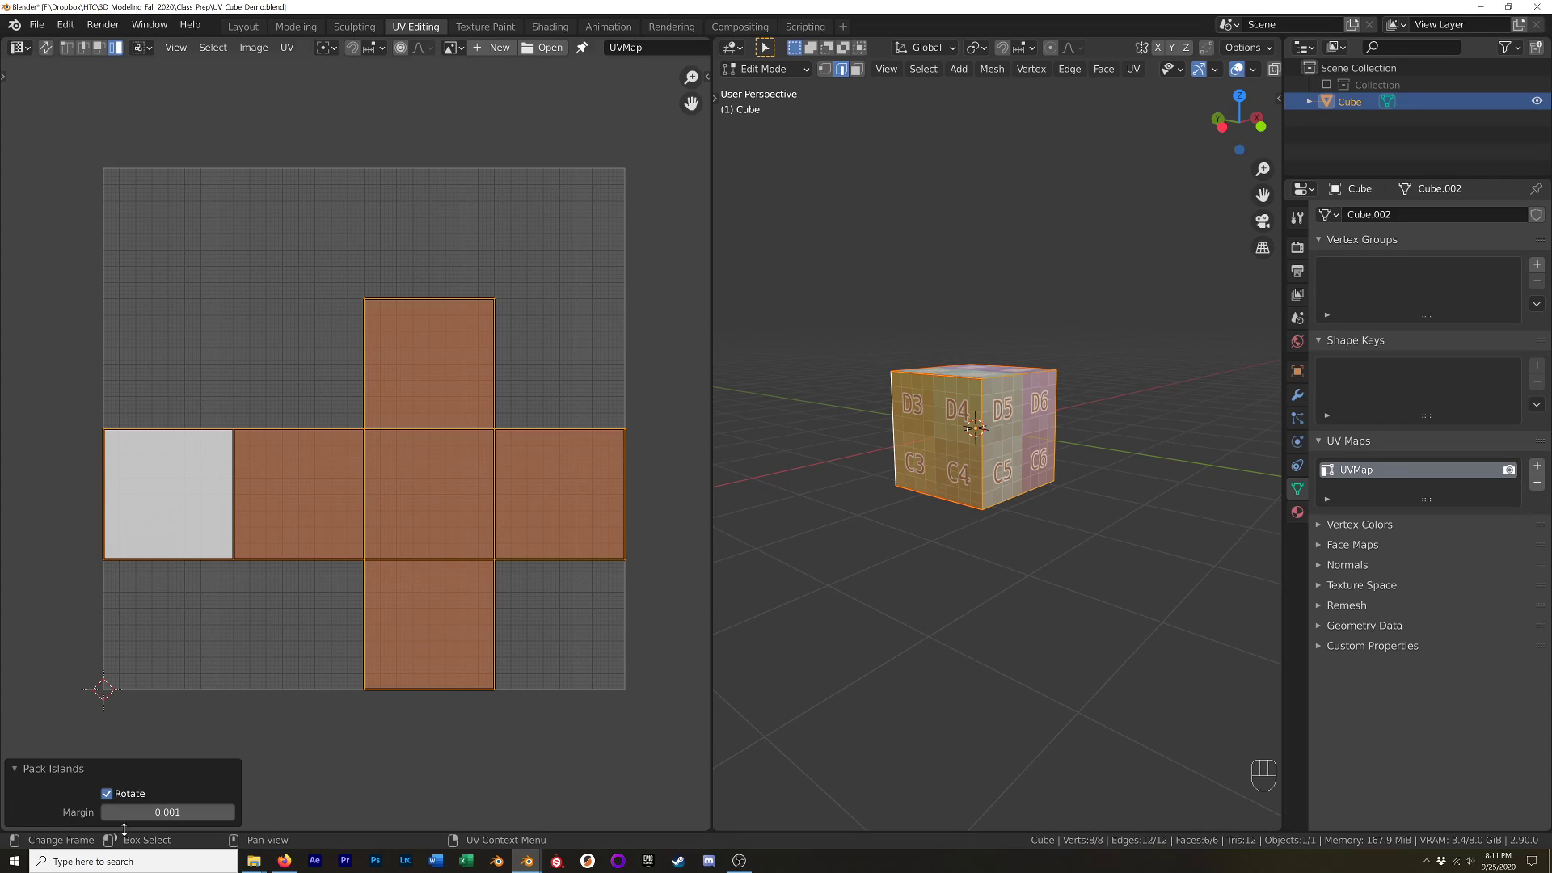
left_click(107, 794)
left_click(107, 795)
left_click(106, 795)
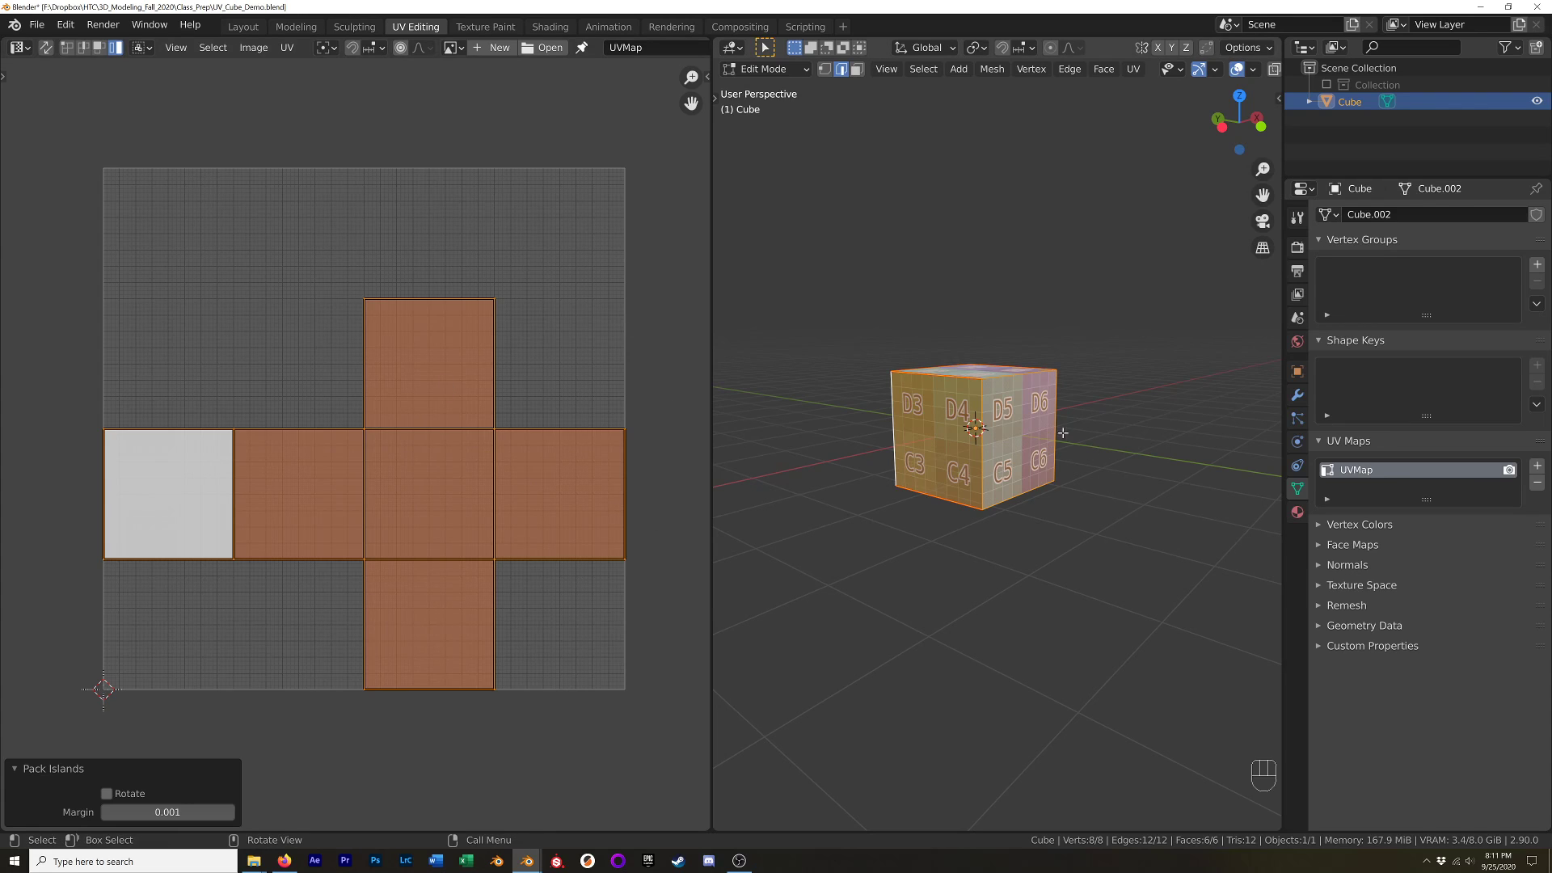
middle_click_drag(1063, 434, 1116, 461)
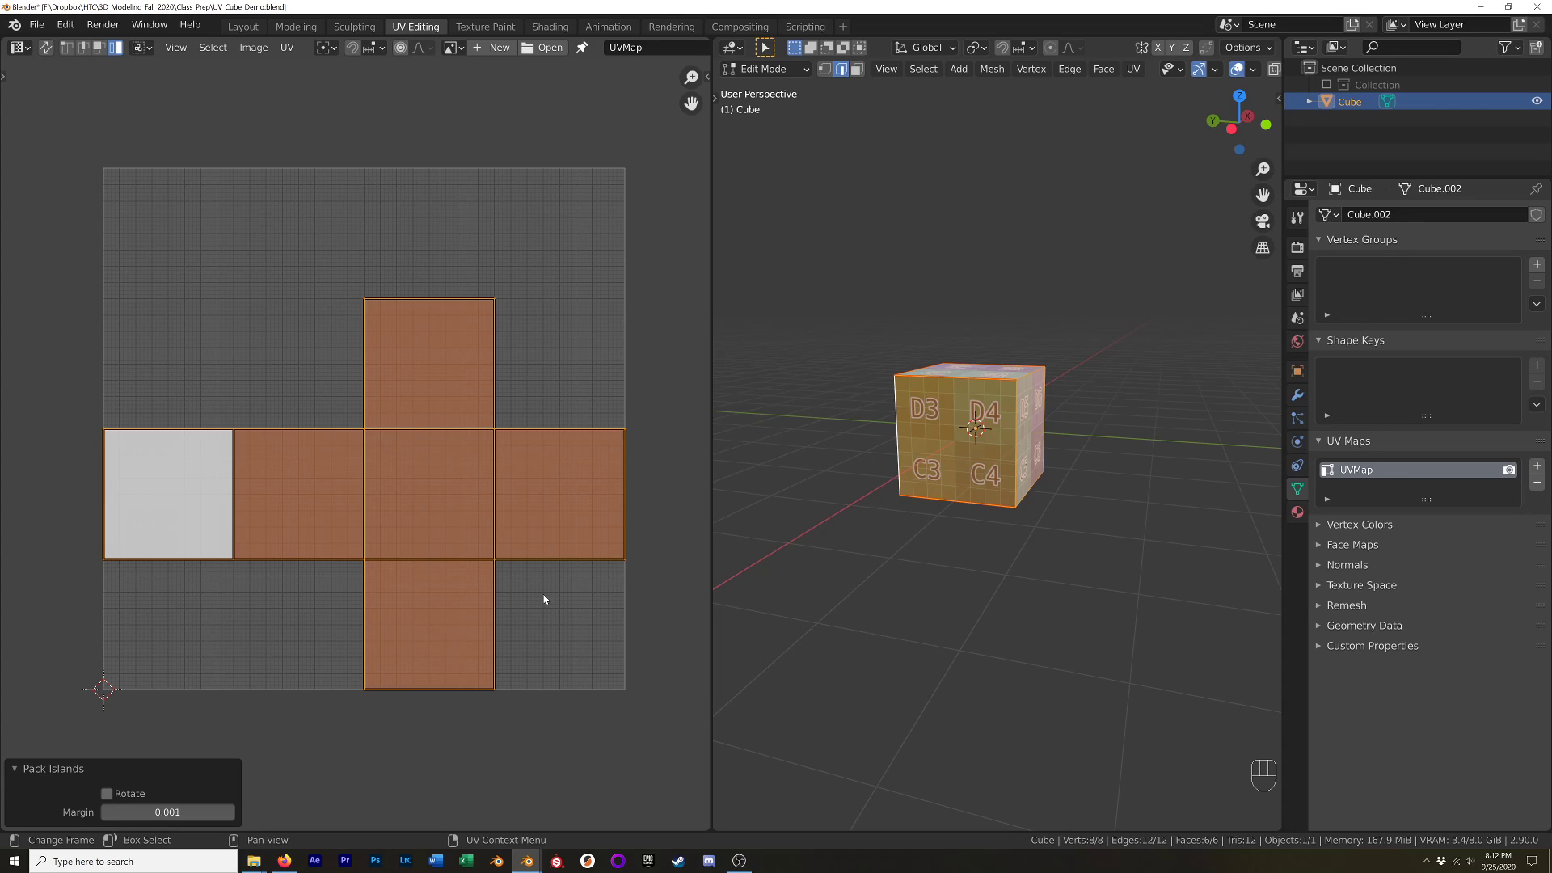
Raise the Pack Islands margin to about 0.295 and view the spacing around the cross.
scroll(299, 780, "up", 1)
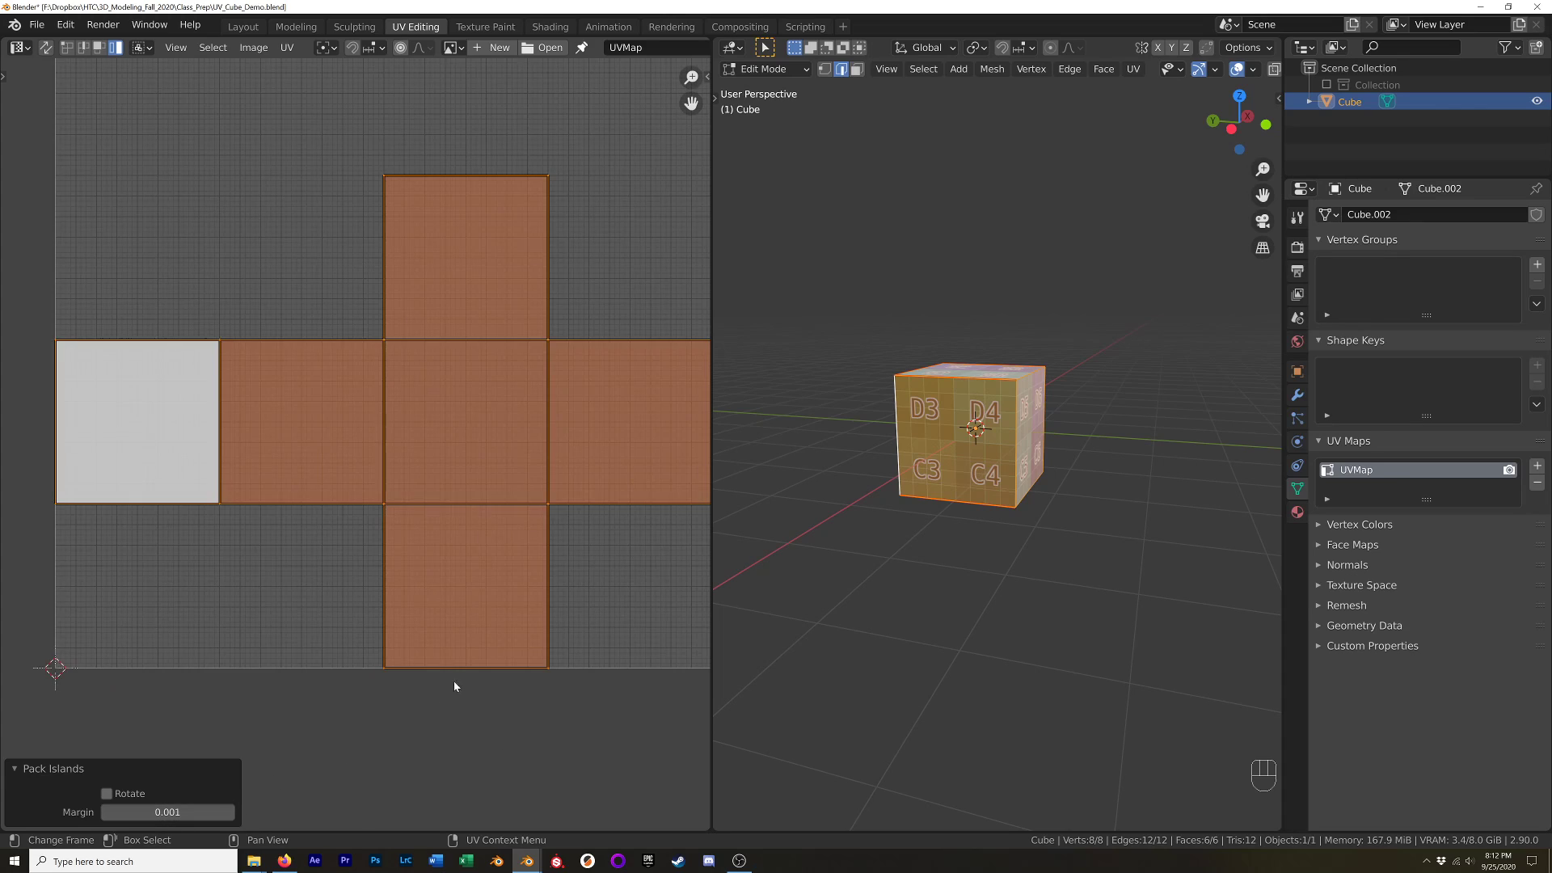
scroll(458, 677, "up", 3)
scroll(481, 641, "down", 1)
middle_click_drag(481, 641, 378, 568)
left_click_drag(169, 813, 210, 812)
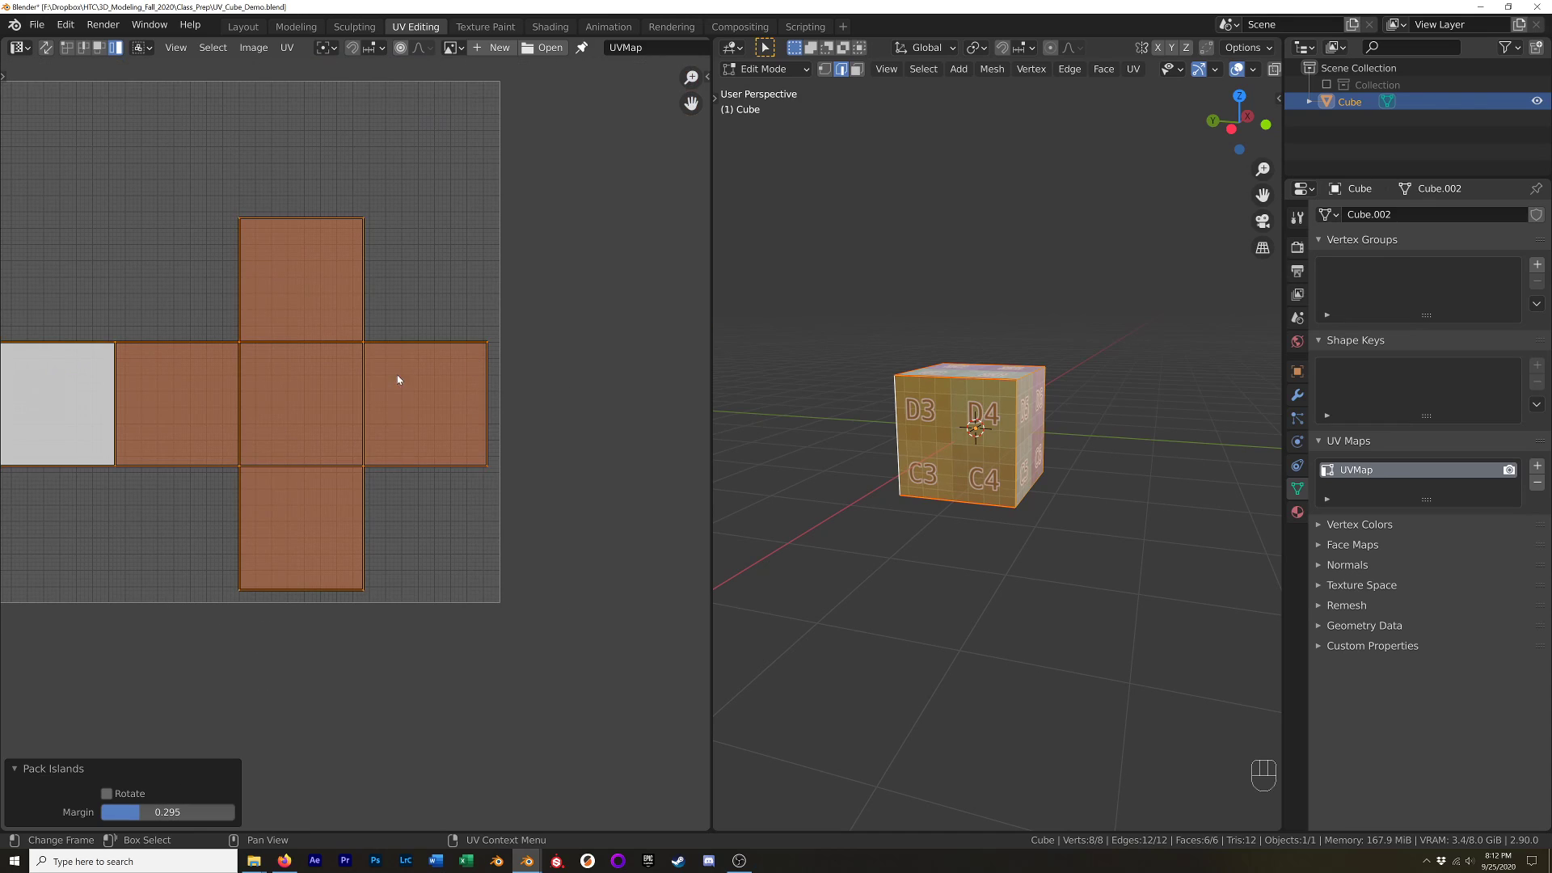
middle_click_drag(435, 302, 536, 376, "shift")
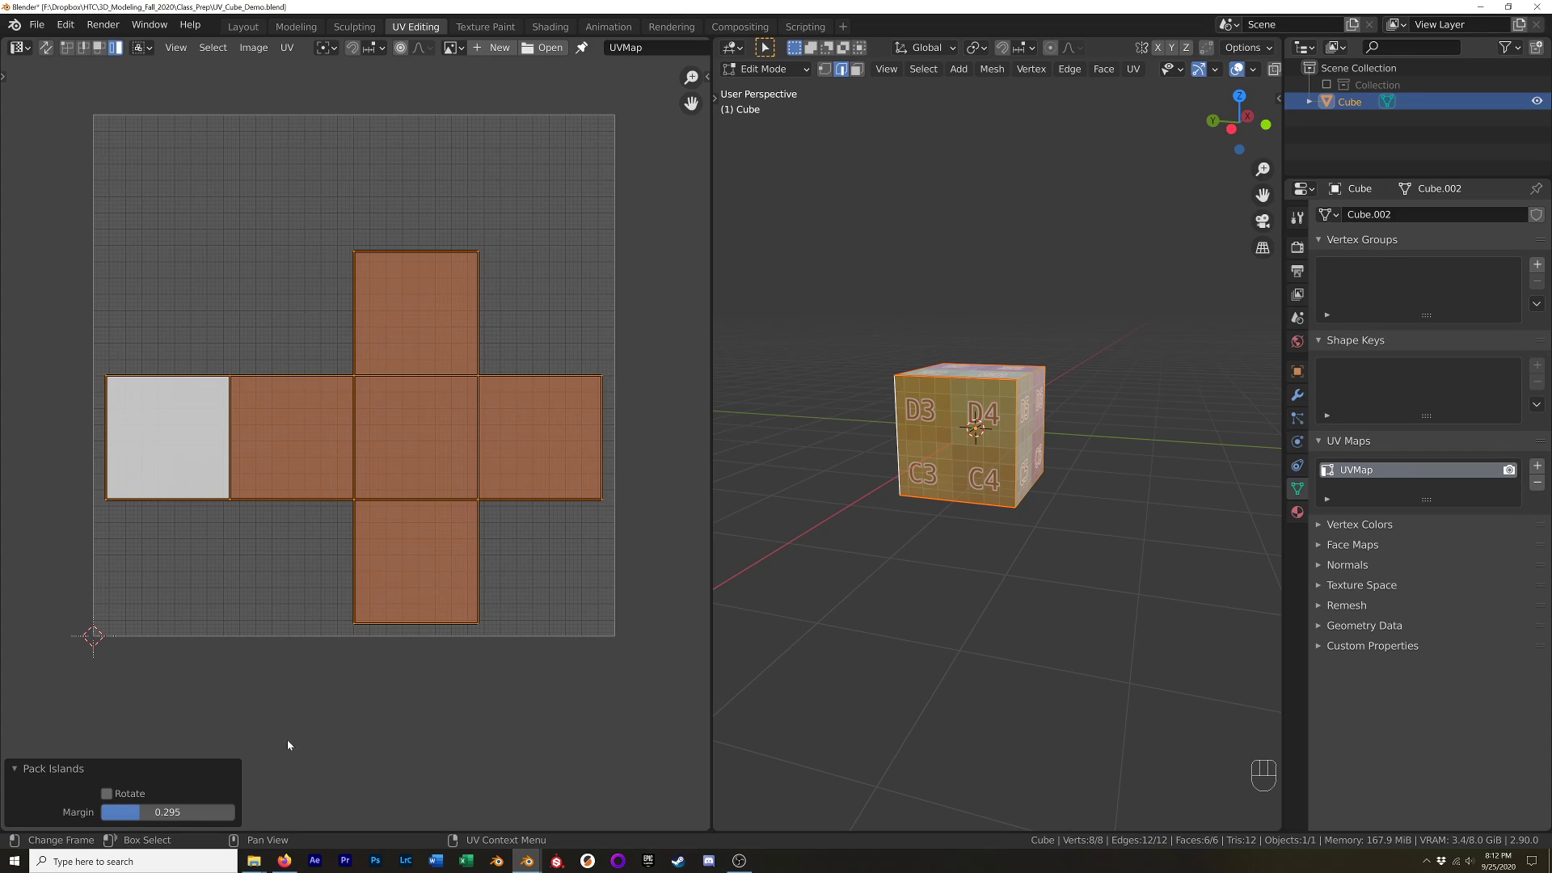
Set the Pack Islands margin to 0.02 and examine the gap between the cross and the UV space's lower edge.
left_click_drag(164, 815, 151, 815)
left_click(130, 814)
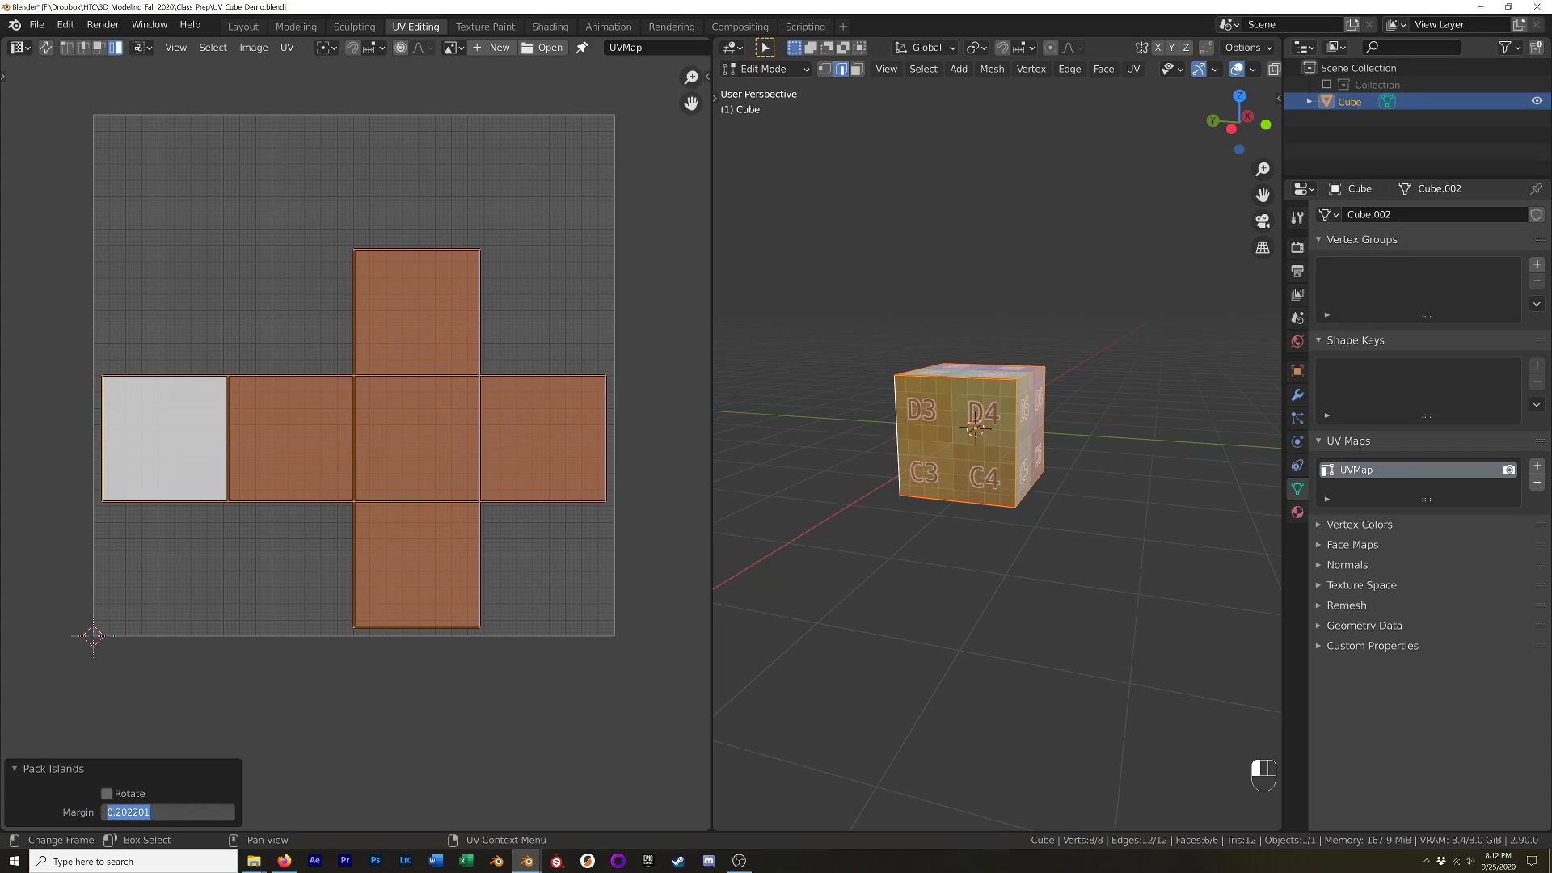
type("0.02")
key("Return")
scroll(474, 612, "up", 7)
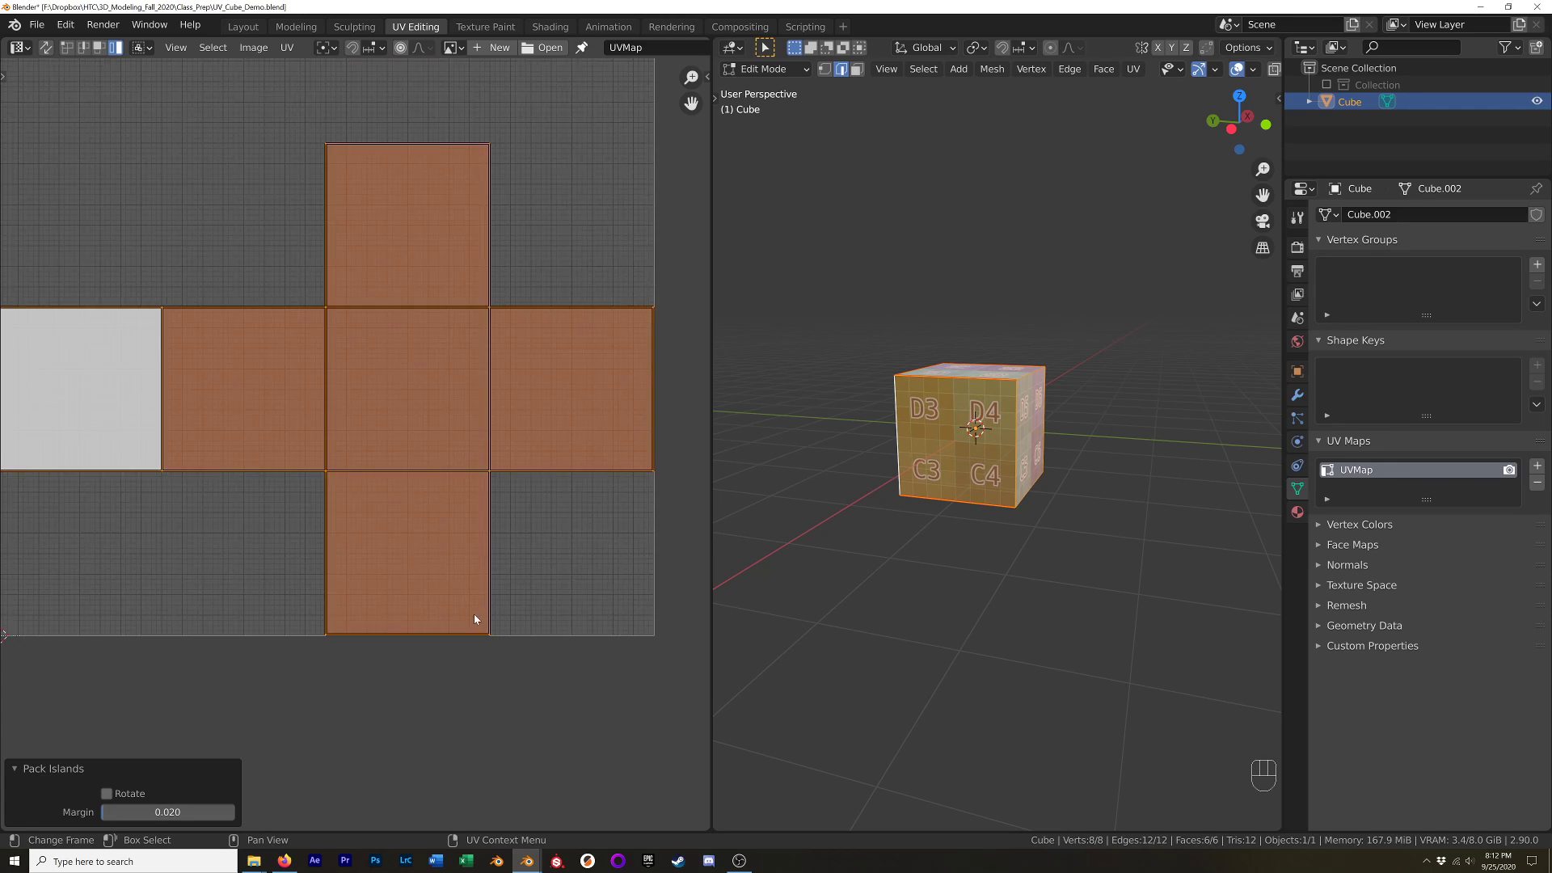
middle_click_drag(470, 661, 558, 494, "shift")
scroll(485, 614, "down", 1)
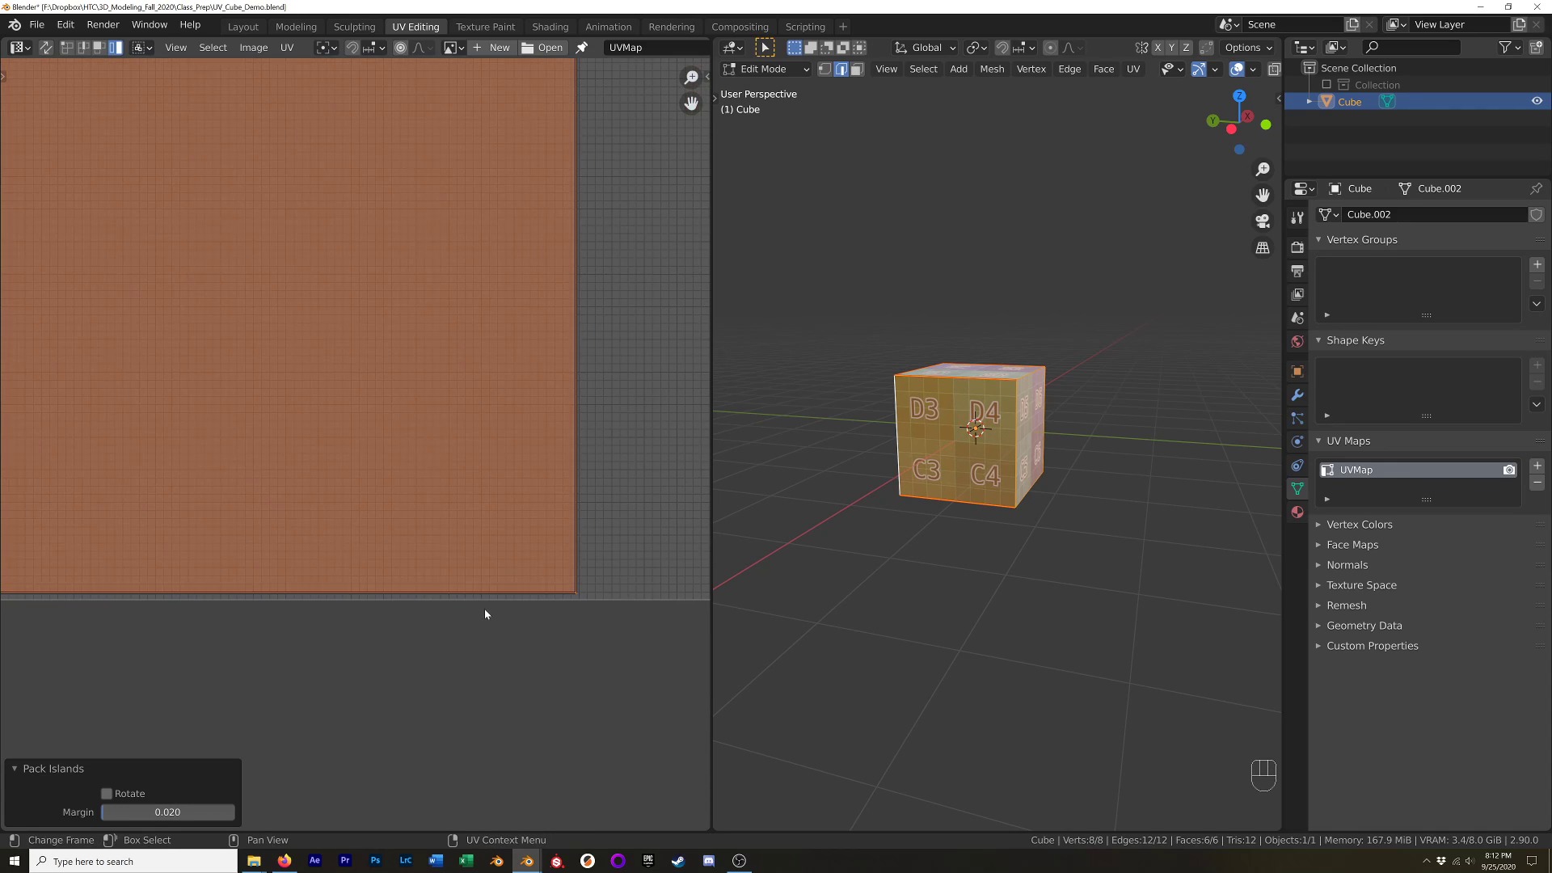
scroll(423, 533, "down", 2)
middle_click_drag(423, 534, 450, 596, "shift")
scroll(440, 495, "down", 5)
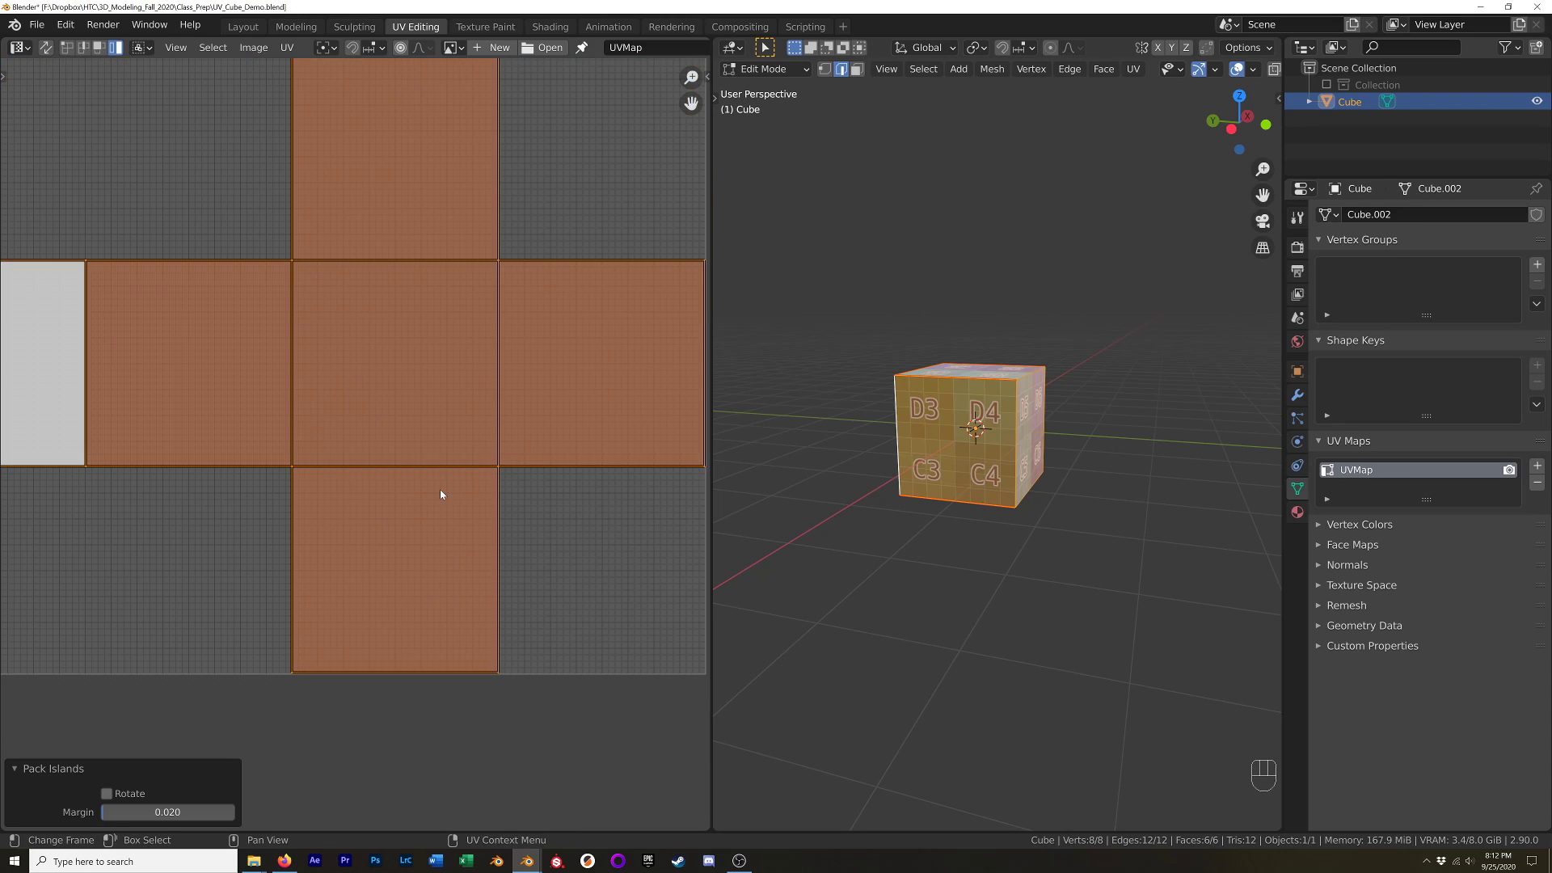
middle_click_drag(434, 505, 461, 526, "shift")
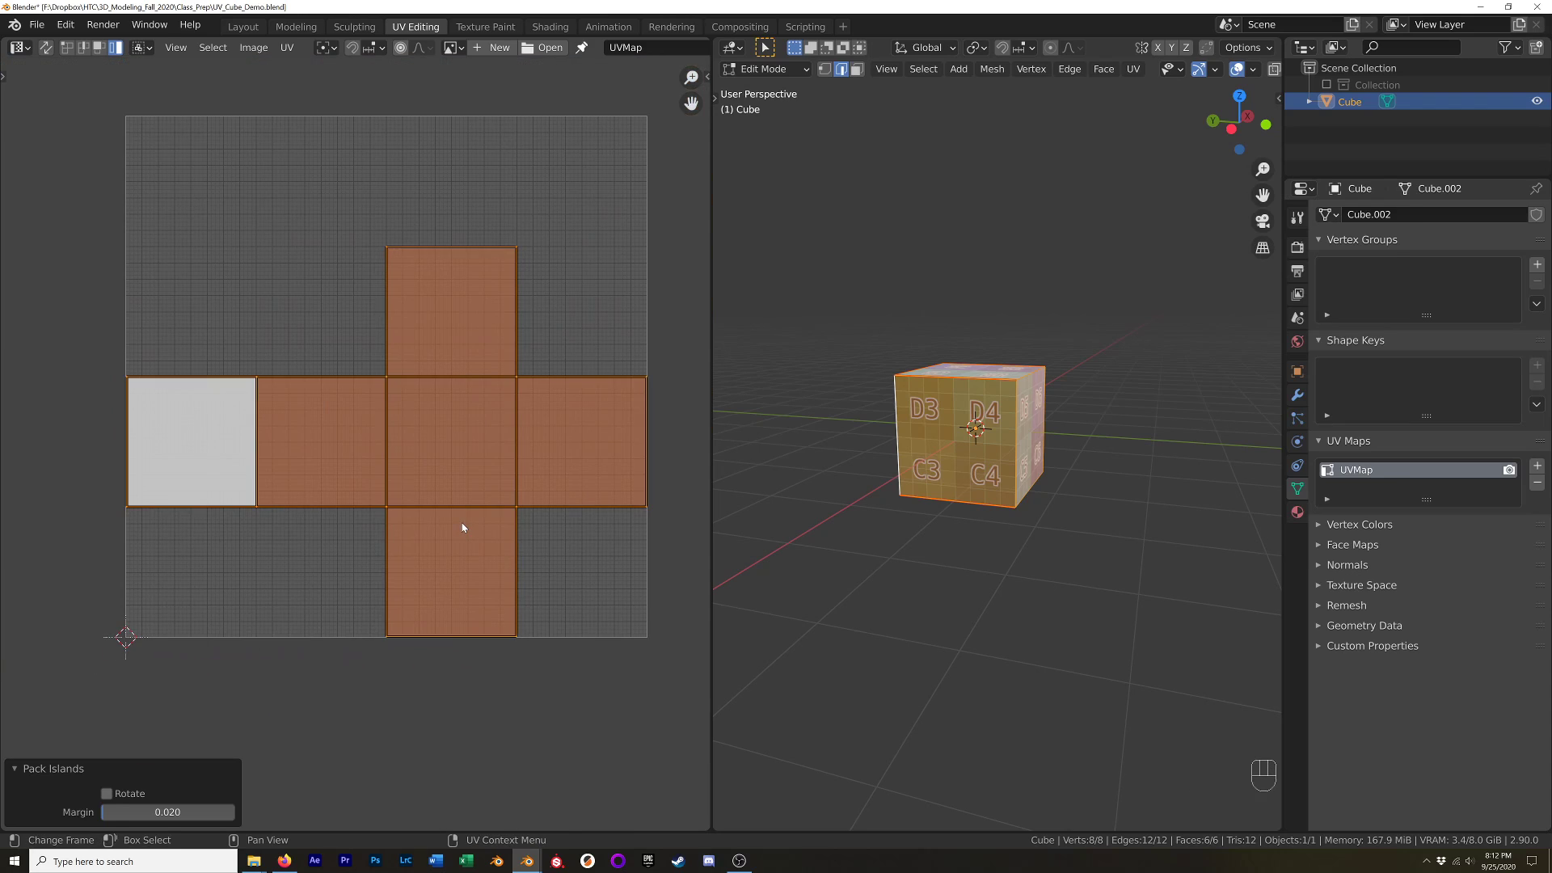
Try a Pack Islands margin of about 0.714, and set the margin to 0.
mouse_move(167, 811)
left_mouse_down()
mouse_move(198, 812)
mouse_move(130, 814)
mouse_move(197, 813)
left_mouse_up()
left_click(169, 811)
left_click(319, 812)
left_click(191, 810)
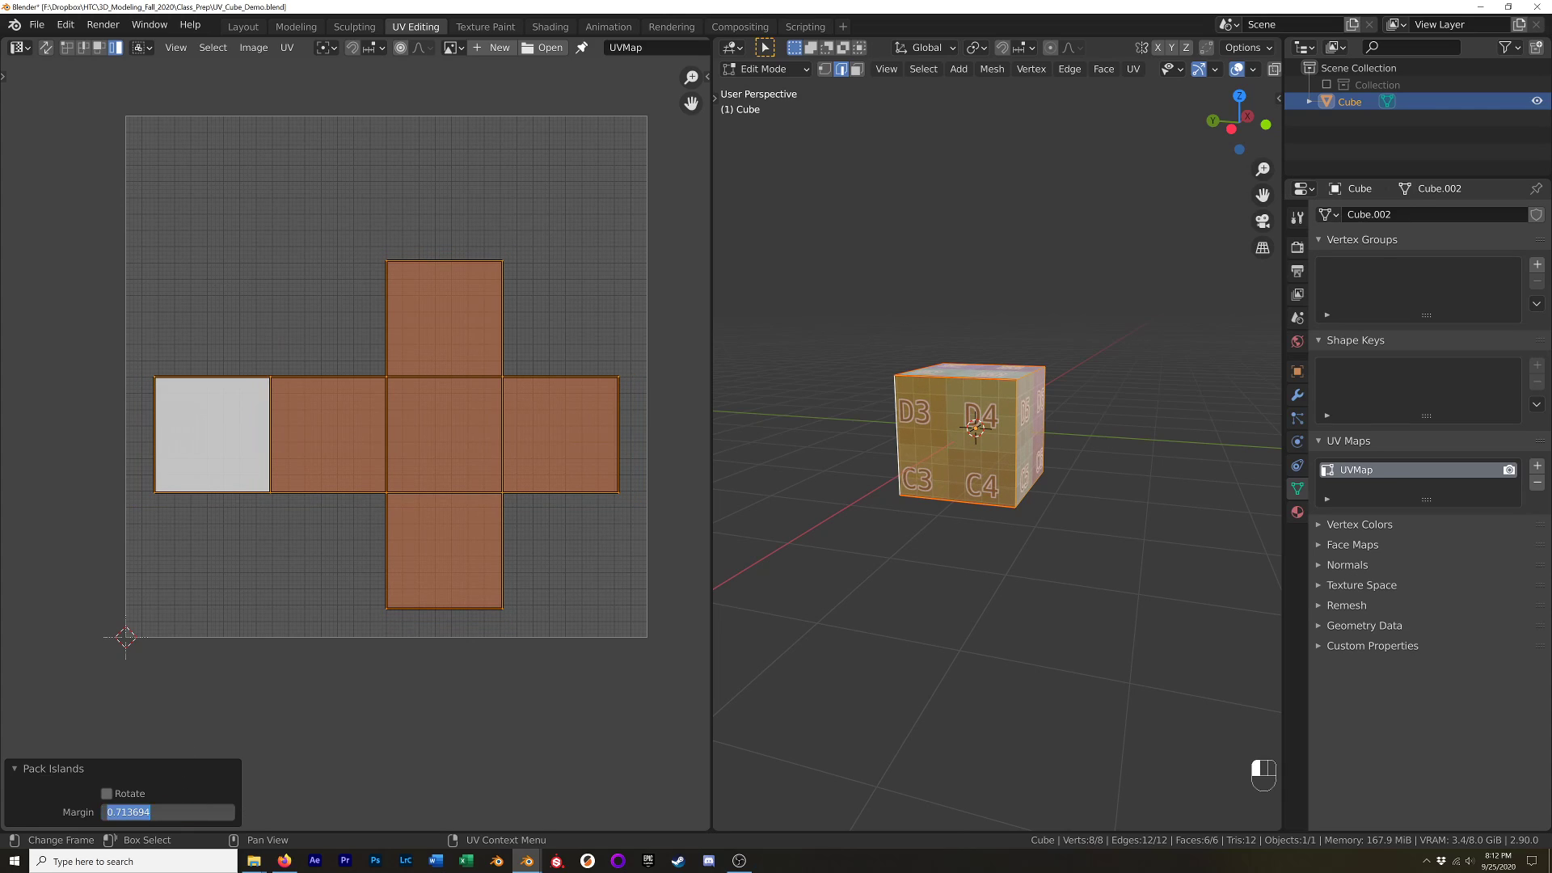
type("0")
key("Return")
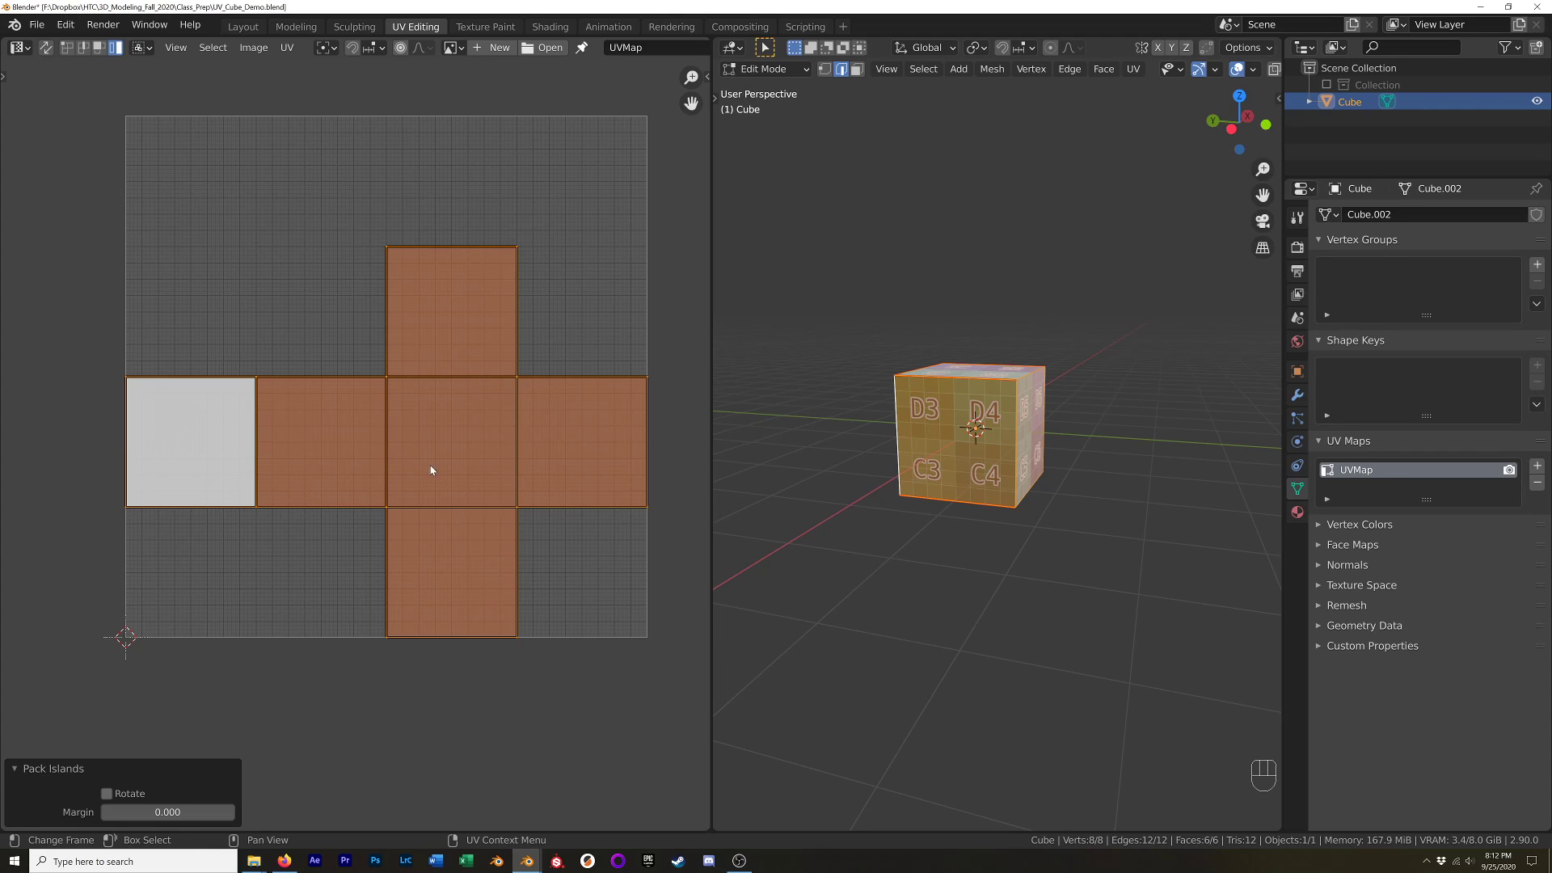
Try scaling the packed UV cross down to 0.54, and undo the scaling.
key("s")
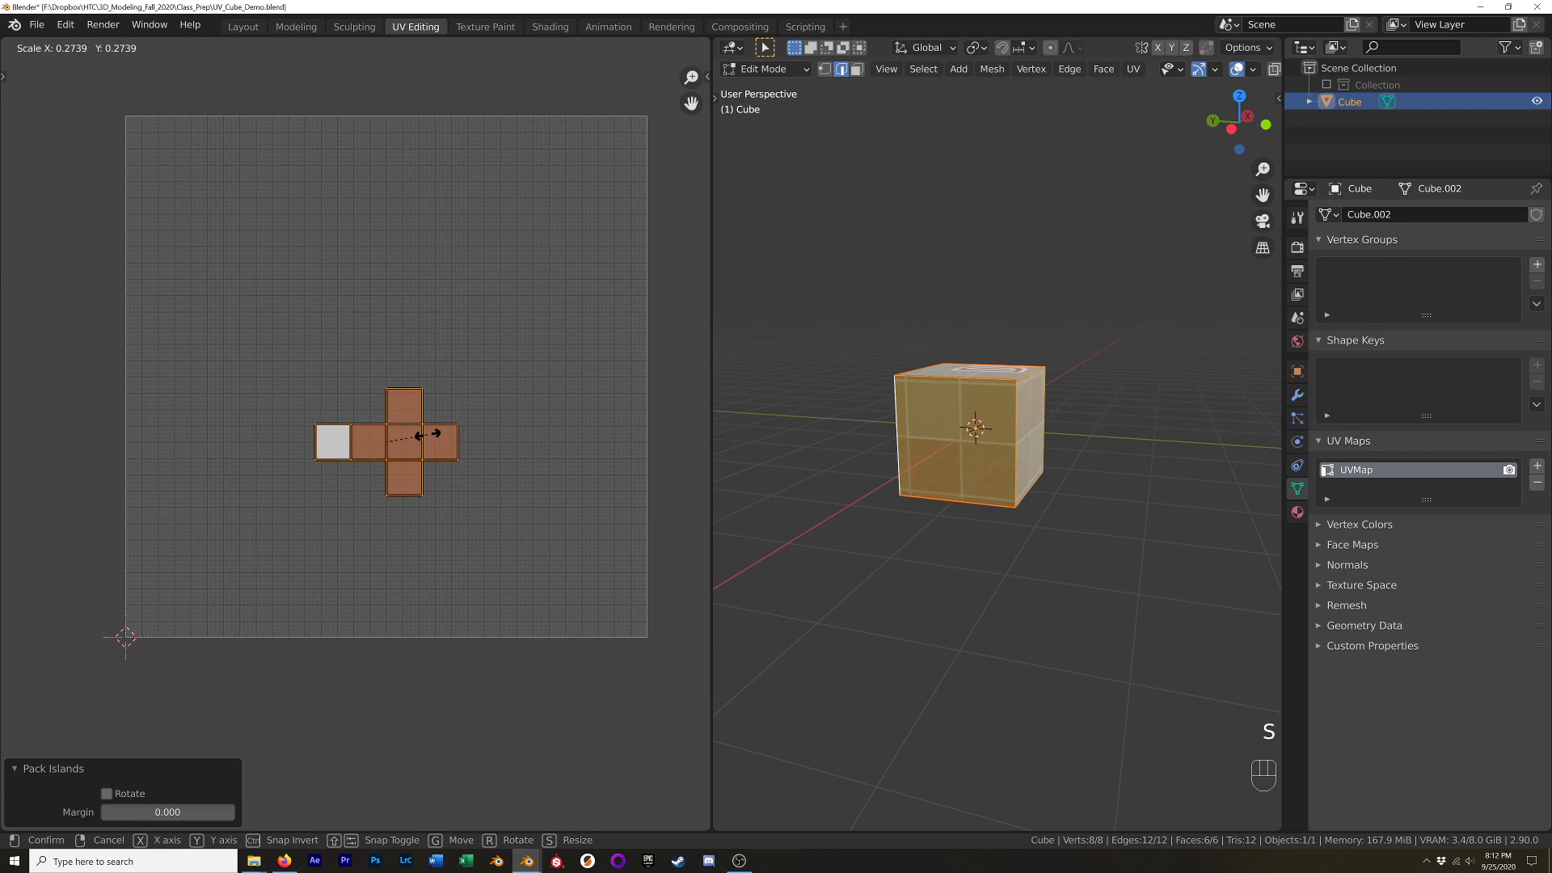
left_click(466, 450)
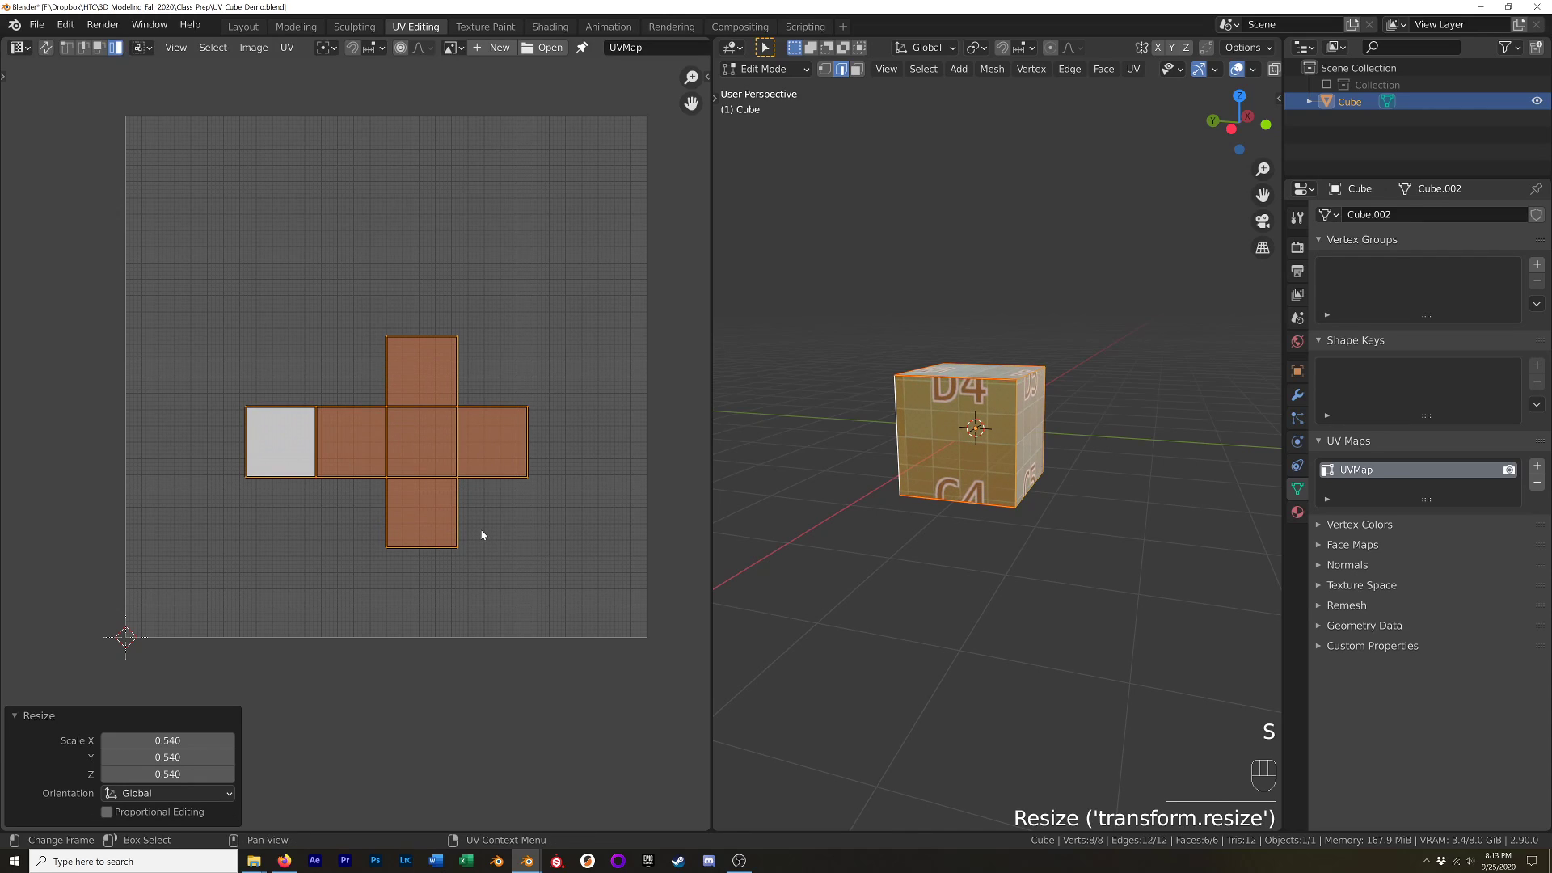
key("ctrl+z")
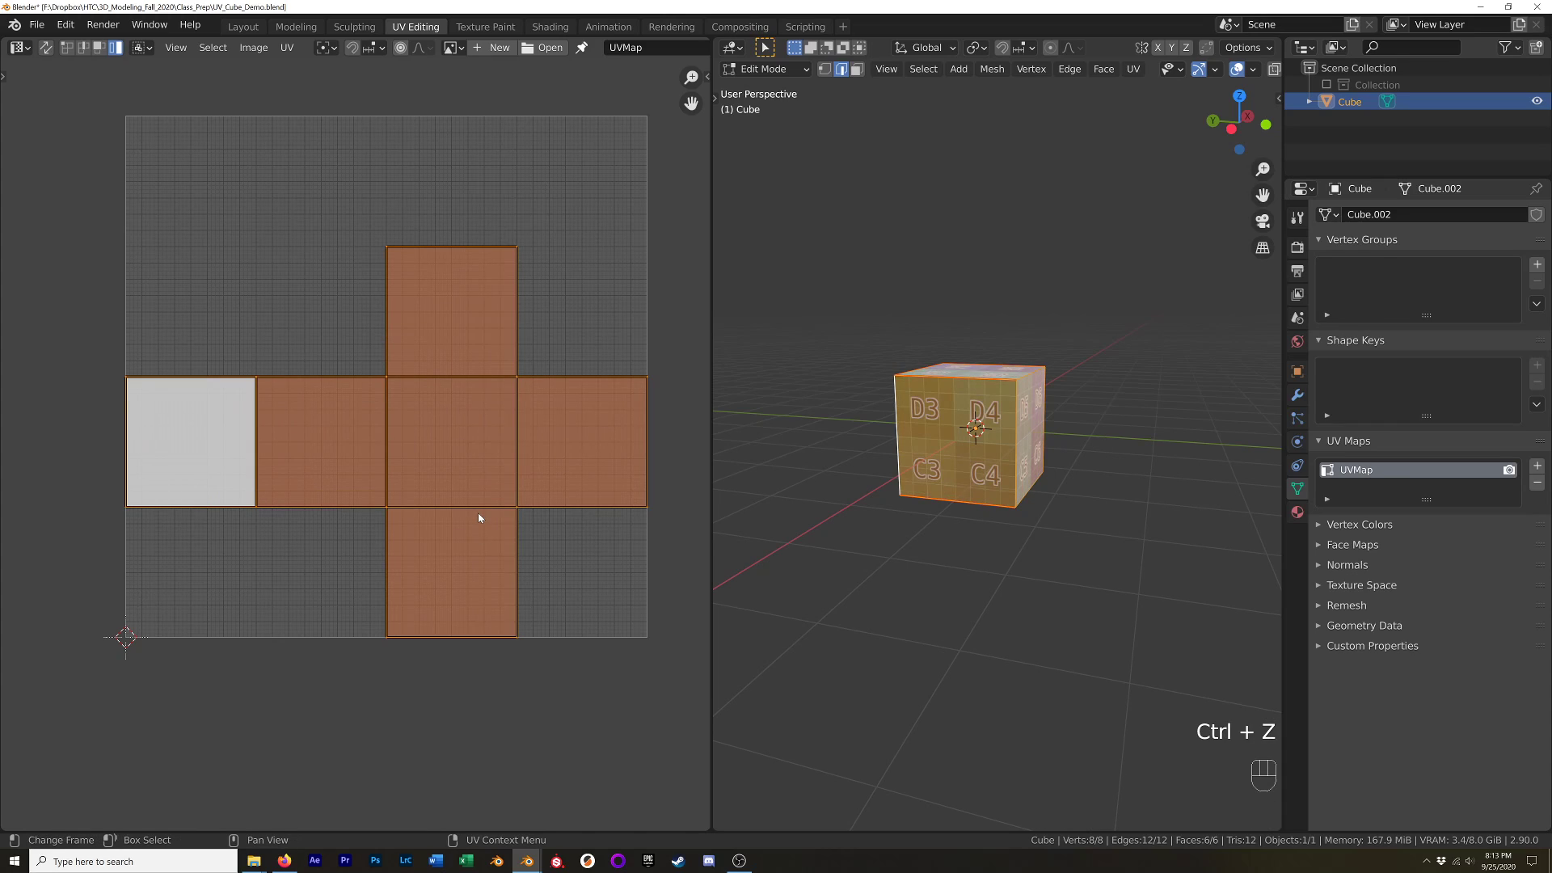
scroll(493, 505, "up", 1)
middle_click_drag(502, 490, 520, 448, "shift")
scroll(496, 464, "down", 2)
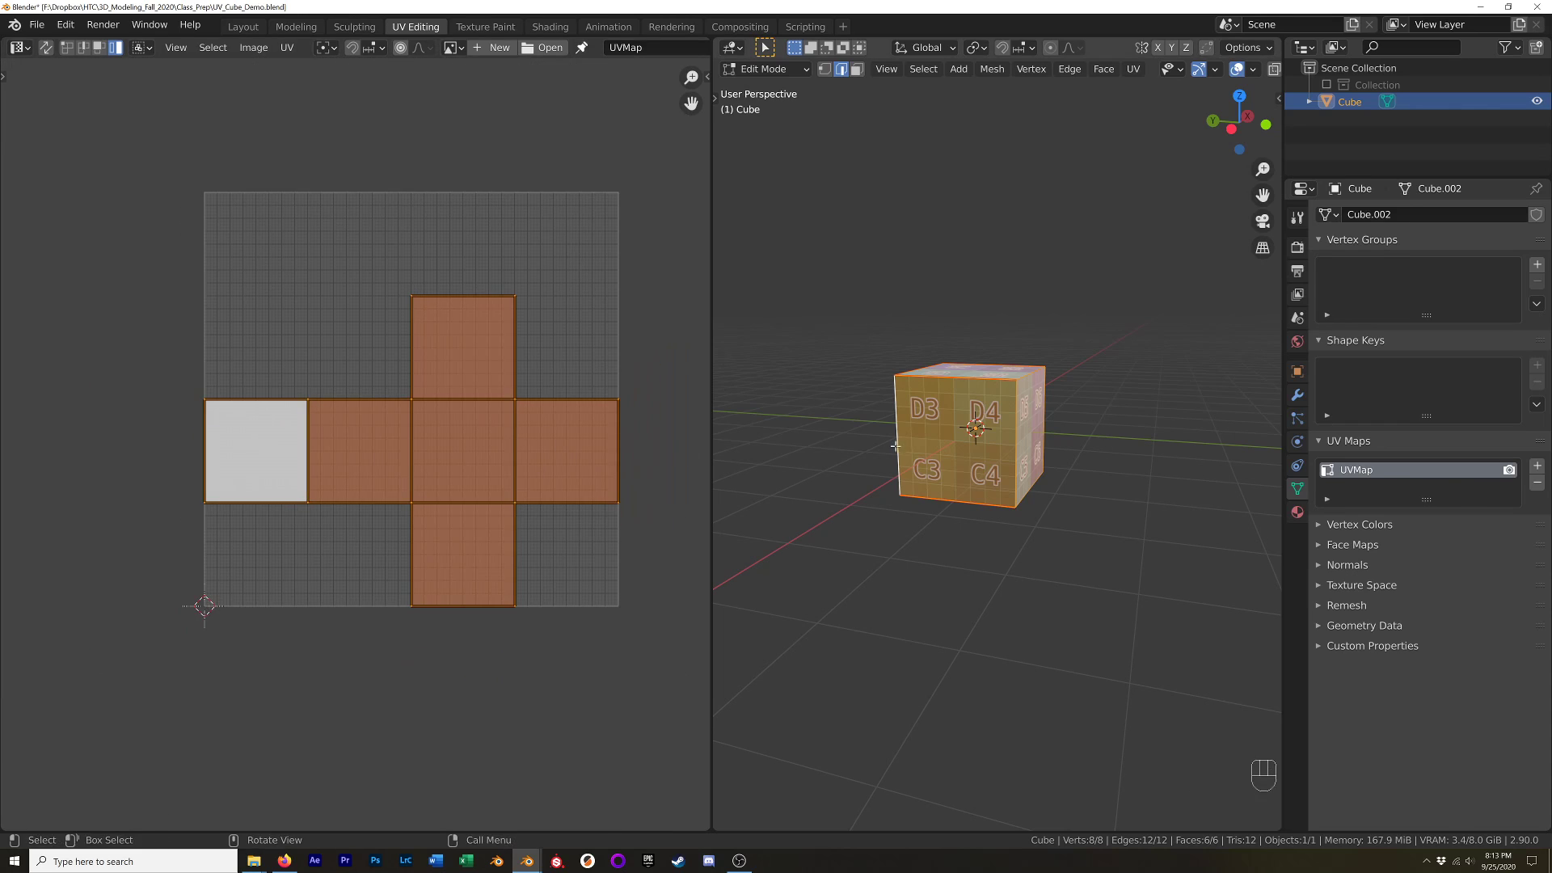
Inspect the packed texture on the cube from another side and look through the UV Mapping unwrap options.
middle_click_drag(896, 441, 865, 462)
scroll(951, 466, "down", 2)
scroll(951, 465, "up", 4)
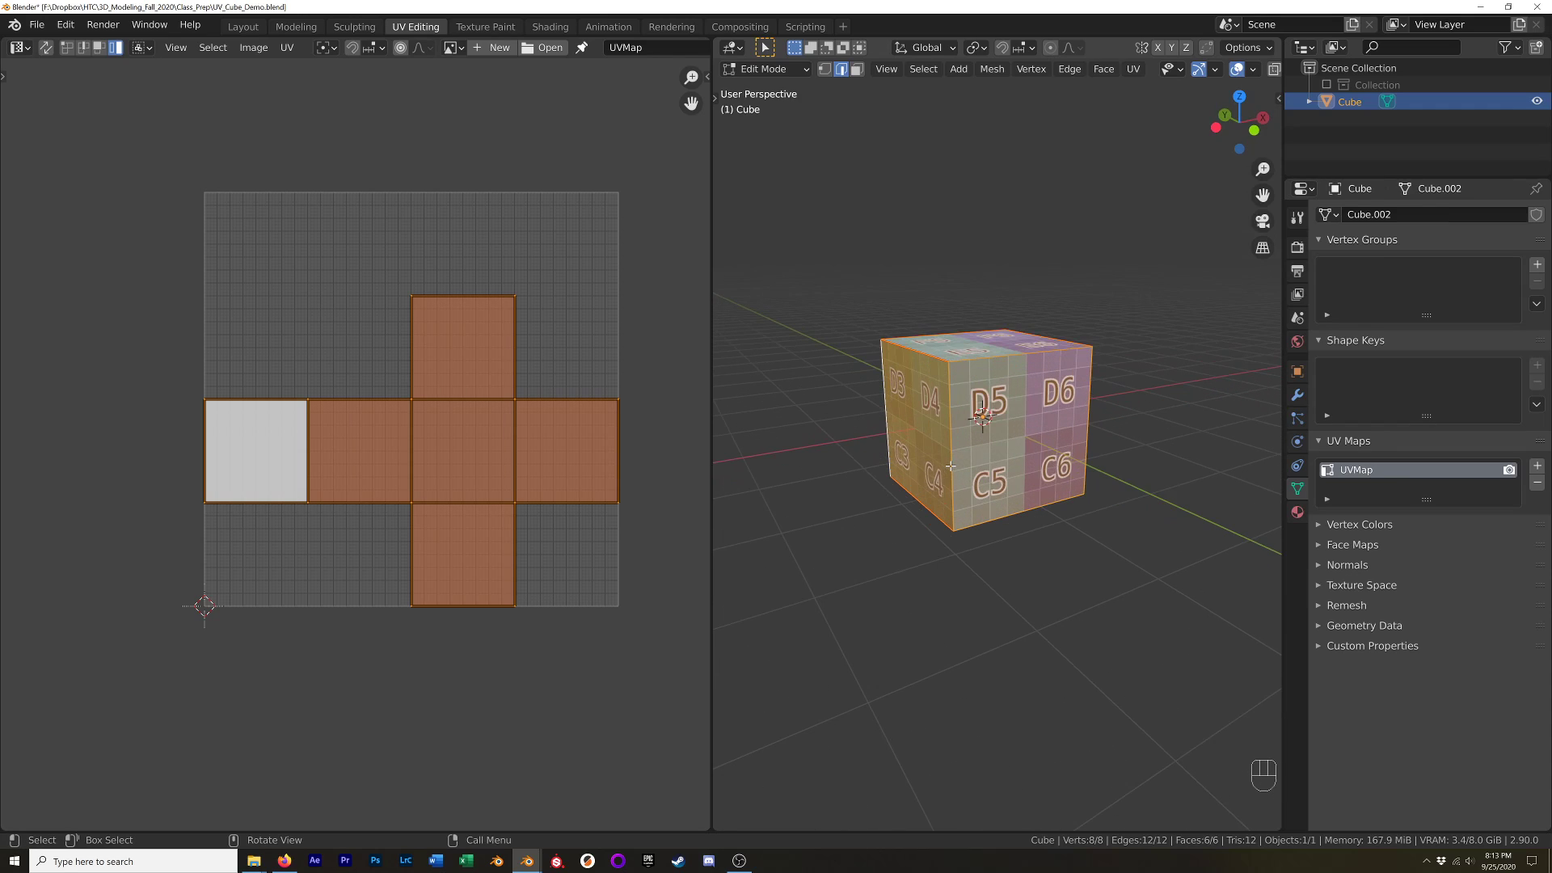
key("u")
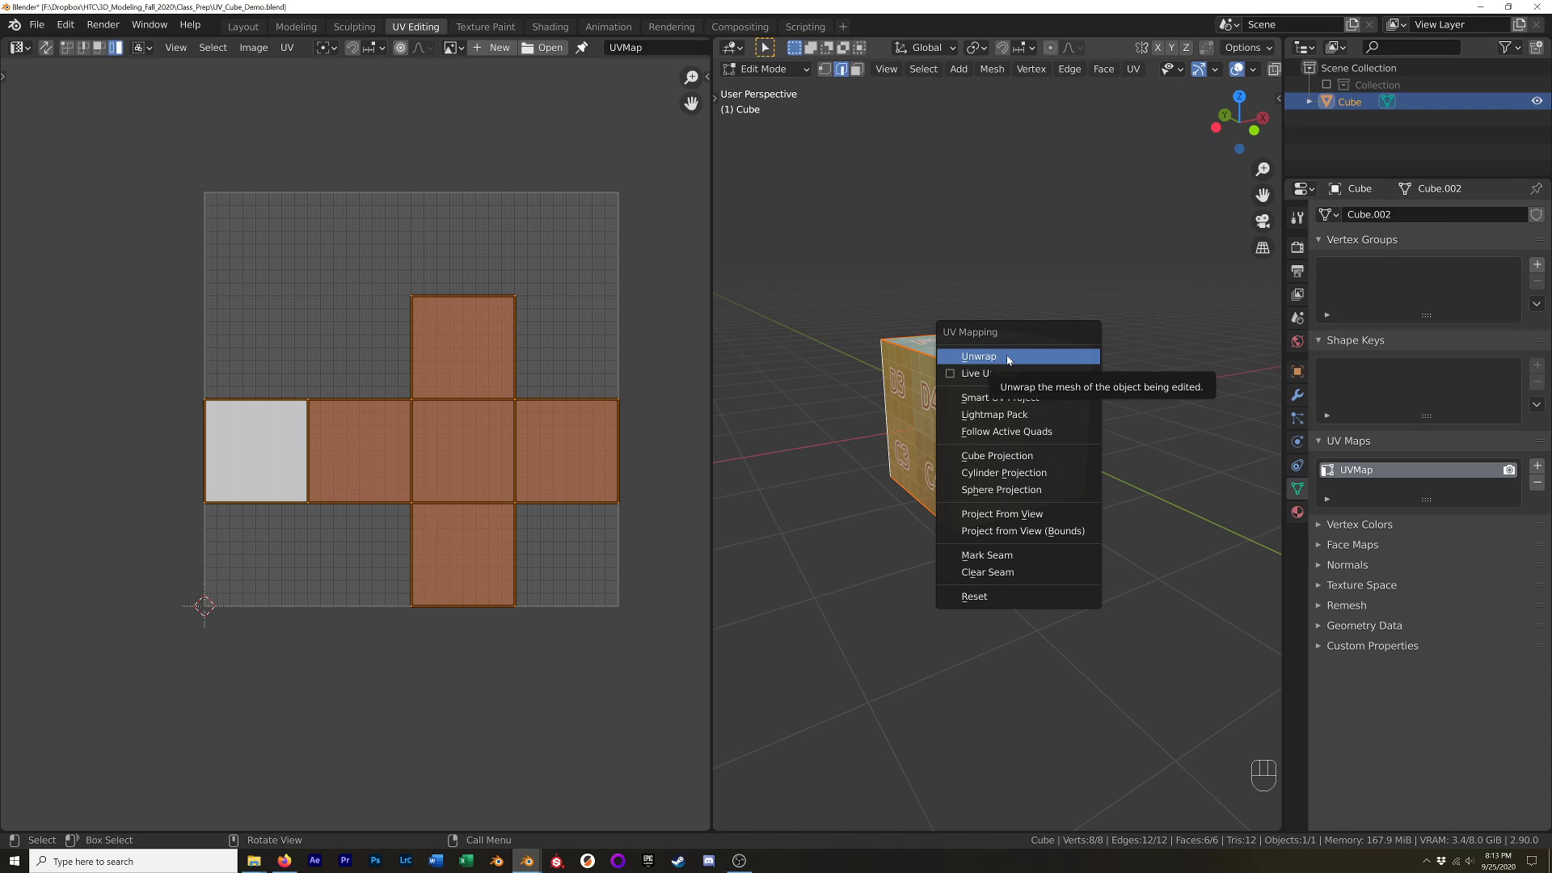
key("ctrl+period")
key("ctrl+period")
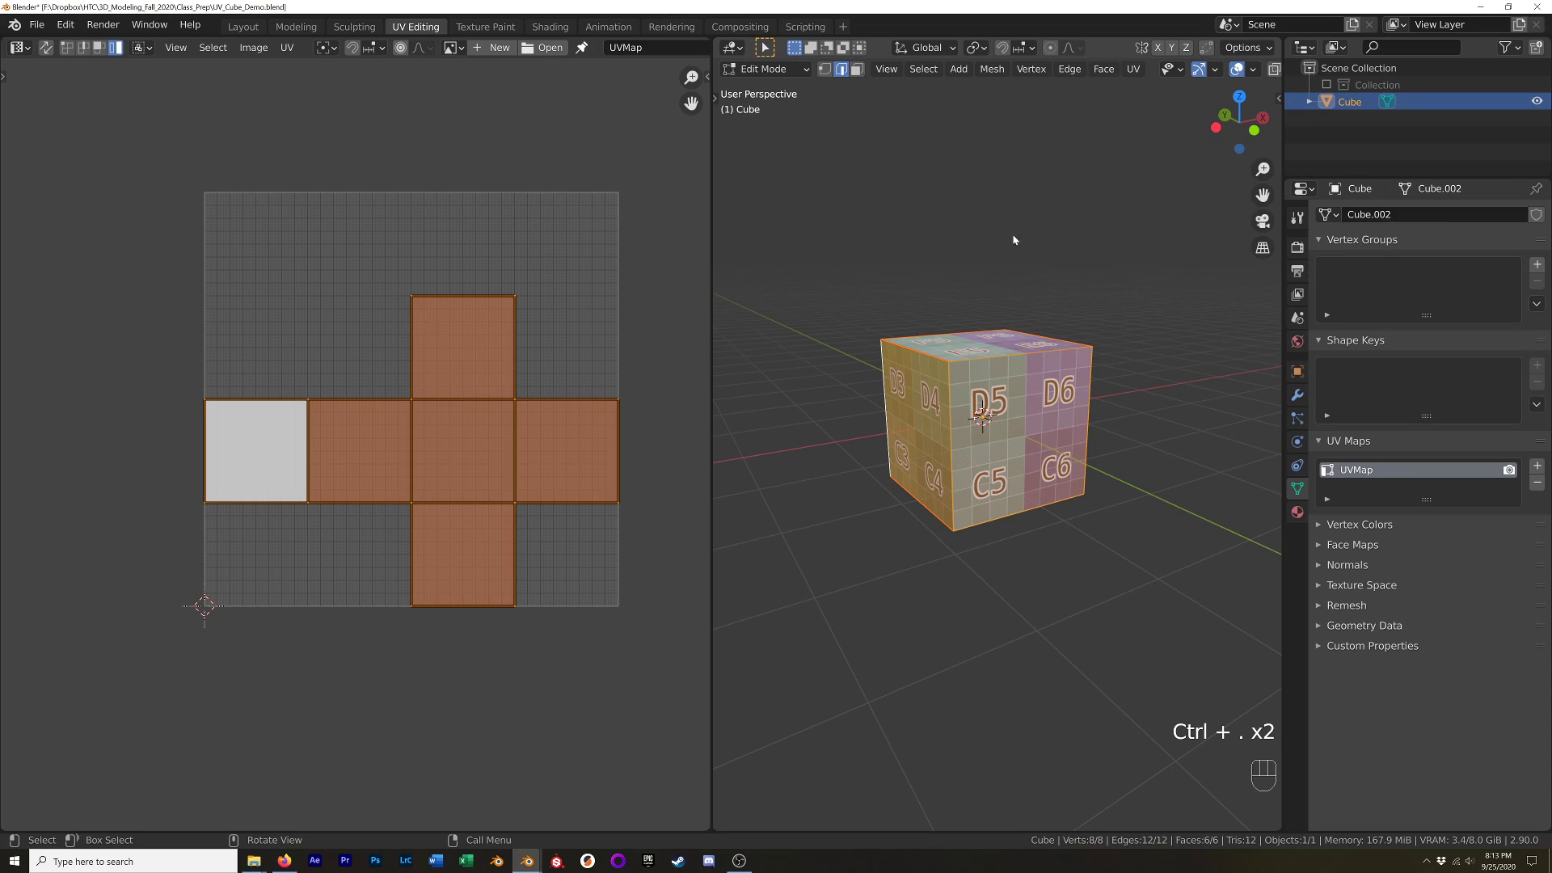
key("u")
Switch to the Blender window with Cyberpunk_Street_09_UVs_Testing.blend and view the whole street scene.
key("alt+Tab")
left_click(653, 490)
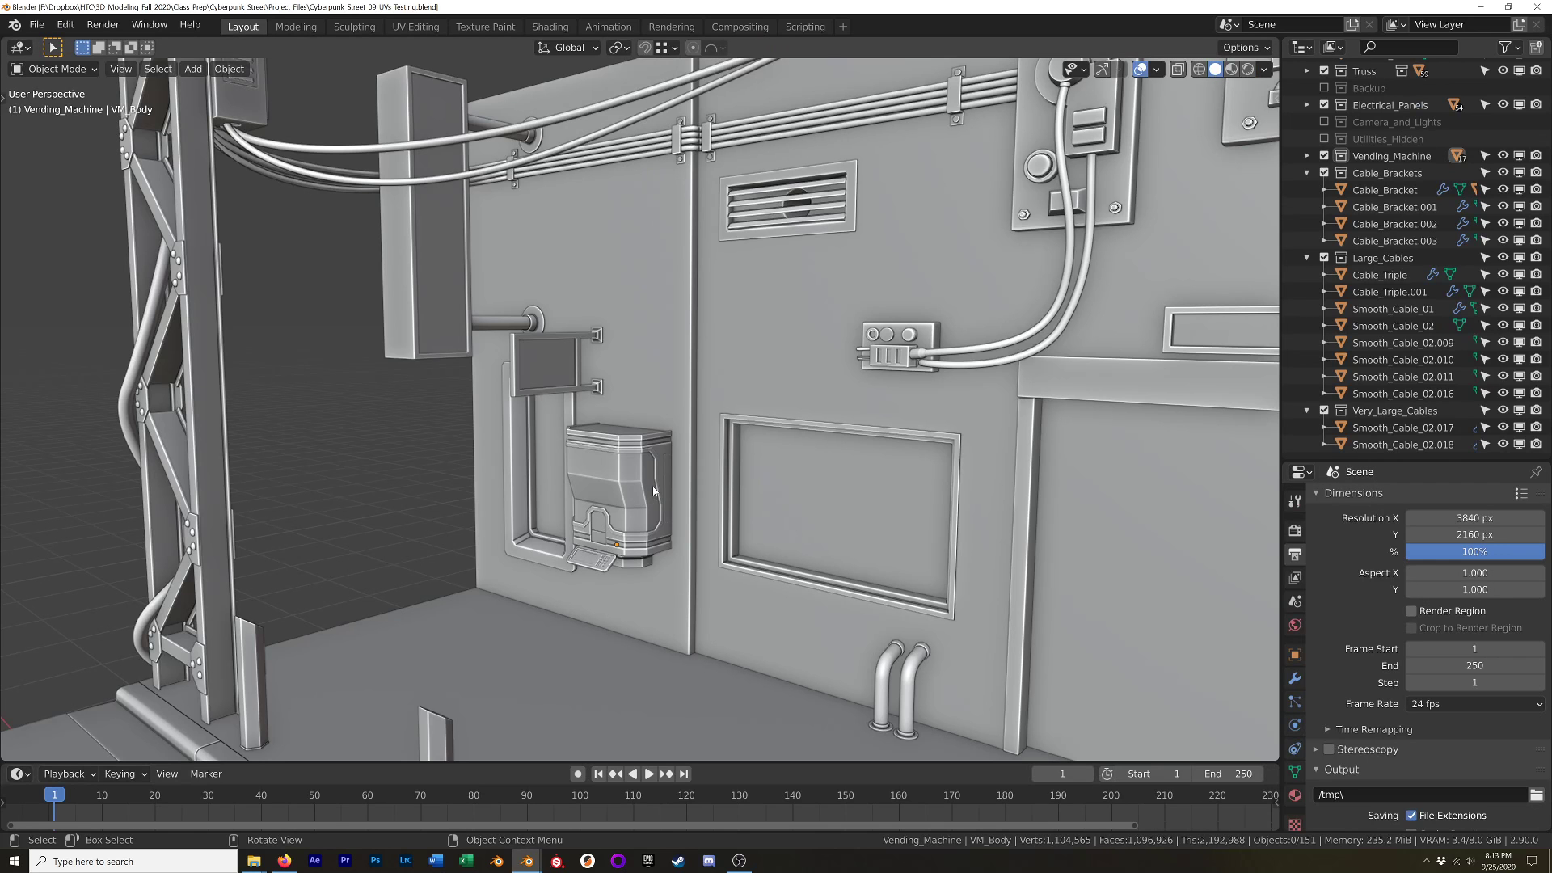
scroll(754, 323, "down", 7)
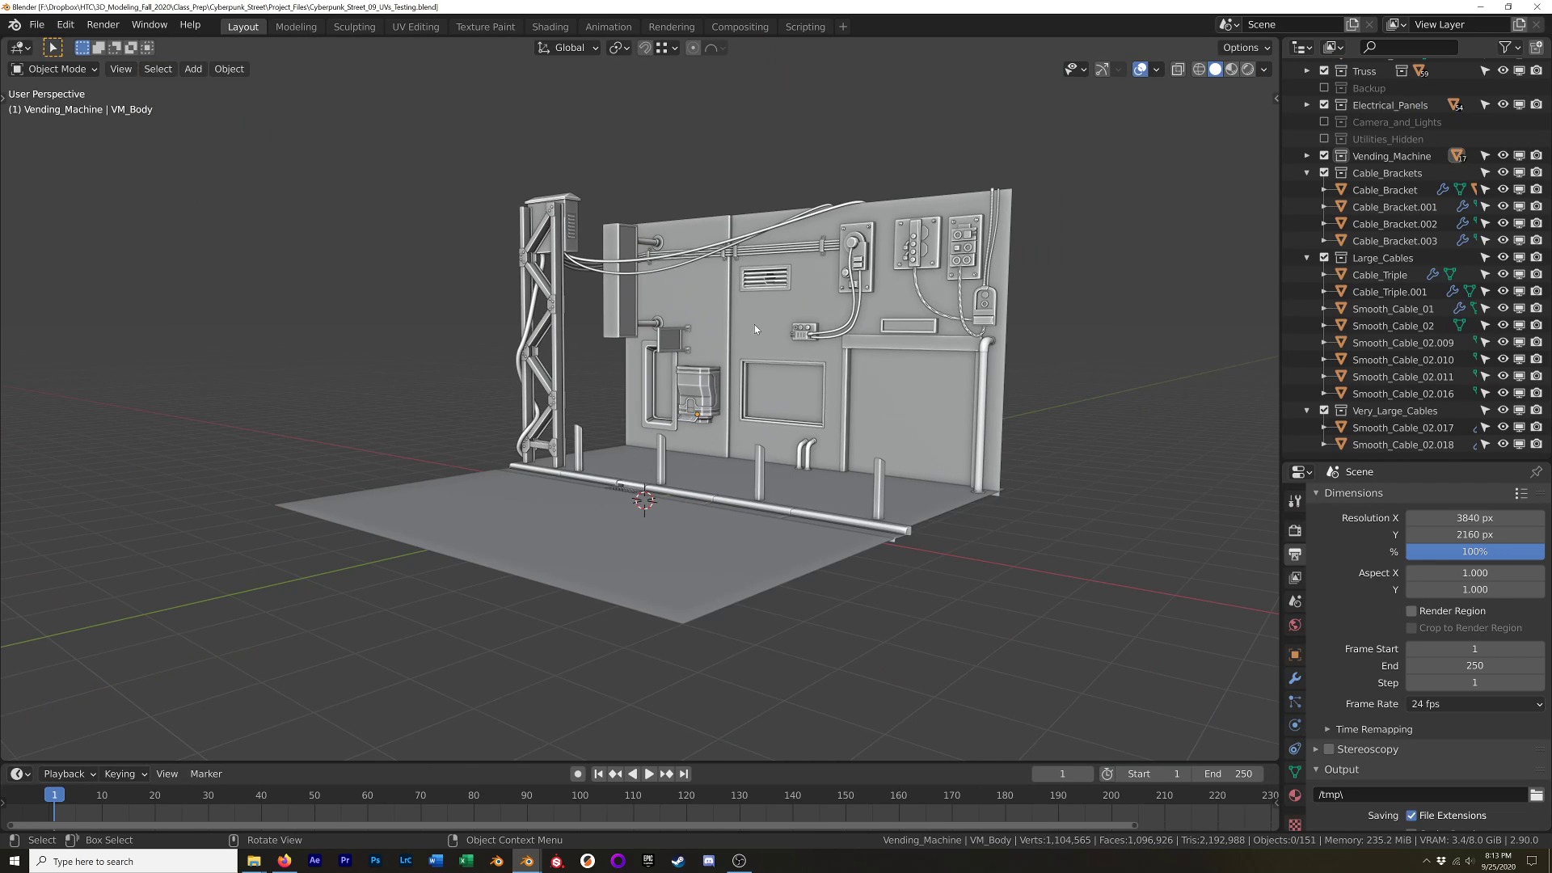
scroll(754, 323, "up", 2)
Switch to the Blender window with Cyberpunk_Street_09_UVs_Demo_01.blend and deselect the garage door frame.
key("alt+Tab")
left_click(909, 490)
scroll(838, 485, "down", 3)
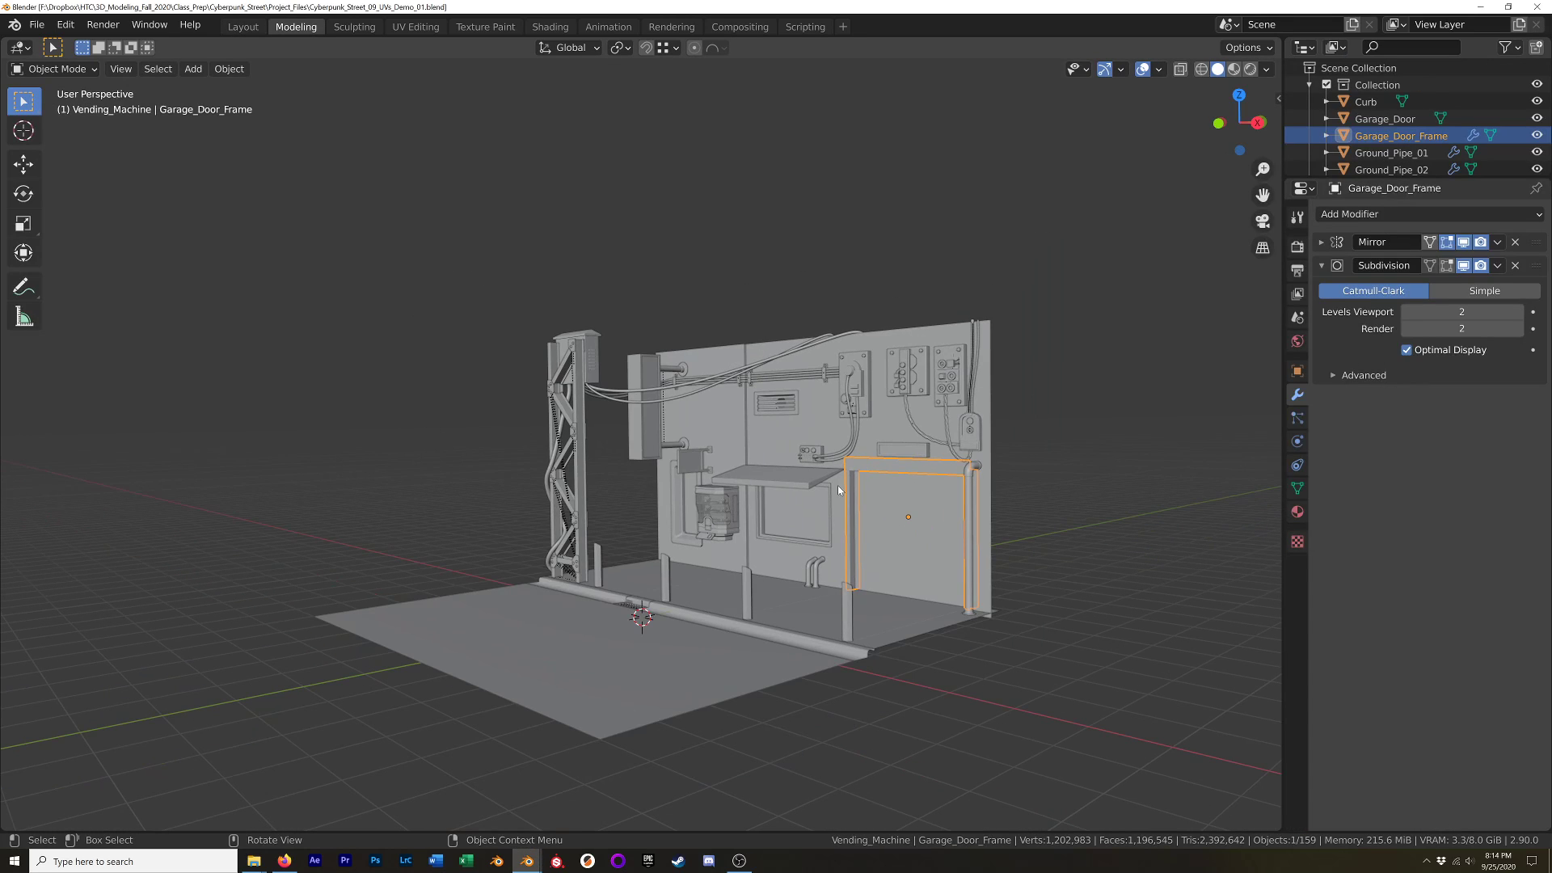
scroll(839, 443, "up", 1)
key("alt+a")
scroll(826, 477, "up", 4)
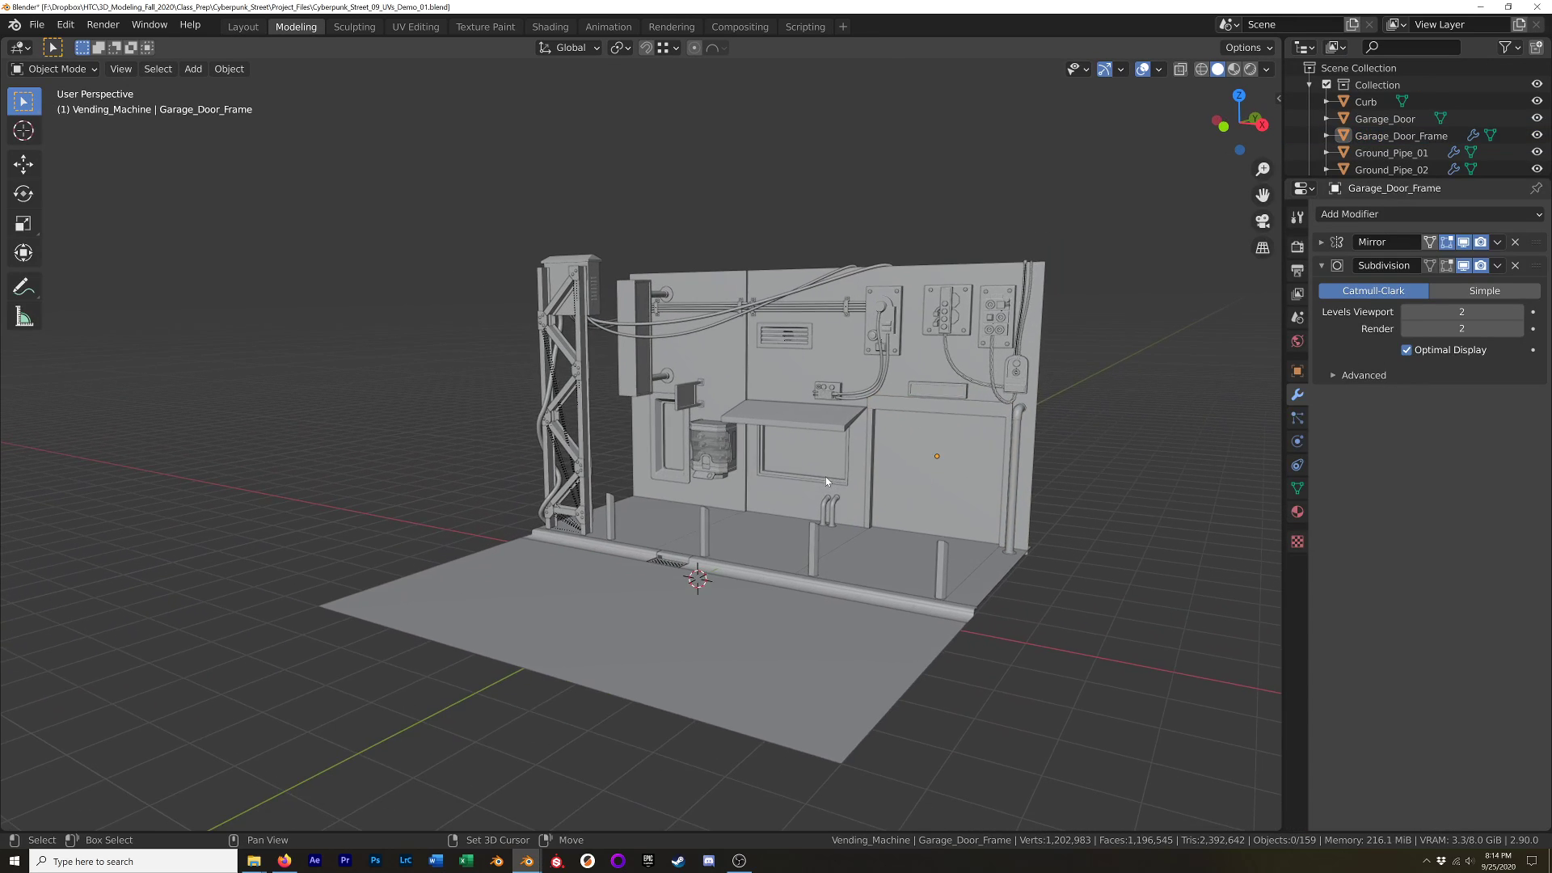
Examine the street scene's wall from several angles, including the vending machine, cables and electrical panels.
scroll(806, 473, "down", 3)
middle_click_drag(805, 452, 958, 490)
scroll(964, 491, "up", 3)
scroll(938, 489, "down", 4)
scroll(912, 484, "up", 2)
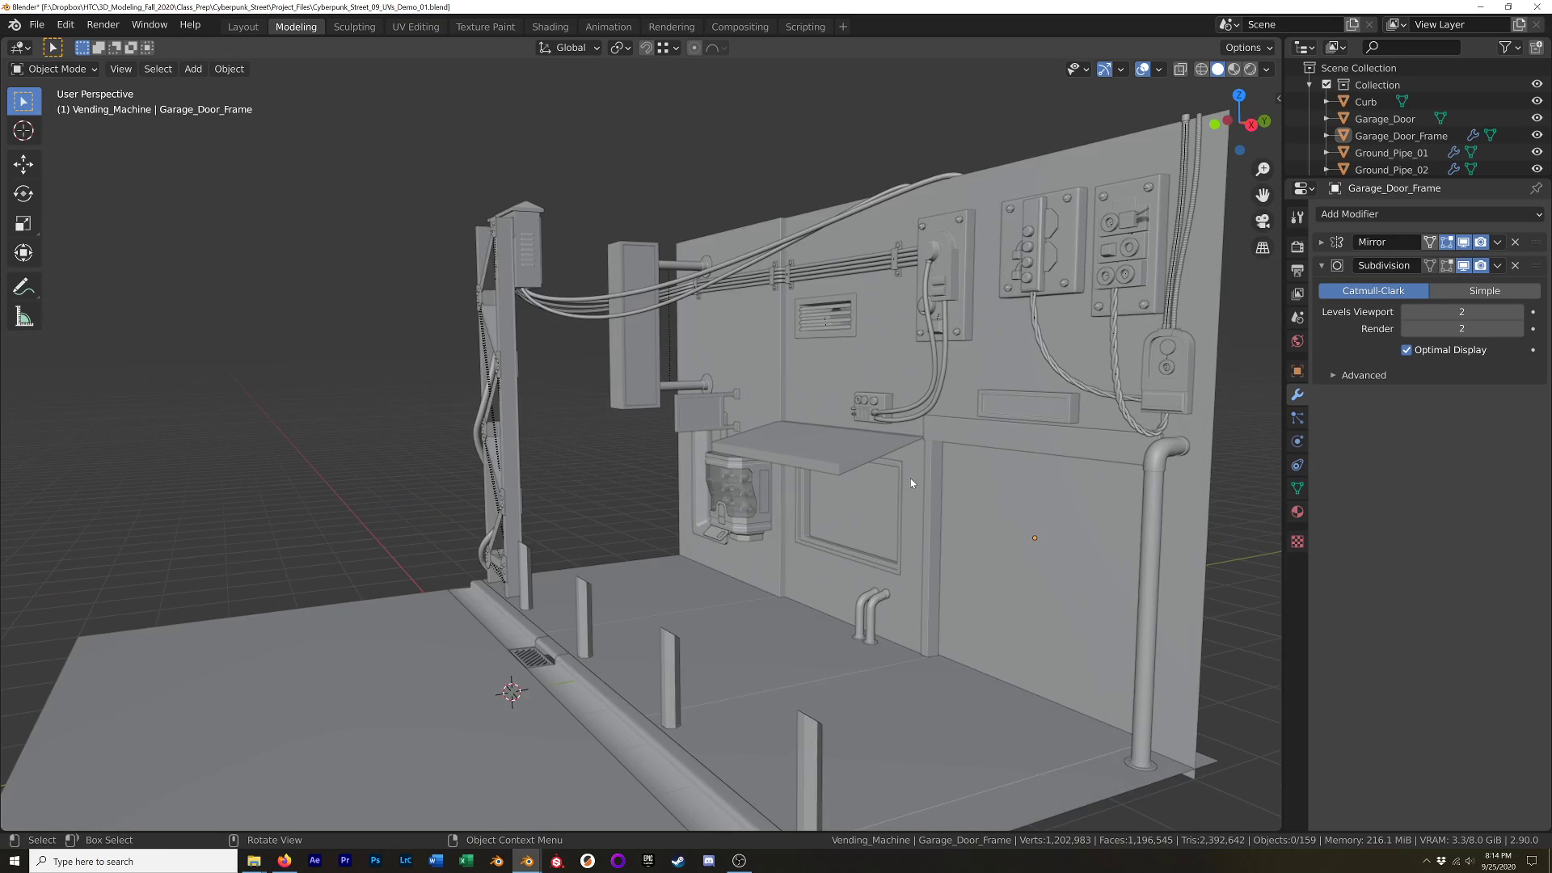
scroll(1001, 430, "up", 5)
scroll(1043, 380, "down", 3)
middle_click_drag(1031, 403, 904, 450)
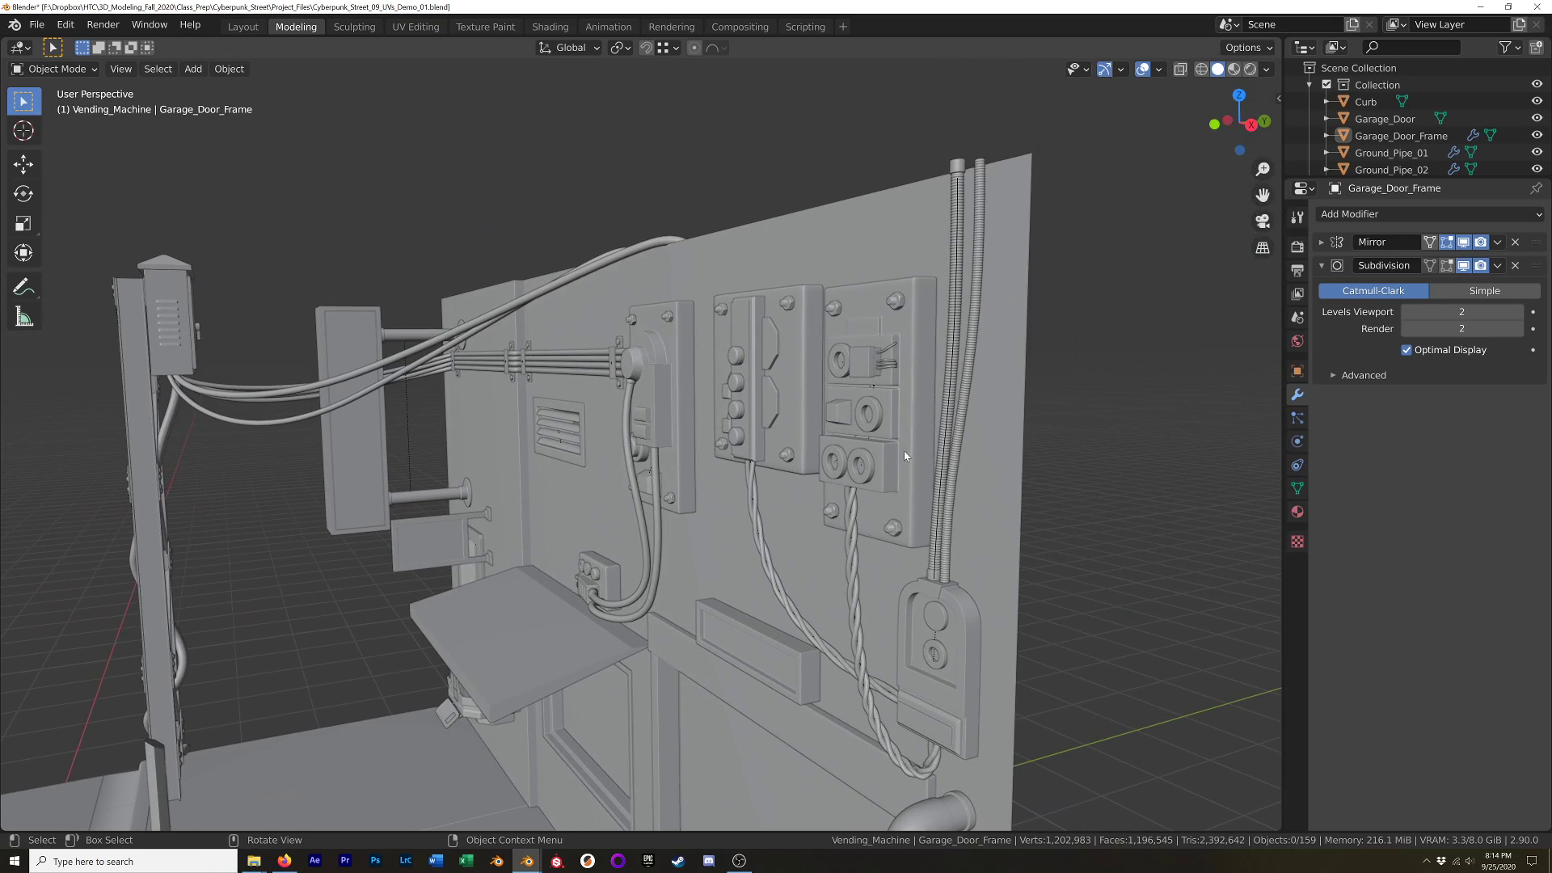
Inspect the mesh of the electrical panel with the round gauges on the wall, in and out of Edit Mode.
scroll(893, 429, "up", 6)
left_click(898, 490)
key("Tab")
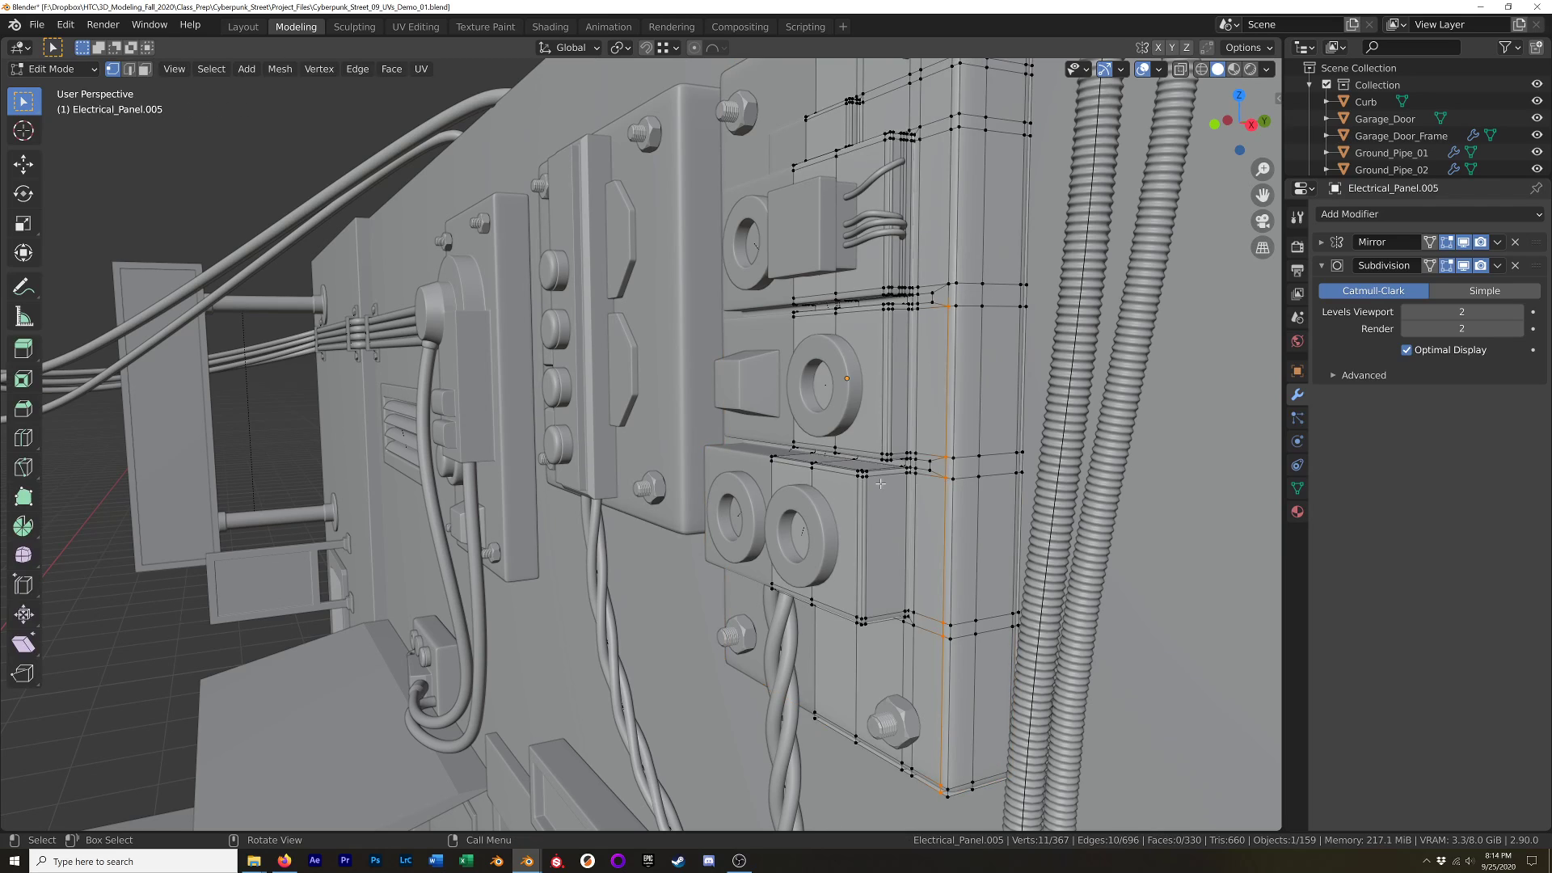
key("Tab")
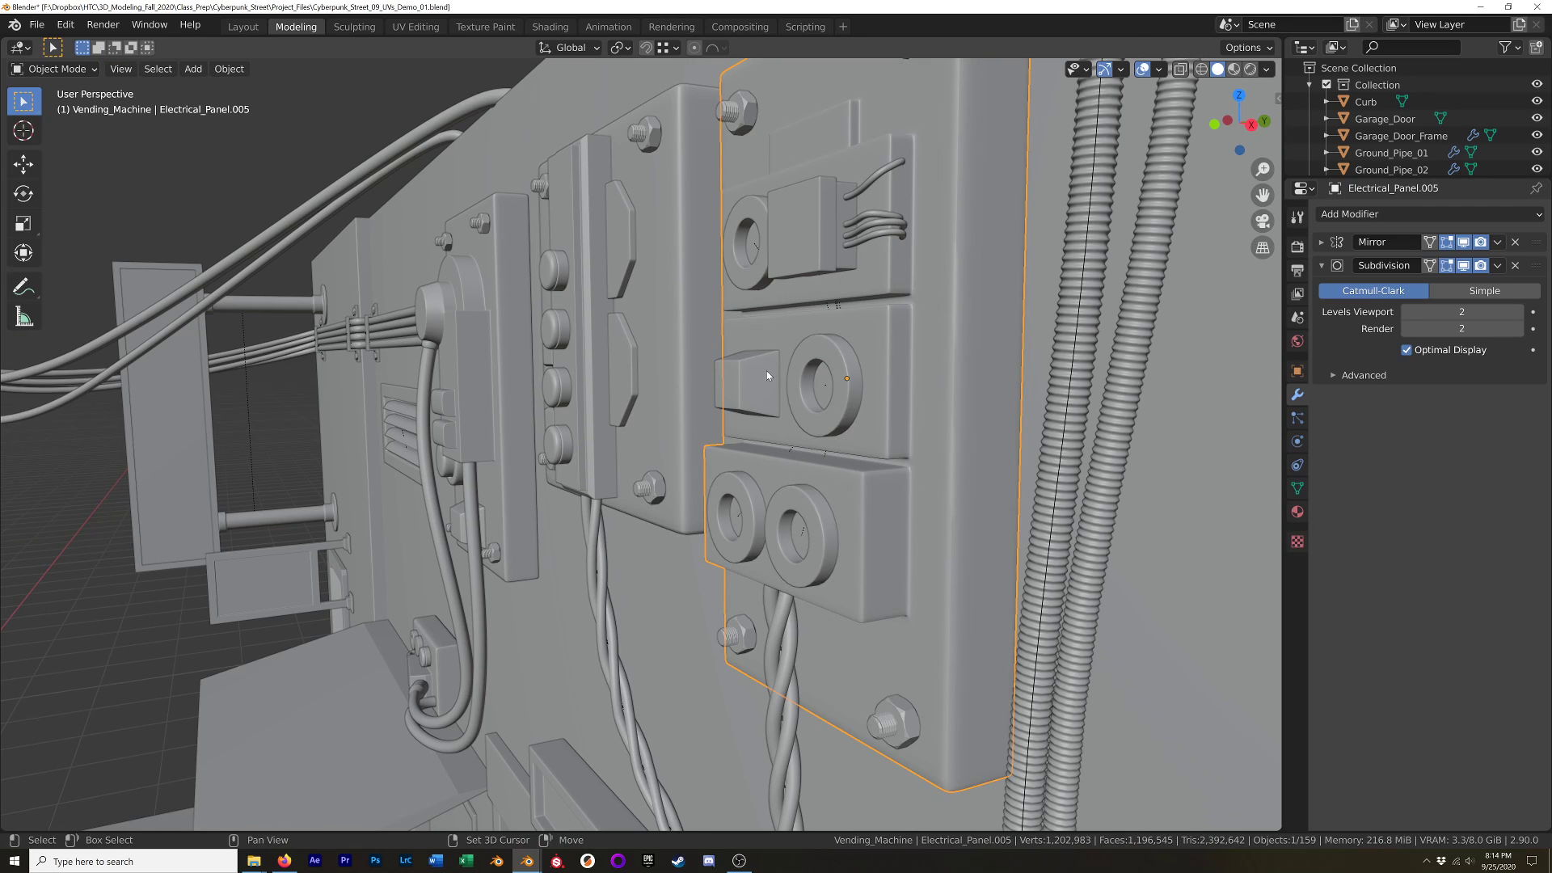
middle_click_drag(767, 371, 856, 449, "shift")
middle_click_drag(1052, 527, 966, 445)
key("Tab")
key("Tab")
scroll(752, 646, "down", 2)
middle_click_drag(752, 646, 813, 456)
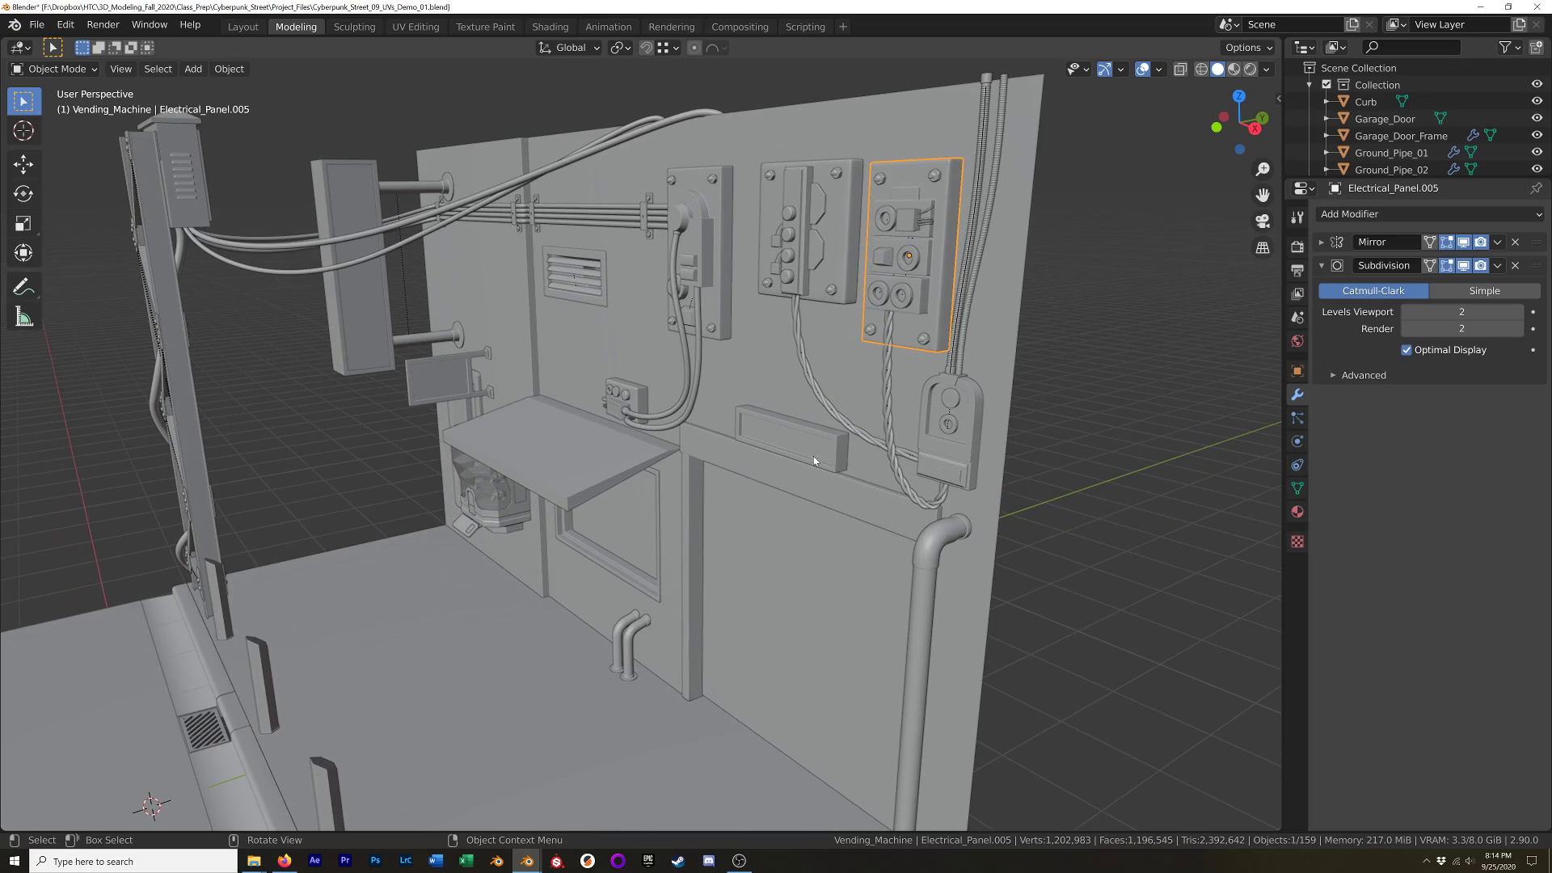
Inspect the mesh of the long narrow box above the garage door in Edit Mode and view the whole street scene again.
left_click(813, 456)
key("Tab")
scroll(816, 453, "up", 5)
scroll(827, 447, "up", 7)
key("Tab")
scroll(827, 448, "down", 10)
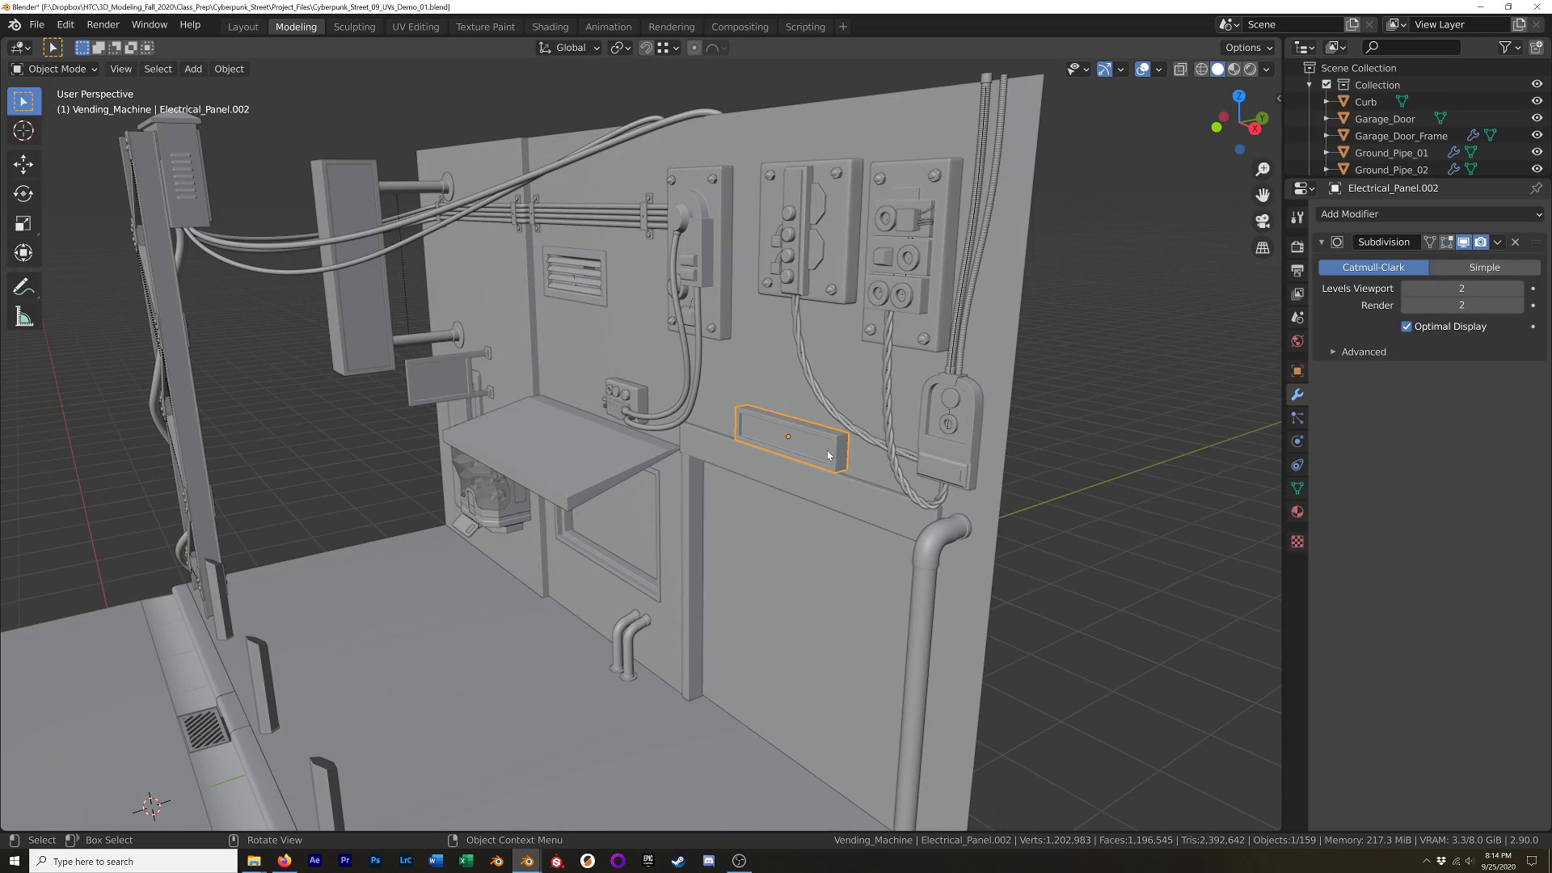
scroll(706, 568, "up", 2)
middle_click_drag(706, 568, 782, 569, "shift")
scroll(857, 461, "down", 8)
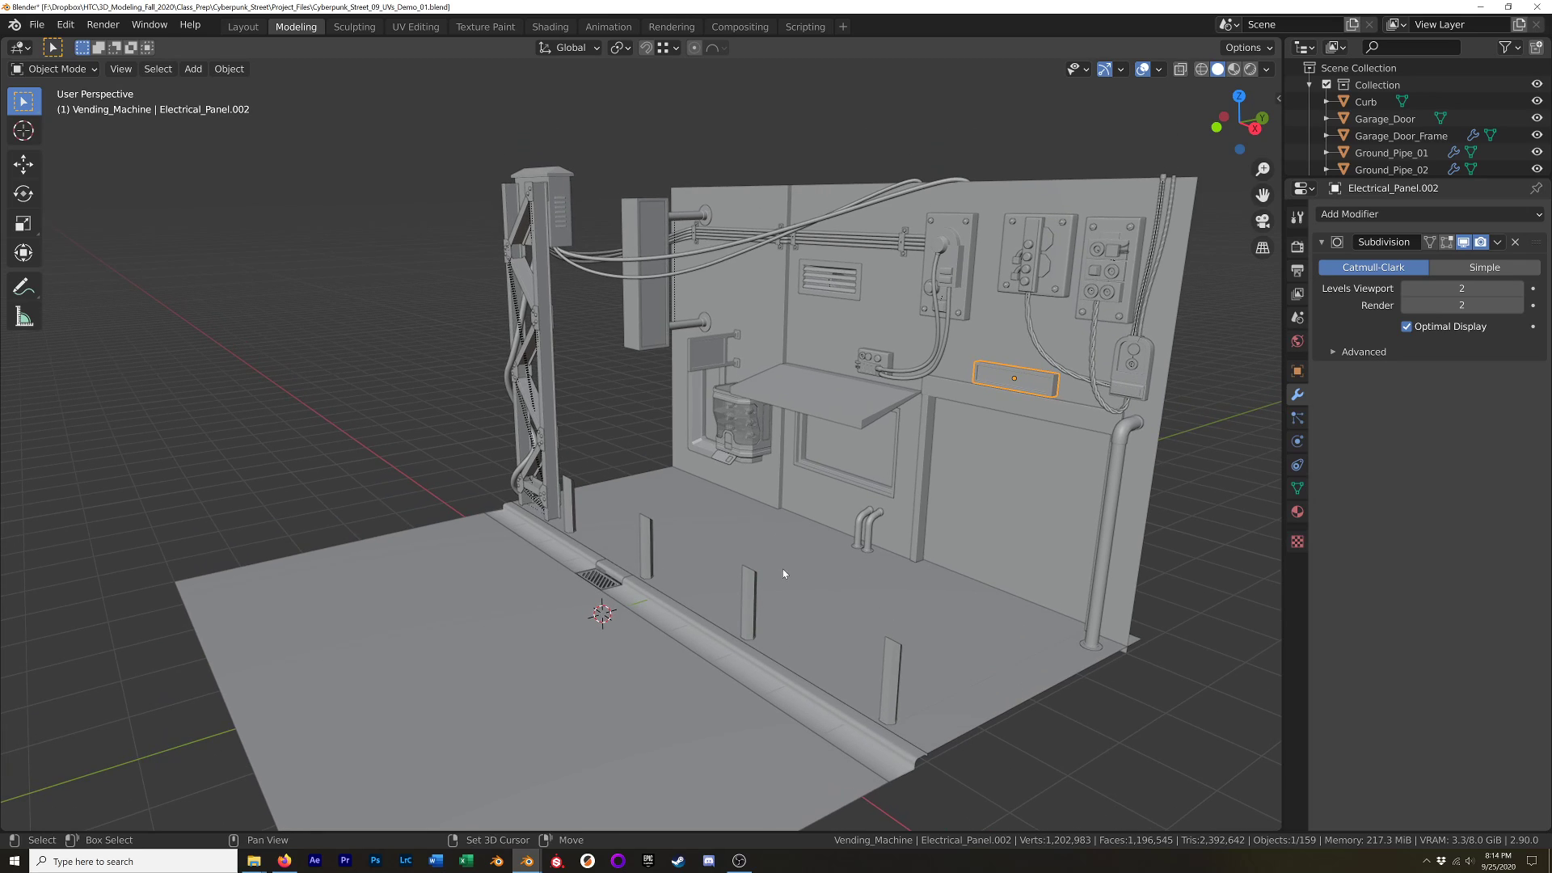
Switch to the Blender window with UV_Cube_Demo.blend and view the textured cube.
key("alt+Tab")
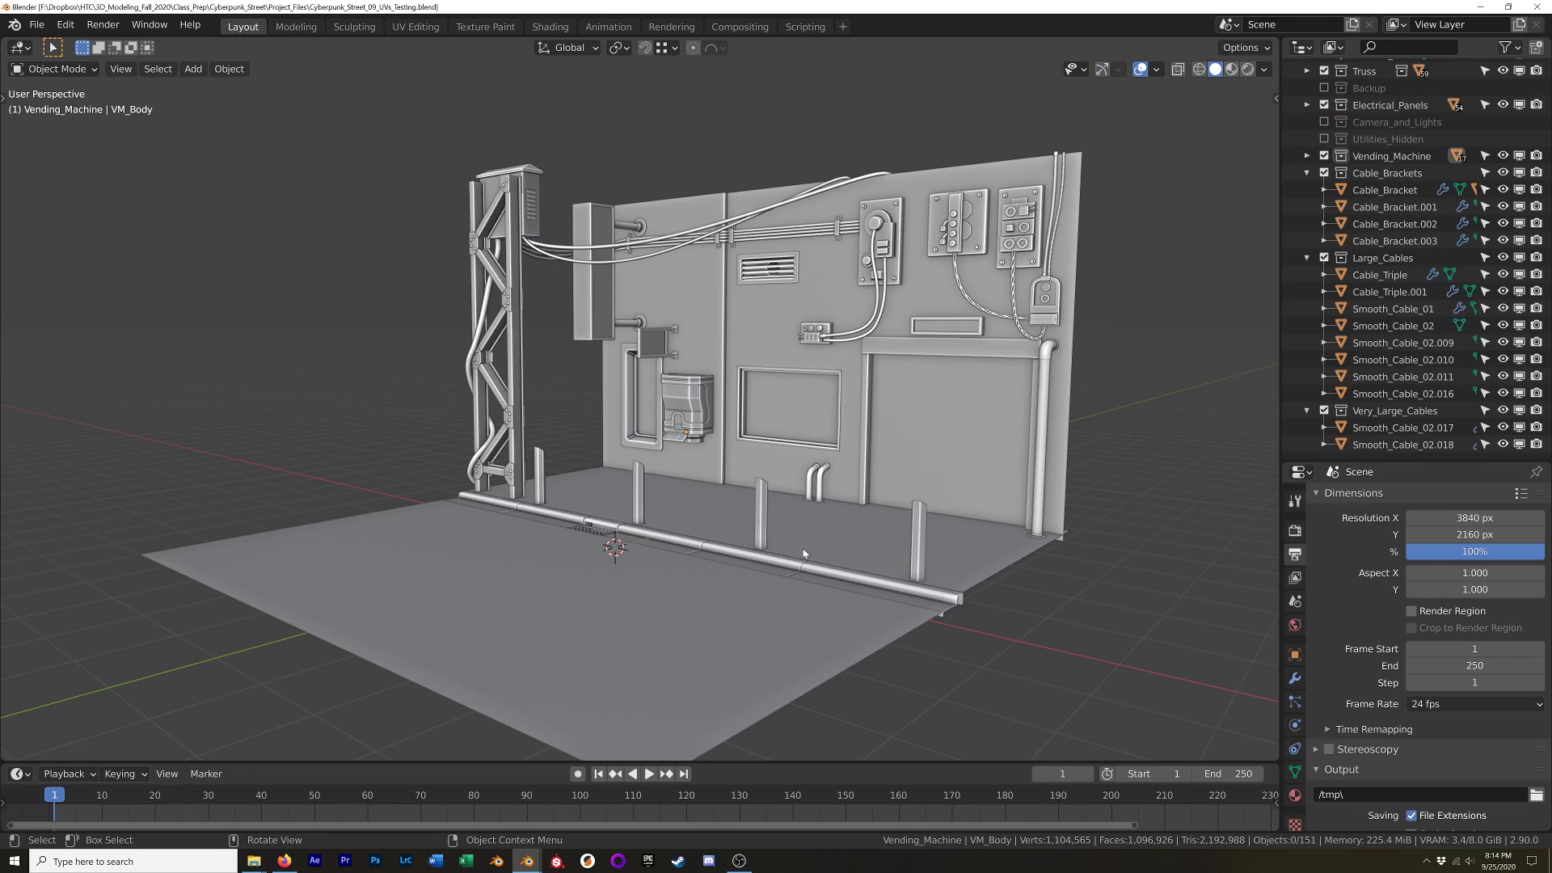
key("alt+Tab")
key("alt+Tab")
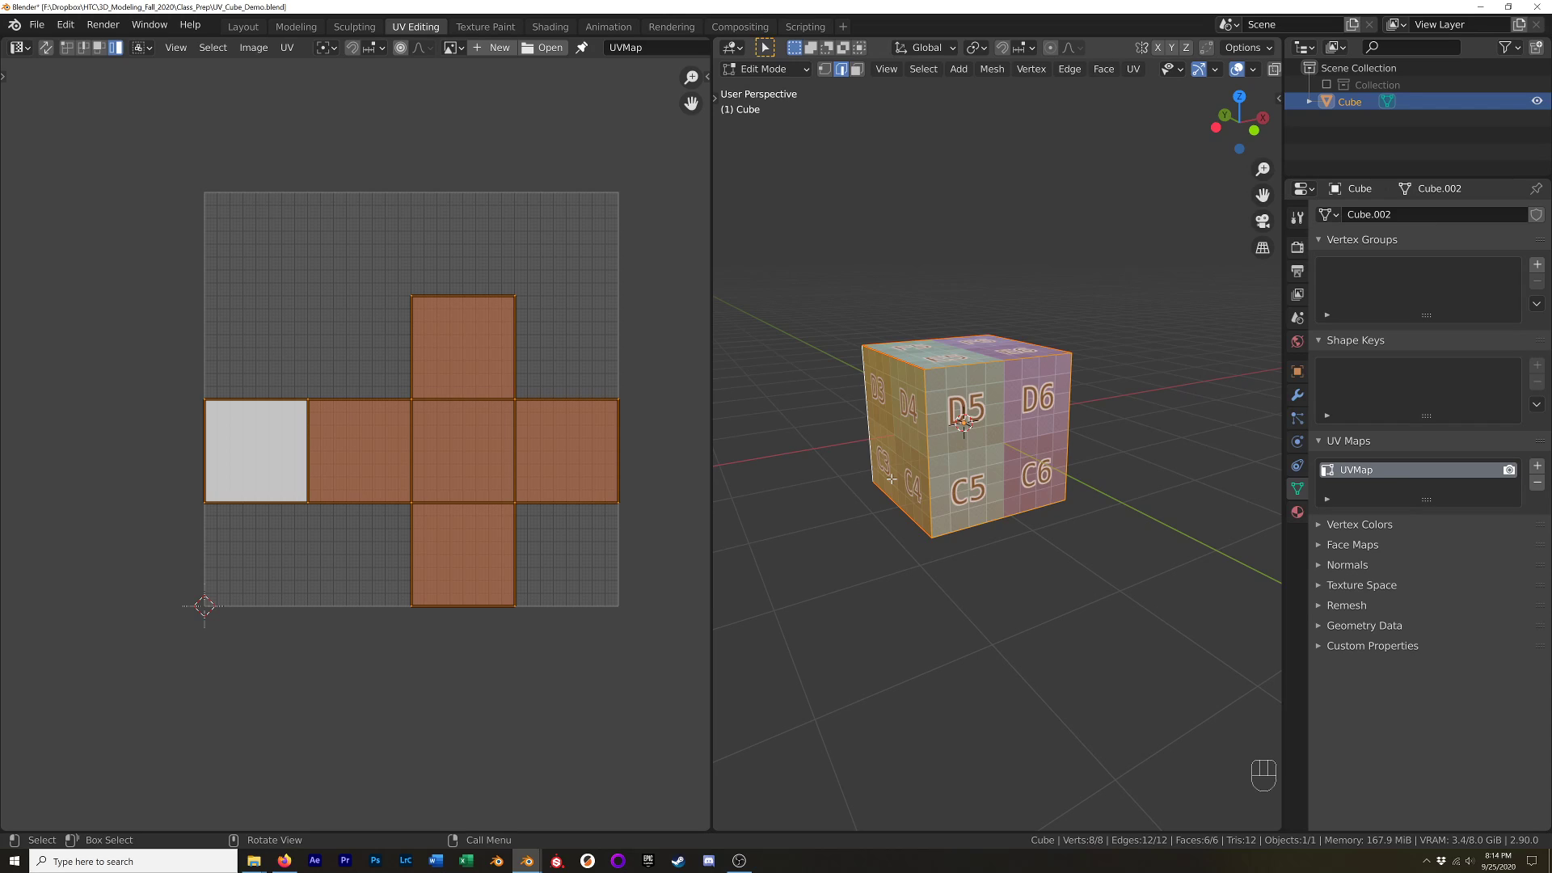
scroll(950, 435, "up", 4)
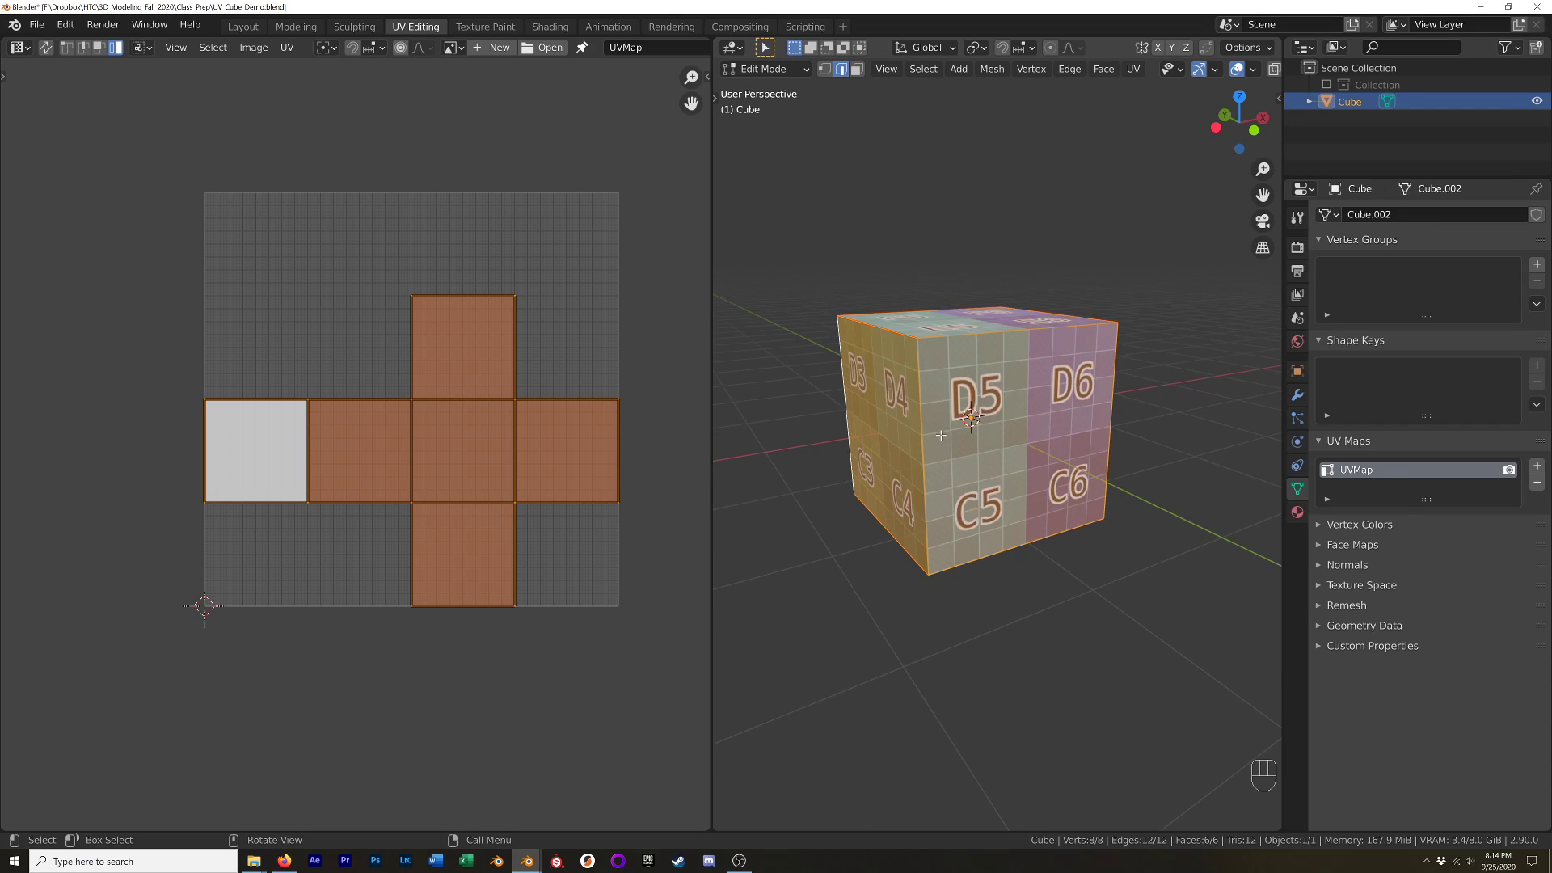
scroll(950, 433, "down", 2)
middle_click_drag(946, 422, 976, 435)
scroll(976, 434, "down", 2)
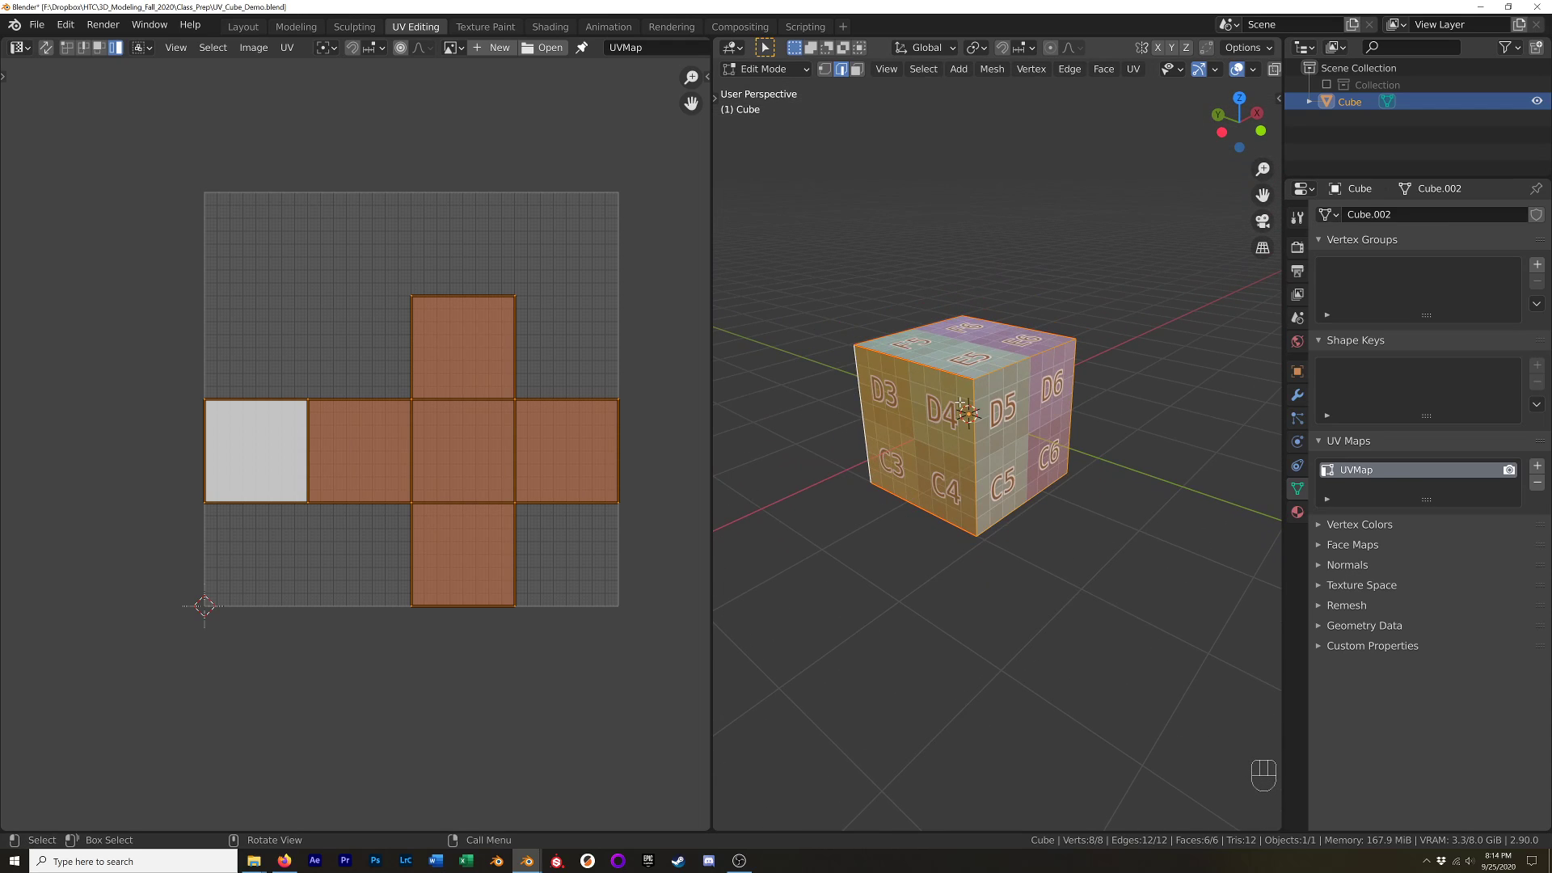
Leave Edit Mode and hide the cube, add a cylinder mesh in its place and enter Edit Mode on it.
key("Tab")
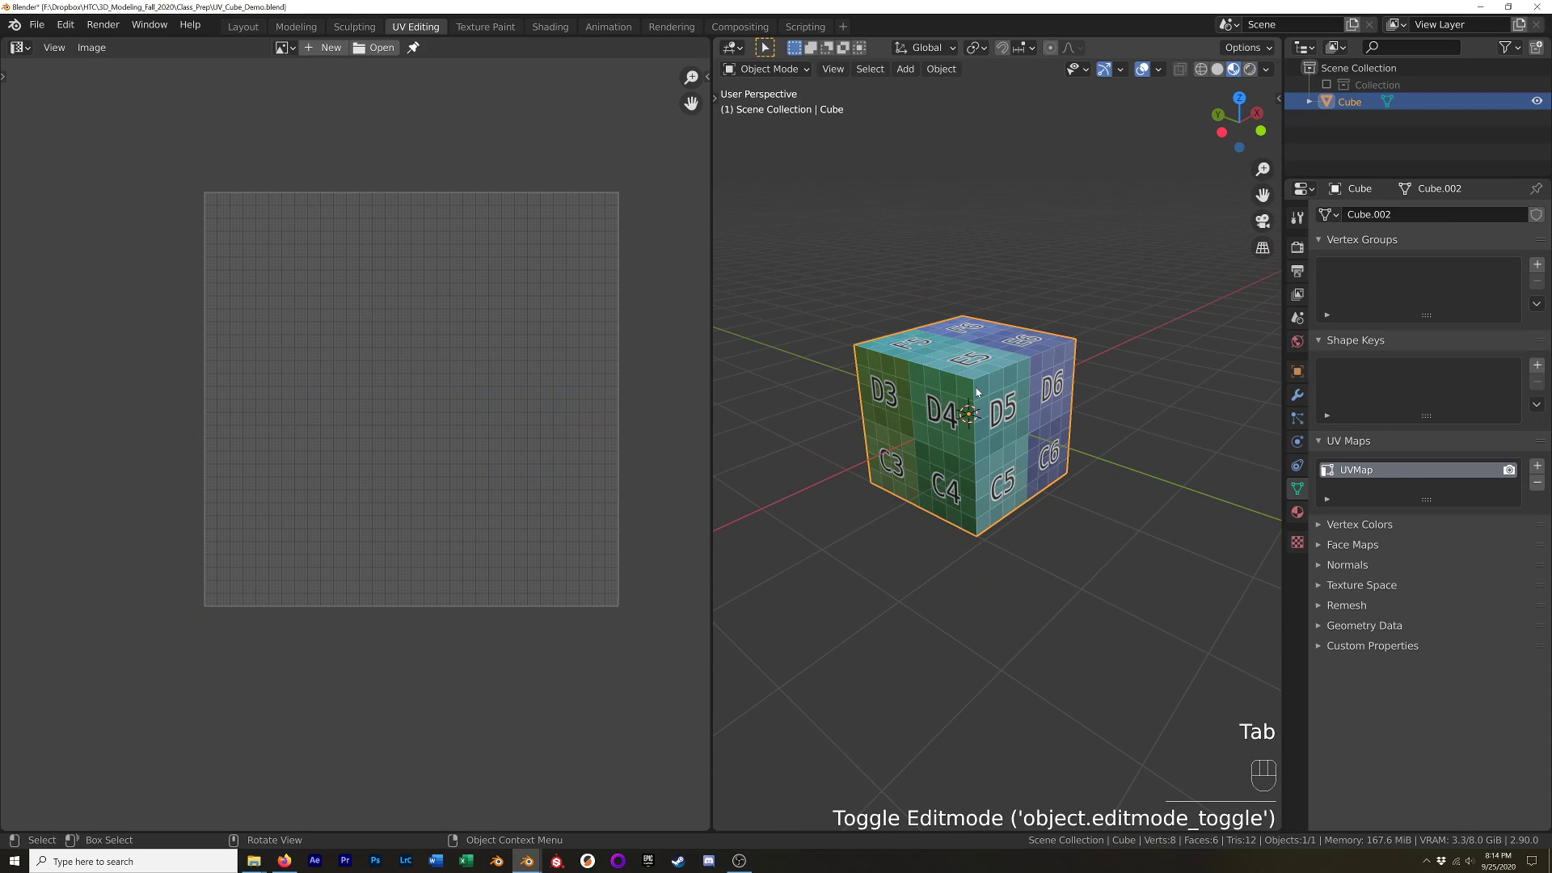
key("h")
right_click(976, 386)
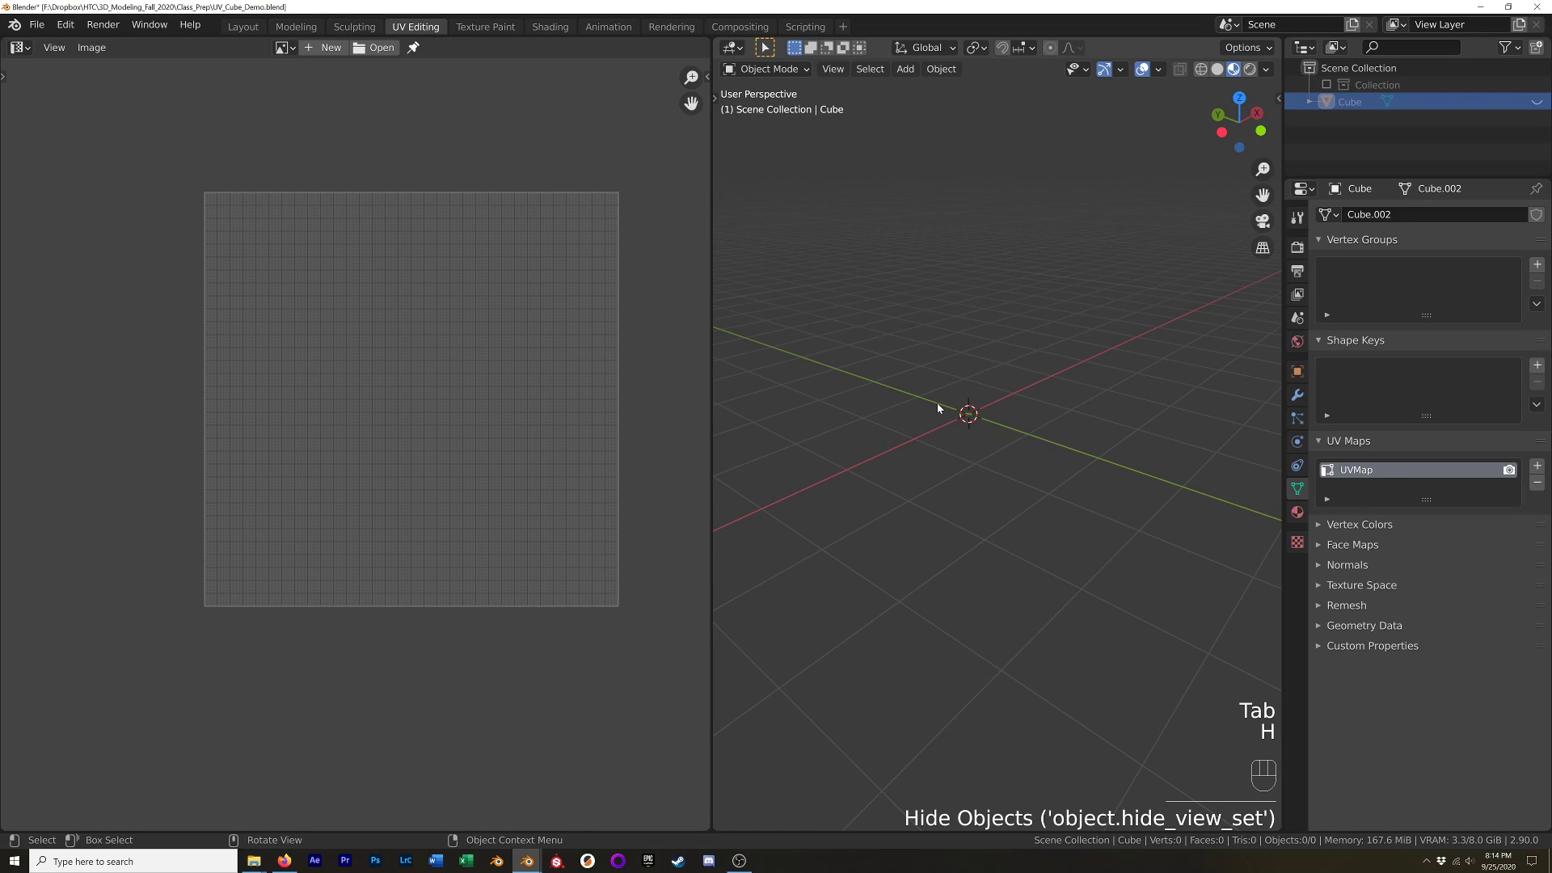
key("shift+a")
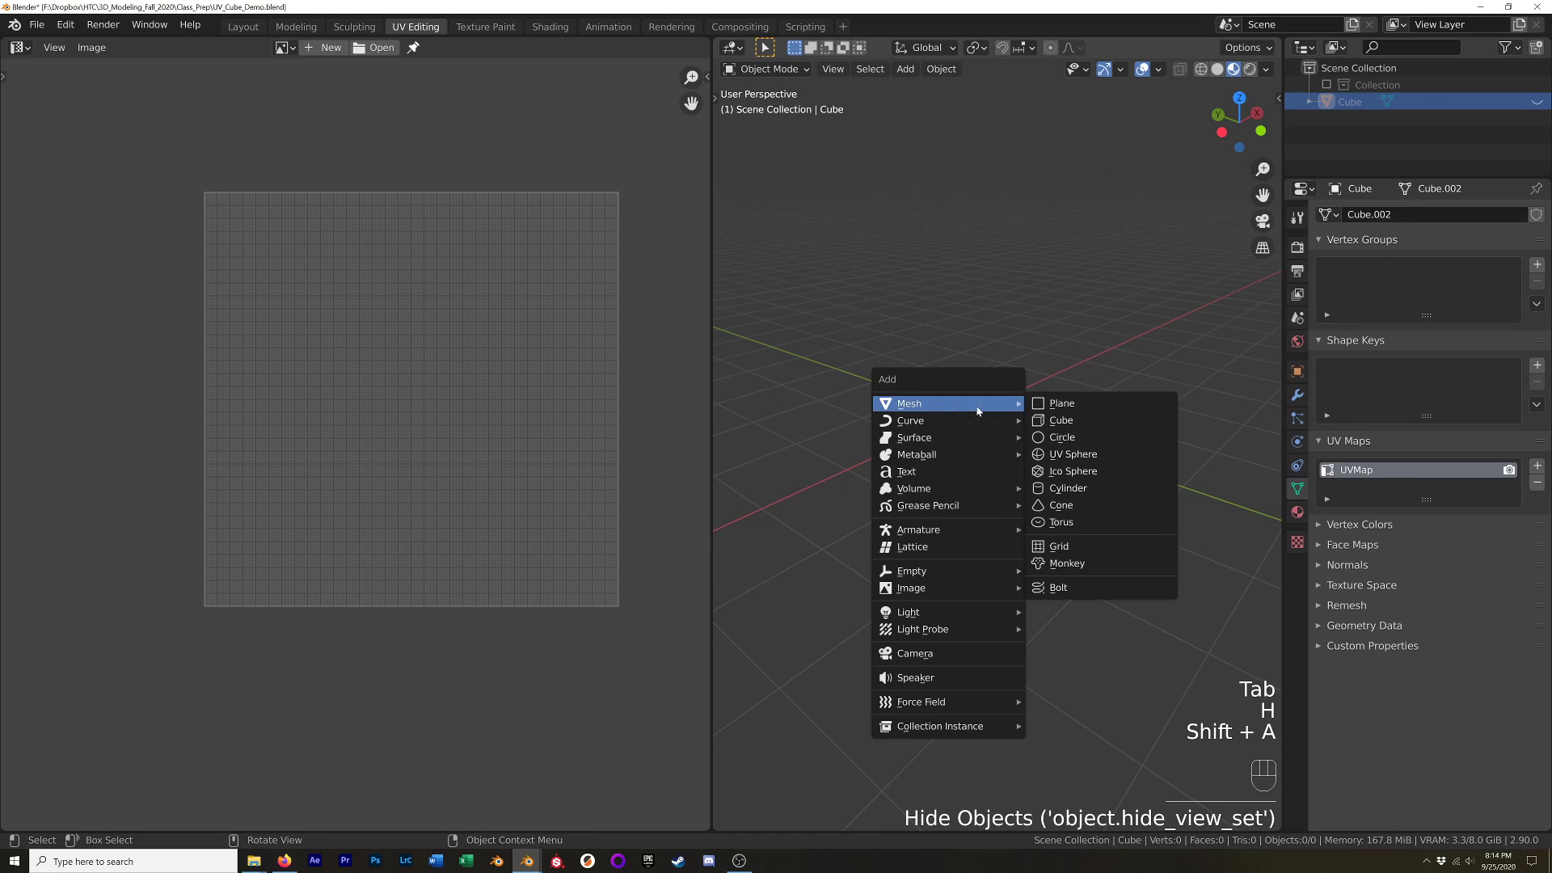
left_click(1067, 488)
key("Tab")
scroll(1013, 450, "up", 1)
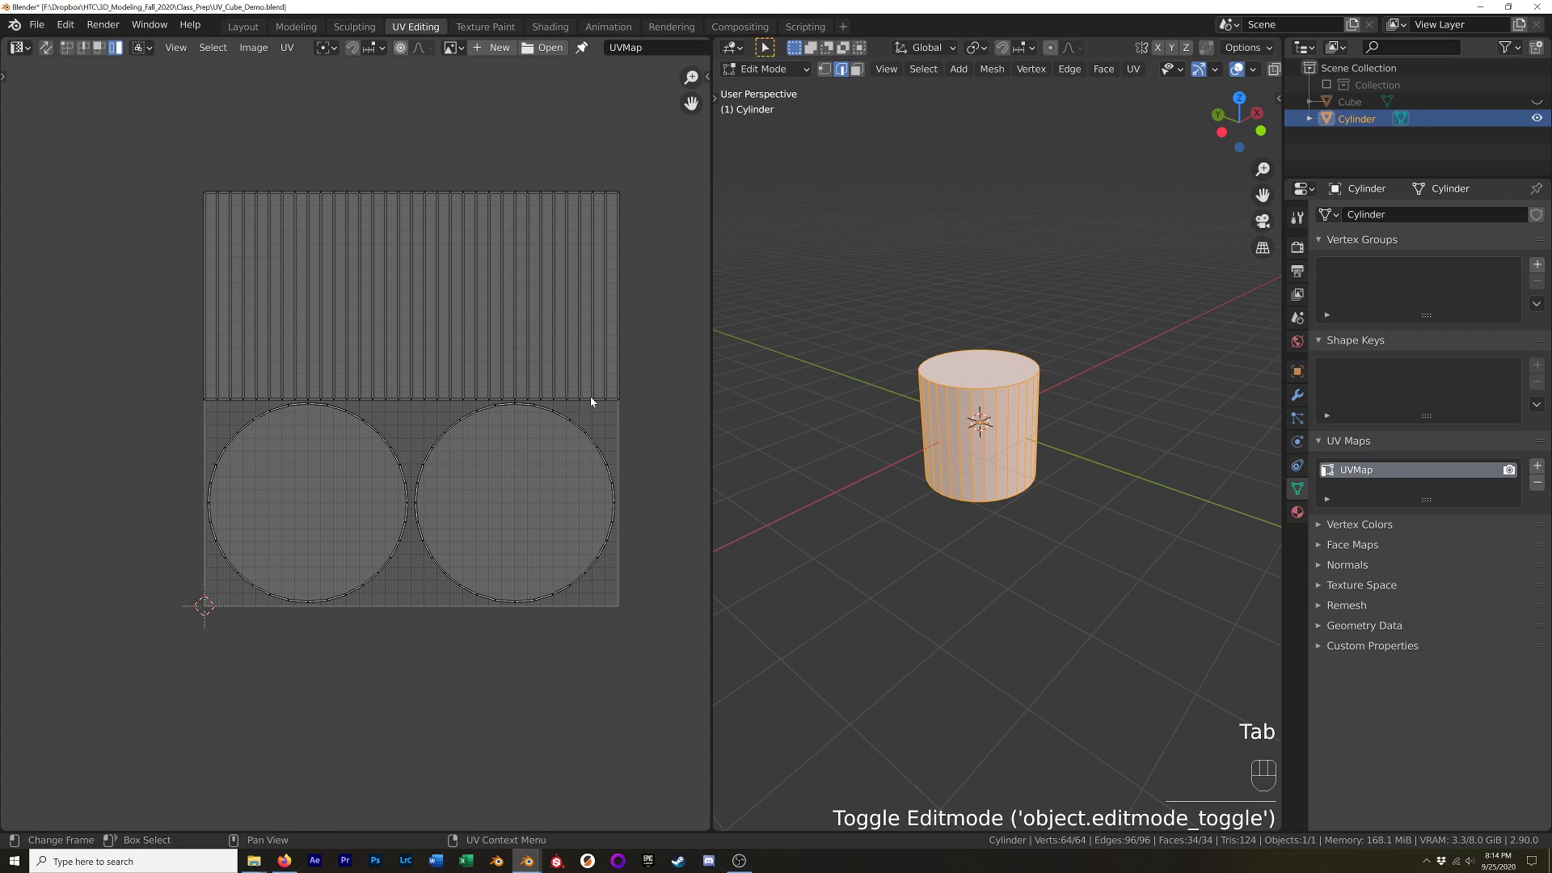
Mark the cylinder's top and bottom edge loops as UV seams.
scroll(993, 505, "up", 3)
middle_click_drag(994, 505, 980, 443)
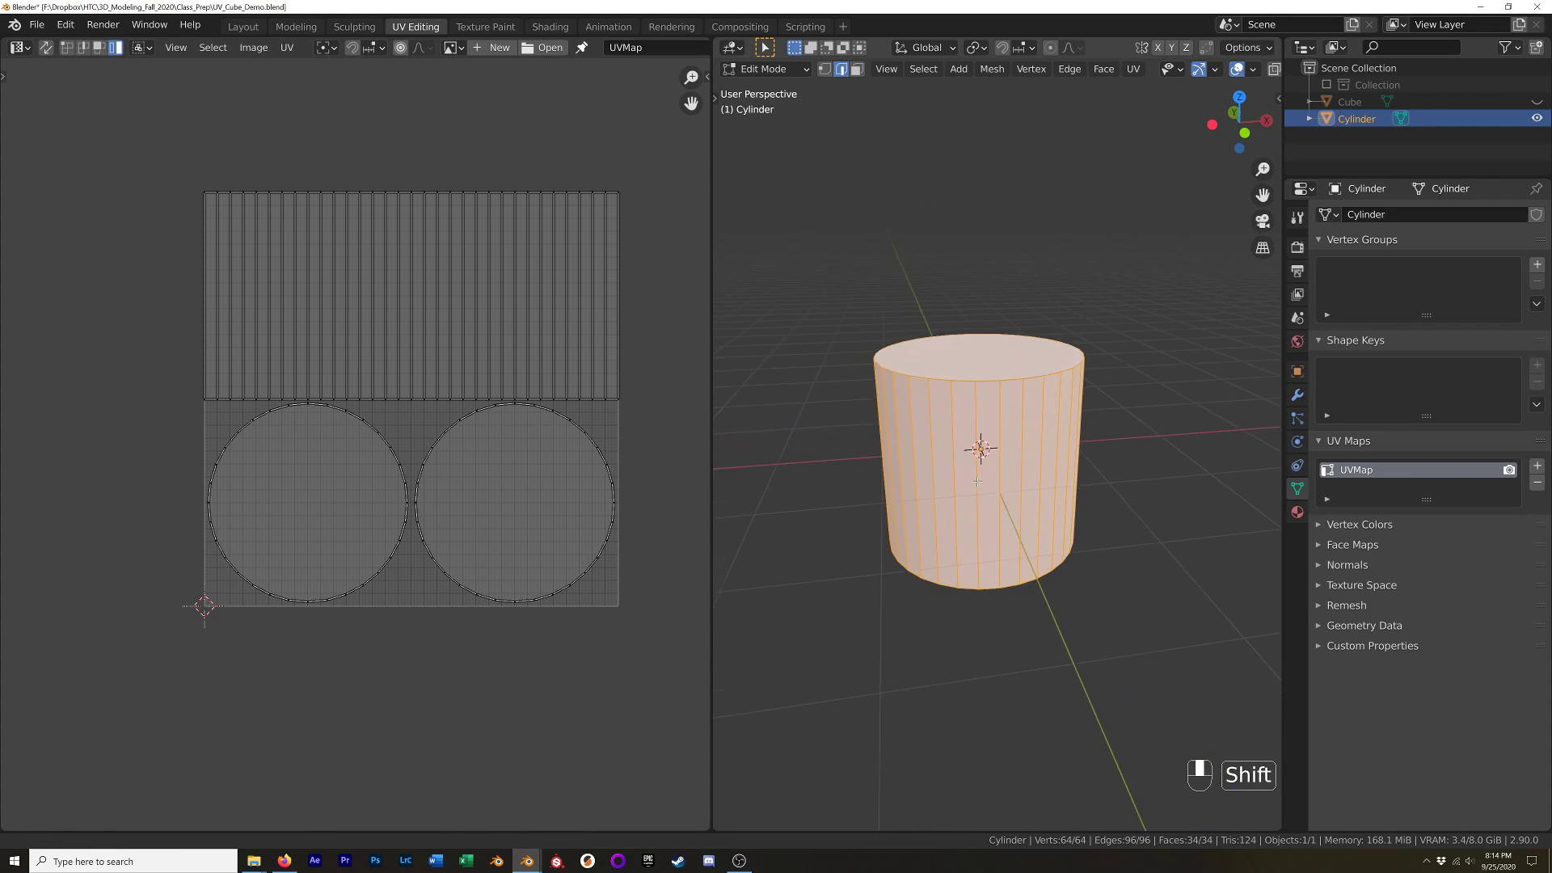
left_click(995, 390, "alt")
middle_click_drag(995, 390, 995, 424)
scroll(1050, 435, "up", 2)
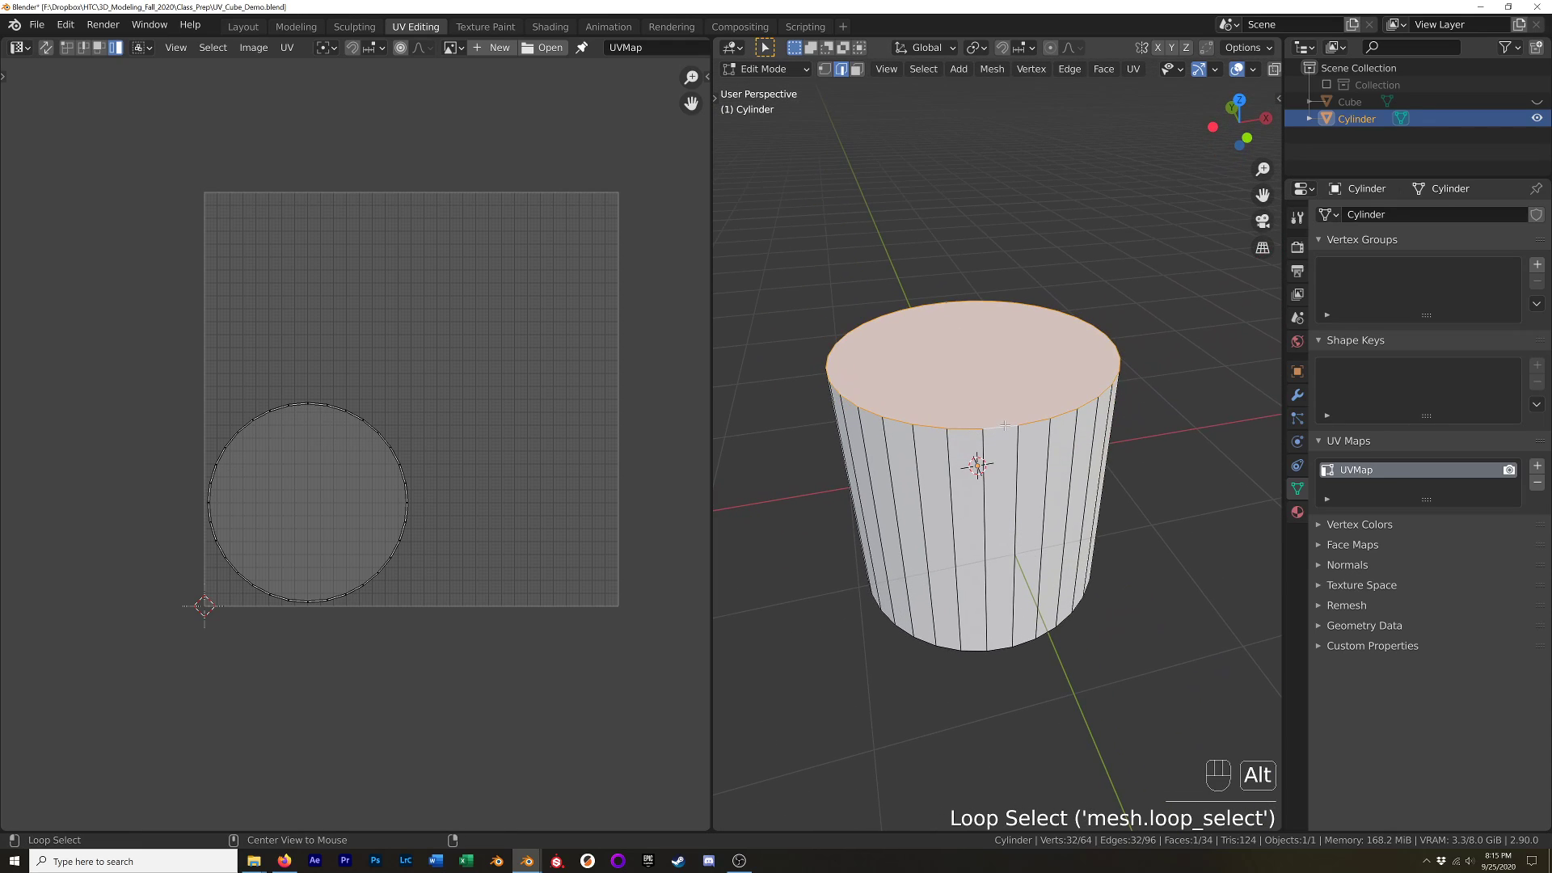
left_click(1001, 650, "alt+shift")
middle_click_drag(994, 665, 1031, 494)
right_click(1037, 477)
left_click(1037, 475)
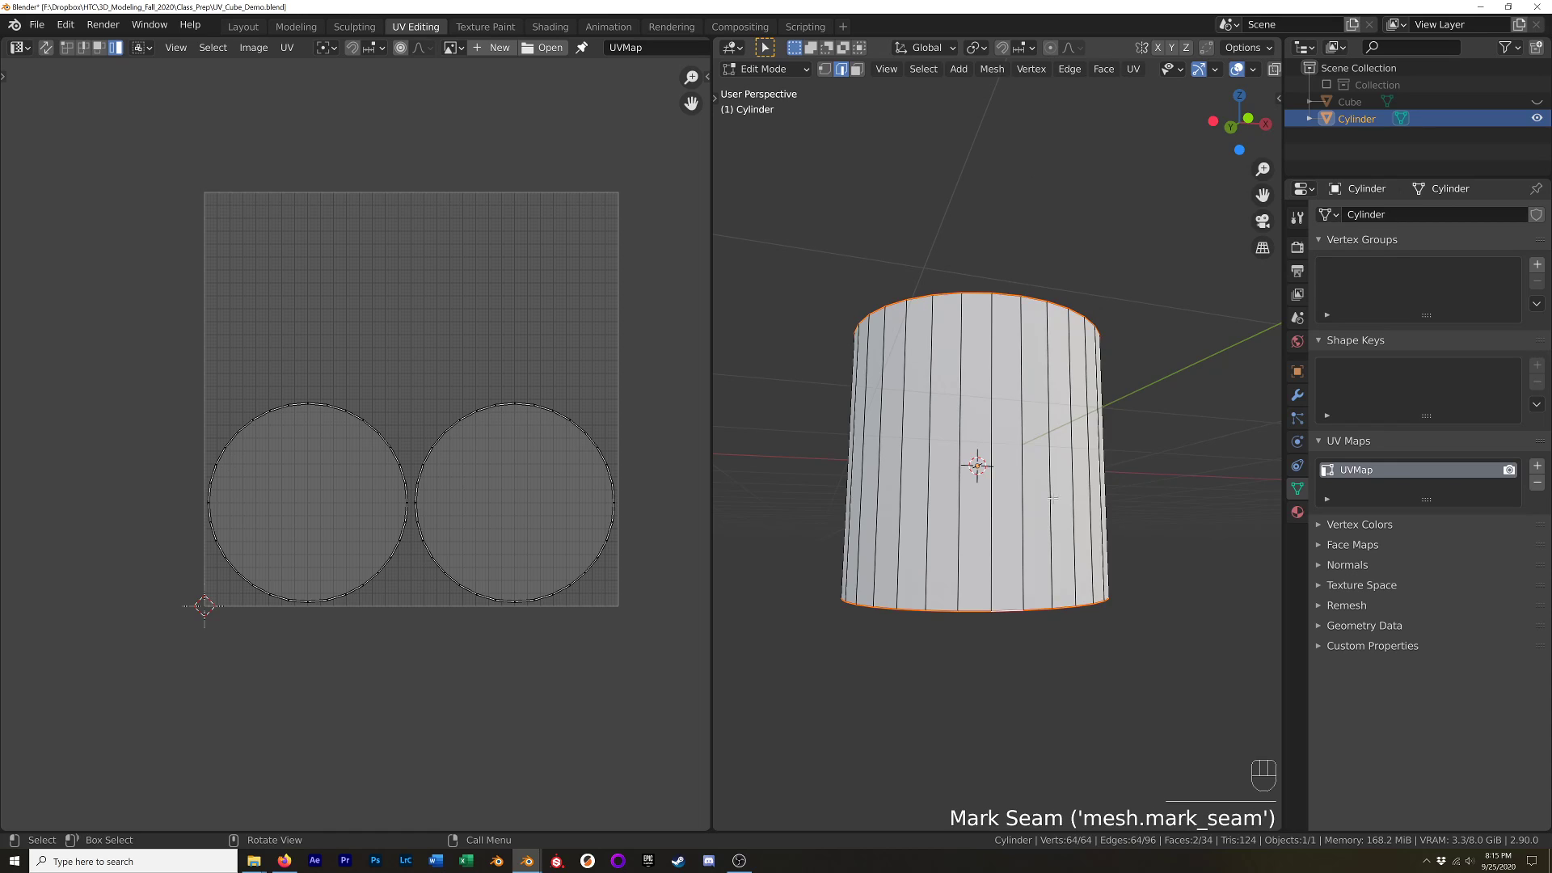
Select the whole cylinder and unwrap it with only the two cap loops as seams.
key("alt+z")
middle_click_drag(946, 556, 1135, 558)
left_click(1123, 603)
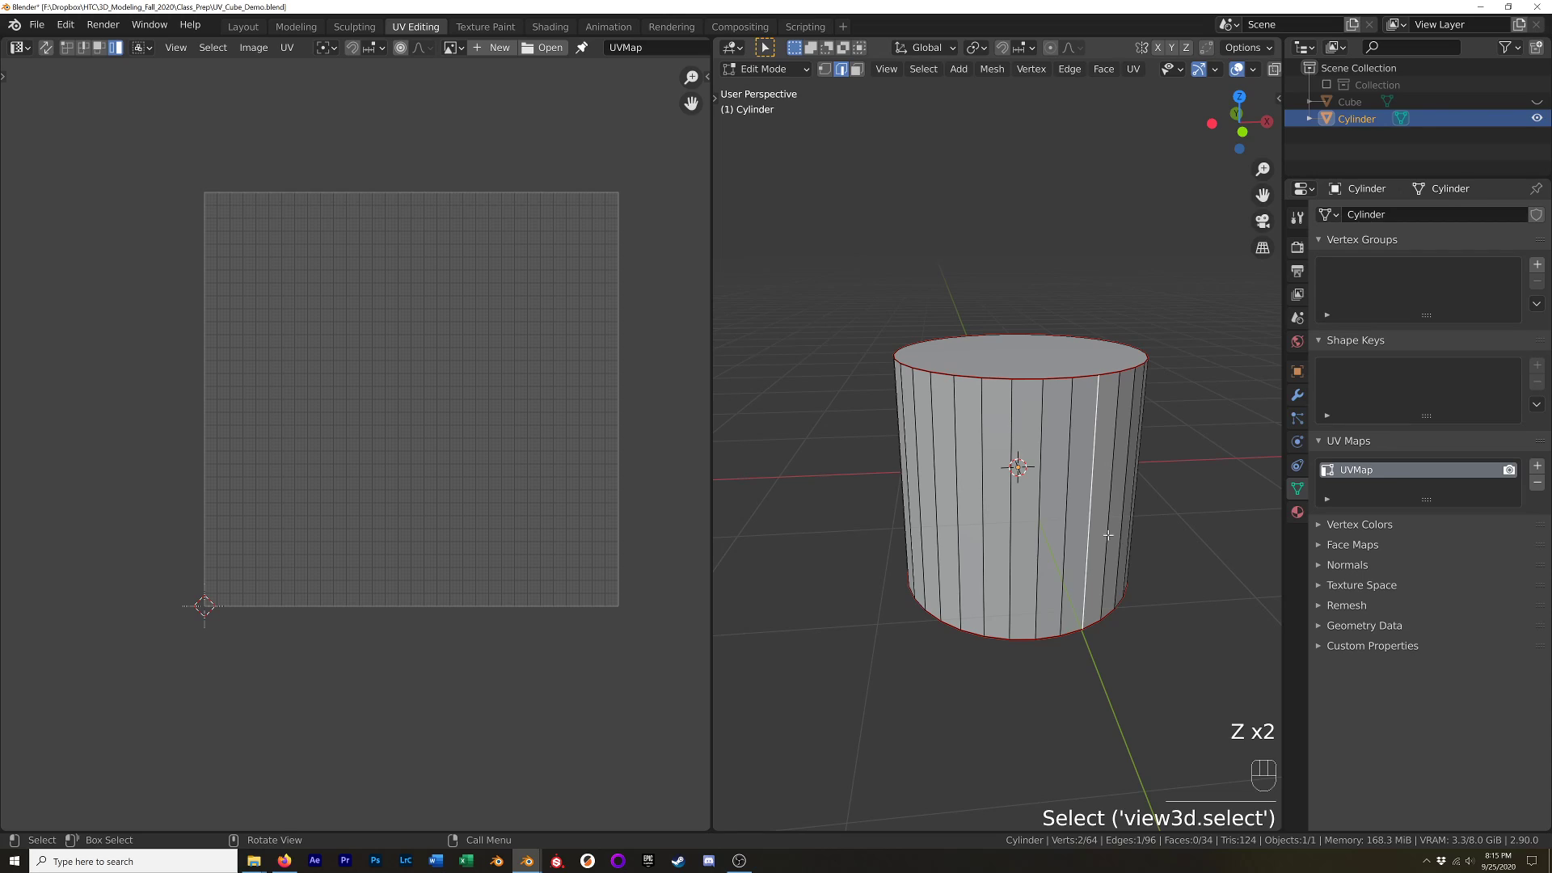
key("a")
key("u")
left_click(1108, 535)
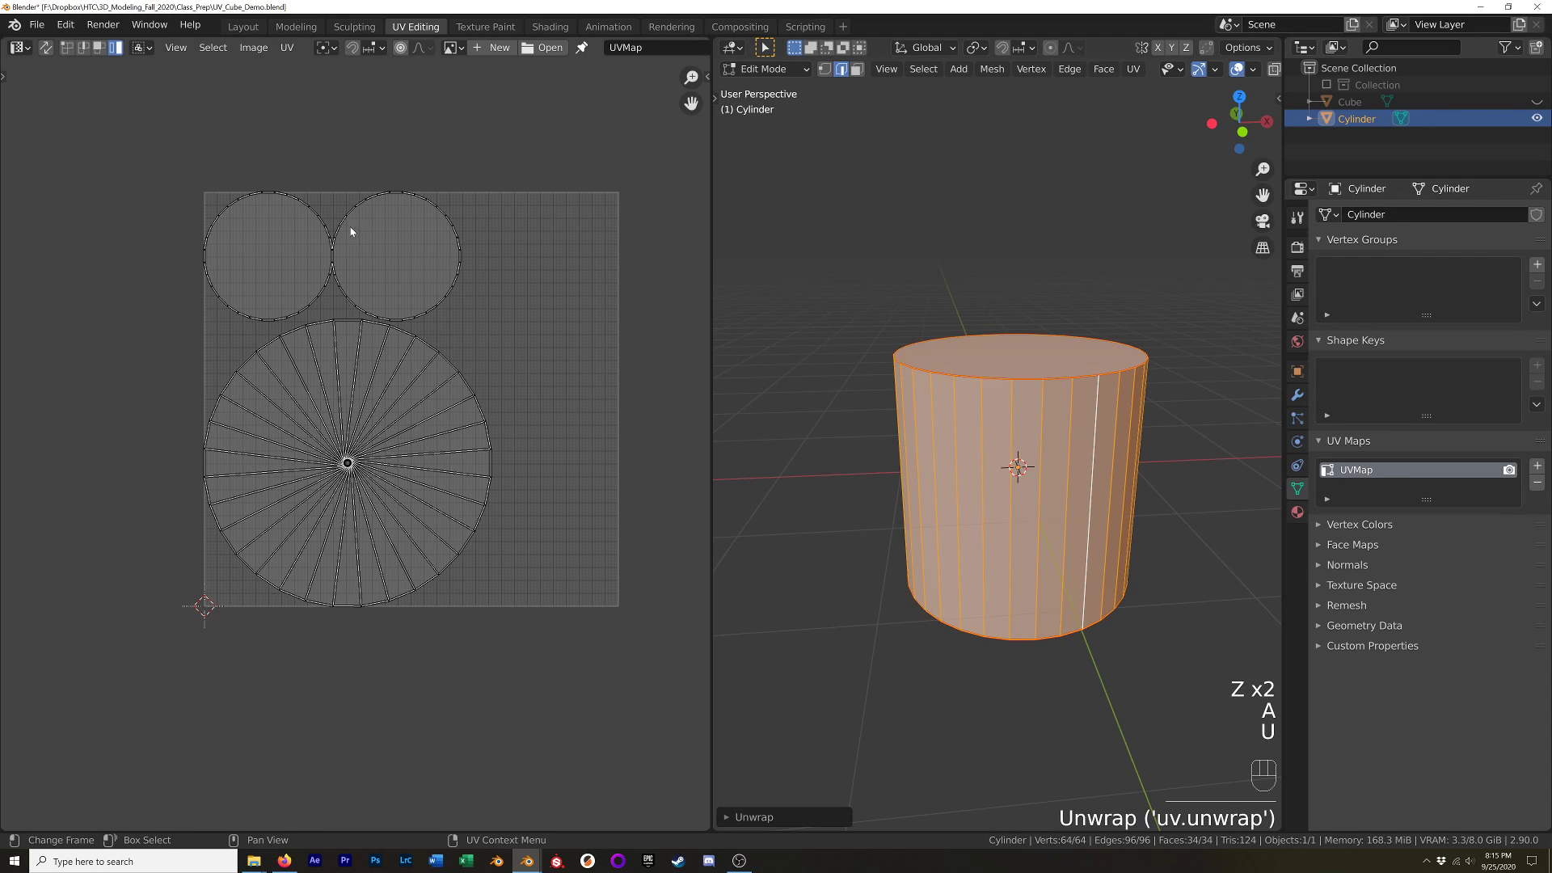
Turn on UV sync selection with face select and pick both cap islands and a side wedge to match them to the cylinder's faces.
left_click(405, 253)
left_click(46, 50)
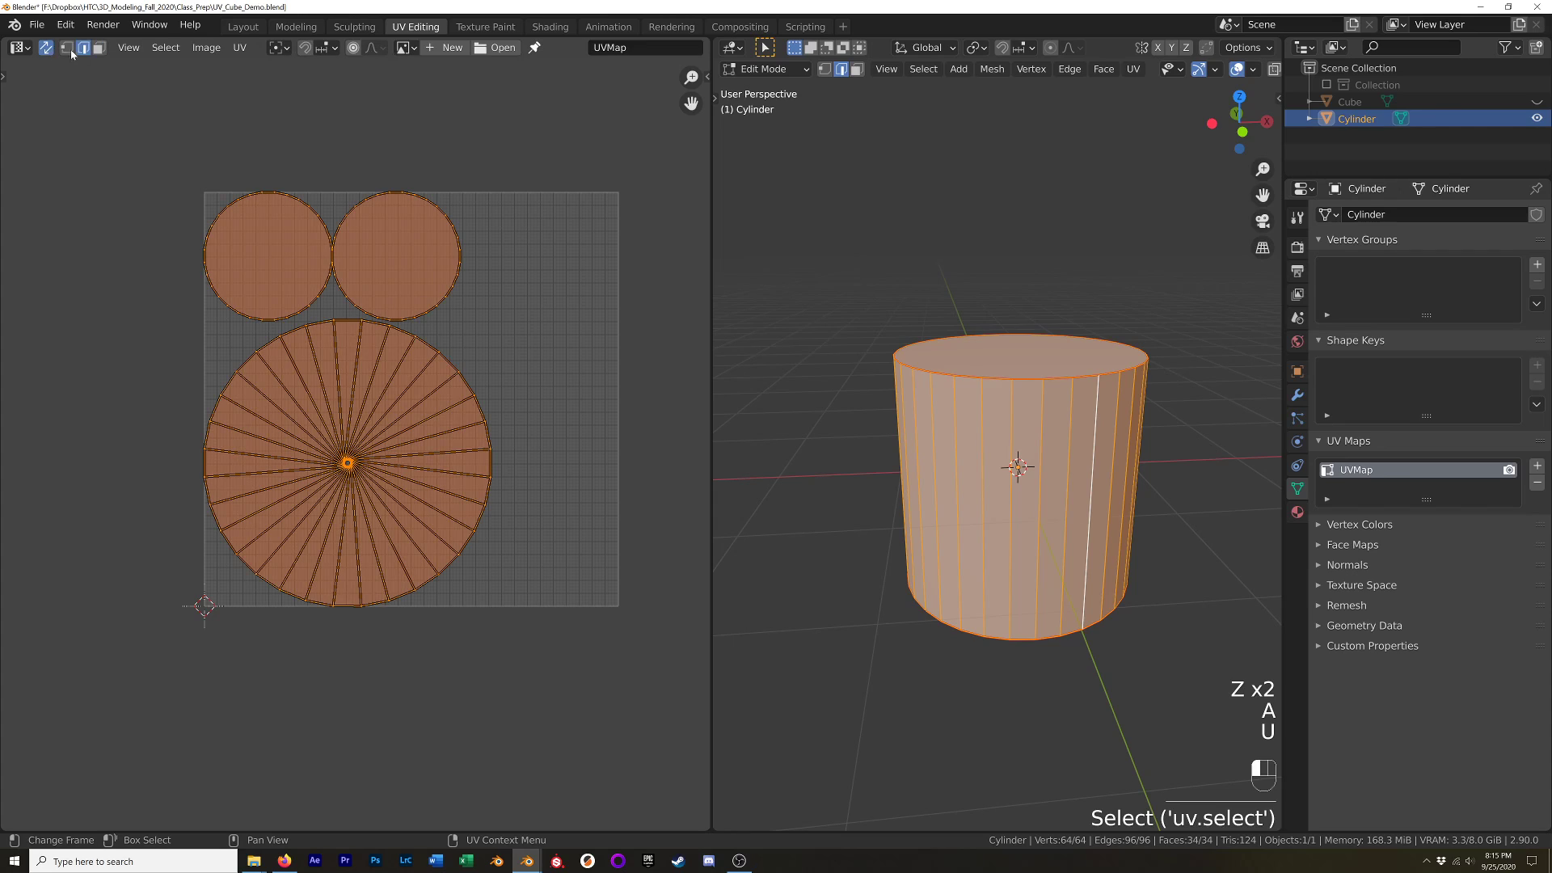
left_click(68, 49)
left_click(99, 50)
left_click(396, 258)
mouse_move(1027, 430)
middle_mouse_down()
mouse_move(1028, 373)
mouse_move(986, 414)
mouse_move(1018, 417)
middle_mouse_up()
left_click(293, 270)
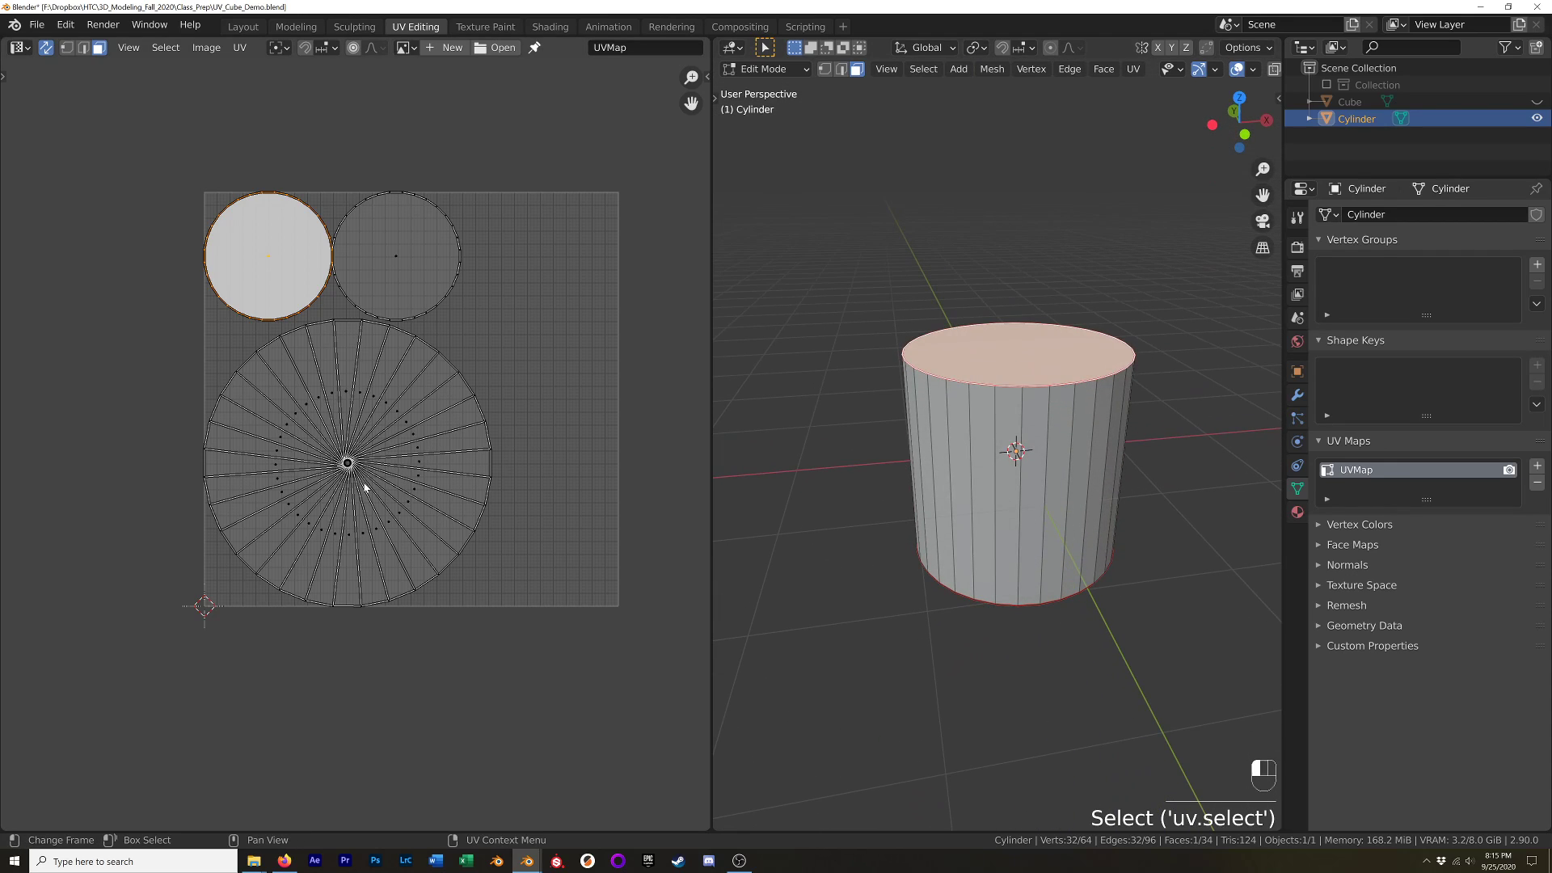
left_click(402, 512)
middle_click_drag(889, 461, 984, 468)
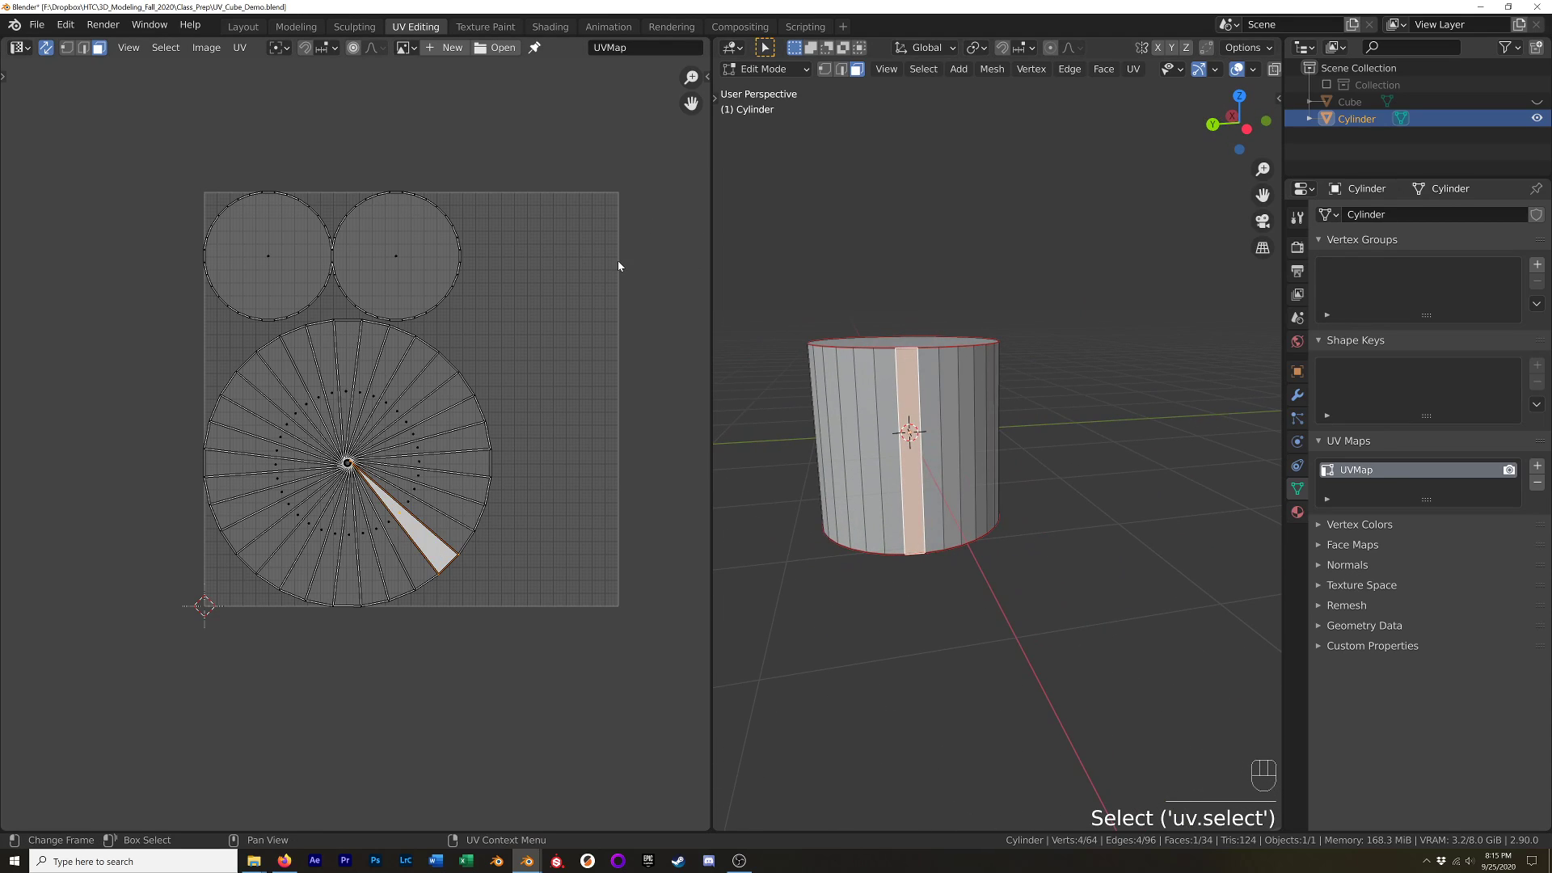
Assign the existing UV_Test material to the cylinder and show the viewport in Material Preview shading.
left_click(1297, 511)
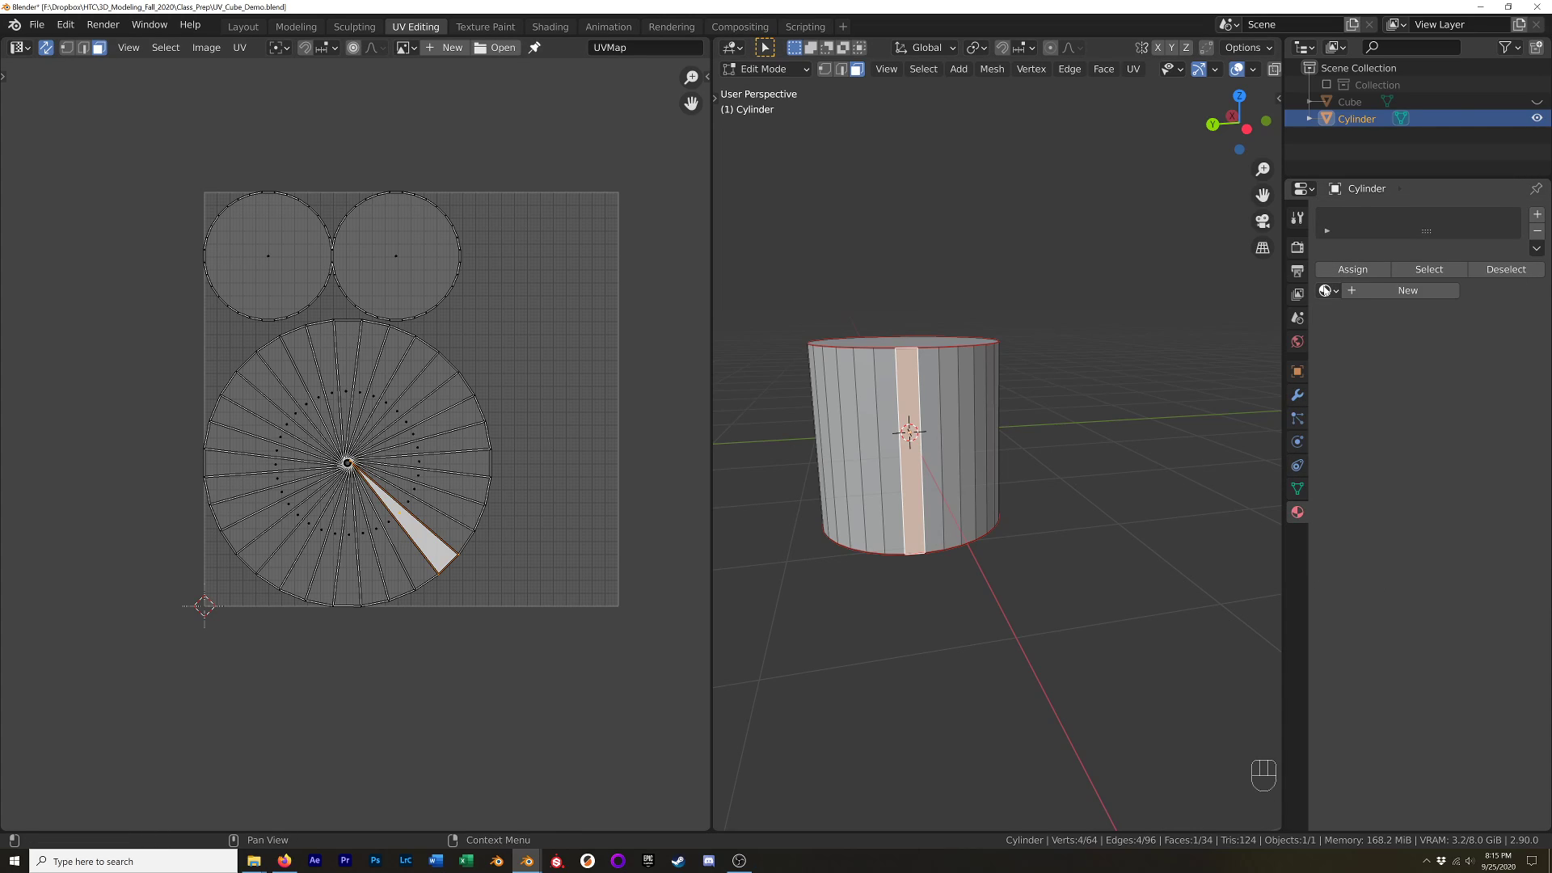
left_click(1327, 290)
left_click(1133, 347)
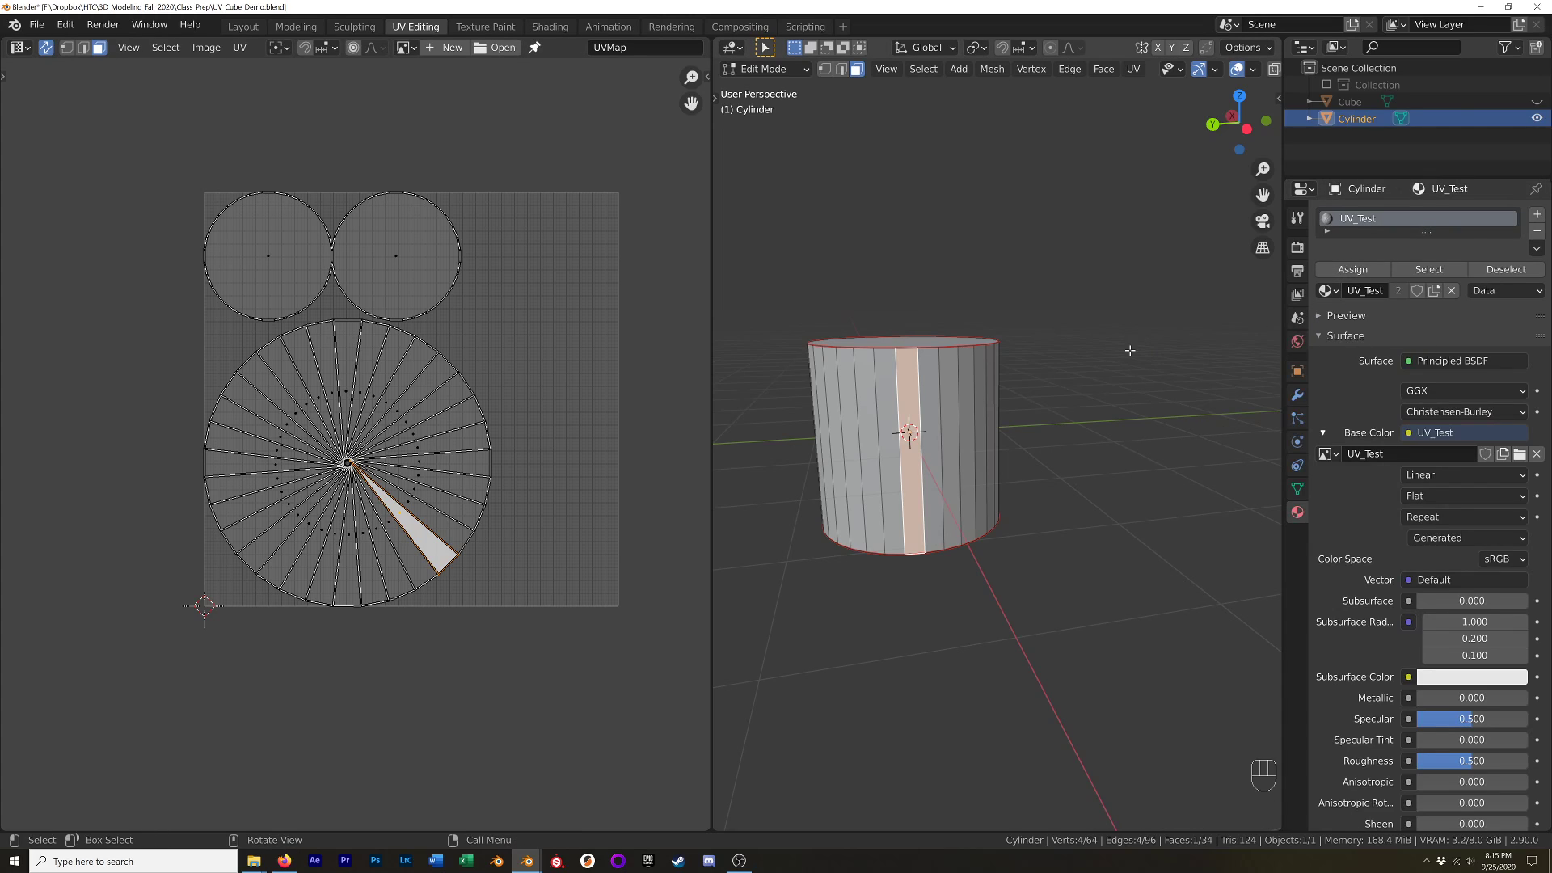
key("z")
left_click(960, 408)
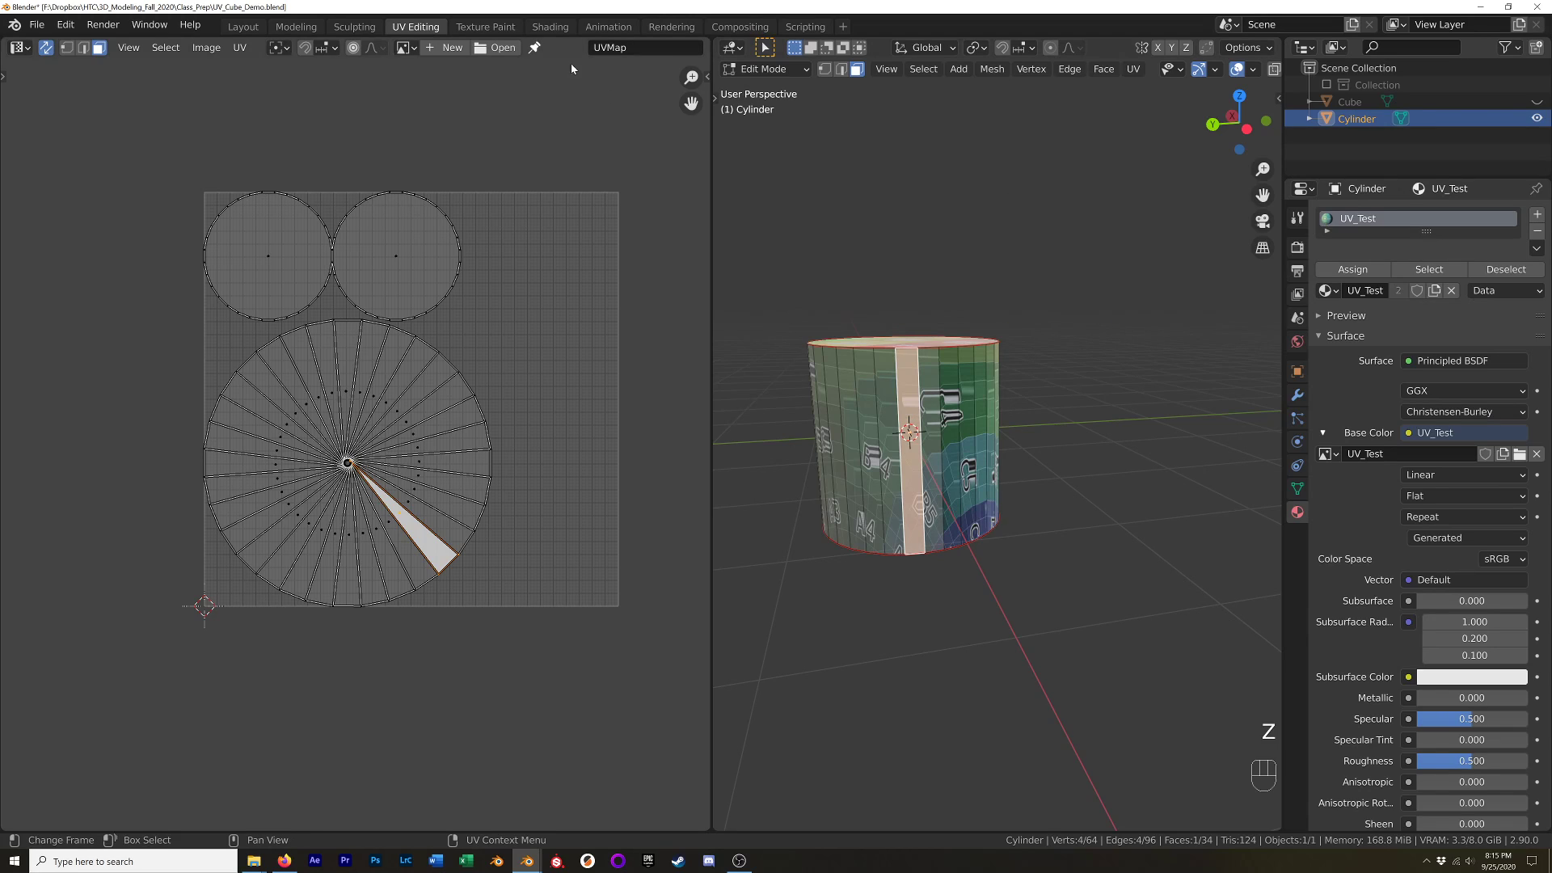
Turn on the Stretching overlay in the UV editor and inspect the test texture around the cylinder's side in Object Mode.
key("n")
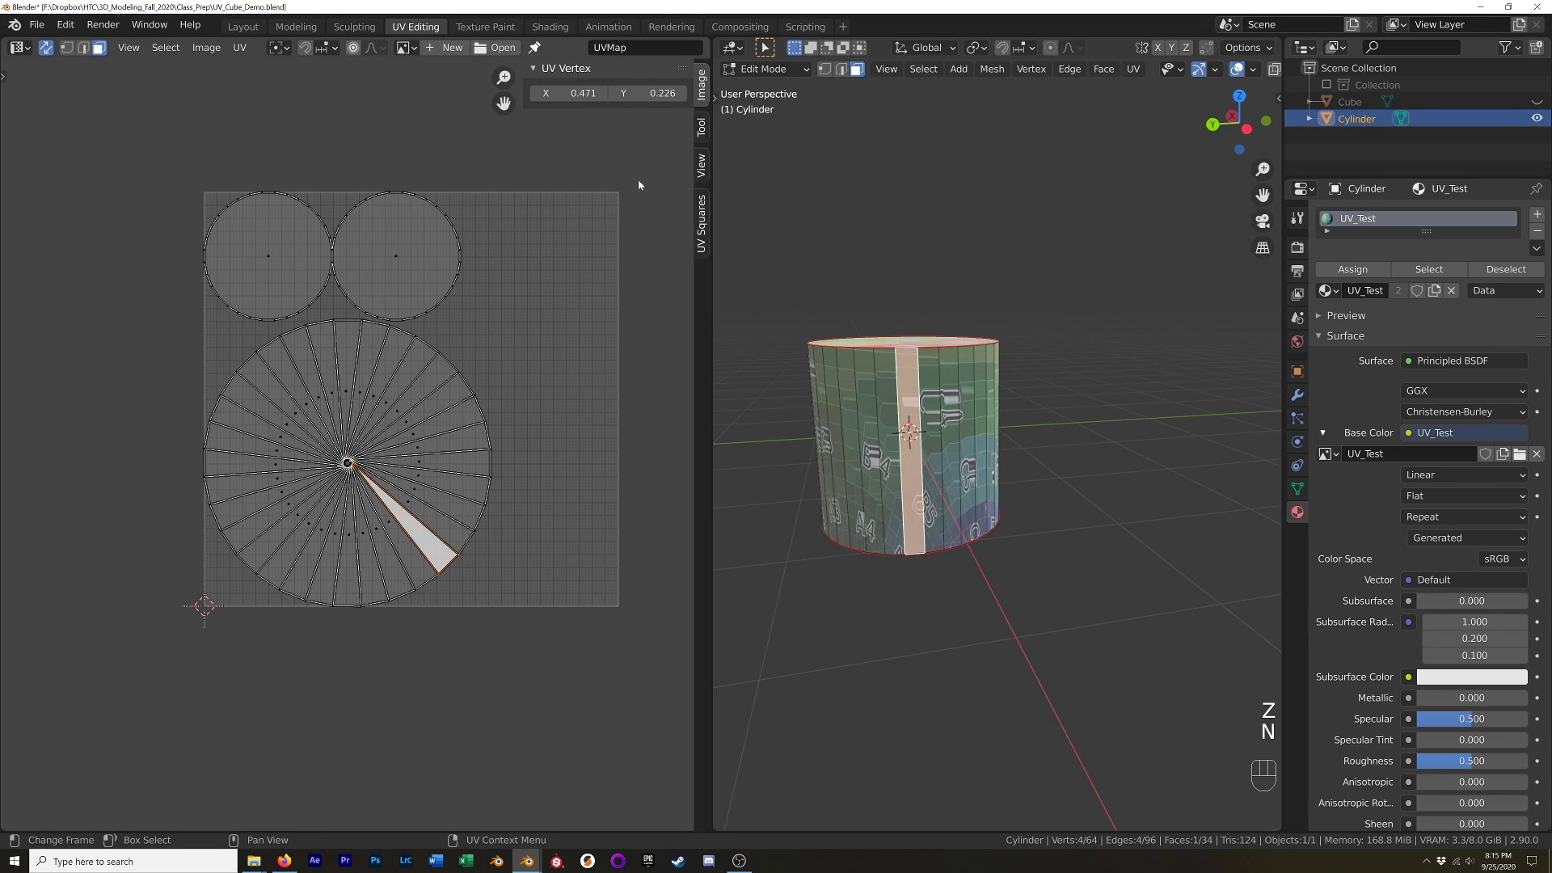
left_click(701, 127)
left_click(702, 166)
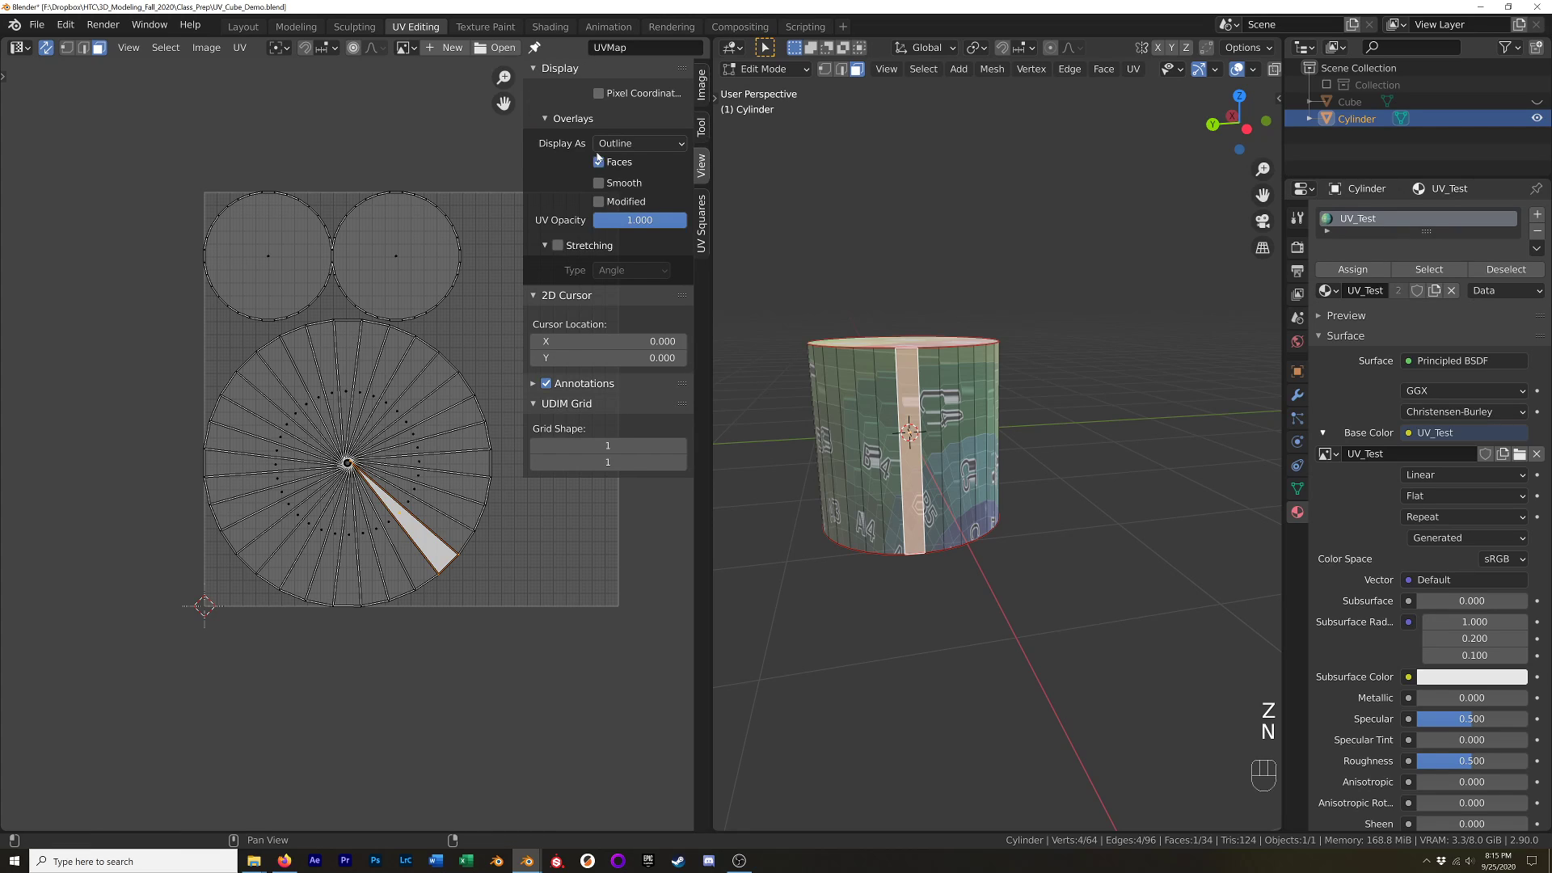
left_click(558, 245)
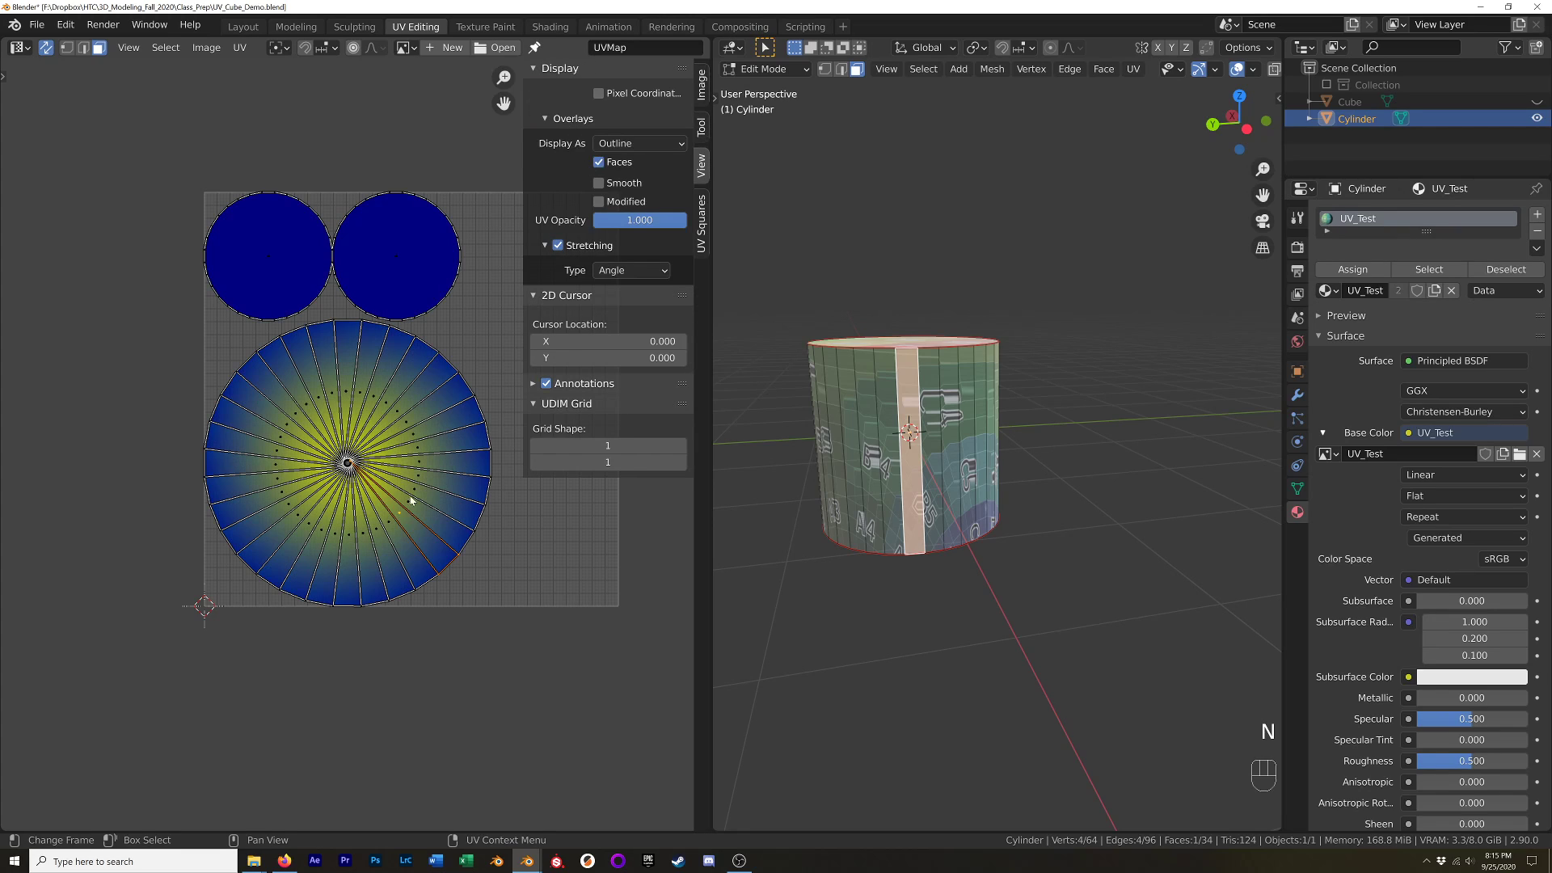
scroll(978, 441, "up", 3)
key("Tab")
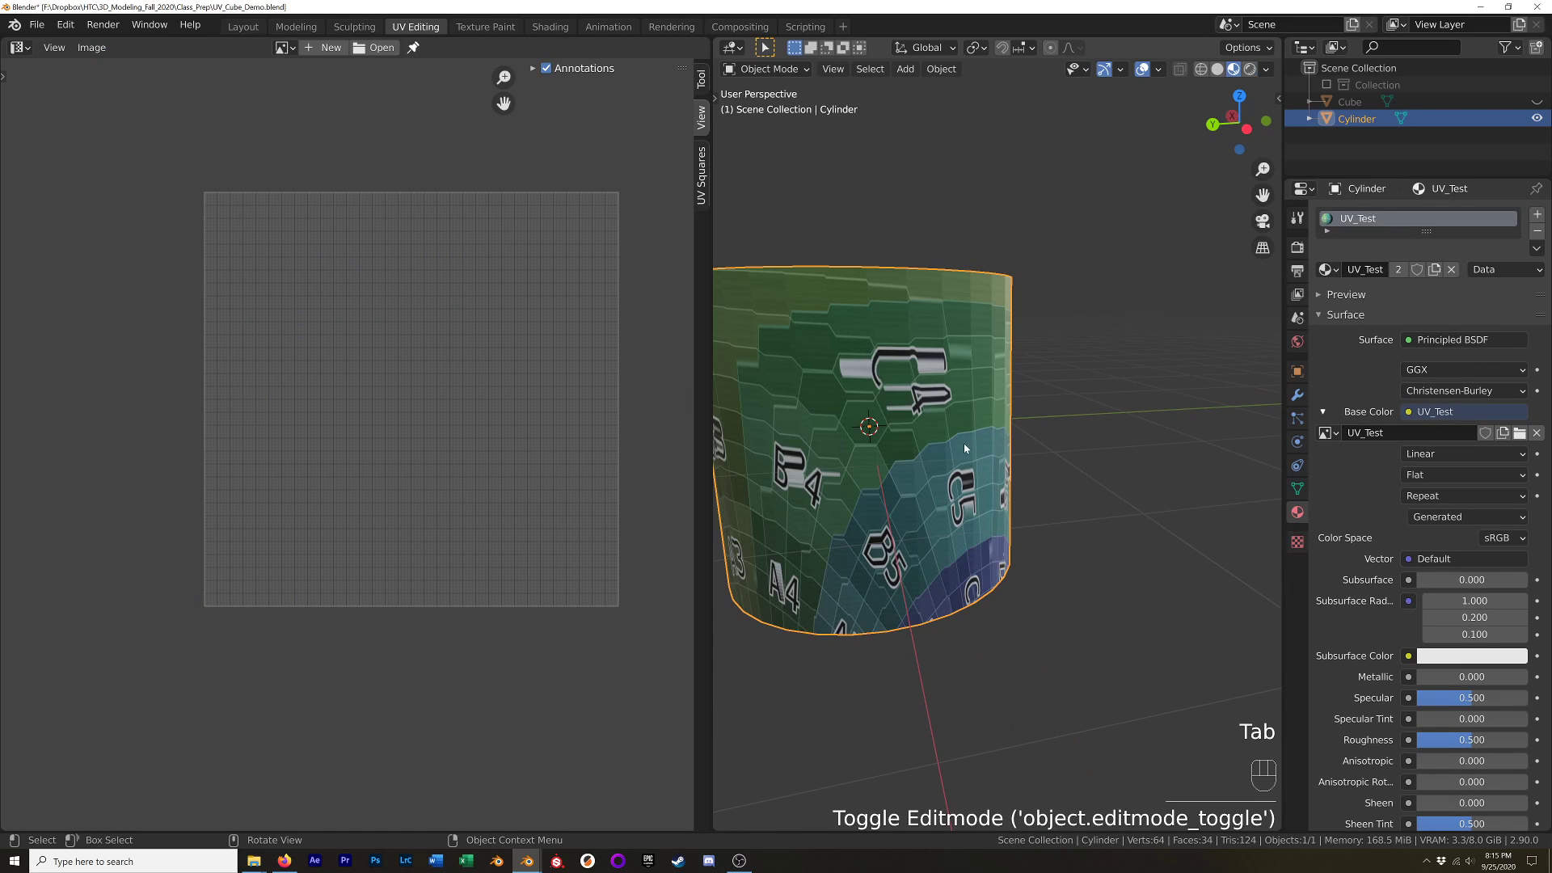
middle_click_drag(963, 442, 908, 366)
key("Tab")
Mark a single vertical edge on the cylinder's side as a UV seam in edge select mode.
middle_click_drag(986, 395, 986, 363)
key("2")
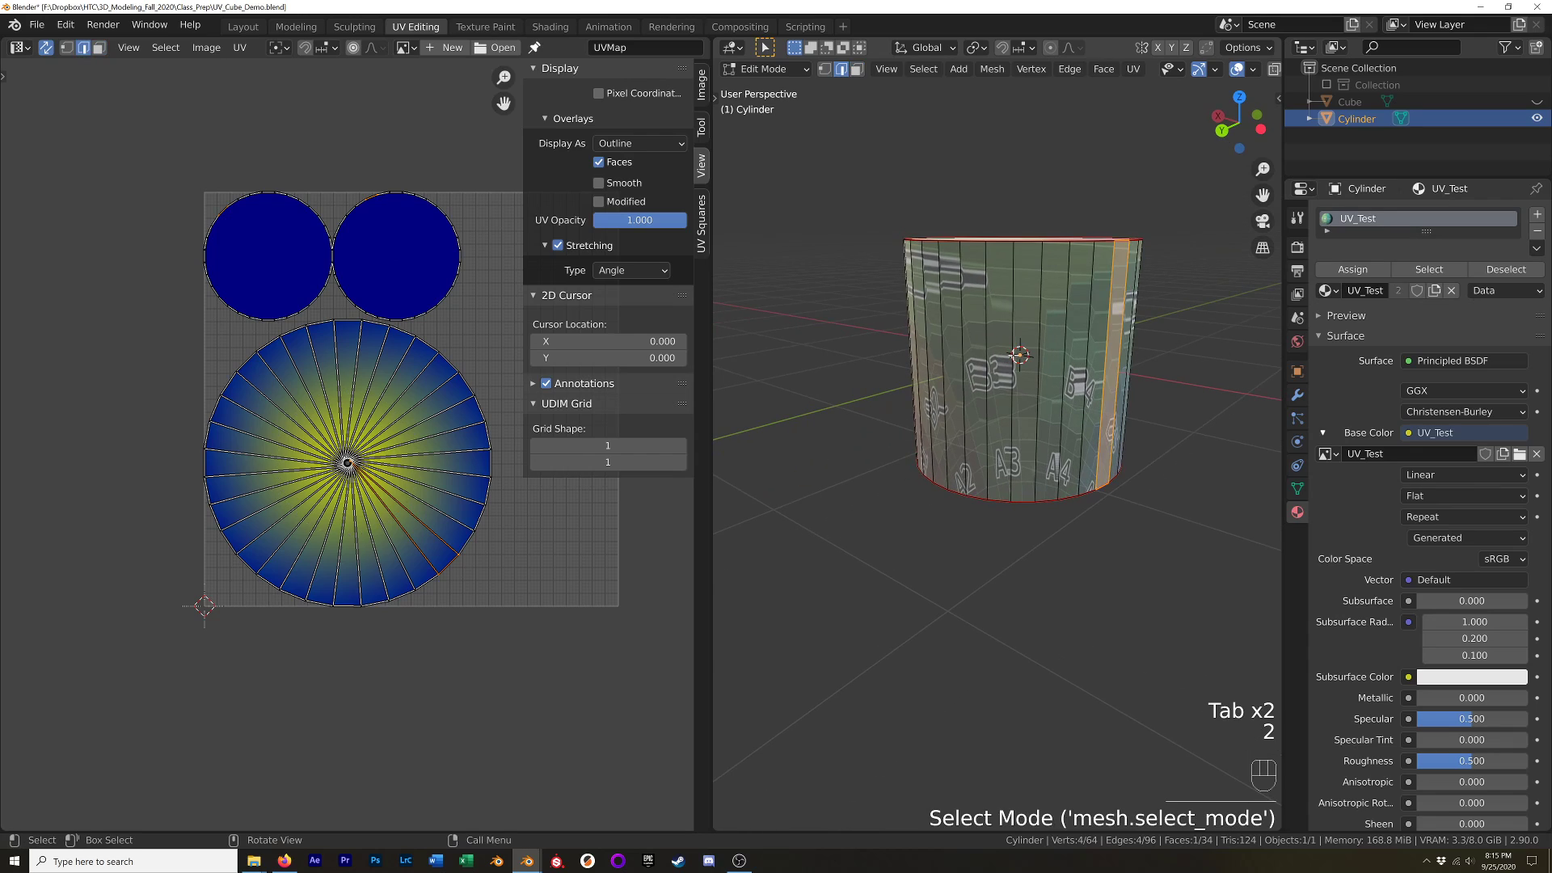
left_click(1102, 289)
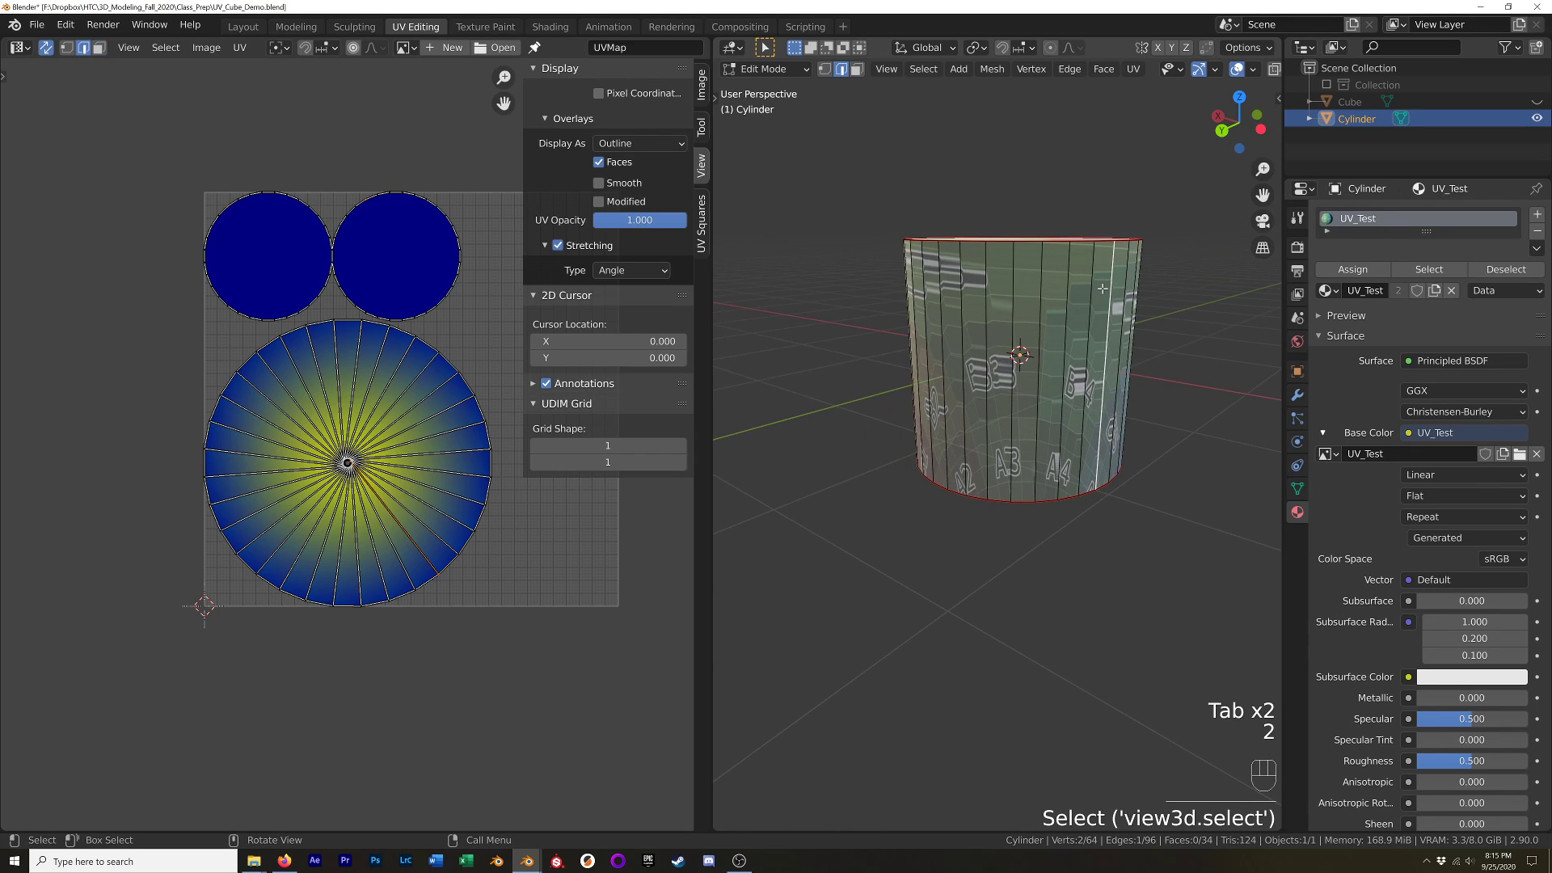
middle_click_drag(1103, 289, 962, 299)
key("KP_1")
scroll(1119, 277, "down", 1)
middle_click_drag(1098, 312, 1088, 265, "shift")
middle_click_drag(1088, 266, 921, 309)
left_click(920, 310)
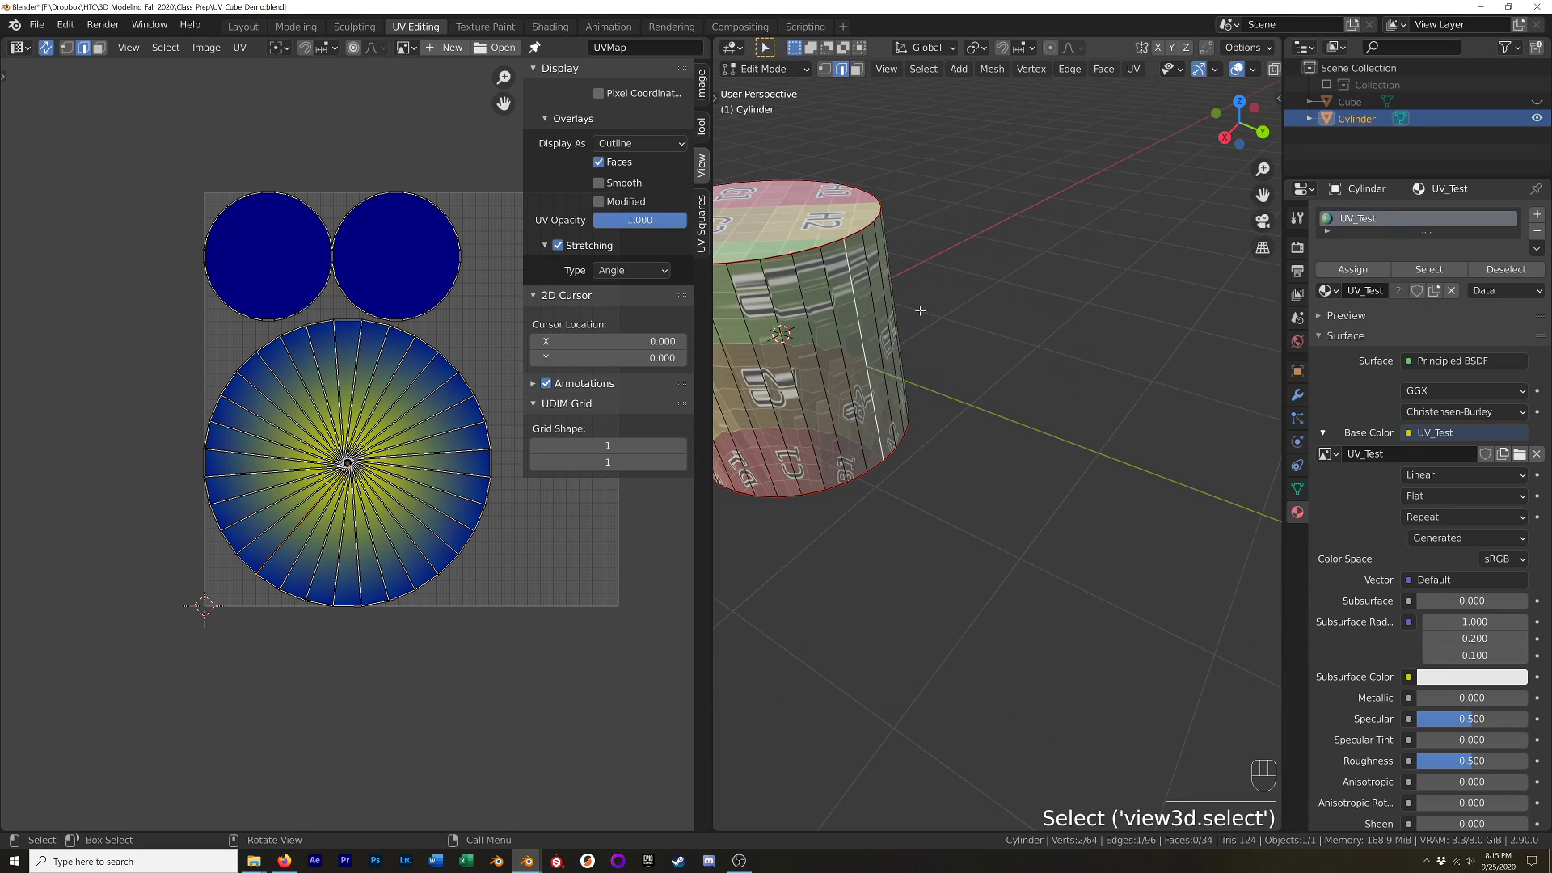
right_click(920, 310)
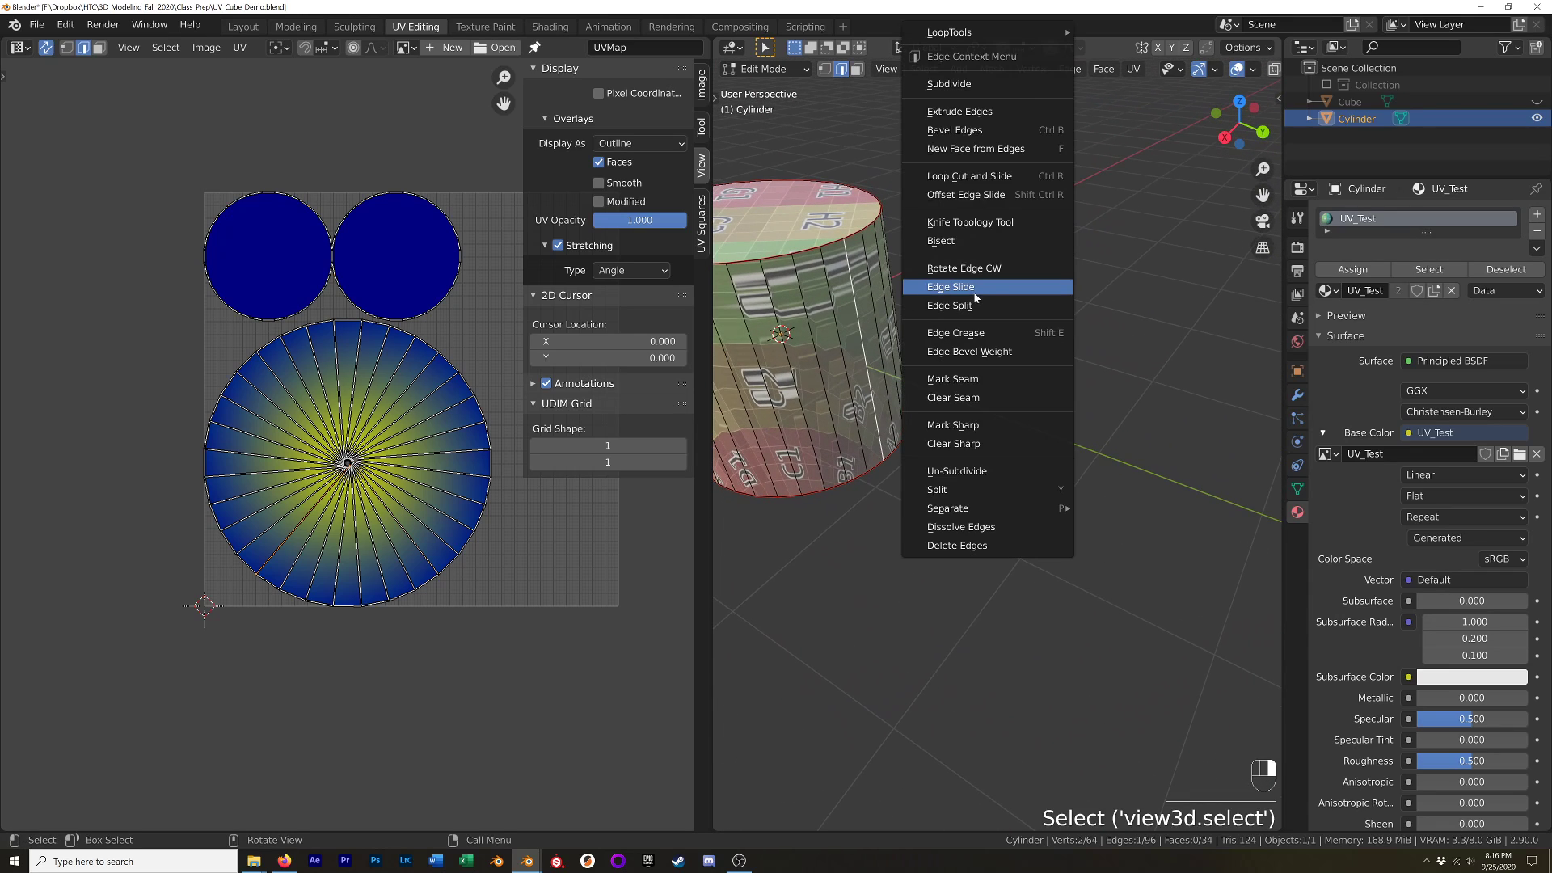
left_click(997, 380)
Select the whole cylinder, unwrap it again with the side seam, and review the new UV layout and texture.
middle_click_drag(997, 380, 986, 355)
key("a")
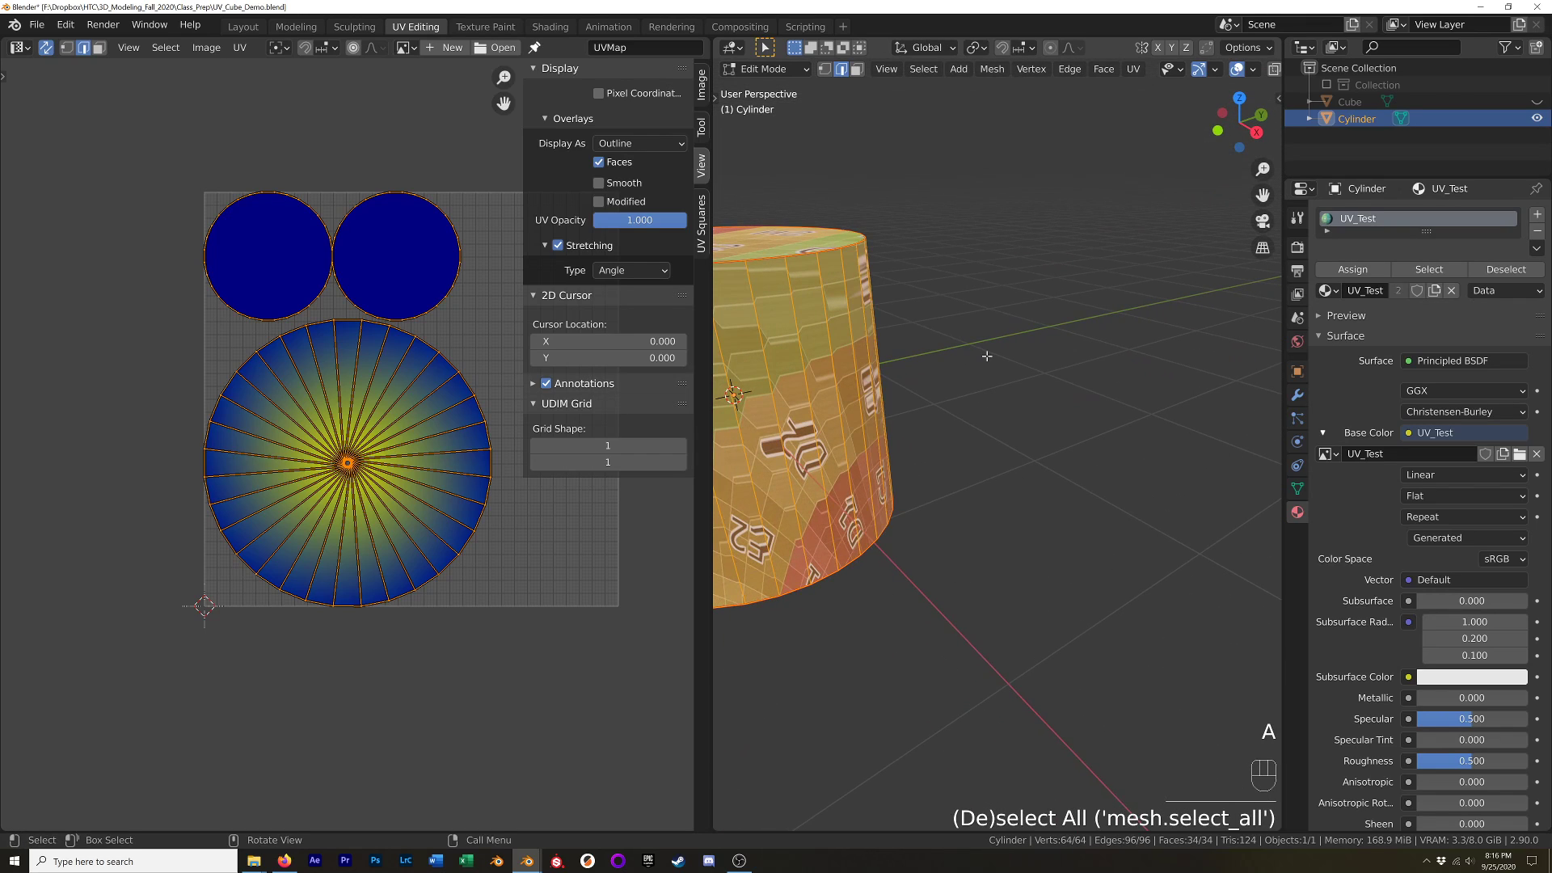
key("u")
left_click(986, 356)
middle_click_drag(881, 490, 1254, 408)
middle_click_drag(990, 419, 1034, 447)
scroll(337, 339, "down", 2)
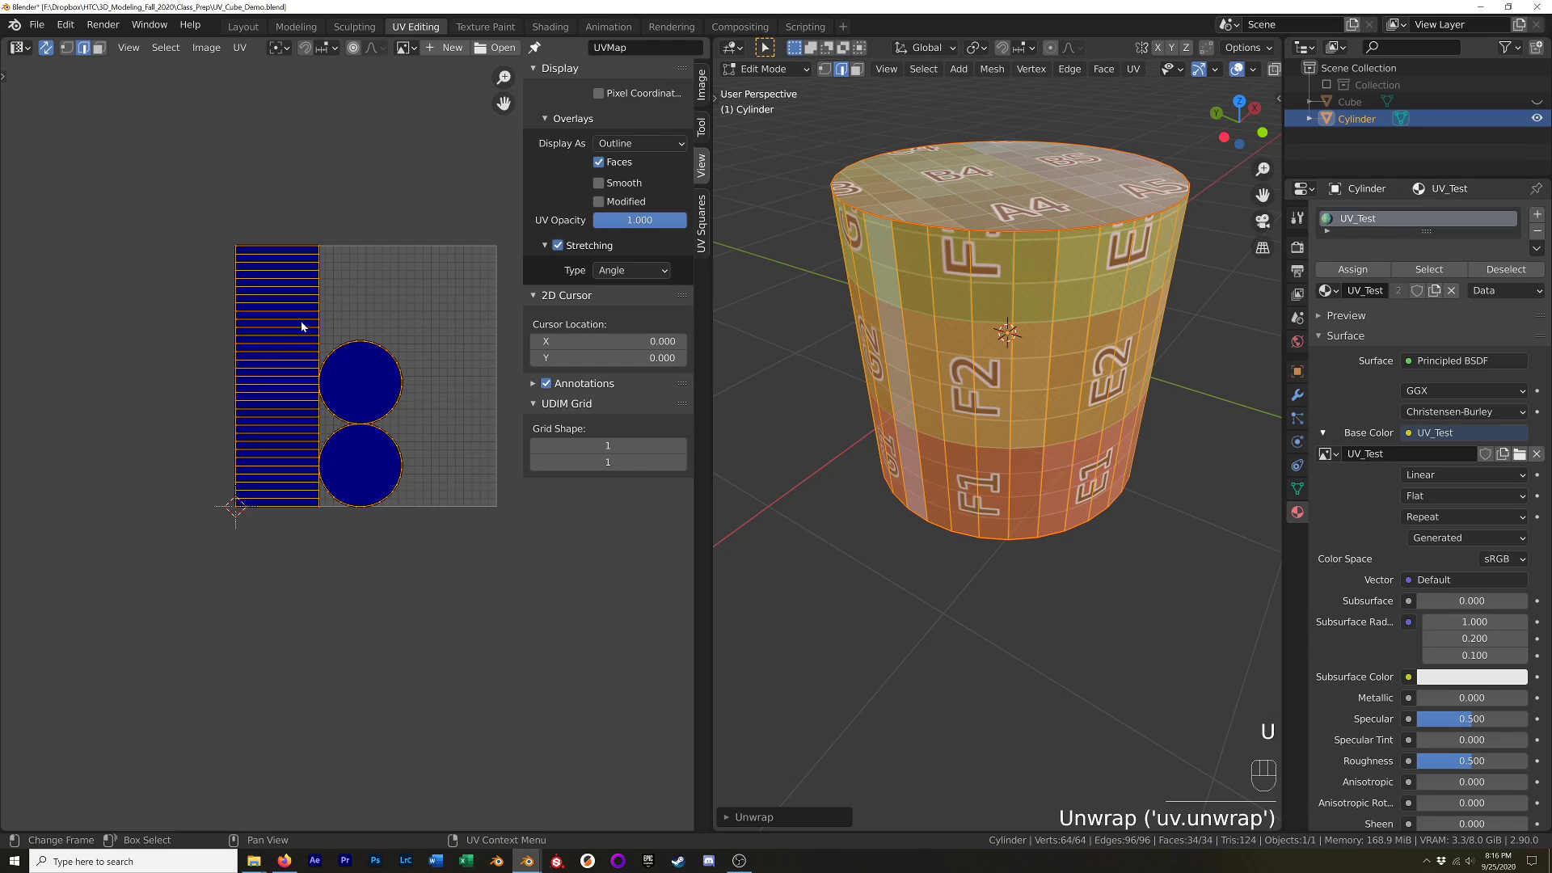
scroll(305, 323, "up", 2)
middle_click_drag(373, 406, 304, 375, "shift")
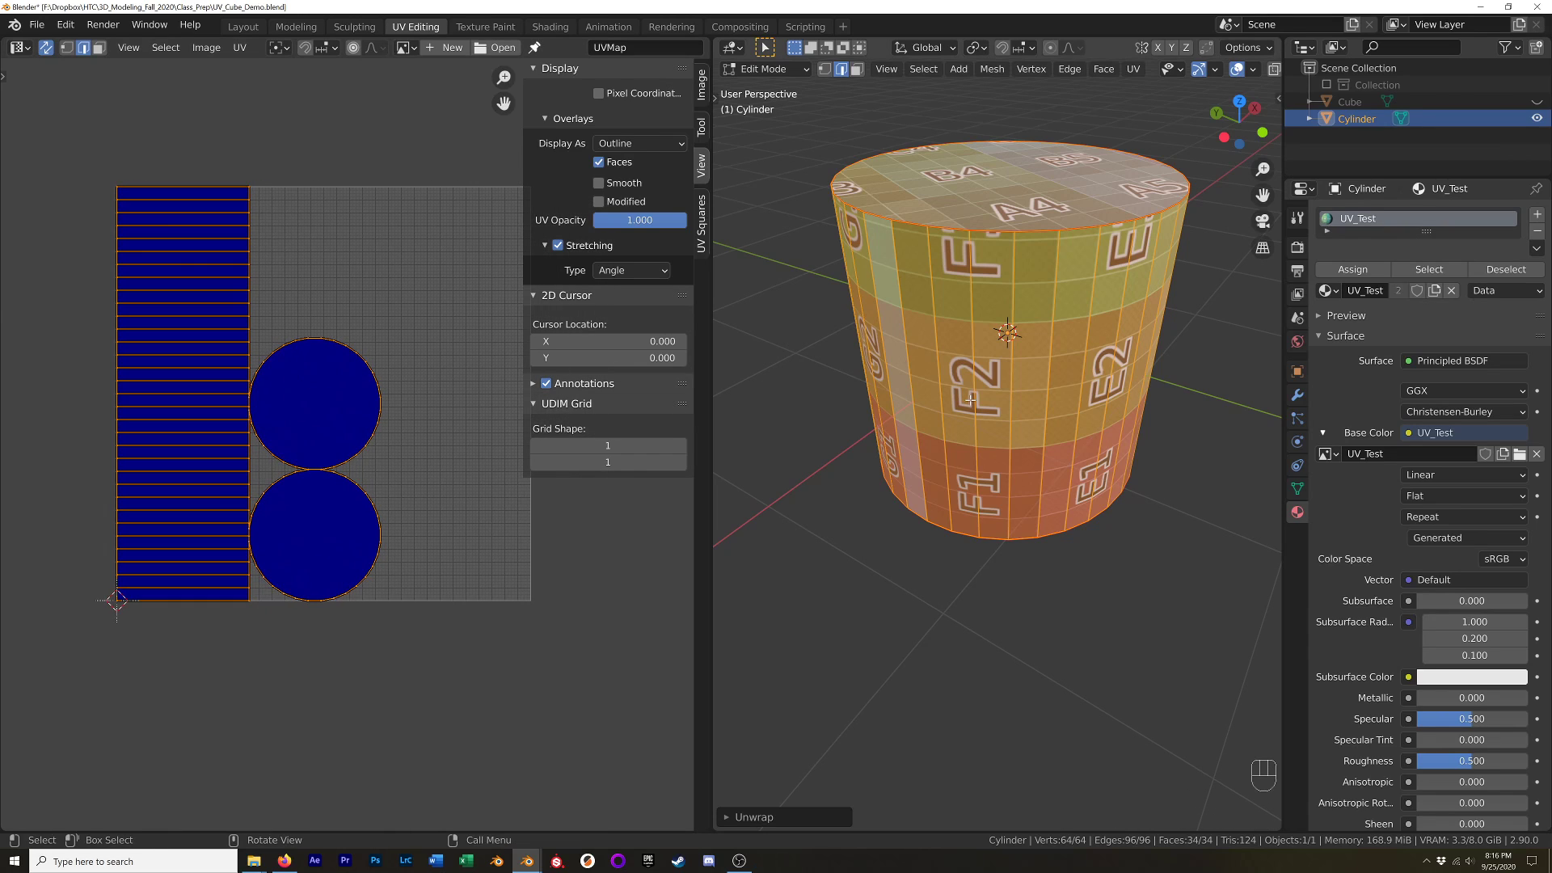
middle_click_drag(949, 399, 833, 380, "shift")
key("Tab")
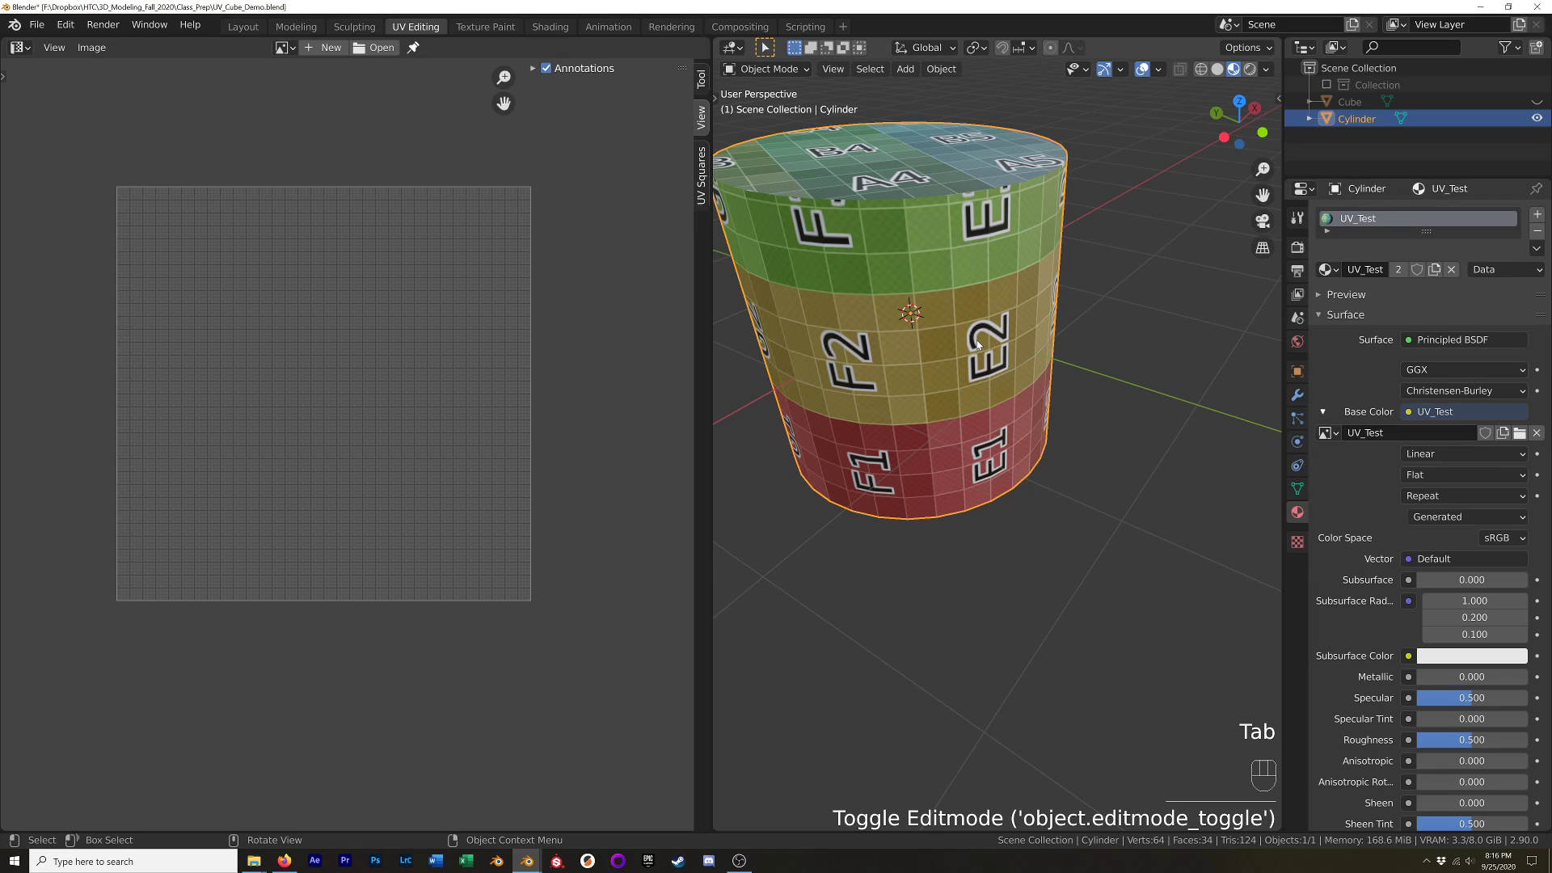
key("shift+d")
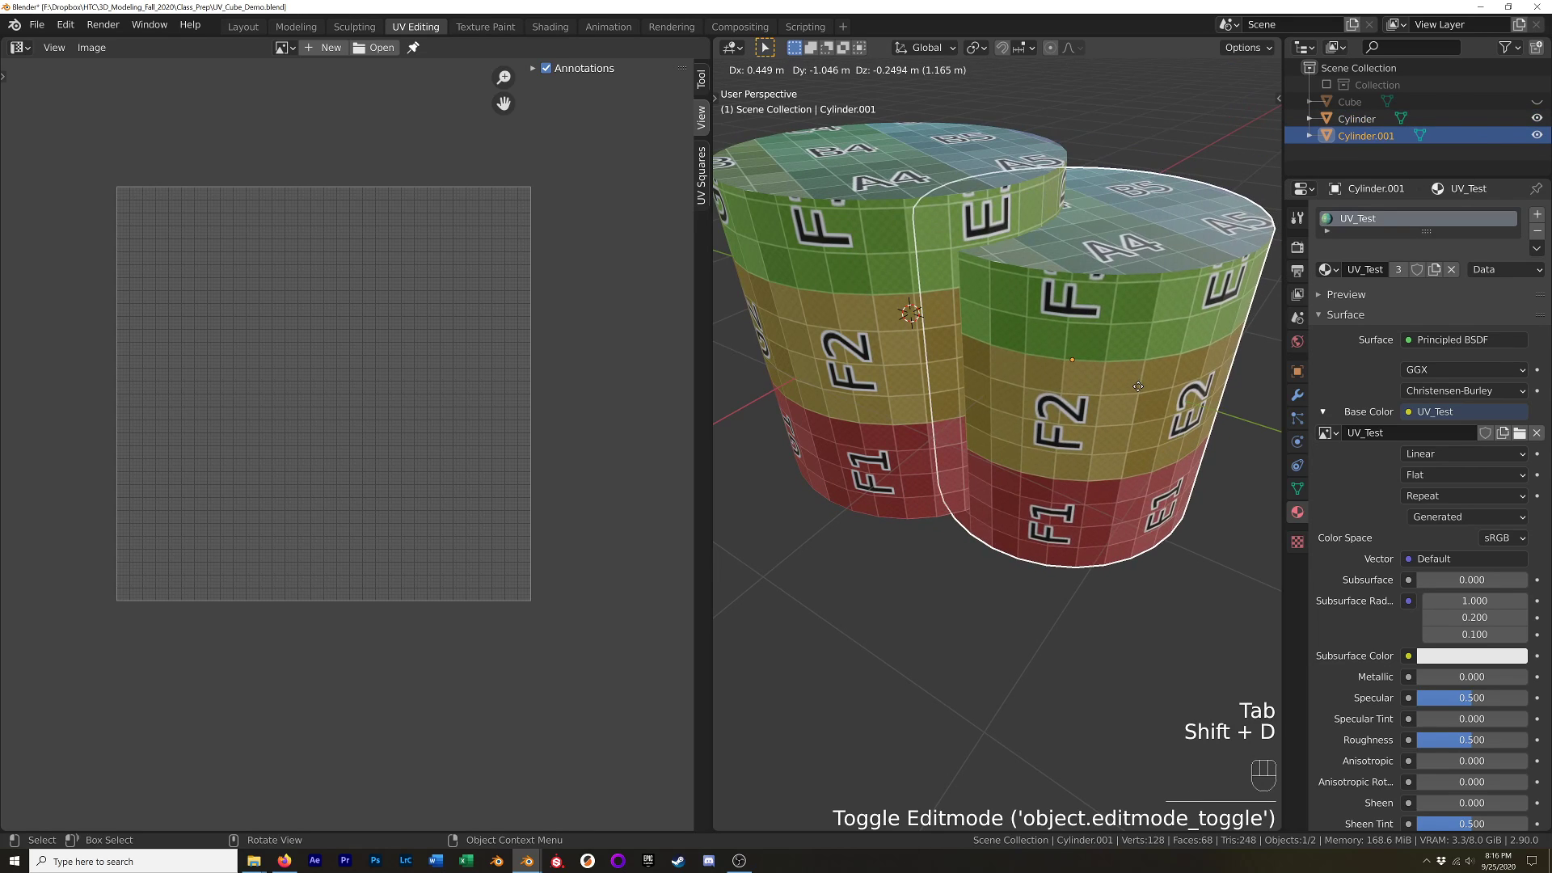
key("x")
left_click(1229, 410)
middle_click_drag(1204, 408, 1032, 330, "shift")
left_click(1030, 324)
key("x")
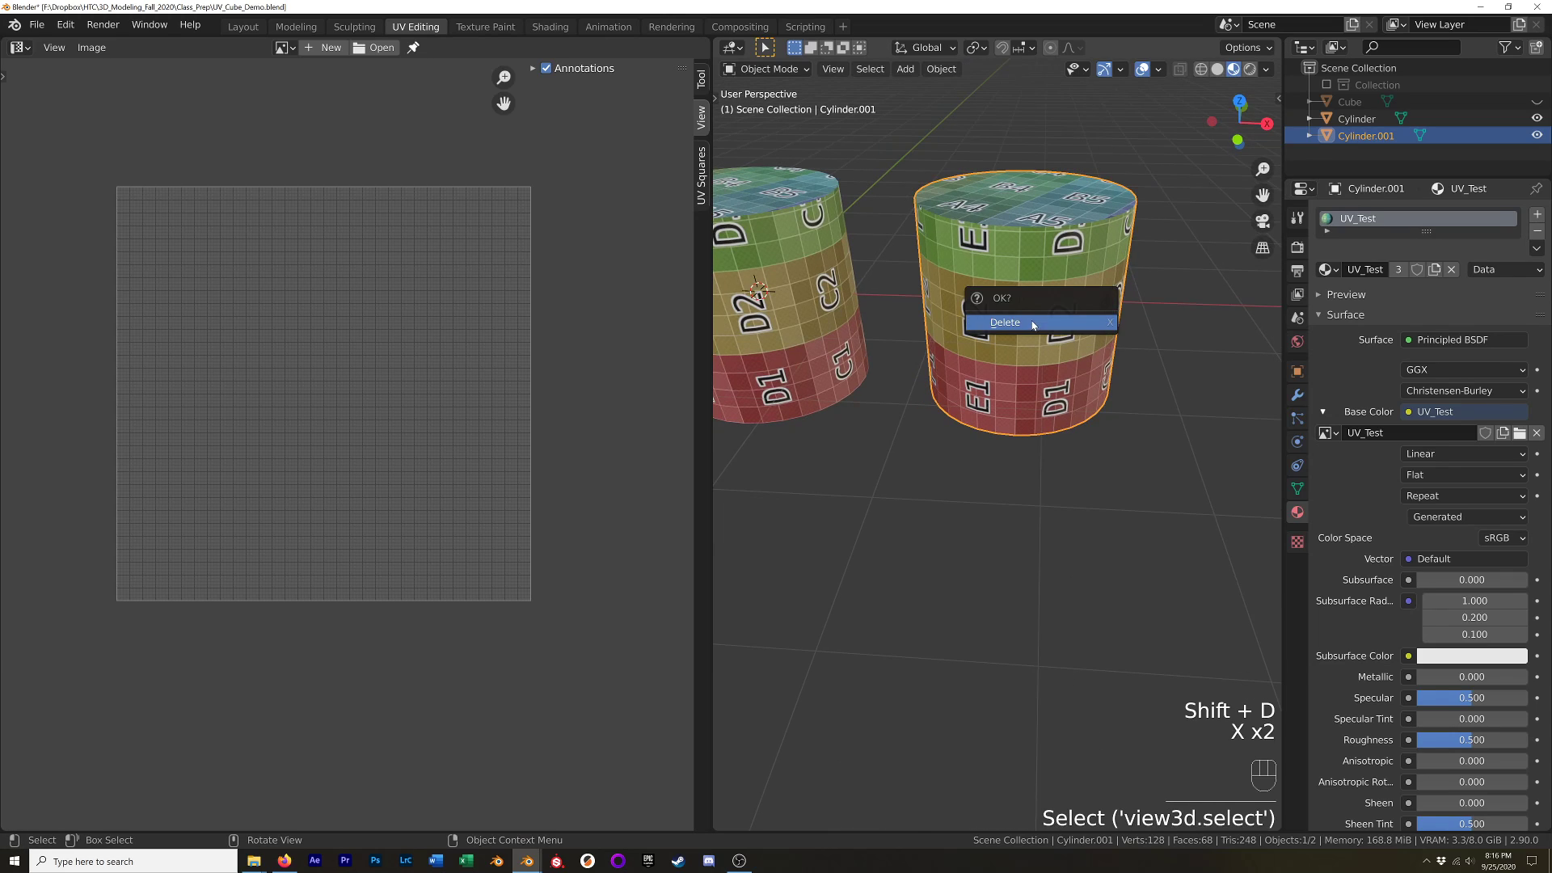
left_click(1029, 321)
Add a second default mesh cylinder and move it along the X axis beside the textured one.
key("shift+a")
mouse_move(1050, 319)
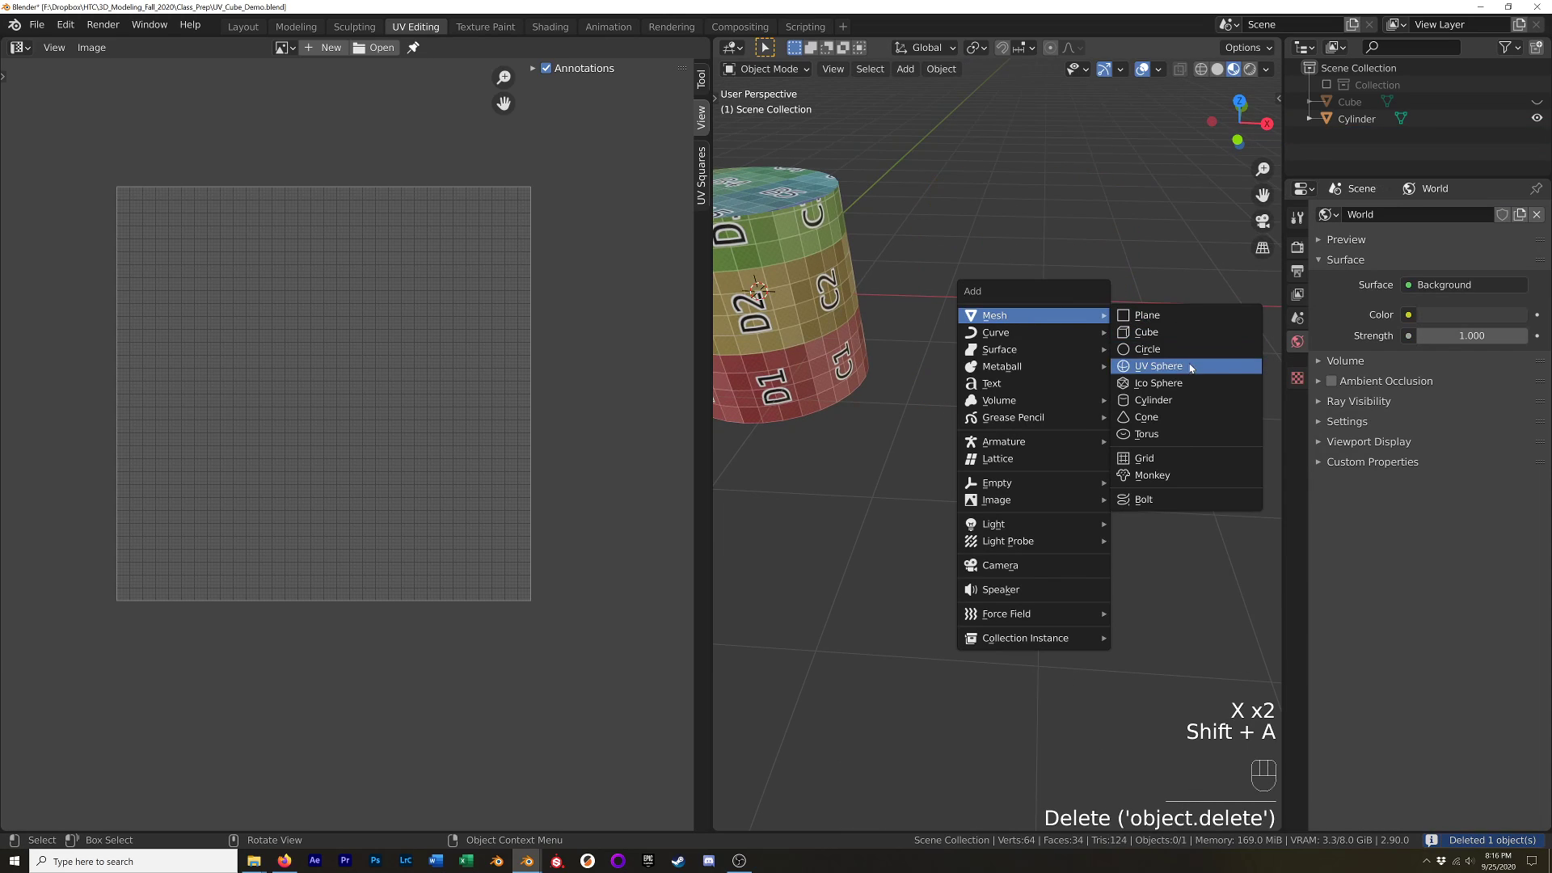
left_click(1181, 397)
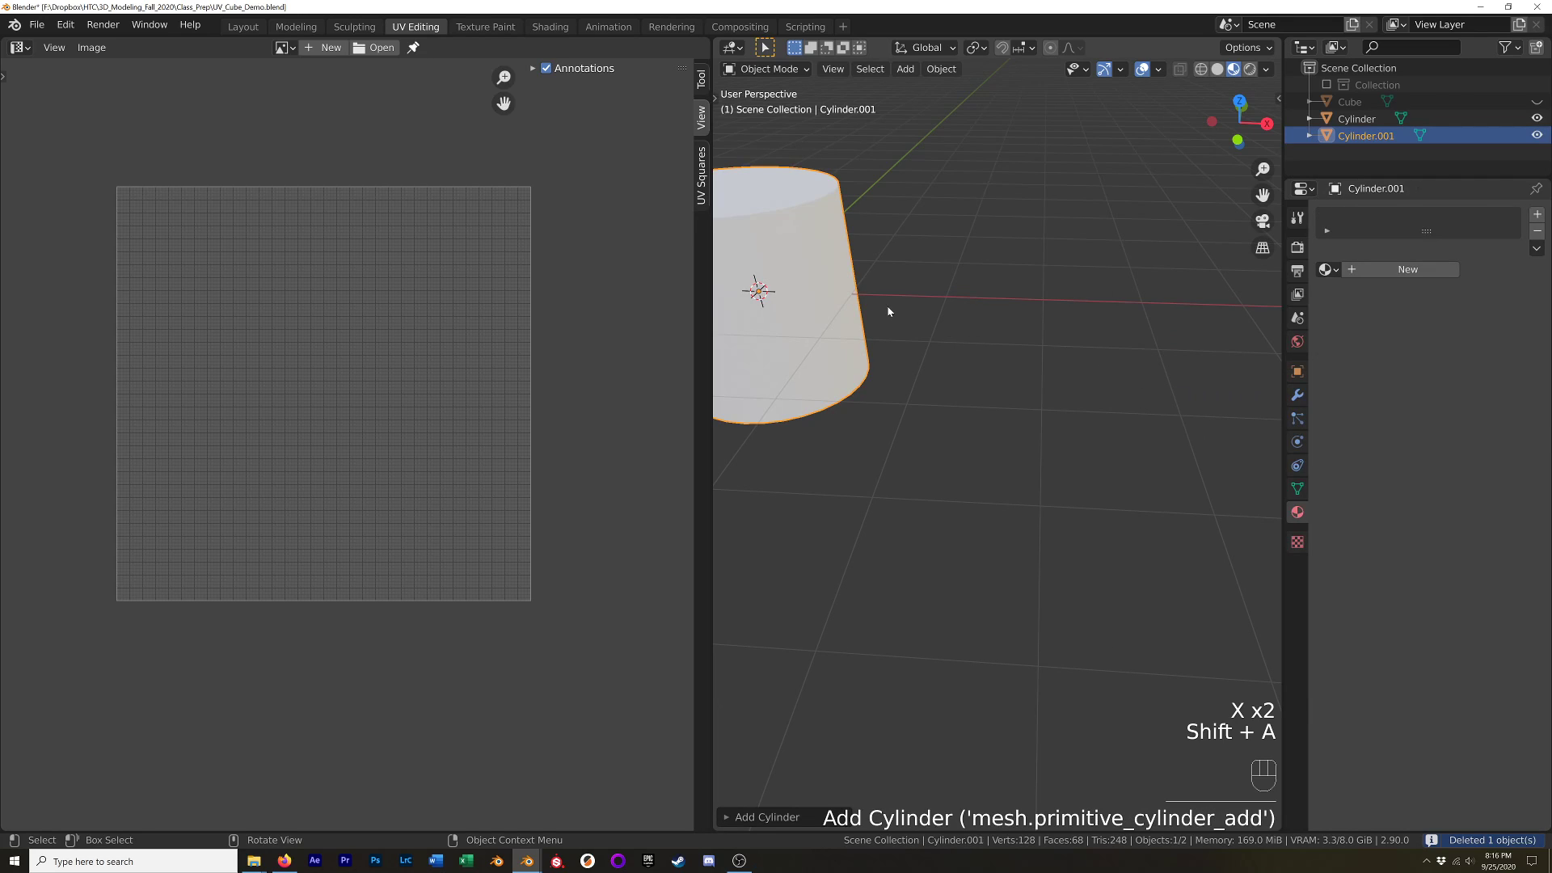
key("g")
key("x")
left_click(1132, 315)
Compare the new cylinder's default UV layout with the original cylinder's unwrapped layout in Edit Mode.
key("Tab")
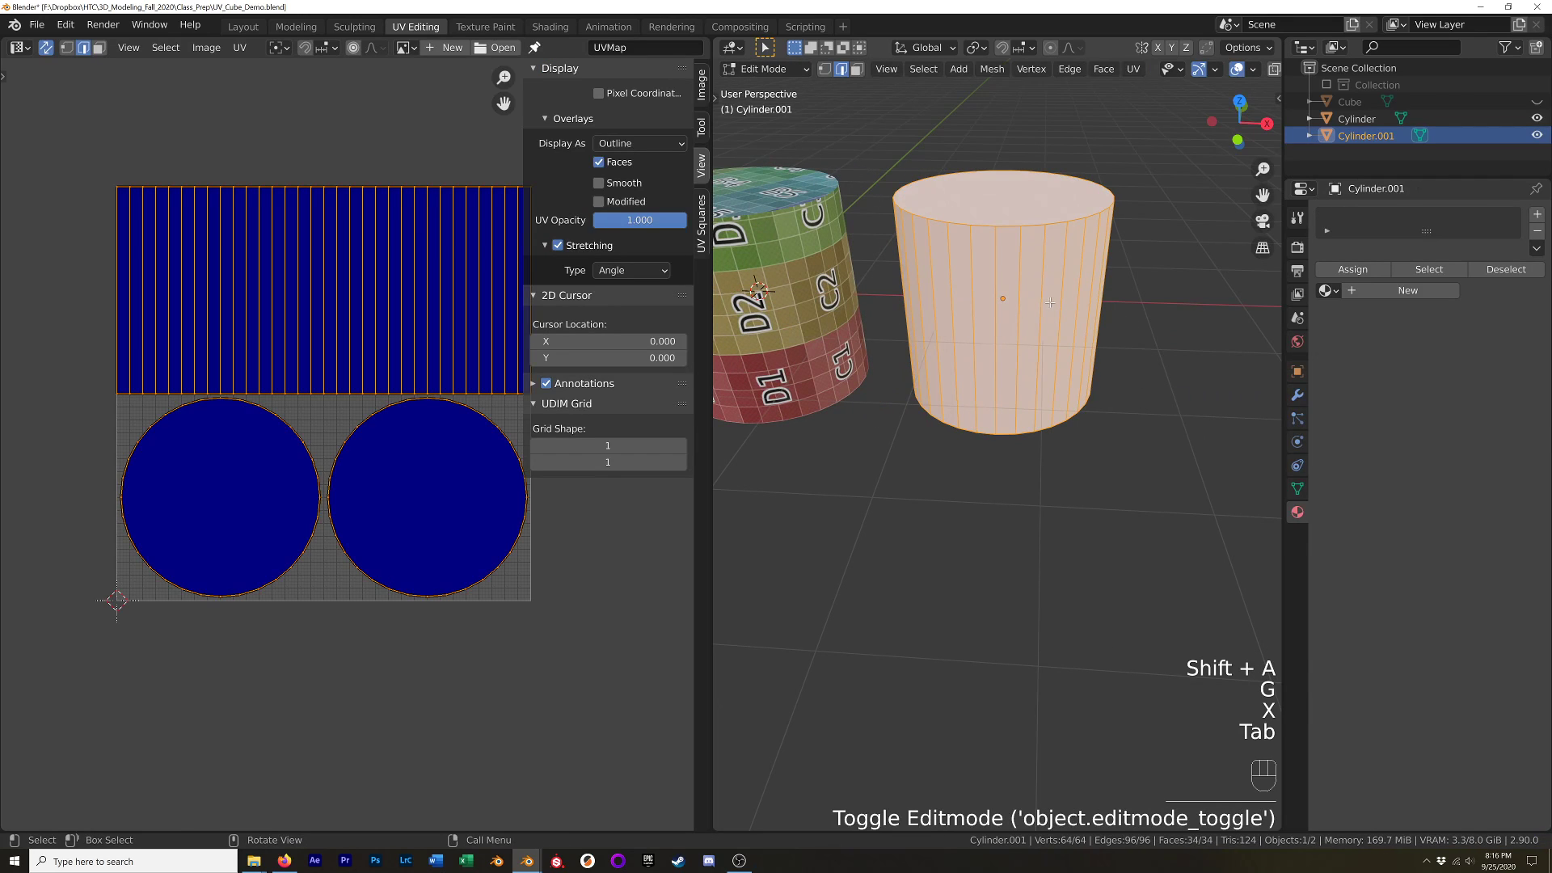
middle_click_drag(323, 404, 271, 428, "shift")
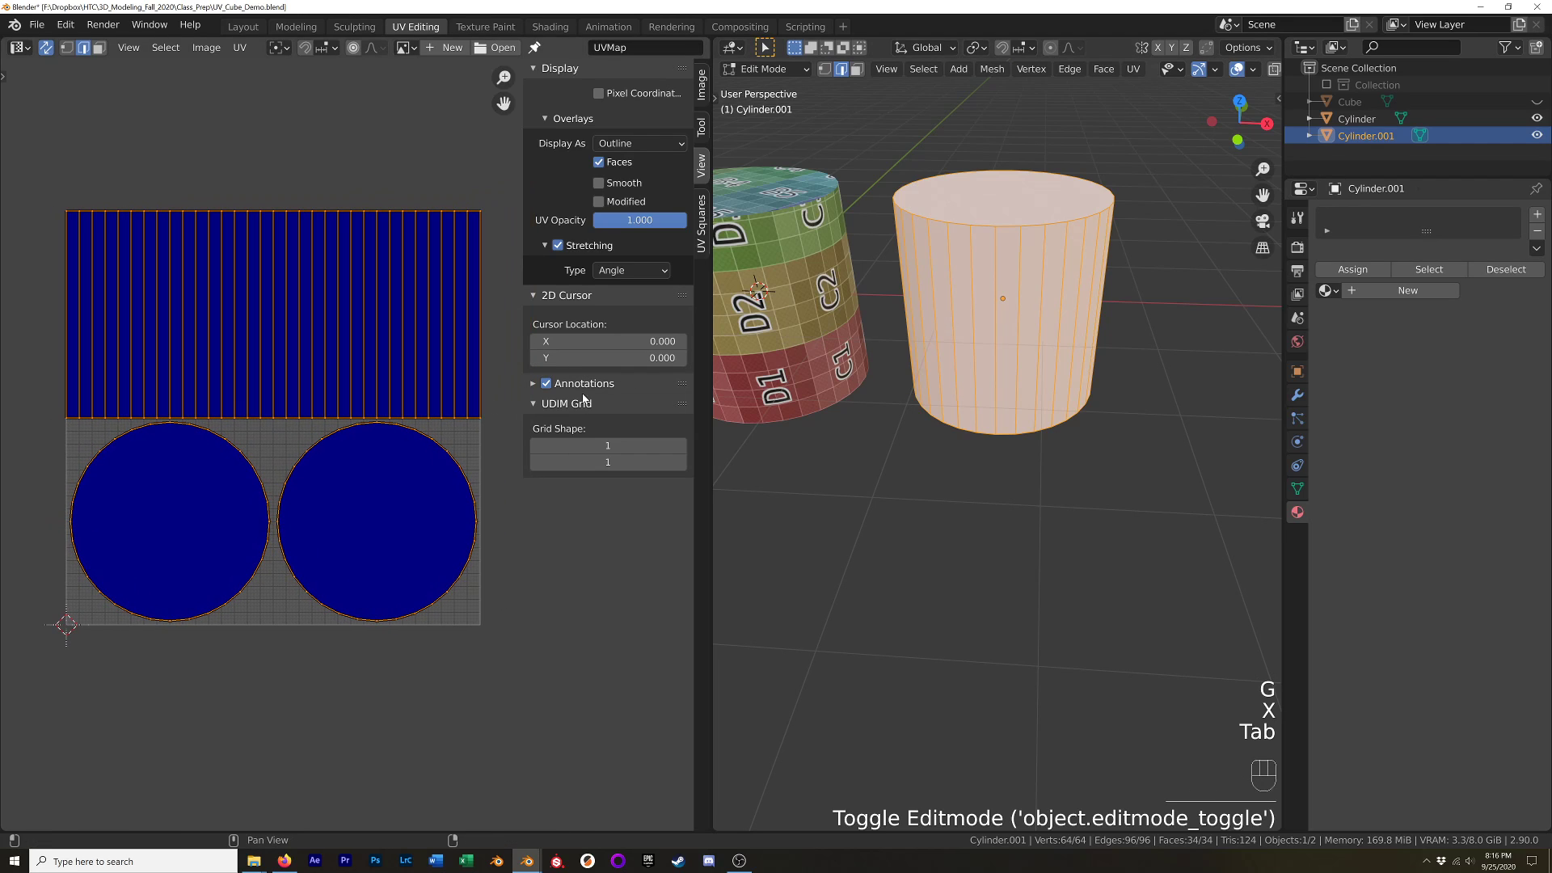
middle_click_drag(955, 375, 1025, 365)
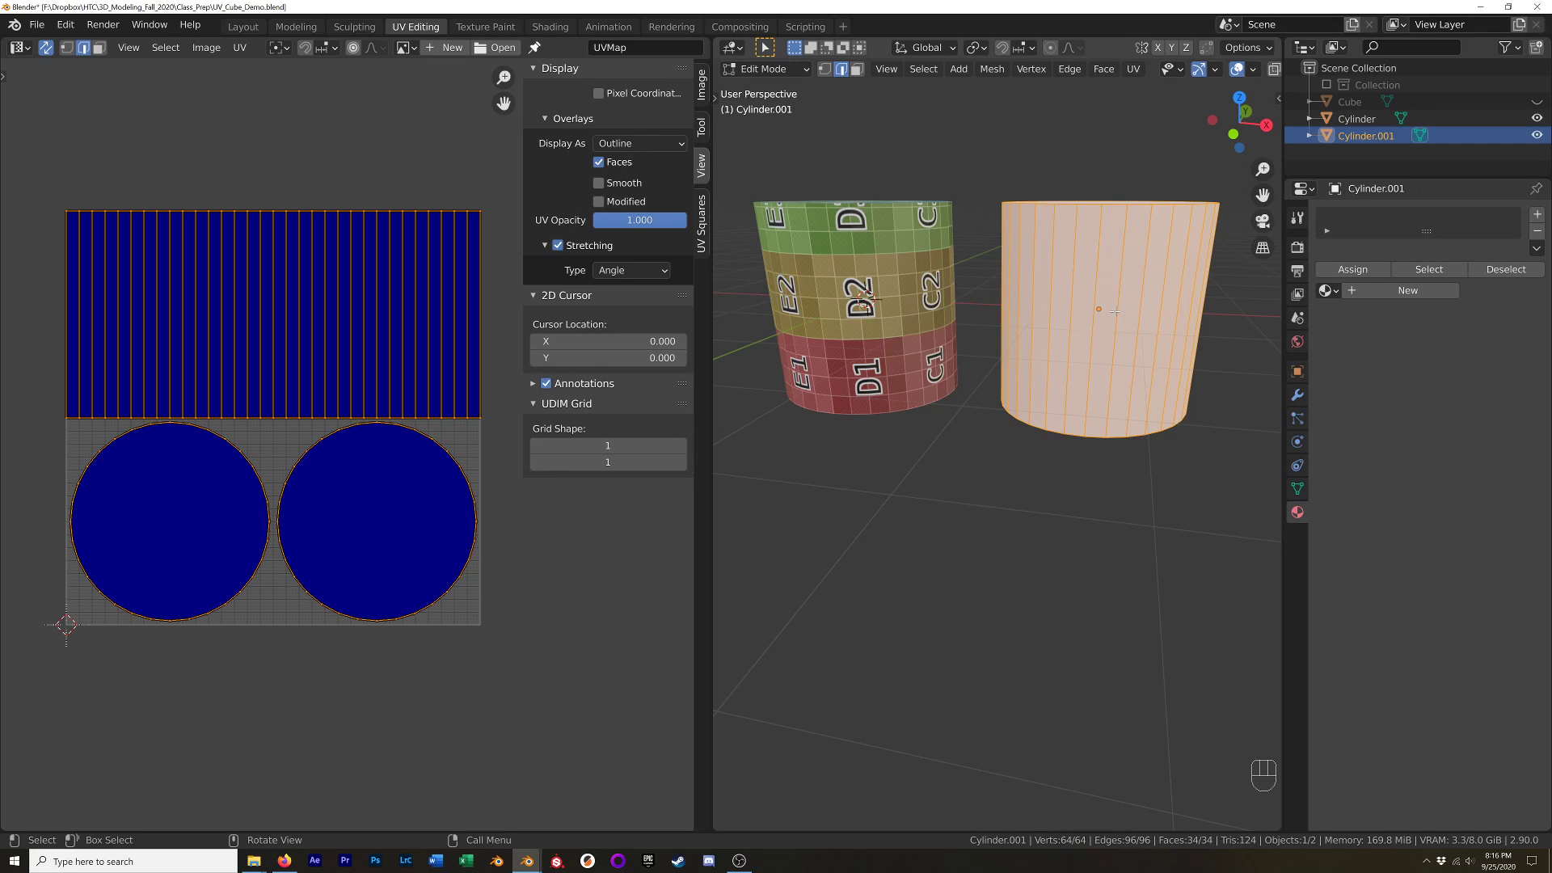
key("Tab")
key("Tab")
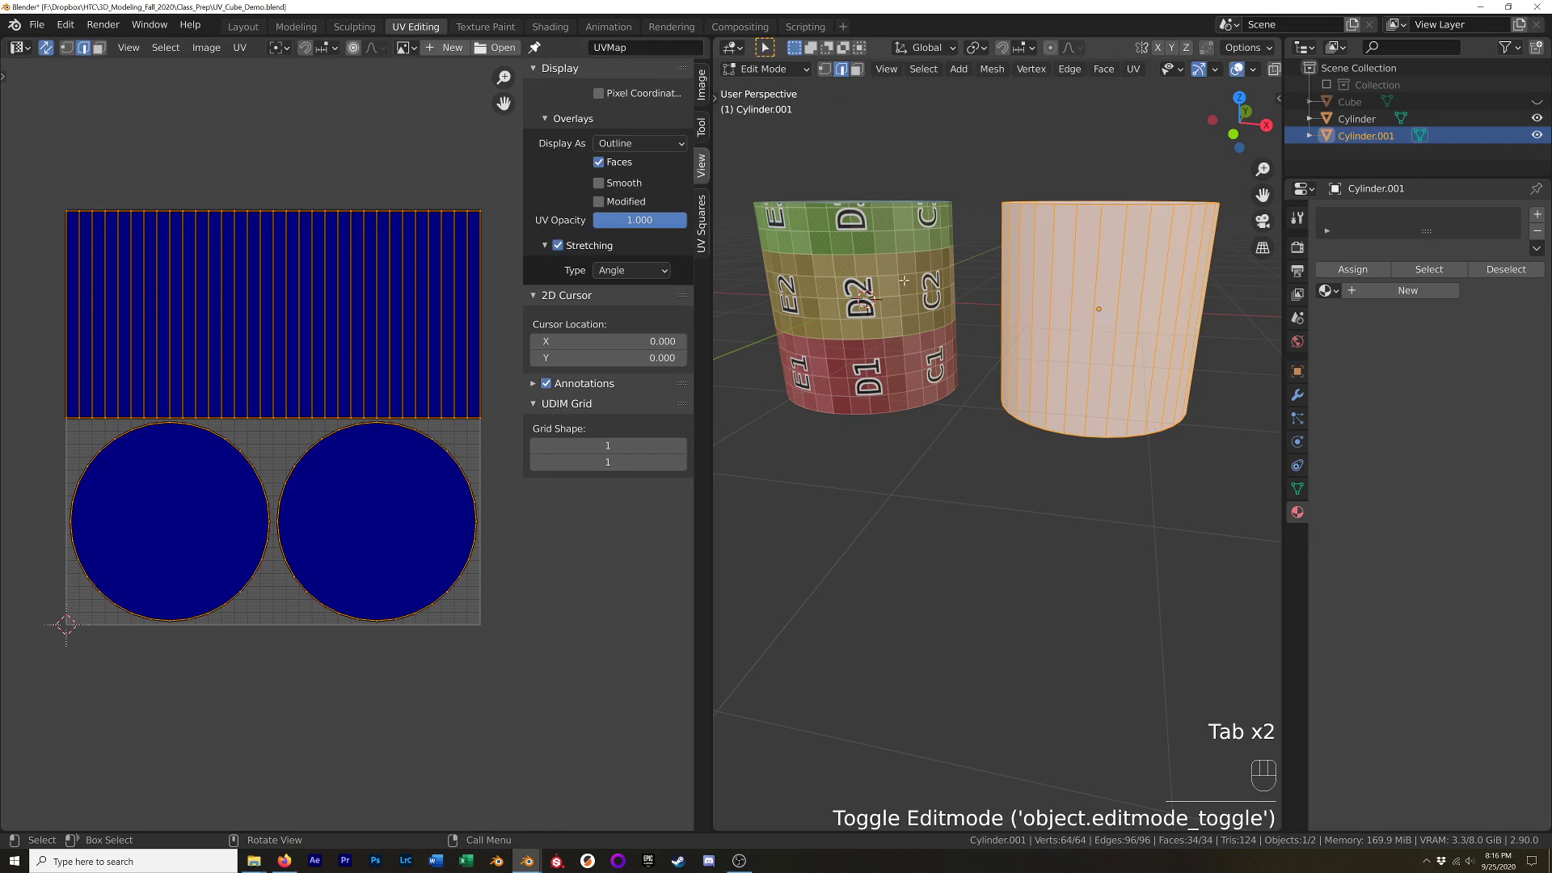
key("Tab")
left_click(878, 279)
key("Tab")
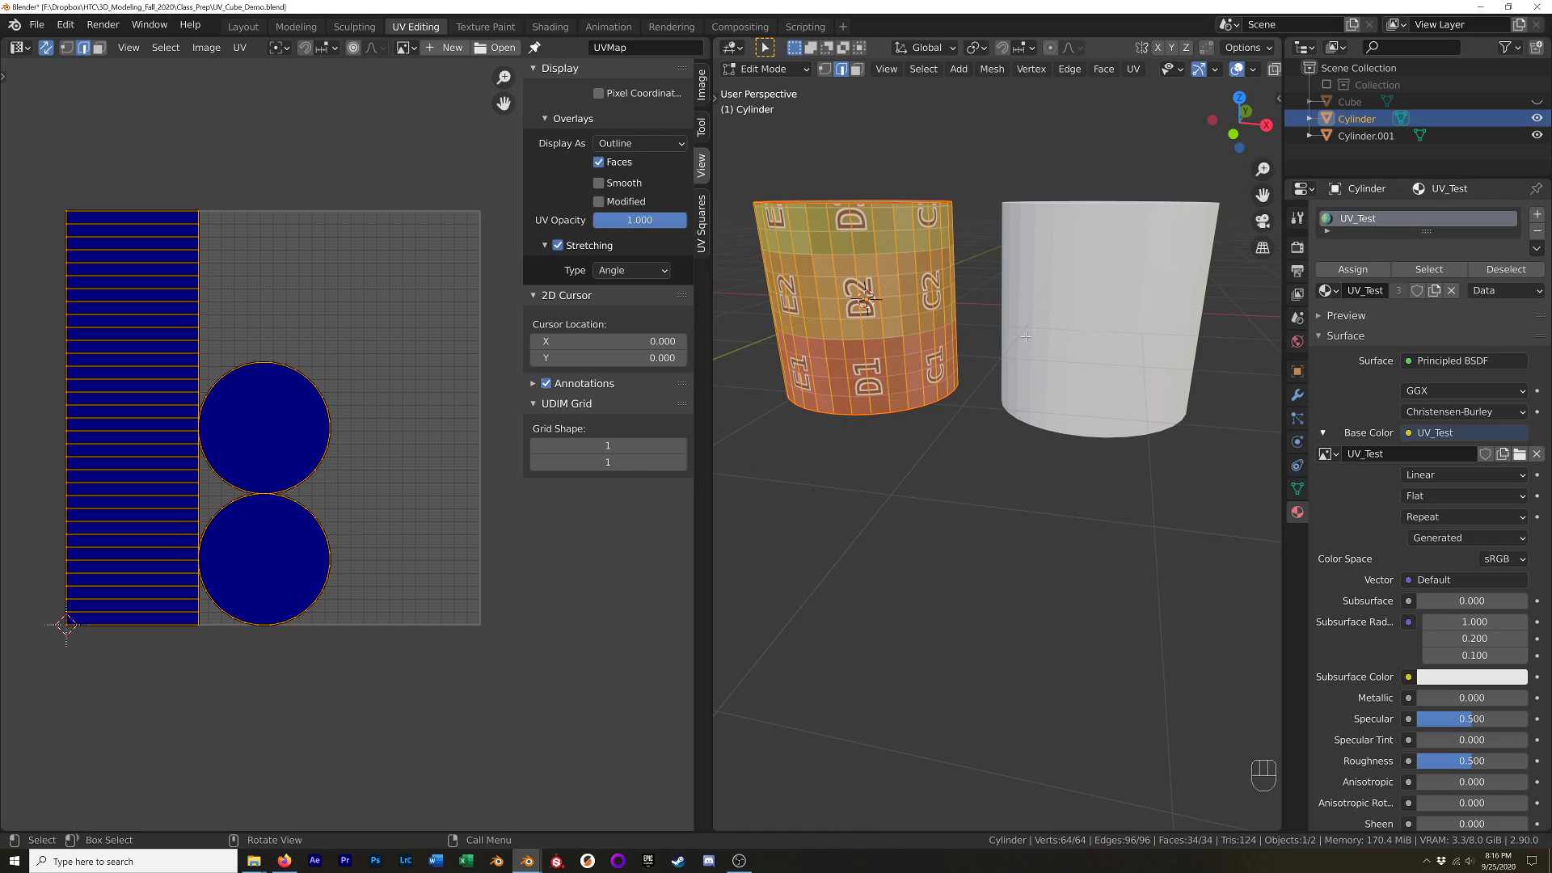
key("Tab")
left_click(1092, 303)
key("Tab")
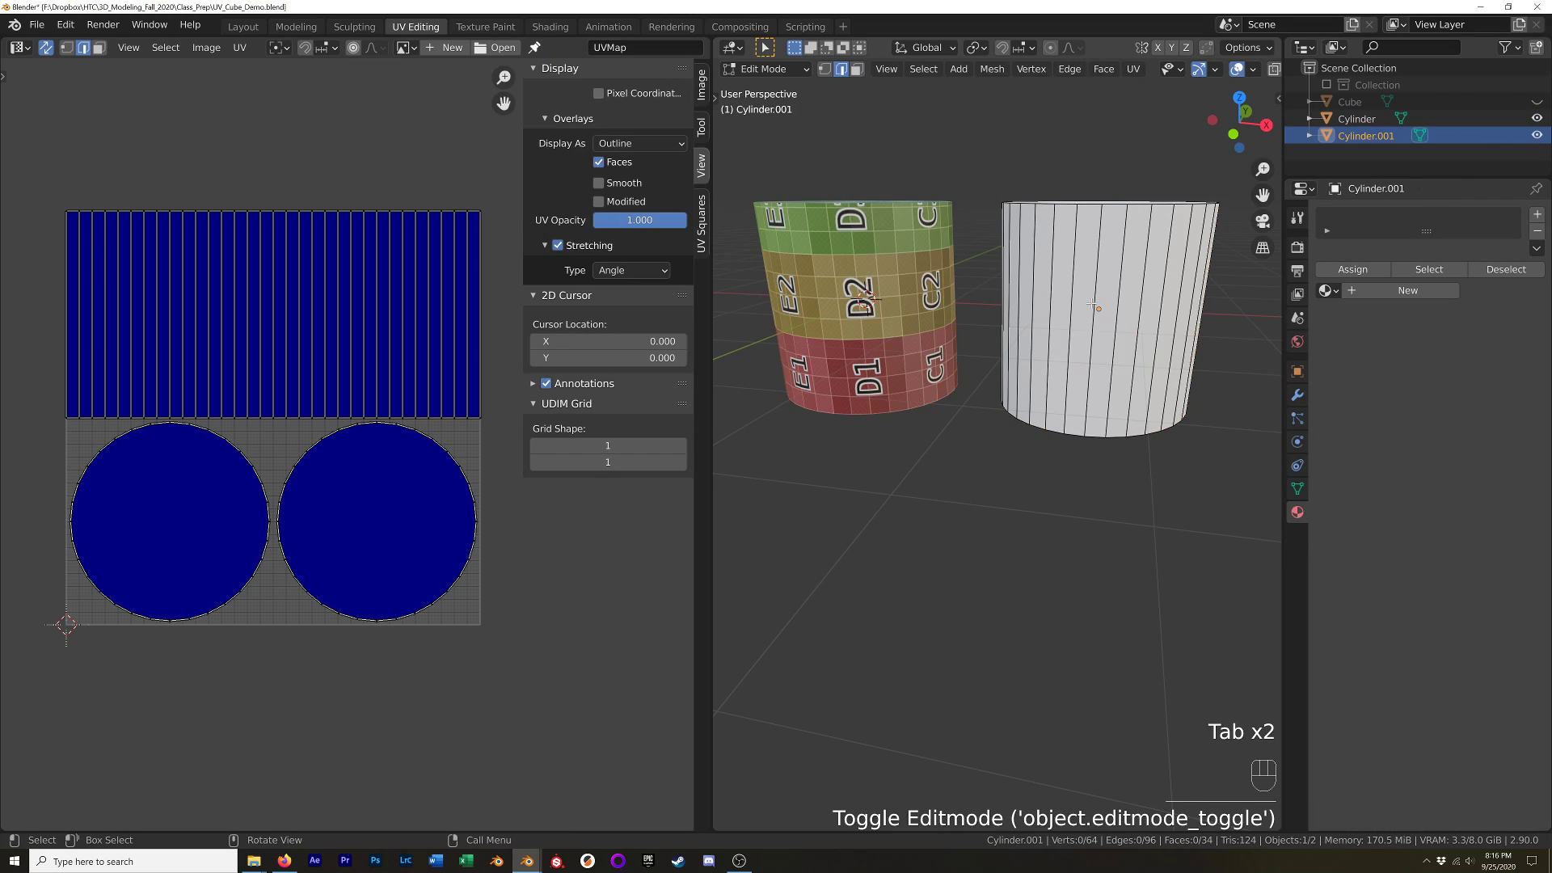
Assign the existing UV_Test material to the new cylinder in Object Mode.
key("Tab")
left_click(1107, 301)
left_click(1326, 269)
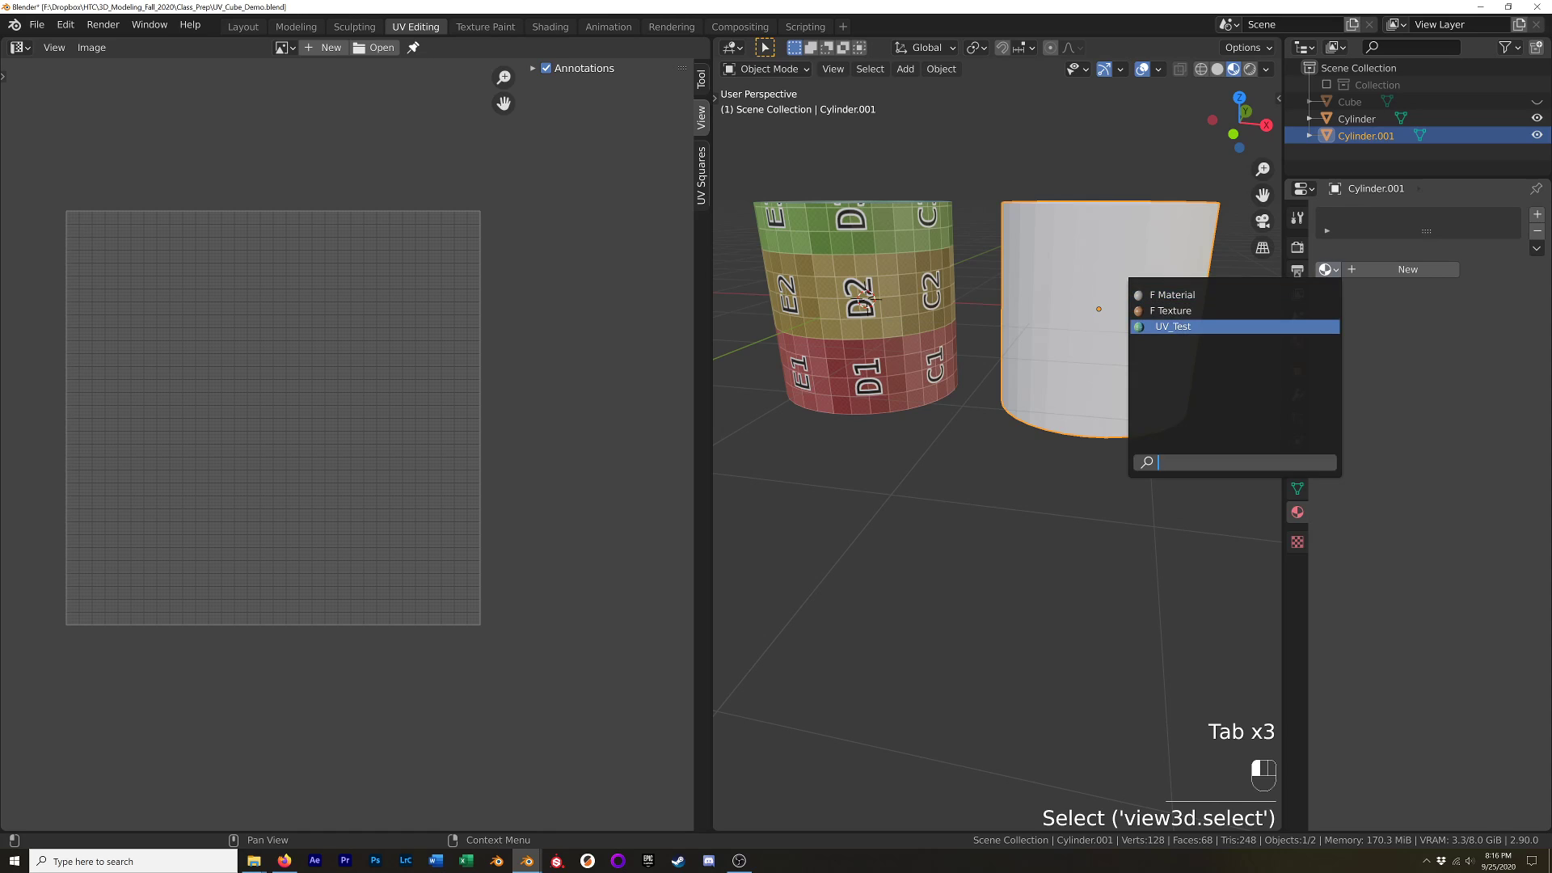
left_click(1172, 325)
Examine the test texture on the new cylinder's side up close and compare its proportions with the original cylinder.
scroll(1088, 305, "up", 6)
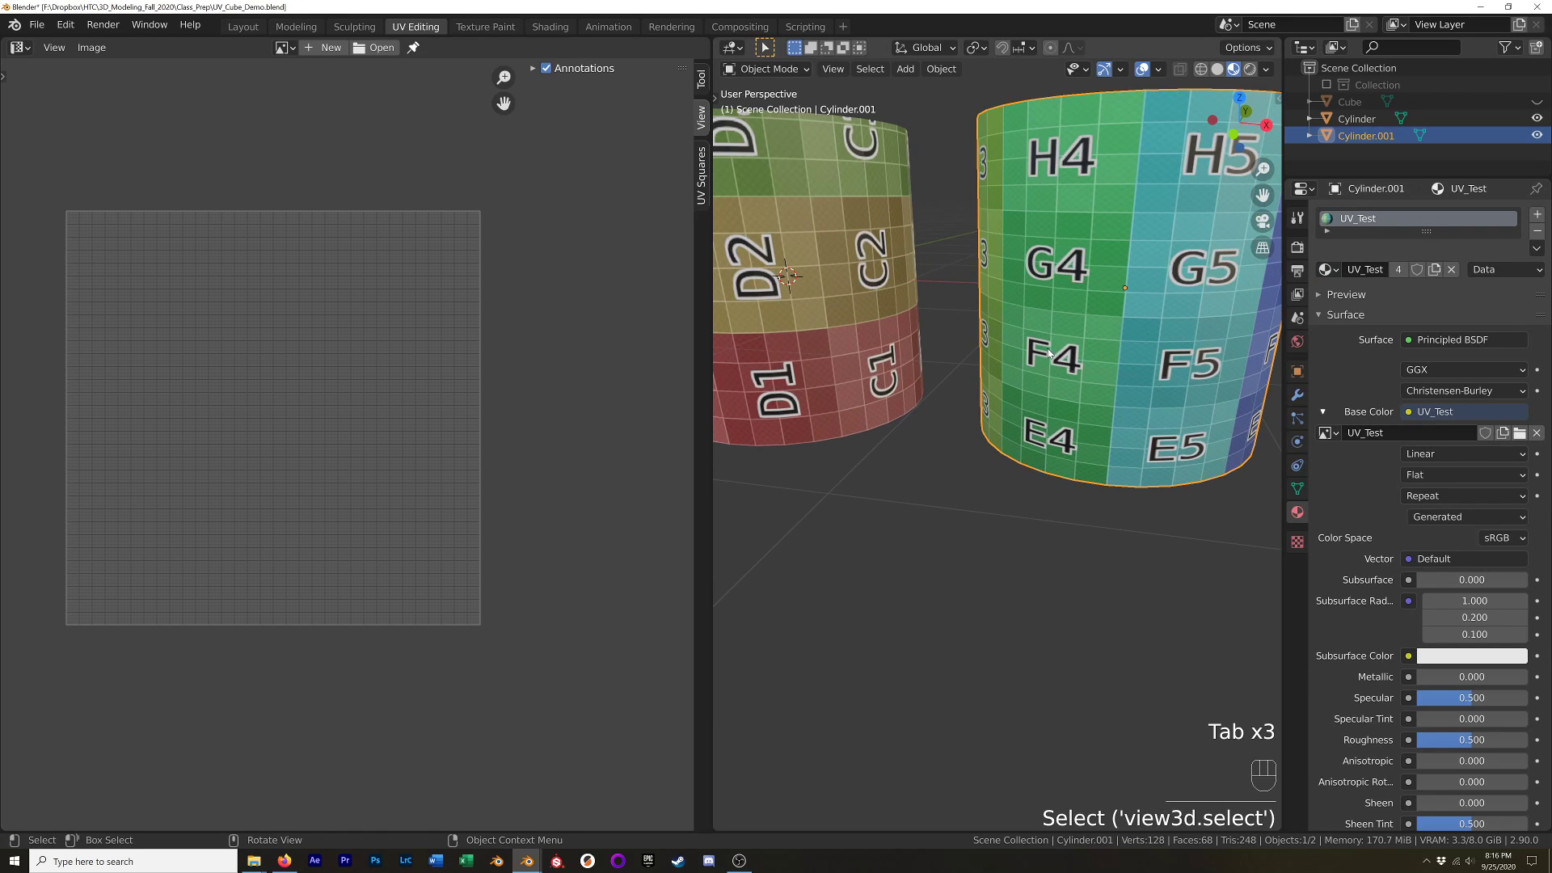
middle_click_drag(1088, 305, 986, 303, "ctrl")
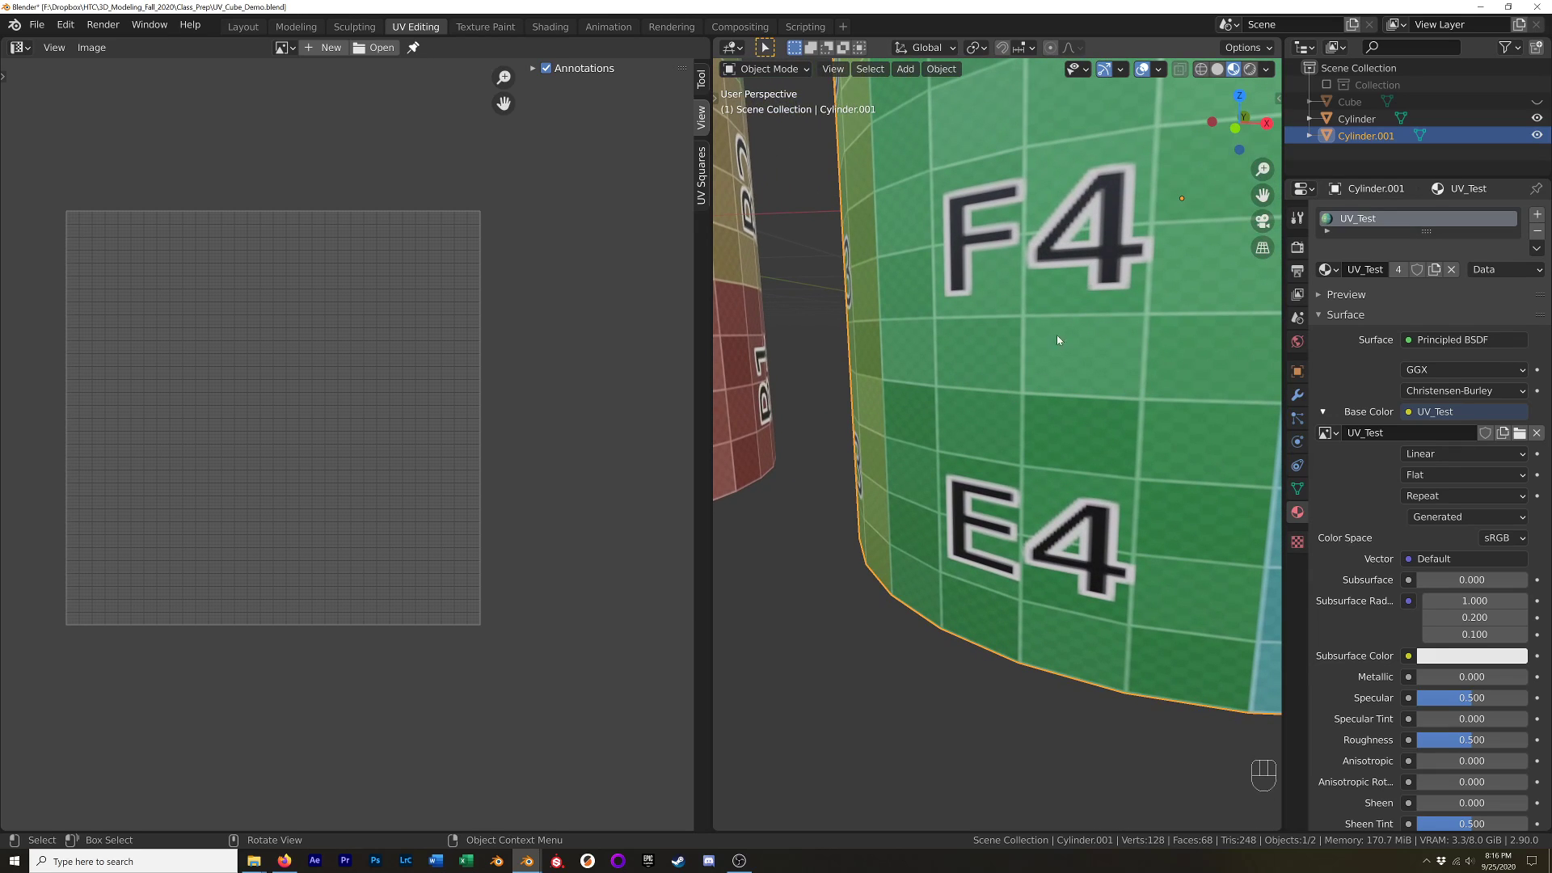
scroll(1043, 449, "down", 2)
middle_click_drag(1079, 419, 964, 427, "shift")
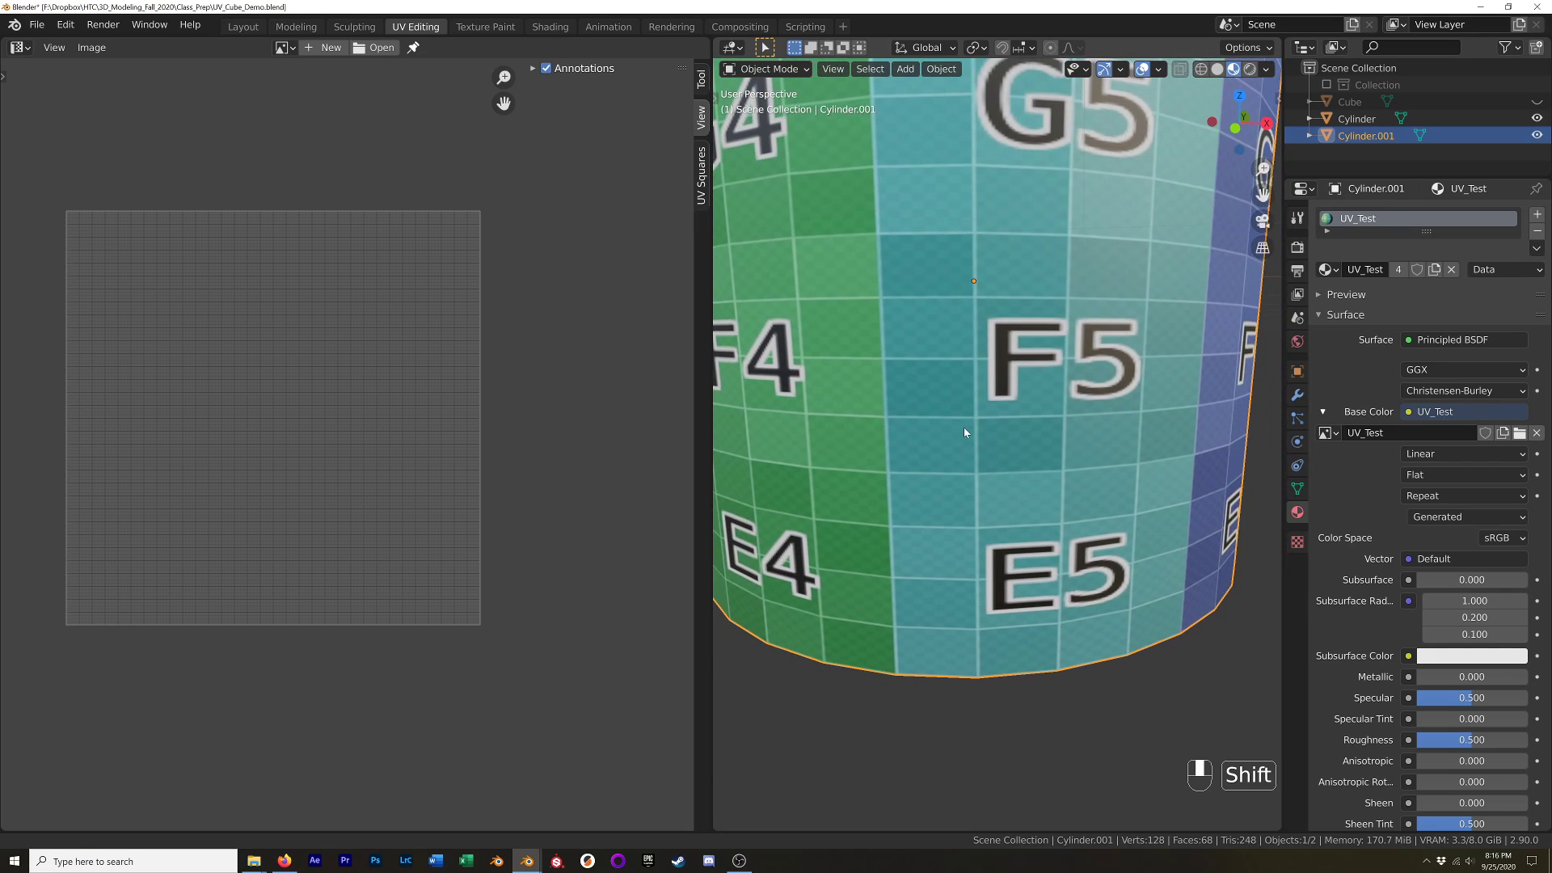
scroll(999, 427, "down", 3)
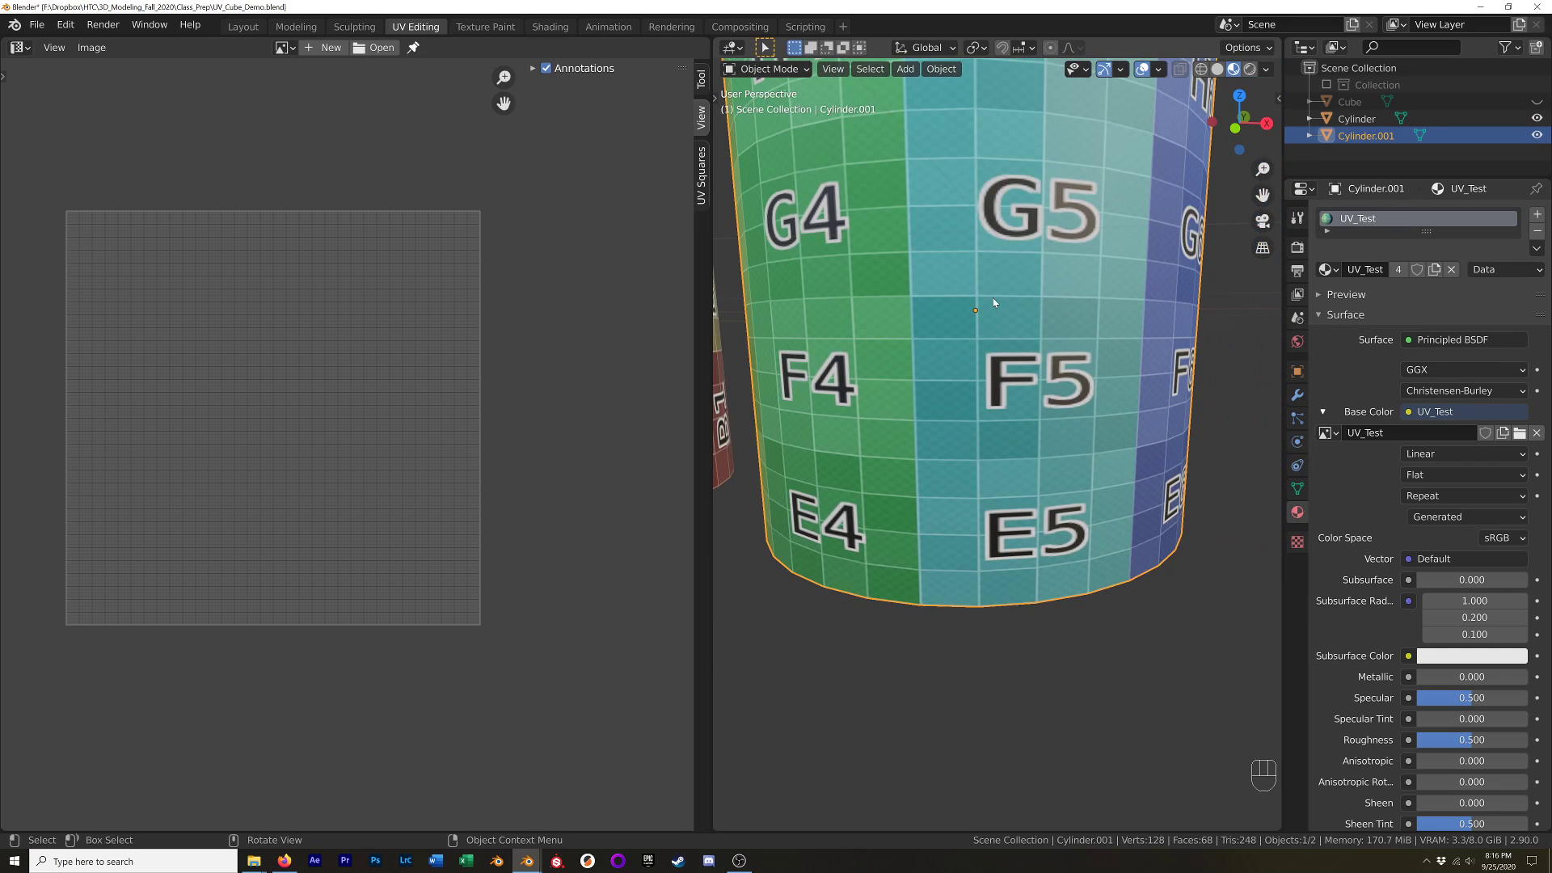
middle_click_drag(993, 297, 949, 400)
scroll(1011, 337, "down", 3)
scroll(1011, 312, "down", 2)
middle_click_drag(800, 355, 989, 249, "shift")
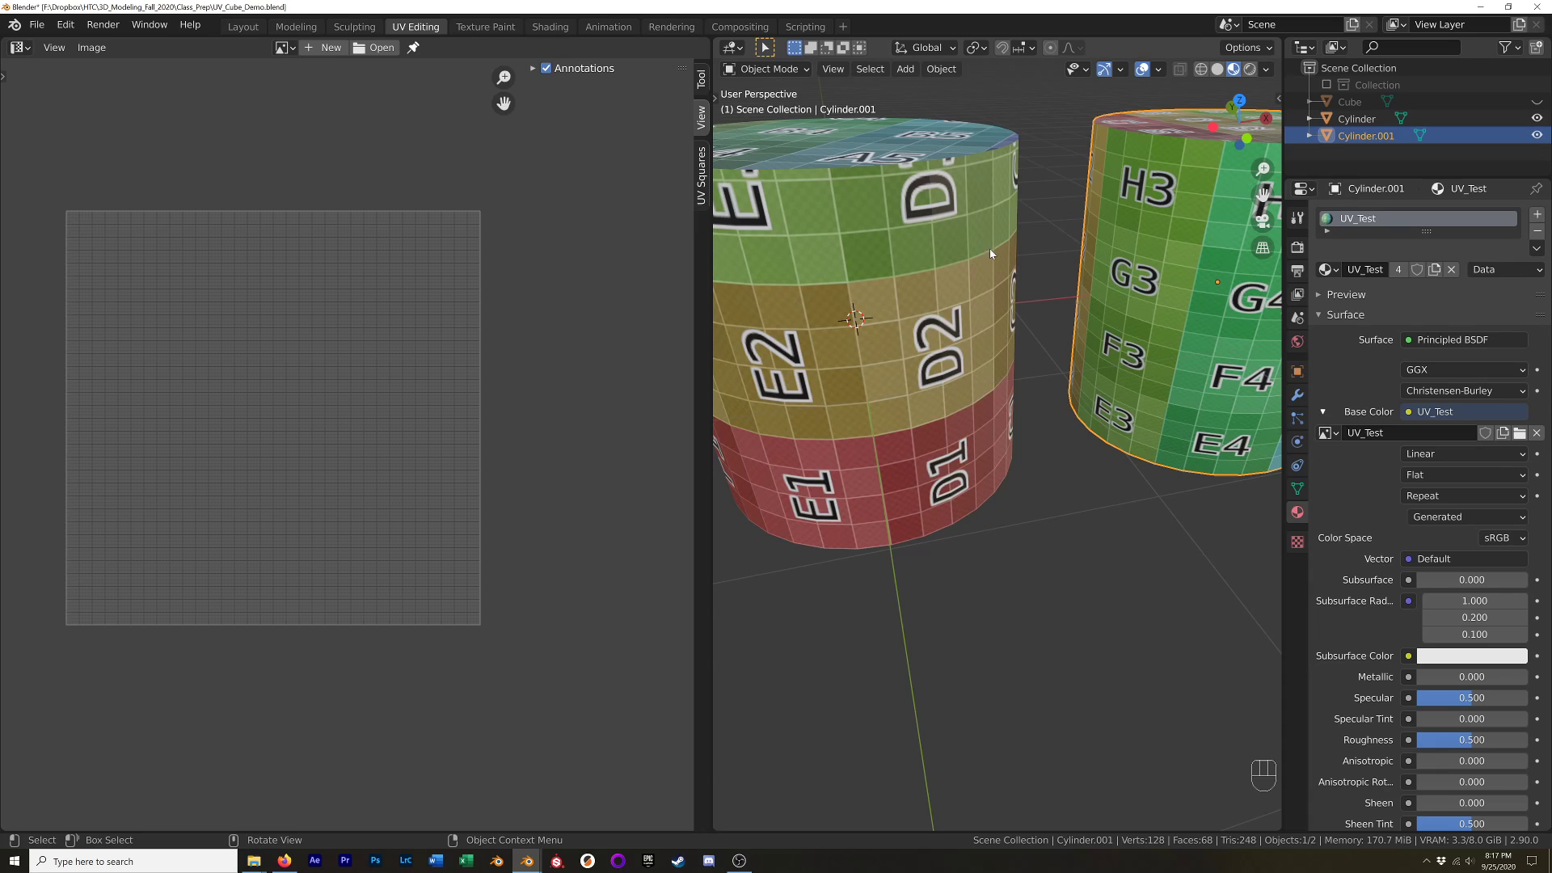
mouse_move(885, 285)
middle_mouse_down()
mouse_move(909, 323)
mouse_move(880, 284)
middle_mouse_up()
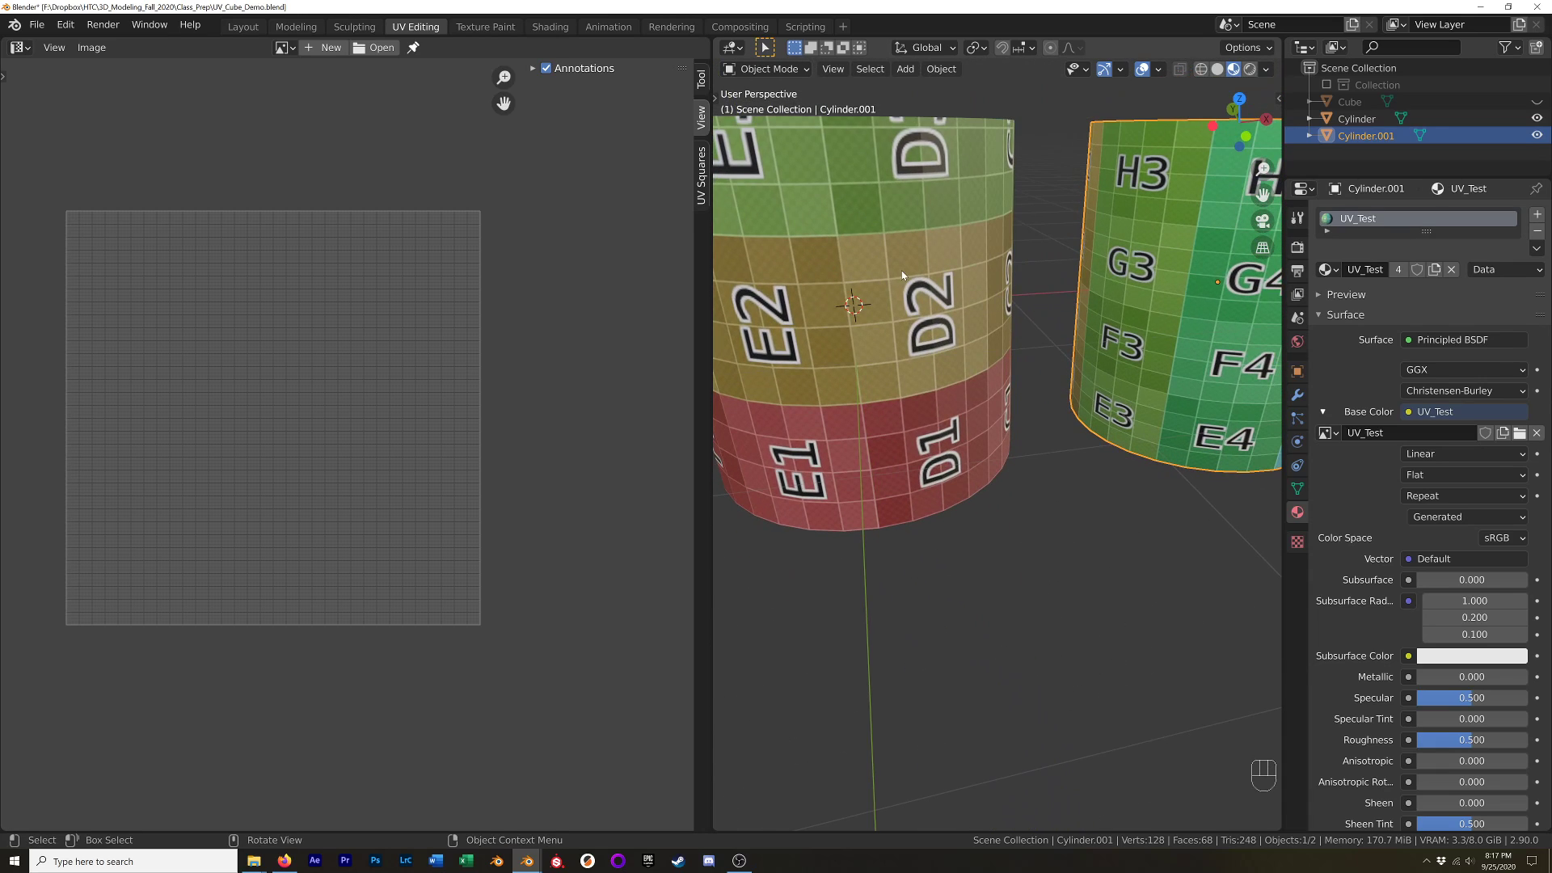
Delete the second comparison cylinder.
left_click(903, 275)
left_click(1141, 299)
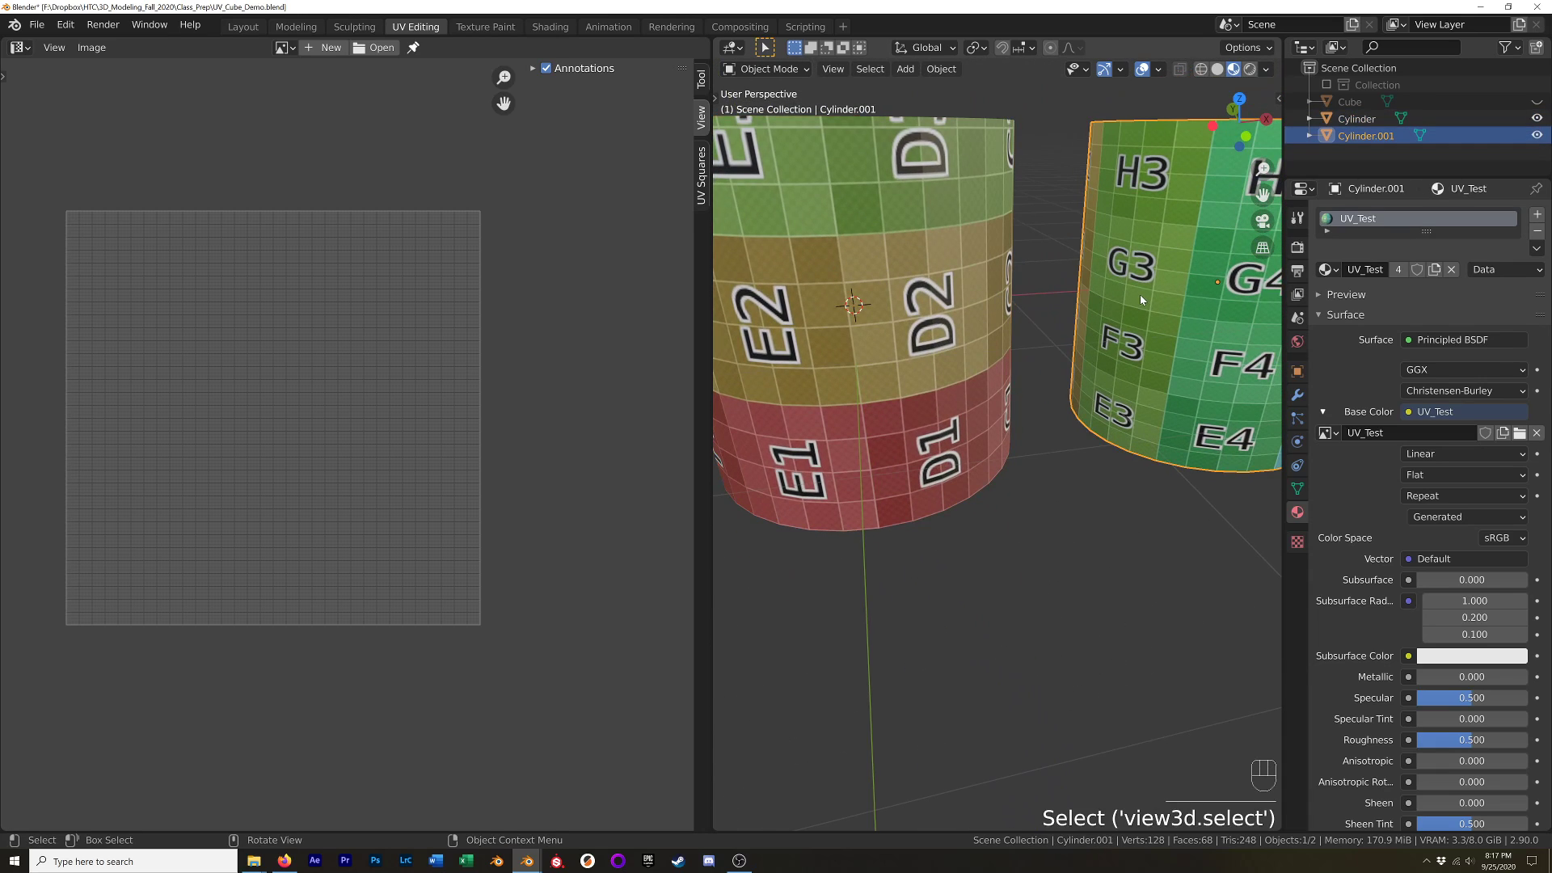
key("Delete")
Enter Edit Mode on the original cylinder, turn off UV Sync Selection and select the side strip's UV island.
key("Tab")
middle_click_drag(930, 372, 960, 396, "shift")
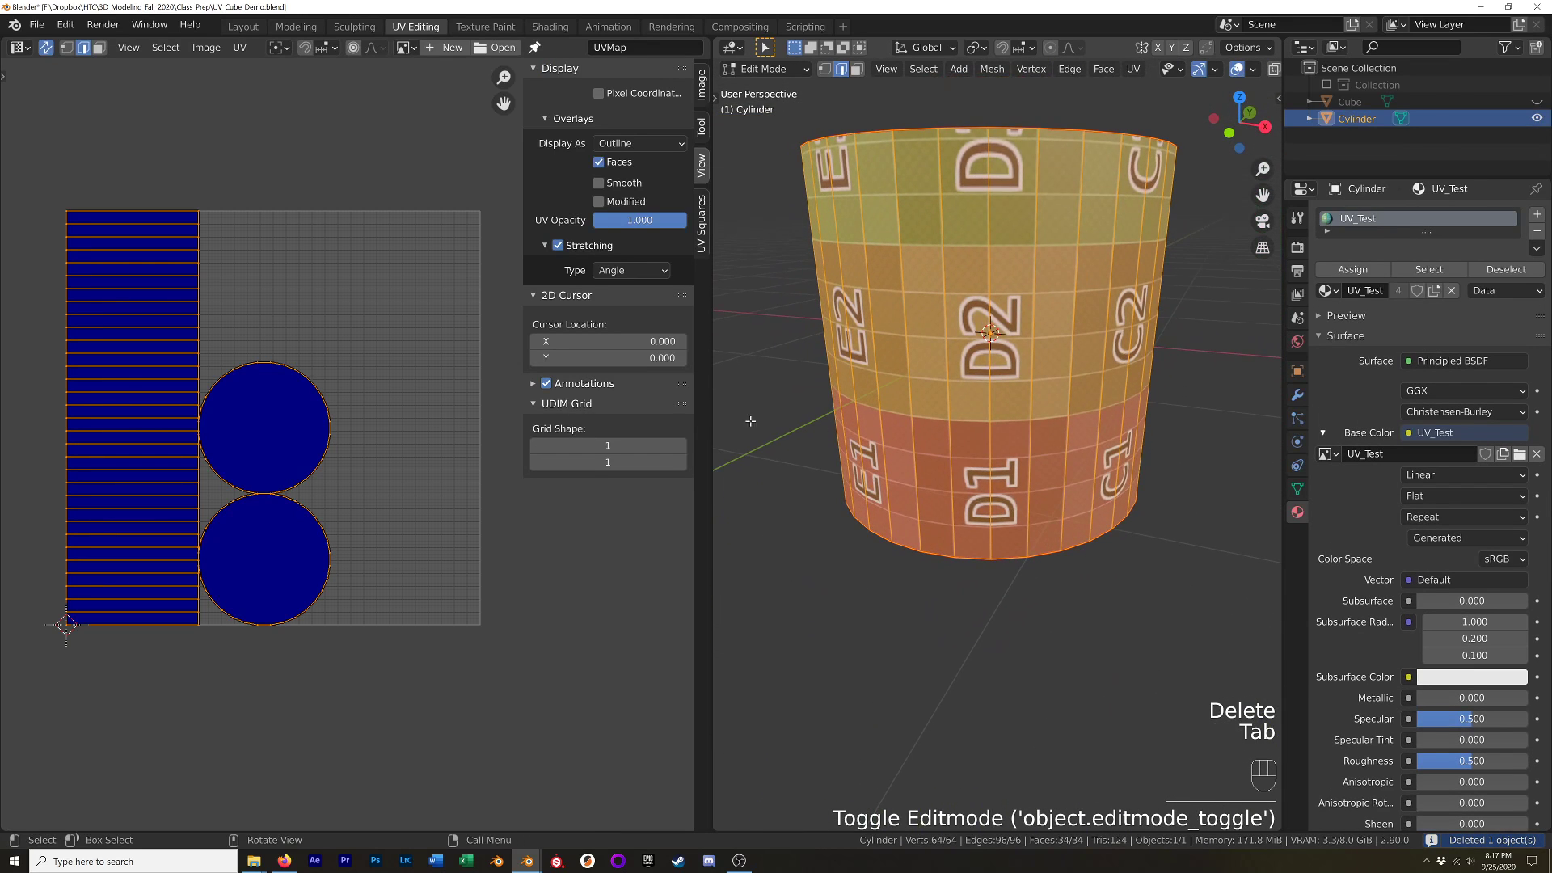
middle_click_drag(750, 420, 765, 477)
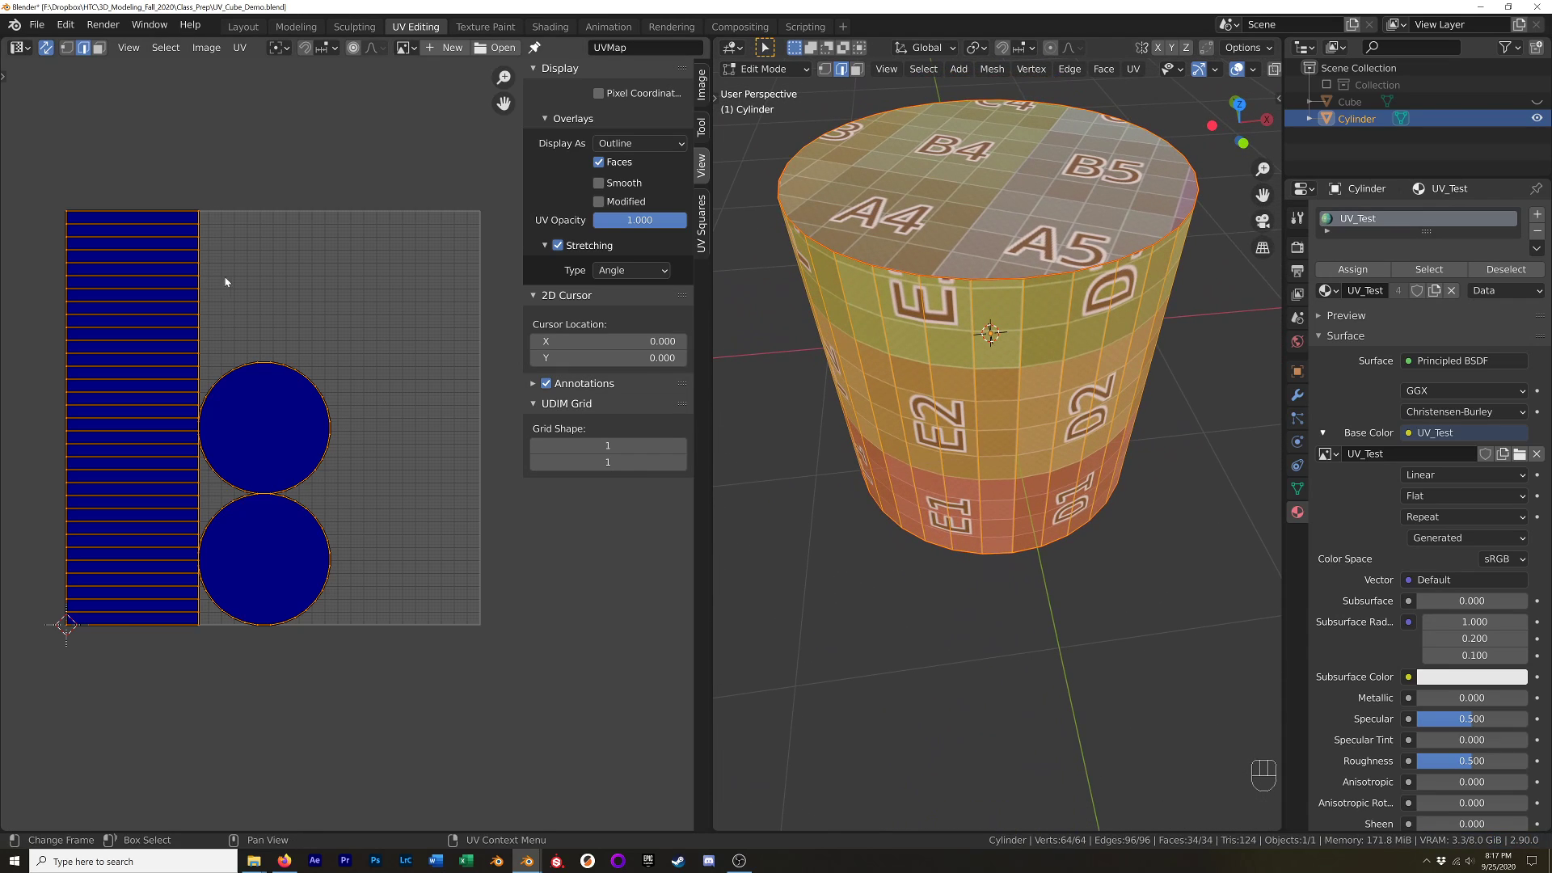
left_click(46, 47)
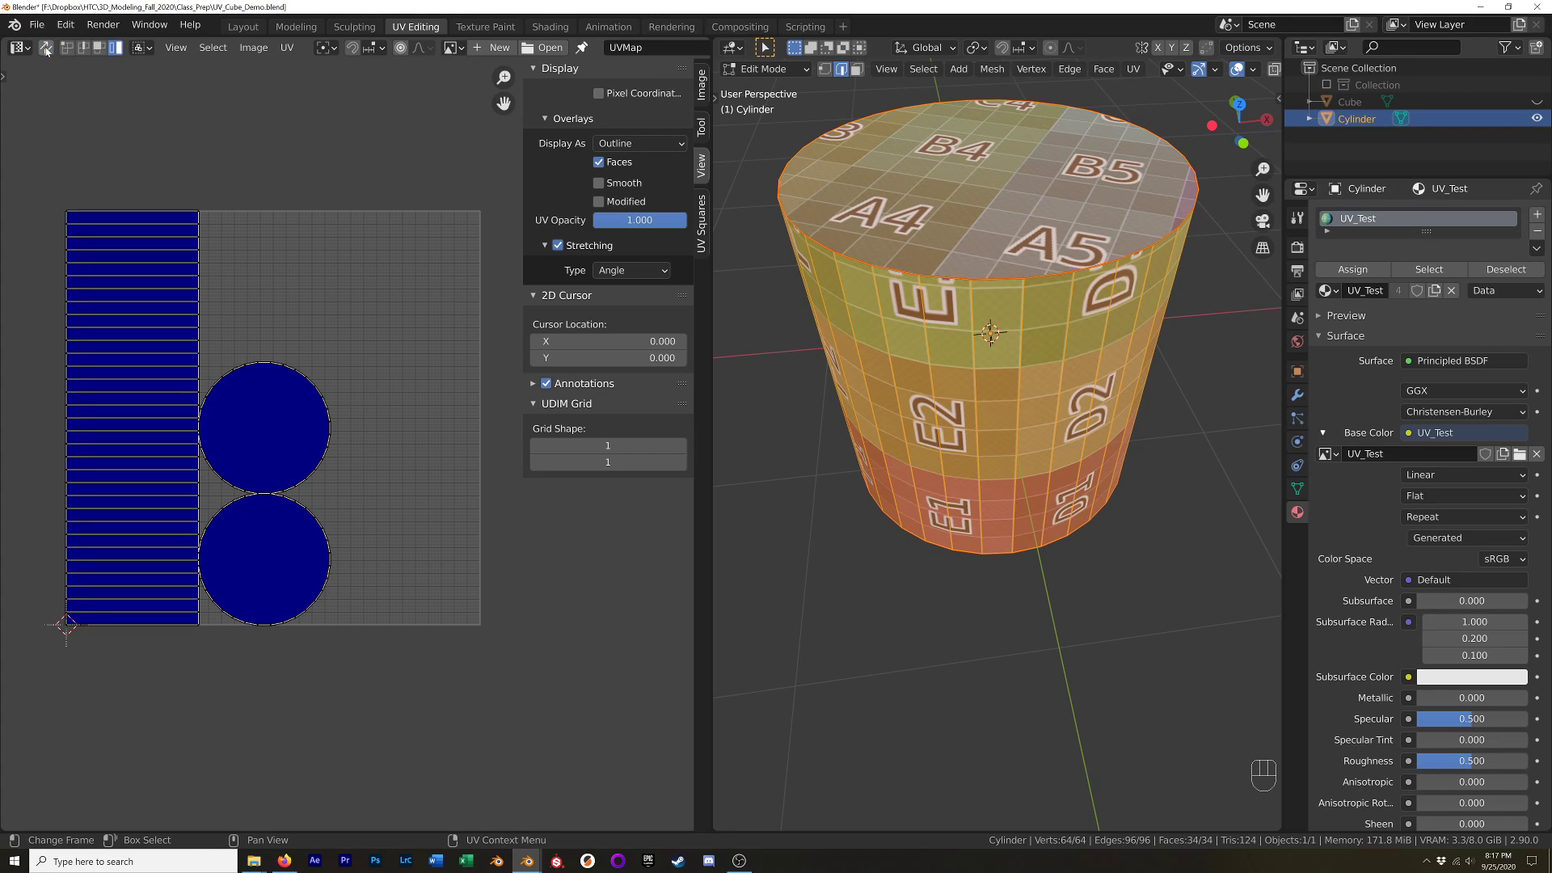
left_click(192, 343)
Rotate the side strip's UV island by -90° and move it about 0.32 m in X and 0.34 m in Y.
middle_click_drag(366, 339, 371, 320, "shift")
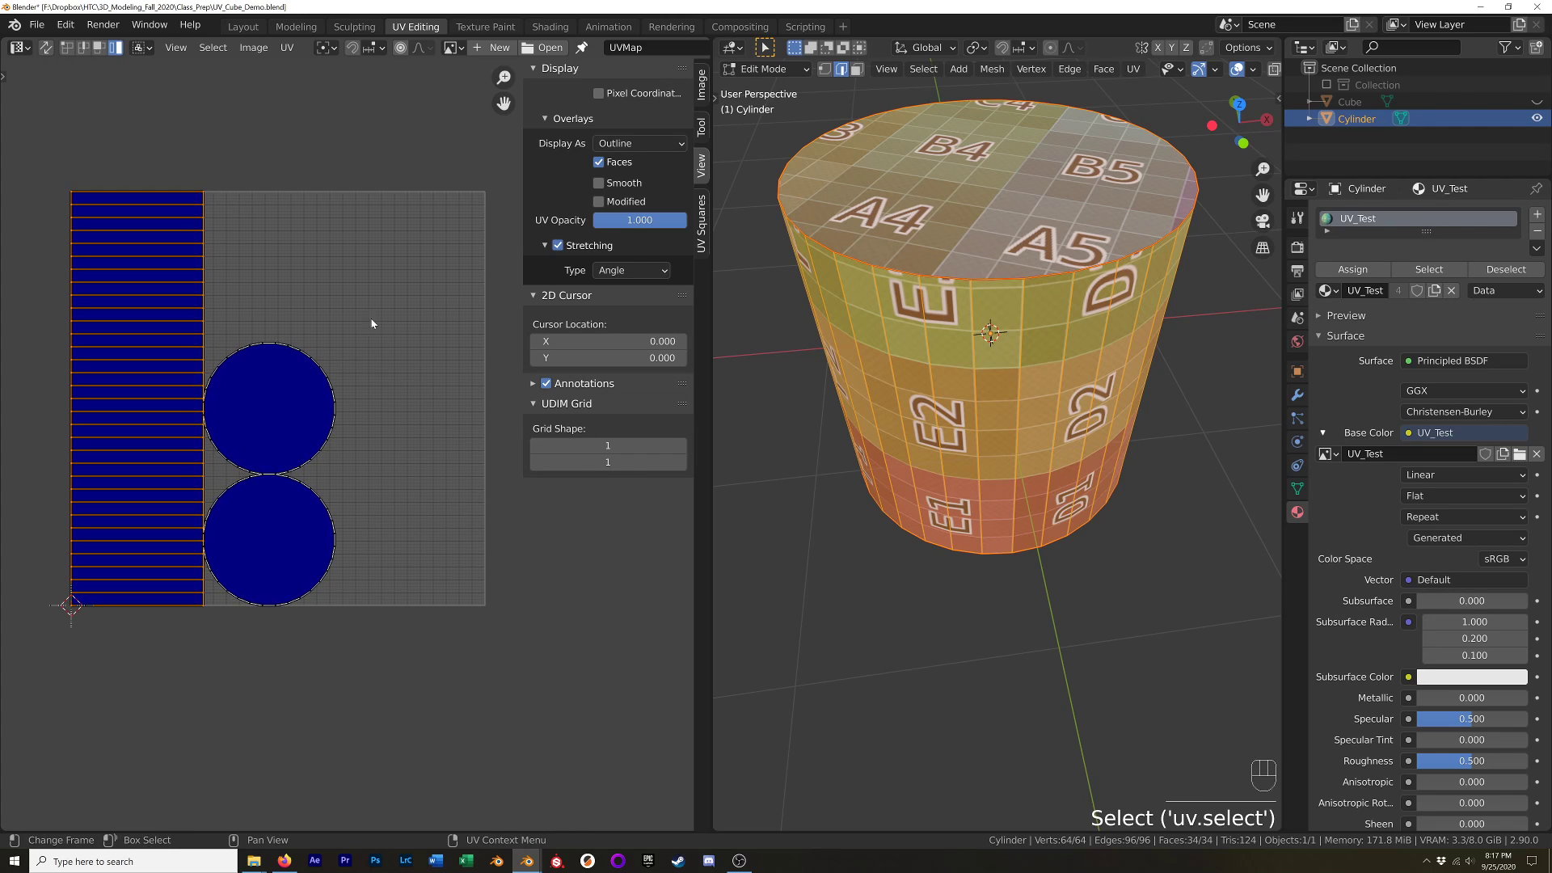
key("r")
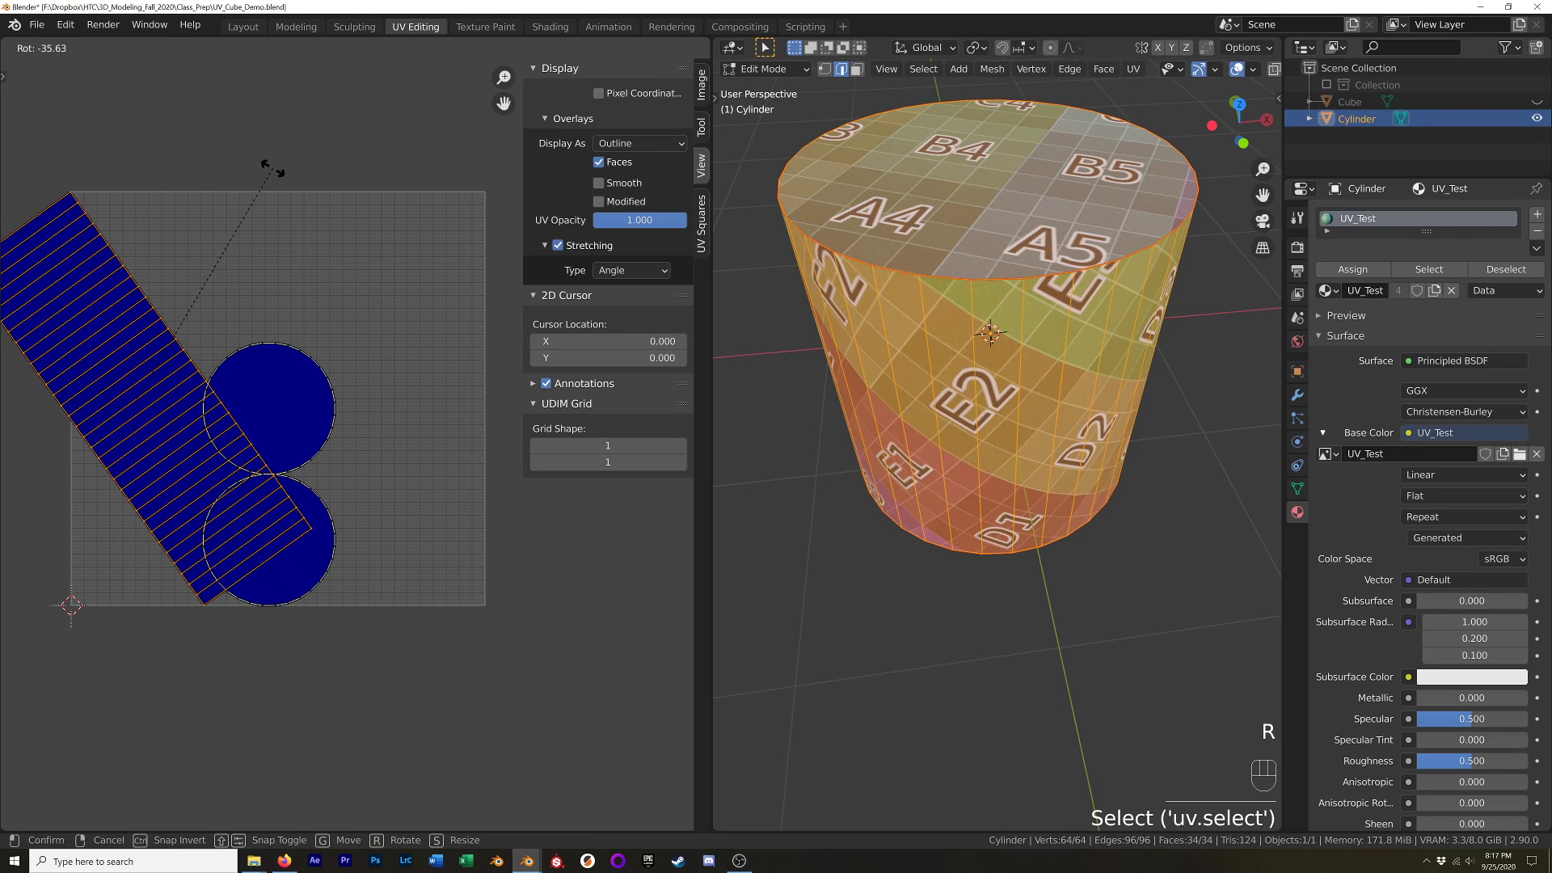
key("KP_Subtract")
key("KP_9")
key("KP_0")
key("KP_Enter")
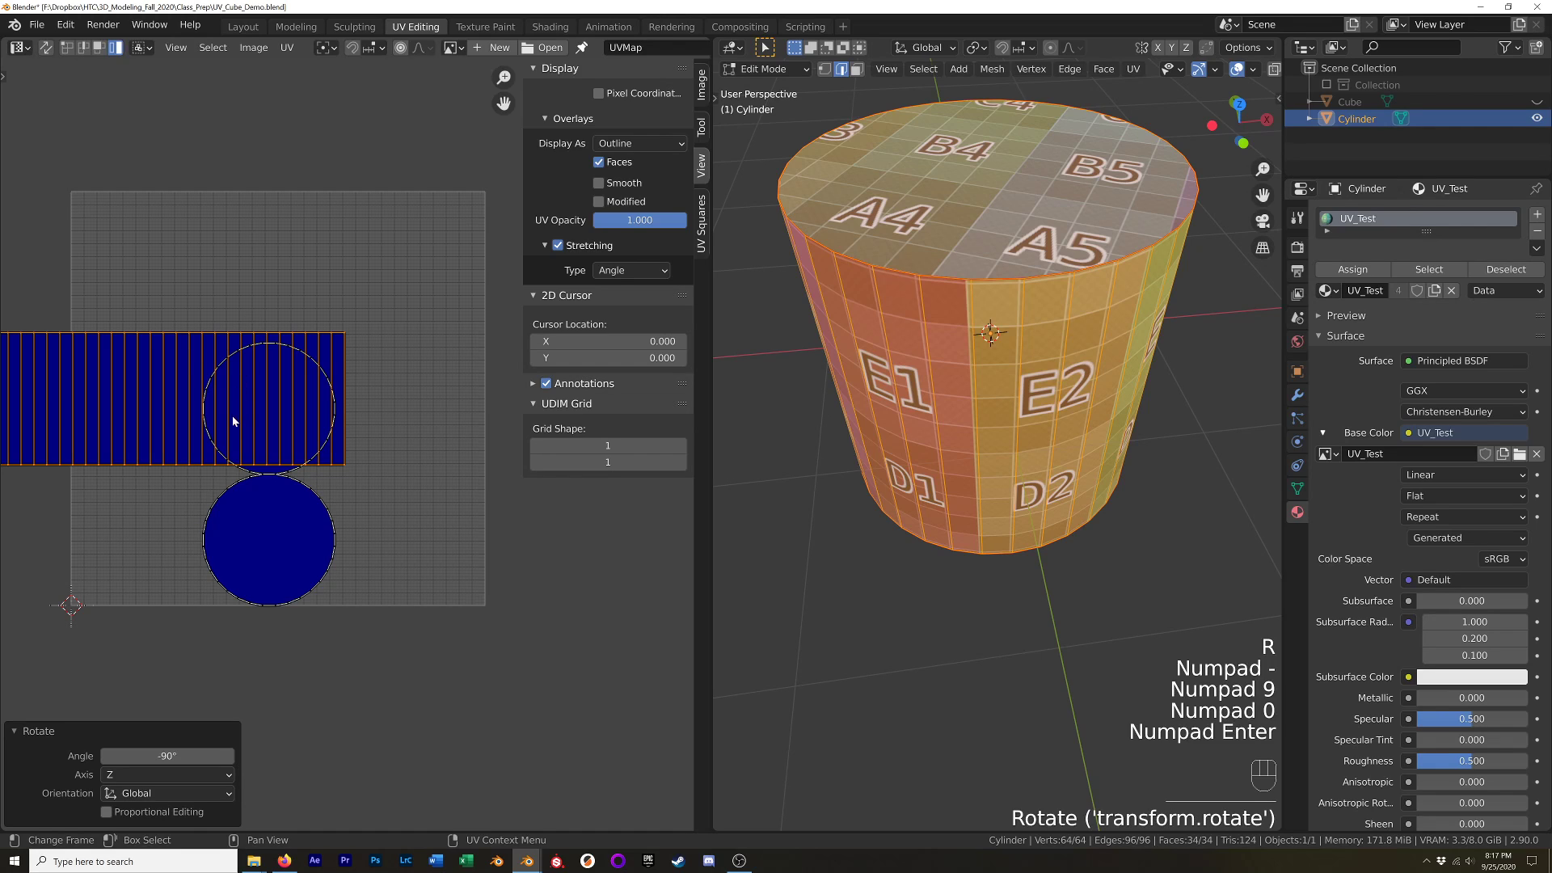
key("g")
left_click(304, 289)
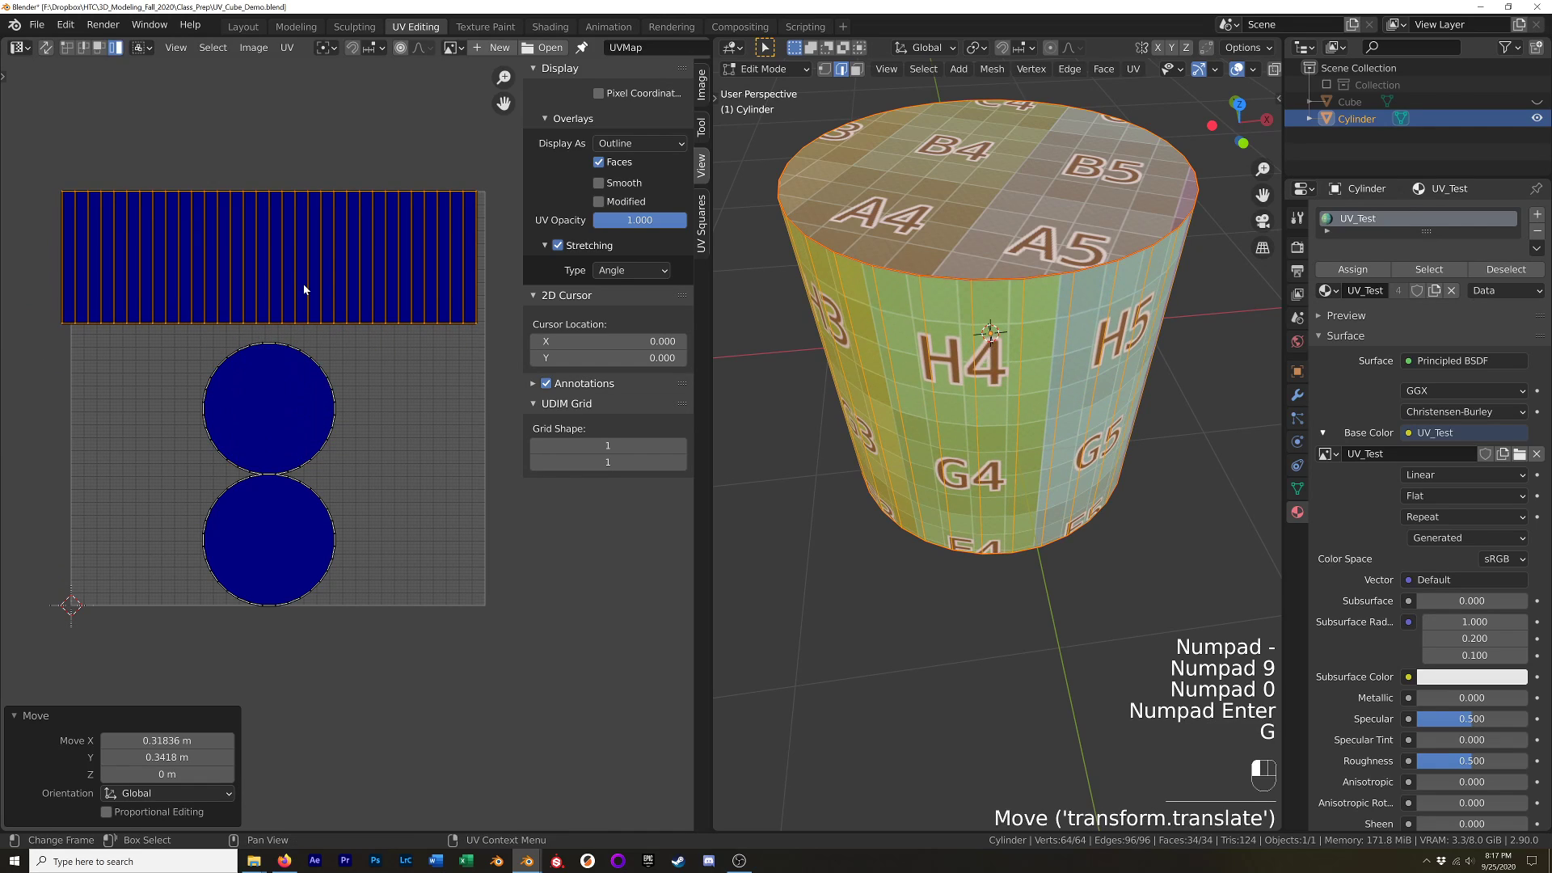
Rotate the lower circular UV island to line up the top cap's texture with the cylinder's front.
left_click(381, 461)
middle_click_drag(958, 413, 1083, 403)
key("KP_1")
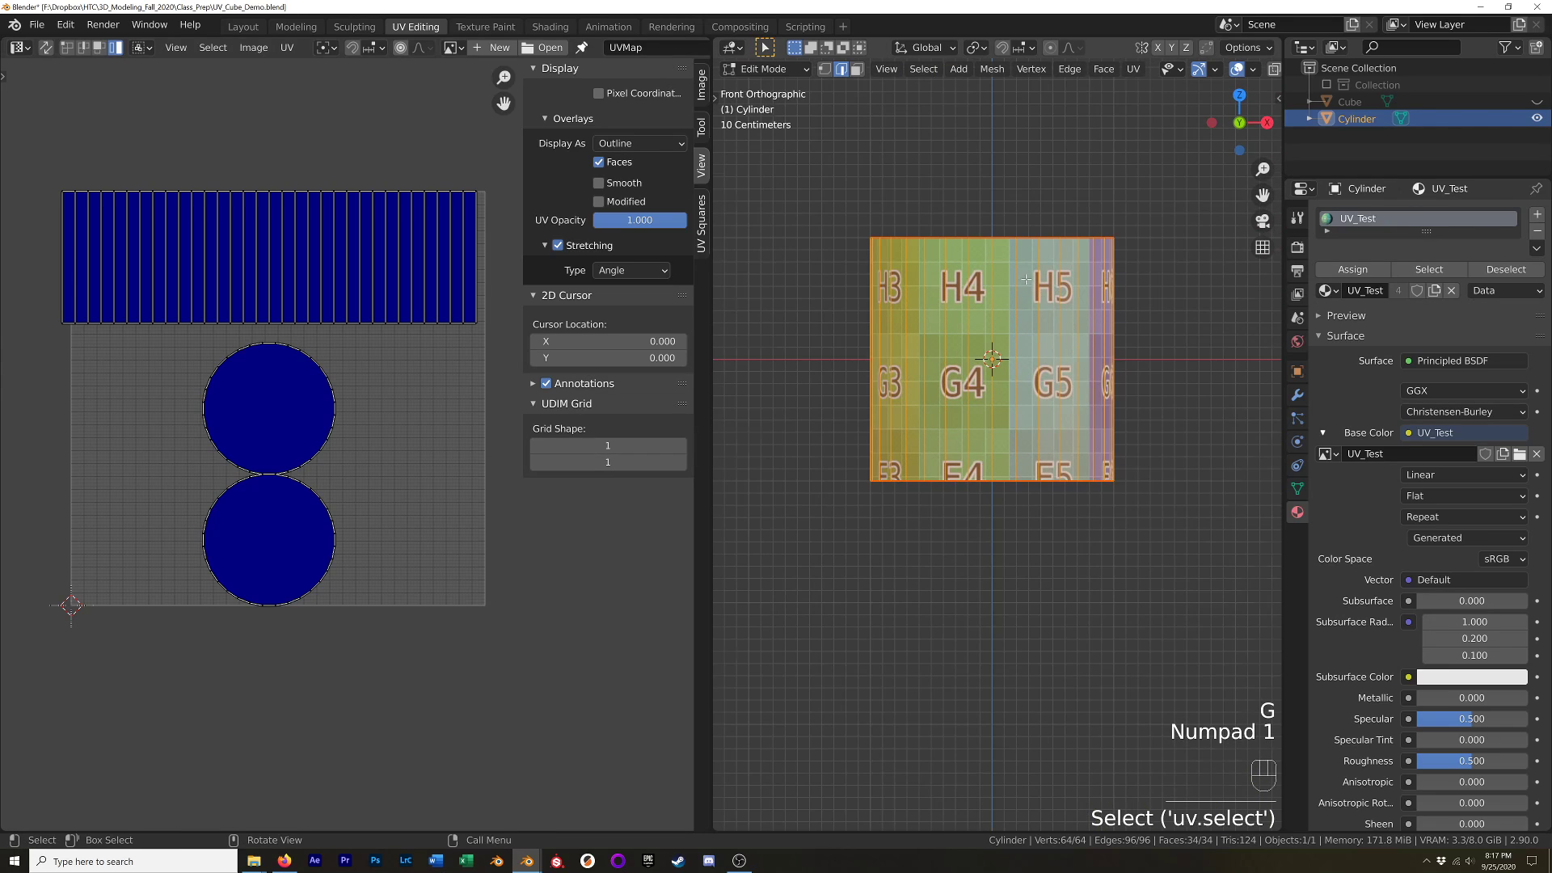
middle_click_drag(1024, 278, 1033, 376)
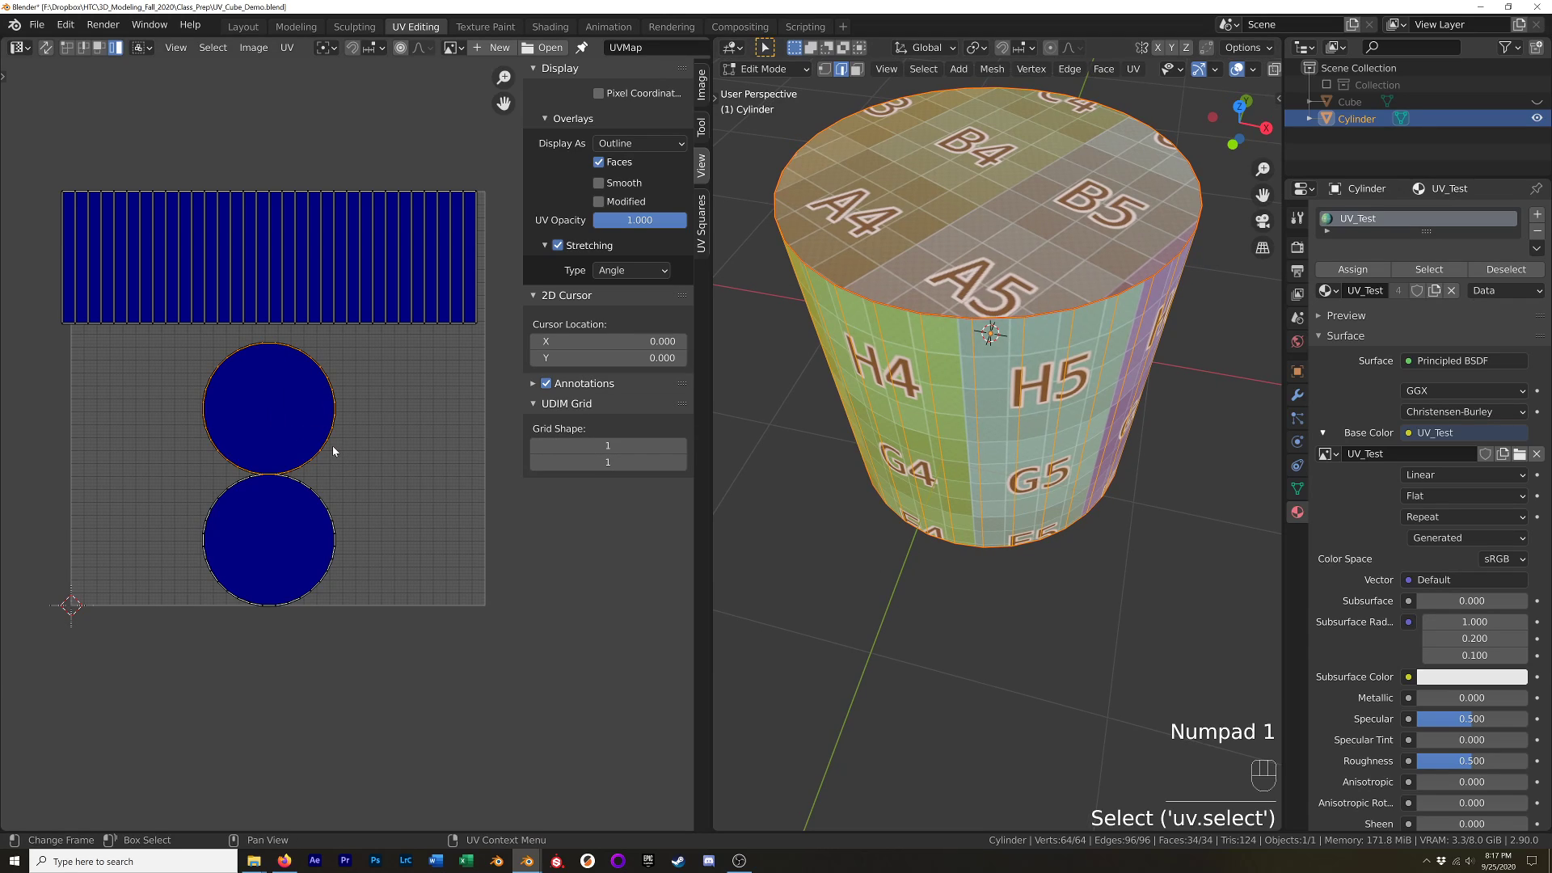
key("r")
right_click(372, 451)
key("r")
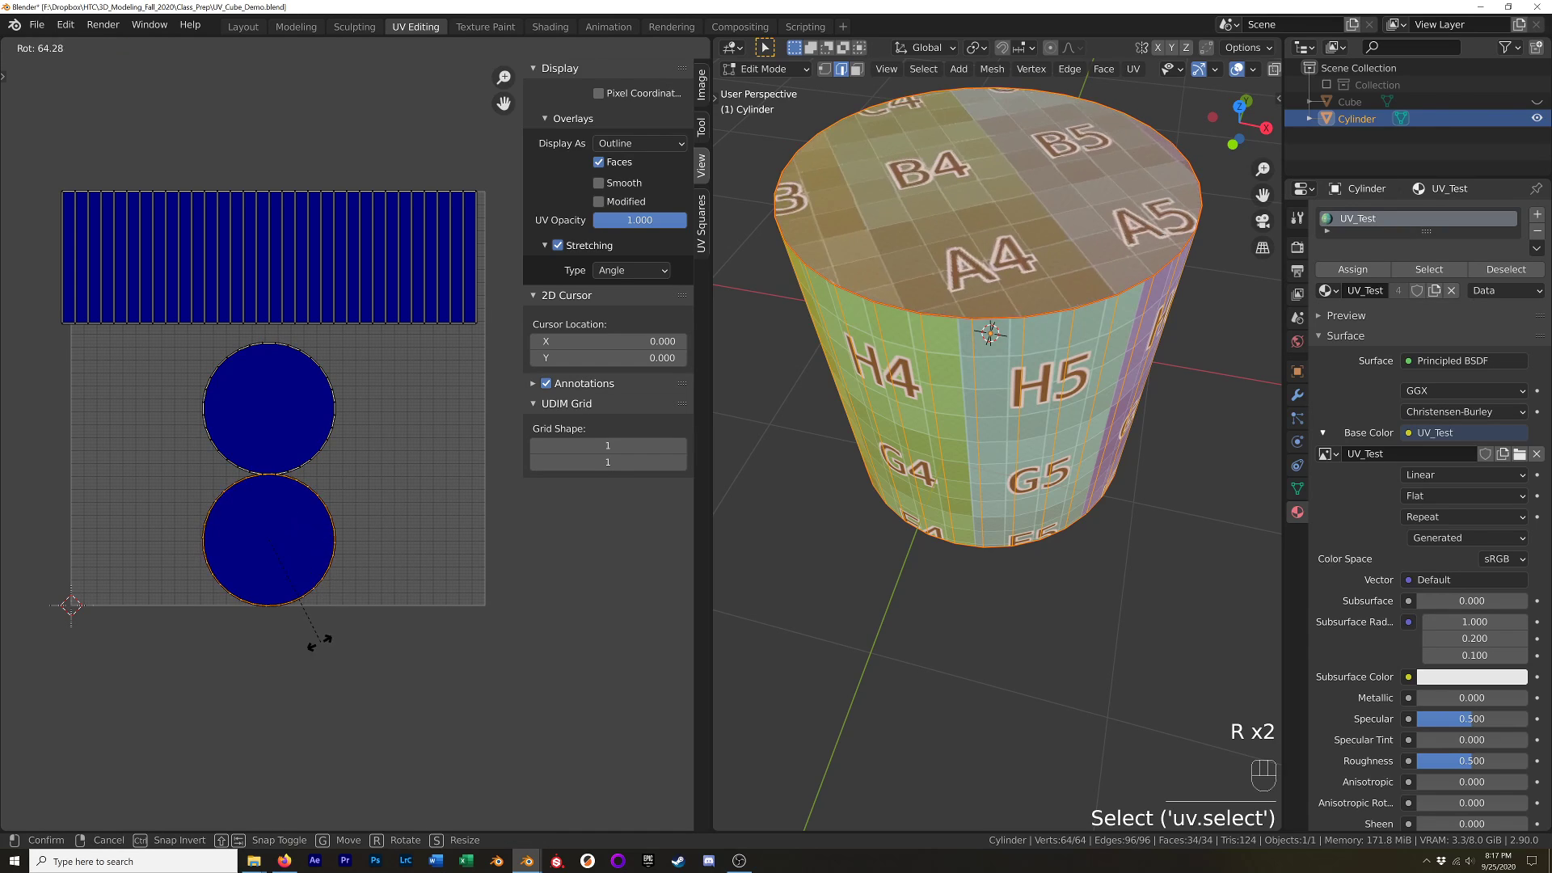
left_click(369, 592)
Rotate the upper circular UV island by about 22.6° to turn the texture on the cylinder's bottom cap.
middle_click_drag(795, 567, 779, 350)
left_click(346, 426)
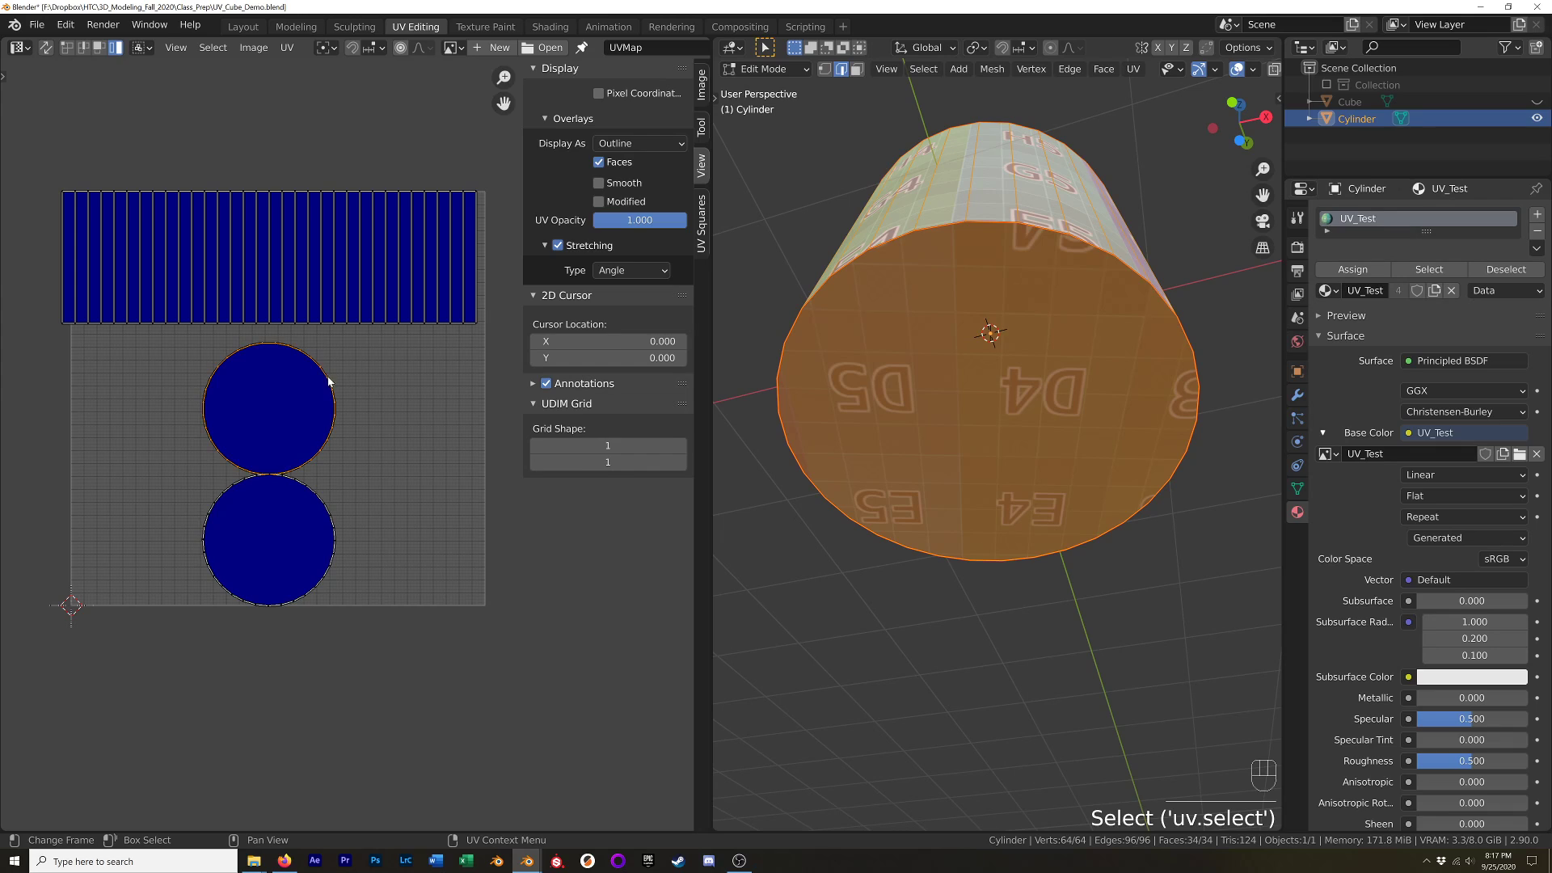
key("r")
right_click(356, 426)
key("r")
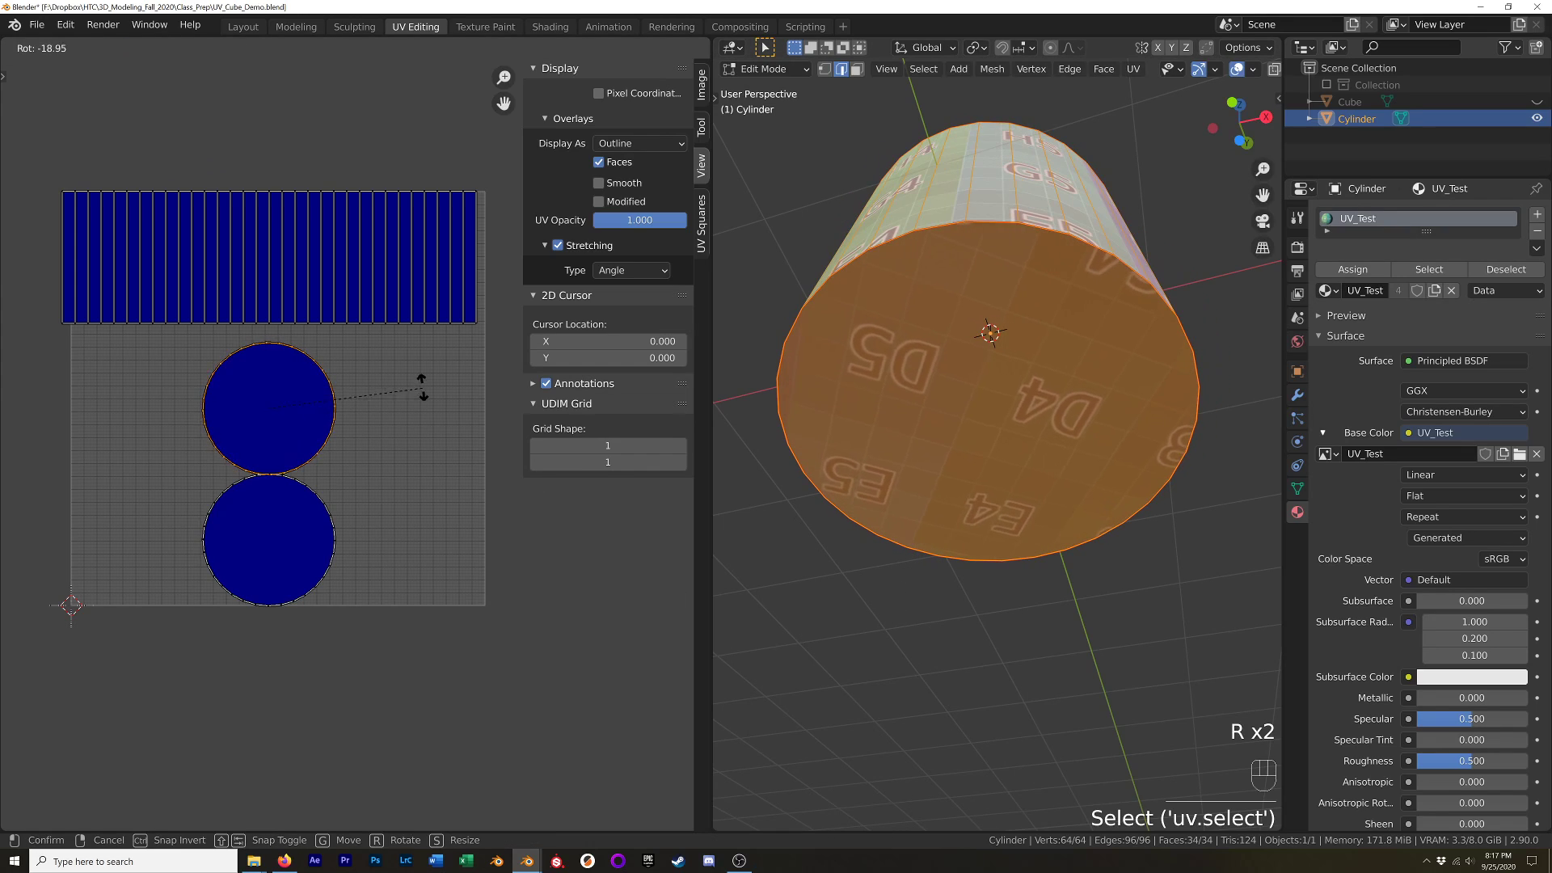
left_click(423, 512)
Select all of the cylinder's UV islands and apply Average Islands Scale.
scroll(400, 380, "down", 1)
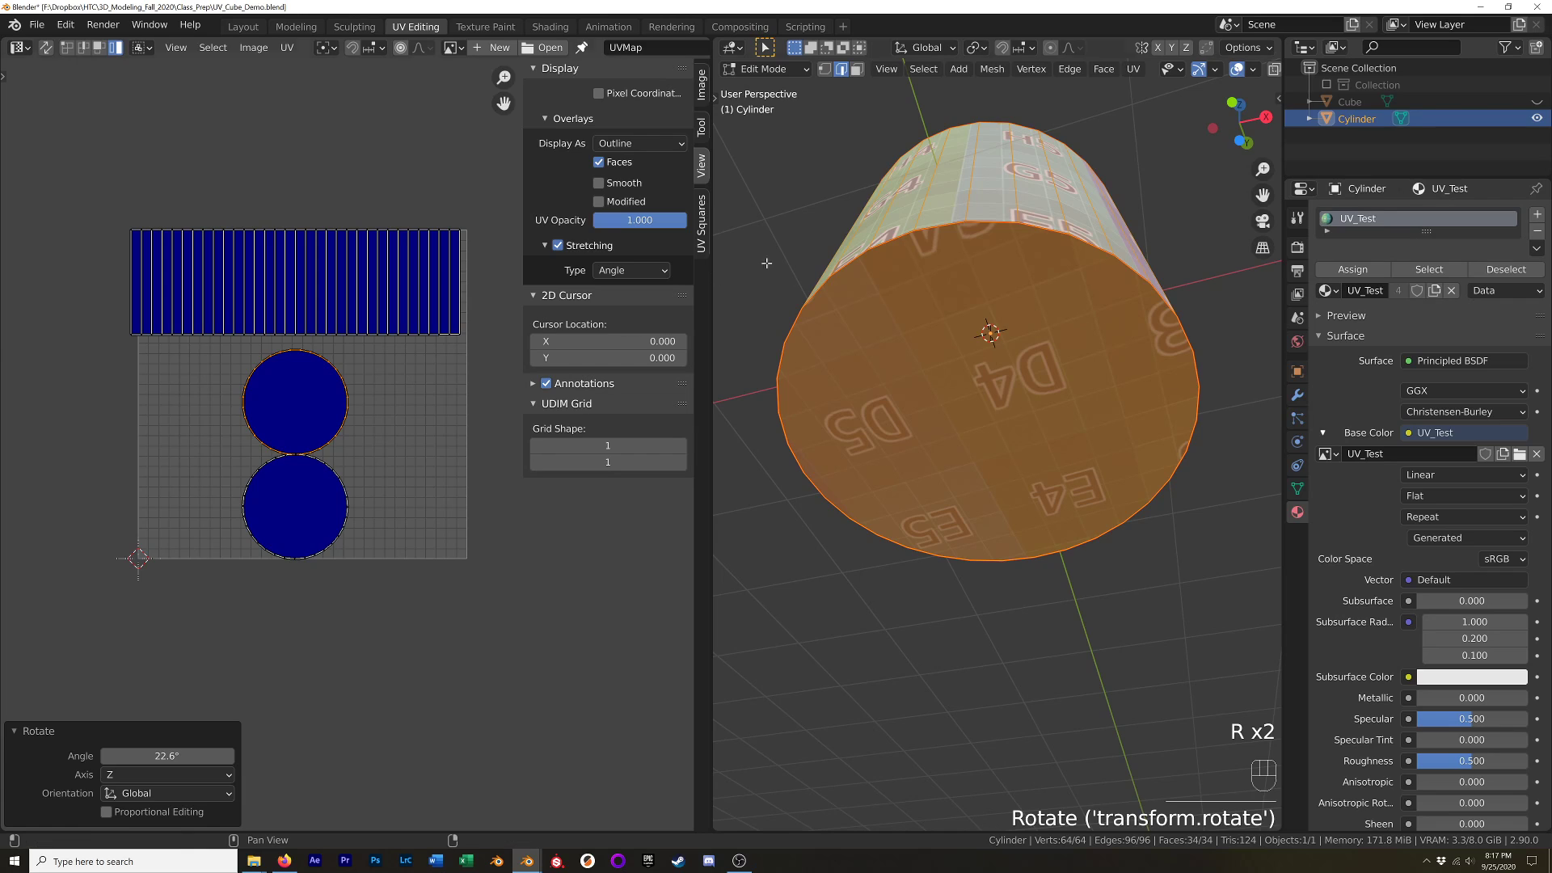
middle_click_drag(766, 263, 281, 406)
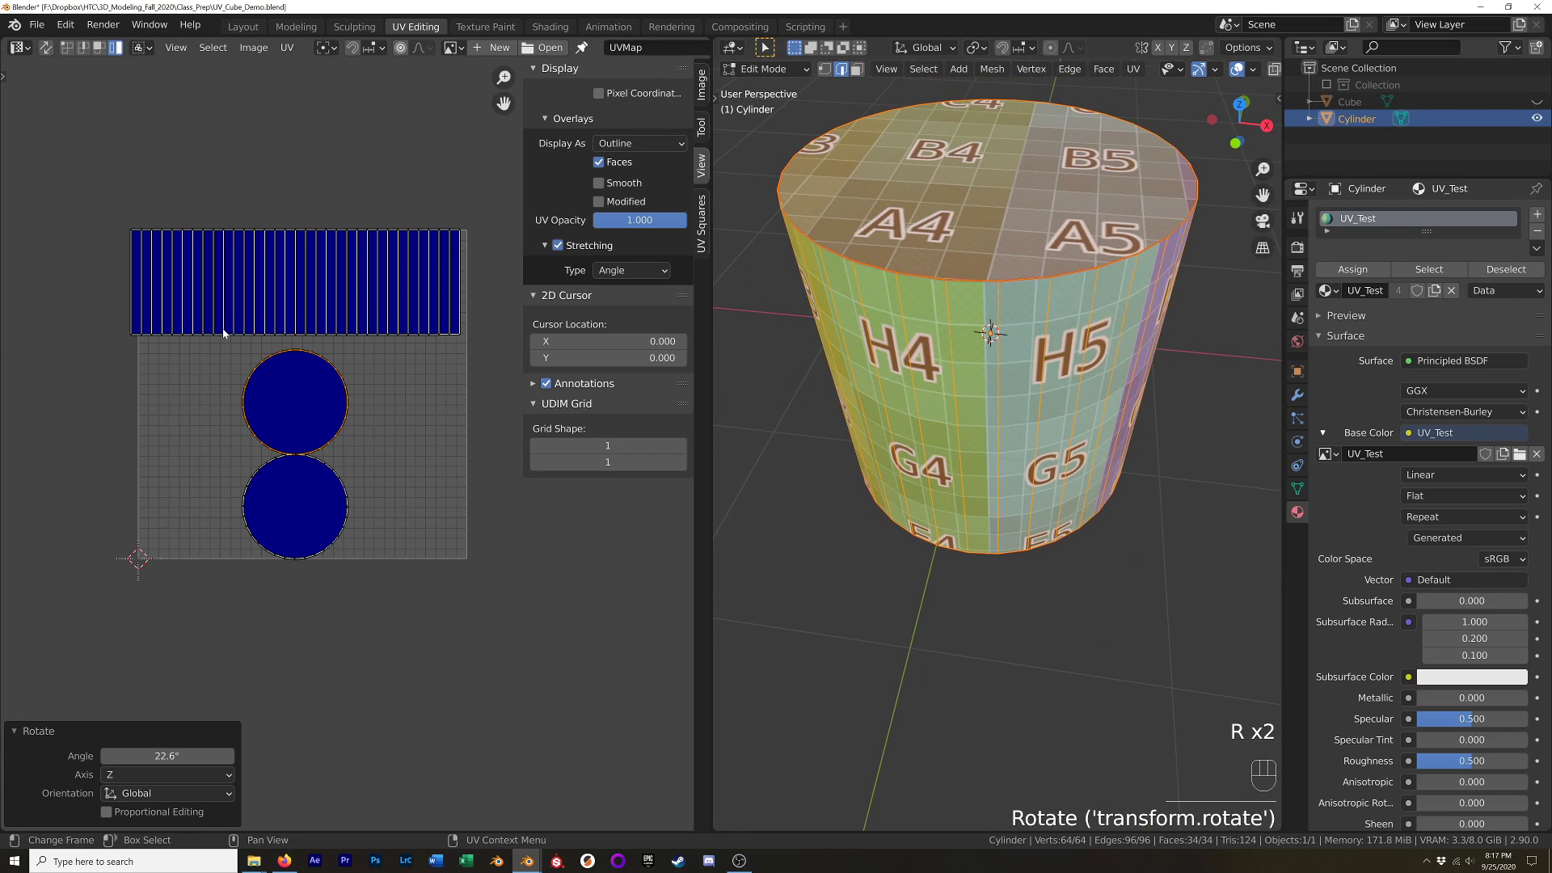
key("a")
key("q")
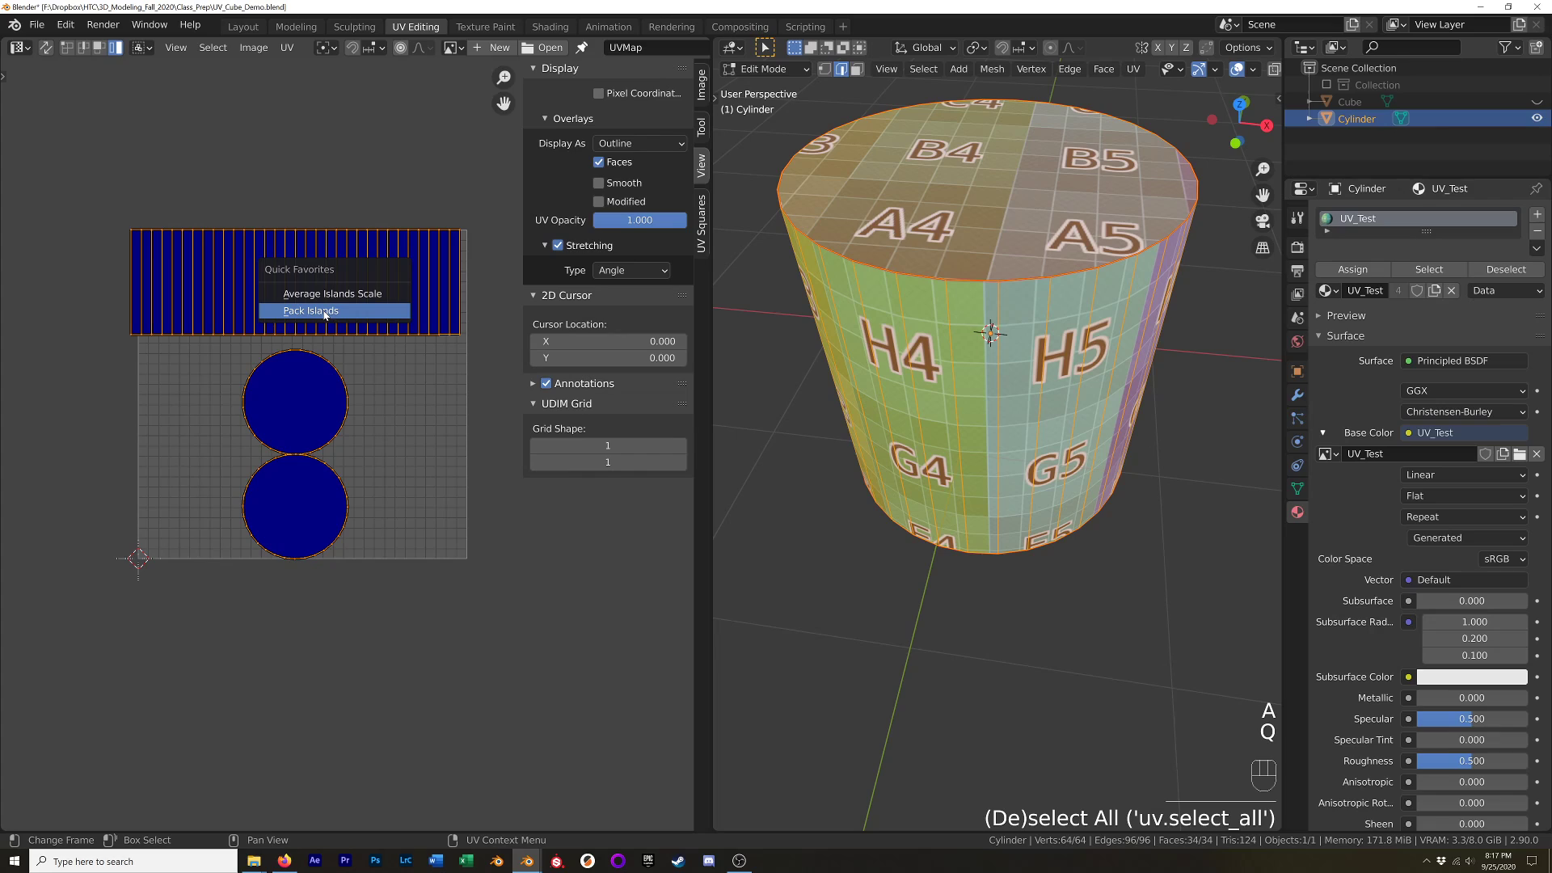
left_click(341, 295)
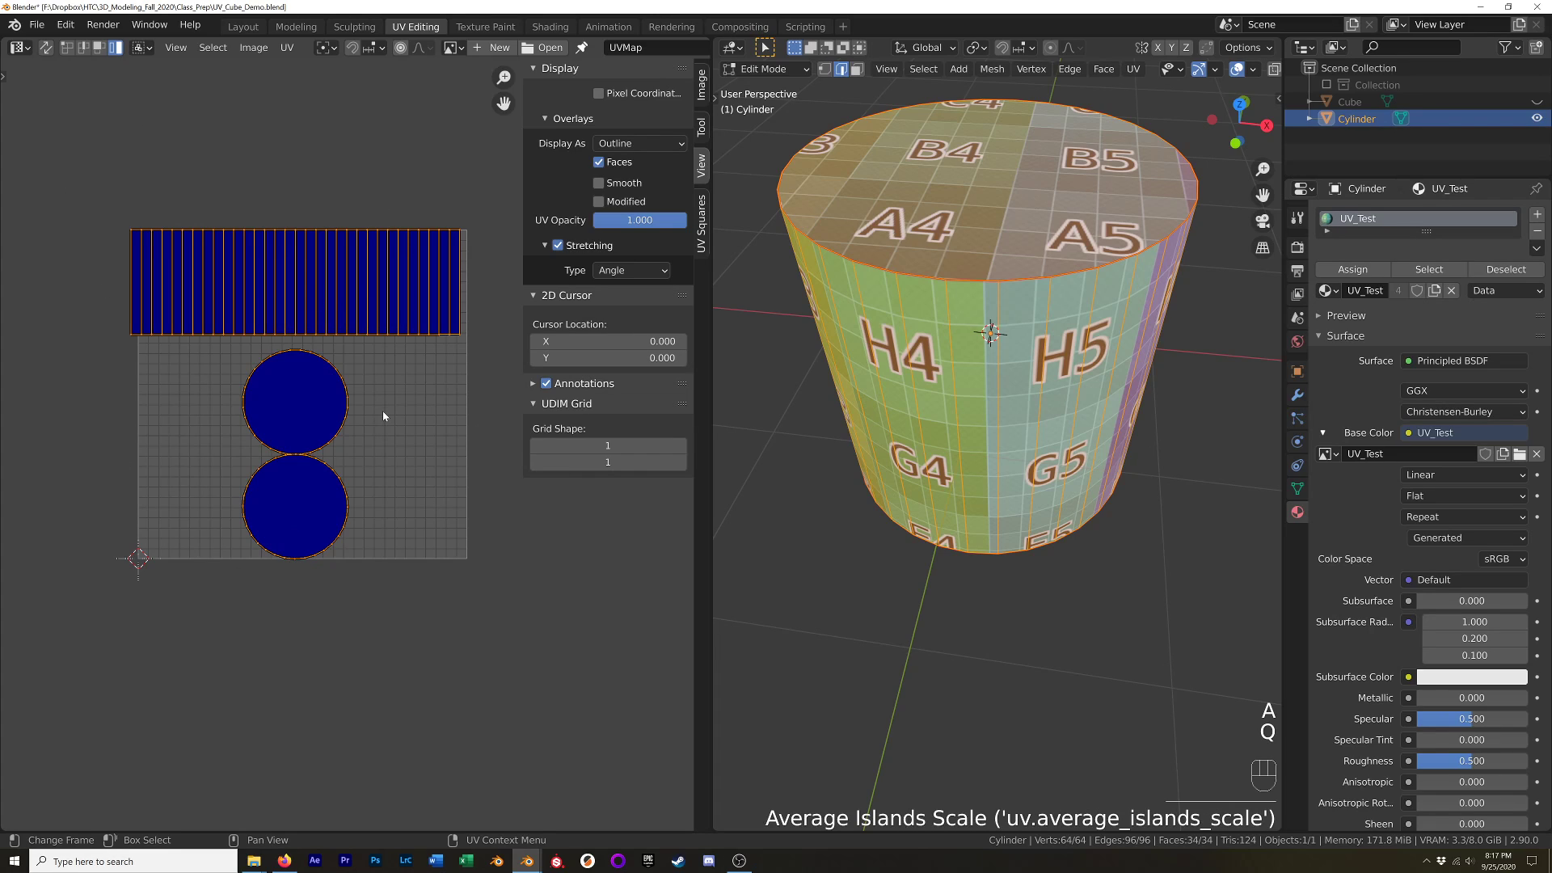
Pack the cylinder's UV islands into the UV square and check the texture on its side.
key("q")
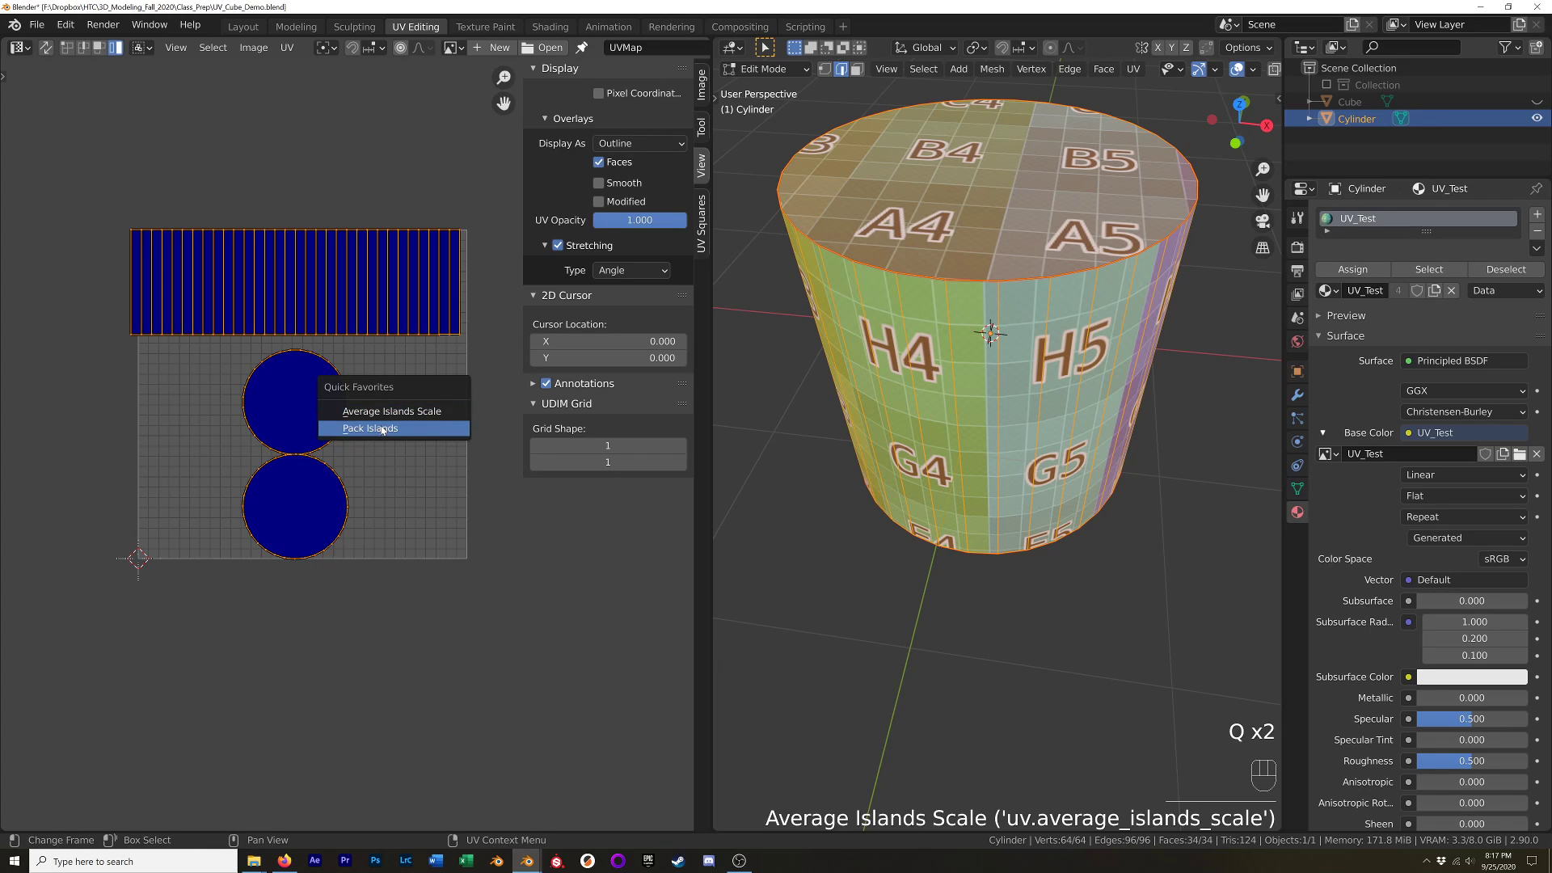
left_click(384, 429)
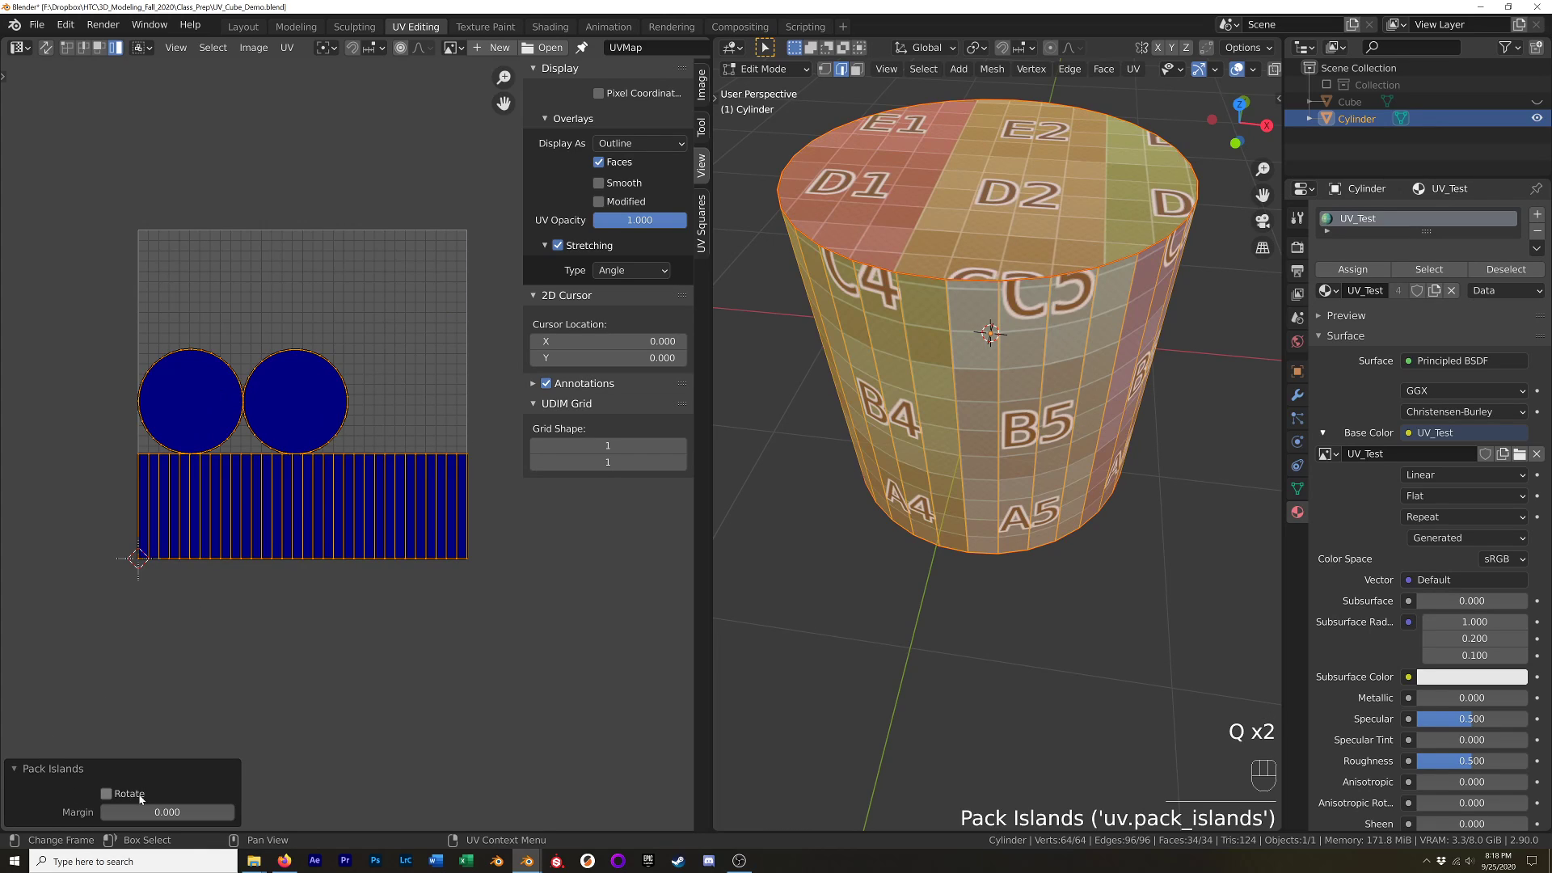
middle_click_drag(968, 414, 894, 394)
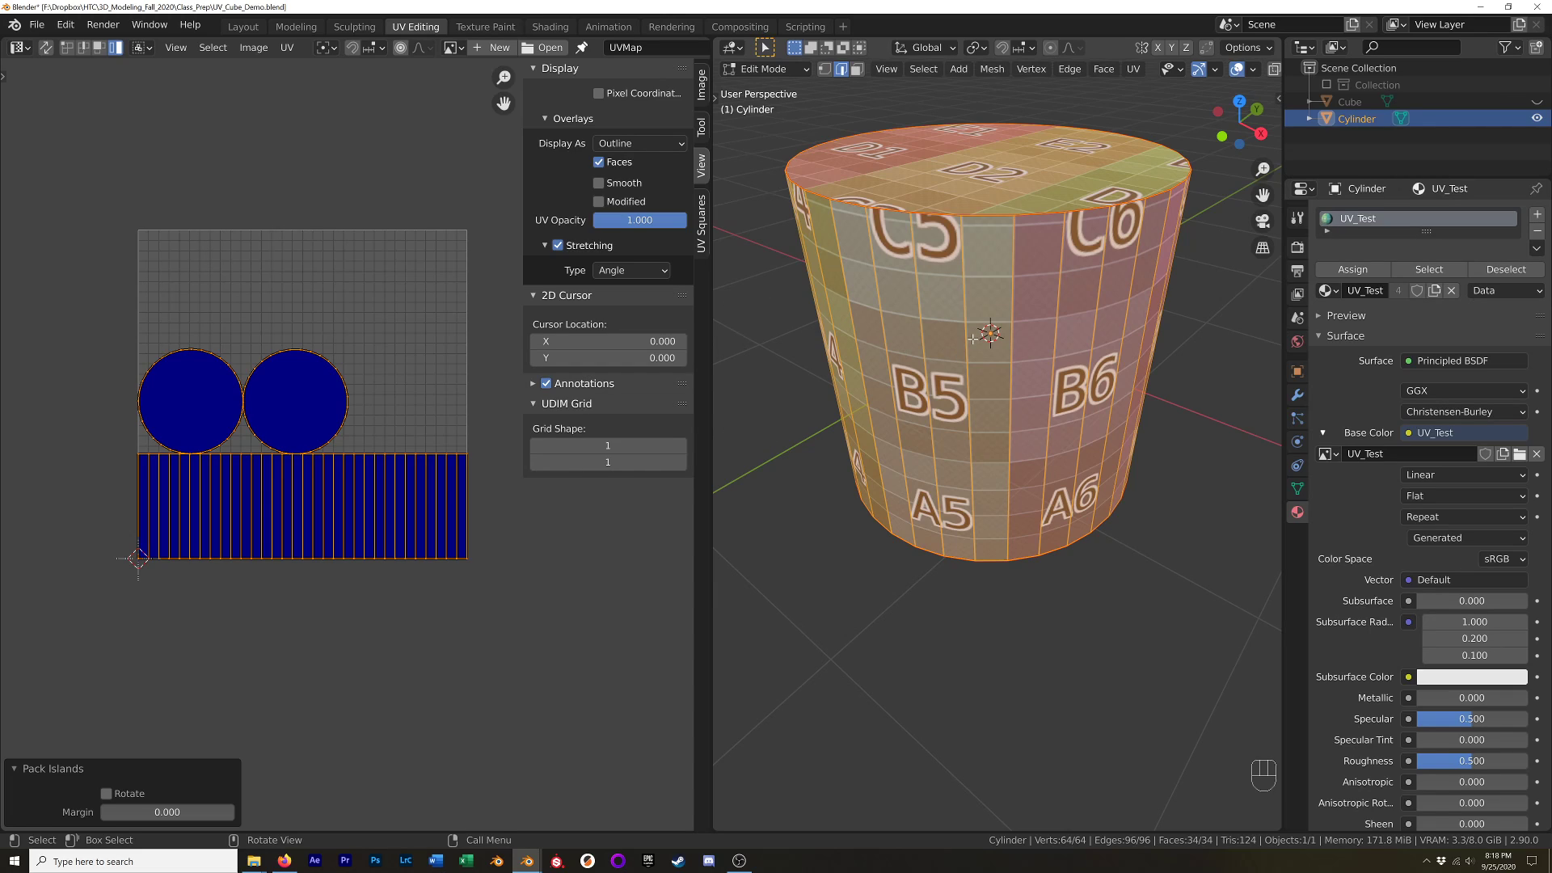
Leave Edit Mode, hide the cylinder and add a UV sphere.
left_click(1003, 279)
key("Tab")
right_click(1012, 258)
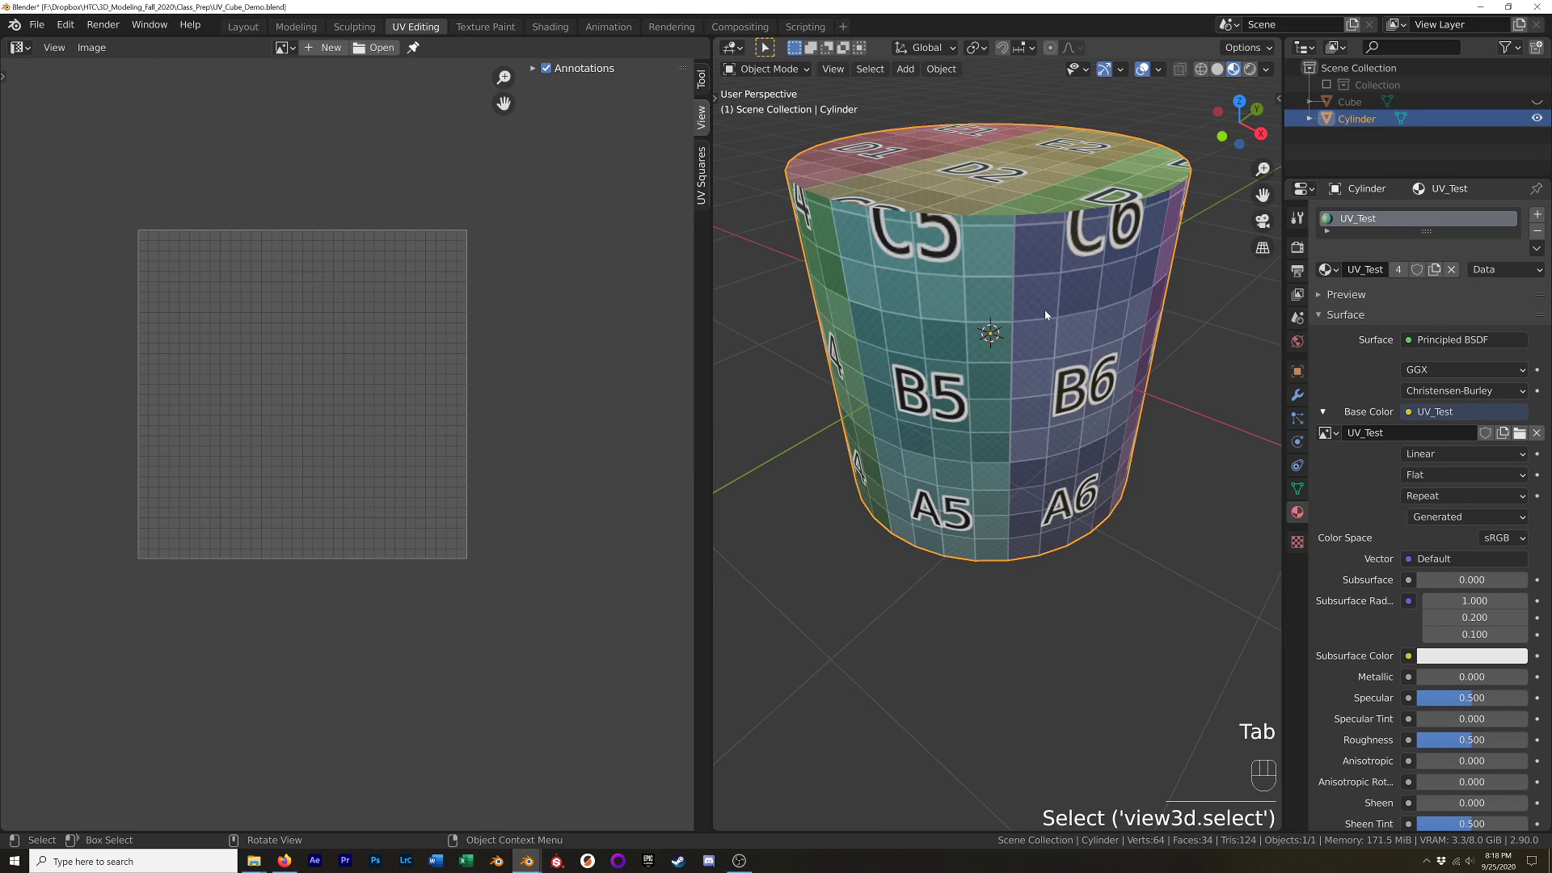
key("h")
key("shift+a")
mouse_move(1015, 325)
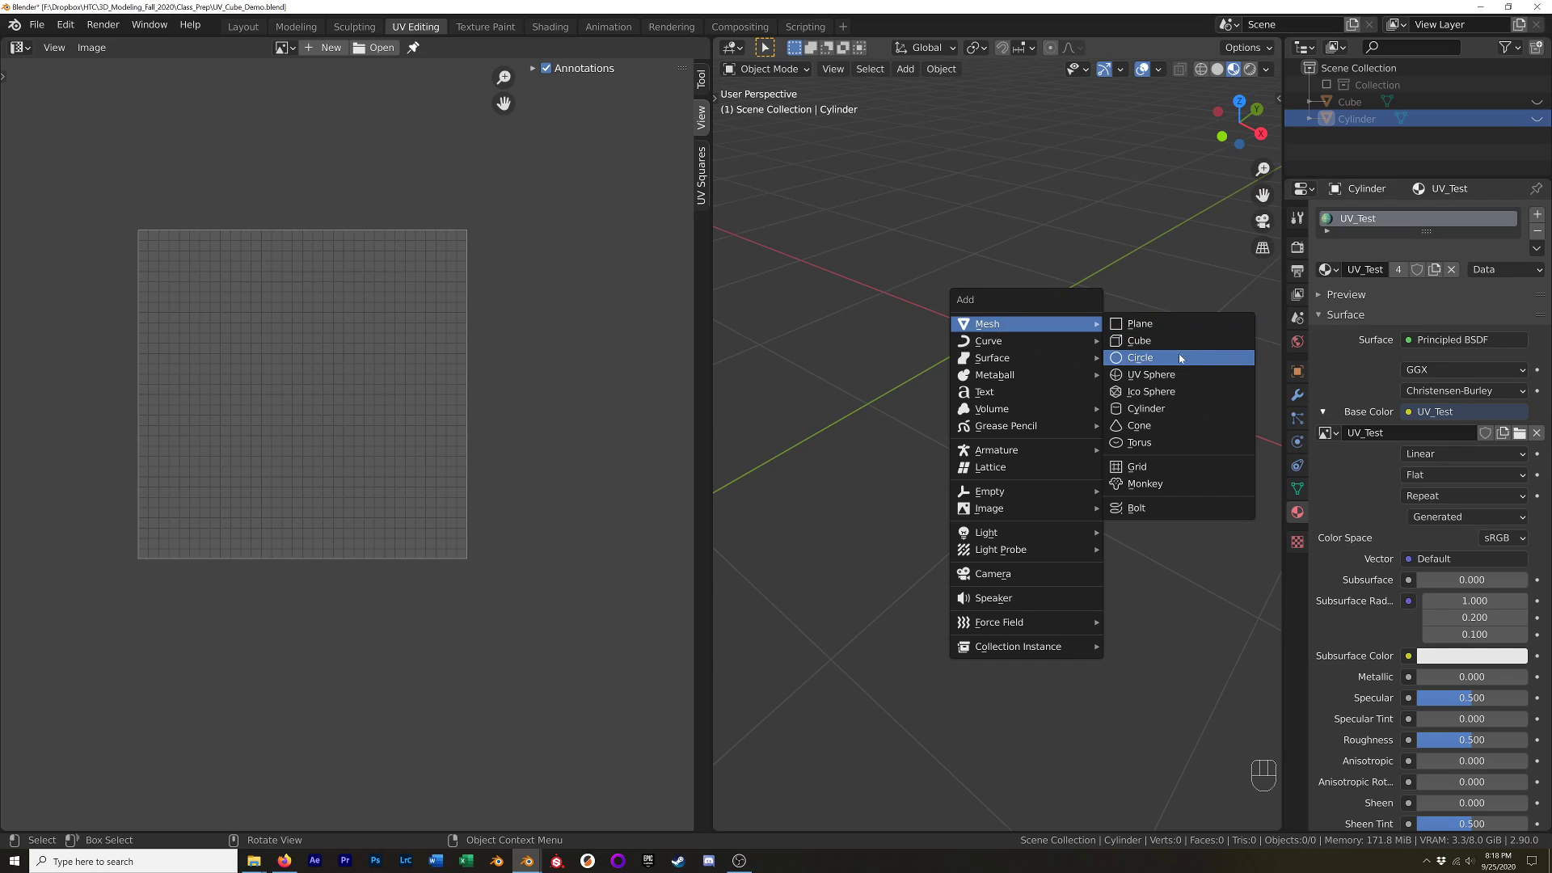
left_click(1182, 376)
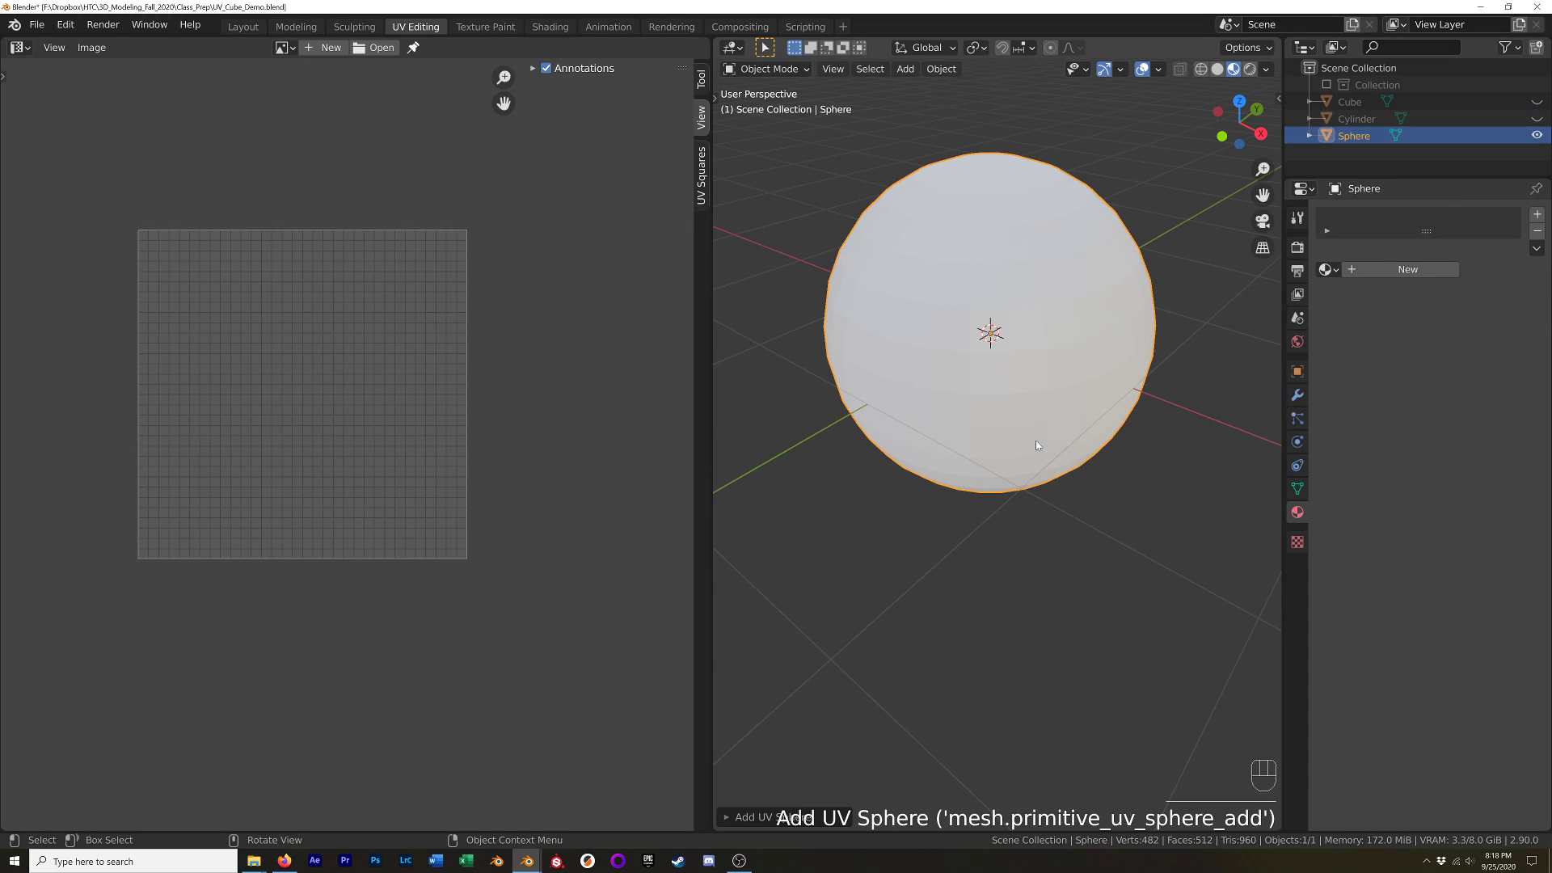
Enter Edit Mode on the sphere and assign the existing UV_Test material to it.
key("Tab")
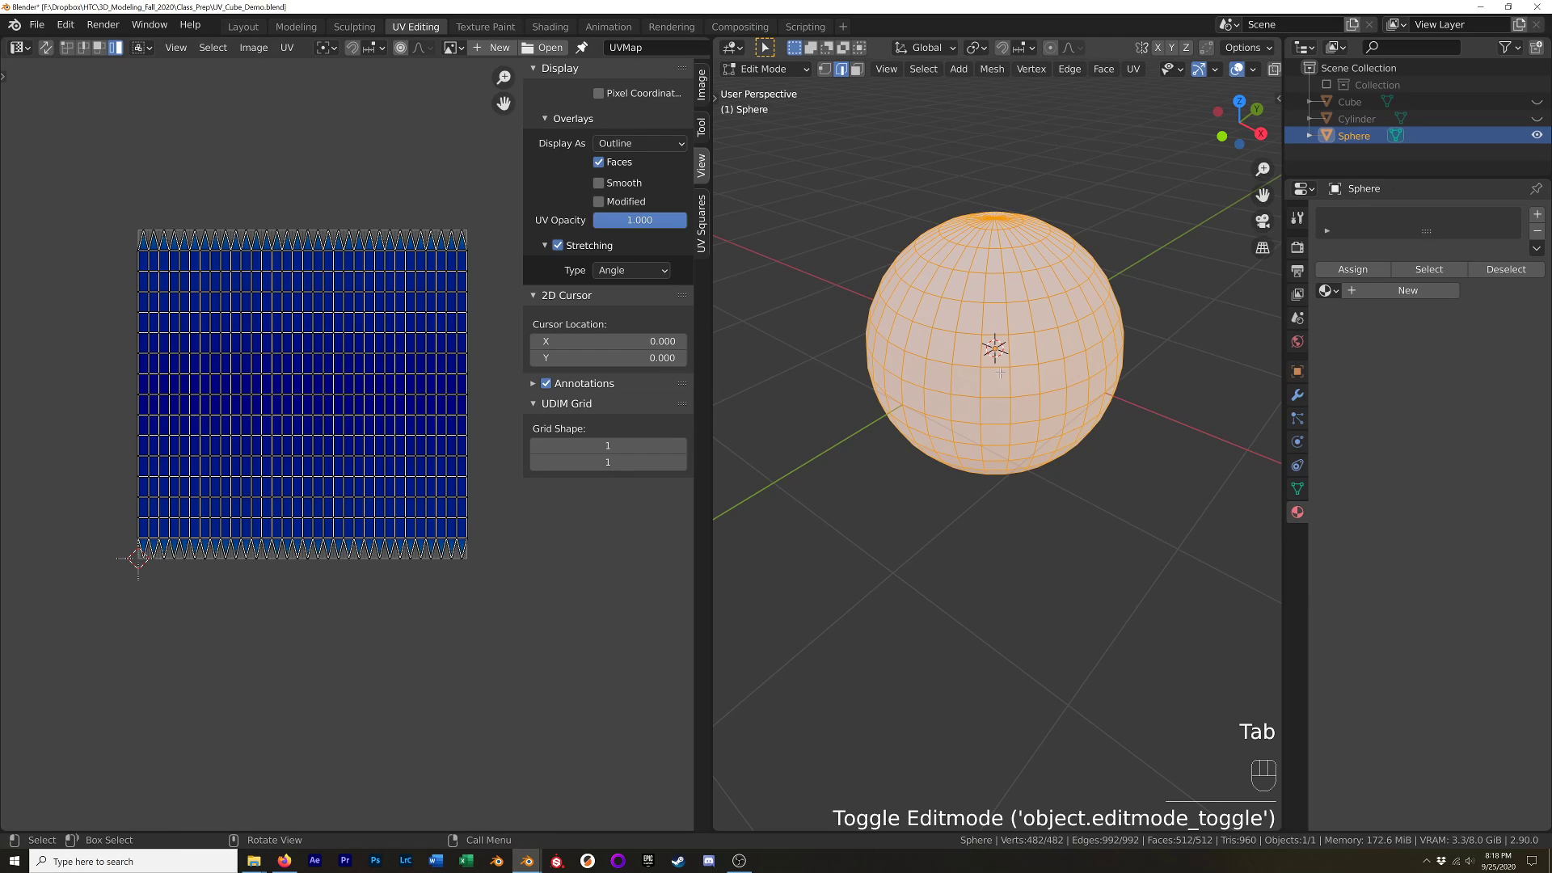
left_click(1326, 290)
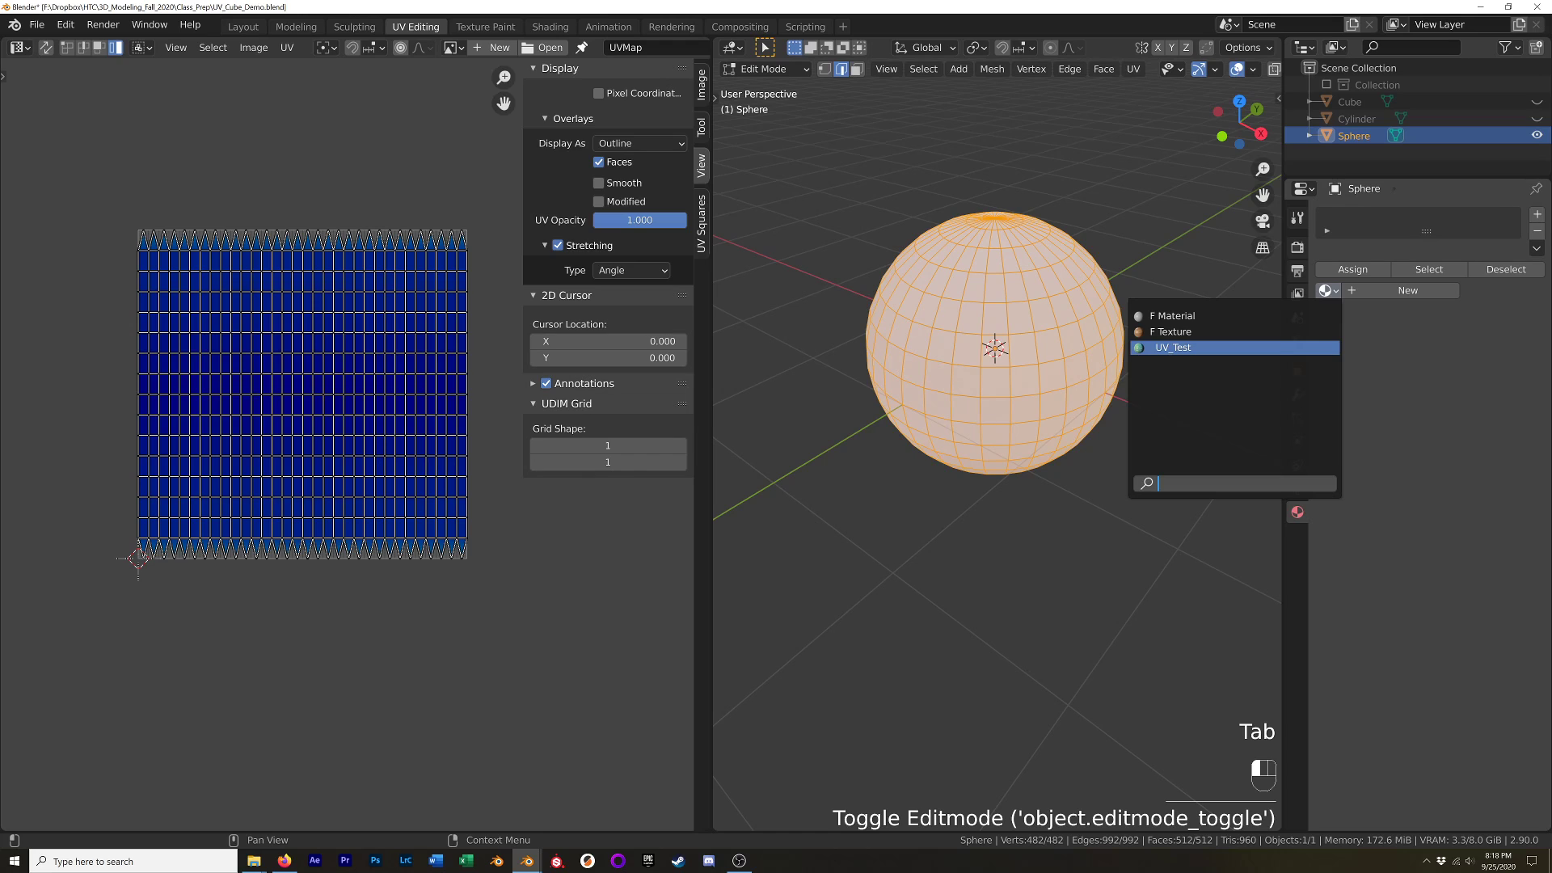
left_click(1173, 348)
scroll(998, 375, "up", 3)
middle_click_drag(998, 375, 889, 374)
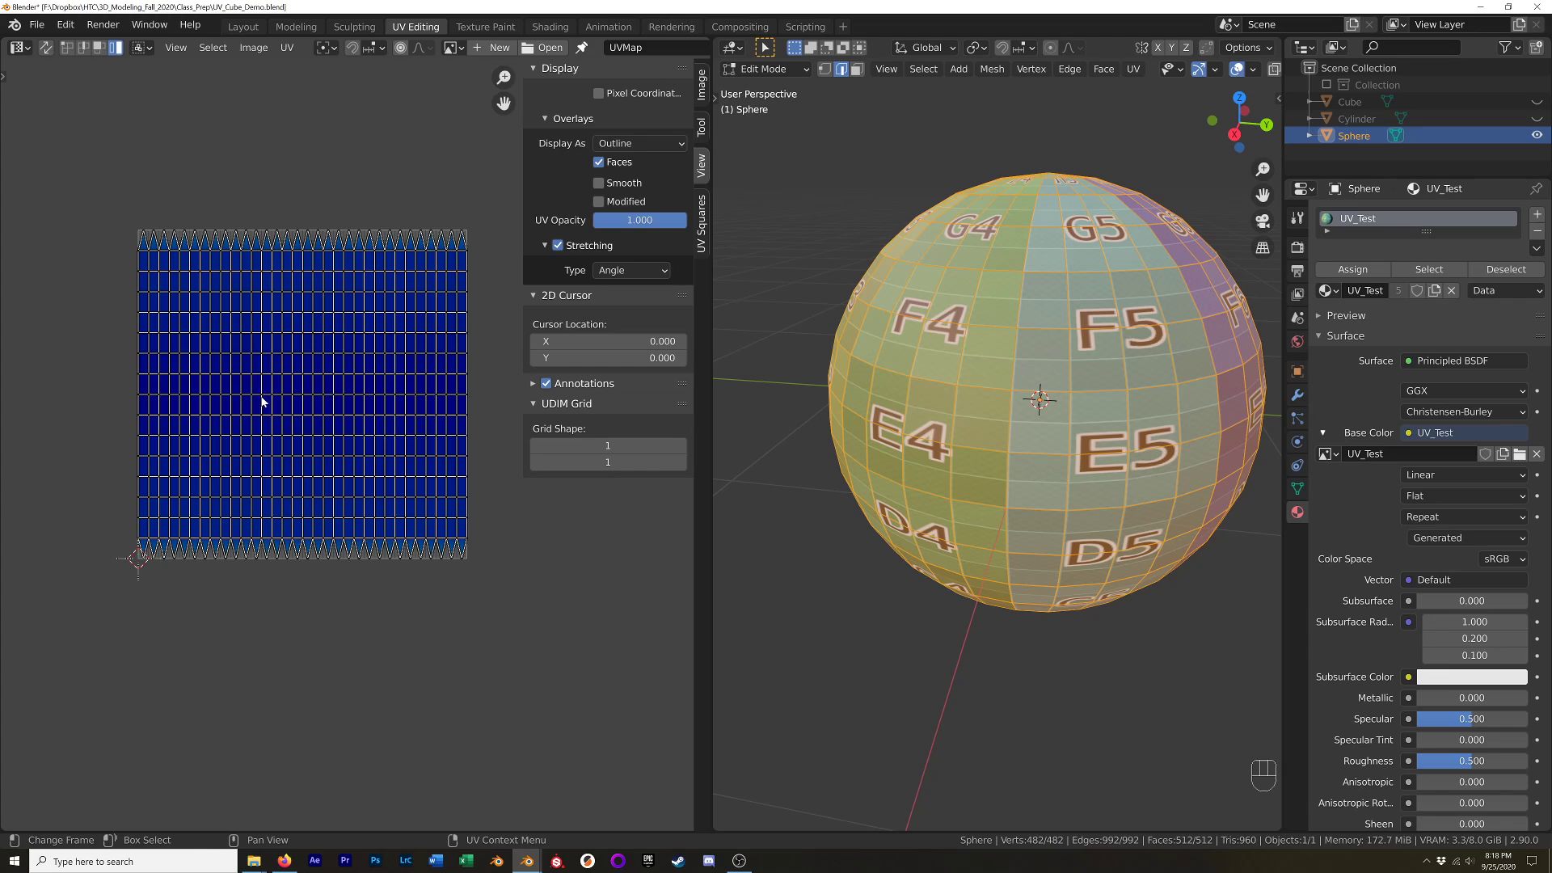
Examine the sphere's default UV grid against its mesh faces, and the test texture around its top pole.
scroll(316, 386, "up", 4)
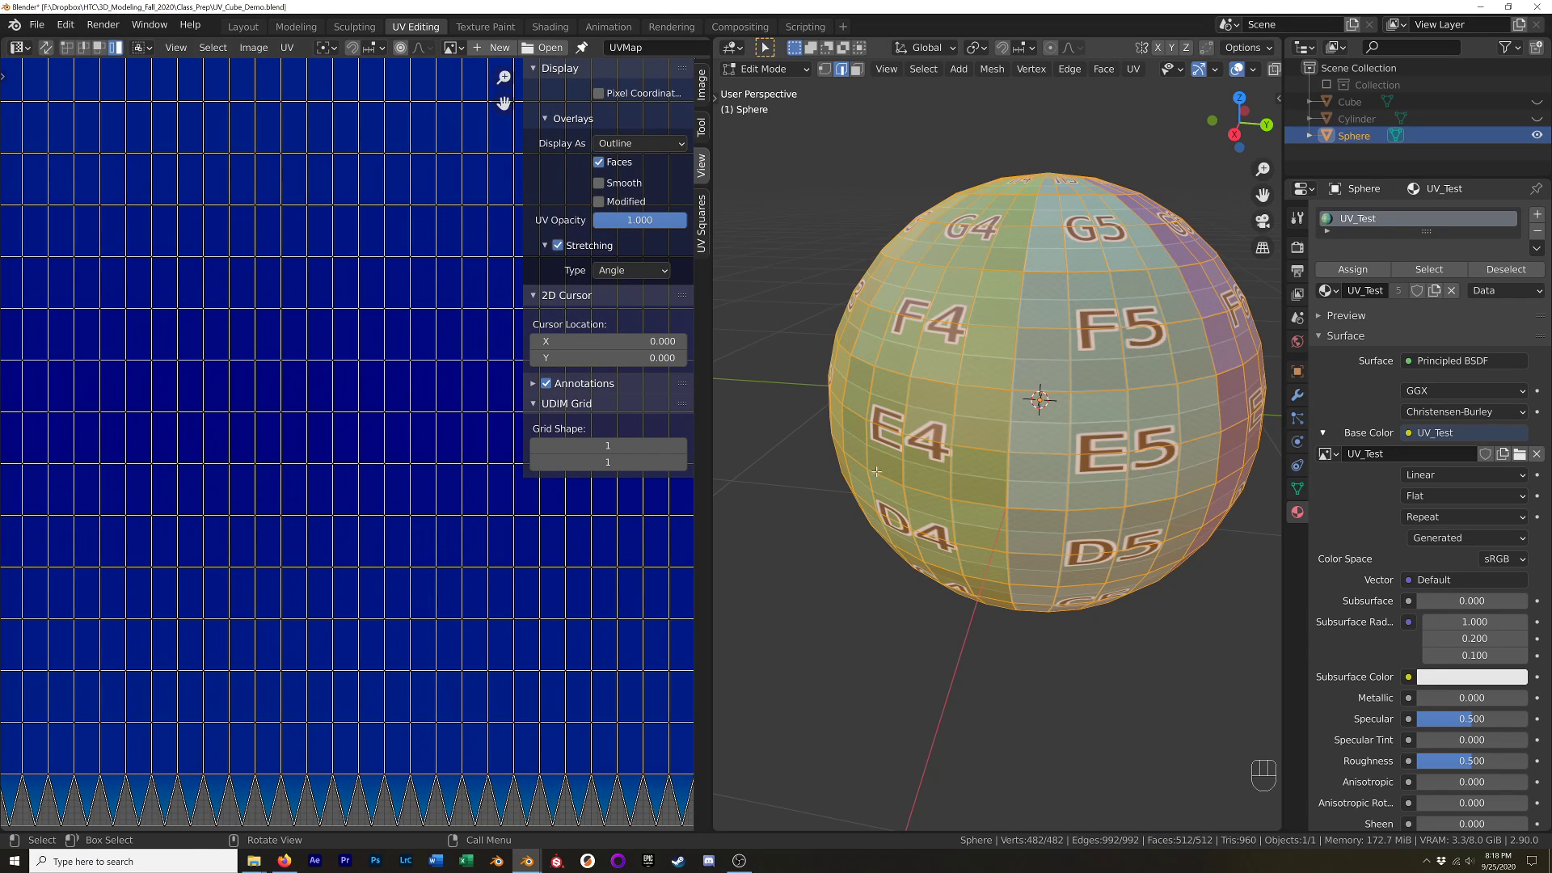
key("z")
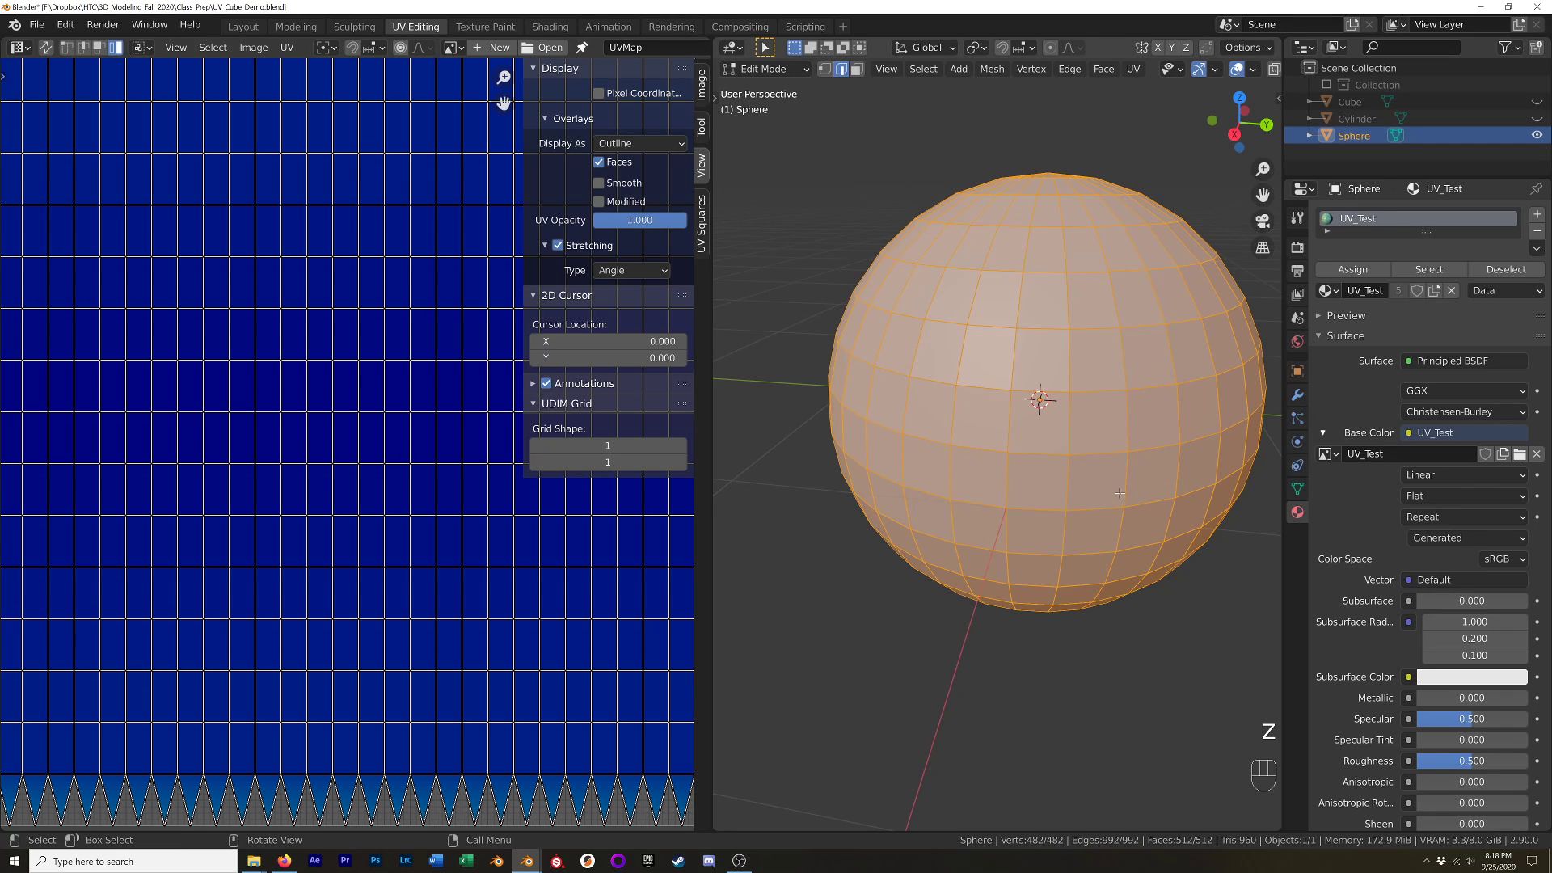
middle_click_drag(1119, 493, 1112, 441)
scroll(315, 367, "down", 4)
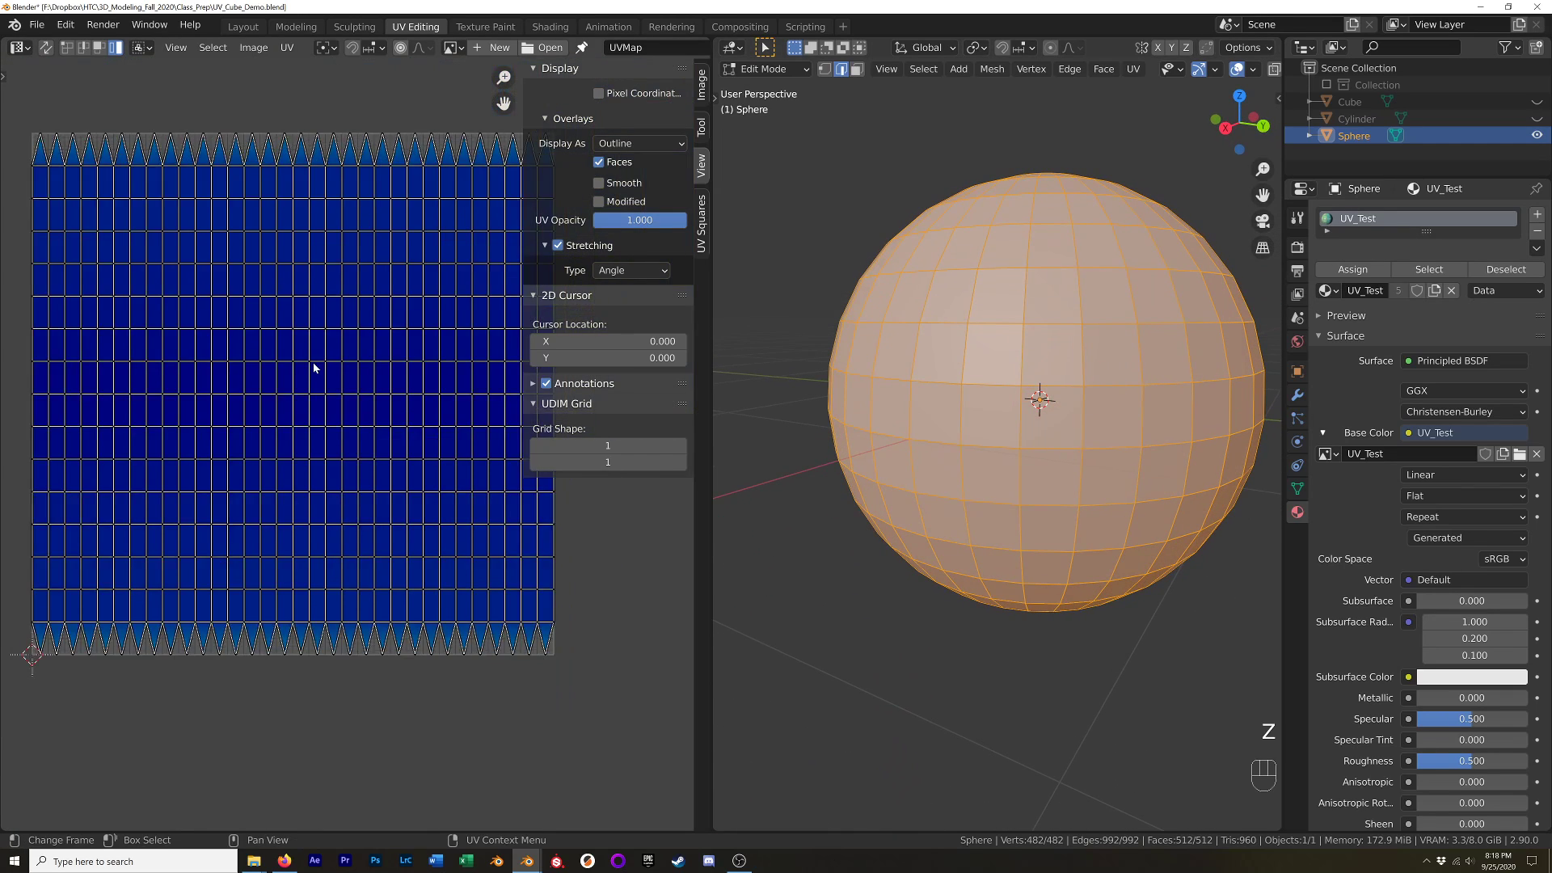
scroll(295, 370, "up", 3)
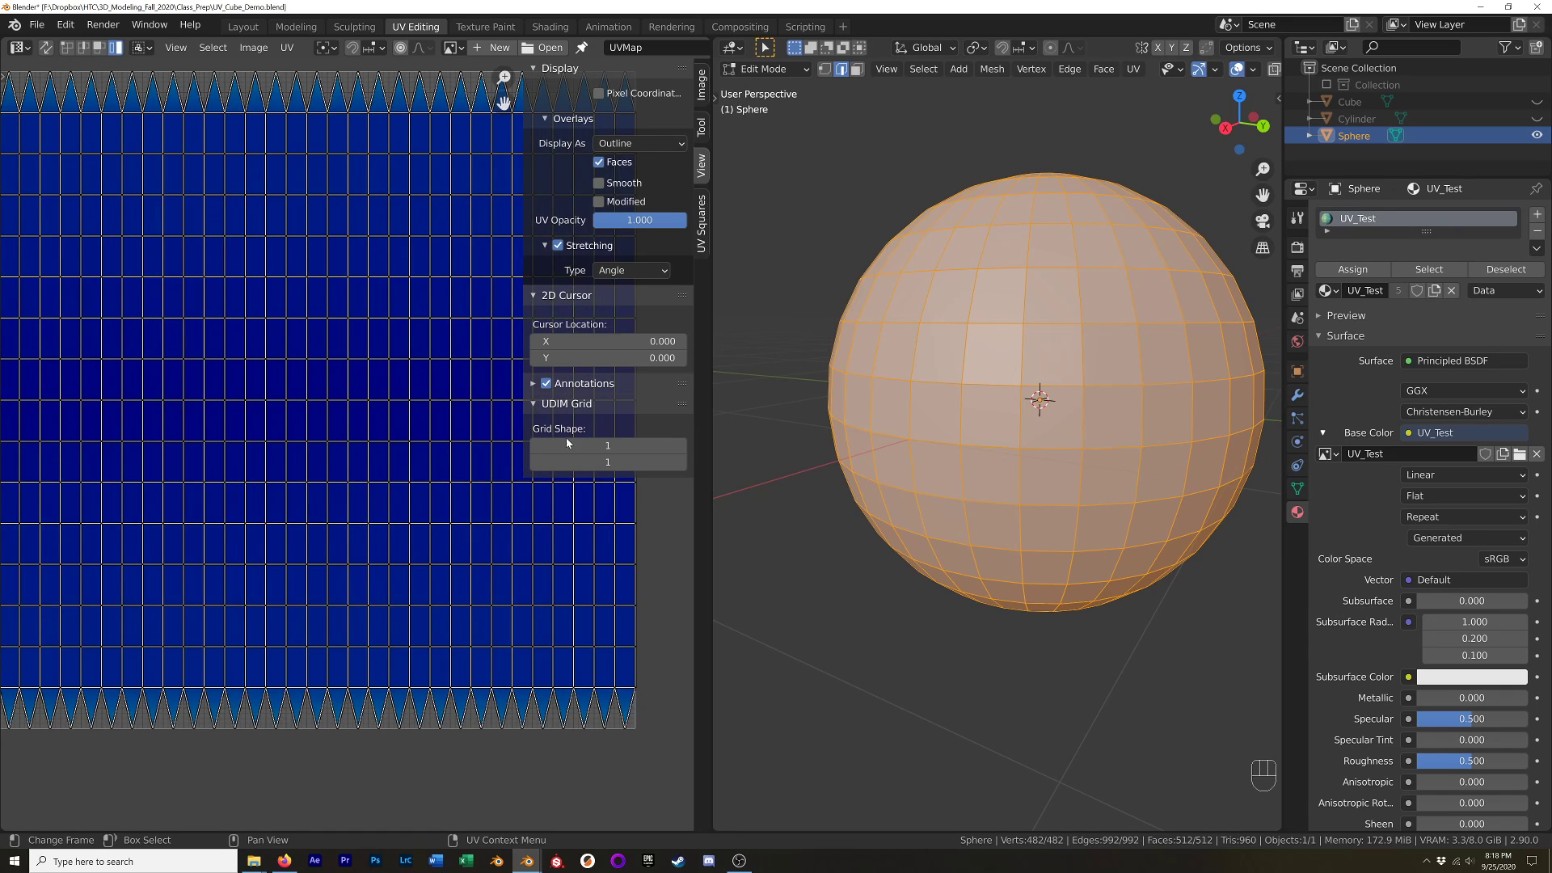
key("Tab")
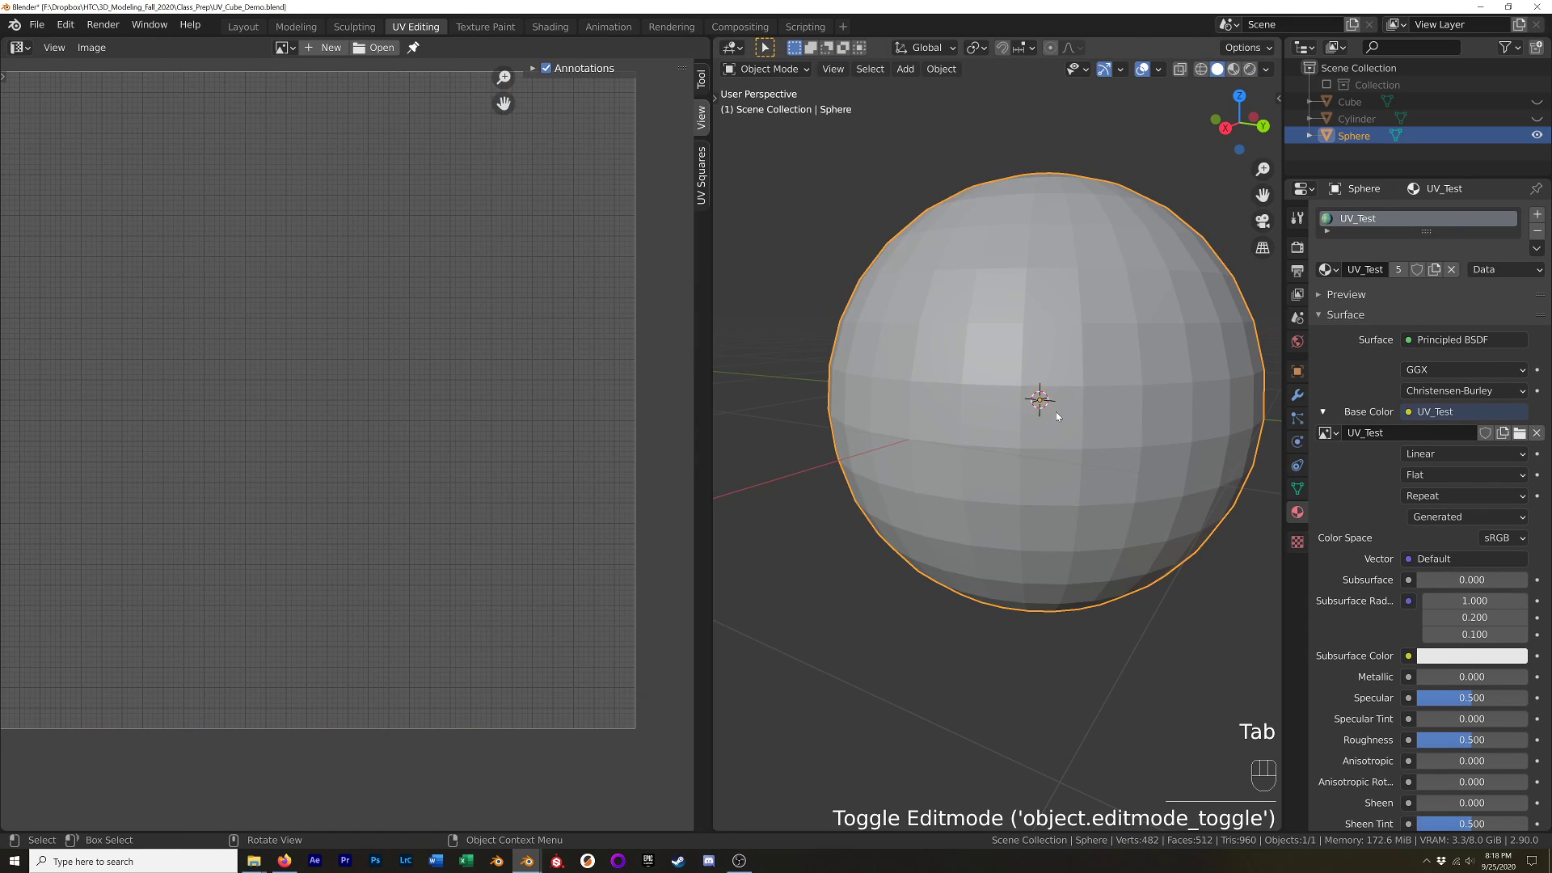
key("Tab")
key("z")
left_click(1057, 482)
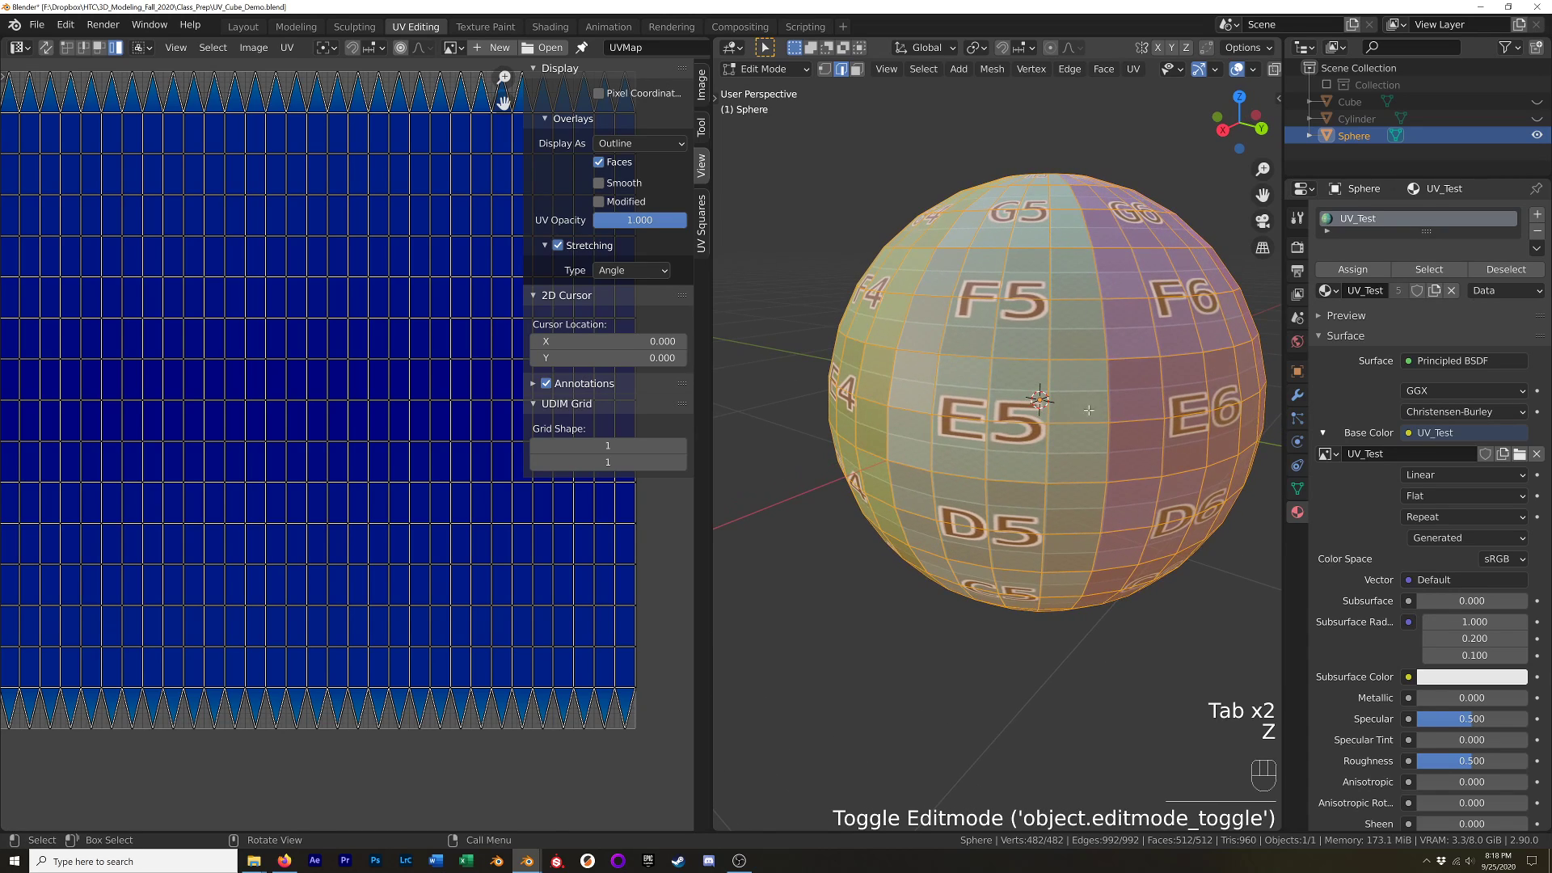
key("Tab")
middle_click_drag(1079, 397, 1071, 451)
scroll(1071, 451, "up", 7)
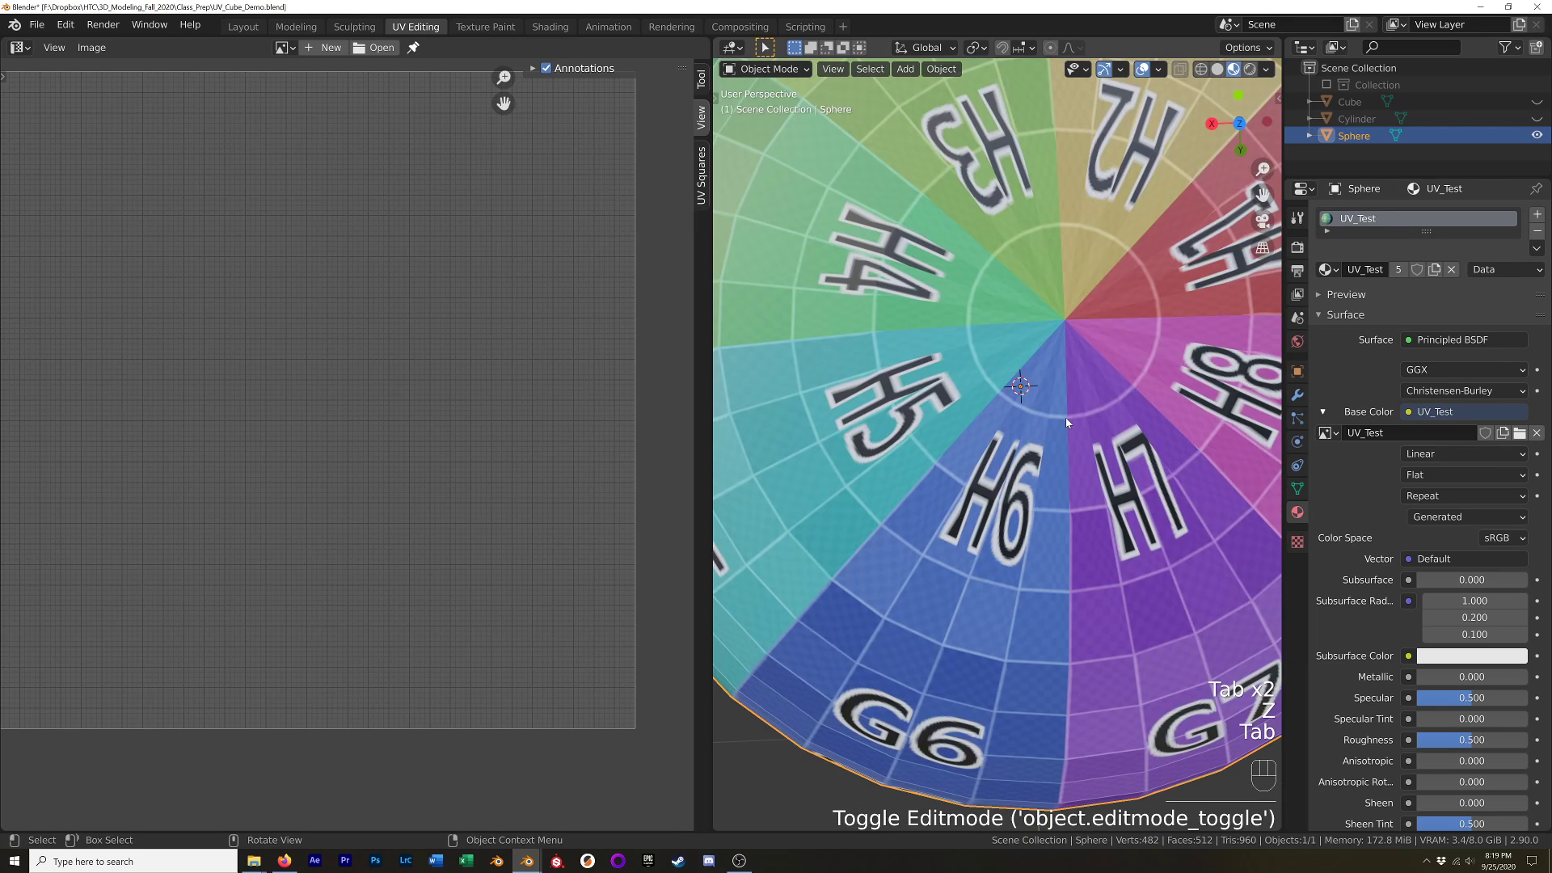
scroll(1075, 370, "down", 7)
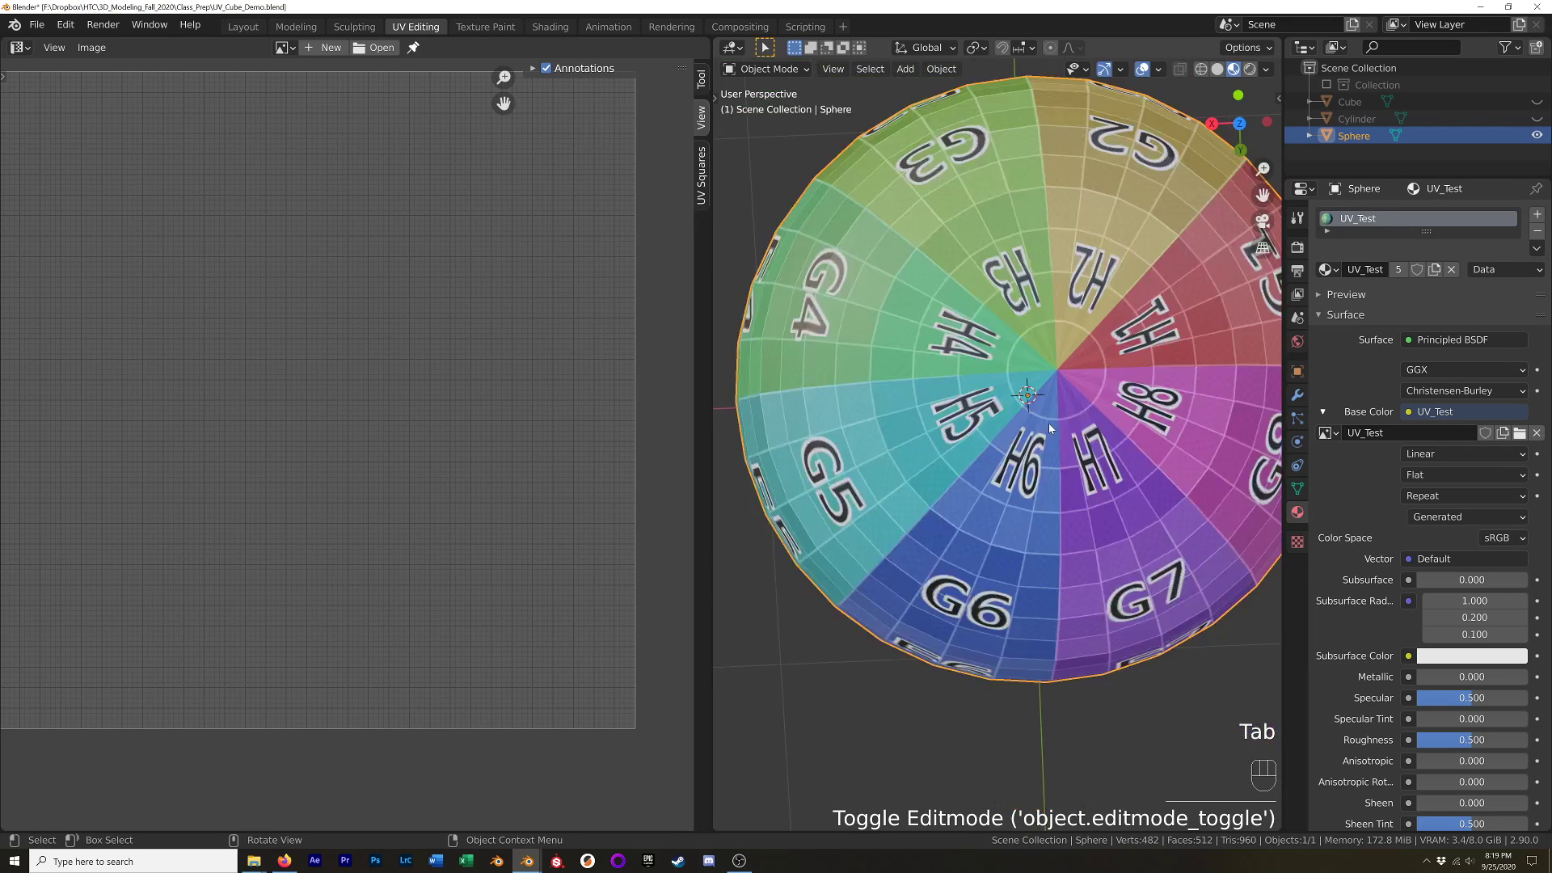
middle_click_drag(1049, 424, 1083, 322)
Unwrap the whole sphere with Sphere Projection and review the resulting layout and texture.
key("Tab")
middle_click_drag(1004, 396, 1155, 398)
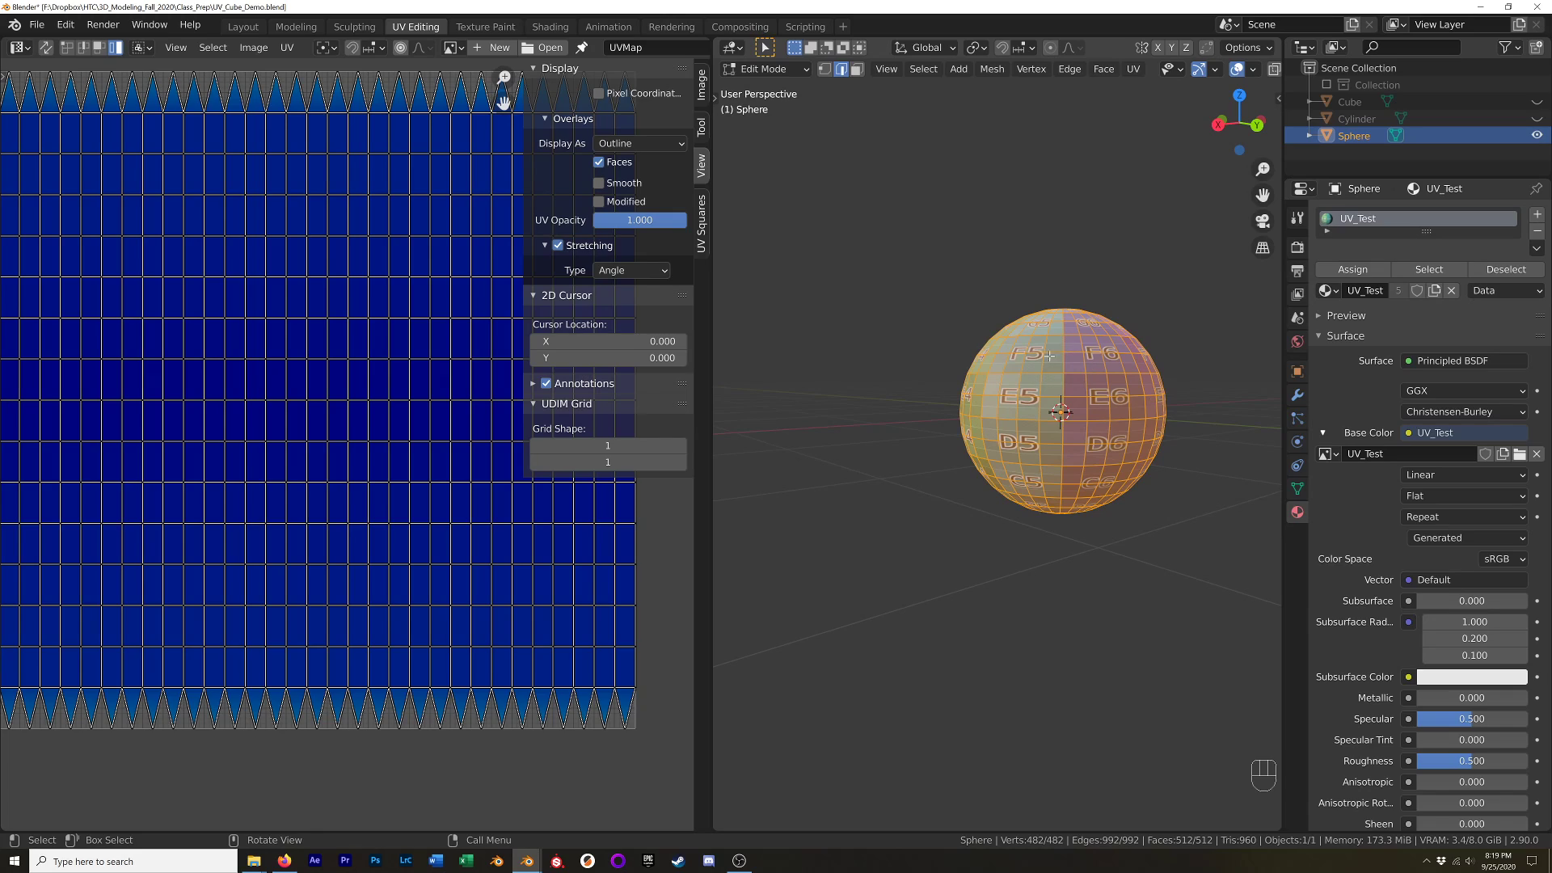
right_click(1022, 388)
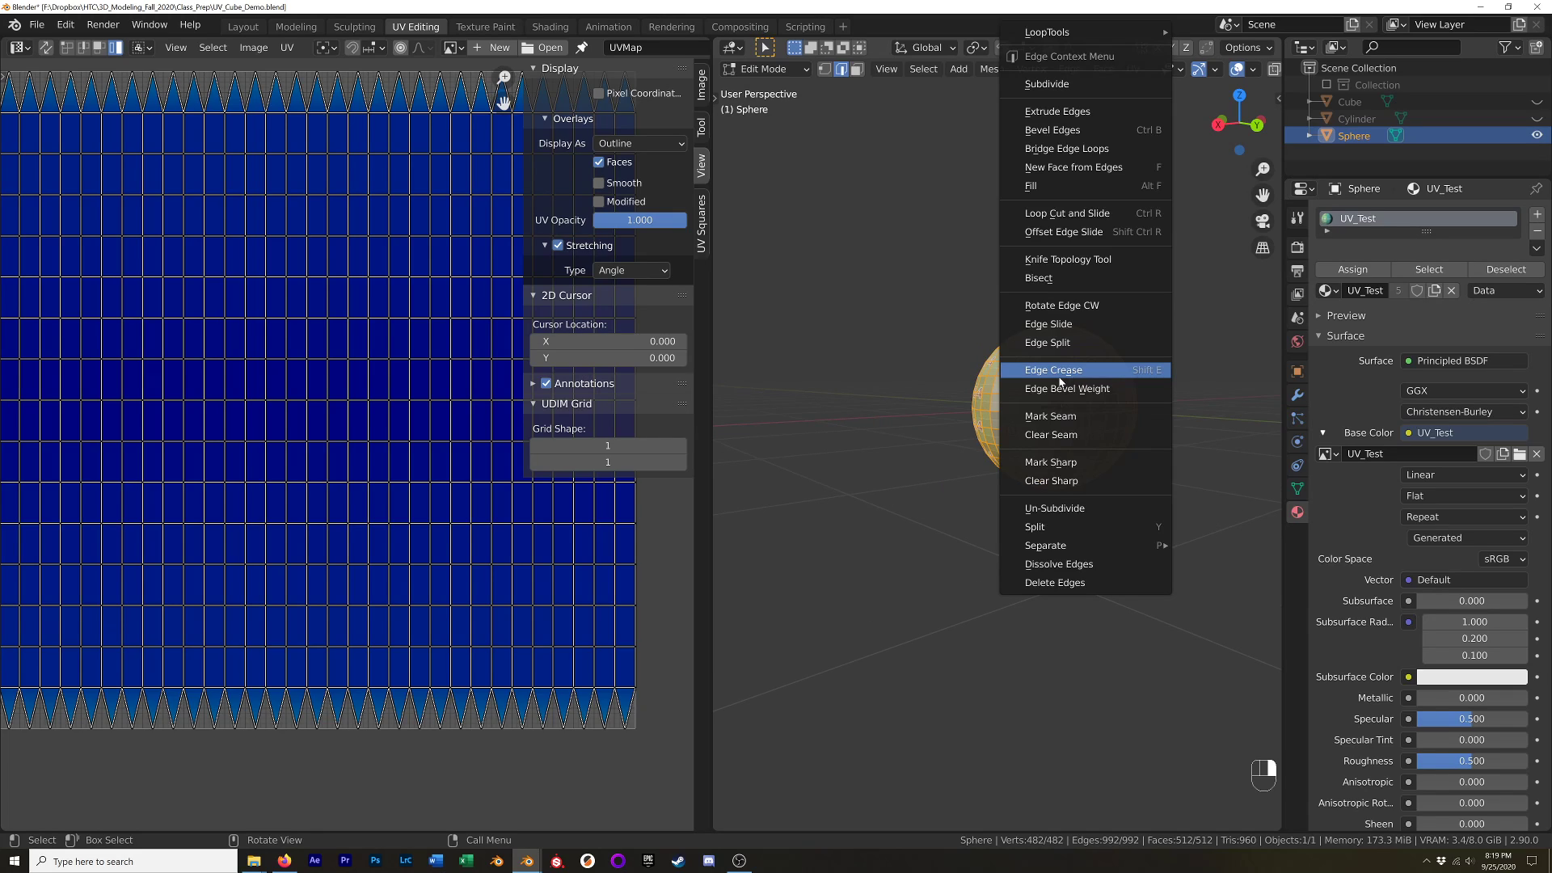
key("Escape")
key("u")
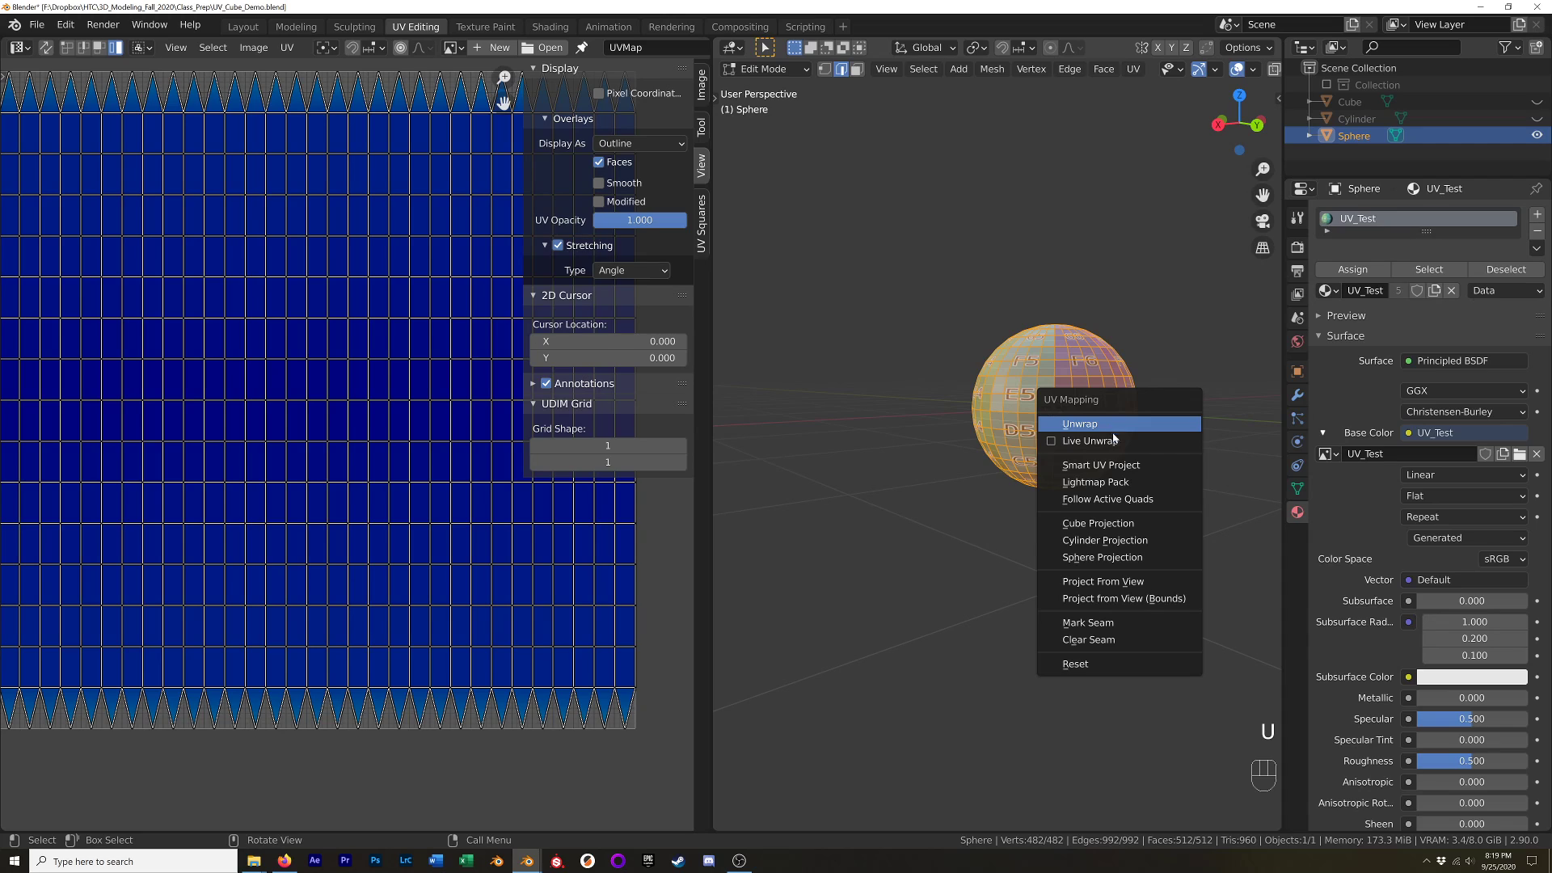
left_click(1139, 558)
scroll(309, 406, "down", 2)
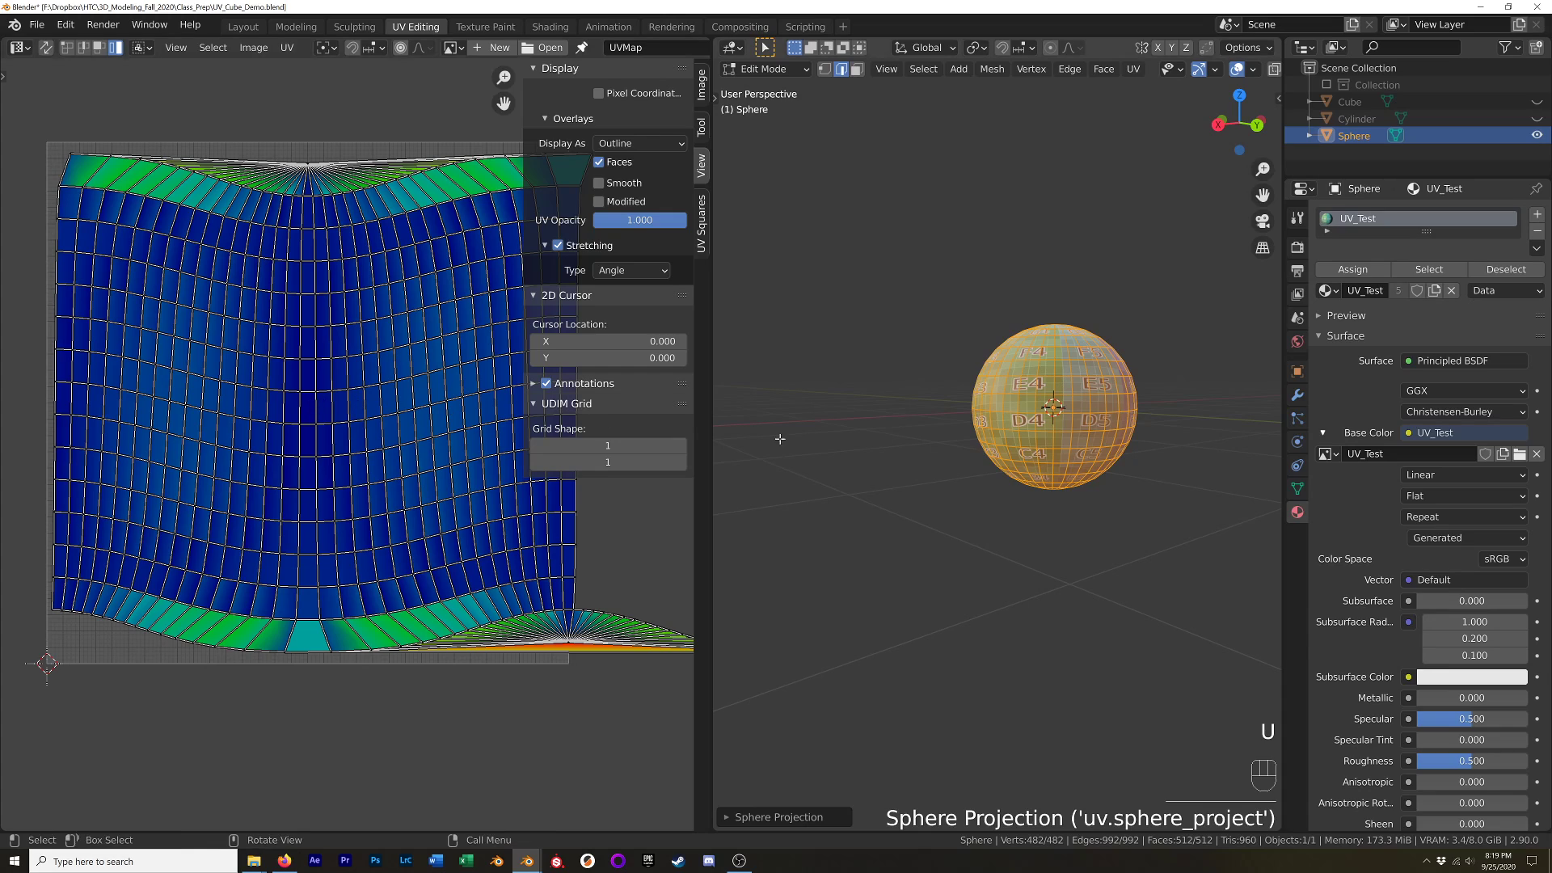
middle_click_drag(779, 440, 1014, 473)
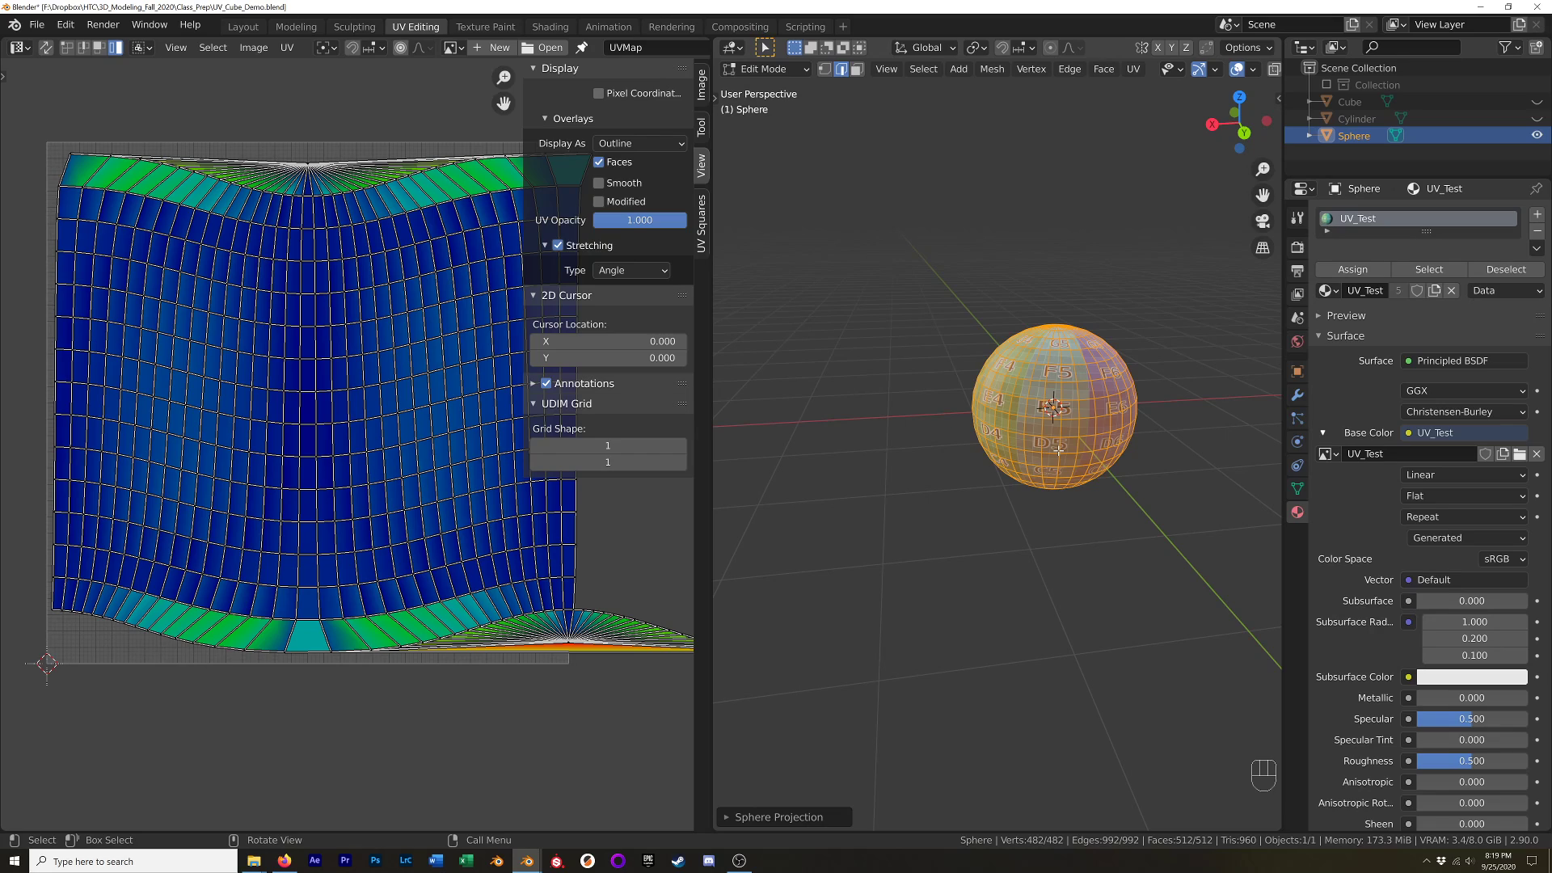
scroll(1033, 423, "up", 4)
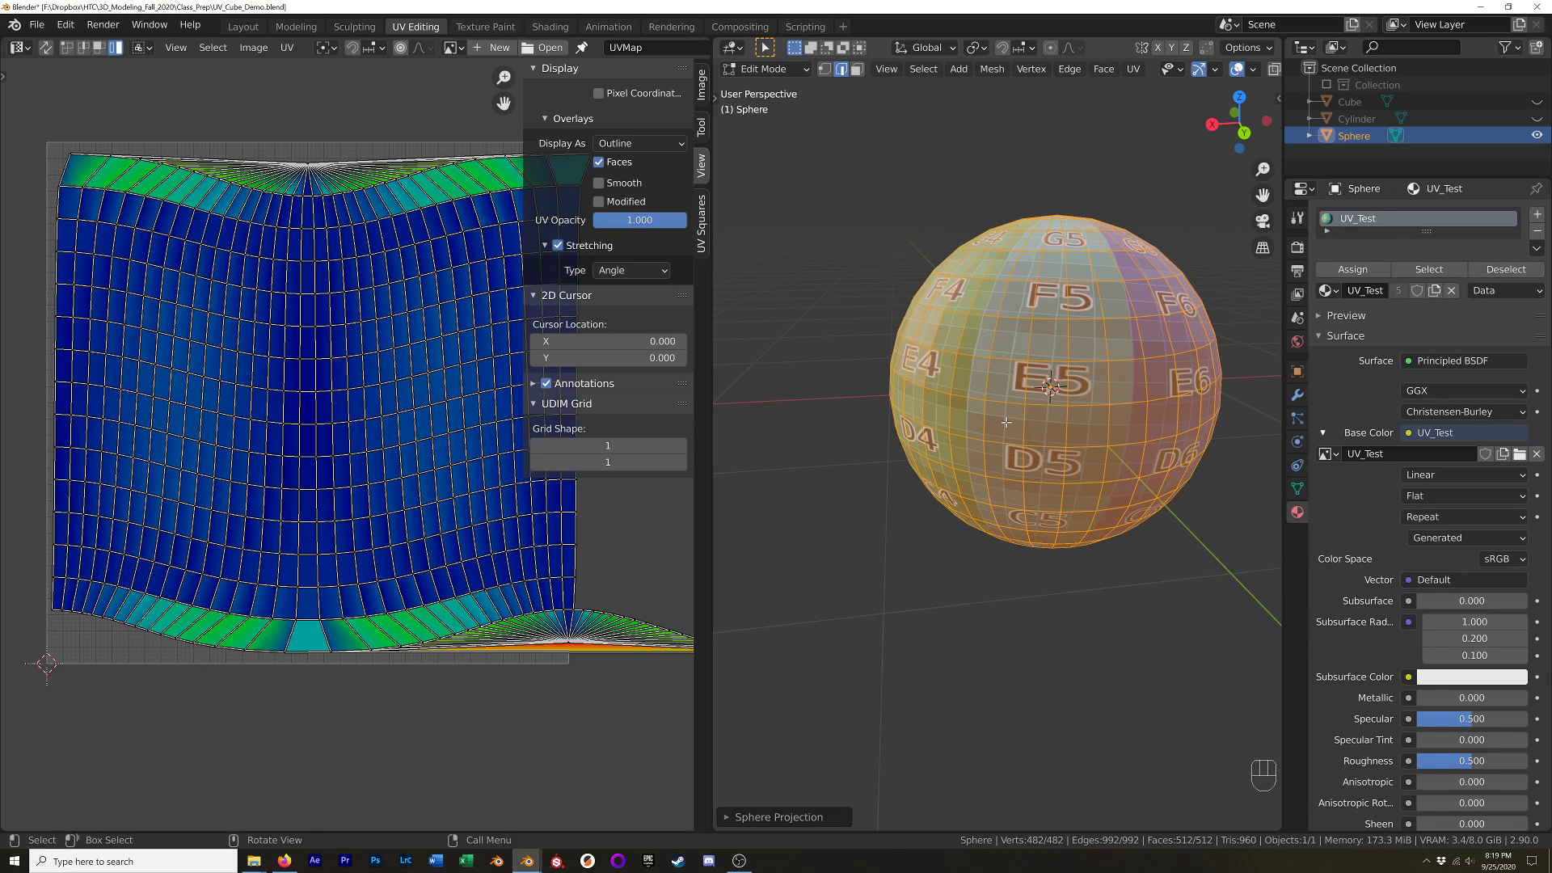
key("Tab")
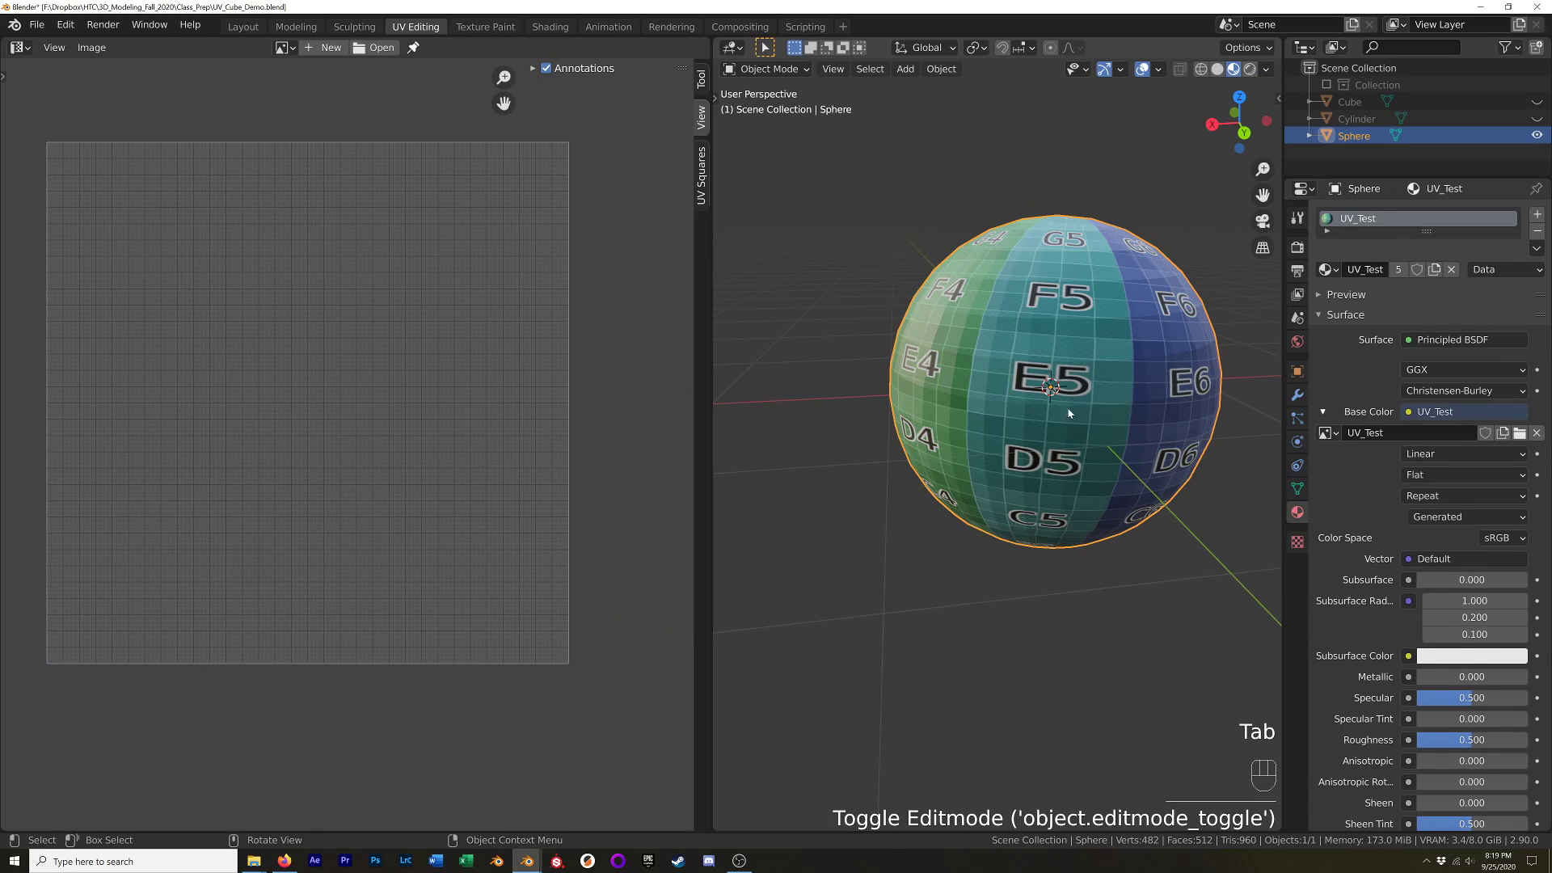
mouse_move(1005, 421)
middle_mouse_down()
mouse_move(962, 530)
mouse_move(866, 433)
mouse_move(831, 354)
mouse_move(774, 348)
mouse_move(808, 256)
mouse_move(800, 229)
mouse_move(935, 371)
mouse_move(1025, 389)
mouse_move(1020, 440)
middle_mouse_up()
Select the edge loop around the sphere's equator in Edit Mode and mark it as a seam.
key("Tab")
right_click(1025, 389)
key("Escape")
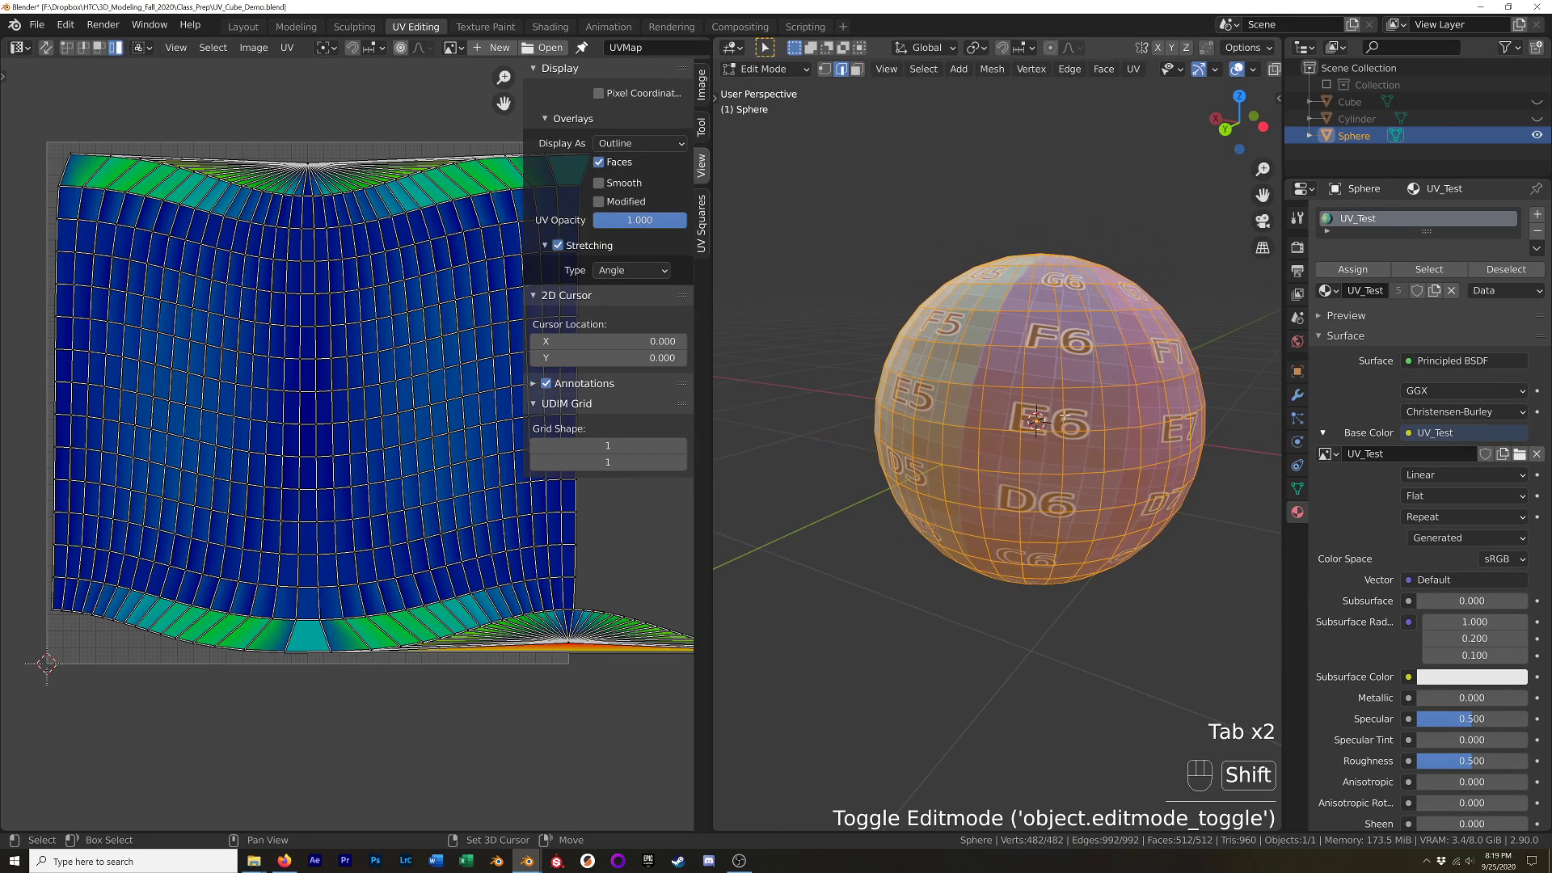
left_click(1157, 377)
middle_click_drag(1154, 375, 1123, 465)
left_click(1121, 467, "alt")
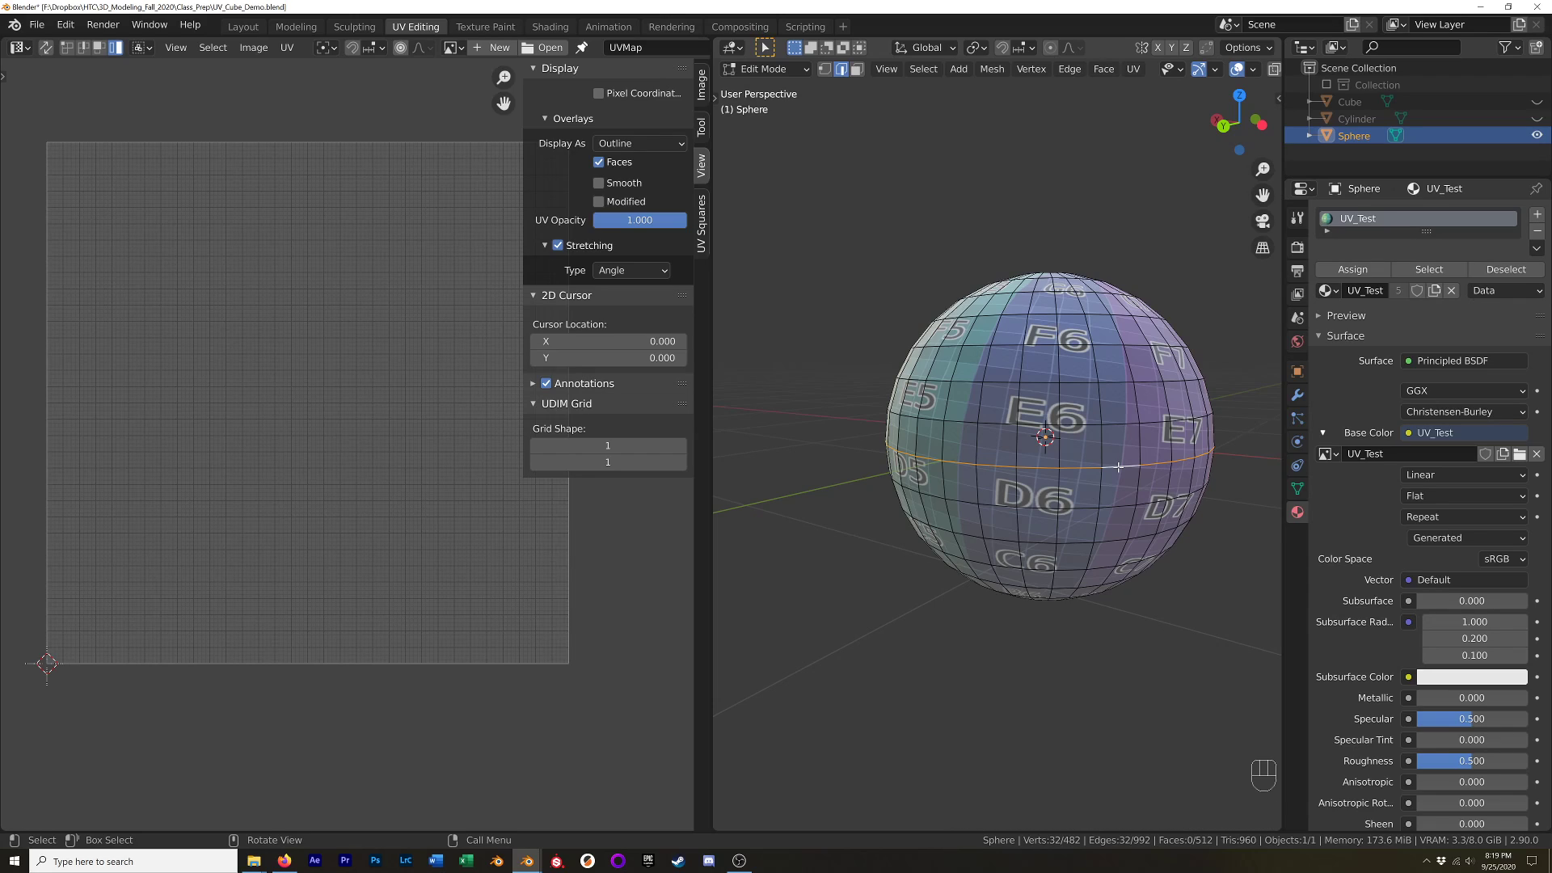
middle_click_drag(1110, 451, 1183, 493)
right_click(1086, 477)
left_click(1087, 475)
Select the whole sphere and unwrap it along the equator seam.
key("a")
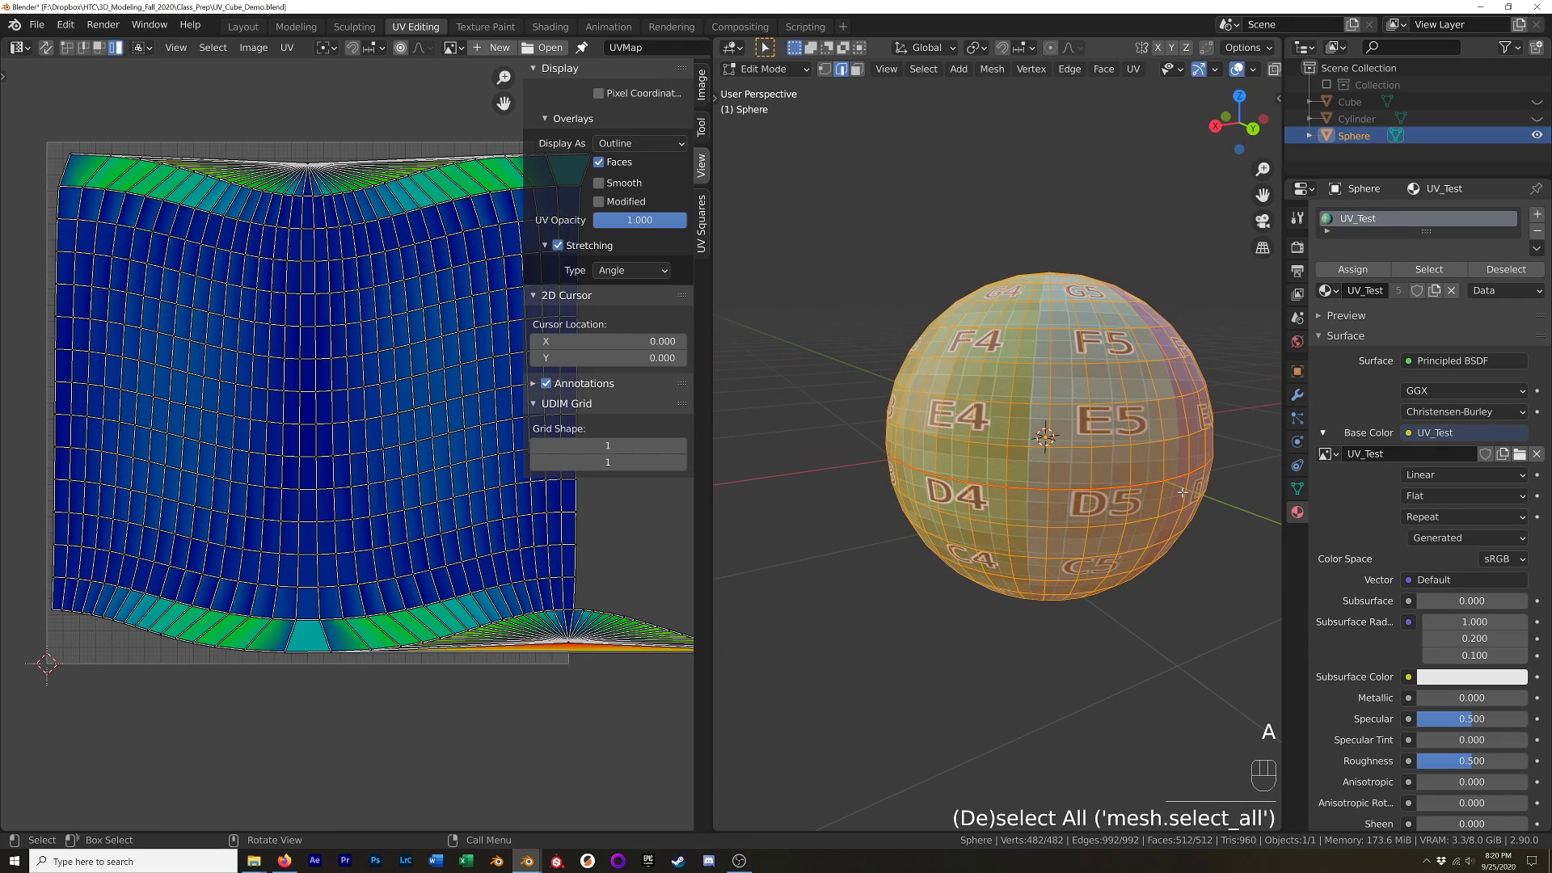
key("u")
left_click(1180, 375)
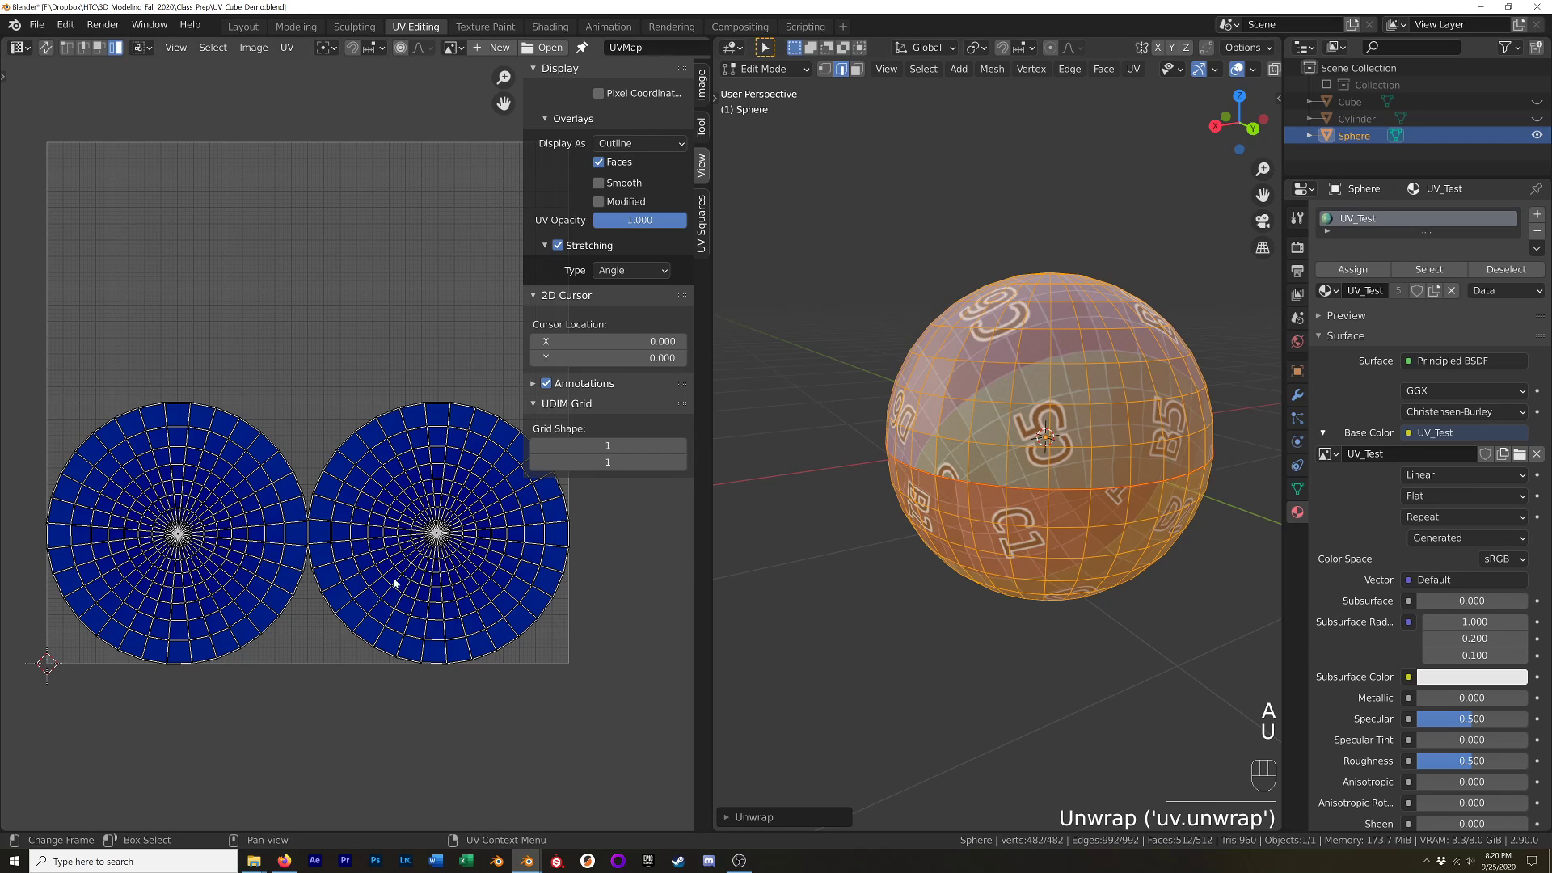
middle_click_drag(942, 481, 913, 557)
Apply Shade Smooth to the sphere in Object Mode and check the texture across the seam.
key("Tab")
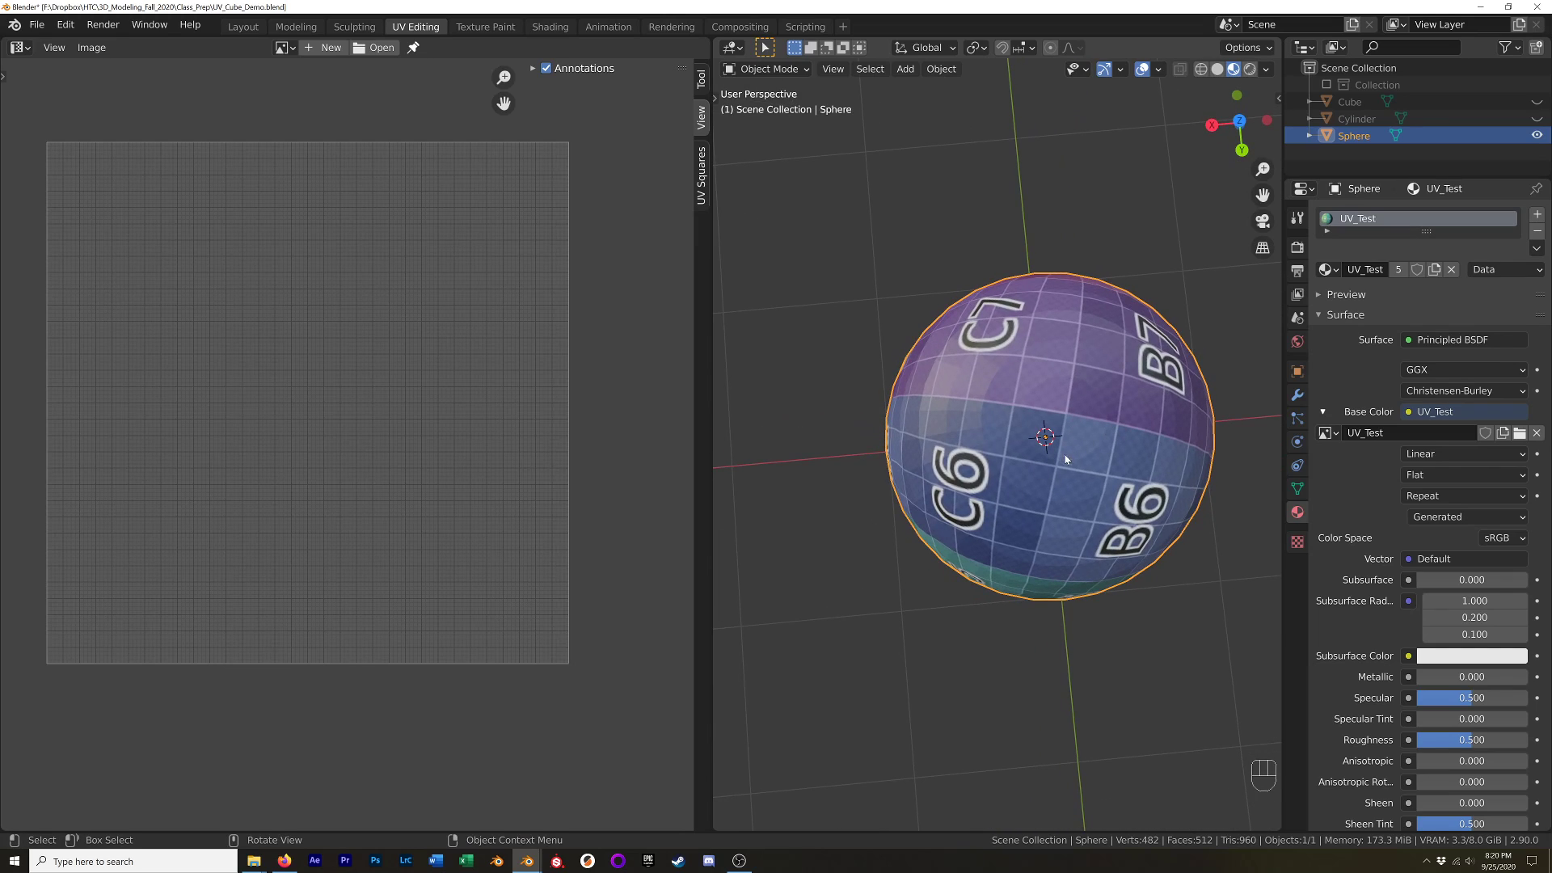
right_click(1117, 443)
left_click(1119, 439)
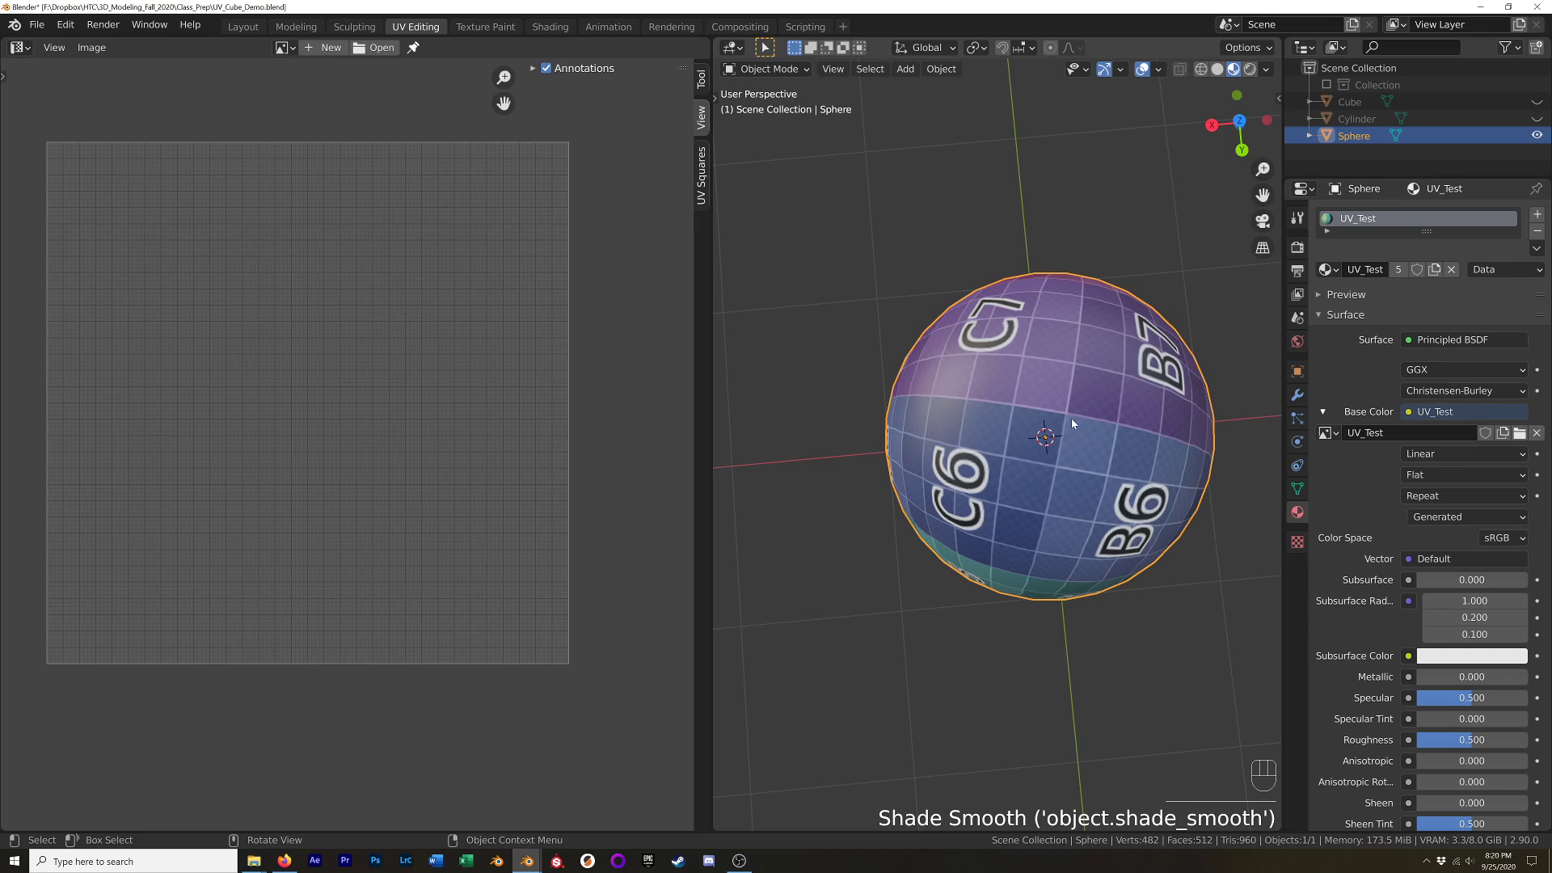
middle_click_drag(1118, 432, 1029, 454)
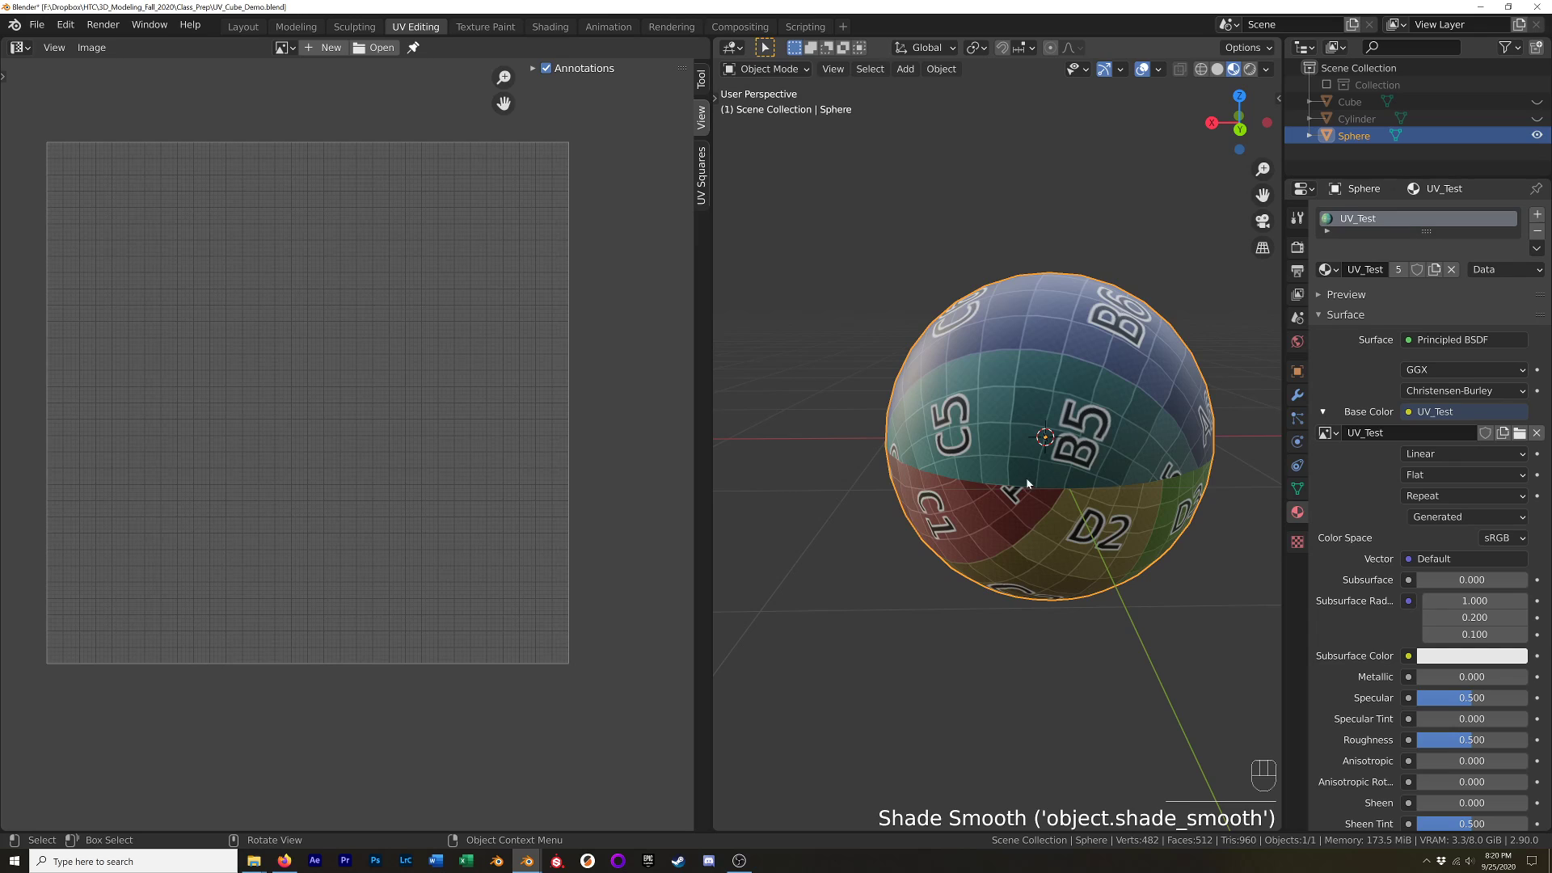
Show the sphere in solid shading in Edit Mode and select a single edge above the equator seam.
key("Tab")
middle_click_drag(1027, 458, 970, 427)
key("z")
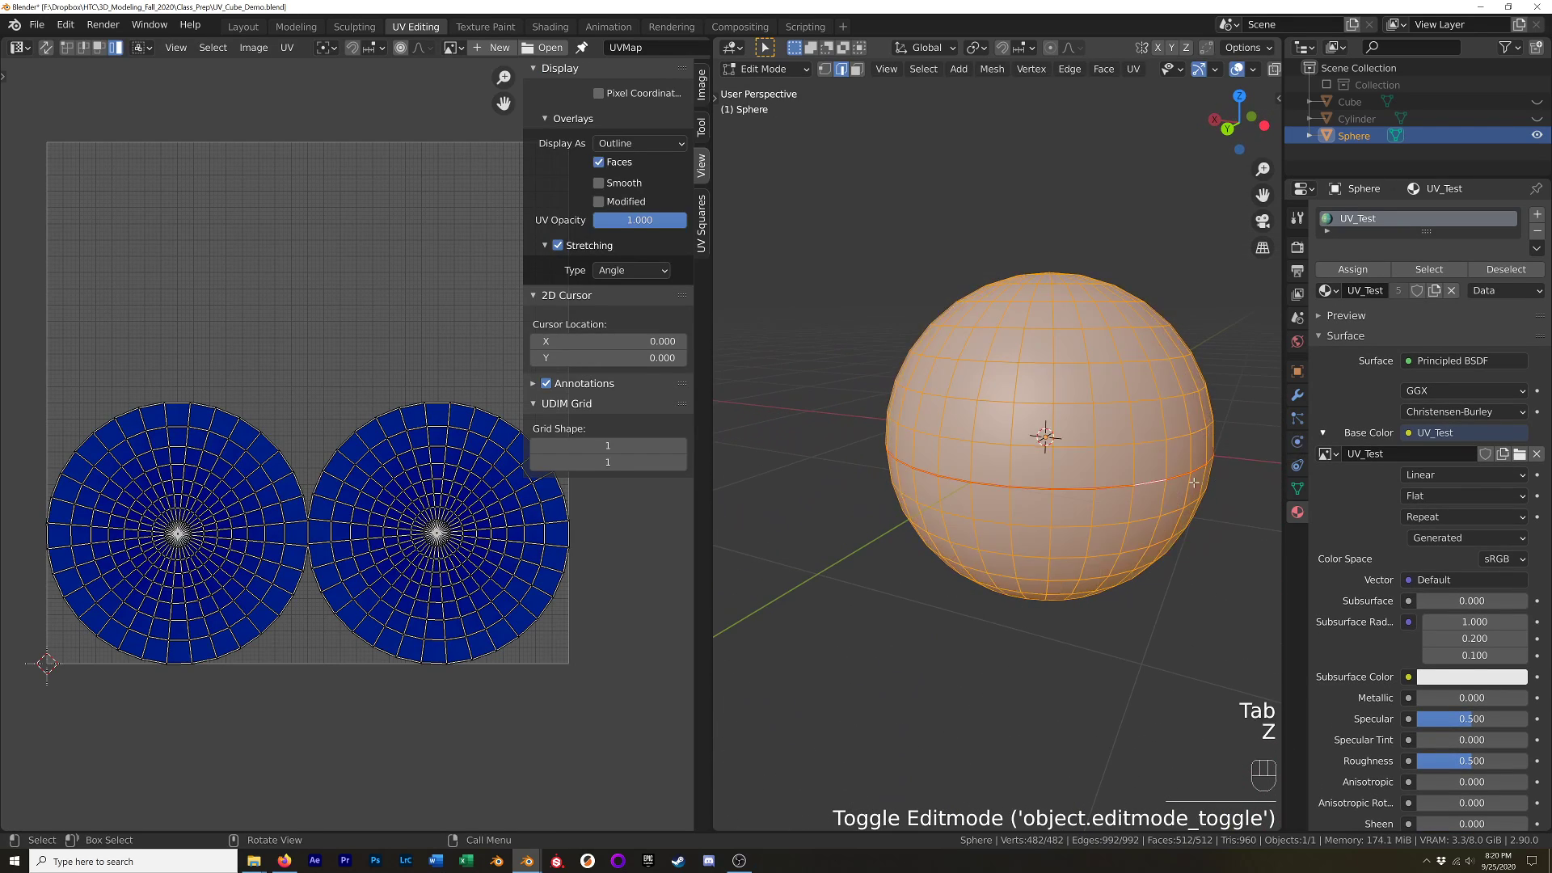
middle_click_drag(1149, 428, 1095, 457)
key("z")
left_click(1094, 457)
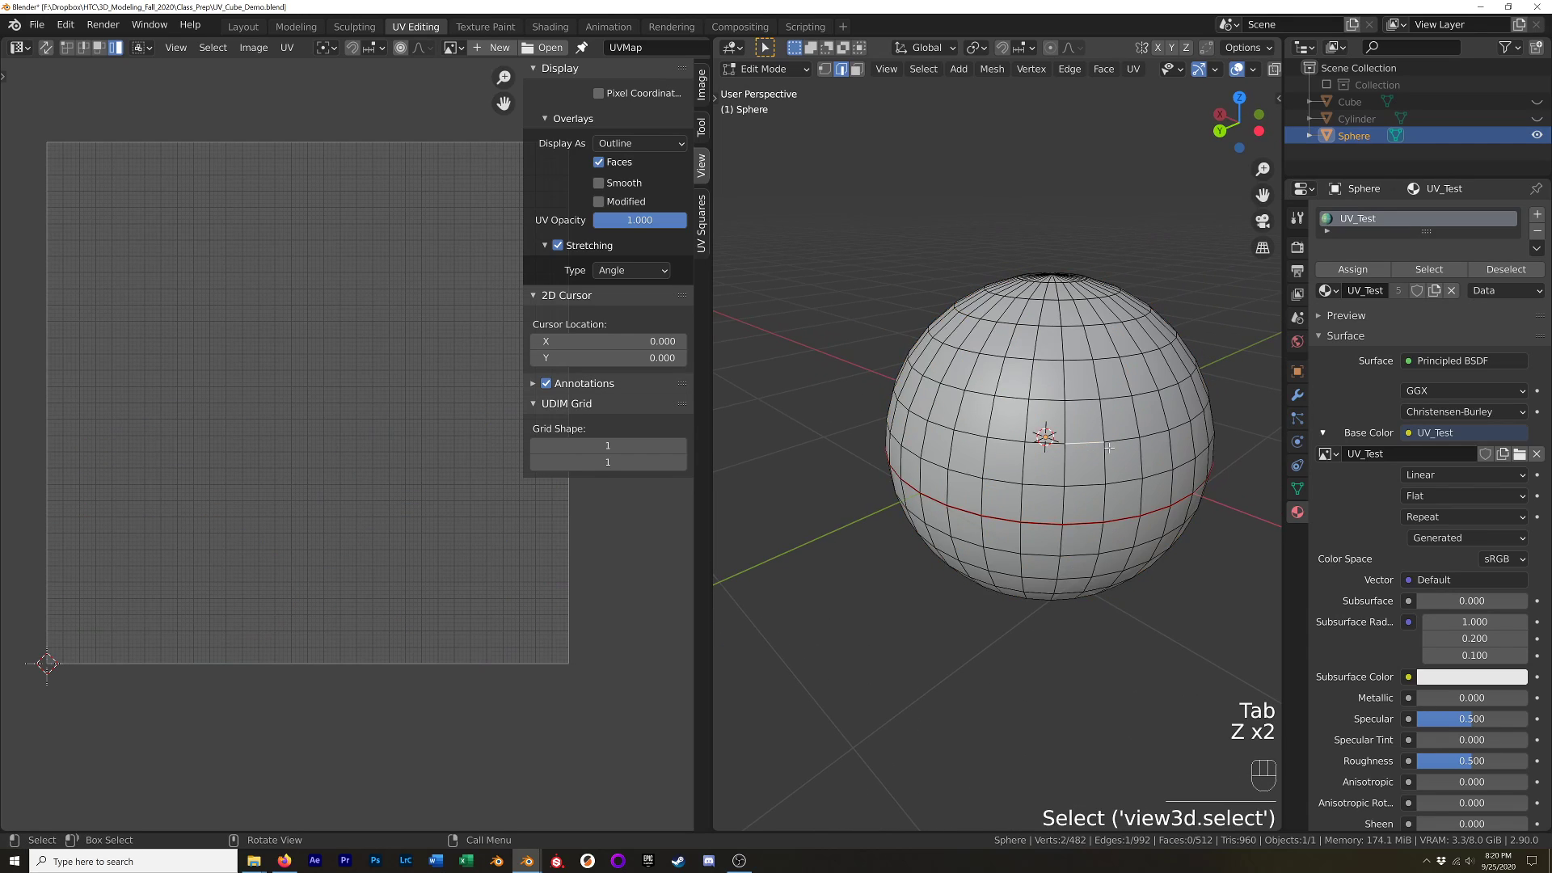
Undo the single-edge selection and the smooth shading, going back to the fully selected sphere in Edit Mode.
key("ctrl+z")
key("ctrl+z")
key("ctrl+z")
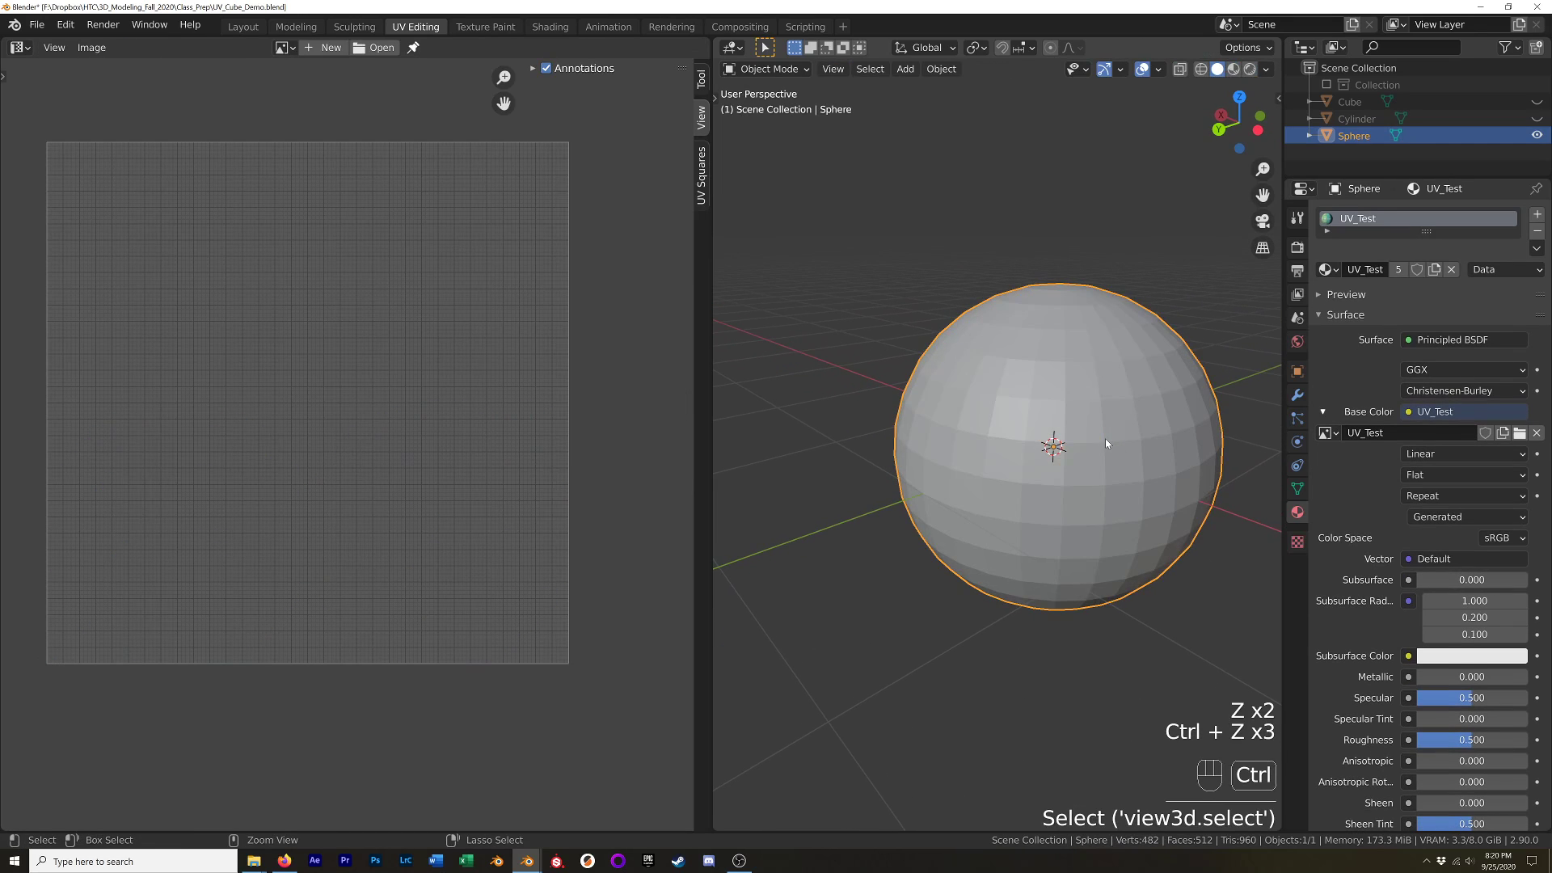
key("ctrl+z")
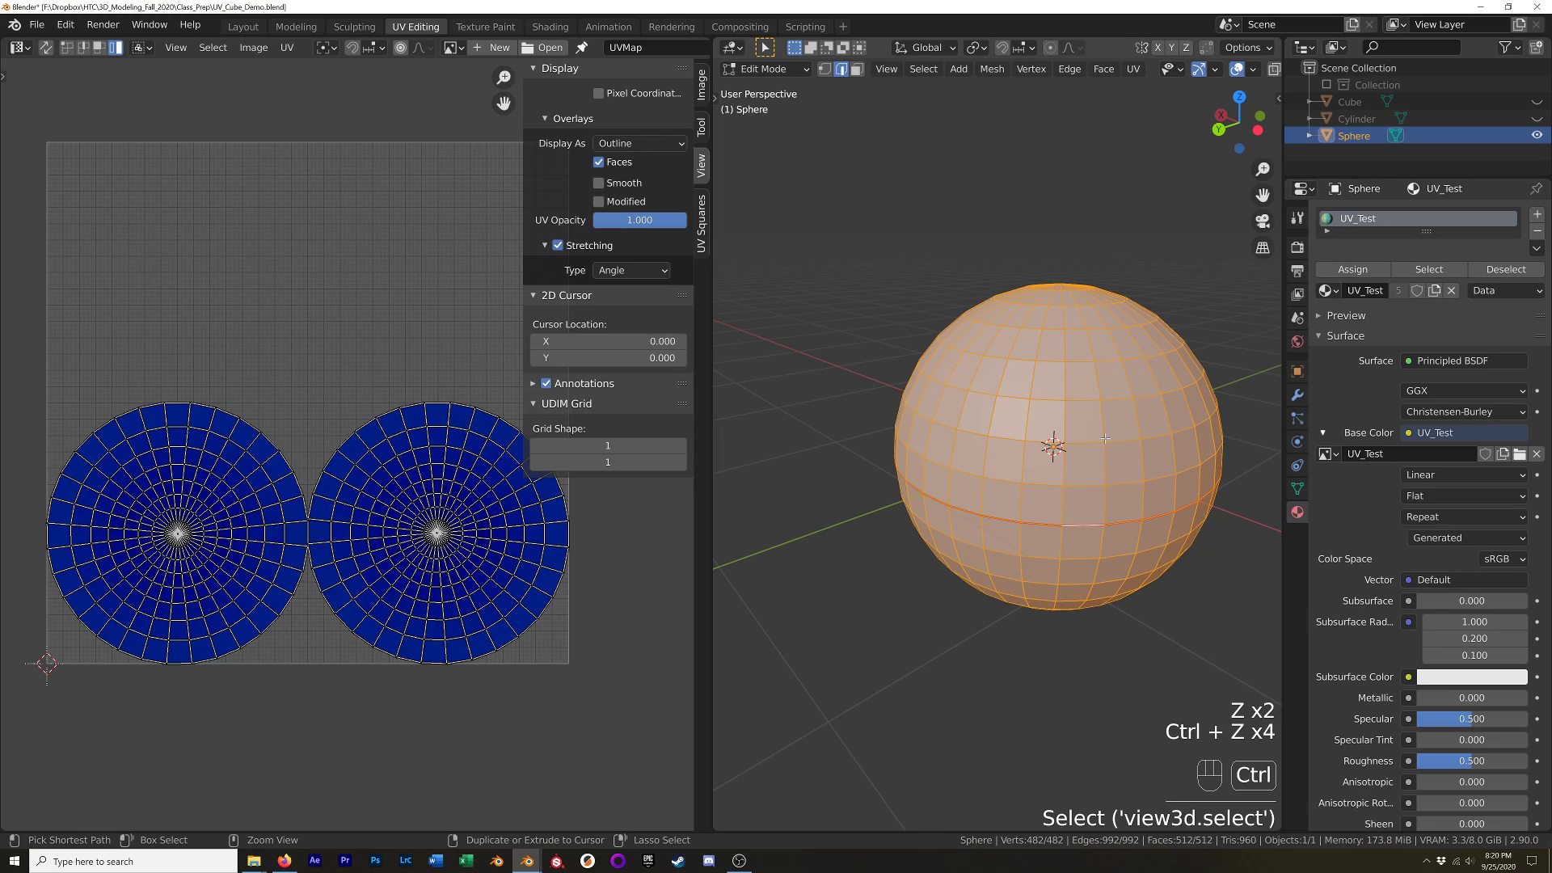
Clear the seam from the sphere's equator edge loop.
left_click(1126, 520, "alt")
right_click(1126, 541)
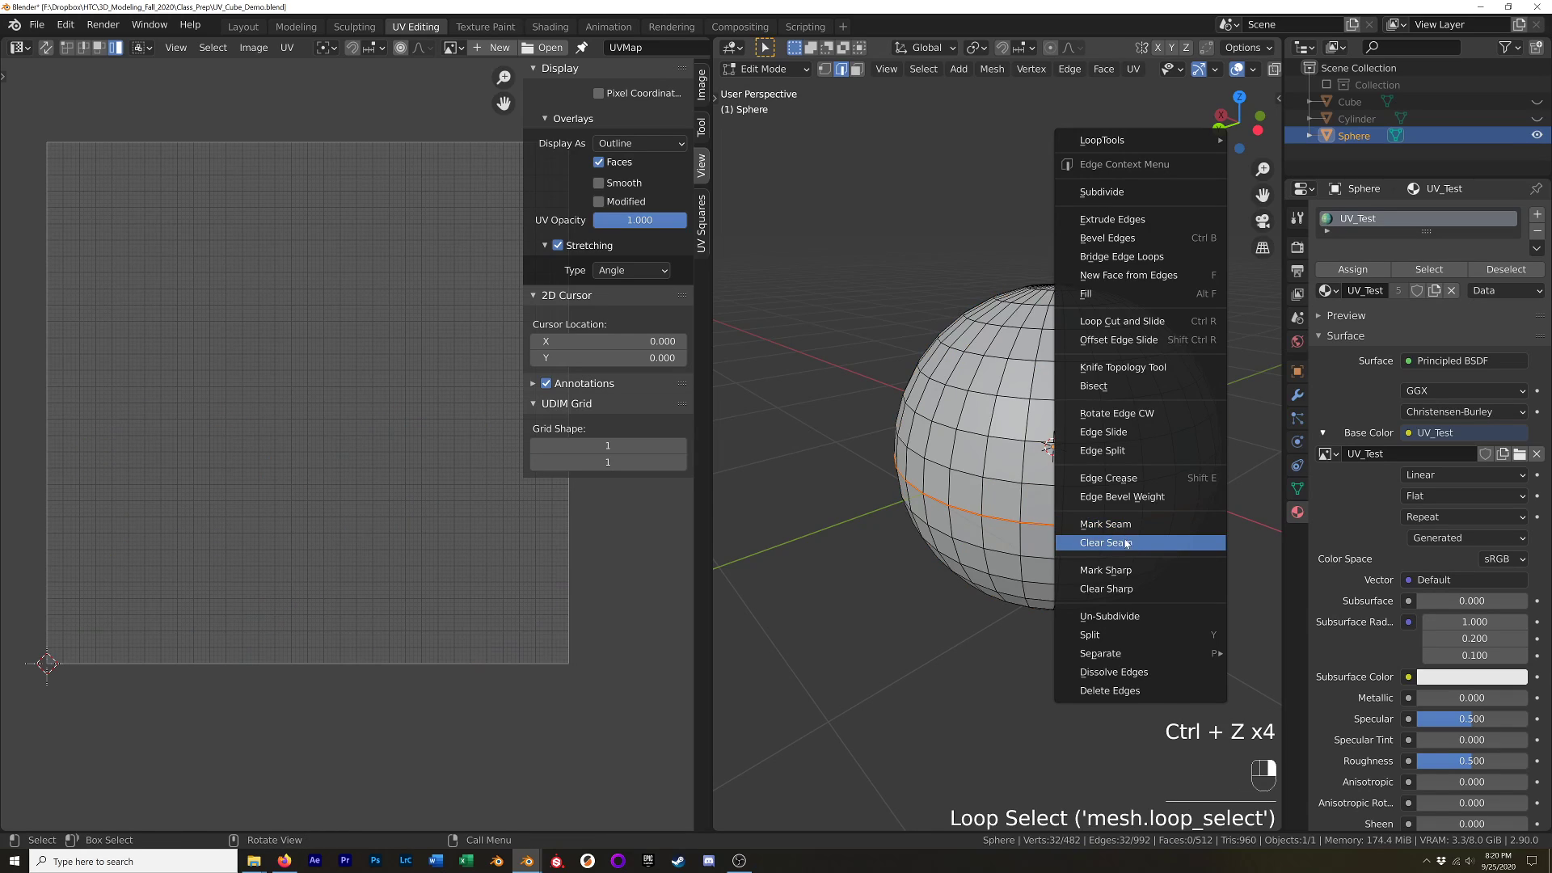
left_click(1105, 524)
Mark a single pole-to-pole edge loop of the sphere as a seam.
middle_click_drag(1105, 523, 1075, 414)
left_click(1039, 432, "alt")
right_click(1075, 414)
left_click(1077, 412)
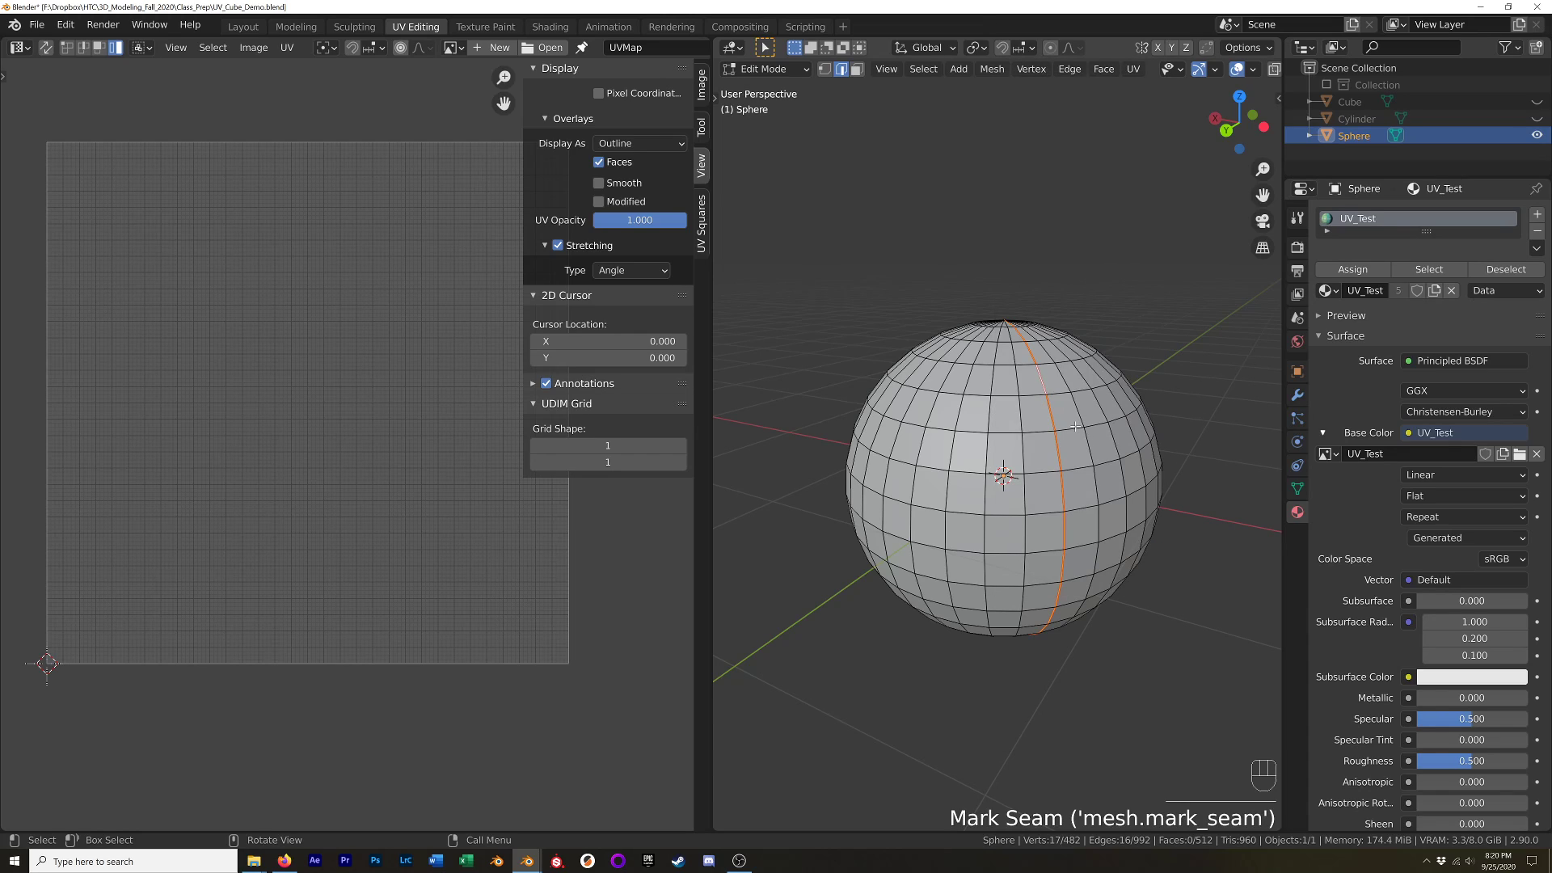
Select the whole sphere and unwrap it along the pole-to-pole seam.
key("a")
key("u")
left_click(1075, 426)
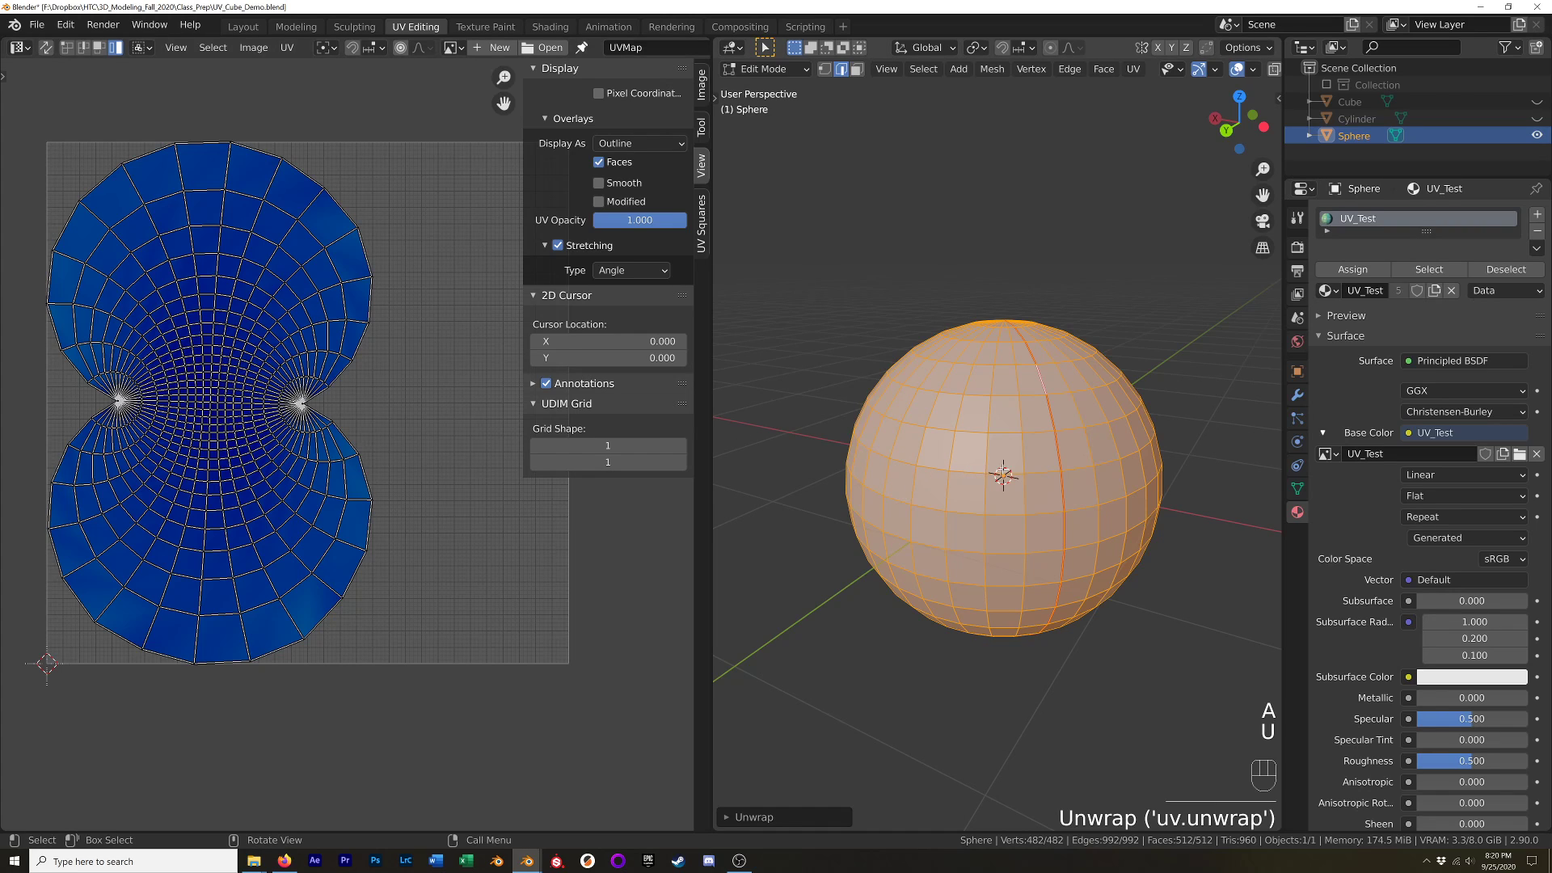
Show the sphere in Material Preview and examine how the test texture stretches over its surface.
key("z")
left_click(949, 694)
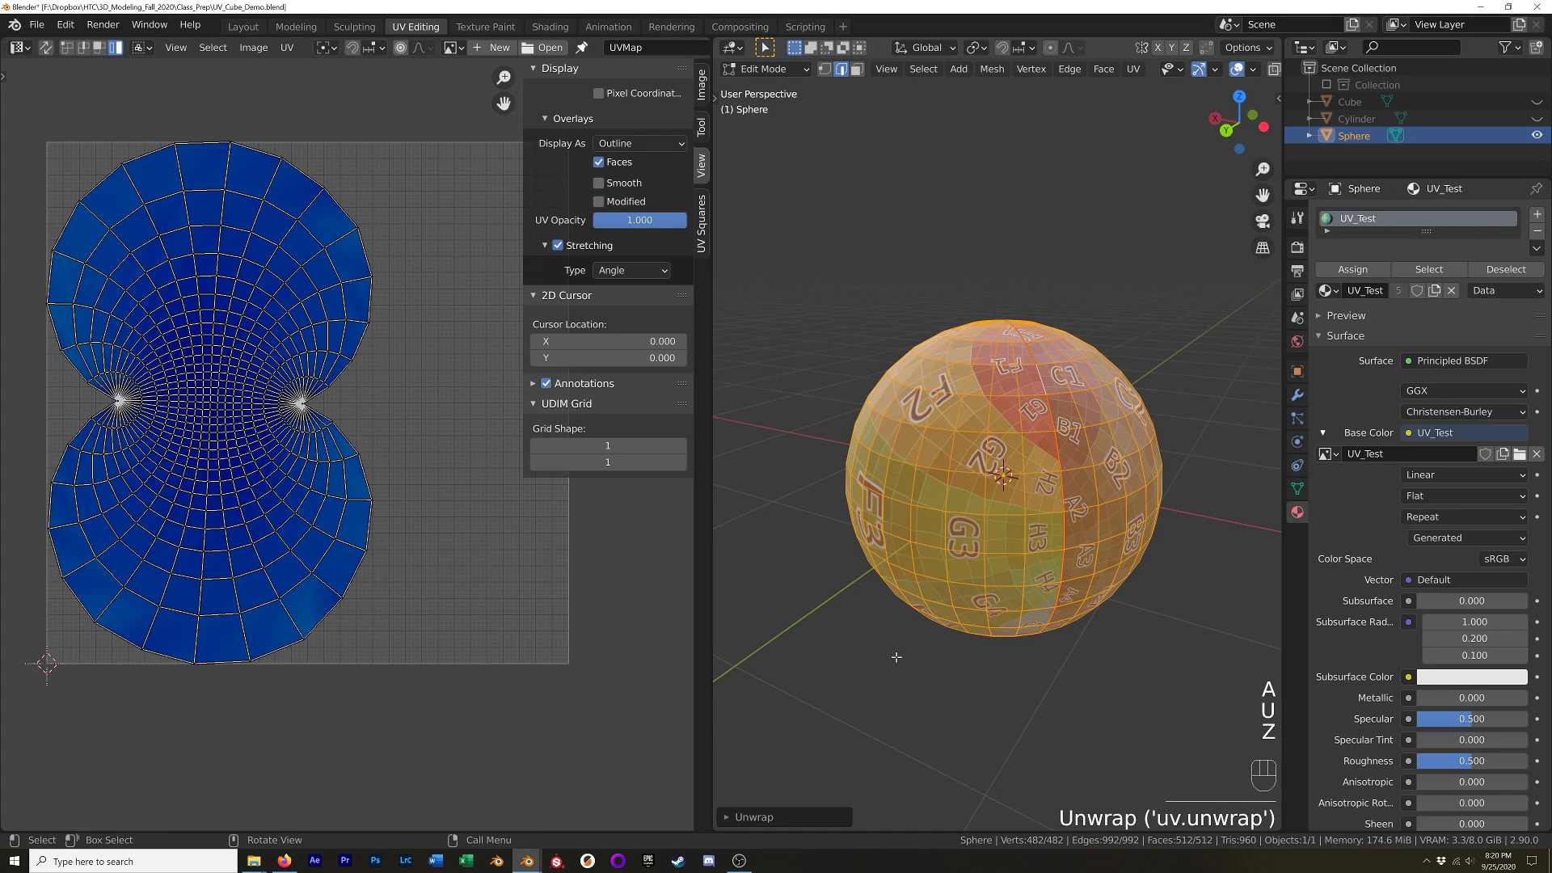
left_click(866, 612)
middle_click_drag(866, 612, 1170, 577)
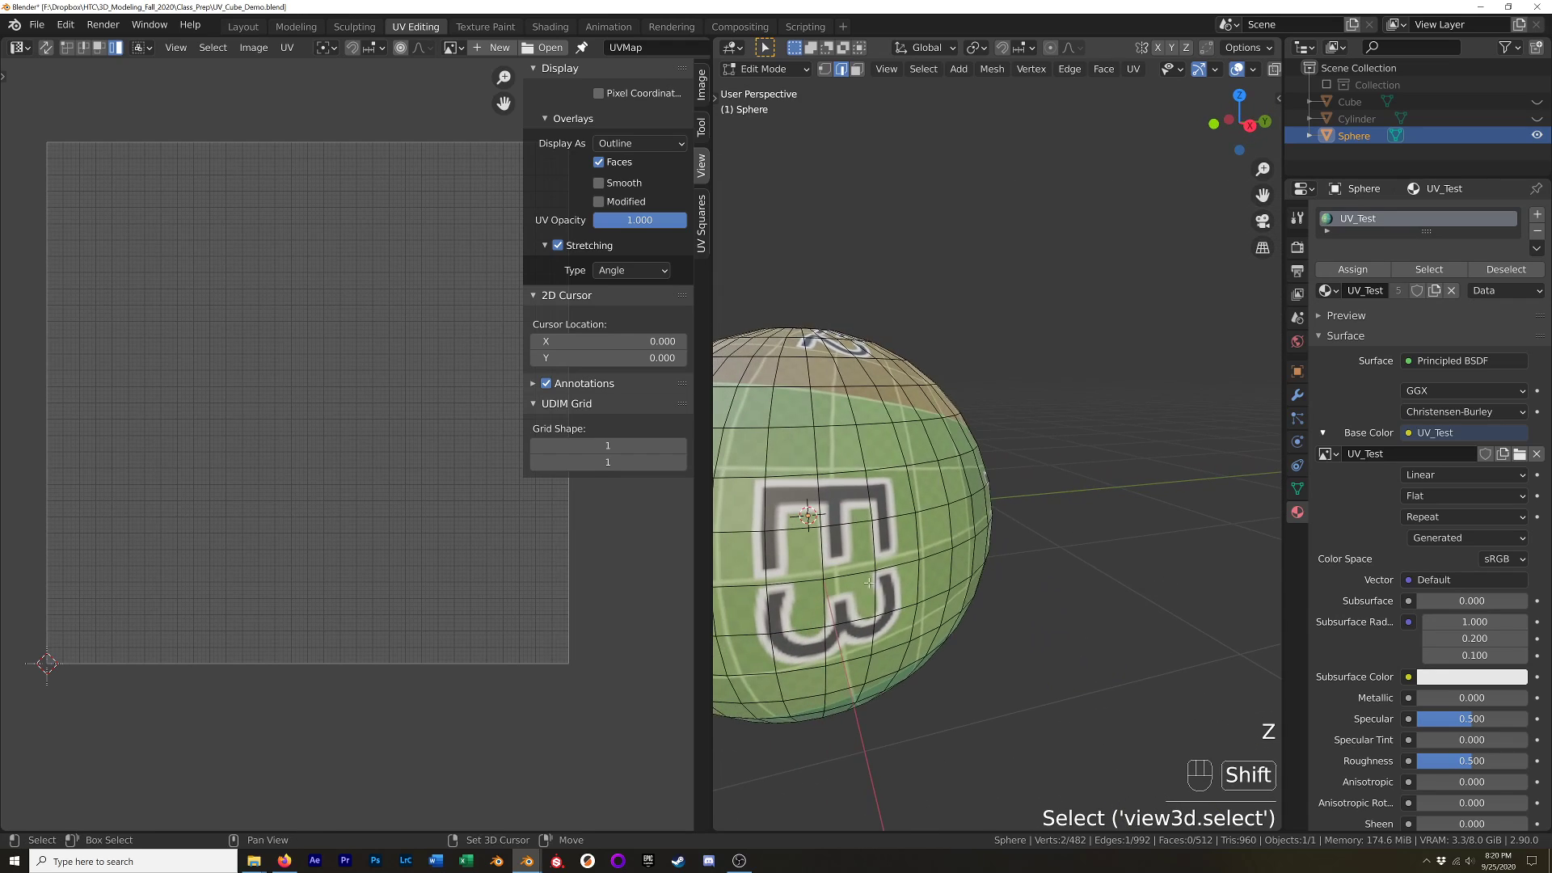
middle_click_drag(869, 581, 1063, 510, "shift")
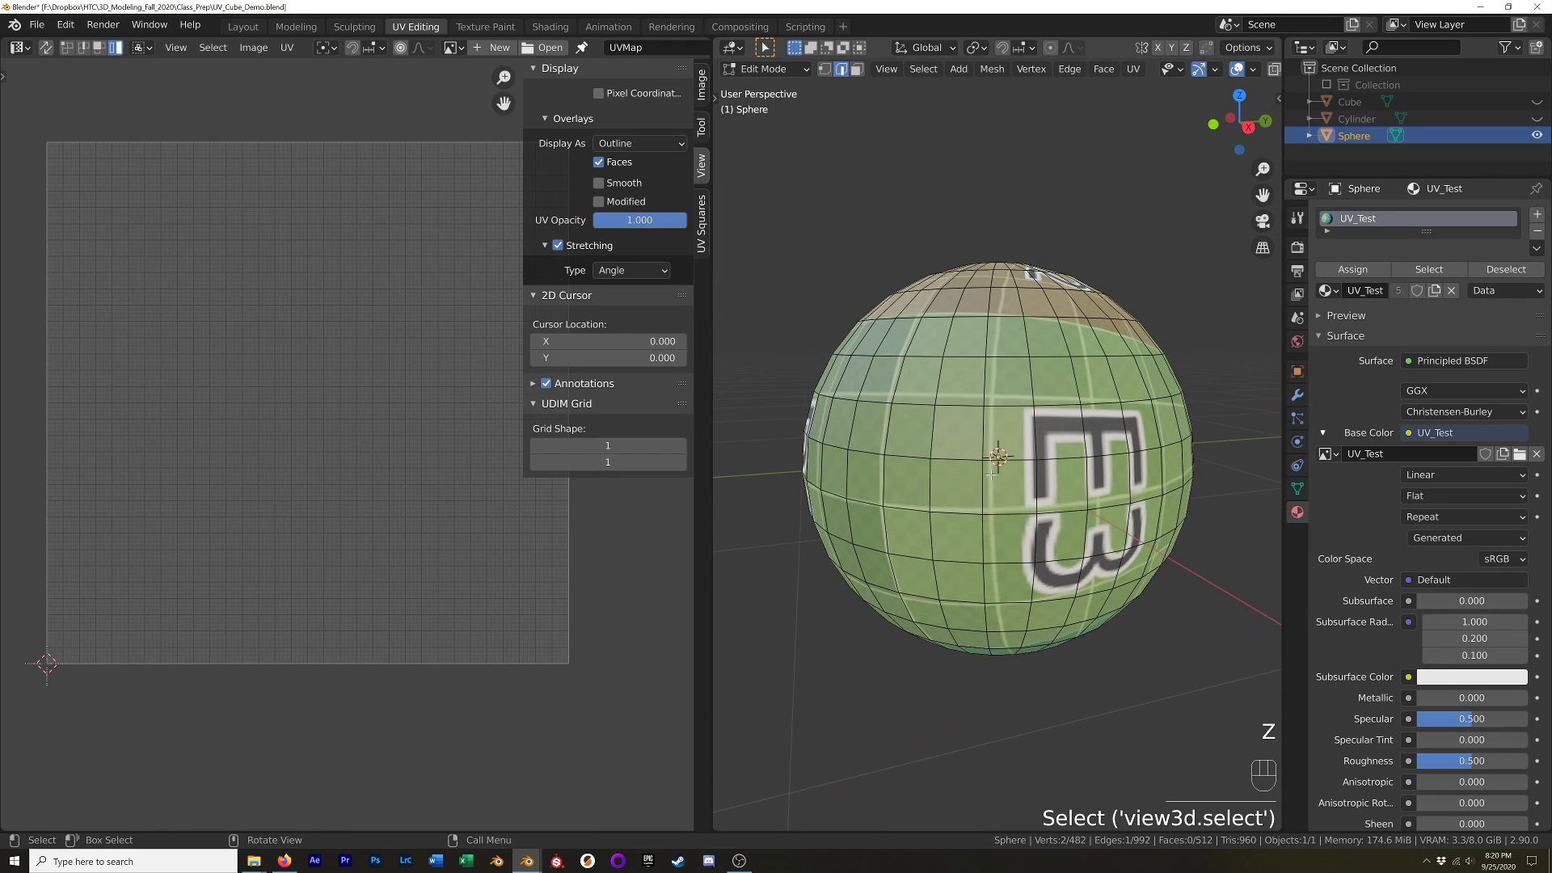
middle_click_drag(1058, 420, 1029, 468)
Undo the last unwrap and mark the sphere's equator edge loop as a seam.
key("ctrl+z")
key("ctrl+z")
left_click(1052, 461, "alt")
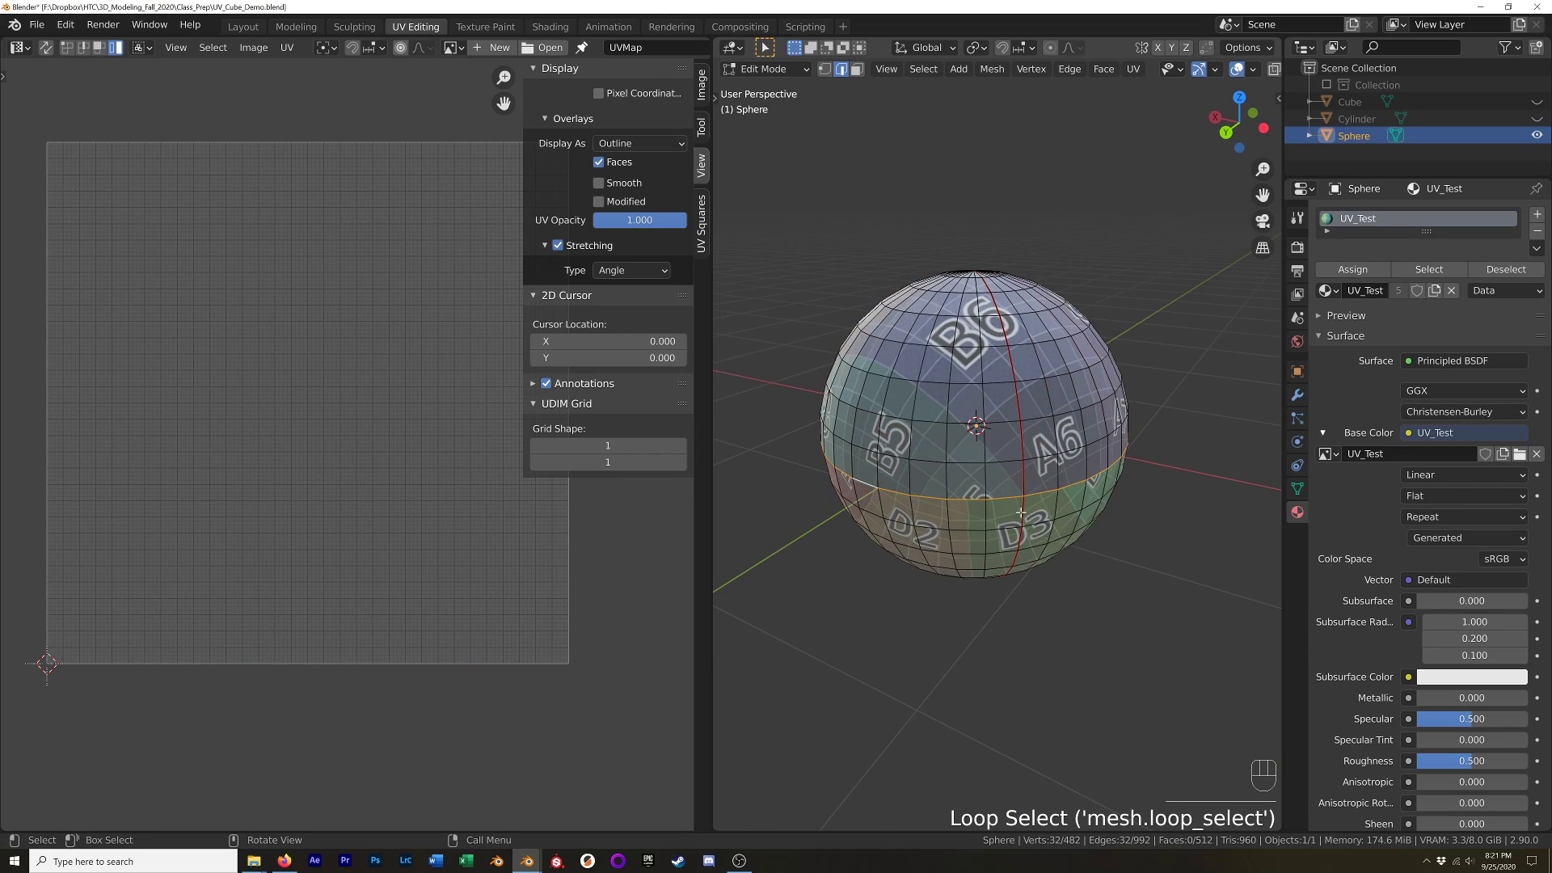
right_click(986, 498)
left_click(1021, 499)
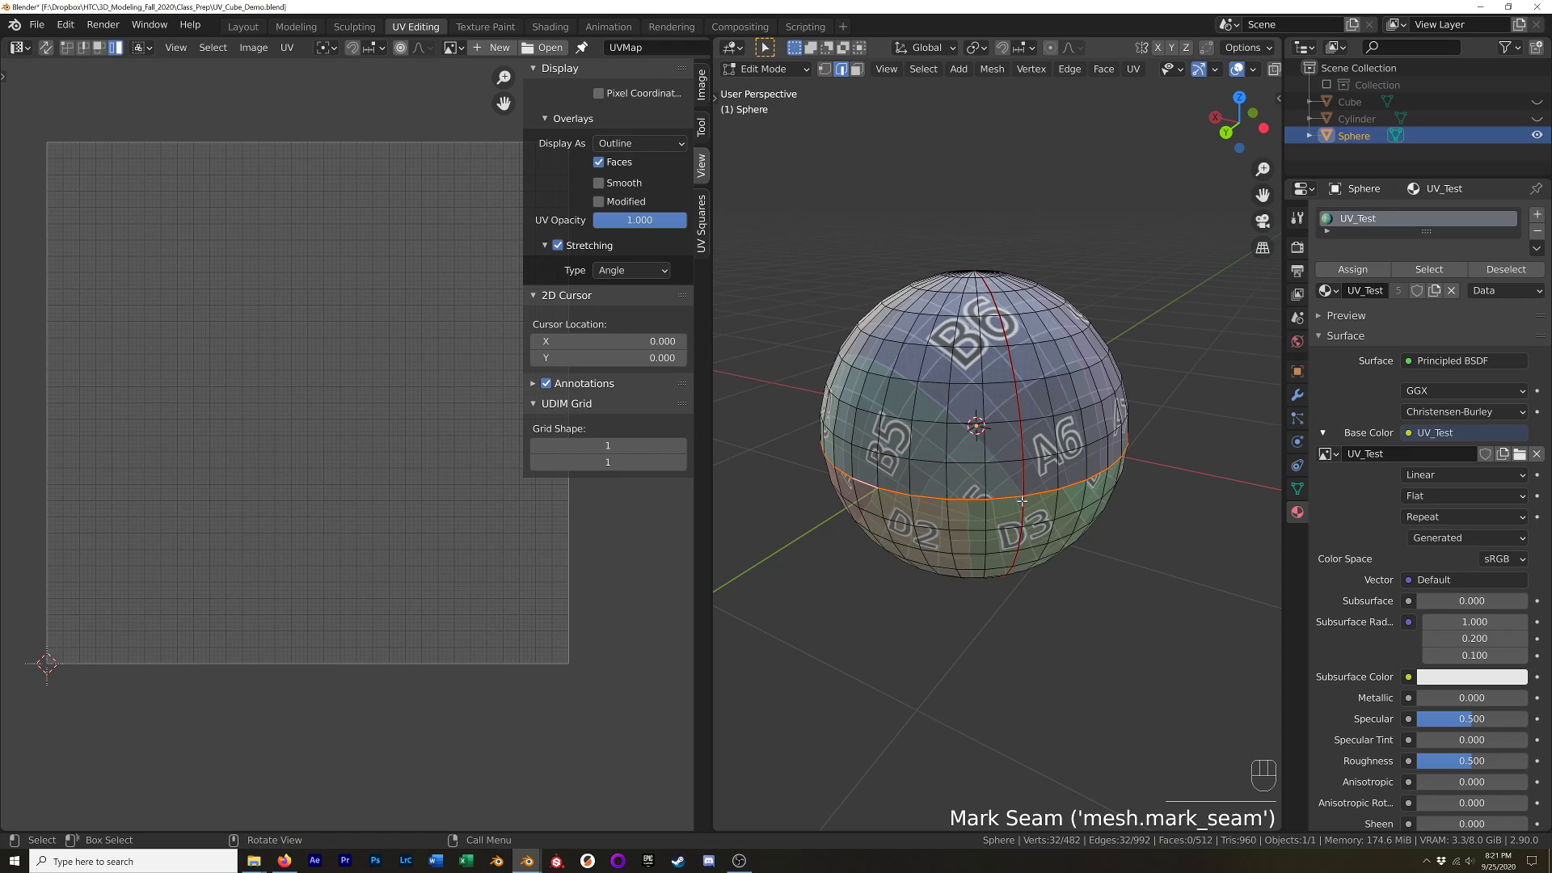
Select the whole sphere and unwrap it along the equator and pole-to-pole seams.
key("a")
key("u")
left_click(1023, 503)
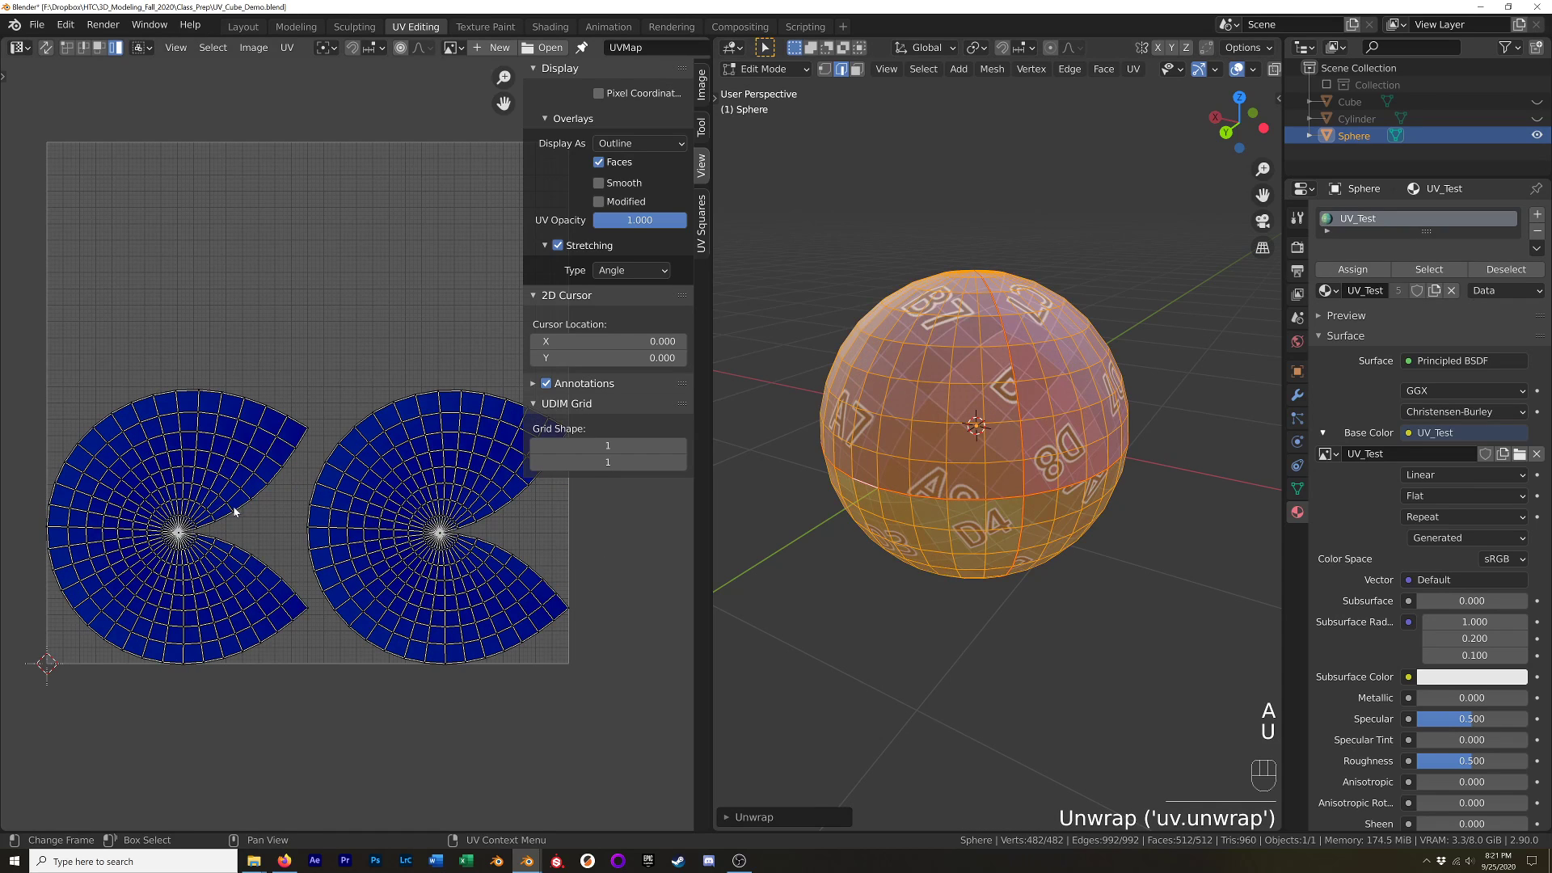
mouse_move(1023, 505)
middle_mouse_down()
mouse_move(906, 502)
mouse_move(909, 535)
mouse_move(925, 515)
middle_mouse_up()
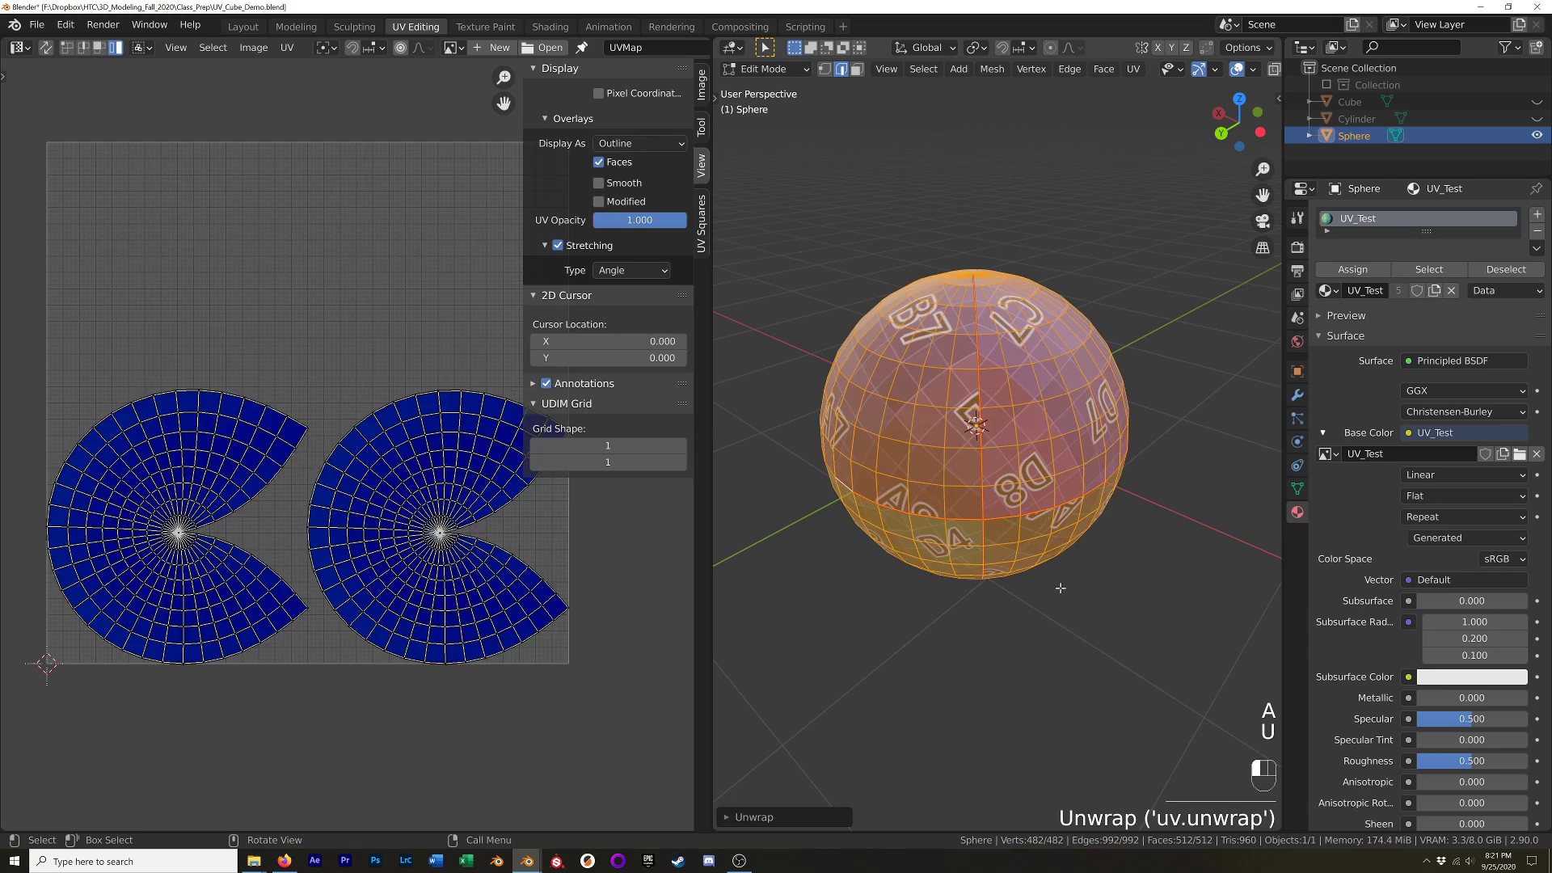
View the textured sphere in Object Mode with Material Preview and inspect the texture breaks along the seams.
left_click(1055, 591)
key("z")
left_click(1130, 572)
key("z")
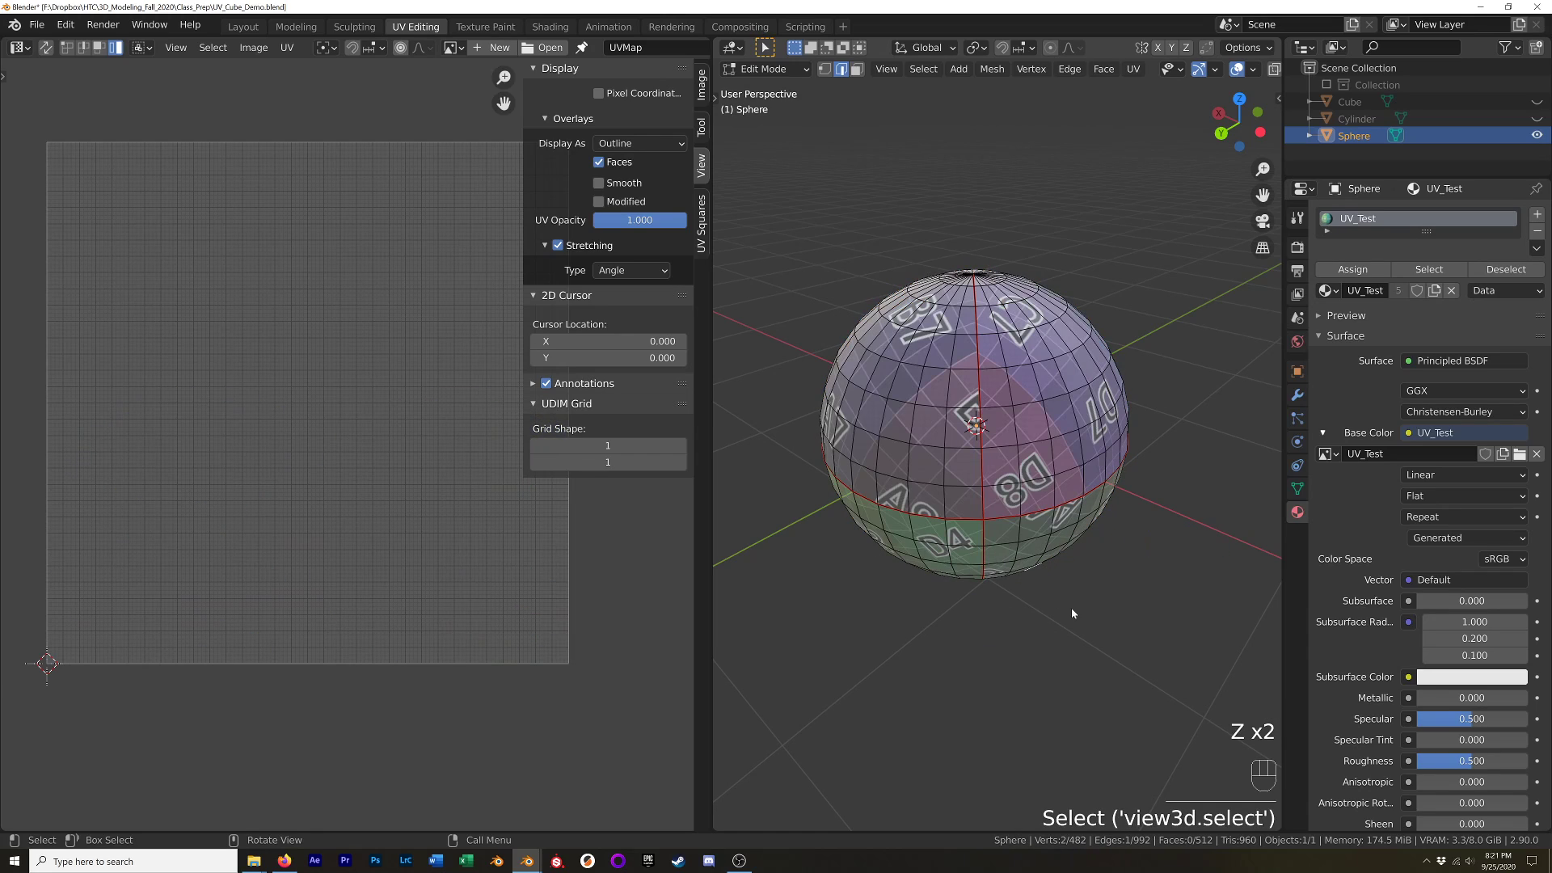
key("z")
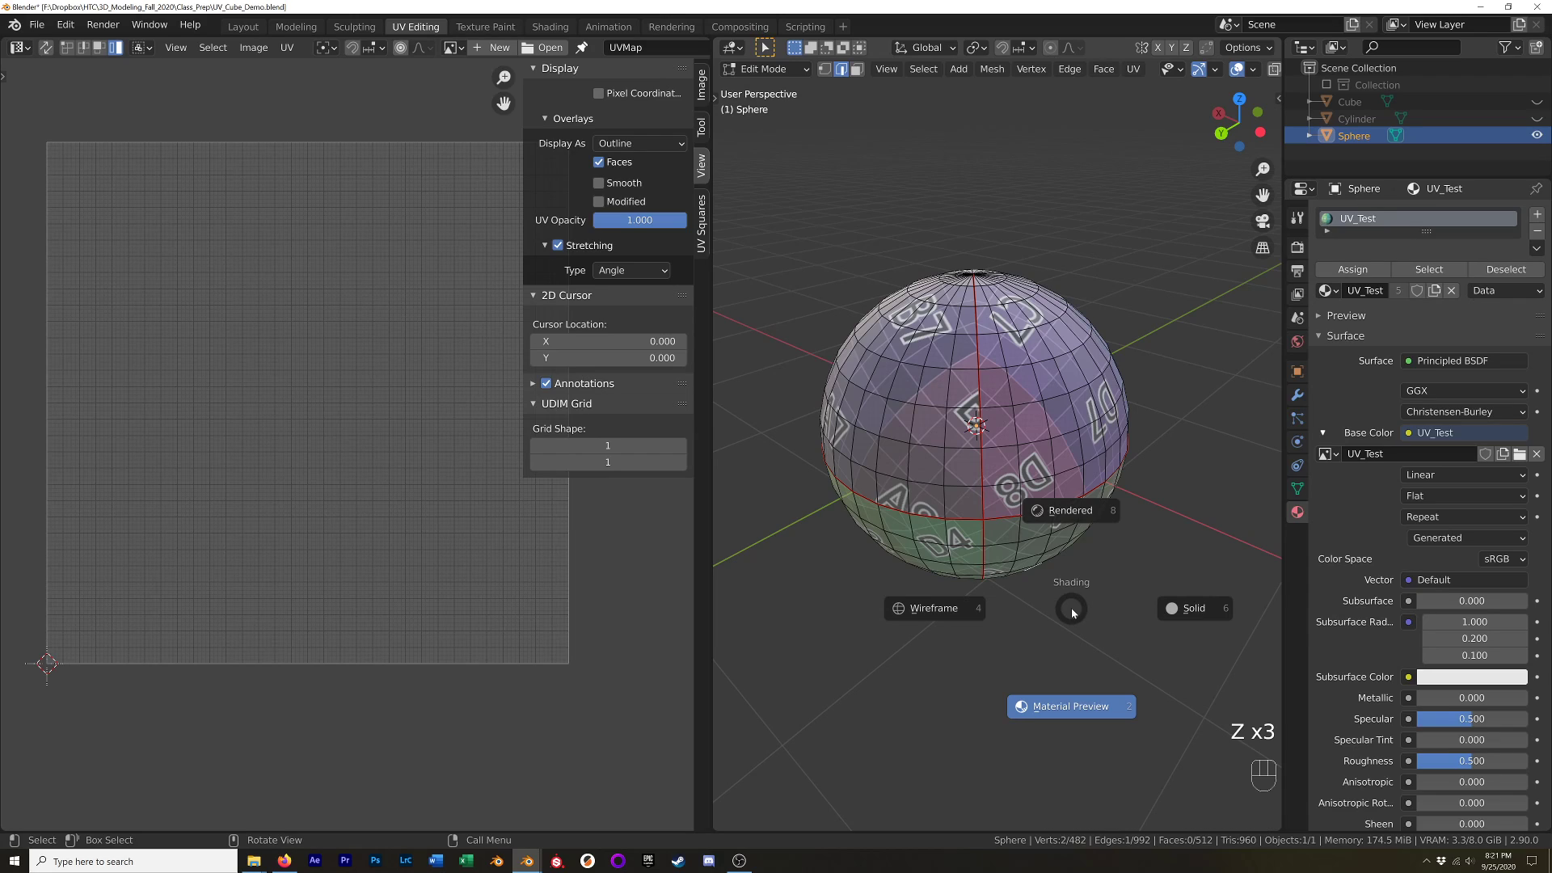
key("Tab")
middle_click_drag(1029, 599, 1145, 530)
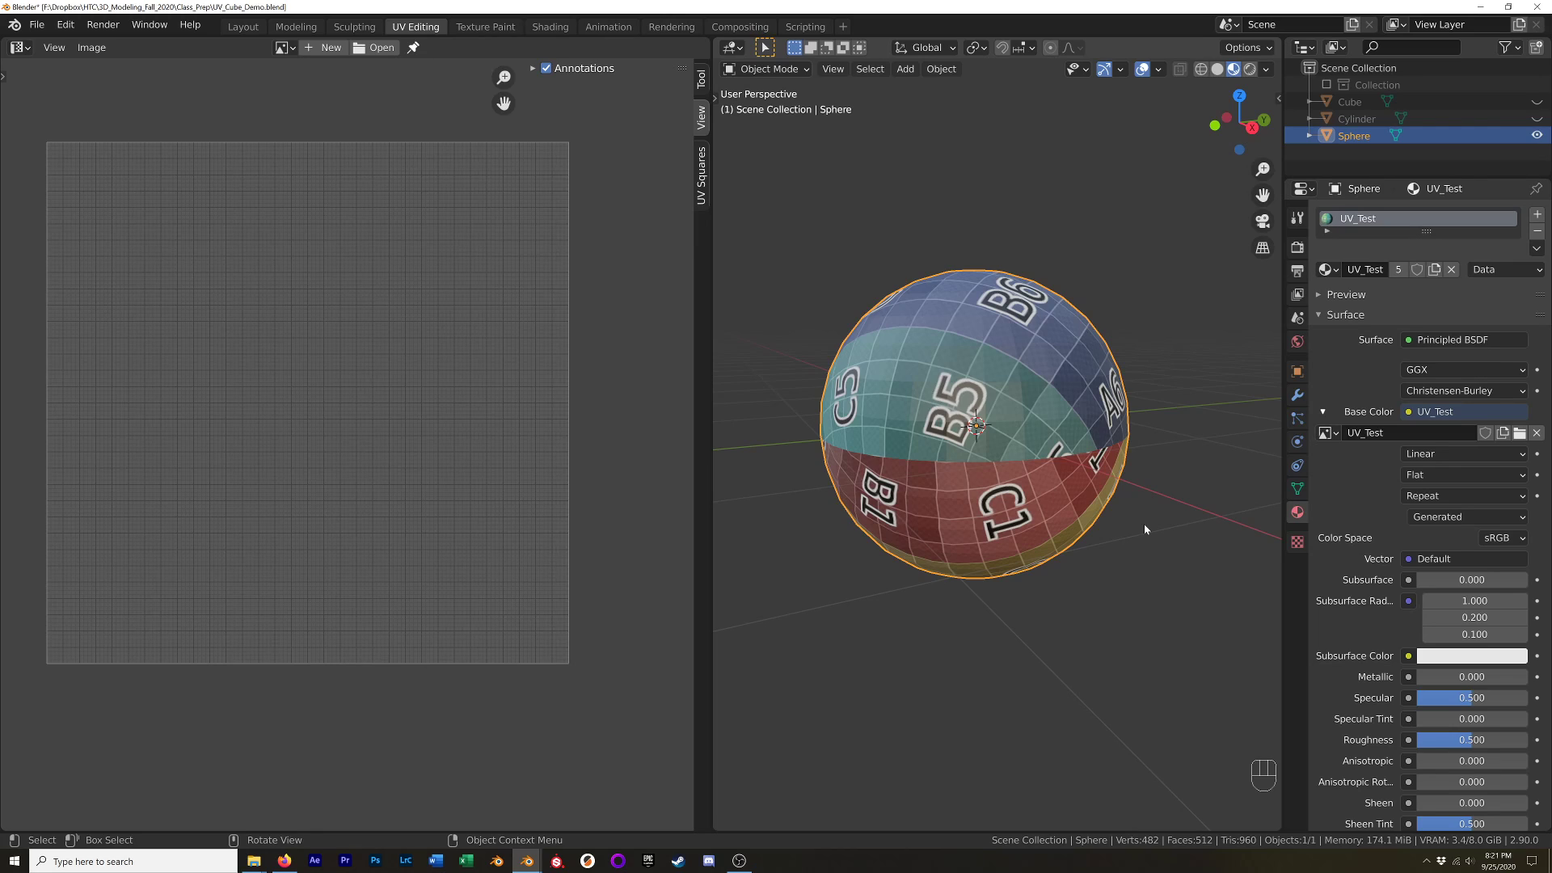
Delete the sphere from the scene.
right_click(1004, 417)
key("x")
left_click(1026, 411)
Add a Monkey mesh to the scene.
key("shift+s")
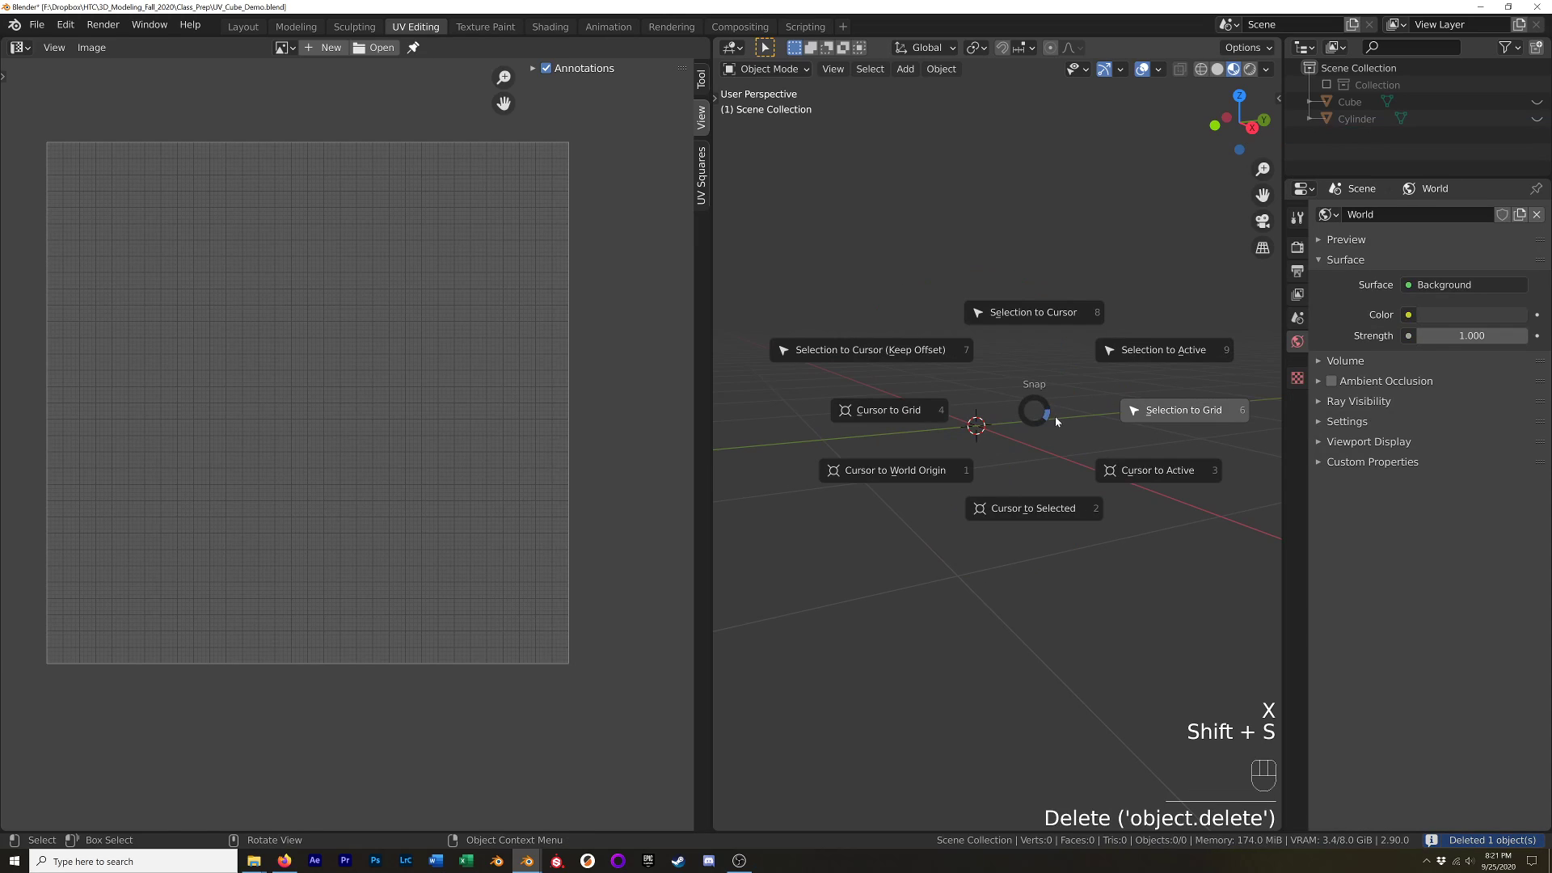
key("shift+a")
mouse_move(1054, 416)
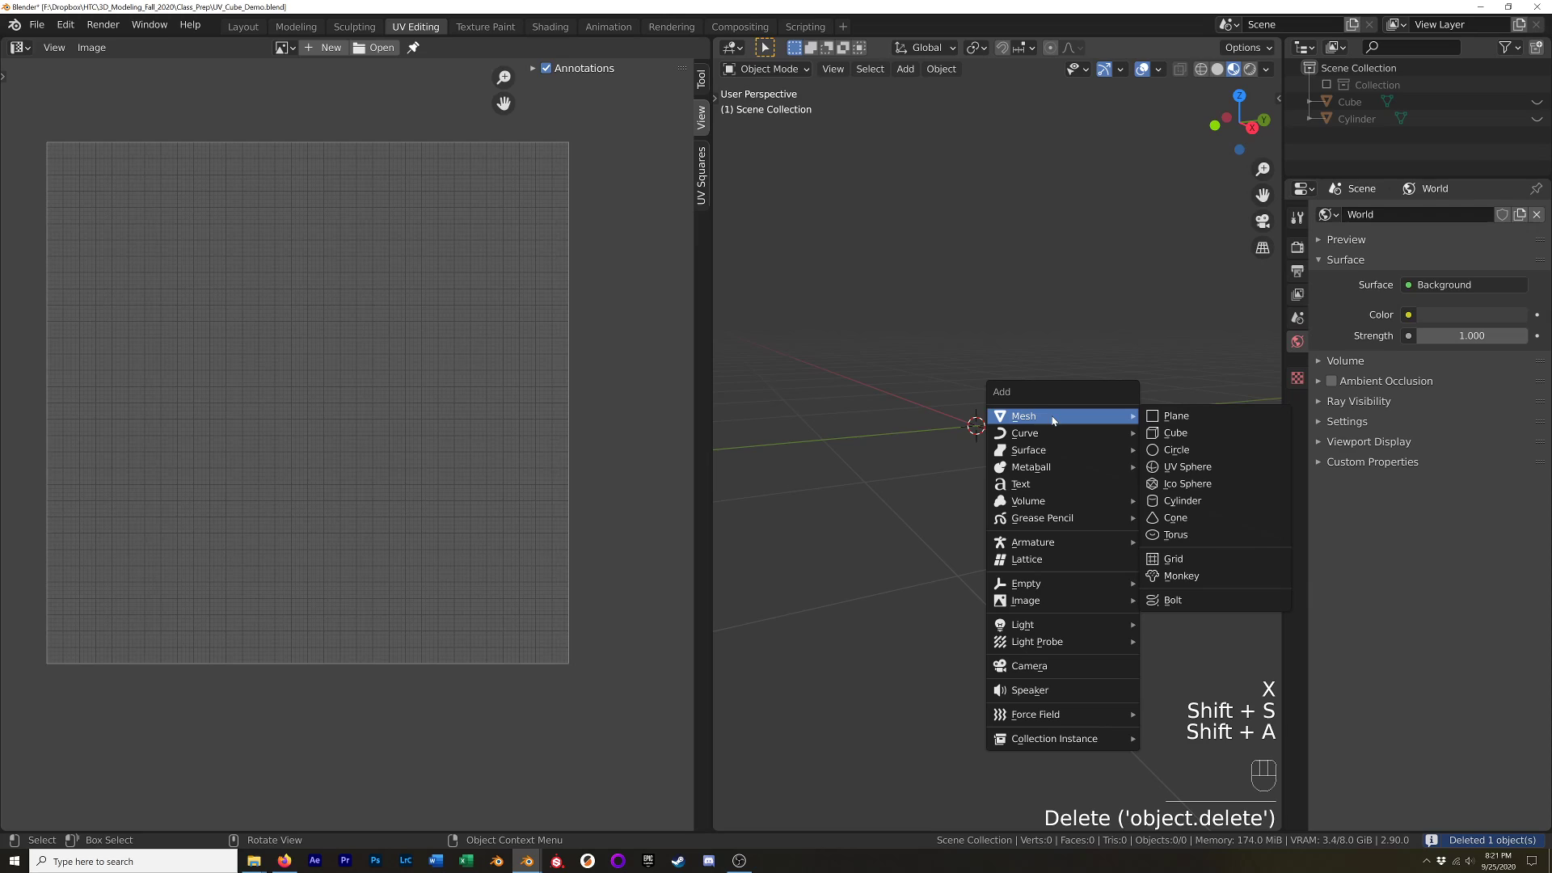
left_click(1205, 579)
scroll(1007, 440, "up", 2)
scroll(1006, 442, "down", 3)
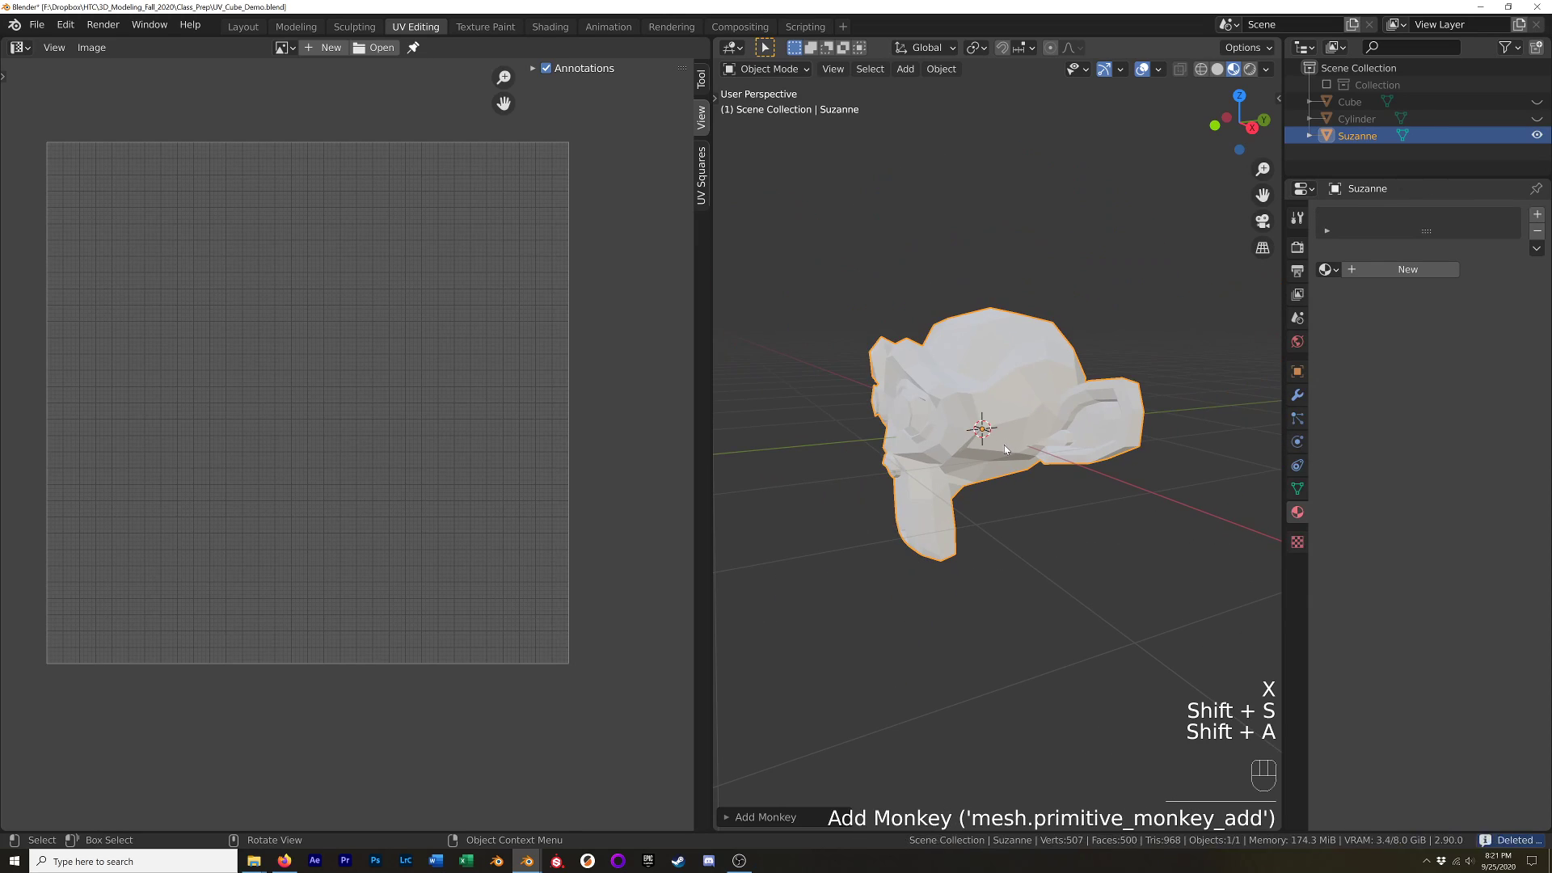
Assign the existing UV_Test material to the monkey head.
left_click(1325, 269)
left_click(1293, 325)
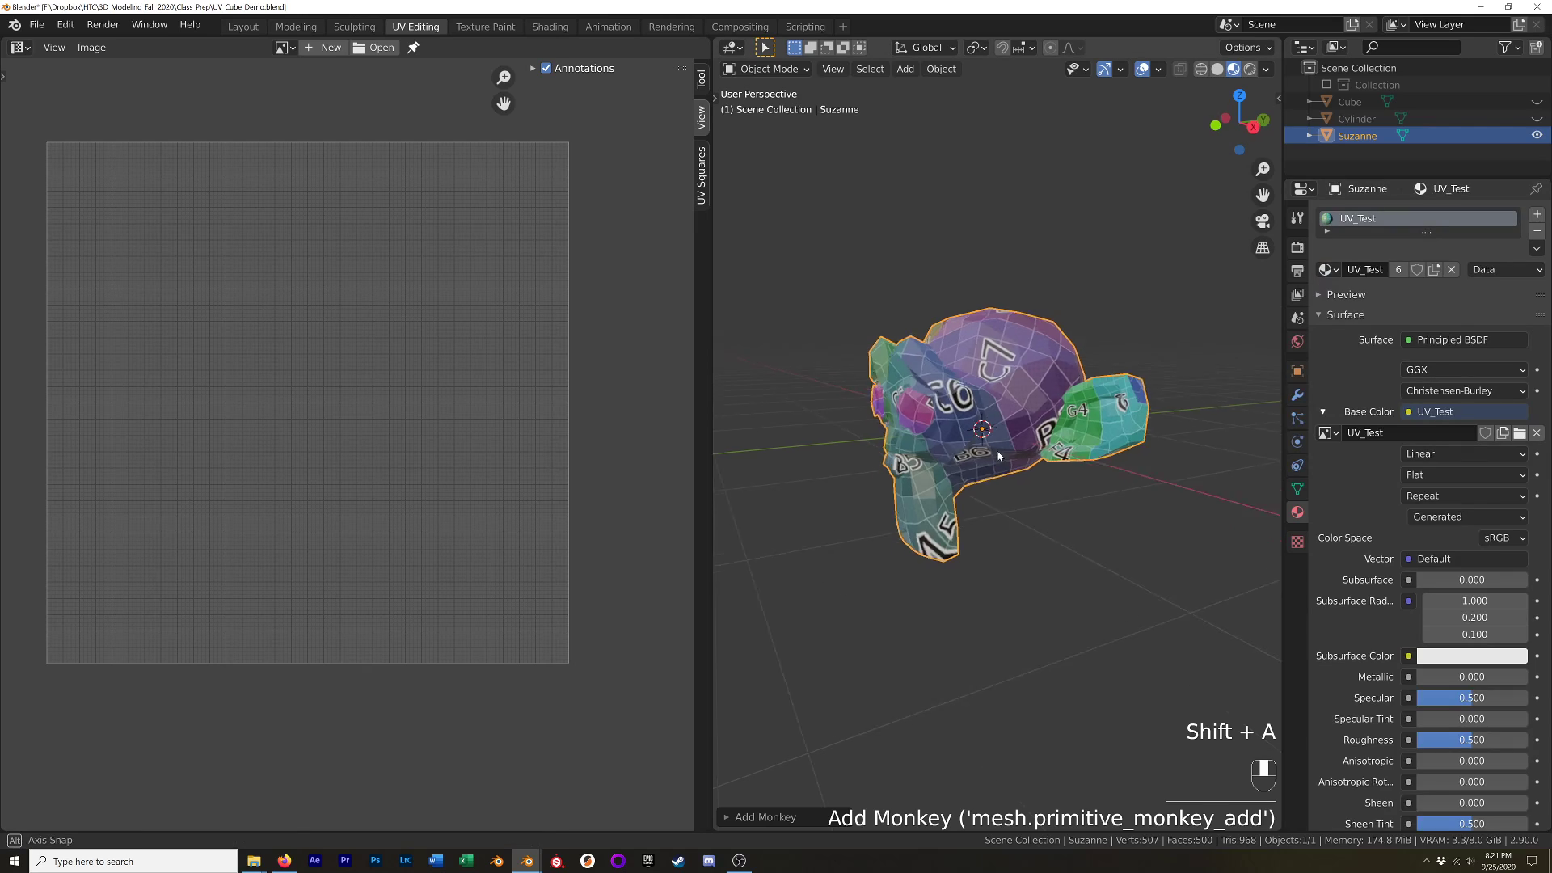
middle_click_drag(999, 456, 1163, 441)
Open the monkey in Edit Mode and examine its complete default UV layout against the textured head.
key("Tab")
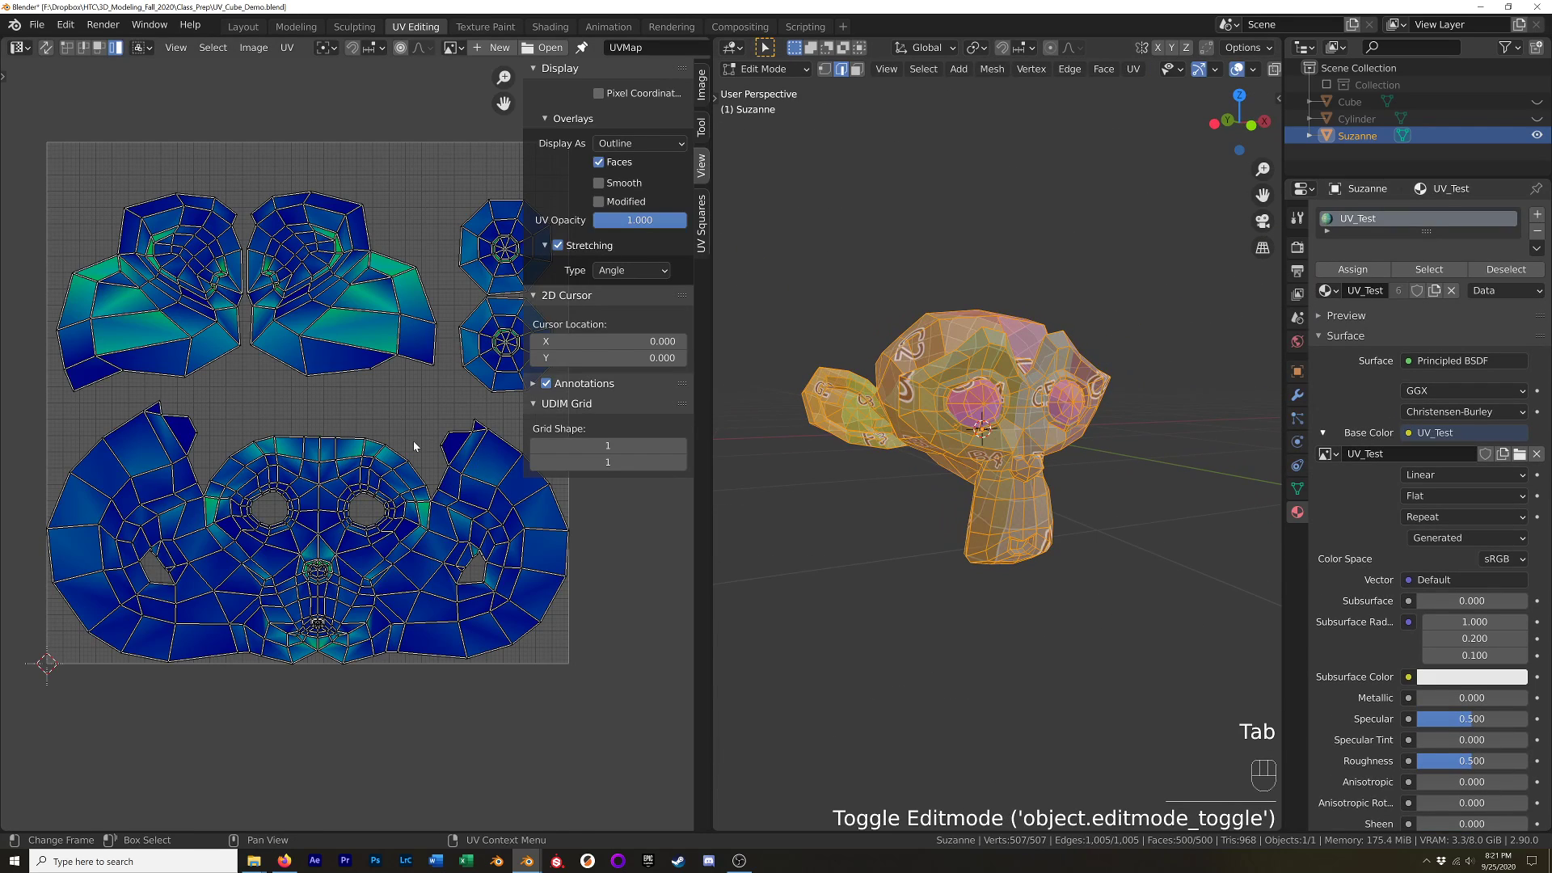
key("Home")
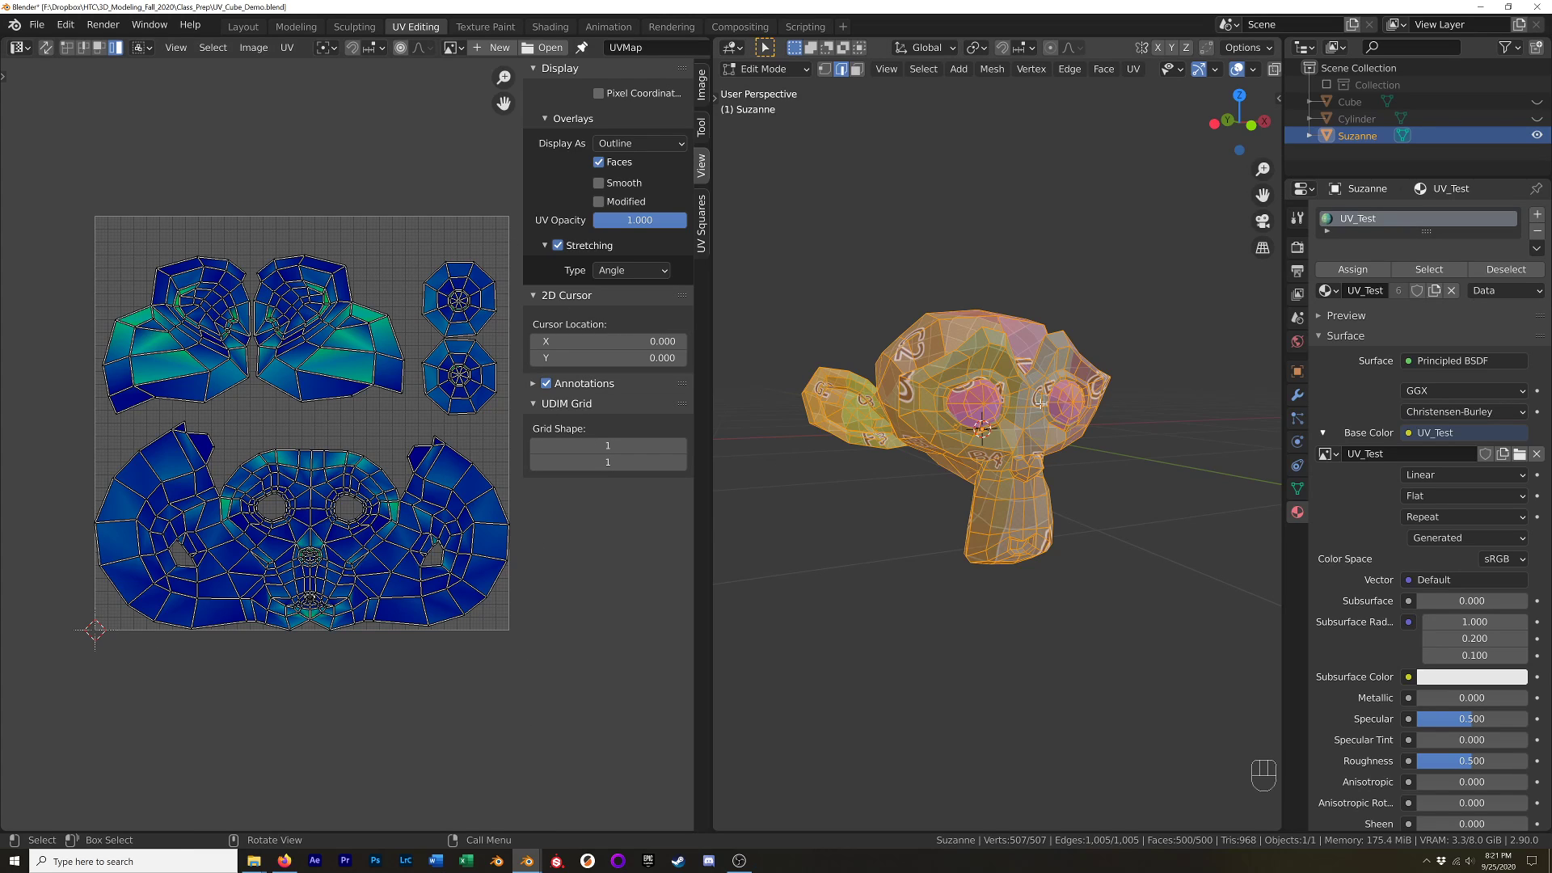
middle_click_drag(1067, 408, 959, 441)
key("Tab")
key("Tab")
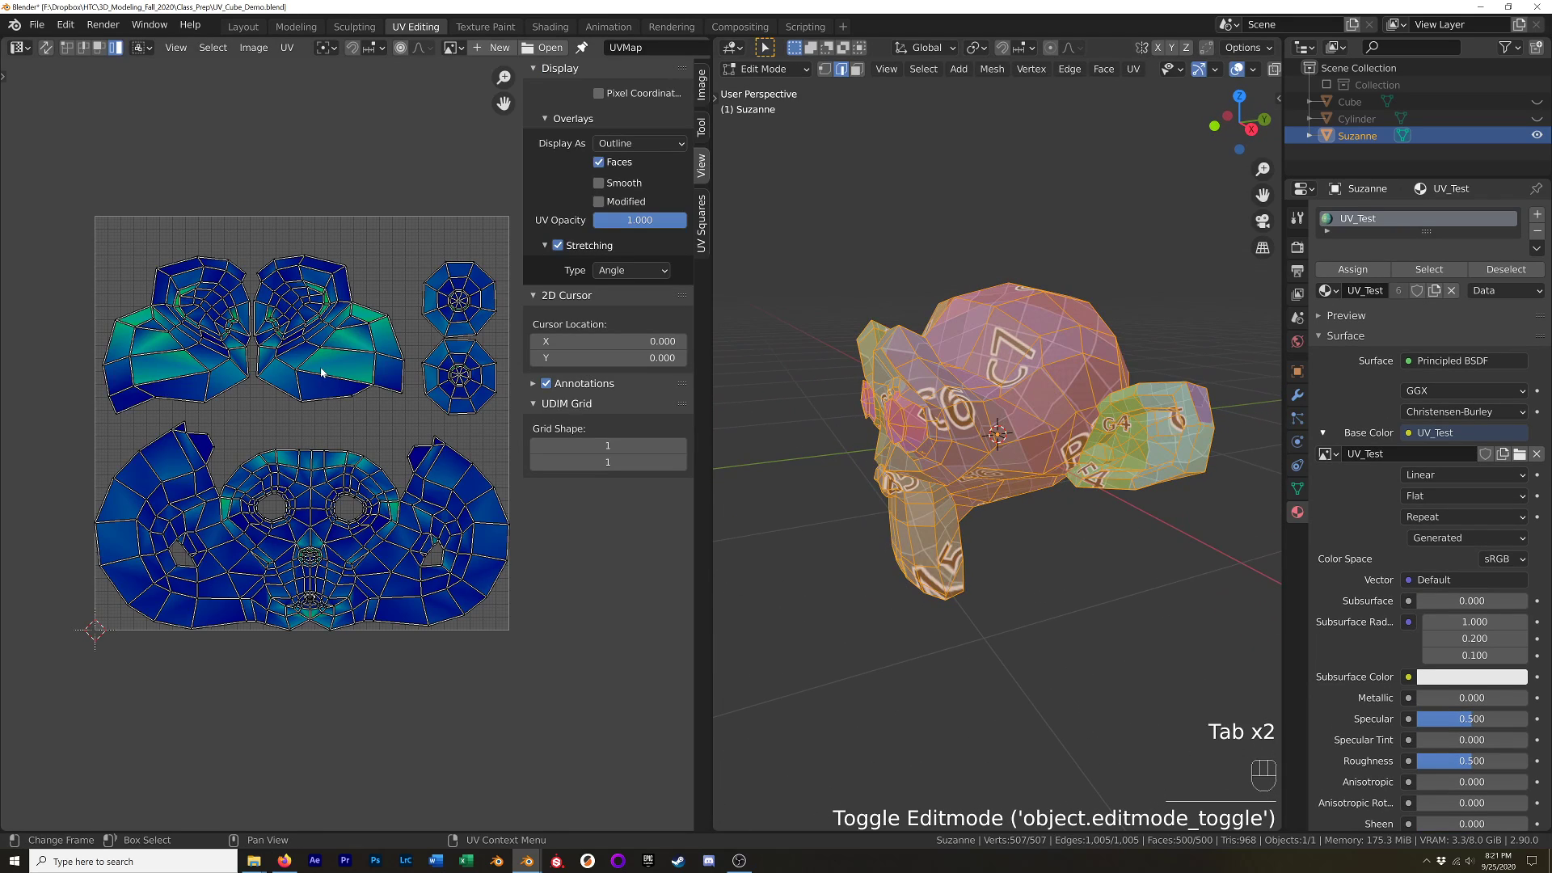
Select all of the monkey's UVs and generate seams from the UV islands.
key("a")
left_click(287, 47)
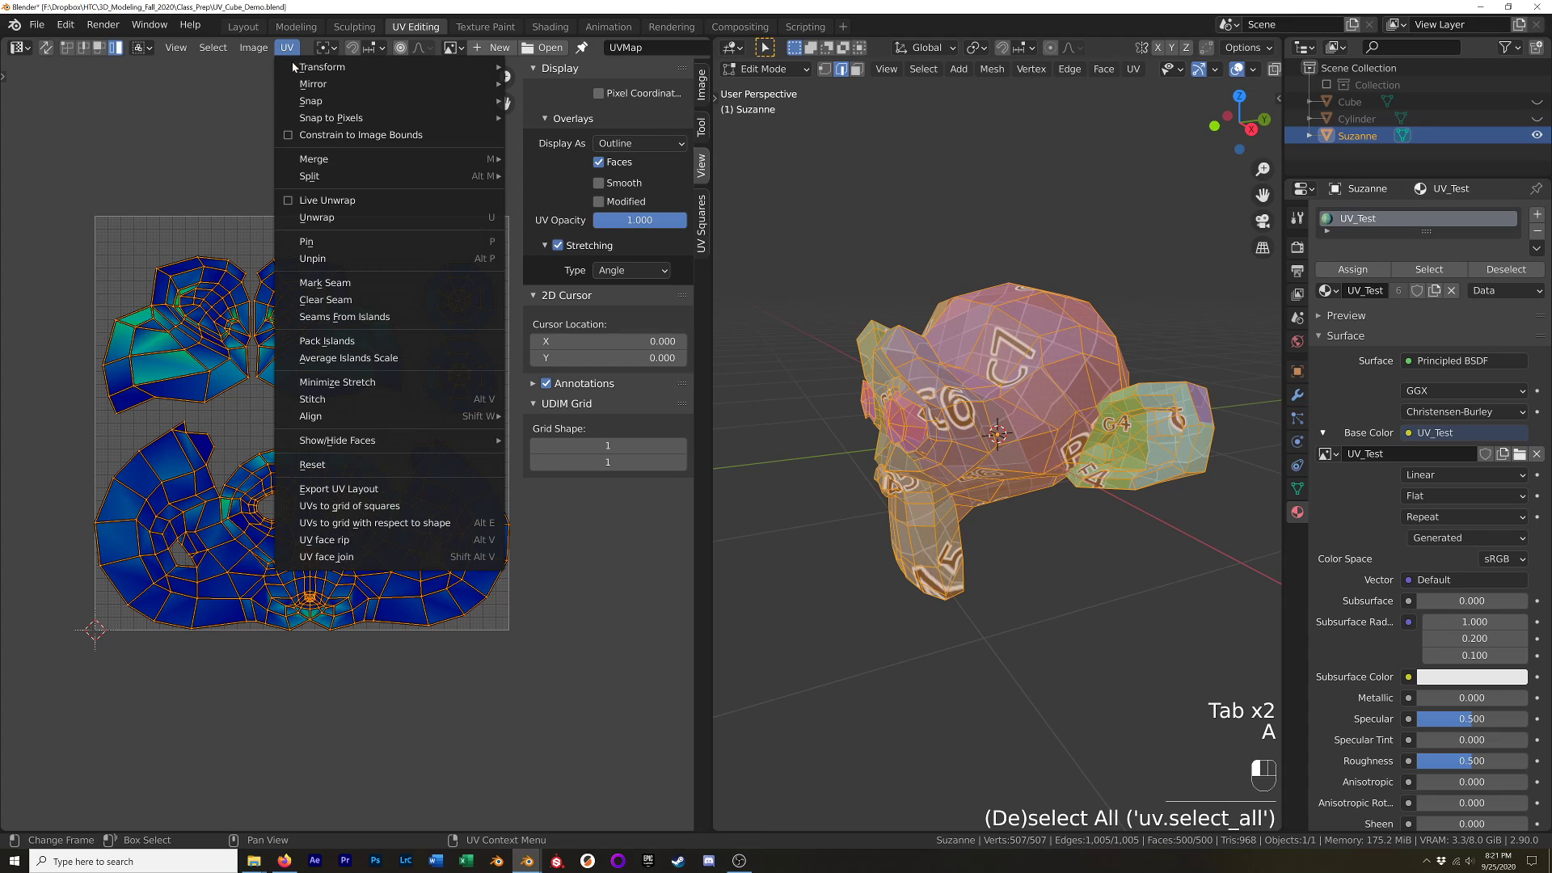
left_click(355, 319)
Examine the monkey's seams in Edit Mode from several sides, ending in opaque solid shading.
key("Tab")
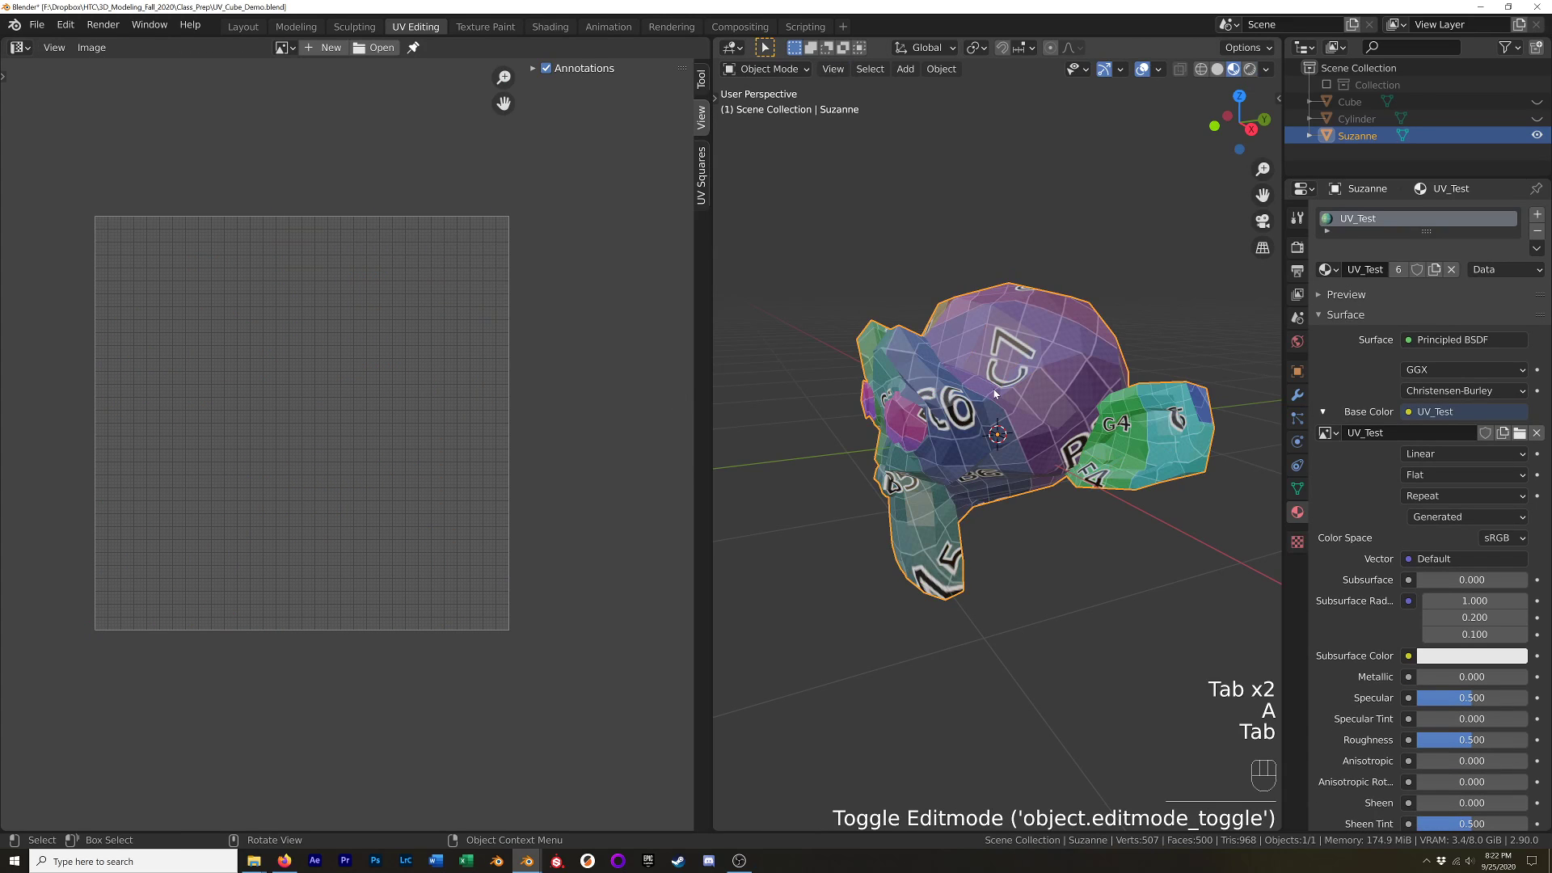
key("z")
key("Tab")
left_click(1036, 526)
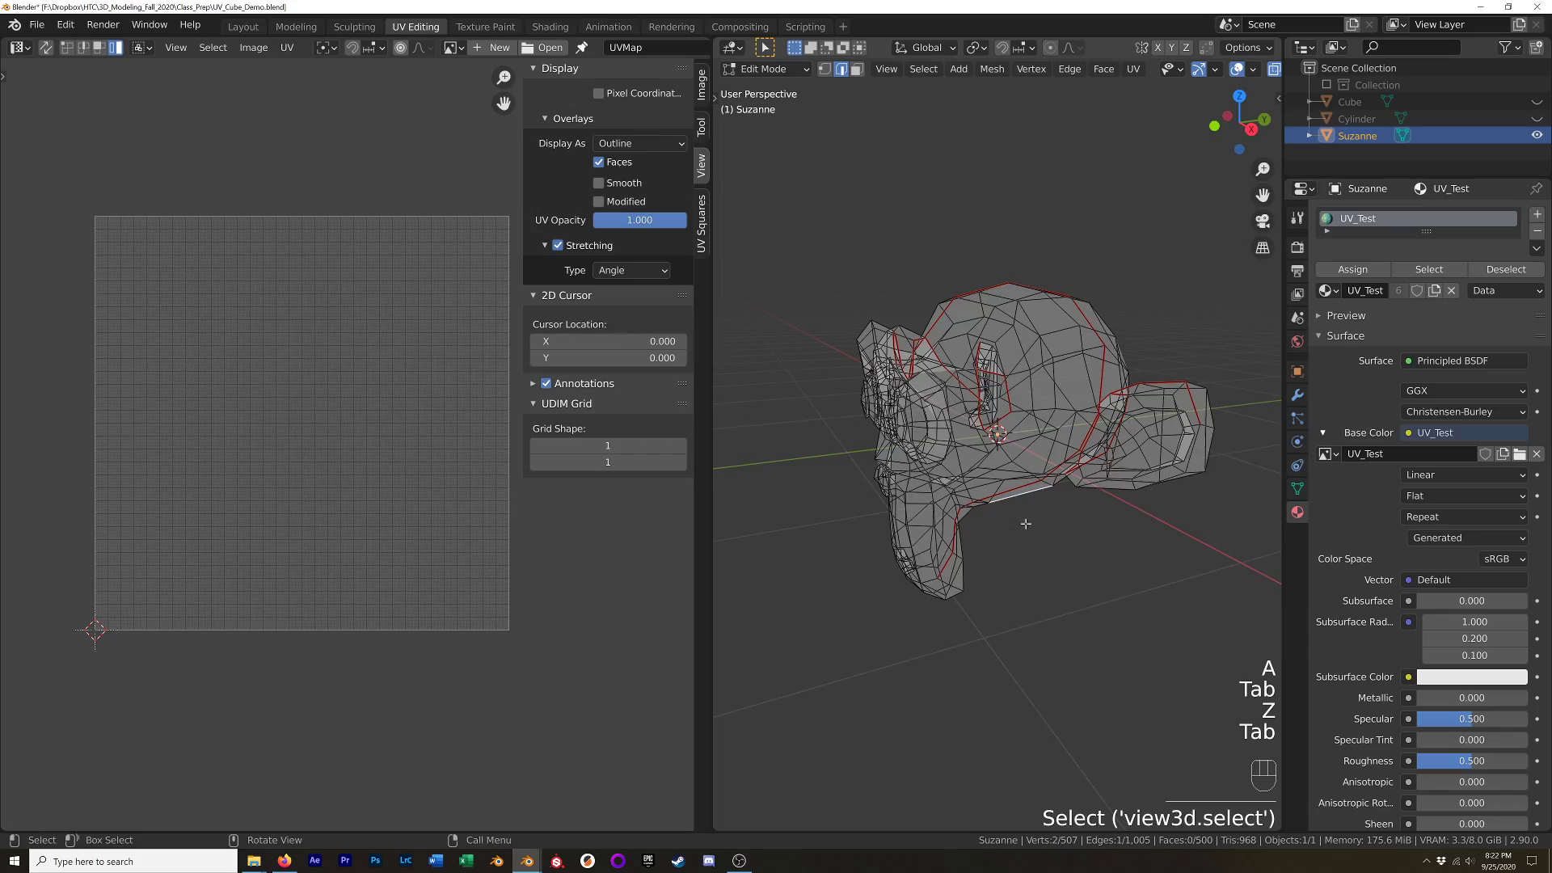
middle_click_drag(1026, 525, 968, 432)
middle_click_drag(929, 364, 1130, 304)
key("alt+z")
scroll(884, 377, "up", 5)
scroll(1130, 304, "down", 1)
middle_click_drag(1071, 349, 1105, 376)
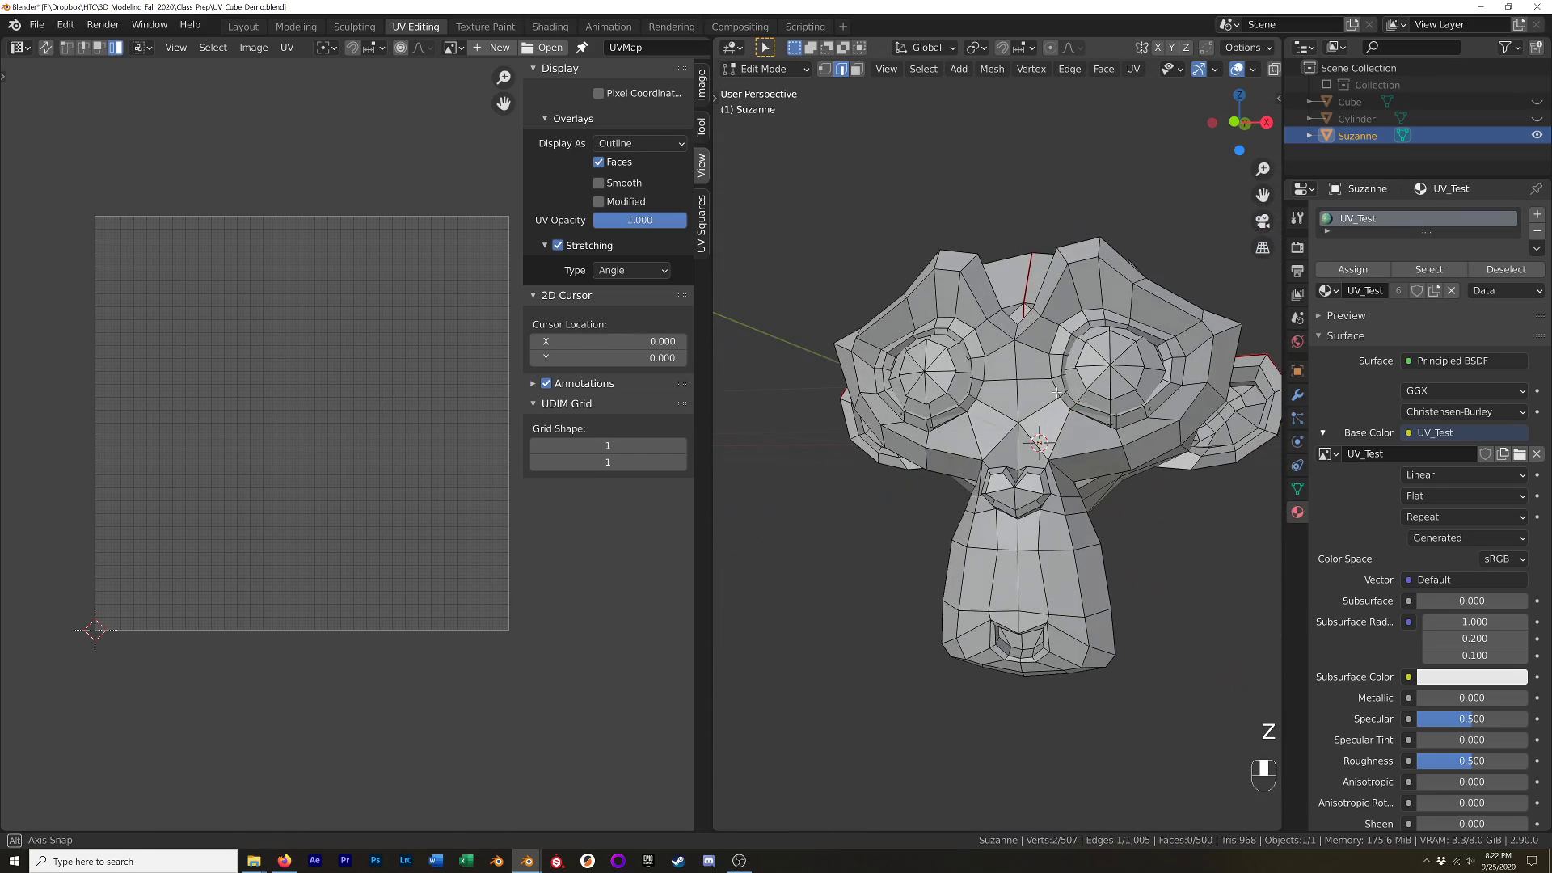
scroll(1085, 441, "down", 1)
middle_click_drag(1086, 446, 1170, 439)
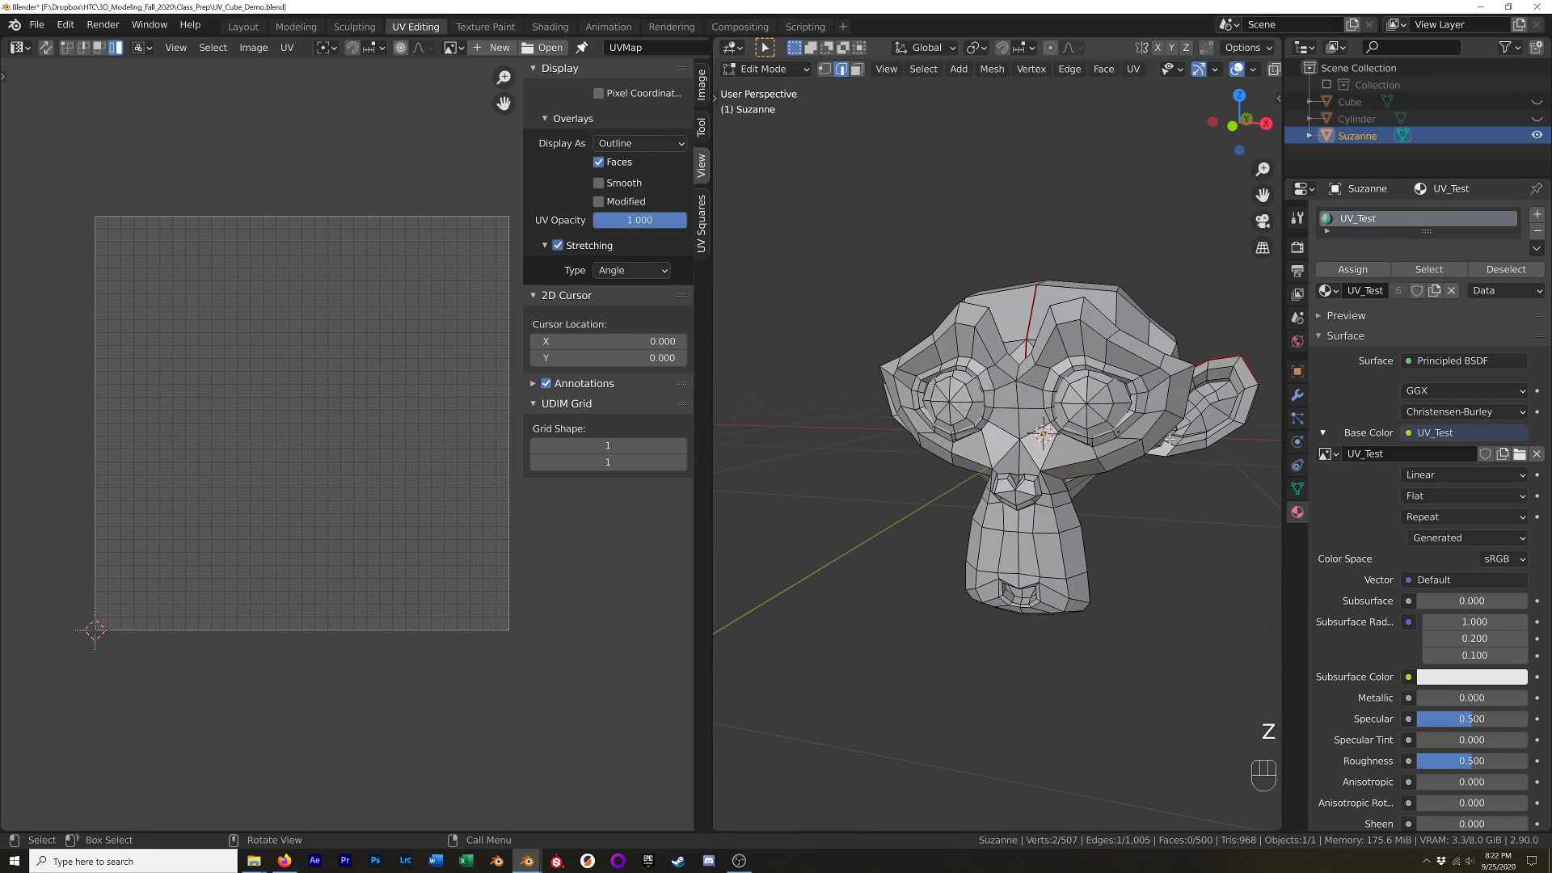
Select the whole monkey mesh in Edit Mode to compare its shape with the UV islands.
key("Tab")
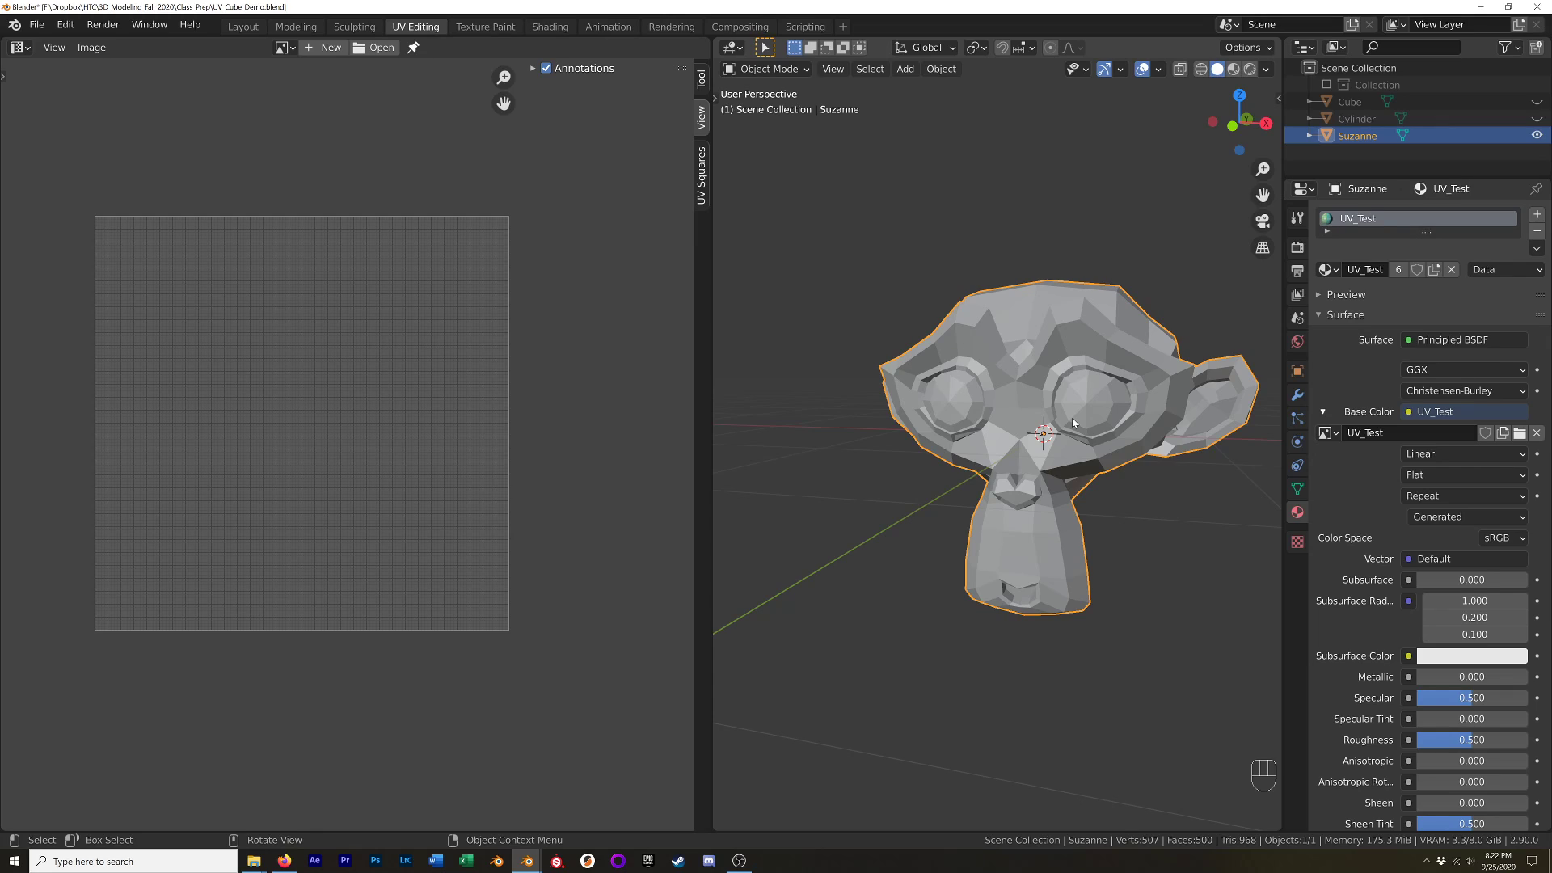
key("Tab")
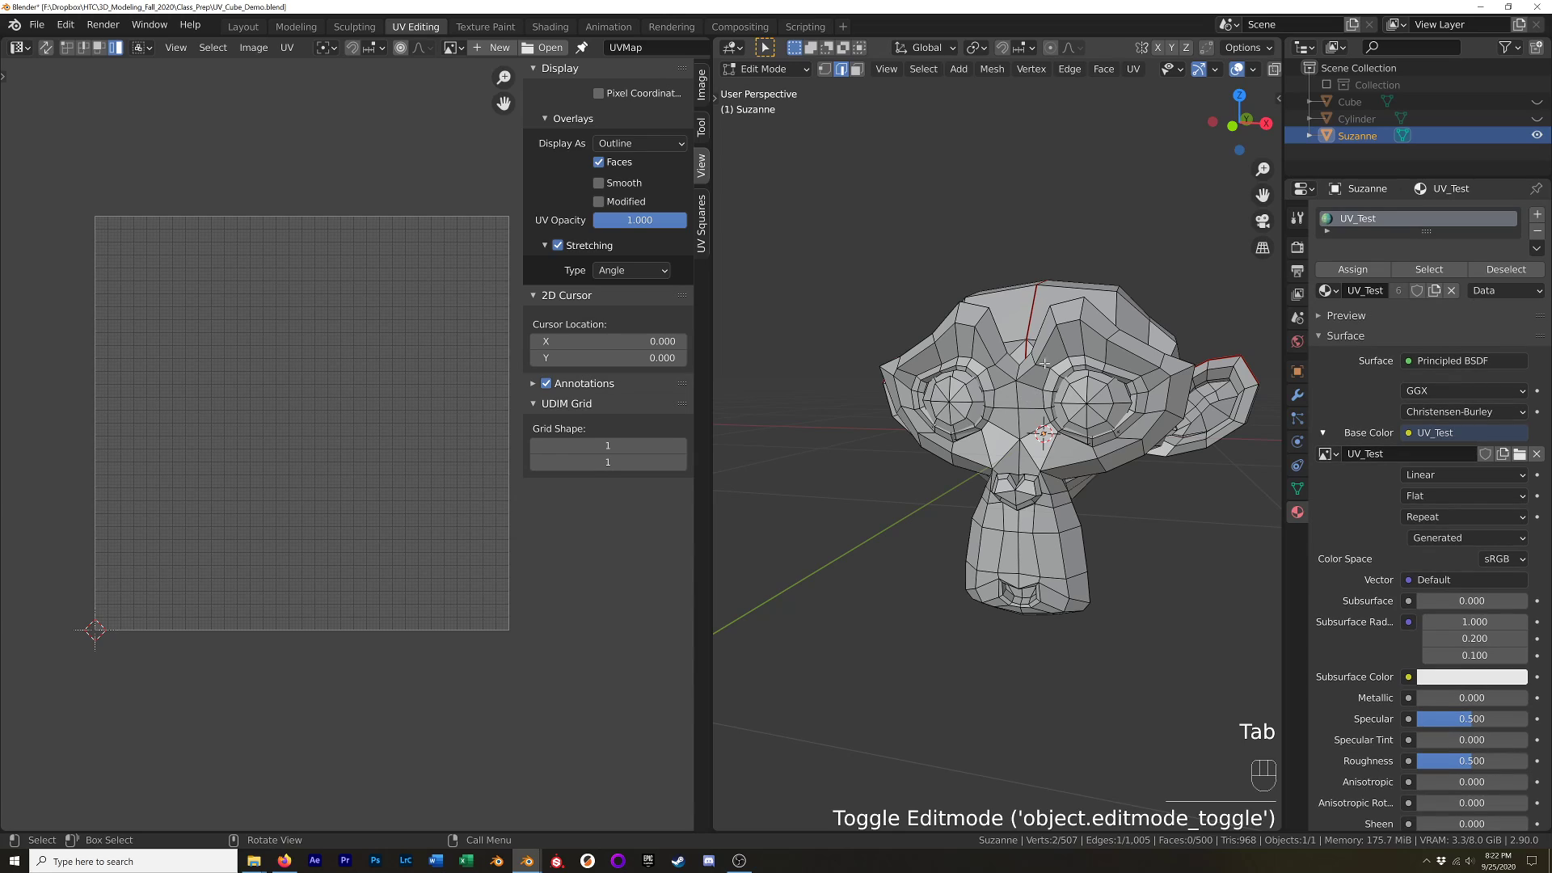
middle_click_drag(1058, 332, 1019, 346, "shift")
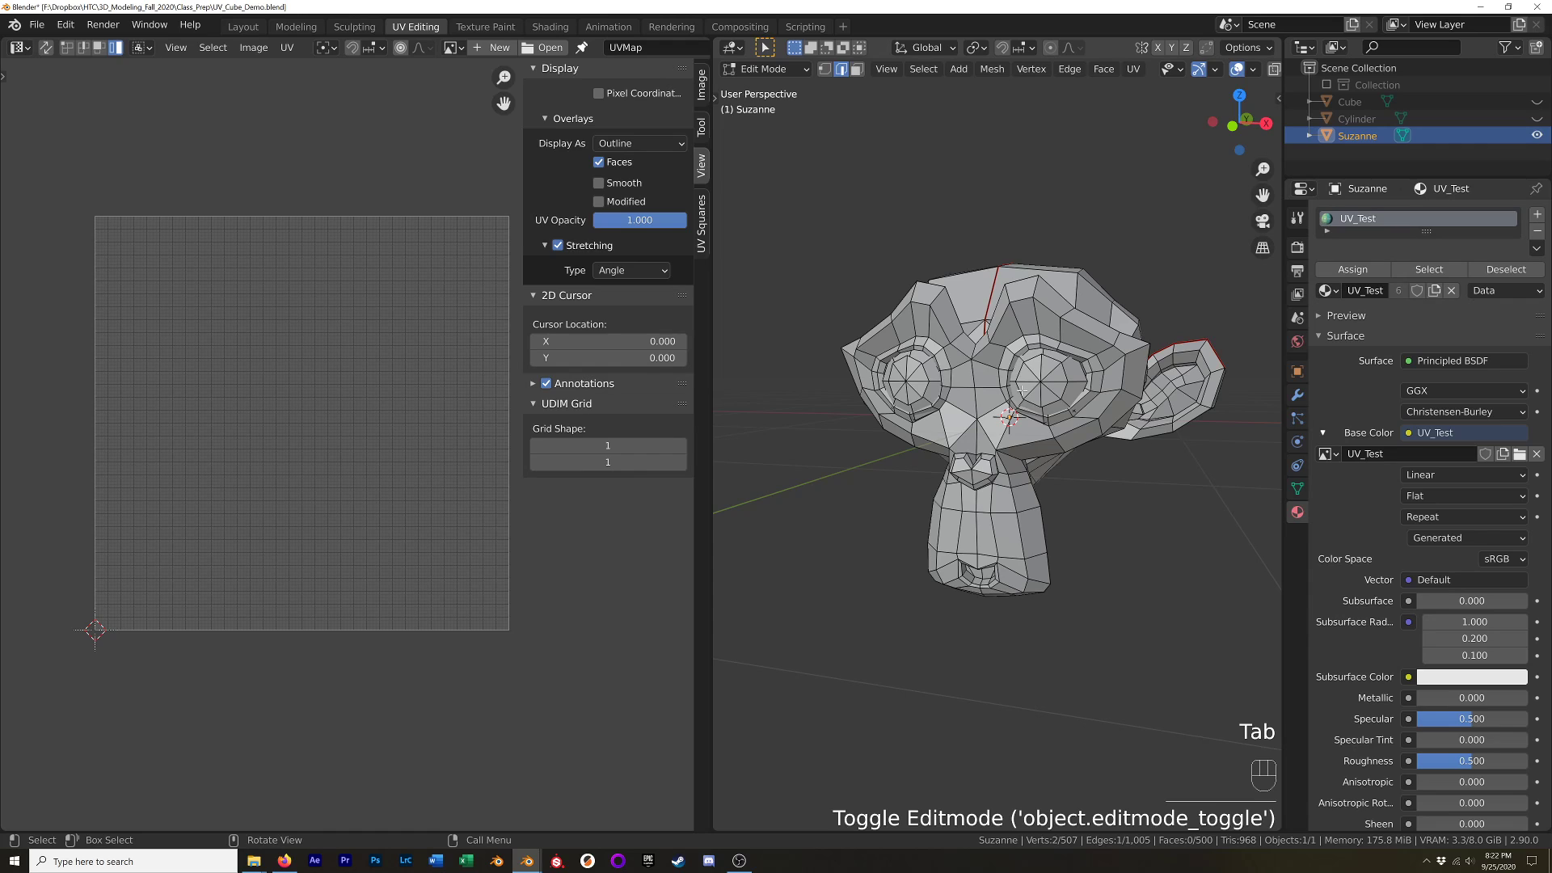
key("a")
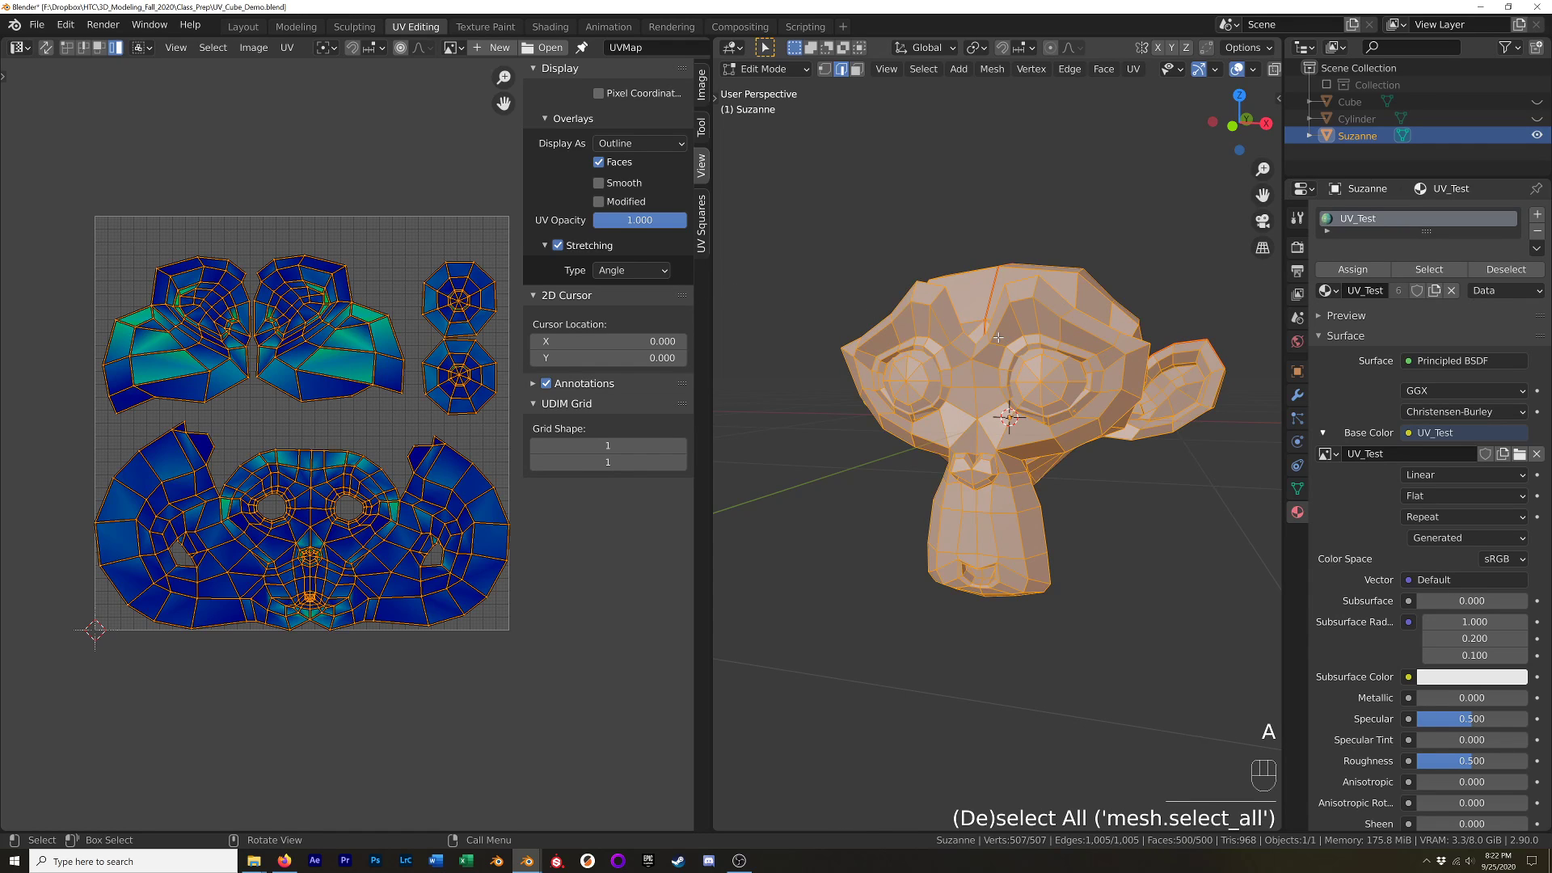
mouse_move(998, 337)
middle_mouse_down()
mouse_move(919, 367)
mouse_move(983, 354)
middle_mouse_up()
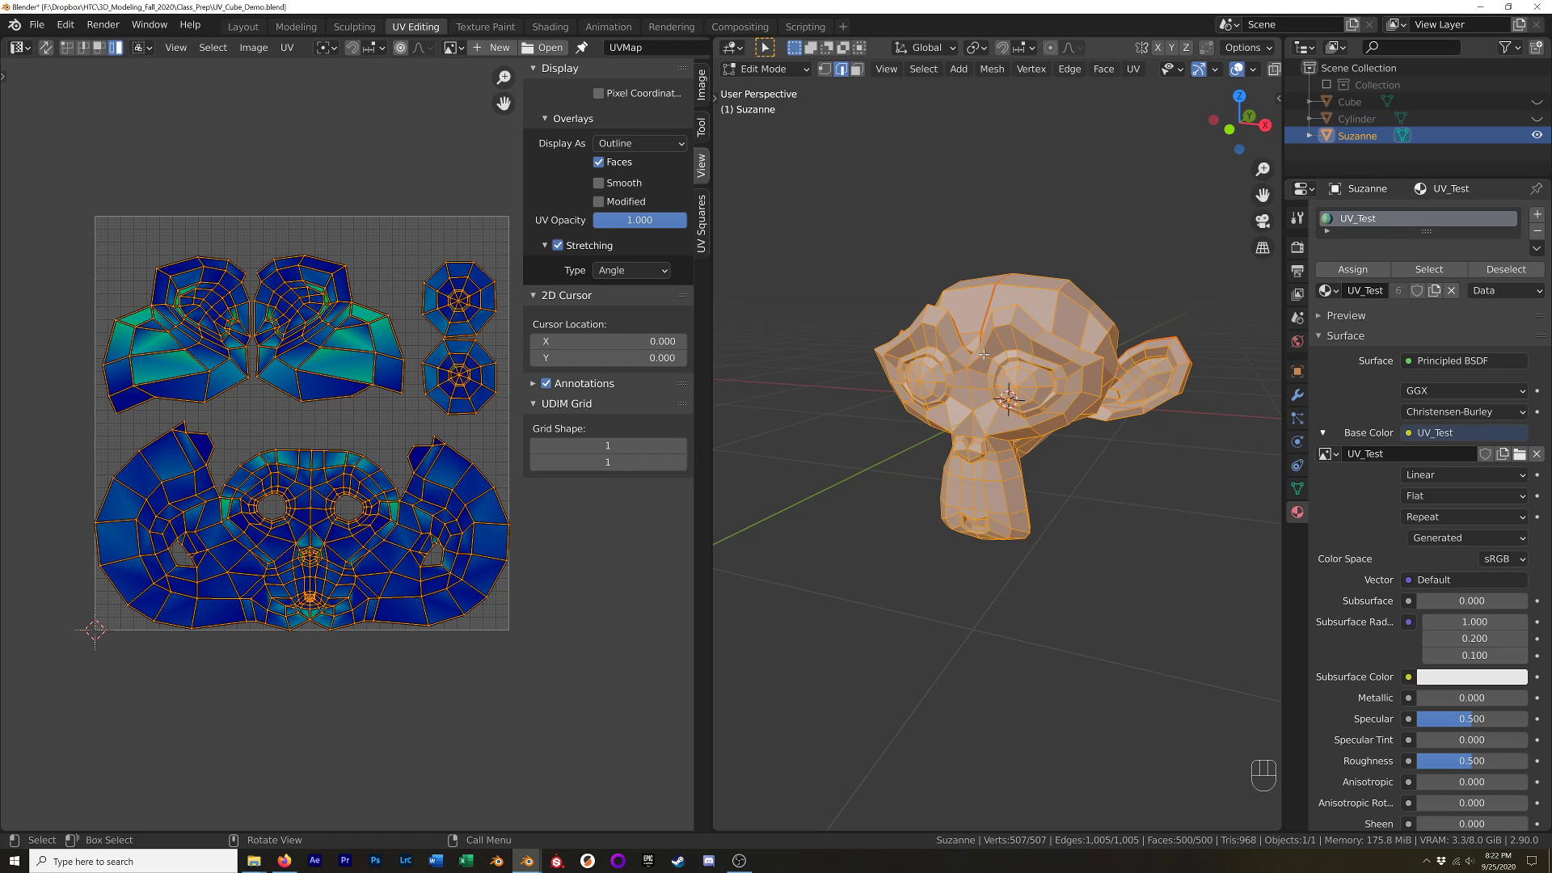
Switch to the Blender window with Cyberpunk_Street_09_UVs_Demo_01.blend and view the street scene.
key("alt+Tab")
left_click(857, 364)
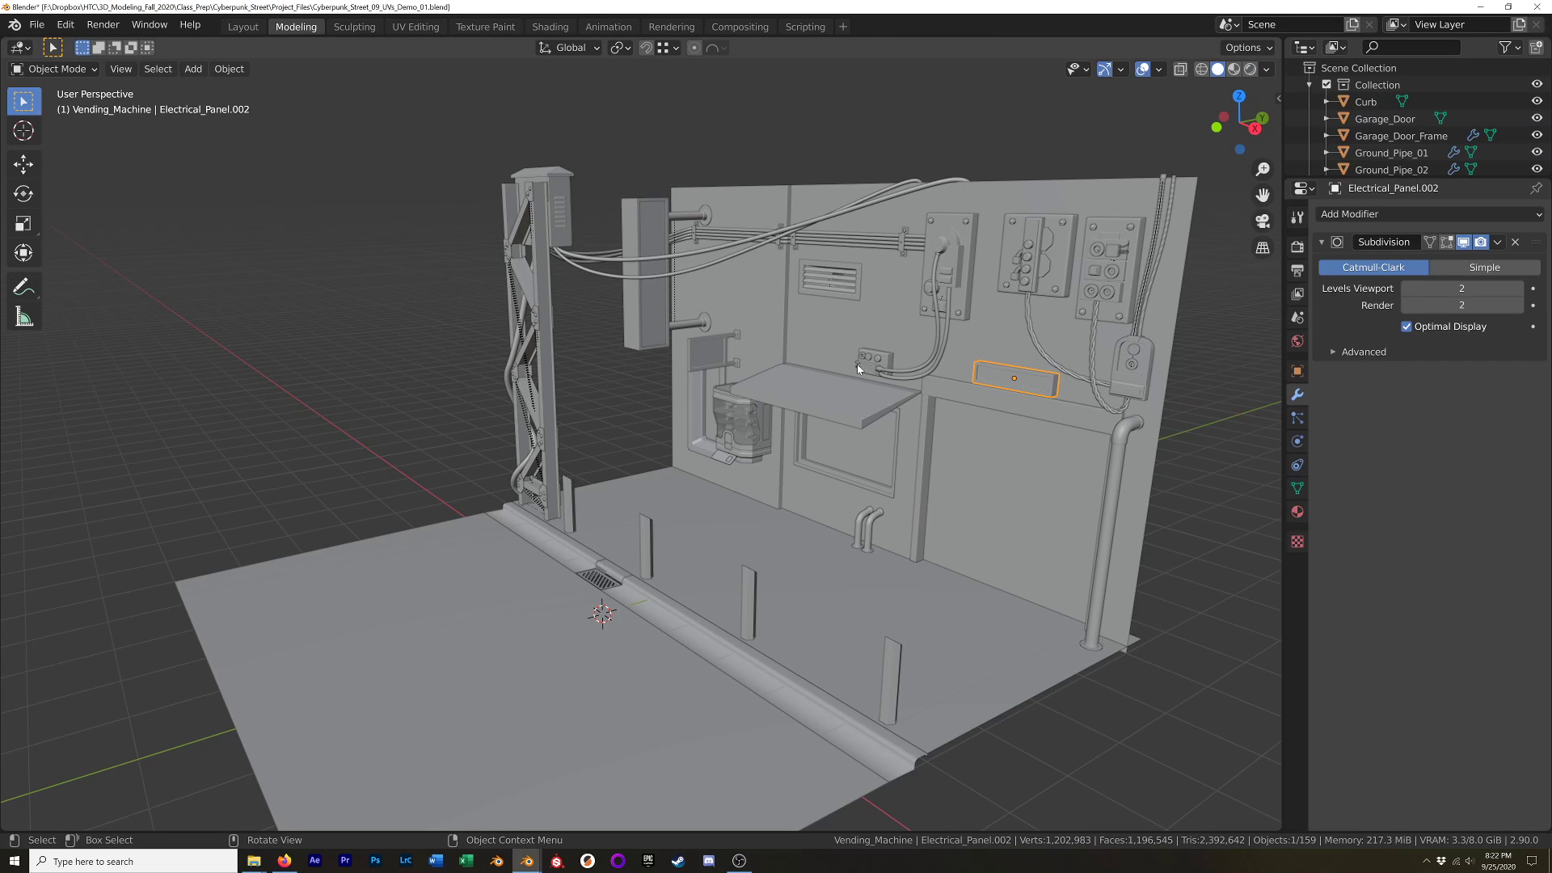
middle_click_drag(817, 477, 665, 508)
Select the street, sidewalk, wall and truss upright in turn to review the objects that need UVs.
left_click(573, 512)
scroll(664, 508, "down", 6)
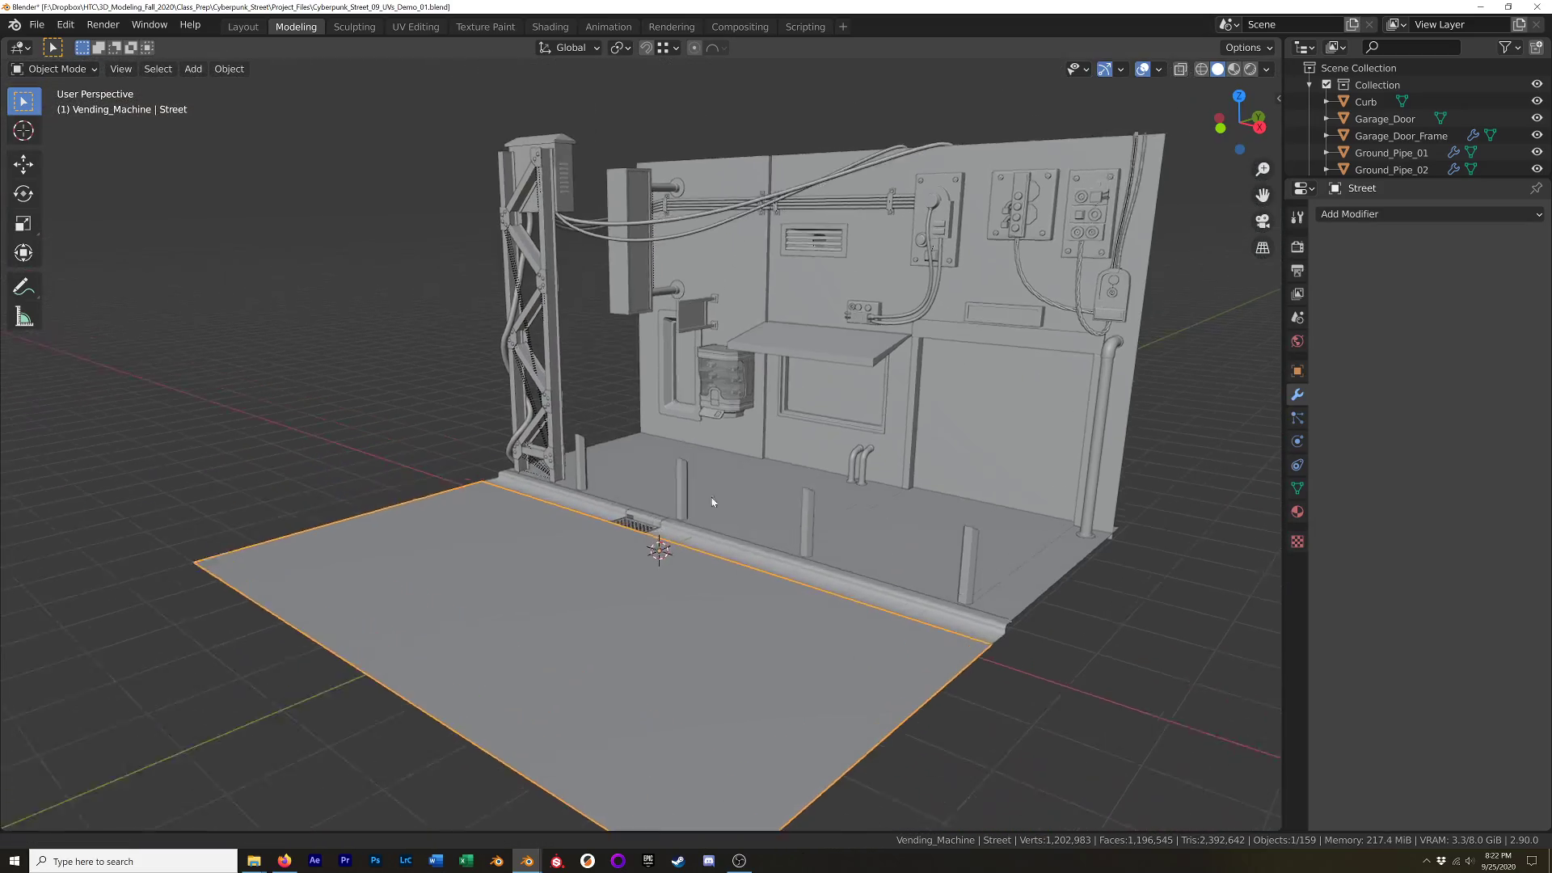
left_click(772, 554)
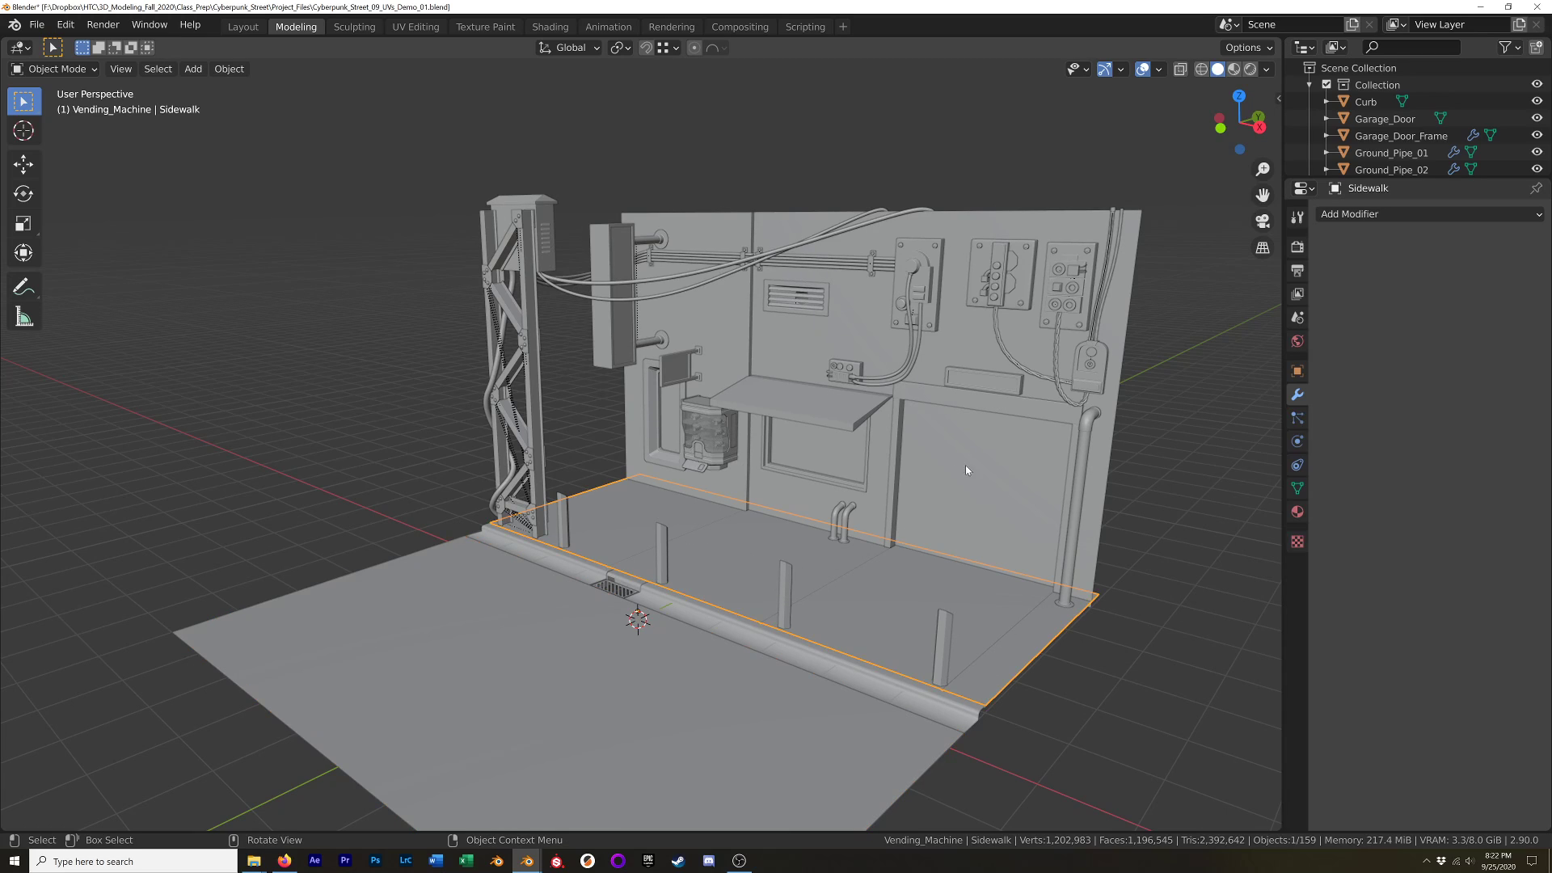
left_click(724, 334)
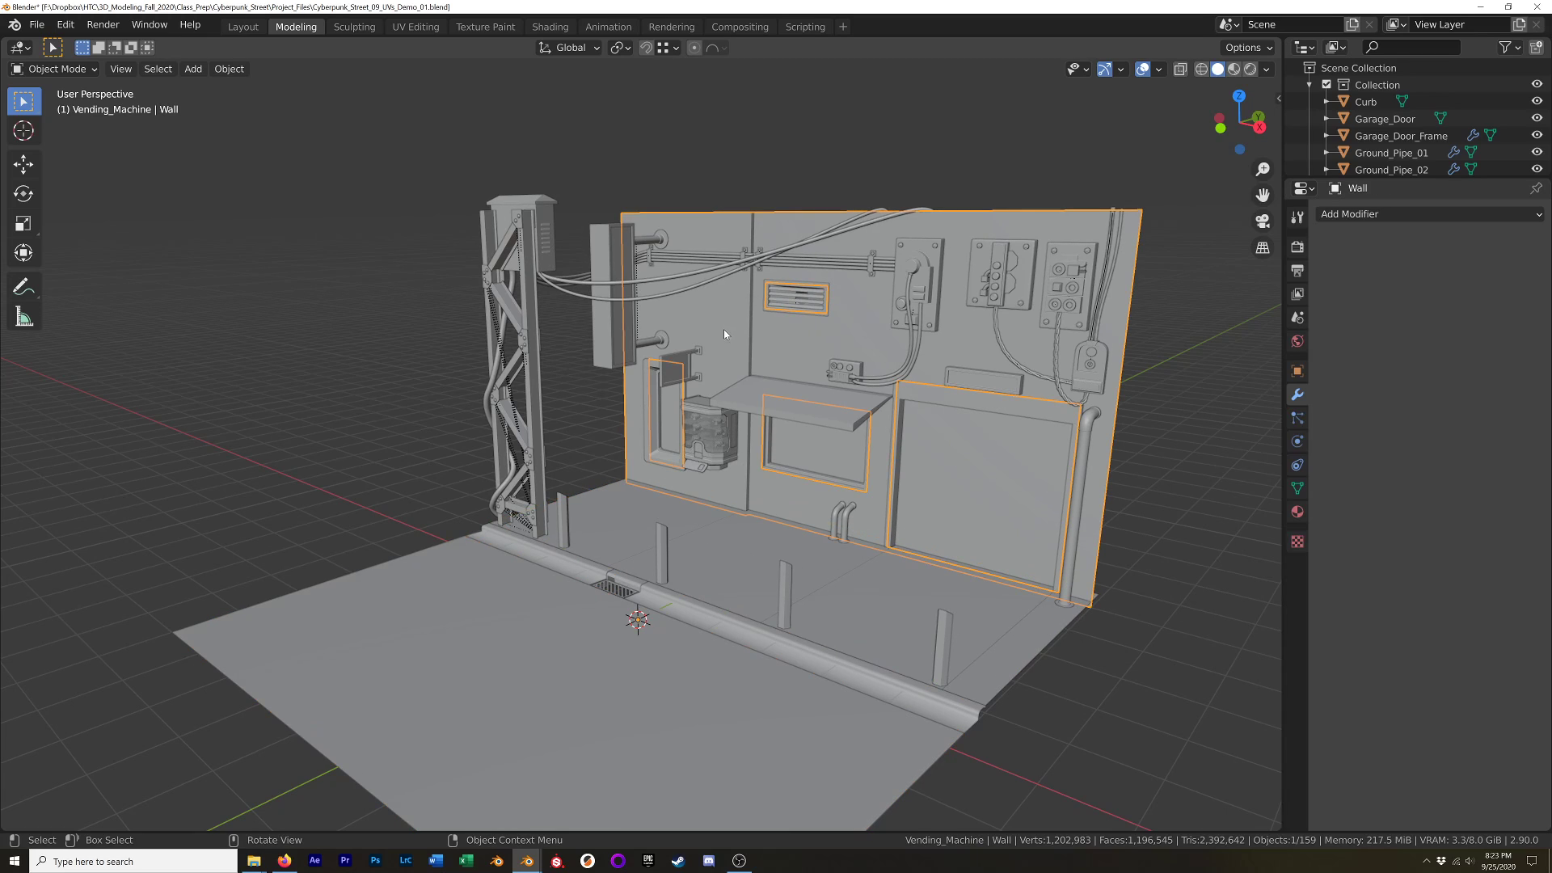
left_click(535, 312)
mouse_move(511, 435)
middle_mouse_down()
mouse_move(564, 376)
mouse_move(519, 421)
middle_mouse_up()
scroll(518, 413, "up", 3)
middle_click_drag(547, 331, 599, 364, "shift")
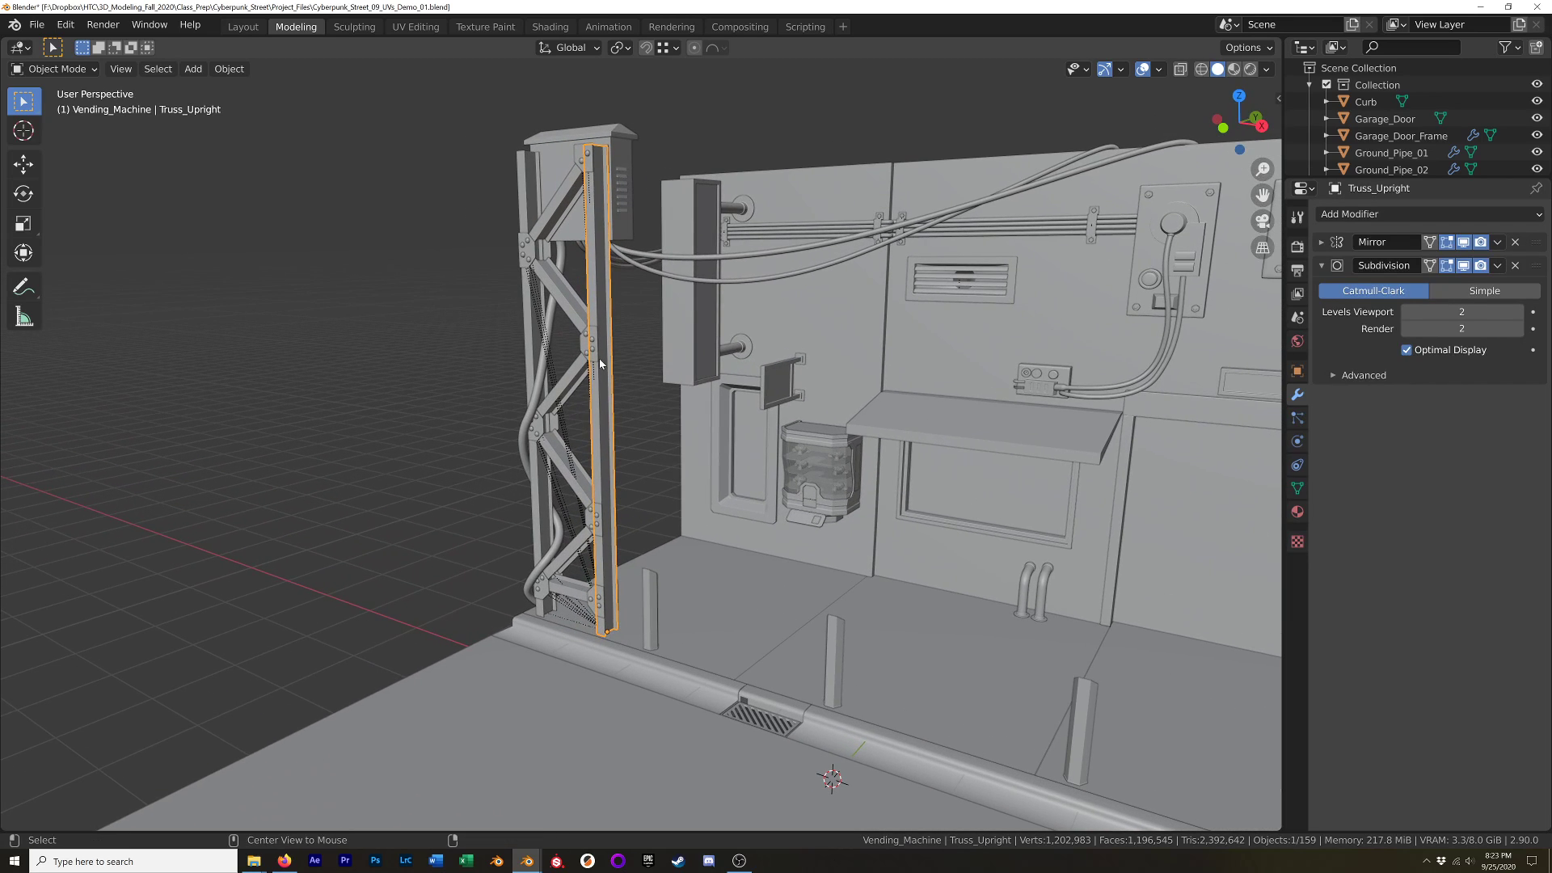
Switch to the Cyberpunk_Street_09_UVs_Testing.blend window and inspect the street scene's test textures in Material Preview.
key("alt+Tab")
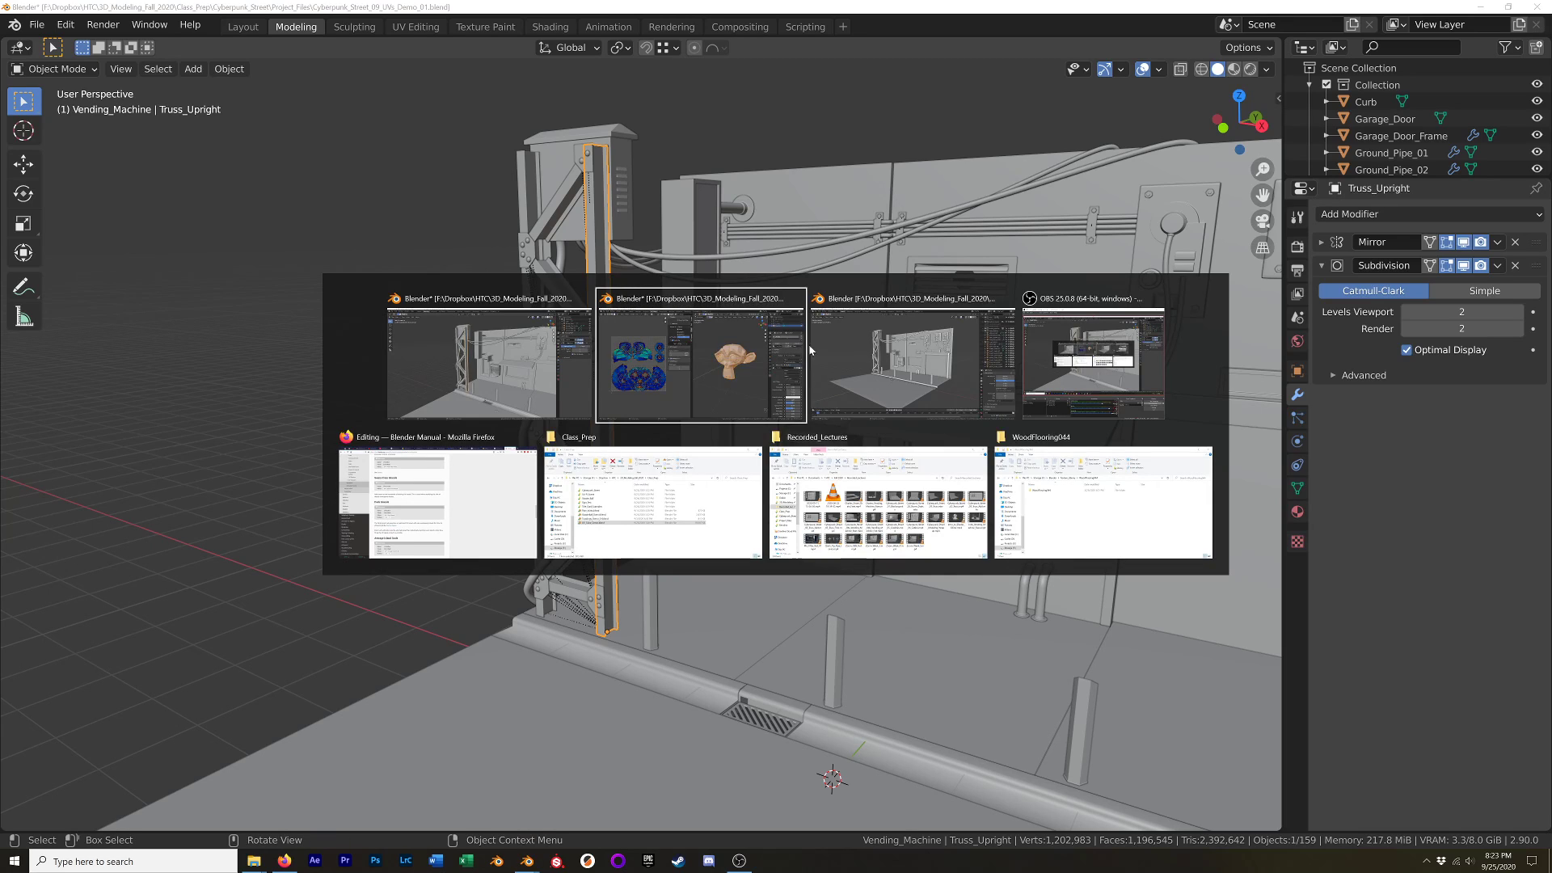
left_click(914, 390)
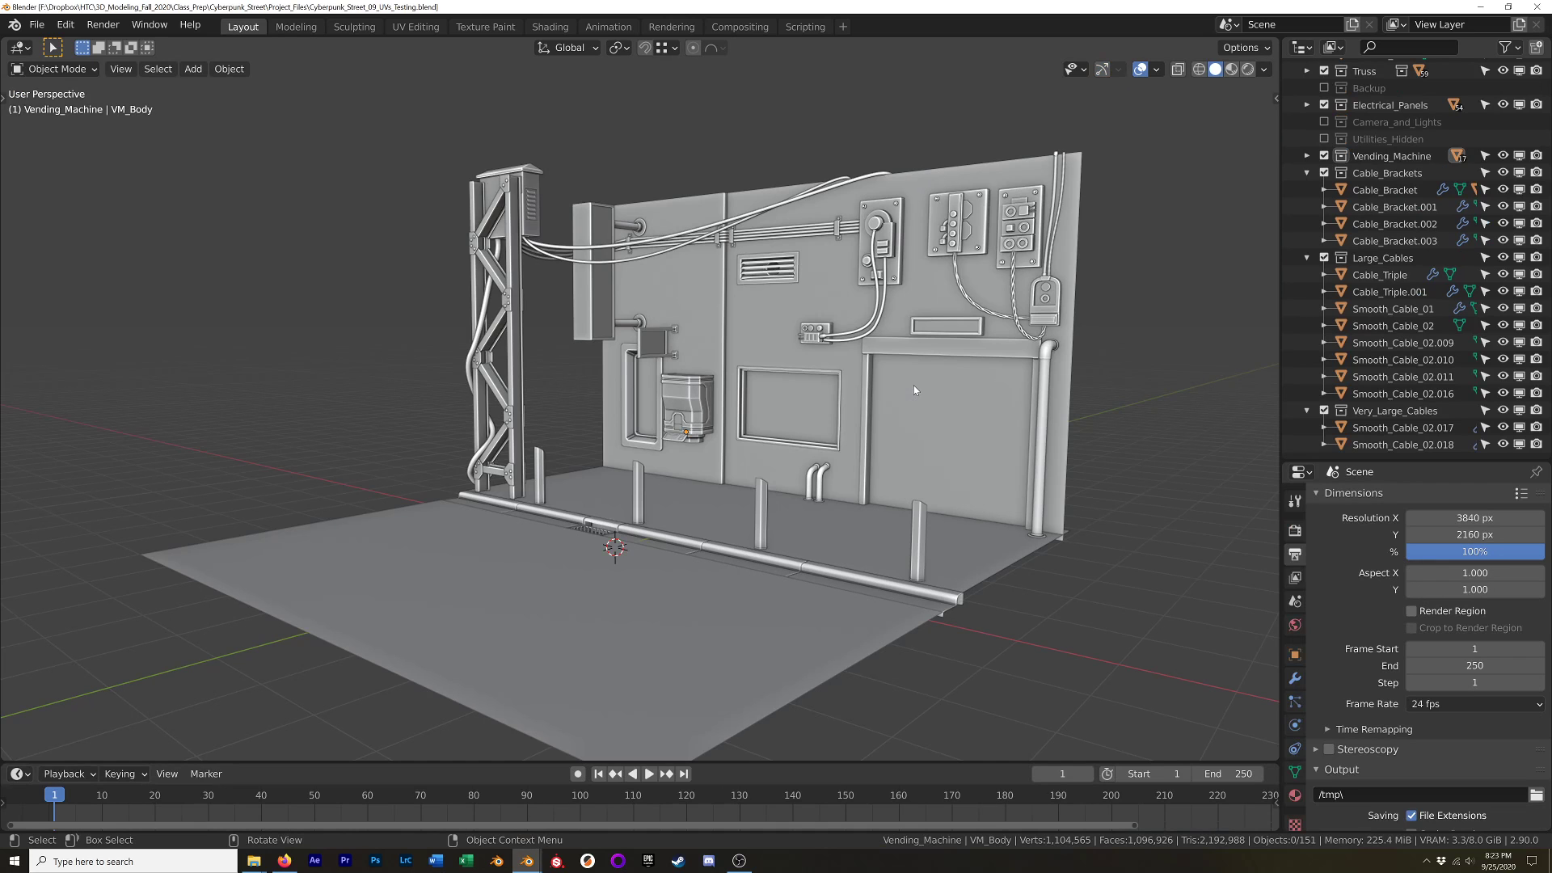
key("z")
left_click(851, 603)
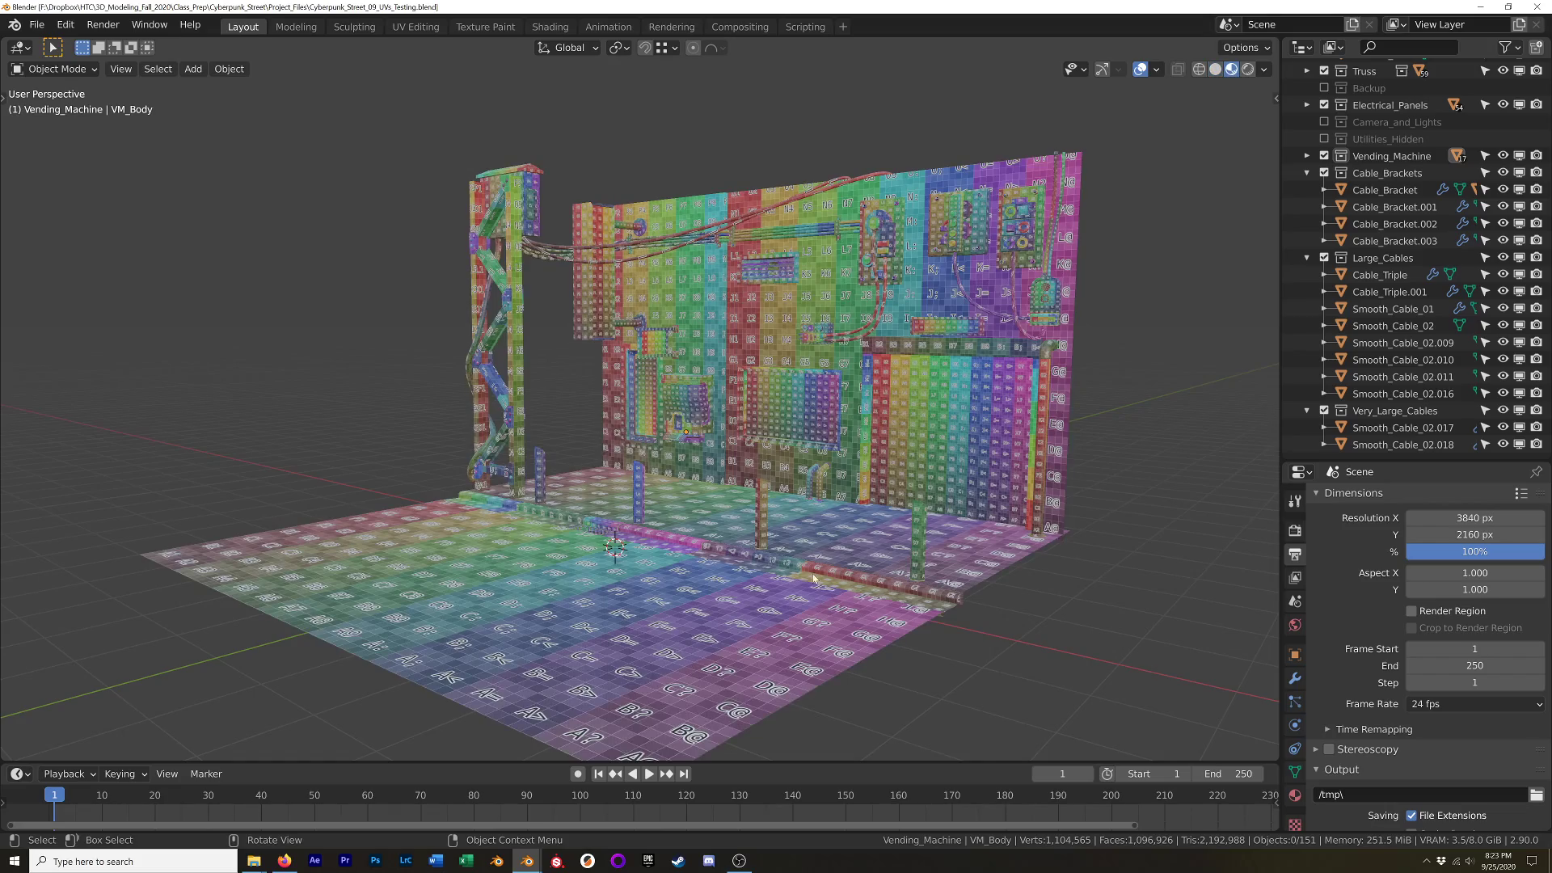
middle_click_drag(851, 603, 786, 548)
scroll(739, 537, "up", 3)
scroll(838, 568, "up", 1)
scroll(784, 589, "down", 1)
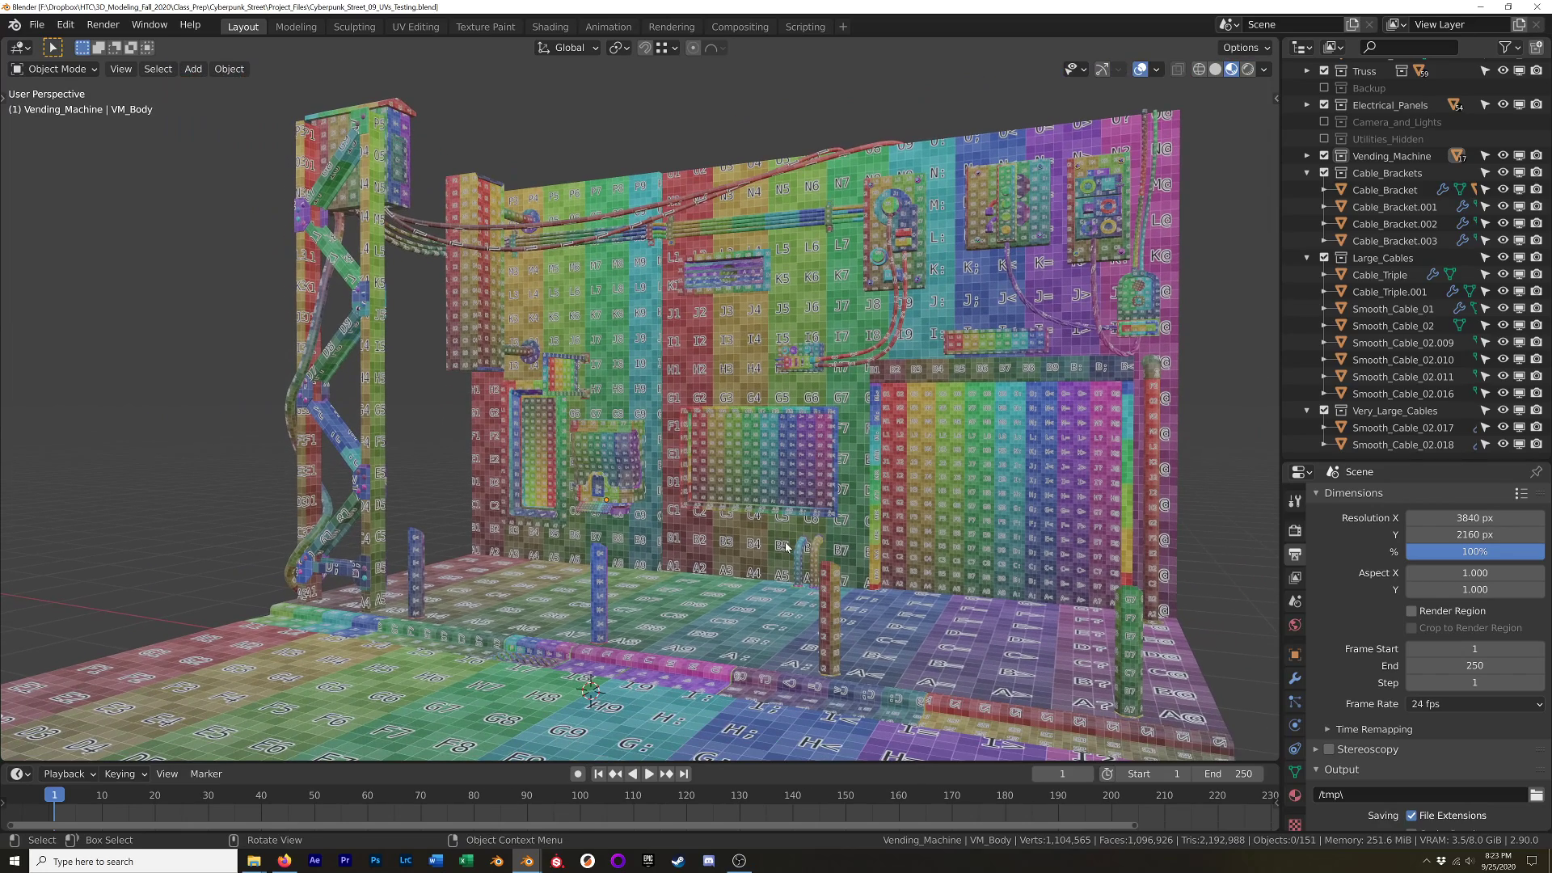